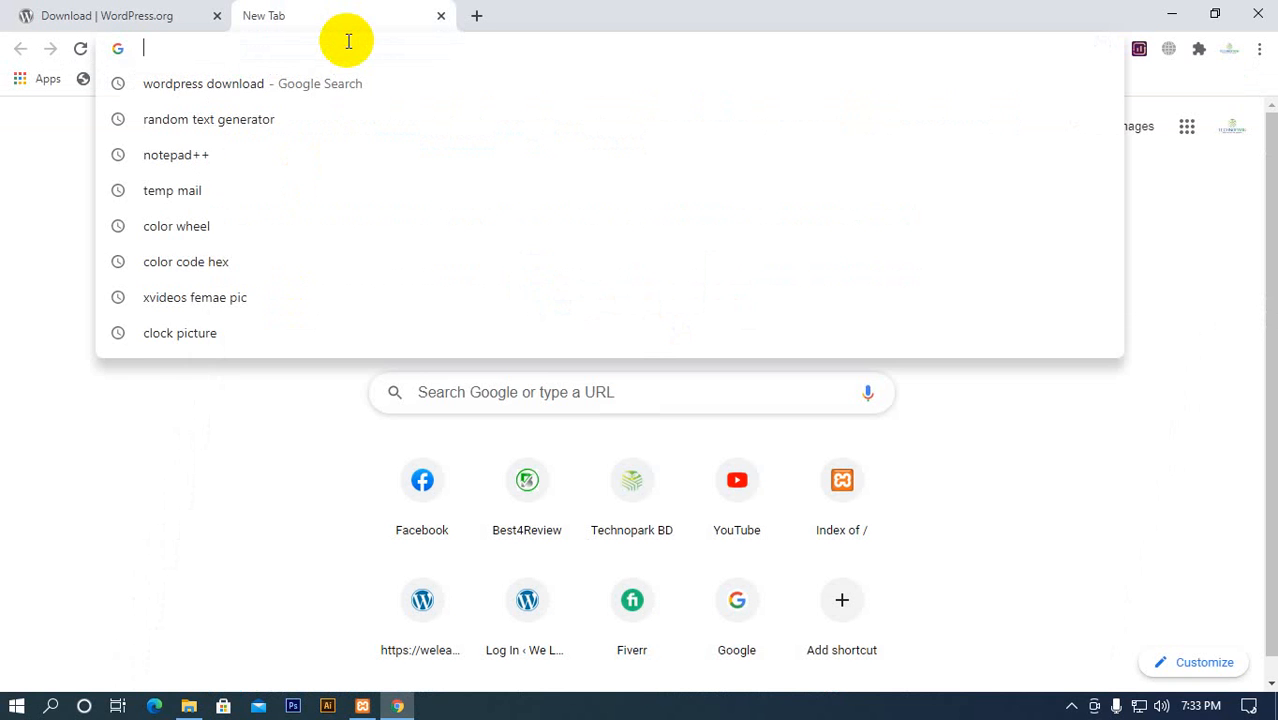
Search Google for wordpress
{"action": "type", "text": "wordpred"}
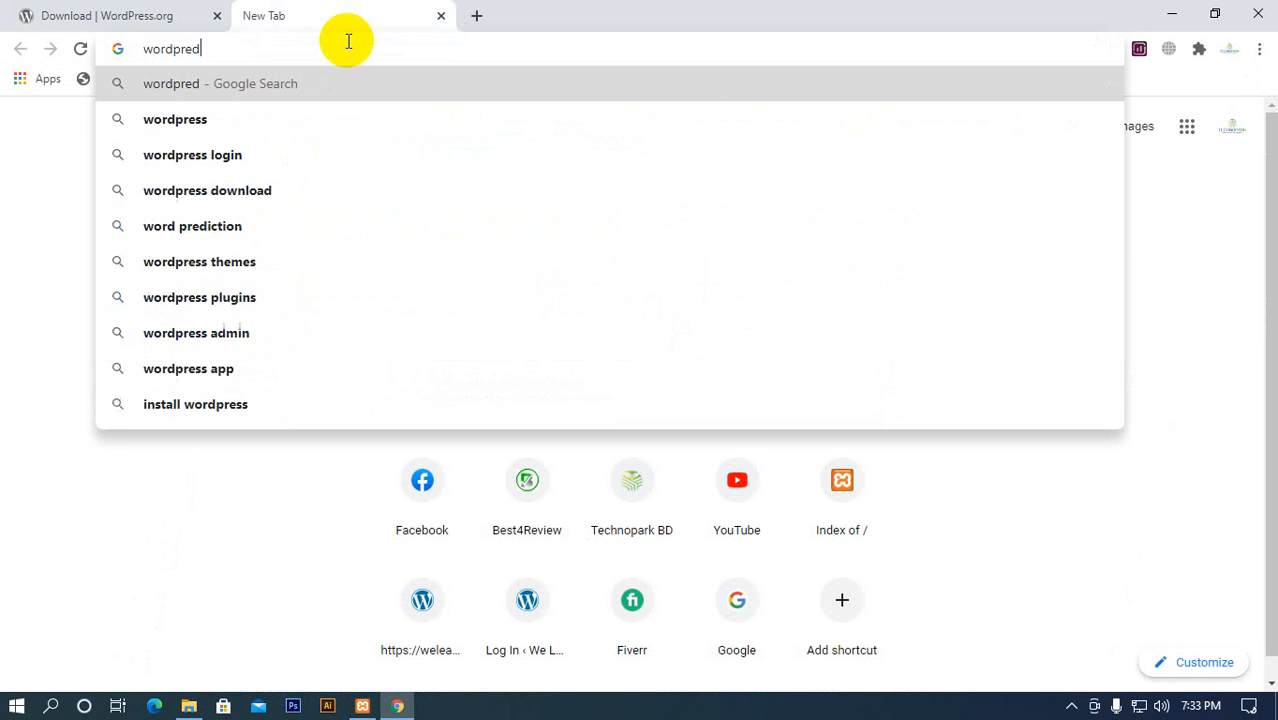
{"action": "key", "text": "BackSpace"}
{"action": "key", "text": "Down"}
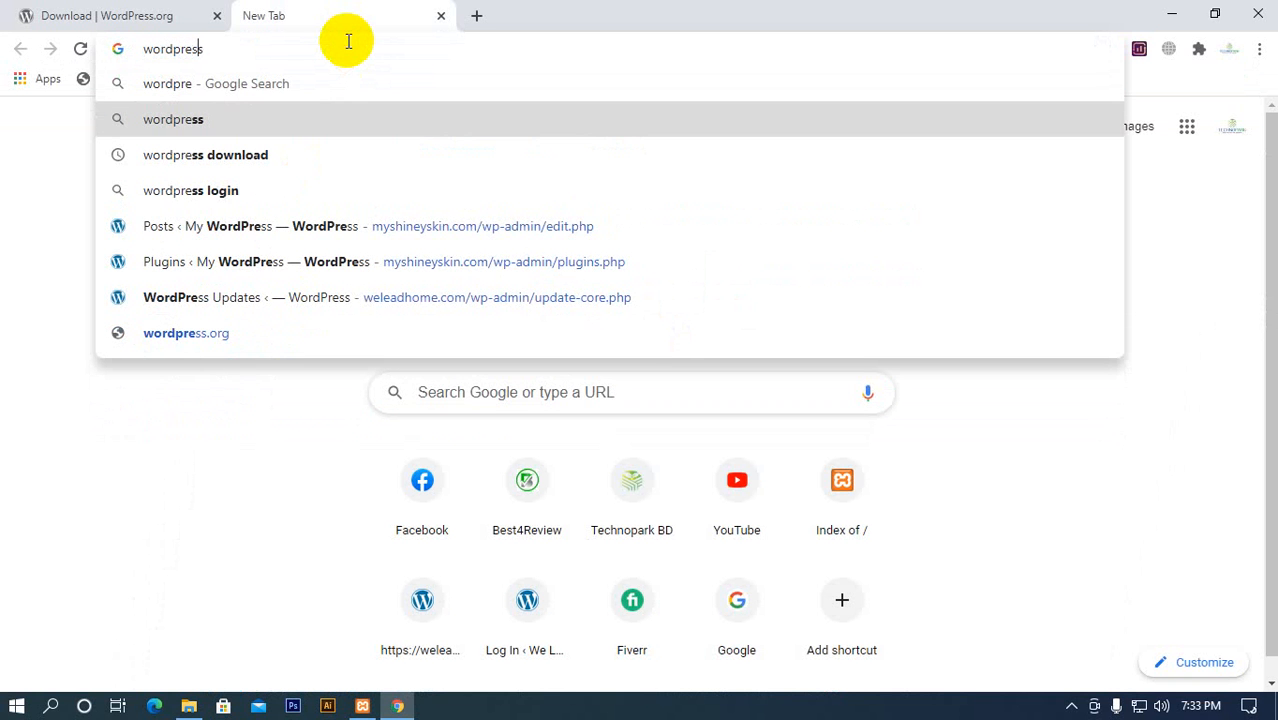
{"action": "key", "text": "Return"}
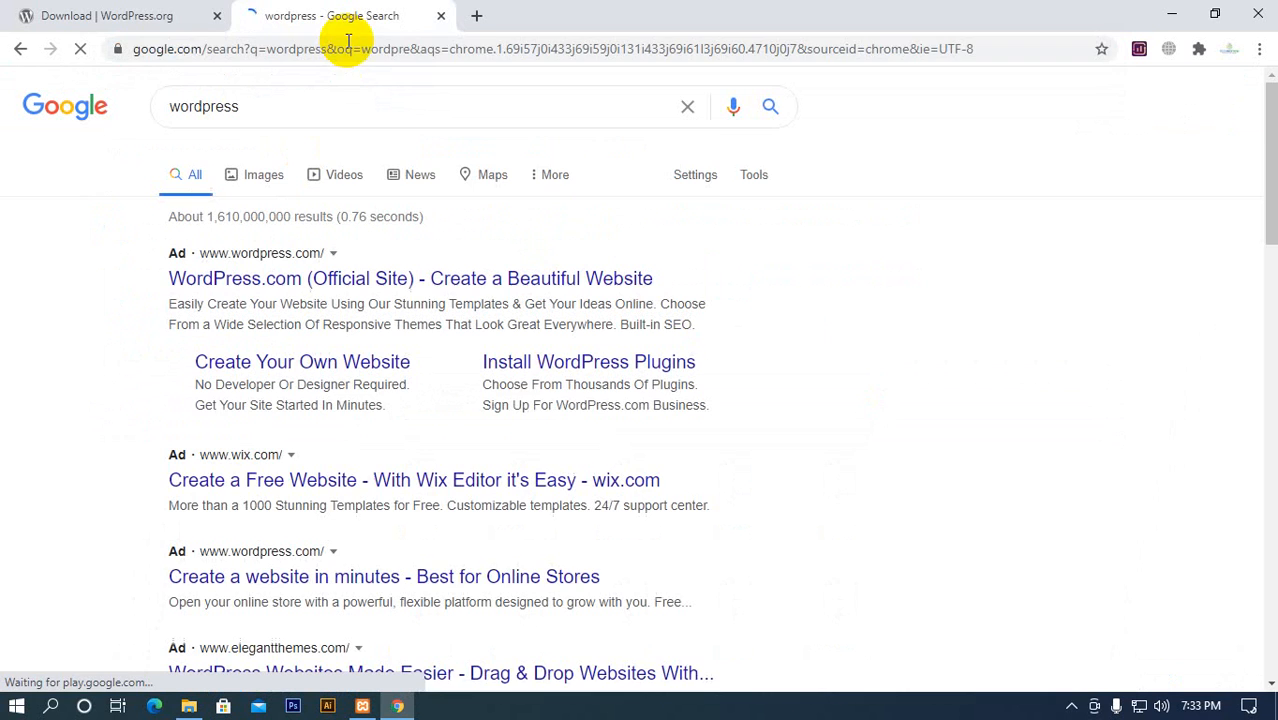
Load the wordpress.org home page in place of its download page
{"action": "left_click", "coordinate": [167, 27]}
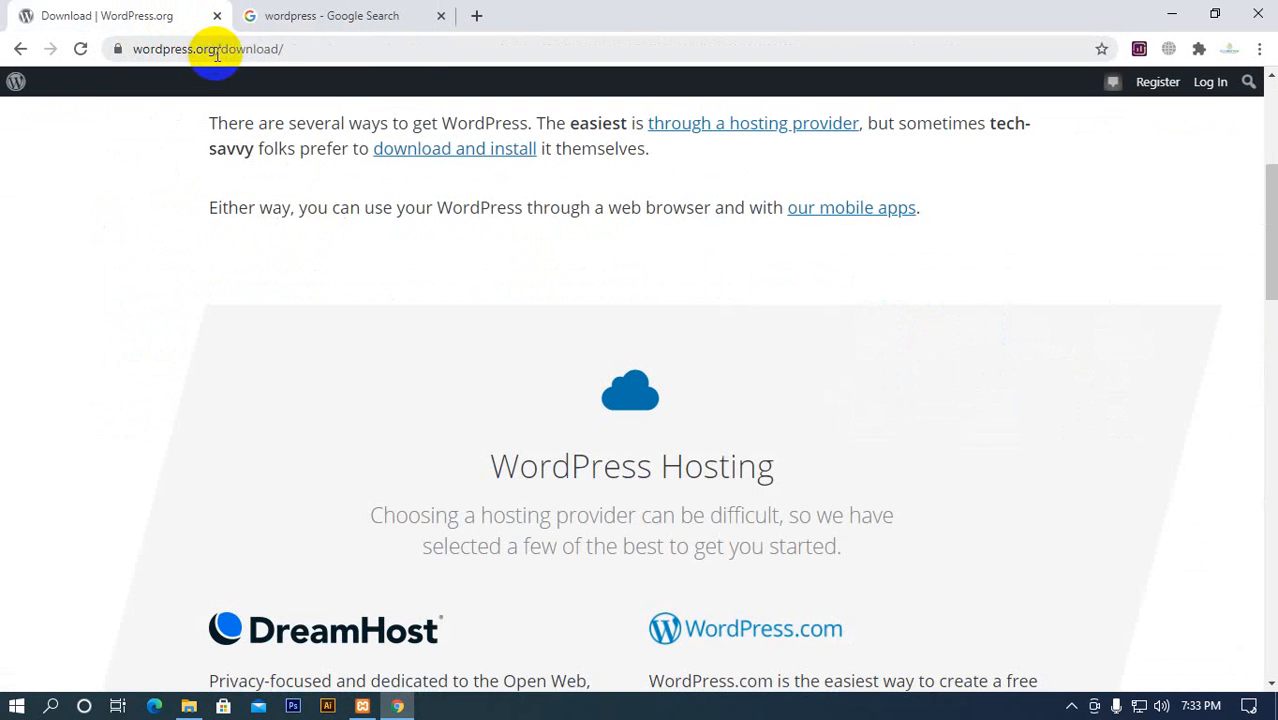
{"action": "left_click_drag", "start_coordinate": [216, 55], "coordinate": [407, 54]}
{"action": "key", "text": "BackSpace"}
{"action": "key", "text": "Return"}
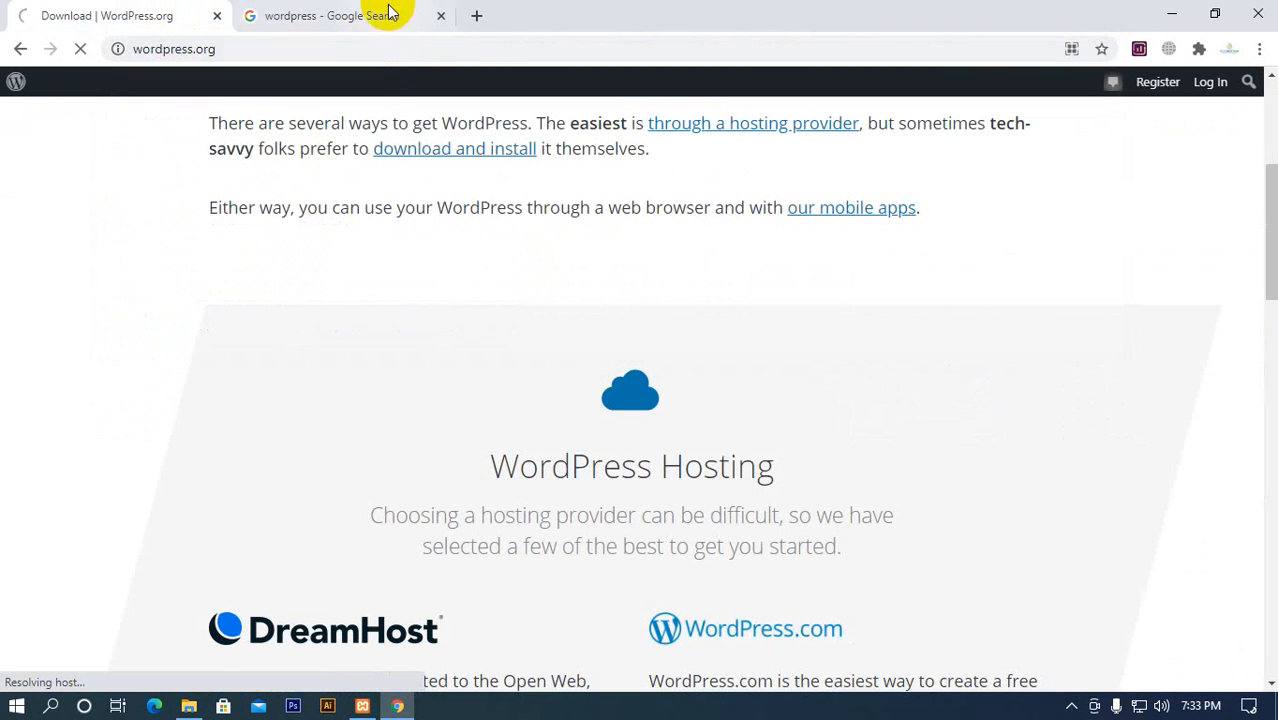
Open the WordPress.com "Create a website in minutes" search result and add a blank browser tab beside it
{"action": "left_click", "coordinate": [380, 15]}
{"action": "scroll", "coordinate": [196, 432], "scroll_direction": "down", "scroll_amount": 3}
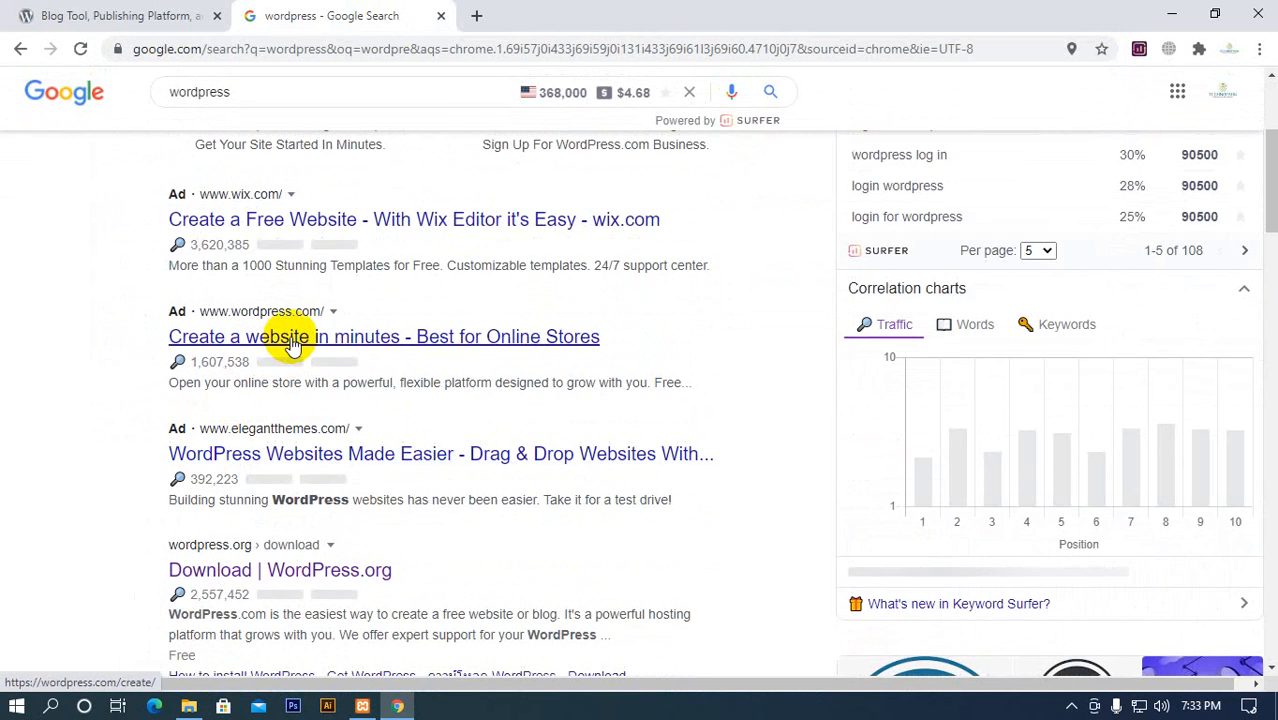
{"action": "left_click", "coordinate": [296, 338]}
{"action": "left_click", "coordinate": [476, 15]}
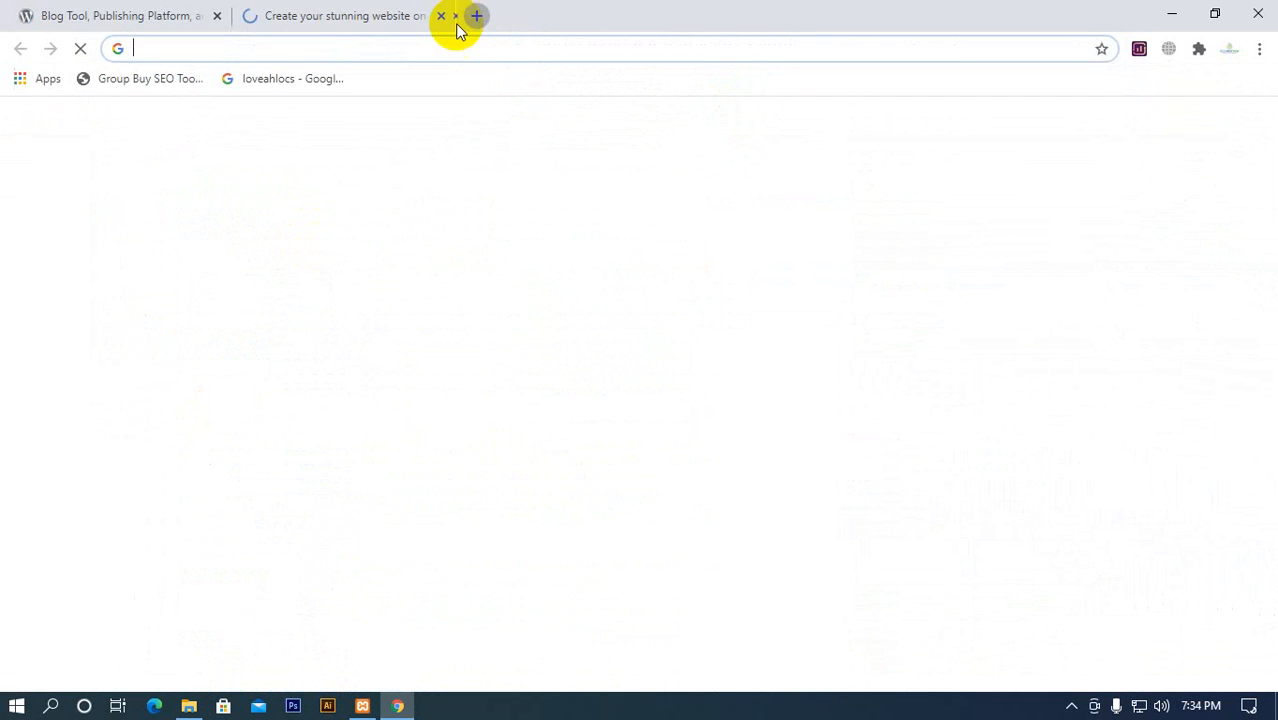
{"action": "left_click", "coordinate": [322, 14]}
{"action": "scroll", "coordinate": [371, 322], "scroll_direction": "down", "scroll_amount": 10}
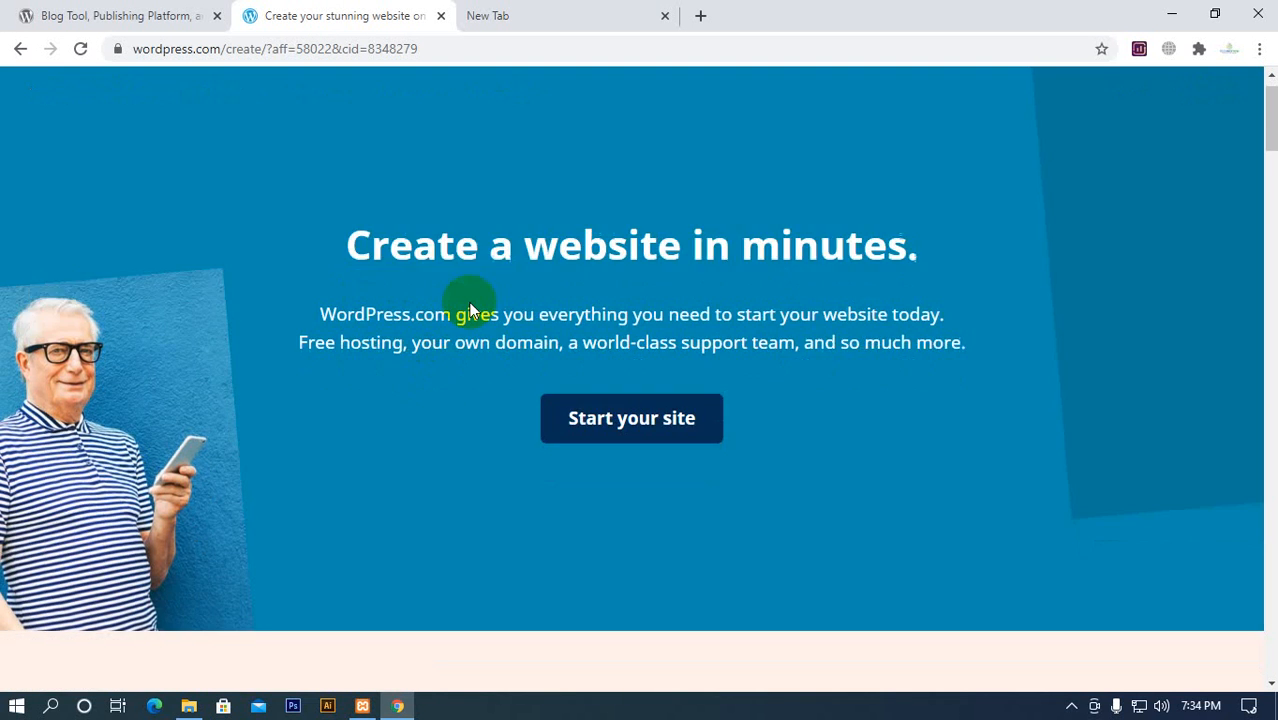
{"action": "scroll", "coordinate": [593, 306], "scroll_direction": "up", "scroll_amount": 10}
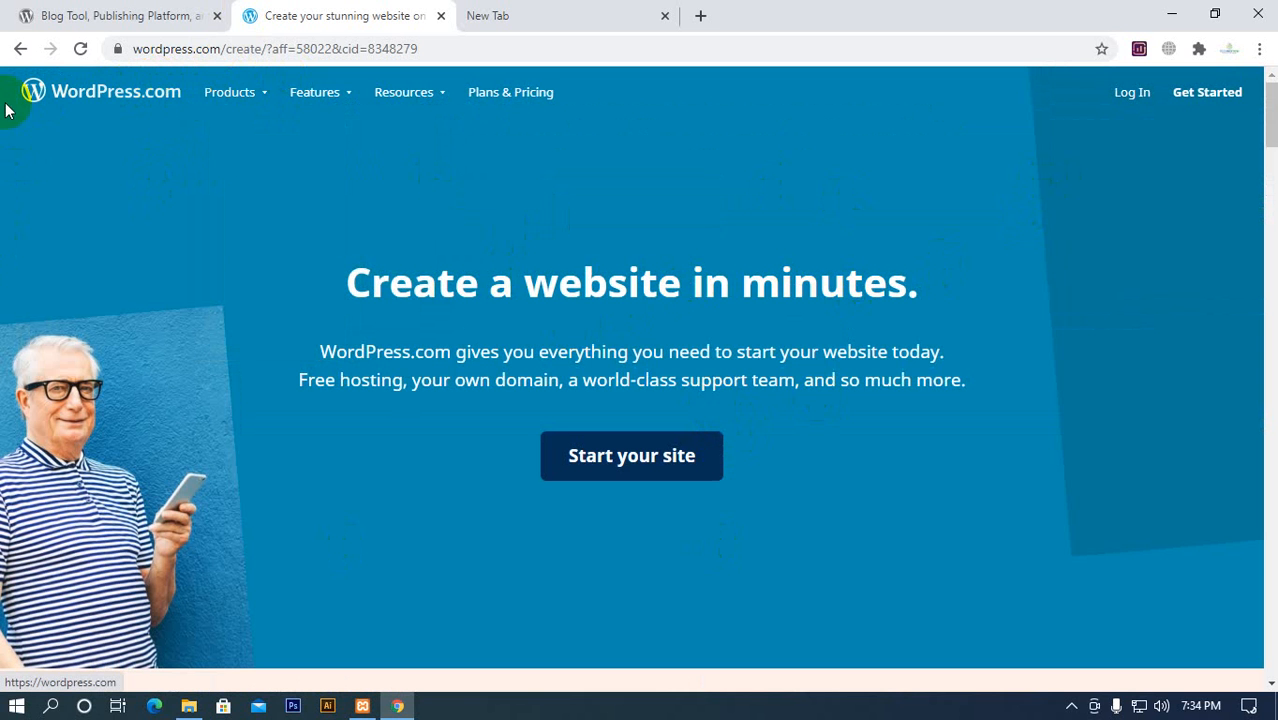
Enter the example address abc.wordpress.com in the blank tab without loading it, and highlight its wordpress.com part
{"action": "left_click", "coordinate": [533, 14]}
{"action": "left_click", "coordinate": [533, 50]}
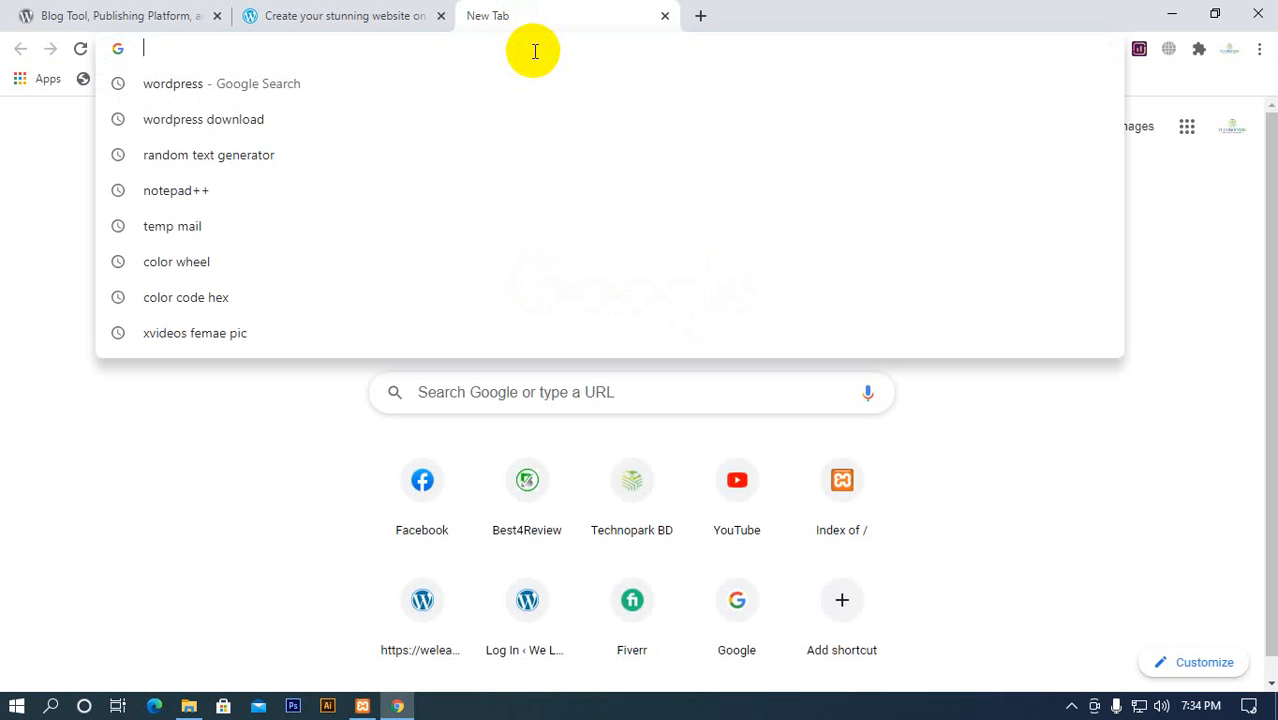
{"action": "type", "text": "abc."}
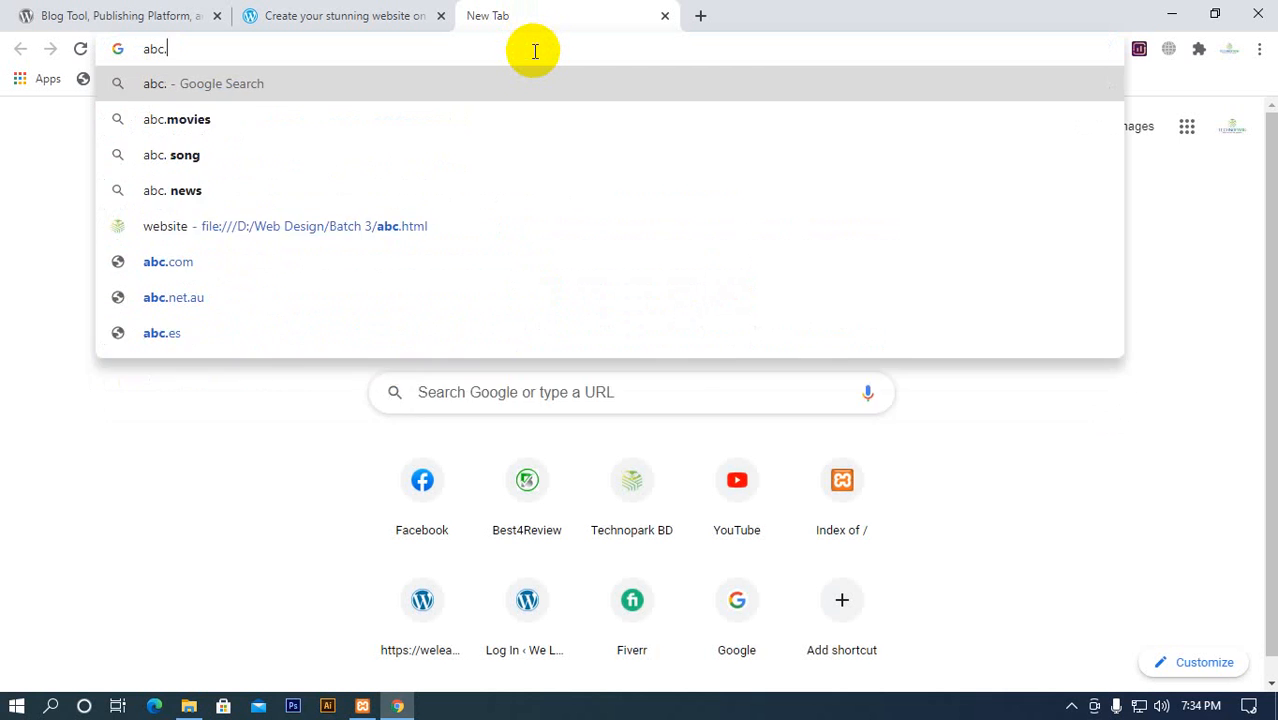
{"action": "type", "text": "wordpre"}
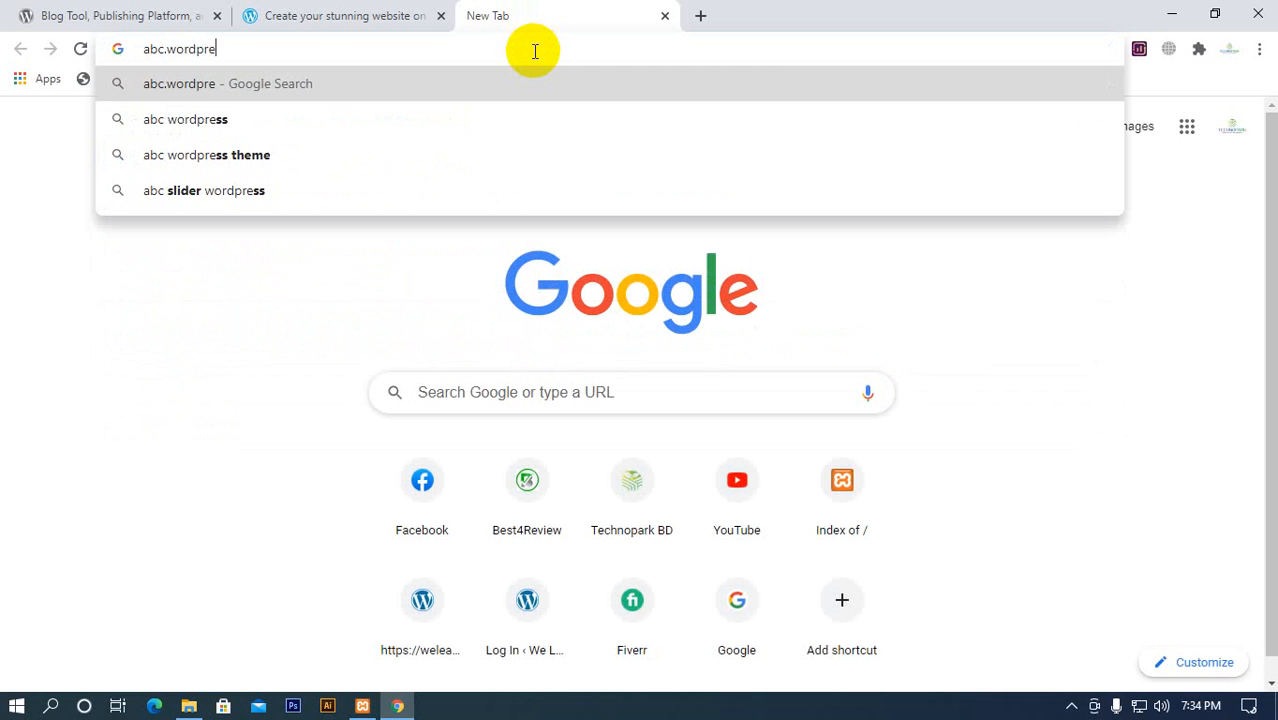
{"action": "type", "text": "ss.com"}
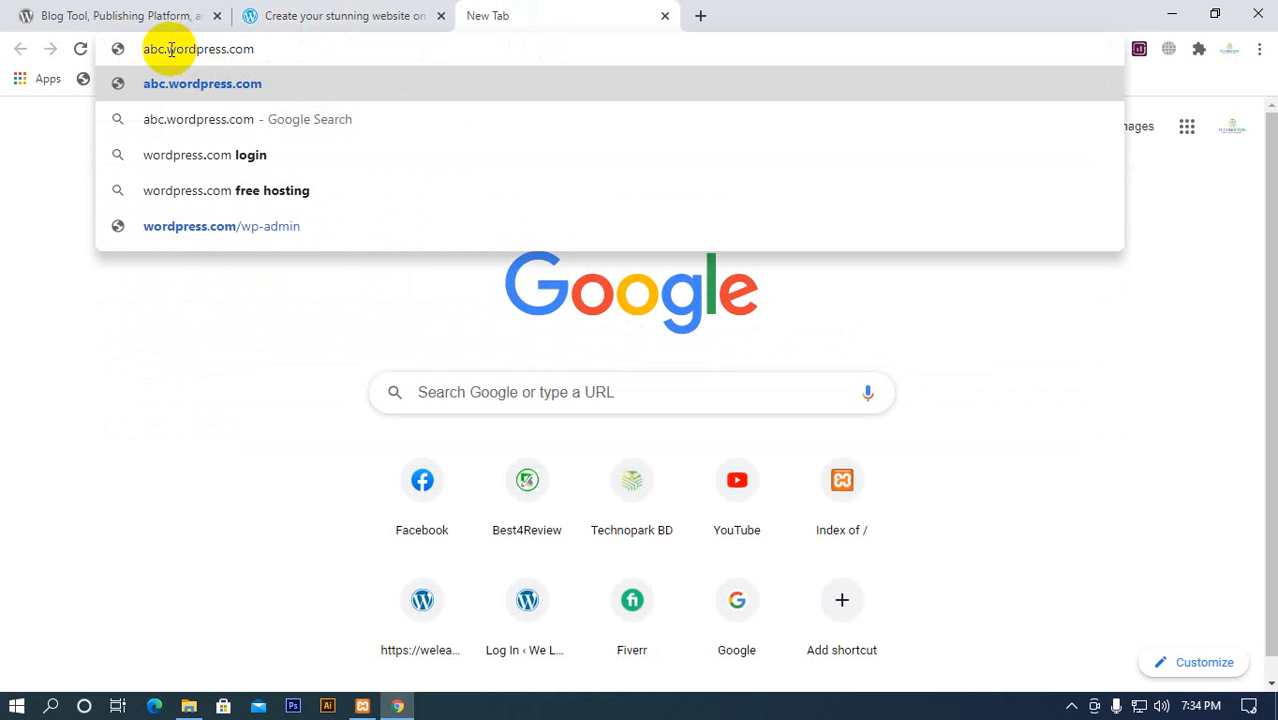
{"action": "left_click_drag", "start_coordinate": [170, 50], "coordinate": [277, 46]}
Return to the WordPress.com page and start a site to open the account sign-up form
{"action": "left_click", "coordinate": [322, 15]}
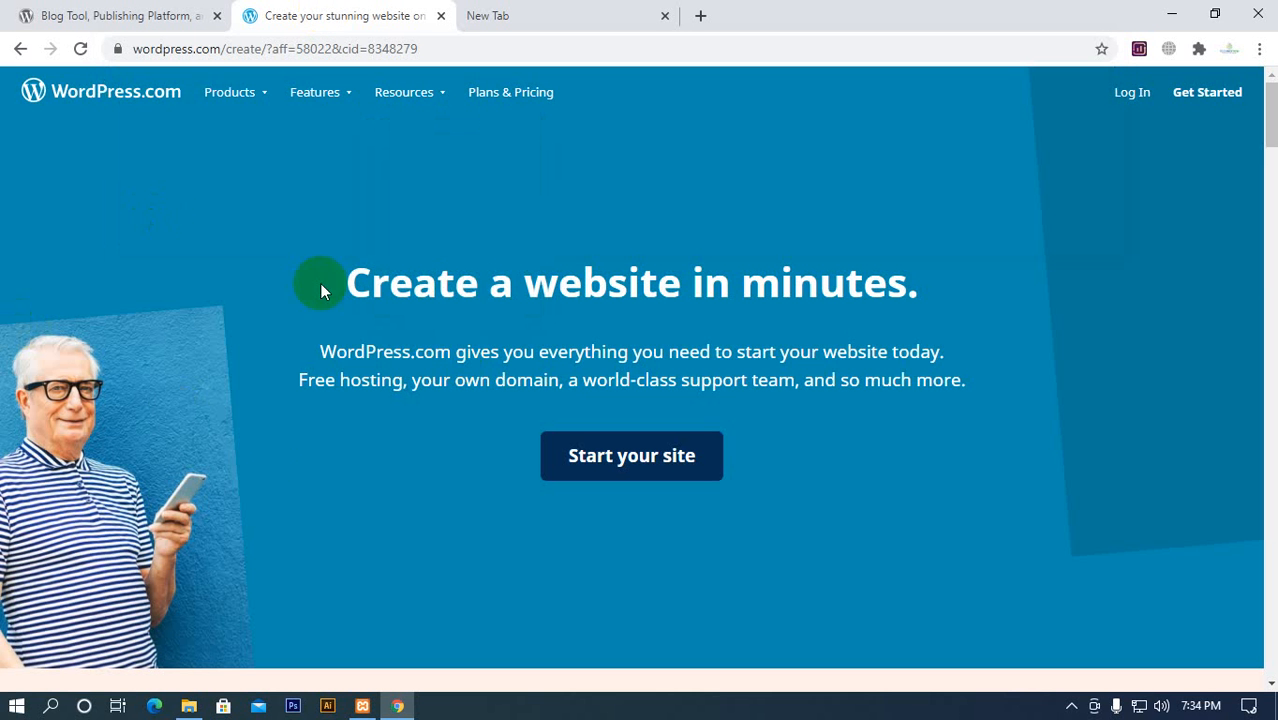
{"action": "scroll", "coordinate": [616, 505], "scroll_direction": "down", "scroll_amount": 4}
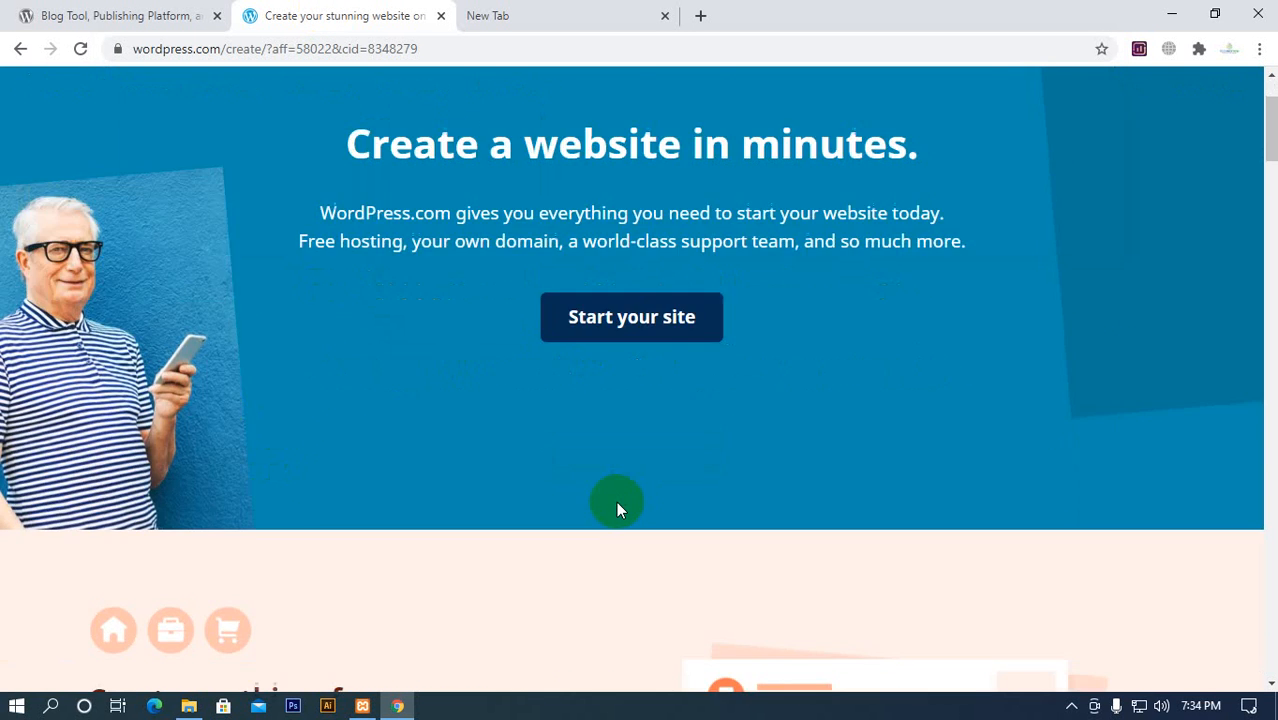
{"action": "scroll", "coordinate": [549, 425], "scroll_direction": "up", "scroll_amount": 4}
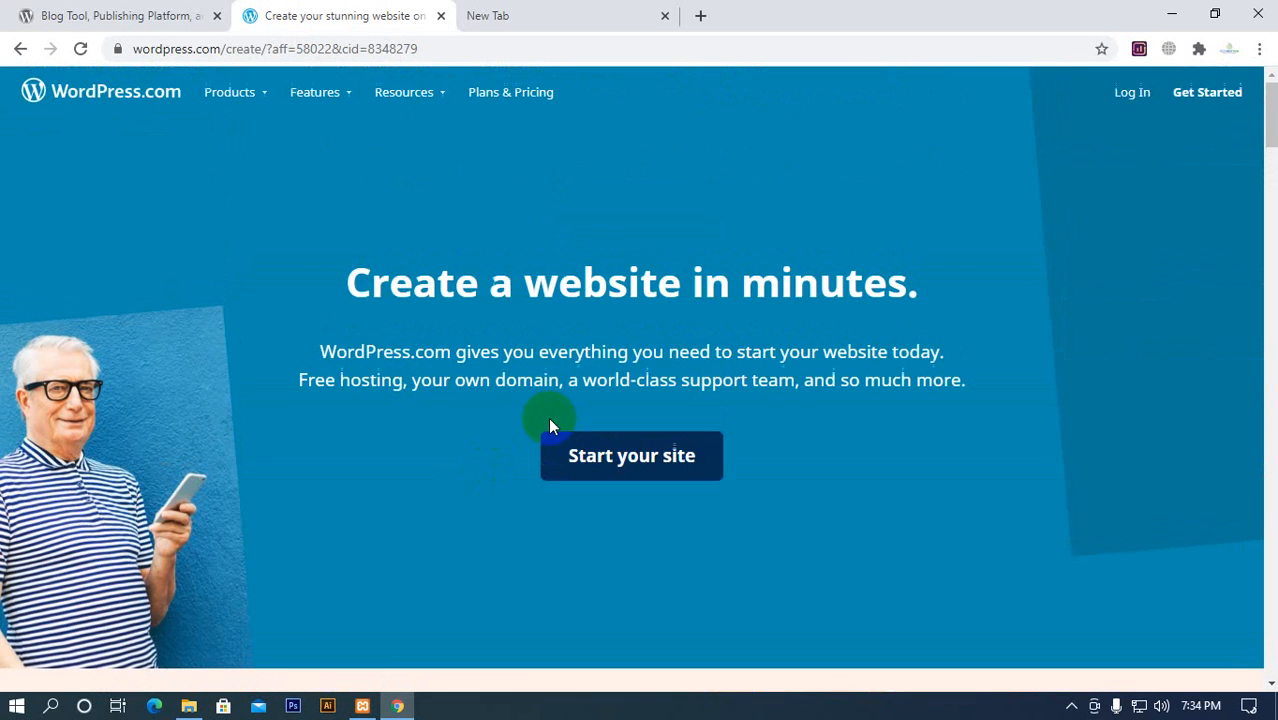
{"action": "left_click", "coordinate": [656, 460]}
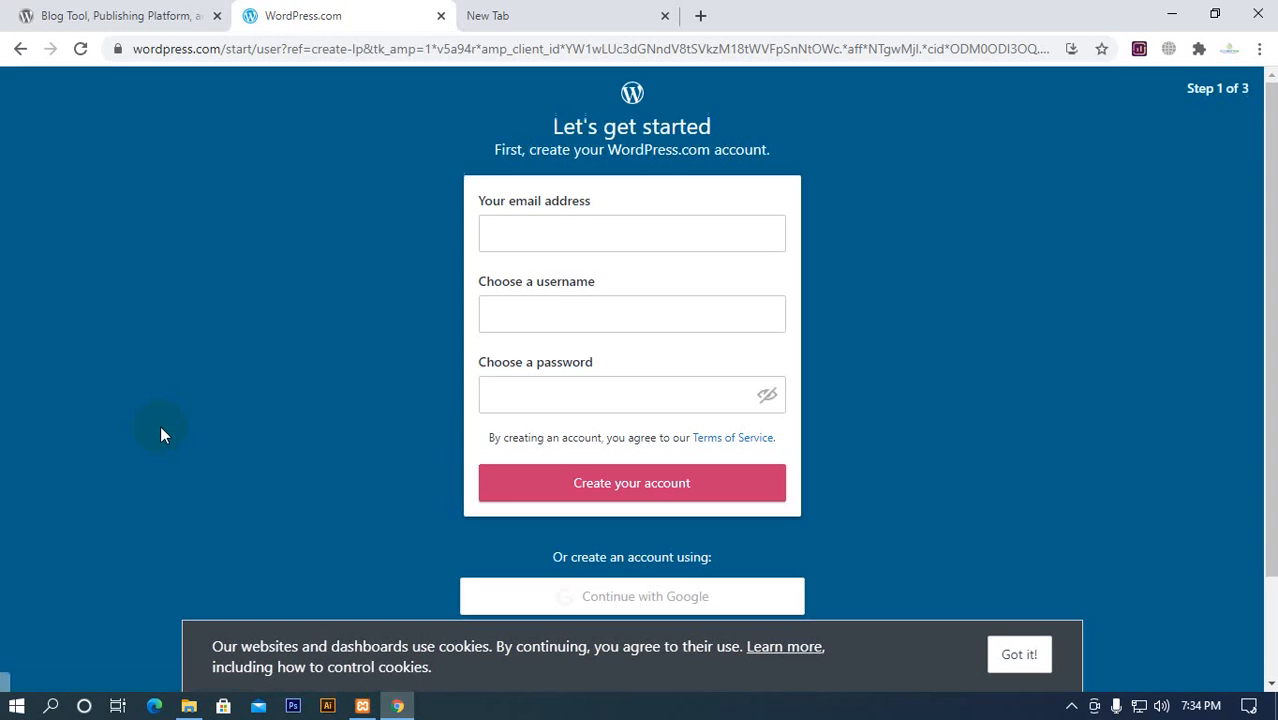
{"action": "scroll", "coordinate": [165, 424], "scroll_direction": "down", "scroll_amount": 3}
{"action": "scroll", "coordinate": [430, 445], "scroll_direction": "up", "scroll_amount": 3}
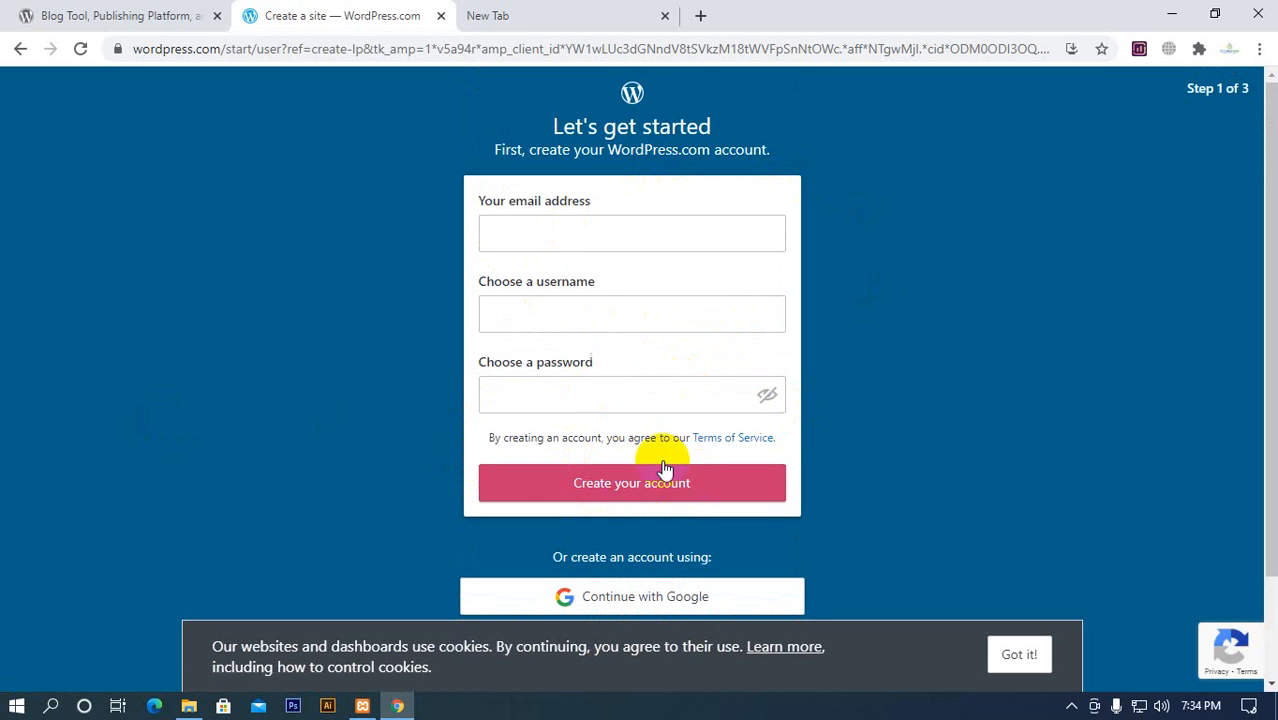
Try to create the WordPress.com account with all sign-up fields left empty
{"action": "scroll", "coordinate": [631, 307], "scroll_direction": "down", "scroll_amount": 1}
{"action": "left_click", "coordinate": [643, 397]}
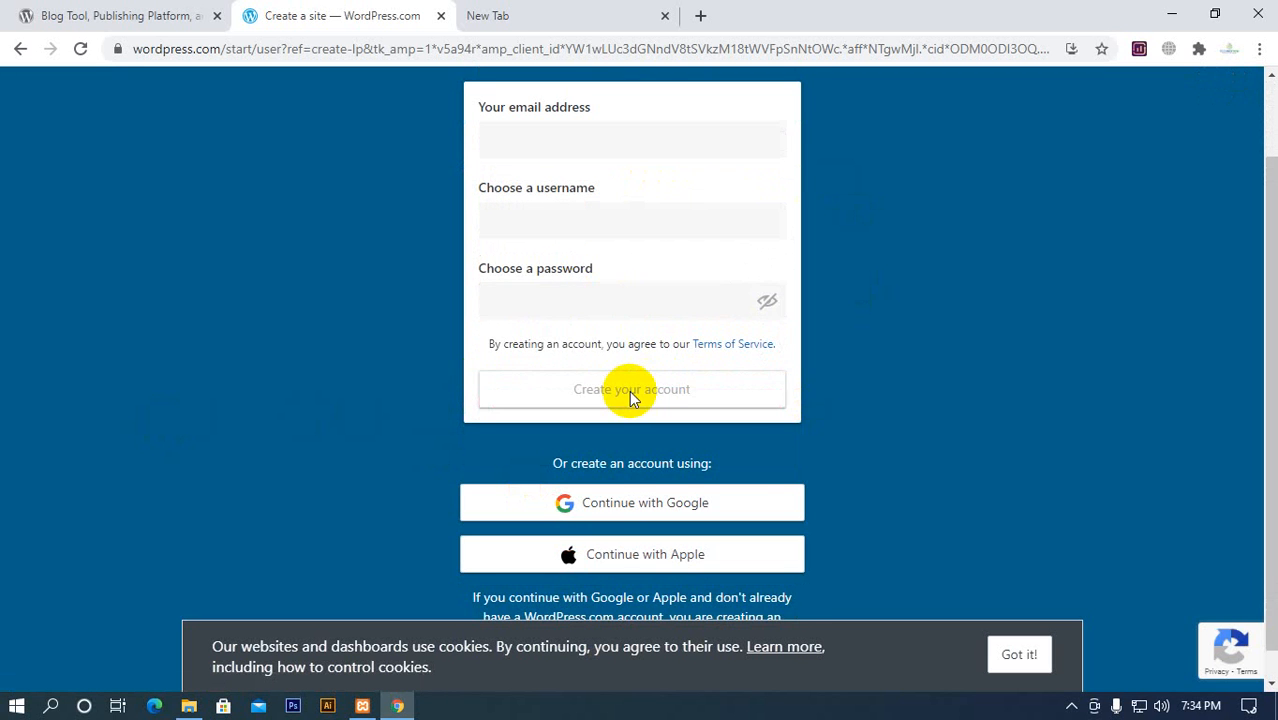
{"action": "scroll", "coordinate": [671, 342], "scroll_direction": "down", "scroll_amount": 1}
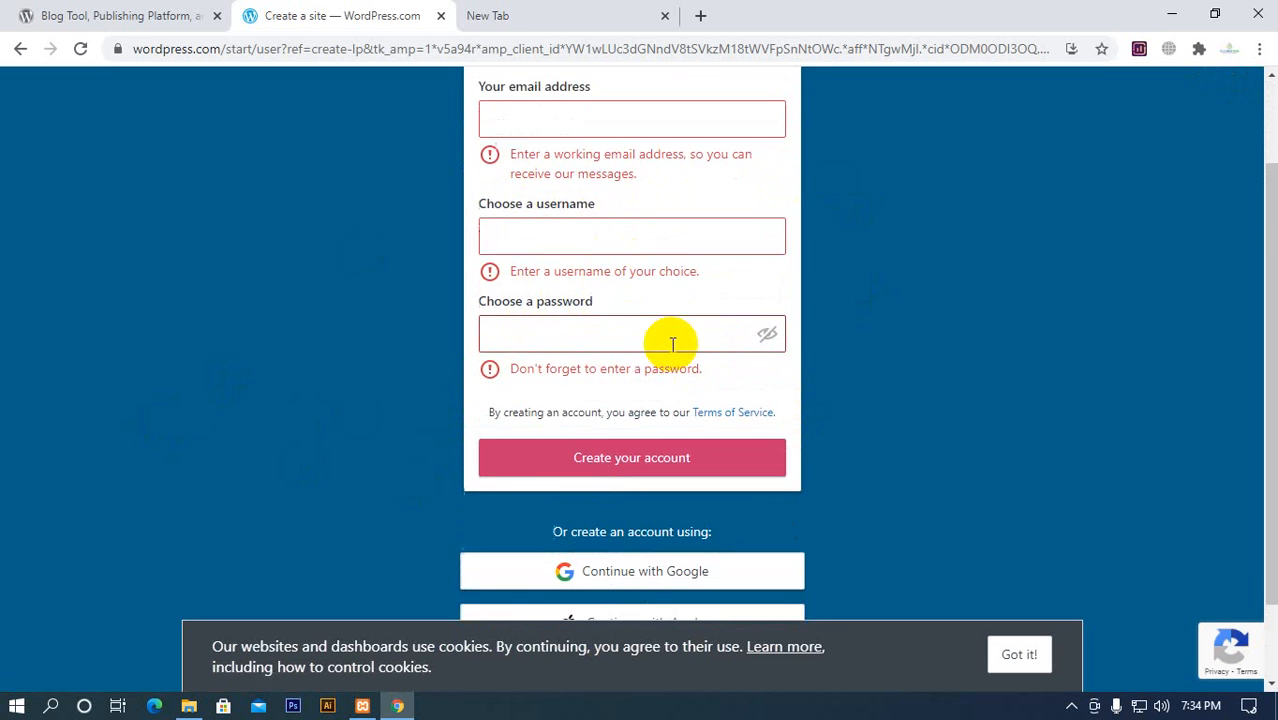
Fill the sign-up form's email address field with one of the saved suggestions
{"action": "scroll", "coordinate": [604, 418], "scroll_direction": "up", "scroll_amount": 2}
{"action": "left_click", "coordinate": [576, 209]}
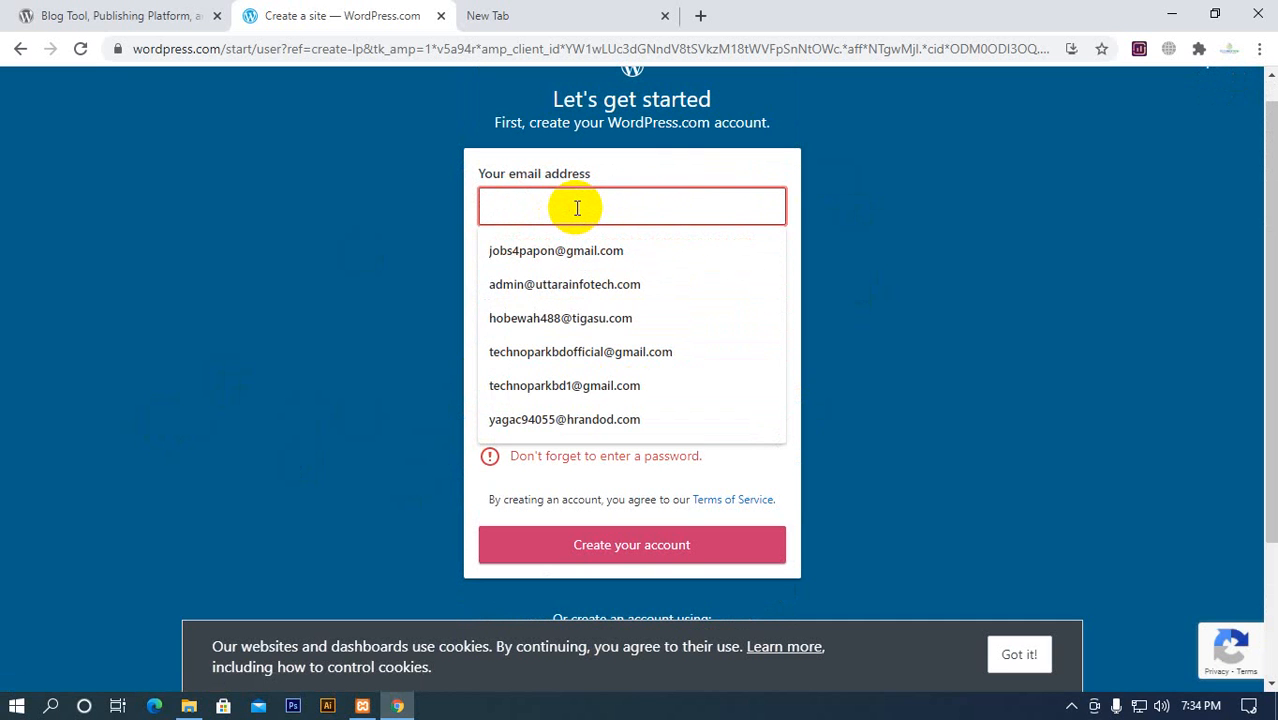
{"action": "left_click", "coordinate": [331, 275]}
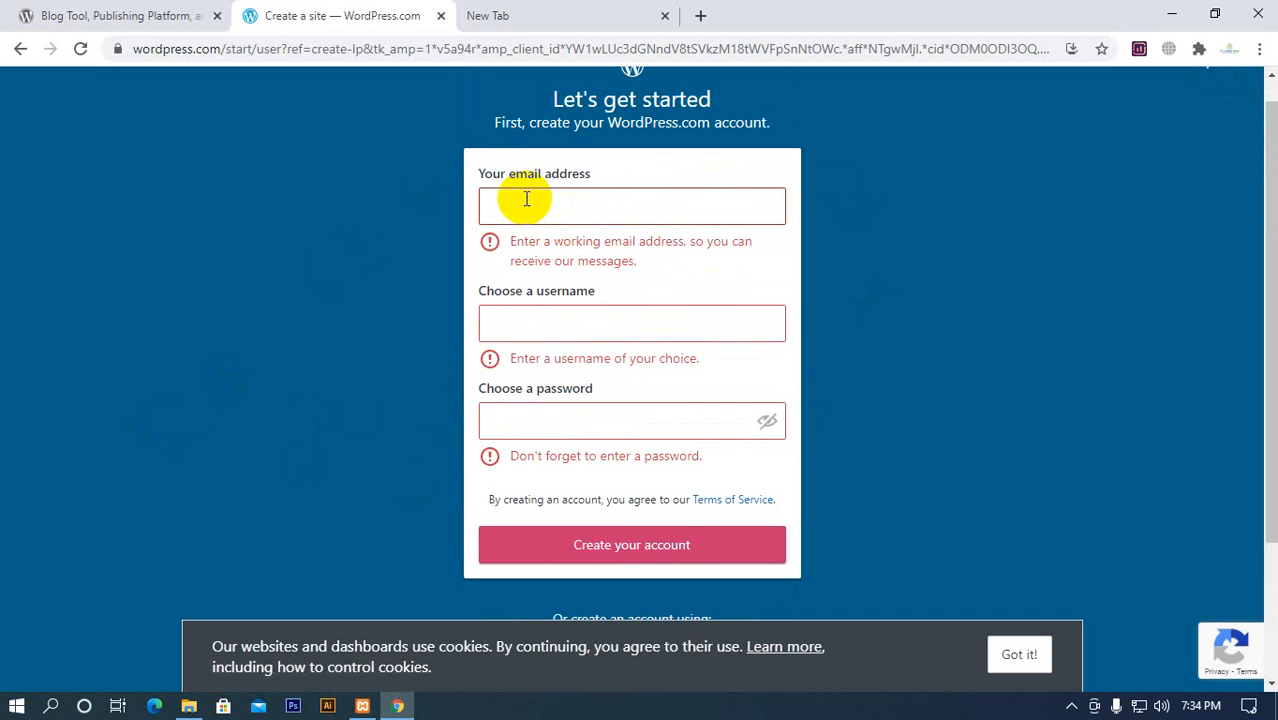
{"action": "left_click", "coordinate": [587, 201]}
{"action": "left_click", "coordinate": [524, 17]}
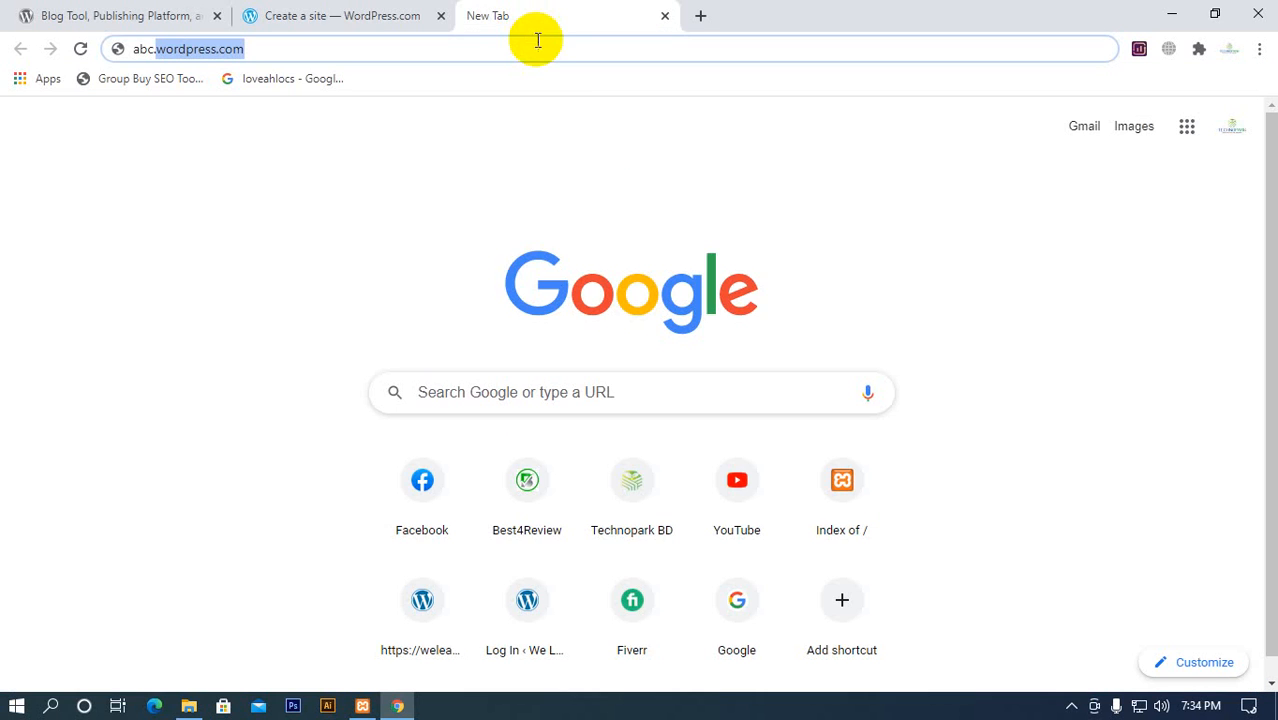
{"action": "left_click", "coordinate": [332, 17]}
{"action": "left_click", "coordinate": [541, 205]}
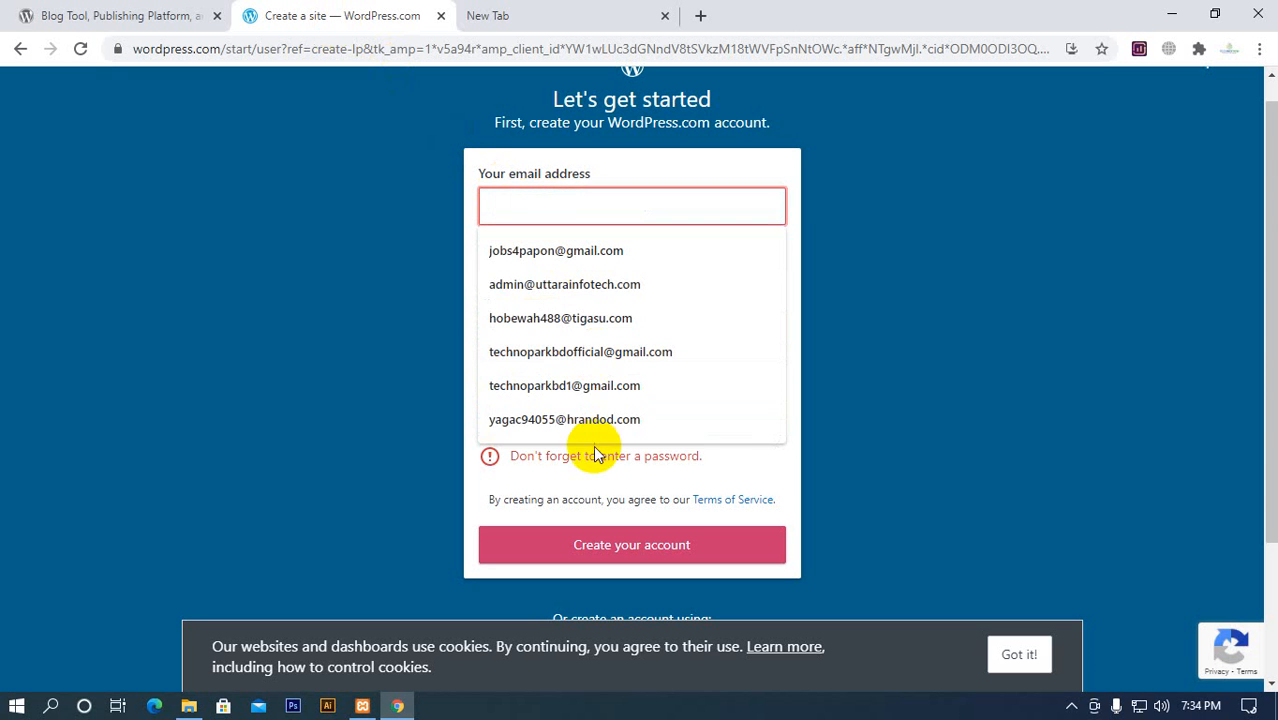
{"action": "left_click", "coordinate": [610, 290]}
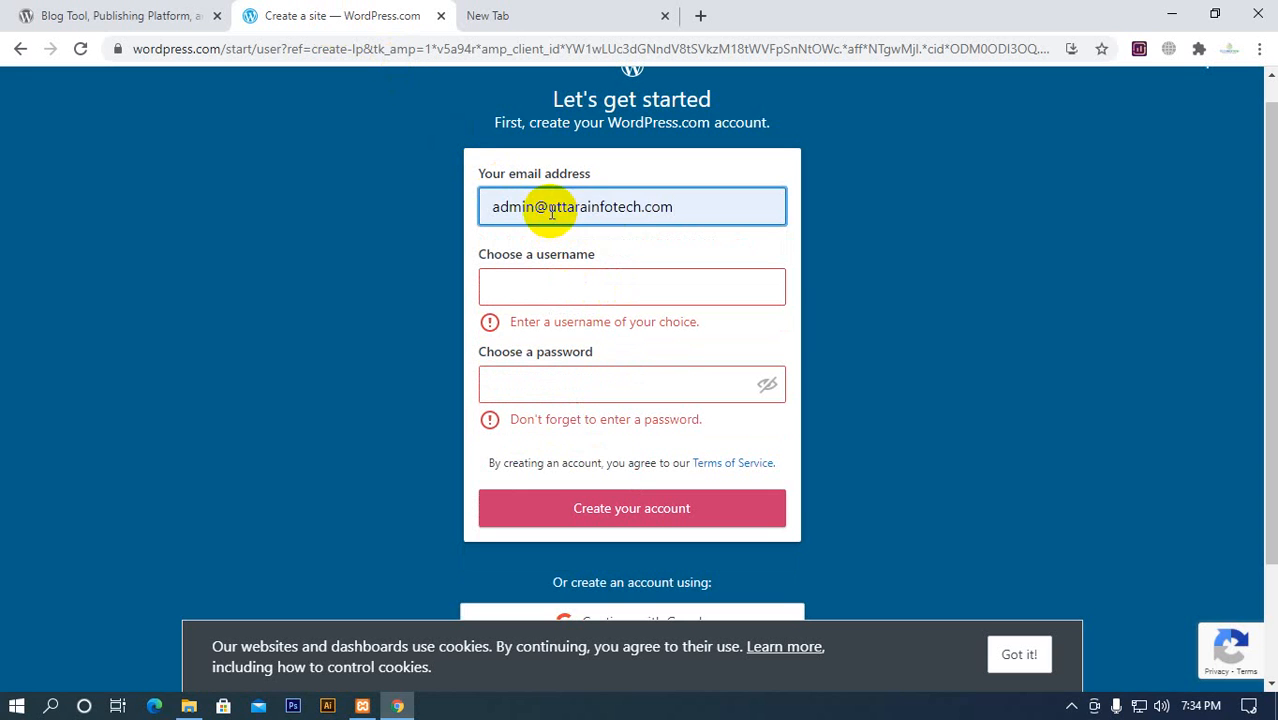
Clear the email address from the sign-up form
{"action": "left_click_drag", "start_coordinate": [549, 211], "coordinate": [448, 222]}
{"action": "key", "text": "BackSpace"}
{"action": "key", "text": "BackSpace"}
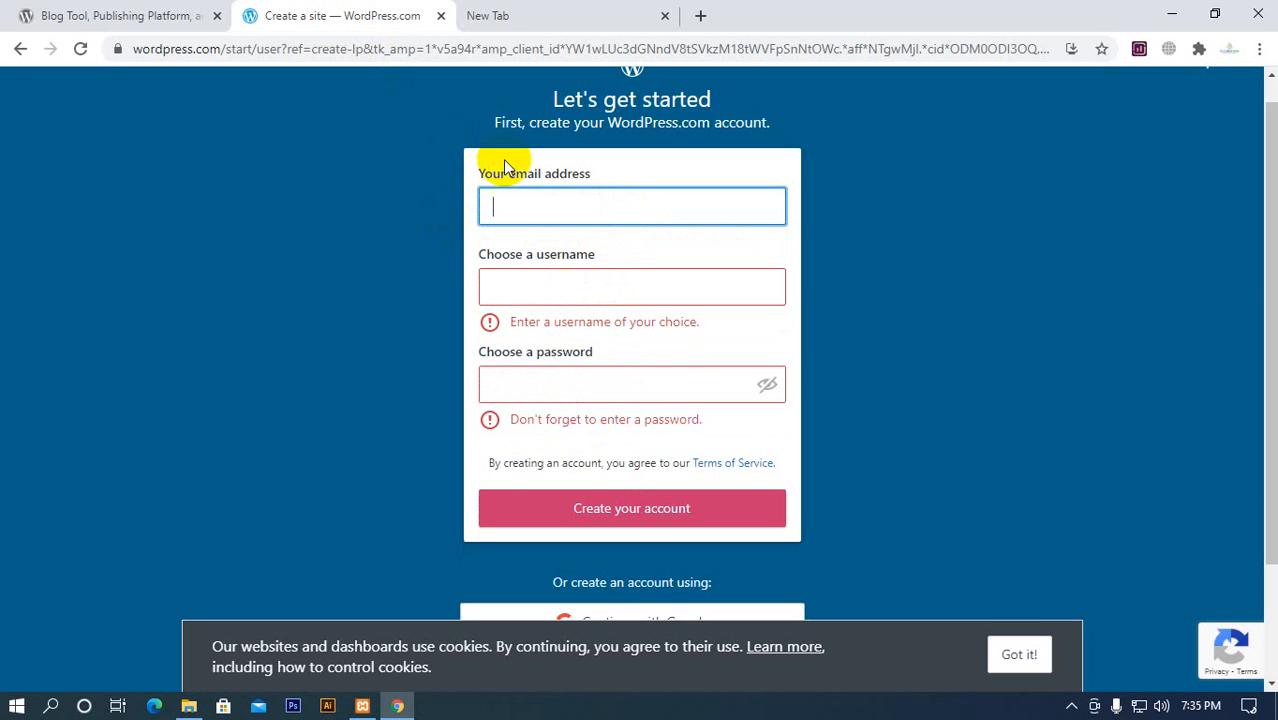
{"action": "left_click", "coordinate": [337, 230]}
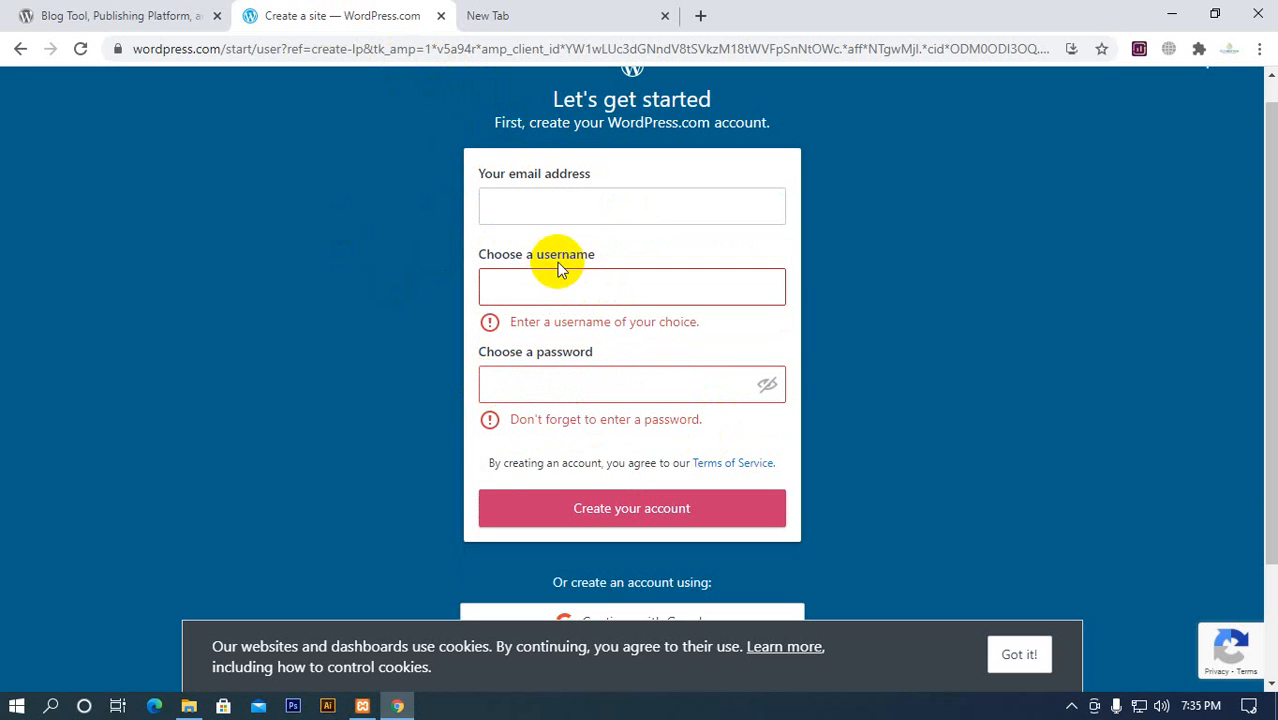
Accept the cookie notice on the sign-up page
{"action": "scroll", "coordinate": [565, 275], "scroll_direction": "down", "scroll_amount": 2}
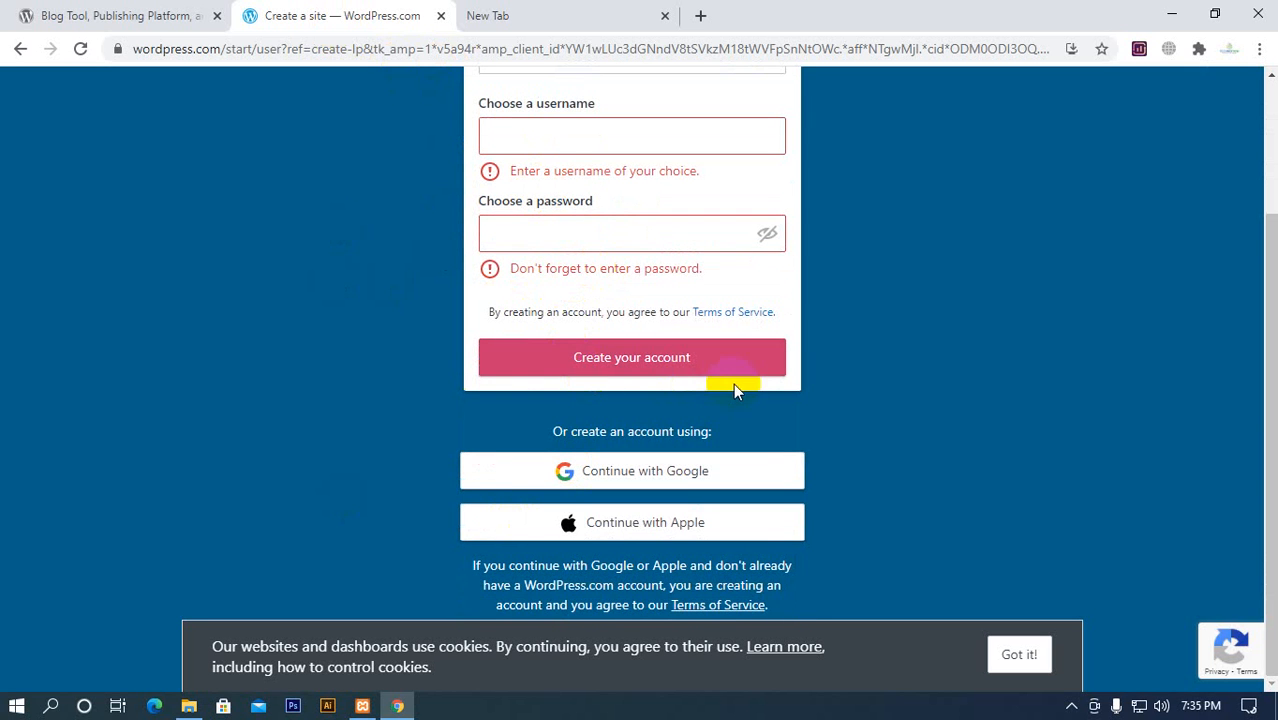
{"action": "left_click", "coordinate": [1019, 654]}
Examine the wordpress.com domain in the sign-up page's full address and the account creation options
{"action": "left_click", "coordinate": [167, 50]}
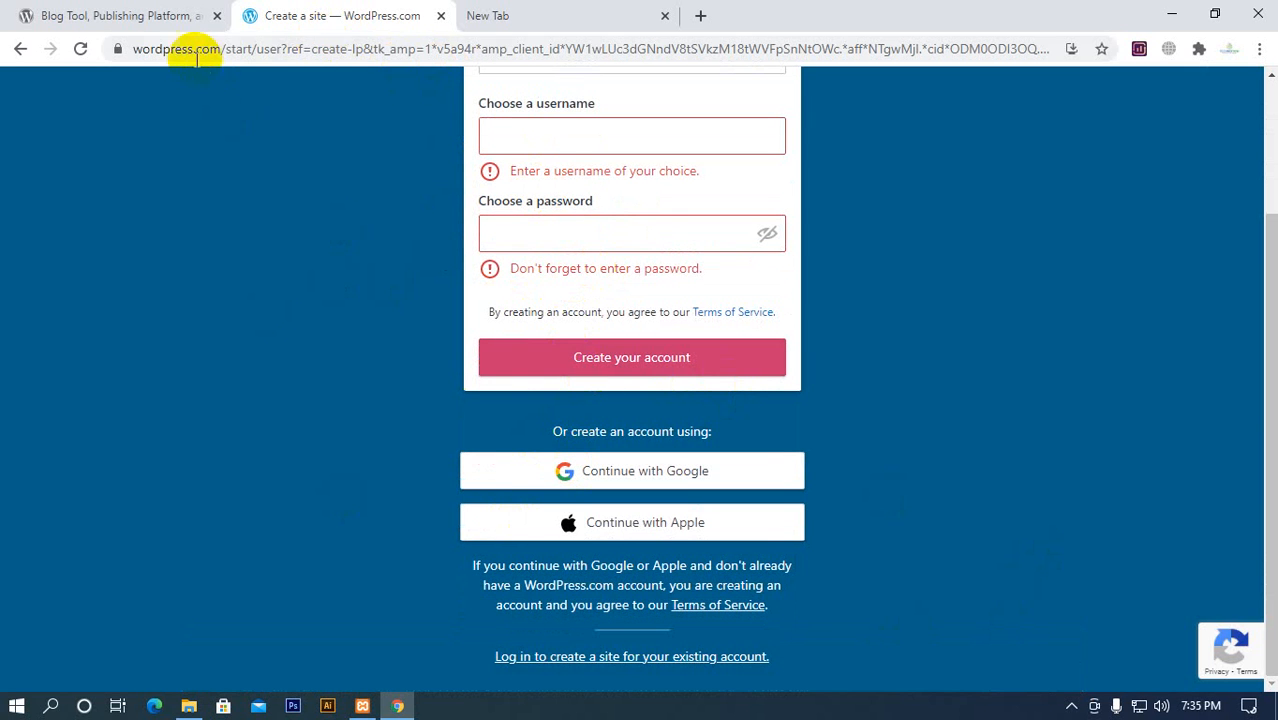
{"action": "double_click", "coordinate": [199, 56]}
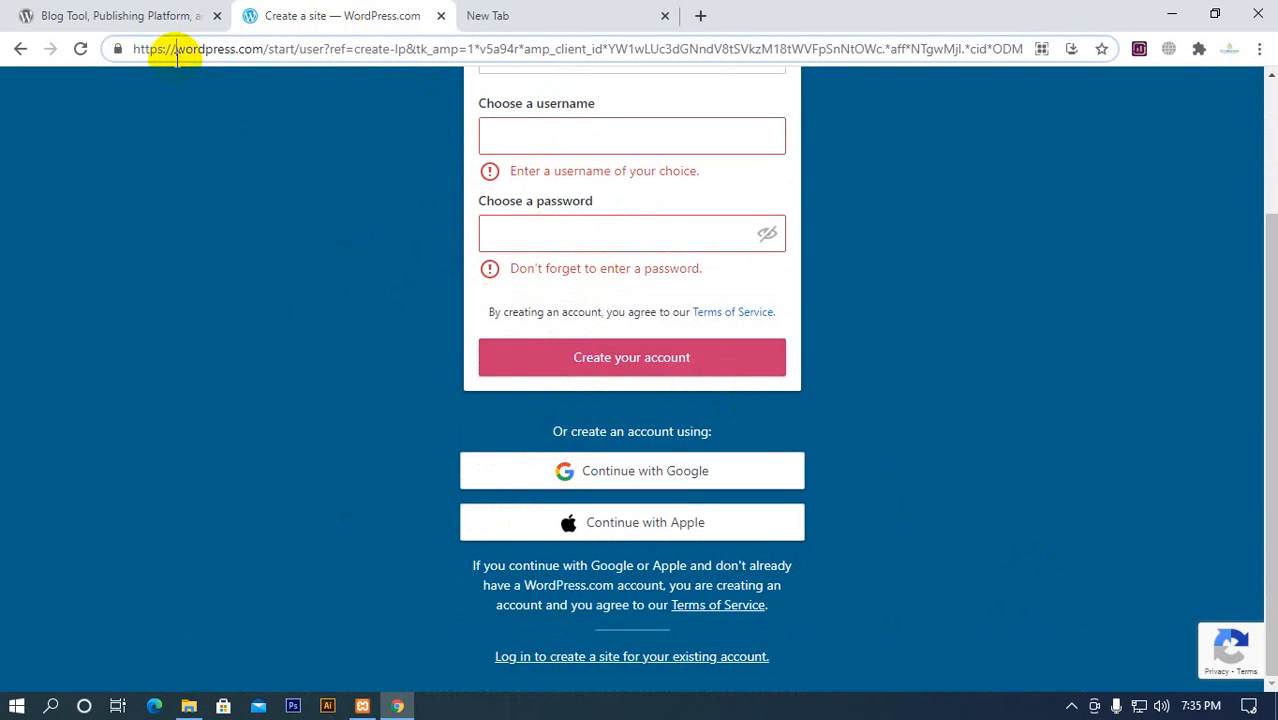
{"action": "left_click", "coordinate": [653, 357]}
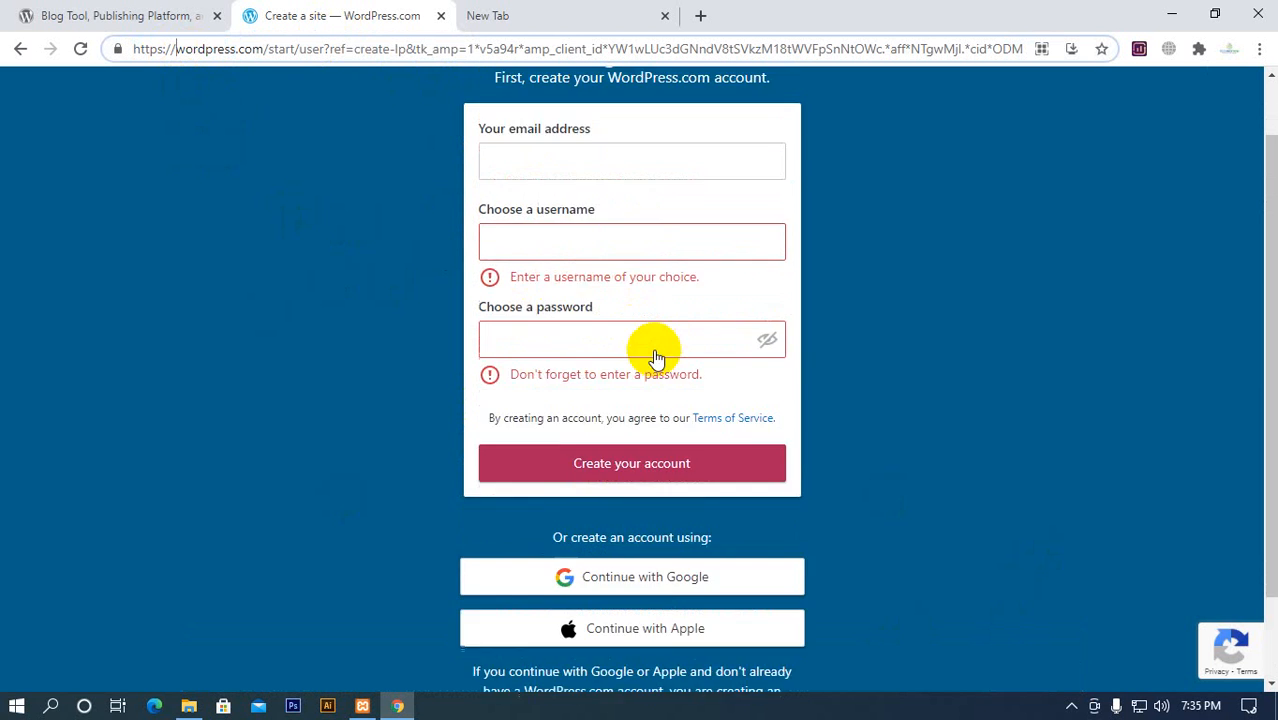
{"action": "scroll", "coordinate": [508, 560], "scroll_direction": "down", "scroll_amount": 2}
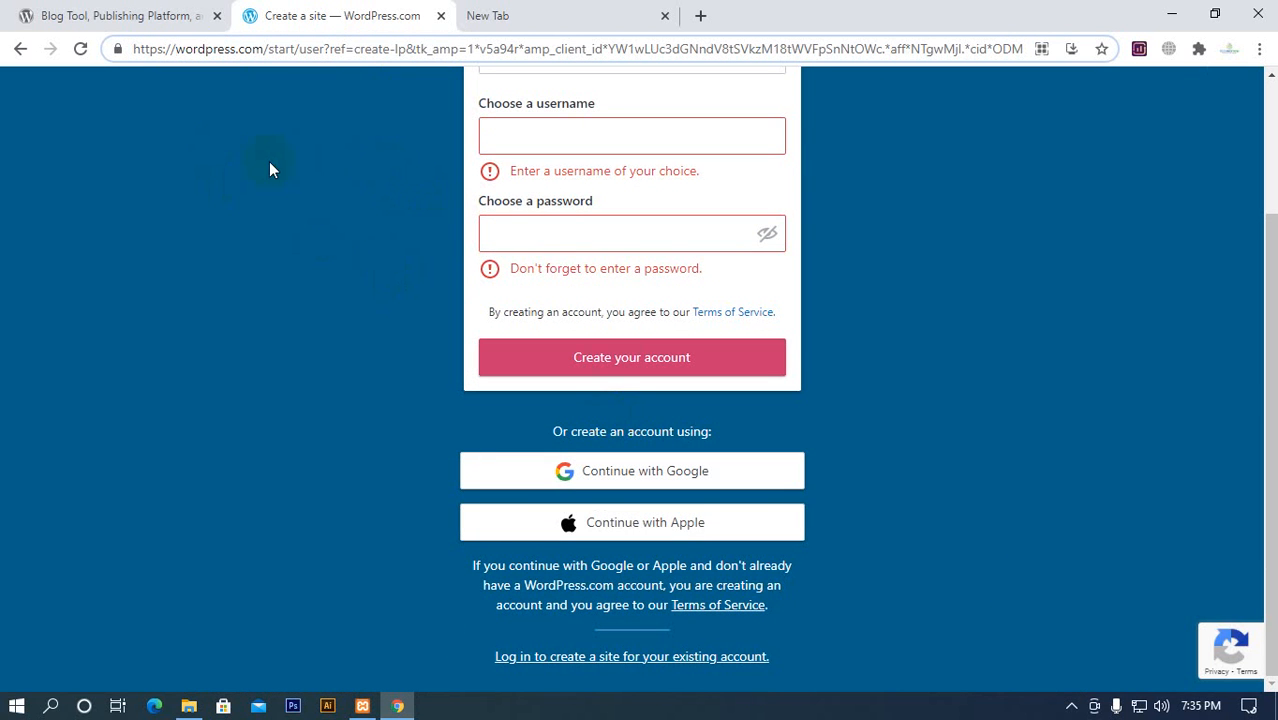
{"action": "left_click_drag", "start_coordinate": [180, 50], "coordinate": [263, 49]}
{"action": "left_click", "coordinate": [265, 110]}
{"action": "double_click", "coordinate": [155, 50]}
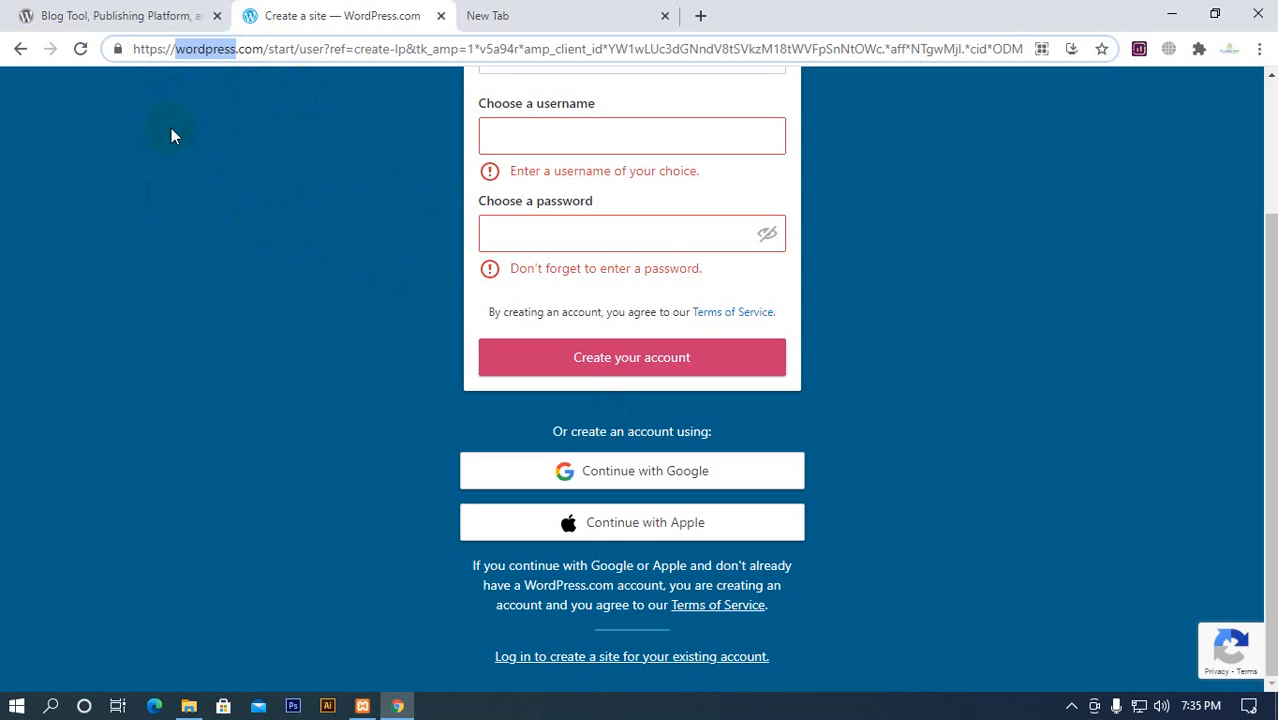
{"action": "left_click", "coordinate": [233, 126]}
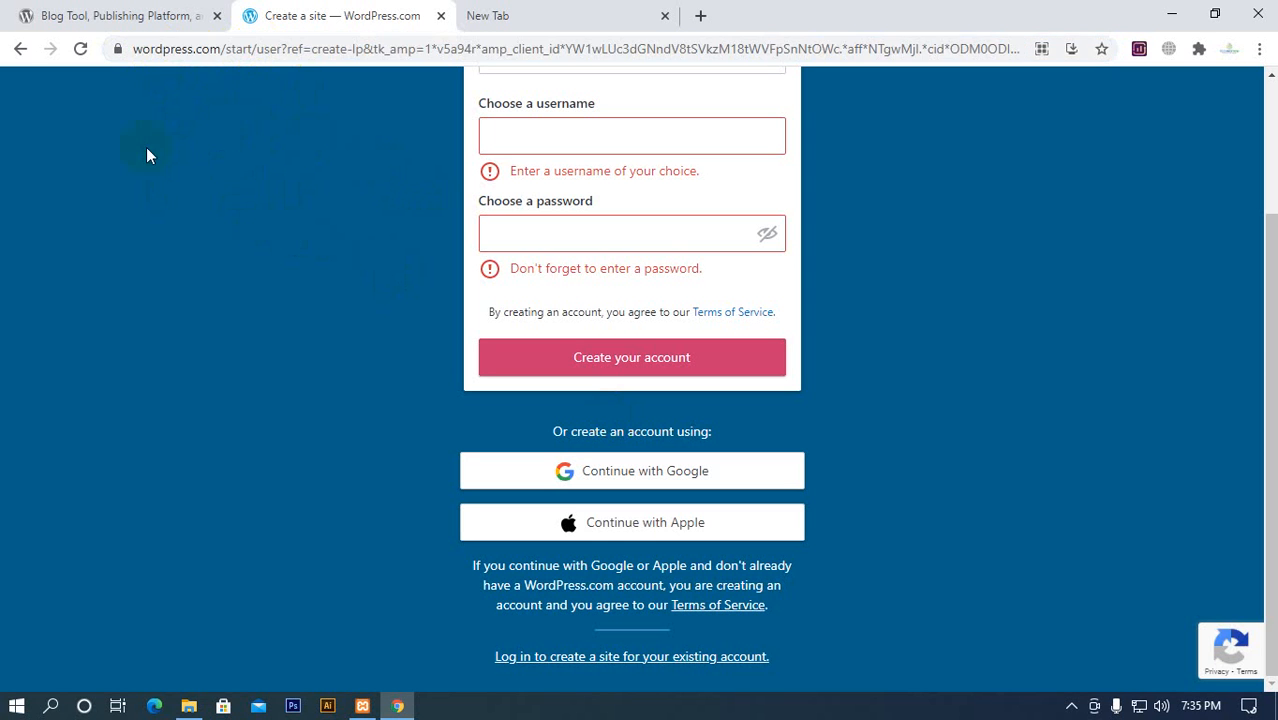
{"action": "left_click", "coordinate": [656, 313]}
{"action": "left_click", "coordinate": [513, 370]}
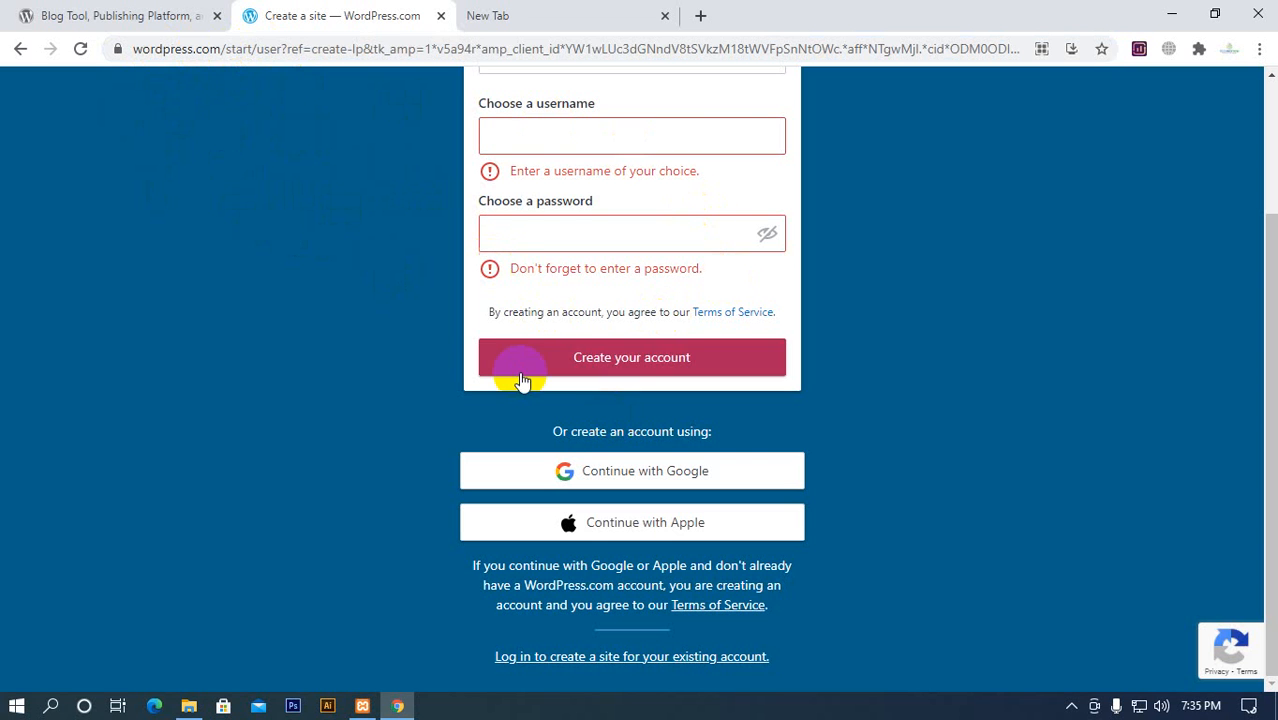
Close the WordPress.com sign-up page and compare the wordpress.org address with the abc.wordpress.com subdomain address
{"action": "left_click", "coordinate": [441, 17]}
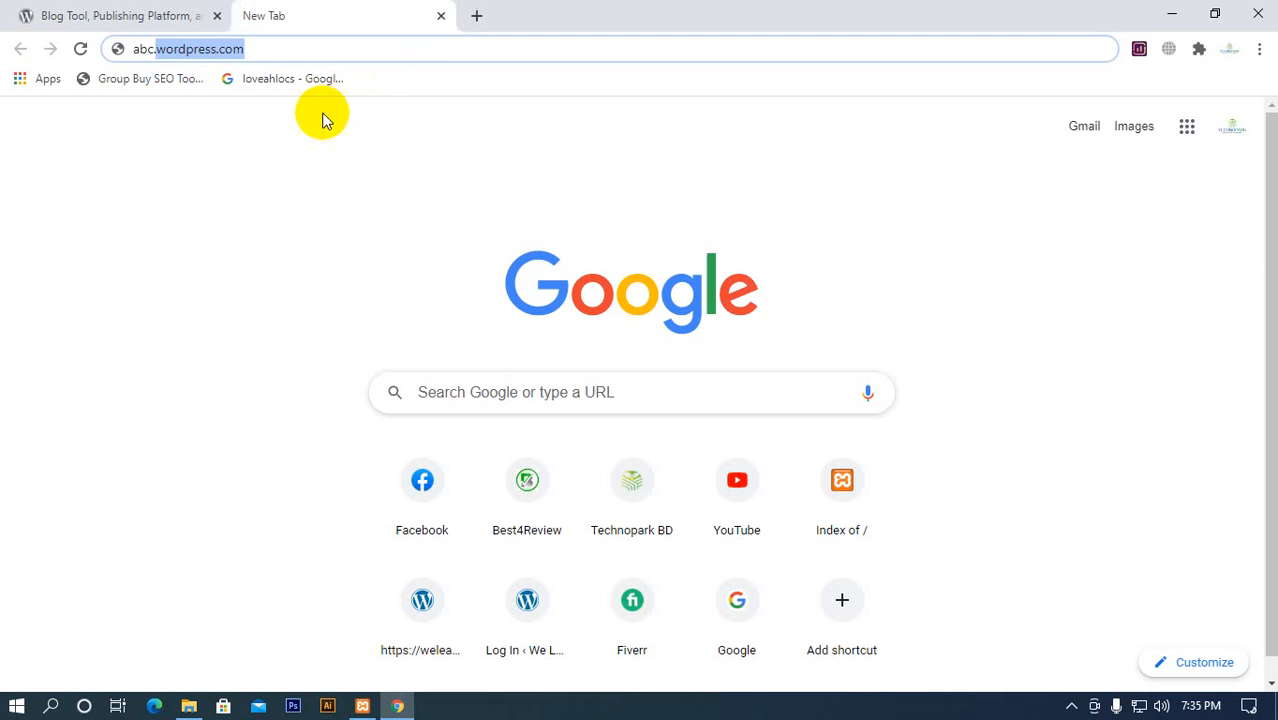
{"action": "left_click", "coordinate": [135, 18]}
{"action": "left_click", "coordinate": [228, 48]}
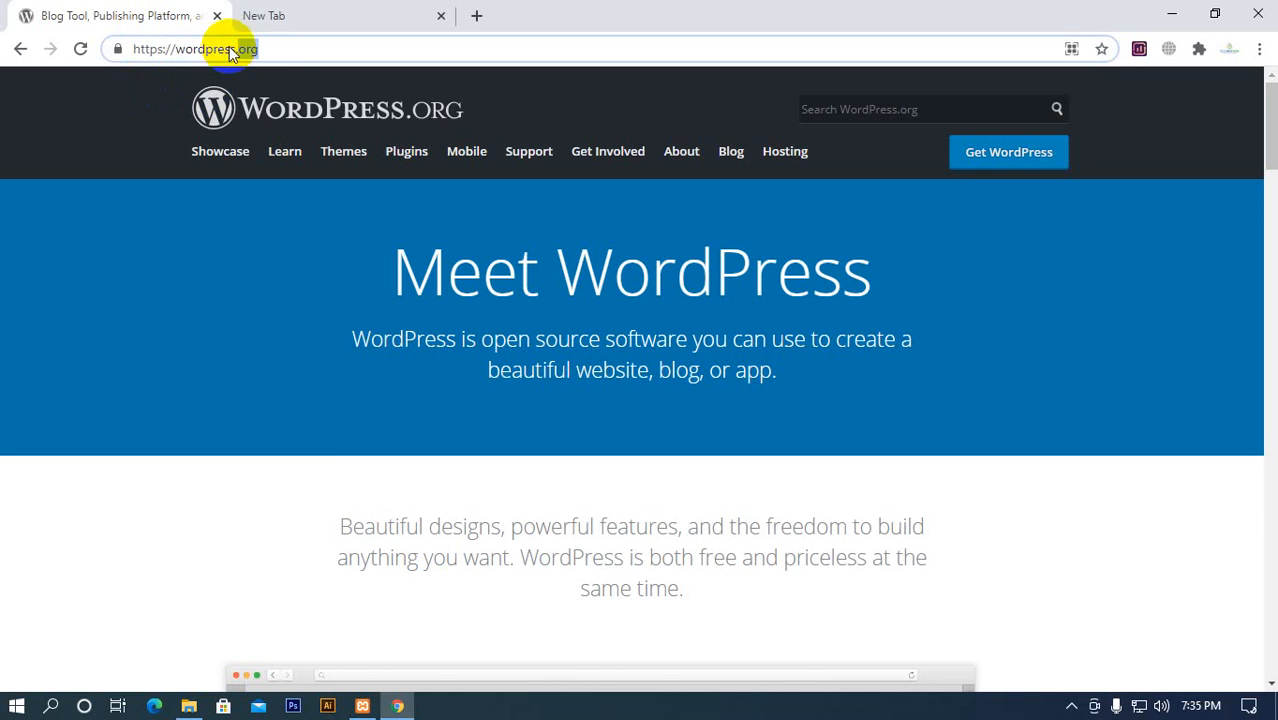
{"action": "left_click", "coordinate": [297, 18]}
{"action": "left_click", "coordinate": [318, 45]}
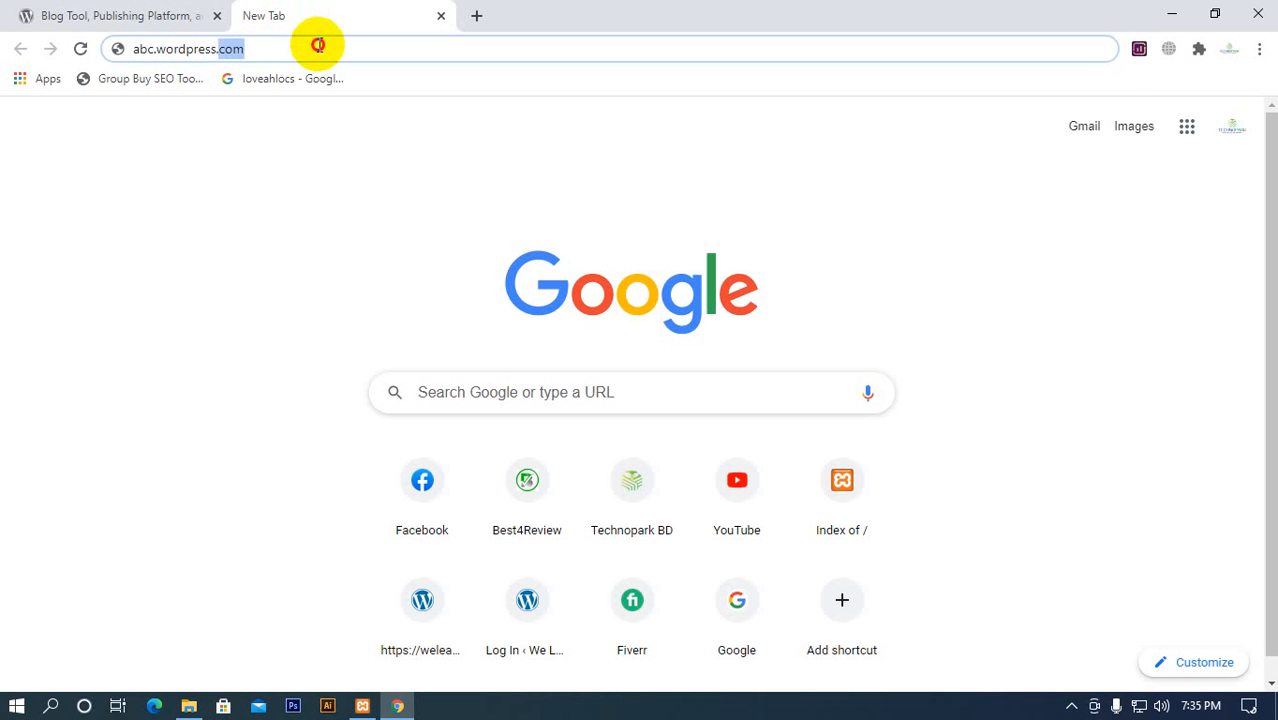
Write abc.com and technopark.com.bd as example custom domains in the blank page's address, clearing each one
{"action": "type", "text": "abc.com"}
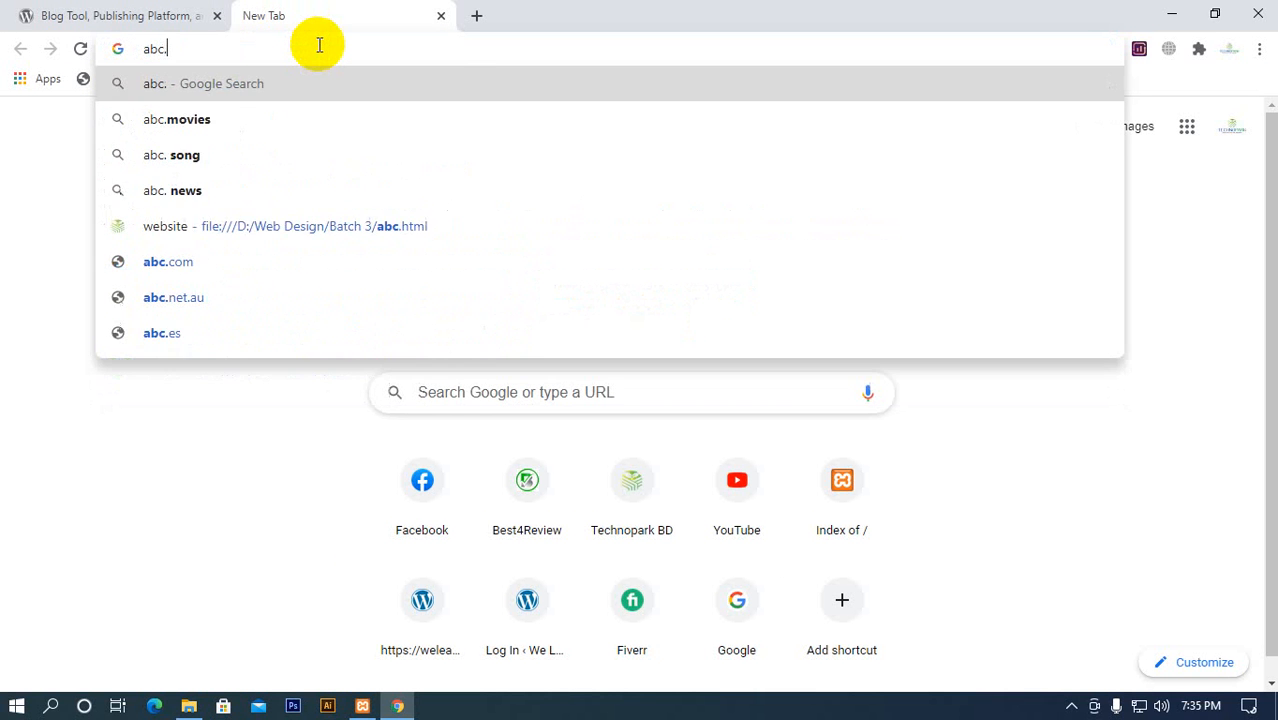
{"action": "key", "text": "BackSpace"}
{"action": "key", "text": "BackSpace"}
{"action": "key", "text": "BackSpace"}
{"action": "key", "text": "BackSpace"}
{"action": "key", "text": "BackSpace"}
{"action": "key", "text": "BackSpace"}
{"action": "key", "text": "BackSpace"}
{"action": "type", "text": "te"}
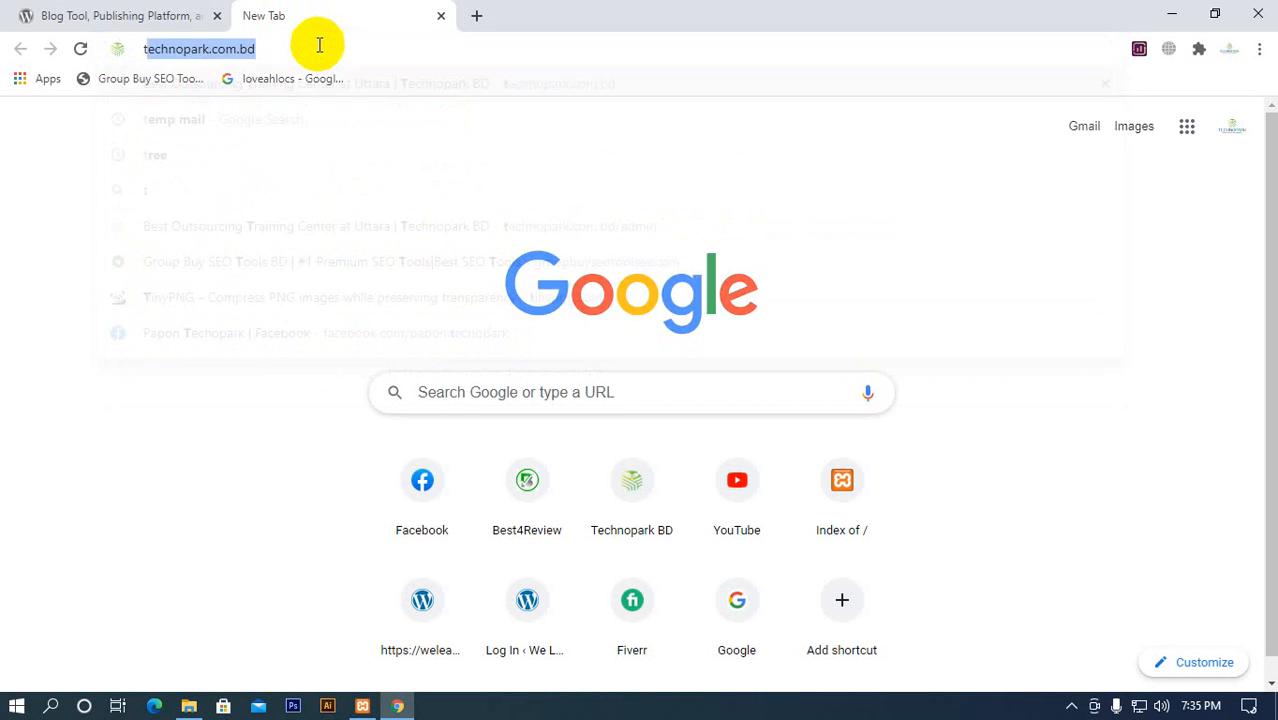
{"action": "left_click", "coordinate": [320, 45]}
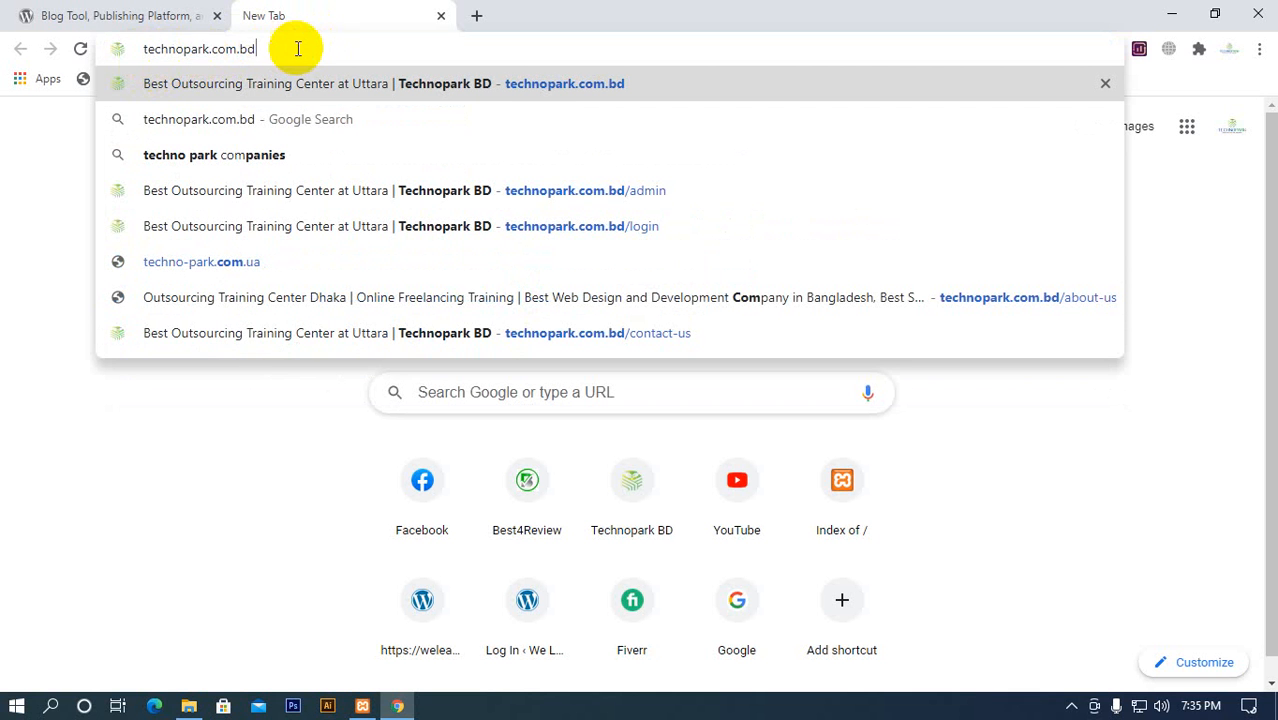
{"action": "left_click_drag", "start_coordinate": [297, 48], "coordinate": [157, 48]}
{"action": "left_click", "coordinate": [262, 45]}
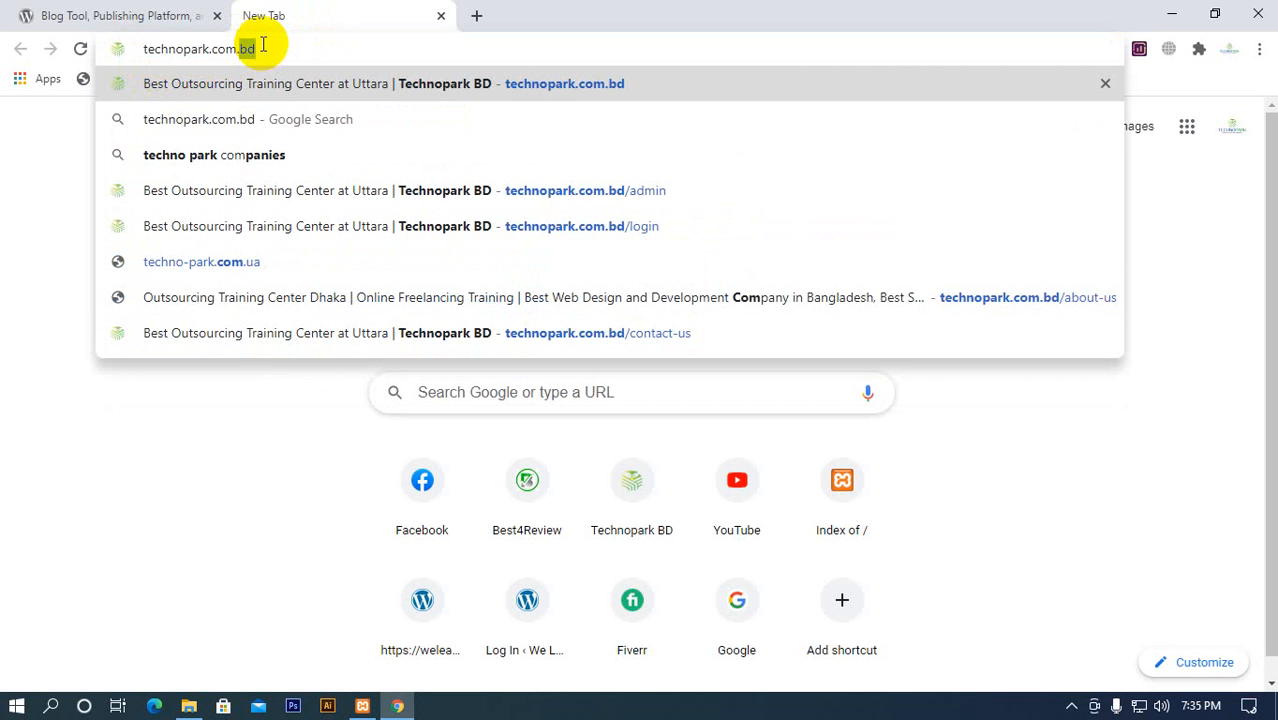
{"action": "key", "text": "BackSpace"}
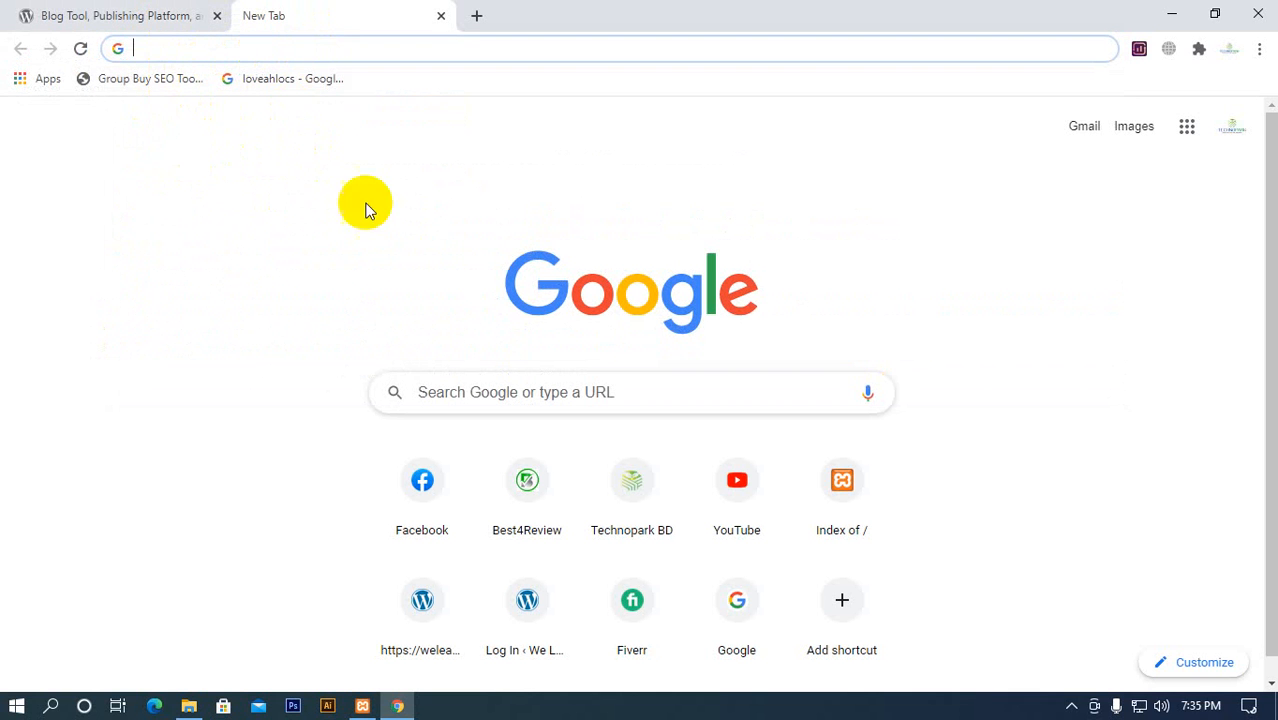
Return to the wordpress.org home page and highlight the domain in its address
{"action": "left_click", "coordinate": [151, 15]}
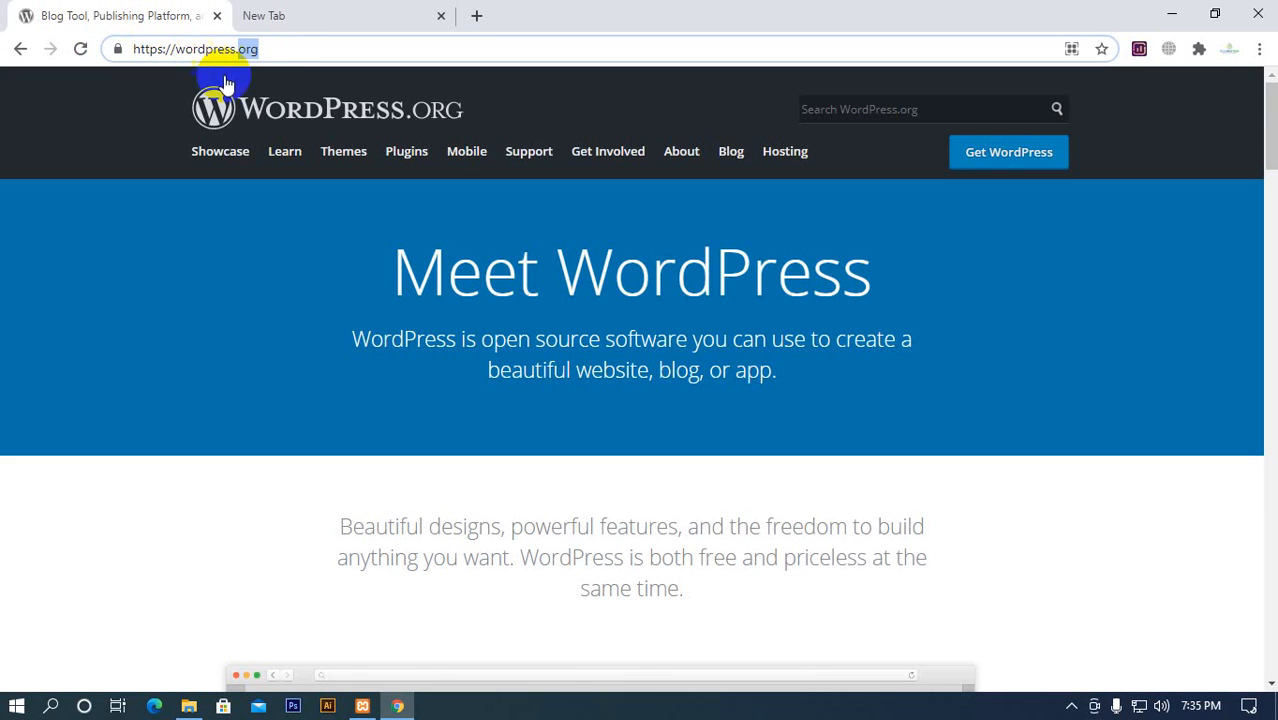
{"action": "left_click_drag", "start_coordinate": [240, 48], "coordinate": [294, 44]}
{"action": "left_click_drag", "start_coordinate": [166, 48], "coordinate": [277, 44]}
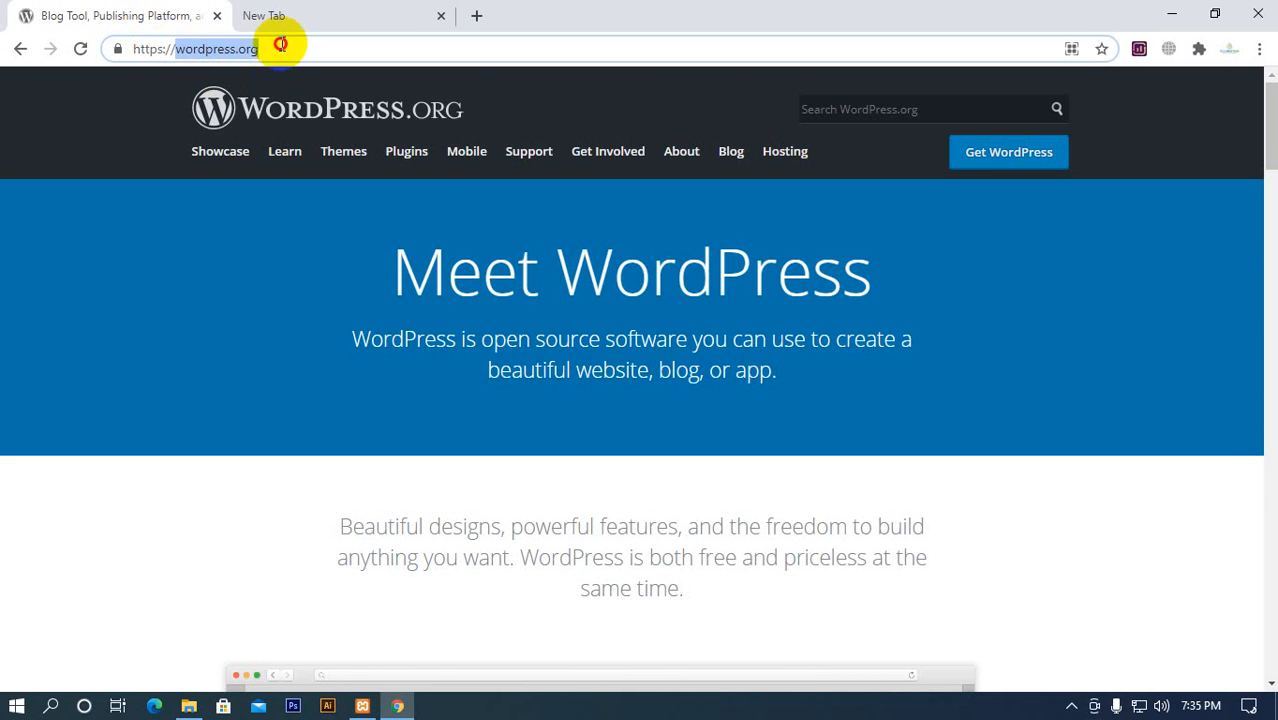
{"action": "left_click", "coordinate": [305, 45]}
Look through the wordpress.org home page, from the dashboard preview and feature overview to the Community and Get Started sections
{"action": "scroll", "coordinate": [165, 302], "scroll_direction": "down", "scroll_amount": 10}
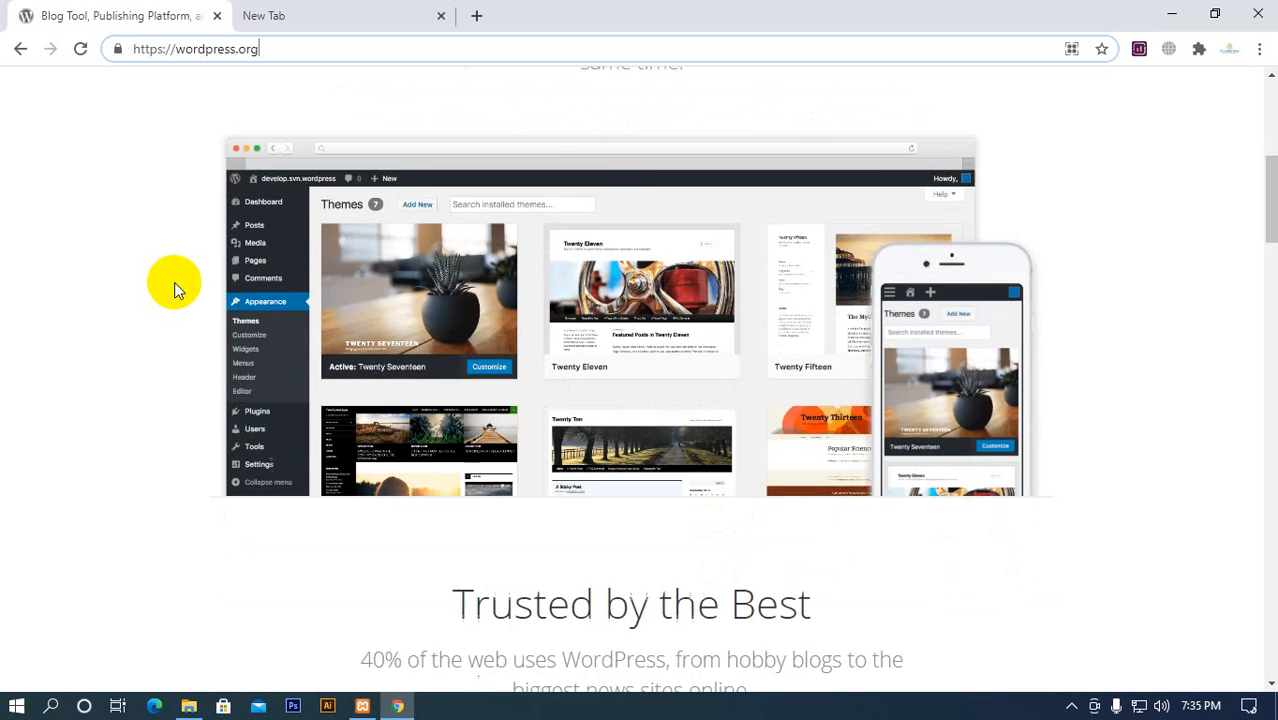
{"action": "scroll", "coordinate": [220, 334], "scroll_direction": "up", "scroll_amount": 5}
{"action": "scroll", "coordinate": [233, 342], "scroll_direction": "up", "scroll_amount": 3}
{"action": "scroll", "coordinate": [348, 180], "scroll_direction": "down", "scroll_amount": 12}
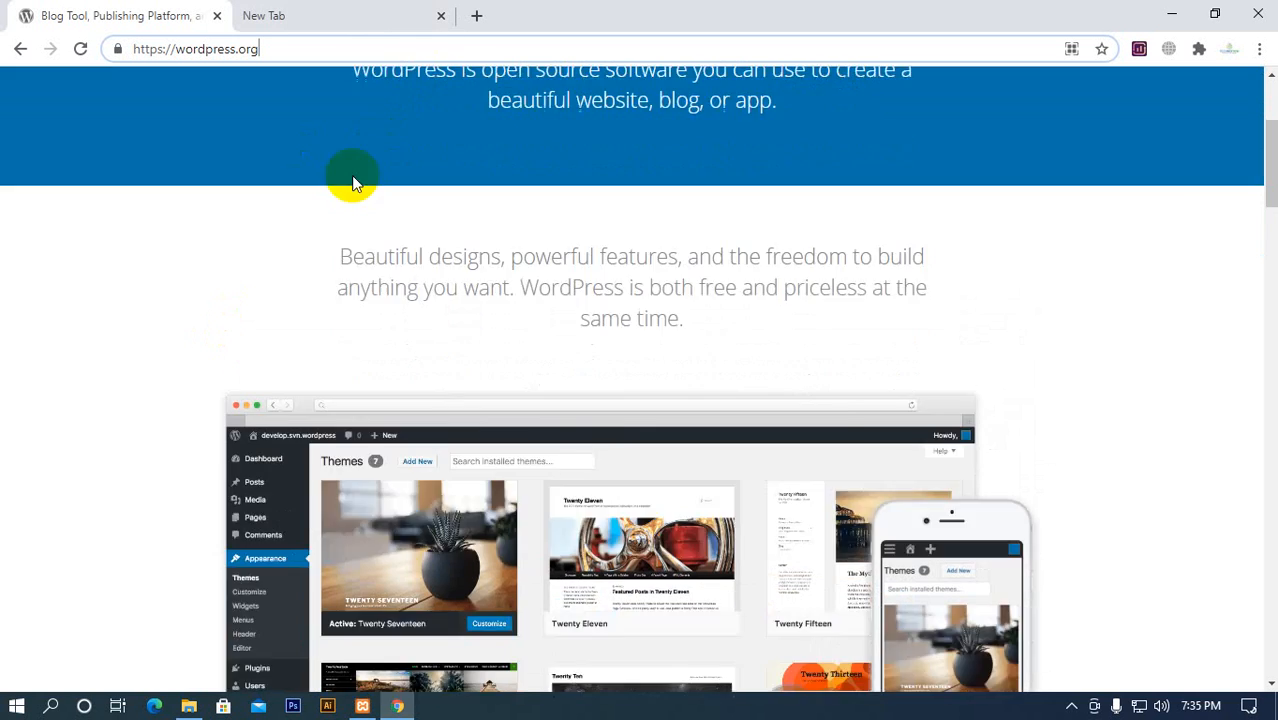
{"action": "scroll", "coordinate": [263, 267], "scroll_direction": "down", "scroll_amount": 4}
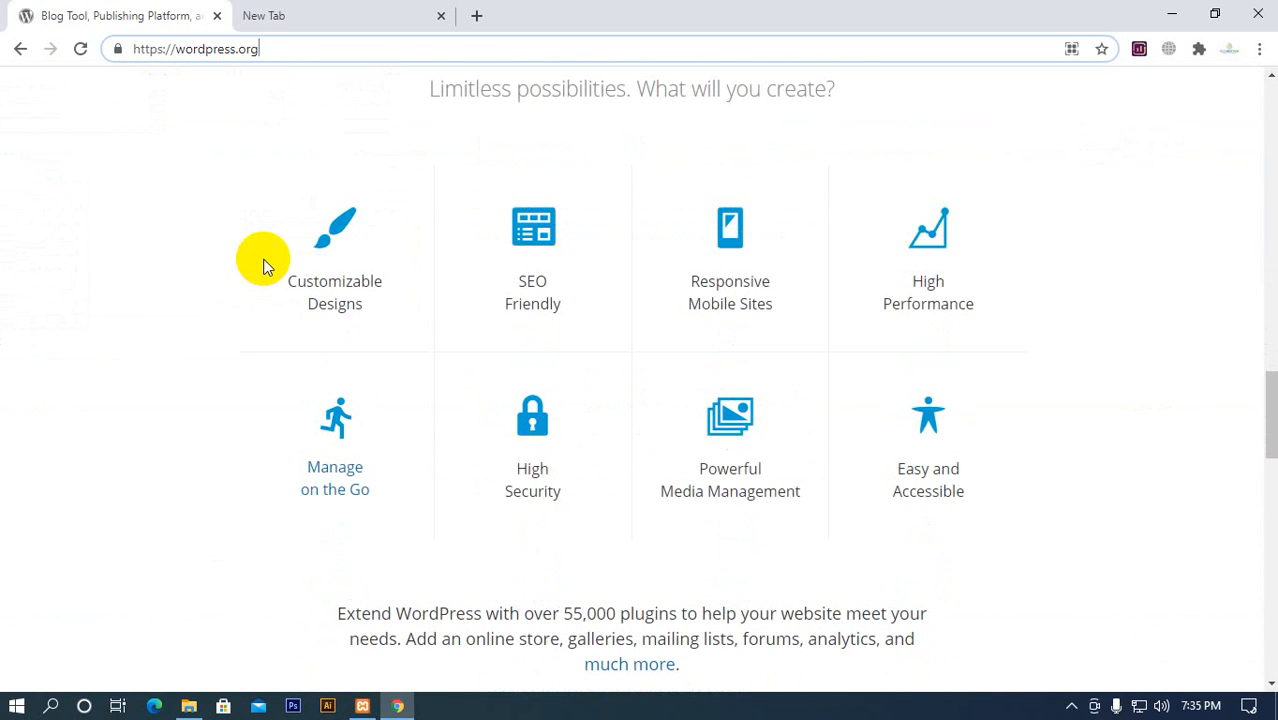
{"action": "scroll", "coordinate": [263, 267], "scroll_direction": "down", "scroll_amount": 8}
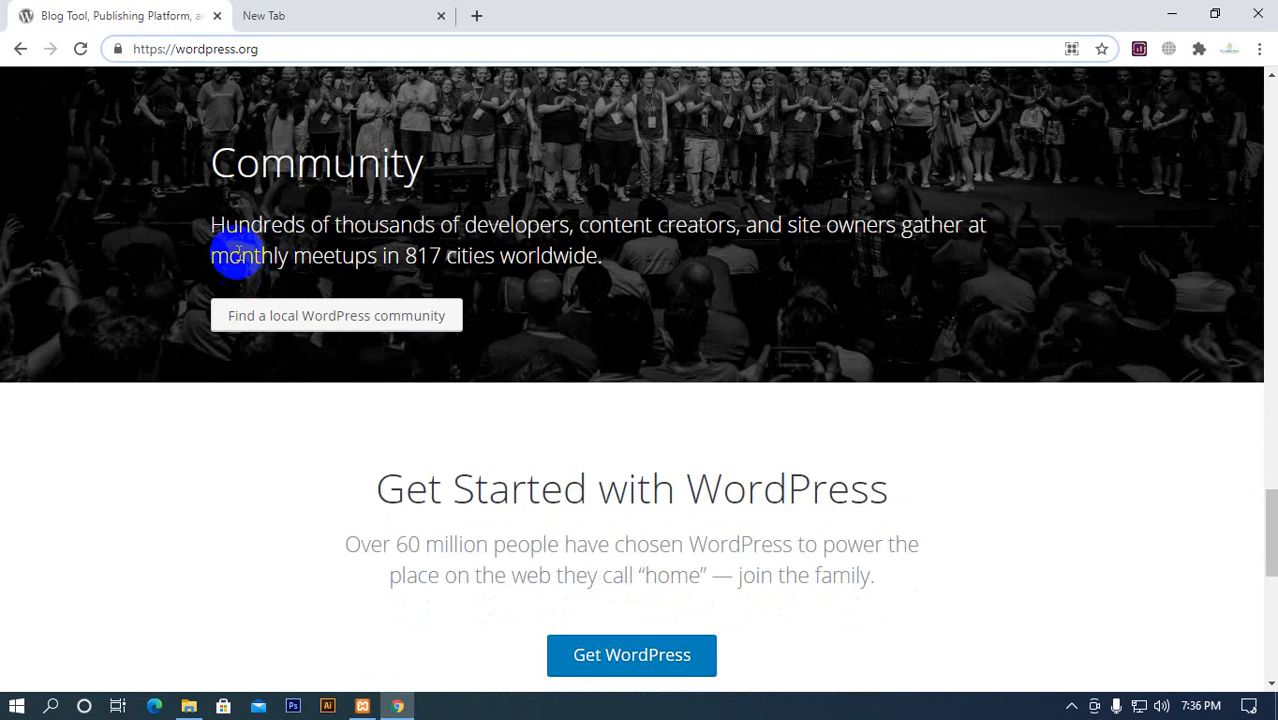
{"action": "scroll", "coordinate": [80, 255], "scroll_direction": "up", "scroll_amount": 1}
{"action": "scroll", "coordinate": [70, 247], "scroll_direction": "up", "scroll_amount": 20}
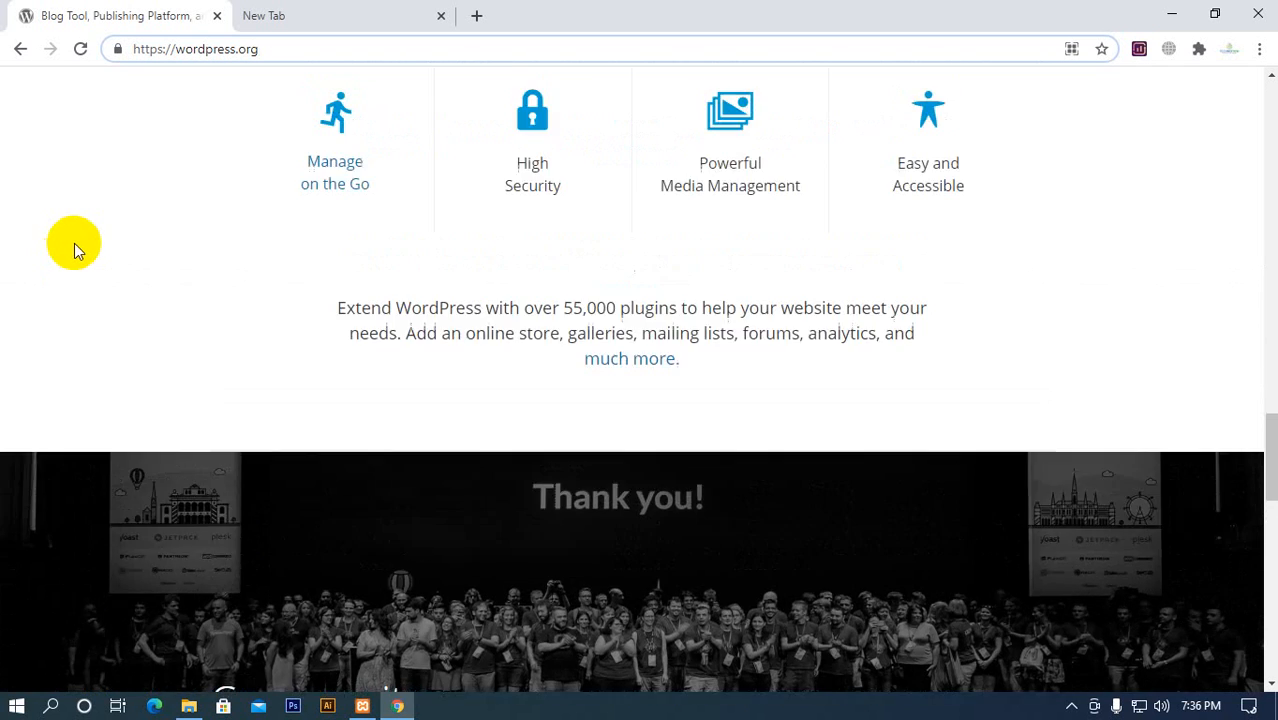
{"action": "scroll", "coordinate": [131, 255], "scroll_direction": "up", "scroll_amount": 10}
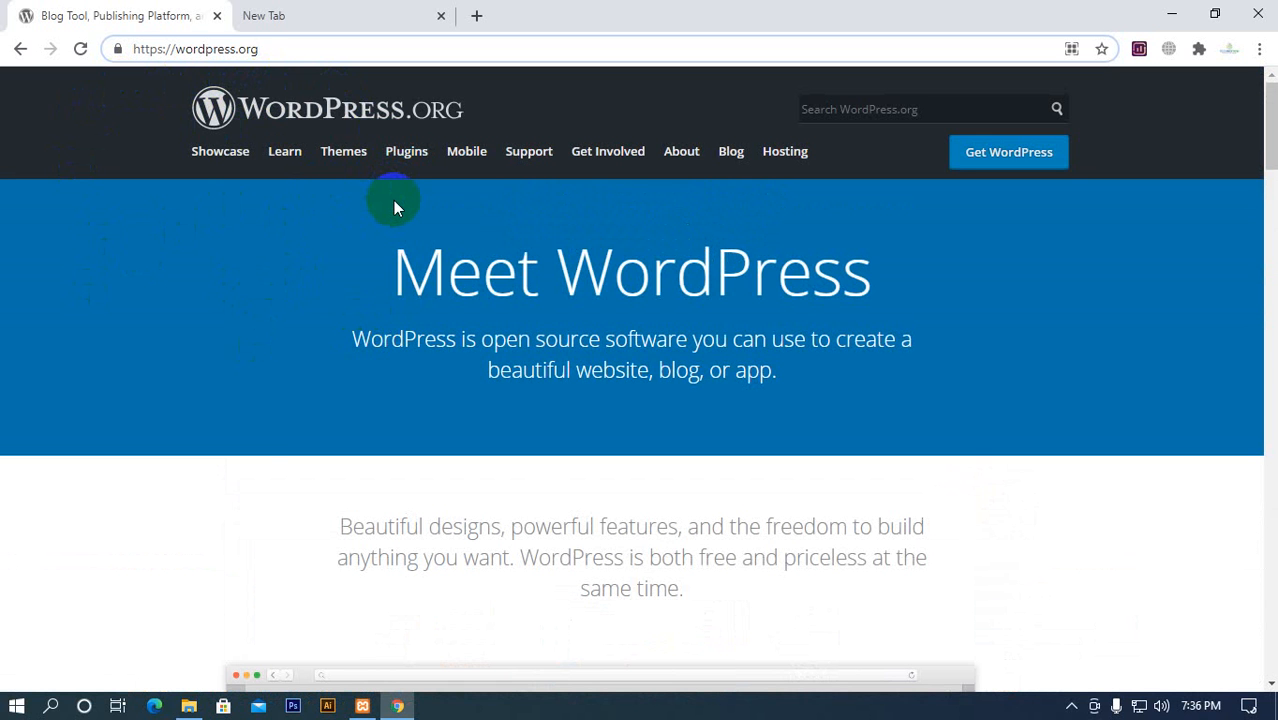
{"action": "scroll", "coordinate": [252, 491], "scroll_direction": "down", "scroll_amount": 3}
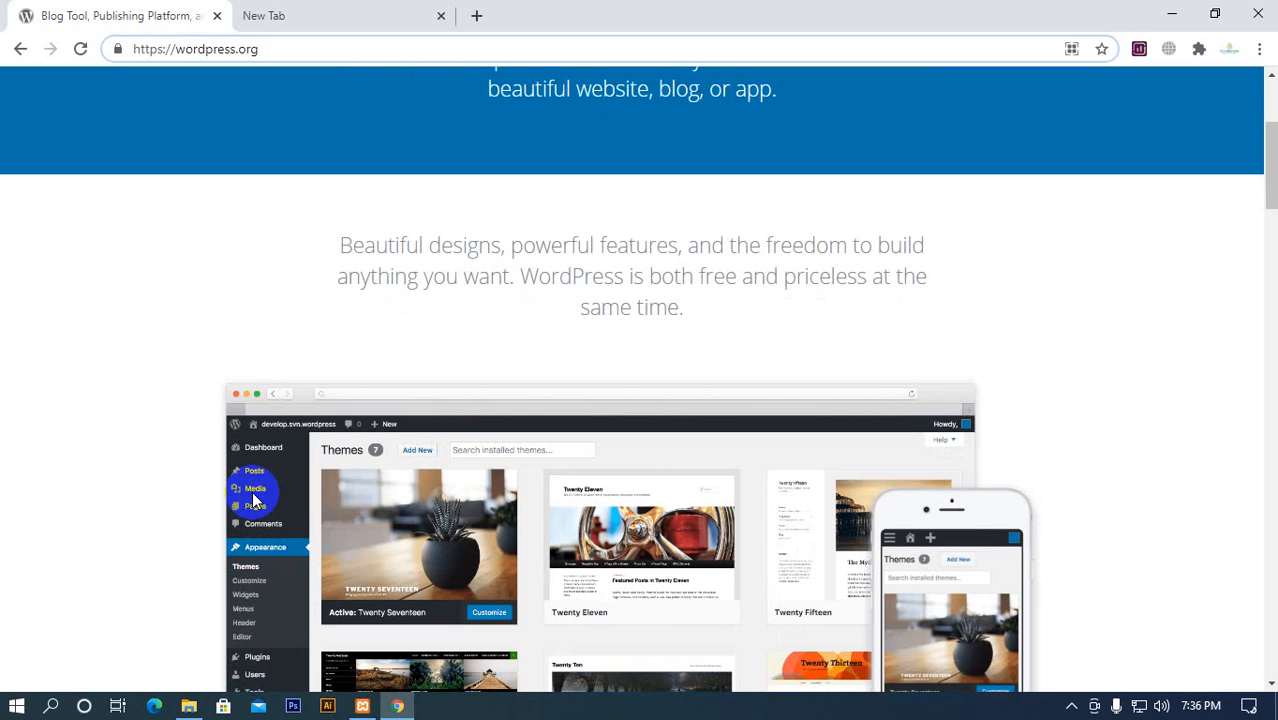
{"action": "scroll", "coordinate": [254, 498], "scroll_direction": "up", "scroll_amount": 3}
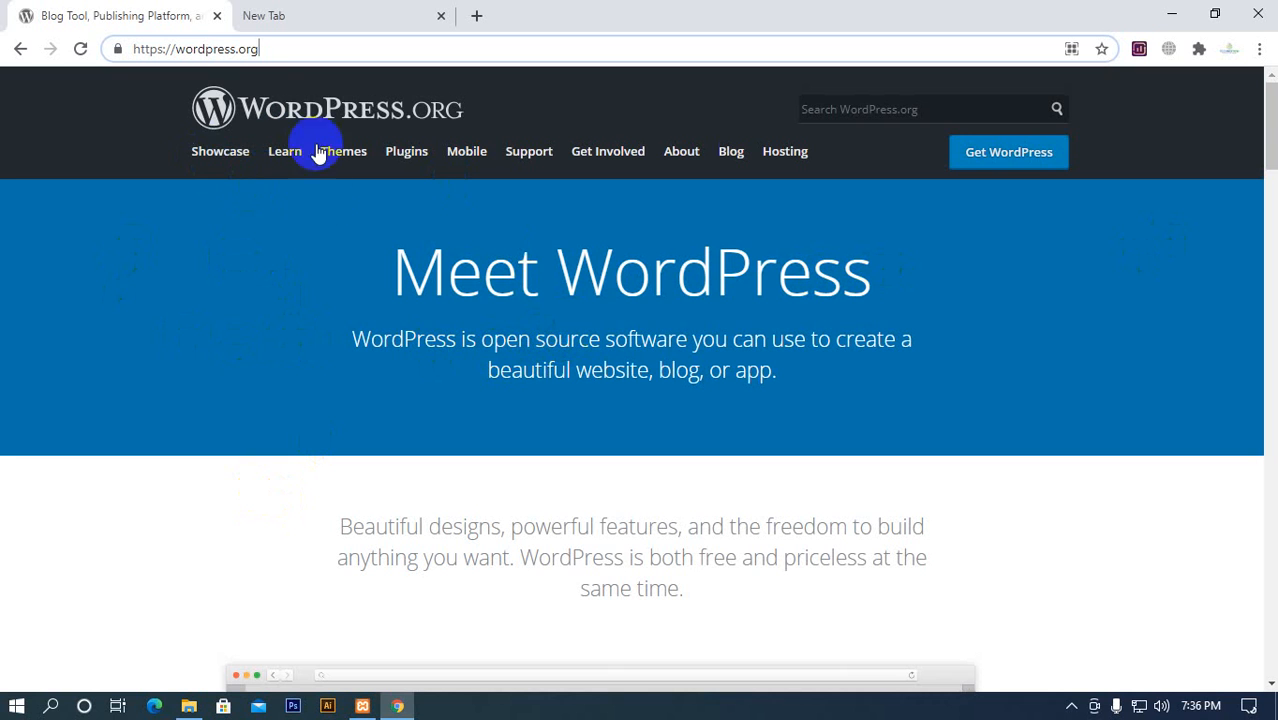
{"action": "left_click", "coordinate": [288, 48]}
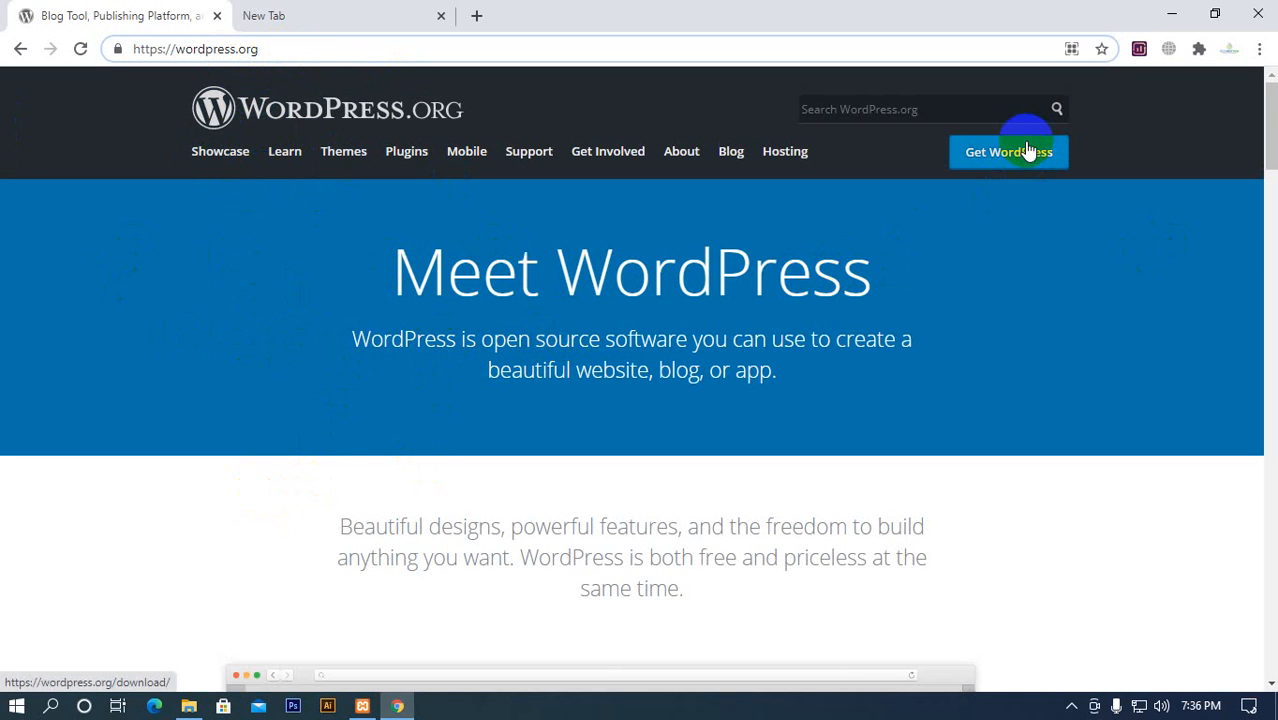
Open wordpress.org's Get WordPress page and find the WordPress 5.6.1 download below the hosting recommendations
{"action": "left_click", "coordinate": [996, 157]}
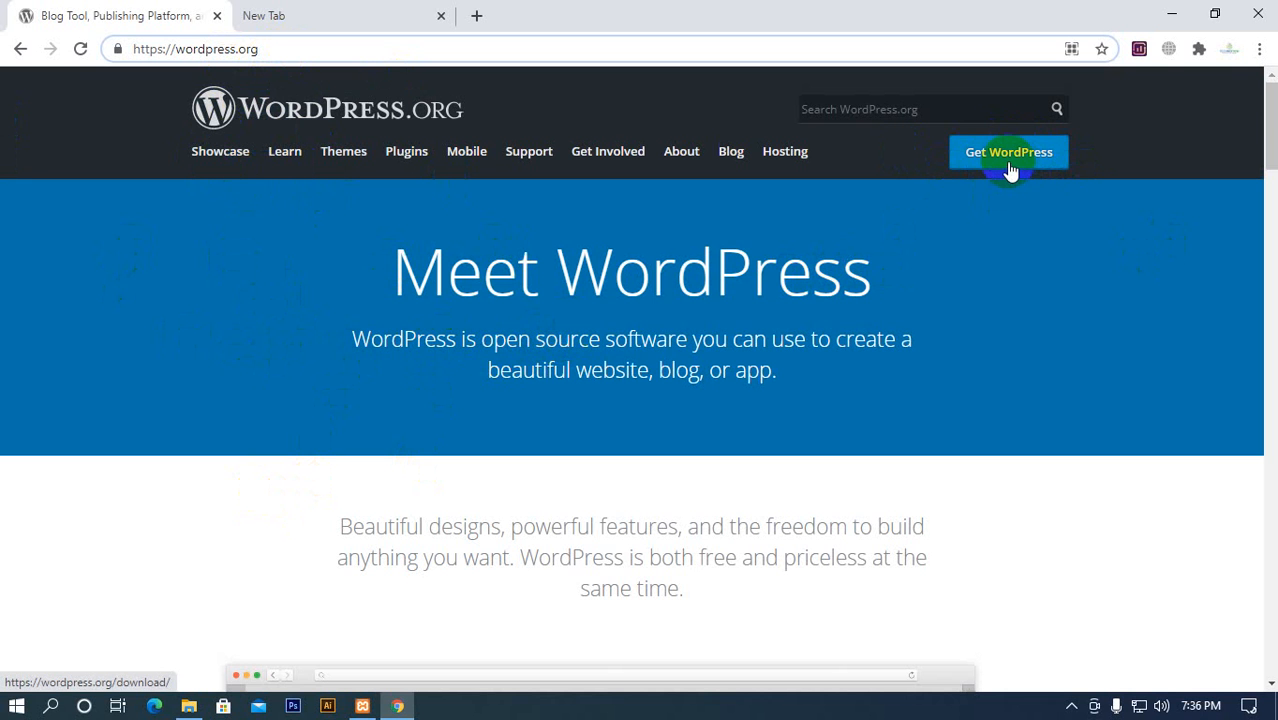
{"action": "left_click", "coordinate": [1010, 165]}
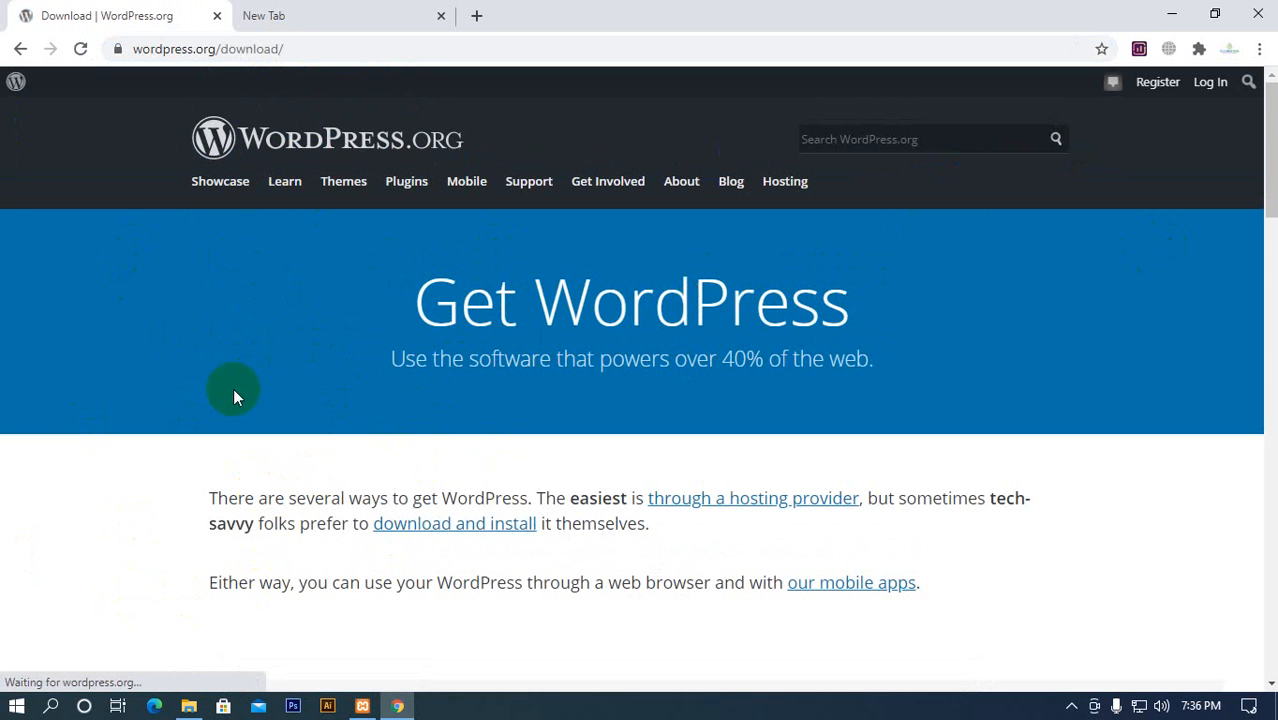
{"action": "scroll", "coordinate": [238, 420], "scroll_direction": "down", "scroll_amount": 3}
{"action": "scroll", "coordinate": [340, 555], "scroll_direction": "down", "scroll_amount": 4}
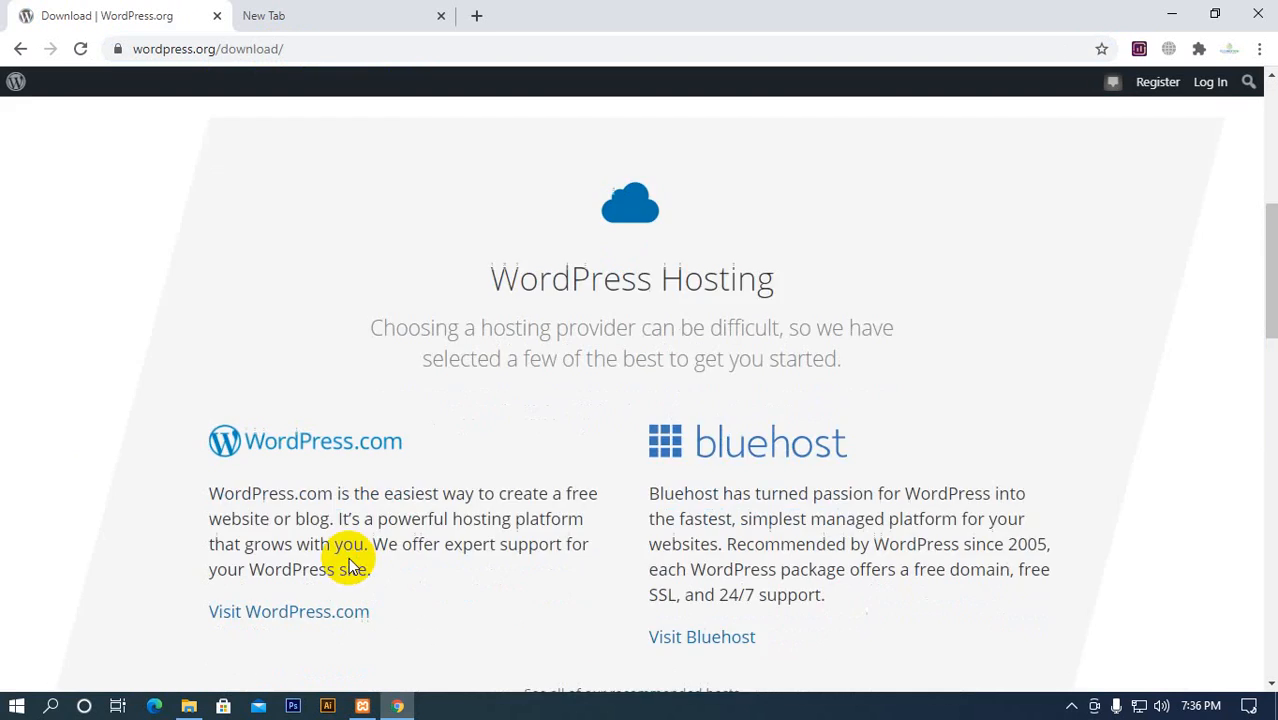
{"action": "scroll", "coordinate": [350, 562], "scroll_direction": "down", "scroll_amount": 5}
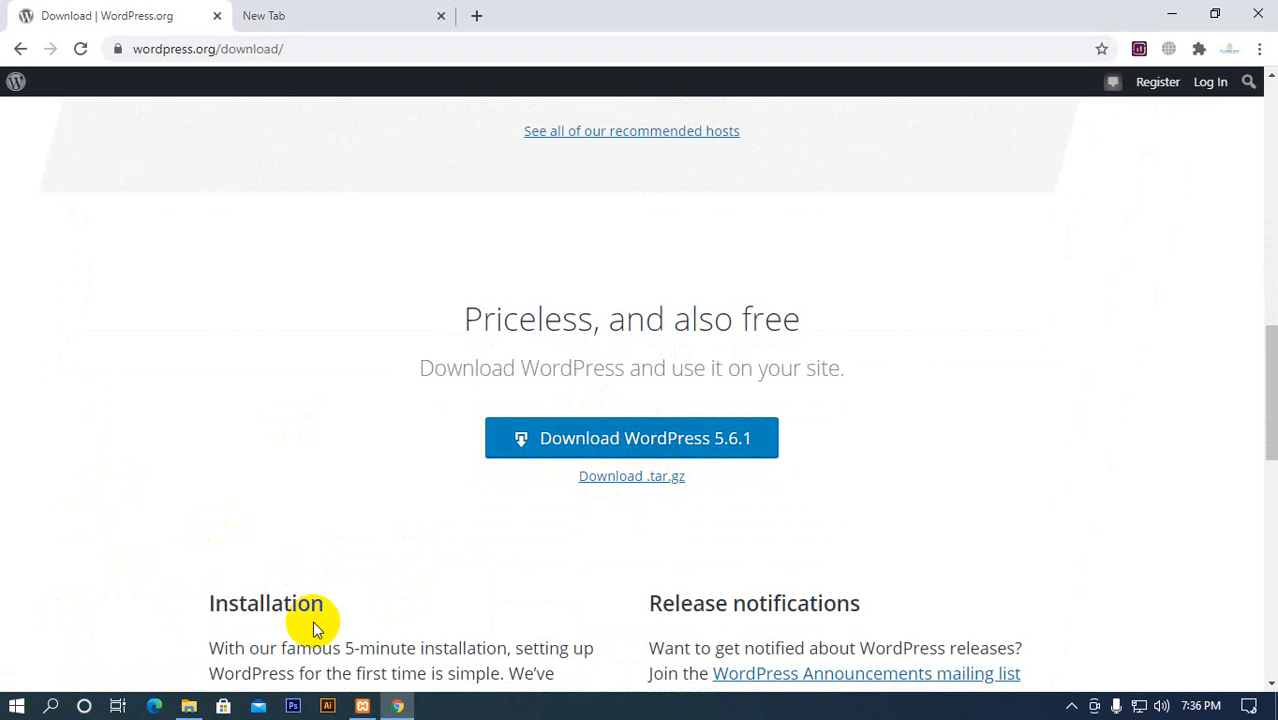
Switch to File Explorer and select wordpress-5.6.1.zip in the wordpress folder under xampp\htdocs
{"action": "left_click", "coordinate": [190, 703]}
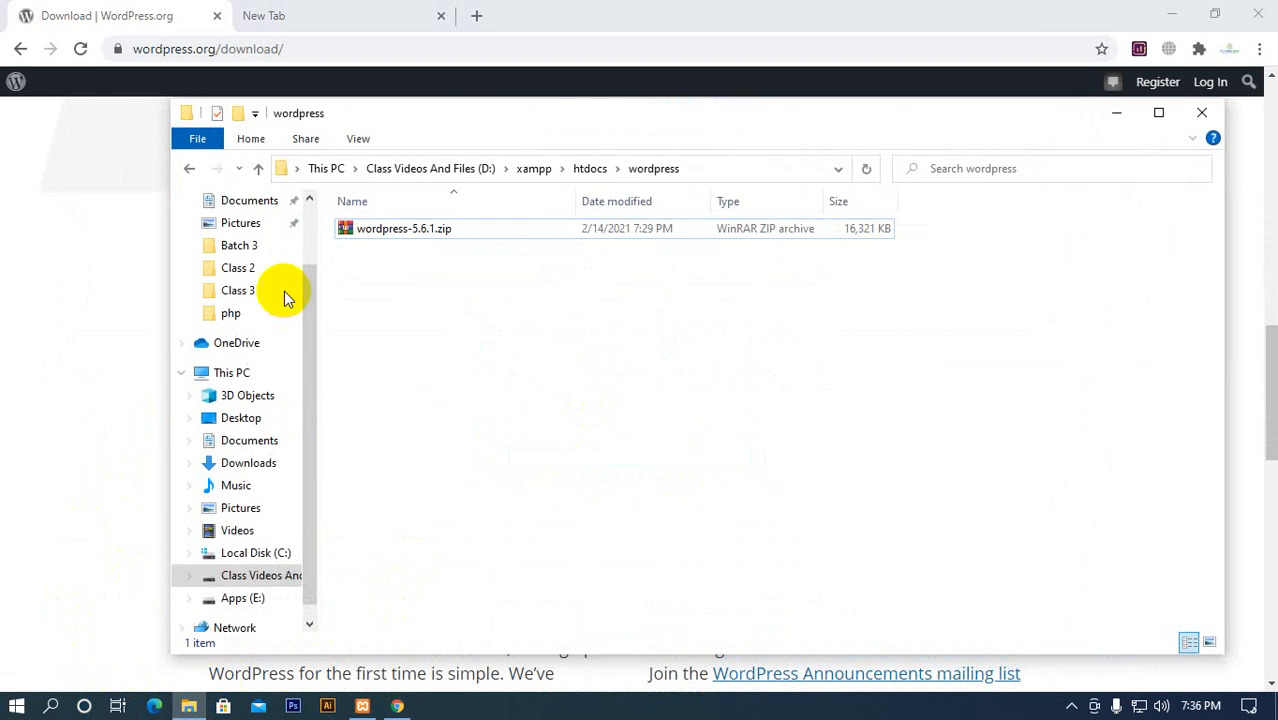
{"action": "left_click_drag", "start_coordinate": [536, 120], "coordinate": [448, 103]}
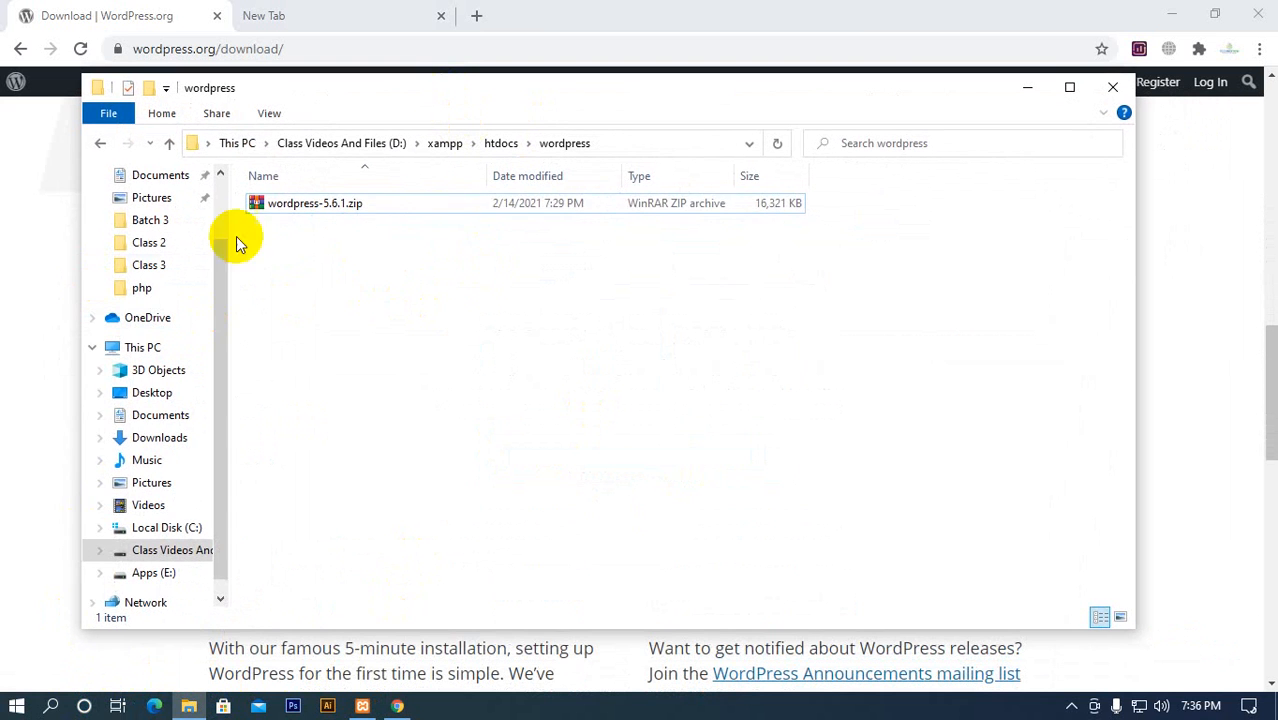
{"action": "left_click", "coordinate": [300, 205]}
{"action": "left_click", "coordinate": [300, 205]}
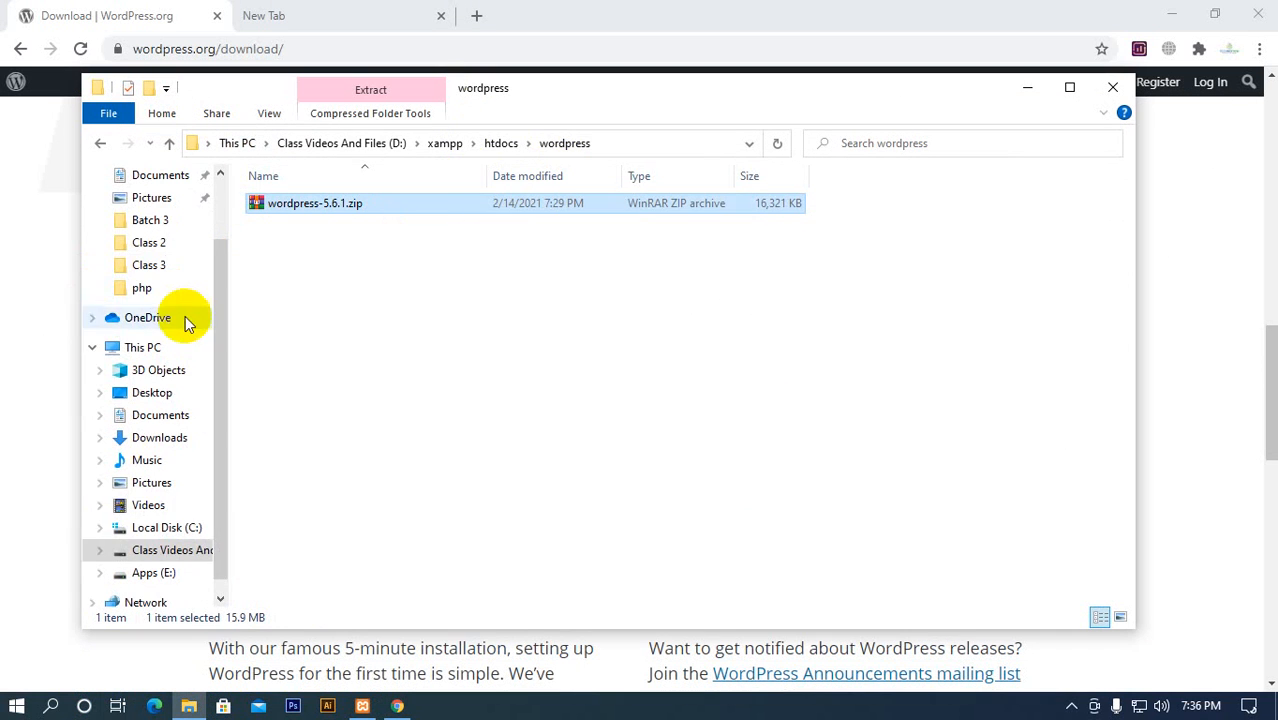
Check the Downloads folder for the downloaded wordpress-5.6.1.zip and close the File Explorer window
{"action": "scroll", "coordinate": [180, 330], "scroll_direction": "up", "scroll_amount": 2}
{"action": "left_click", "coordinate": [155, 238]}
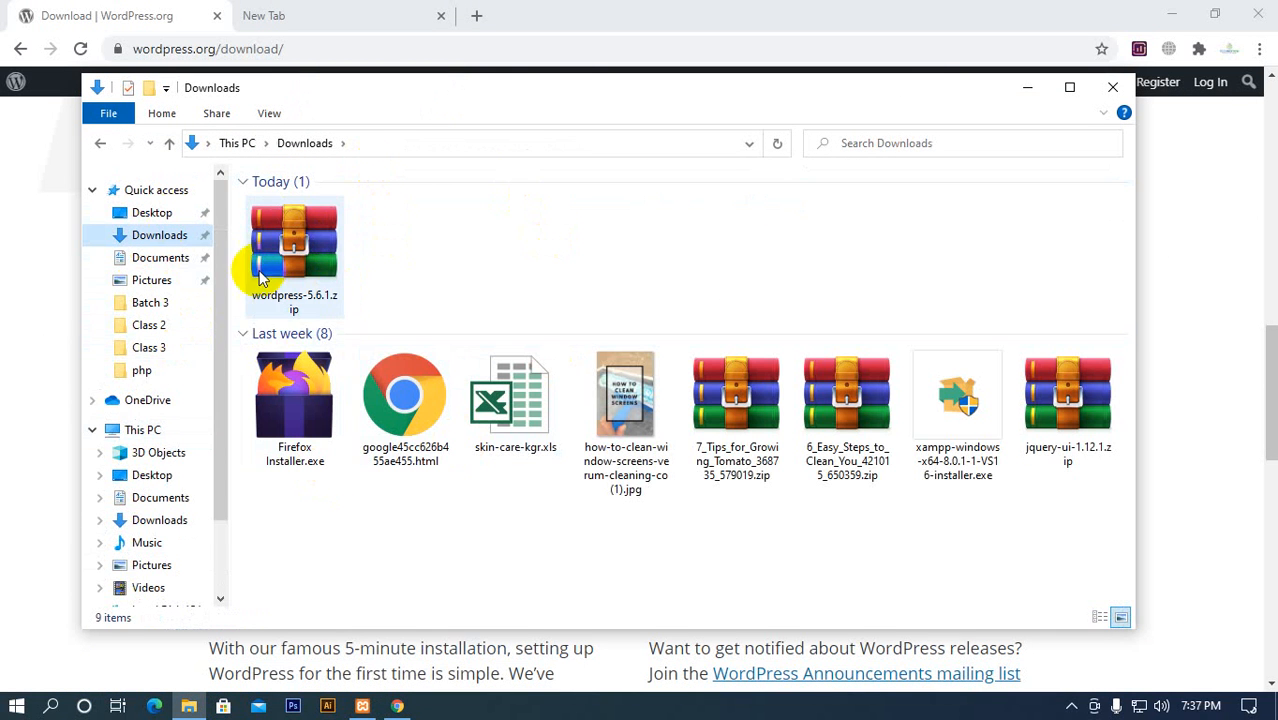
{"action": "scroll", "coordinate": [215, 400], "scroll_direction": "down", "scroll_amount": 1}
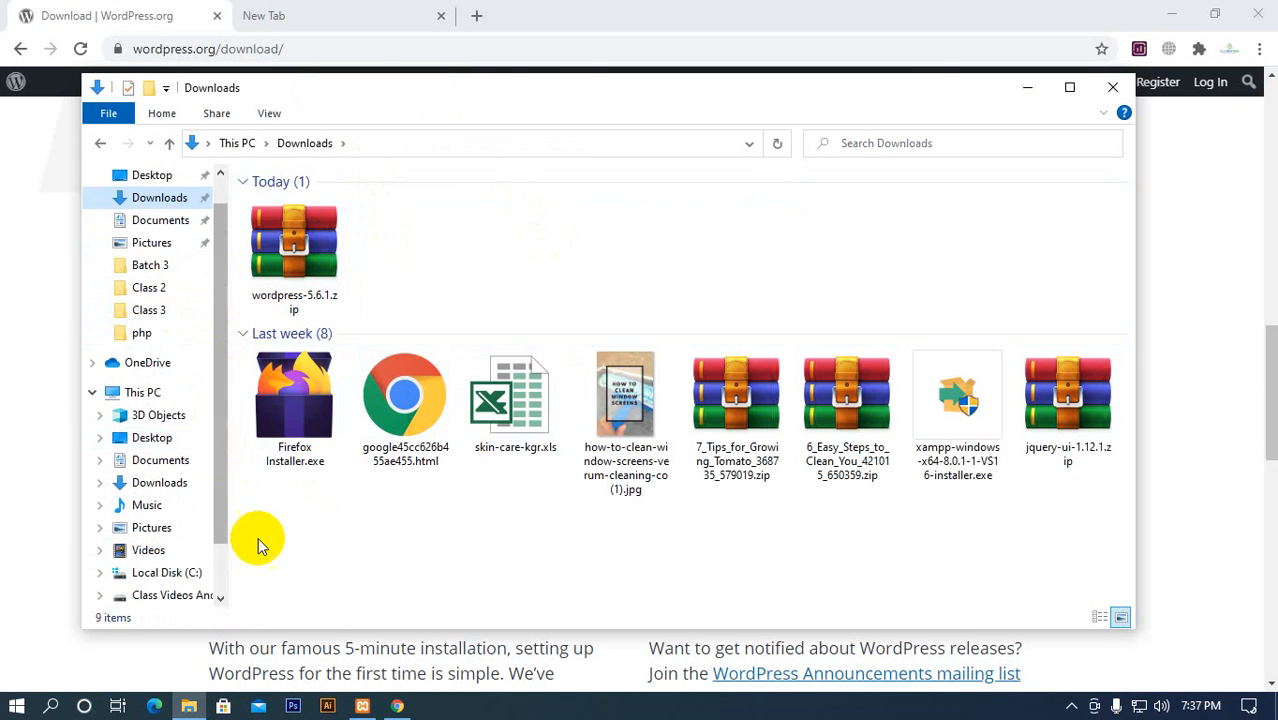
{"action": "left_click", "coordinate": [1112, 87]}
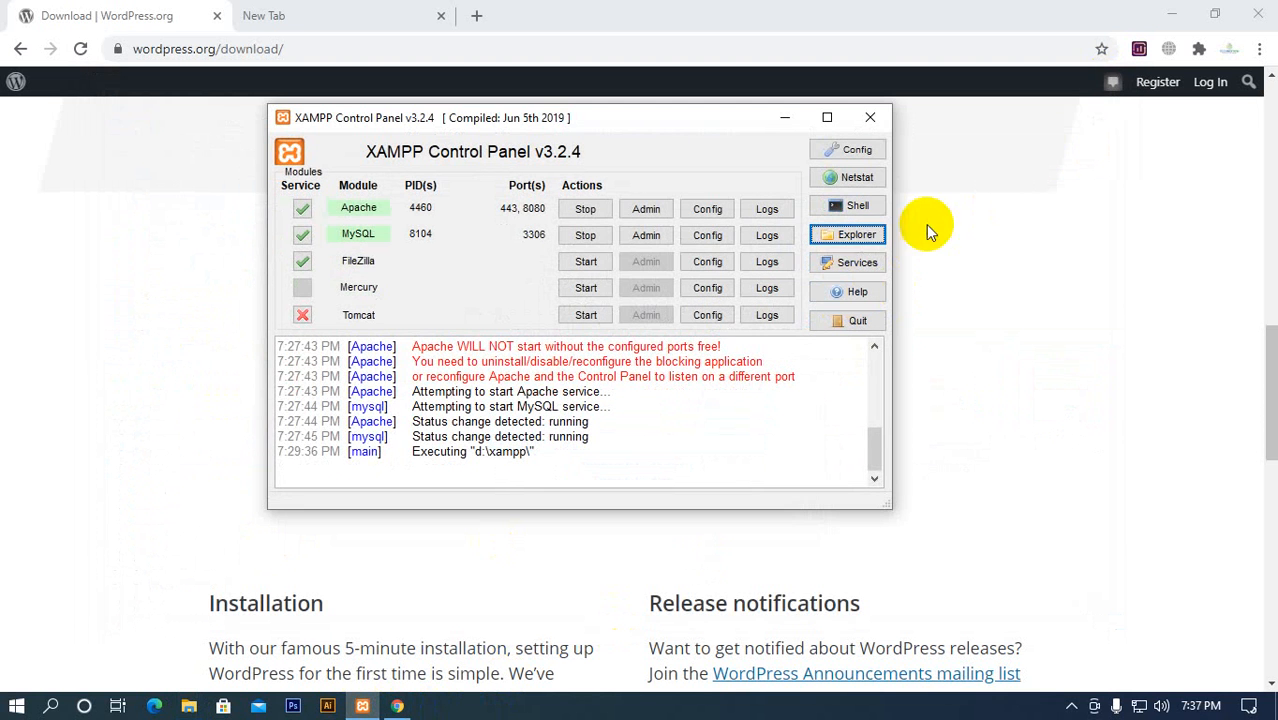
Open the XAMPP installation folder from the XAMPP Control Panel and go into htdocs\wordpress
{"action": "left_click", "coordinate": [870, 234]}
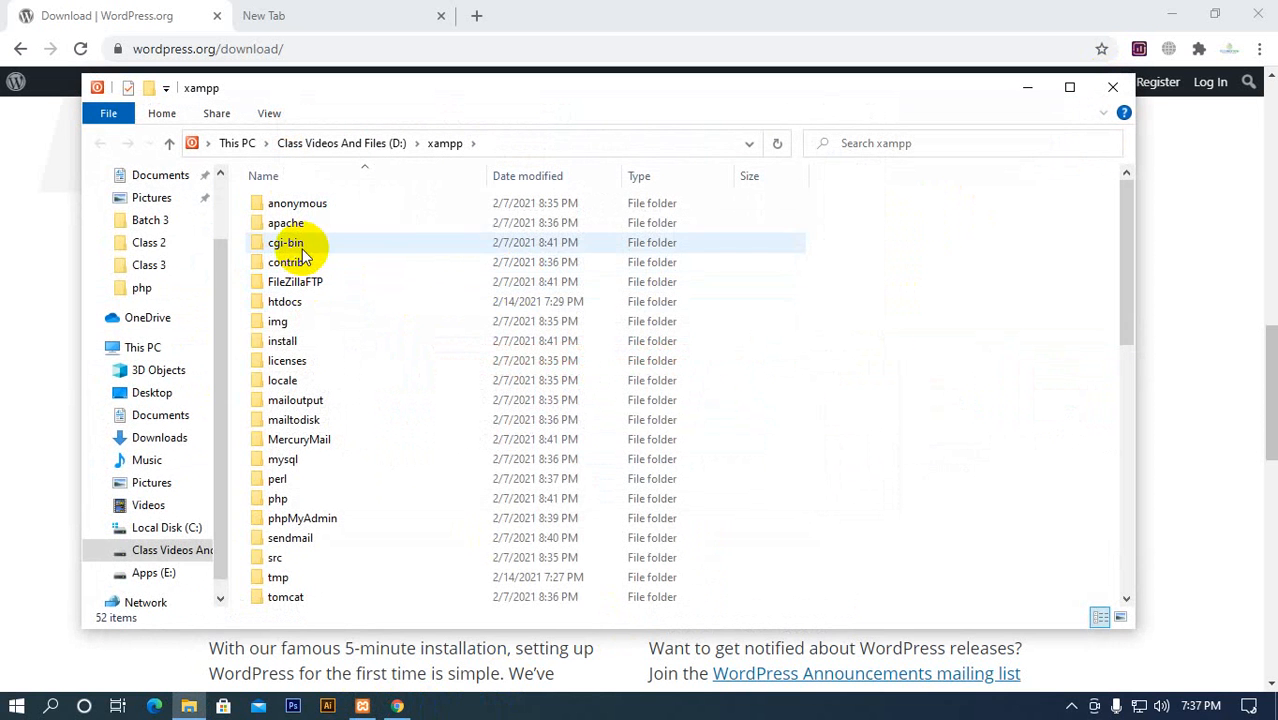
{"action": "double_click", "coordinate": [296, 301]}
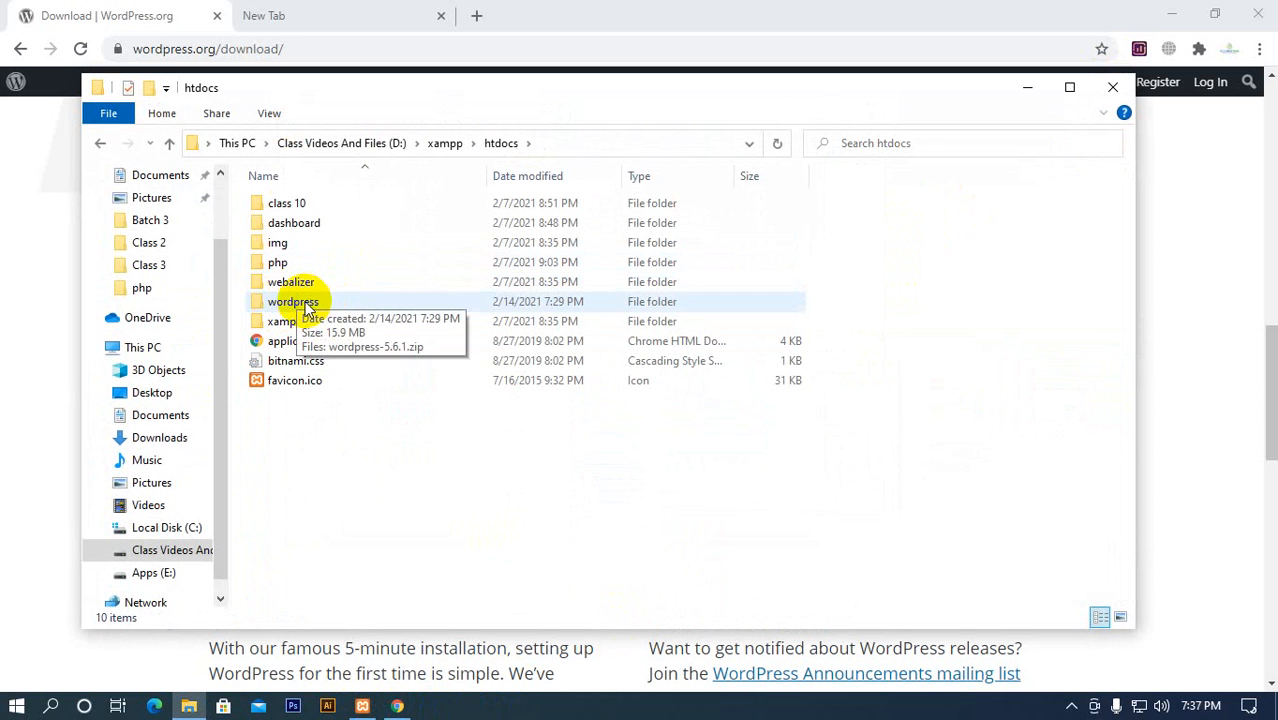
{"action": "double_click", "coordinate": [305, 303]}
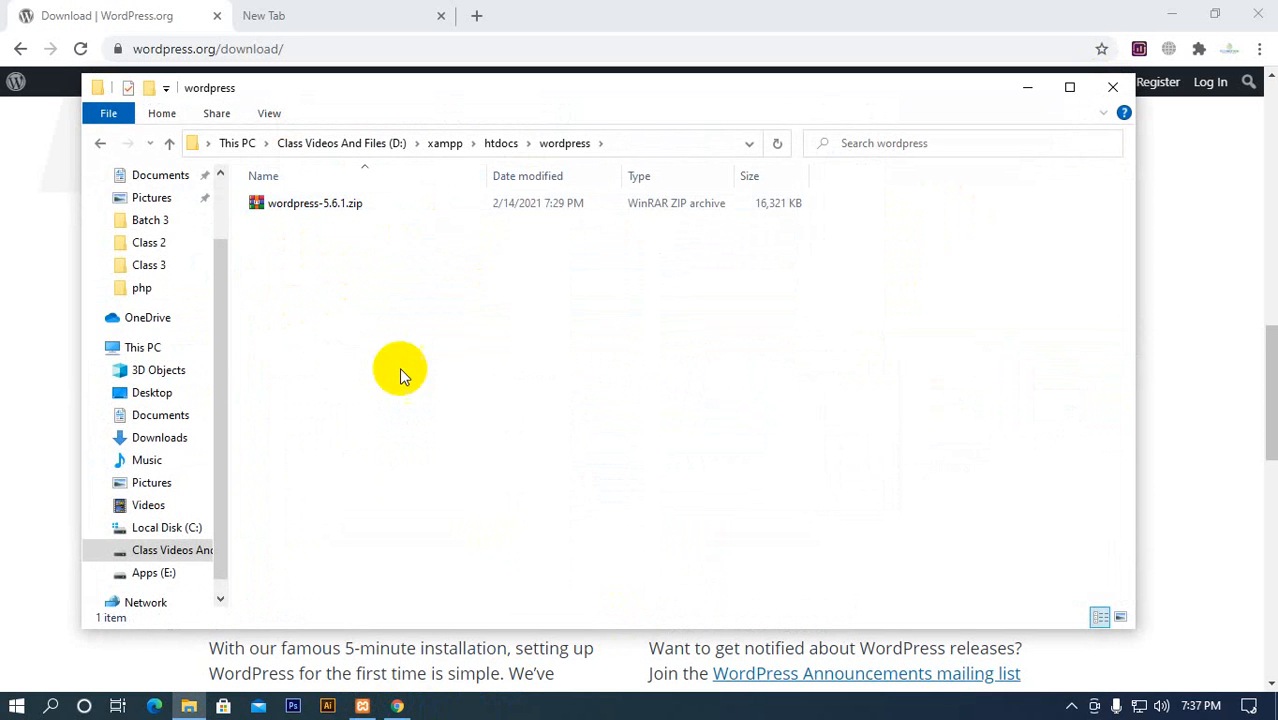
Switch to the browser, load localhost:8080 in the blank page and open its wordpress directory
{"action": "left_click", "coordinate": [283, 14]}
{"action": "left_click", "coordinate": [310, 47]}
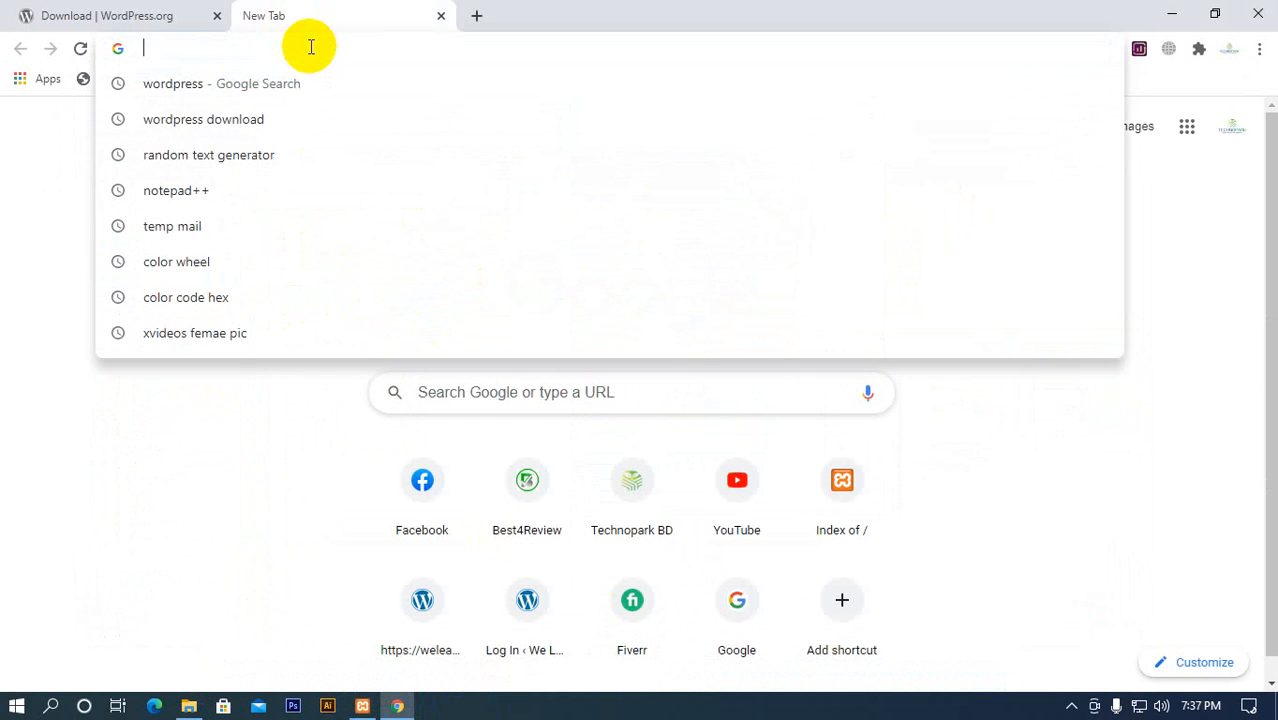
{"action": "type", "text": "localhost:8080"}
{"action": "key", "text": "Return"}
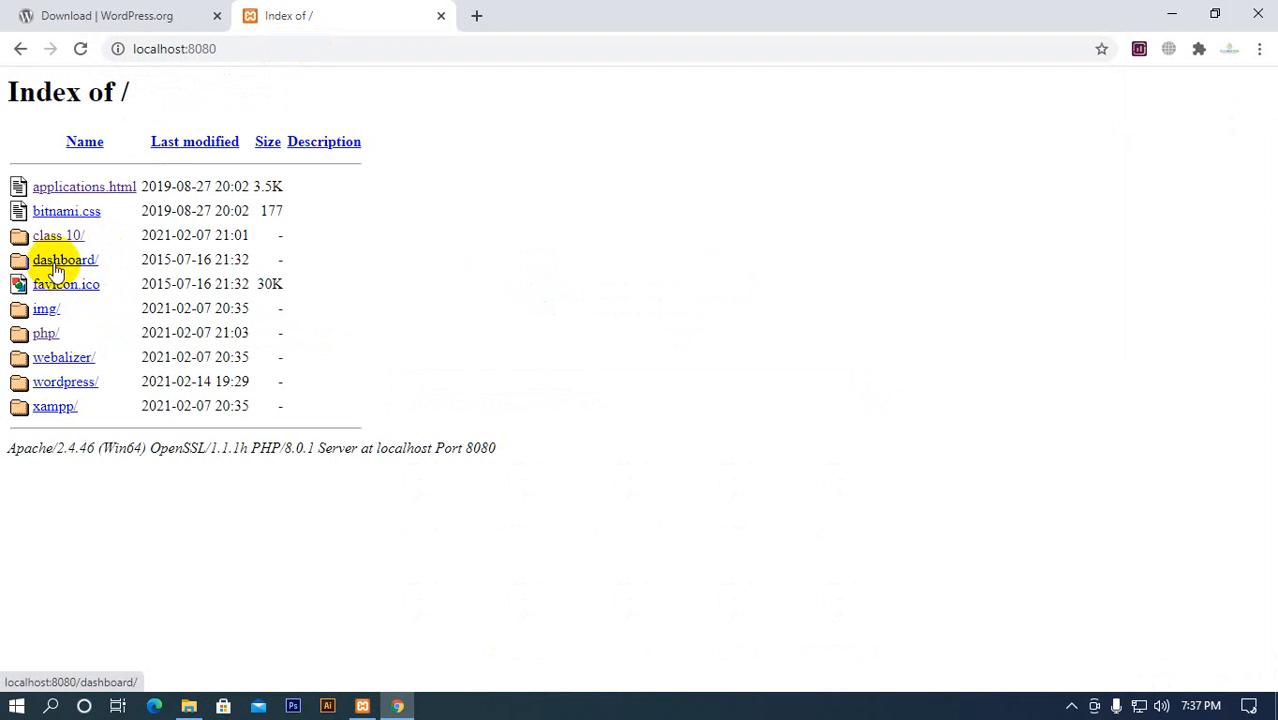
{"action": "left_click", "coordinate": [53, 385]}
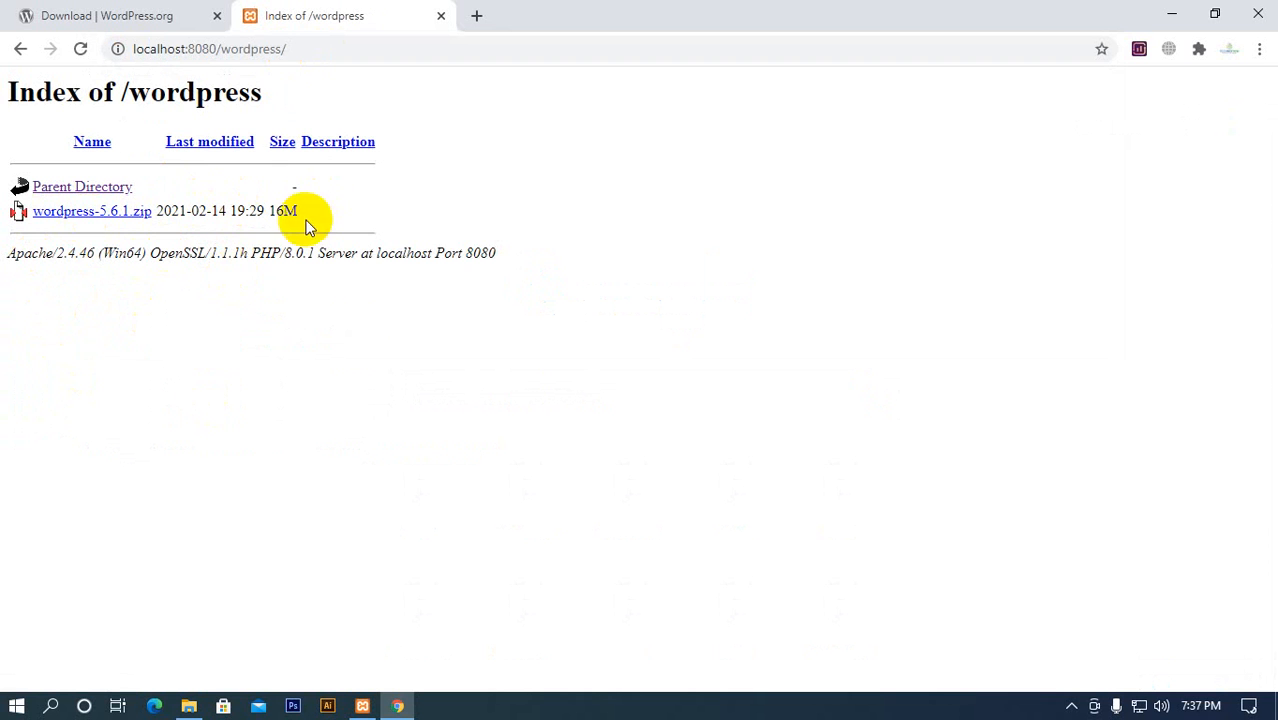
Switch to File Explorer and extract wordpress-5.6.1.zip into a wordpress-5.6.1 folder inside htdocs\wordpress
{"action": "left_click", "coordinate": [189, 706]}
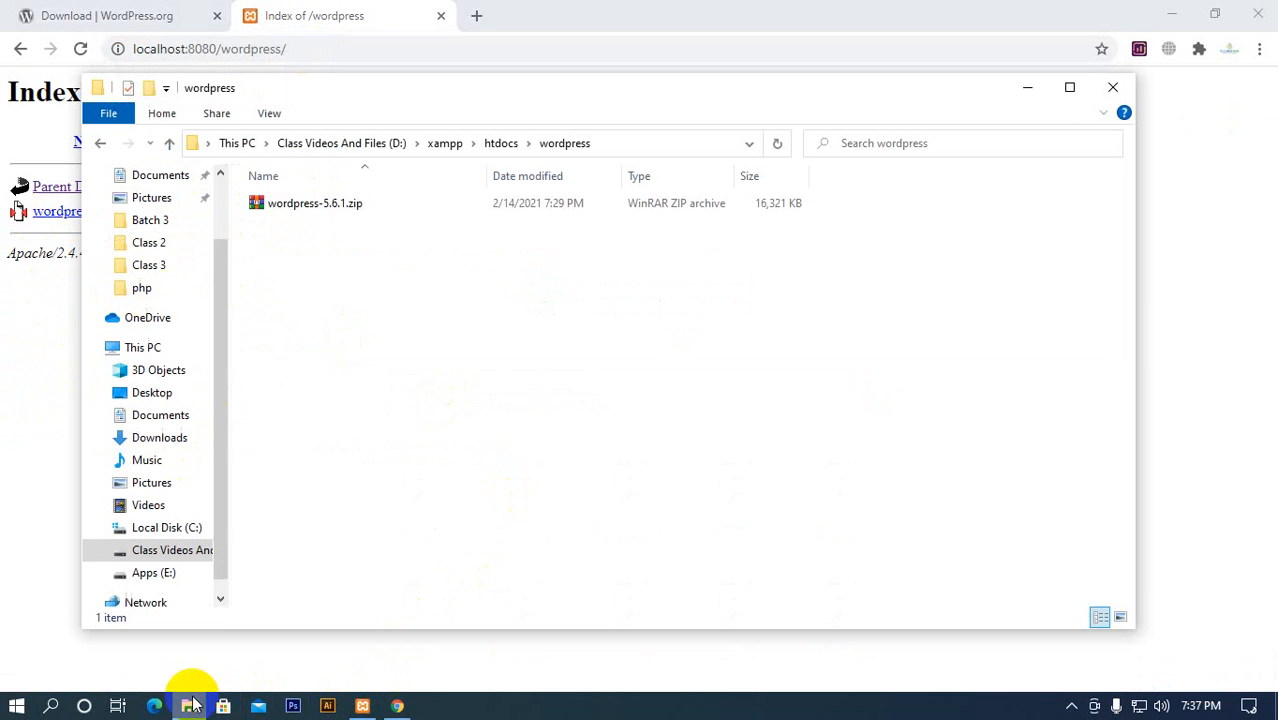
{"action": "left_click", "coordinate": [303, 208]}
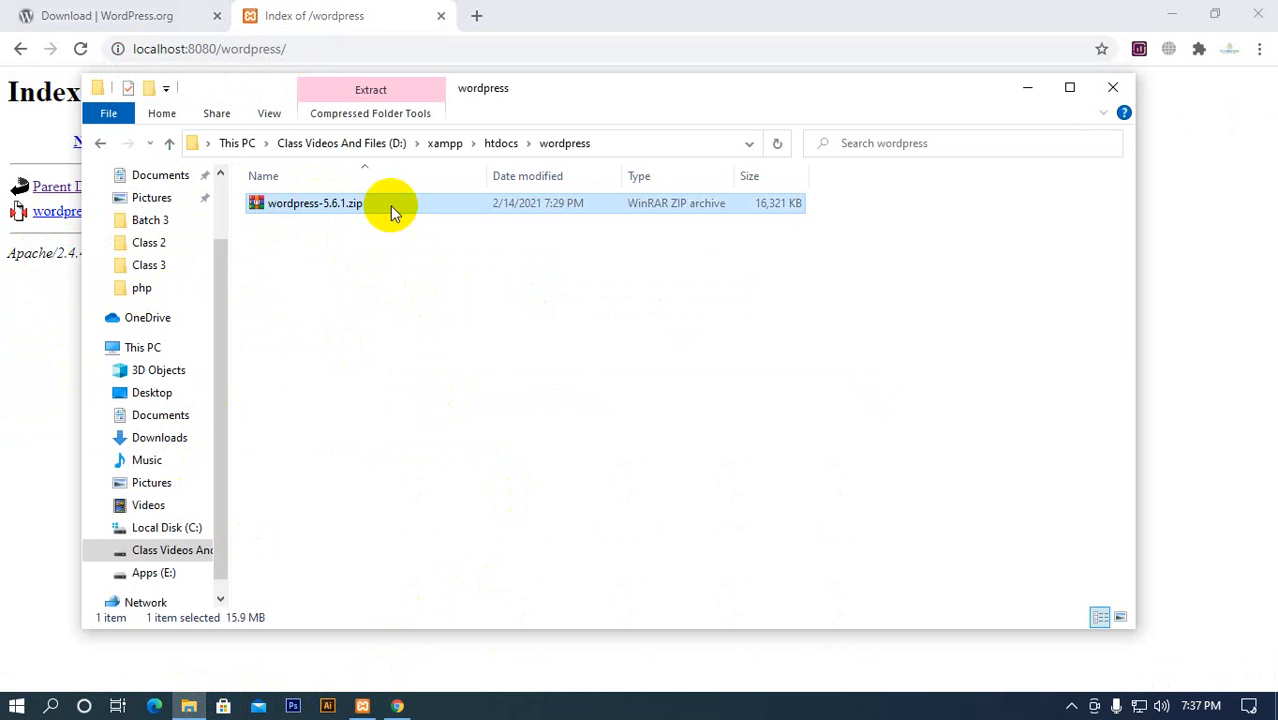
{"action": "right_click", "coordinate": [302, 206]}
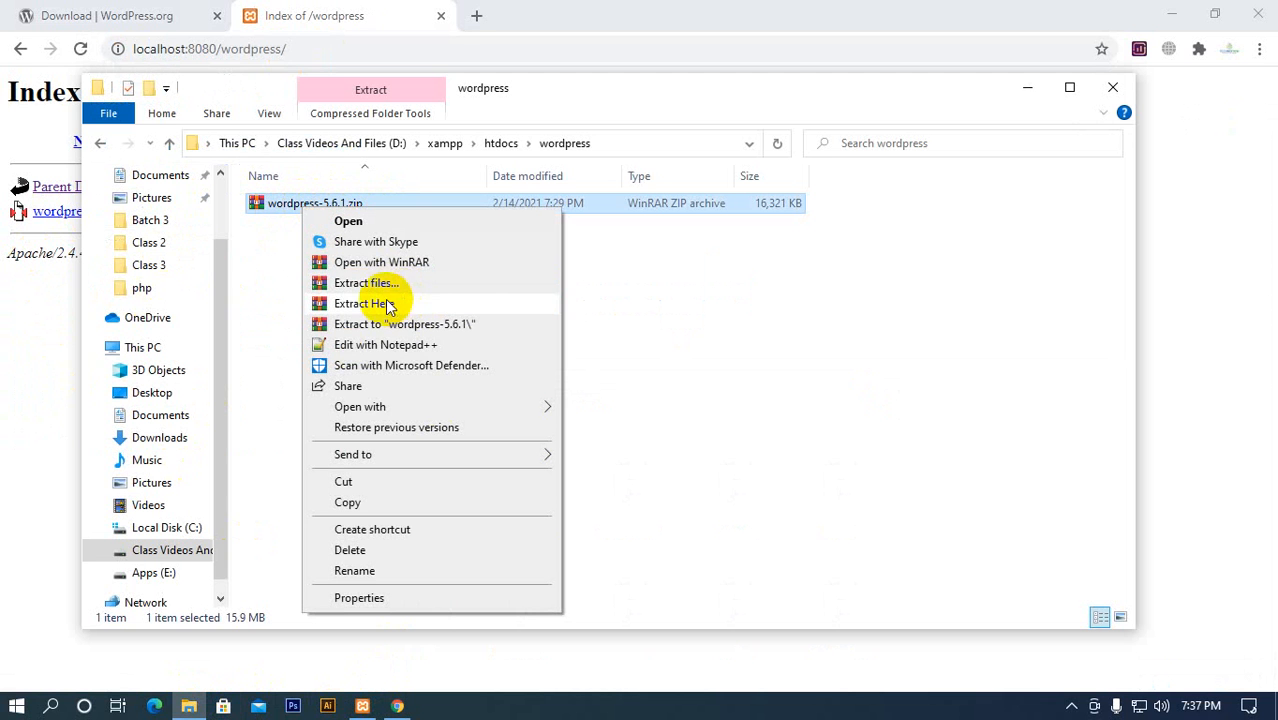
{"action": "left_click", "coordinate": [376, 285]}
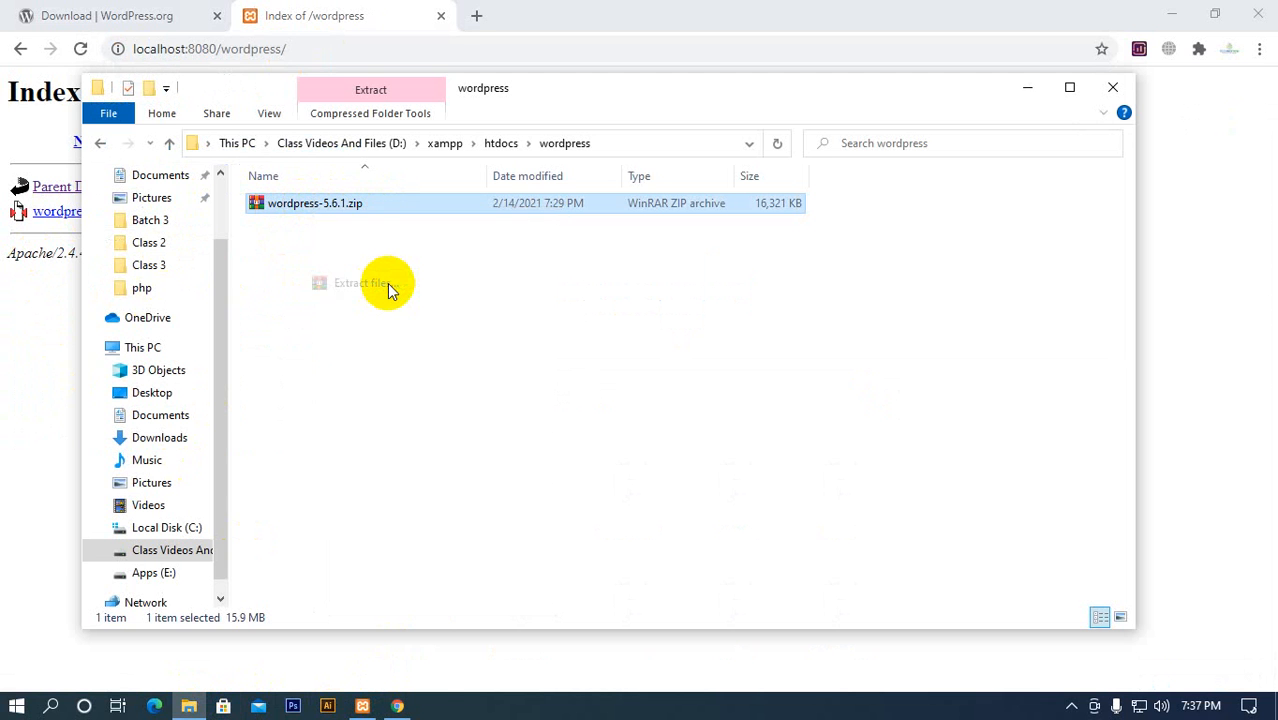
{"action": "key", "text": "Return"}
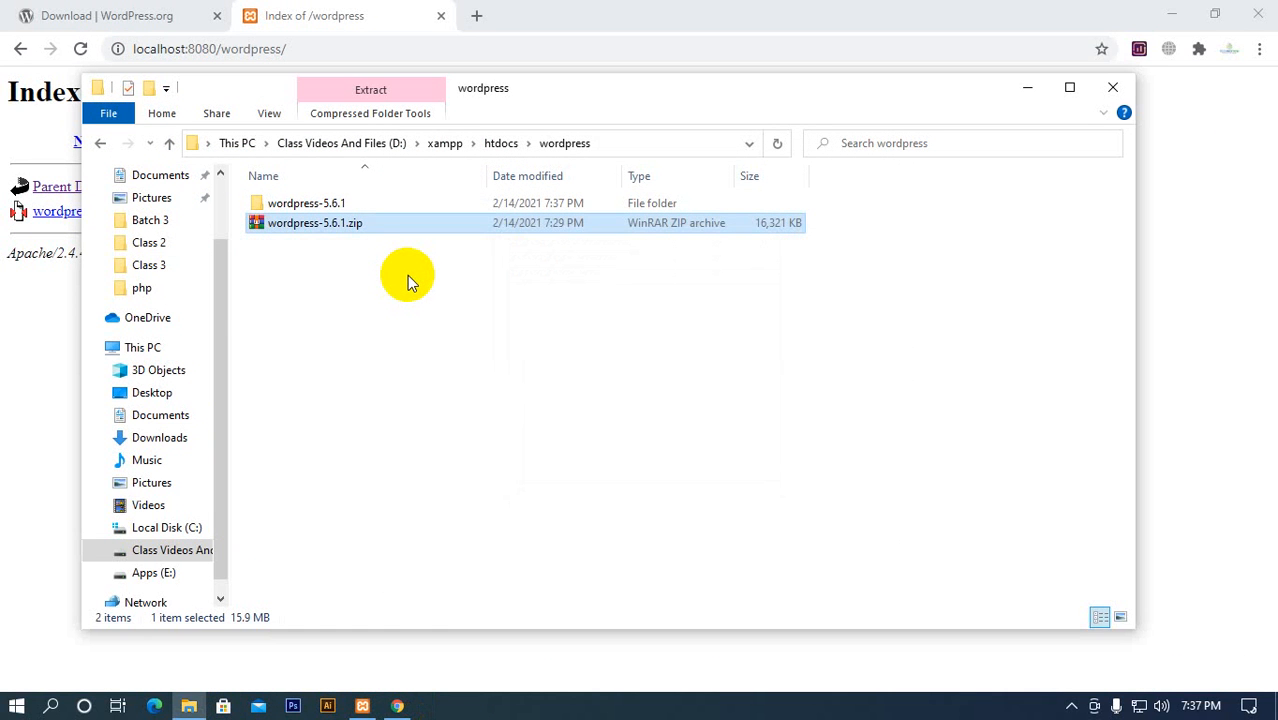
Look through the extracted wordpress-5.6.1\wordpress folder, select all its files, and return to htdocs
{"action": "double_click", "coordinate": [347, 203]}
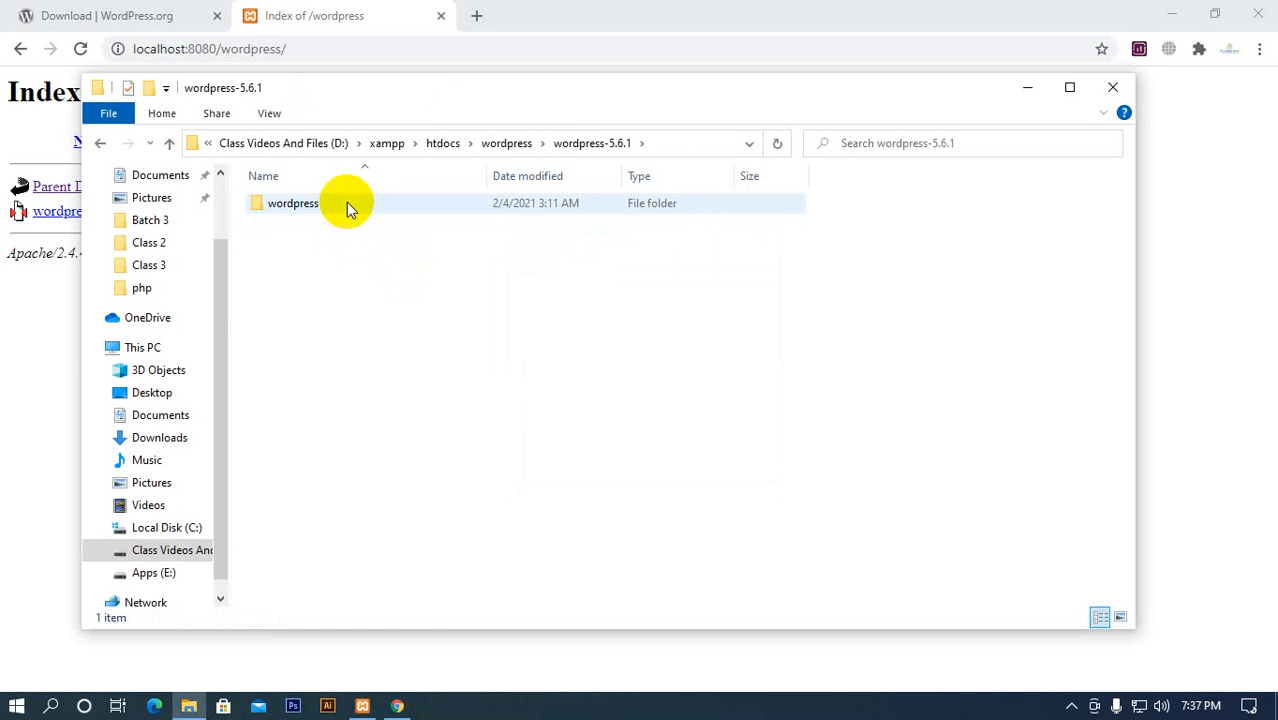
{"action": "double_click", "coordinate": [347, 210]}
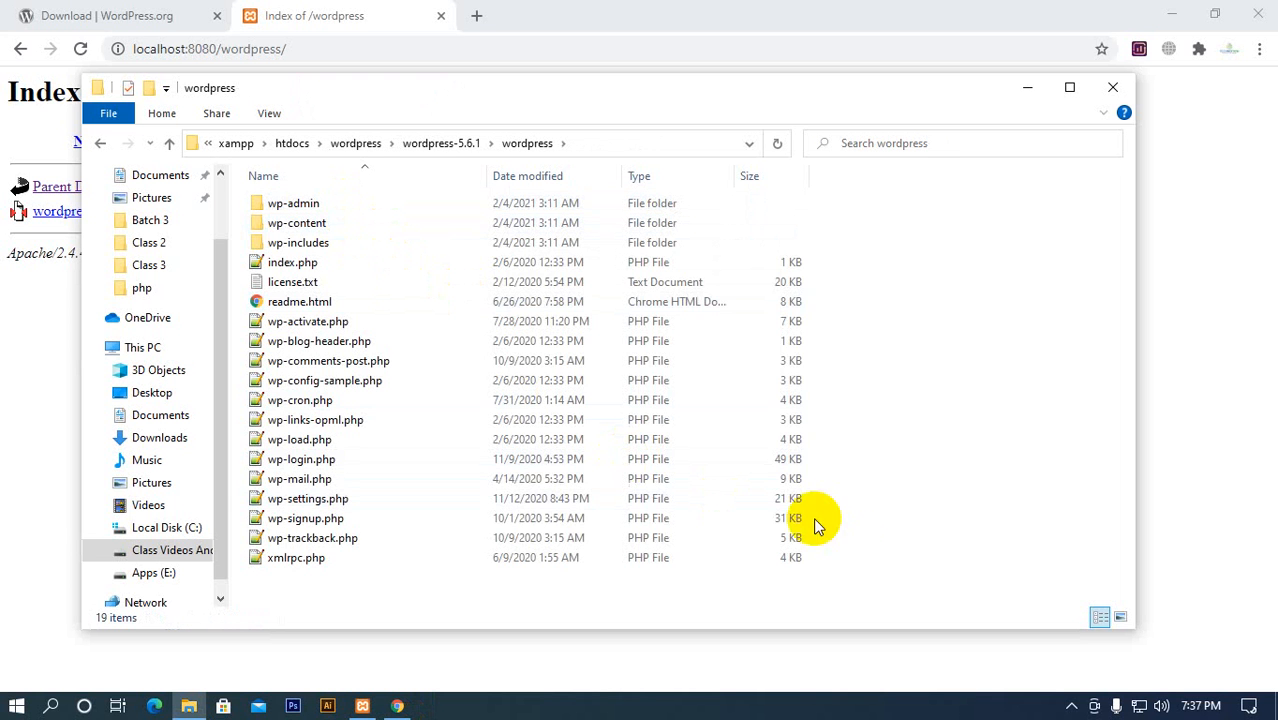
{"action": "left_click_drag", "start_coordinate": [845, 578], "coordinate": [451, 190]}
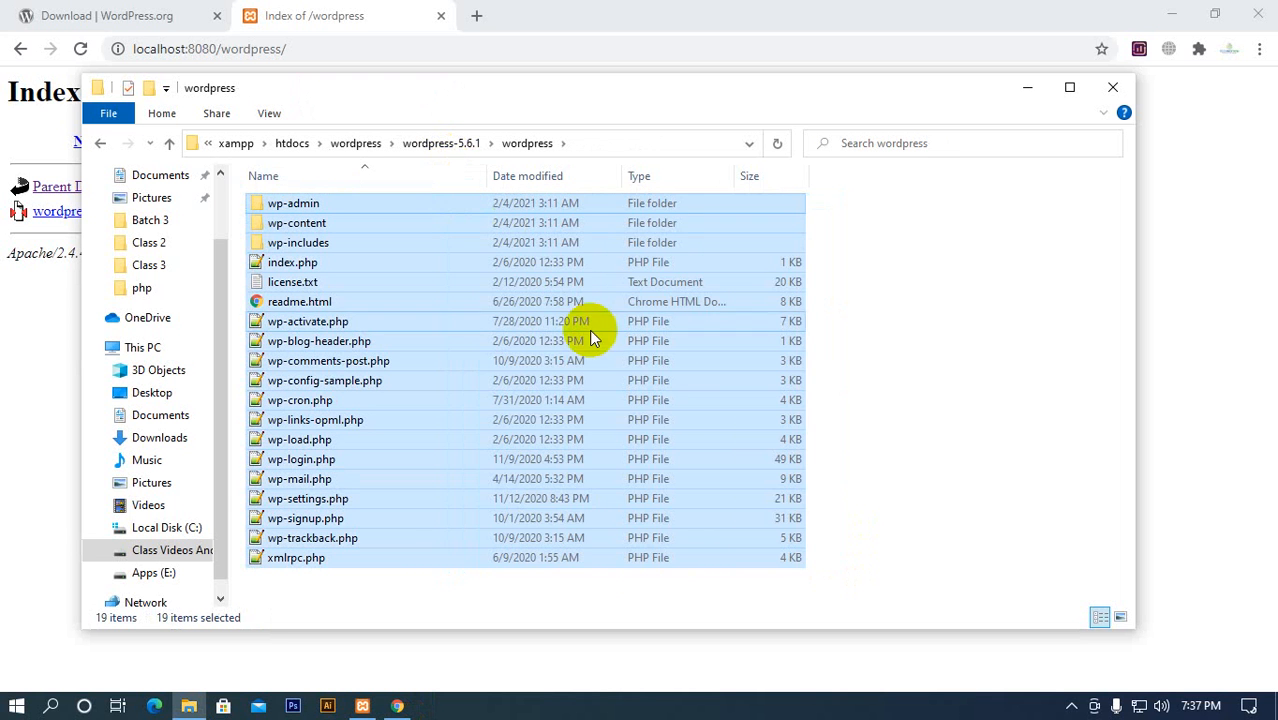
{"action": "left_click_drag", "start_coordinate": [867, 580], "coordinate": [485, 214]}
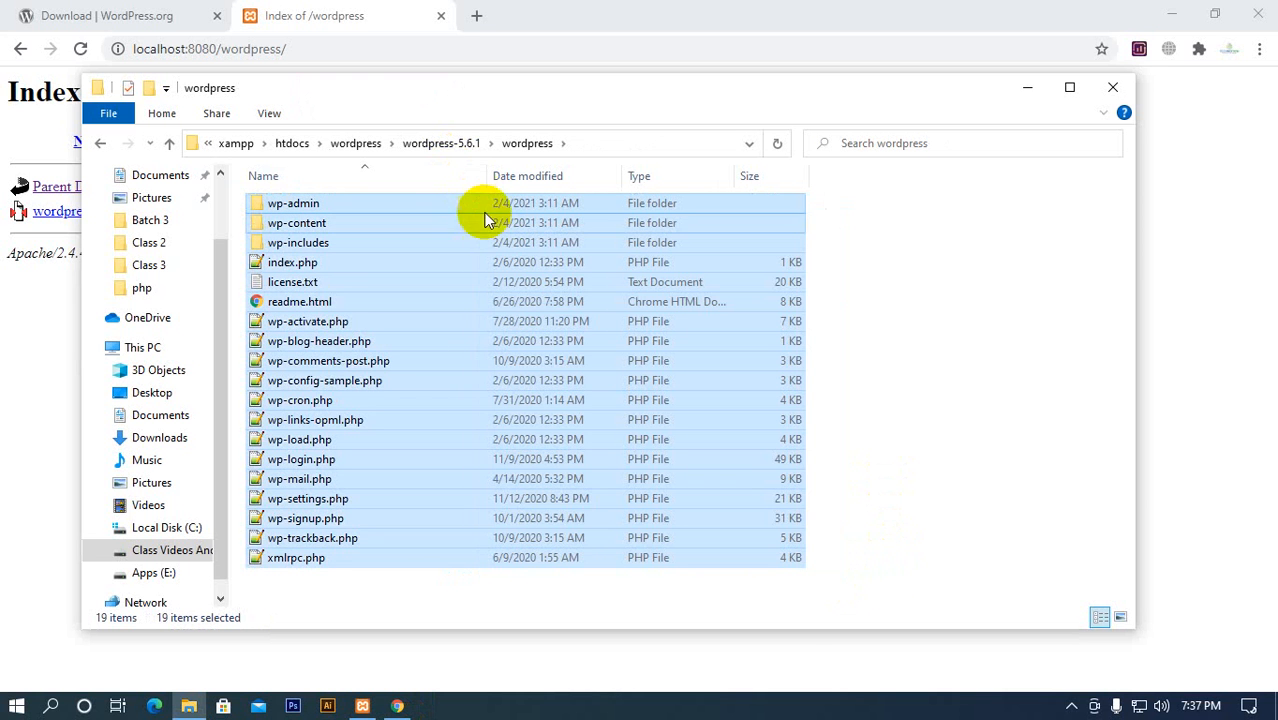
{"action": "left_click", "coordinate": [451, 145]}
{"action": "left_click", "coordinate": [442, 145]}
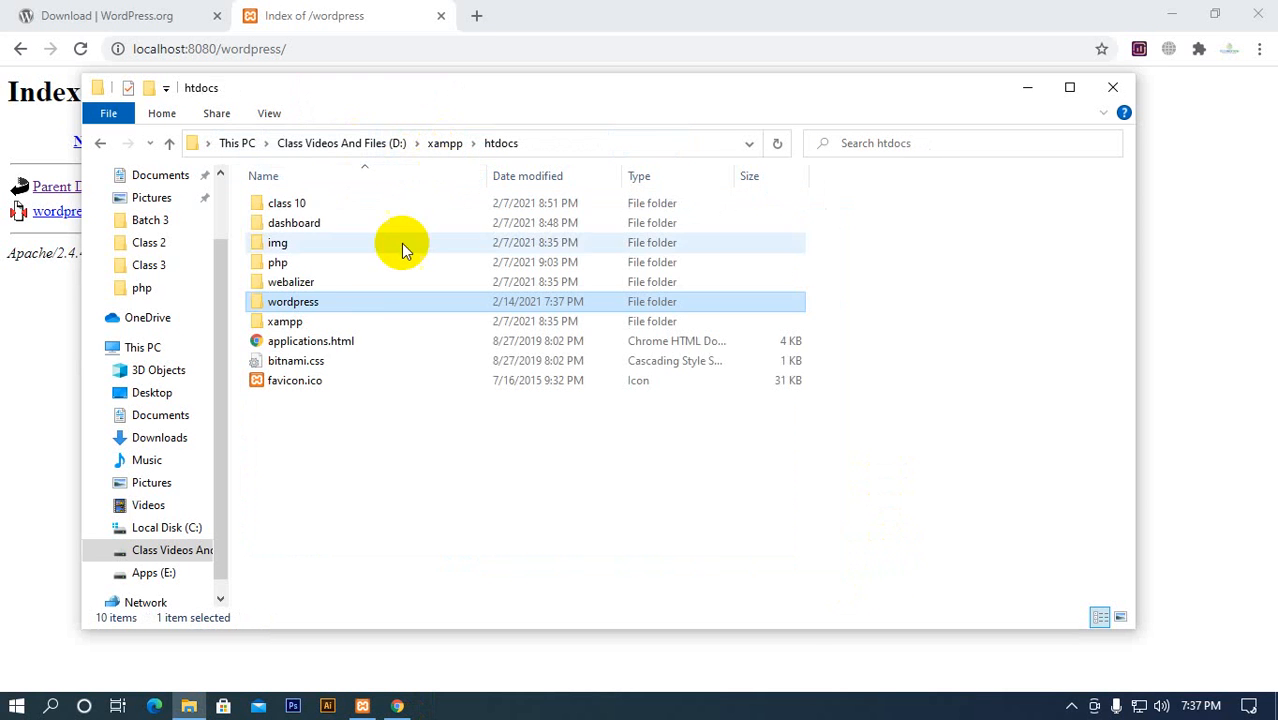
Copy wordpress-5.6.1.zip from the htdocs\wordpress folder into htdocs
{"action": "double_click", "coordinate": [320, 300]}
{"action": "left_click", "coordinate": [335, 226]}
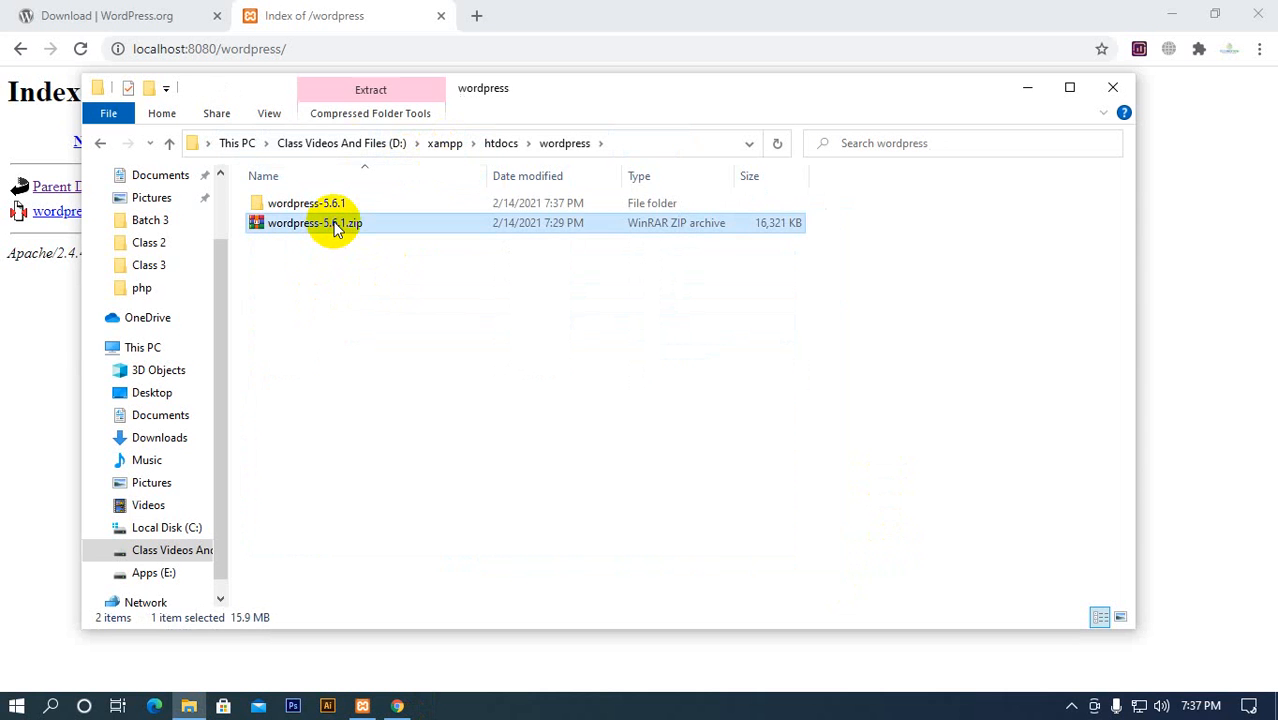
{"action": "left_click", "coordinate": [500, 145]}
{"action": "left_click", "coordinate": [483, 460]}
{"action": "key", "text": "ctrl+v"}
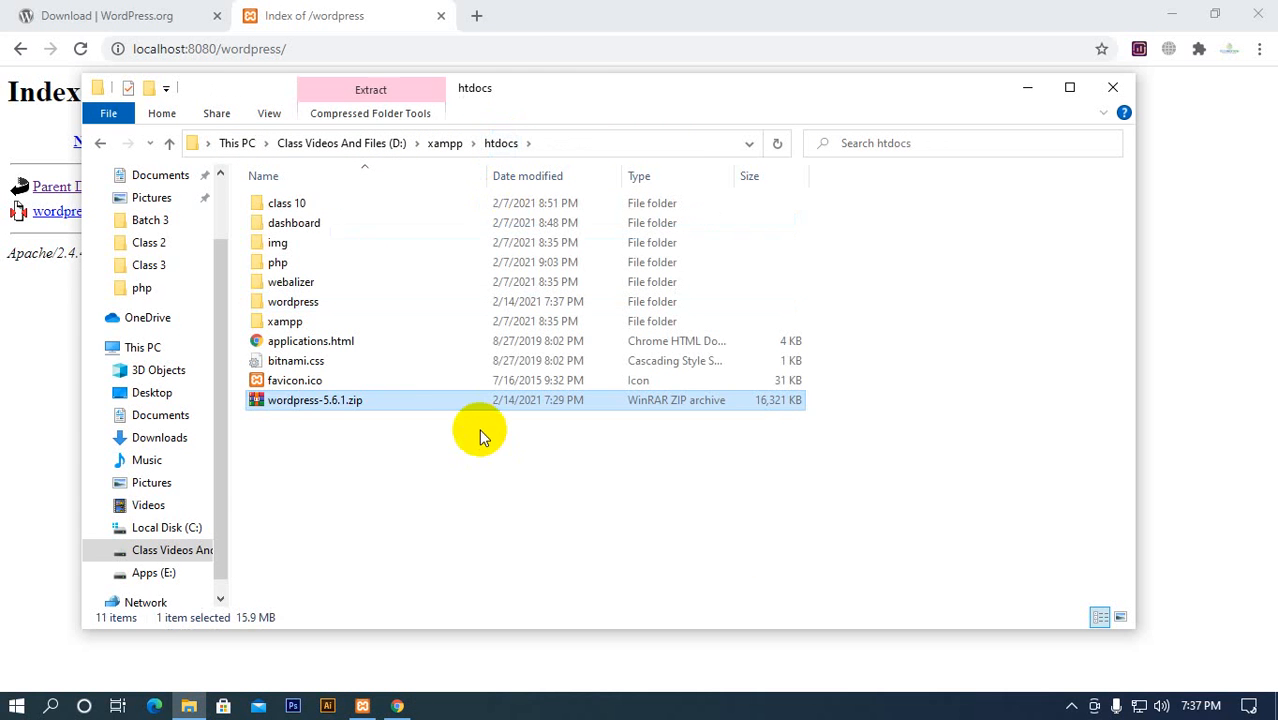
Reopen the nested wordpress folder inside htdocs\wordpress\wordpress-5.6.1 and select all the WordPress files
{"action": "double_click", "coordinate": [352, 301]}
{"action": "double_click", "coordinate": [340, 205]}
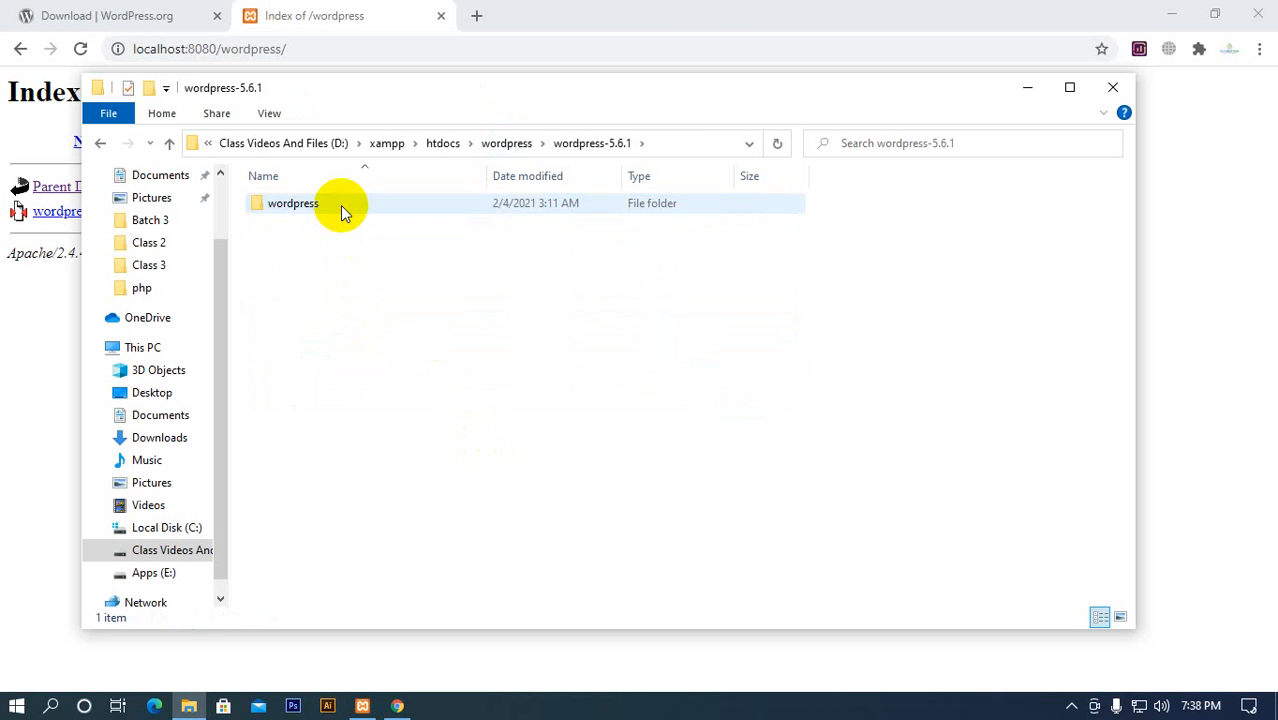
{"action": "double_click", "coordinate": [340, 205]}
{"action": "left_click_drag", "start_coordinate": [845, 575], "coordinate": [299, 200]}
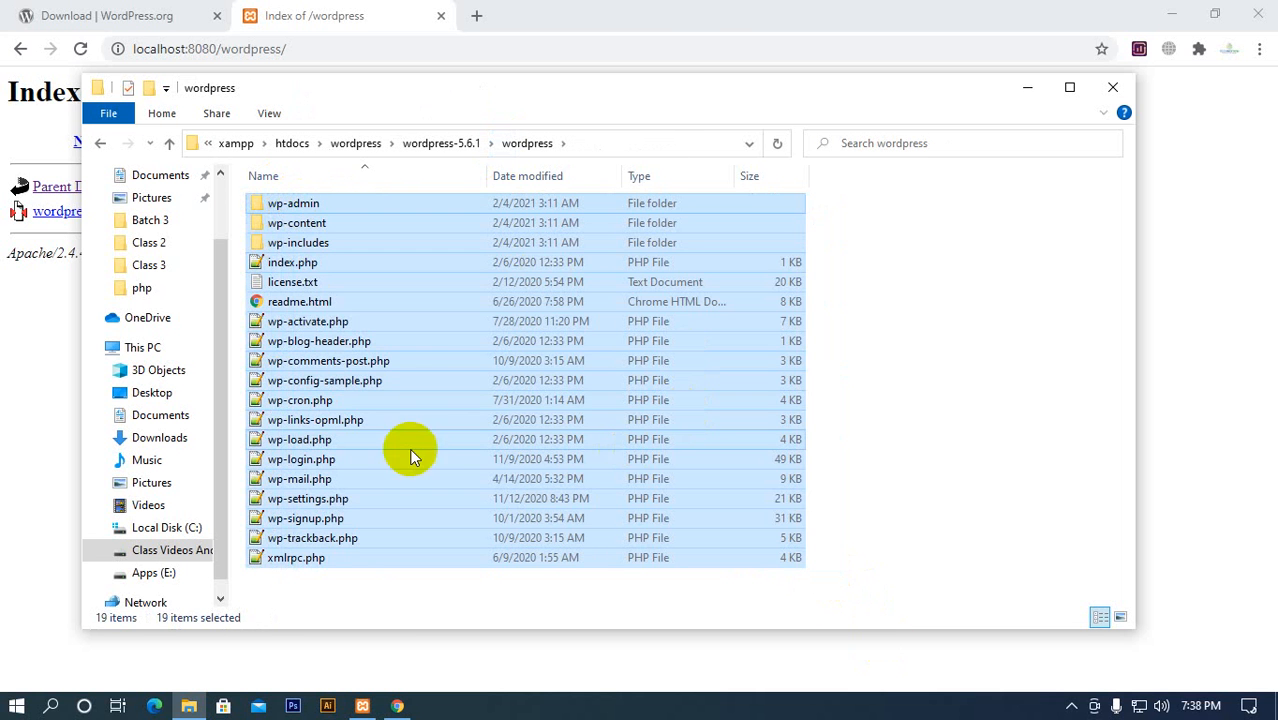
Switch to the browser, reload the localhost:8080/wordpress listing and check the wordpress-5.6.1 directory
{"action": "left_click", "coordinate": [32, 331]}
{"action": "left_click", "coordinate": [80, 49]}
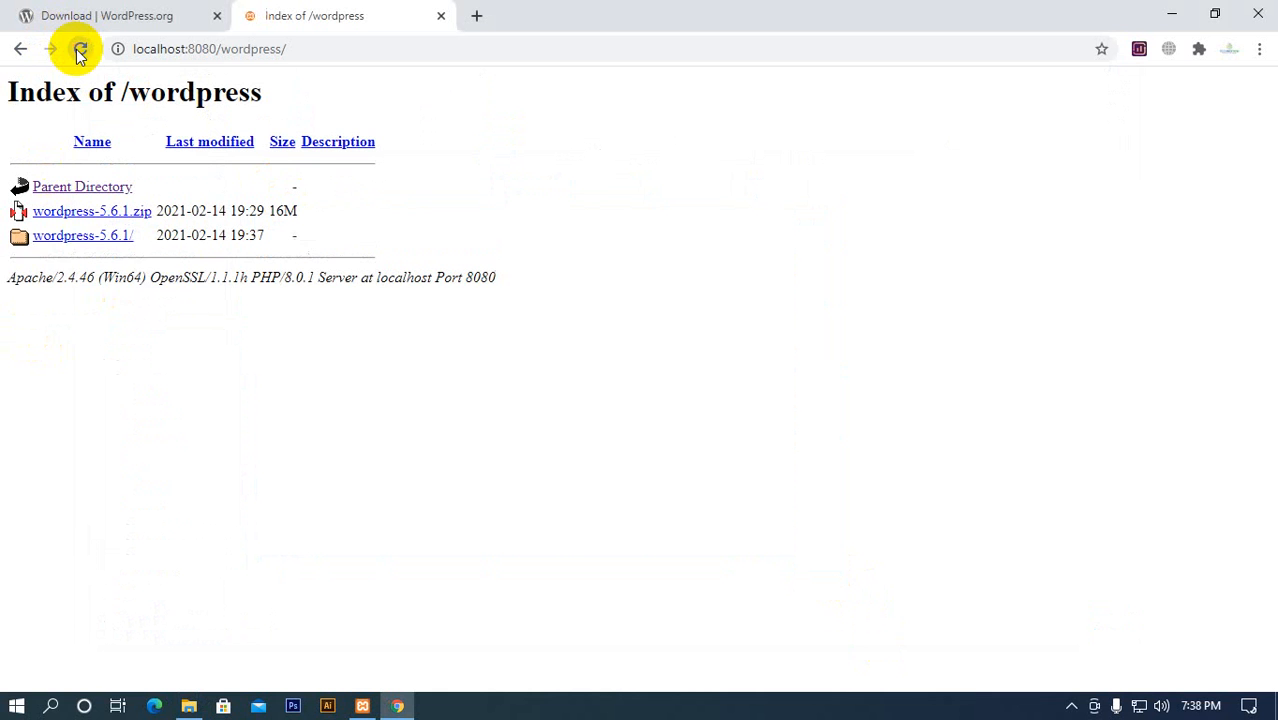
{"action": "left_click", "coordinate": [83, 240]}
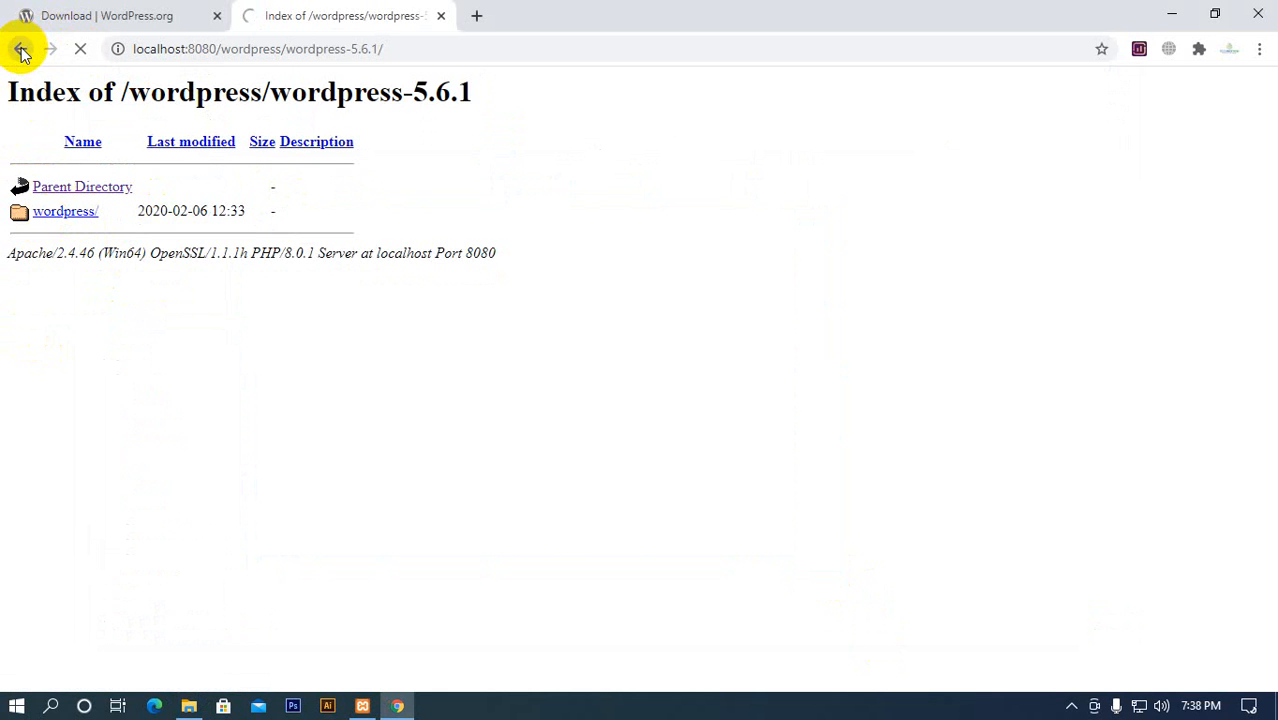
Switch to File Explorer and transfer all files from wordpress-5.6.1\wordpress into htdocs\wordpress
{"action": "left_click", "coordinate": [222, 709]}
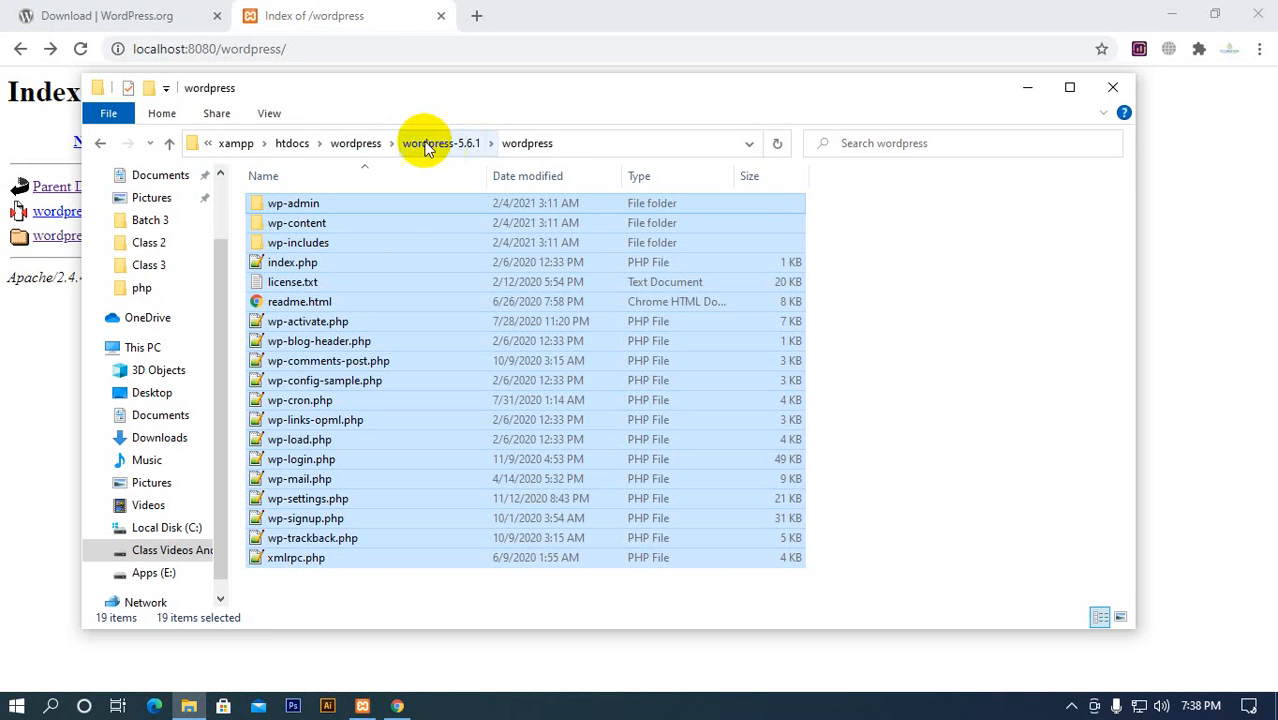
{"action": "left_click", "coordinate": [340, 143]}
{"action": "double_click", "coordinate": [432, 205]}
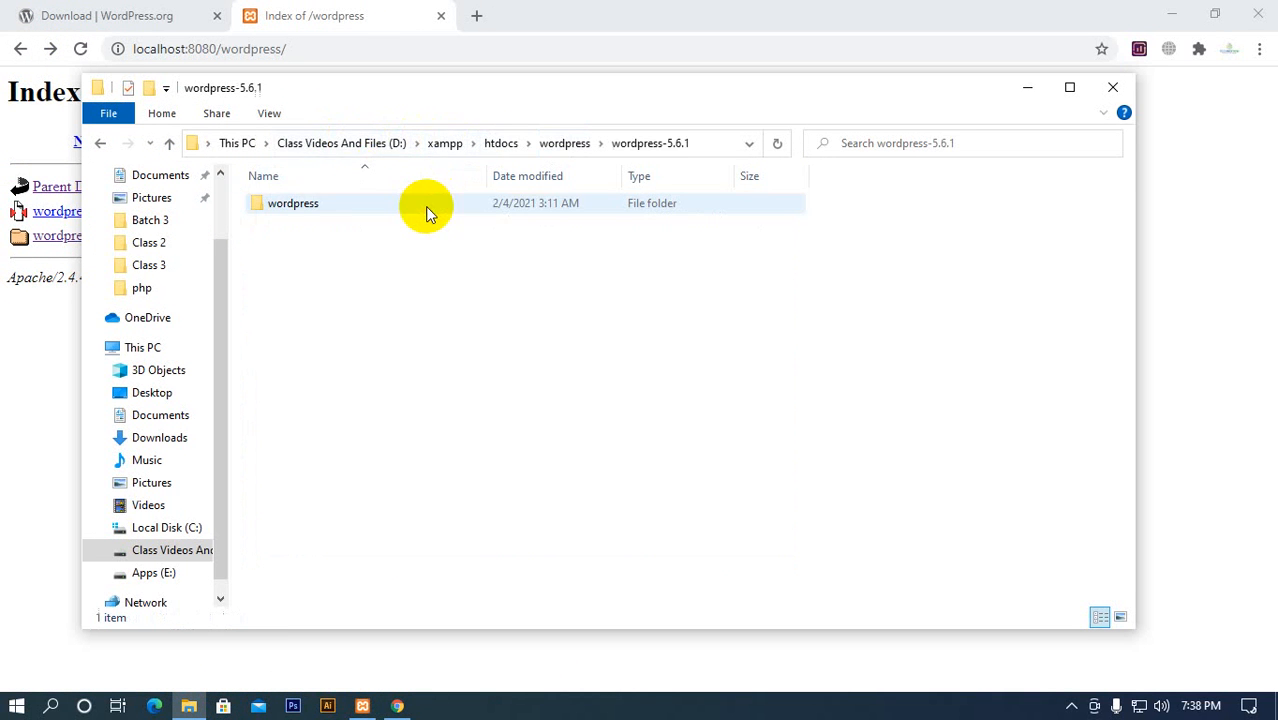
{"action": "double_click", "coordinate": [347, 202]}
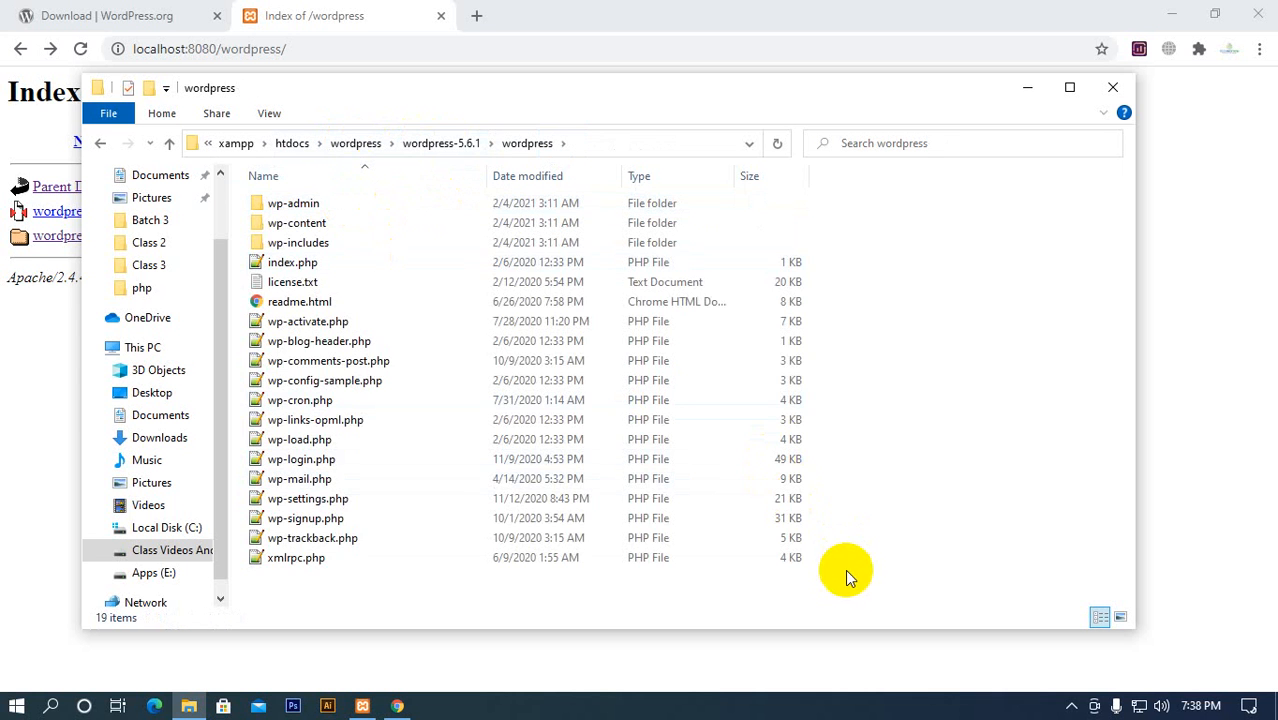
{"action": "left_click_drag", "start_coordinate": [842, 578], "coordinate": [333, 205]}
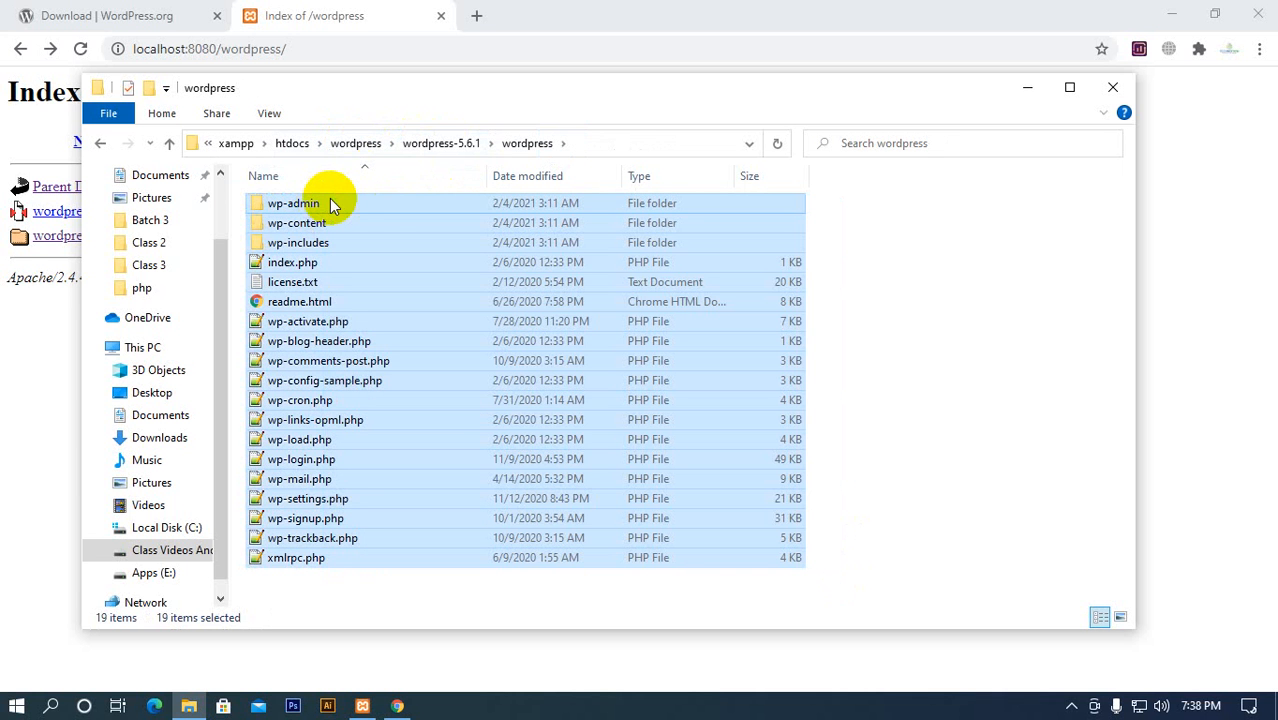
{"action": "left_click", "coordinate": [367, 146]}
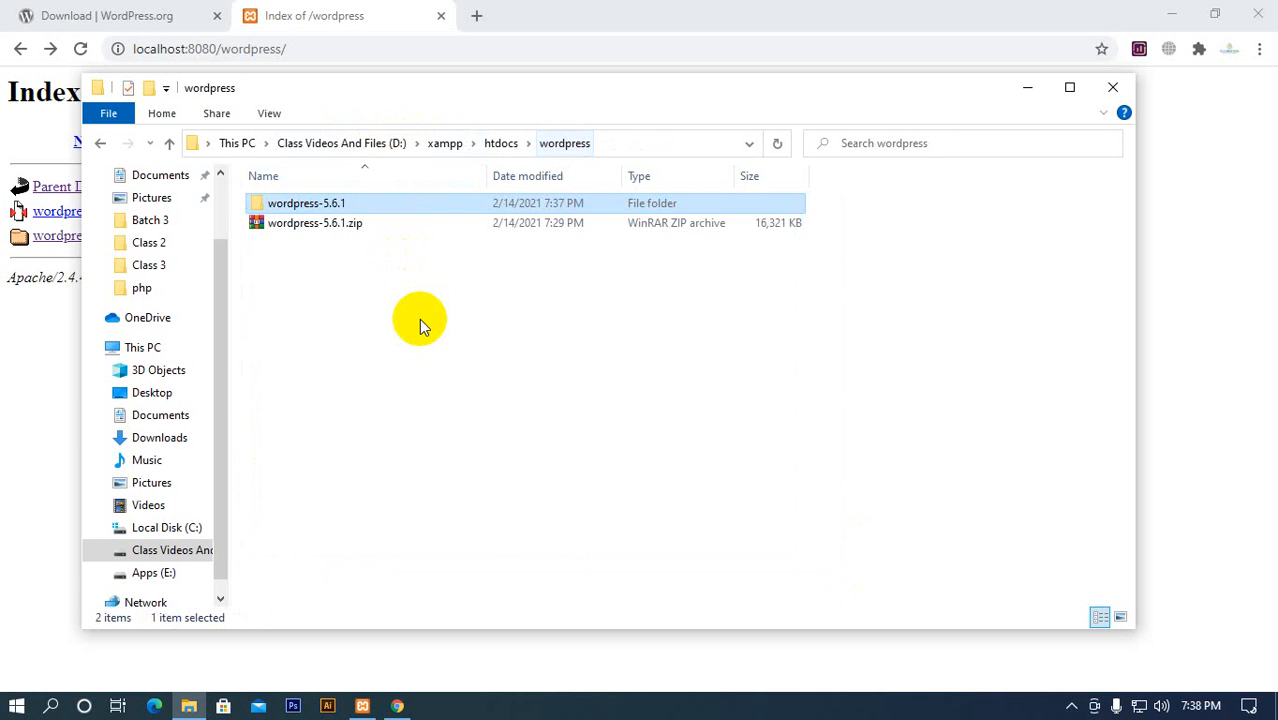
{"action": "key", "text": "ctrl+v"}
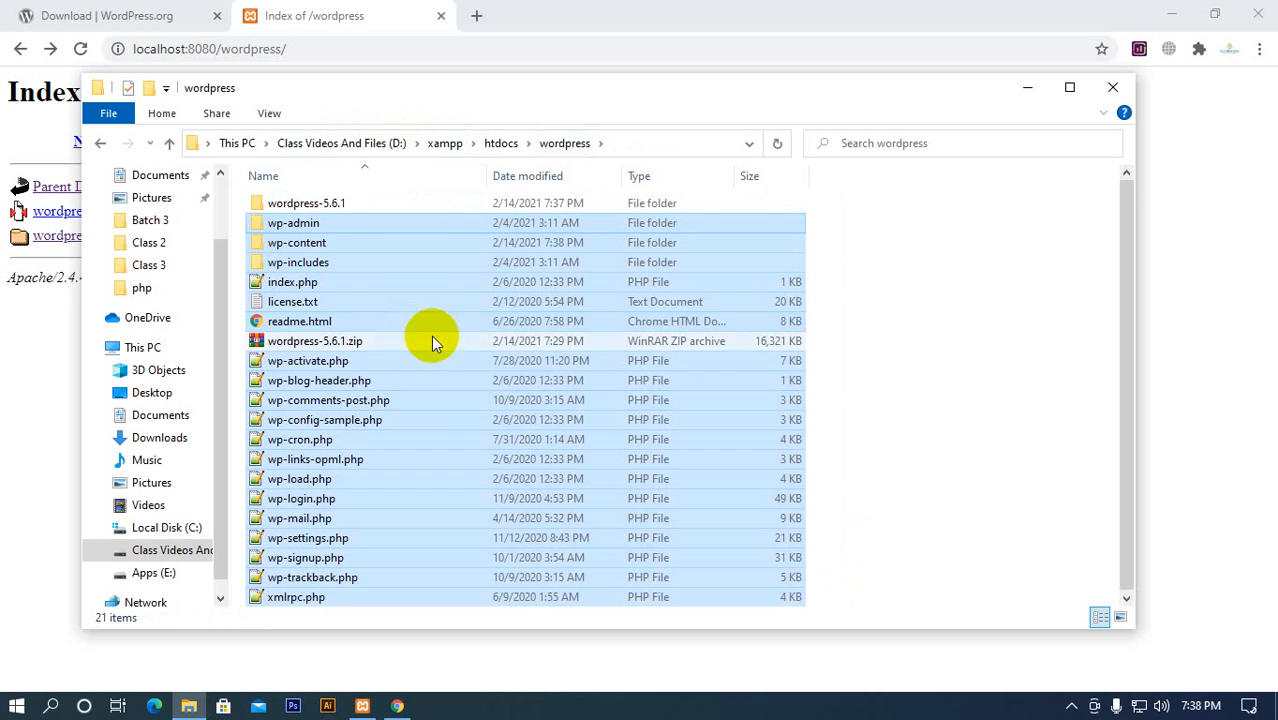
Permanently delete wordpress-5.6.1.zip and the wordpress-5.6.1 folder from htdocs\wordpress
{"action": "left_click", "coordinate": [333, 343]}
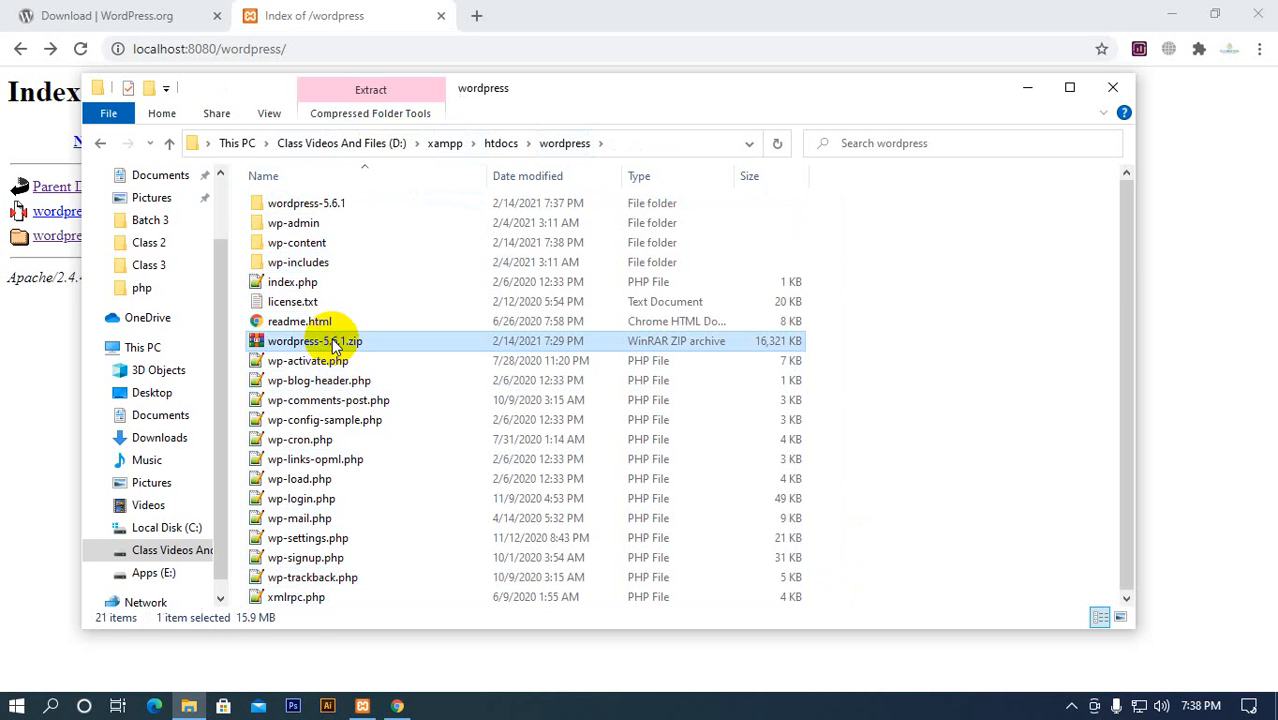
{"action": "left_click", "coordinate": [347, 206], "text": "ctrl"}
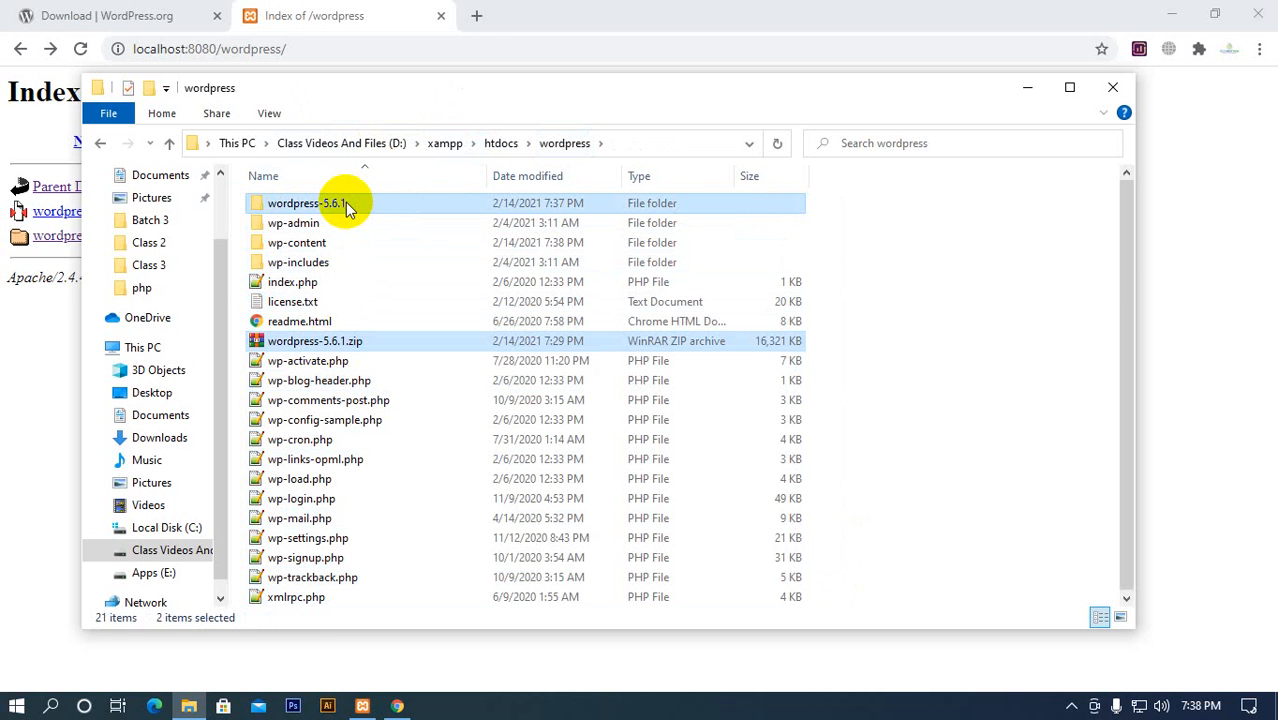
{"action": "key", "text": "shift+Delete"}
{"action": "key", "text": "Return"}
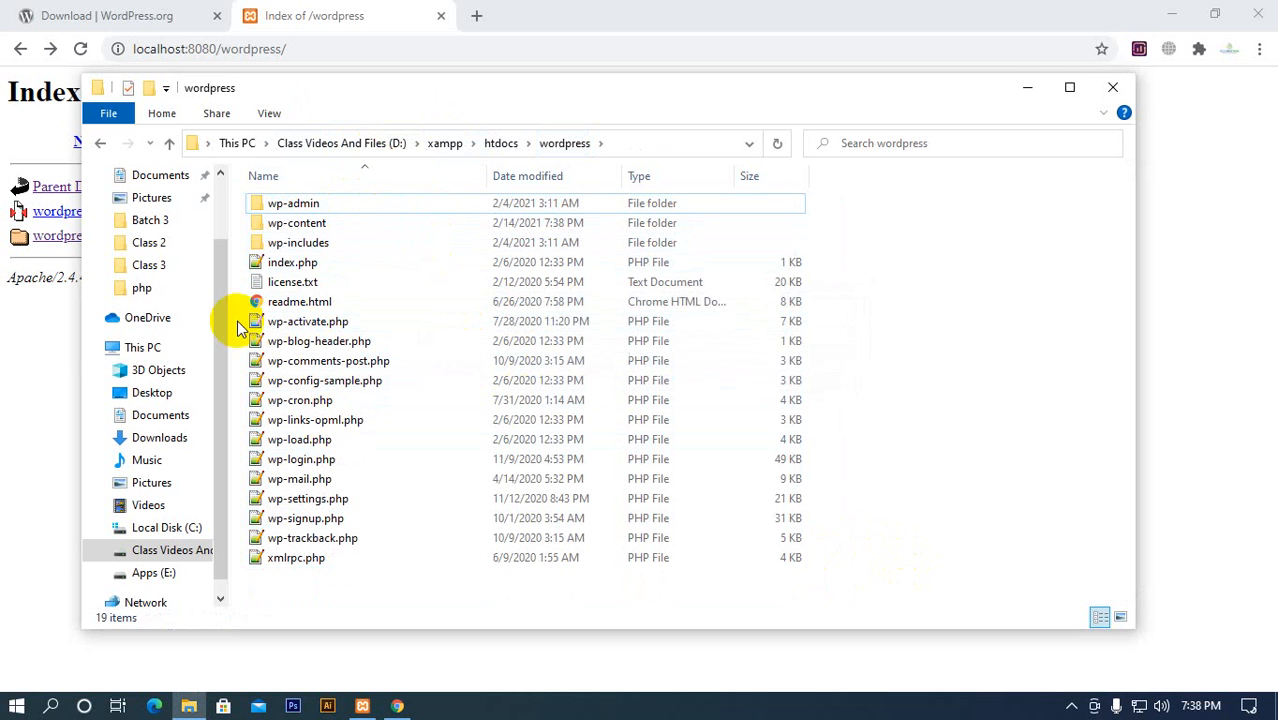
Reload the wordpress page in the browser, go back to the localhost:8080 listing, and reopen htdocs\wordpress in File Explorer
{"action": "left_click", "coordinate": [82, 50]}
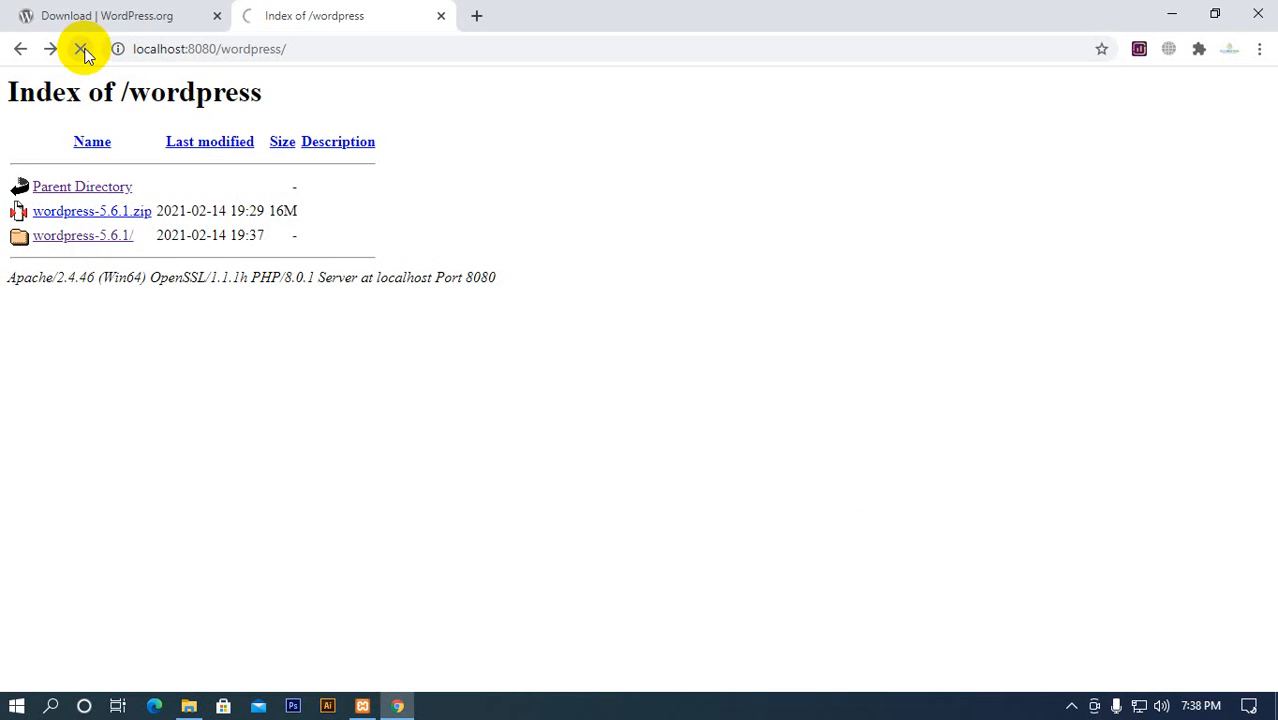
{"action": "left_click", "coordinate": [21, 48]}
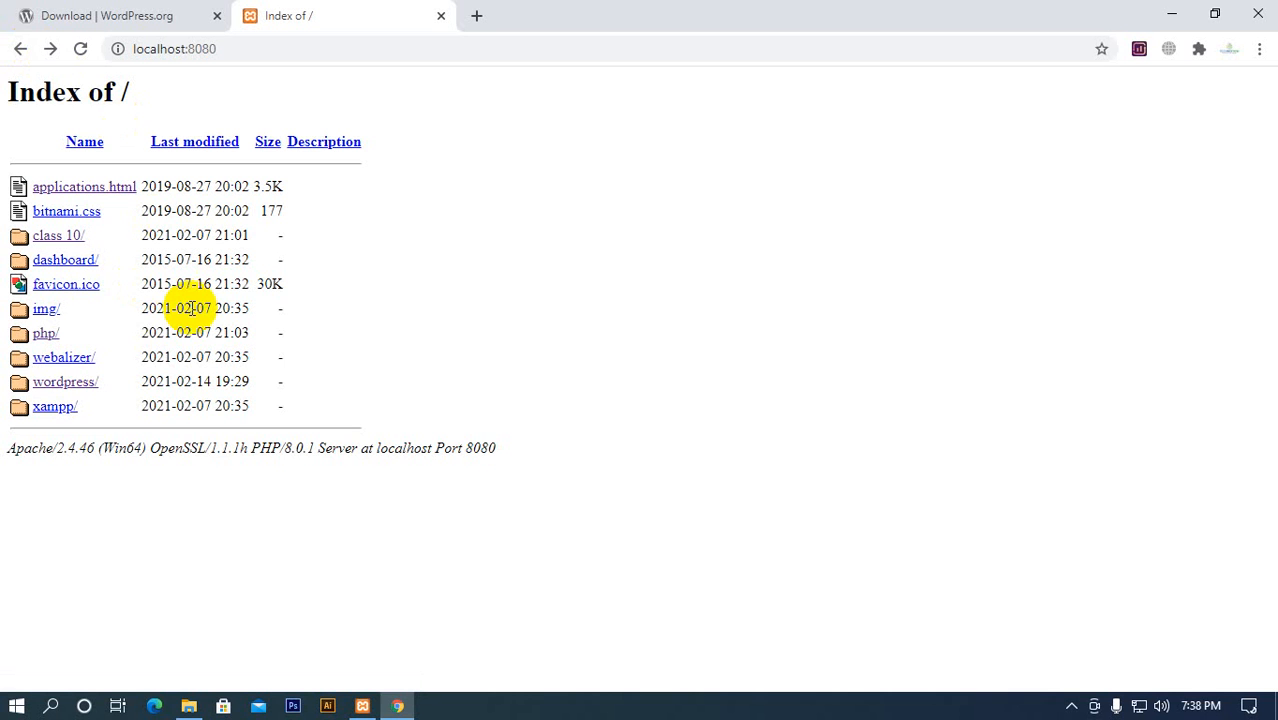
{"action": "left_click", "coordinate": [187, 706]}
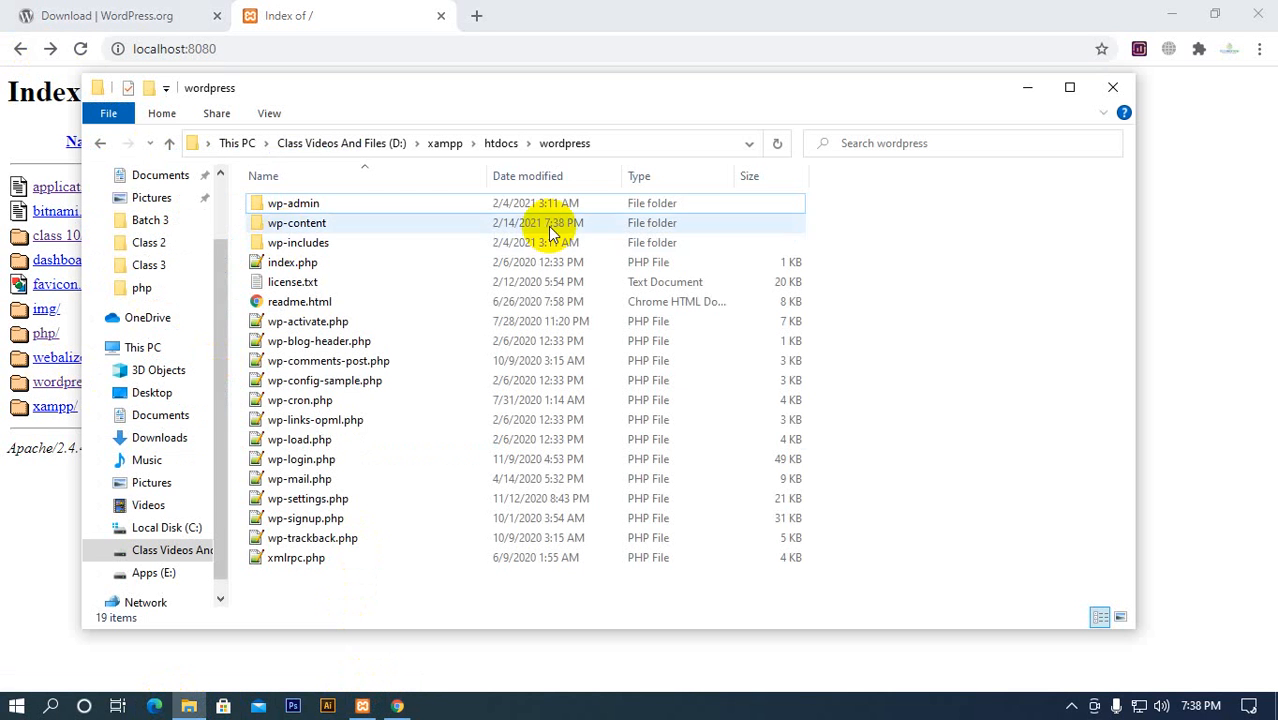
{"action": "left_click", "coordinate": [501, 146]}
{"action": "double_click", "coordinate": [326, 303]}
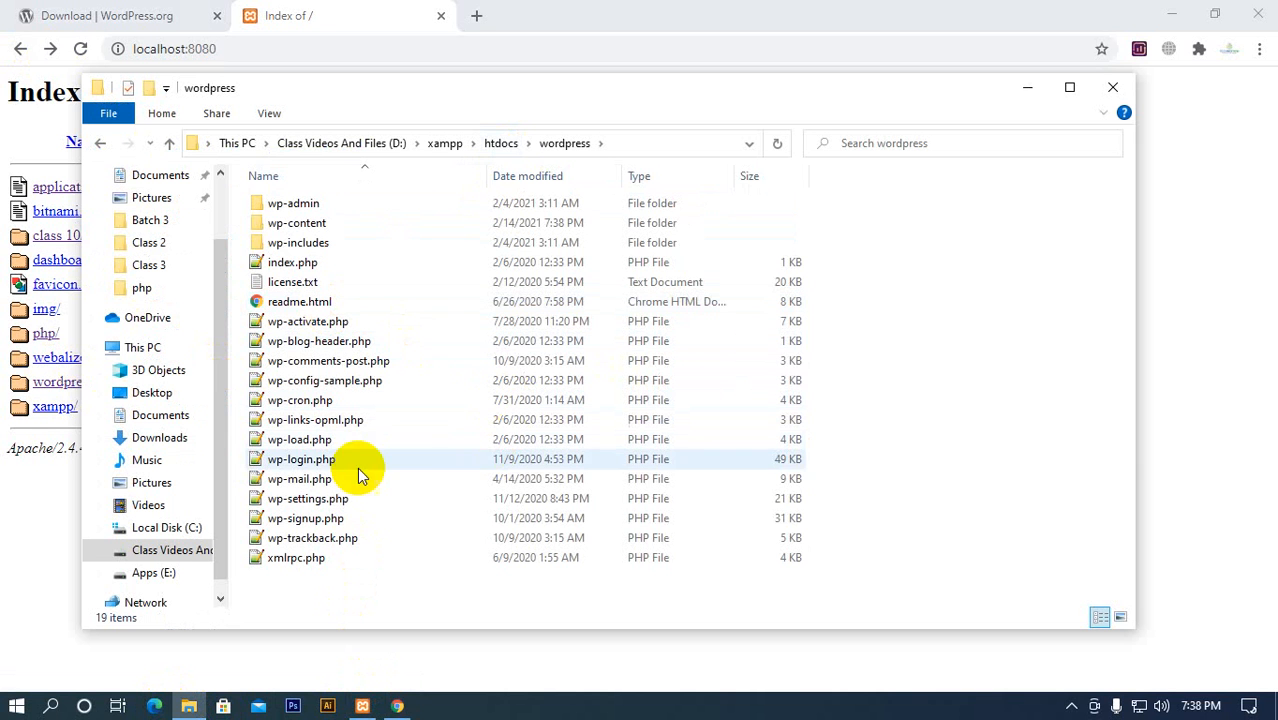
Examine the contents of wp-content, its themes folder and wp-admin, and return to the wordpress folder
{"action": "double_click", "coordinate": [312, 223]}
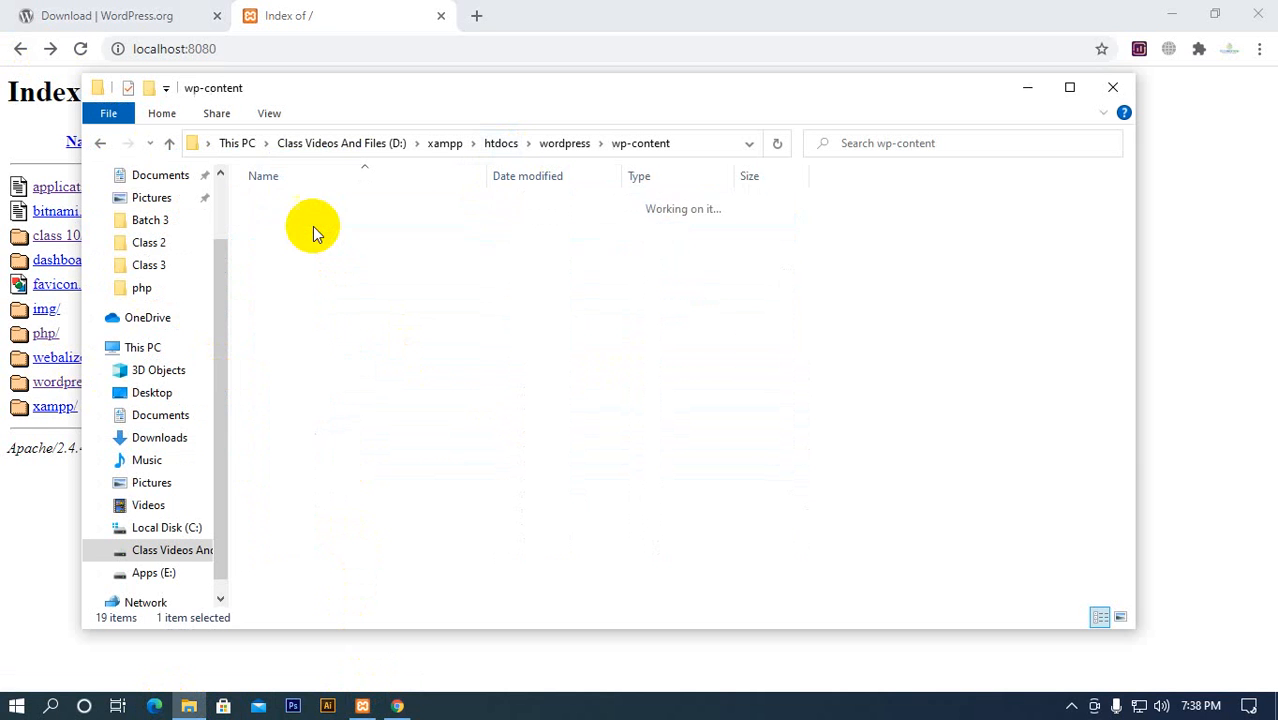
{"action": "double_click", "coordinate": [318, 223]}
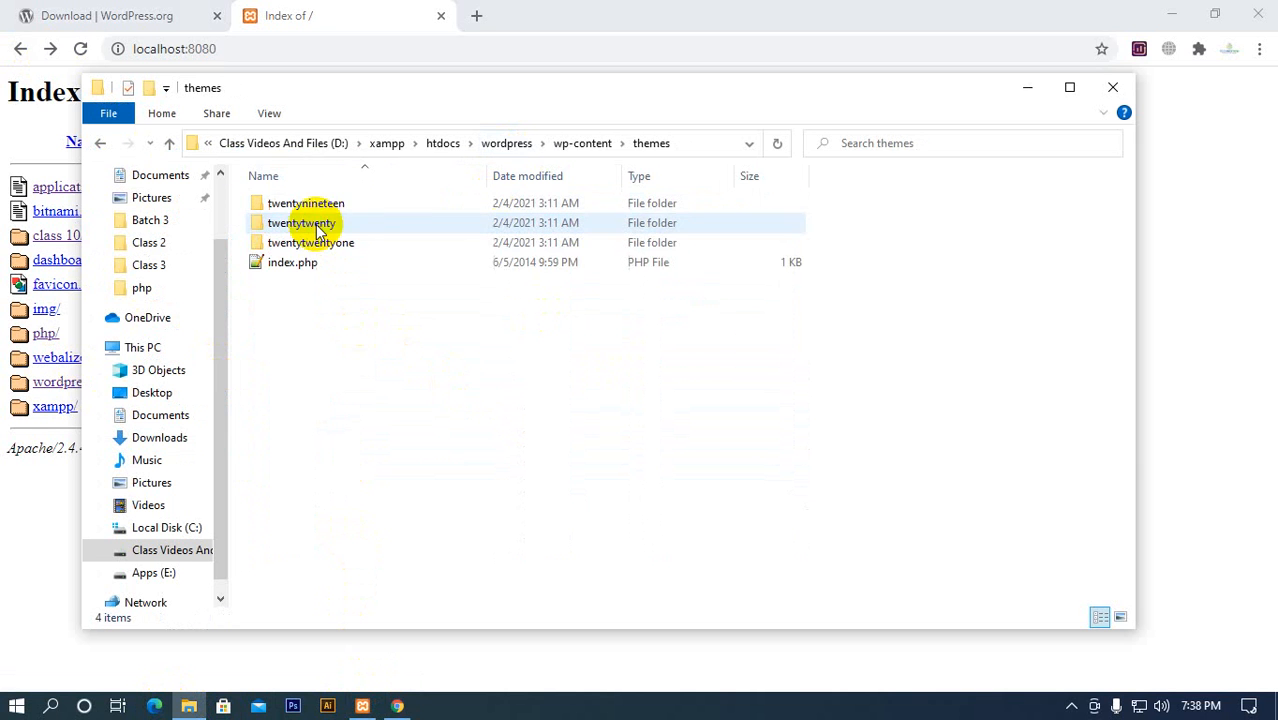
{"action": "left_click", "coordinate": [584, 145]}
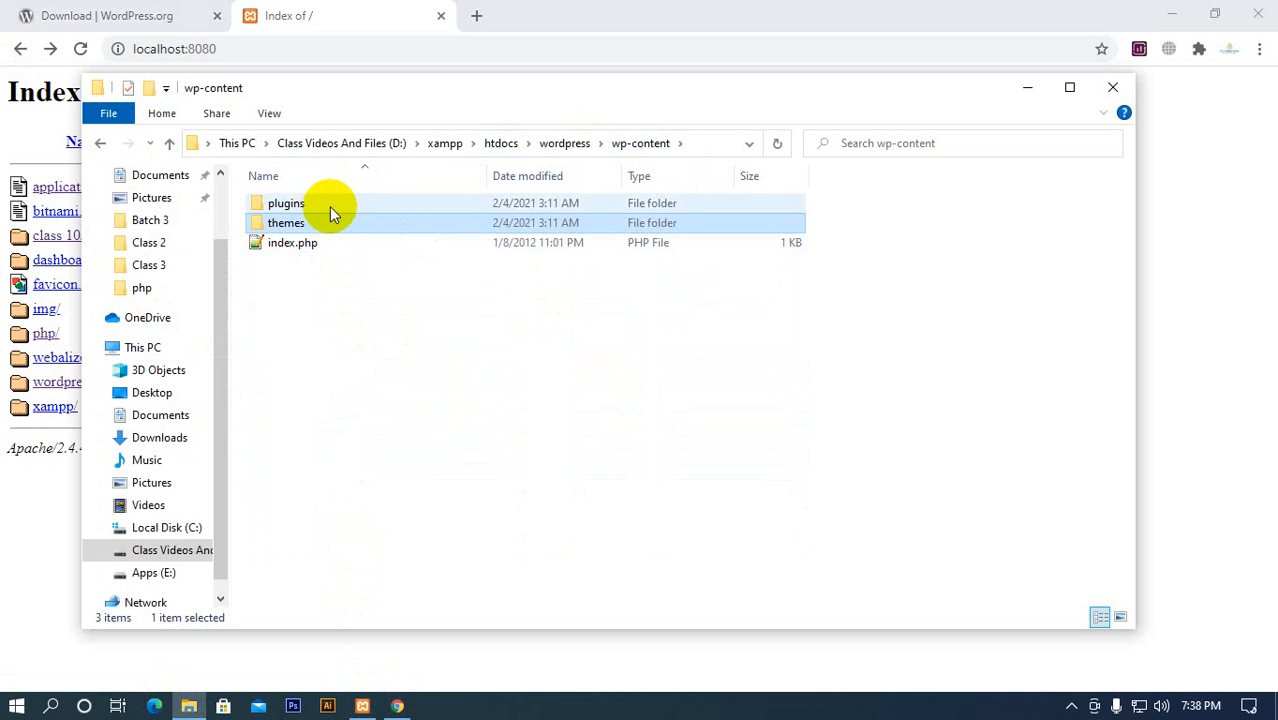
{"action": "left_click", "coordinate": [566, 148]}
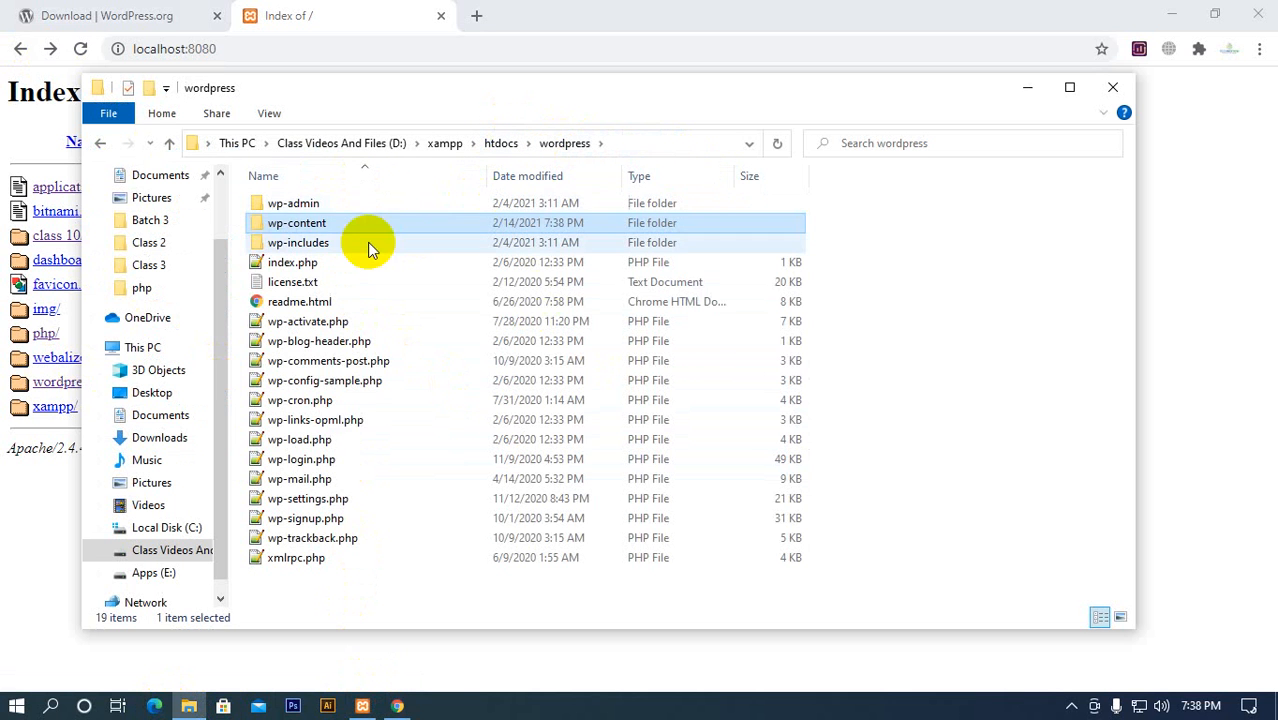
{"action": "double_click", "coordinate": [305, 203]}
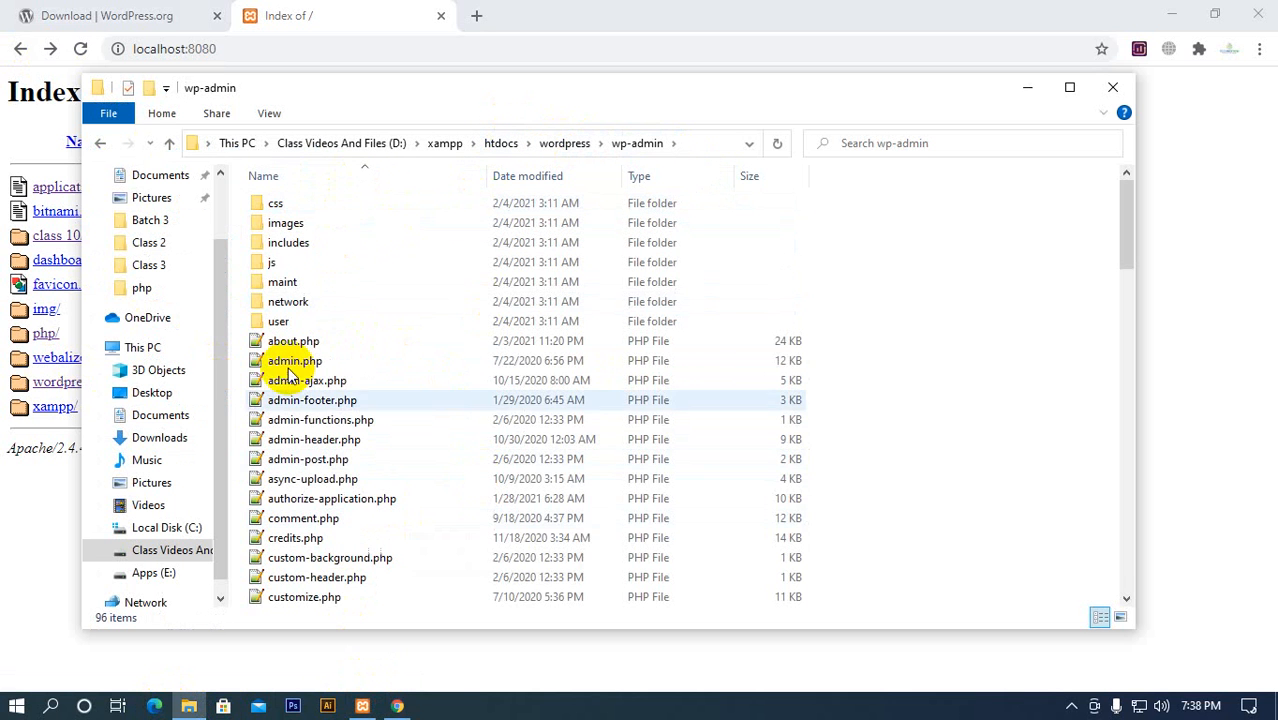
{"action": "left_click", "coordinate": [566, 145]}
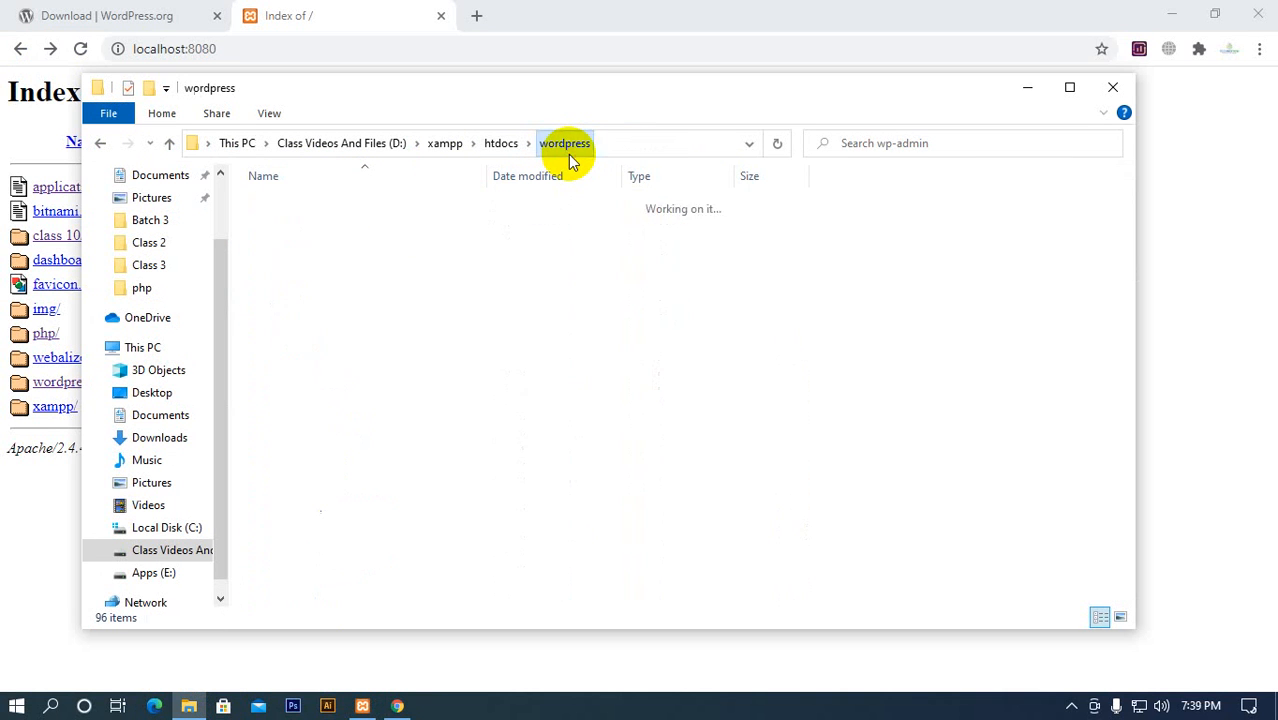
Examine the wp-includes folder and the files in htdocs\wordpress, viewing index.php in Notepad++ and closing it again
{"action": "double_click", "coordinate": [338, 244]}
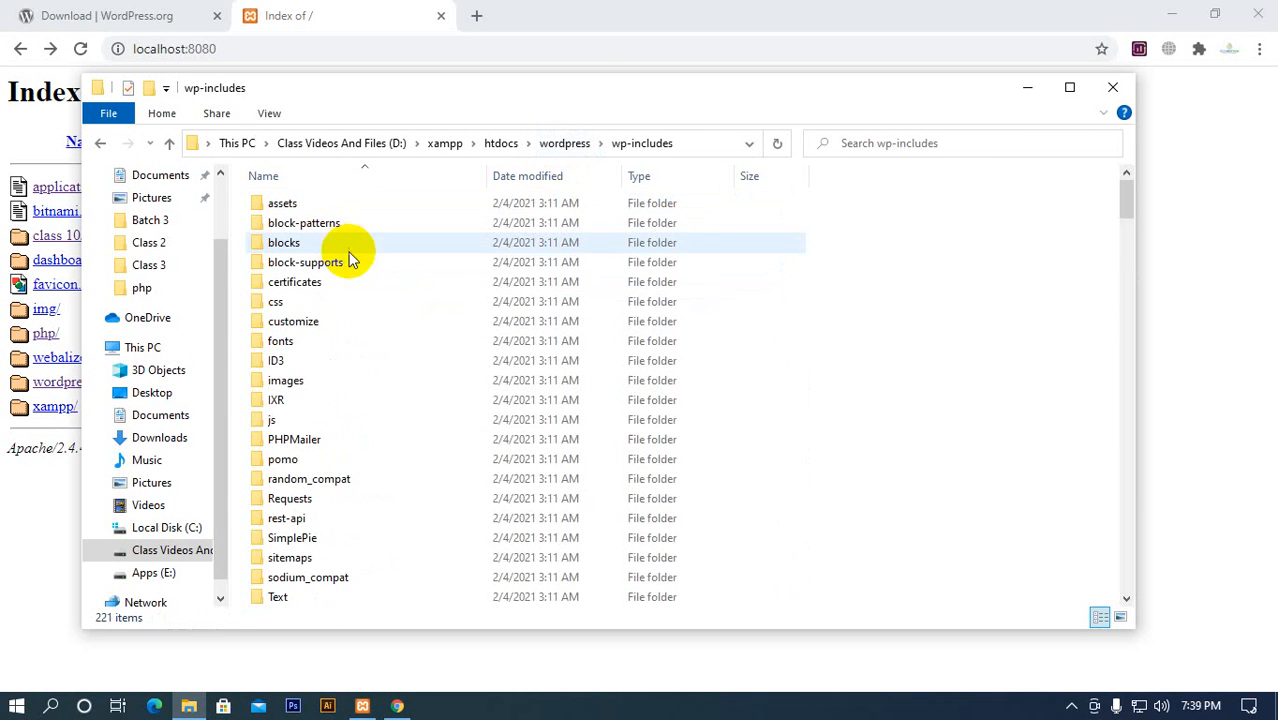
{"action": "left_click", "coordinate": [565, 145]}
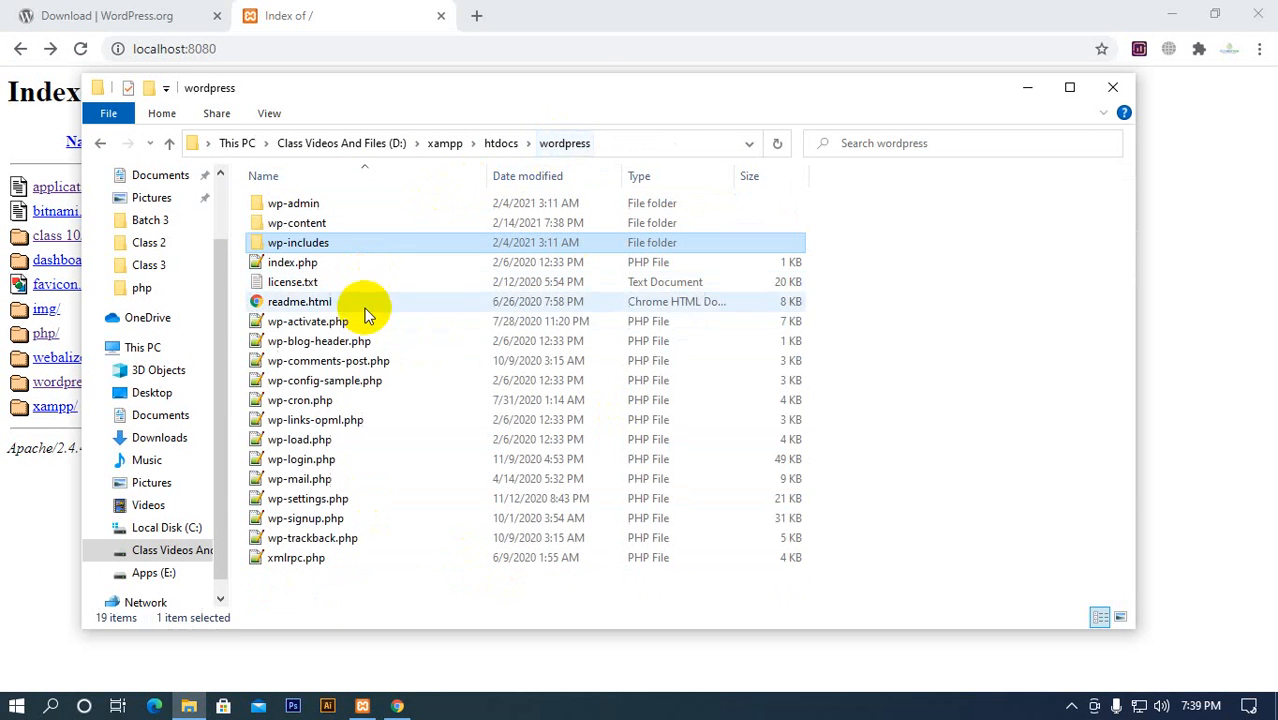
{"action": "left_click_drag", "start_coordinate": [360, 585], "coordinate": [362, 242]}
{"action": "left_click", "coordinate": [397, 302]}
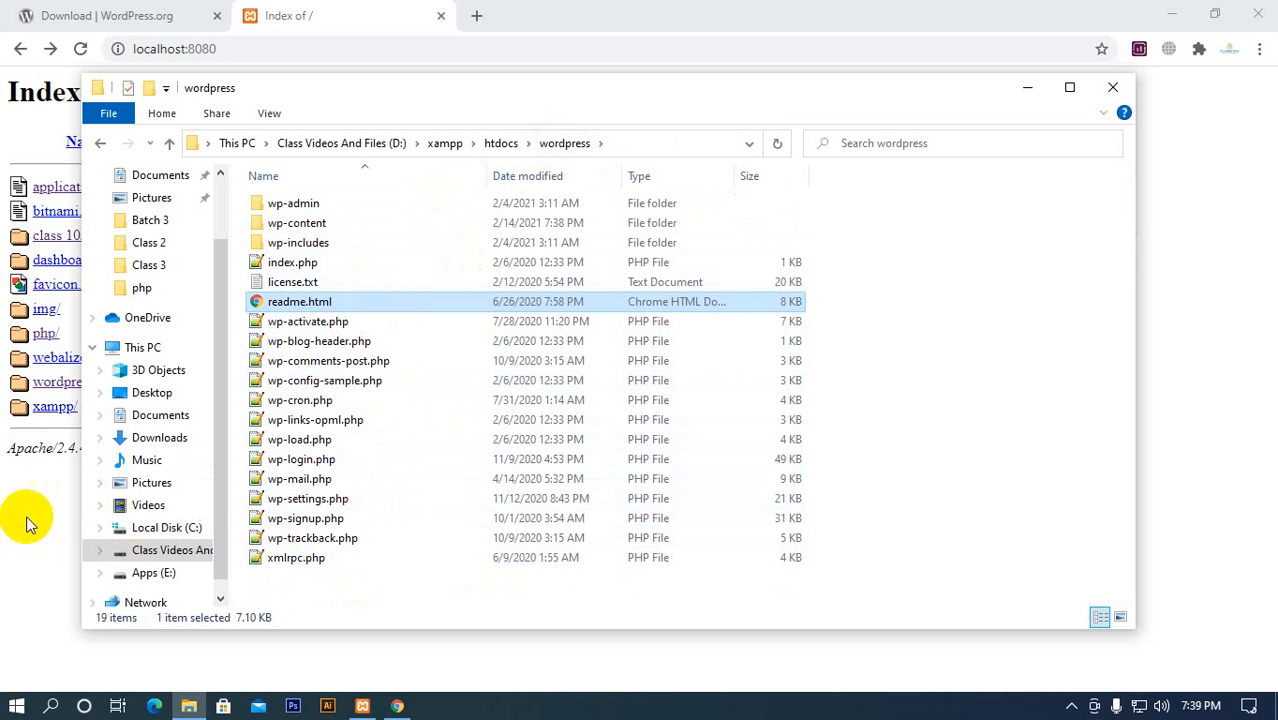
{"action": "double_click", "coordinate": [292, 266]}
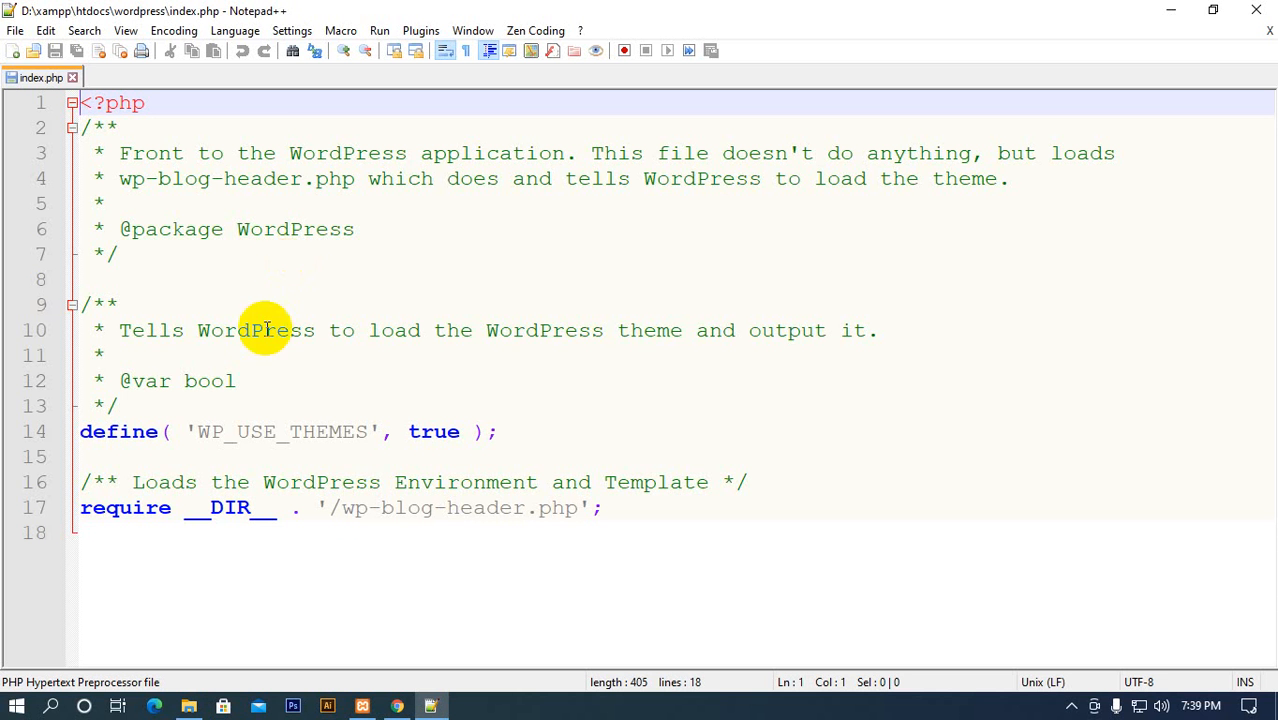
{"action": "left_click", "coordinate": [76, 78]}
Compare the localhost:8080 listing with the wordpress folder inside htdocs, and check the XAMPP Control Panel
{"action": "left_click", "coordinate": [398, 707]}
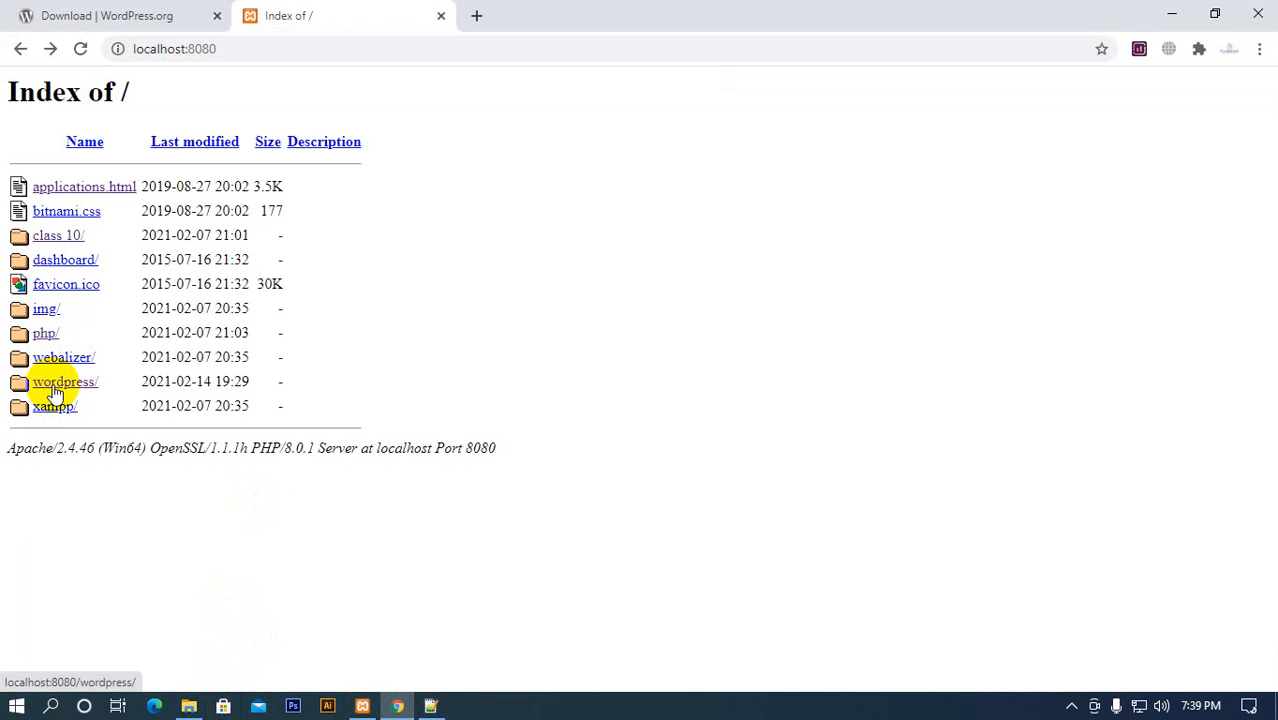
{"action": "left_click", "coordinate": [398, 707]}
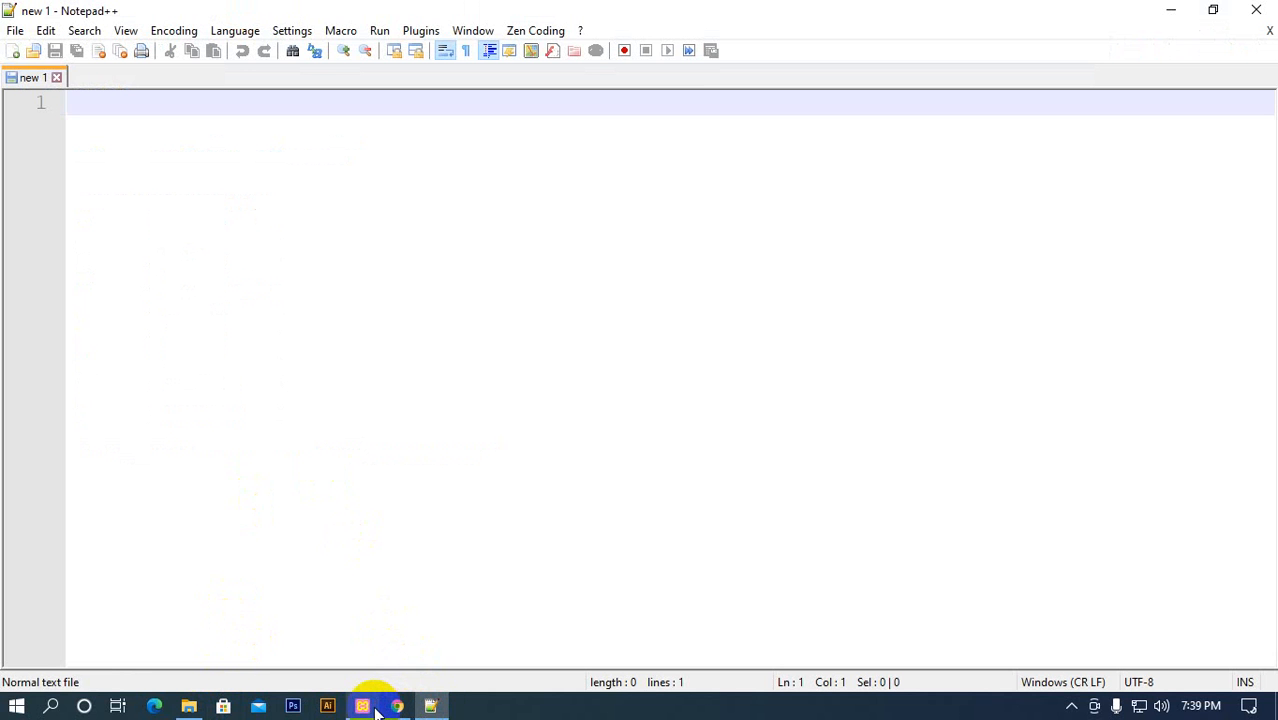
{"action": "left_click", "coordinate": [186, 707]}
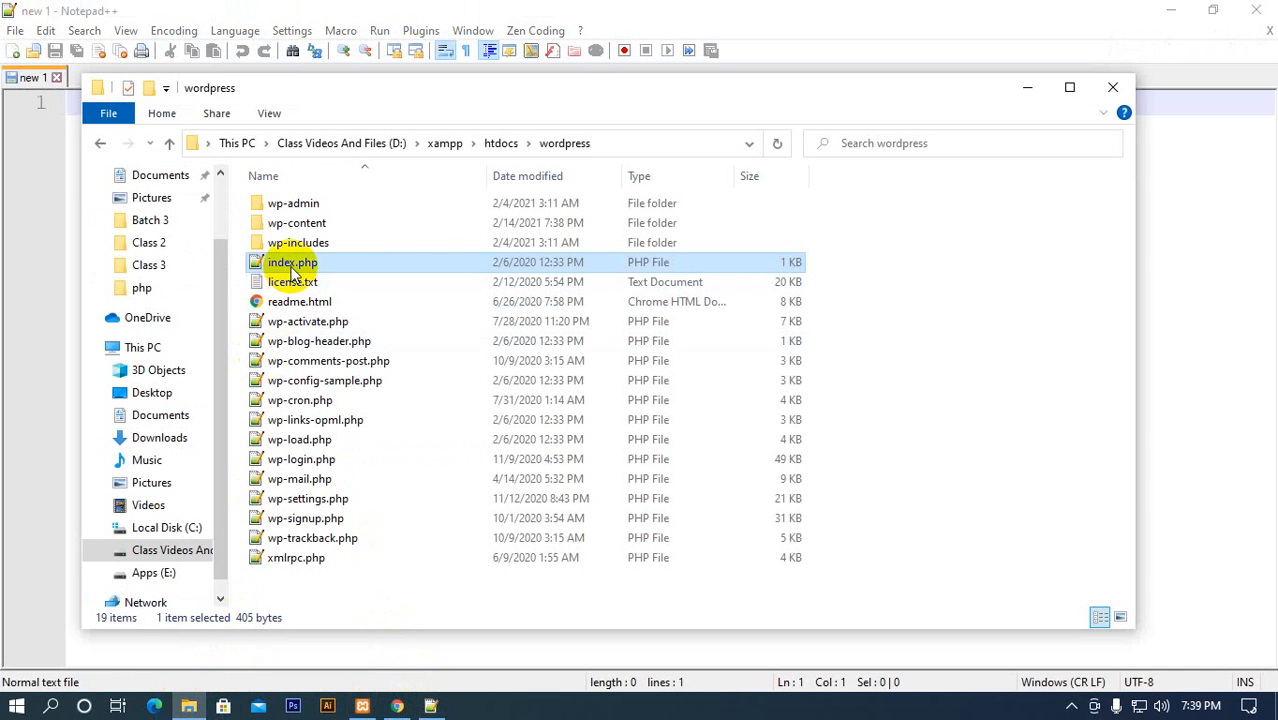
{"action": "left_click", "coordinate": [500, 145]}
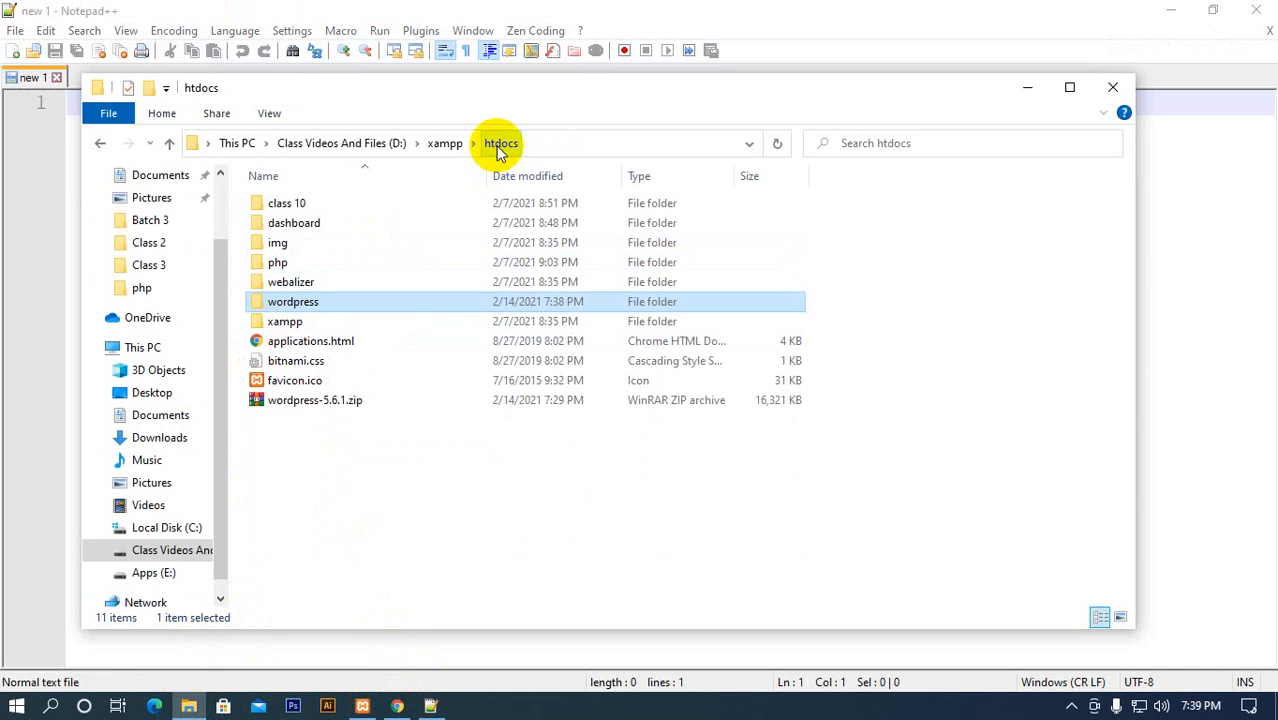
{"action": "double_click", "coordinate": [320, 300]}
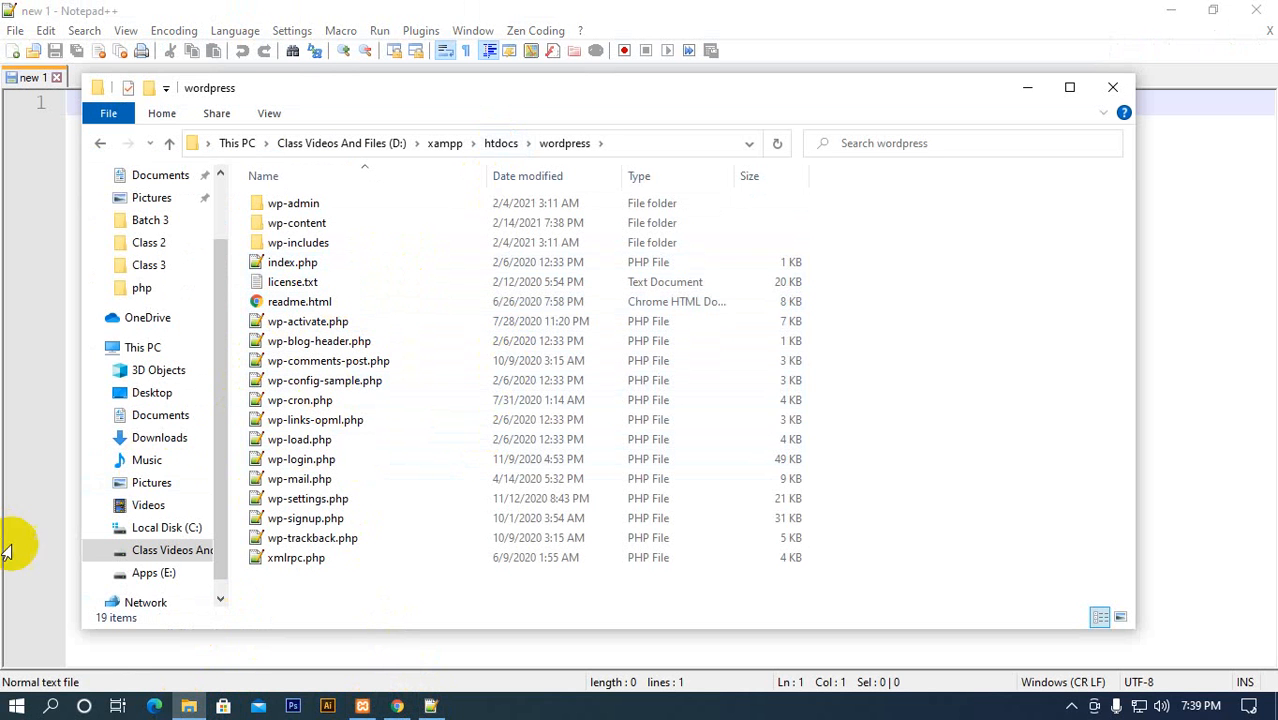
{"action": "left_click", "coordinate": [365, 706]}
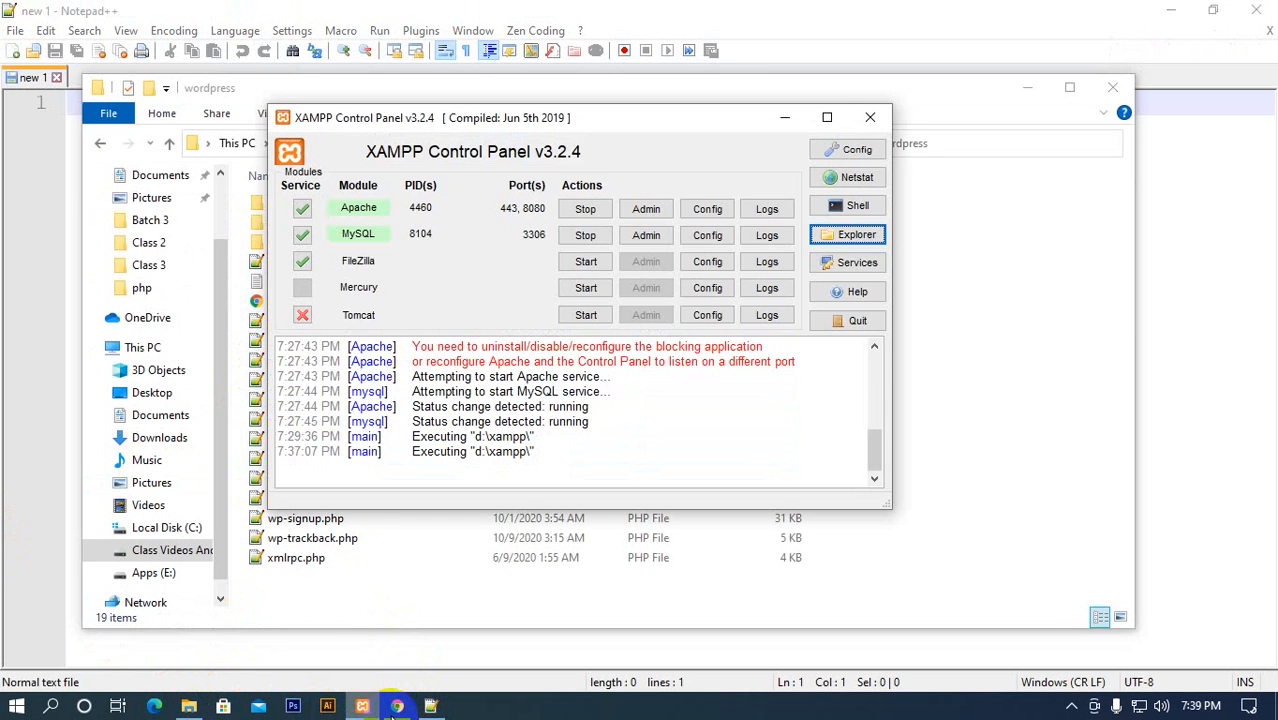
Switch to Chrome, open wordpress/ from the localhost:8080 listing, and look through the setup page's language list
{"action": "left_click", "coordinate": [397, 706]}
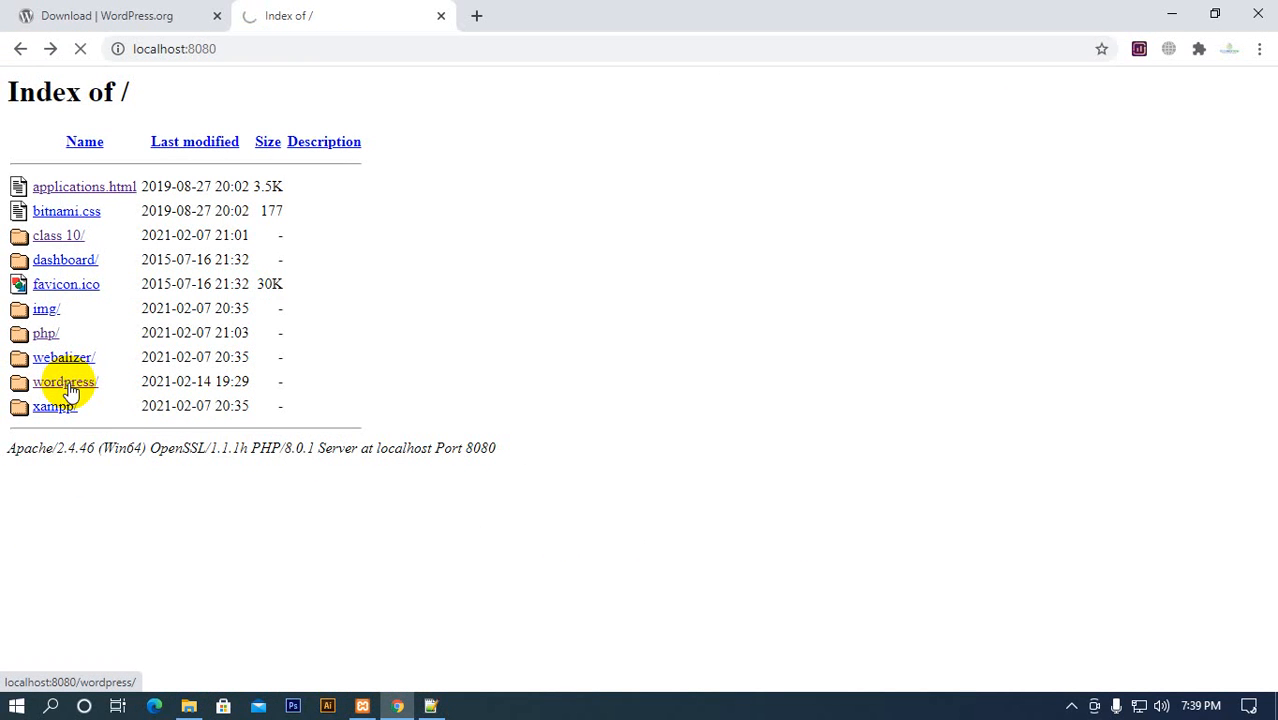
{"action": "scroll", "coordinate": [580, 608], "scroll_direction": "down", "scroll_amount": 5}
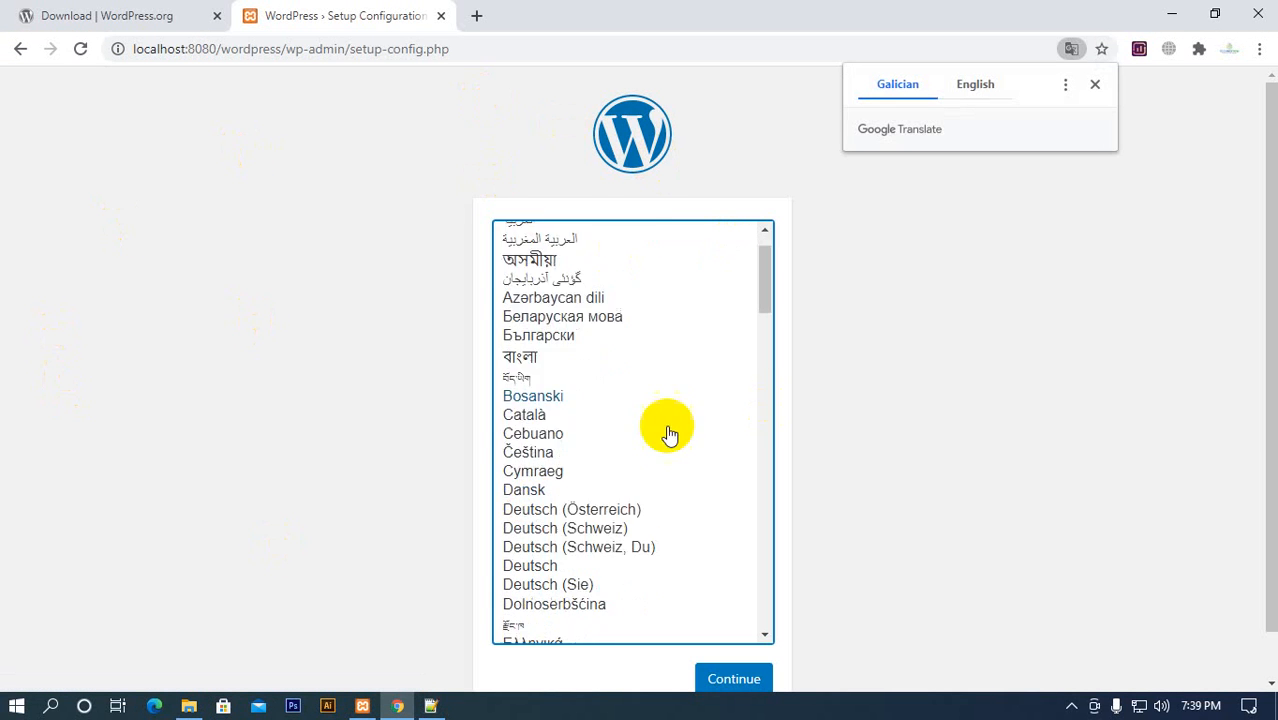
{"action": "scroll", "coordinate": [653, 508], "scroll_direction": "up", "scroll_amount": 5}
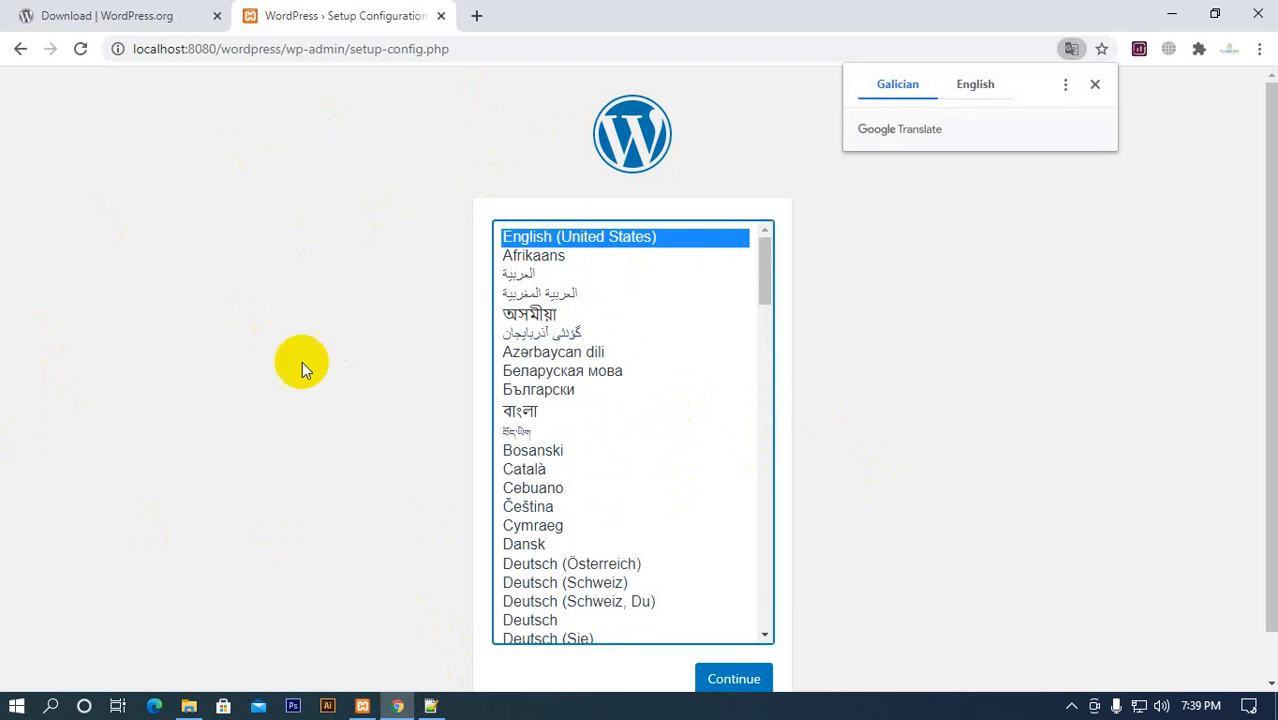
{"action": "scroll", "coordinate": [819, 314], "scroll_direction": "down", "scroll_amount": 2}
{"action": "scroll", "coordinate": [830, 434], "scroll_direction": "up", "scroll_amount": 2}
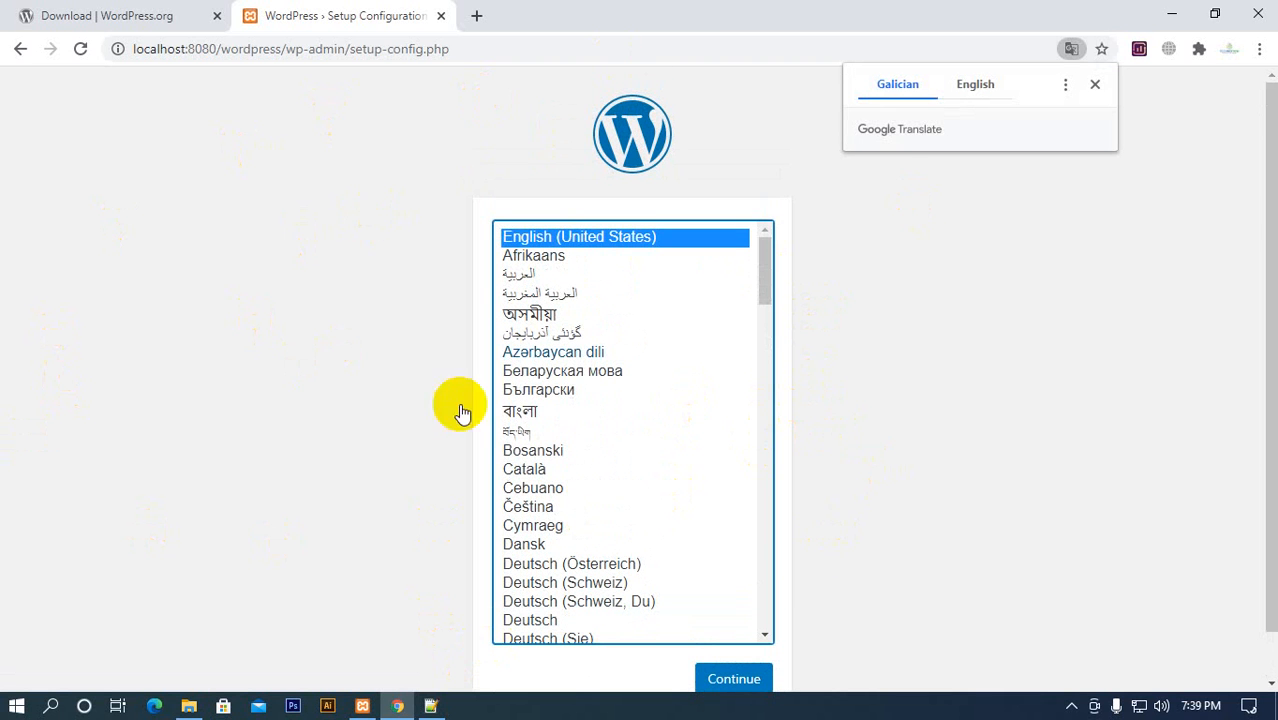
Enter localhost:8080/ as the start of the address in a new browser tab, without loading it
{"action": "left_click", "coordinate": [479, 12]}
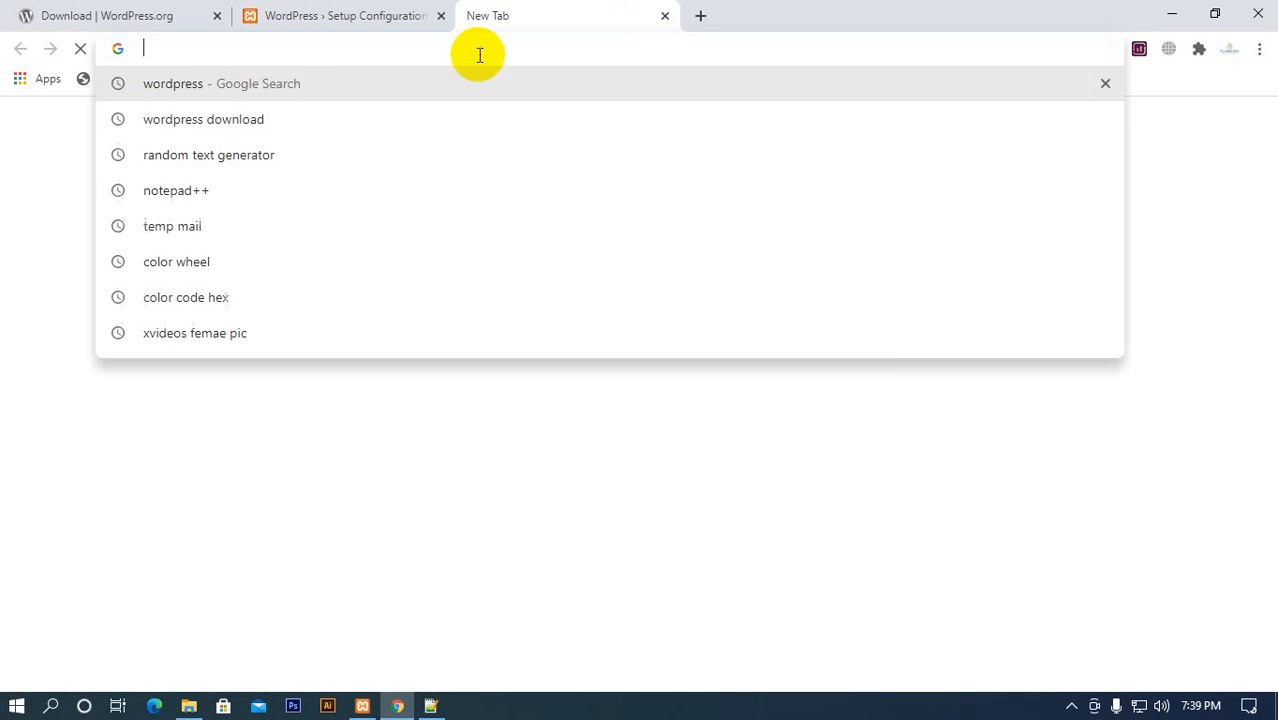
{"action": "type", "text": "loc"}
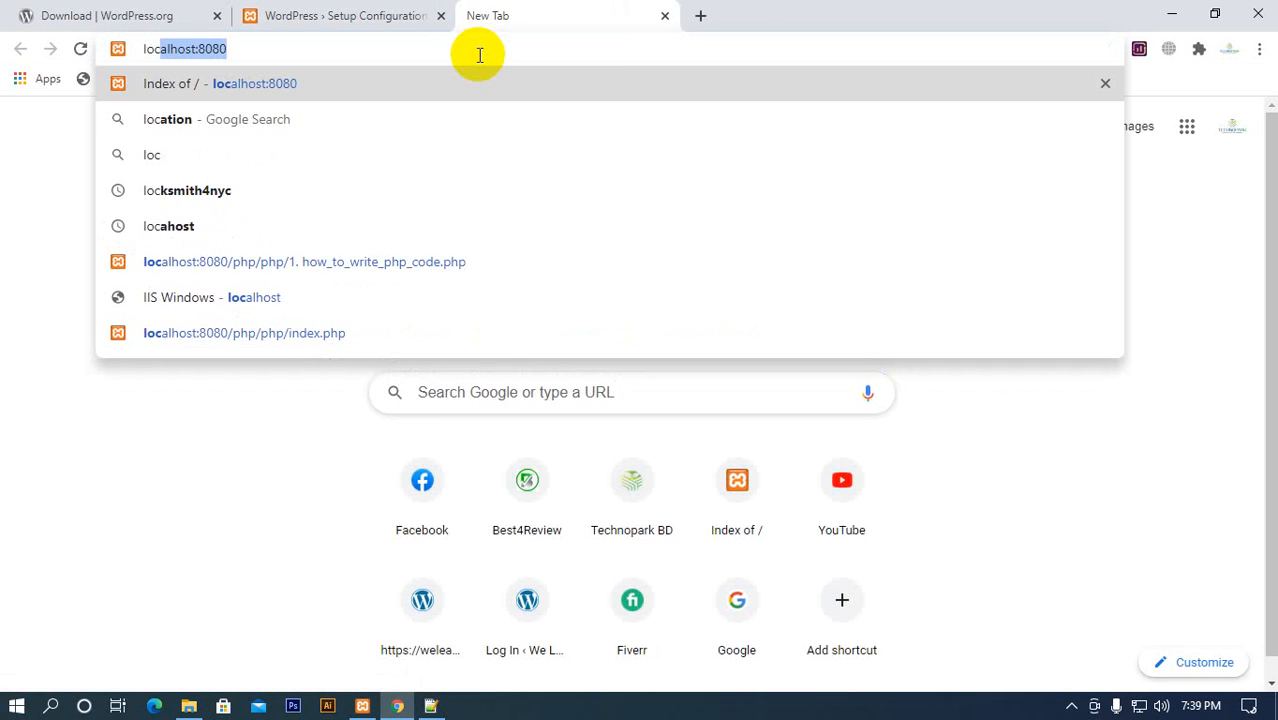
{"action": "key", "text": "Right"}
{"action": "type", "text": "/"}
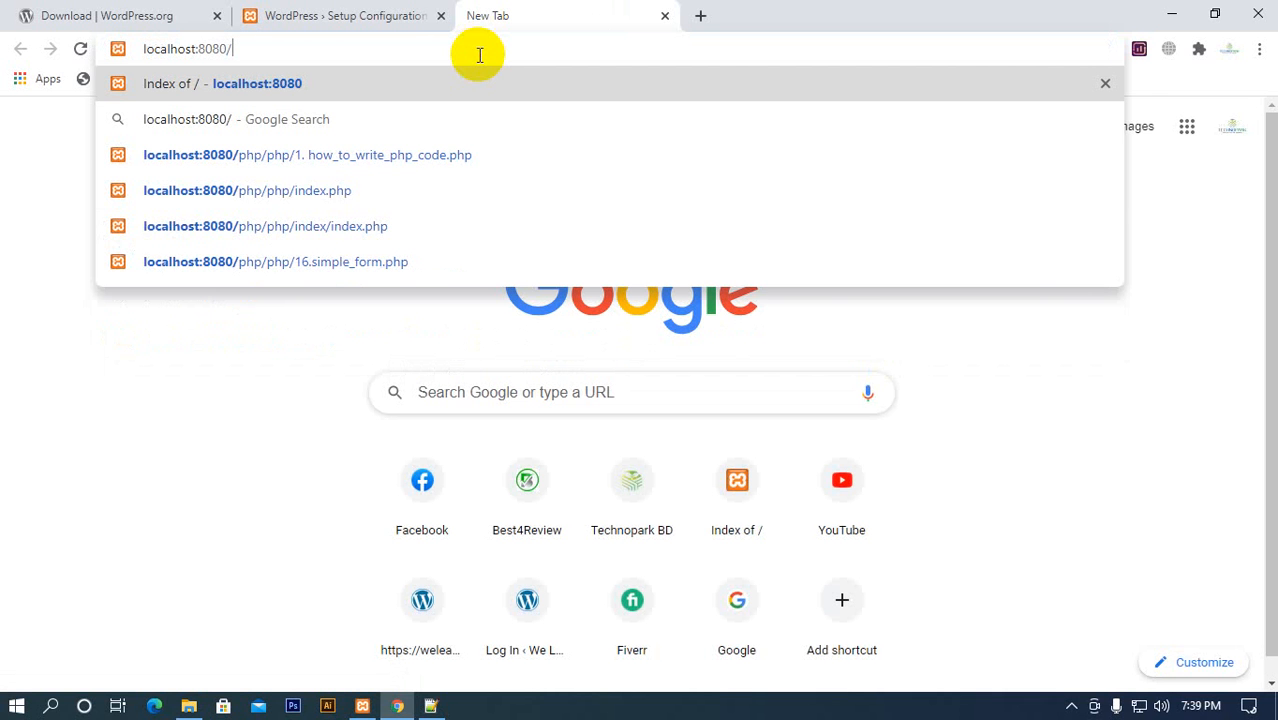
Switch to File Explorer and go up to htdocs to check the name of the WordPress installation folder
{"action": "left_click", "coordinate": [362, 704]}
{"action": "left_click", "coordinate": [362, 704]}
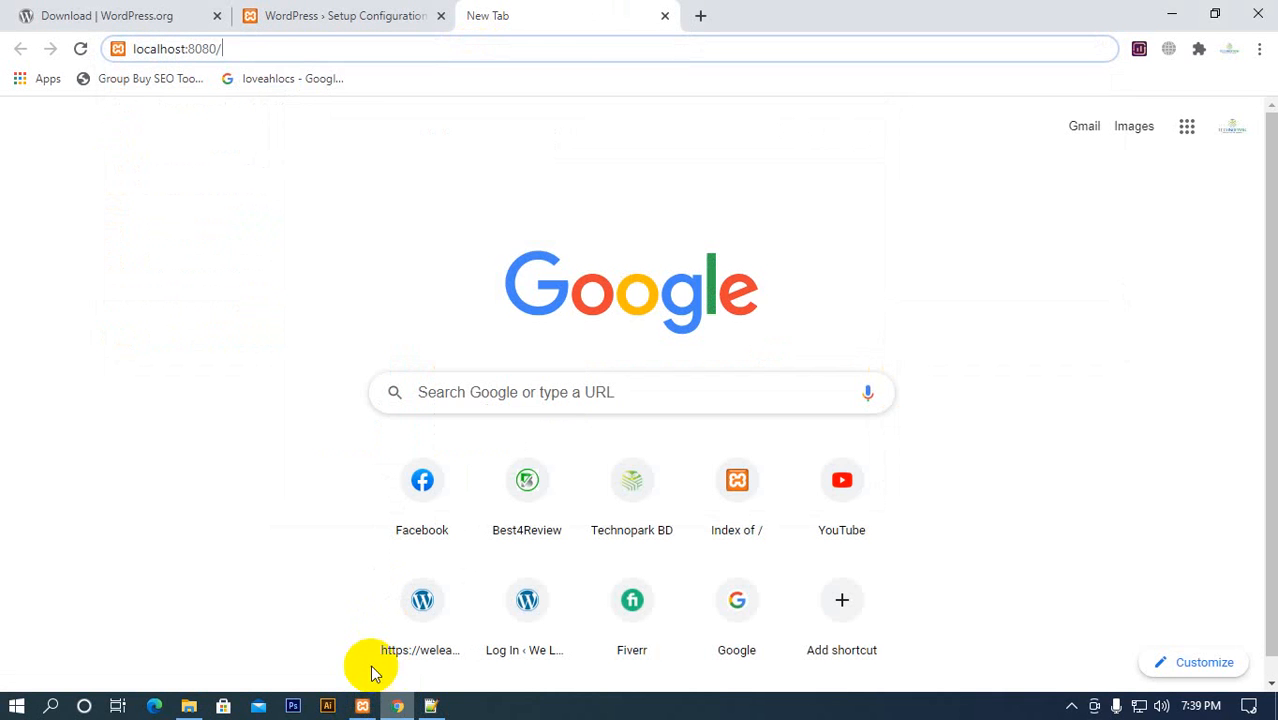
{"action": "left_click", "coordinate": [188, 705]}
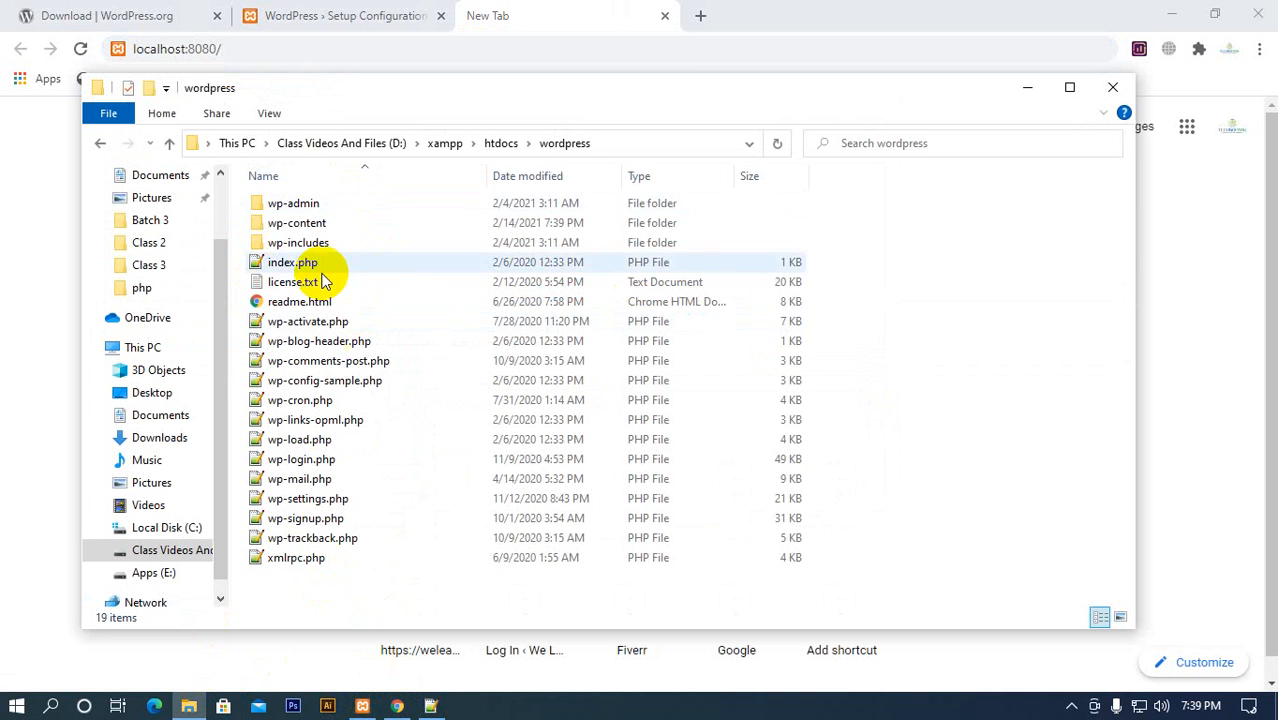
{"action": "left_click", "coordinate": [501, 143]}
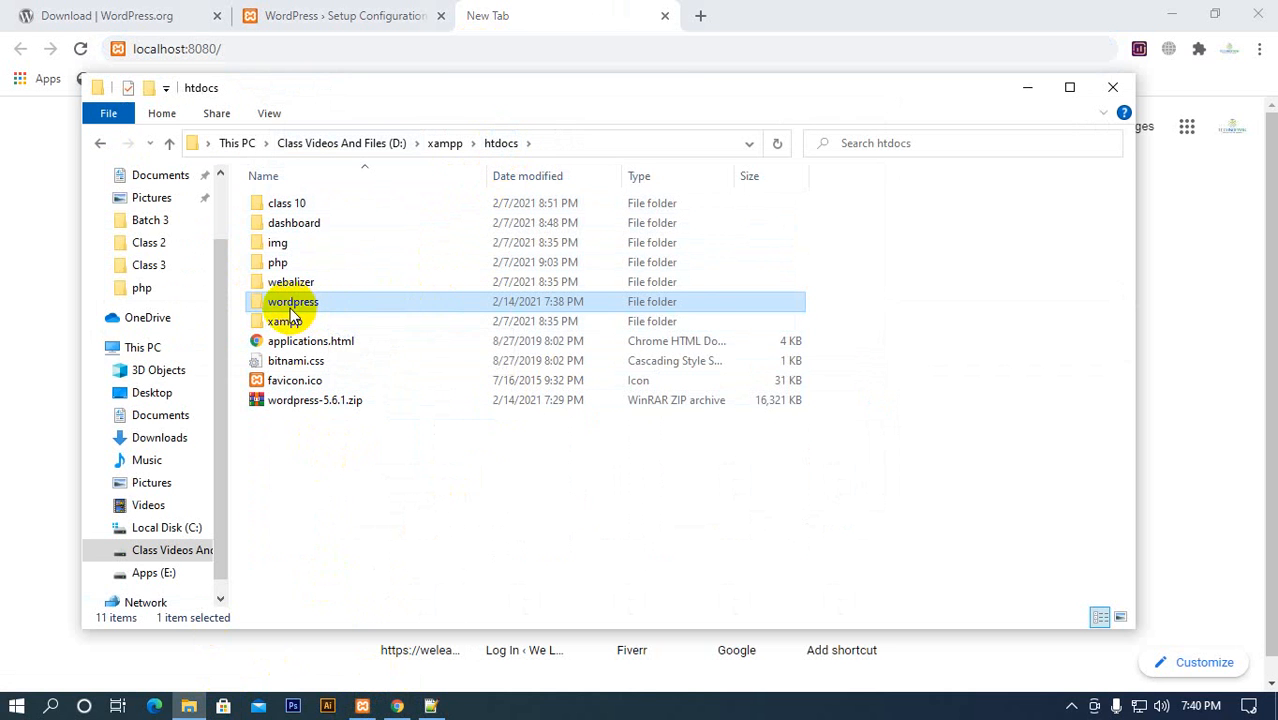
Return to Chrome, complete the address as localhost:8080/wordpress/ and load it
{"action": "left_click", "coordinate": [324, 42]}
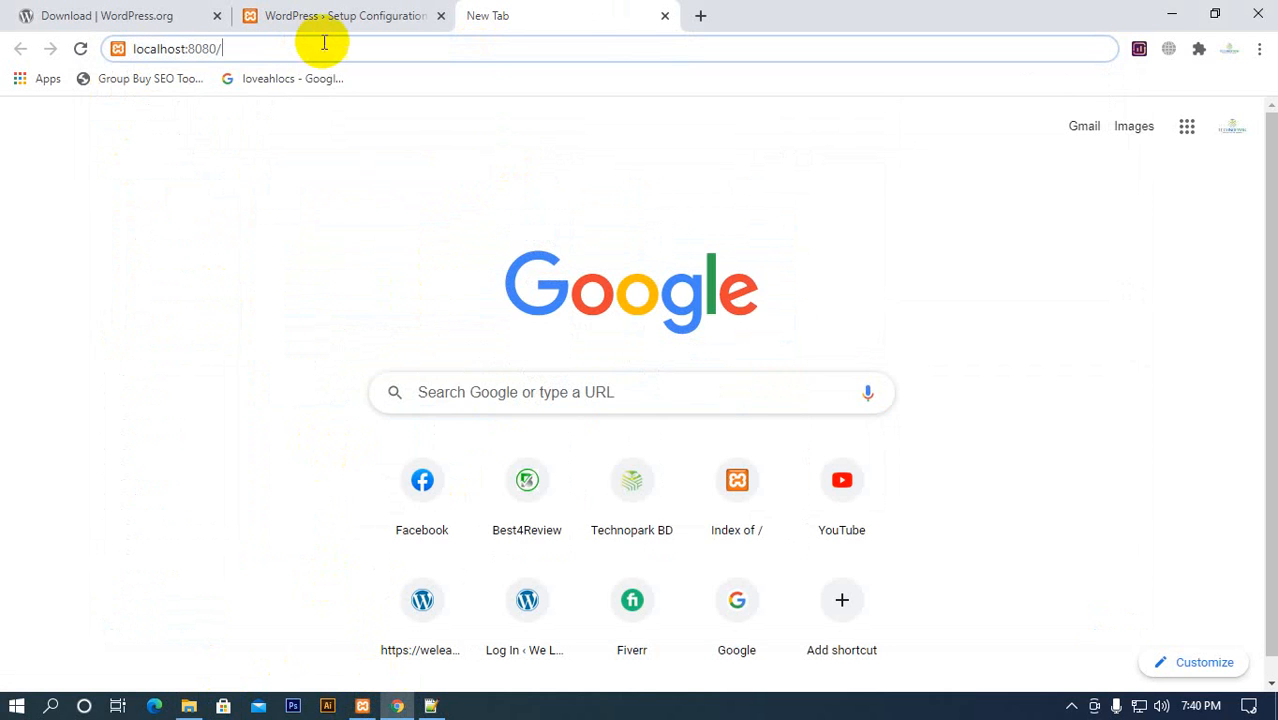
{"action": "type", "text": "word"}
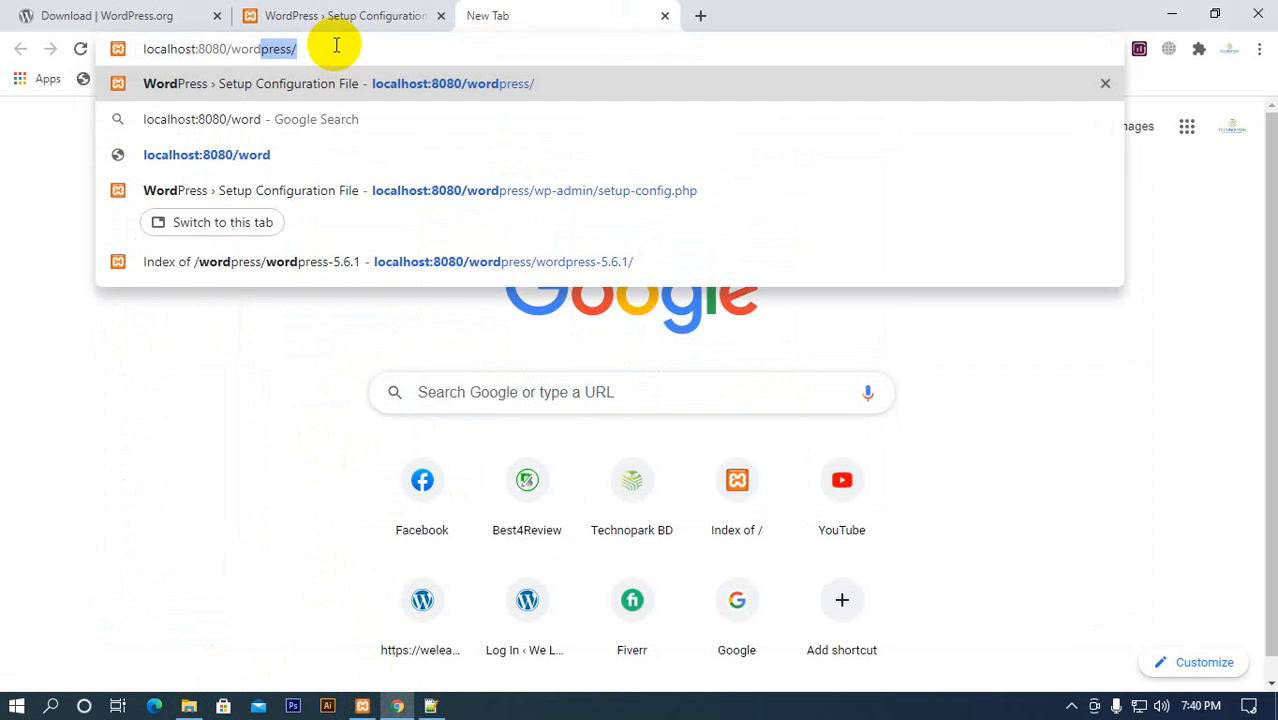
{"action": "key", "text": "Return"}
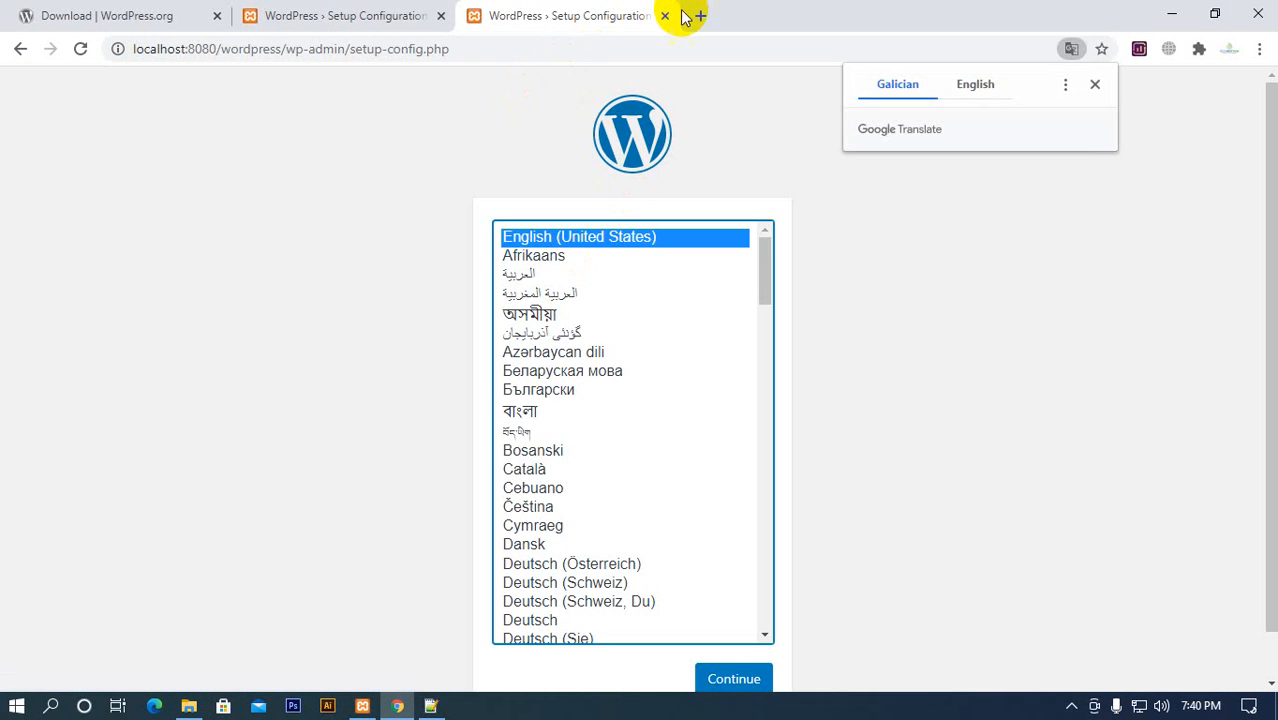
Open another blank browser tab, view the files in htdocs\wordpress in File Explorer, and minimise that window
{"action": "left_click", "coordinate": [697, 15]}
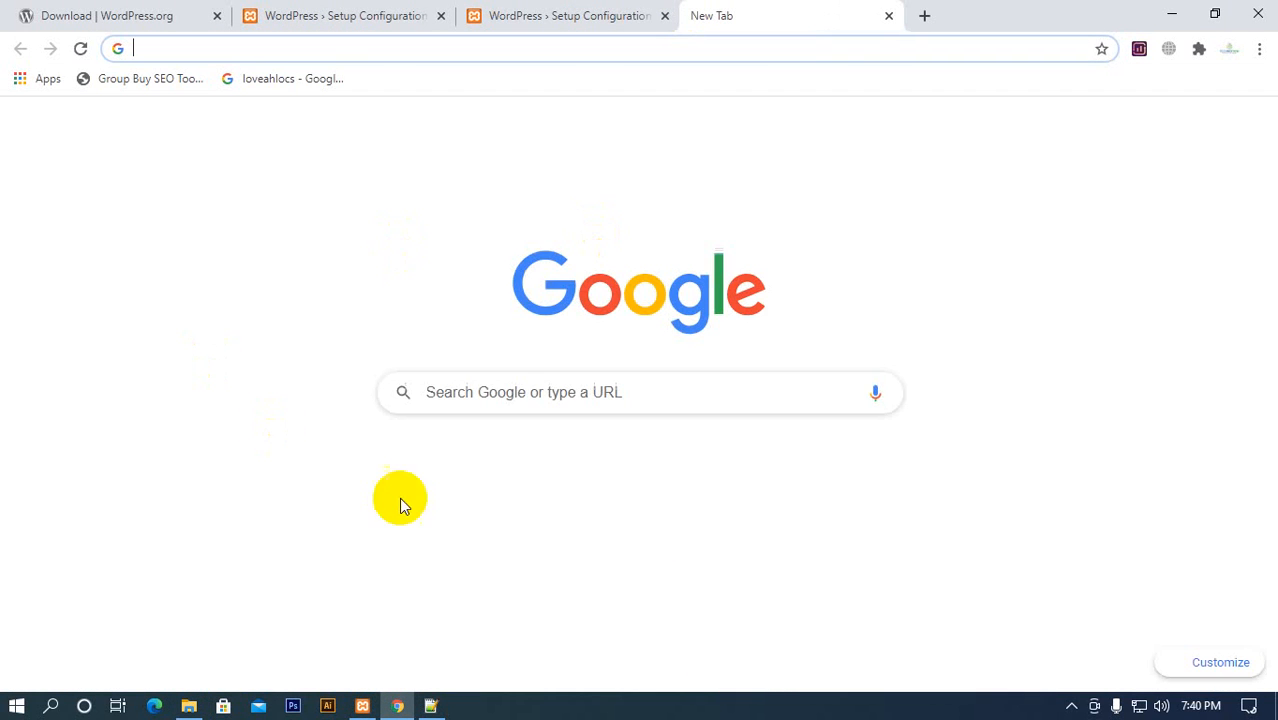
{"action": "left_click", "coordinate": [189, 707]}
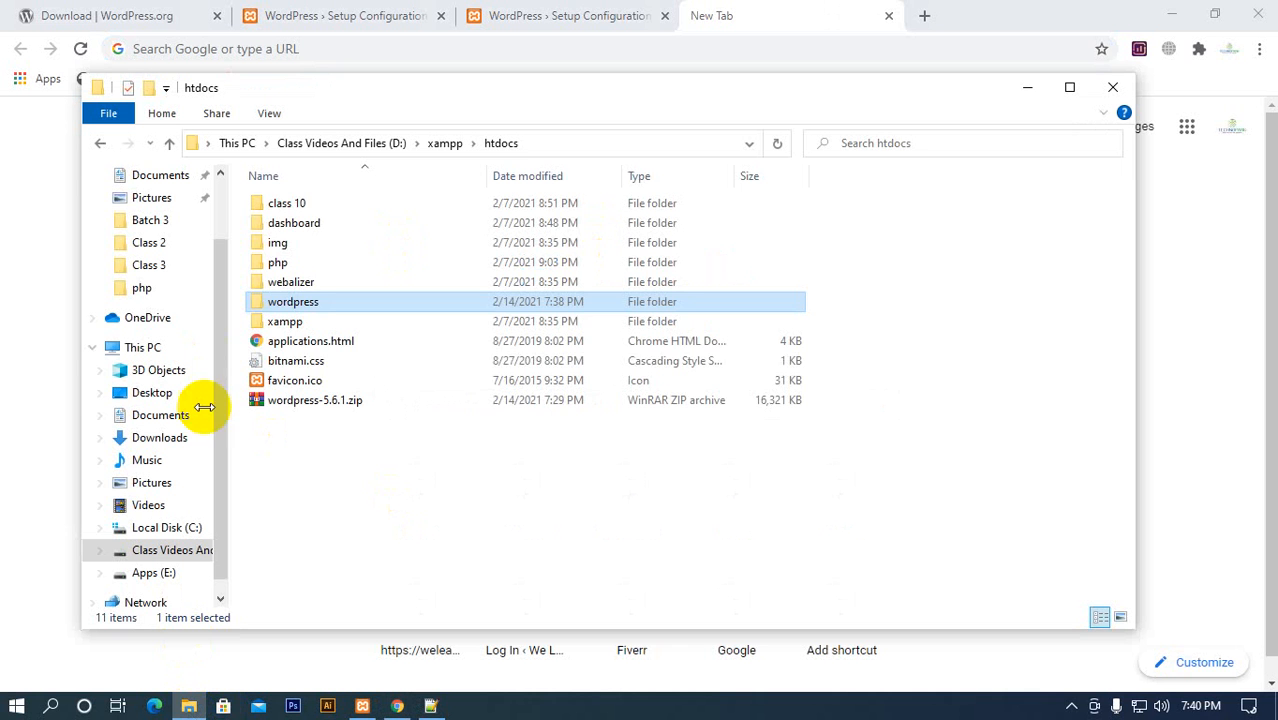
{"action": "double_click", "coordinate": [320, 297]}
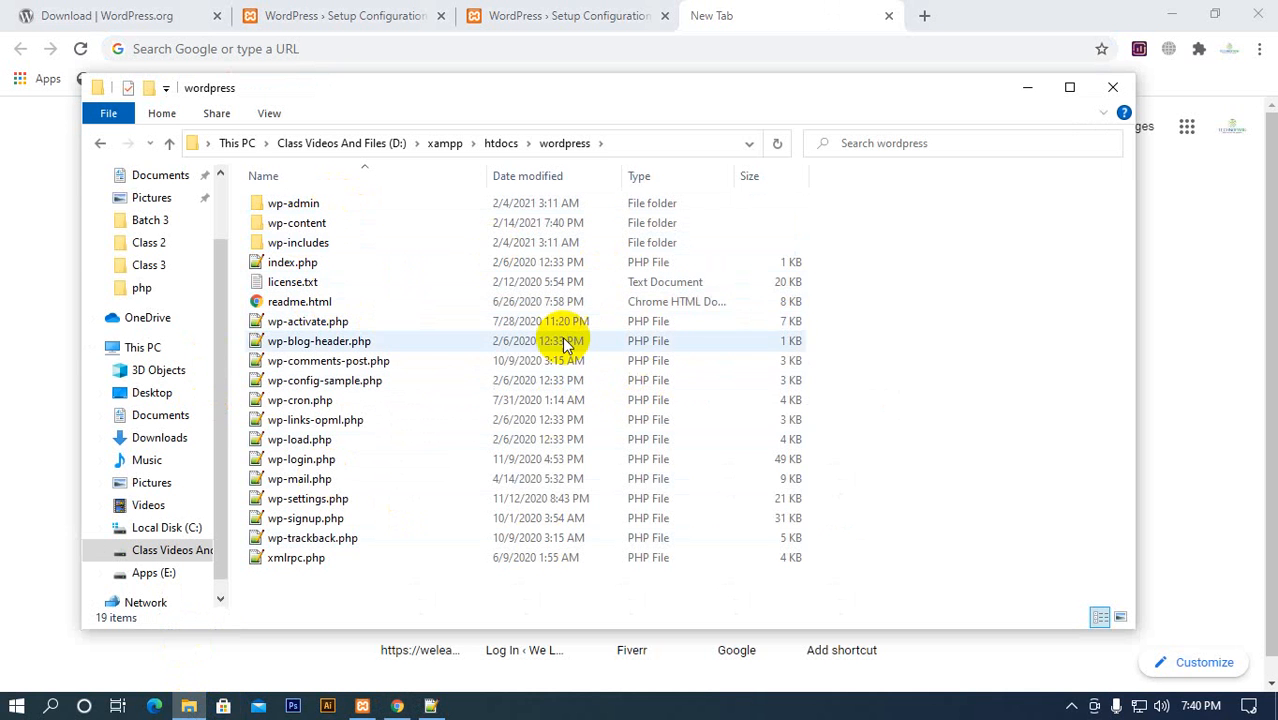
{"action": "left_click", "coordinate": [1030, 88]}
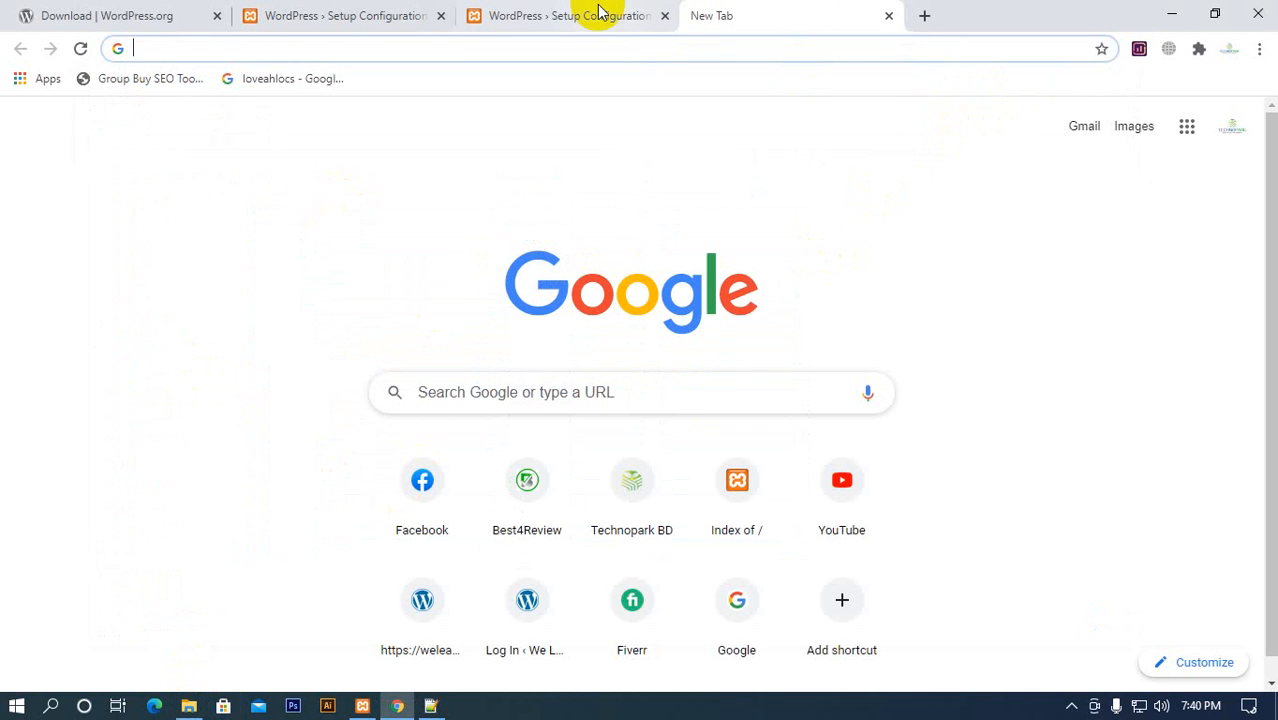
Return to the first WordPress setup tab and view the end of the language selection page
{"action": "left_click", "coordinate": [597, 20]}
{"action": "left_click", "coordinate": [386, 22]}
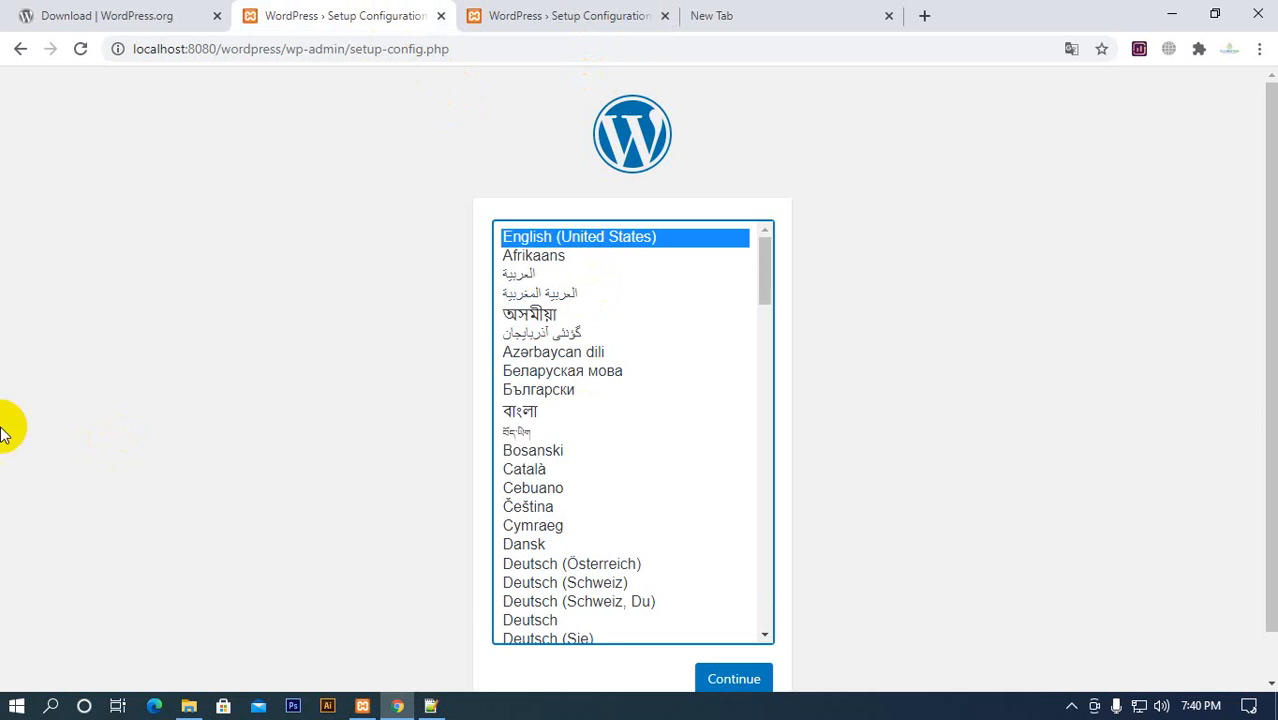
{"action": "scroll", "coordinate": [260, 427], "scroll_direction": "down", "scroll_amount": 1}
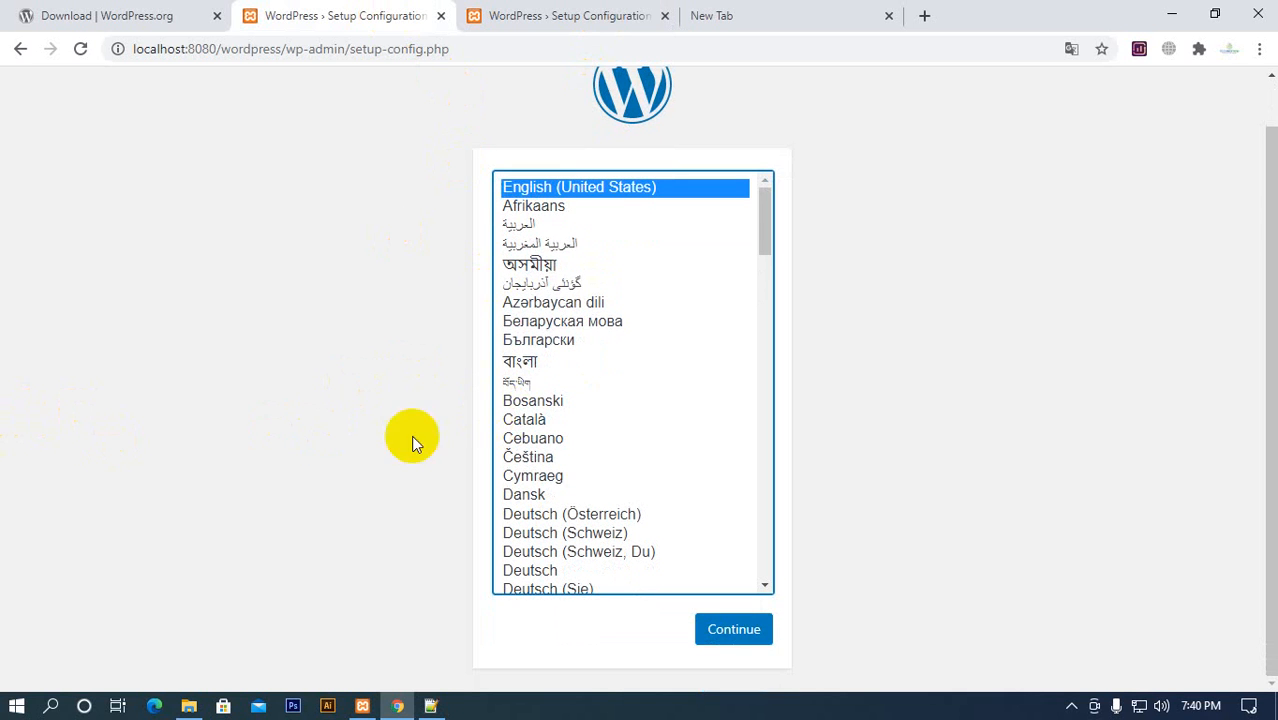
Switch to File Explorer and open wp-config-sample.php from htdocs\wordpress in Notepad++
{"action": "left_click", "coordinate": [432, 707]}
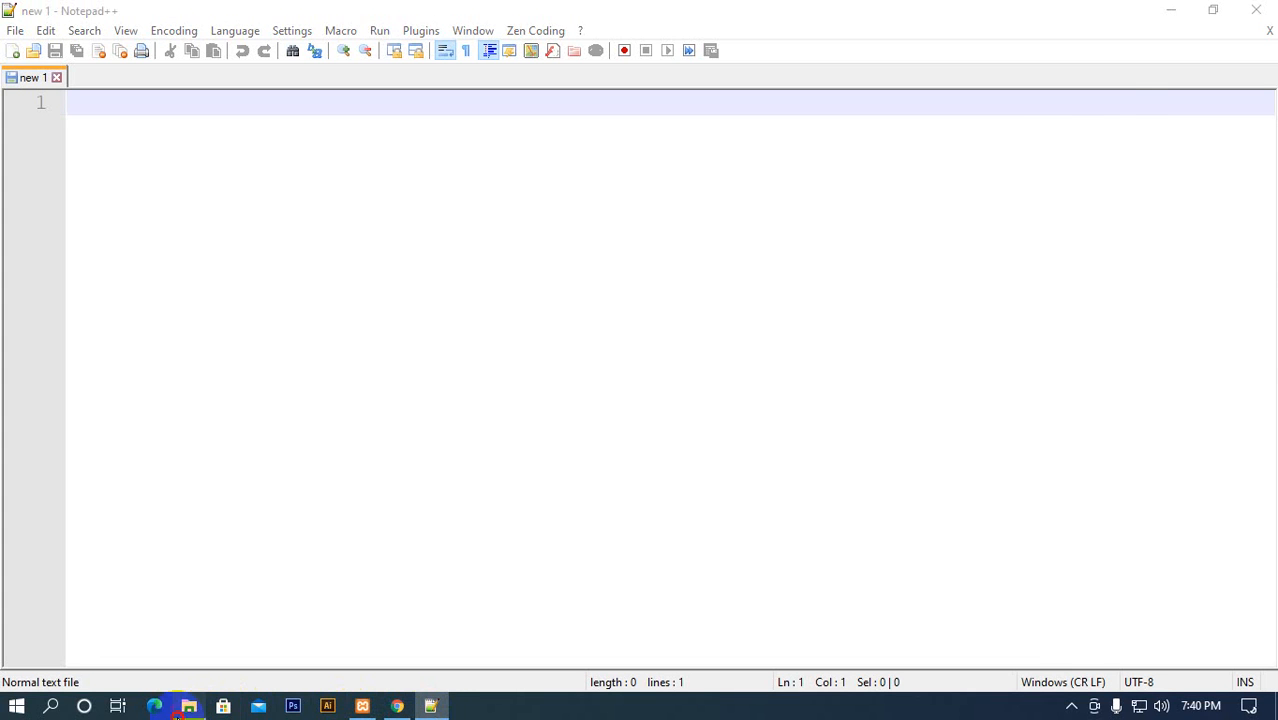
{"action": "left_click", "coordinate": [180, 708]}
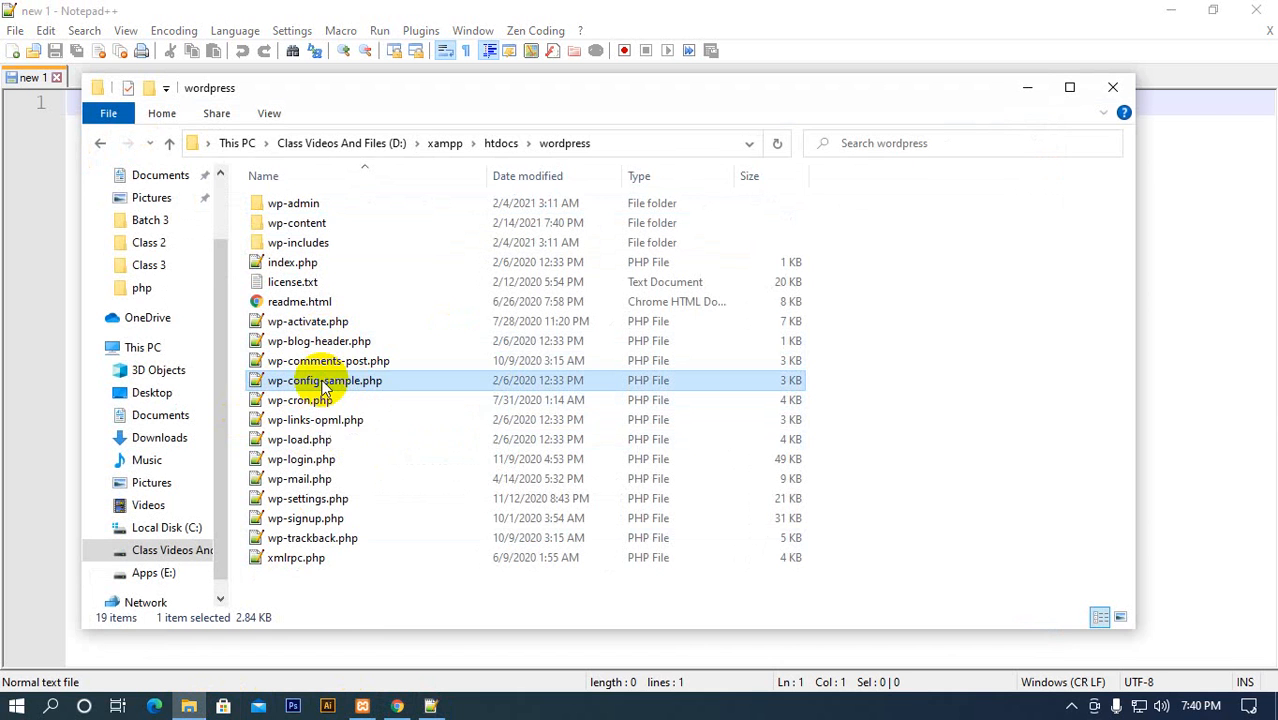
{"action": "right_click", "coordinate": [322, 386]}
{"action": "double_click", "coordinate": [289, 386]}
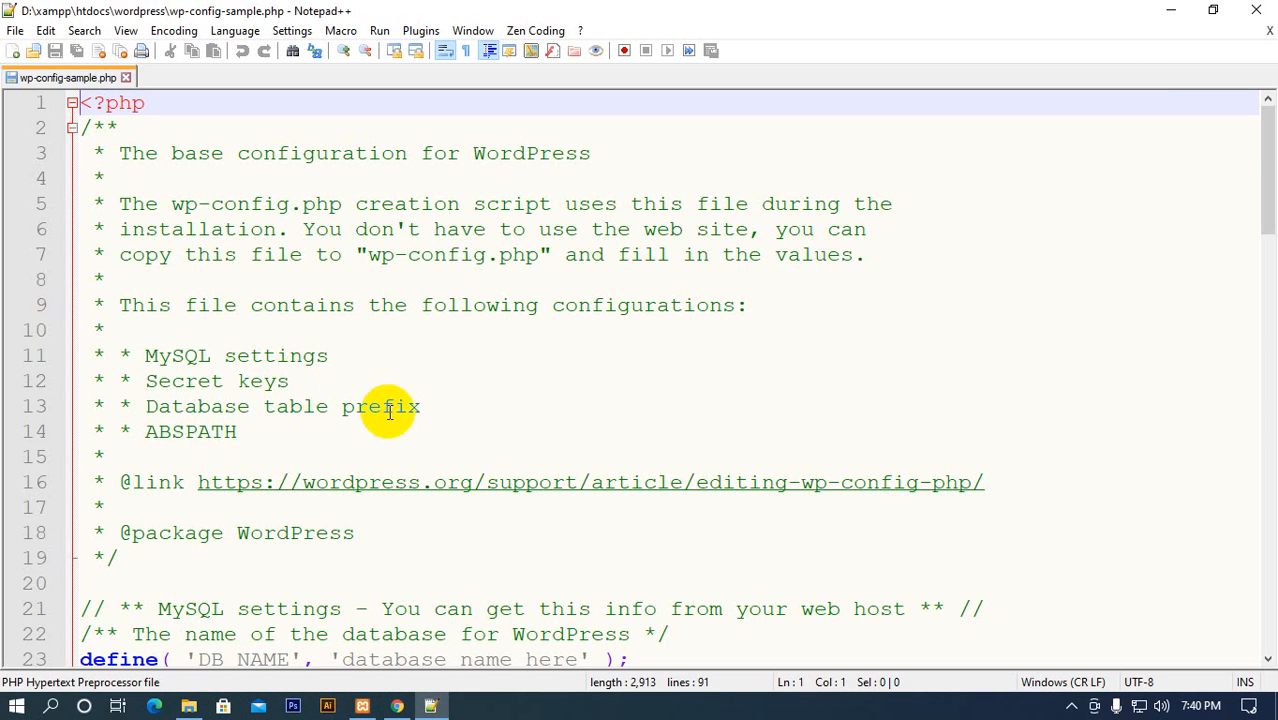
Review wp-config-sample.php and select the MySQL settings block from DB_NAME through DB_COLLATE with its comments
{"action": "scroll", "coordinate": [171, 251], "scroll_direction": "down", "scroll_amount": 9}
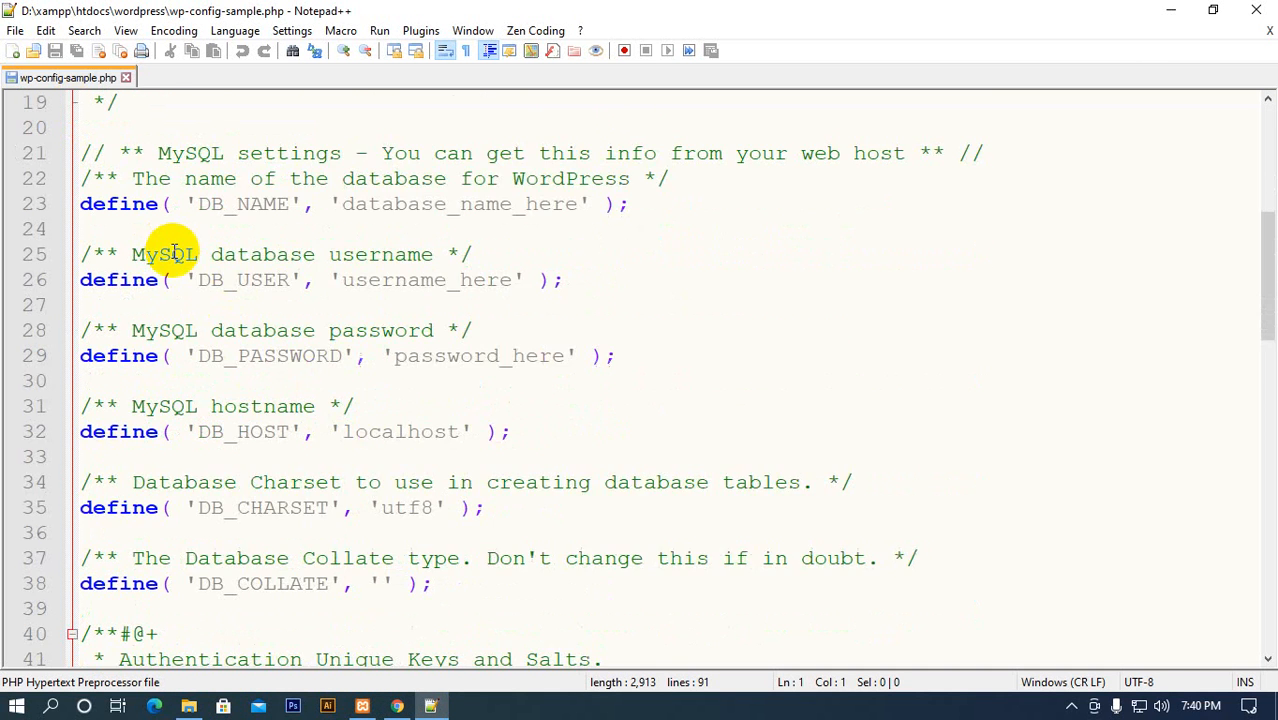
{"action": "scroll", "coordinate": [422, 525], "scroll_direction": "up", "scroll_amount": 3}
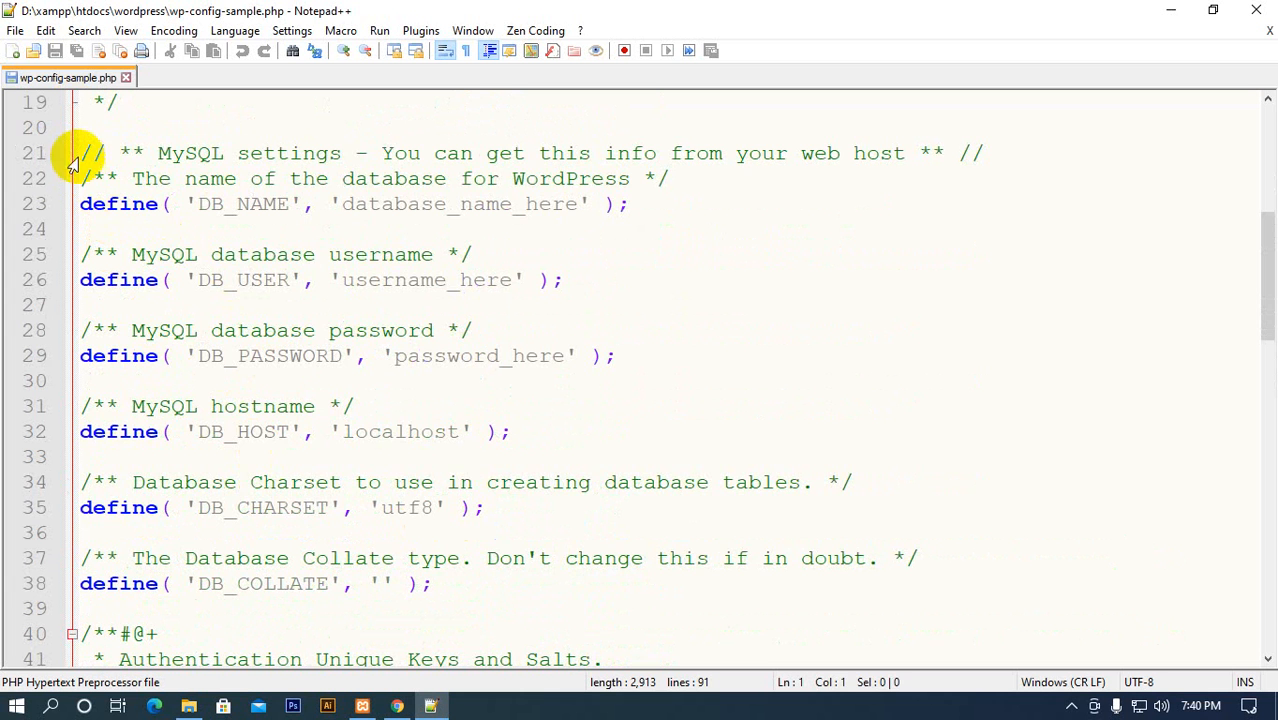
{"action": "left_click_drag", "start_coordinate": [82, 152], "coordinate": [608, 588]}
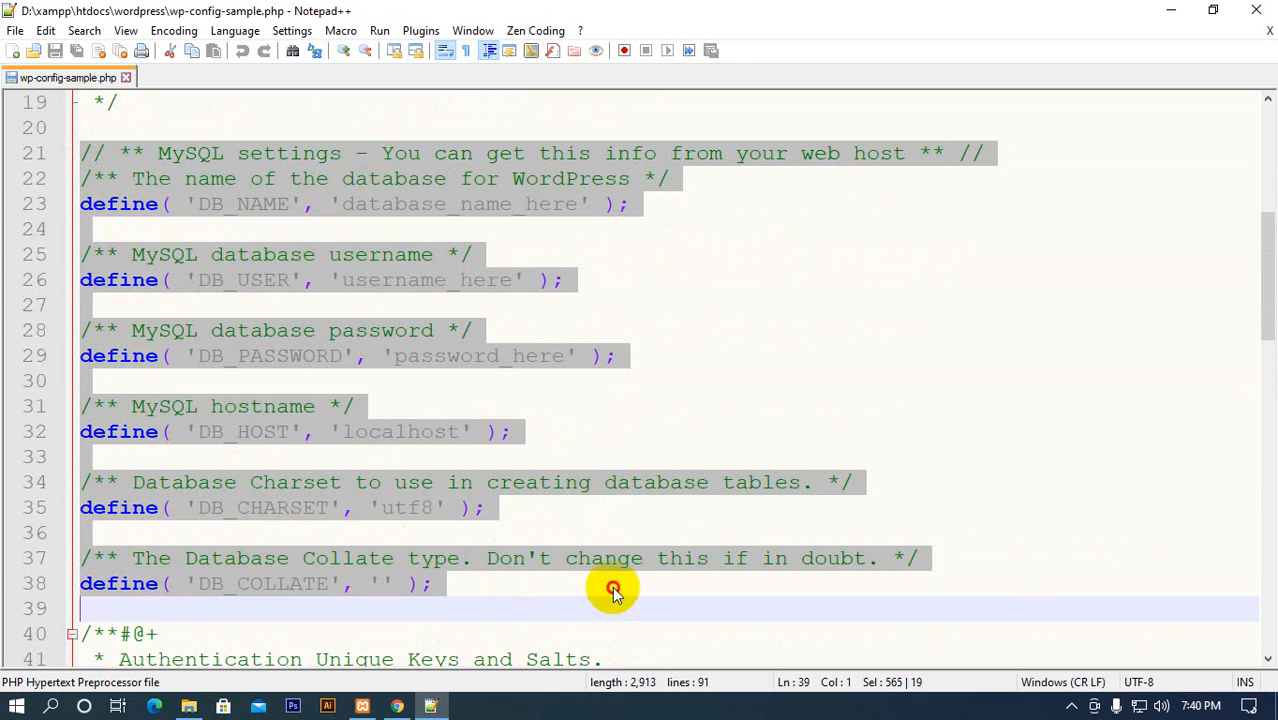
Examine the MySQL settings in wp-config-sample.php, highlighting the lines up to DB_HOST and the whole block through DB_COLLATE
{"action": "left_click", "coordinate": [608, 588]}
{"action": "double_click", "coordinate": [82, 203]}
{"action": "left_click_drag", "start_coordinate": [640, 204], "coordinate": [175, 203]}
{"action": "left_click_drag", "start_coordinate": [512, 432], "coordinate": [108, 129]}
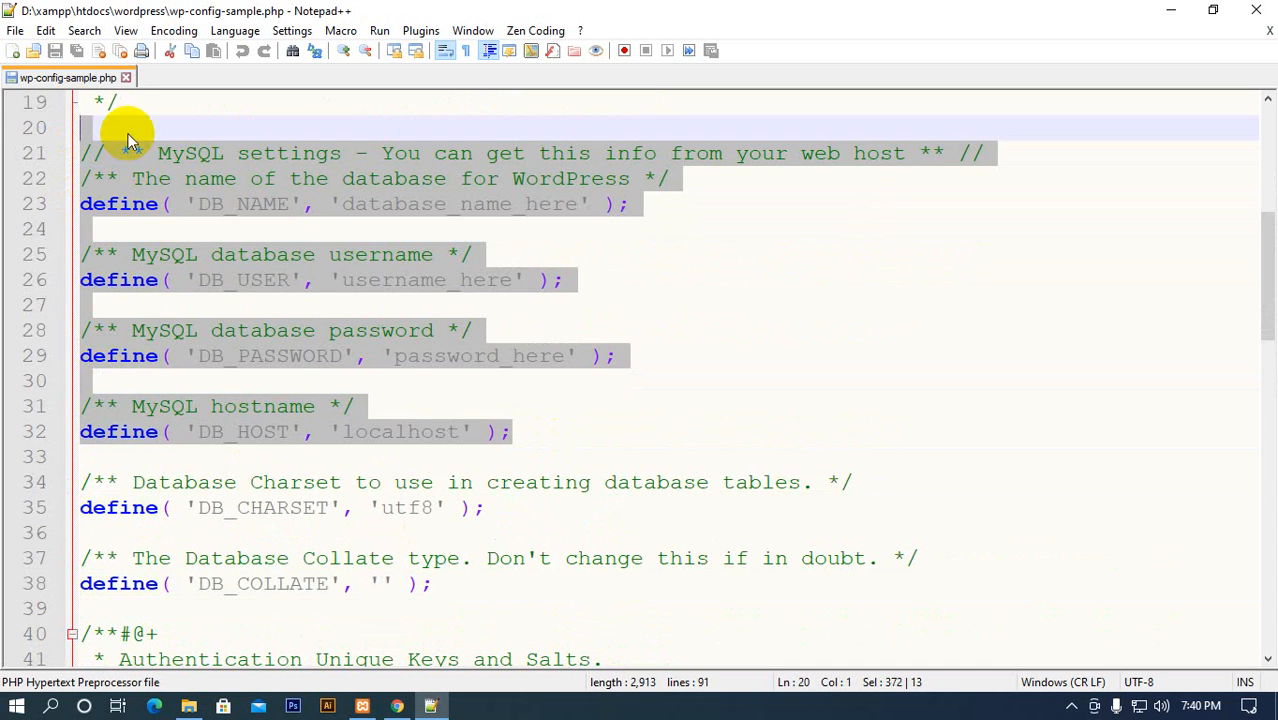
{"action": "left_click", "coordinate": [268, 482]}
{"action": "left_click_drag", "start_coordinate": [465, 582], "coordinate": [176, 116]}
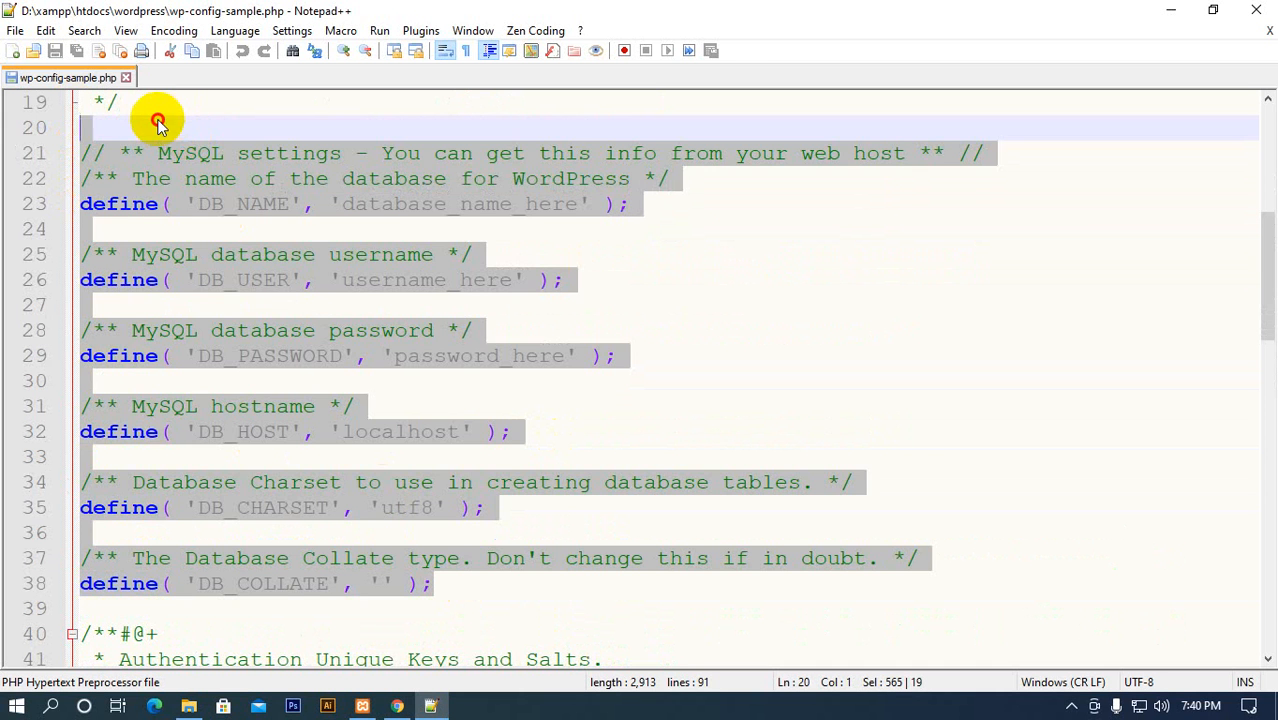
{"action": "left_click", "coordinate": [157, 122]}
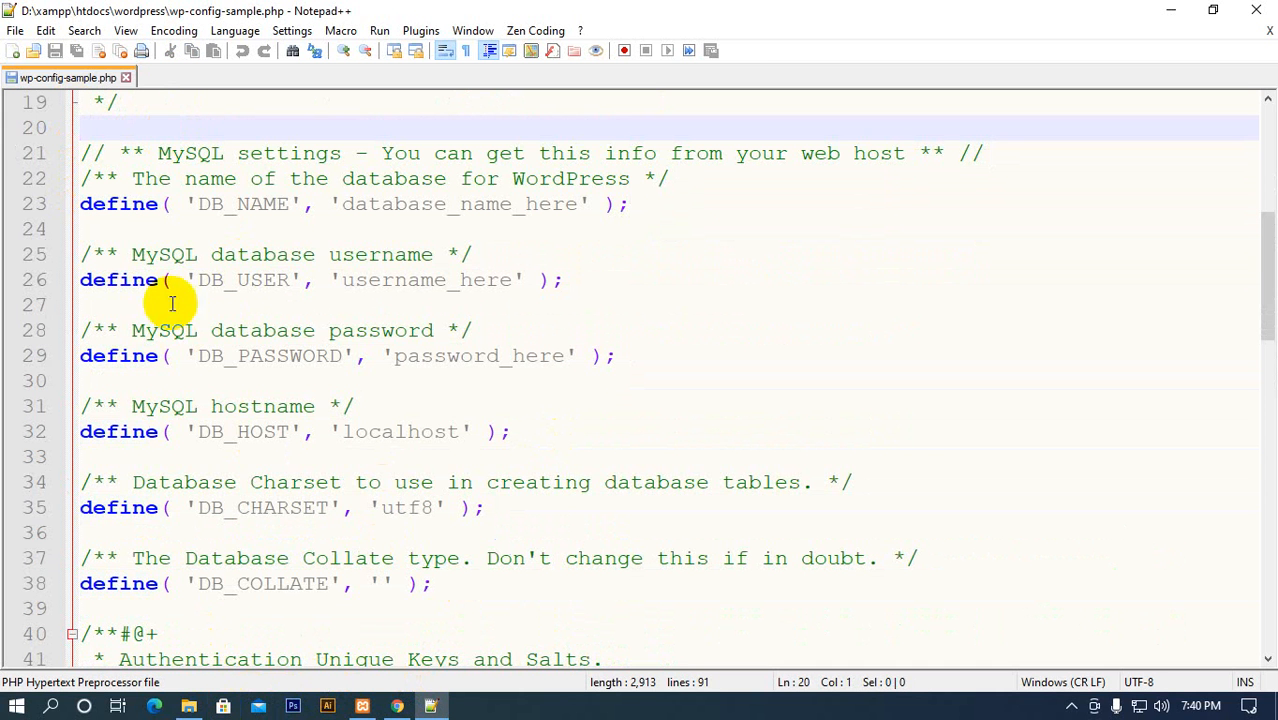
View the htdocs\wordpress folder and the browser's setup page, and highlight the definitions from DB_NAME onwards in wp-config-sample.php
{"action": "left_click", "coordinate": [189, 707]}
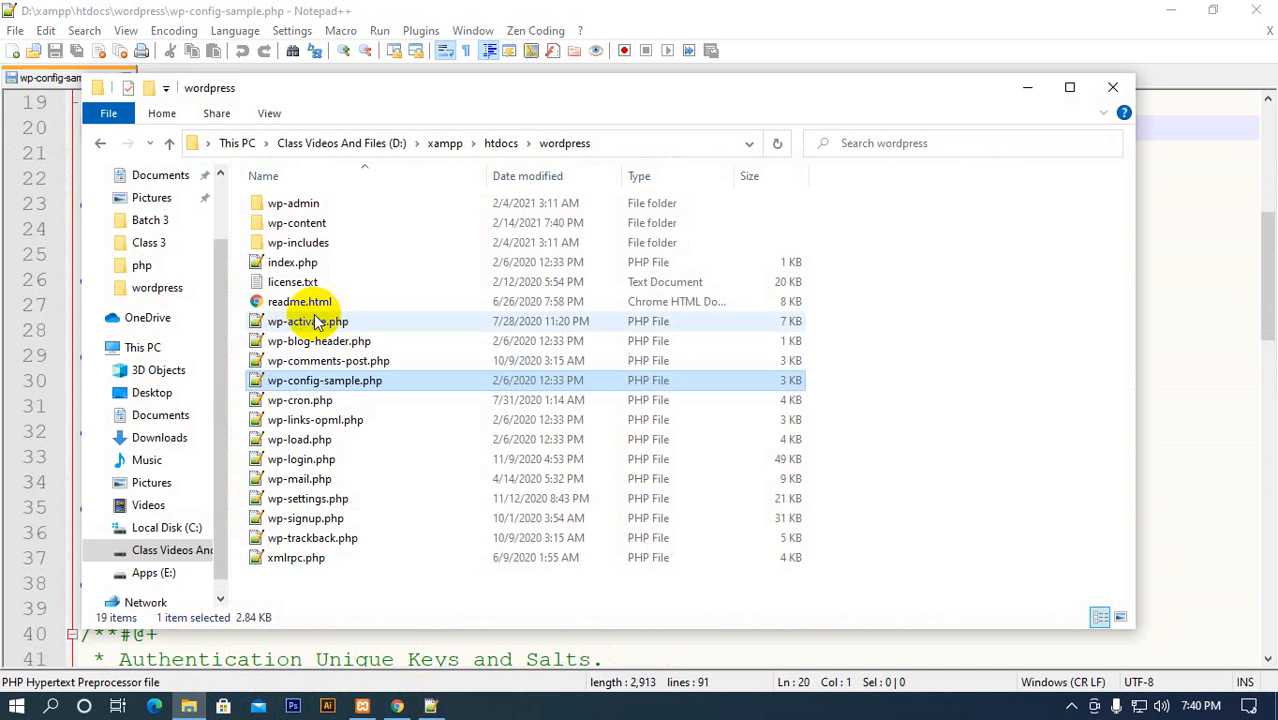
{"action": "left_click", "coordinate": [397, 706]}
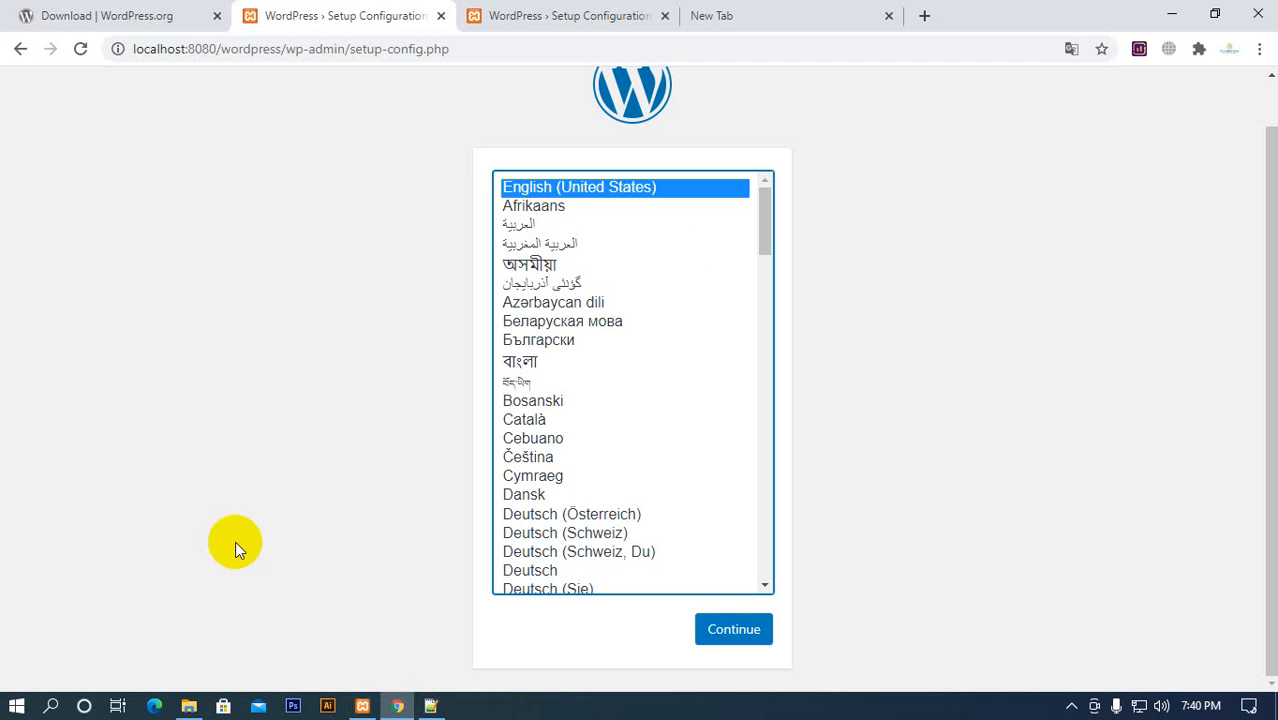
{"action": "left_click", "coordinate": [432, 708]}
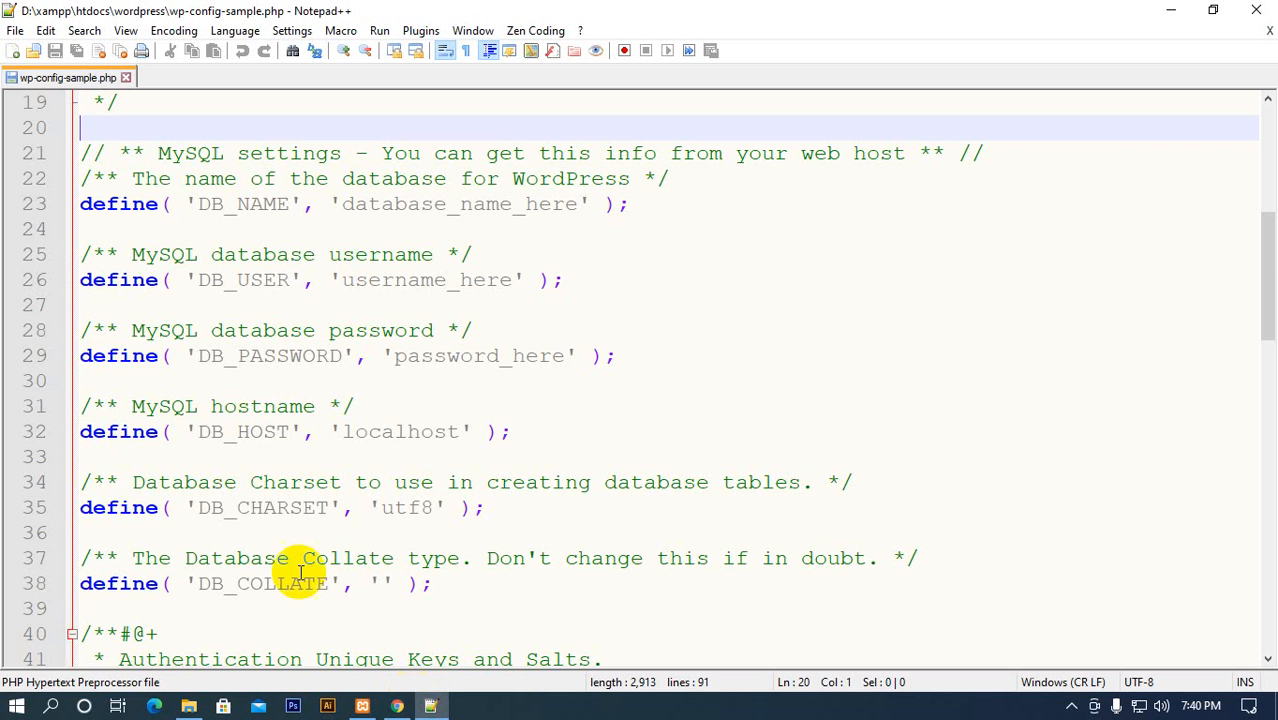
{"action": "left_click", "coordinate": [84, 204]}
{"action": "left_click_drag", "start_coordinate": [84, 204], "coordinate": [748, 560]}
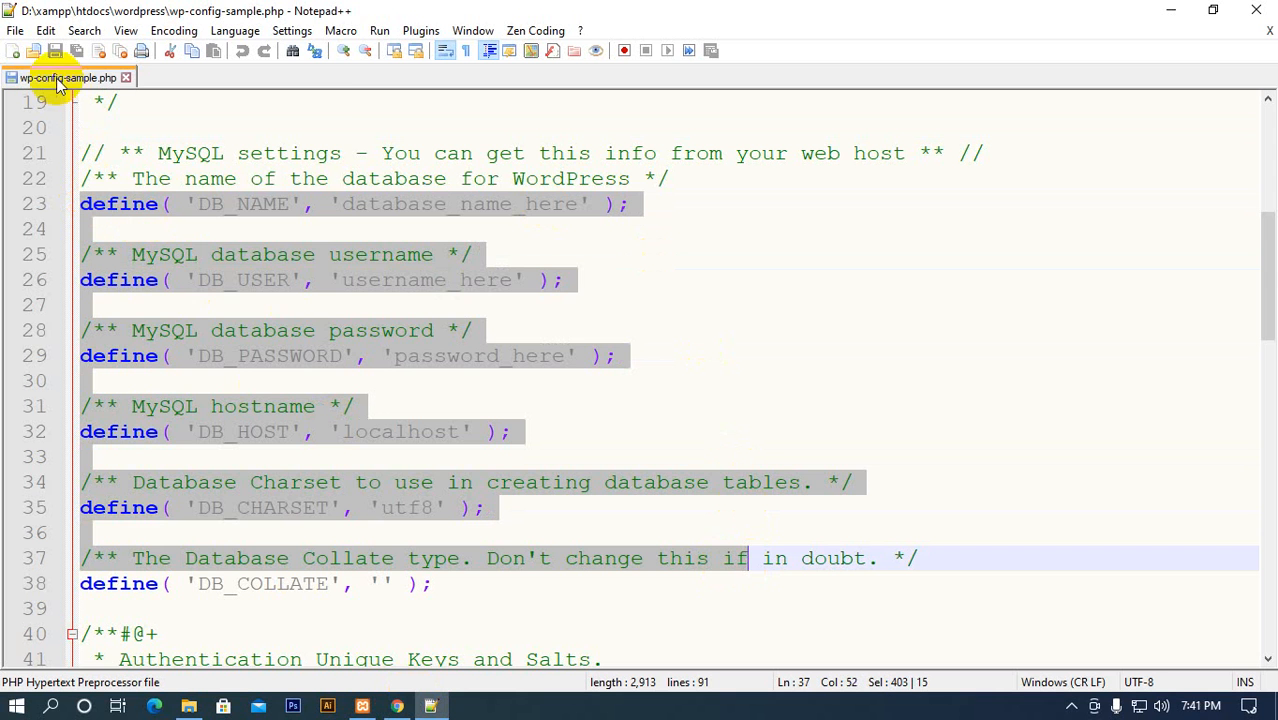
{"action": "left_click", "coordinate": [379, 380]}
Switch to File Explorer, view the file actions available for wp-config-sample.php, and dismiss them
{"action": "left_click", "coordinate": [220, 707]}
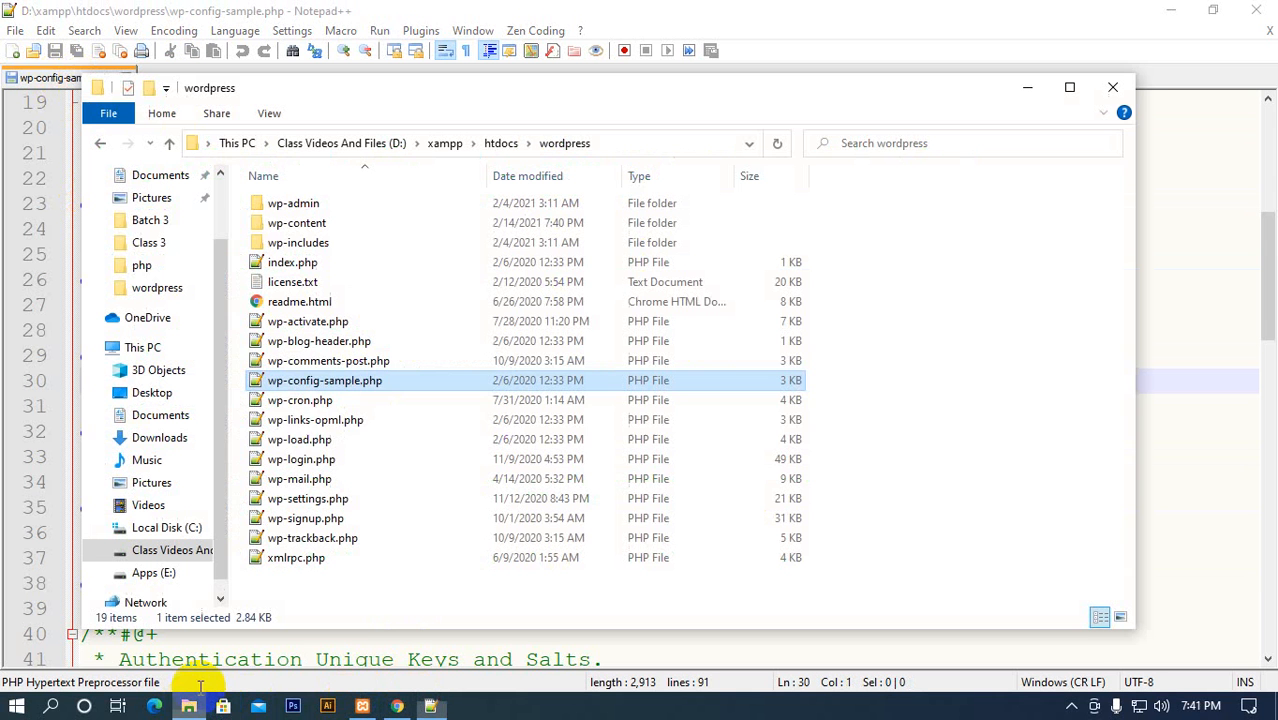
{"action": "right_click", "coordinate": [311, 388]}
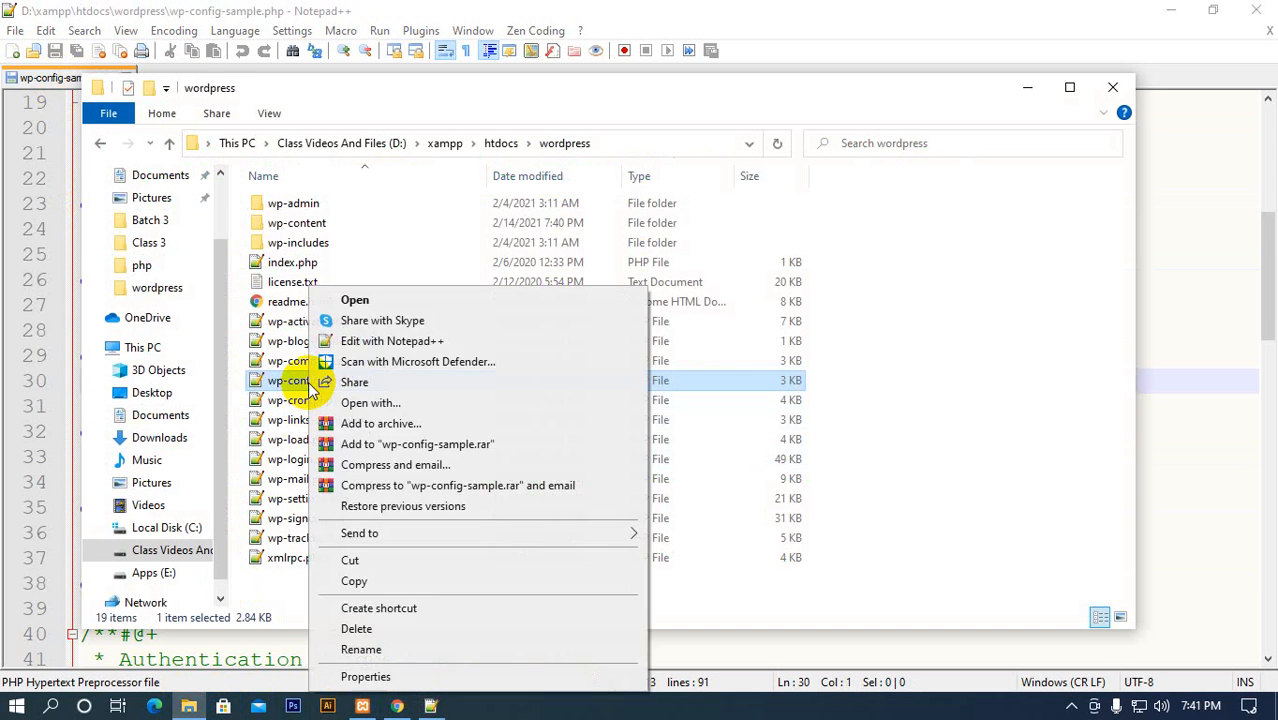
{"action": "left_click", "coordinate": [277, 588]}
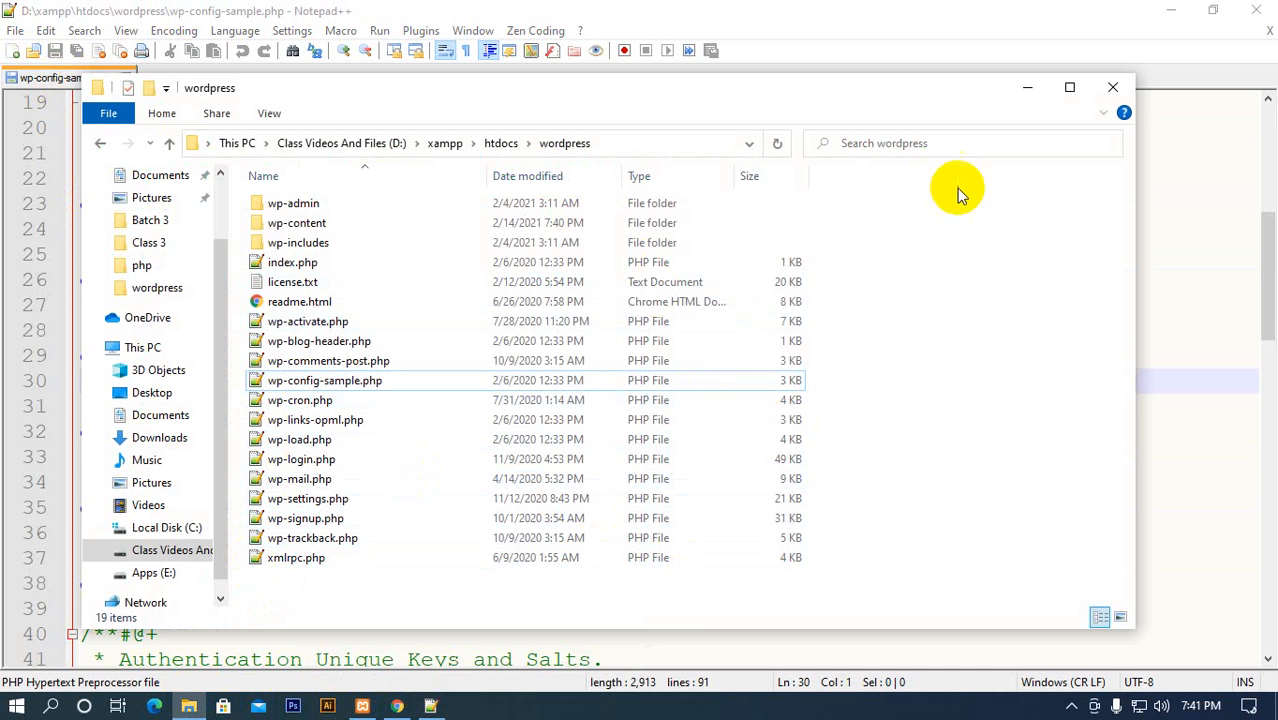
Minimise File Explorer, switch to Chrome and continue the WordPress setup with English (United States) as the language
{"action": "left_click", "coordinate": [1025, 90]}
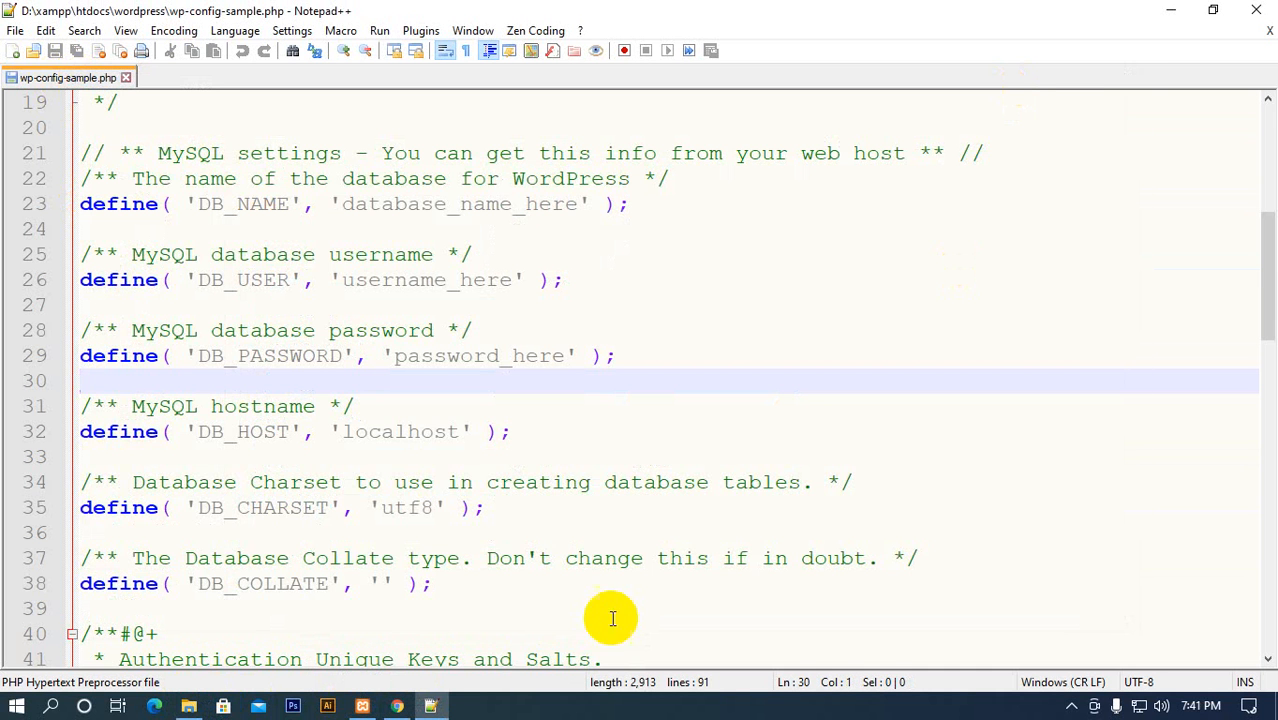
{"action": "left_click", "coordinate": [397, 706]}
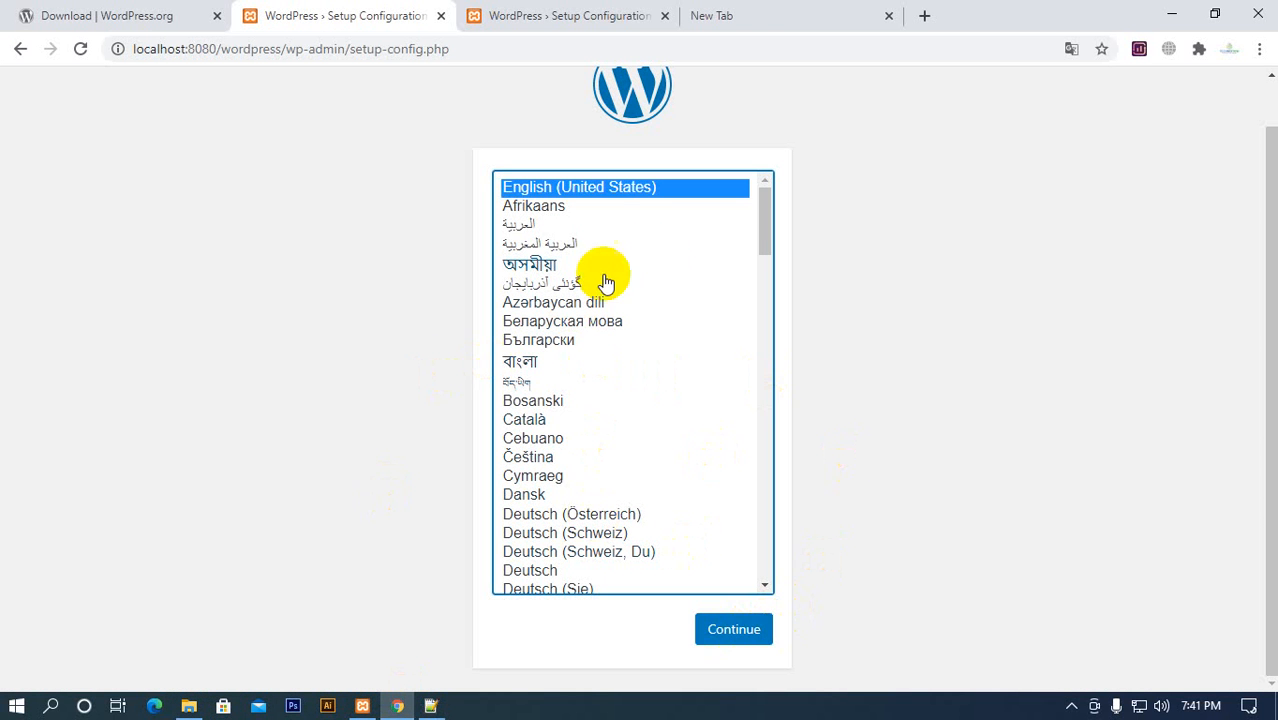
{"action": "left_click", "coordinate": [728, 635]}
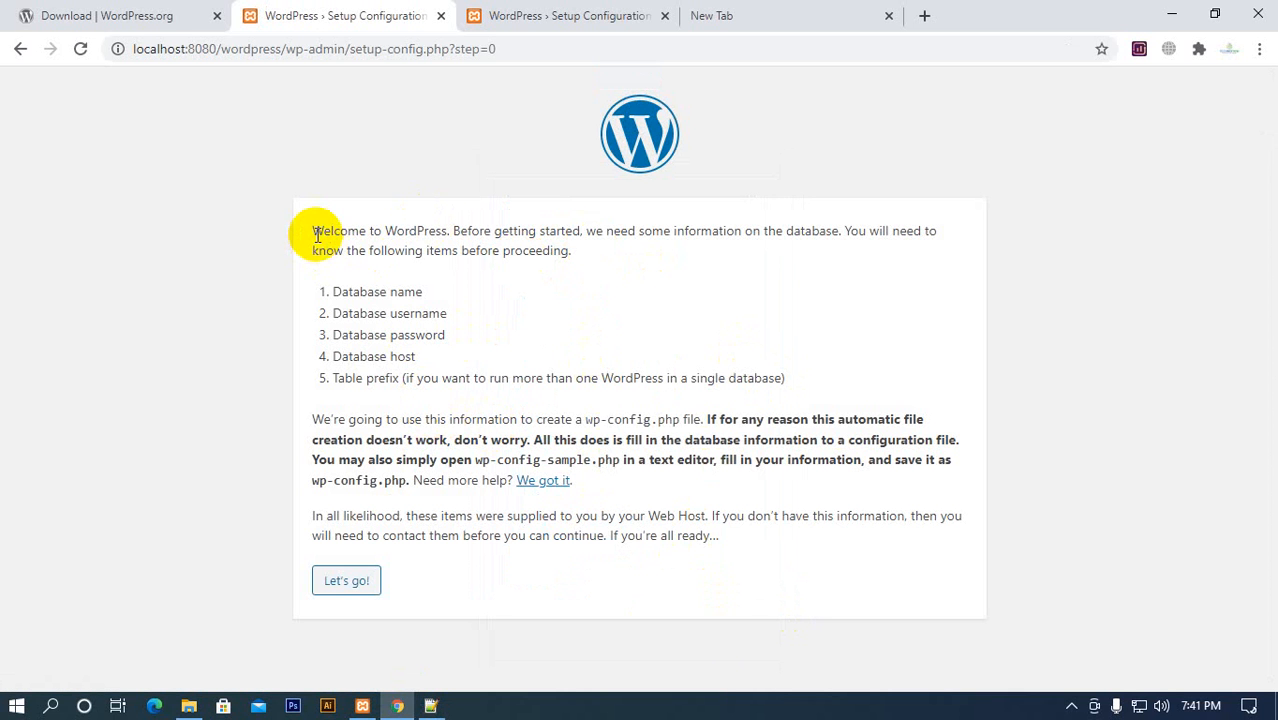
Read the WordPress setup's welcome paragraph, highlighting the sentences about the database information needed before proceeding
{"action": "left_click_drag", "start_coordinate": [313, 232], "coordinate": [873, 586]}
{"action": "left_click", "coordinate": [858, 572]}
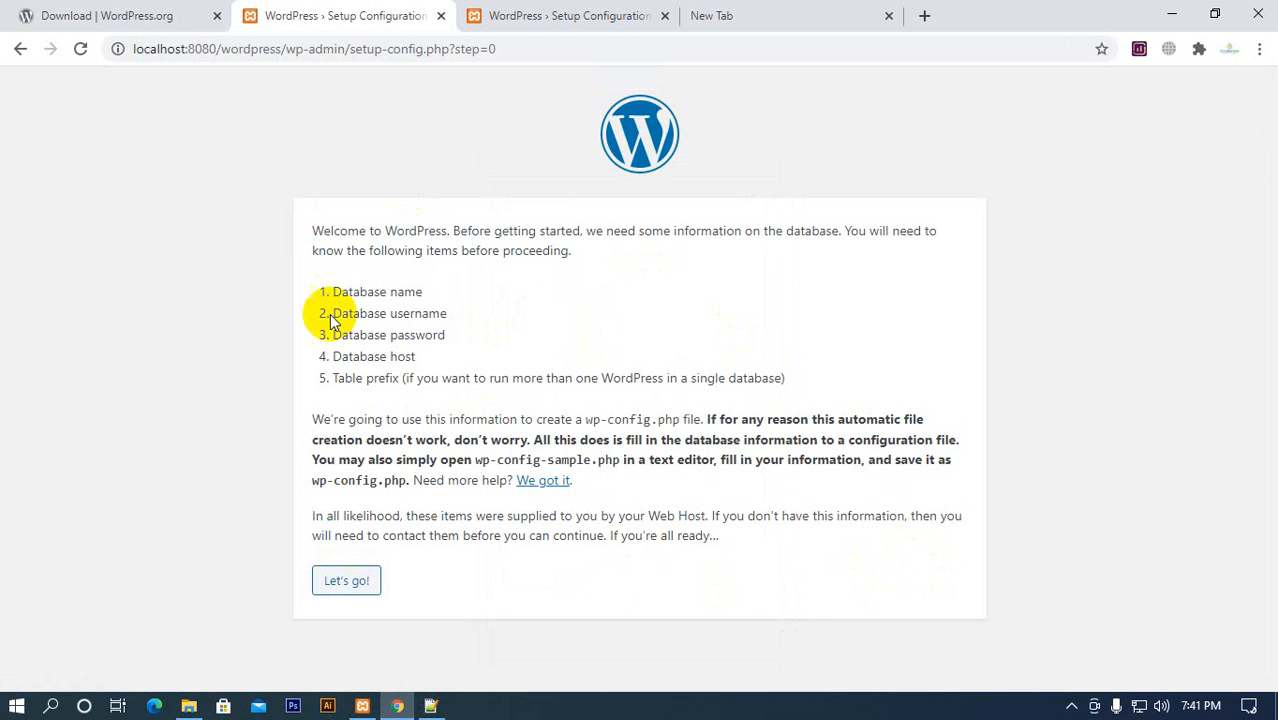
{"action": "left_click_drag", "start_coordinate": [313, 232], "coordinate": [818, 237]}
{"action": "left_click", "coordinate": [534, 236]}
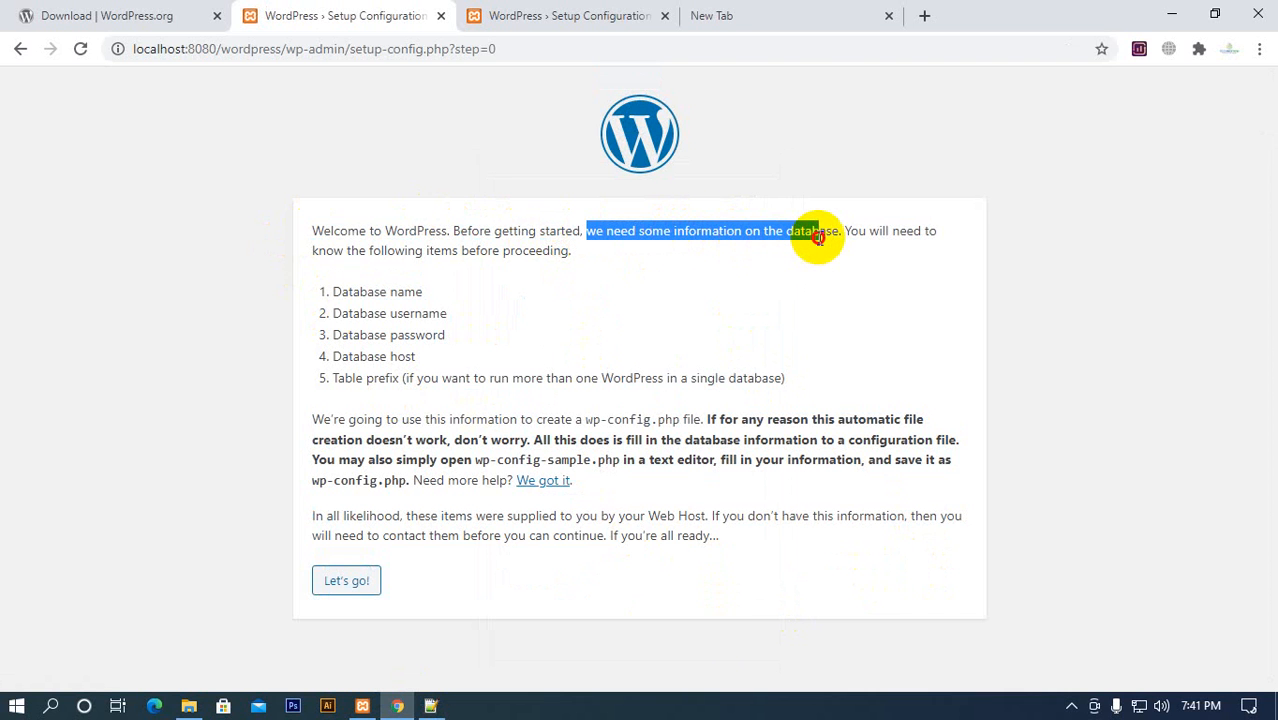
{"action": "left_click", "coordinate": [770, 251]}
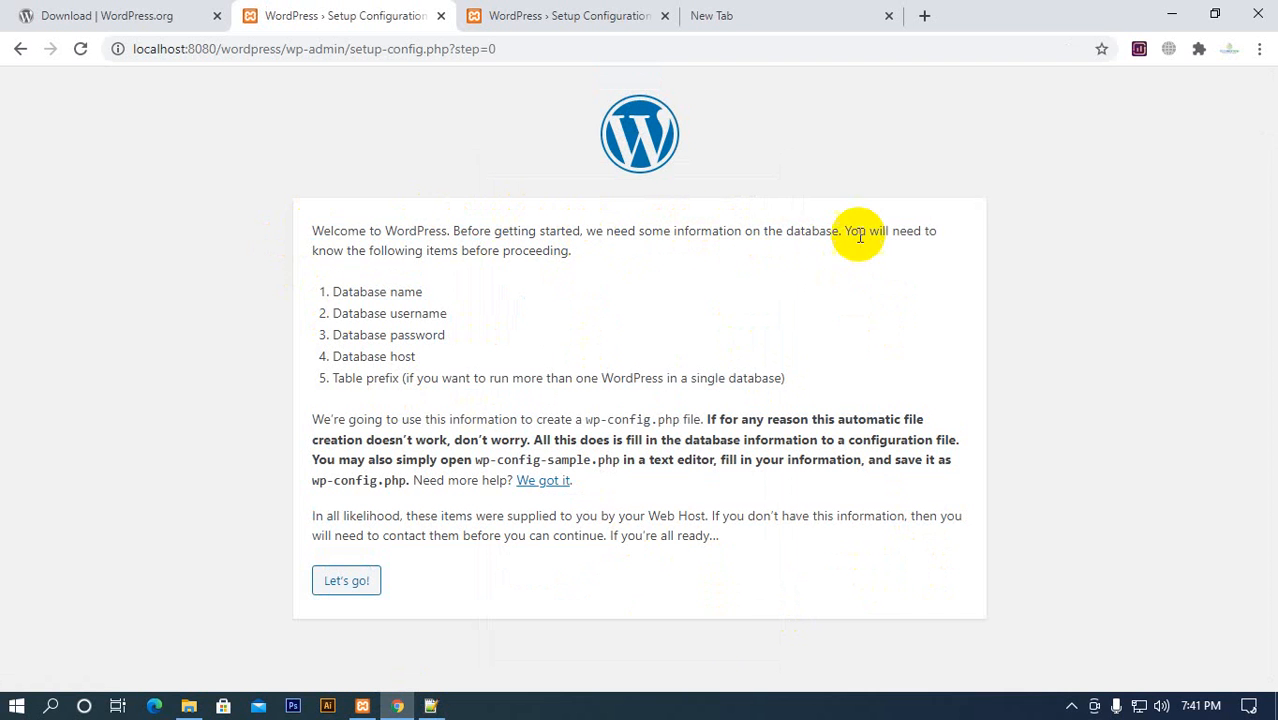
{"action": "left_click_drag", "start_coordinate": [313, 253], "coordinate": [330, 206]}
{"action": "left_click", "coordinate": [583, 252]}
{"action": "left_click", "coordinate": [427, 239]}
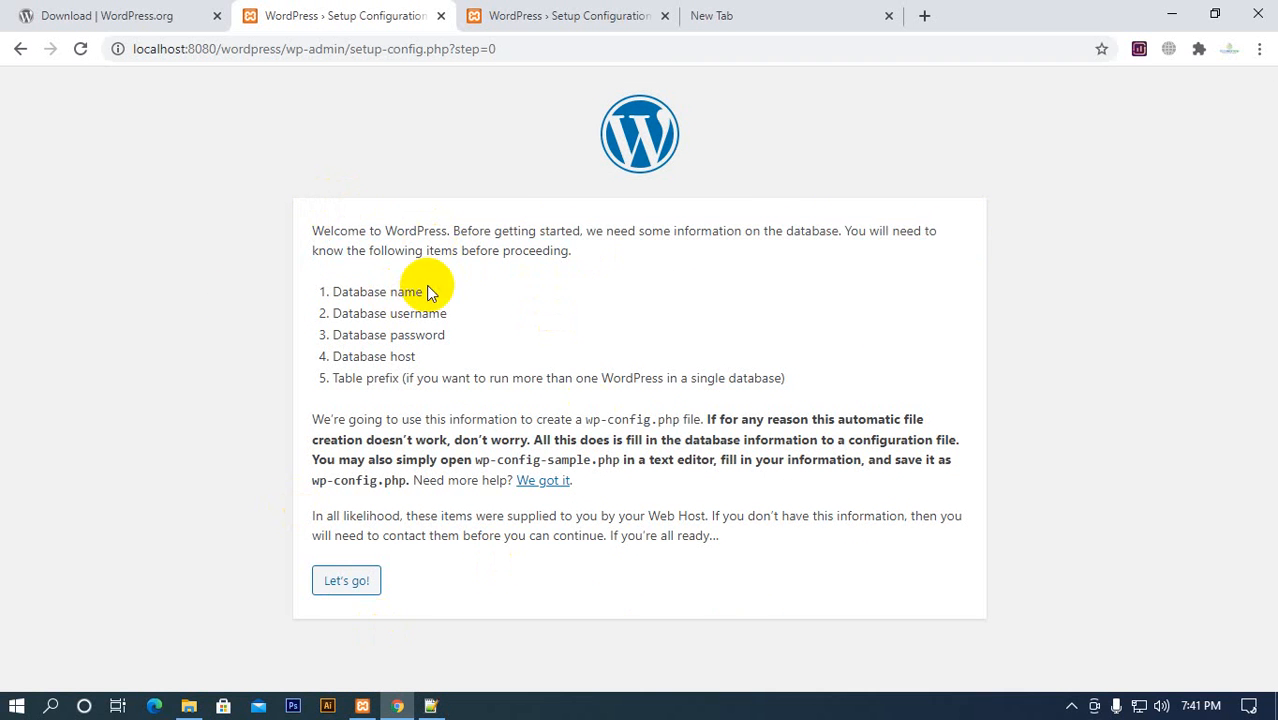
Review the list of required items on the setup page, highlighting the entries from database name to table prefix
{"action": "left_click_drag", "start_coordinate": [335, 289], "coordinate": [505, 378]}
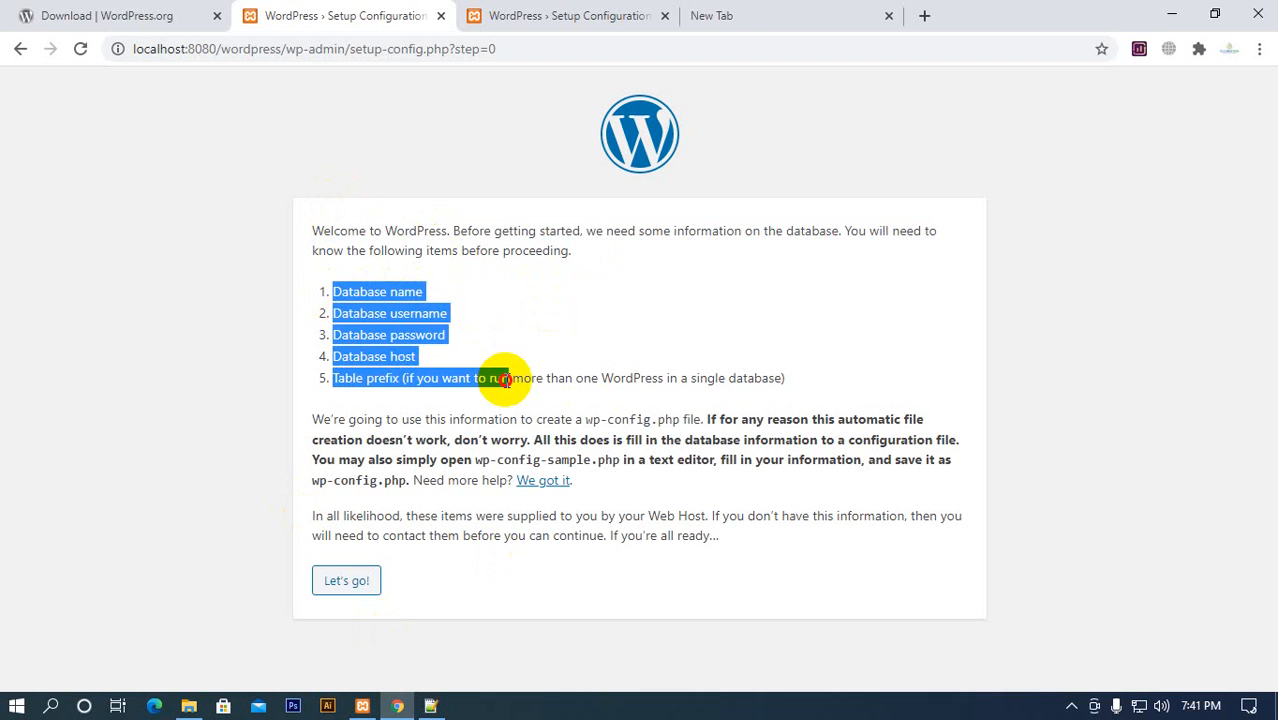
{"action": "left_click", "coordinate": [508, 380]}
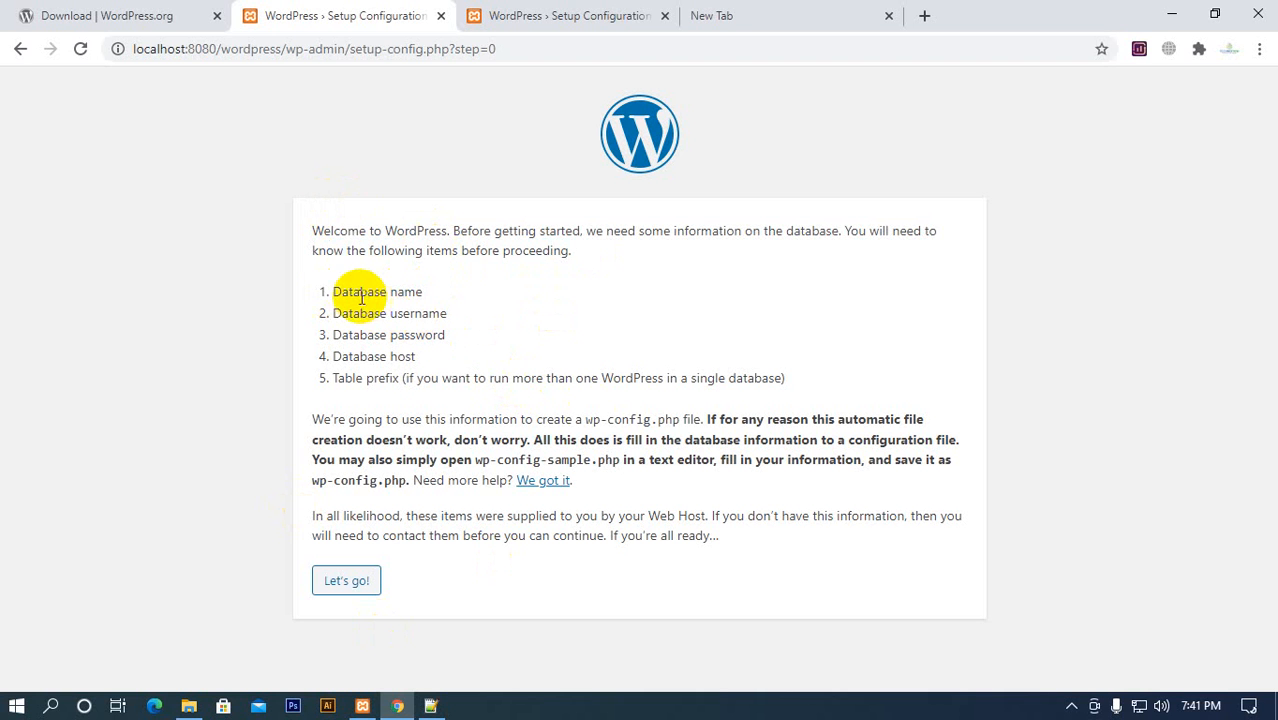
{"action": "left_click_drag", "start_coordinate": [334, 291], "coordinate": [320, 314]}
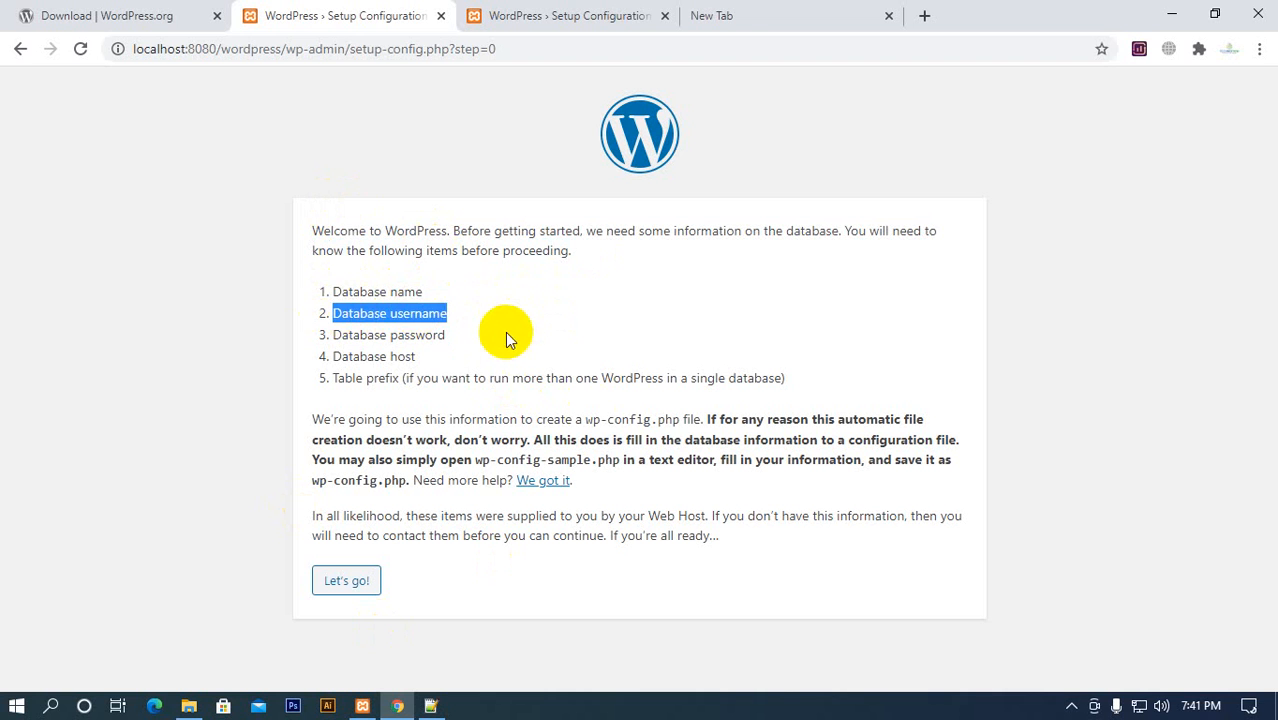
{"action": "left_click_drag", "start_coordinate": [506, 334], "coordinate": [334, 320]}
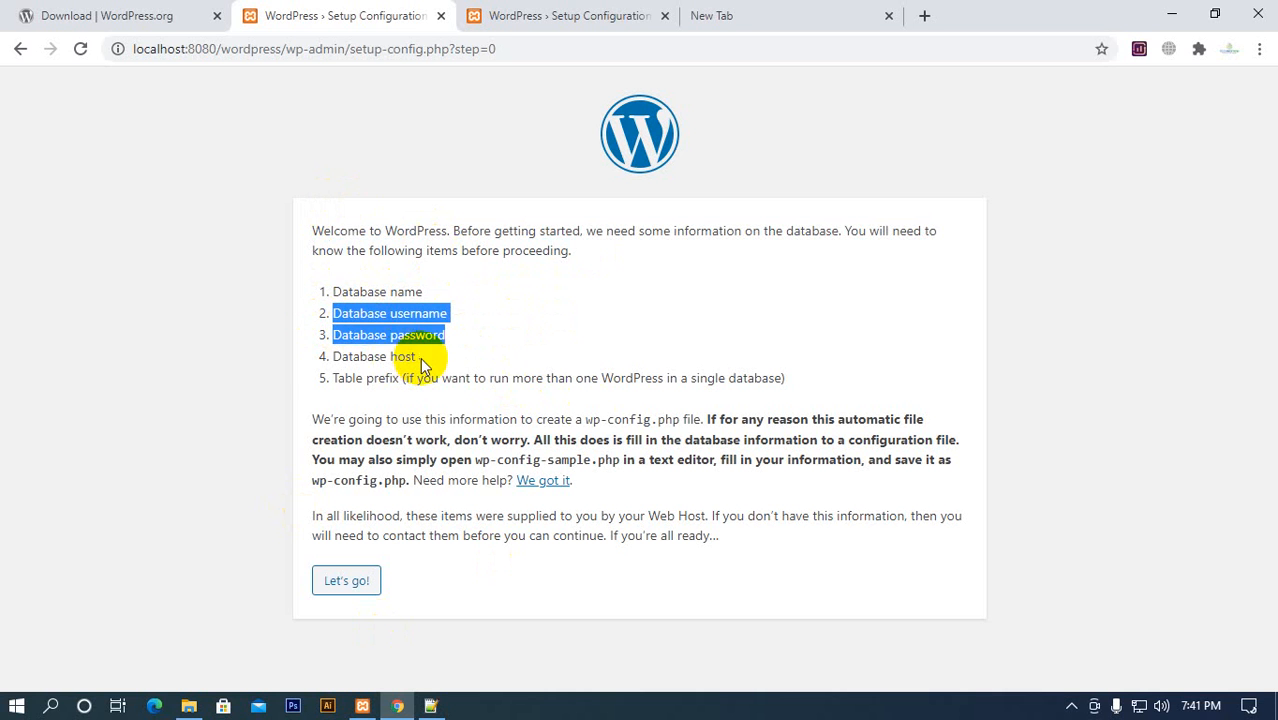
{"action": "left_click_drag", "start_coordinate": [420, 362], "coordinate": [612, 380]}
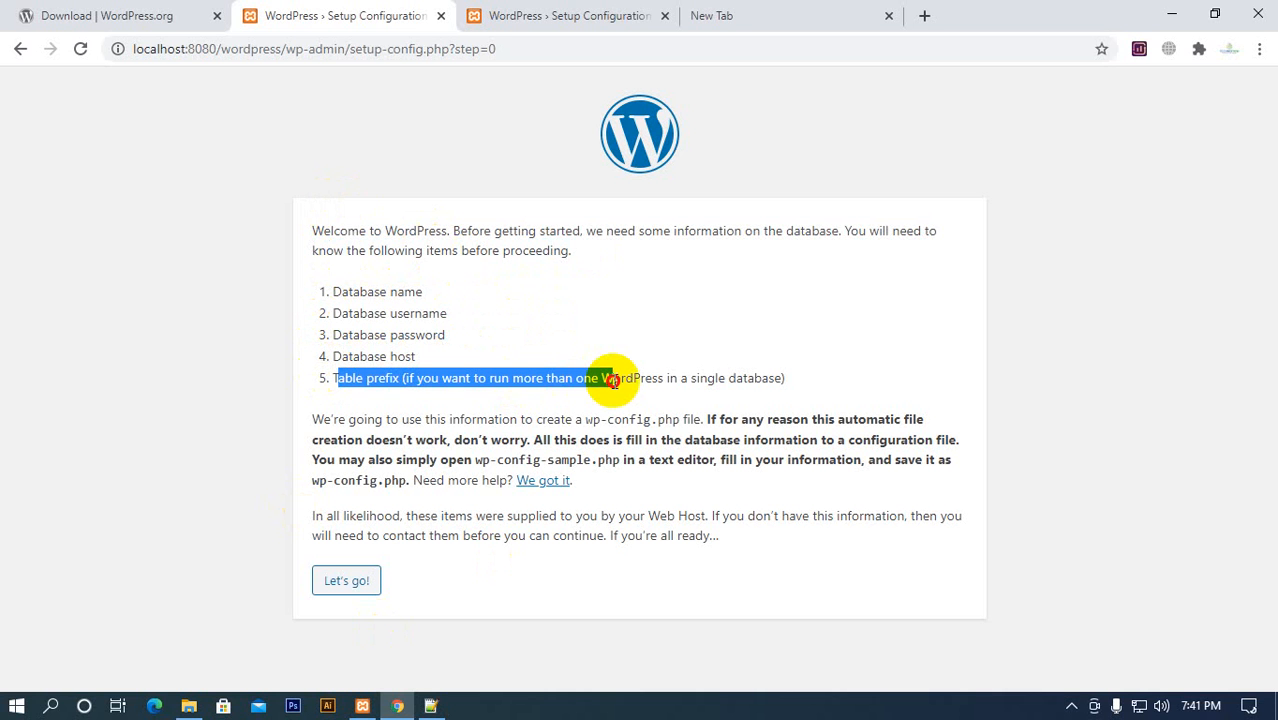
Examine the table prefix item and its note about running more than one WordPress in a single database
{"action": "left_click", "coordinate": [447, 397]}
{"action": "left_click_drag", "start_coordinate": [403, 378], "coordinate": [760, 377]}
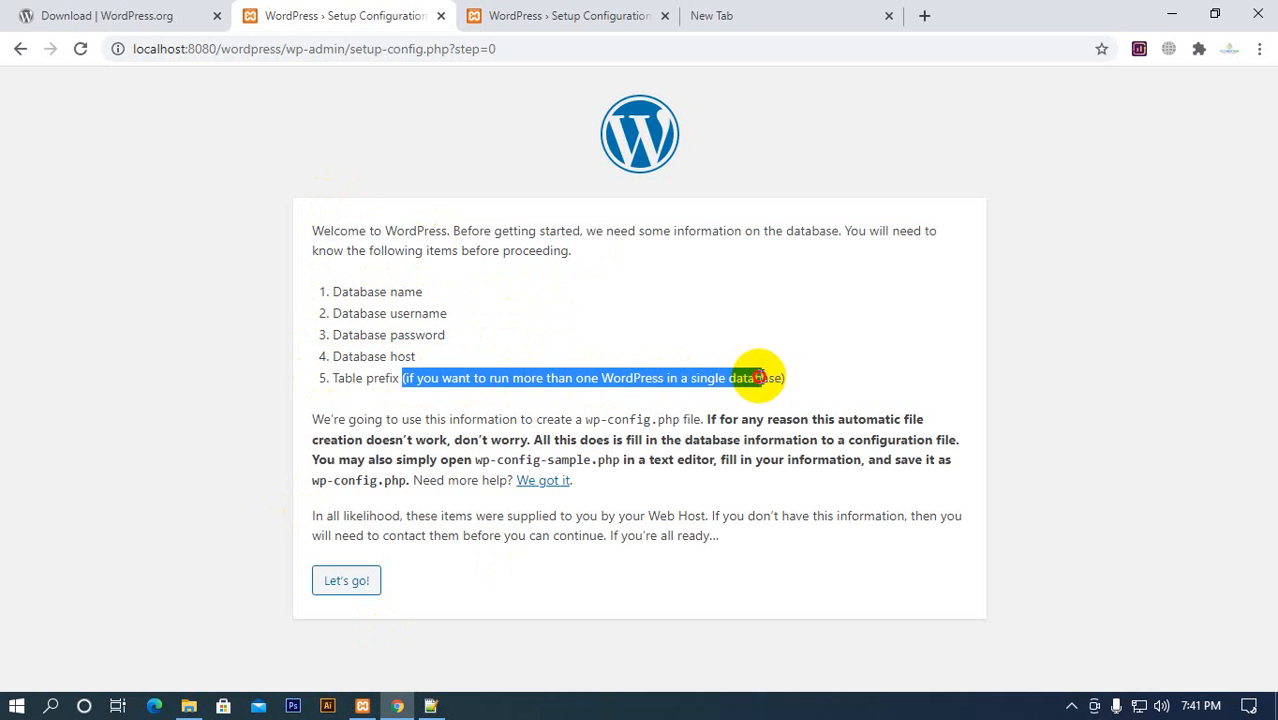
{"action": "left_click", "coordinate": [456, 378]}
{"action": "double_click", "coordinate": [498, 378]}
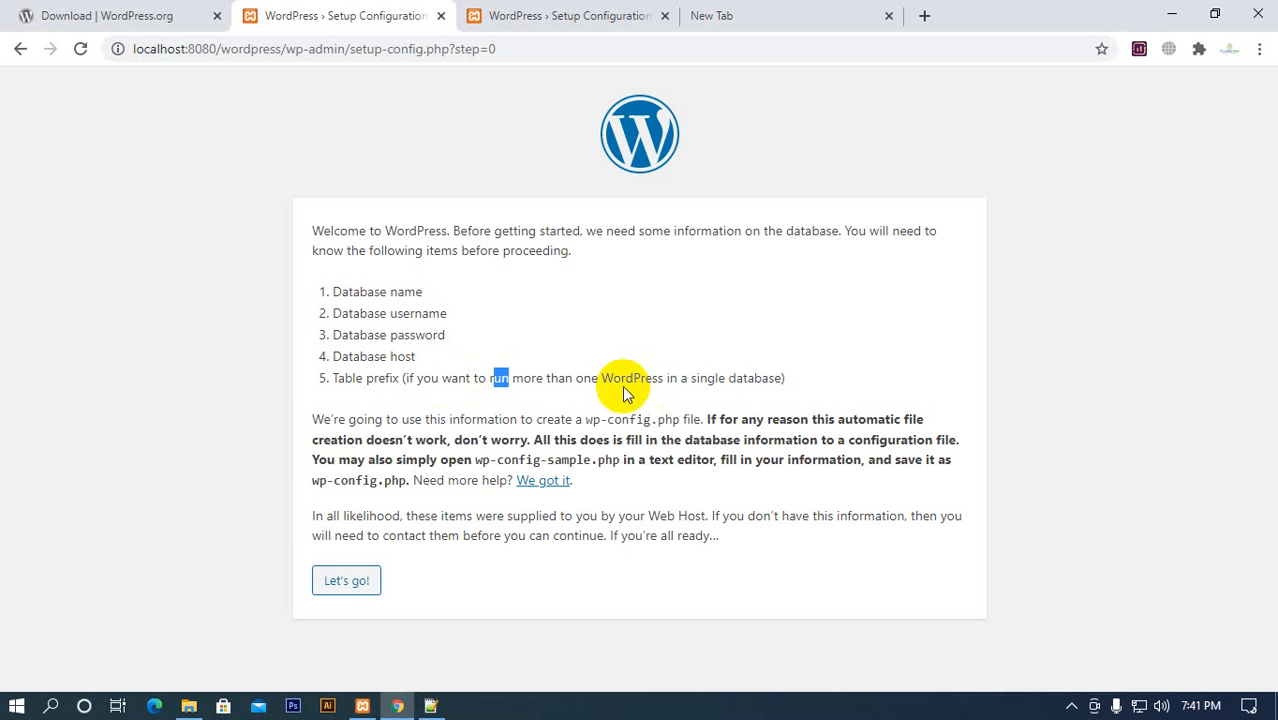
{"action": "left_click_drag", "start_coordinate": [600, 378], "coordinate": [408, 380]}
{"action": "left_click", "coordinate": [428, 375]}
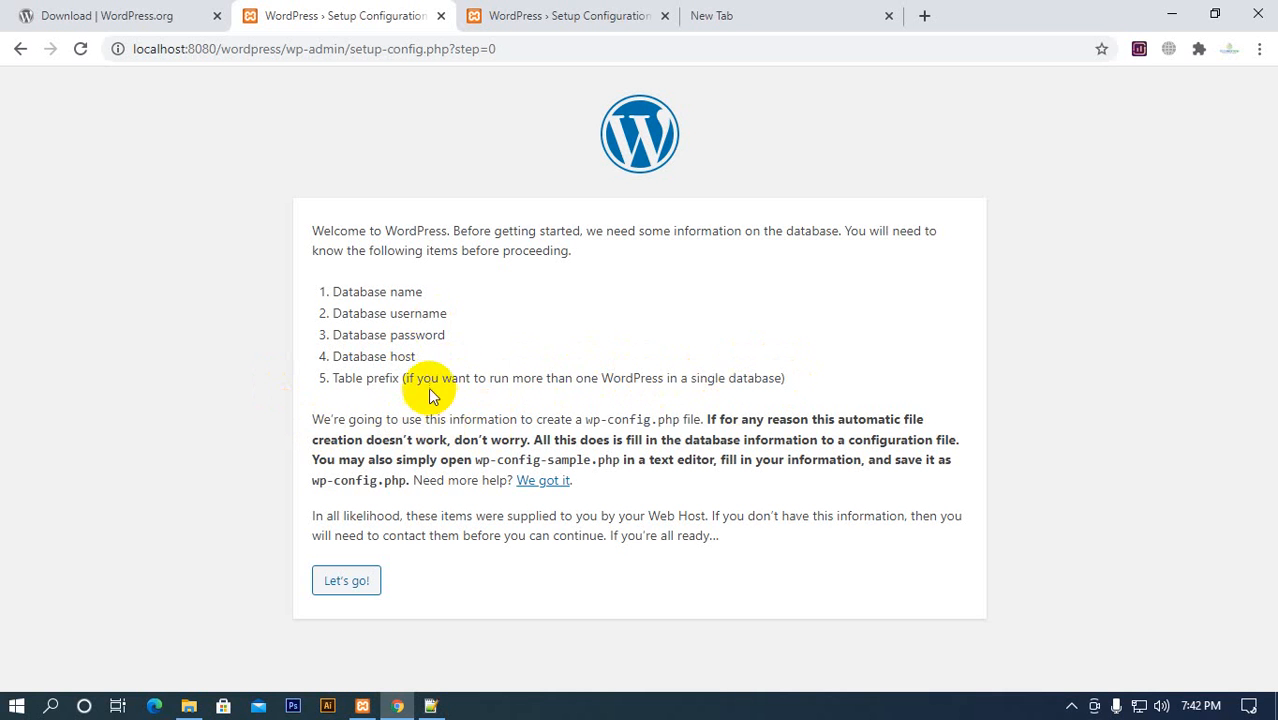
{"action": "left_click_drag", "start_coordinate": [429, 379], "coordinate": [710, 396]}
{"action": "left_click", "coordinate": [662, 375]}
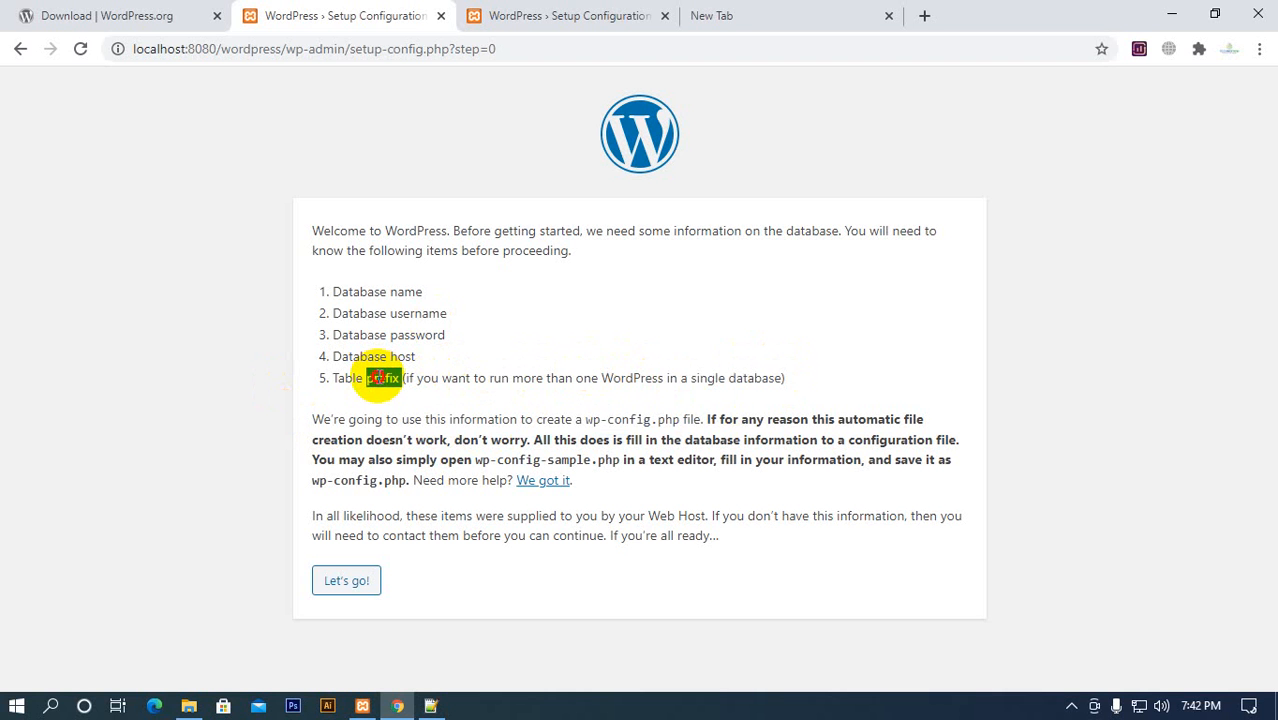
{"action": "triple_click", "coordinate": [380, 377]}
{"action": "left_click", "coordinate": [380, 377]}
{"action": "triple_click", "coordinate": [380, 377]}
{"action": "left_click", "coordinate": [340, 376]}
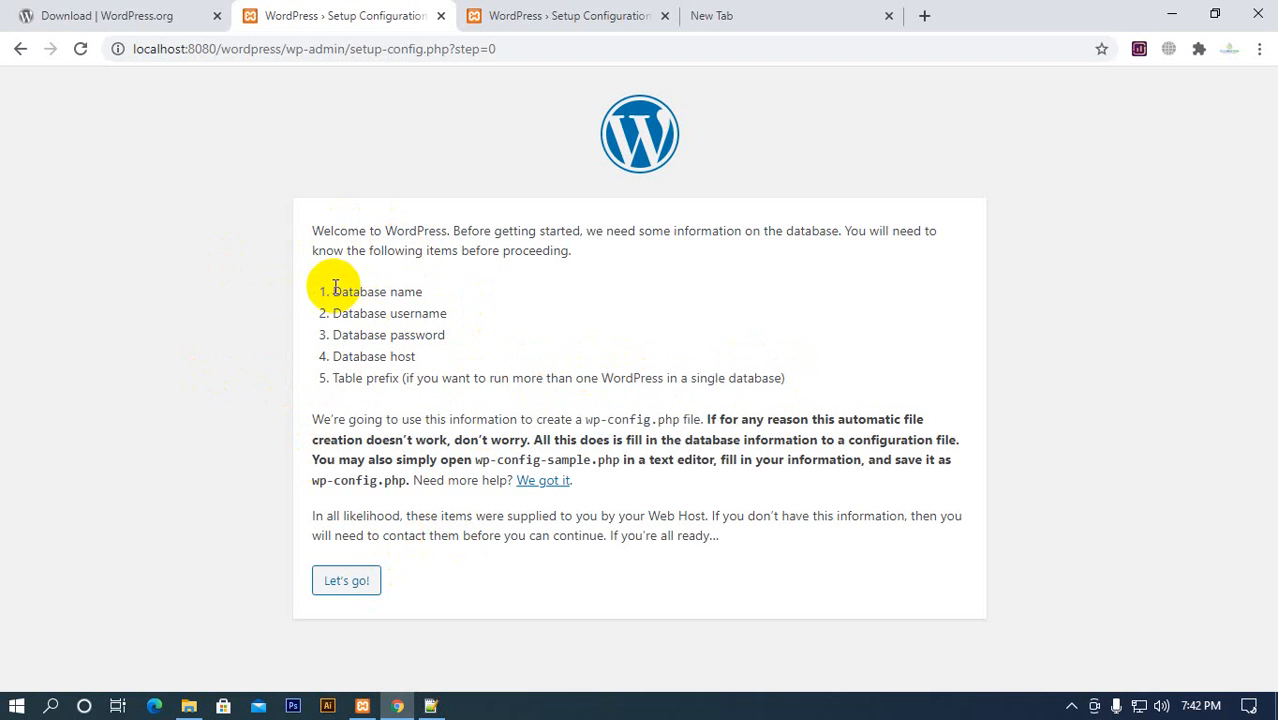
Highlight the four database items from name to host, and check the XAMPP Control Panel before minimising it
{"action": "left_click_drag", "start_coordinate": [320, 285], "coordinate": [479, 359]}
{"action": "left_click", "coordinate": [472, 360]}
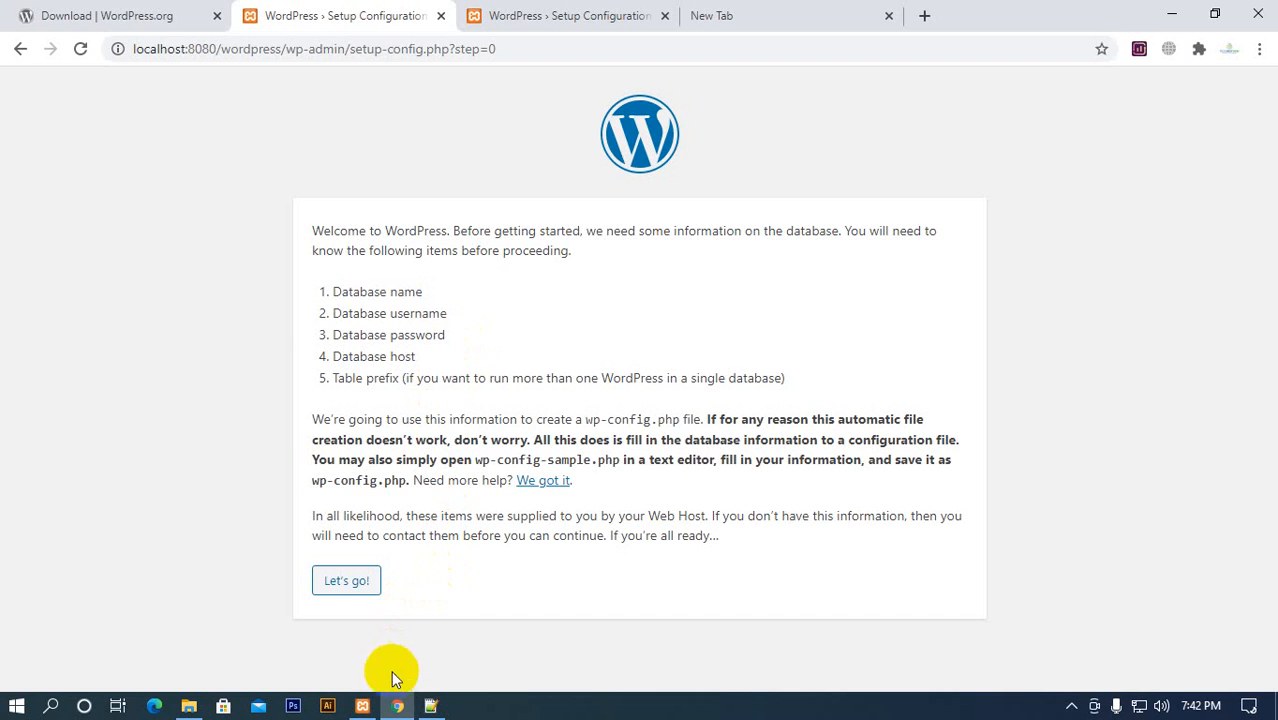
{"action": "left_click", "coordinate": [370, 707]}
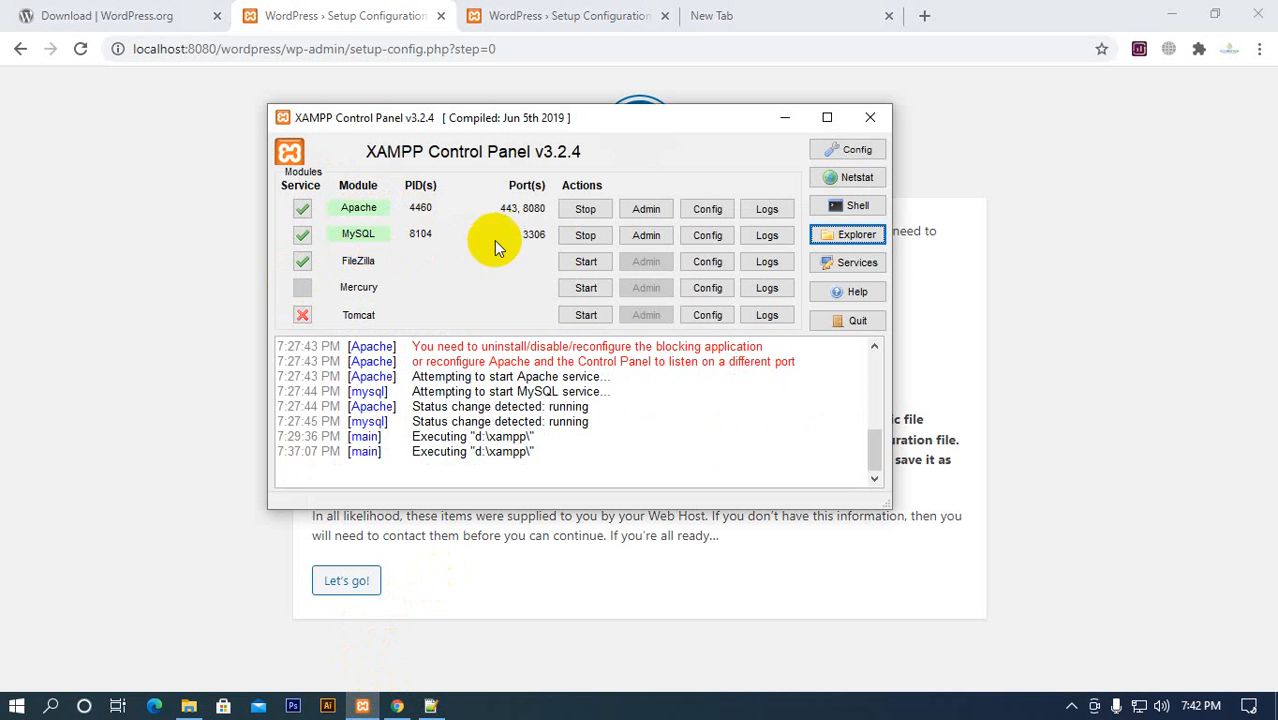
{"action": "left_click", "coordinate": [790, 115]}
Open an additional blank browser tab, and load localhost:8080/phpmyadmin in the existing blank tab
{"action": "left_click", "coordinate": [836, 22]}
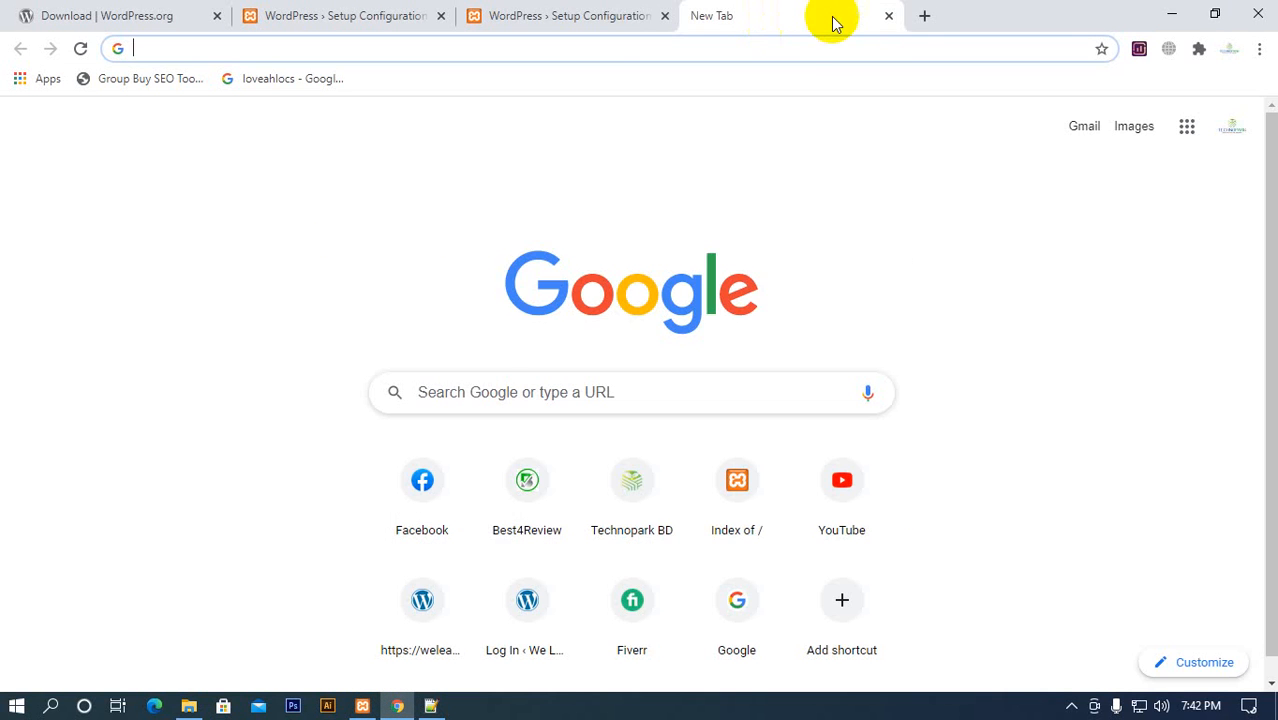
{"action": "left_click", "coordinate": [922, 13]}
{"action": "left_click", "coordinate": [693, 15]}
{"action": "left_click", "coordinate": [620, 50]}
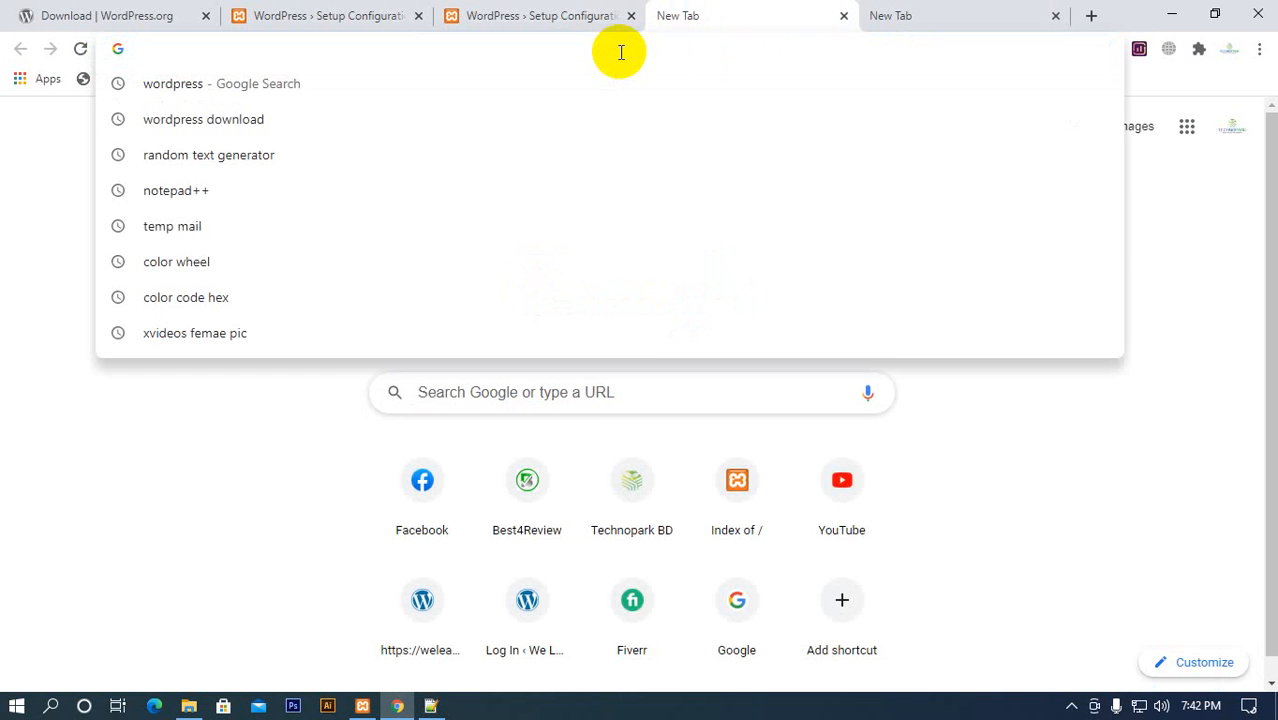
{"action": "type", "text": "lo"}
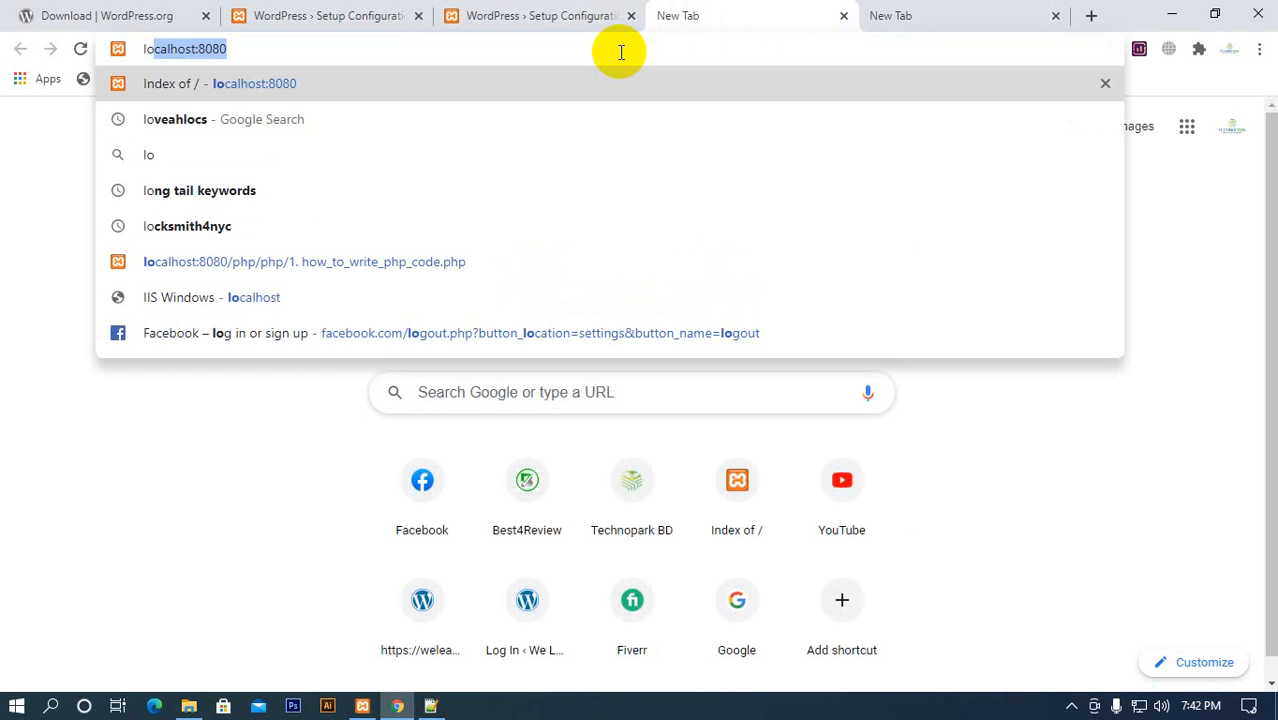
{"action": "key", "text": "Right"}
{"action": "type", "text": "/"}
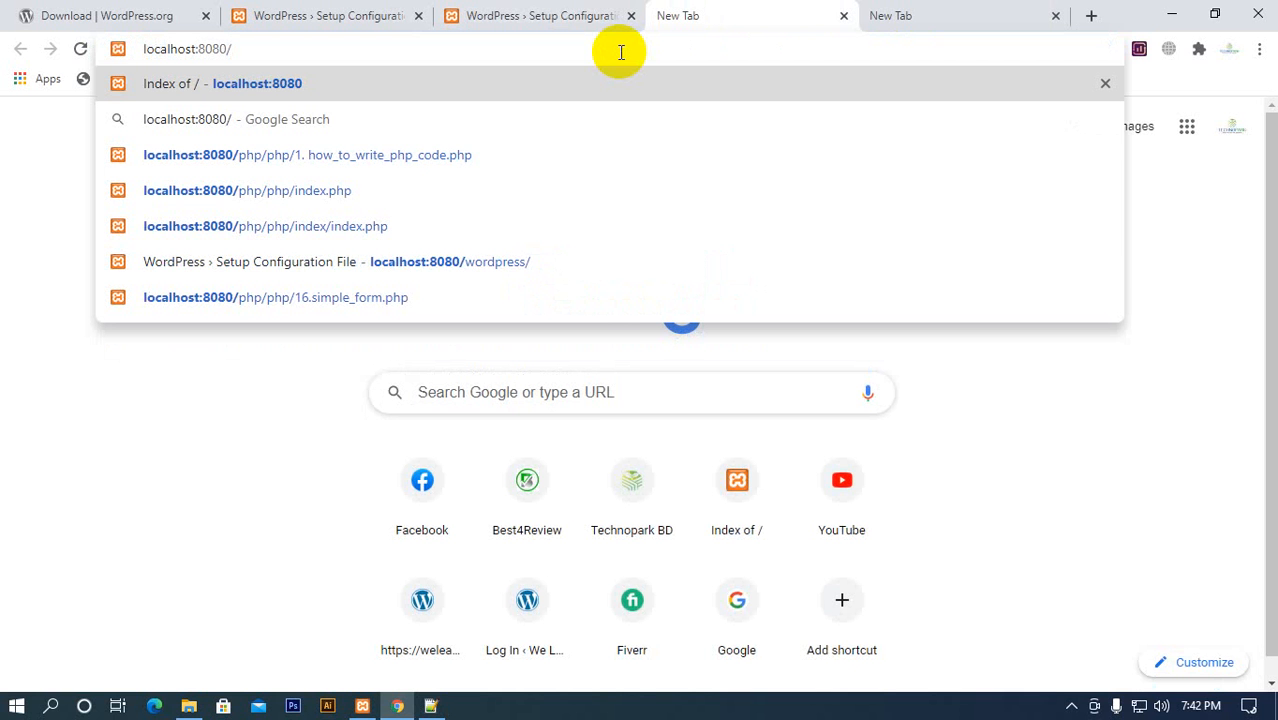
{"action": "type", "text": "phpmy"}
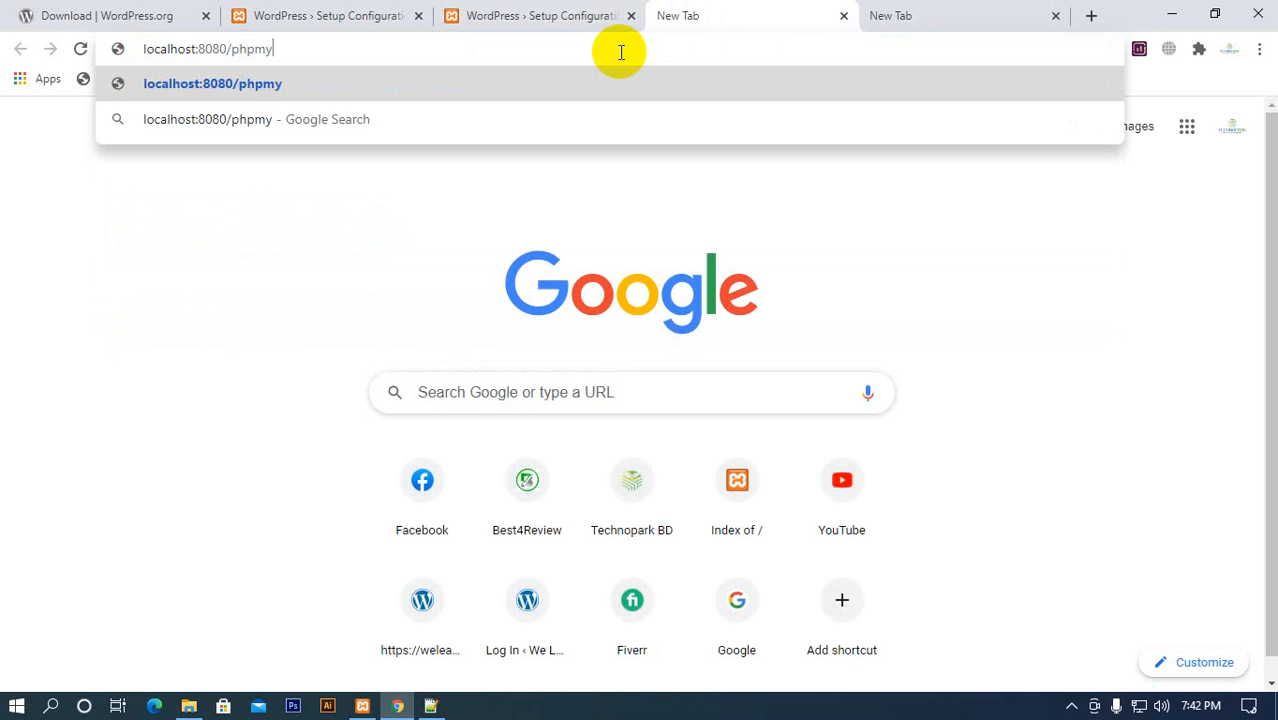
{"action": "type", "text": "admin"}
{"action": "key", "text": "Return"}
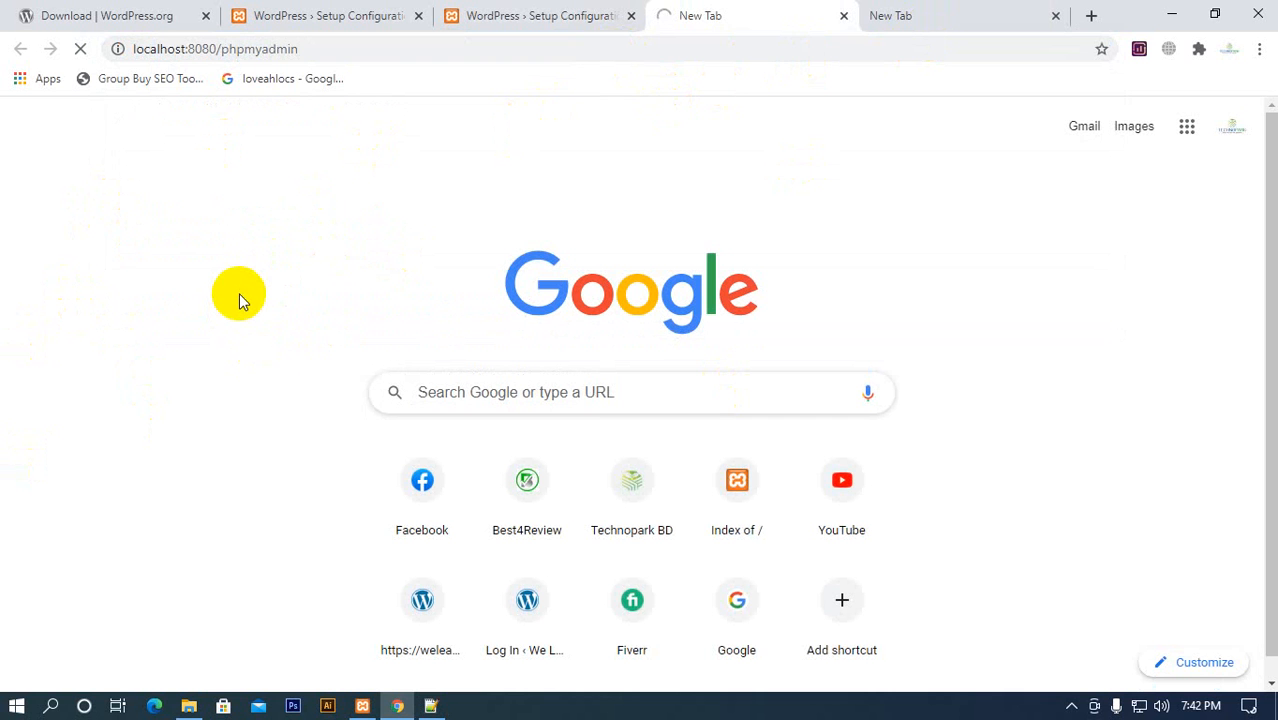
Highlight the four database items from name to host on the WordPress setup page, and go back to phpMyAdmin
{"action": "left_click", "coordinate": [350, 18]}
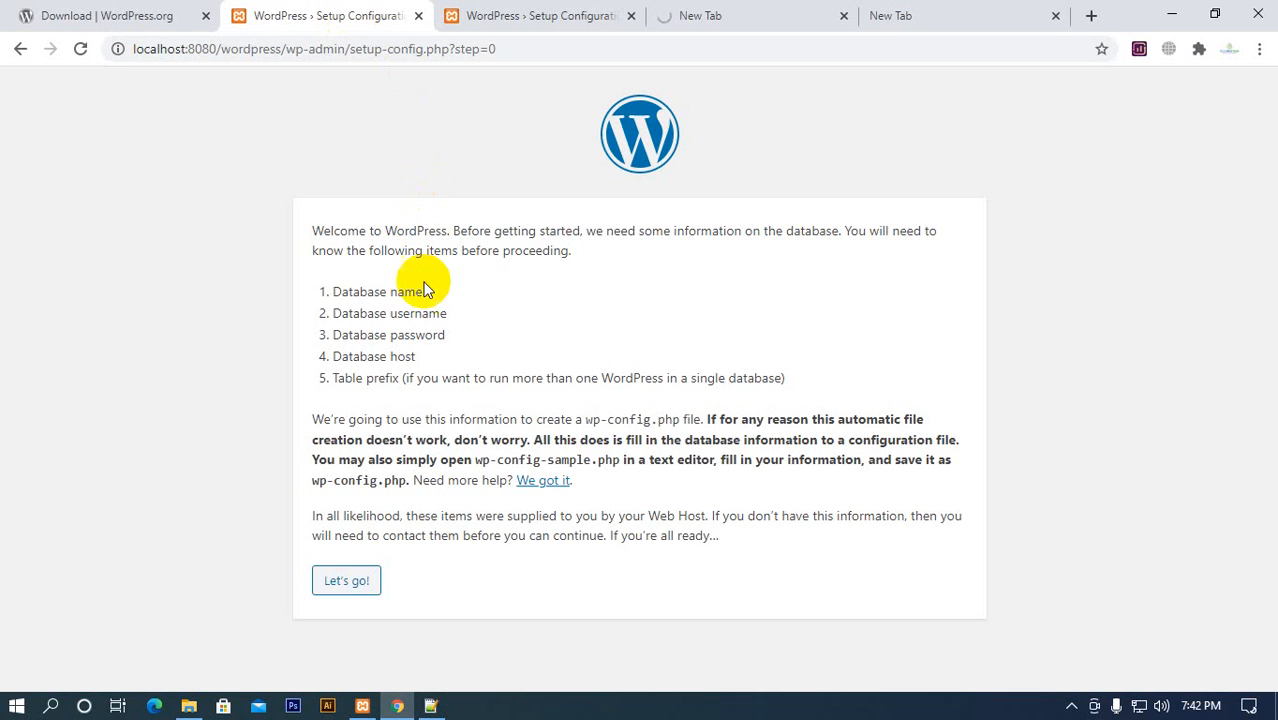
{"action": "left_click_drag", "start_coordinate": [336, 290], "coordinate": [471, 363]}
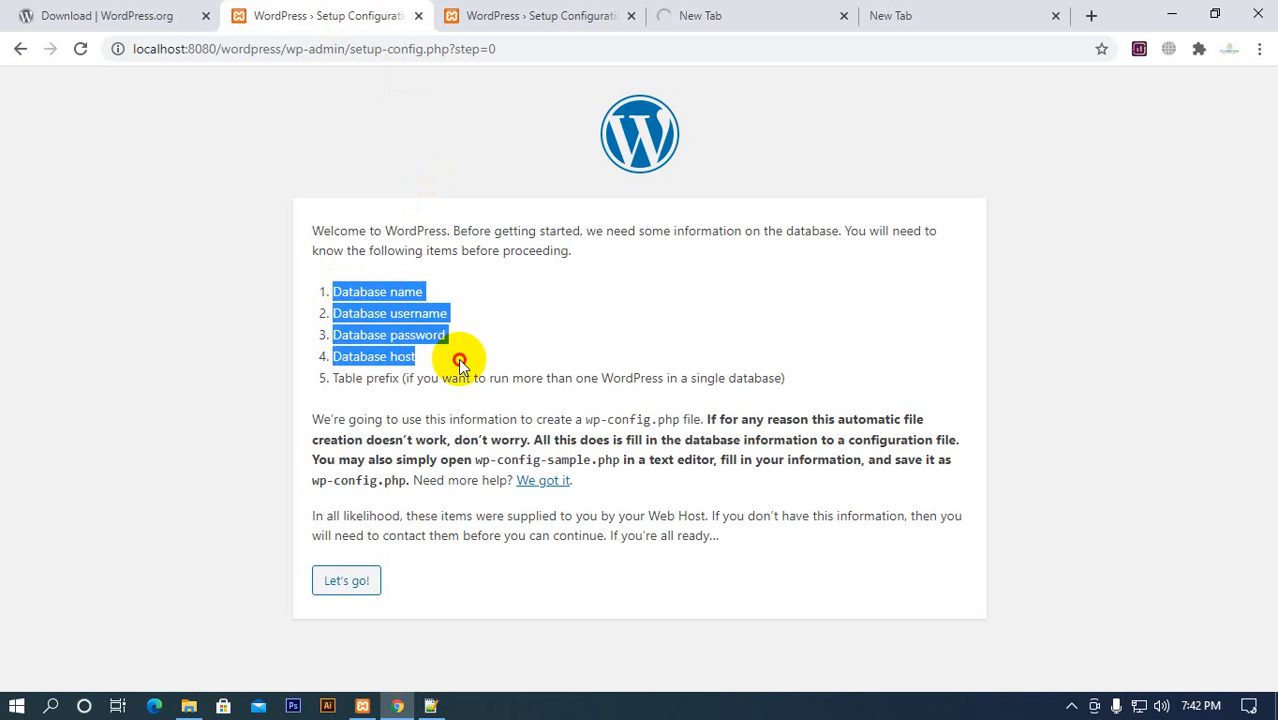
{"action": "left_click", "coordinate": [471, 363]}
{"action": "left_click", "coordinate": [722, 22]}
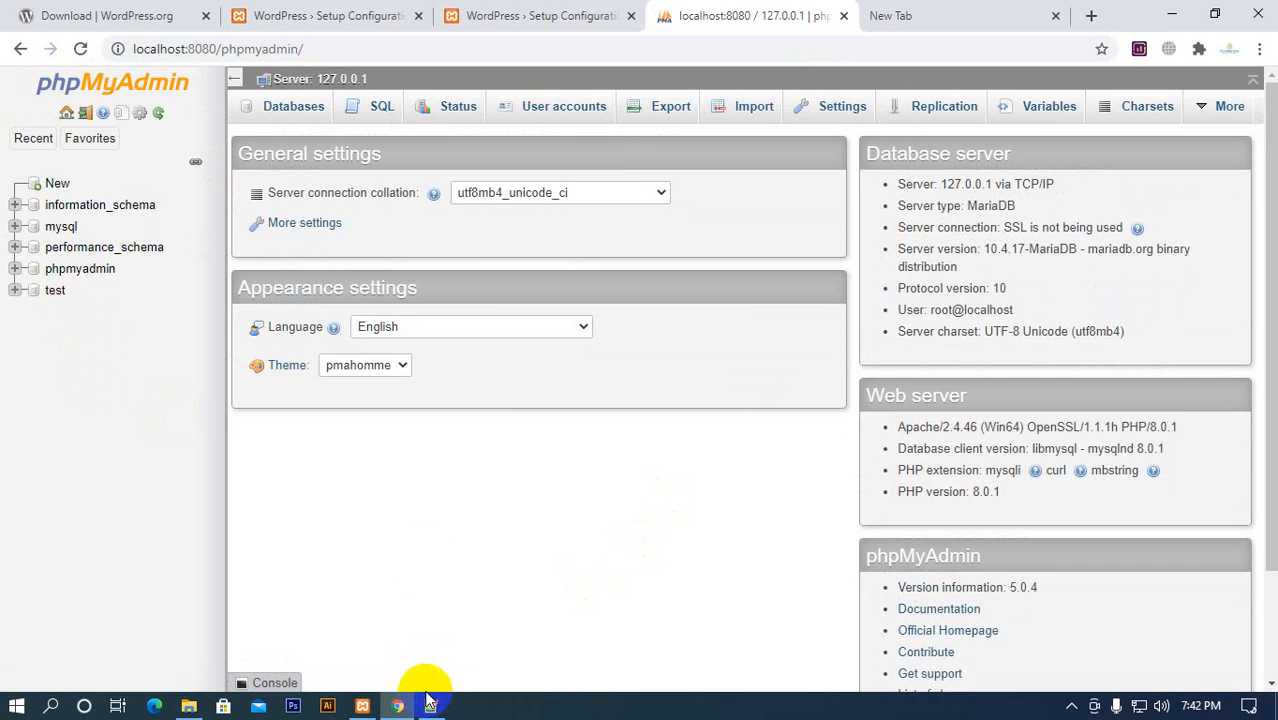
Close the duplicate WordPress setup page showing the language list, and switch to the blank tab
{"action": "left_click", "coordinate": [566, 15]}
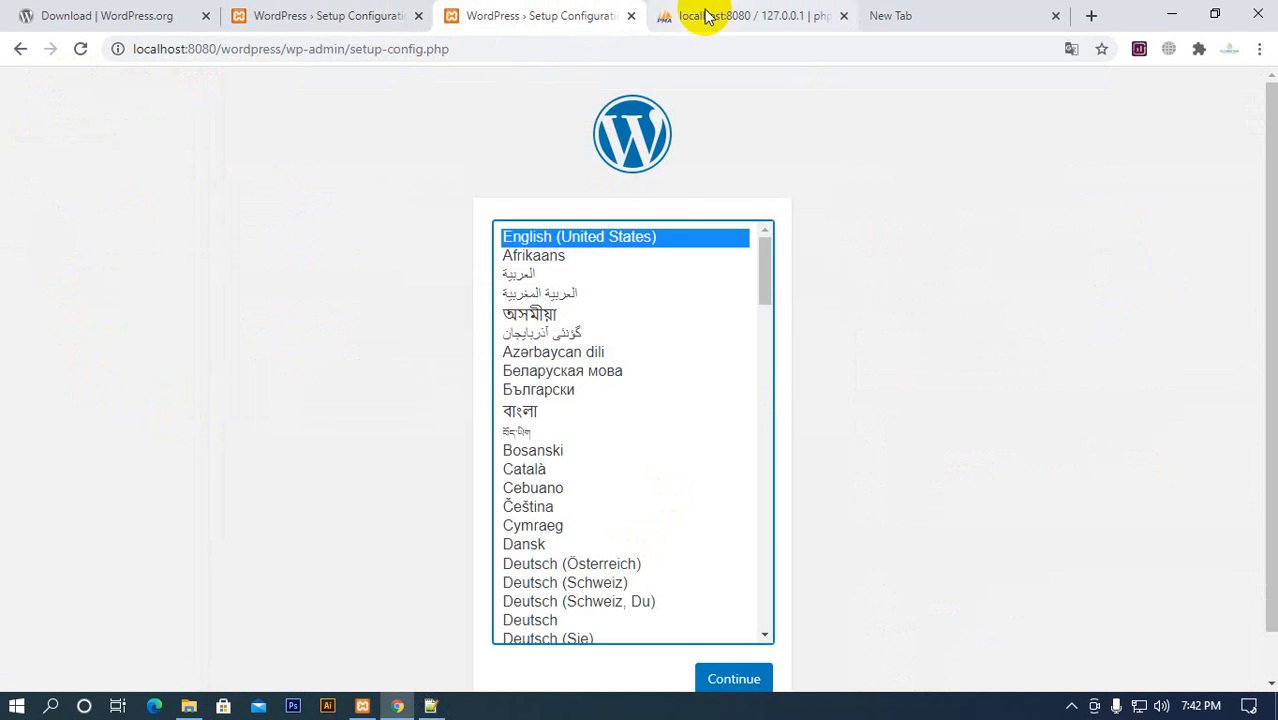
{"action": "left_click", "coordinate": [631, 15]}
{"action": "left_click", "coordinate": [739, 22]}
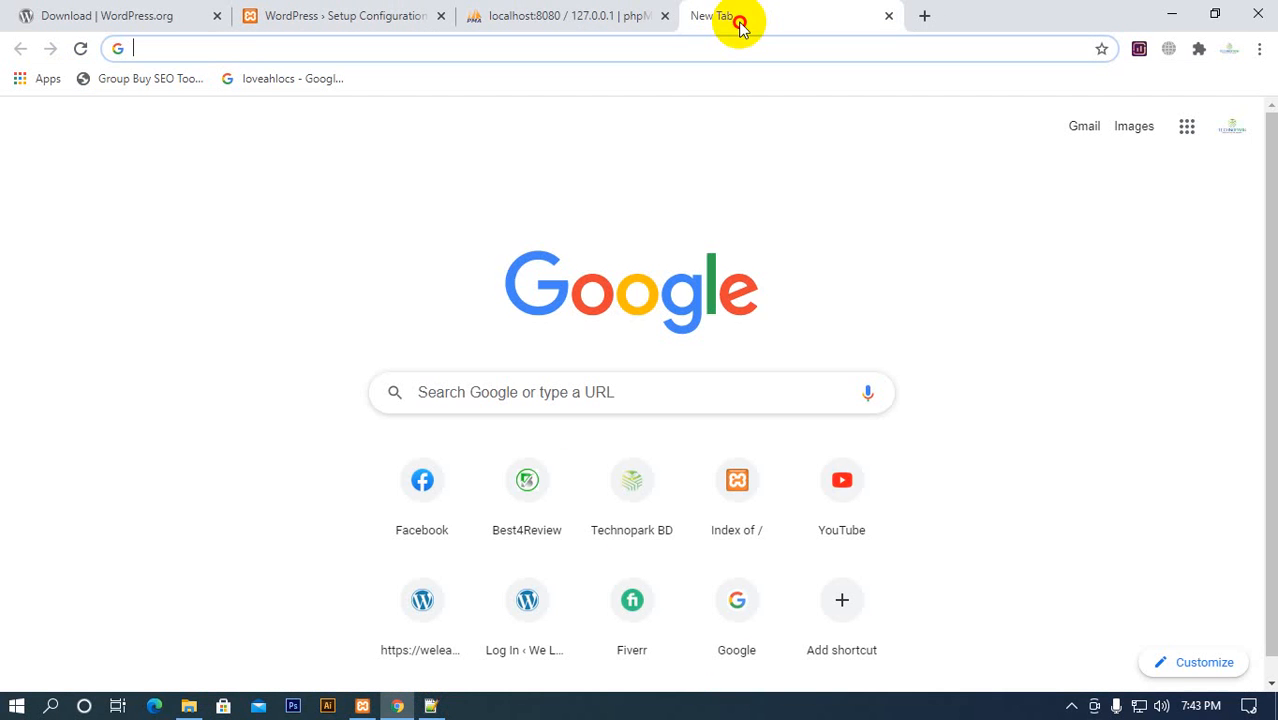
Check the modules in the XAMPP Control Panel, minimise it, and return to the phpMyAdmin page
{"action": "left_click", "coordinate": [357, 704]}
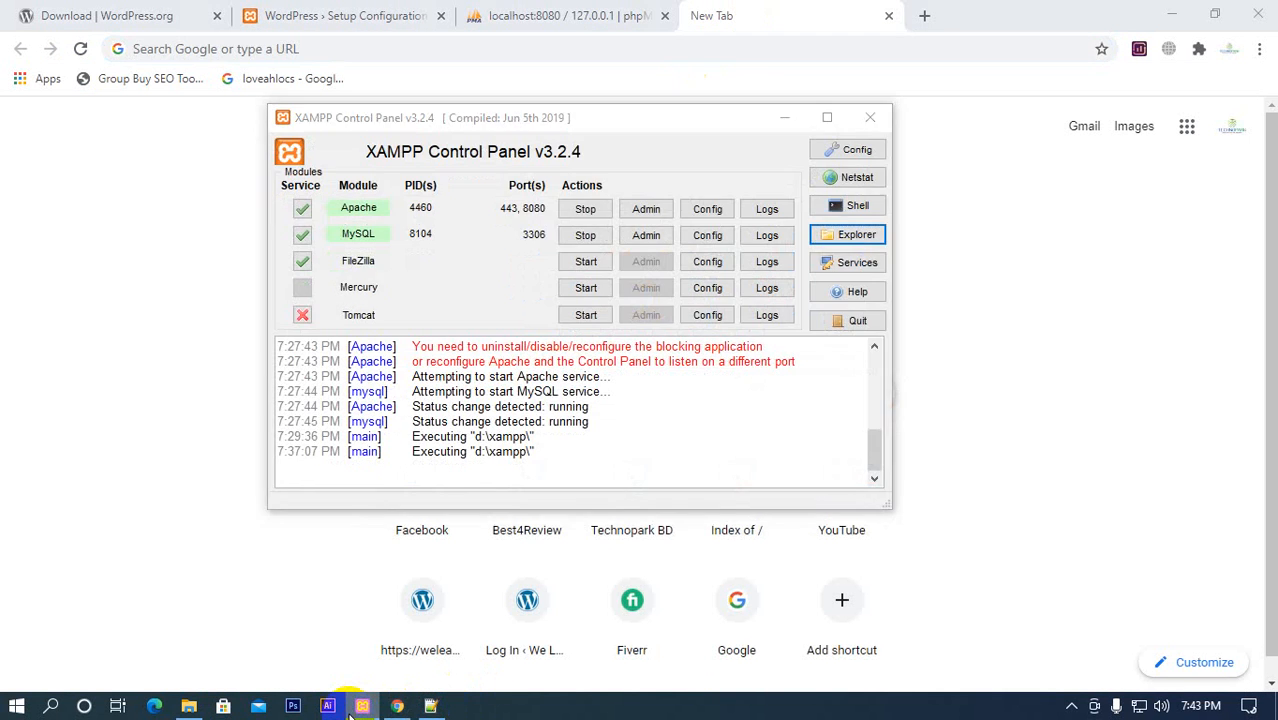
{"action": "left_click", "coordinate": [360, 706]}
{"action": "left_click", "coordinate": [491, 18]}
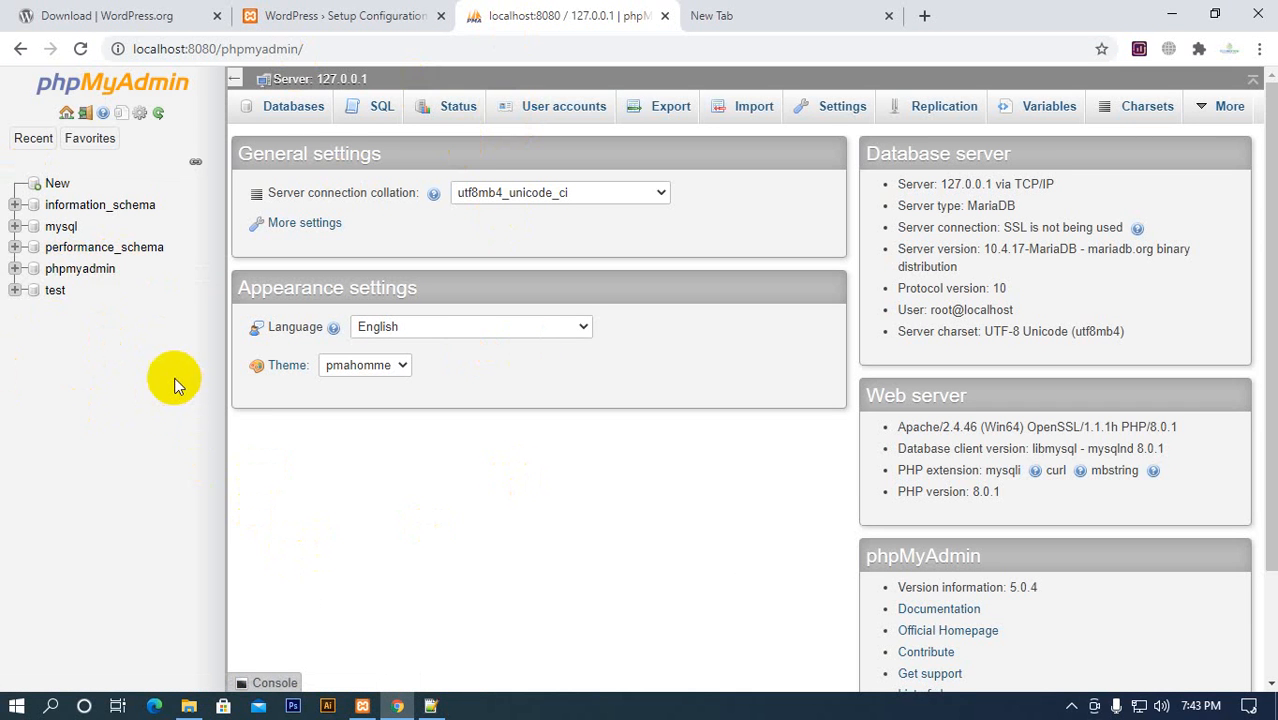
Review the required database name, username, password and host on the WordPress setup page, and return to phpMyAdmin
{"action": "left_click", "coordinate": [365, 18]}
{"action": "left_click_drag", "start_coordinate": [333, 291], "coordinate": [434, 288]}
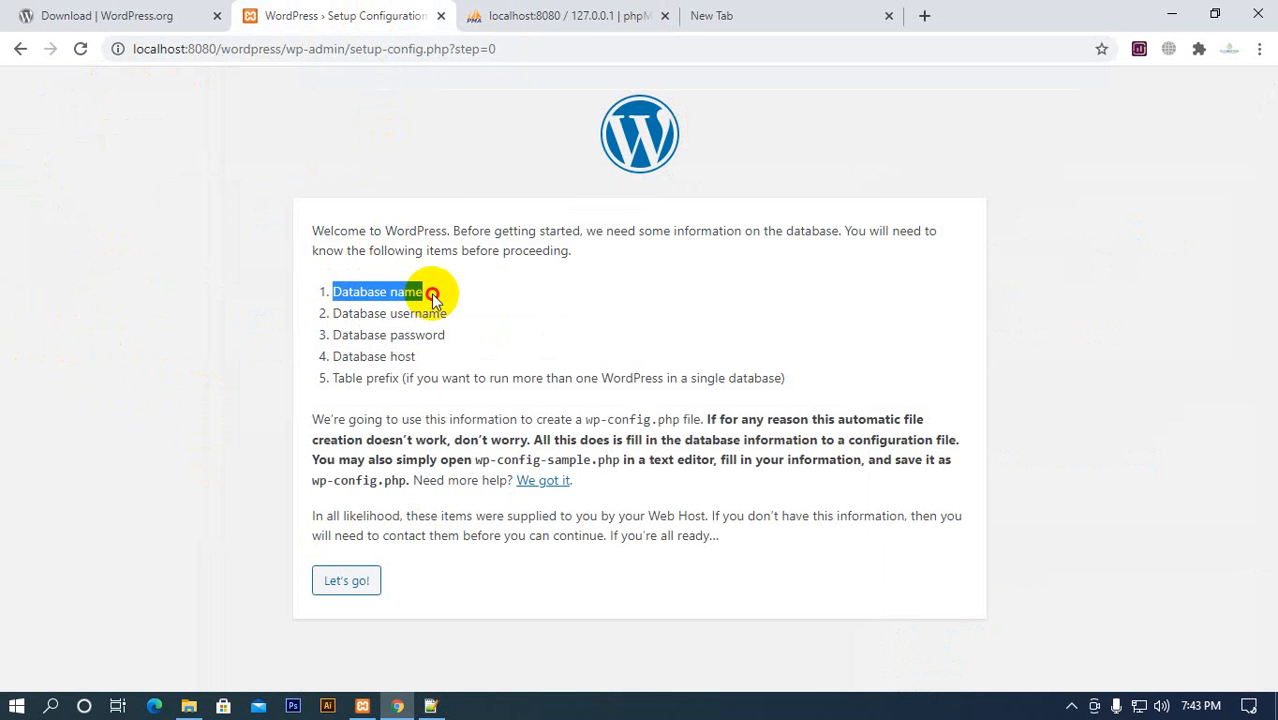
{"action": "left_click_drag", "start_coordinate": [342, 313], "coordinate": [444, 316]}
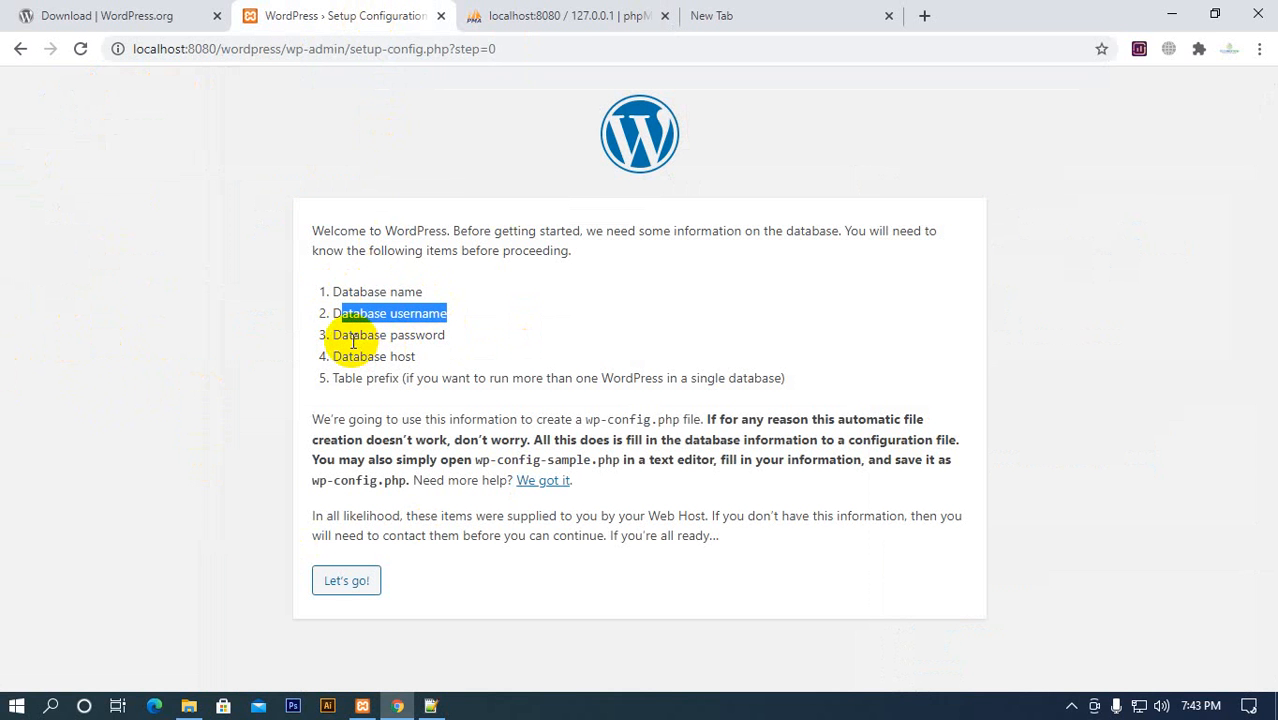
{"action": "left_click_drag", "start_coordinate": [352, 336], "coordinate": [305, 357]}
{"action": "left_click", "coordinate": [456, 331]}
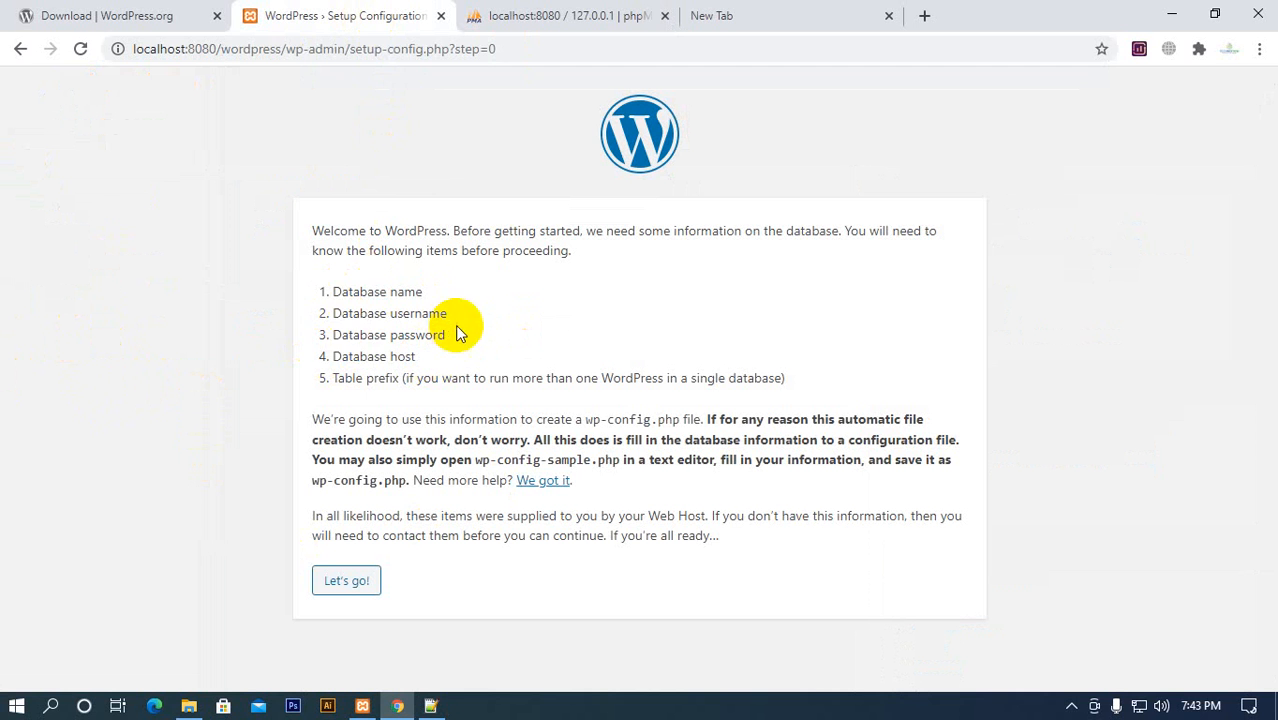
{"action": "left_click_drag", "start_coordinate": [333, 291], "coordinate": [455, 358]}
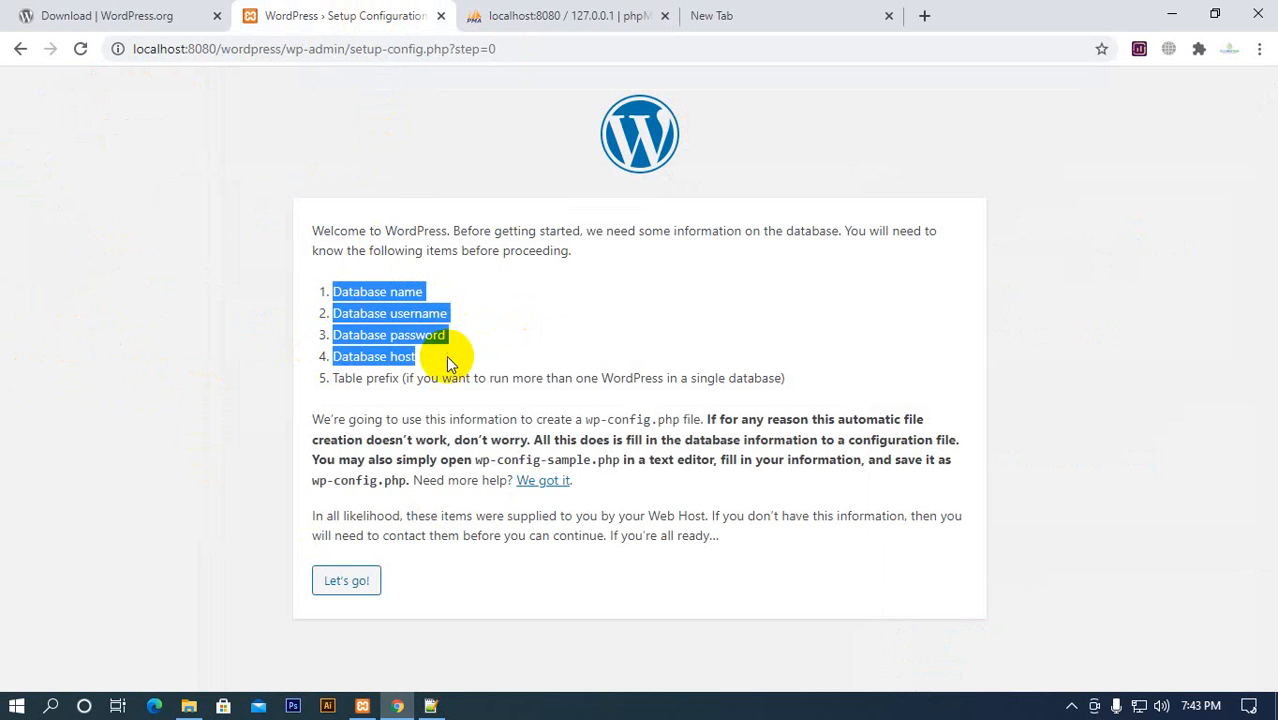
{"action": "left_click", "coordinate": [445, 362]}
{"action": "left_click", "coordinate": [520, 15]}
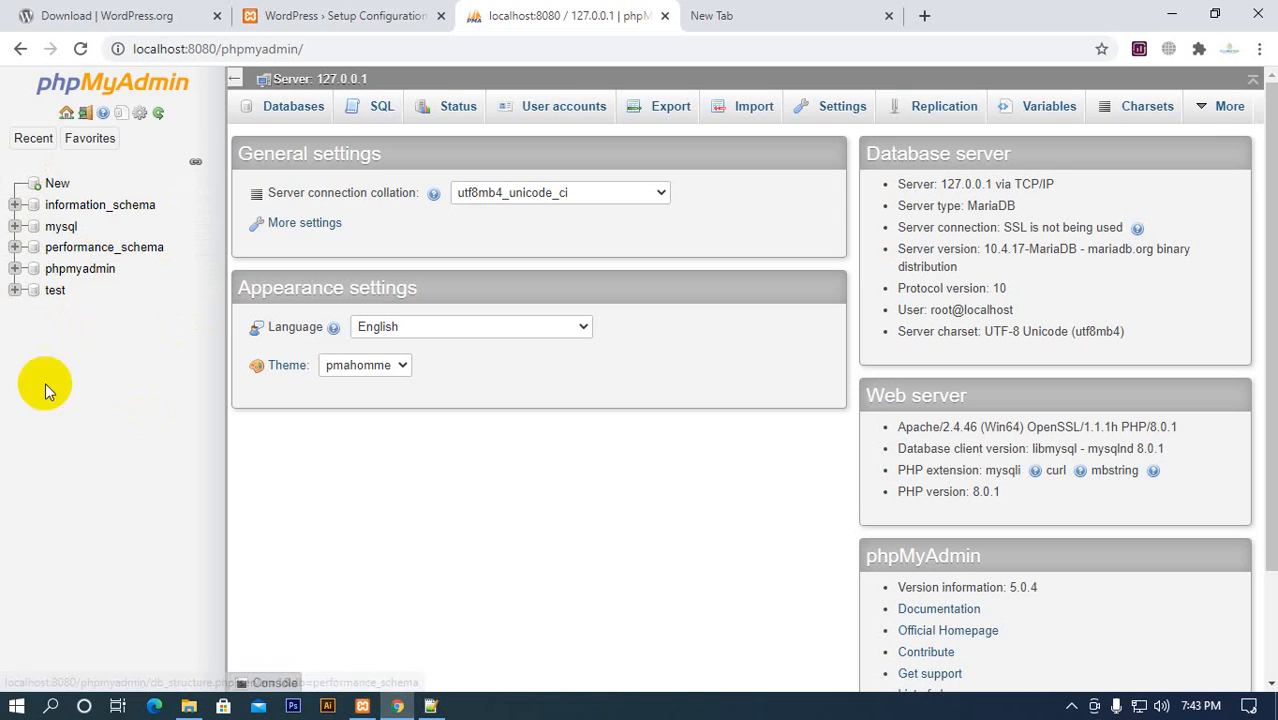
{"action": "left_click", "coordinate": [313, 25]}
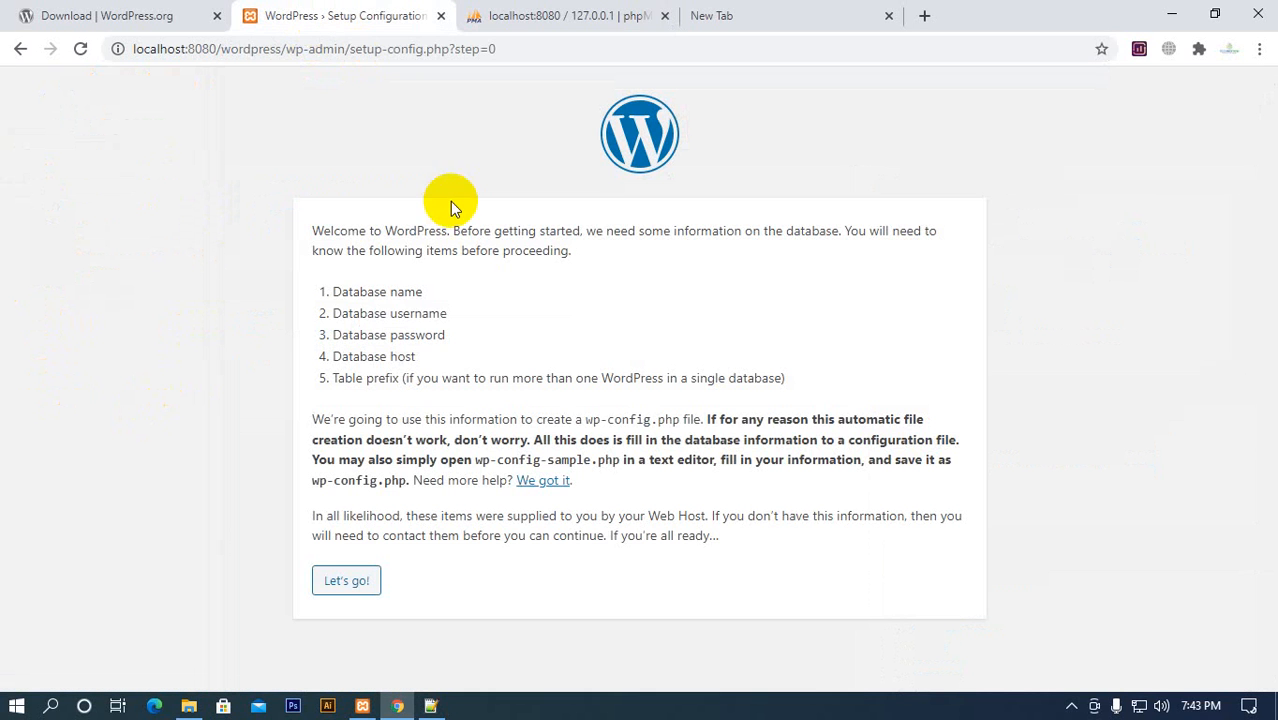
{"action": "left_click", "coordinate": [510, 18]}
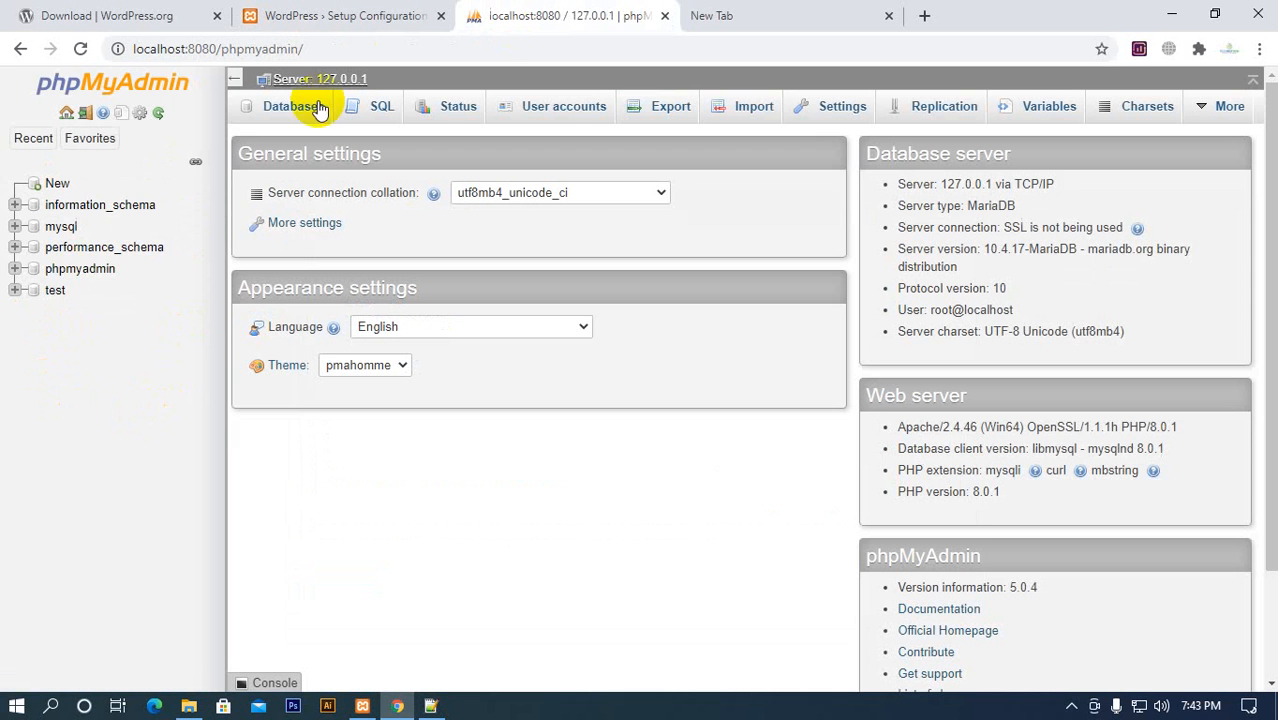
Examine the structure of the test and phpmyadmin databases, collapse the phpmyadmin table tree, and return to the server overview
{"action": "left_click", "coordinate": [55, 292]}
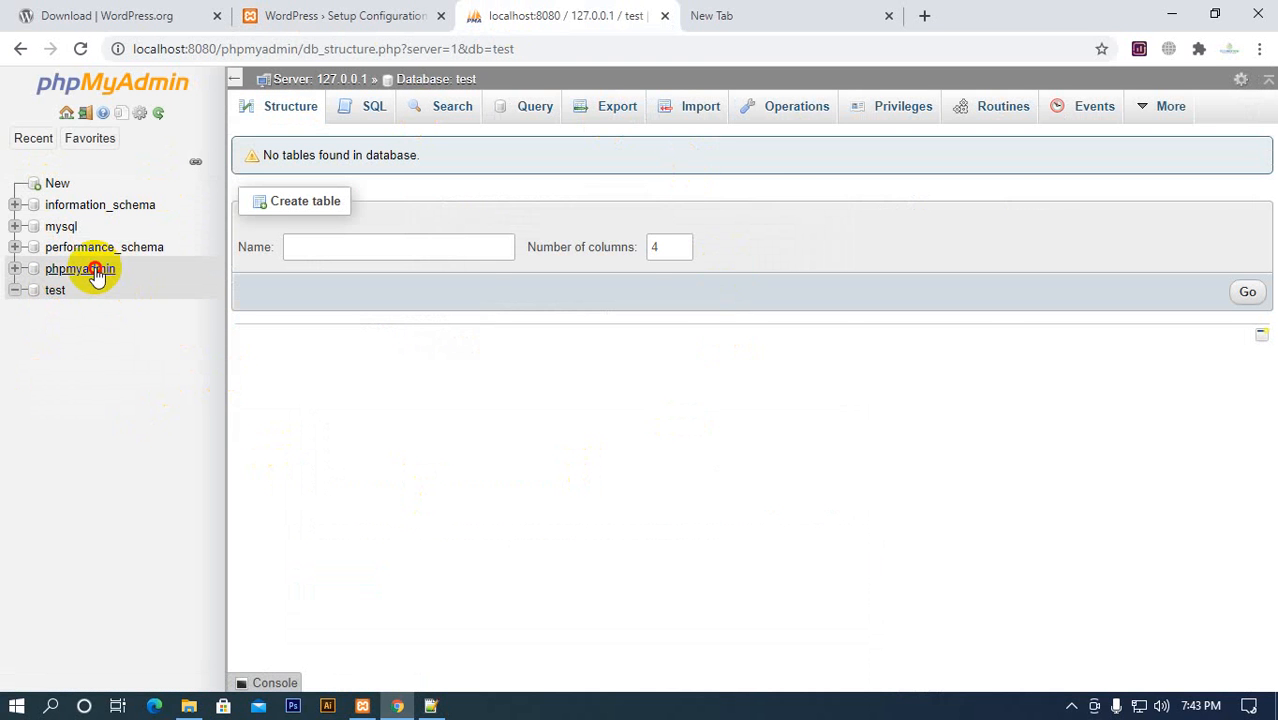
{"action": "left_click", "coordinate": [95, 272]}
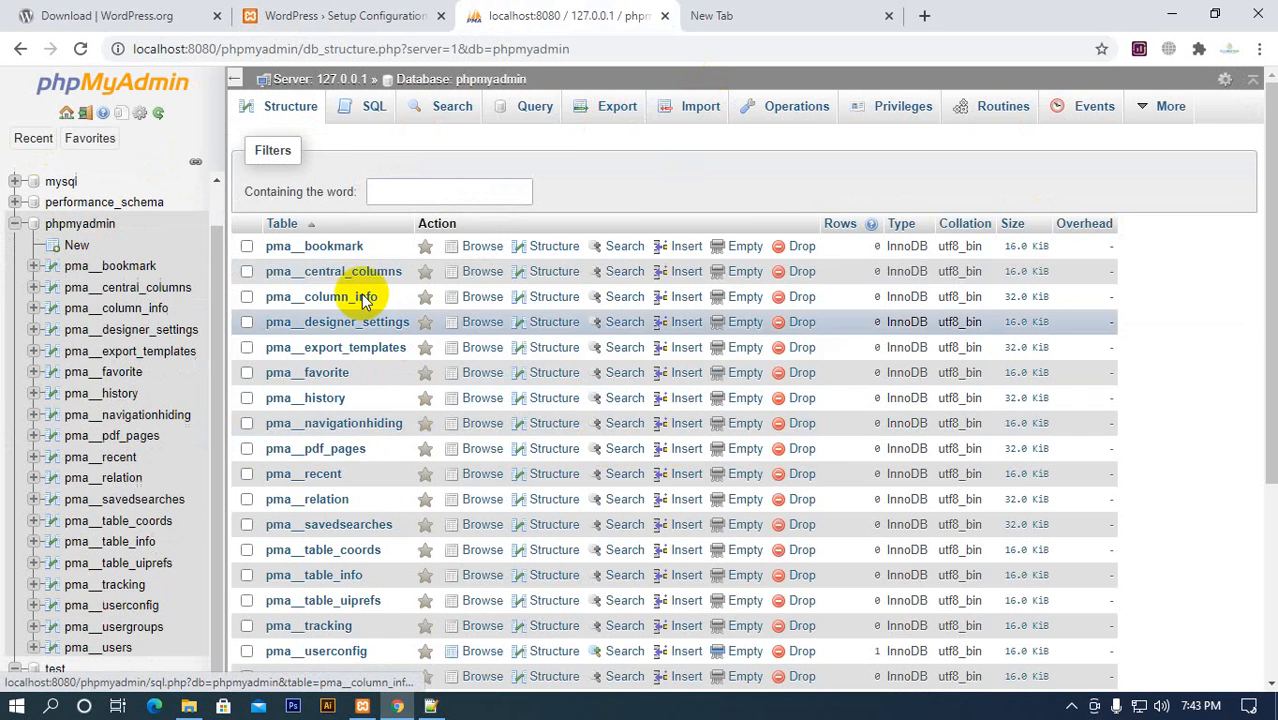
{"action": "scroll", "coordinate": [350, 296], "scroll_direction": "down", "scroll_amount": 5}
{"action": "scroll", "coordinate": [290, 497], "scroll_direction": "up", "scroll_amount": 5}
{"action": "scroll", "coordinate": [175, 497], "scroll_direction": "up", "scroll_amount": 1}
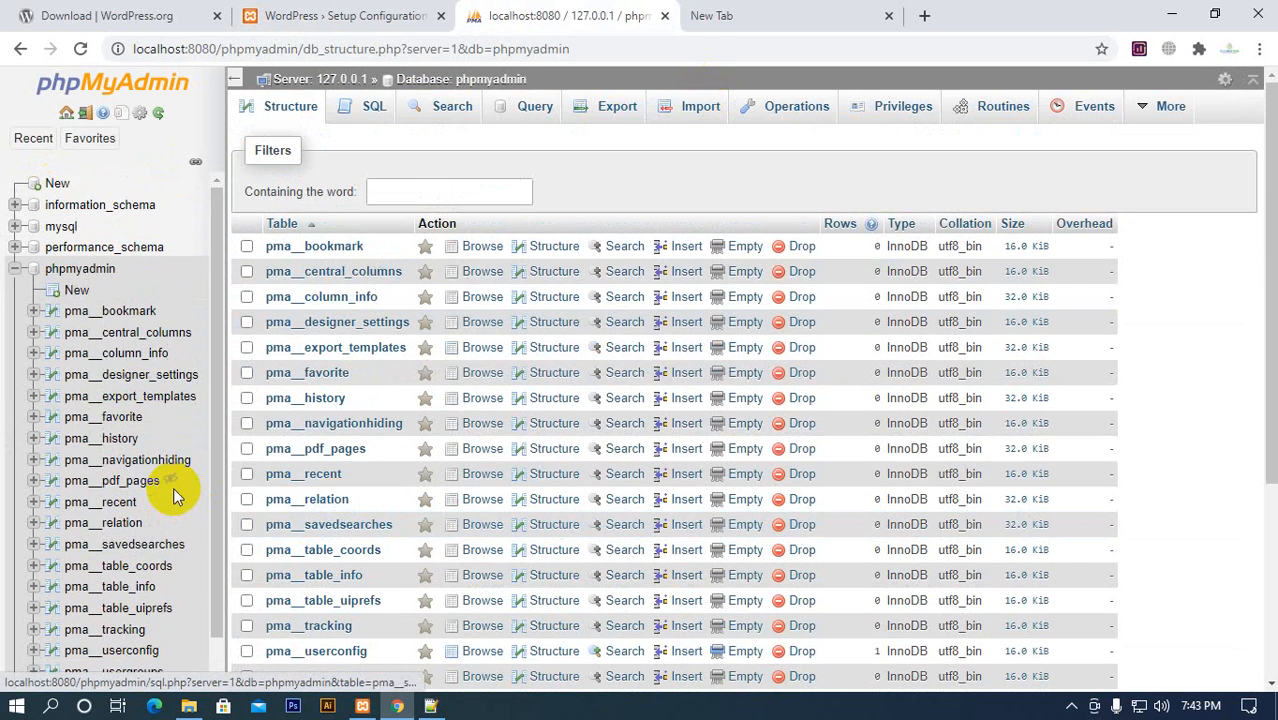
{"action": "scroll", "coordinate": [45, 400], "scroll_direction": "down", "scroll_amount": 4}
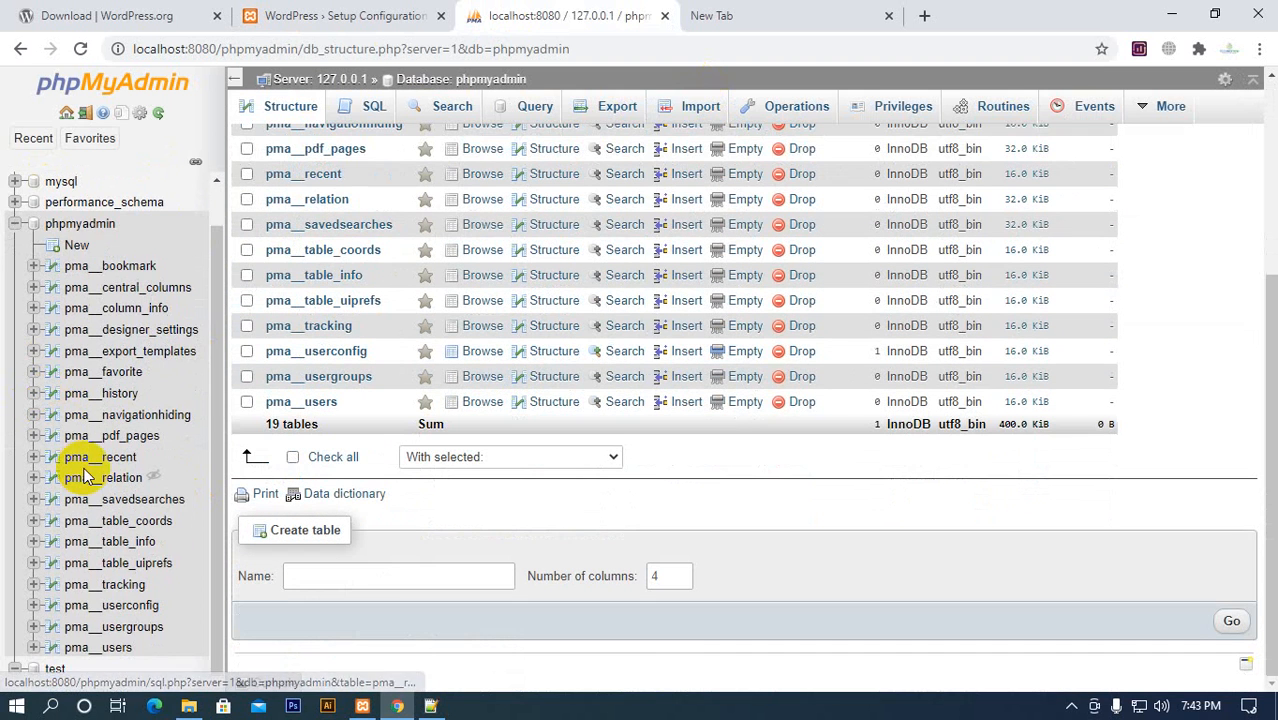
{"action": "scroll", "coordinate": [50, 400], "scroll_direction": "up", "scroll_amount": 1}
{"action": "left_click", "coordinate": [15, 270]}
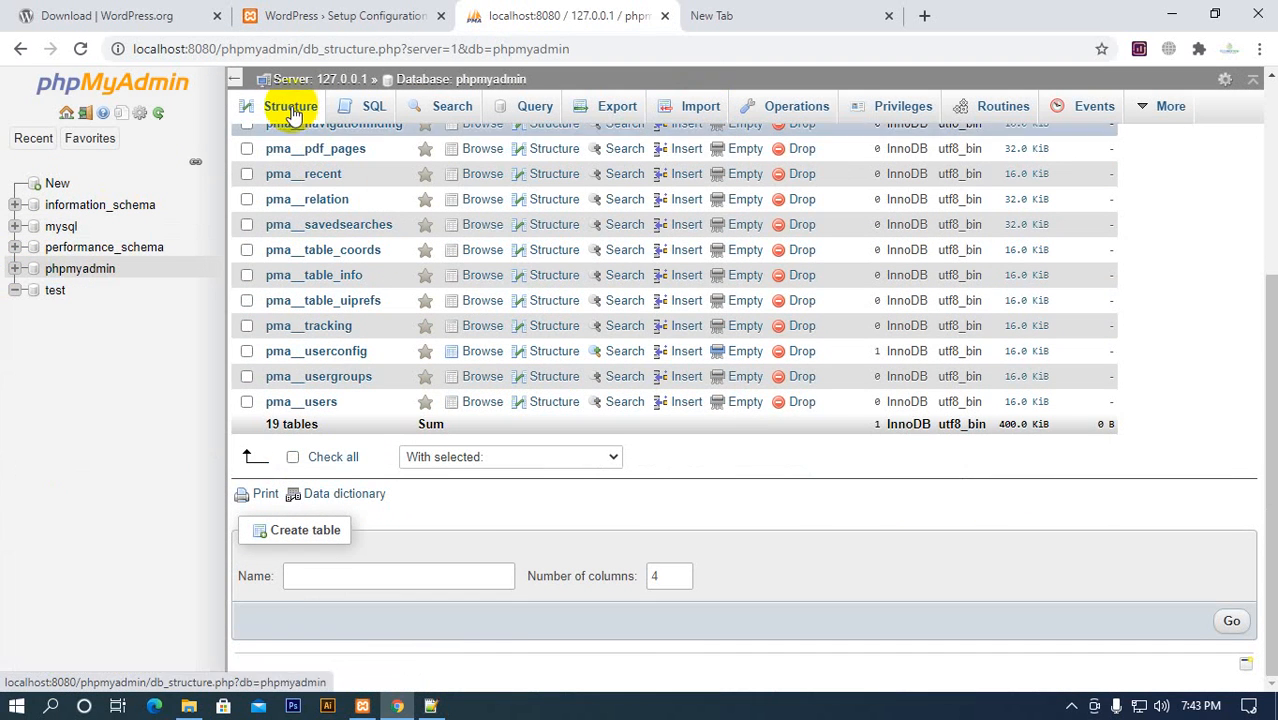
{"action": "left_click", "coordinate": [340, 79]}
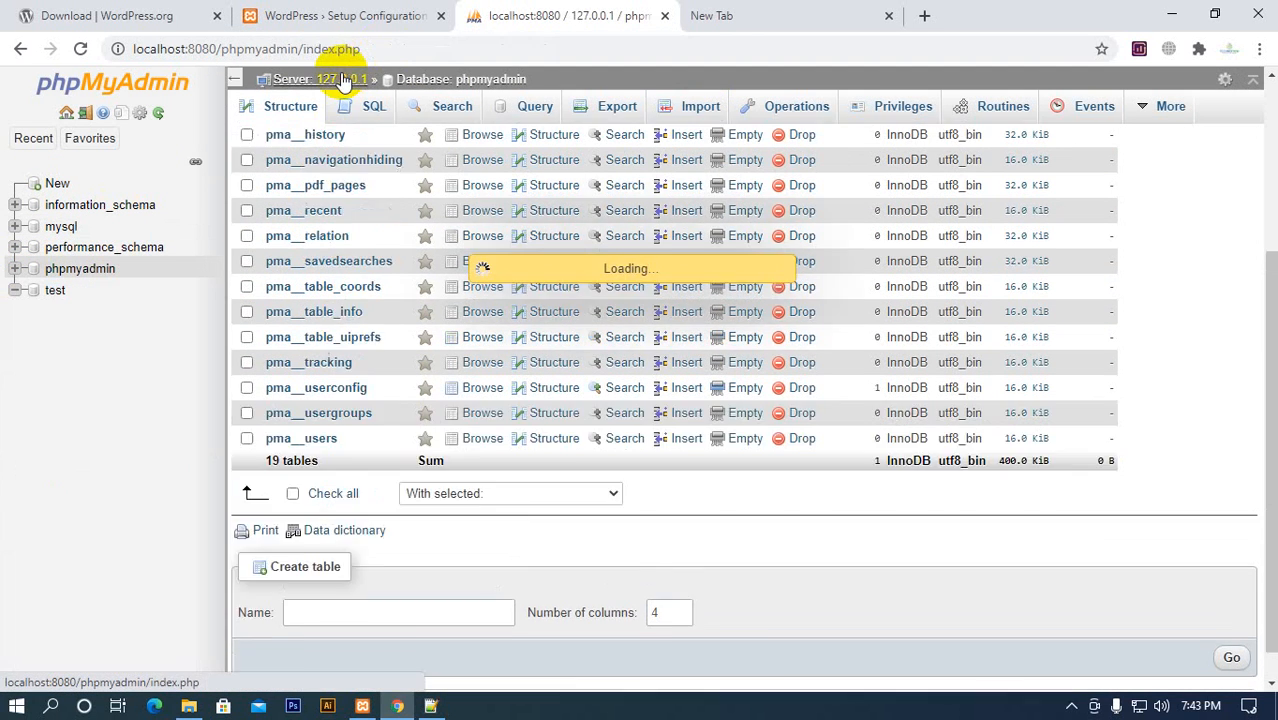
Recheck the WordPress setup requirements, and enter wordpress_corporate as the new database name on phpMyAdmin's Databases page
{"action": "left_click", "coordinate": [336, 16]}
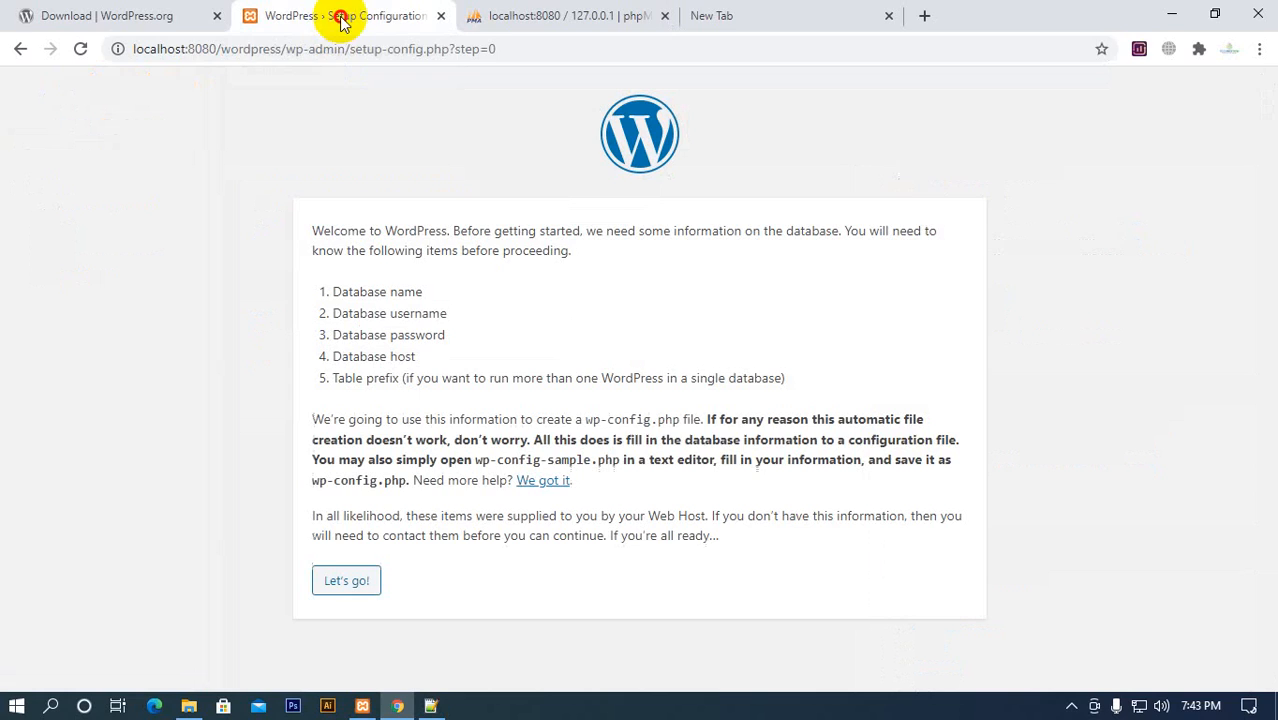
{"action": "left_click", "coordinate": [540, 16]}
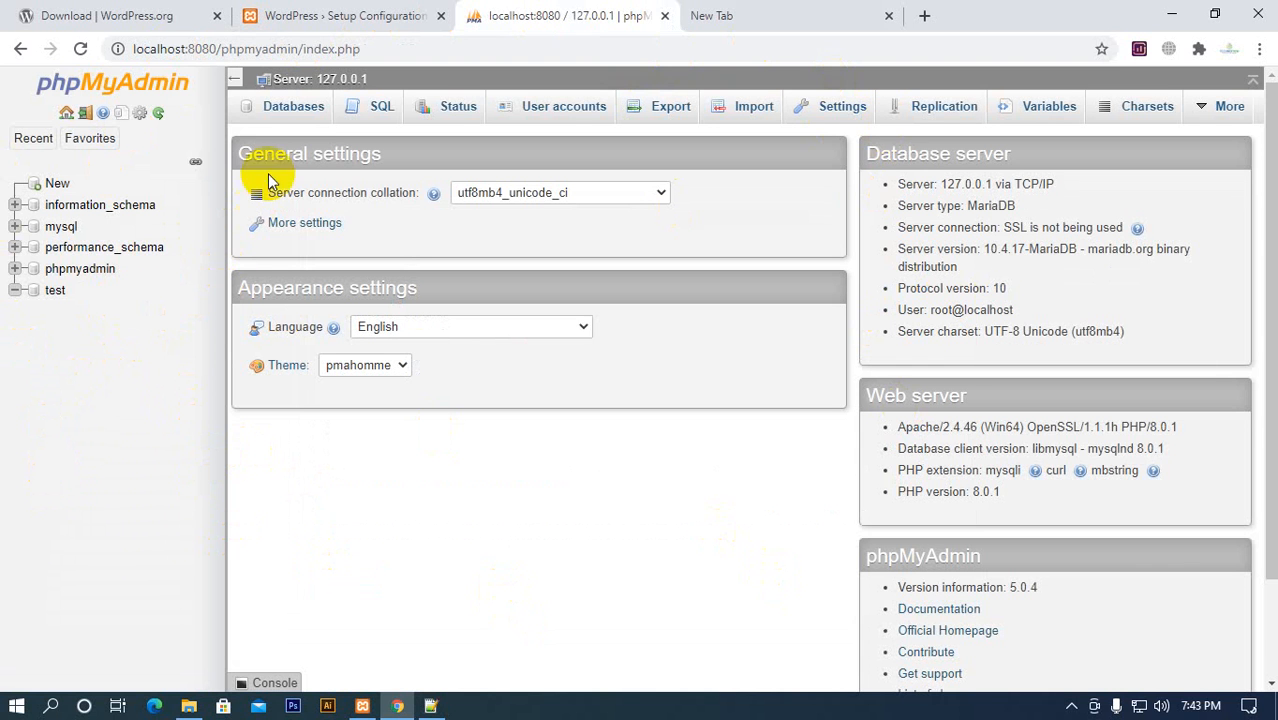
{"action": "left_click", "coordinate": [294, 108]}
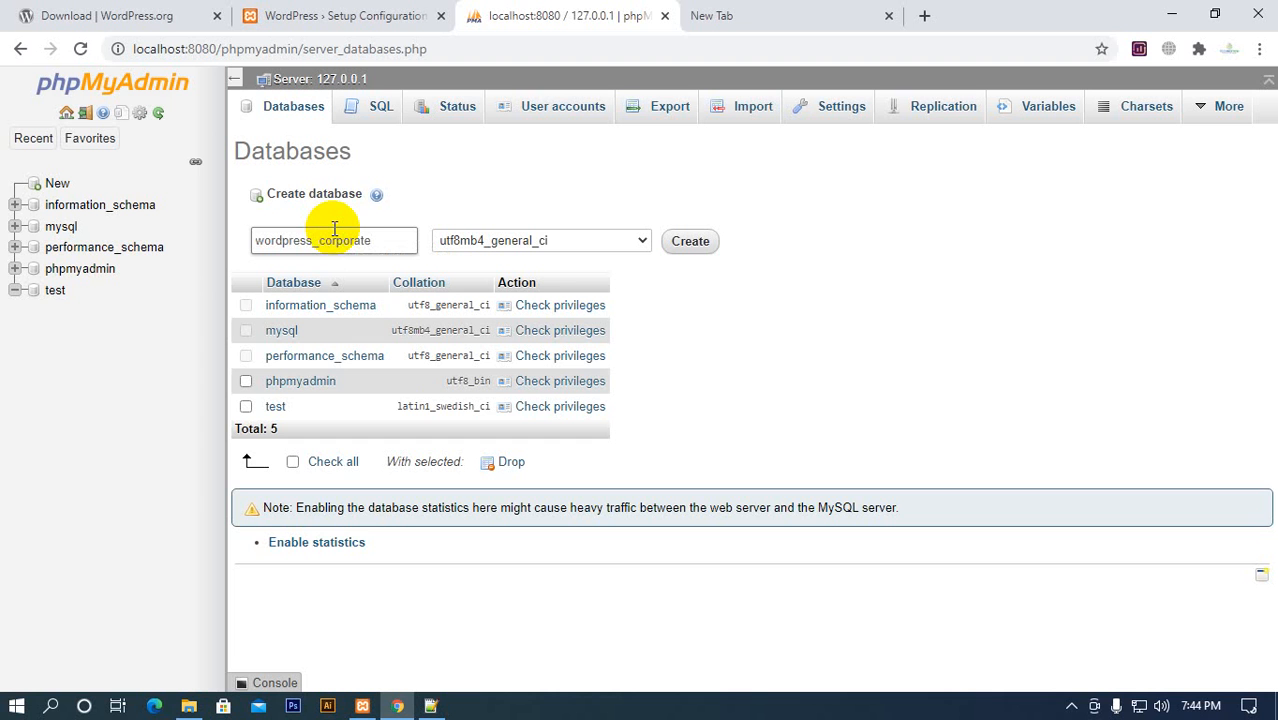
{"action": "left_click", "coordinate": [314, 241]}
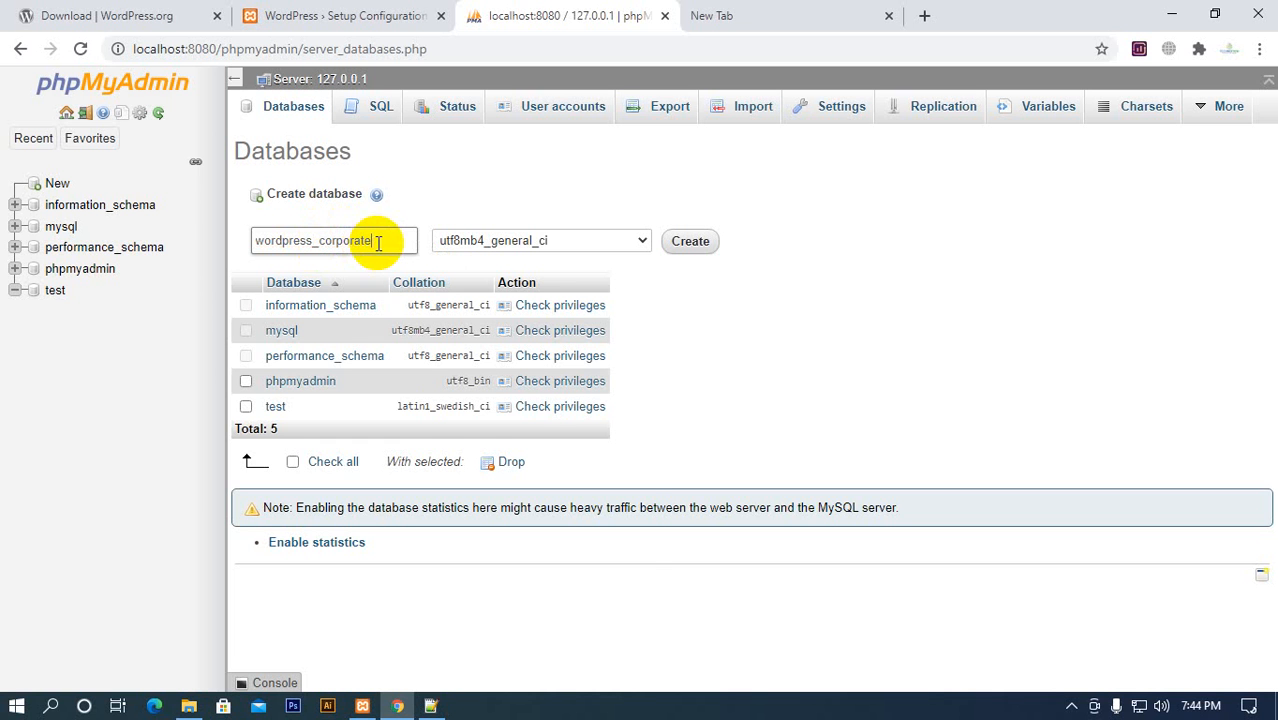
Set the new database's collation to utf8_general_ci
{"action": "left_click", "coordinate": [487, 248]}
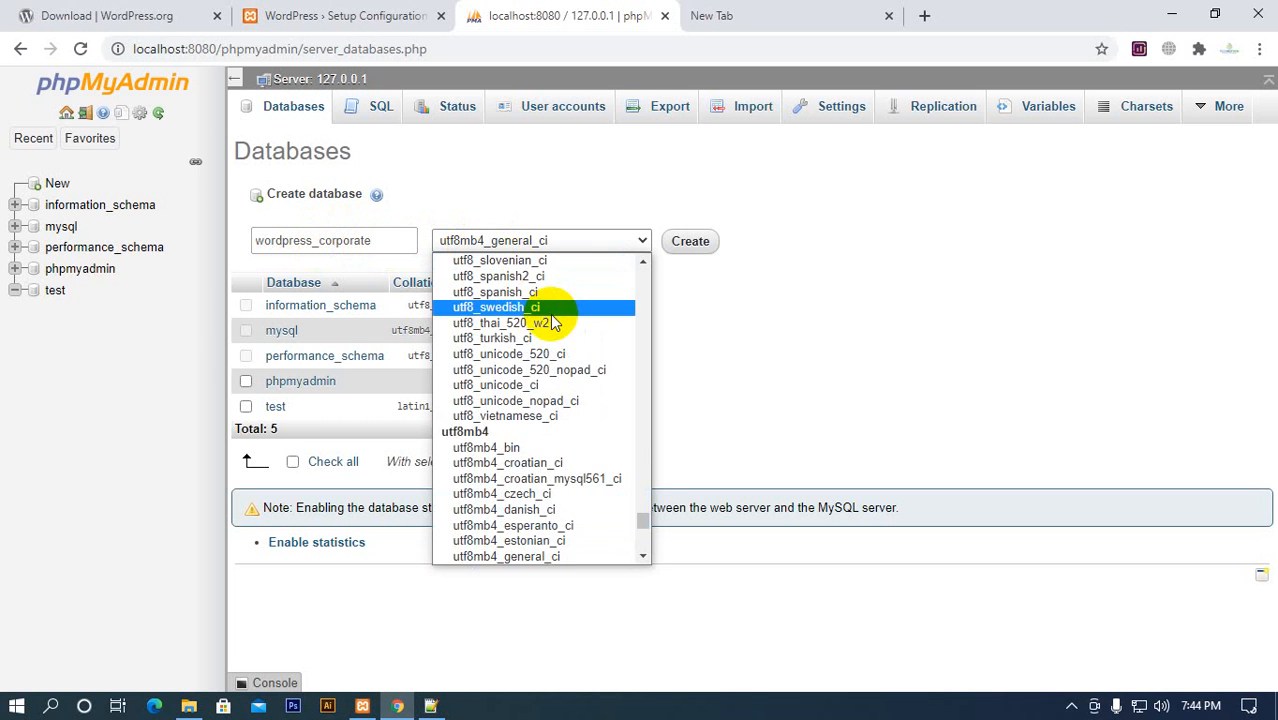
{"action": "scroll", "coordinate": [636, 451], "scroll_direction": "down", "scroll_amount": 10}
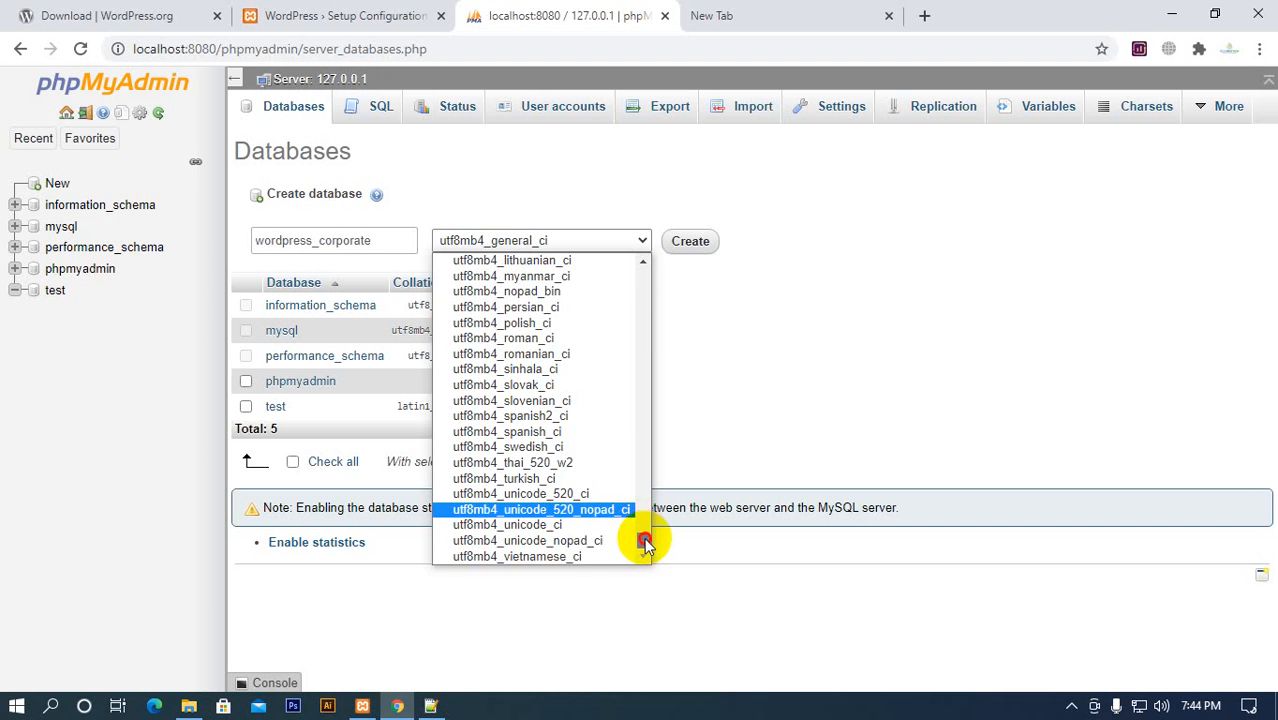
{"action": "left_click_drag", "start_coordinate": [645, 545], "coordinate": [656, 251]}
{"action": "scroll", "coordinate": [545, 418], "scroll_direction": "down", "scroll_amount": 5}
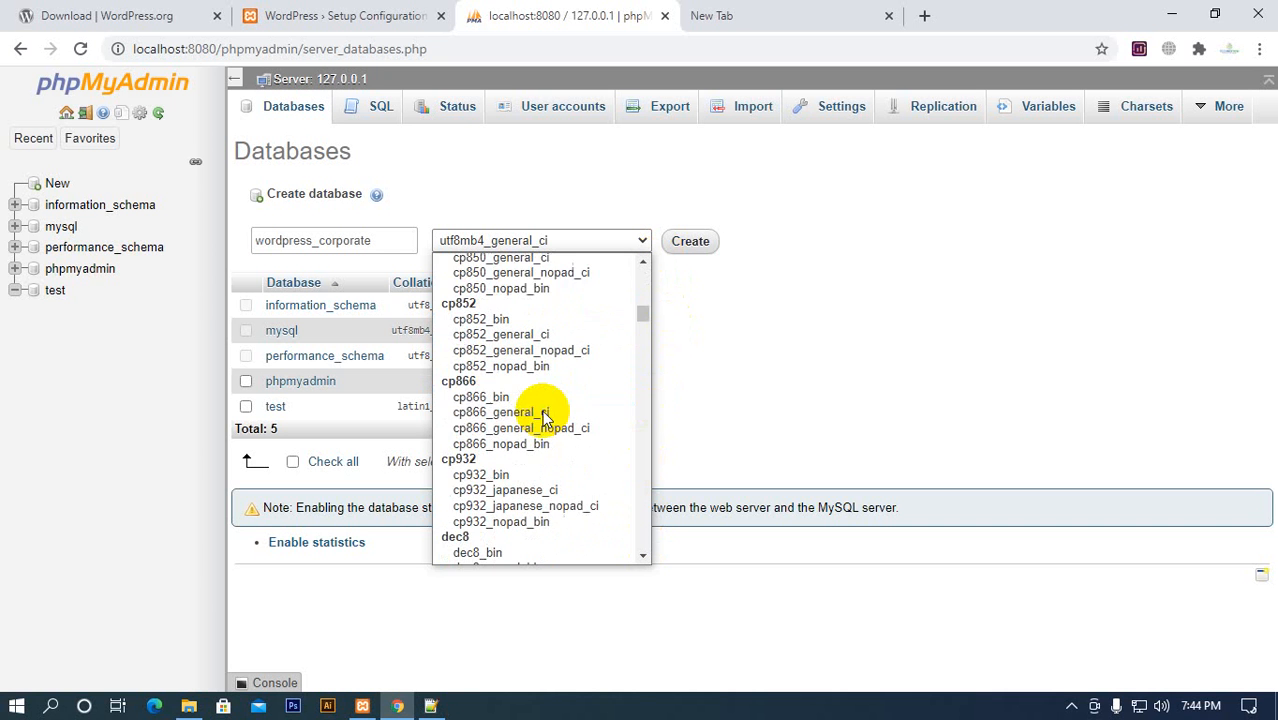
{"action": "scroll", "coordinate": [545, 418], "scroll_direction": "down", "scroll_amount": 15}
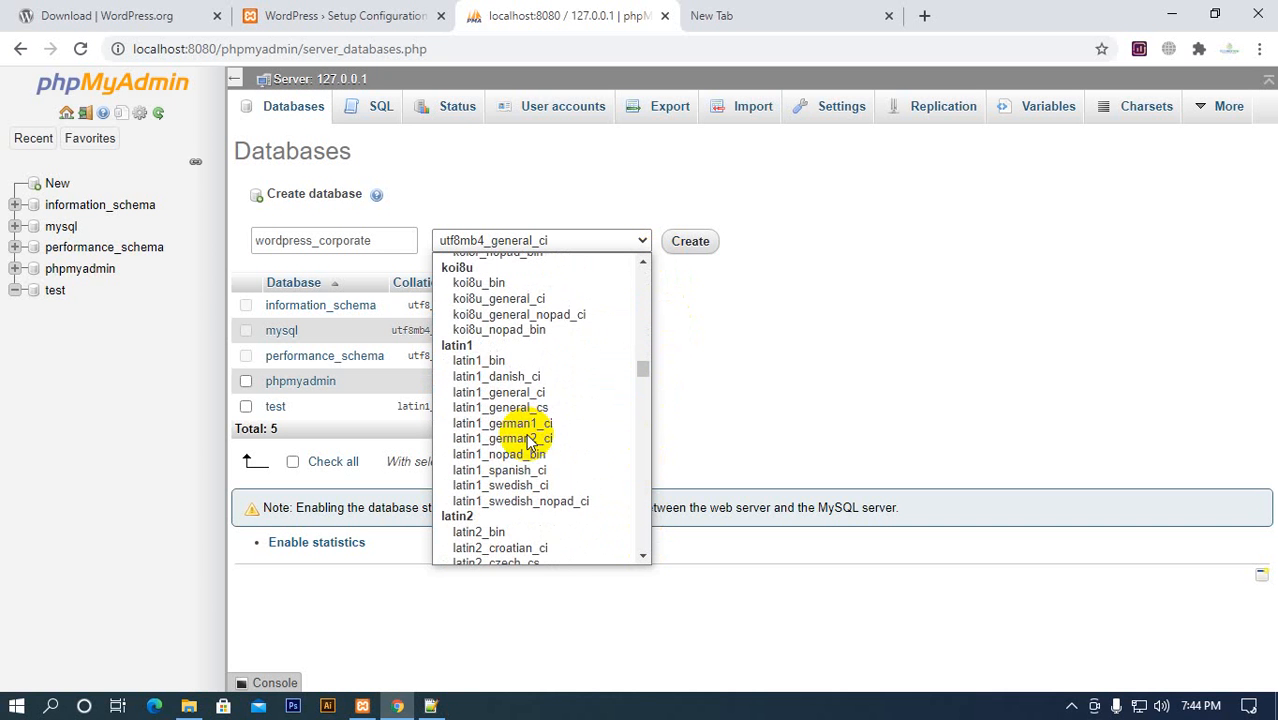
{"action": "scroll", "coordinate": [530, 440], "scroll_direction": "down", "scroll_amount": 20}
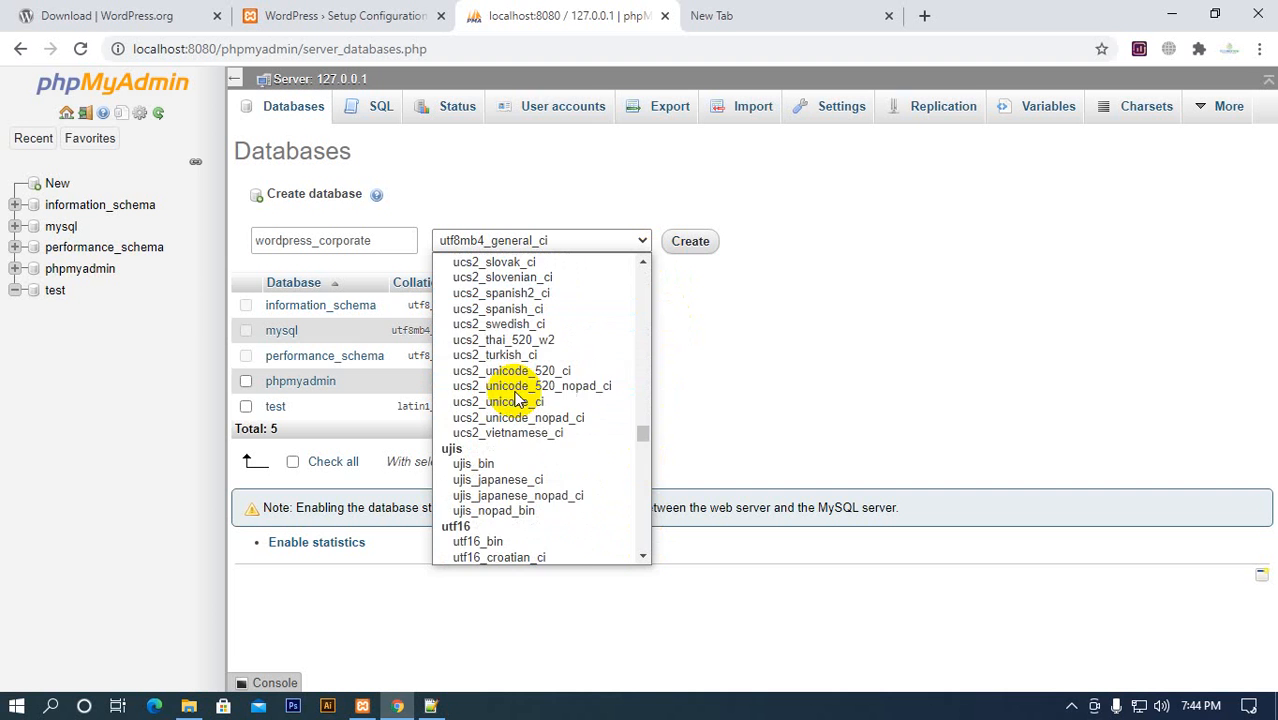
{"action": "scroll", "coordinate": [515, 405], "scroll_direction": "down", "scroll_amount": 20}
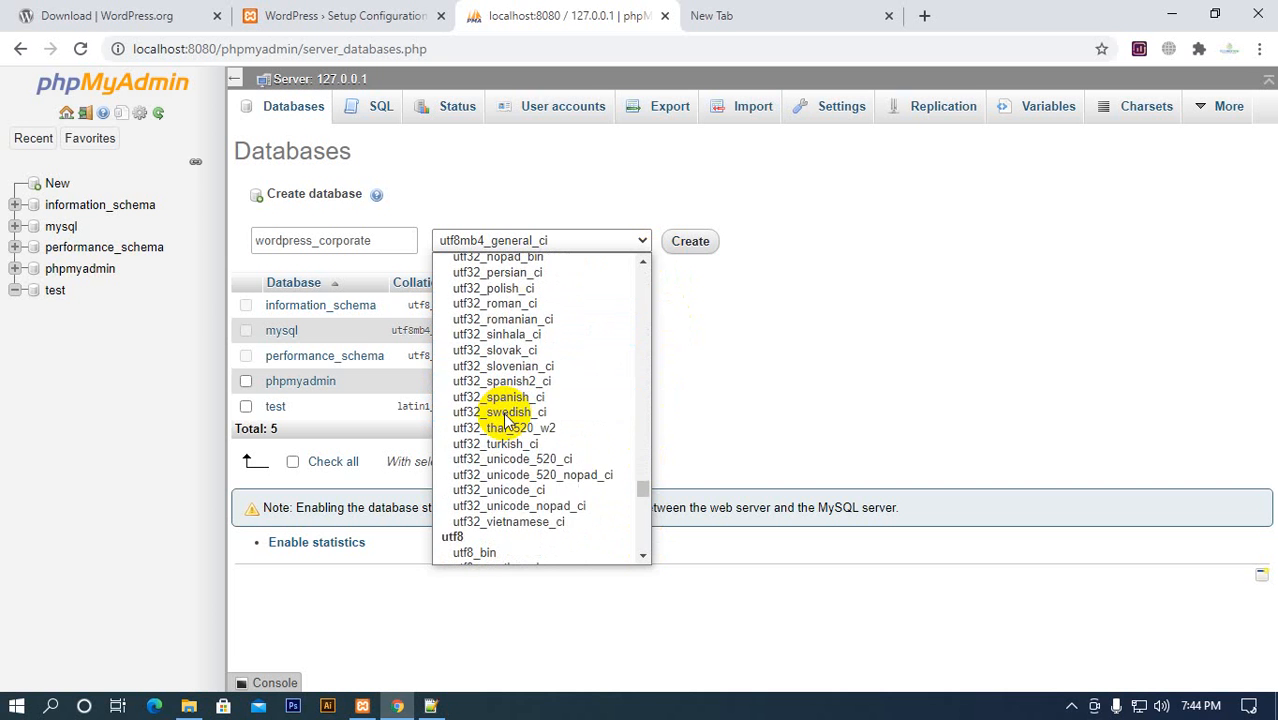
{"action": "scroll", "coordinate": [505, 420], "scroll_direction": "down", "scroll_amount": 3}
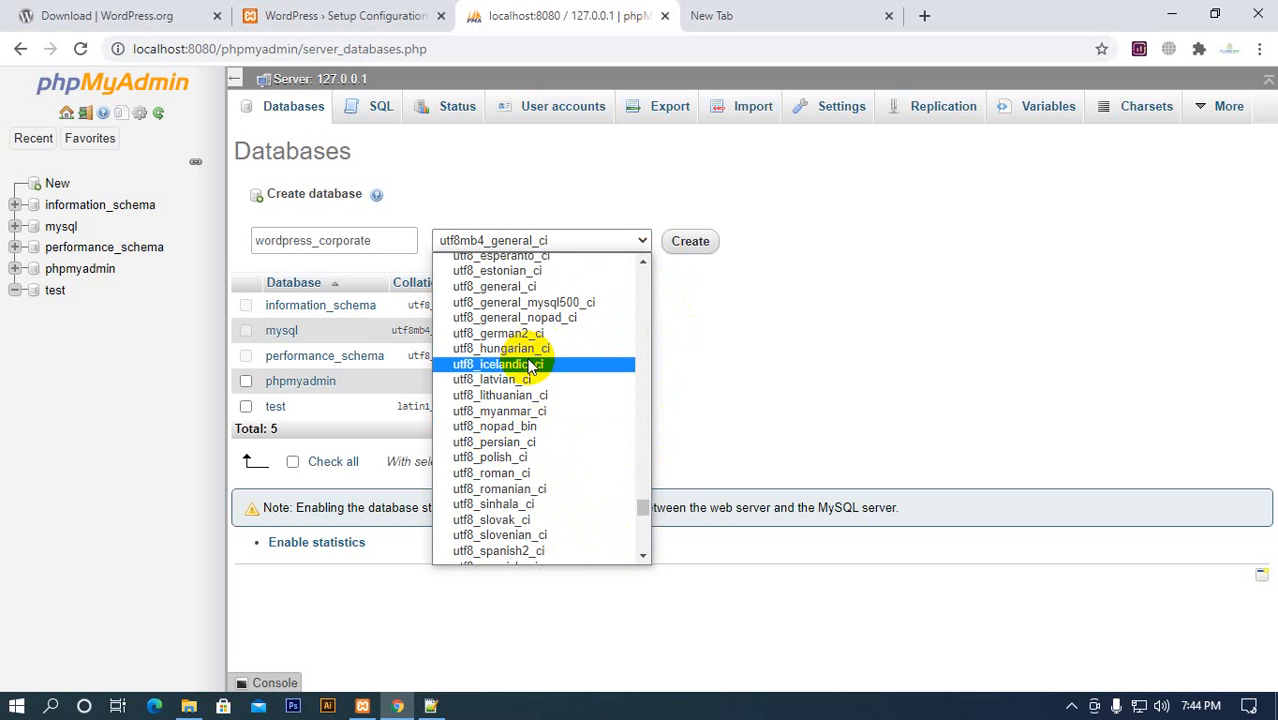
{"action": "left_click", "coordinate": [533, 288]}
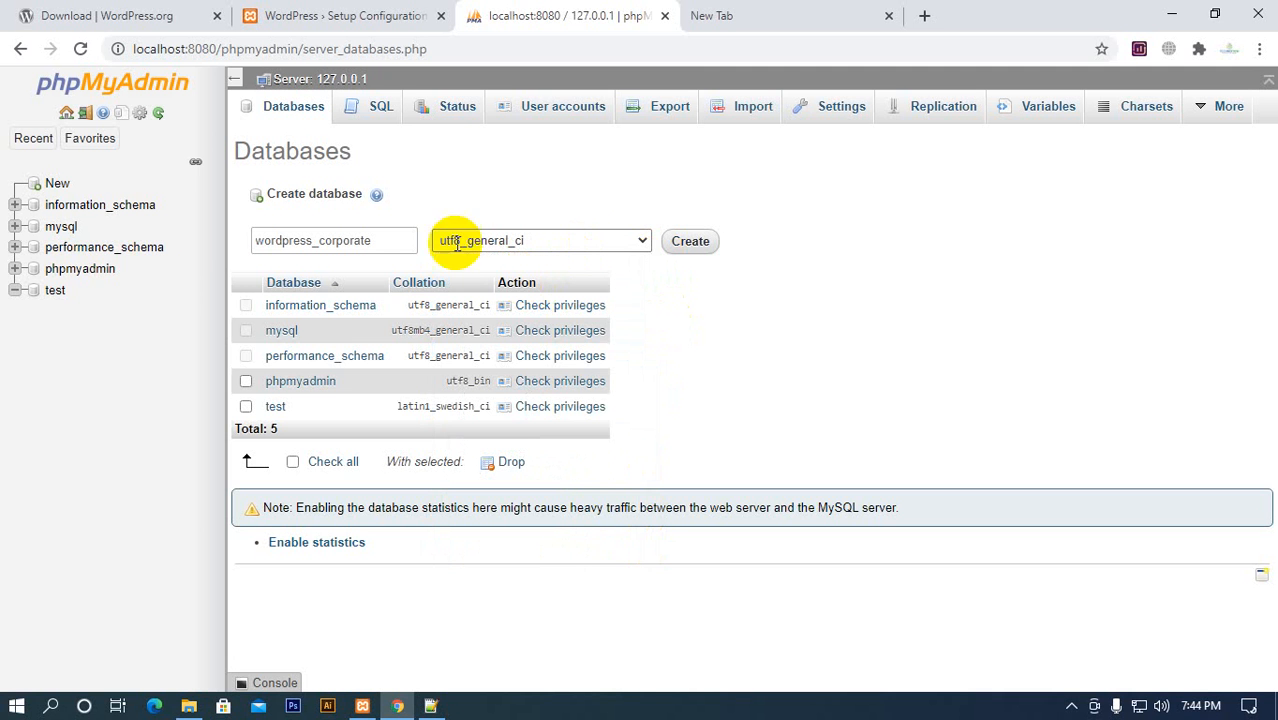
Open the phpmyadmin database in a separate tab and browse its pma__bookmark table
{"action": "middle_click", "coordinate": [86, 270]}
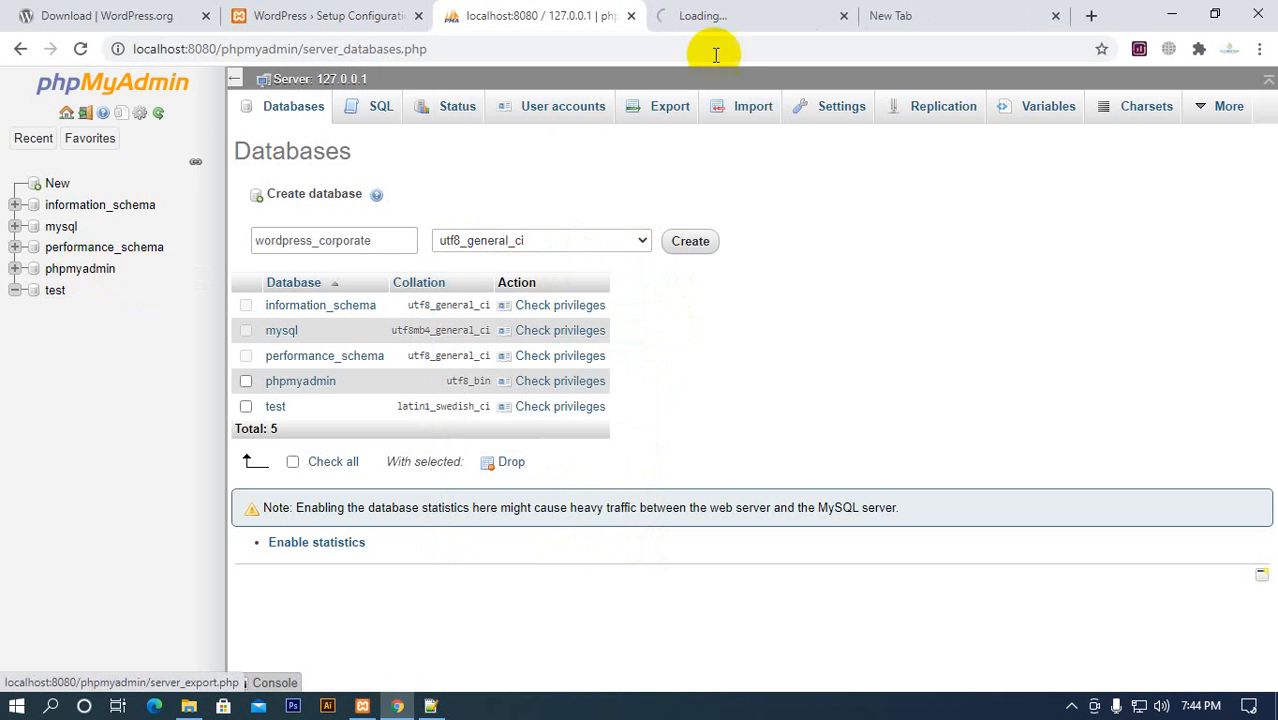
{"action": "left_click", "coordinate": [716, 22]}
{"action": "scroll", "coordinate": [395, 397], "scroll_direction": "down", "scroll_amount": 1}
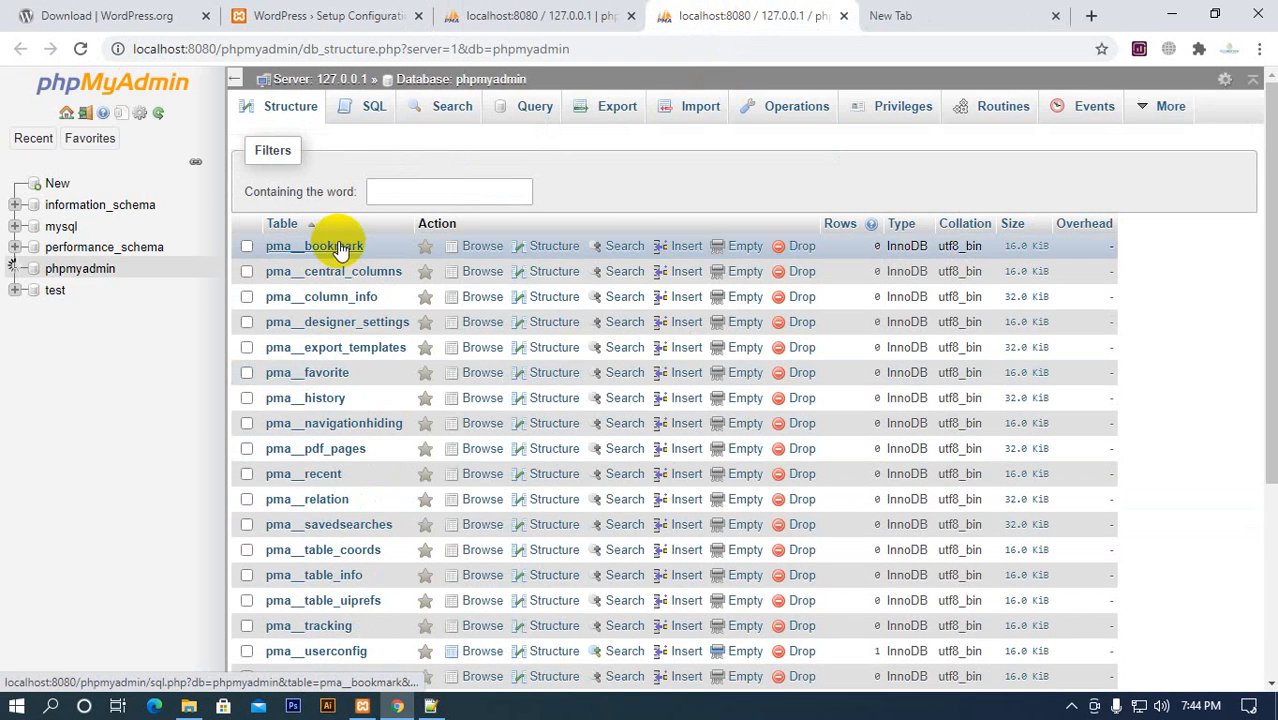
{"action": "left_click", "coordinate": [337, 245]}
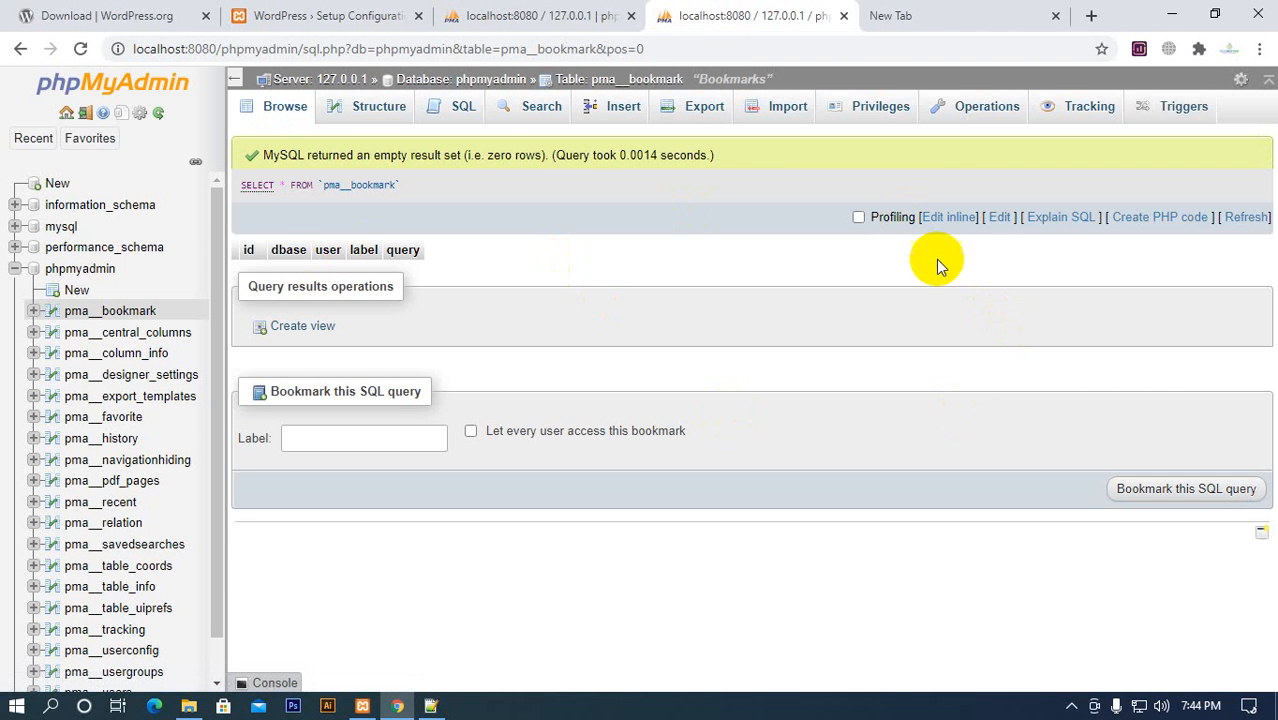
Examine the column structure of the pma__bookmark table and return to browsing its rows
{"action": "left_click", "coordinate": [370, 110]}
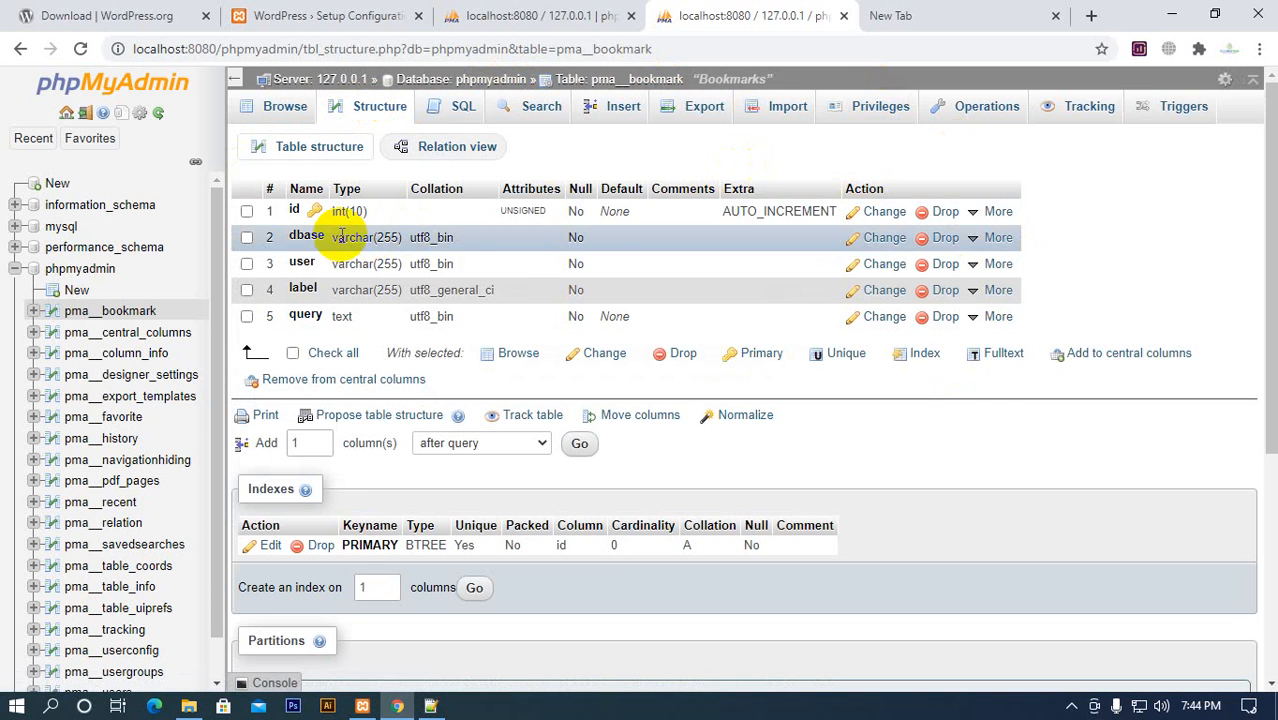
{"action": "left_click", "coordinate": [284, 106]}
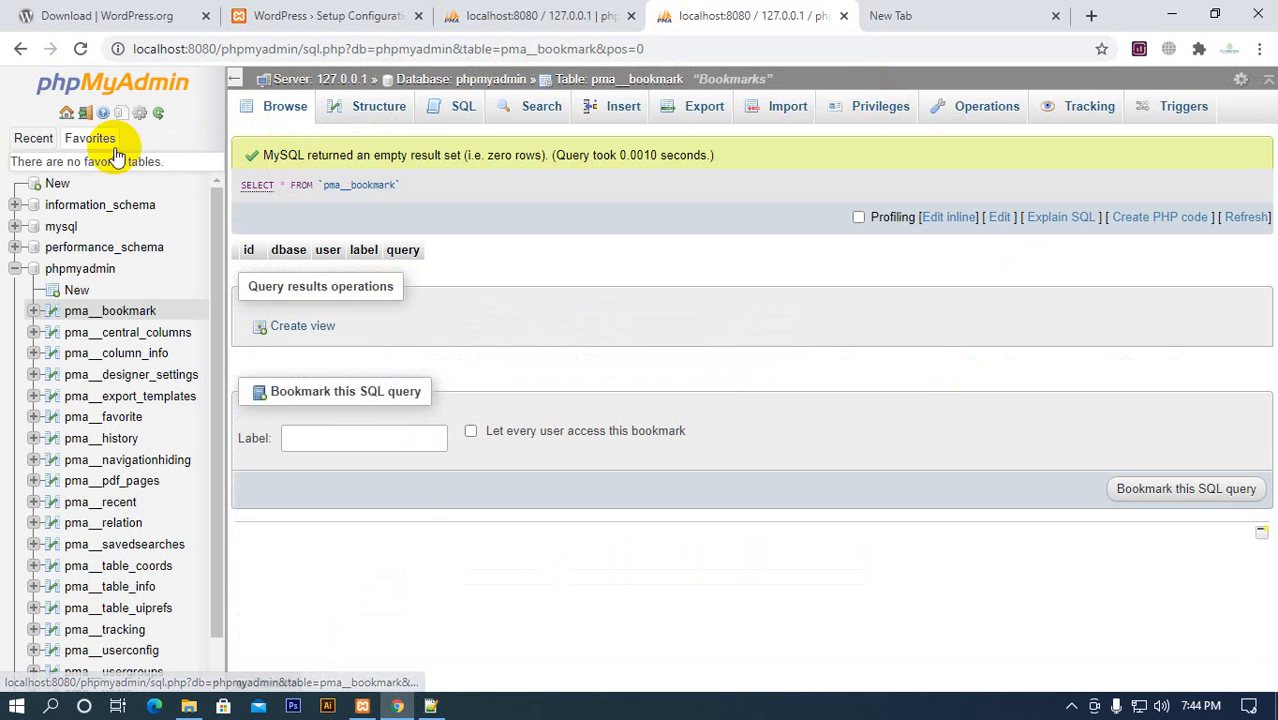
{"action": "left_click", "coordinate": [20, 49]}
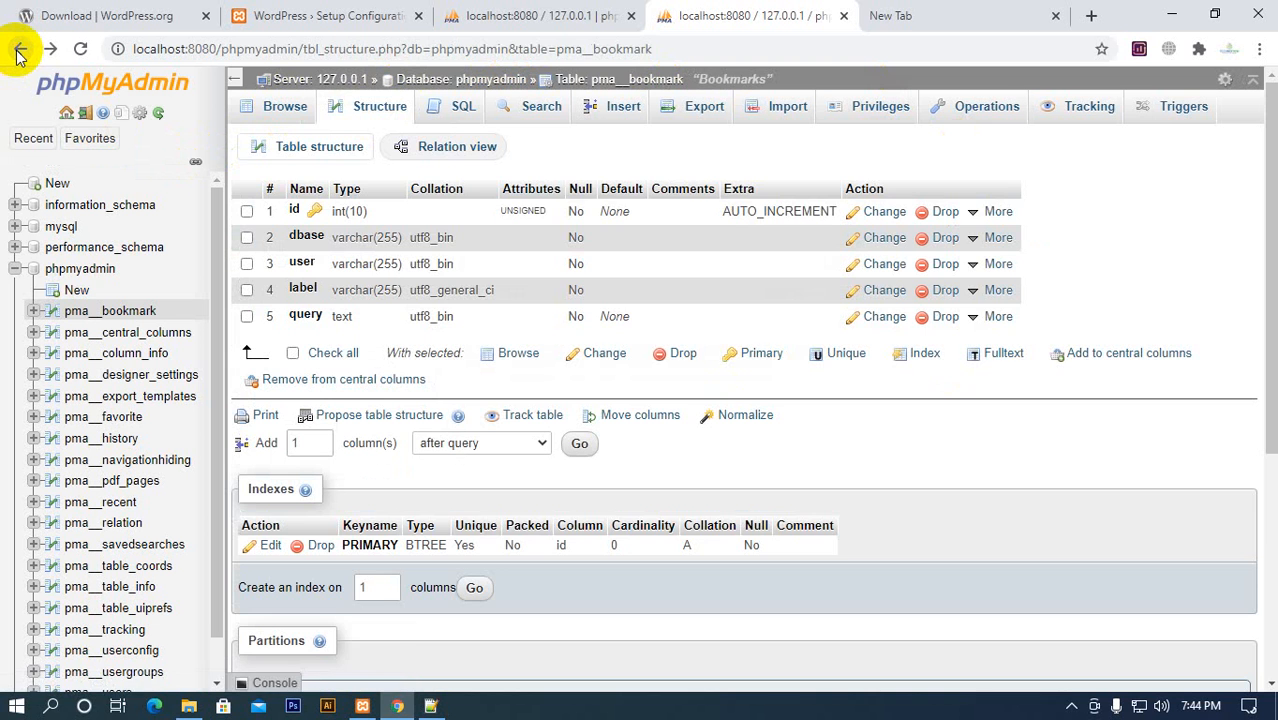
{"action": "left_click", "coordinate": [20, 53]}
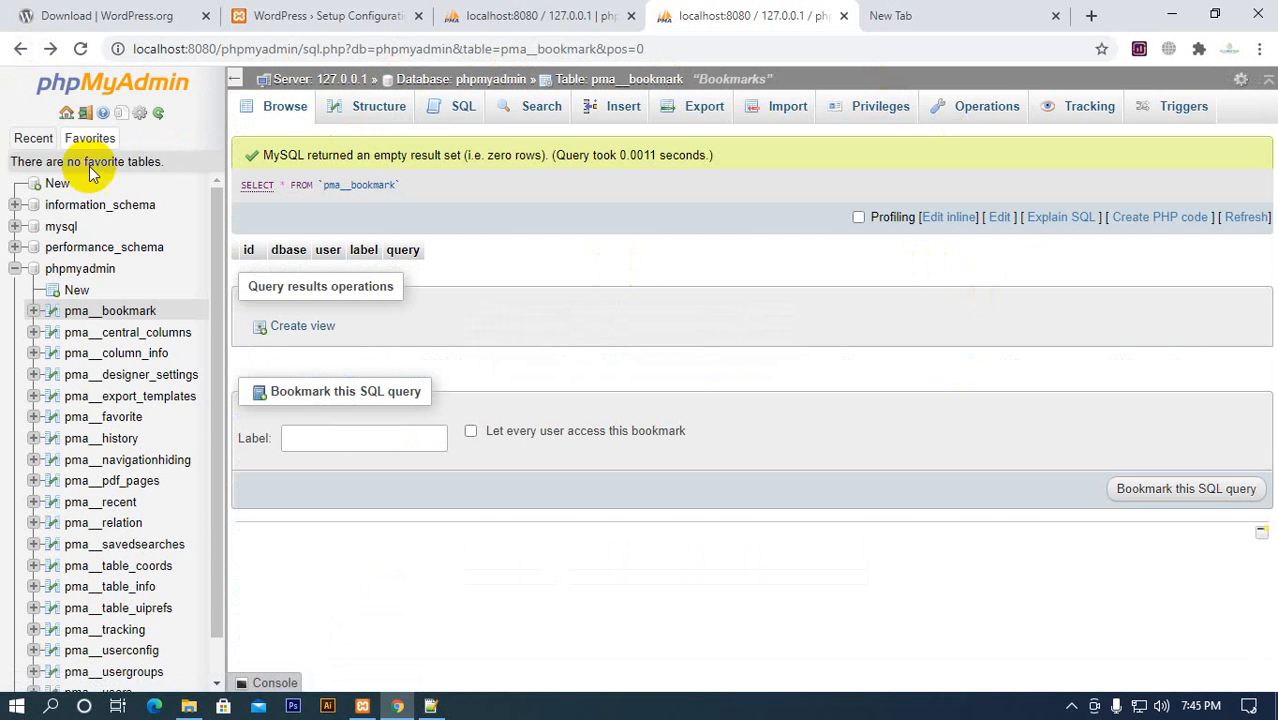
Sort the phpmyadmin database's tables by collation and compare them with the collation chosen for the new database
{"action": "left_click", "coordinate": [87, 278]}
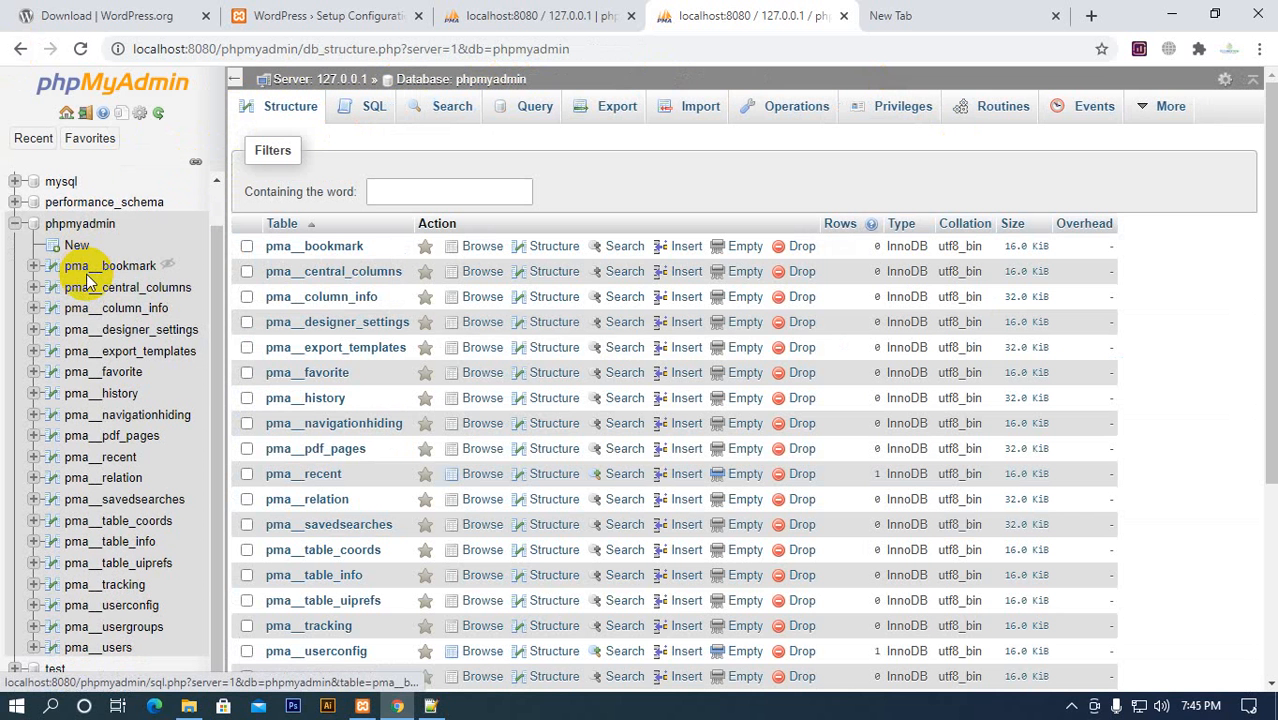
{"action": "left_click", "coordinate": [970, 227]}
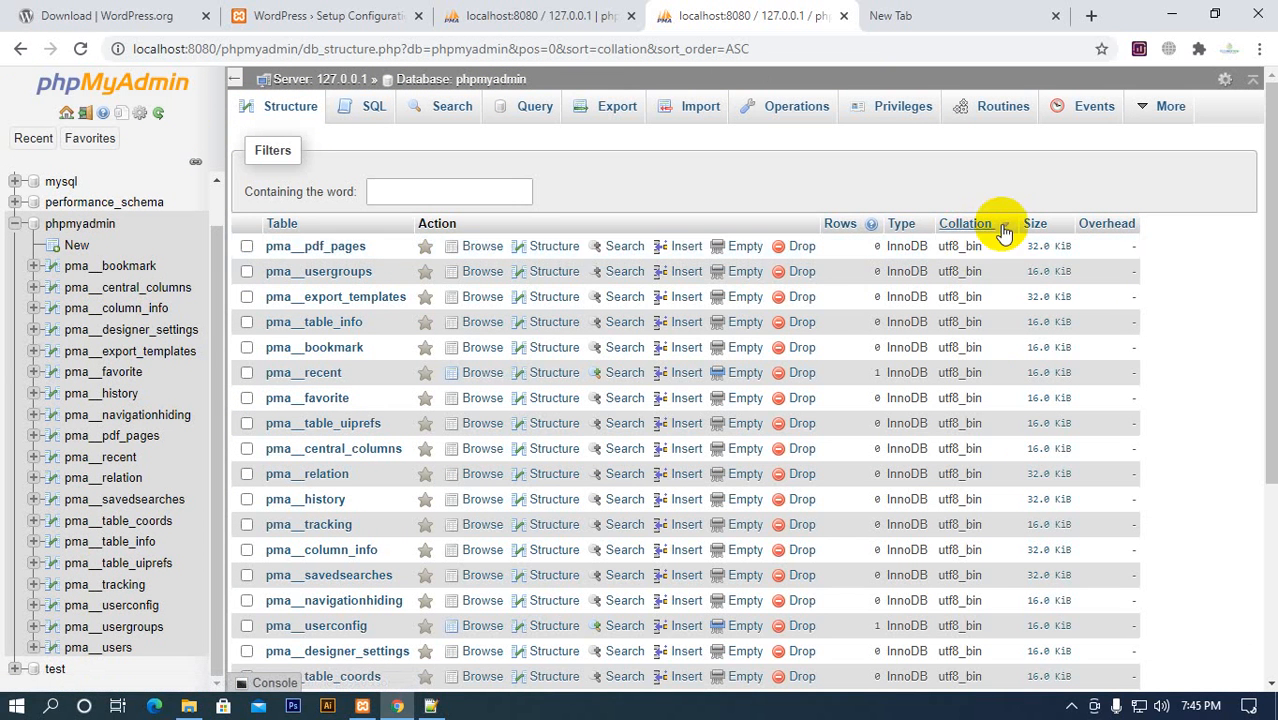
{"action": "left_click", "coordinate": [1004, 228]}
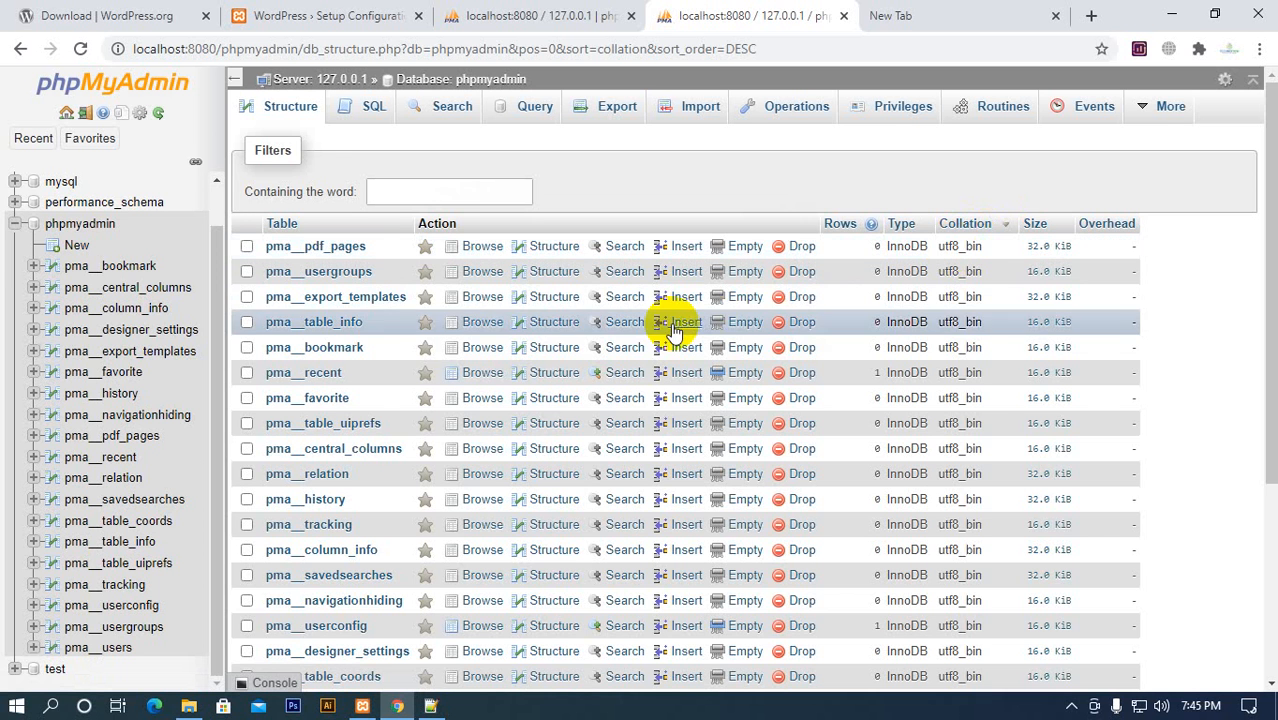
{"action": "left_click", "coordinate": [515, 16]}
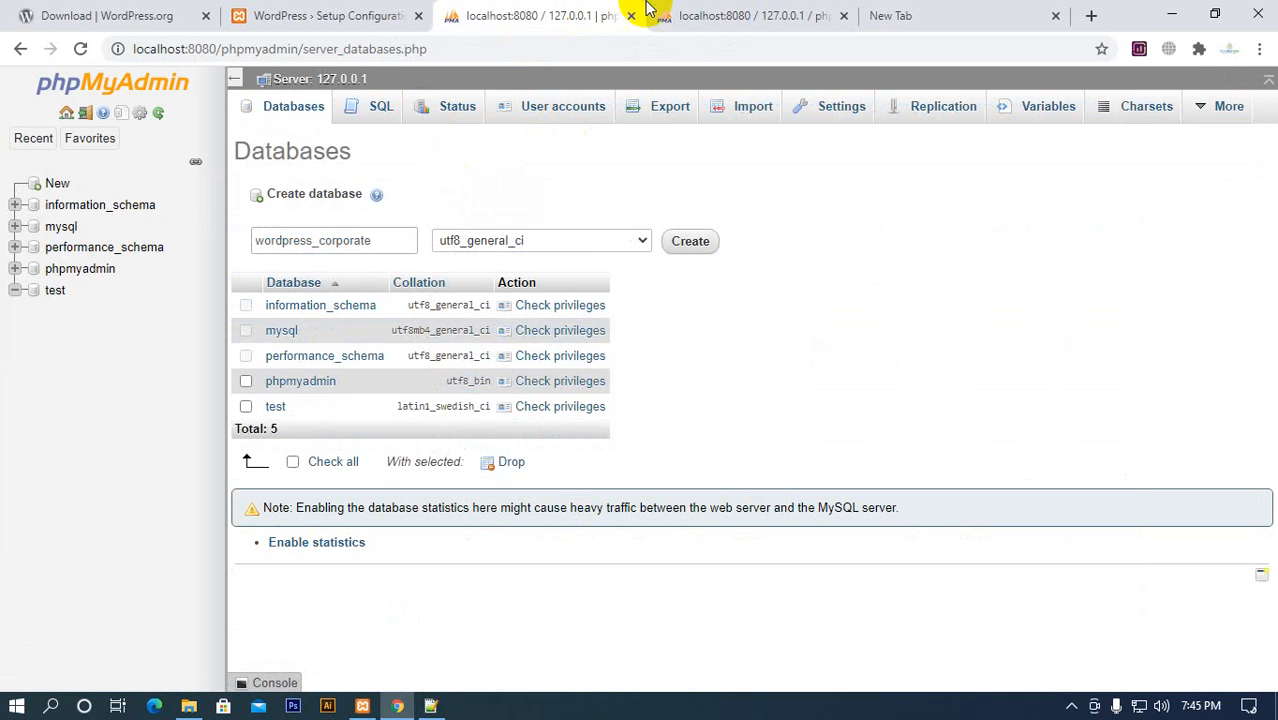
{"action": "left_click", "coordinate": [688, 16]}
{"action": "left_click", "coordinate": [555, 20]}
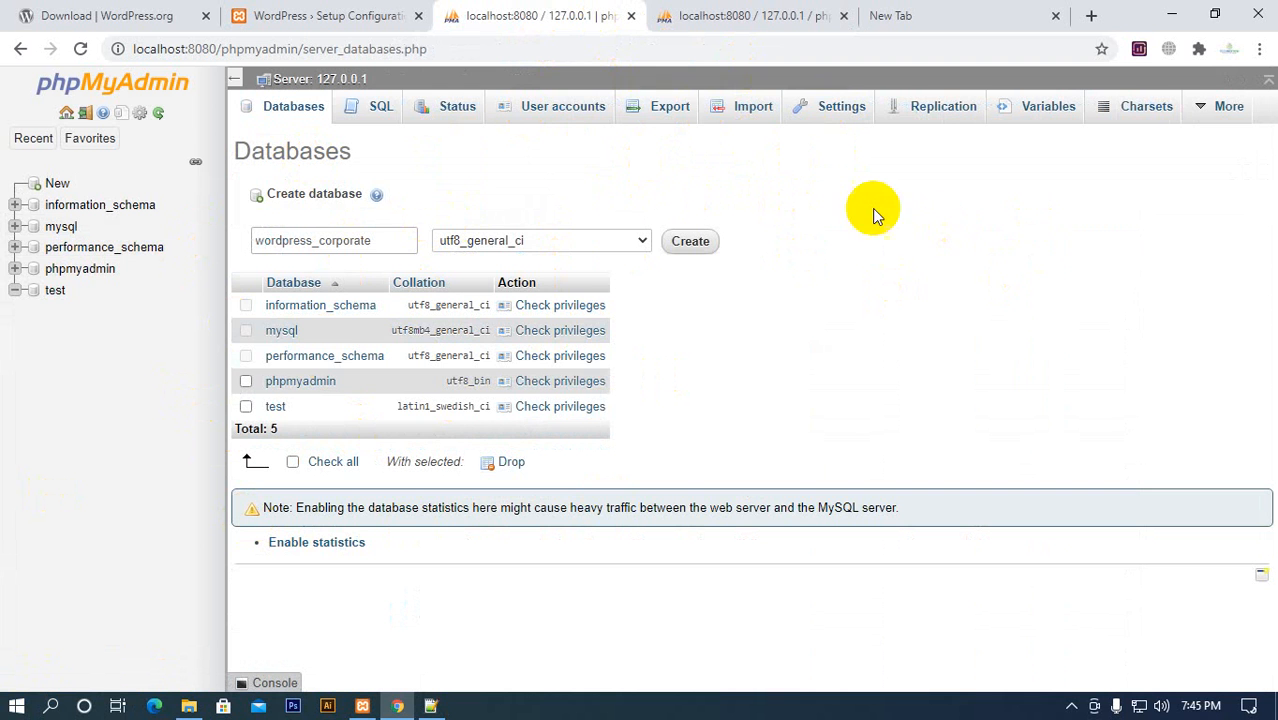
{"action": "left_click", "coordinate": [700, 12]}
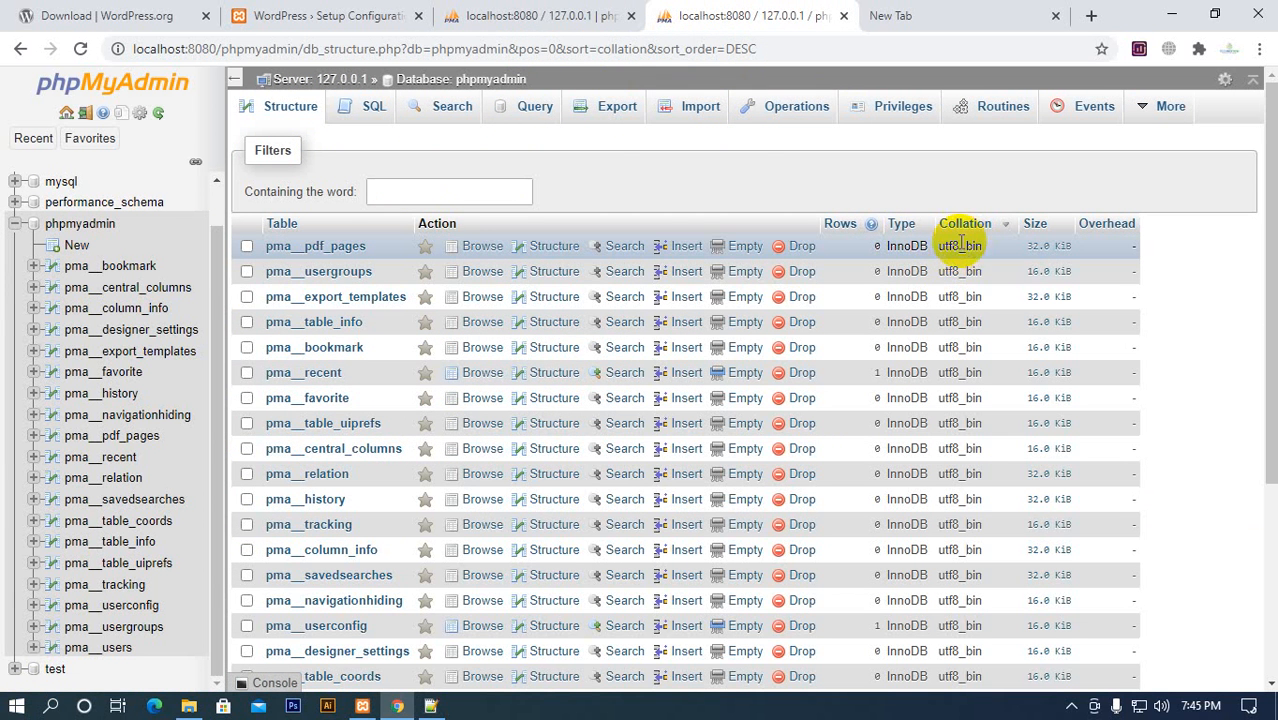
Browse the pma__pdf_pages table, view its row insertion form, and return to the phpmyadmin database's table list
{"action": "left_click", "coordinate": [472, 249]}
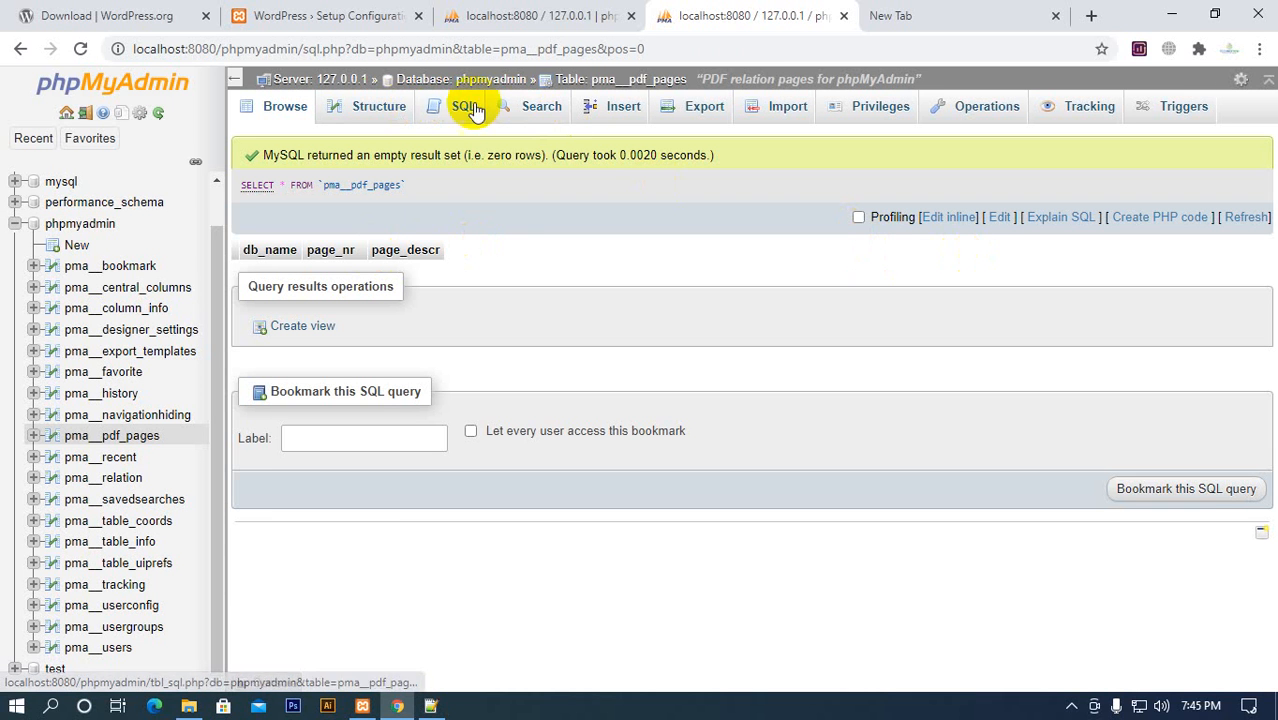
{"action": "left_click", "coordinate": [626, 107]}
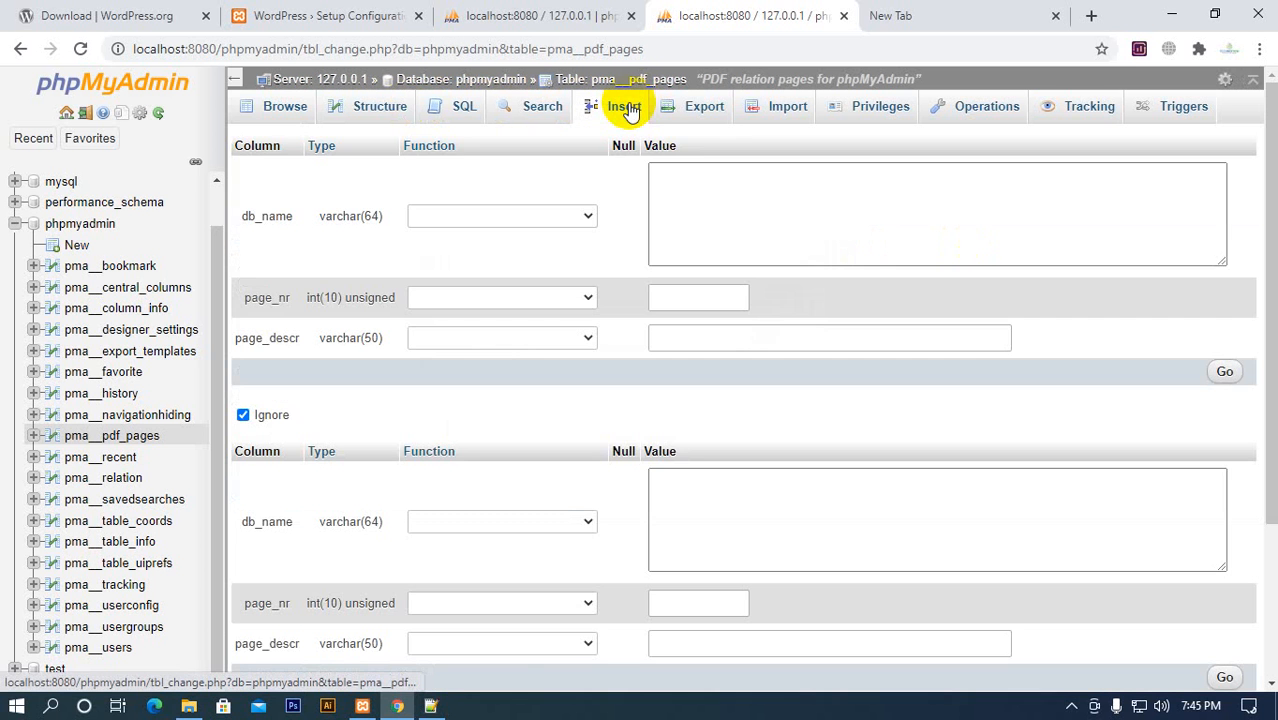
{"action": "scroll", "coordinate": [1100, 335], "scroll_direction": "down", "scroll_amount": 2}
{"action": "scroll", "coordinate": [1100, 335], "scroll_direction": "up", "scroll_amount": 3}
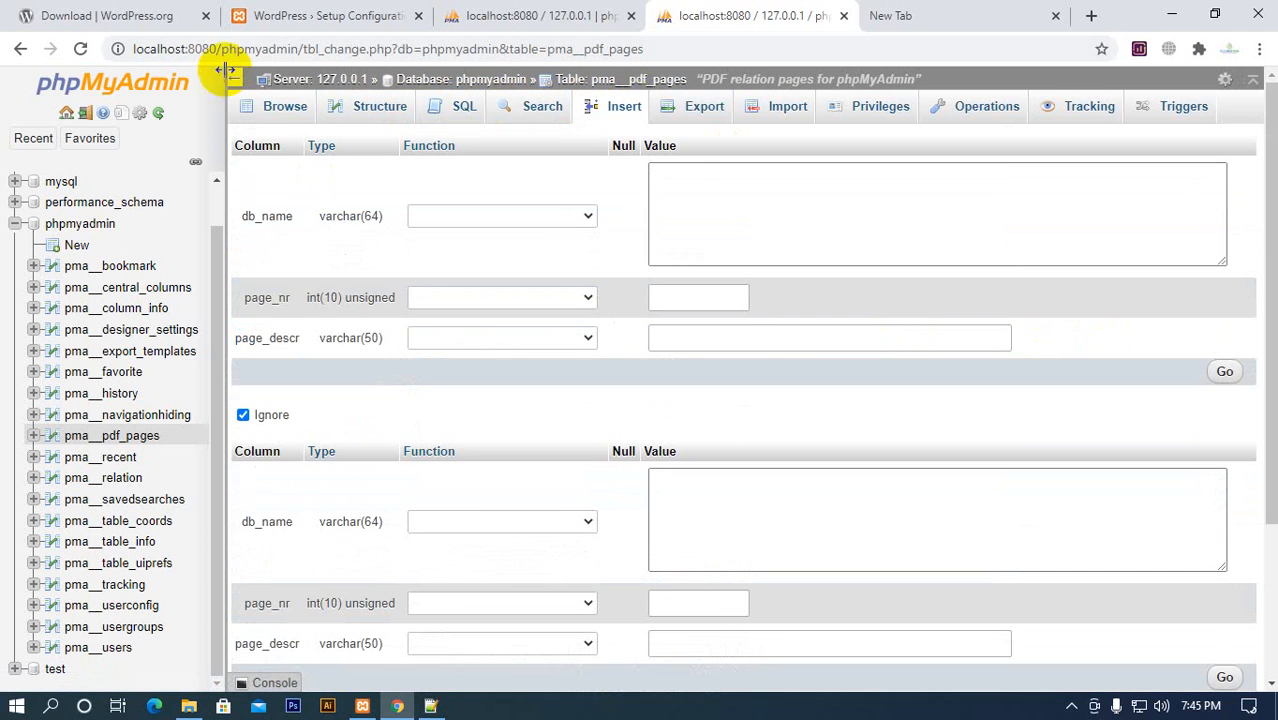
{"action": "left_click", "coordinate": [285, 106]}
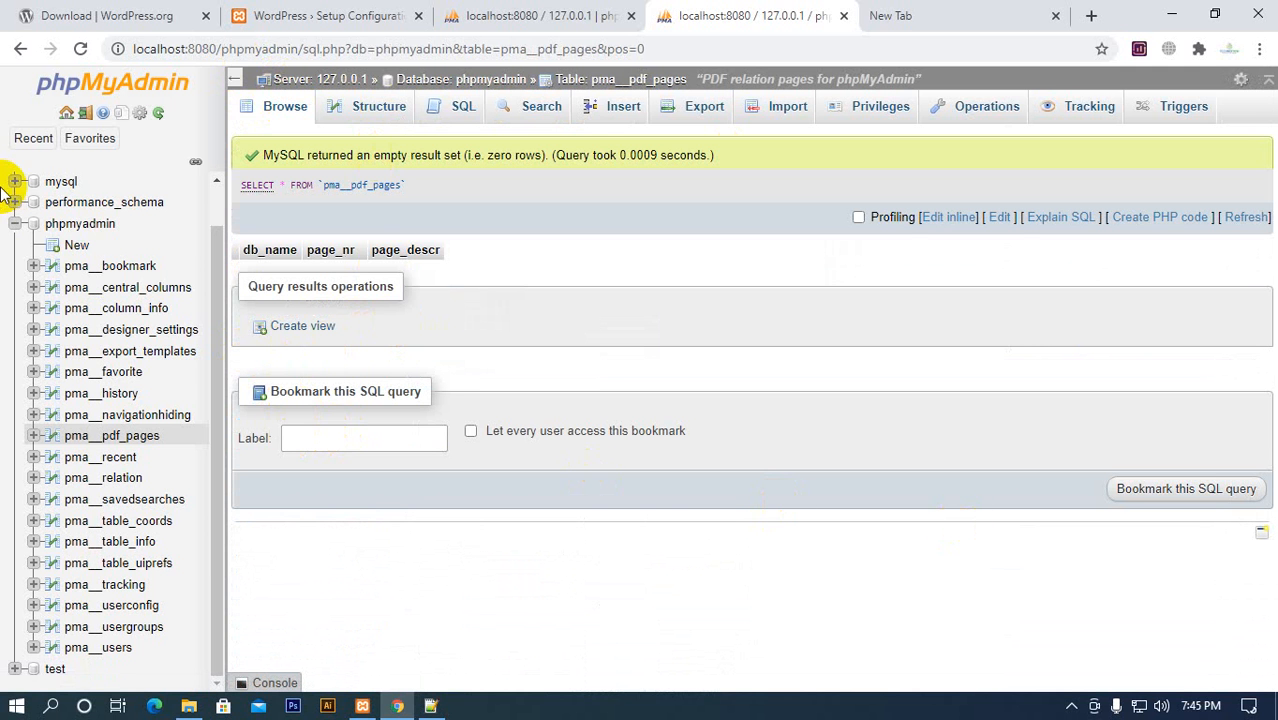
{"action": "left_click", "coordinate": [85, 223]}
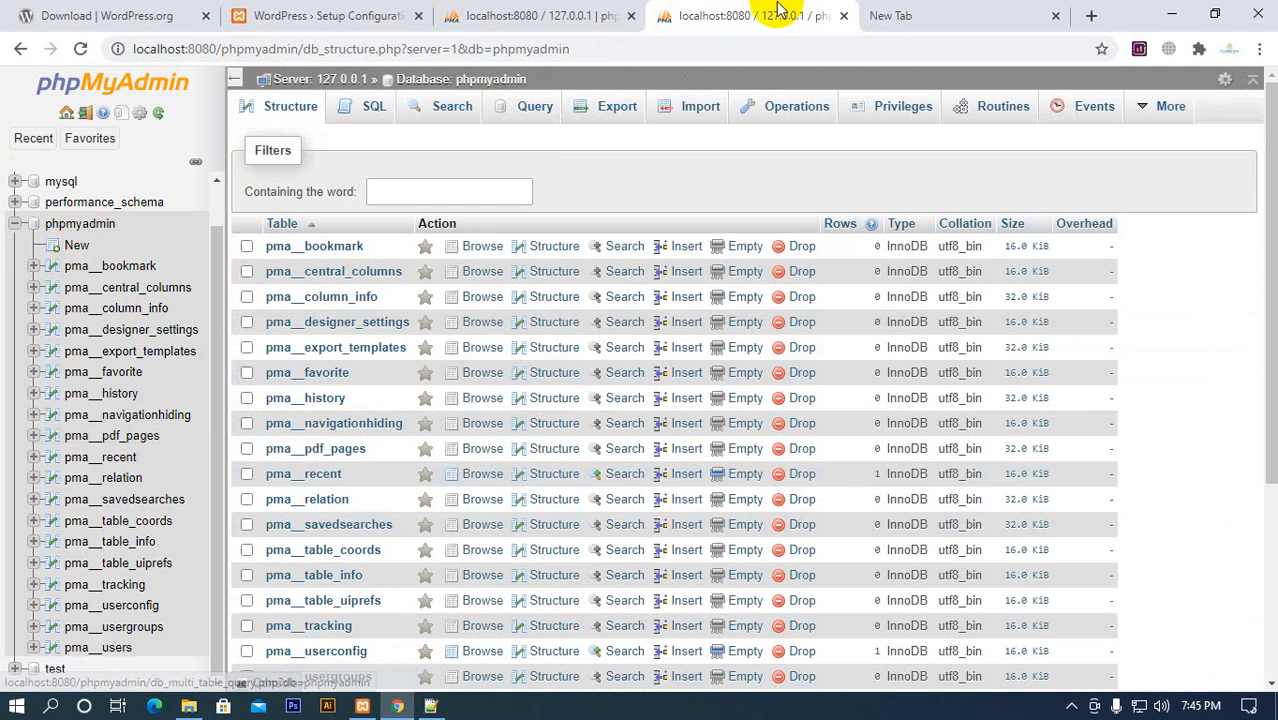
Create the wordpress_corporate database with the utf8_general_ci collation and close the extra phpMyAdmin browser tab
{"action": "left_click", "coordinate": [530, 15]}
{"action": "left_click", "coordinate": [552, 241]}
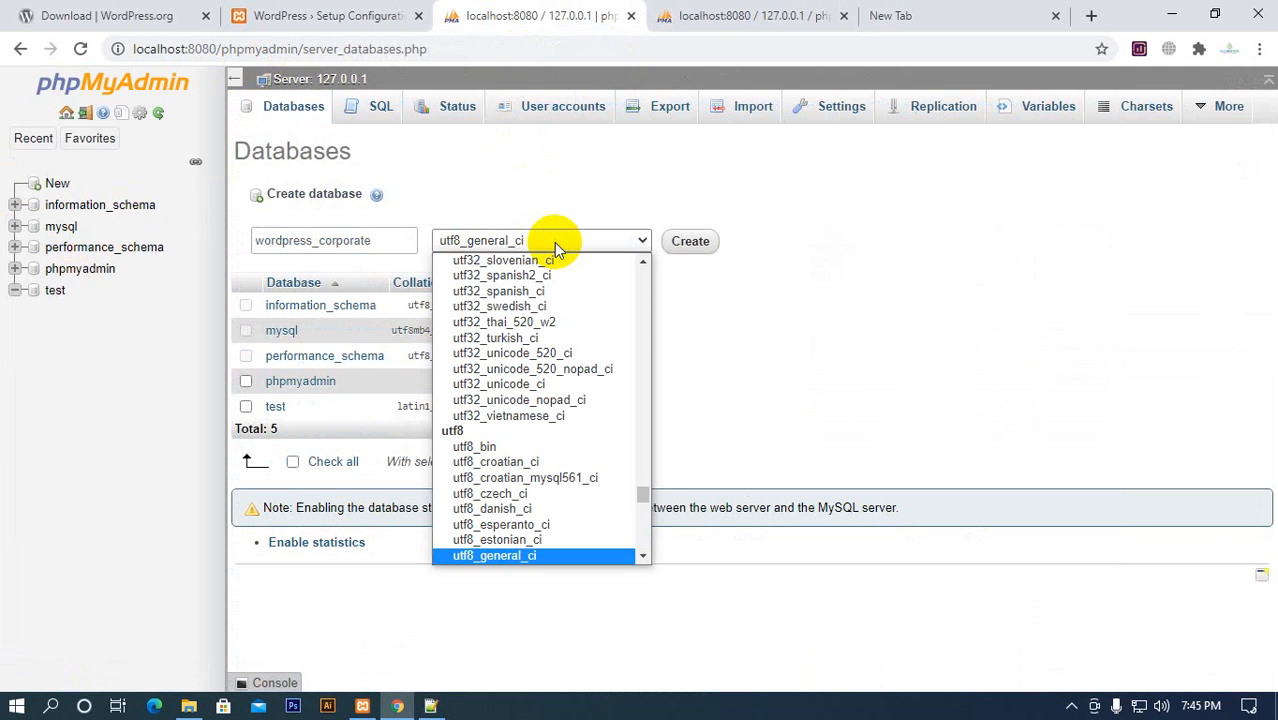
{"action": "left_click", "coordinate": [554, 242]}
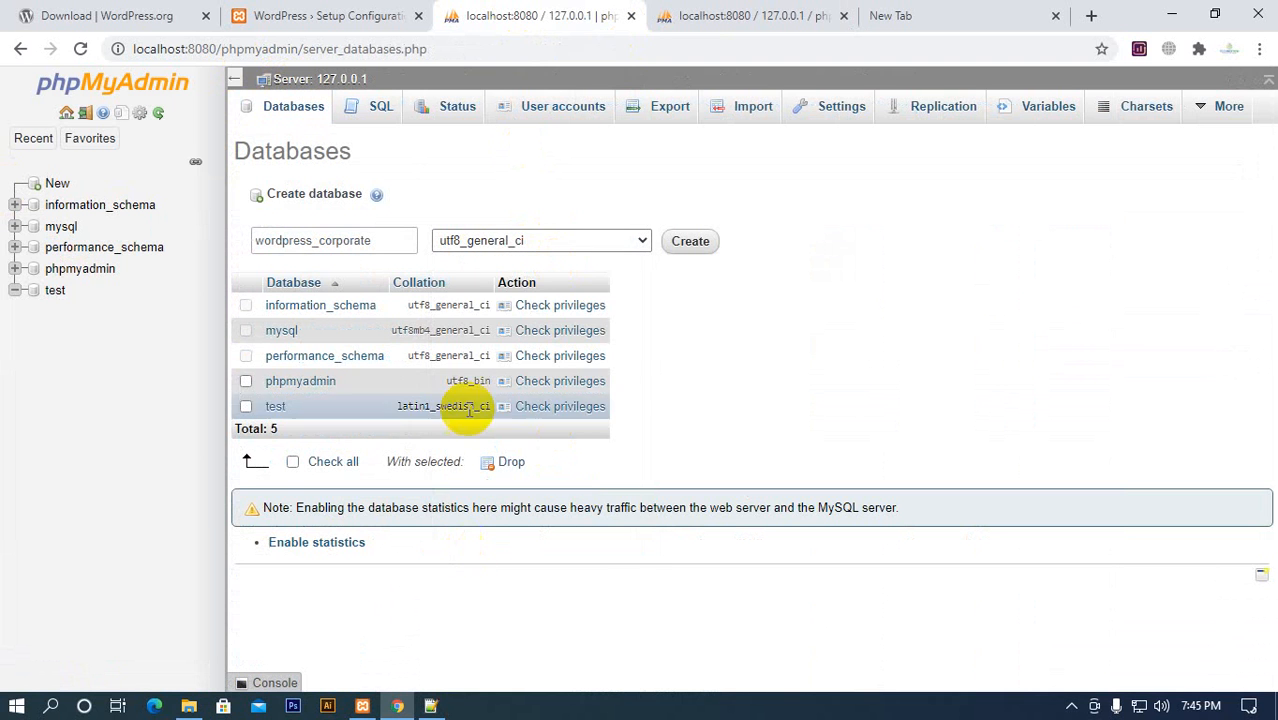
{"action": "left_click", "coordinate": [560, 245]}
{"action": "left_click", "coordinate": [560, 245]}
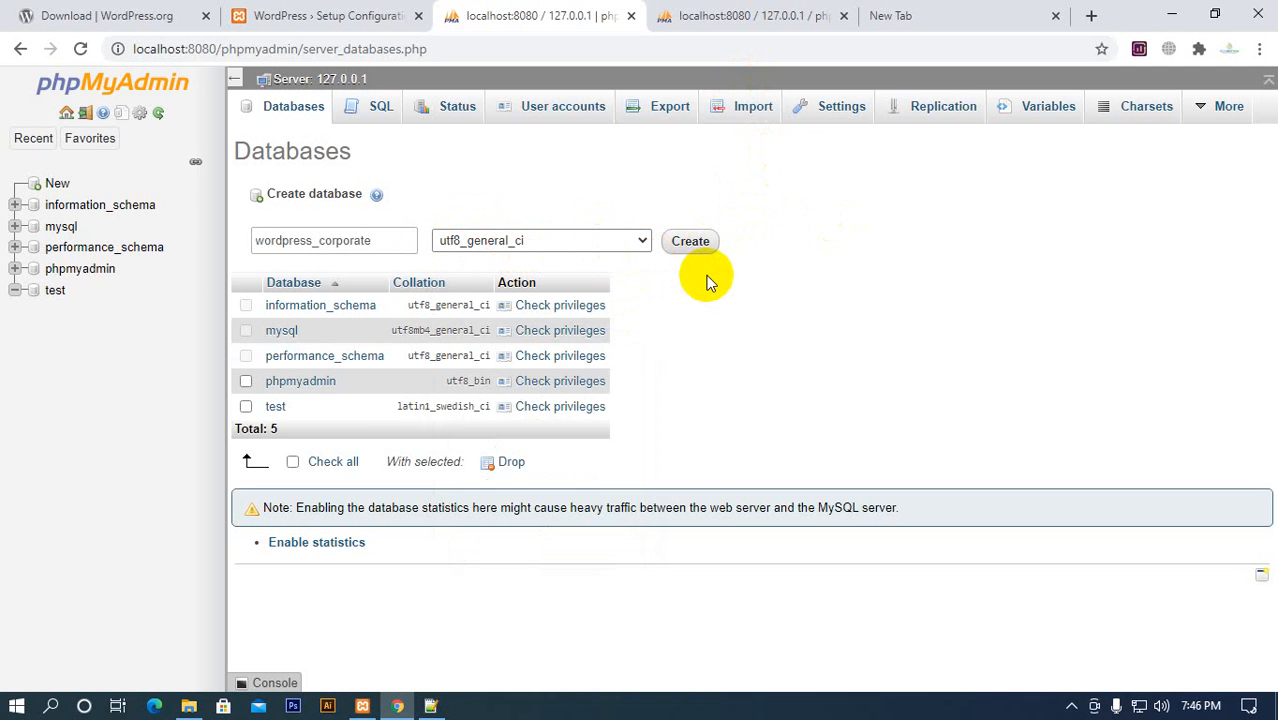
{"action": "left_click", "coordinate": [704, 250]}
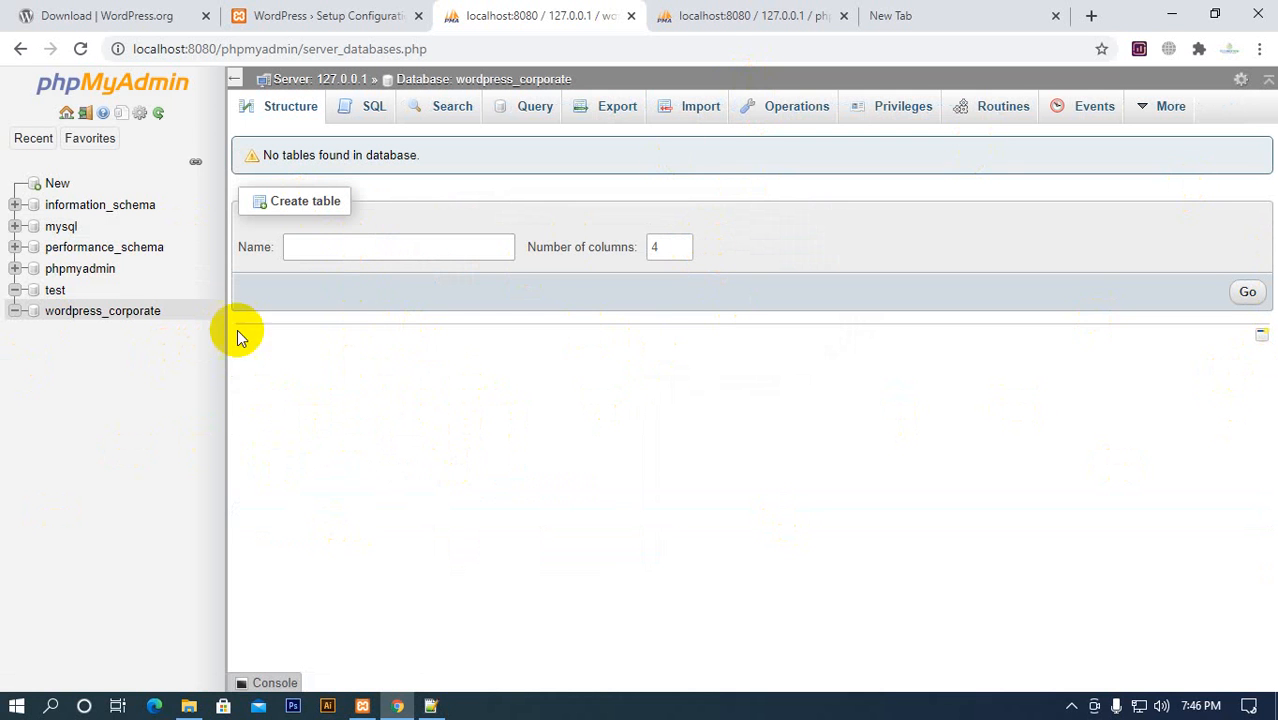
{"action": "left_click", "coordinate": [843, 15]}
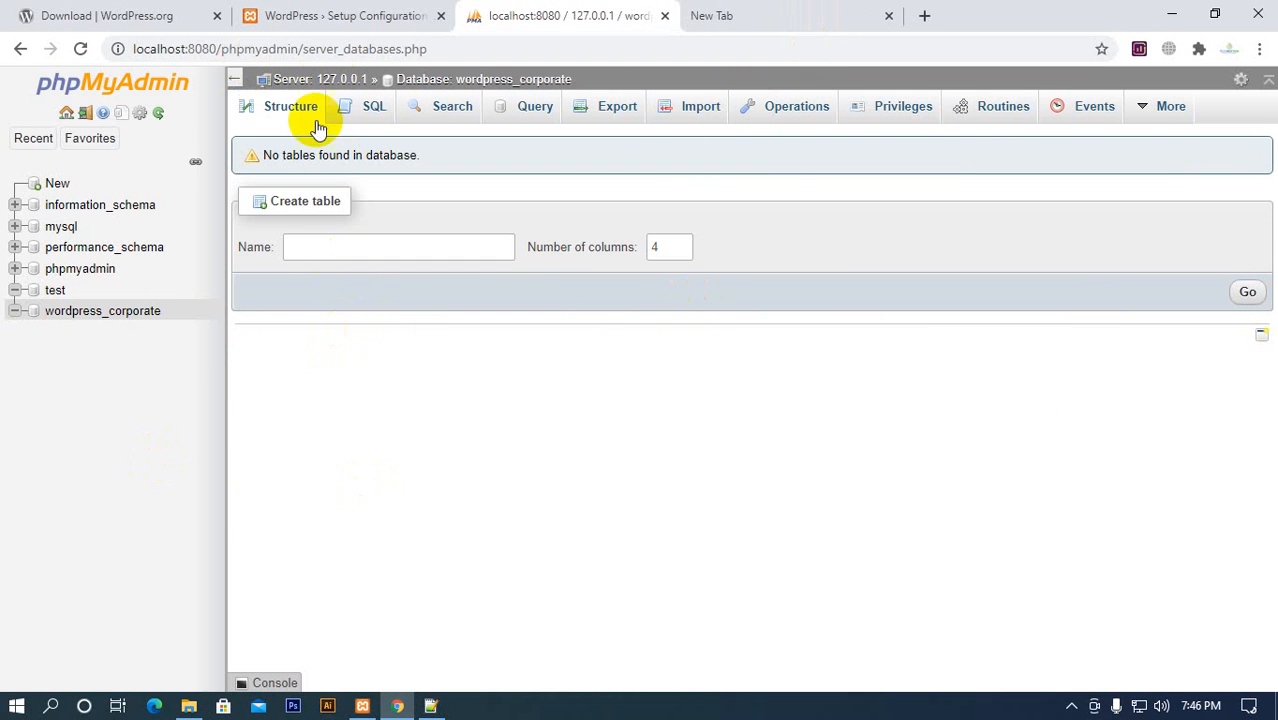
Recheck the WordPress setup requirements, note the database name wordpress_corporate in a new Notepad document, and minimize Notepad
{"action": "left_click", "coordinate": [350, 17]}
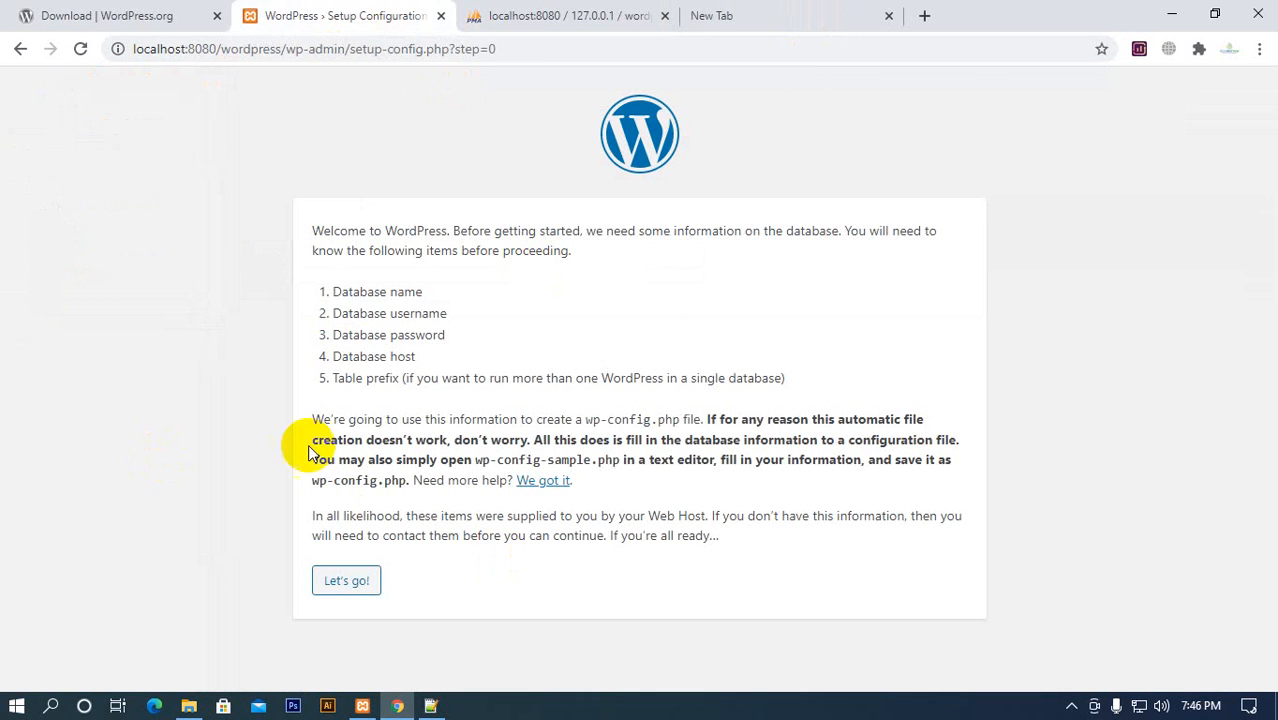
{"action": "left_click", "coordinate": [515, 17]}
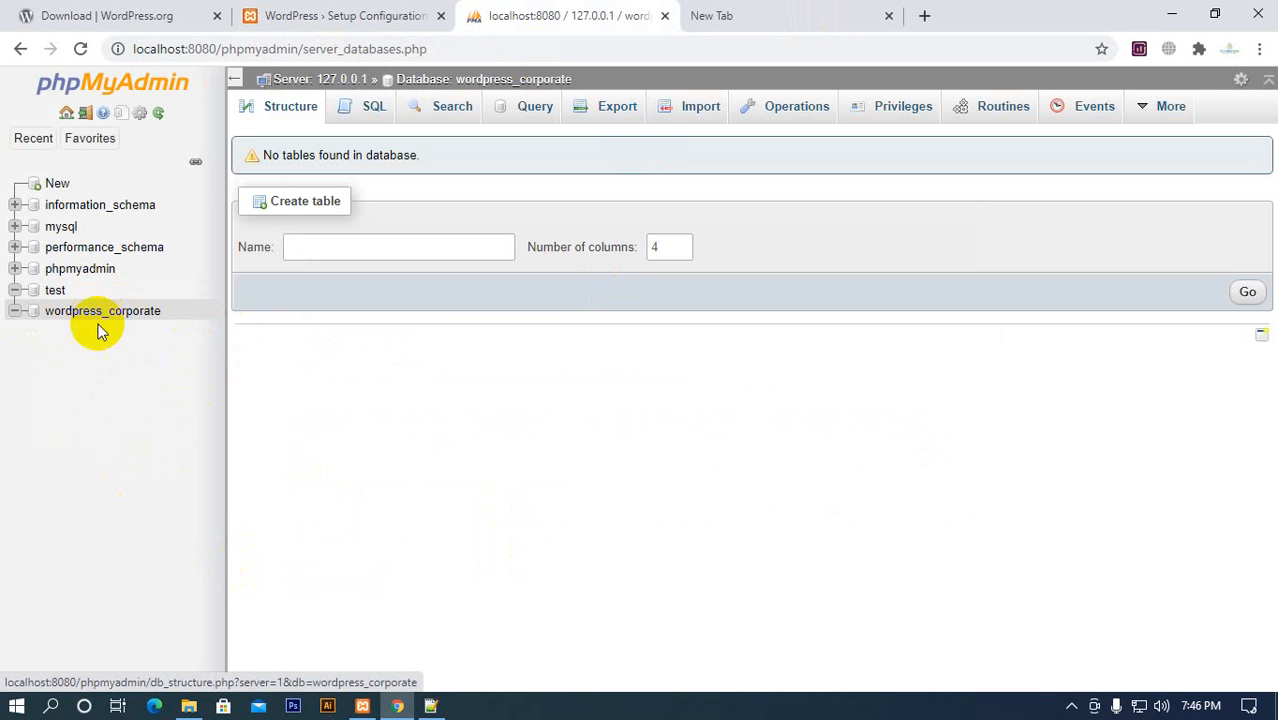
{"action": "key", "text": "super+r"}
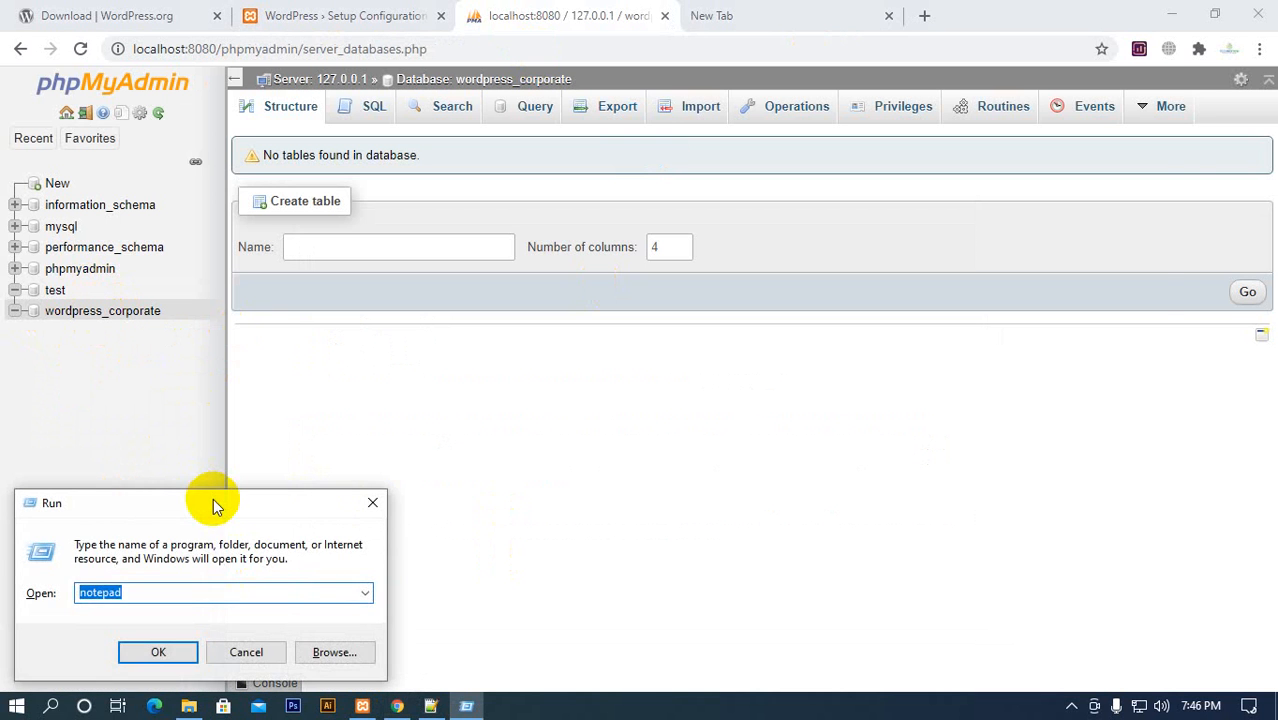
{"action": "key", "text": "Return"}
{"action": "left_click", "coordinate": [470, 77]}
{"action": "left_click_drag", "start_coordinate": [470, 77], "coordinate": [679, 111]}
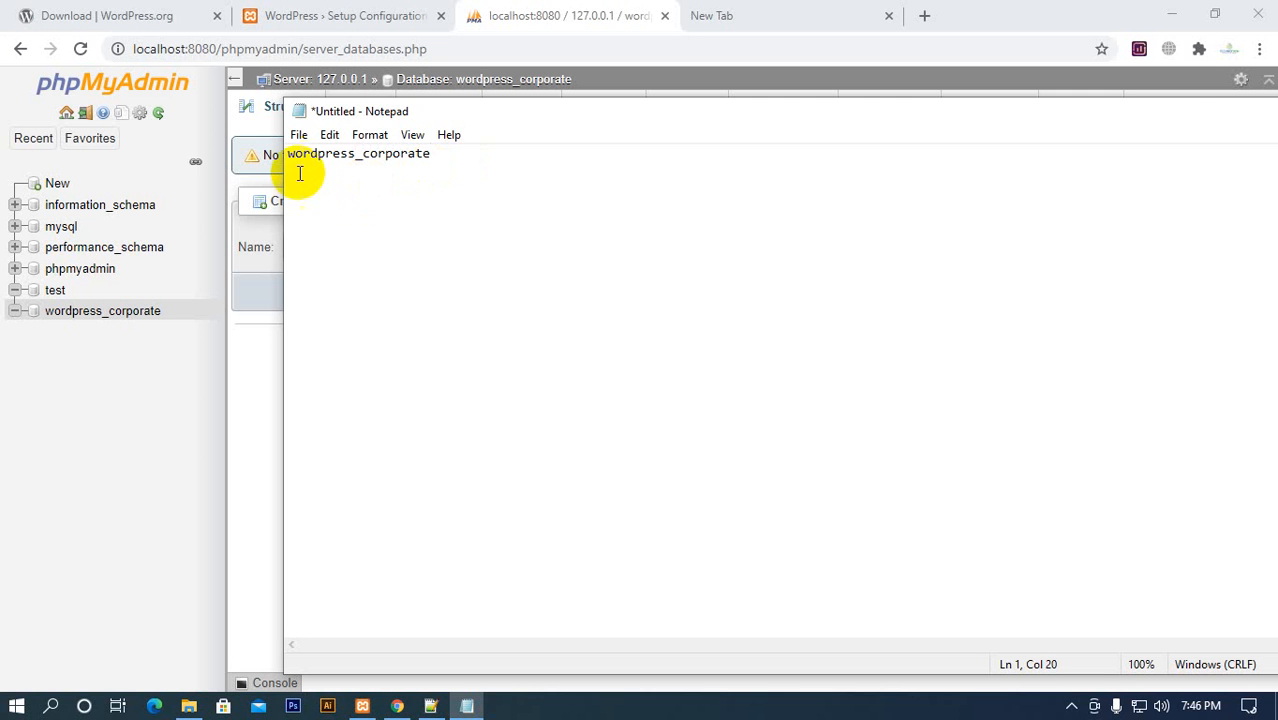
{"action": "left_click_drag", "start_coordinate": [1184, 114], "coordinate": [1049, 193]}
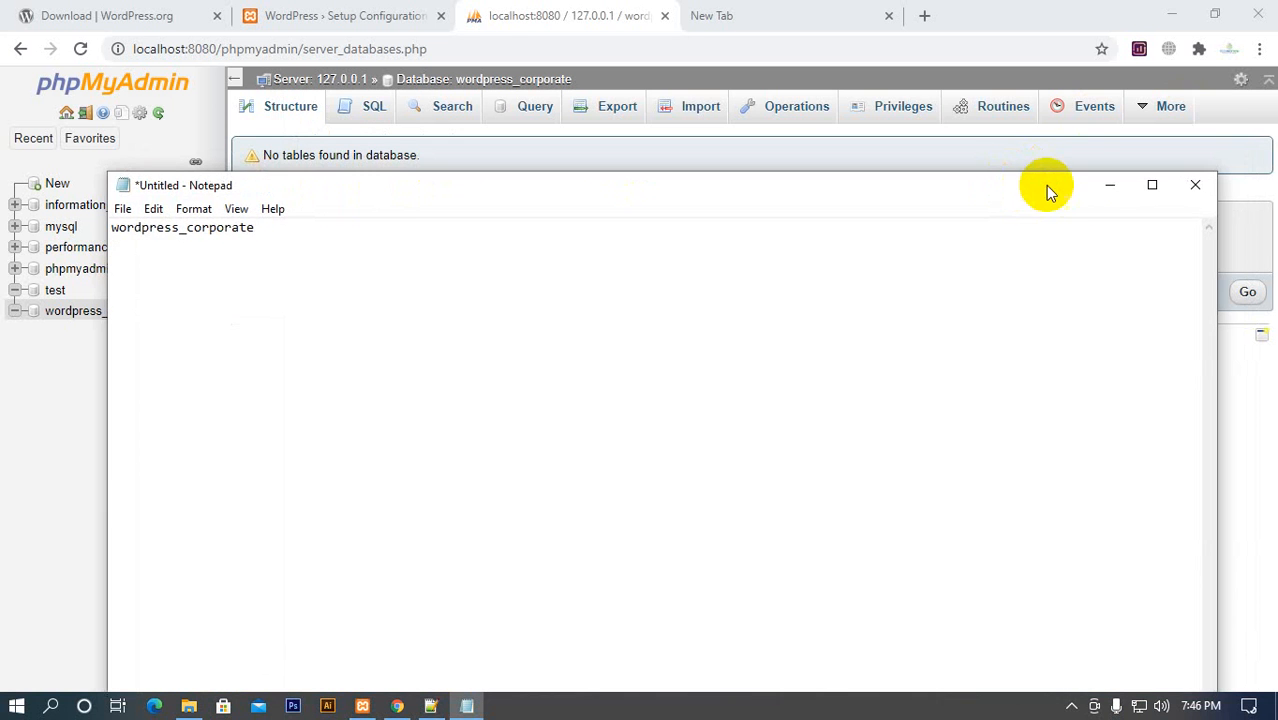
{"action": "left_click", "coordinate": [1106, 186]}
Review the database name, username and password items required on the WordPress setup page
{"action": "left_click", "coordinate": [425, 18]}
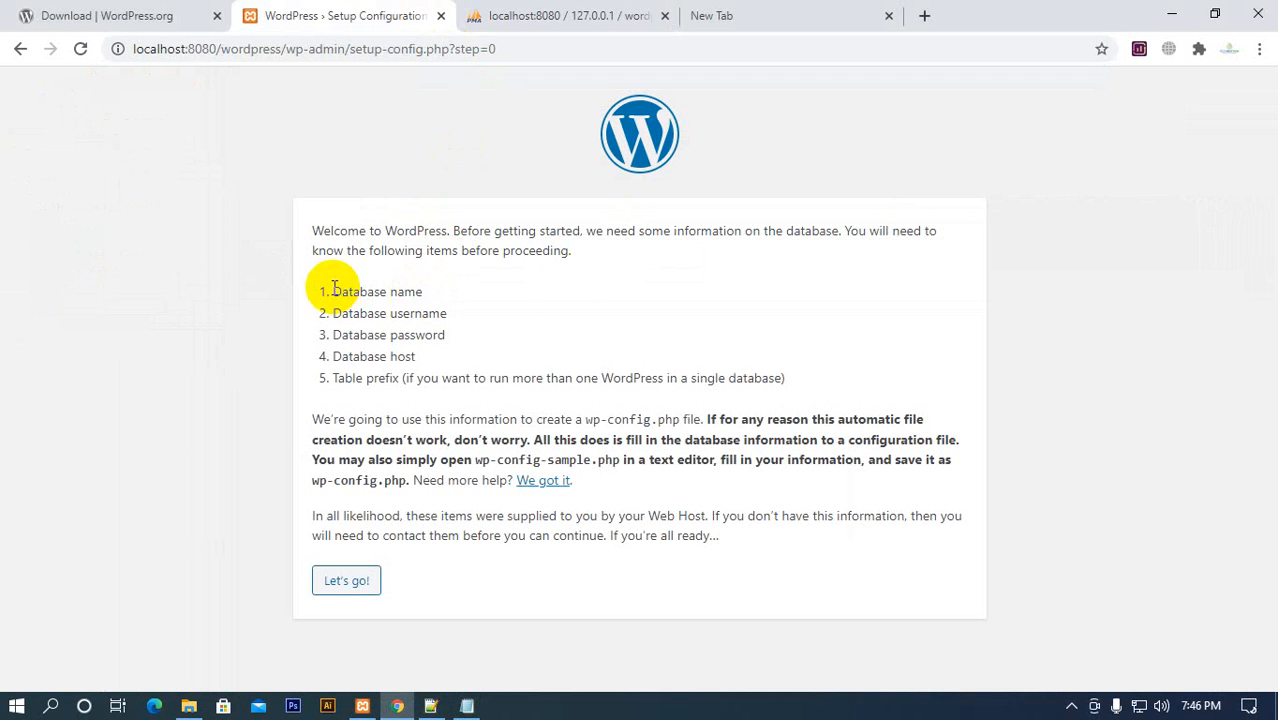
{"action": "left_click_drag", "start_coordinate": [334, 289], "coordinate": [617, 298]}
{"action": "left_click", "coordinate": [596, 312]}
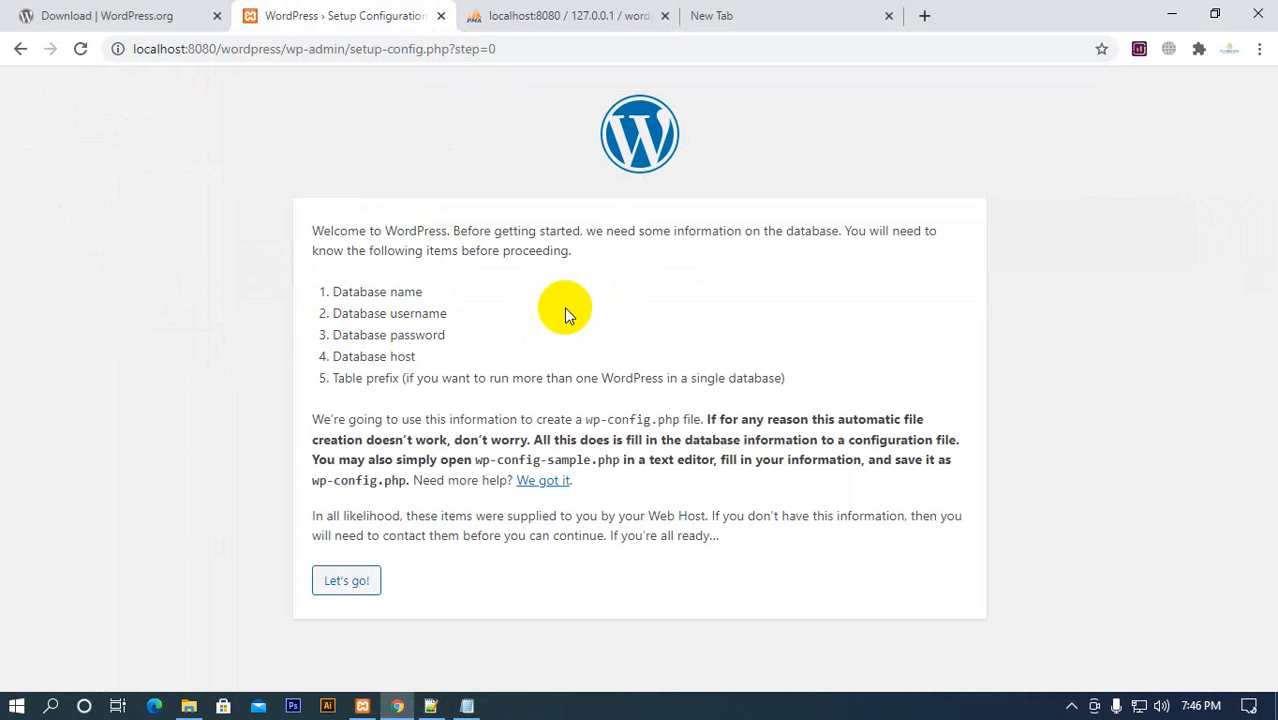
{"action": "left_click_drag", "start_coordinate": [455, 334], "coordinate": [290, 334]}
{"action": "left_click", "coordinate": [457, 334]}
Examine phpMyAdmin's user accounts overview at server level and select the root user name for host 127.0.0.1
{"action": "left_click", "coordinate": [560, 18]}
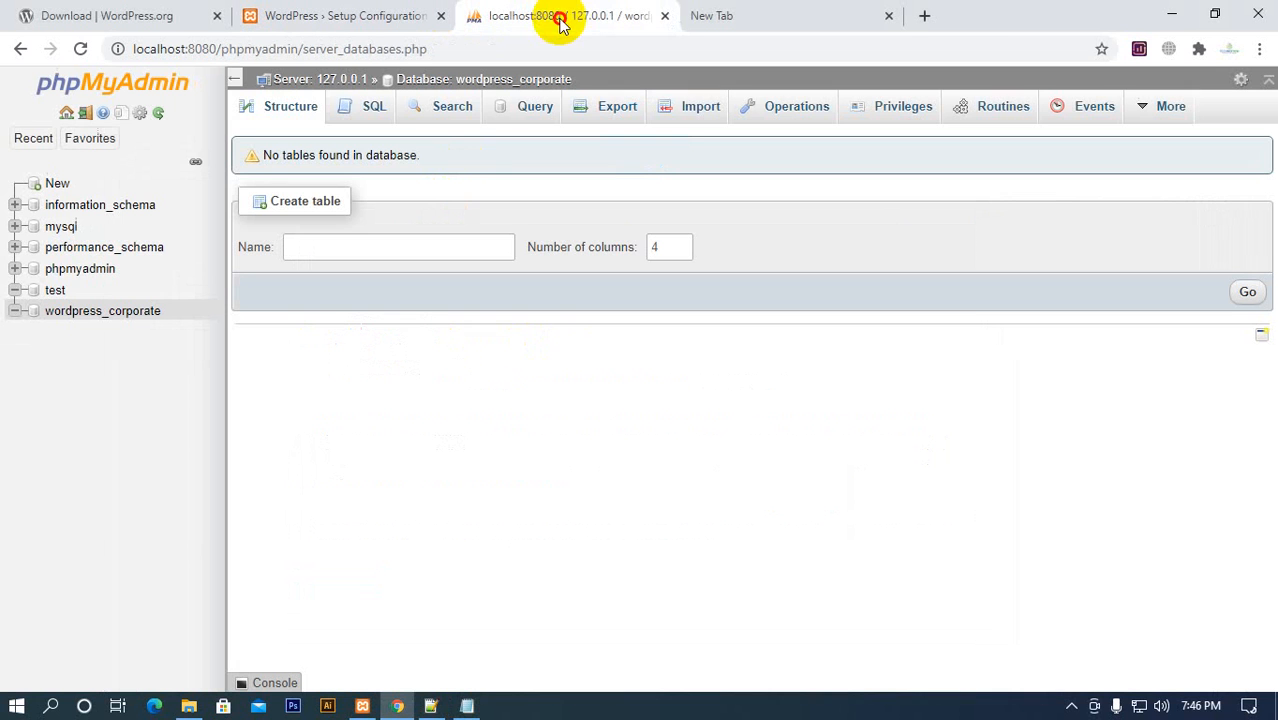
{"action": "left_click", "coordinate": [288, 80]}
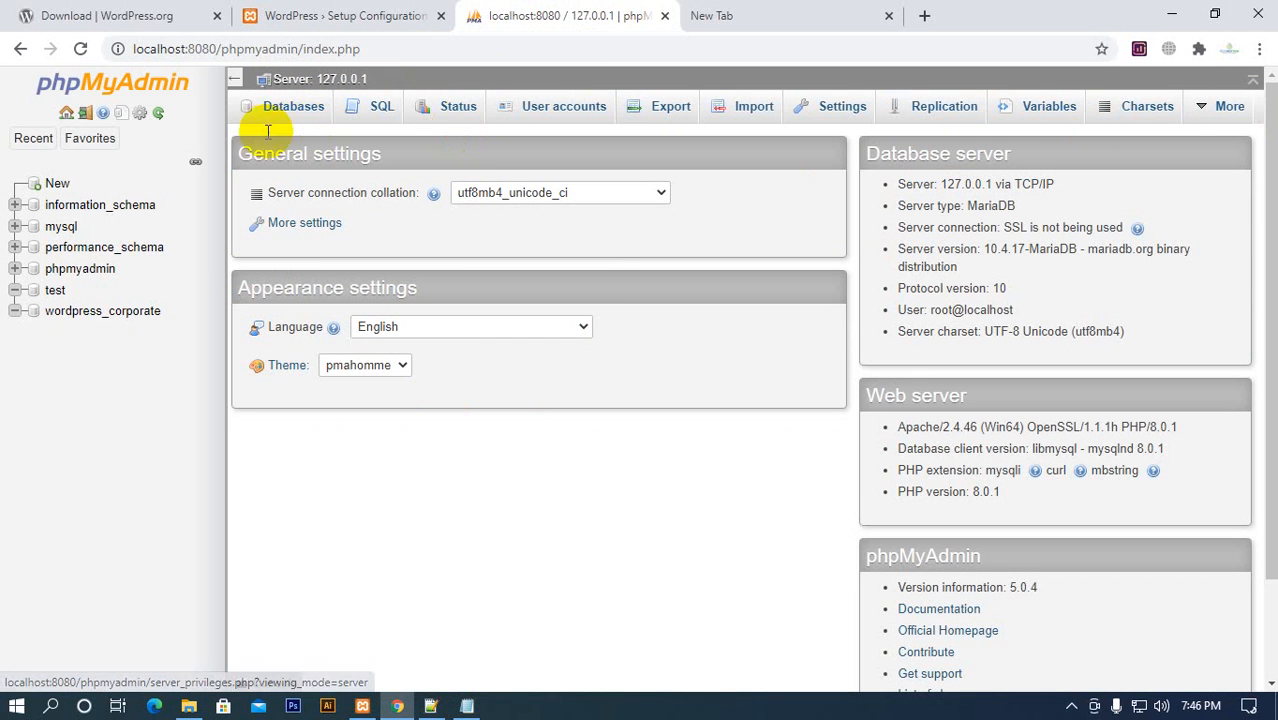
{"action": "left_click", "coordinate": [98, 313]}
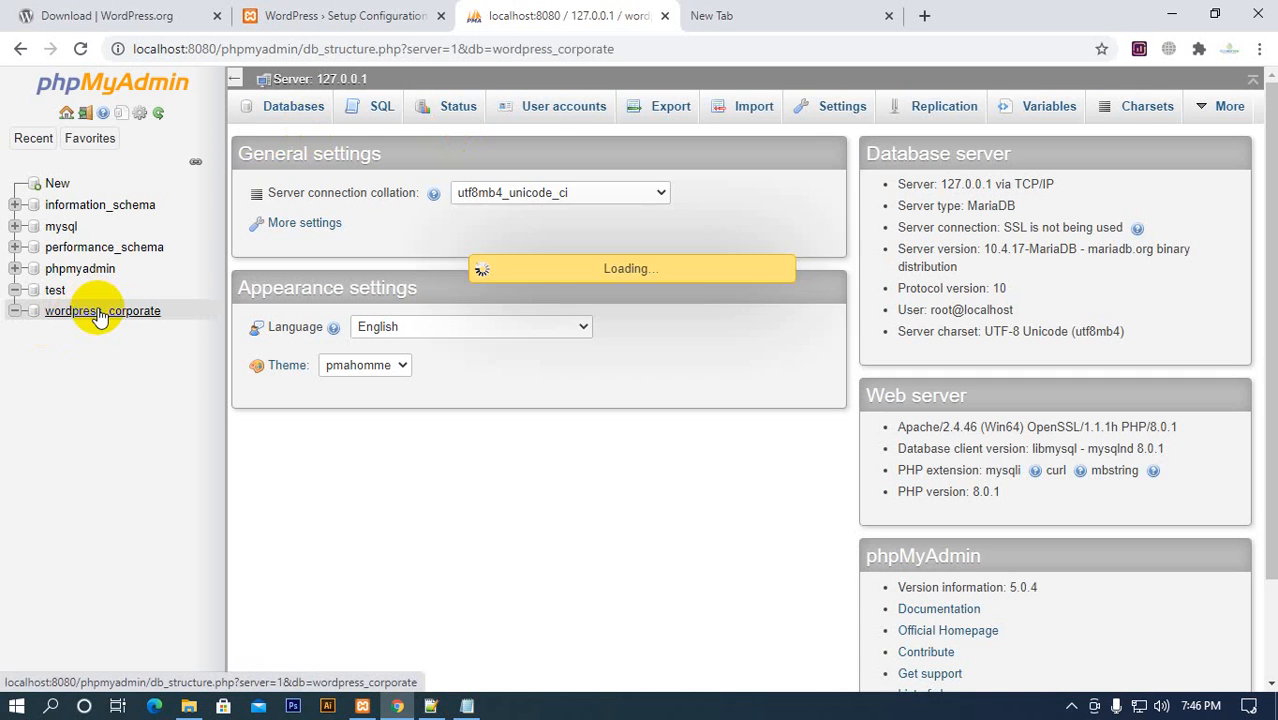
{"action": "left_click", "coordinate": [310, 80]}
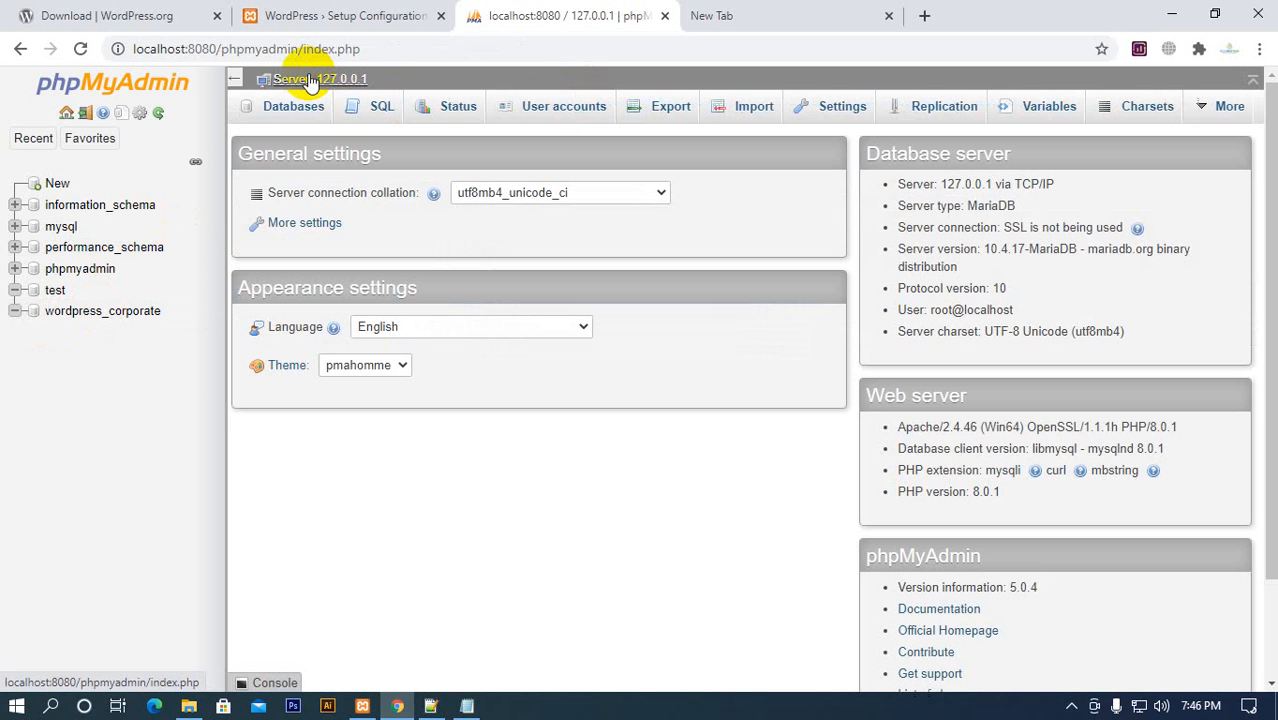
{"action": "left_click", "coordinate": [540, 108]}
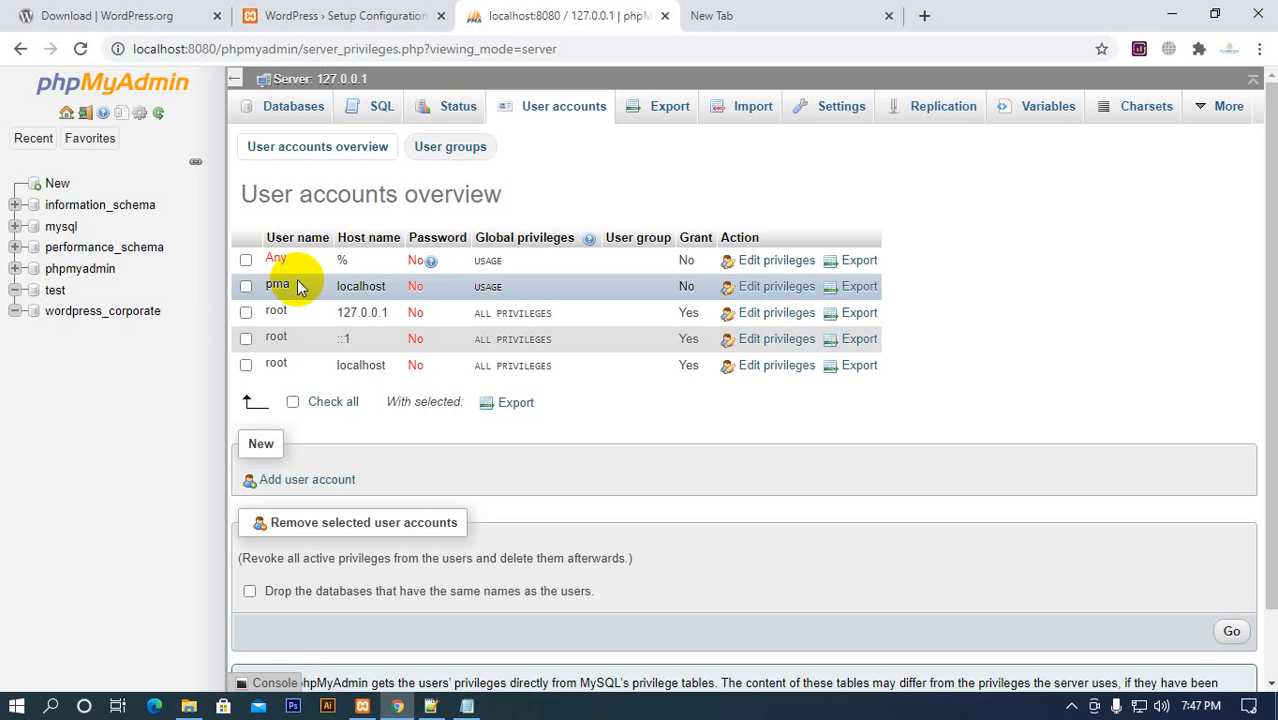
{"action": "scroll", "coordinate": [297, 286], "scroll_direction": "down", "scroll_amount": 1}
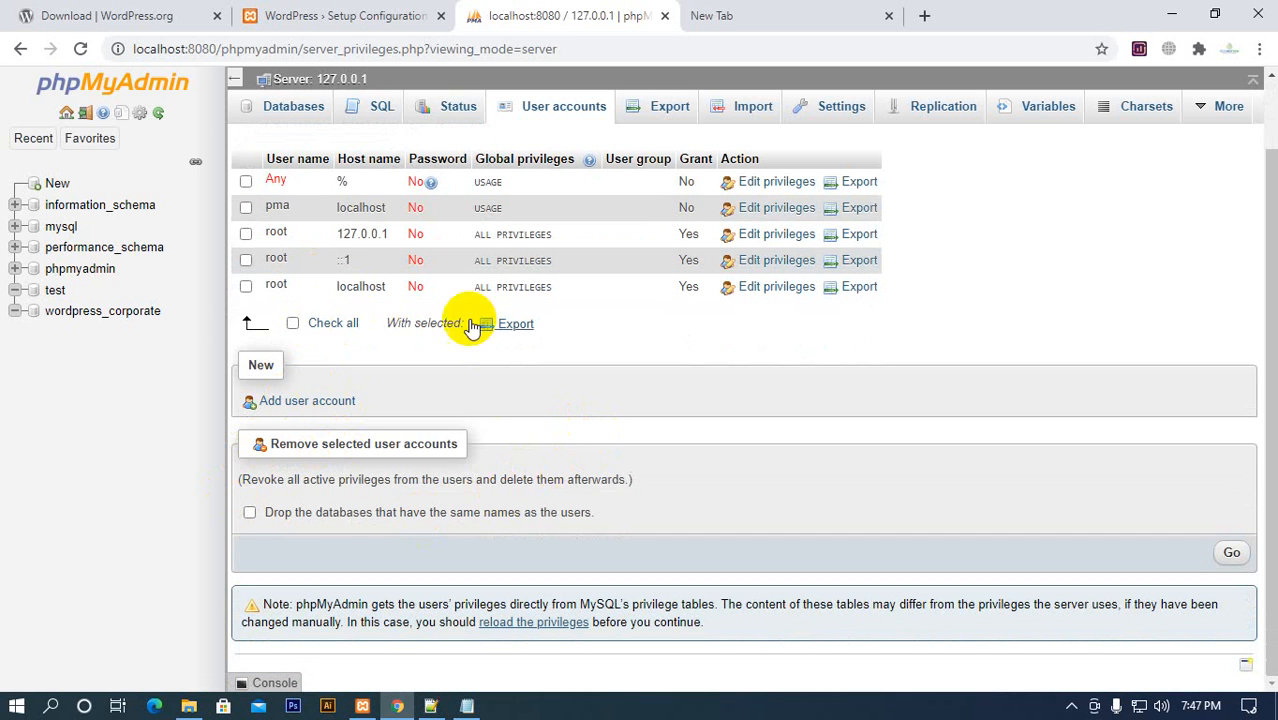
{"action": "scroll", "coordinate": [487, 401], "scroll_direction": "up", "scroll_amount": 1}
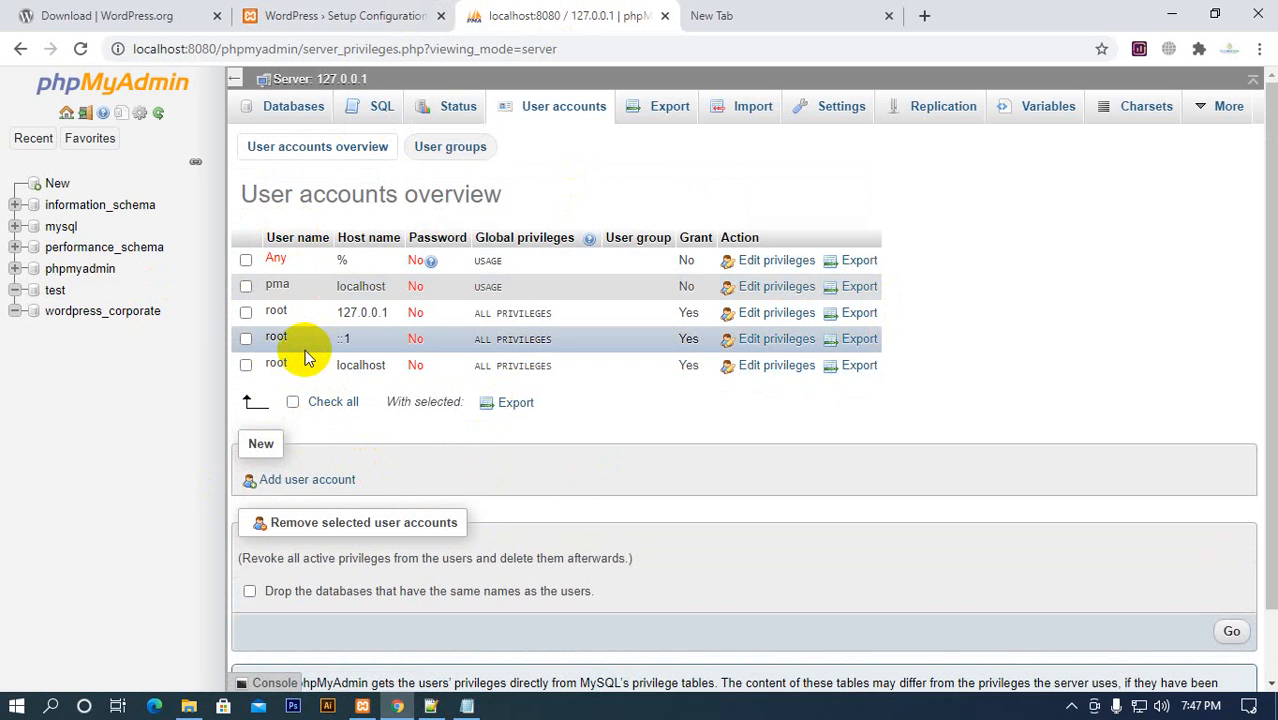
{"action": "left_click", "coordinate": [277, 313]}
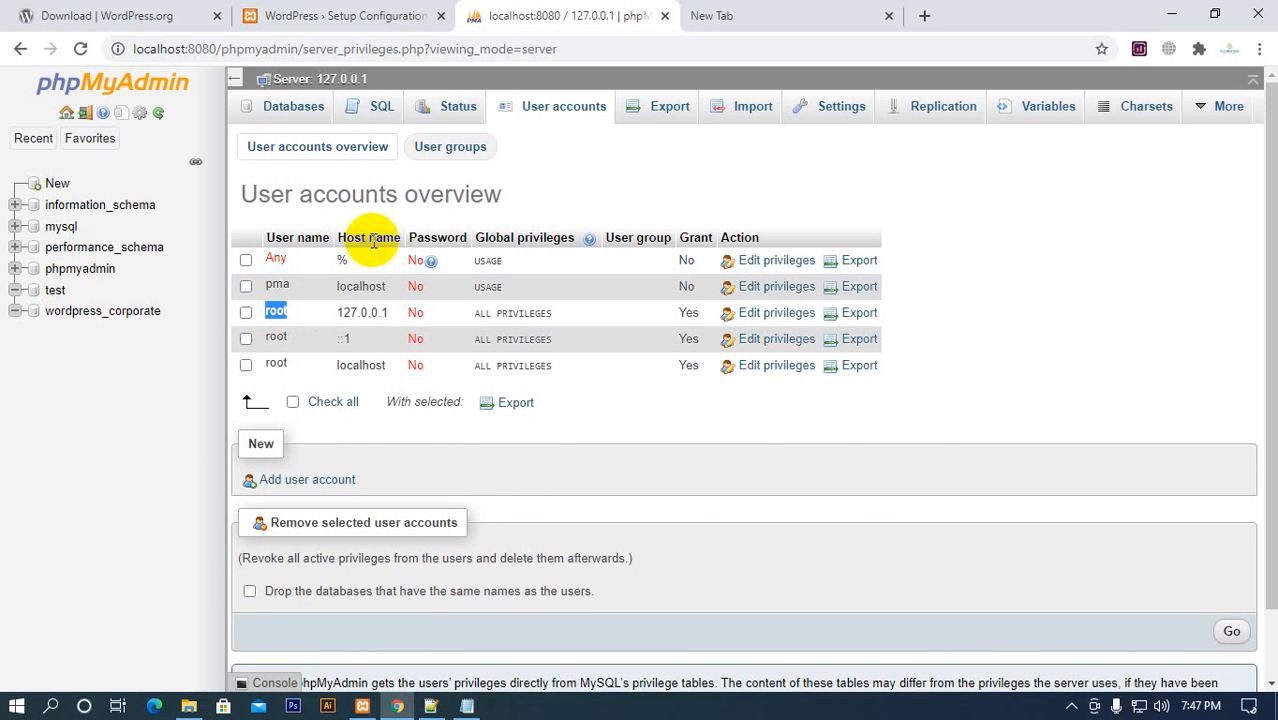
Check the database host item on the WordPress setup page against the localhost host name in phpMyAdmin's user accounts and page address
{"action": "left_click", "coordinate": [340, 15]}
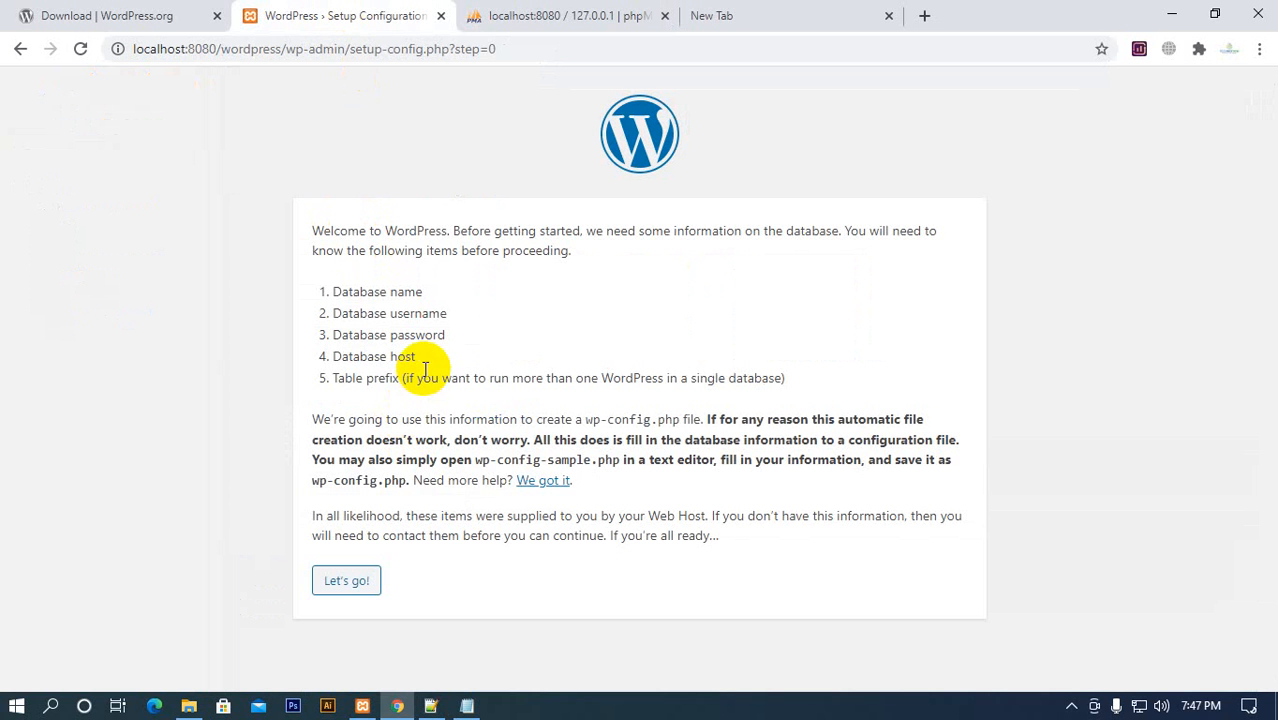
{"action": "left_click_drag", "start_coordinate": [424, 378], "coordinate": [300, 362]}
{"action": "left_click", "coordinate": [505, 17]}
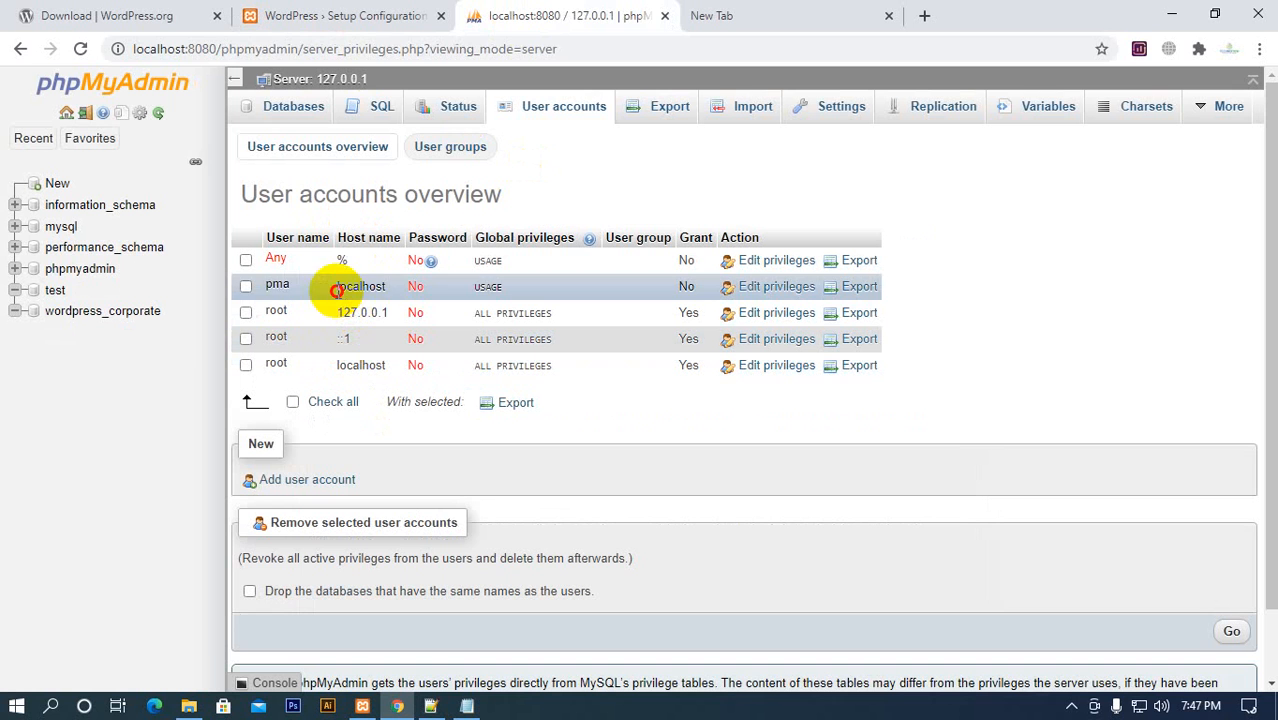
{"action": "left_click_drag", "start_coordinate": [338, 287], "coordinate": [385, 287]}
{"action": "left_click", "coordinate": [158, 49]}
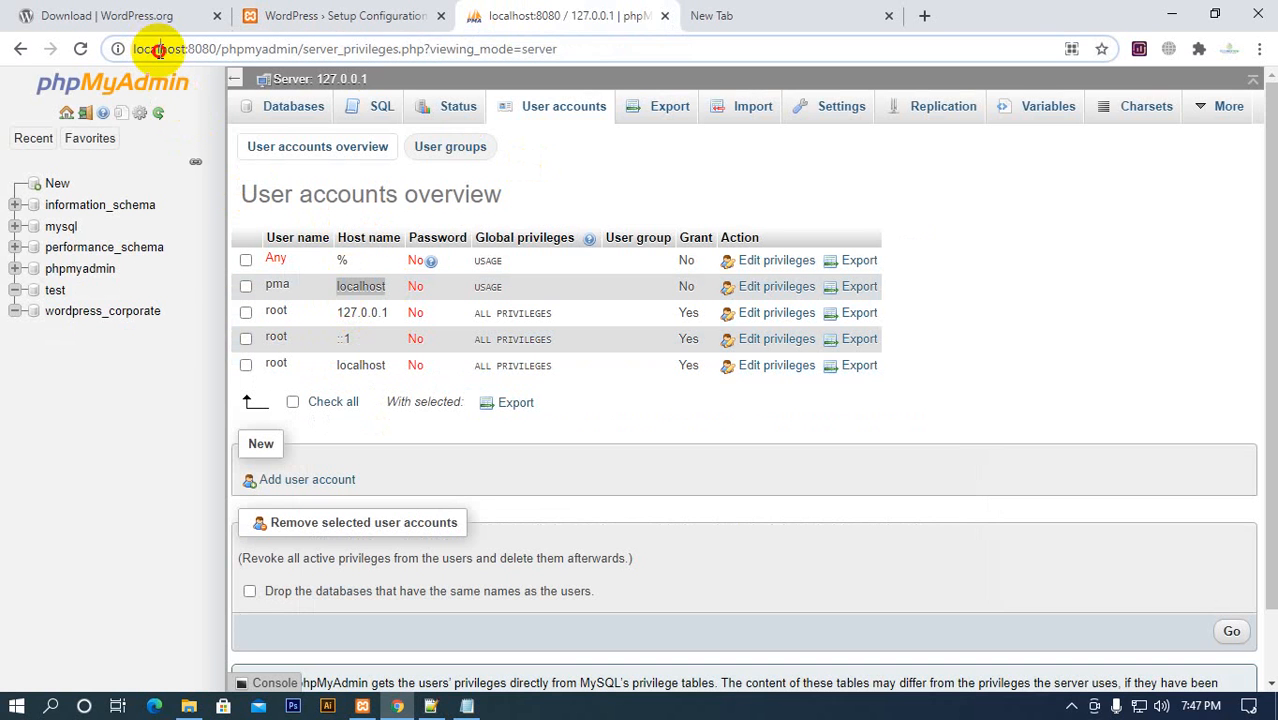
{"action": "double_click", "coordinate": [160, 49]}
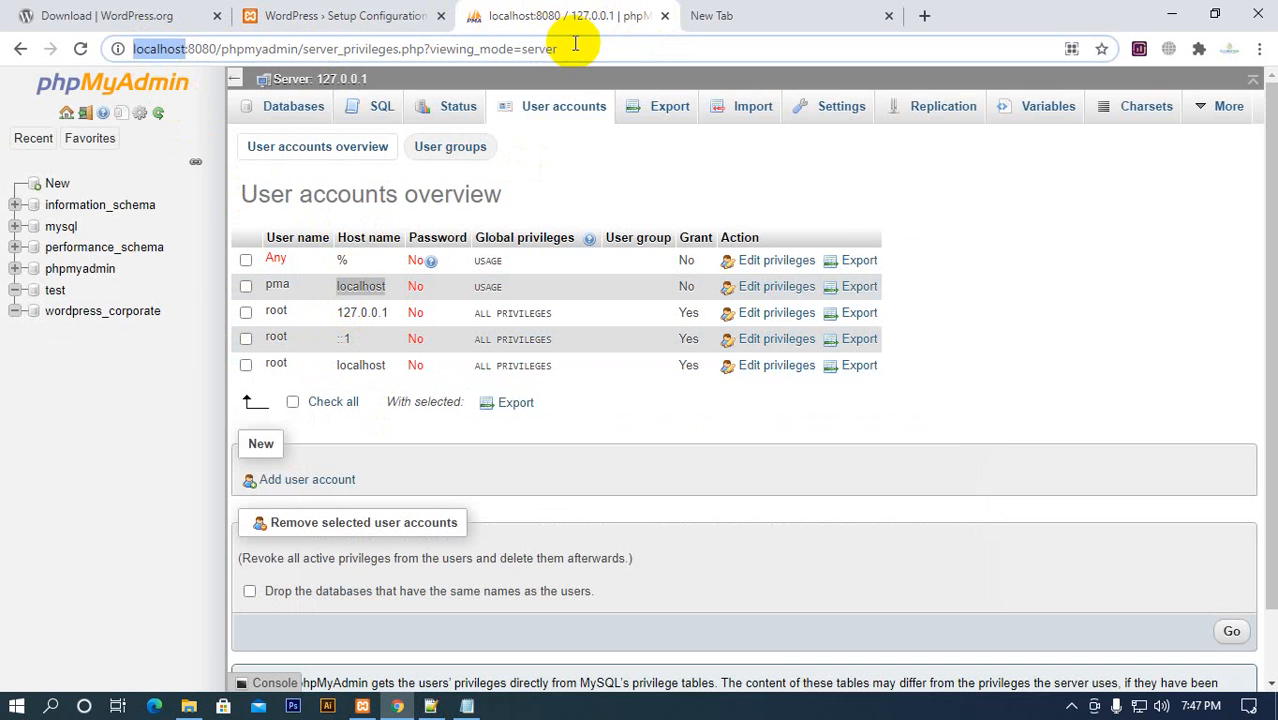
Copy the full address of phpMyAdmin's user accounts page into the empty browser tab
{"action": "left_click_drag", "start_coordinate": [573, 43], "coordinate": [108, 47]}
{"action": "key", "text": "ctrl+c"}
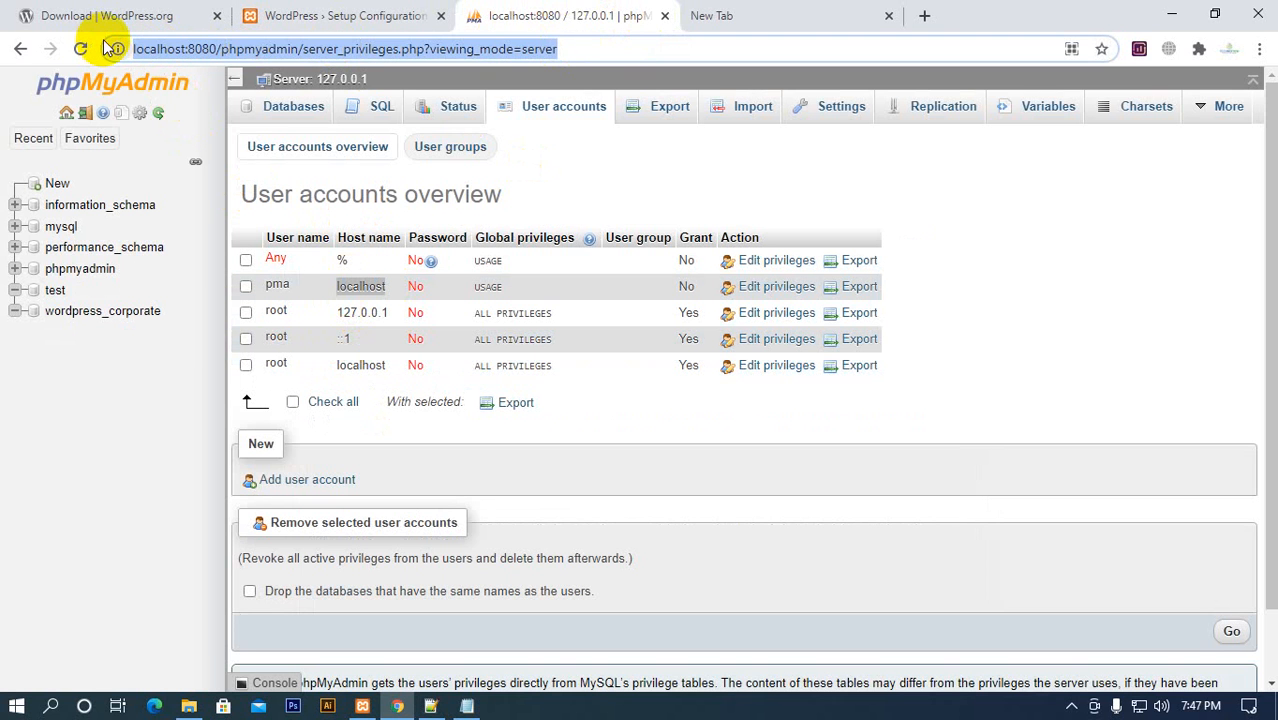
{"action": "left_click", "coordinate": [725, 12]}
{"action": "left_click", "coordinate": [720, 50]}
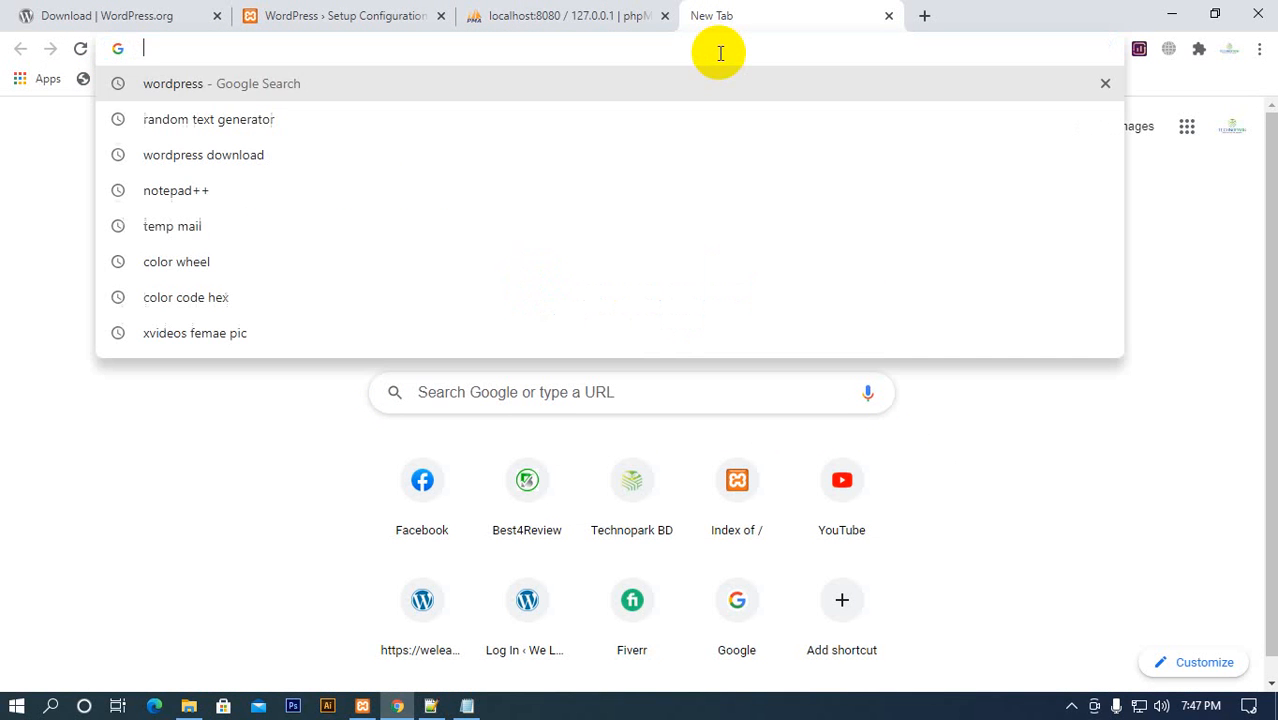
{"action": "key", "text": "ctrl+v"}
Test the copied phpMyAdmin address with localhost replaced by the host name 127.0.0.1, and close the test tab
{"action": "left_click", "coordinate": [633, 14]}
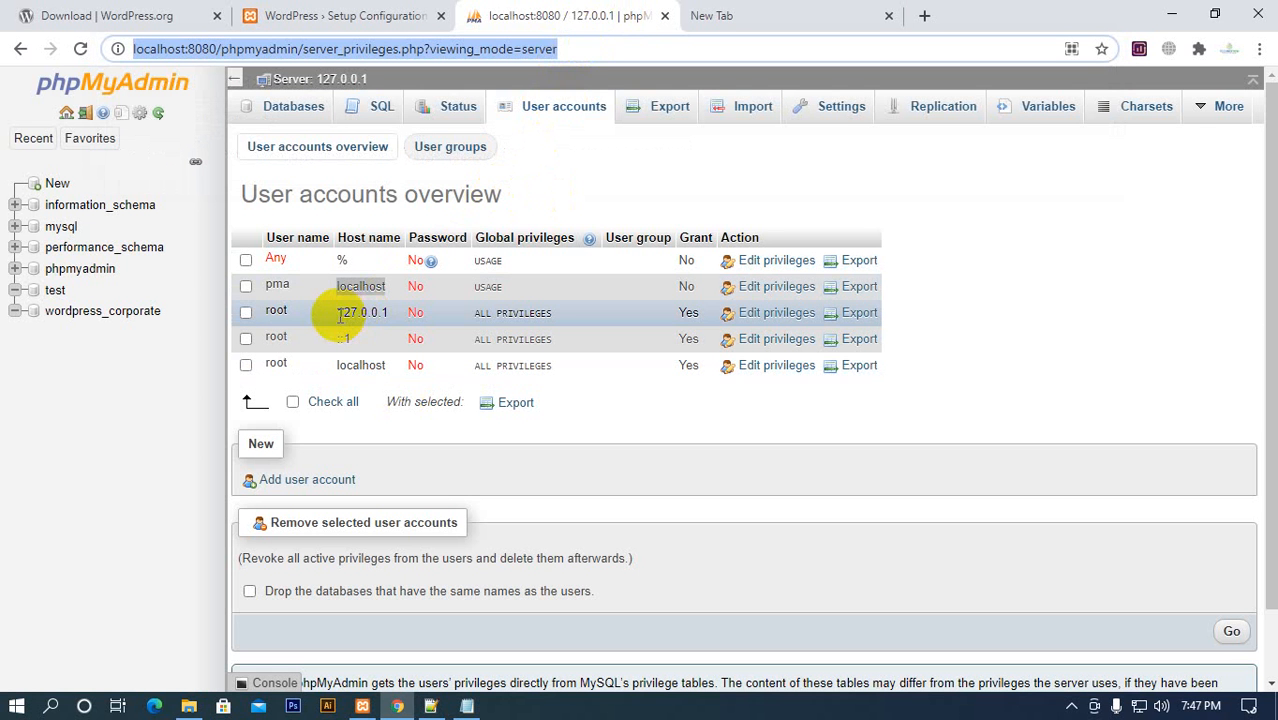
{"action": "left_click_drag", "start_coordinate": [340, 316], "coordinate": [390, 314]}
{"action": "key", "text": "ctrl+c"}
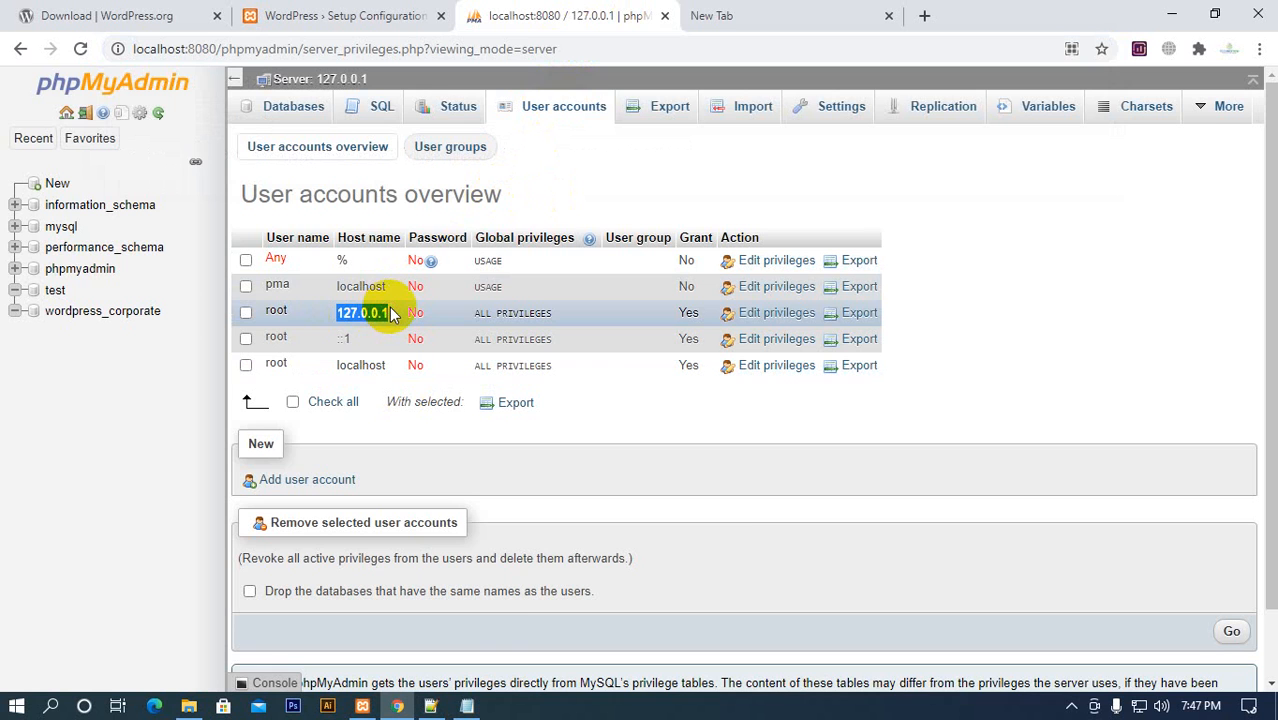
{"action": "left_click", "coordinate": [698, 16]}
{"action": "left_click_drag", "start_coordinate": [171, 48], "coordinate": [211, 47]}
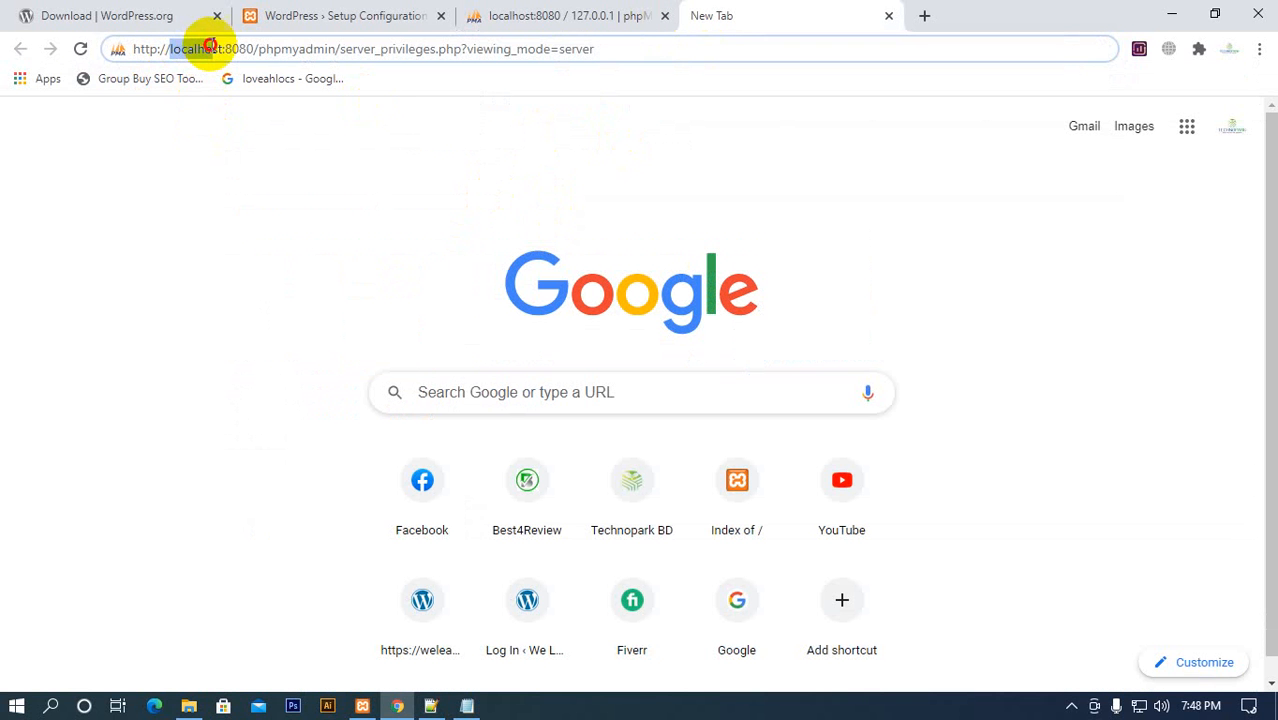
{"action": "key", "text": "ctrl+v"}
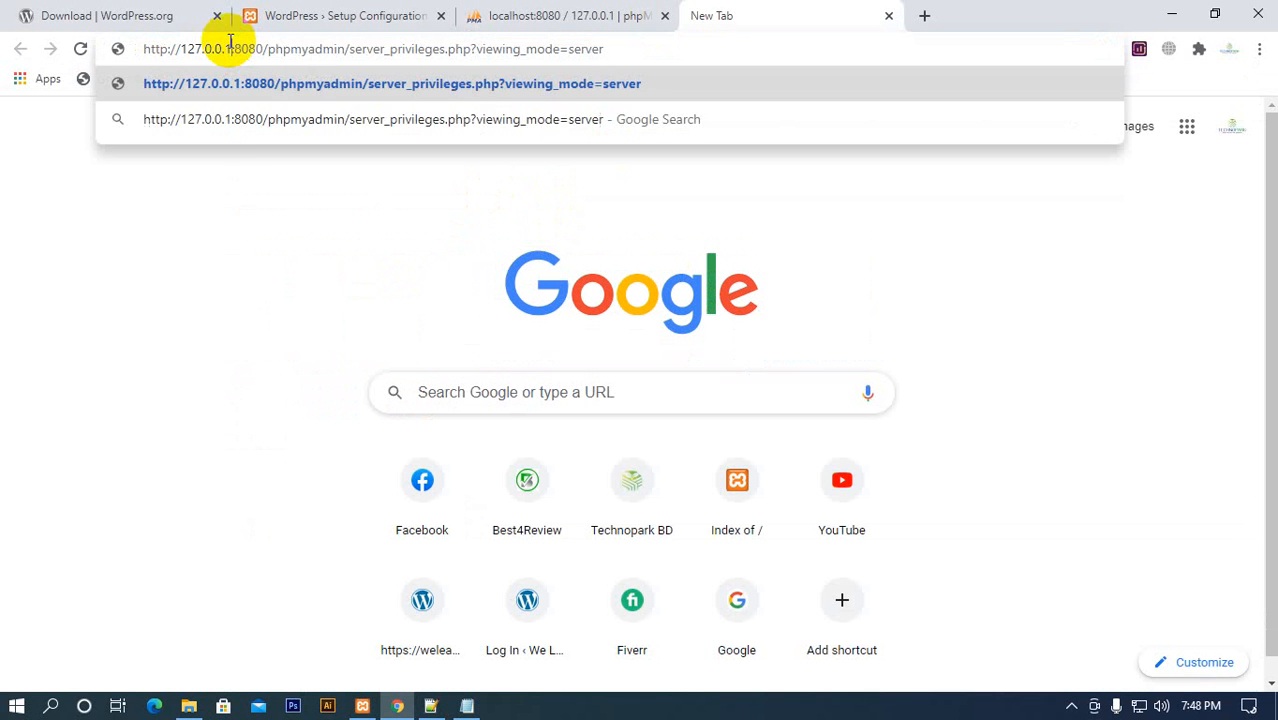
{"action": "key", "text": "Return"}
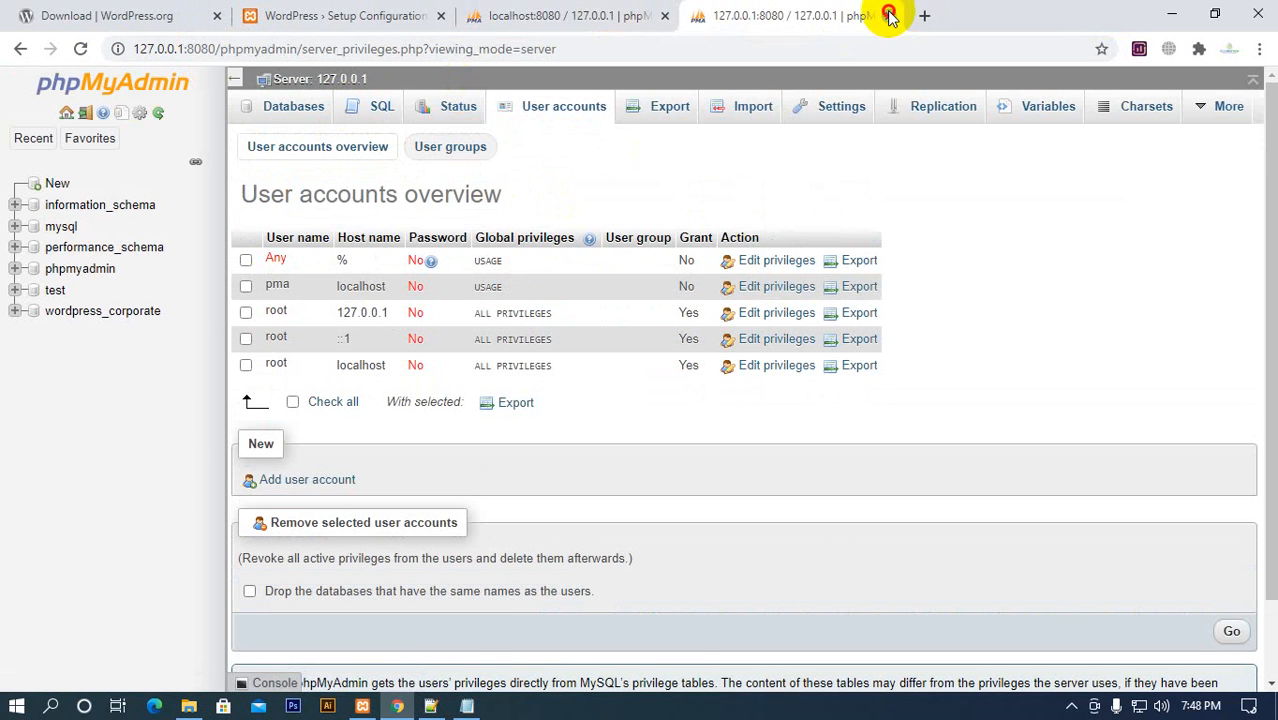
{"action": "left_click", "coordinate": [889, 15]}
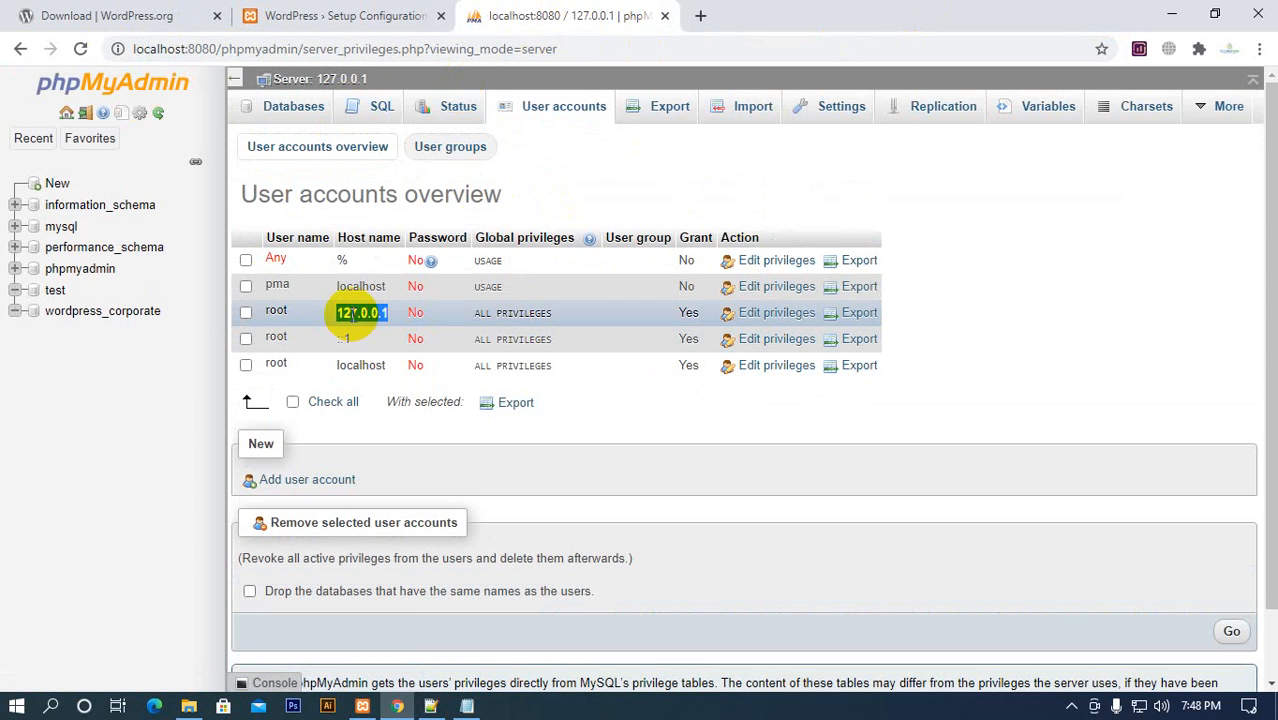
{"action": "left_click", "coordinate": [578, 196]}
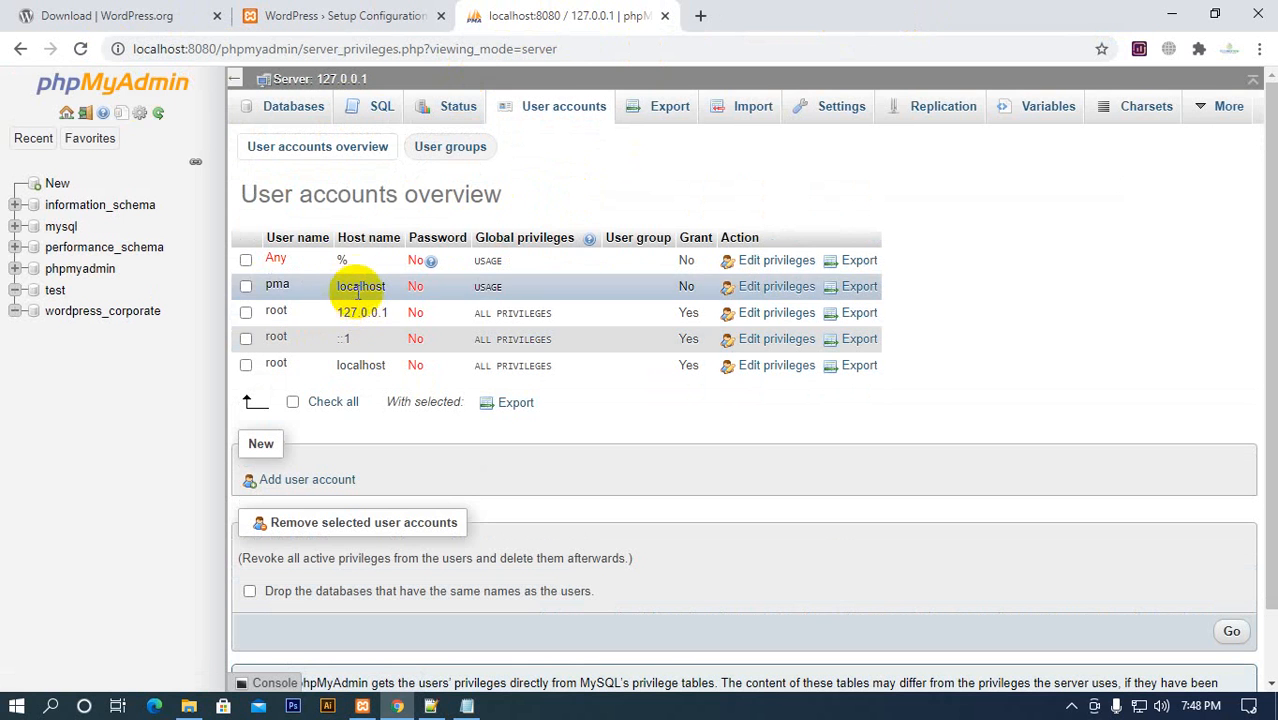
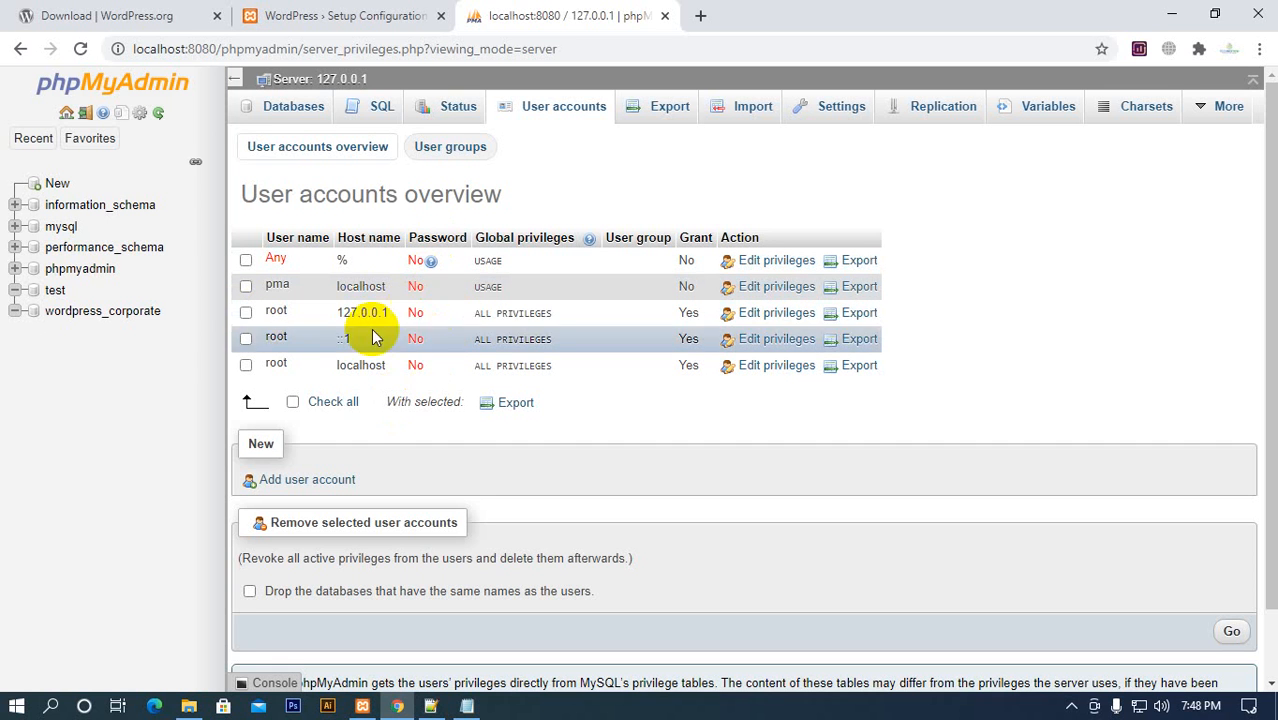
View phpMyAdmin's form for adding a user account, return to the accounts overview and check the root row for host 127.0.0.1
{"action": "left_click", "coordinate": [322, 481]}
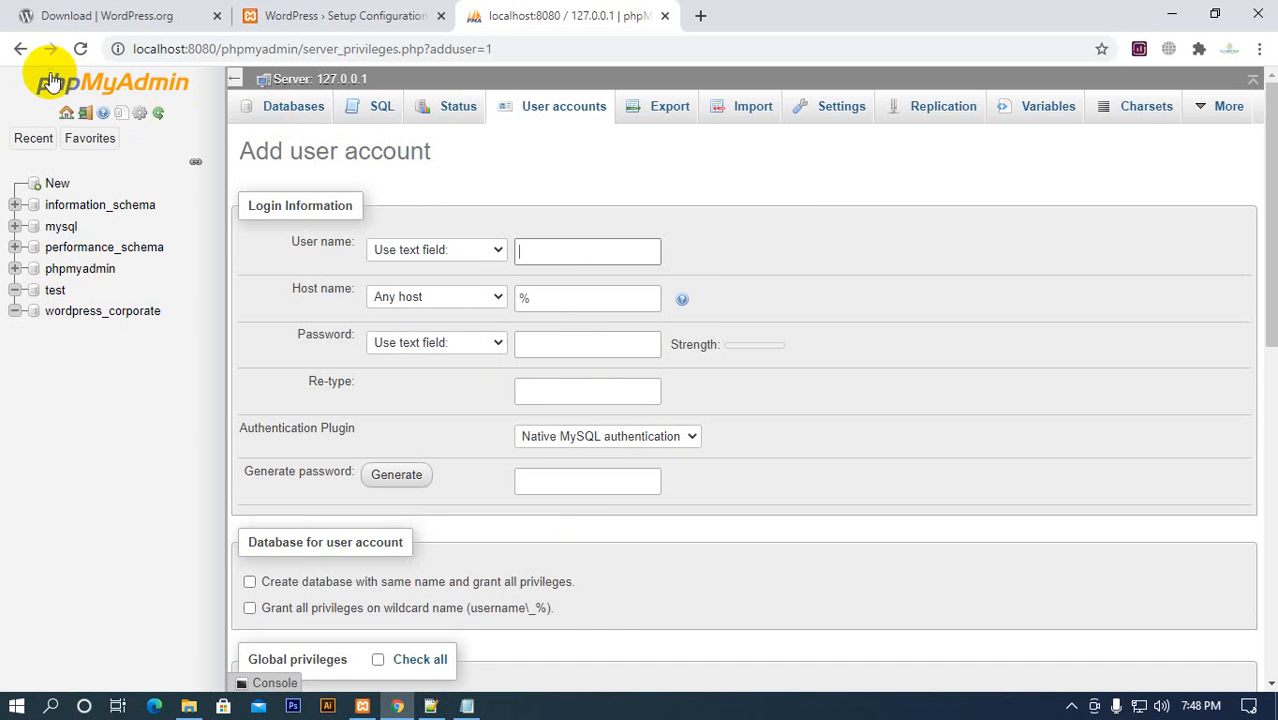
{"action": "left_click", "coordinate": [24, 49]}
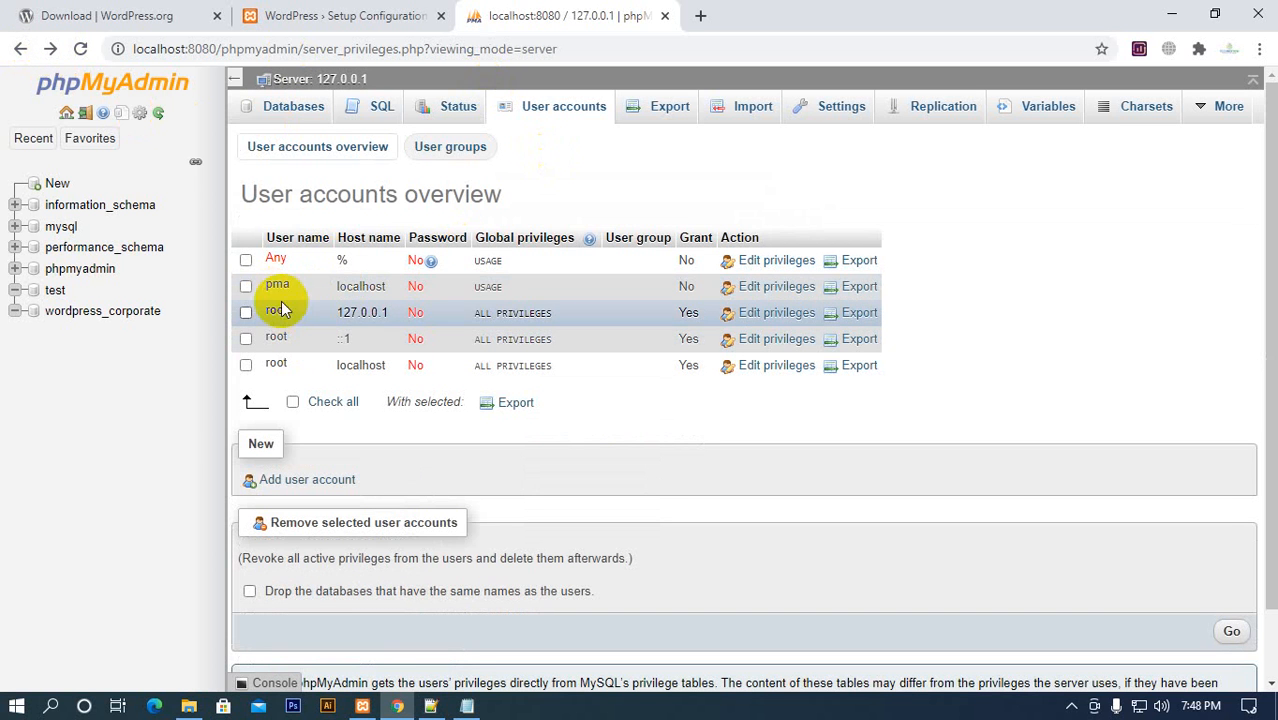
{"action": "left_click_drag", "start_coordinate": [264, 311], "coordinate": [478, 316]}
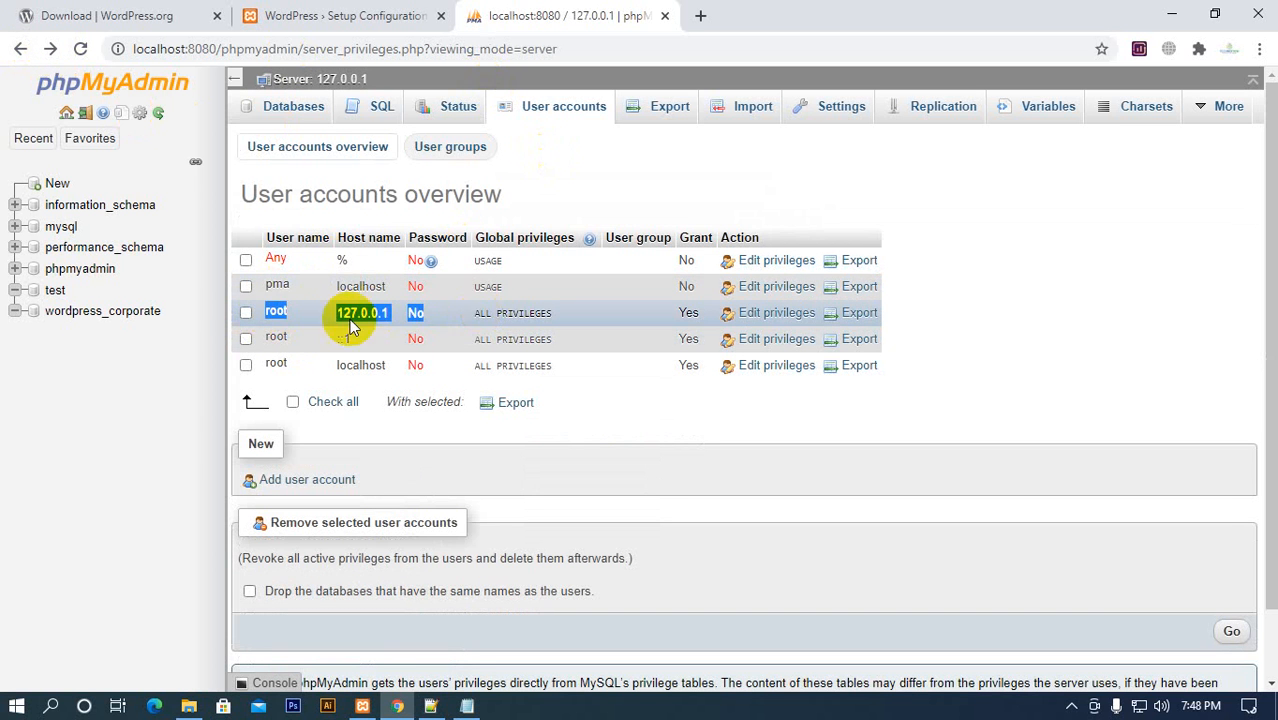
{"action": "left_click", "coordinate": [728, 168]}
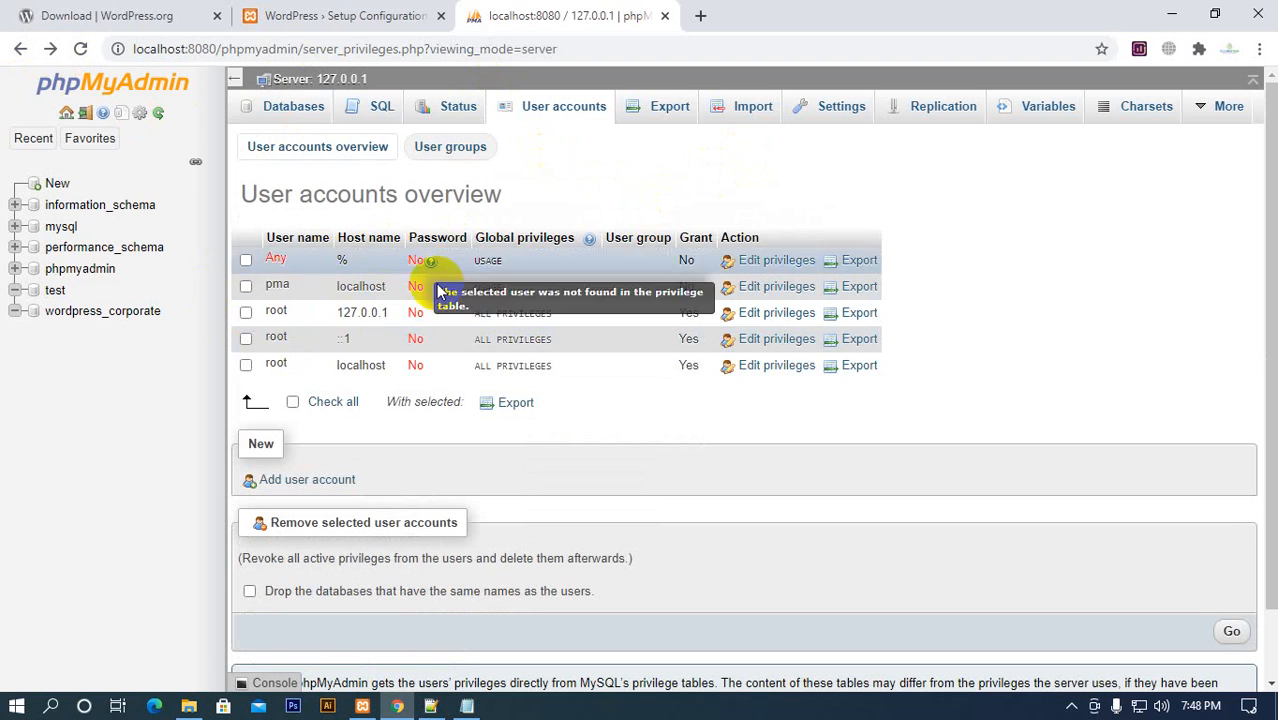
Proceed from the WordPress setup introduction to the database connection form and review its username, password, host and table prefix fields
{"action": "left_click", "coordinate": [290, 20]}
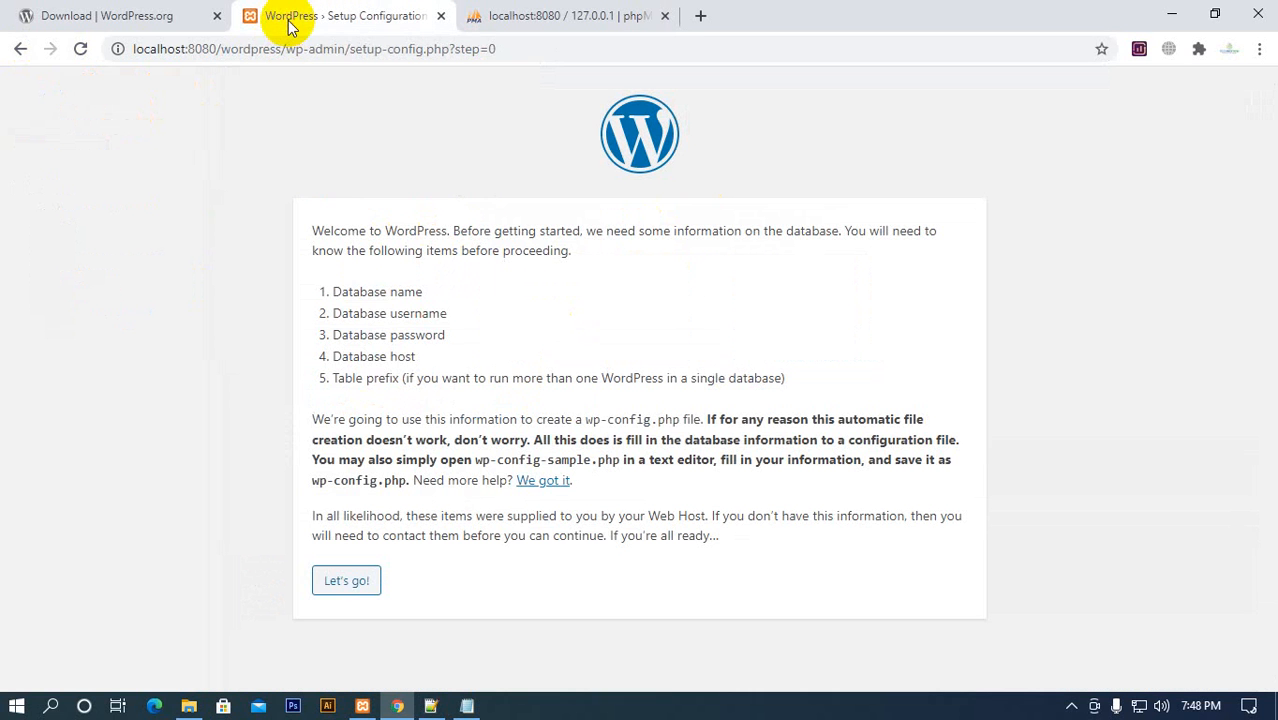
{"action": "left_click", "coordinate": [361, 590]}
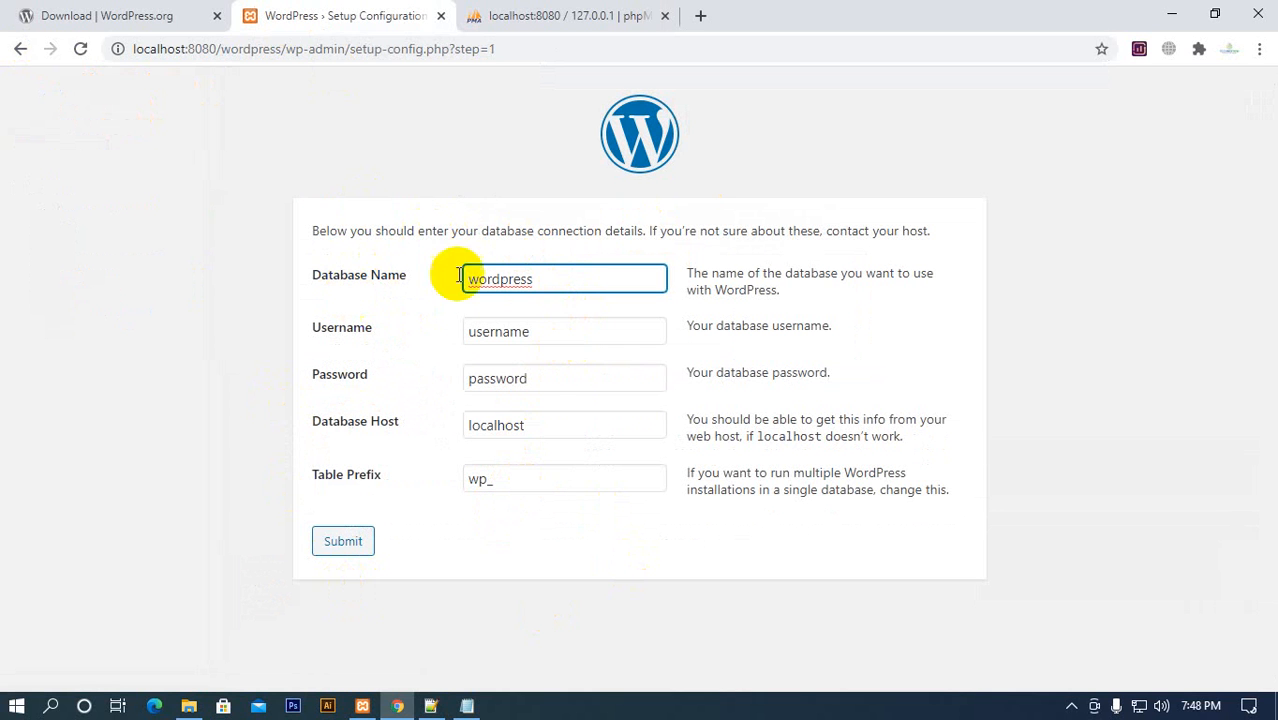
{"action": "left_click", "coordinate": [559, 331]}
{"action": "left_click", "coordinate": [562, 375]}
{"action": "left_click", "coordinate": [559, 427]}
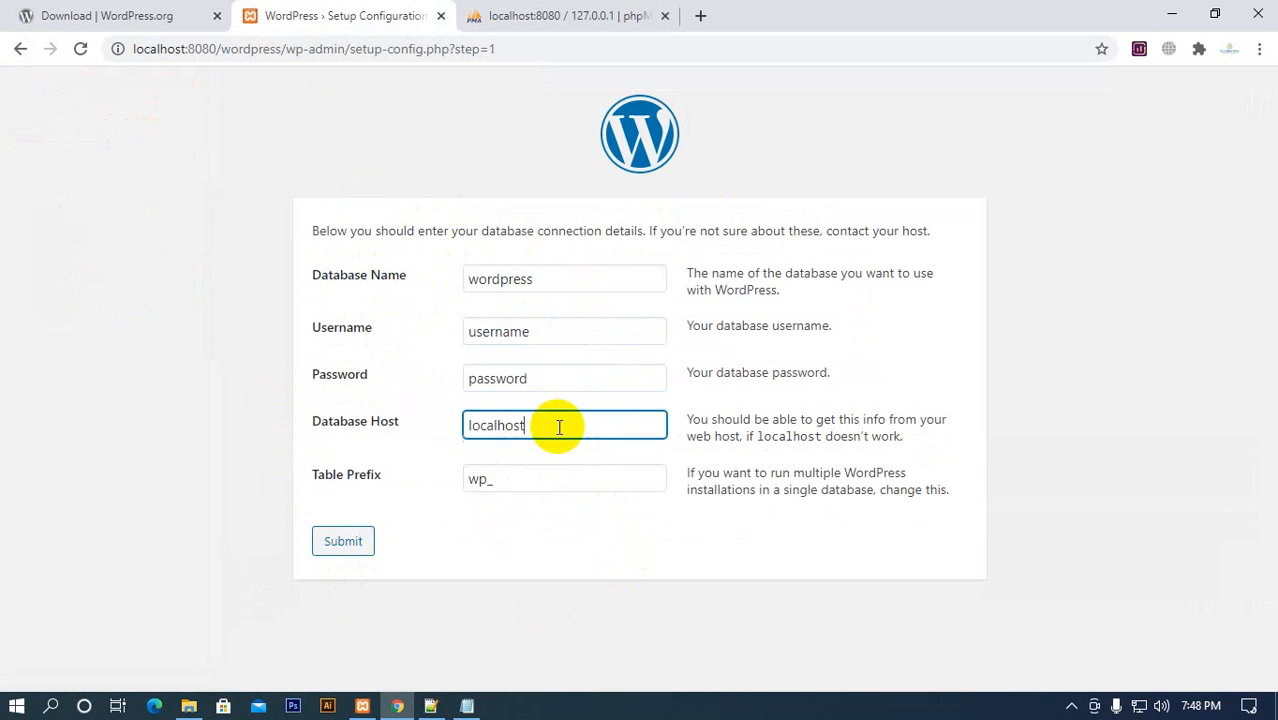
{"action": "left_click", "coordinate": [531, 480]}
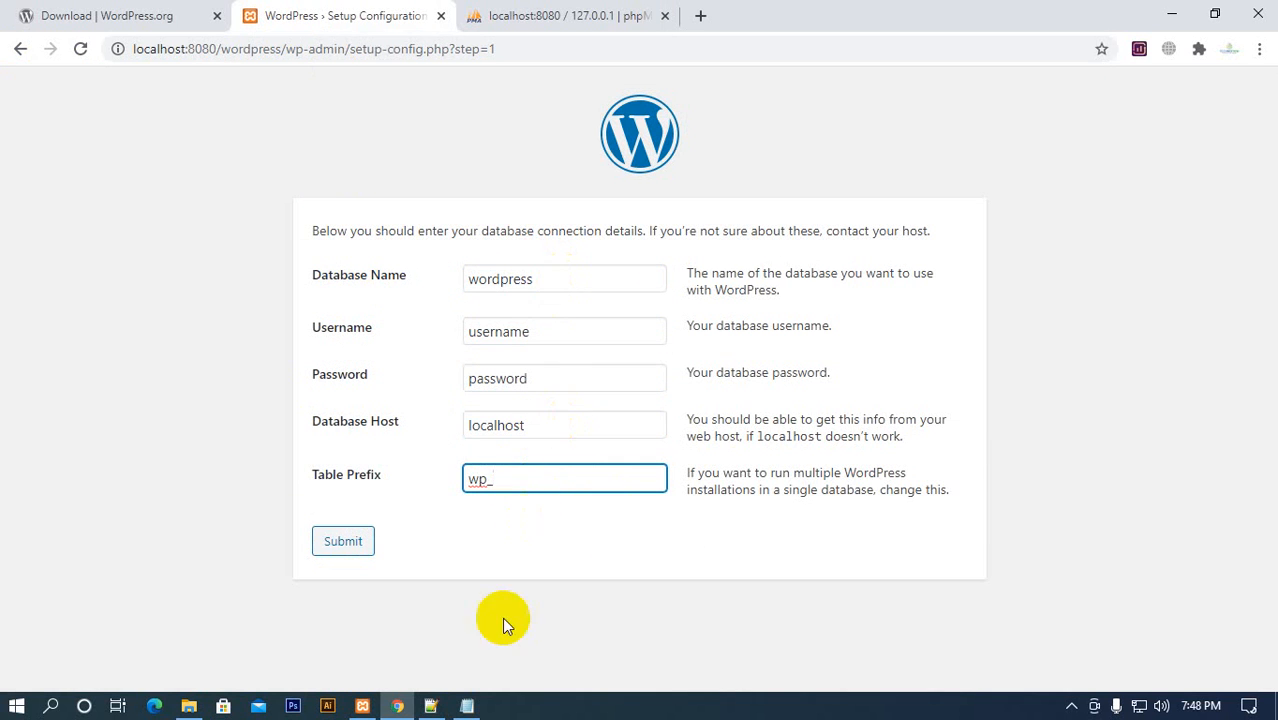
Copy wordpress_corporate from the Notepad note and use it as the database name in the WordPress setup form
{"action": "left_click", "coordinate": [466, 706]}
{"action": "left_click_drag", "start_coordinate": [314, 225], "coordinate": [118, 228]}
{"action": "key", "text": "ctrl+c"}
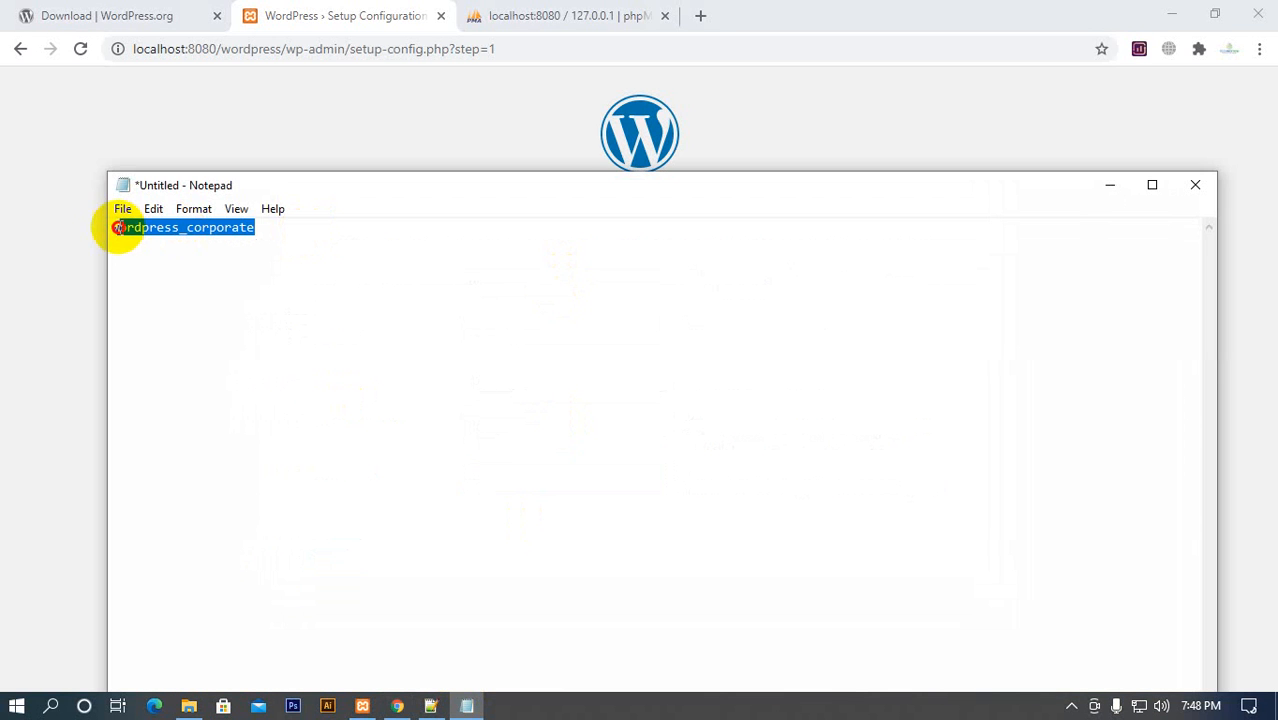
{"action": "left_click", "coordinate": [66, 201]}
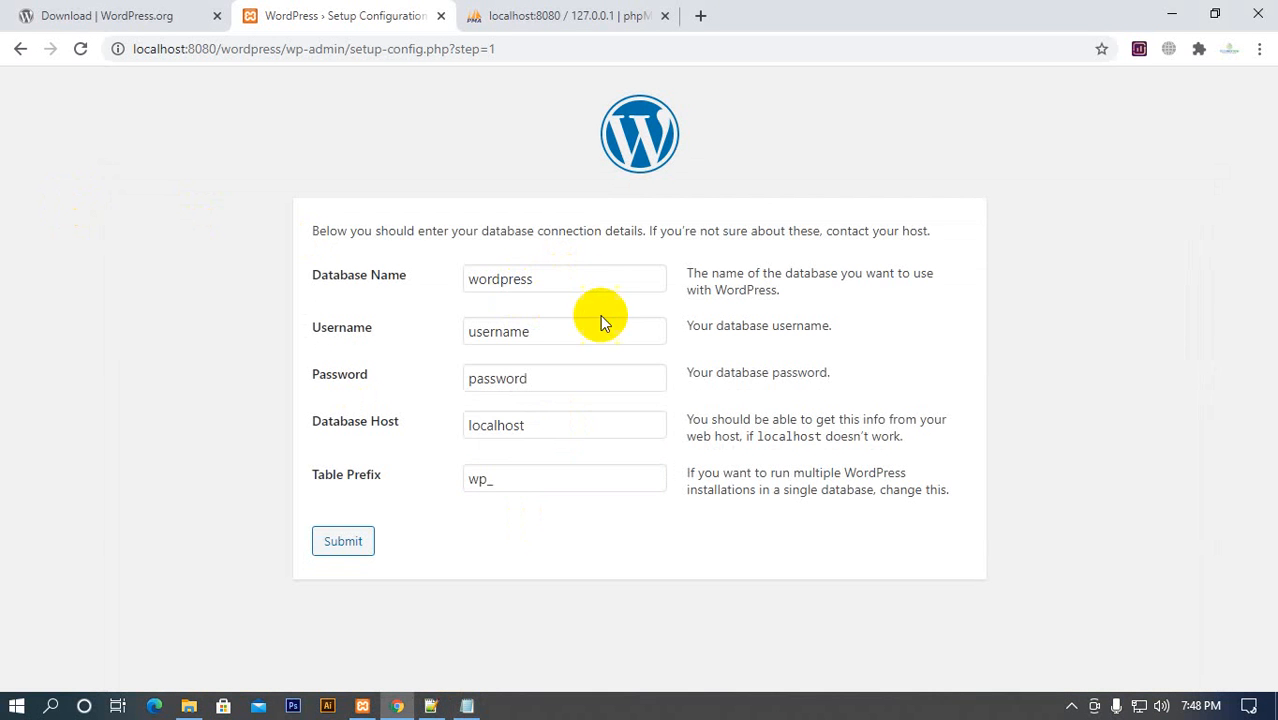
{"action": "left_click_drag", "start_coordinate": [545, 279], "coordinate": [445, 279]}
{"action": "key", "text": "ctrl+v"}
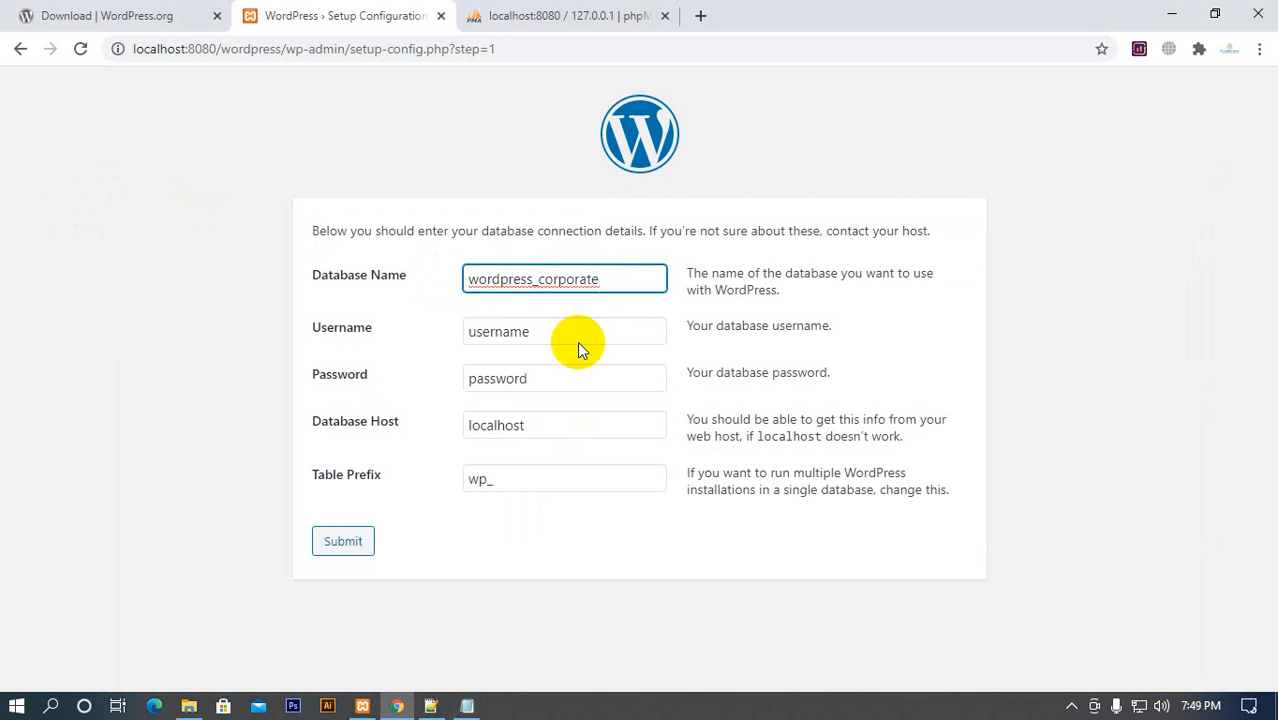
Set the WordPress database username to root, checking it against phpMyAdmin's user accounts overview
{"action": "left_click", "coordinate": [570, 17]}
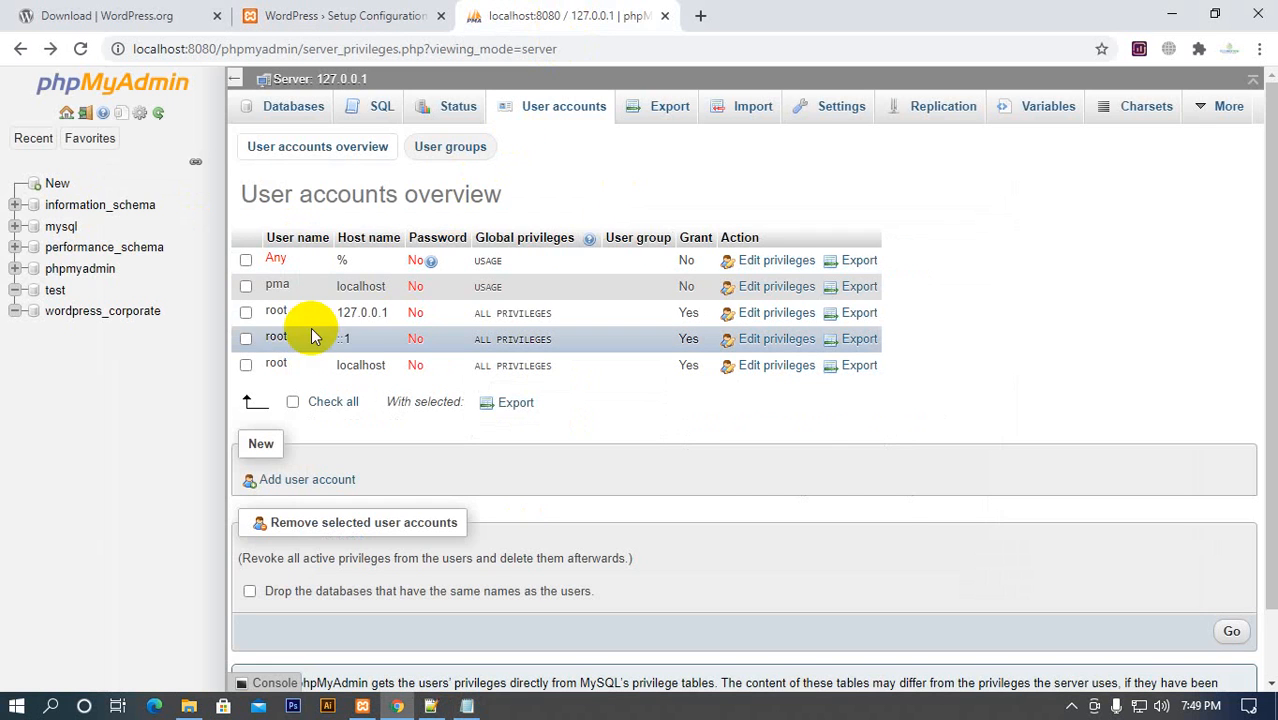
{"action": "left_click", "coordinate": [390, 20]}
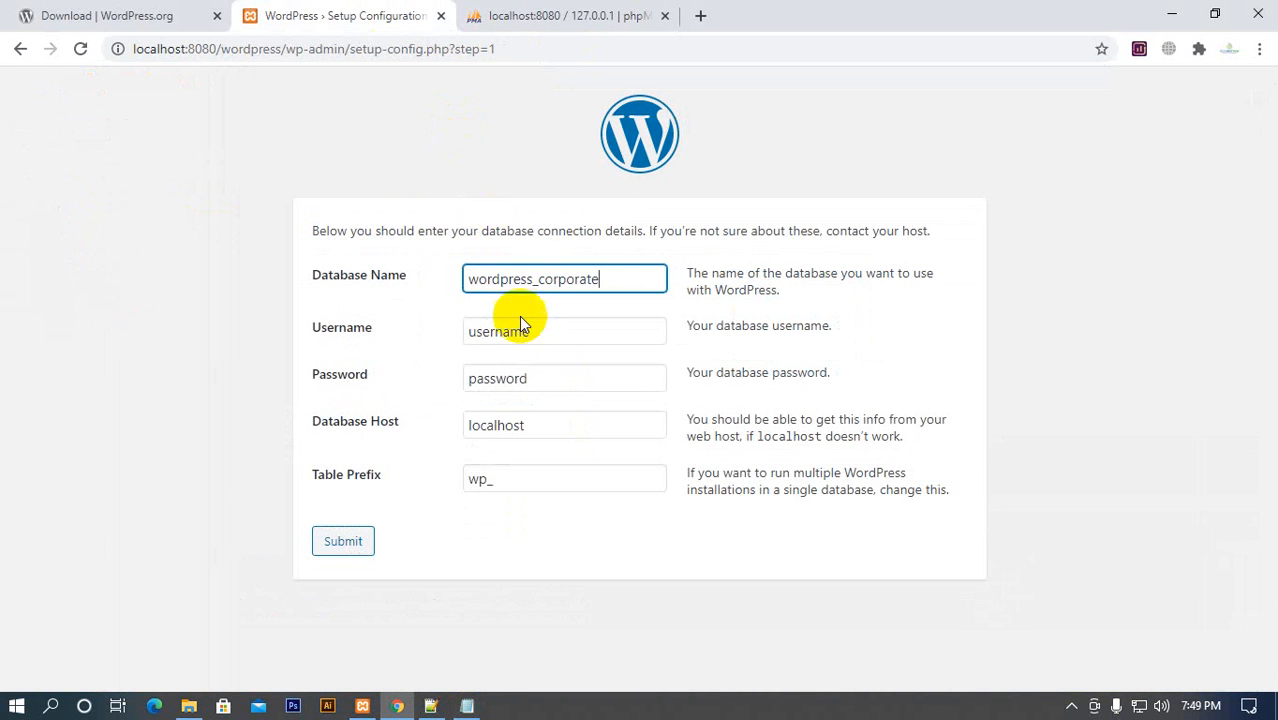
{"action": "left_click", "coordinate": [383, 326]}
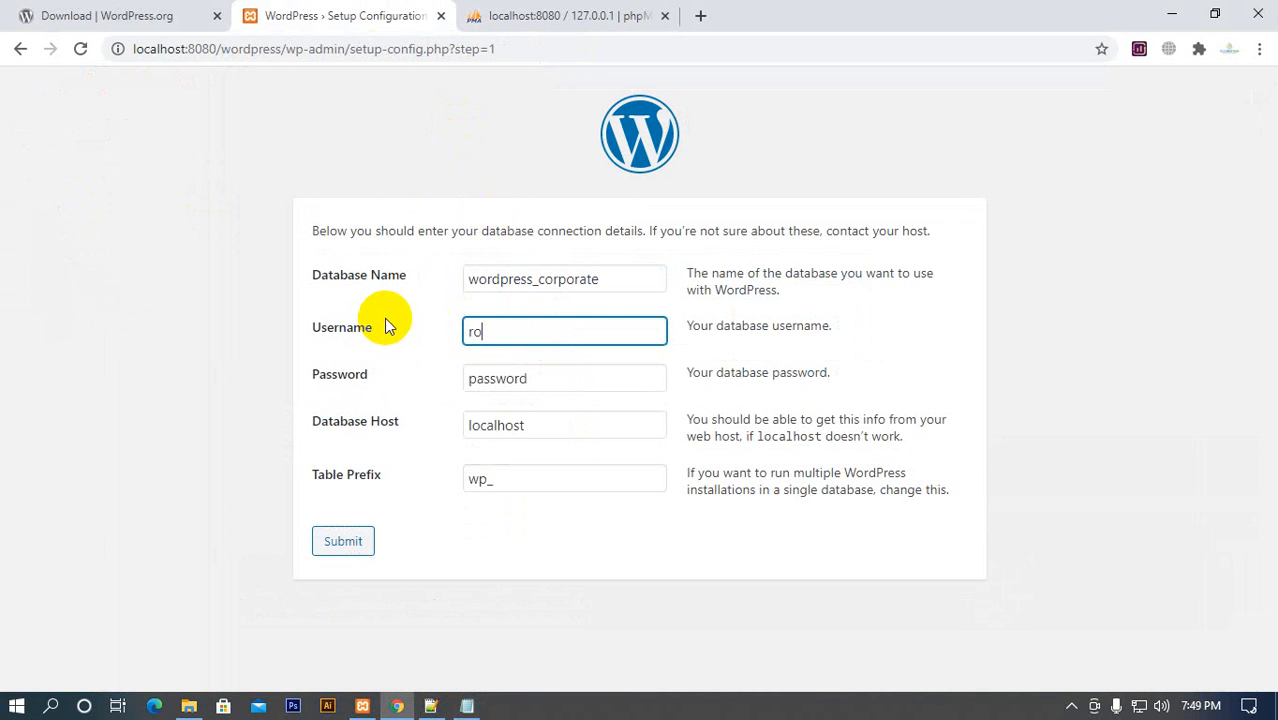
{"action": "type", "text": "root"}
{"action": "left_click", "coordinate": [560, 17]}
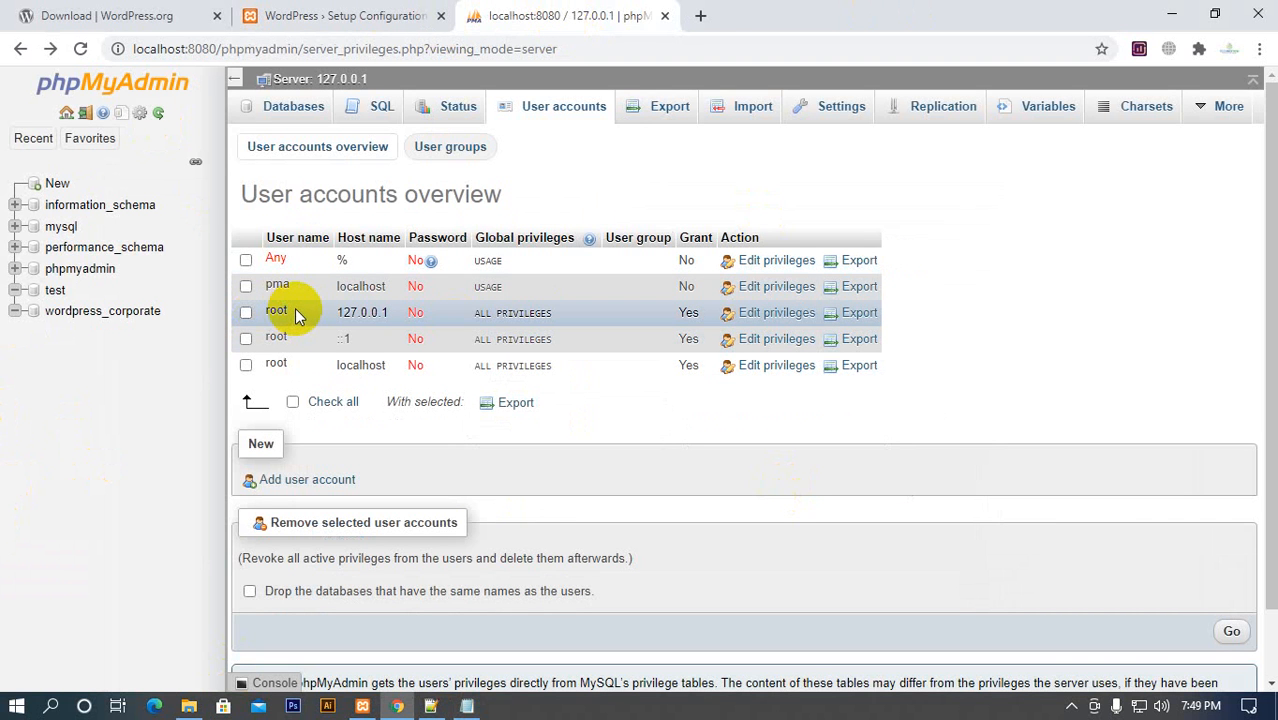
{"action": "left_click", "coordinate": [372, 17]}
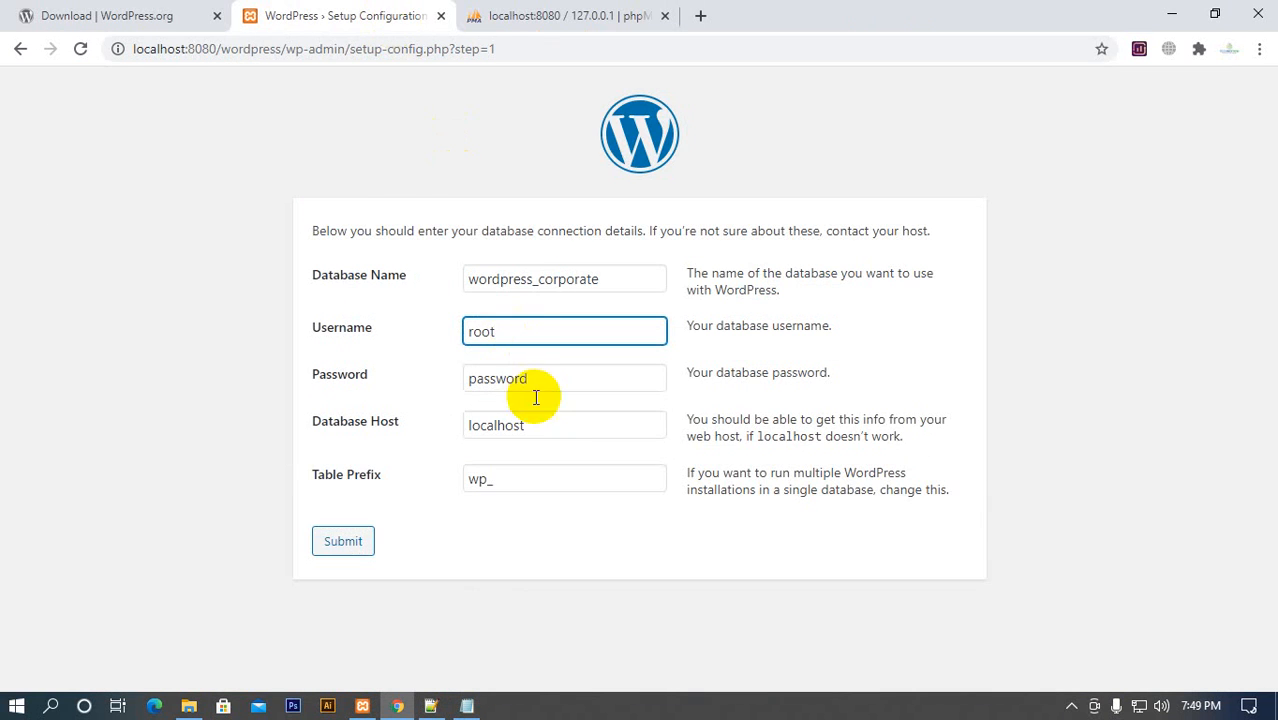
Check the root account's password status in phpMyAdmin and clear the password field in the WordPress setup form
{"action": "left_click", "coordinate": [508, 16]}
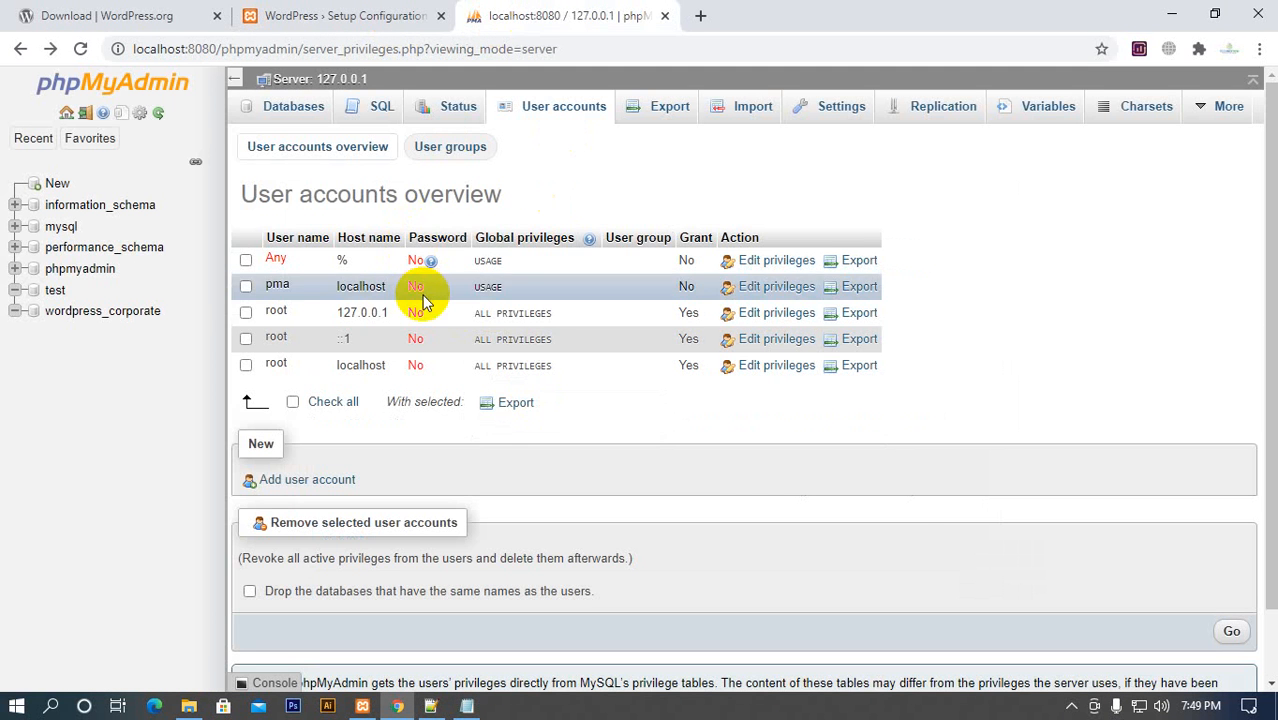
{"action": "left_click", "coordinate": [343, 16]}
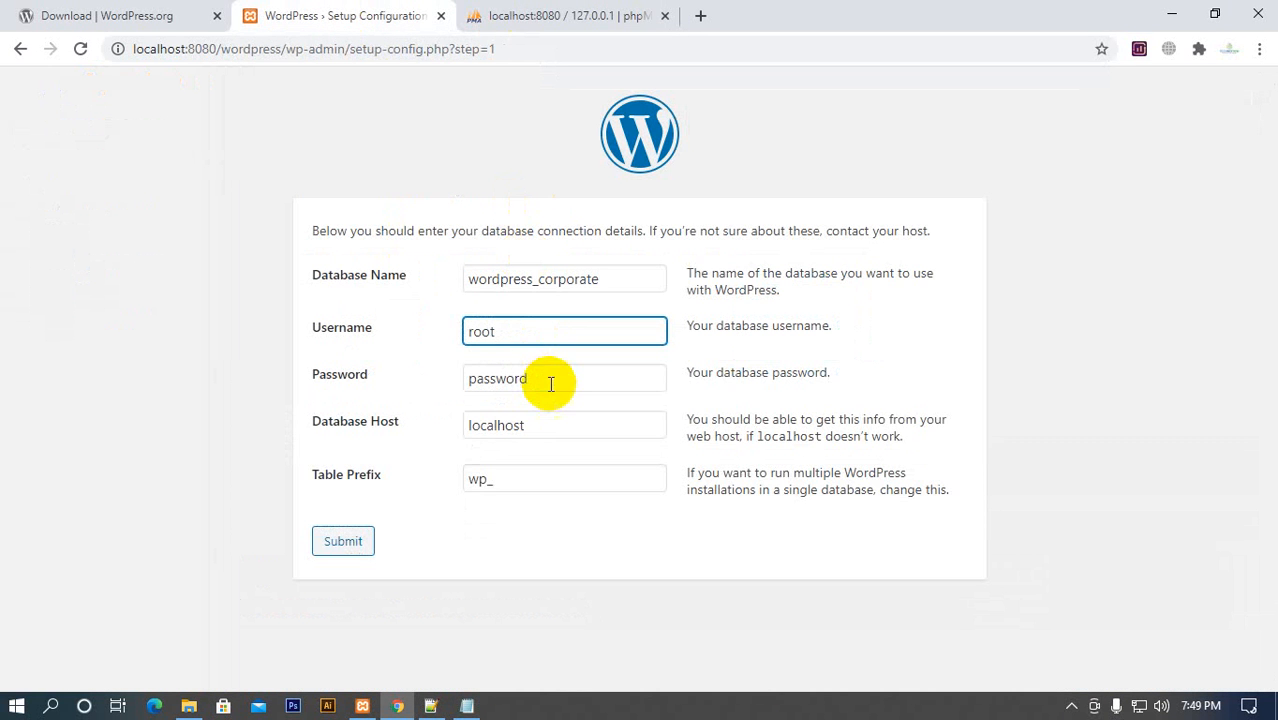
{"action": "left_click", "coordinate": [356, 380]}
{"action": "key", "text": "BackSpace"}
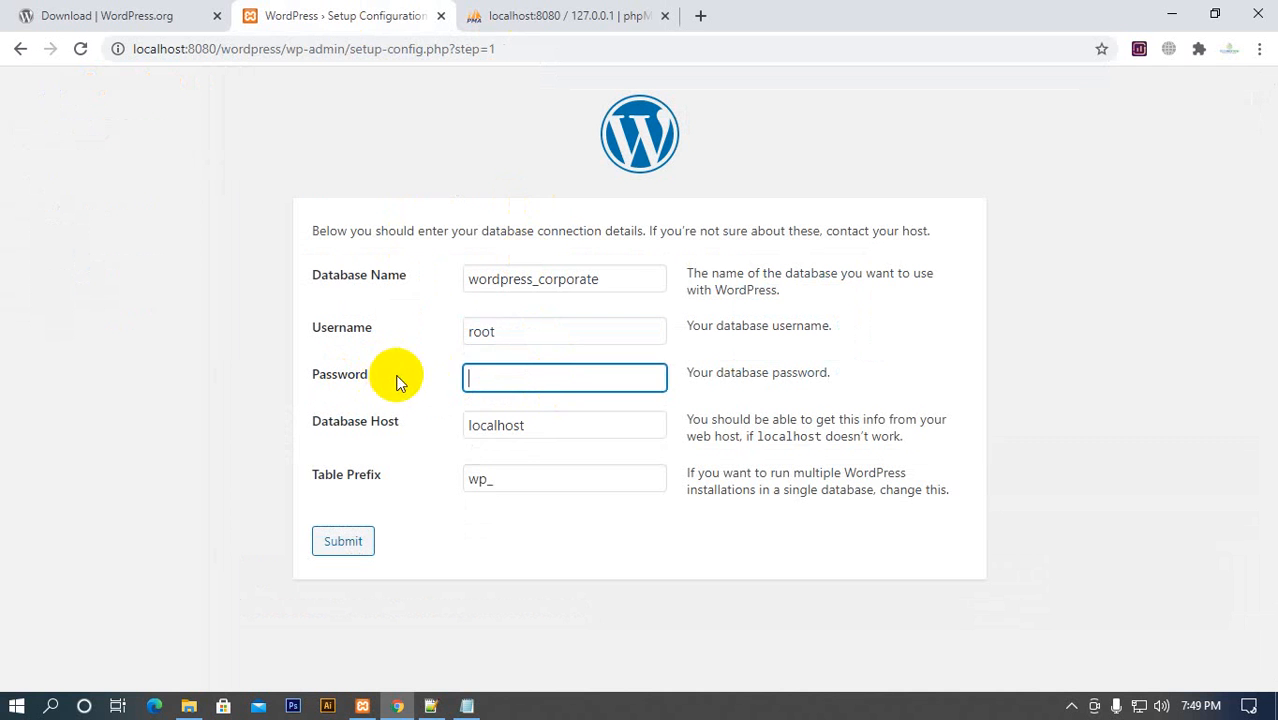
{"action": "left_click", "coordinate": [612, 398]}
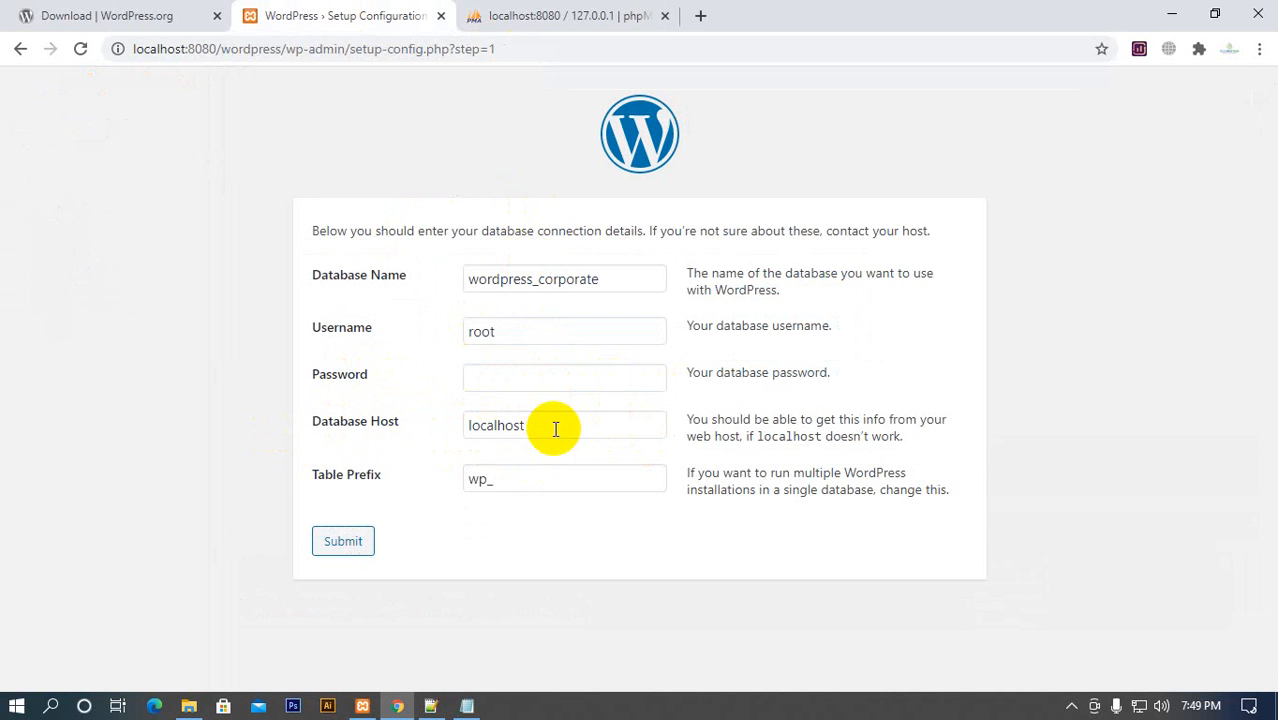
Compare the localhost database host in the WordPress setup form with the host names in phpMyAdmin's user accounts overview
{"action": "left_click_drag", "start_coordinate": [556, 427], "coordinate": [434, 428]}
{"action": "left_click", "coordinate": [522, 14]}
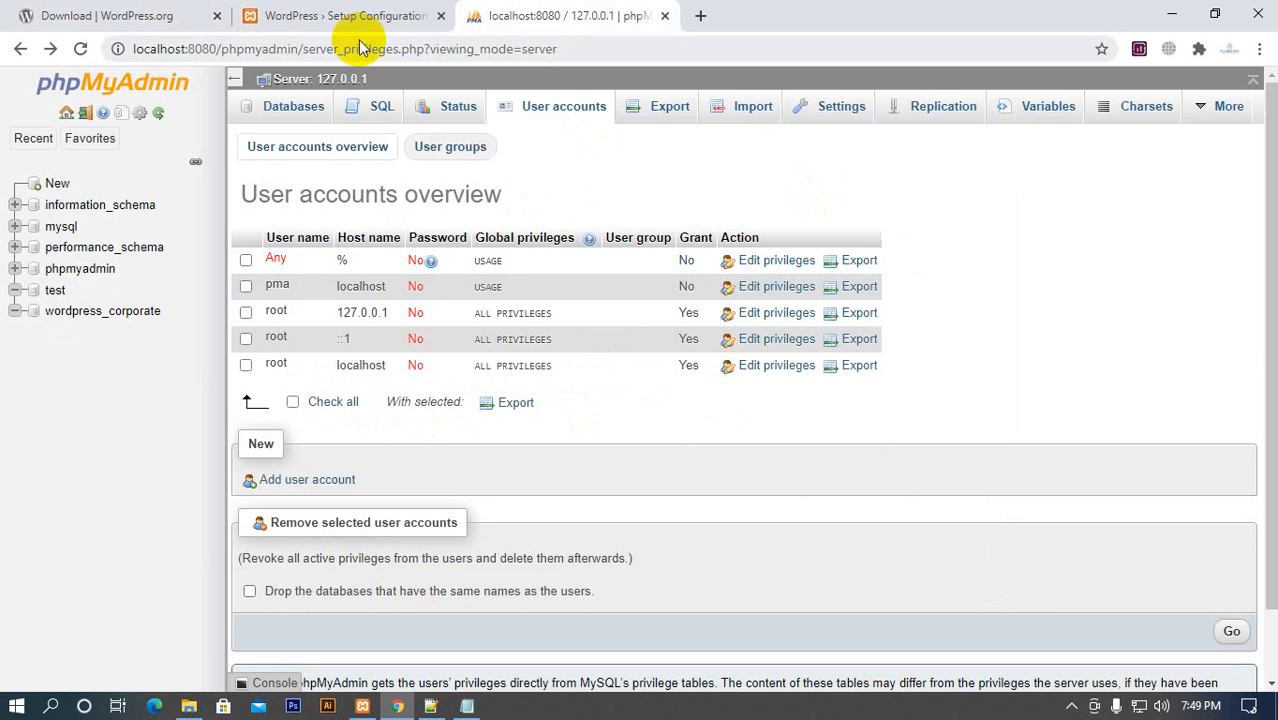
{"action": "left_click", "coordinate": [315, 17]}
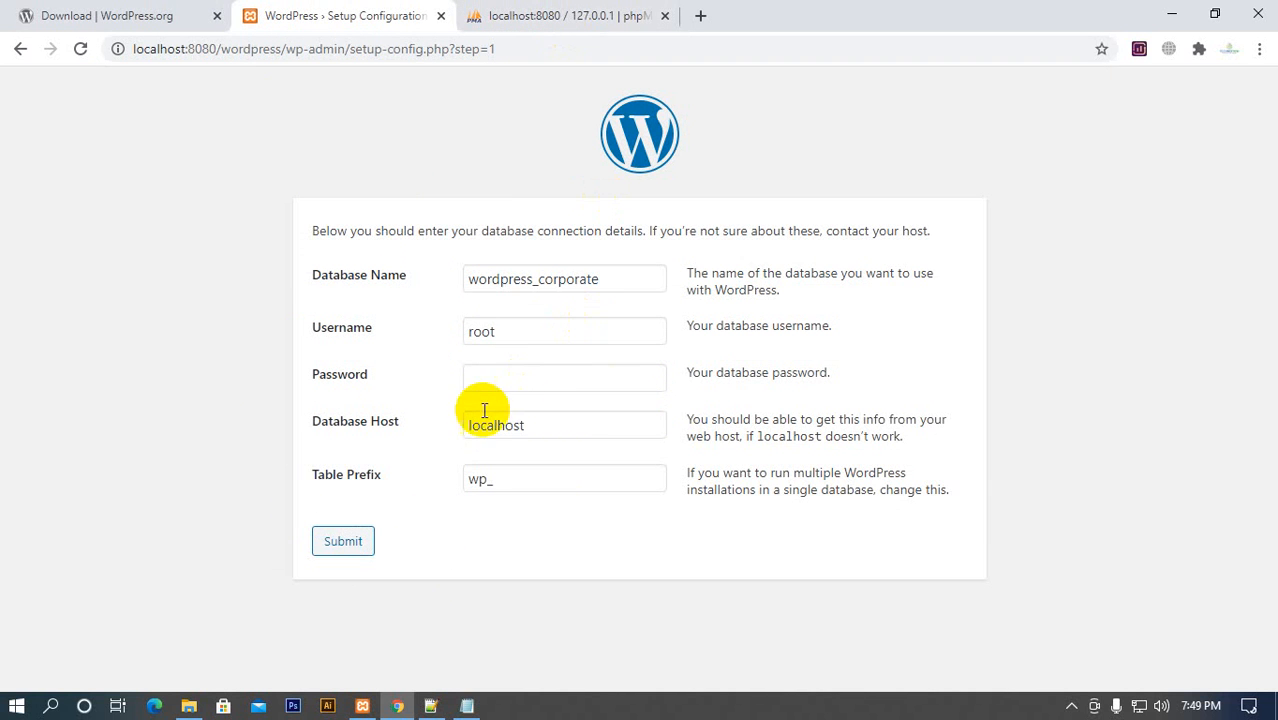
{"action": "left_click_drag", "start_coordinate": [463, 425], "coordinate": [665, 428]}
{"action": "left_click", "coordinate": [443, 424]}
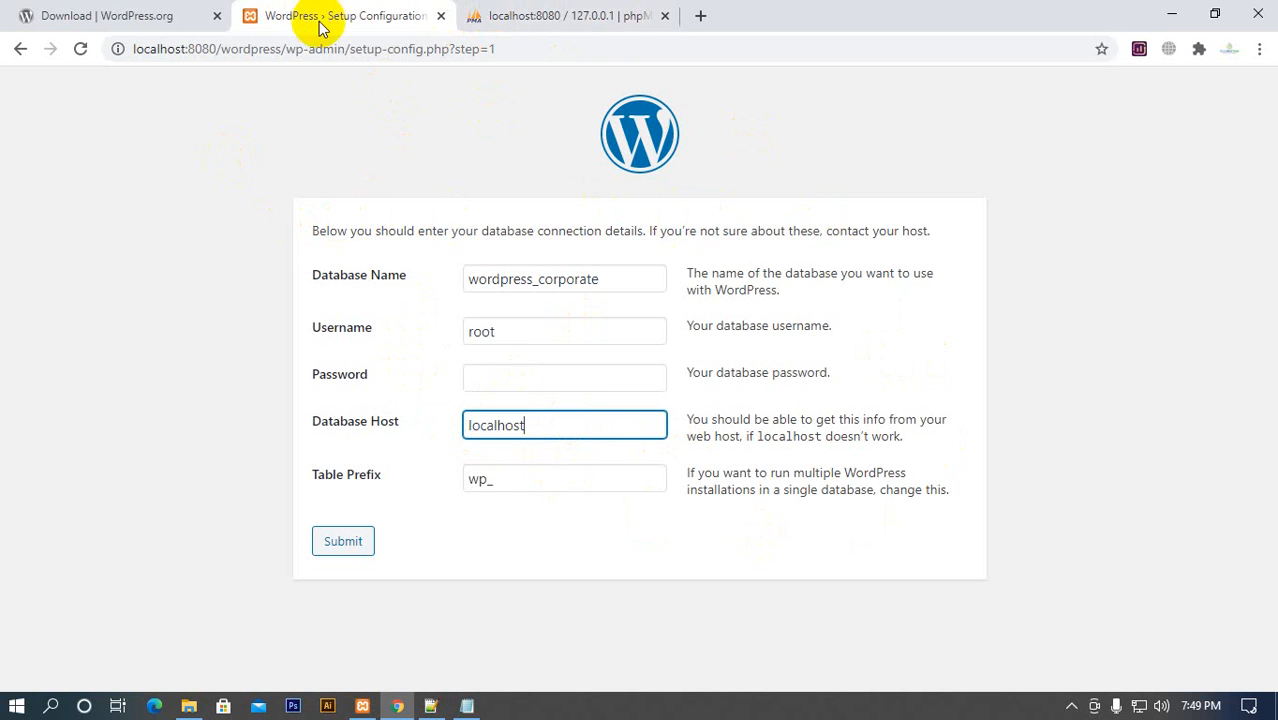
{"action": "left_click", "coordinate": [410, 375]}
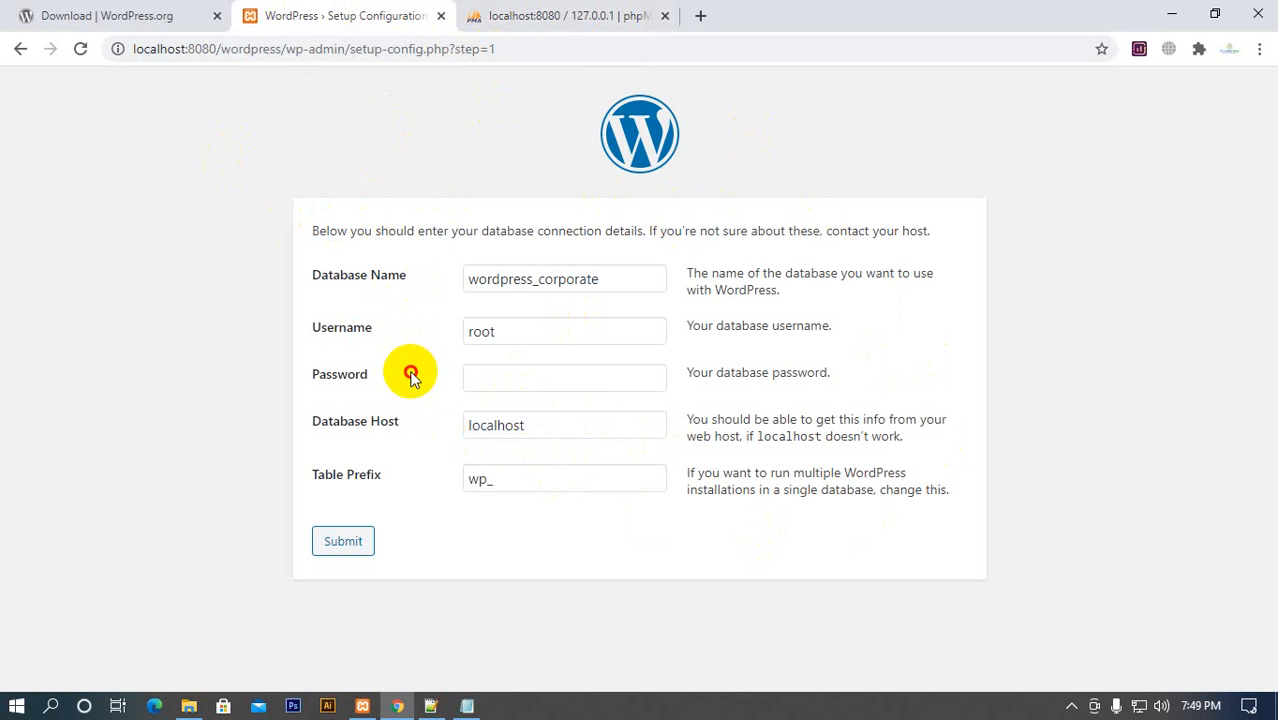
{"action": "double_click", "coordinate": [540, 428]}
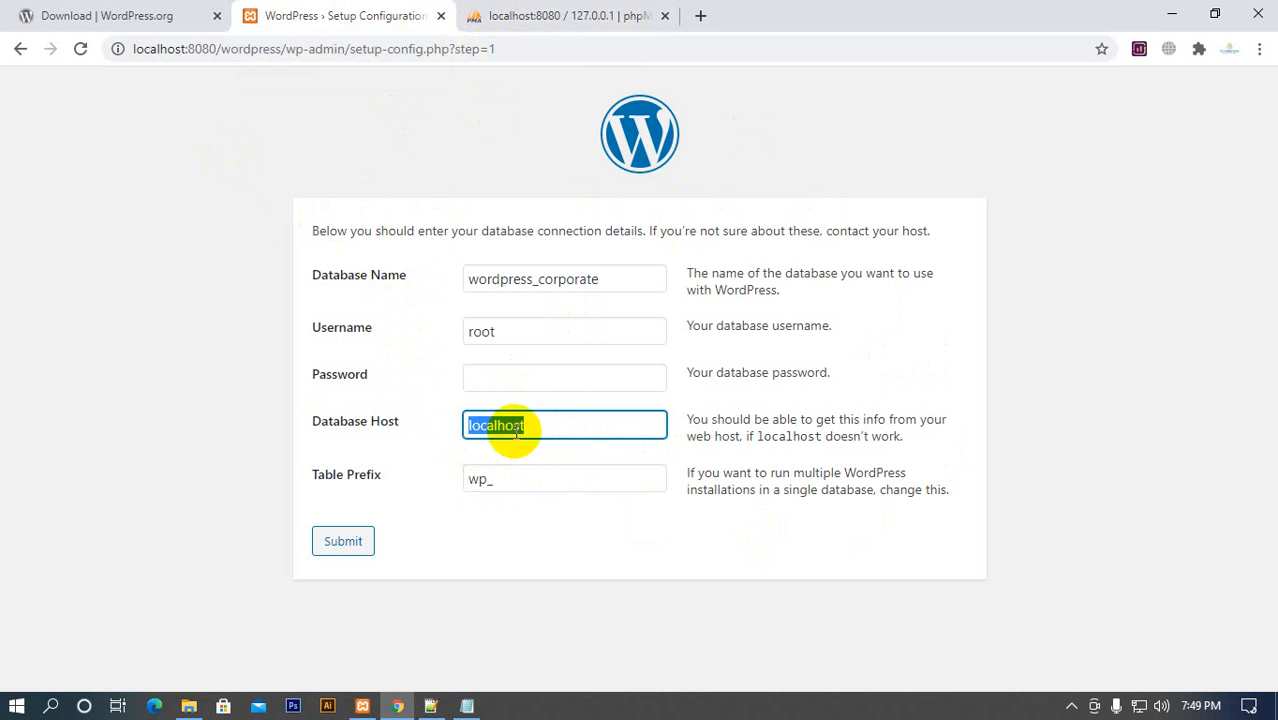
{"action": "left_click", "coordinate": [575, 14]}
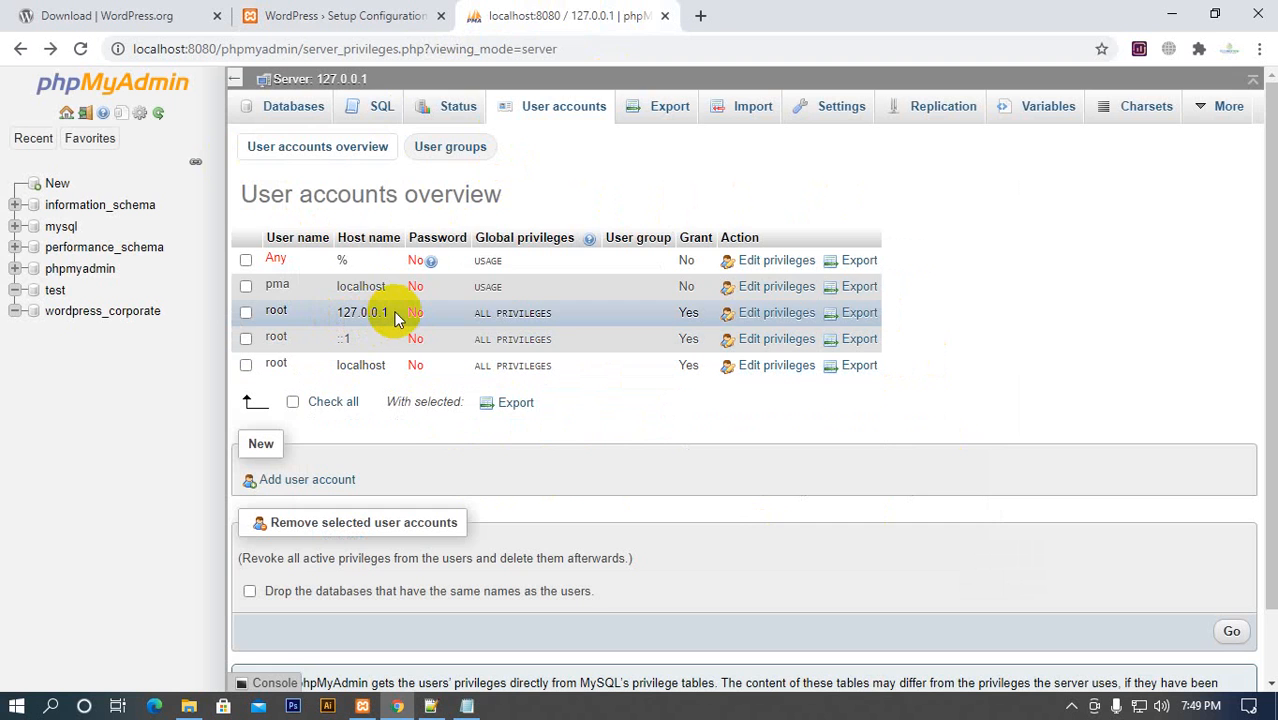
{"action": "left_click", "coordinate": [405, 15]}
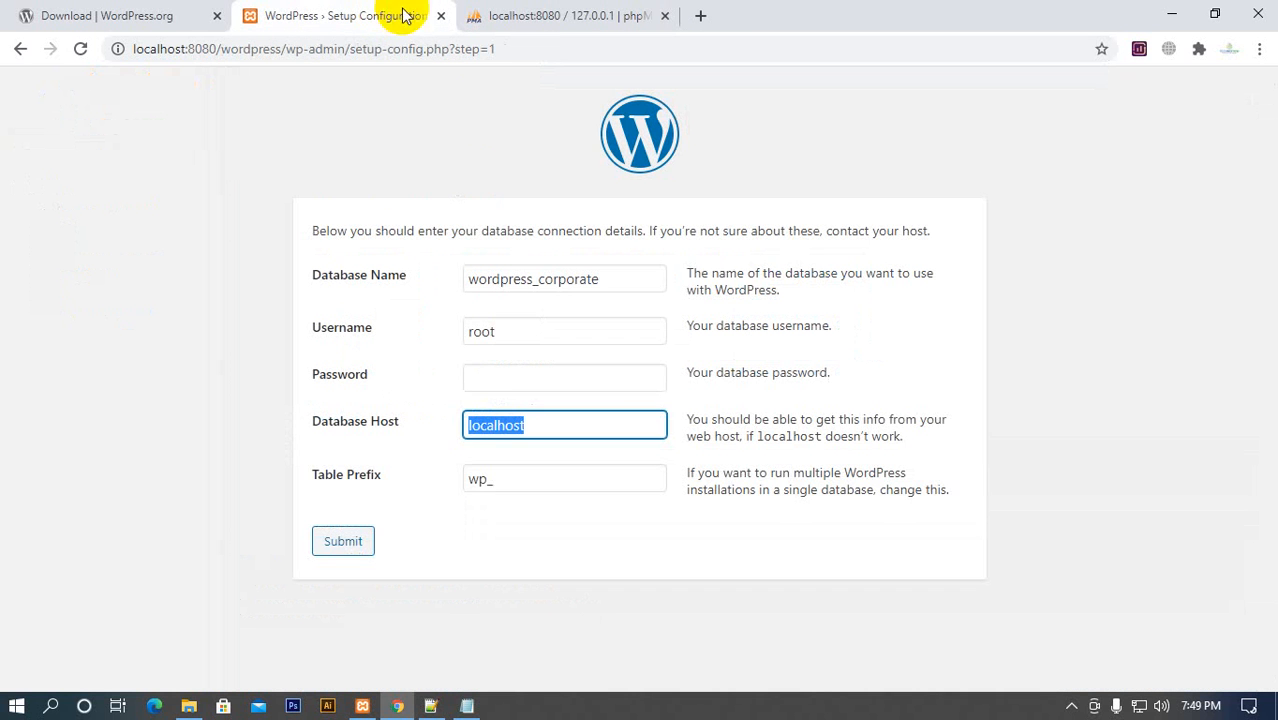
{"action": "left_click", "coordinate": [442, 424]}
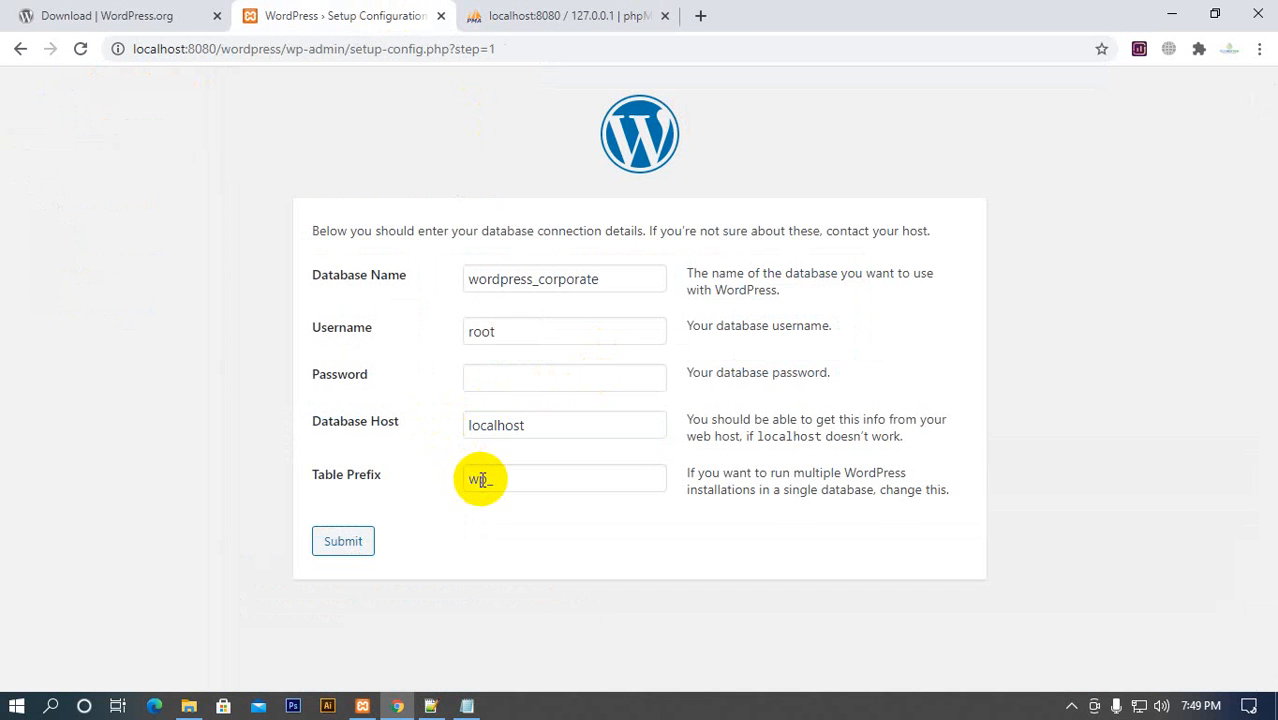
Examine the wp_ table prefix in the WordPress setup form and the table structure of the wordpress_corporate database in phpMyAdmin
{"action": "left_click_drag", "start_coordinate": [495, 481], "coordinate": [442, 489]}
{"action": "left_click", "coordinate": [380, 457]}
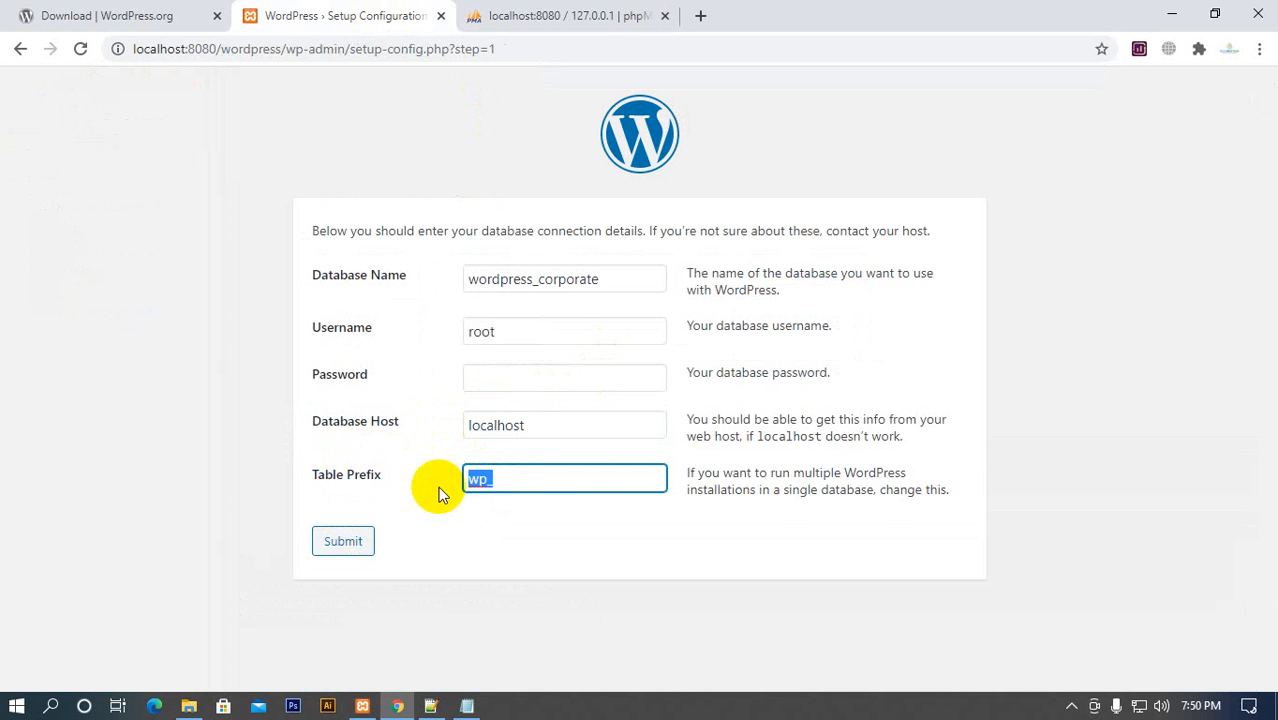
{"action": "left_click", "coordinate": [594, 16]}
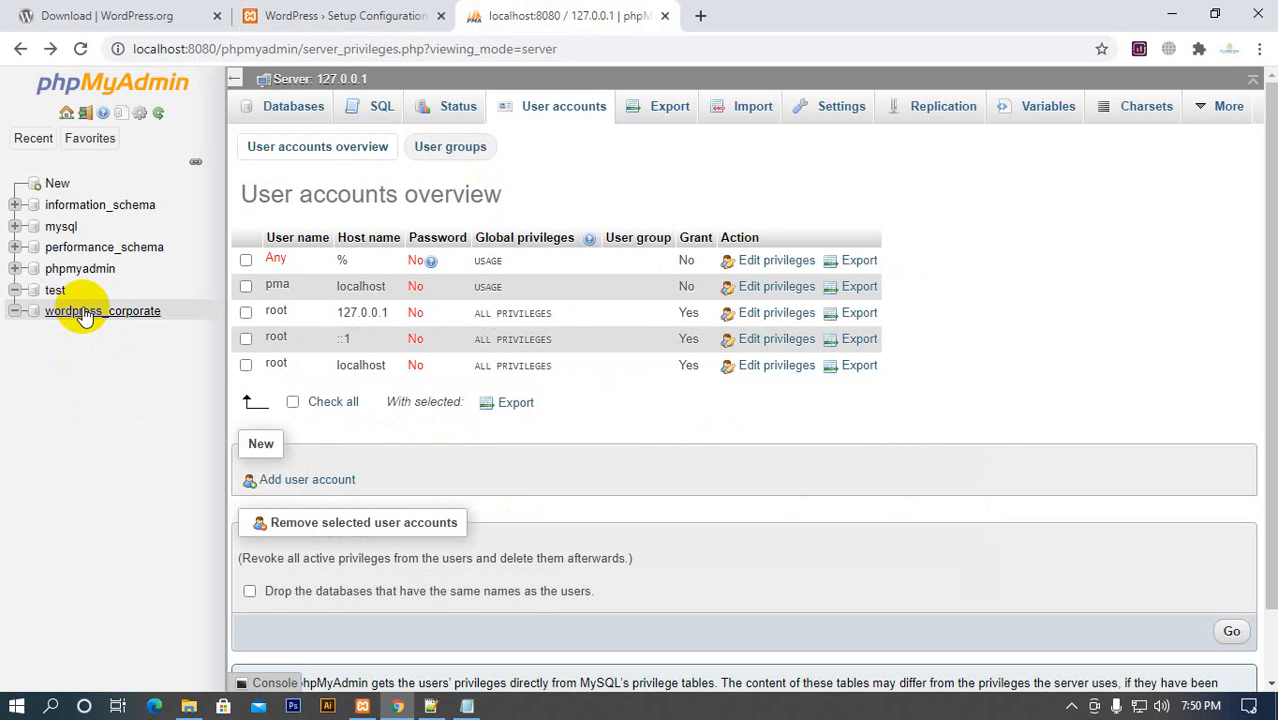
{"action": "left_click", "coordinate": [125, 314]}
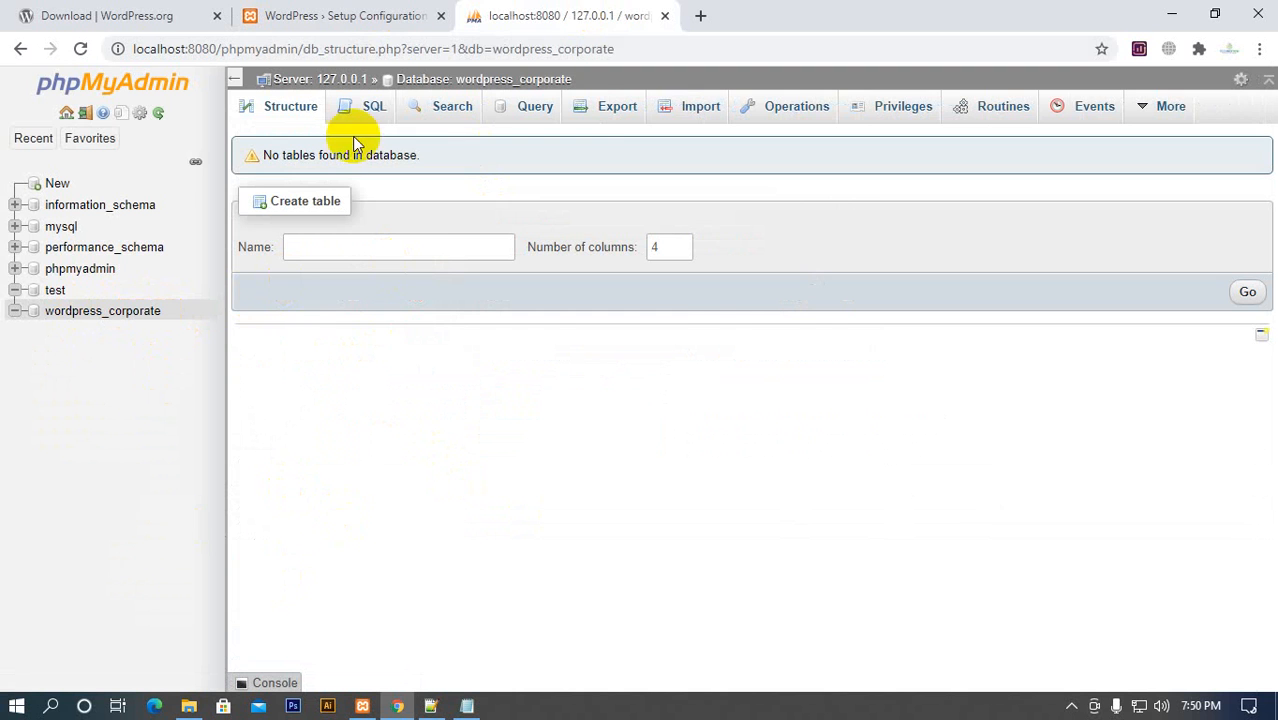
{"action": "left_click", "coordinate": [404, 20]}
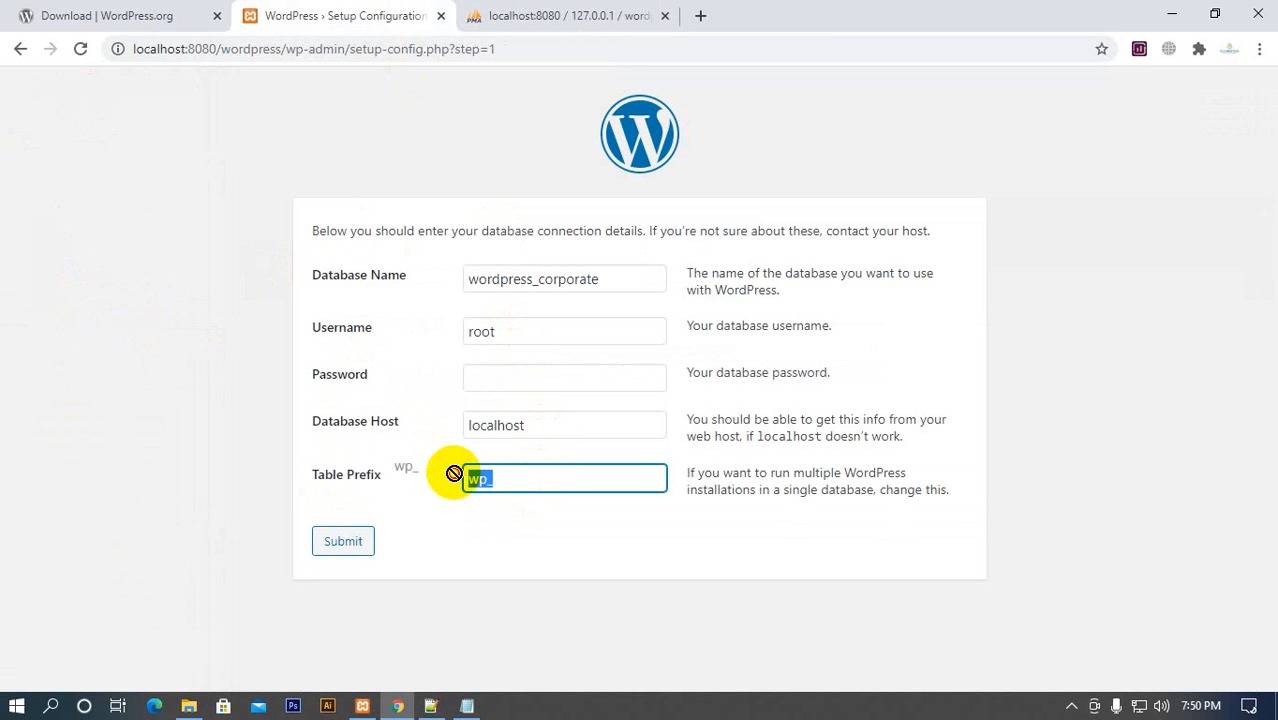
{"action": "left_click", "coordinate": [490, 484]}
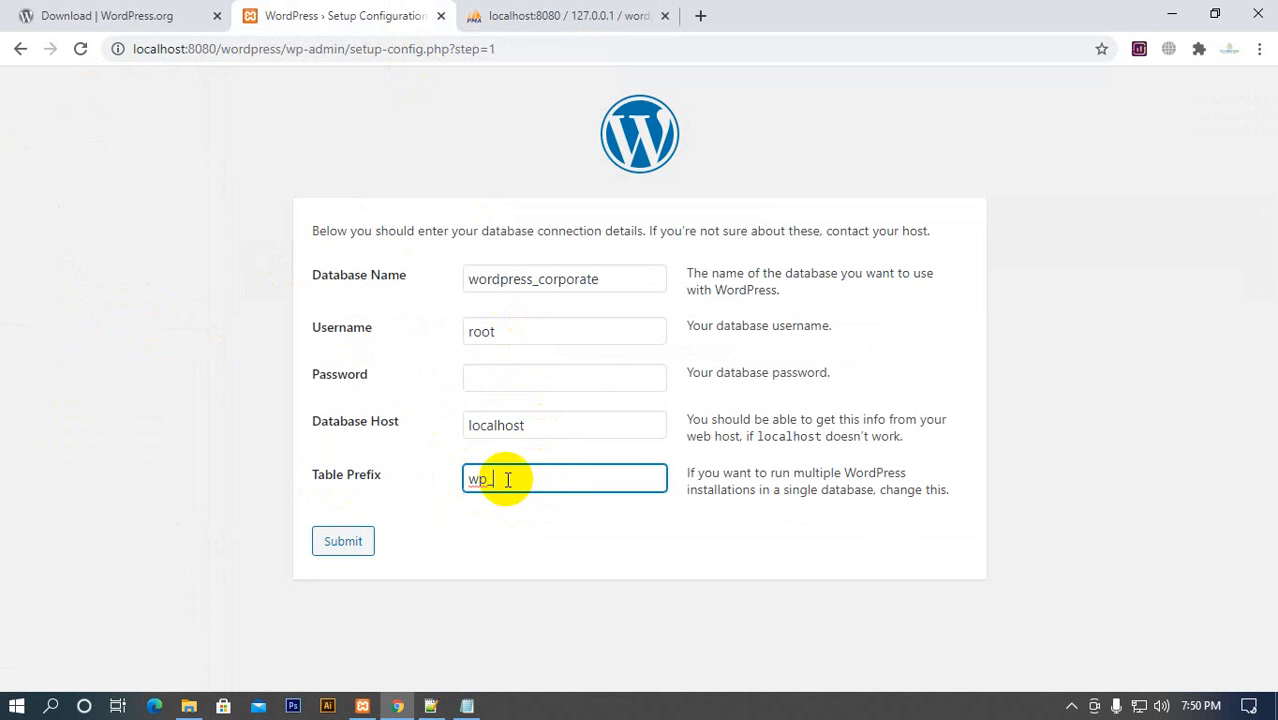
{"action": "left_click_drag", "start_coordinate": [506, 479], "coordinate": [399, 480]}
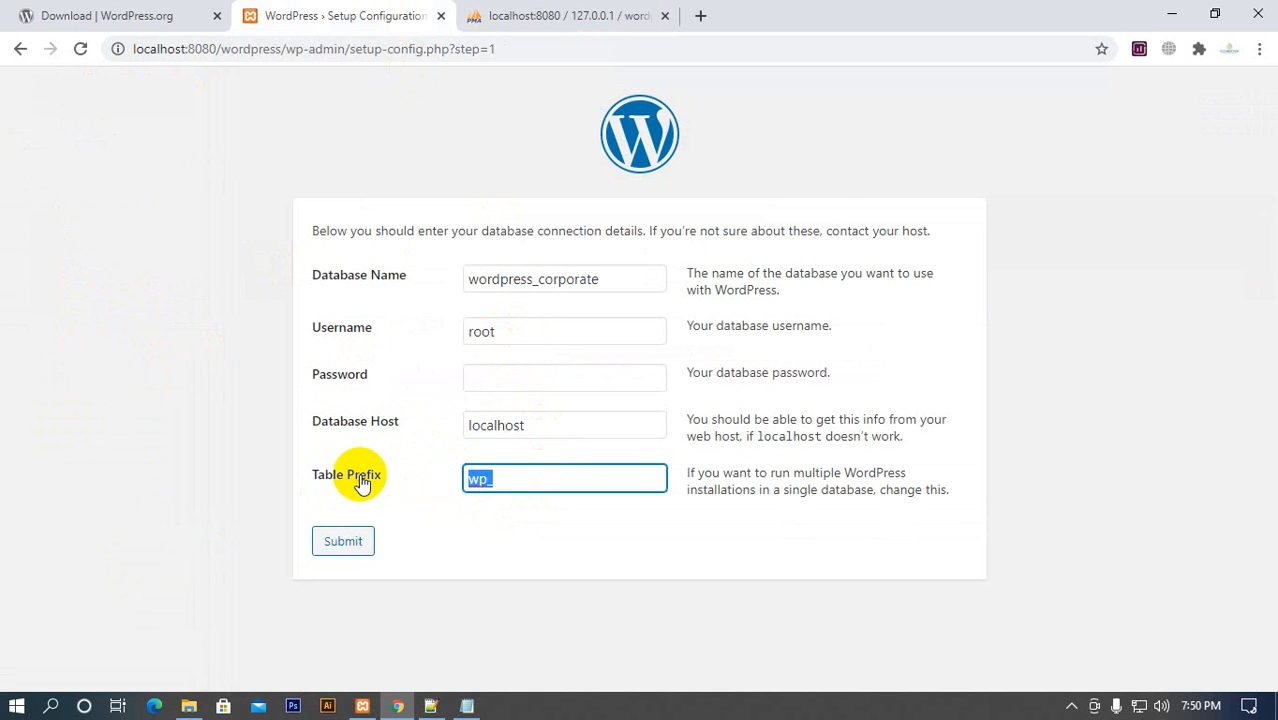
{"action": "left_click", "coordinate": [423, 483]}
{"action": "mouse_move", "coordinate": [524, 484]}
{"action": "left_mouse_down"}
{"action": "mouse_move", "coordinate": [474, 484]}
{"action": "mouse_move", "coordinate": [526, 488]}
{"action": "left_mouse_up"}
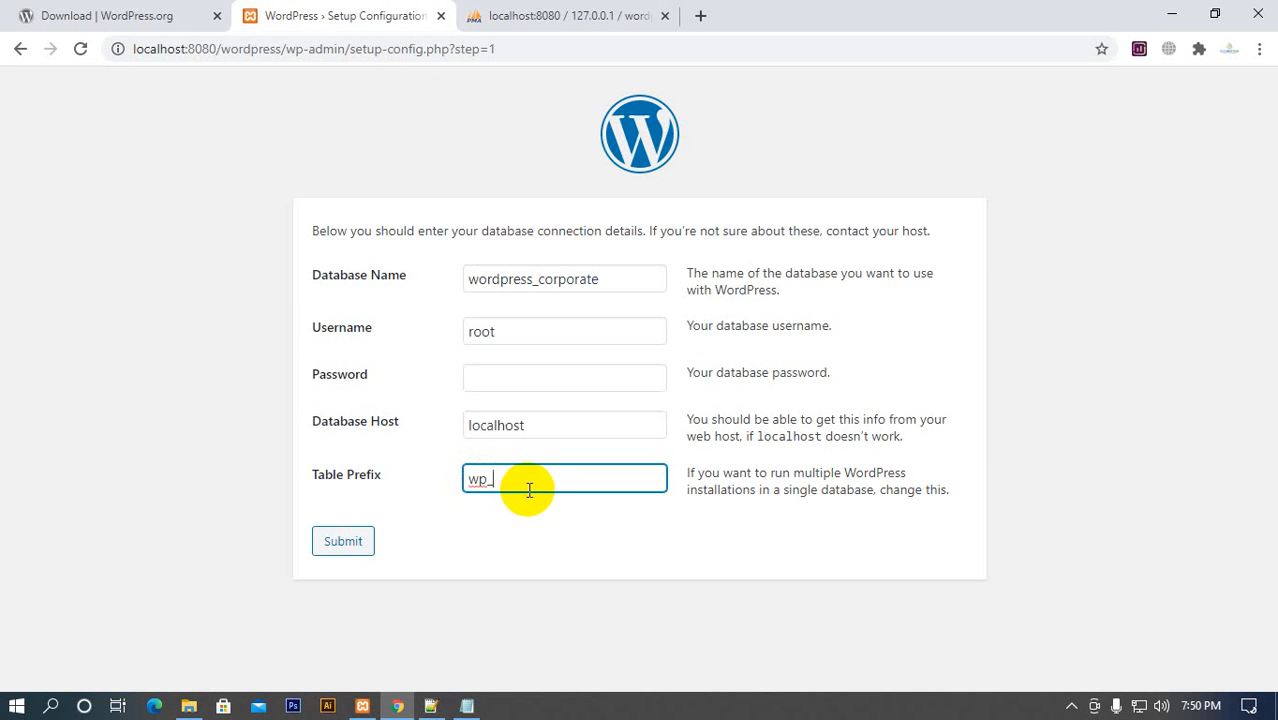
Compare the prefixed table names in phpMyAdmin's phpmyadmin database with the contents of the wordpress_corporate database
{"action": "left_click", "coordinate": [533, 15]}
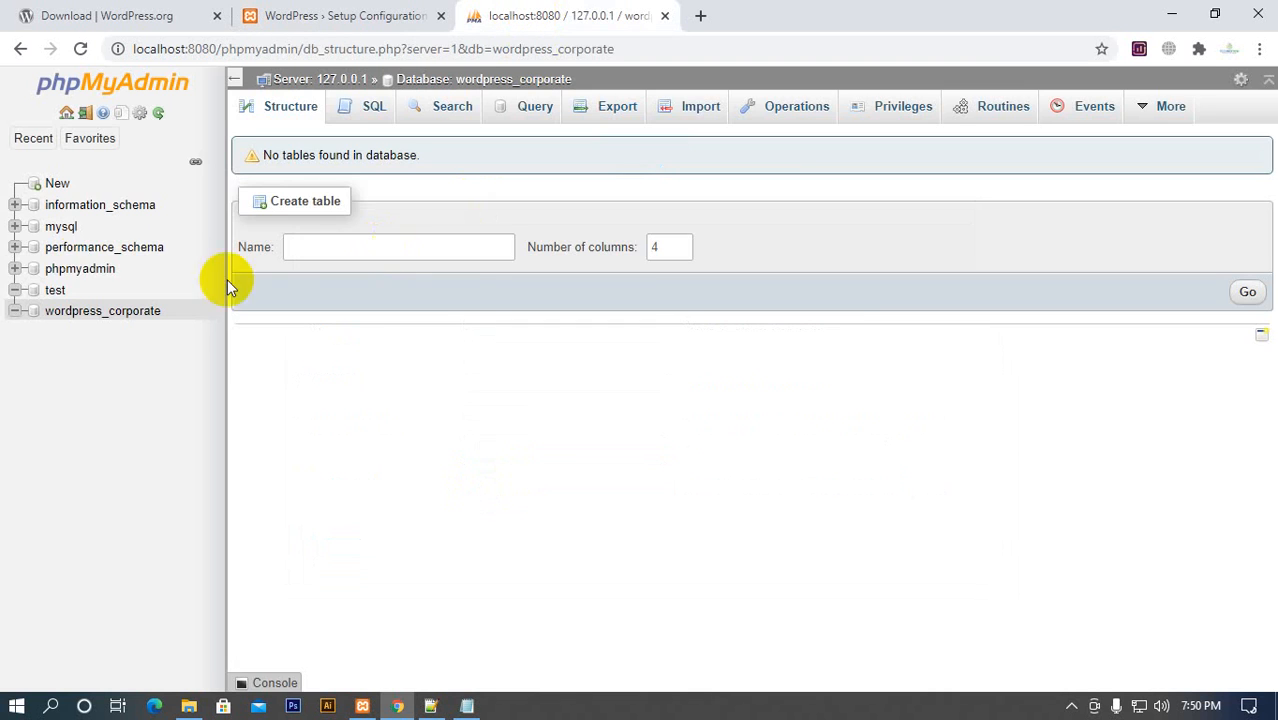
{"action": "left_click", "coordinate": [80, 270]}
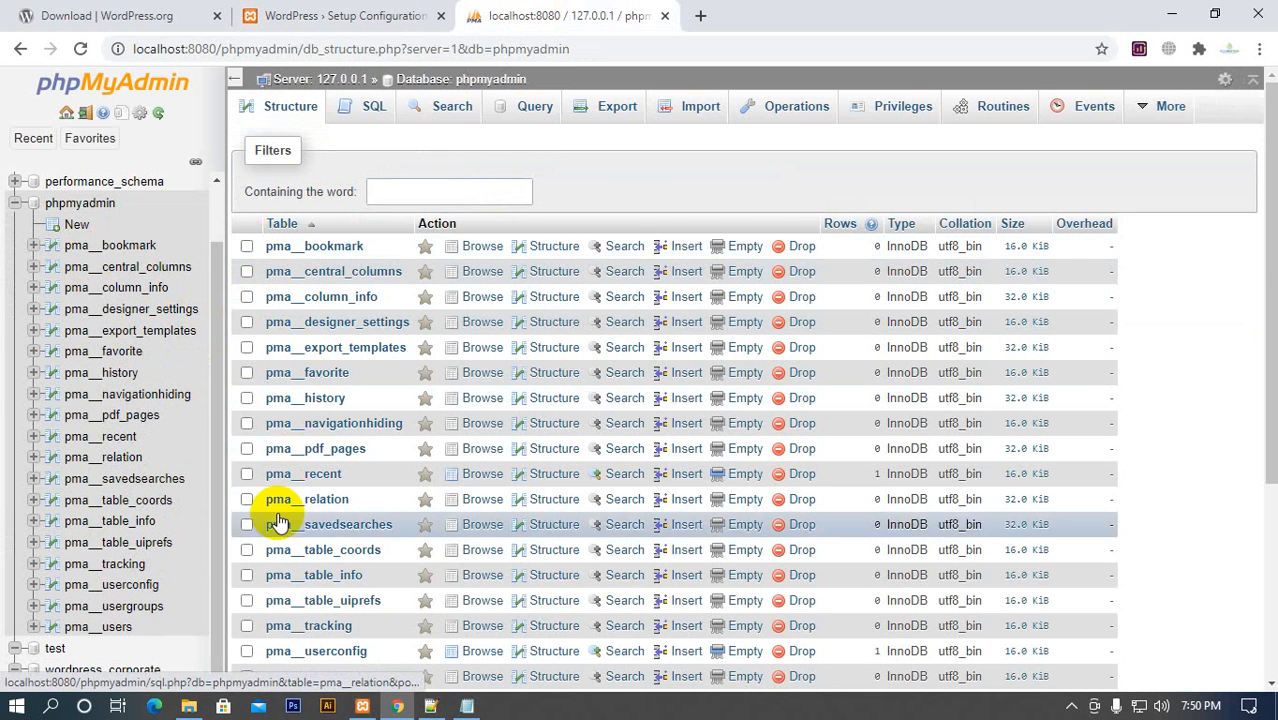
{"action": "scroll", "coordinate": [290, 560], "scroll_direction": "down", "scroll_amount": 3}
{"action": "scroll", "coordinate": [285, 540], "scroll_direction": "up", "scroll_amount": 3}
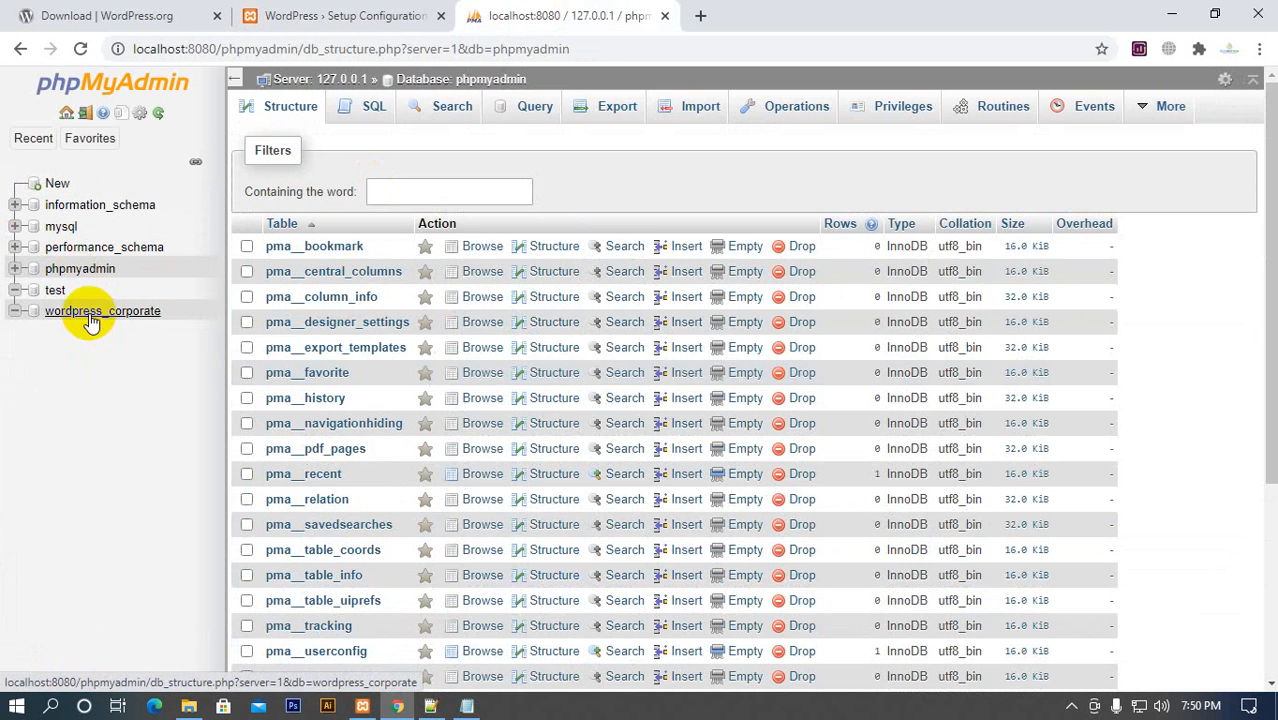
{"action": "left_click", "coordinate": [91, 311]}
Submit the database connection details in the WordPress setup form and run the installation
{"action": "left_click", "coordinate": [380, 22]}
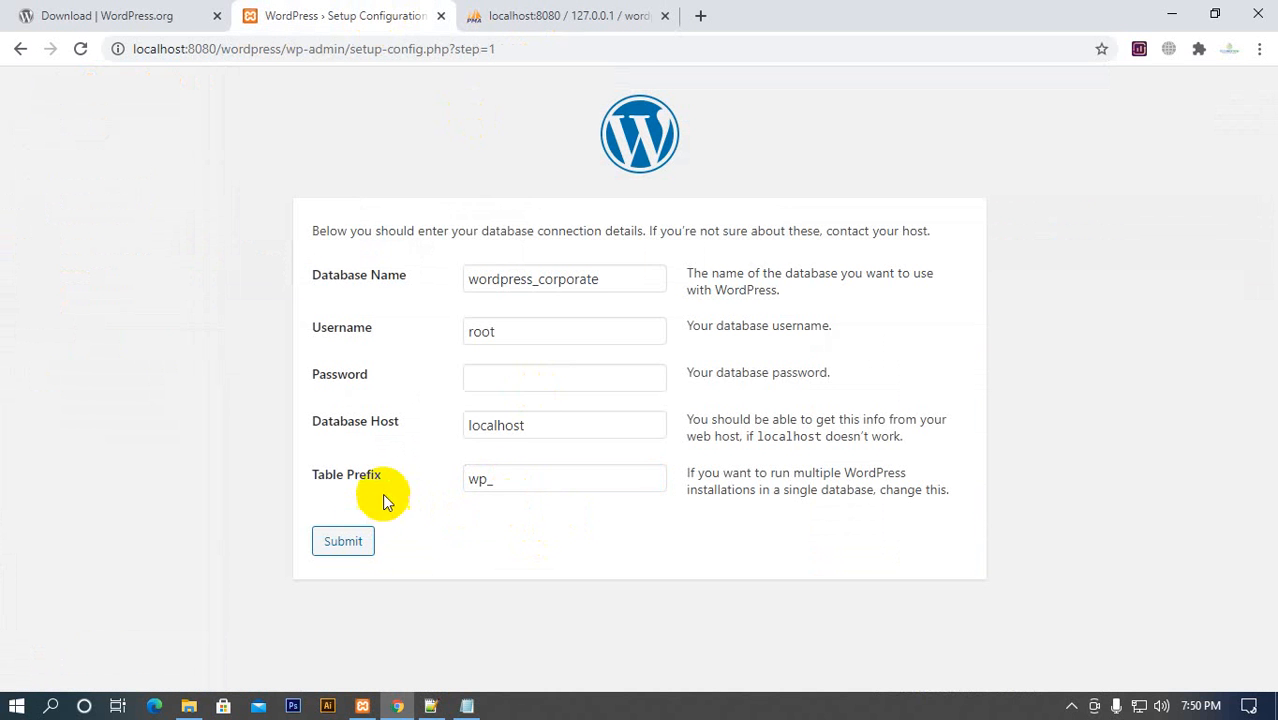
{"action": "left_click", "coordinate": [350, 549]}
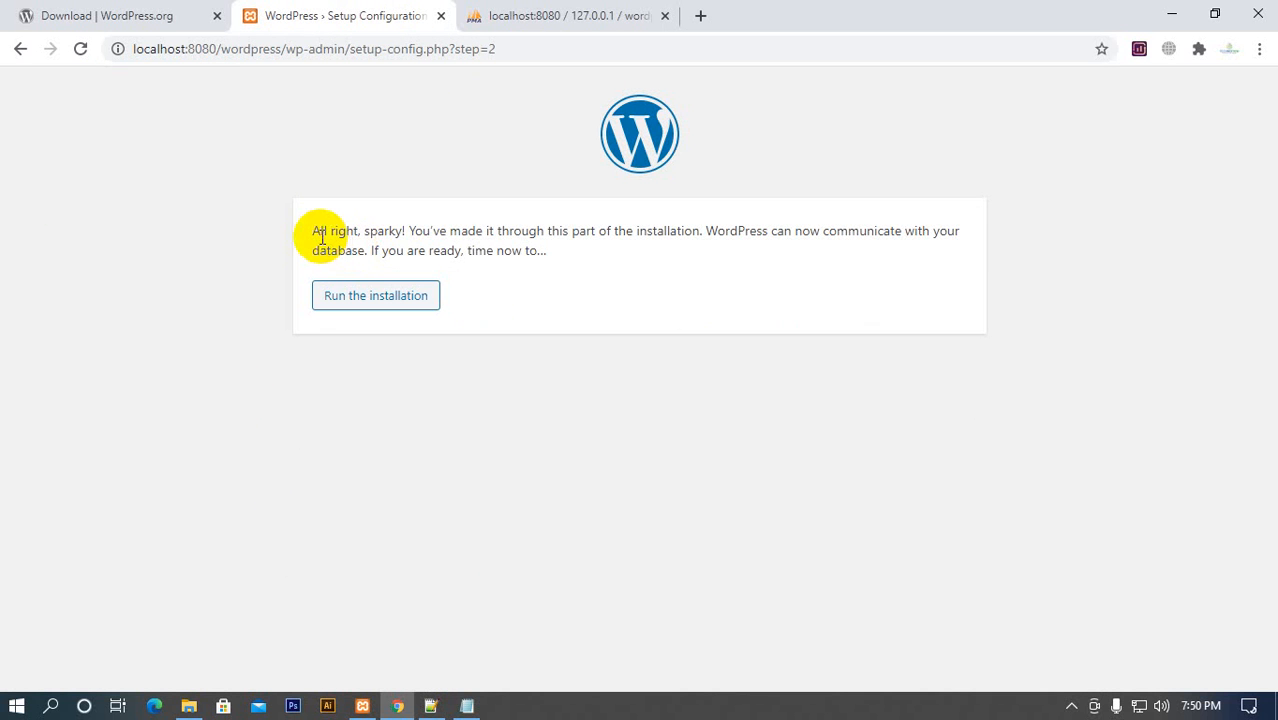
{"action": "left_click_drag", "start_coordinate": [314, 234], "coordinate": [471, 228]}
{"action": "left_click", "coordinate": [500, 232]}
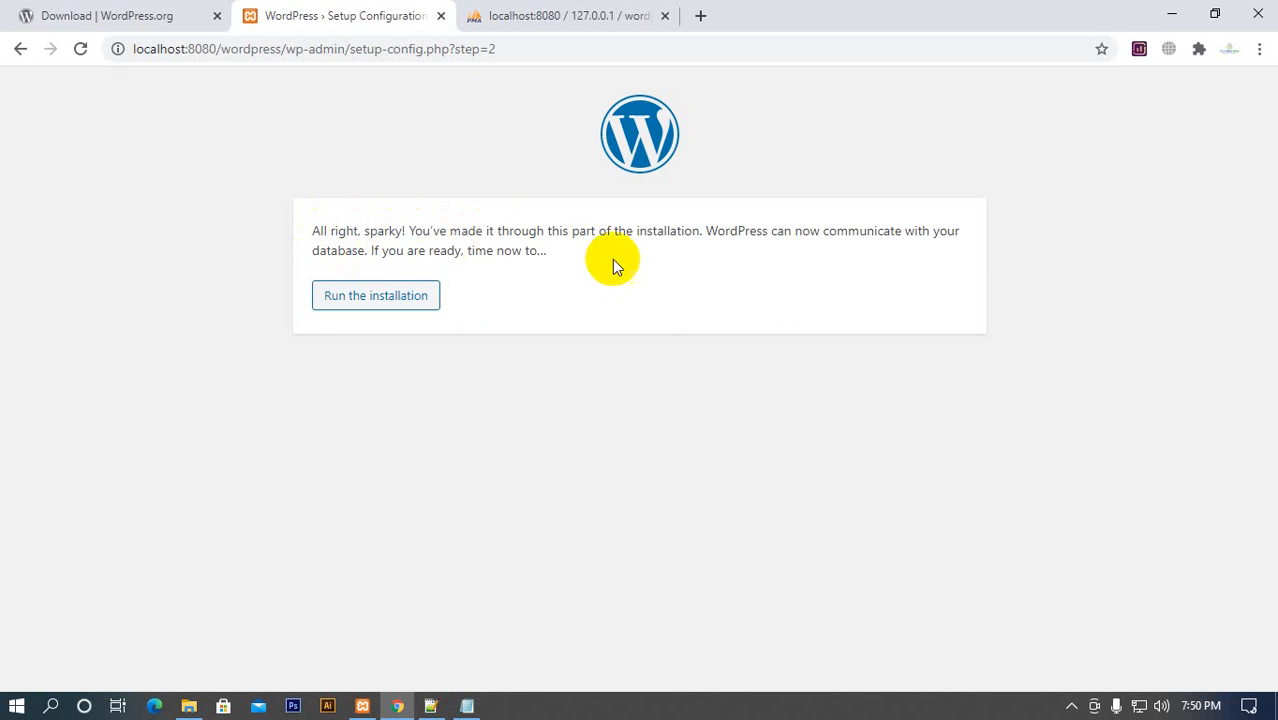
{"action": "left_click_drag", "start_coordinate": [620, 262], "coordinate": [285, 214]}
{"action": "left_click", "coordinate": [399, 225]}
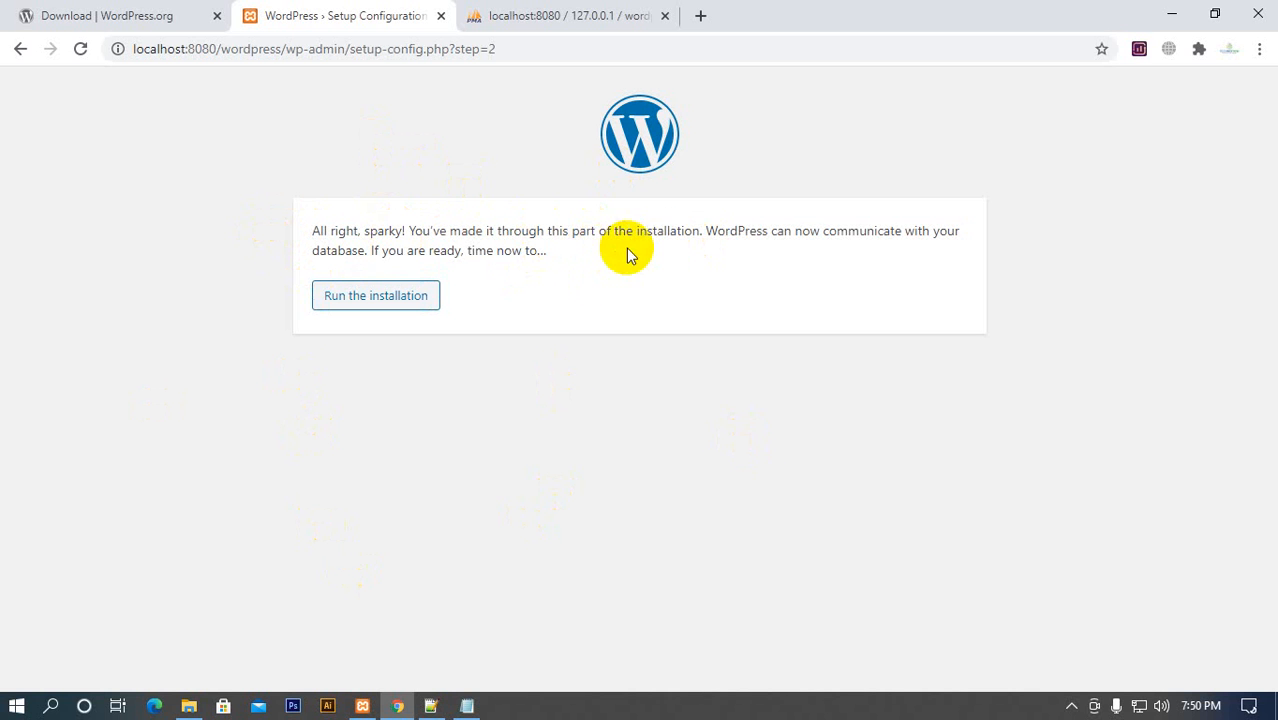
{"action": "left_click_drag", "start_coordinate": [513, 231], "coordinate": [736, 237]}
{"action": "left_click", "coordinate": [736, 237]}
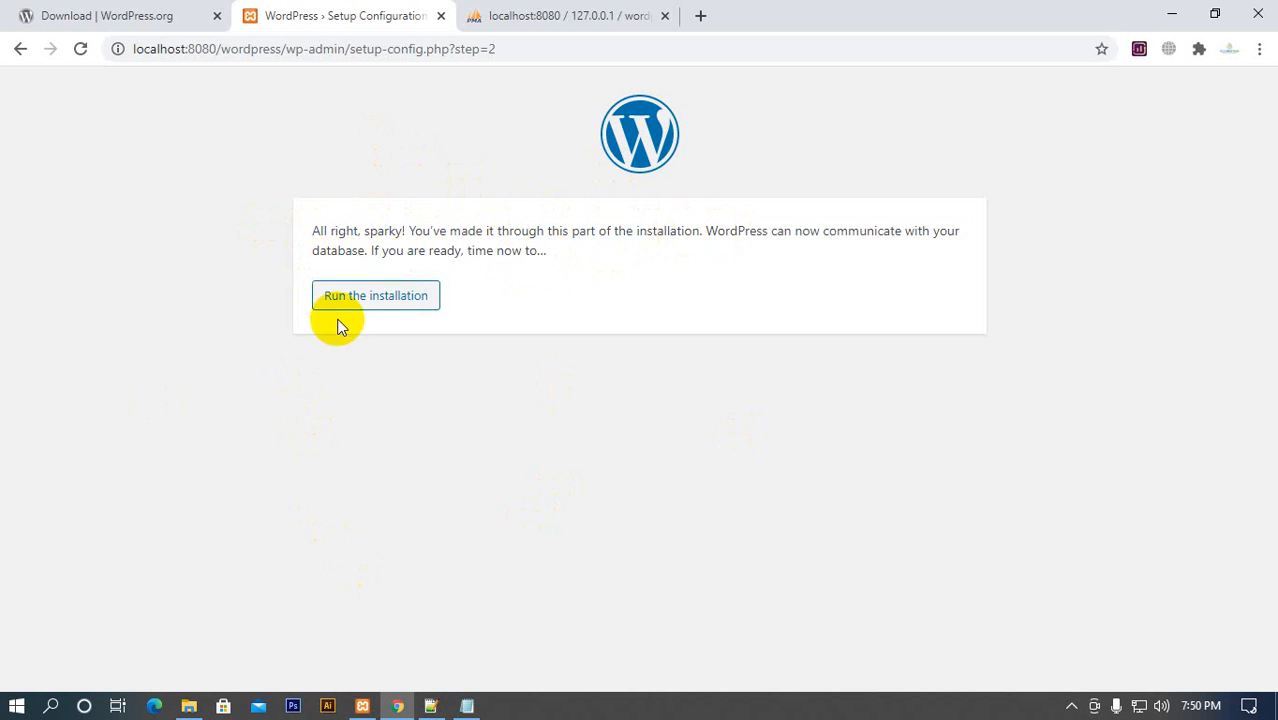
{"action": "left_click", "coordinate": [388, 299]}
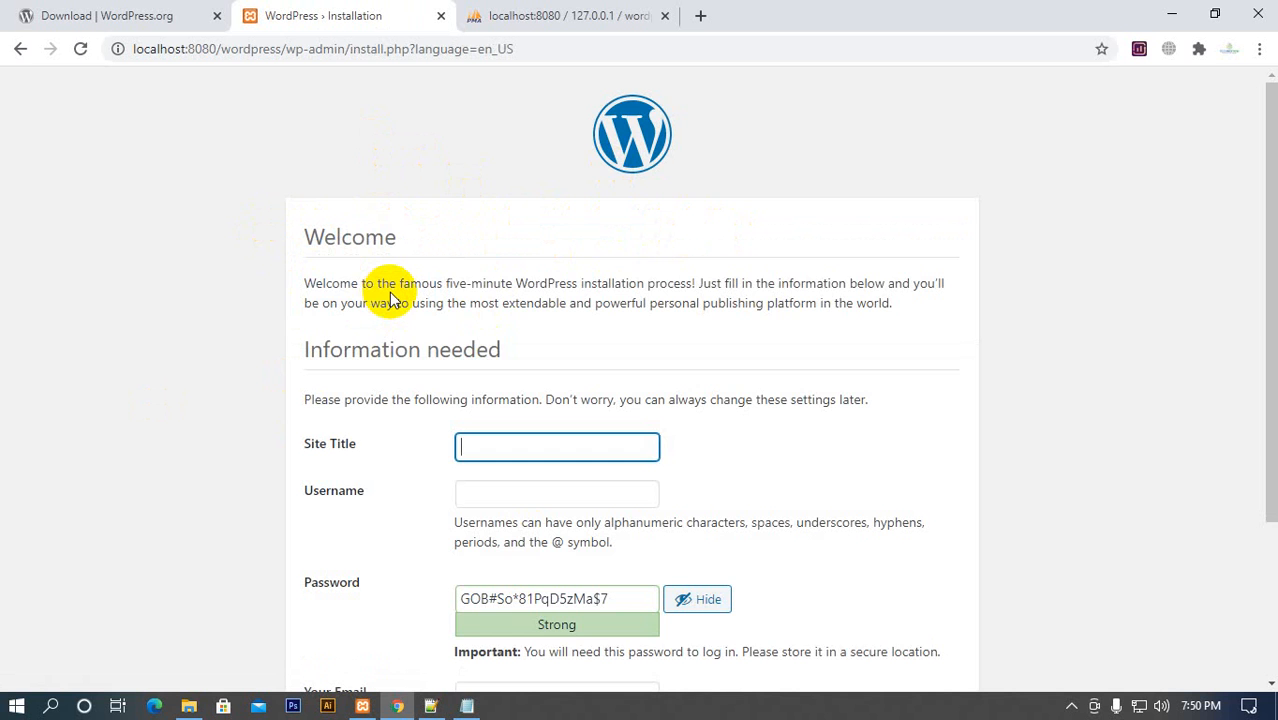
Read the welcome text on the WordPress installation page and review the information fields required below it
{"action": "scroll", "coordinate": [419, 345], "scroll_direction": "down", "scroll_amount": 2}
{"action": "scroll", "coordinate": [428, 390], "scroll_direction": "up", "scroll_amount": 2}
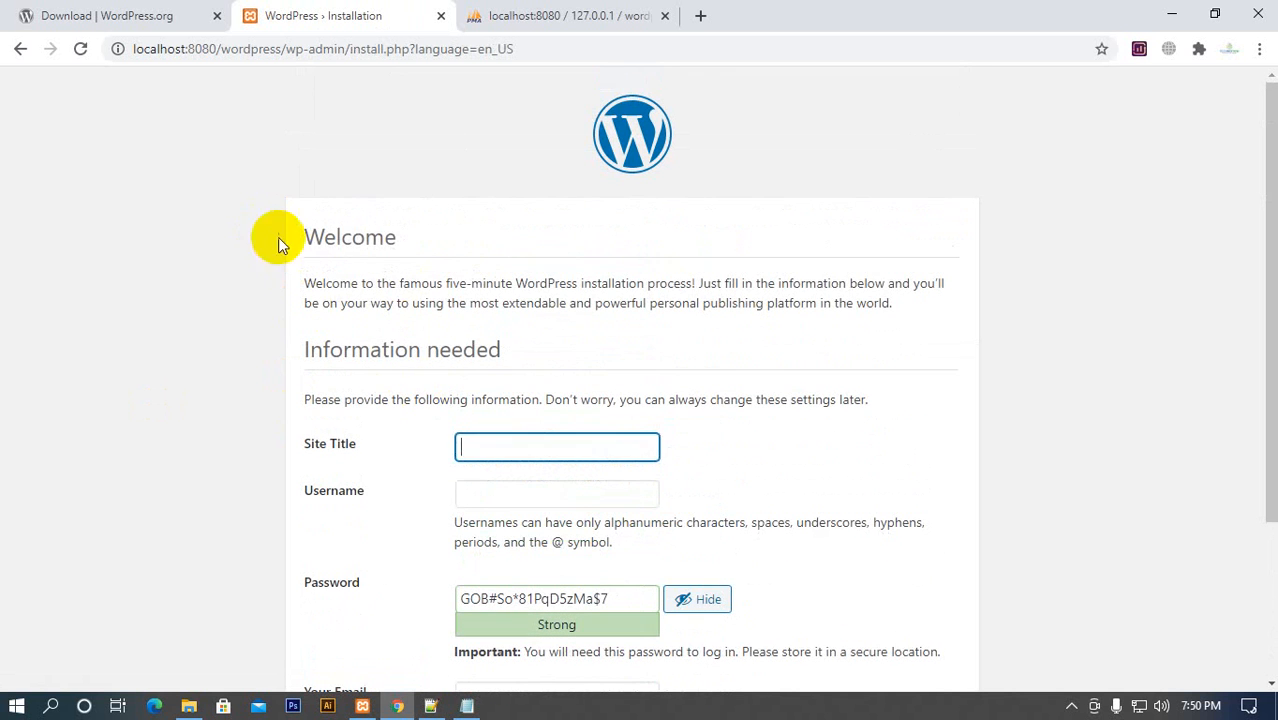
{"action": "left_click_drag", "start_coordinate": [280, 245], "coordinate": [394, 222]}
{"action": "left_click_drag", "start_coordinate": [314, 285], "coordinate": [512, 287]}
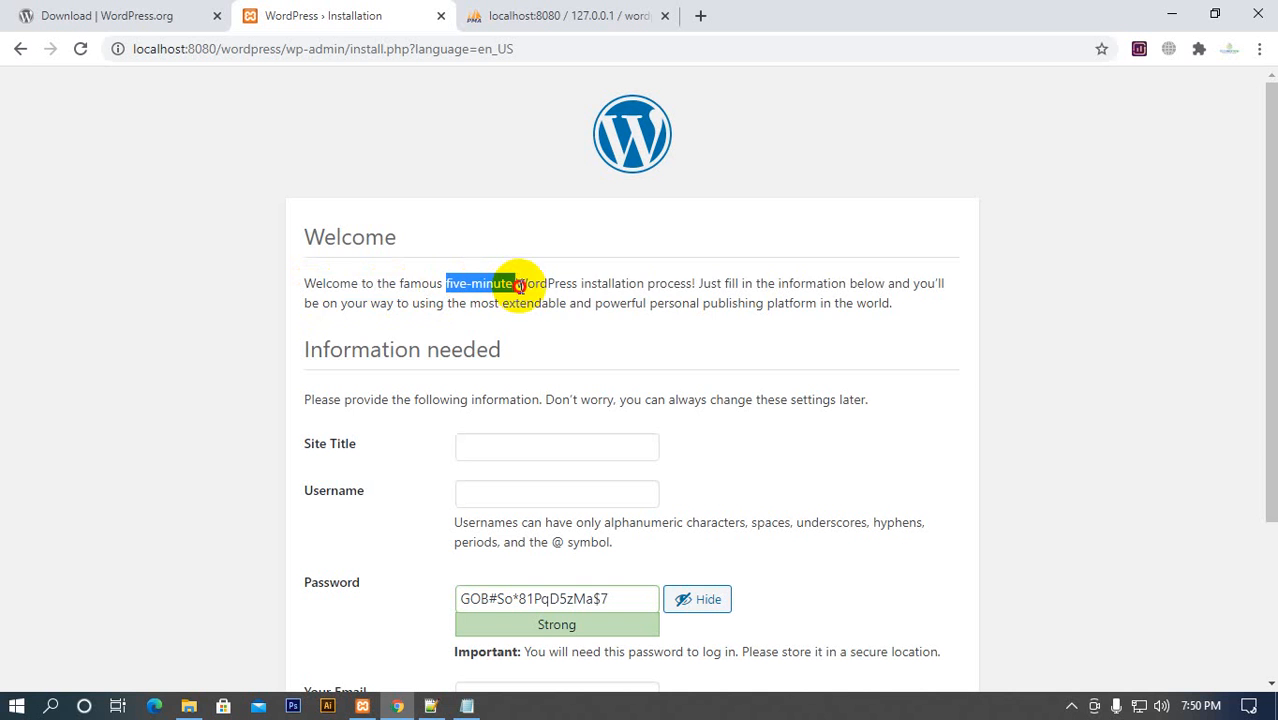
{"action": "left_click", "coordinate": [519, 285]}
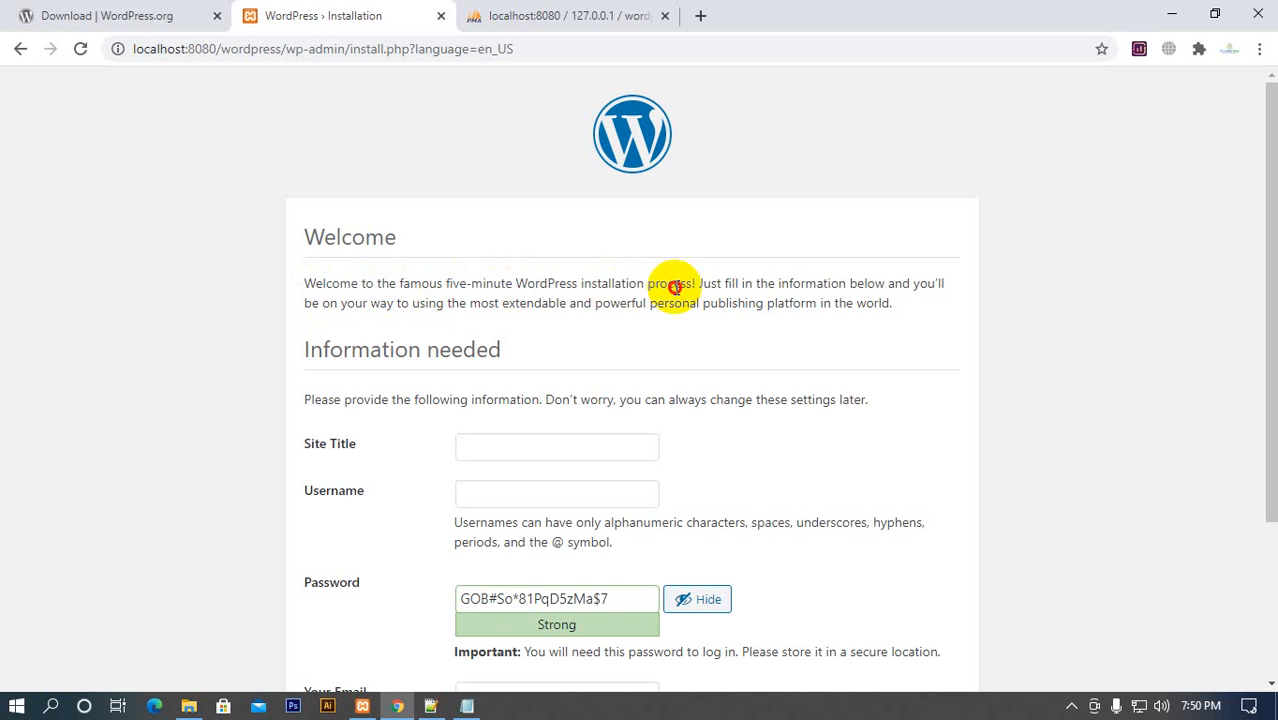
{"action": "left_click_drag", "start_coordinate": [579, 285], "coordinate": [717, 303]}
{"action": "left_click", "coordinate": [556, 291]}
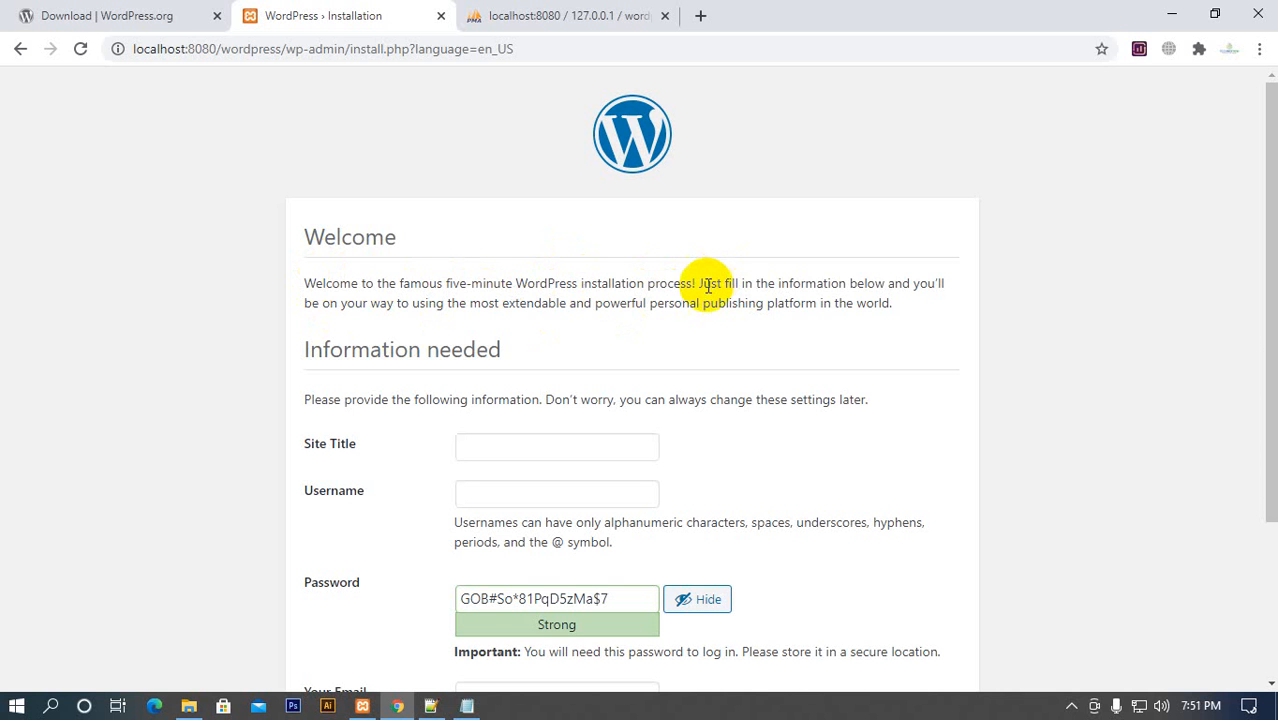
{"action": "left_click_drag", "start_coordinate": [698, 285], "coordinate": [845, 284]}
{"action": "left_click_drag", "start_coordinate": [850, 283], "coordinate": [858, 279]}
{"action": "left_click", "coordinate": [855, 280]}
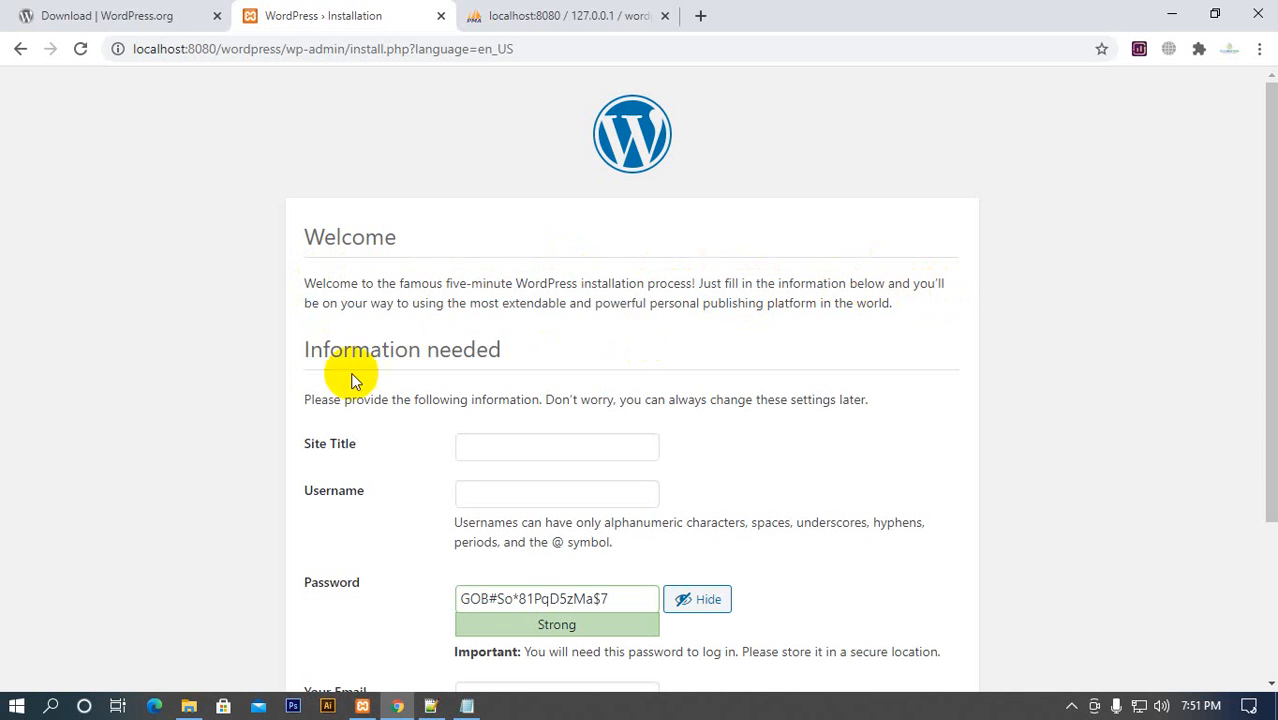
{"action": "left_click_drag", "start_coordinate": [341, 304], "coordinate": [434, 296]}
{"action": "left_click_drag", "start_coordinate": [437, 297], "coordinate": [530, 308]}
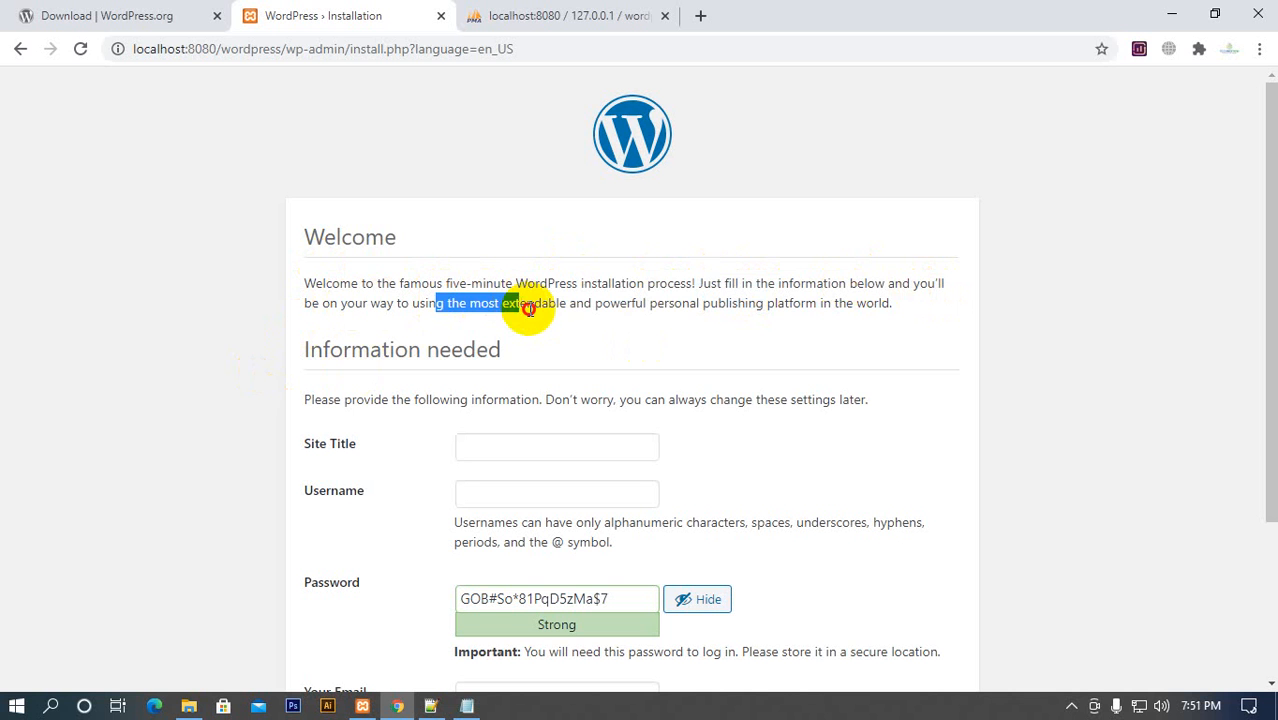
{"action": "left_click", "coordinate": [532, 310]}
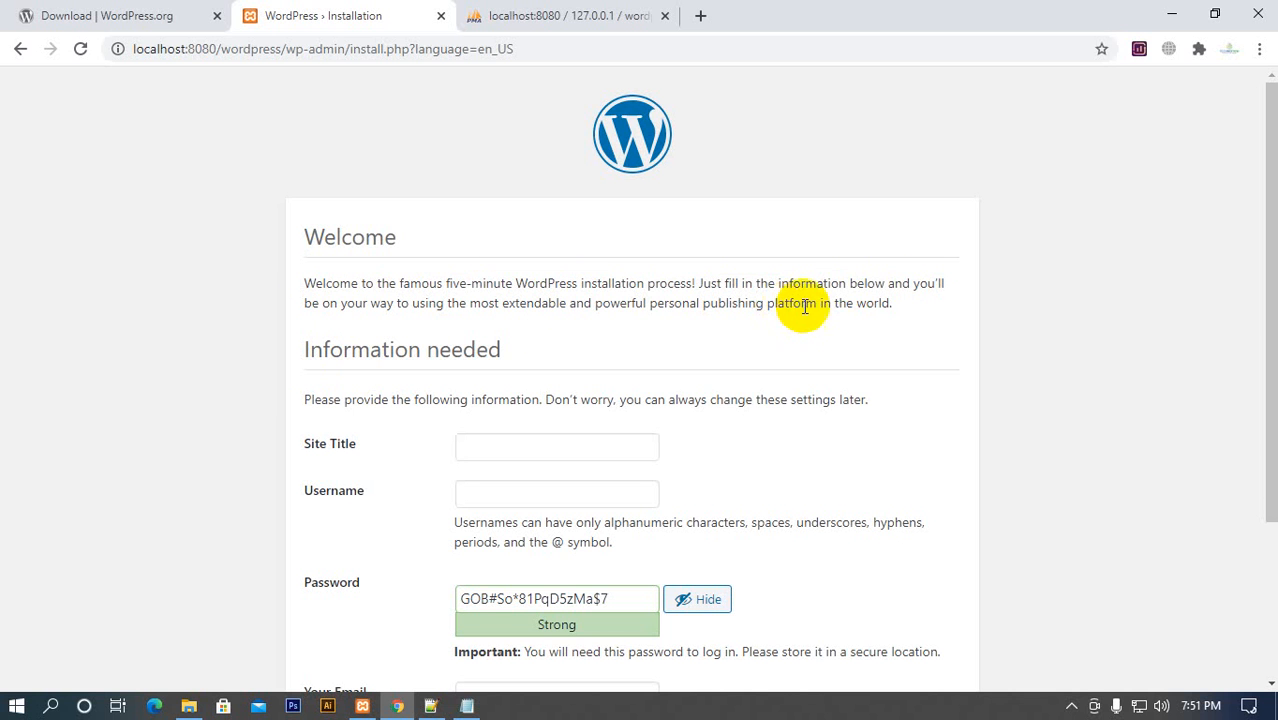
{"action": "left_click_drag", "start_coordinate": [893, 305], "coordinate": [360, 284]}
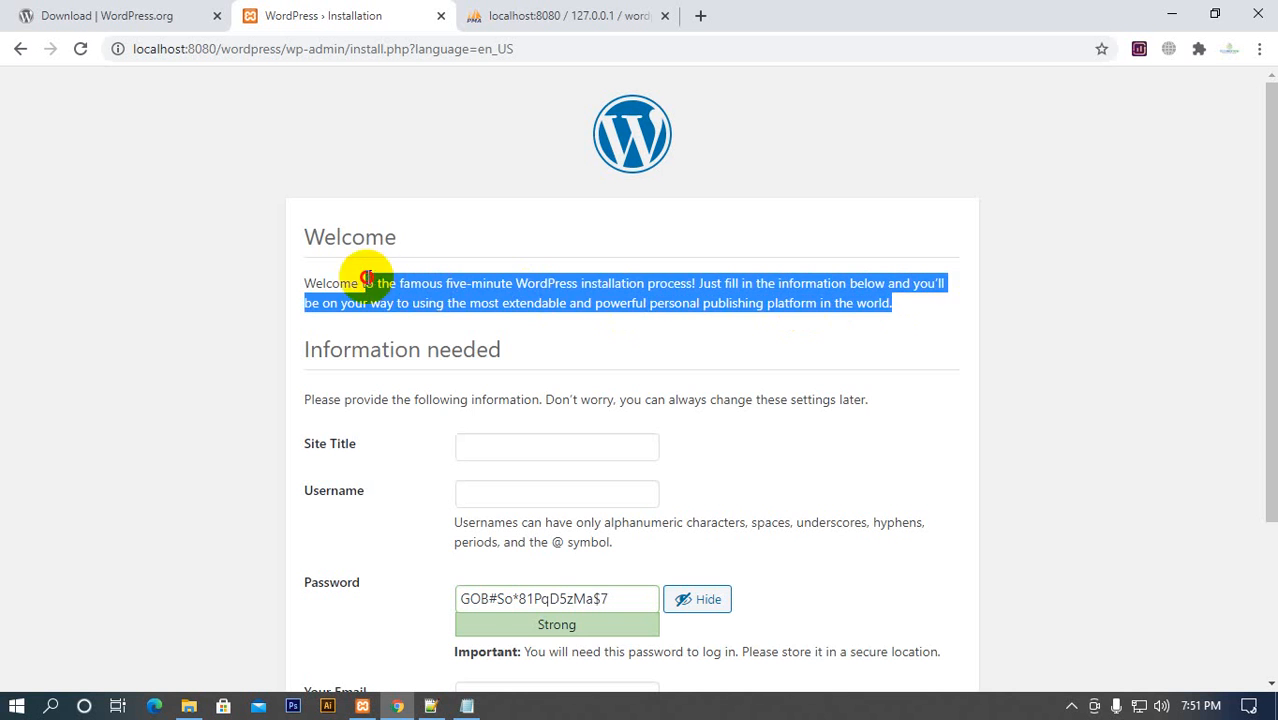
{"action": "scroll", "coordinate": [665, 440], "scroll_direction": "down", "scroll_amount": 2}
{"action": "scroll", "coordinate": [342, 320], "scroll_direction": "up", "scroll_amount": 2}
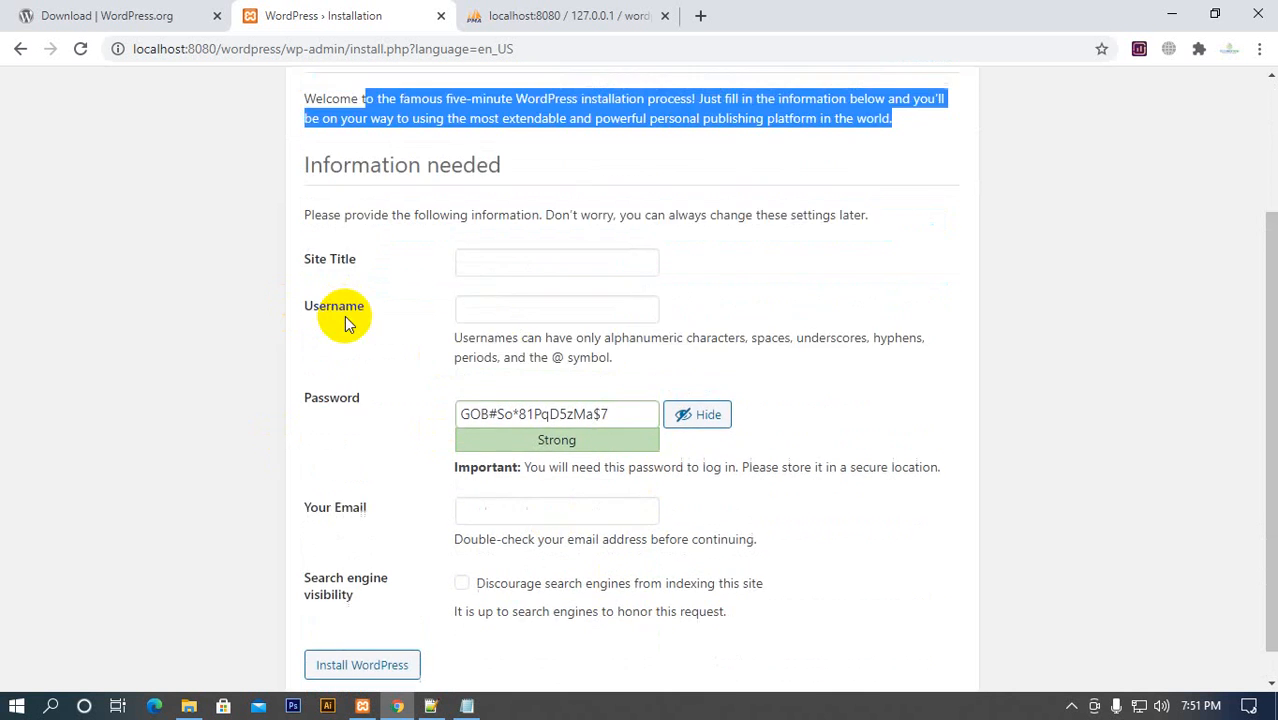
{"action": "left_click", "coordinate": [337, 285]}
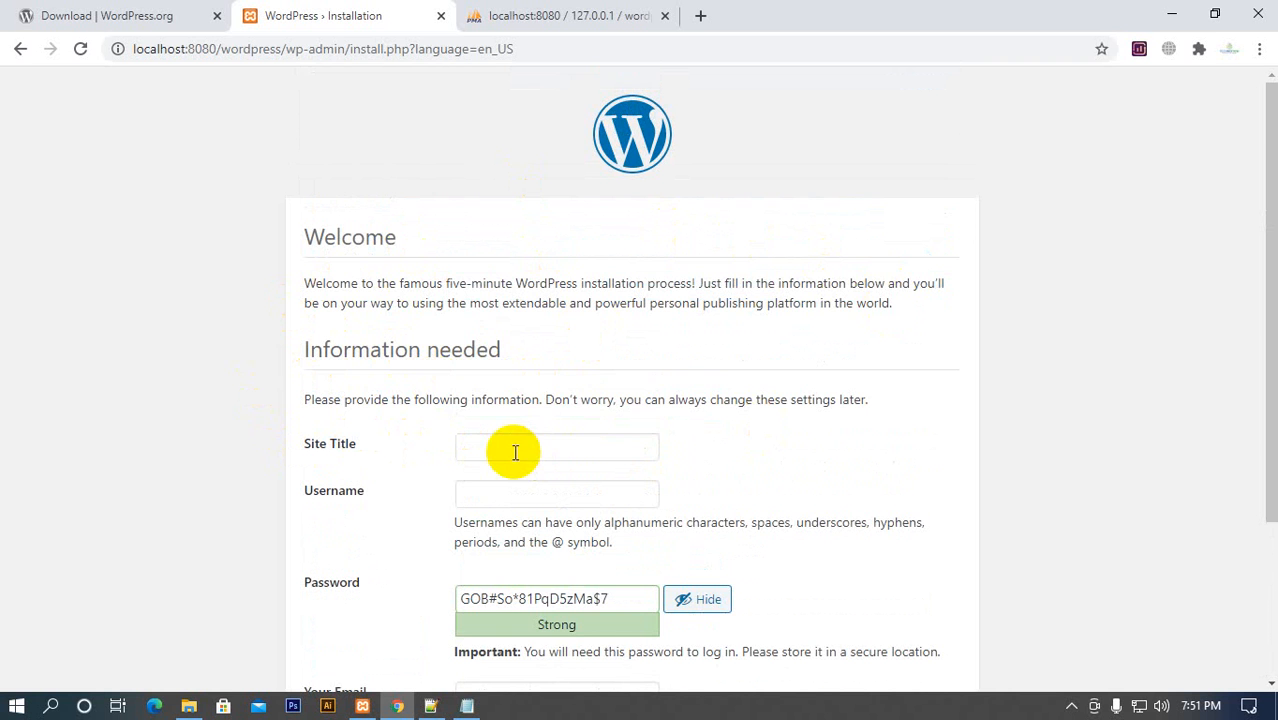
{"action": "scroll", "coordinate": [548, 355], "scroll_direction": "down", "scroll_amount": 1}
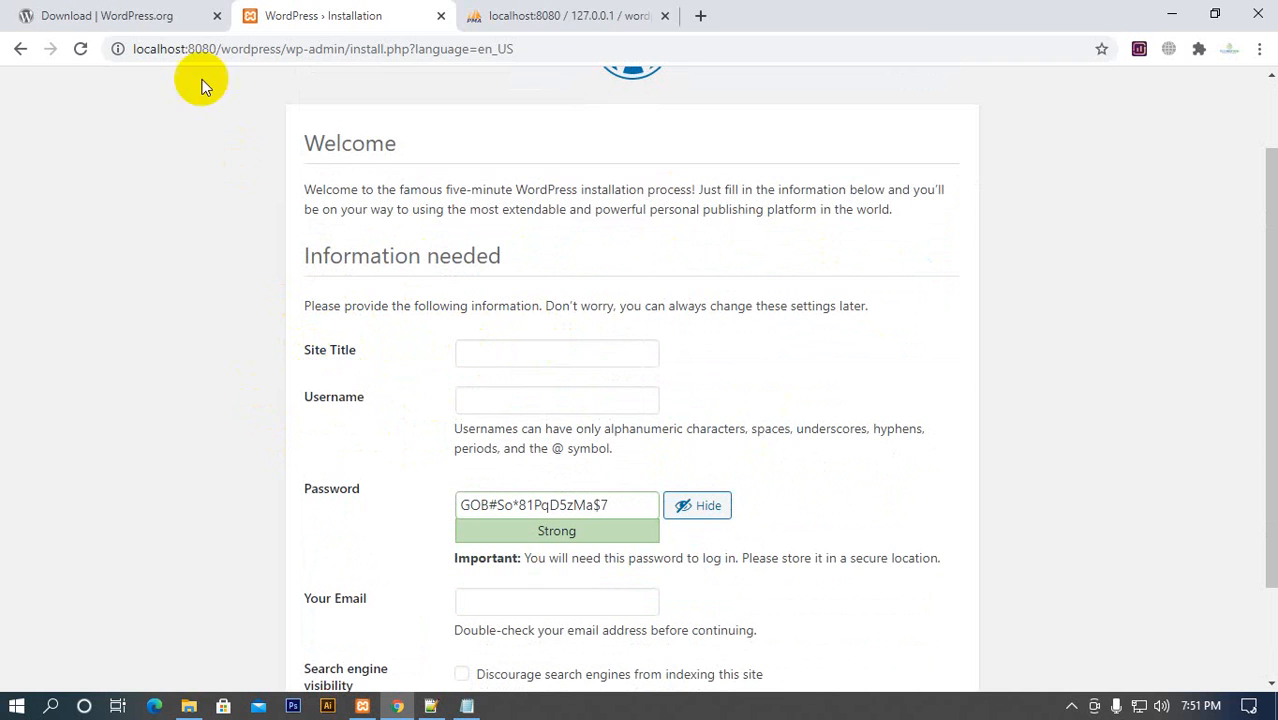
Open technopark.com.bd in a separate tab as a reference and set the WordPress site title to Technopark
{"action": "left_click", "coordinate": [700, 15]}
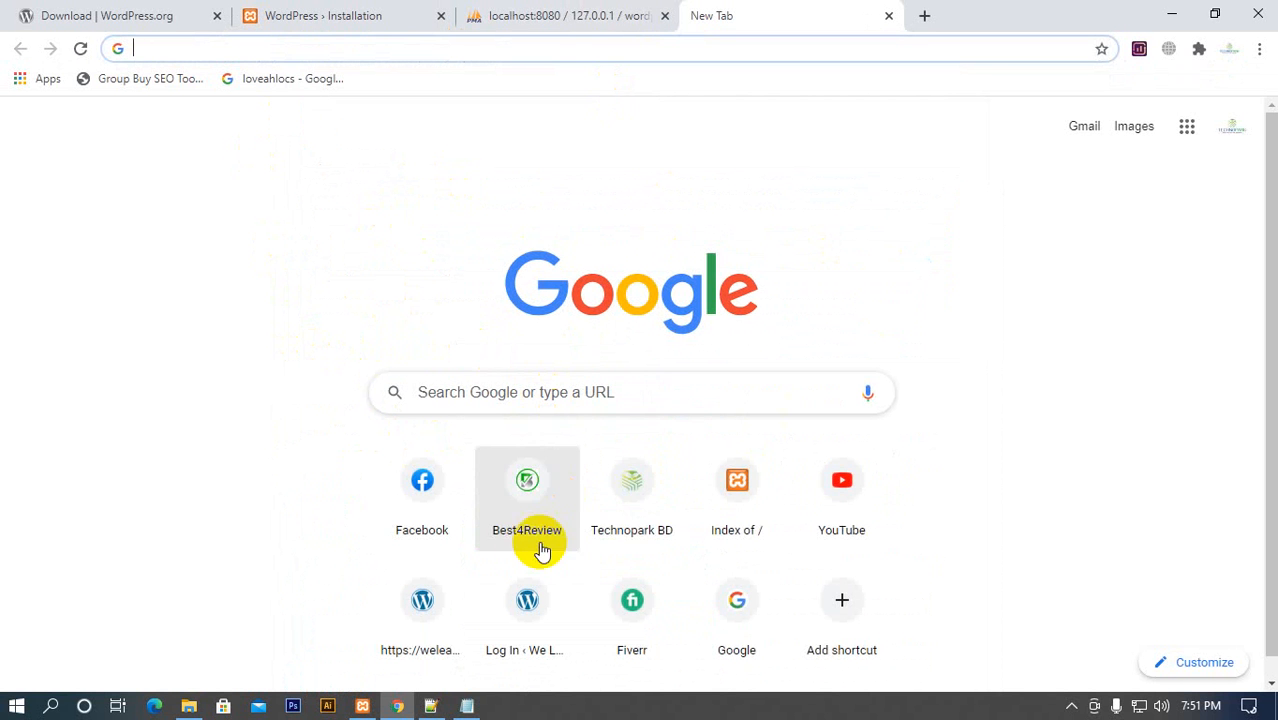
{"action": "left_click", "coordinate": [632, 508]}
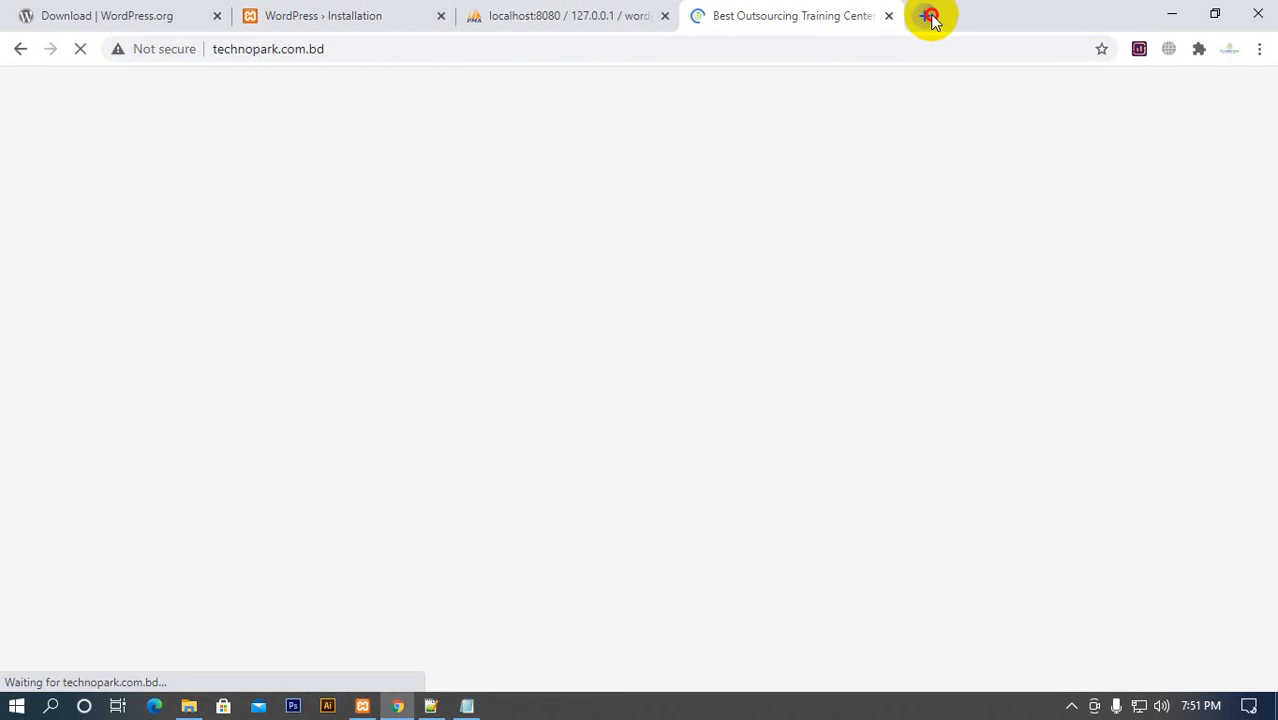
{"action": "left_click", "coordinate": [925, 15]}
{"action": "left_click", "coordinate": [700, 27]}
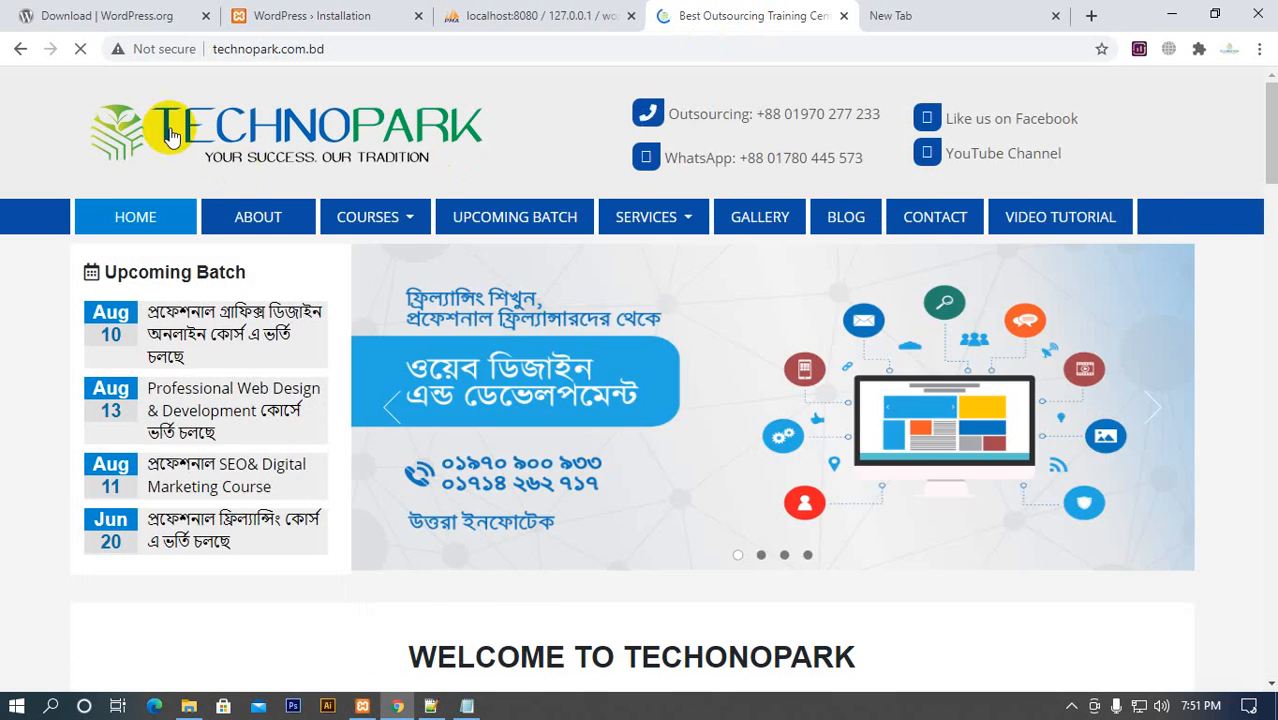
{"action": "left_click", "coordinate": [303, 24]}
{"action": "left_click", "coordinate": [508, 354]}
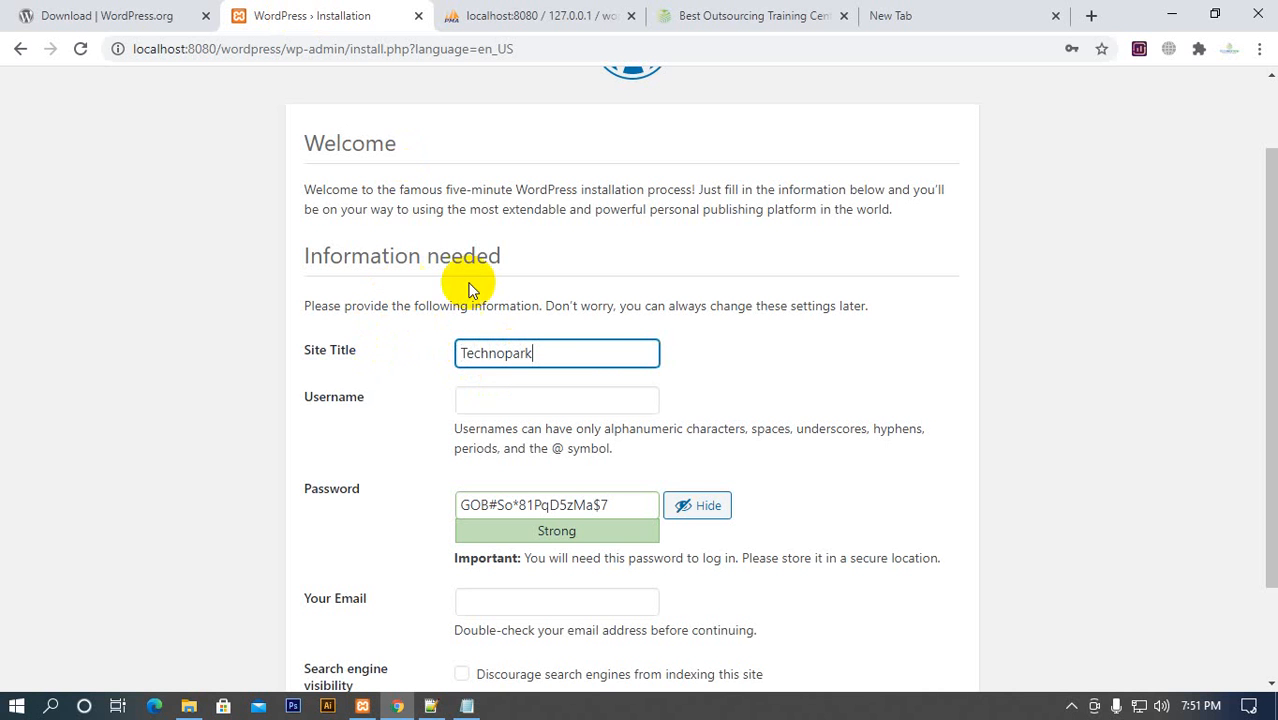
Examine the username, generated password, email and search engine visibility fields in the WordPress installation form
{"action": "scroll", "coordinate": [391, 366], "scroll_direction": "down", "scroll_amount": 3}
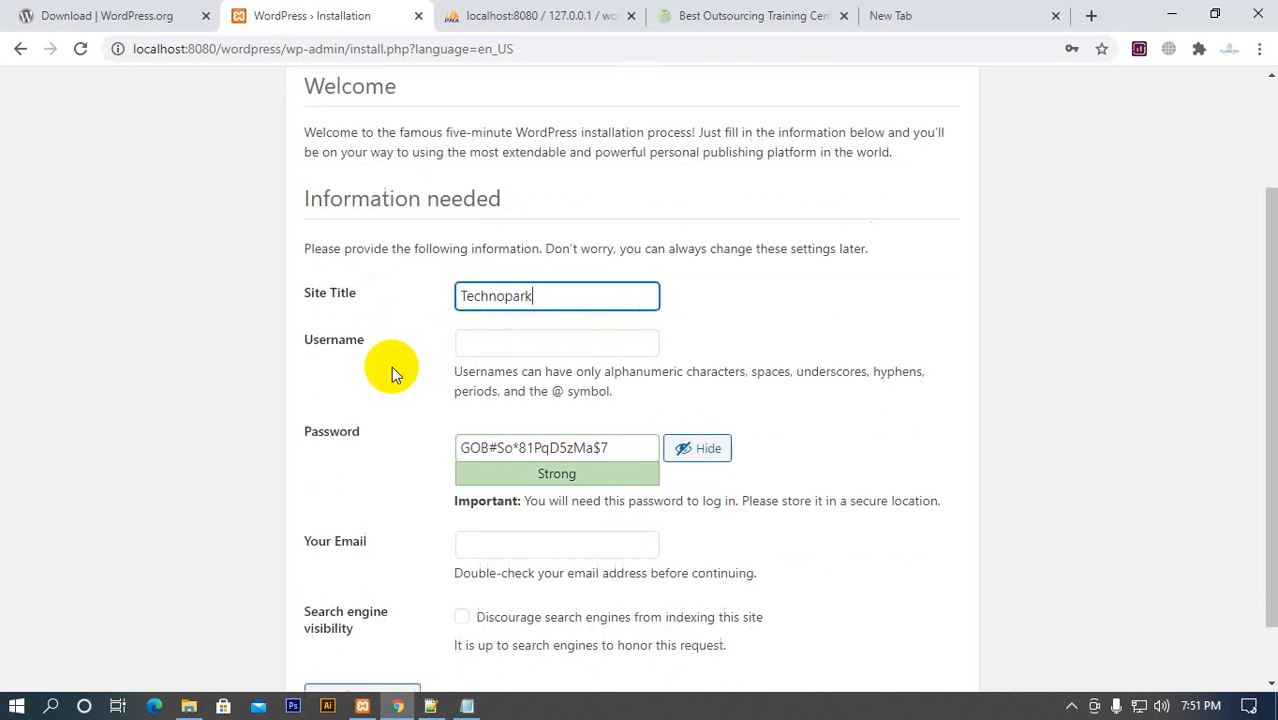
{"action": "left_click", "coordinate": [467, 264]}
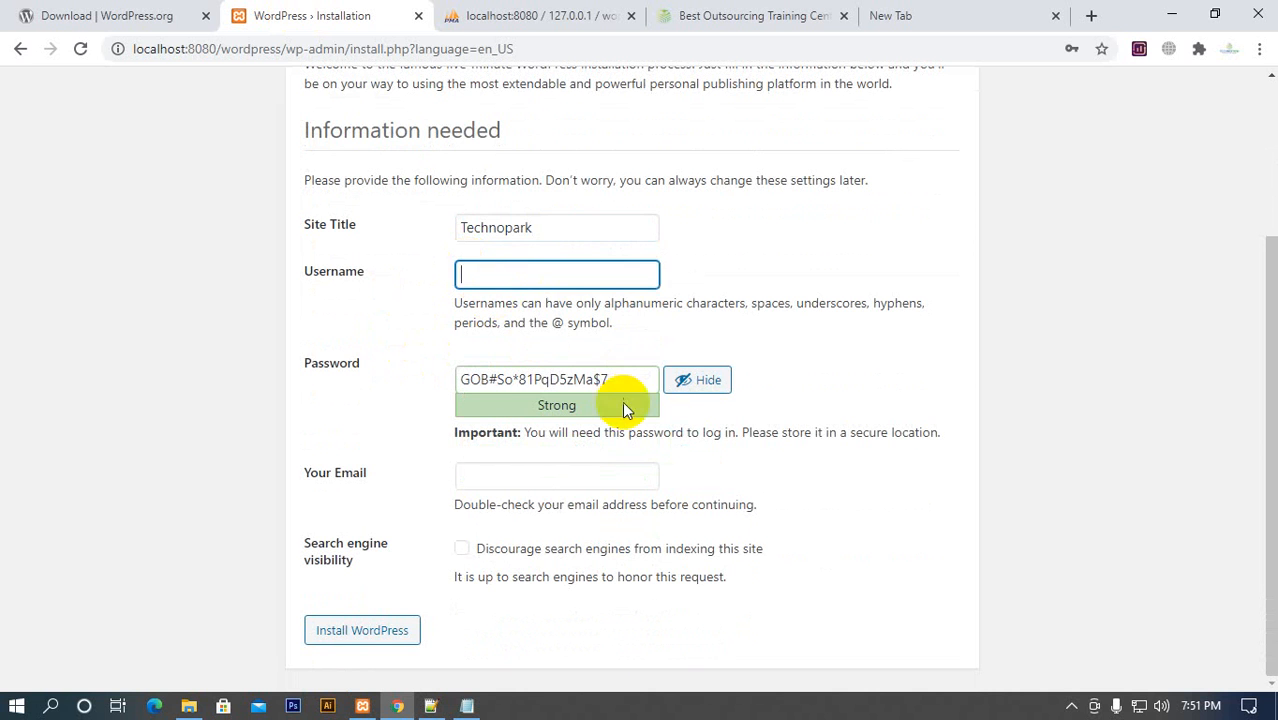
{"action": "left_click", "coordinate": [620, 370]}
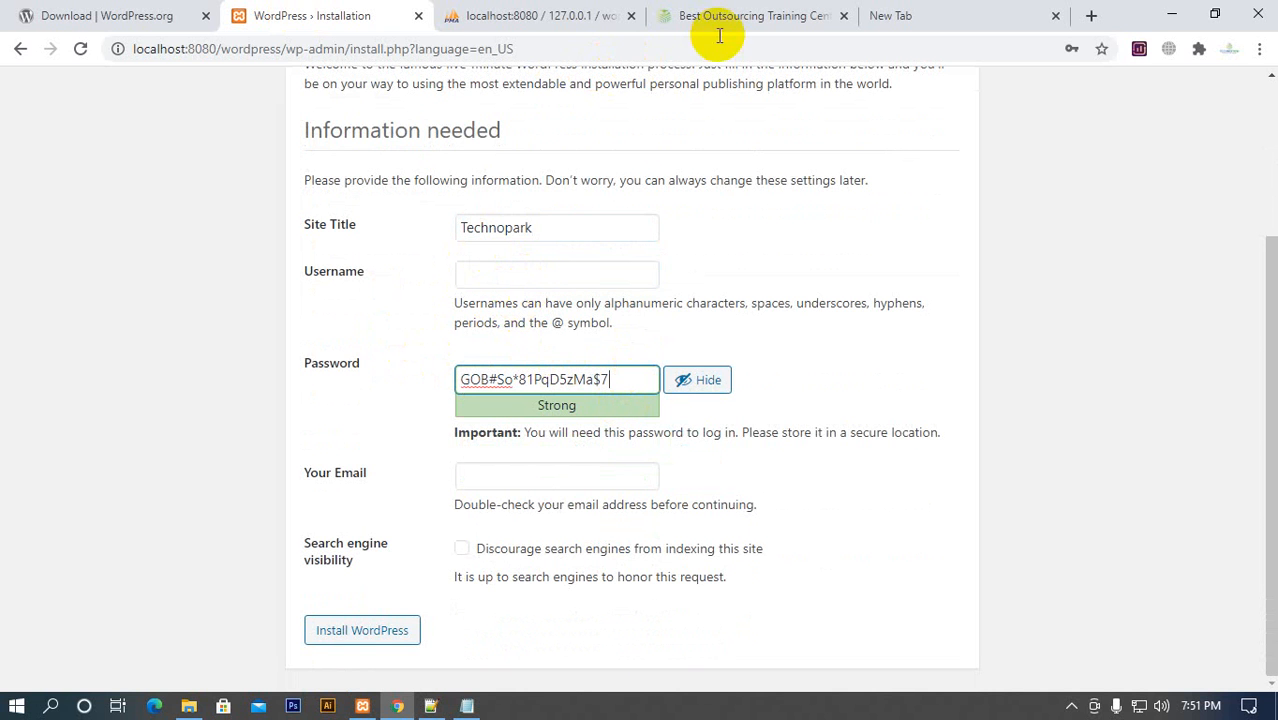
{"action": "left_click", "coordinate": [756, 15]}
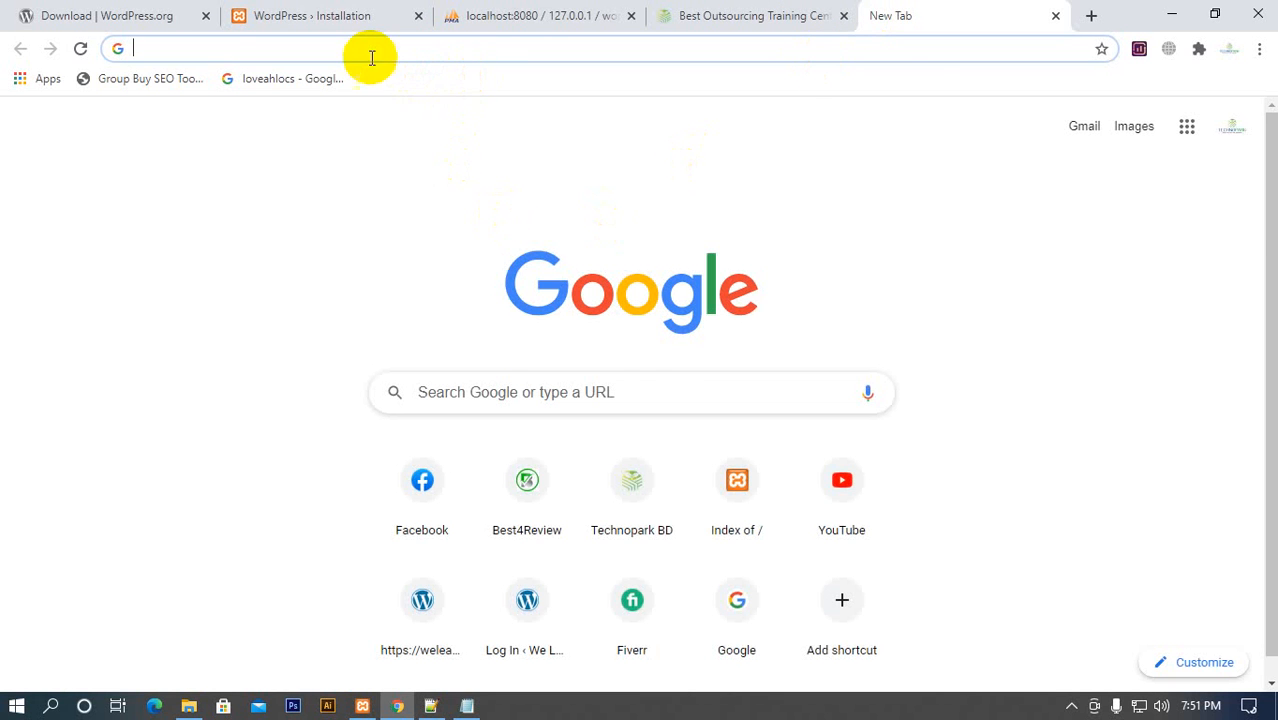
{"action": "left_click", "coordinate": [350, 28]}
{"action": "scroll", "coordinate": [342, 271], "scroll_direction": "up", "scroll_amount": 2}
{"action": "scroll", "coordinate": [485, 465], "scroll_direction": "down", "scroll_amount": 2}
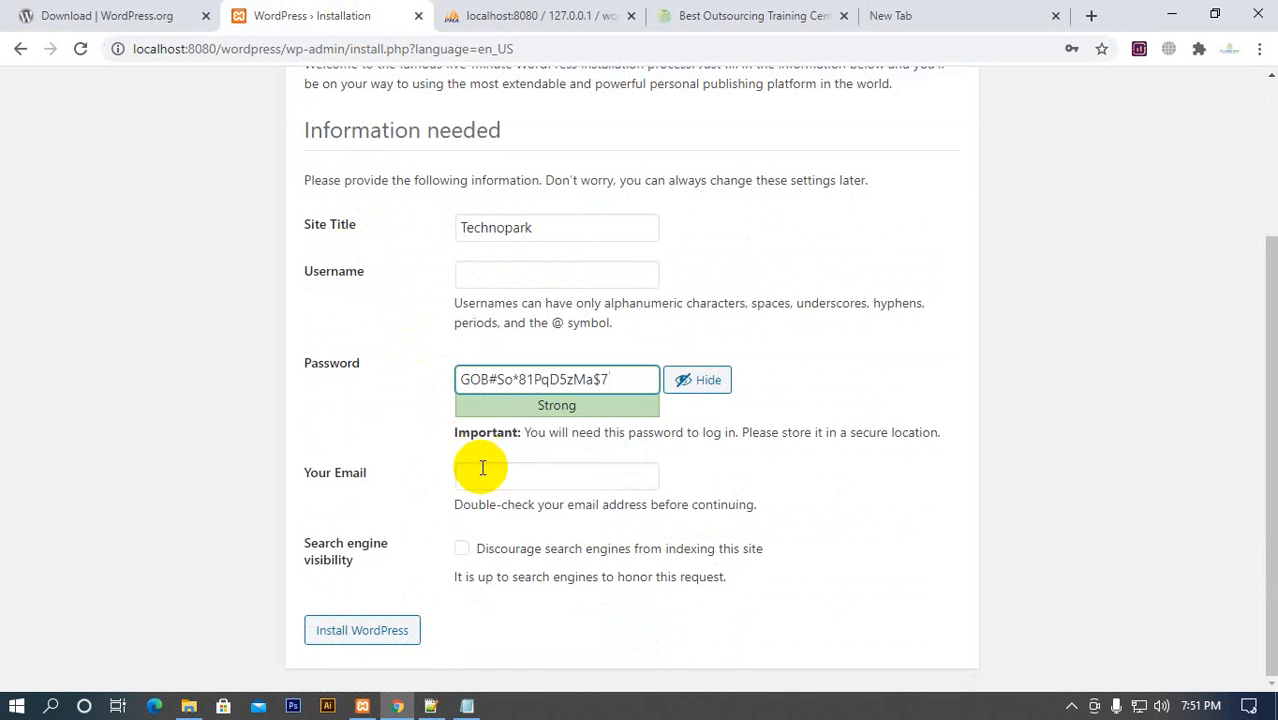
{"action": "scroll", "coordinate": [342, 396], "scroll_direction": "up", "scroll_amount": 2}
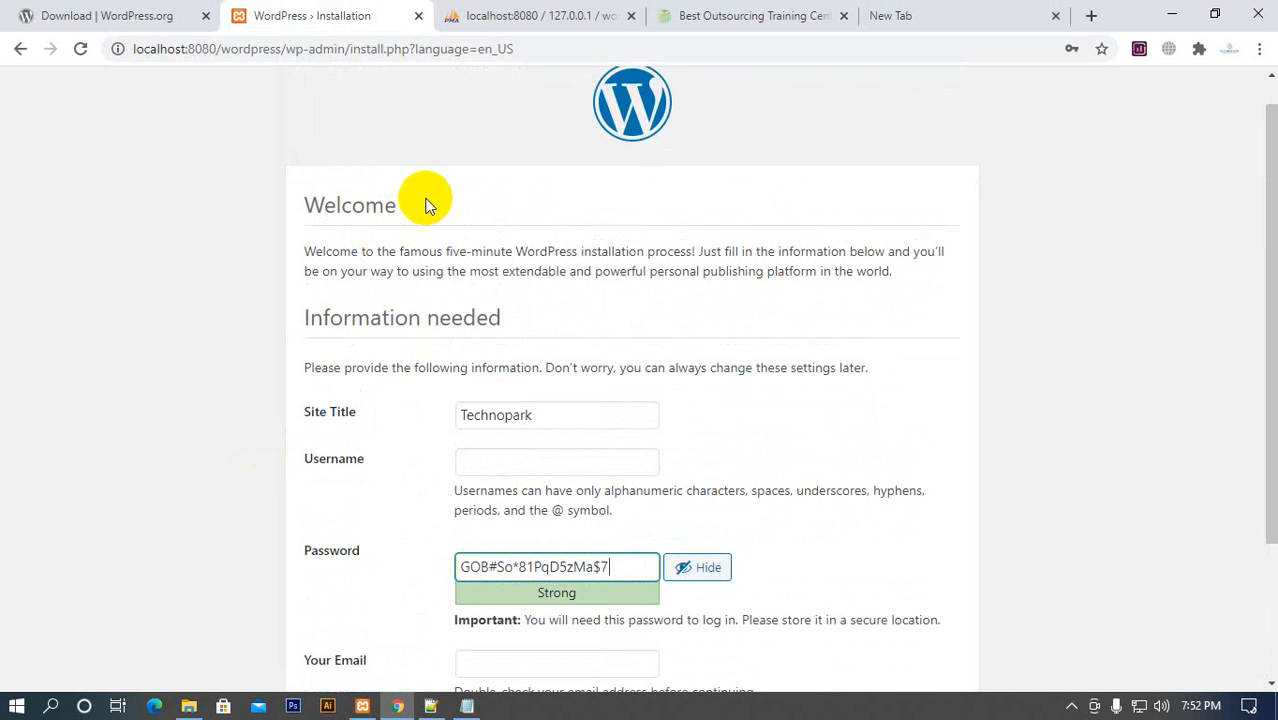
{"action": "scroll", "coordinate": [425, 204], "scroll_direction": "down", "scroll_amount": 1}
{"action": "left_click", "coordinate": [513, 372]}
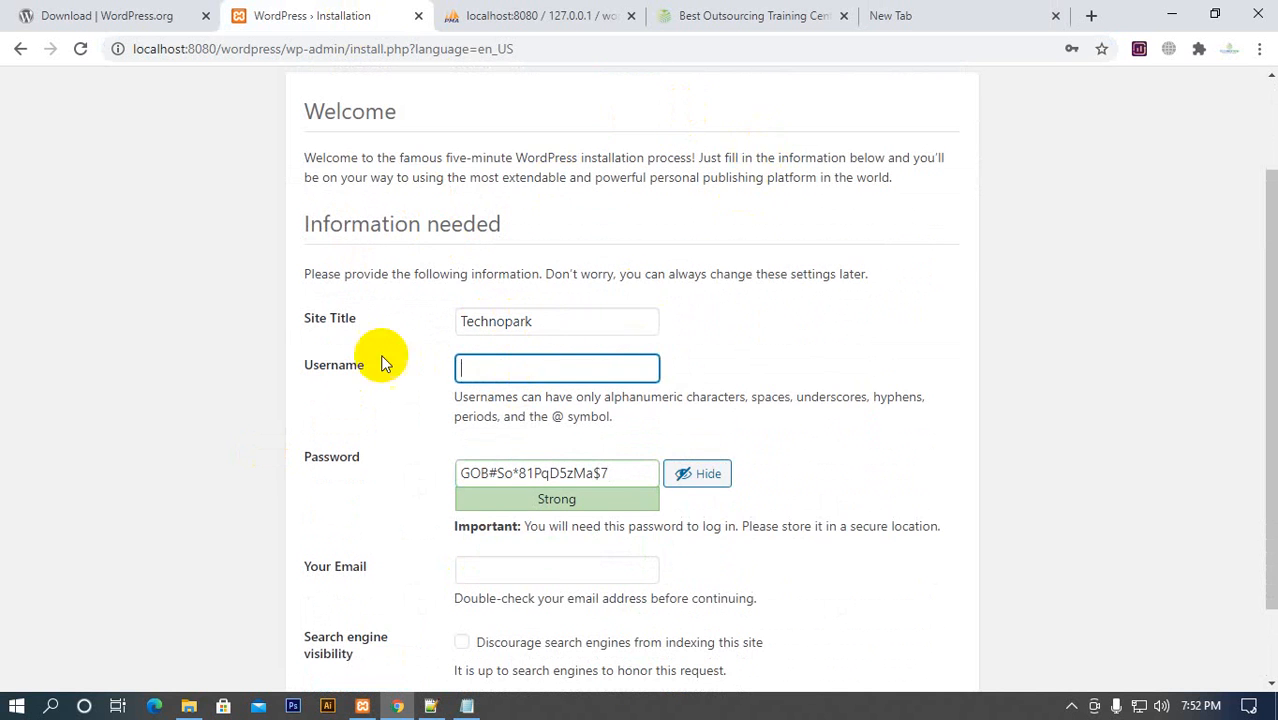
{"action": "scroll", "coordinate": [240, 398], "scroll_direction": "up", "scroll_amount": 2}
{"action": "scroll", "coordinate": [337, 465], "scroll_direction": "down", "scroll_amount": 2}
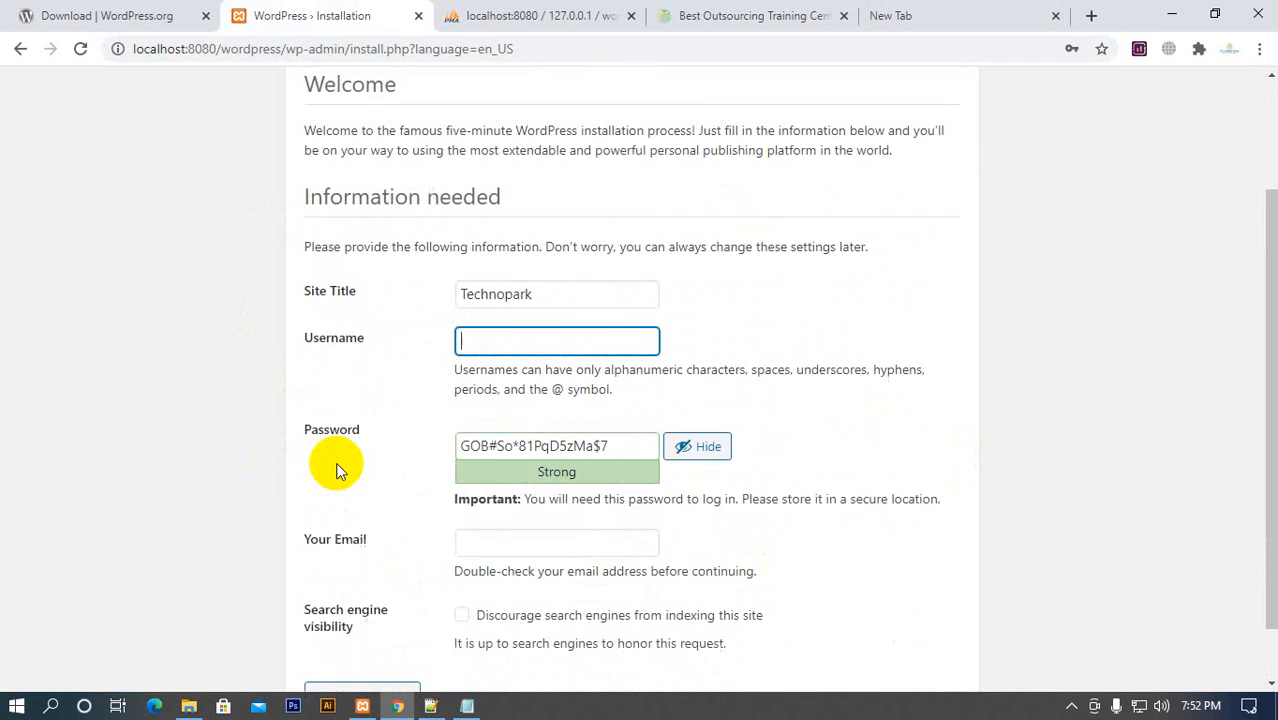
{"action": "scroll", "coordinate": [337, 410], "scroll_direction": "down", "scroll_amount": 1}
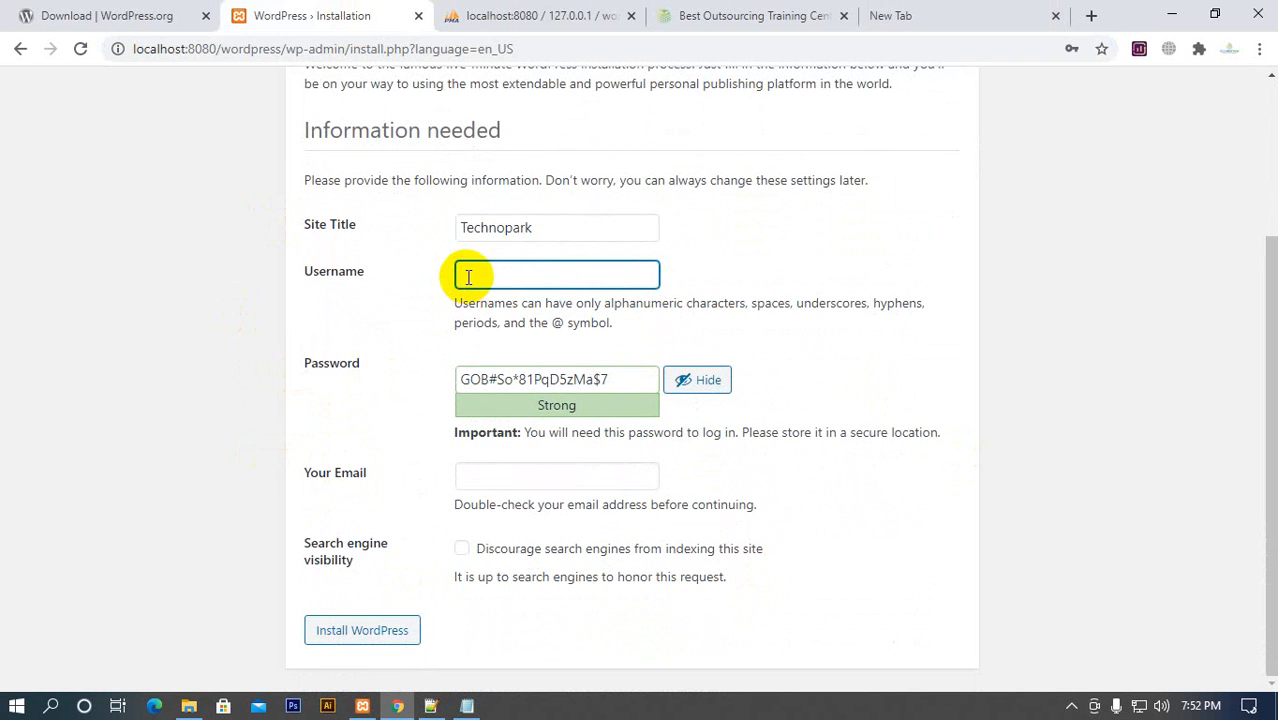
{"action": "left_click", "coordinate": [551, 378]}
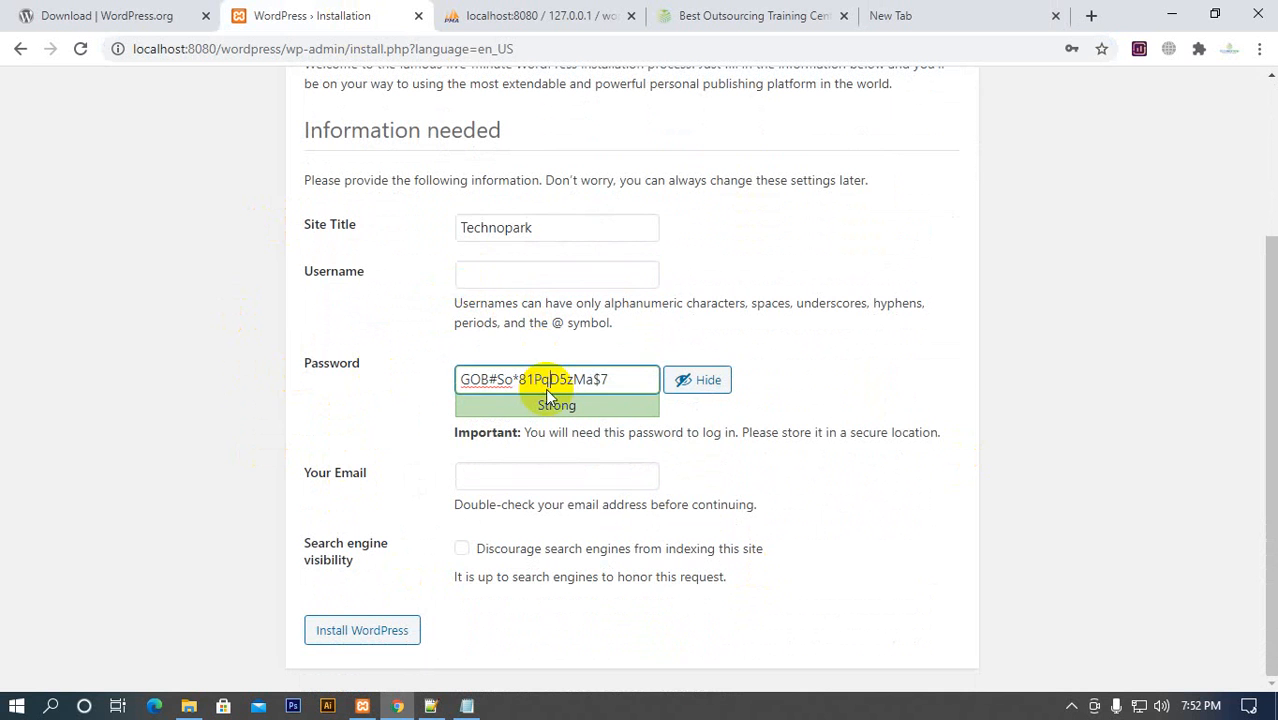
{"action": "left_click", "coordinate": [477, 277]}
{"action": "left_click", "coordinate": [608, 382]}
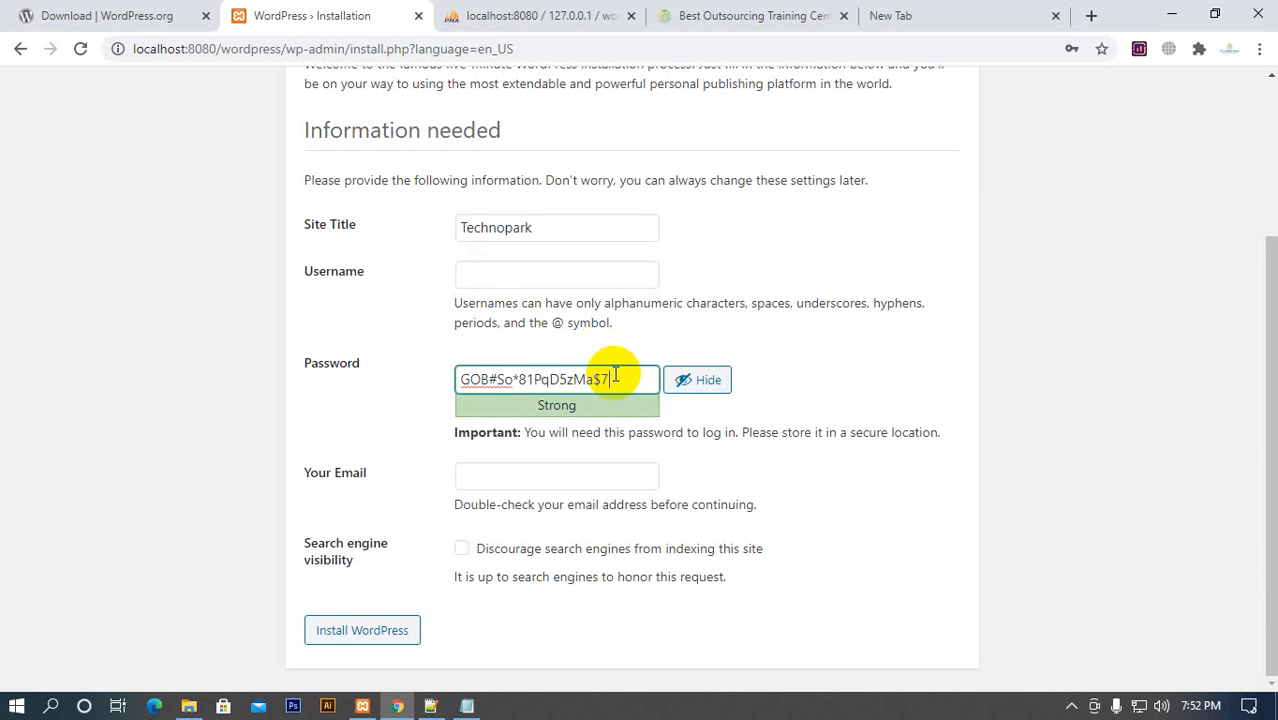
Set the WordPress username to admin, replace the generated password with a custom account password, and allow use of a weak password
{"action": "left_click", "coordinate": [522, 276]}
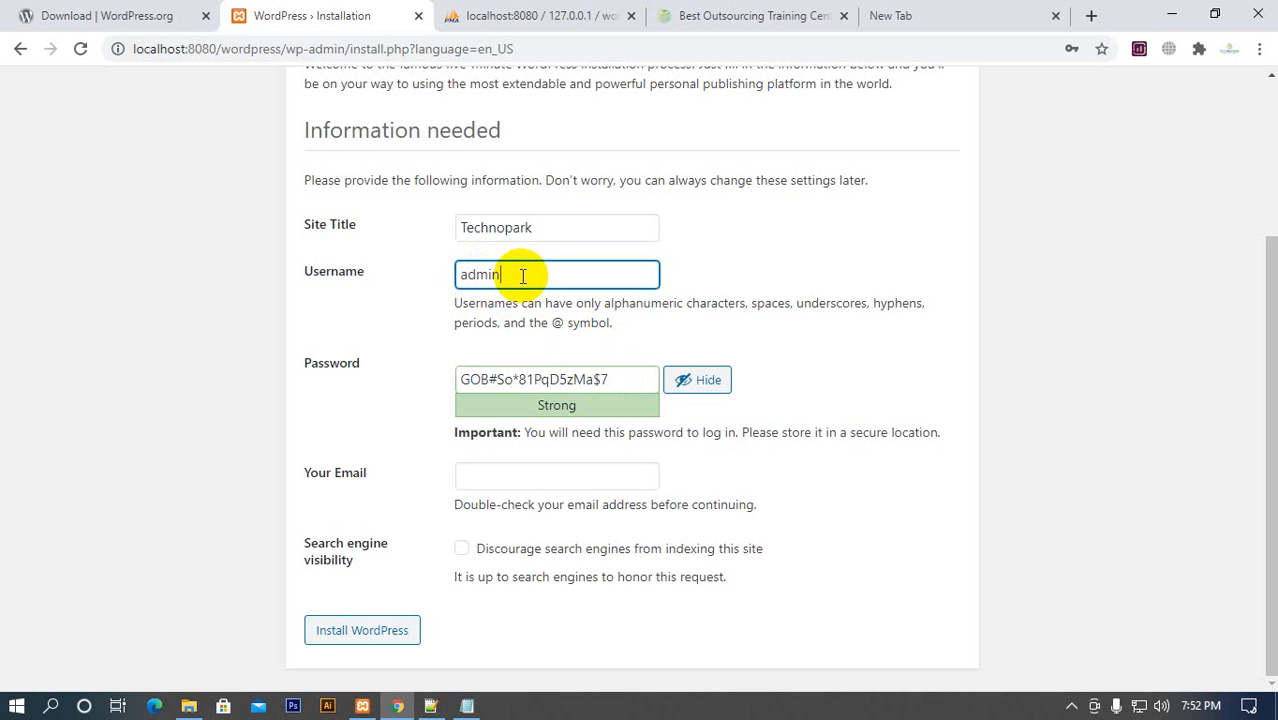
{"action": "key", "text": "Tab"}
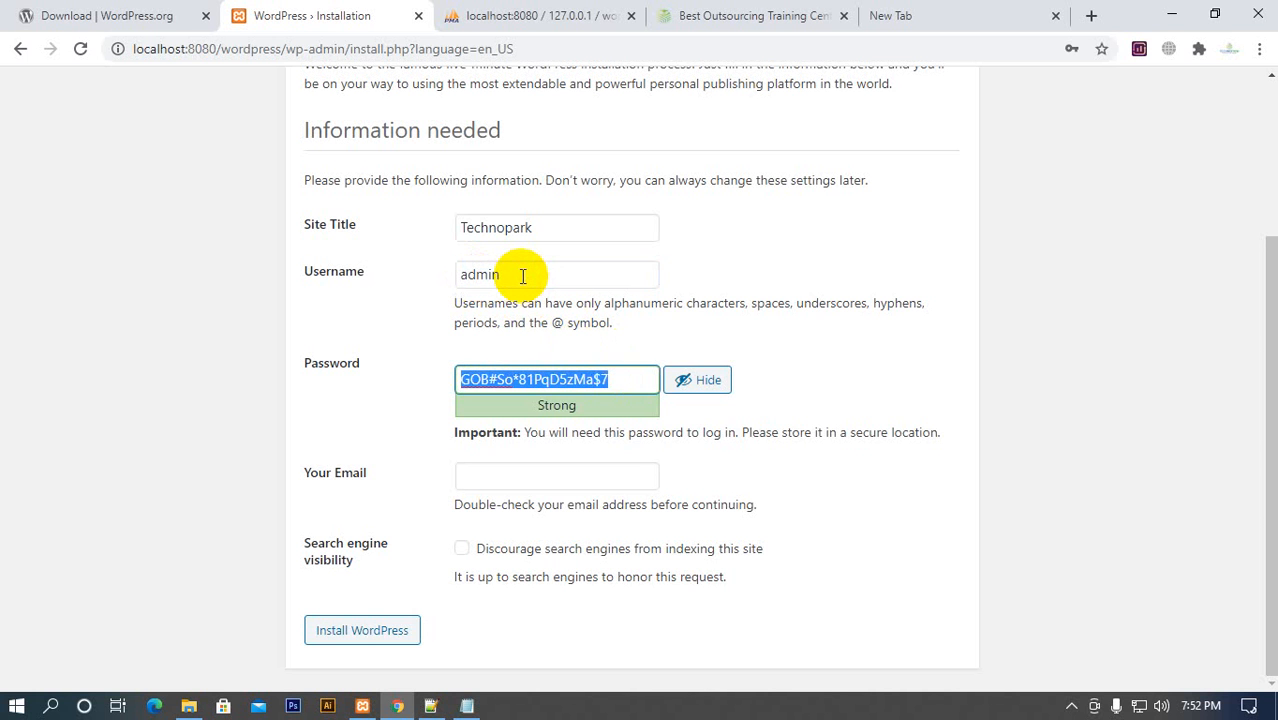
{"action": "key", "text": "BackSpace"}
{"action": "type", "text": "asm"}
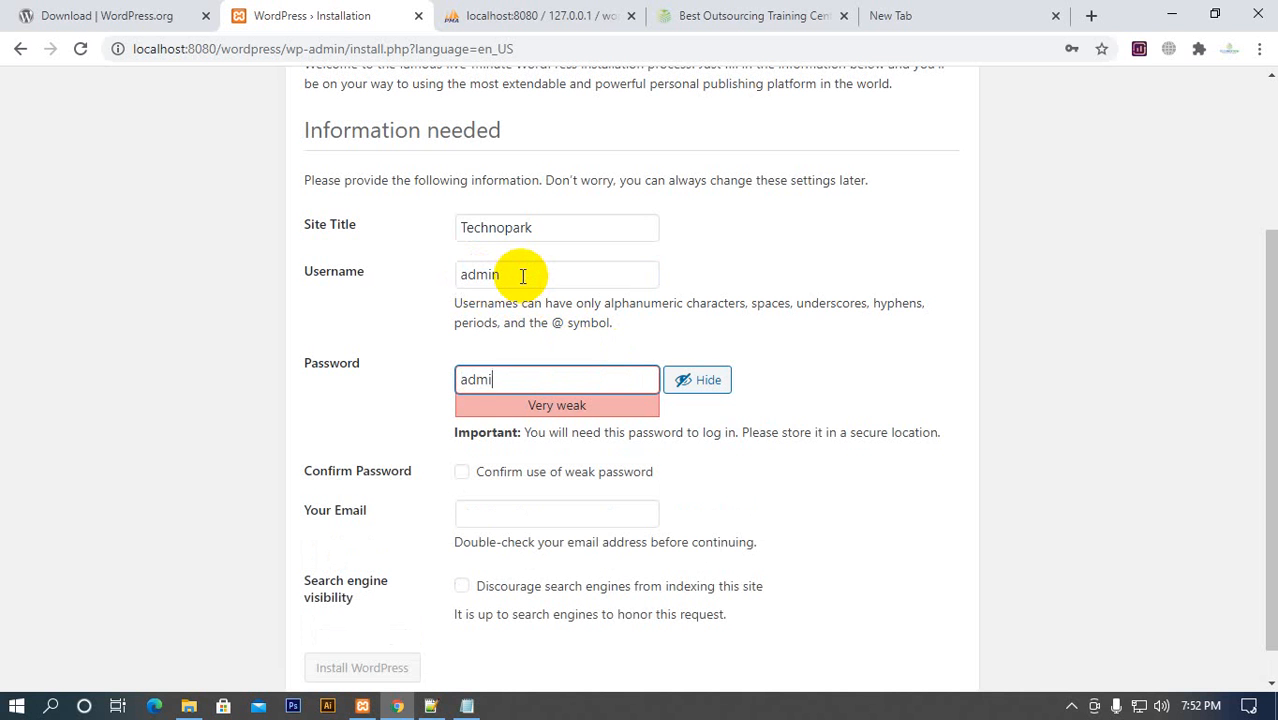
{"action": "type", "text": "in@12345"}
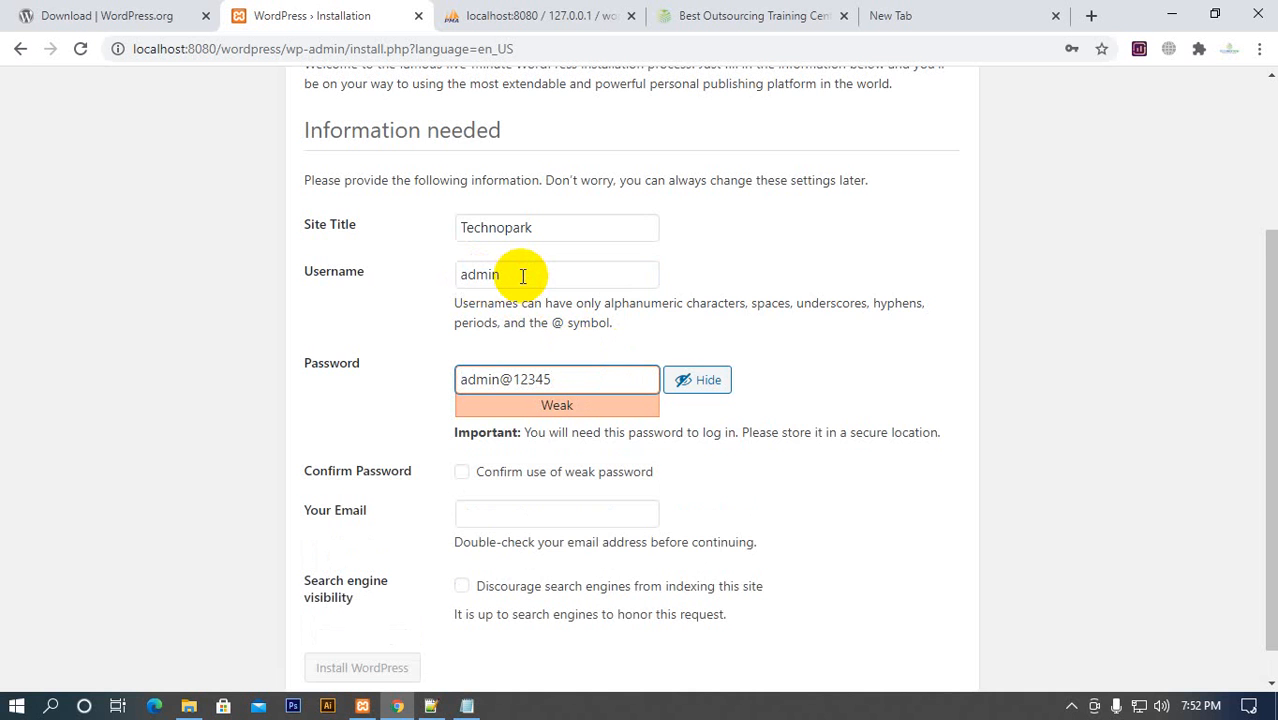
{"action": "scroll", "coordinate": [562, 488], "scroll_direction": "down", "scroll_amount": 1}
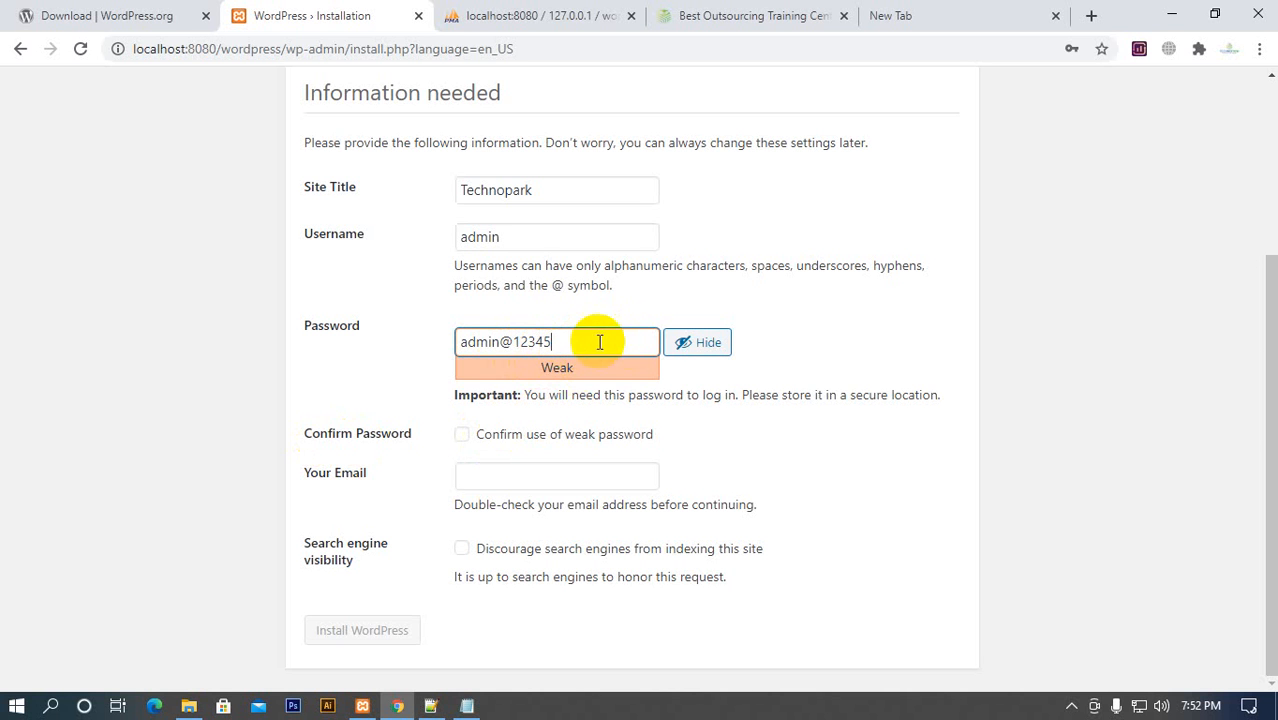
{"action": "left_click", "coordinate": [462, 434]}
Try a longer account password to test the strength rating, and remove the added characters
{"action": "left_click_drag", "start_coordinate": [565, 343], "coordinate": [415, 355]}
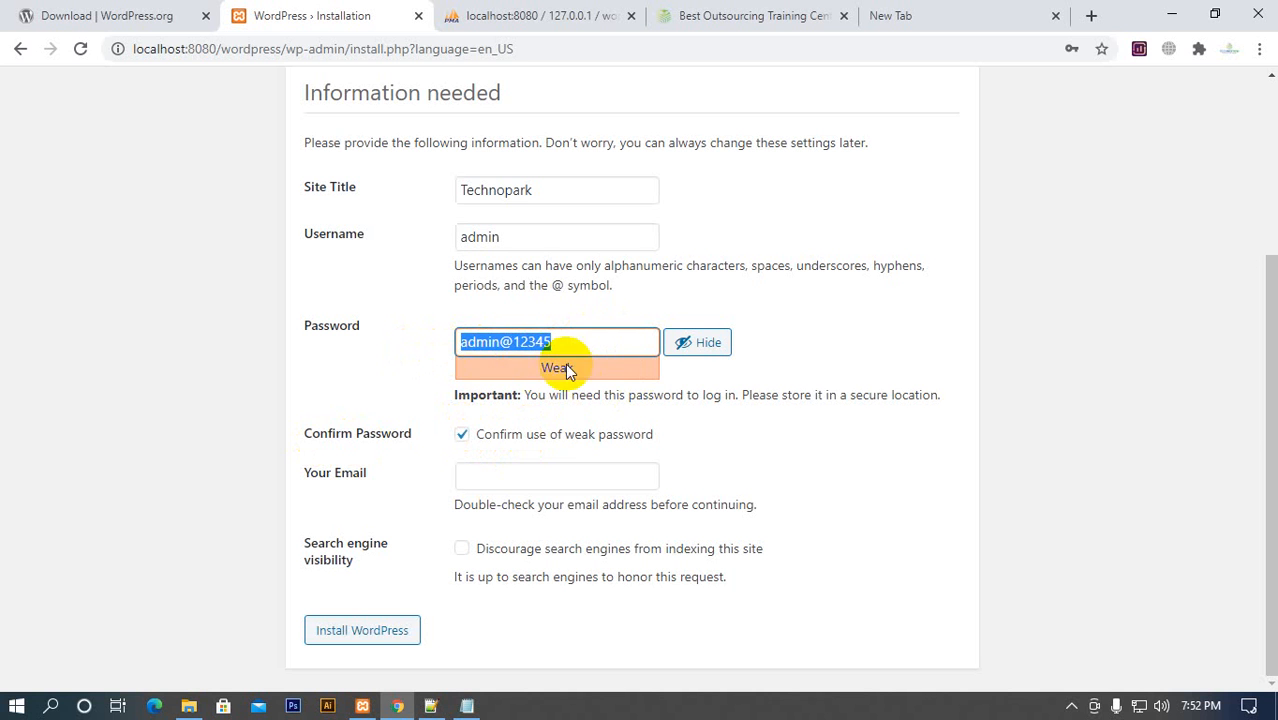
{"action": "type", "text": "5"}
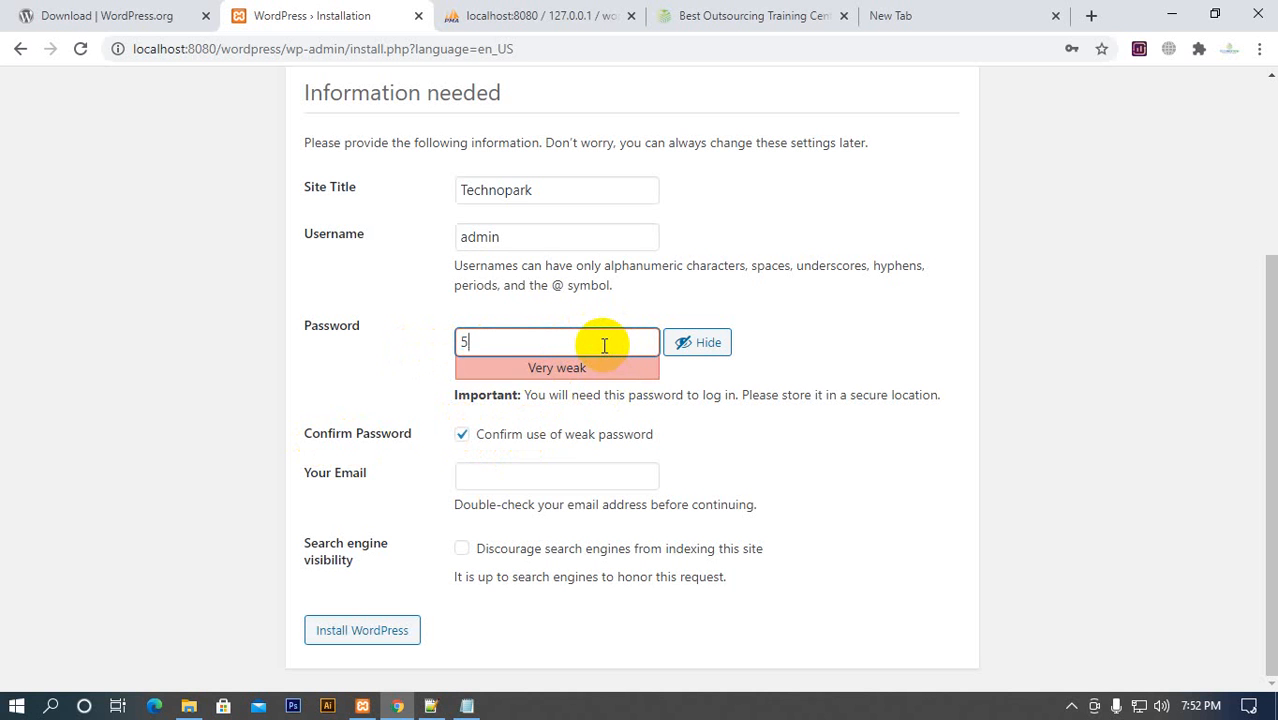
{"action": "key", "text": "ctrl+z"}
{"action": "left_click", "coordinate": [604, 345]}
{"action": "type", "text": "dfg34534534"}
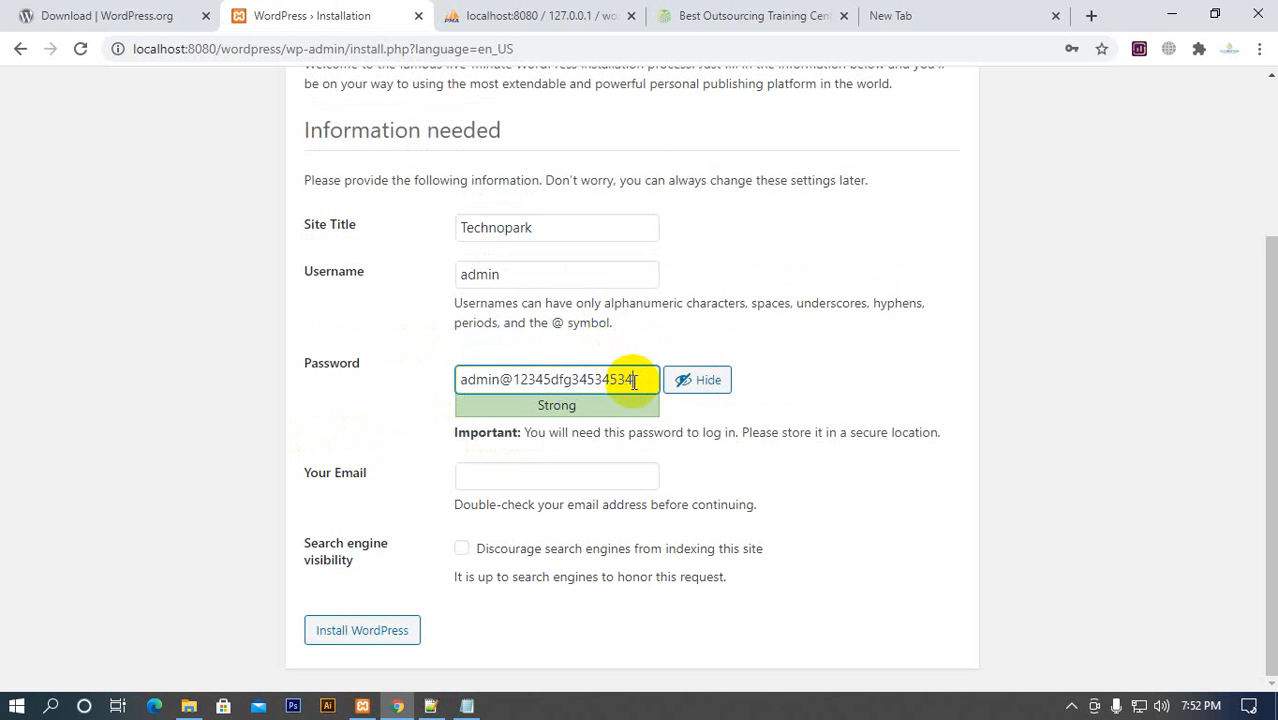
{"action": "left_click_drag", "start_coordinate": [634, 382], "coordinate": [456, 380]}
{"action": "left_click", "coordinate": [555, 456]}
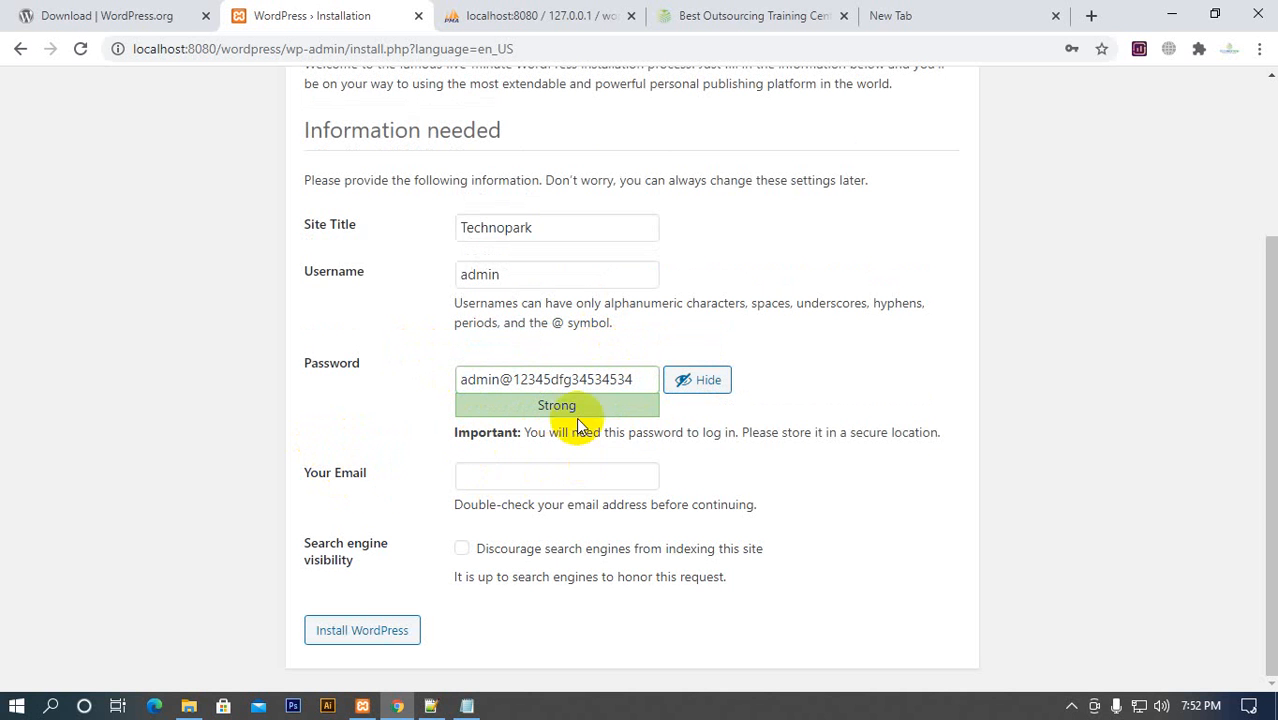
{"action": "left_click_drag", "start_coordinate": [553, 379], "coordinate": [665, 378]}
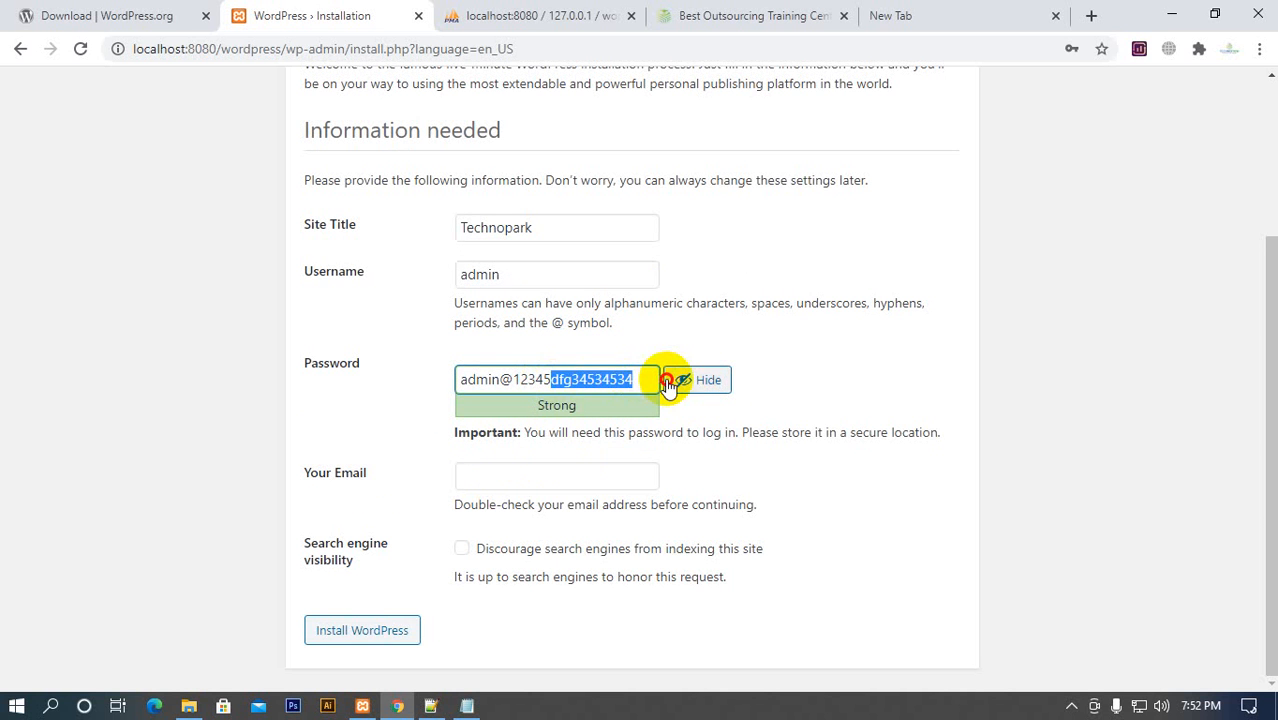
{"action": "key", "text": "BackSpace"}
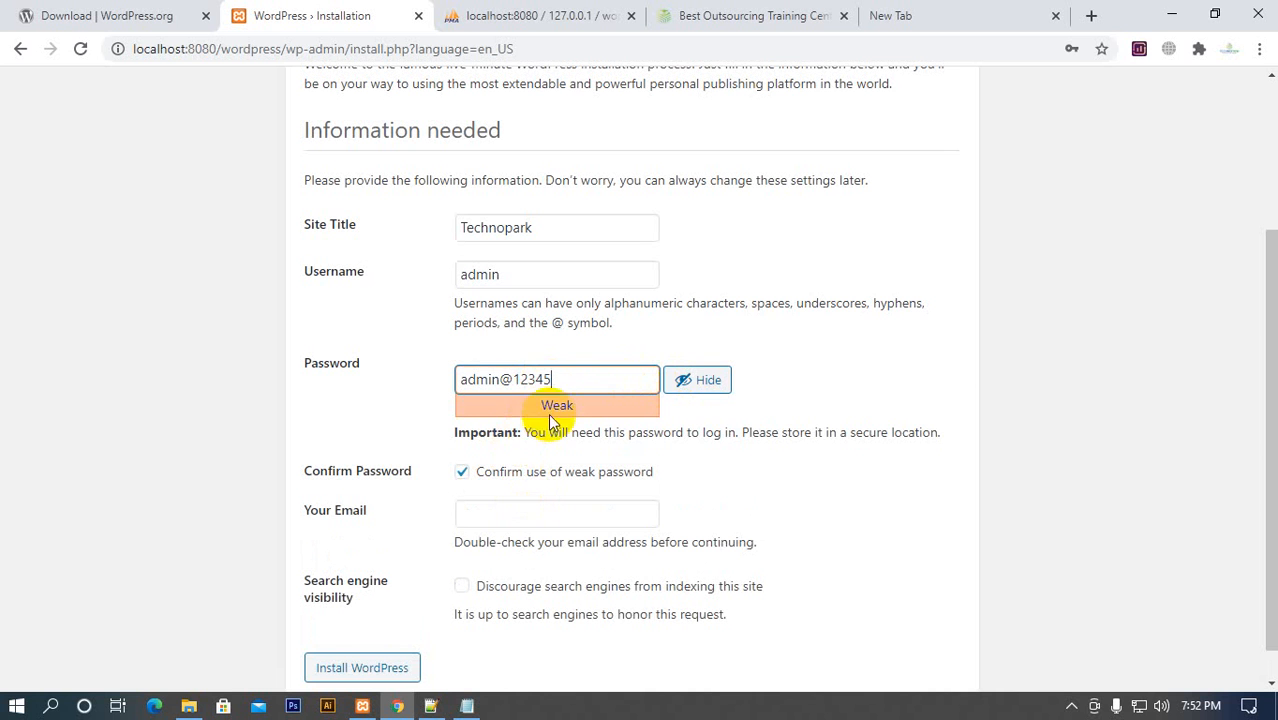
{"action": "left_click_drag", "start_coordinate": [569, 383], "coordinate": [417, 394]}
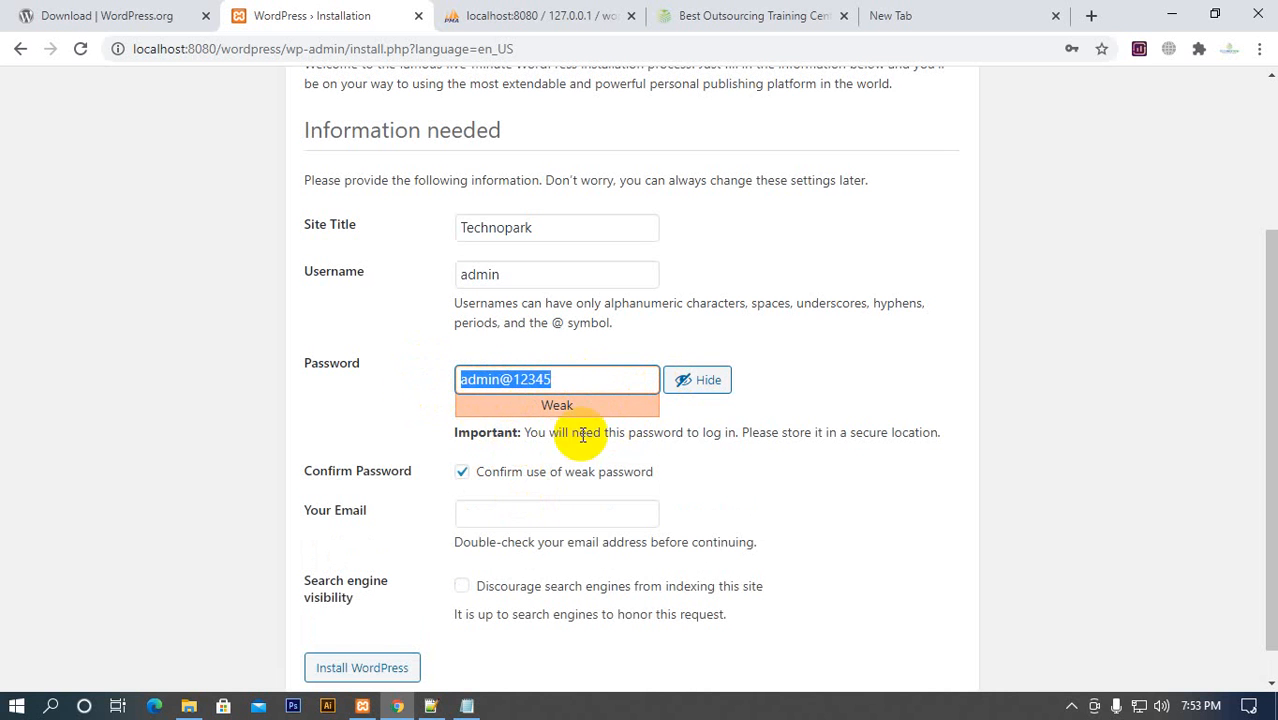
{"action": "left_click", "coordinate": [458, 375]}
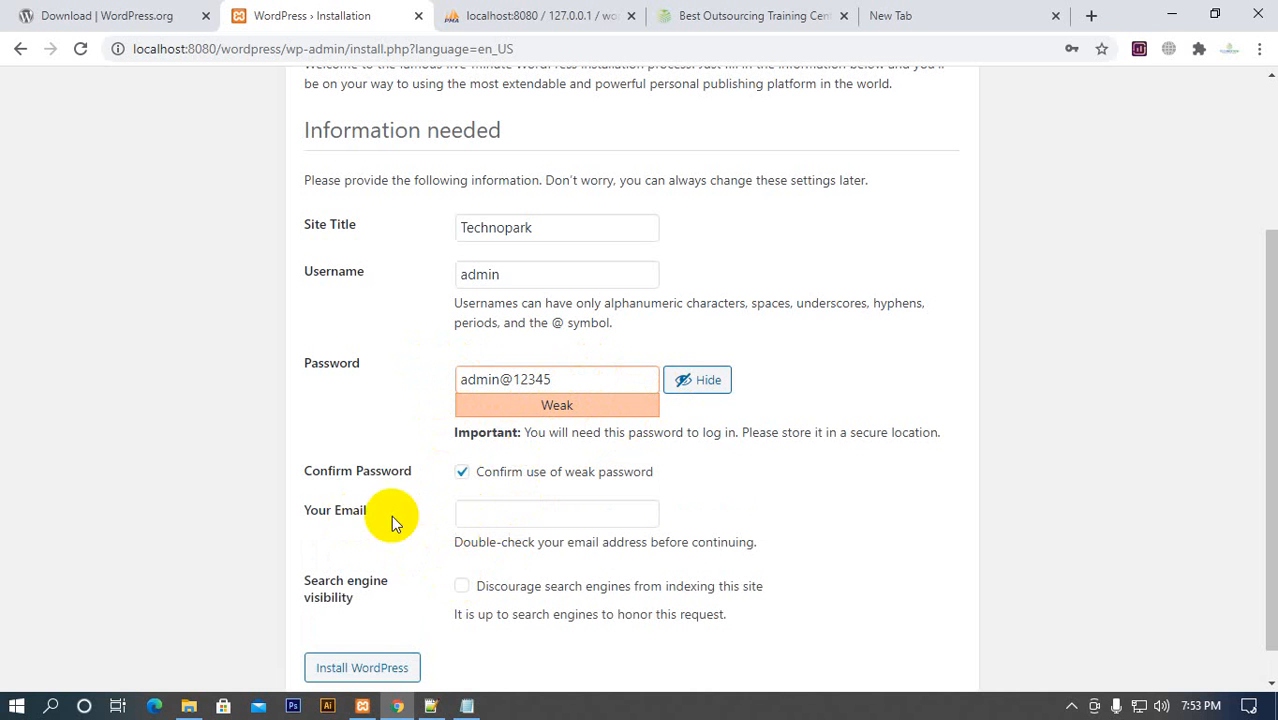
Fill in the administrator's email address in the installation form, replacing the first entry with a different address
{"action": "left_click", "coordinate": [486, 510]}
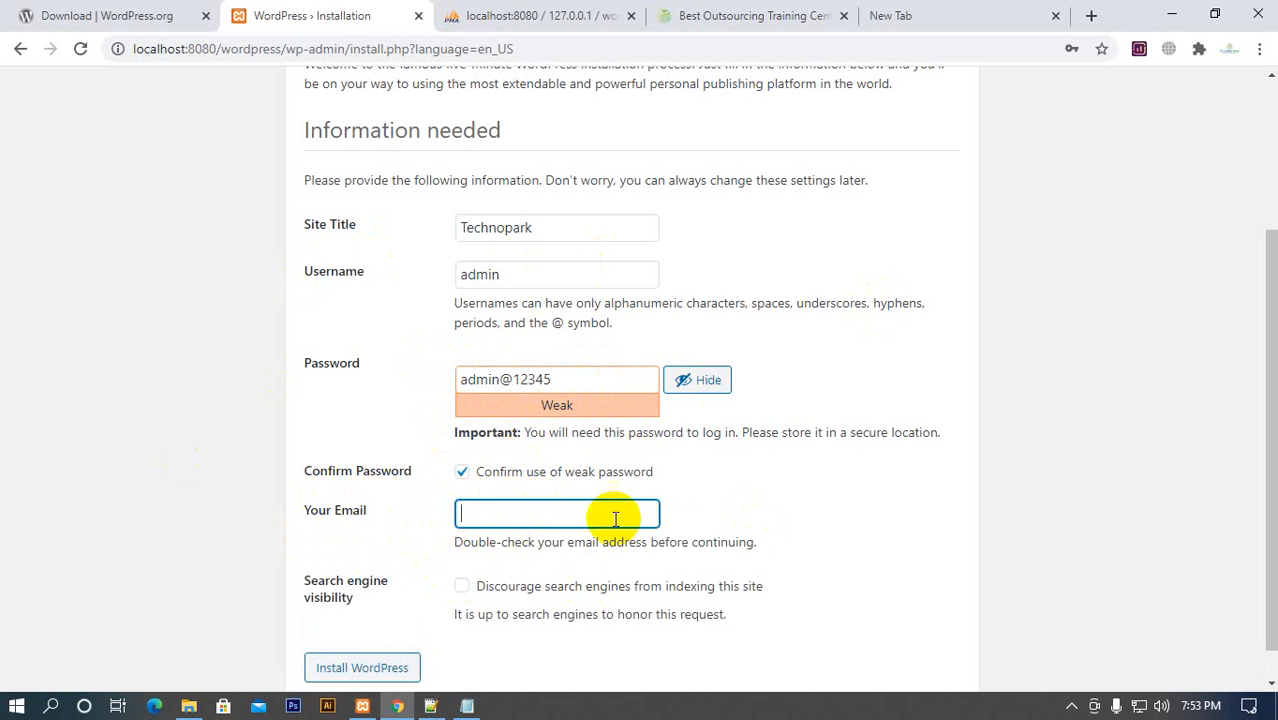
{"action": "left_click", "coordinate": [680, 507]}
{"action": "left_click", "coordinate": [546, 507]}
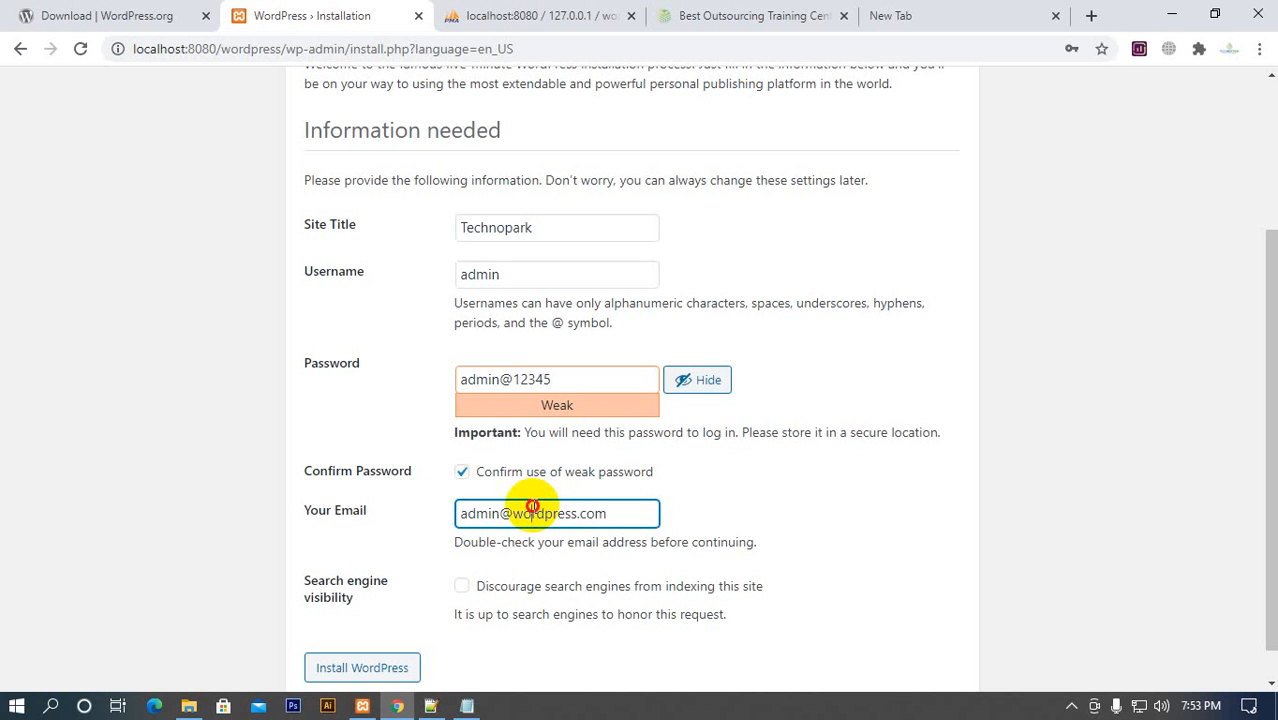
{"action": "left_click_drag", "start_coordinate": [528, 510], "coordinate": [447, 520]}
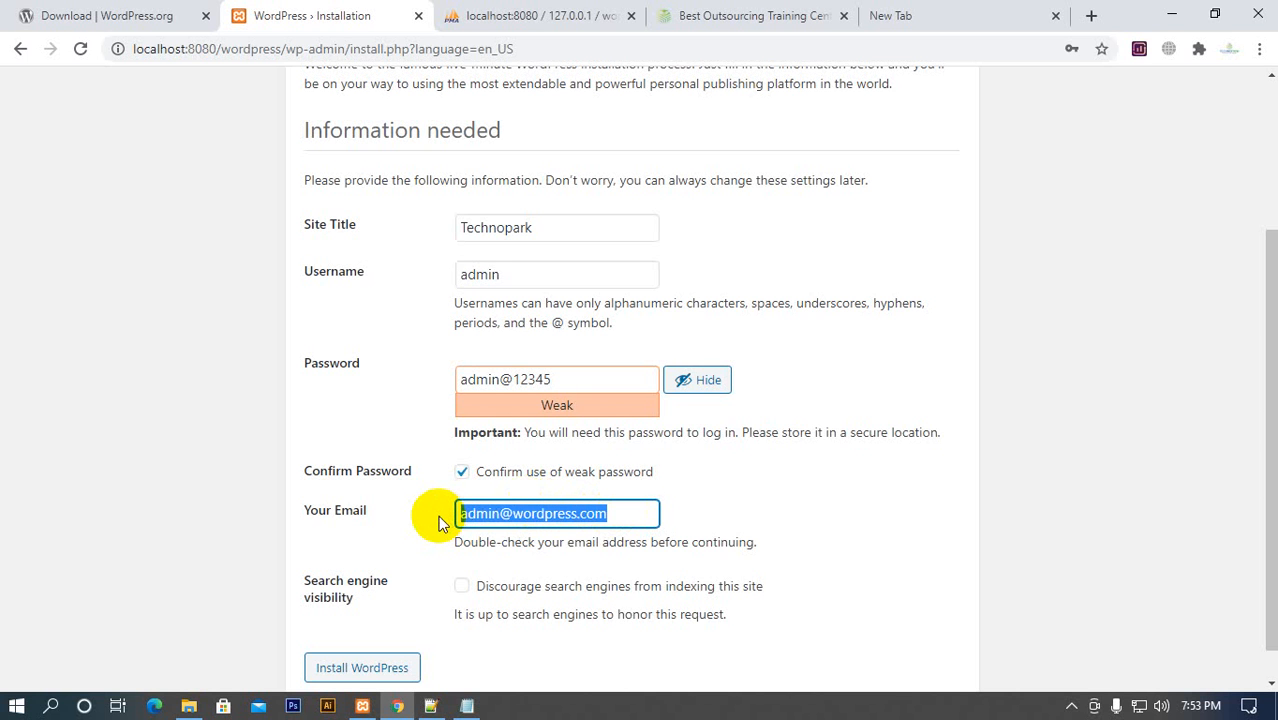
{"action": "left_click_drag", "start_coordinate": [562, 227], "coordinate": [403, 255]}
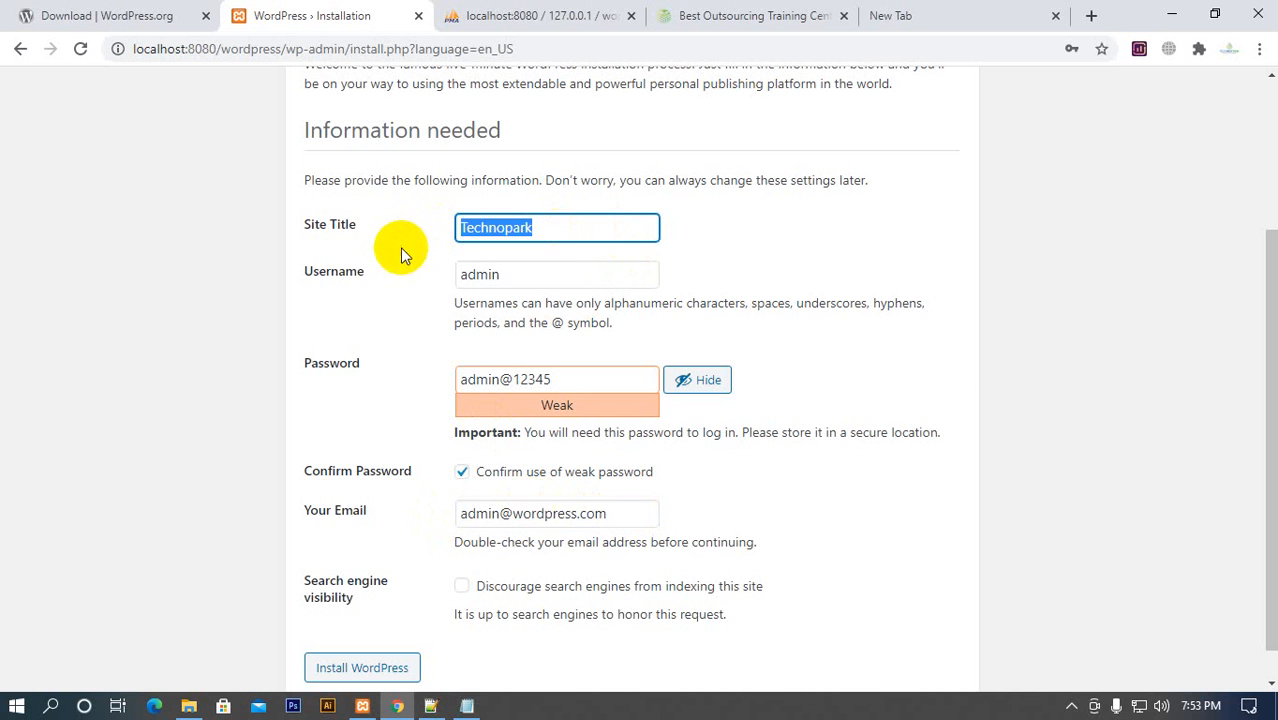
{"action": "left_click_drag", "start_coordinate": [621, 511], "coordinate": [410, 527]}
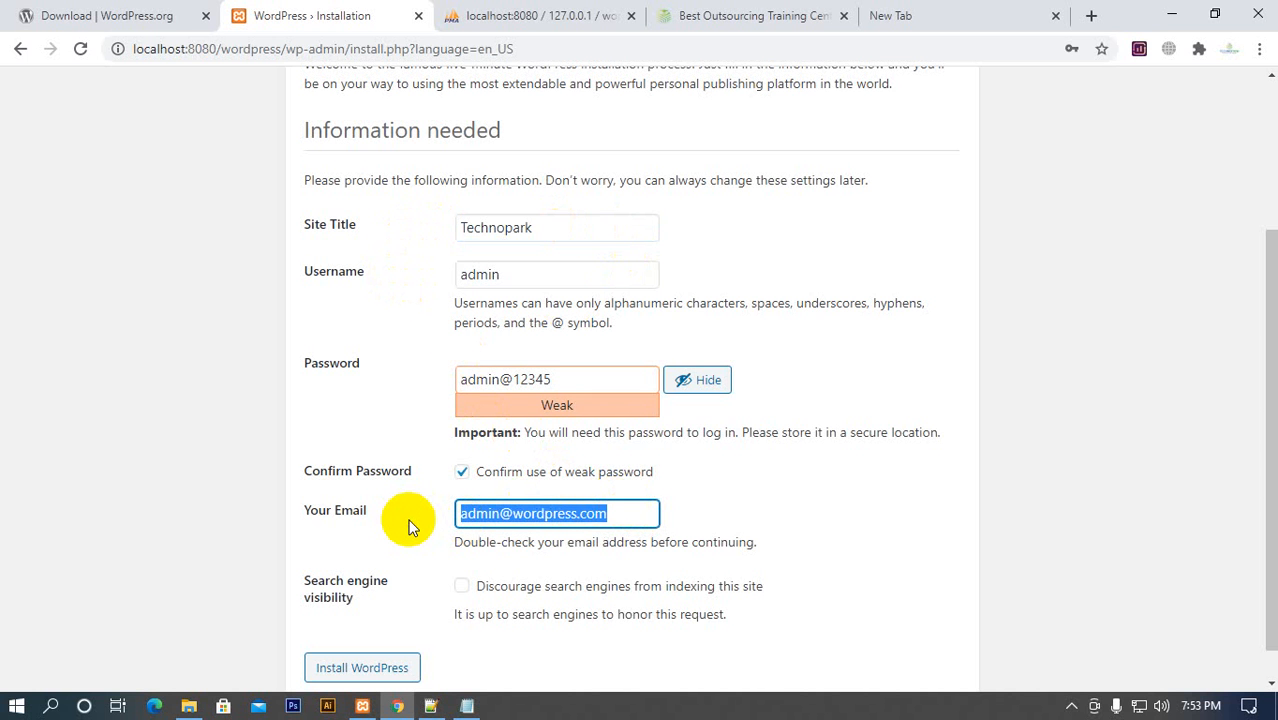
{"action": "type", "text": "abc@gmail"}
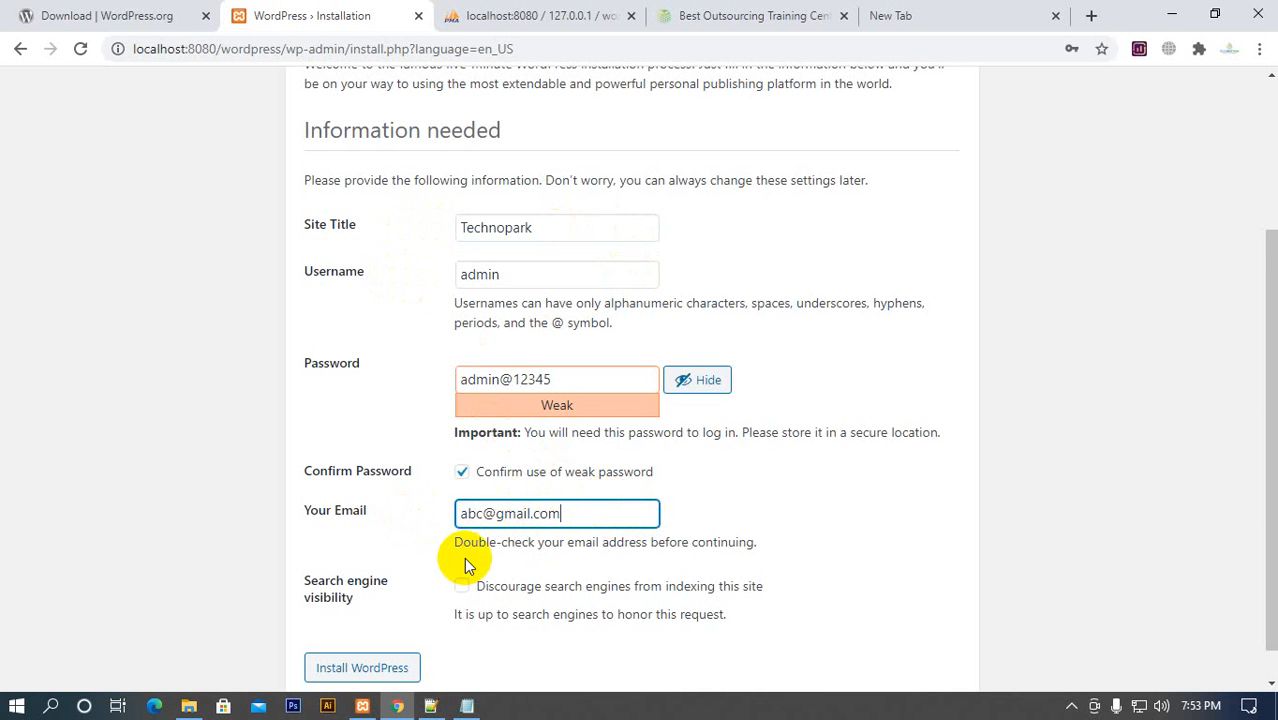
Read the note about double-checking the email address and review the form entries down to the search engine visibility option
{"action": "scroll", "coordinate": [470, 560], "scroll_direction": "down", "scroll_amount": 1}
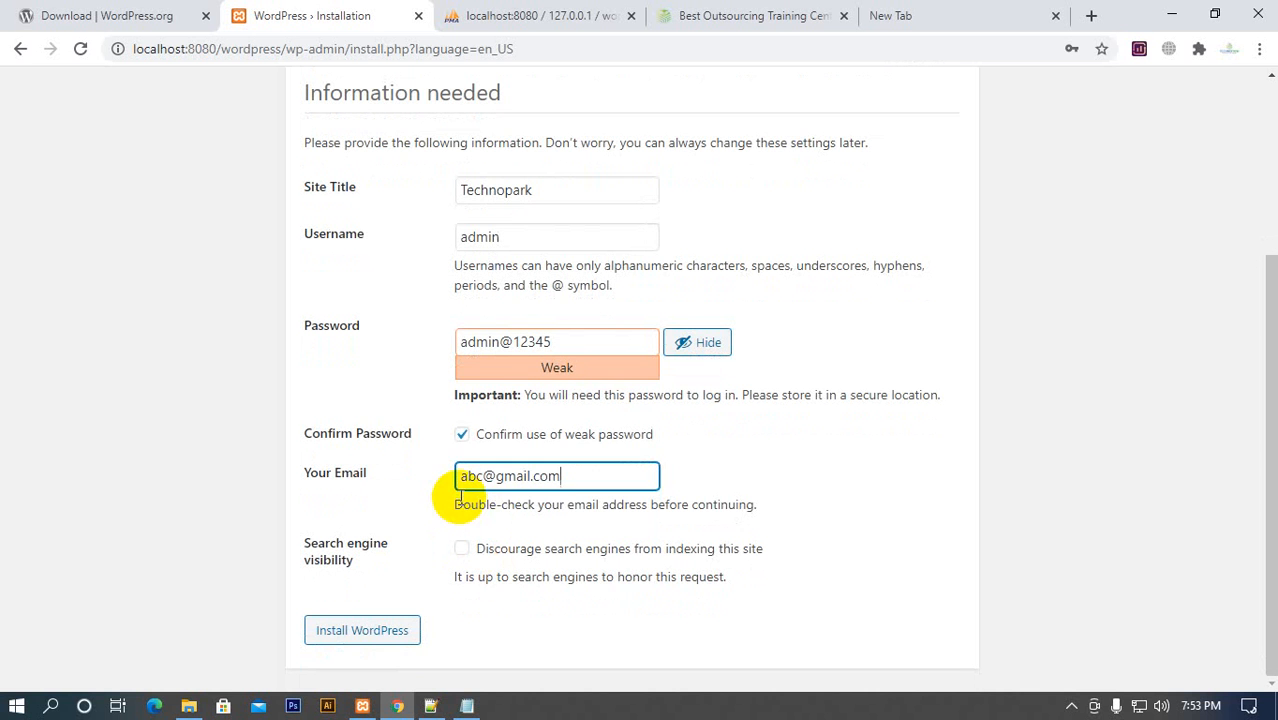
{"action": "left_click_drag", "start_coordinate": [462, 505], "coordinate": [644, 505]}
{"action": "left_click_drag", "start_coordinate": [640, 505], "coordinate": [777, 507]}
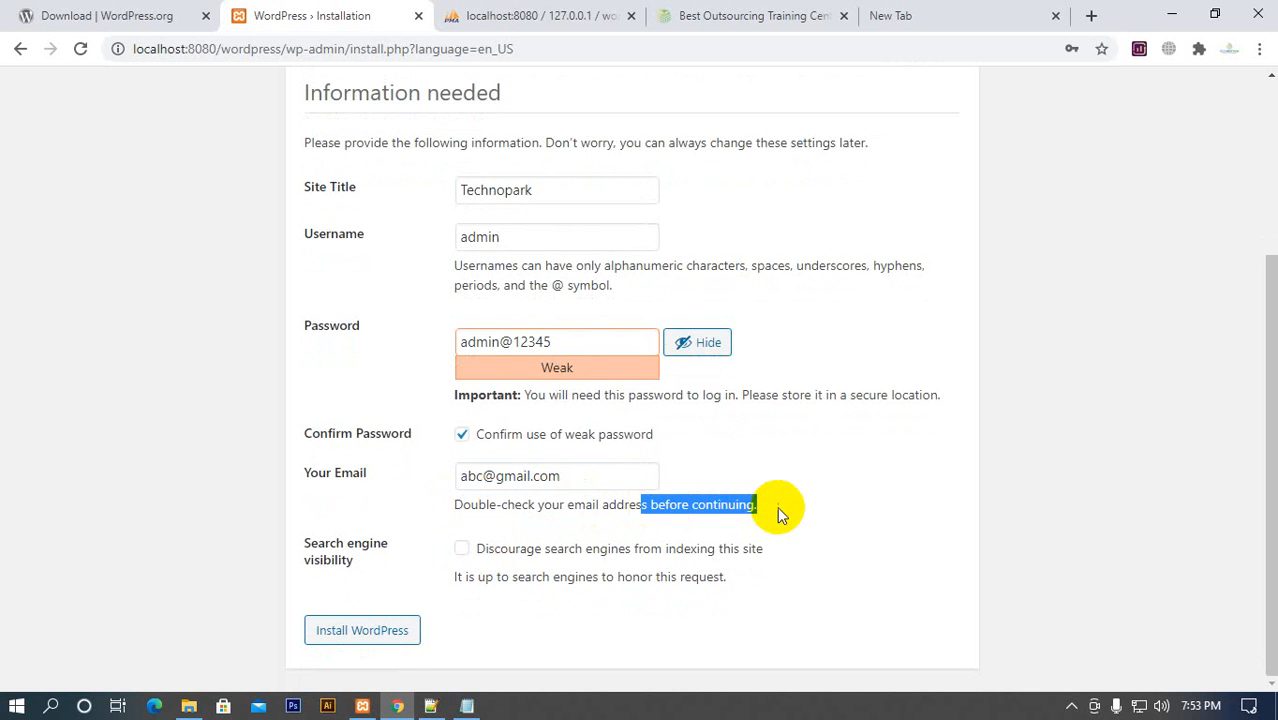
{"action": "left_click", "coordinate": [777, 507]}
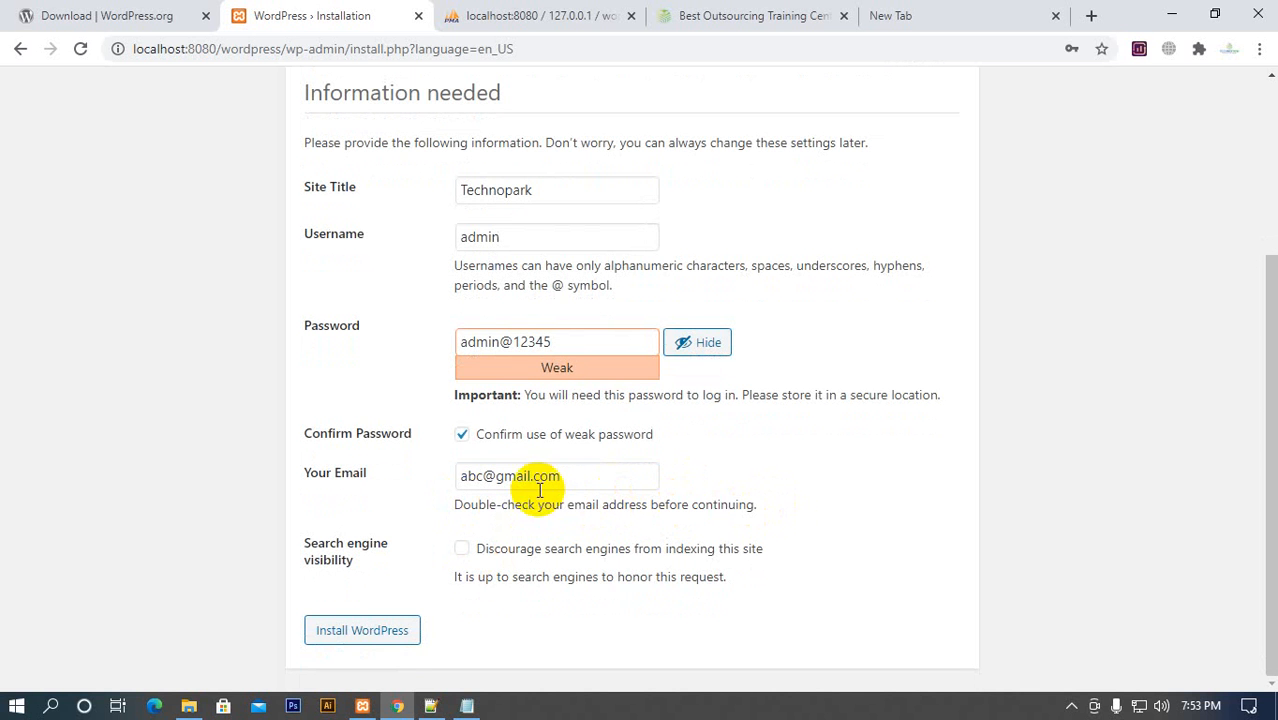
{"action": "scroll", "coordinate": [390, 510], "scroll_direction": "up", "scroll_amount": 3}
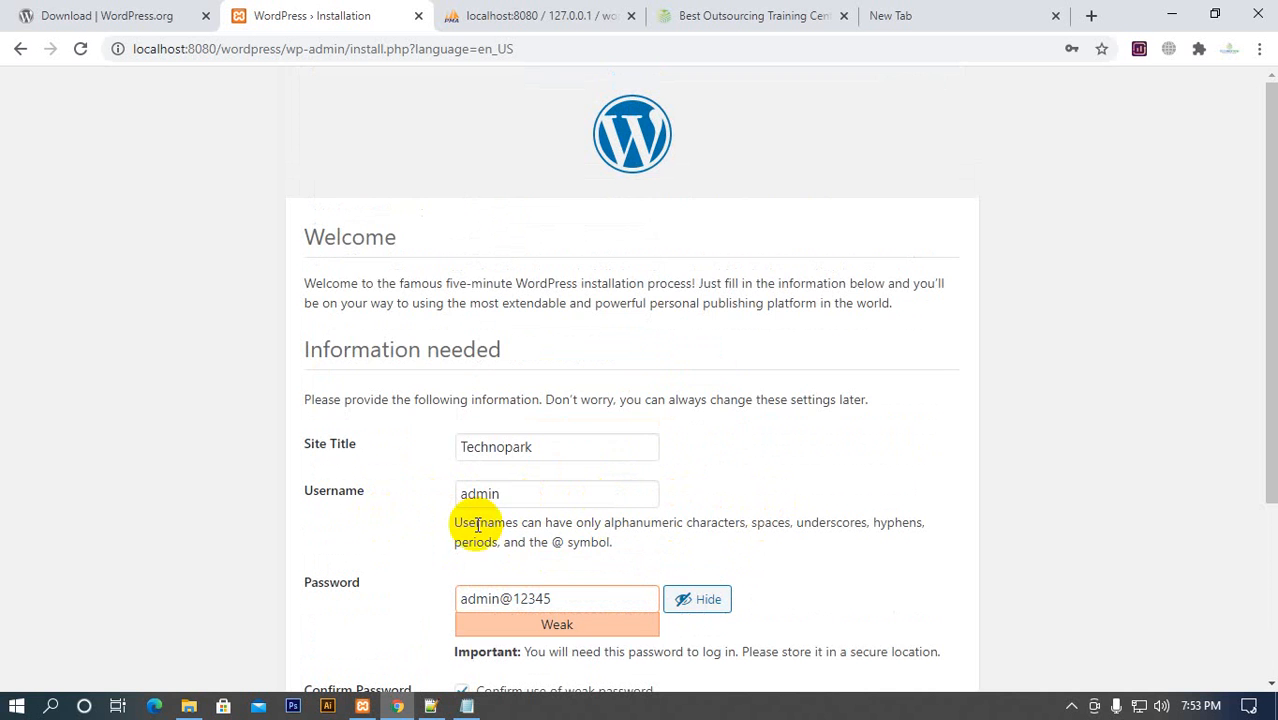
{"action": "scroll", "coordinate": [471, 520], "scroll_direction": "down", "scroll_amount": 3}
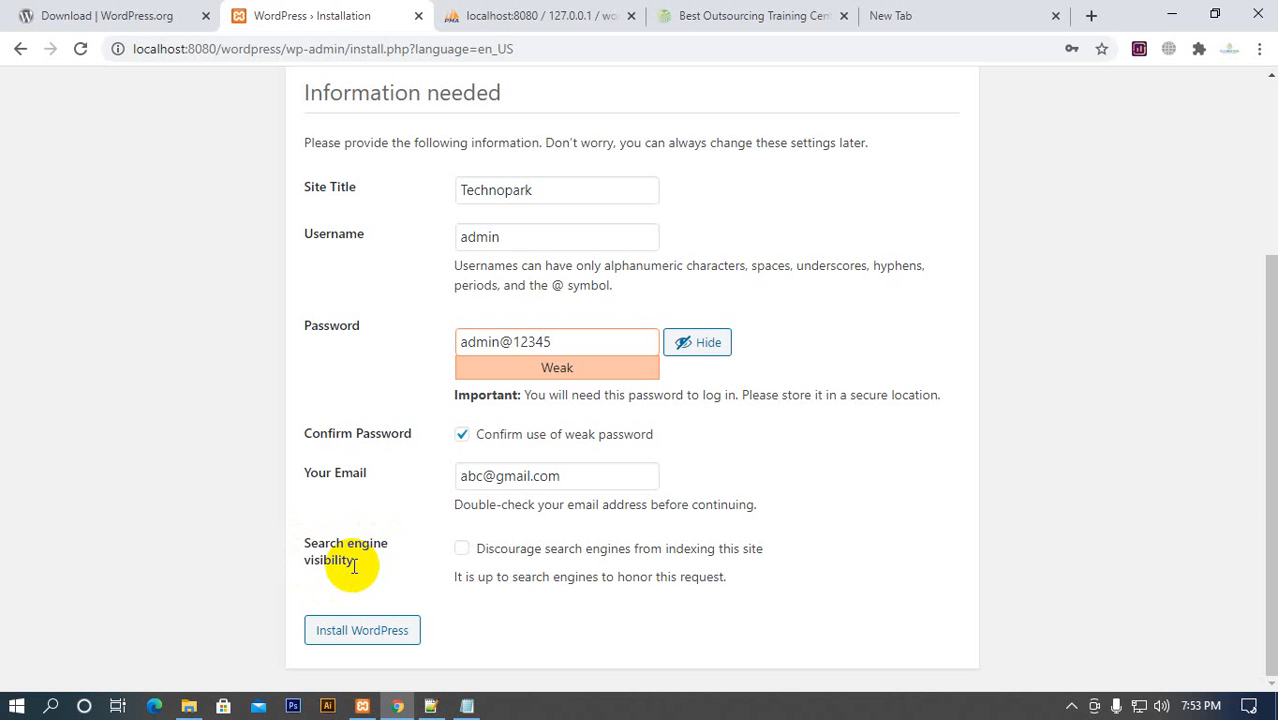
Search Google for technoparrk in the empty browser tab and look through the results for the technopark.com.bd listing
{"action": "left_click", "coordinate": [905, 17]}
{"action": "left_click", "coordinate": [828, 46]}
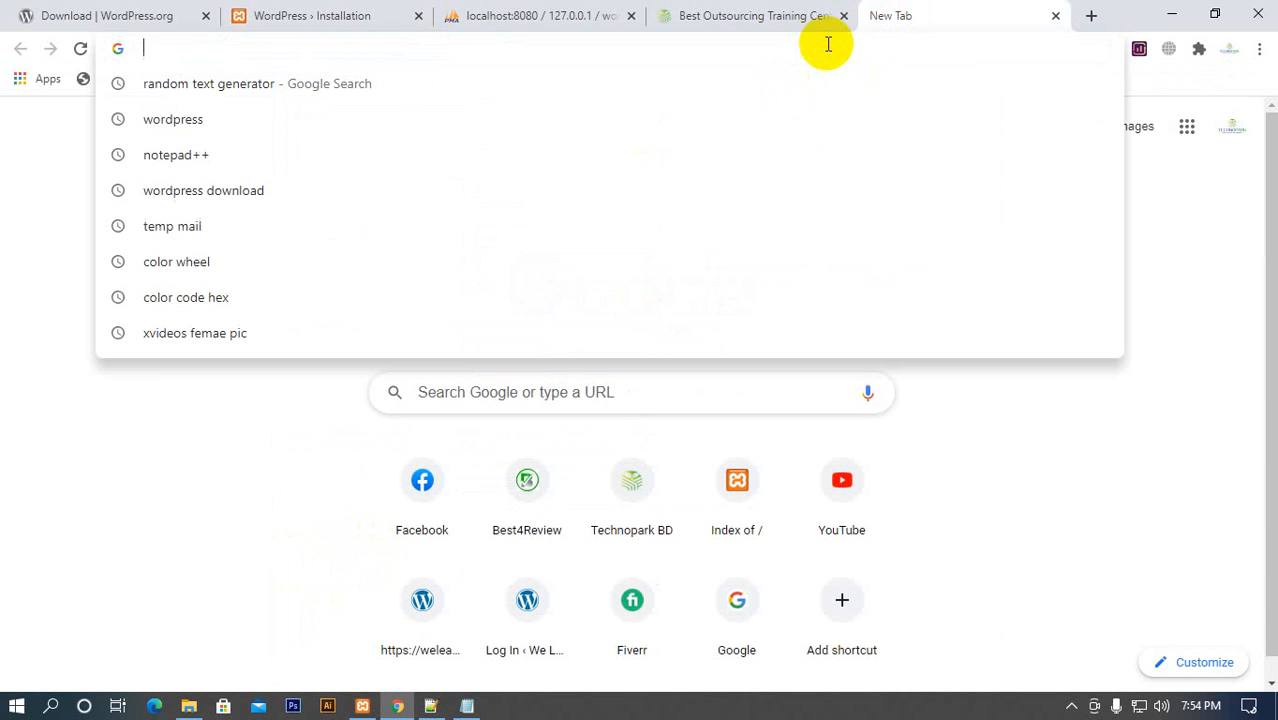
{"action": "type", "text": "techp"}
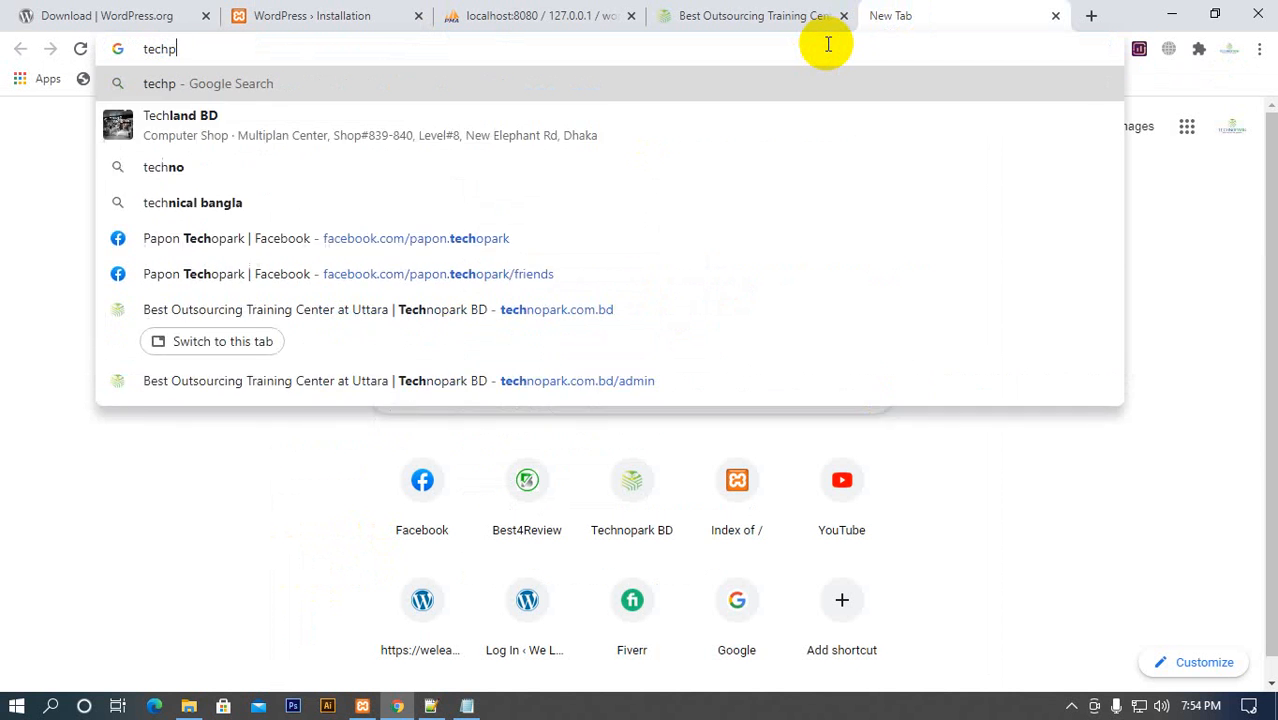
{"action": "key", "text": "BackSpace"}
{"action": "type", "text": "no"}
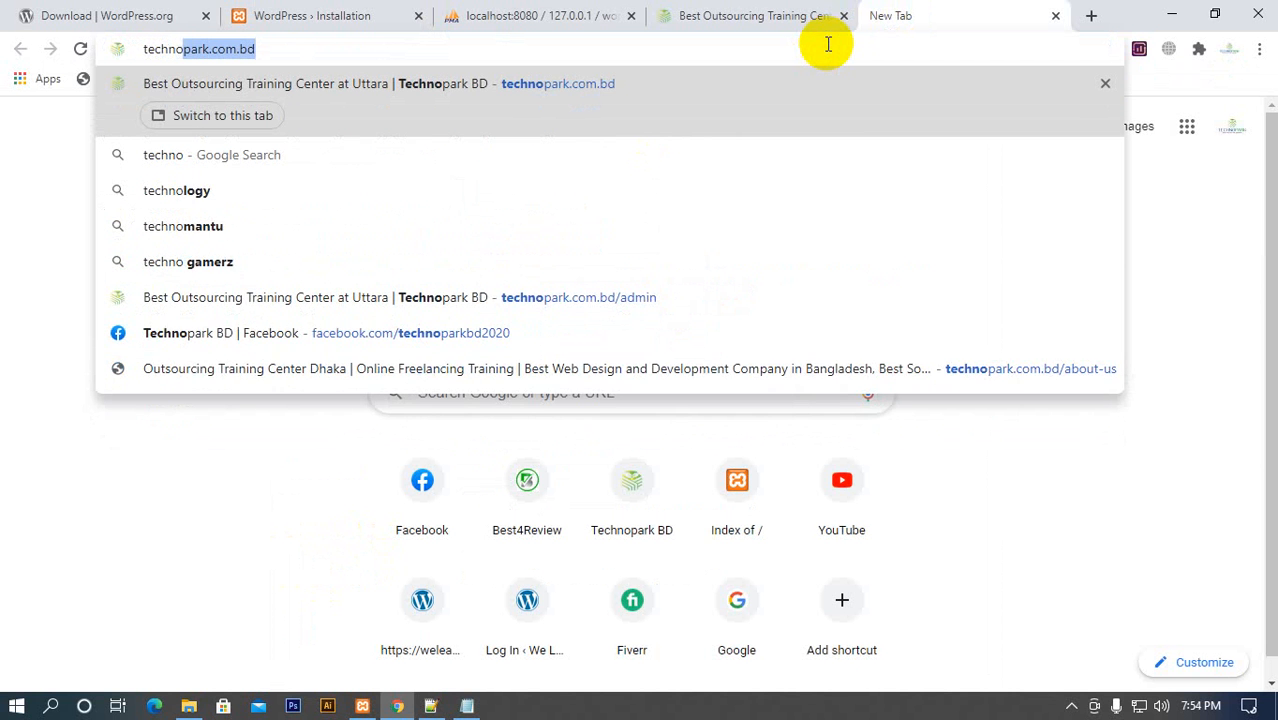
{"action": "type", "text": "parrk"}
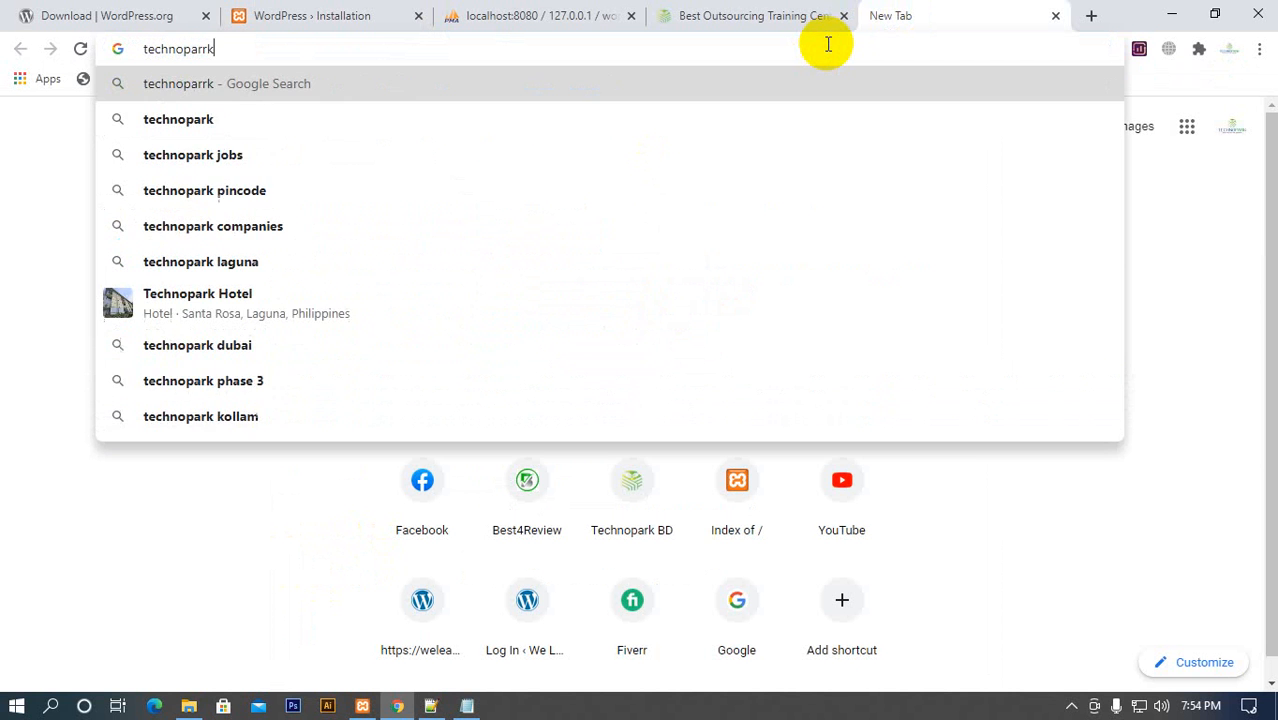
{"action": "key", "text": "Return"}
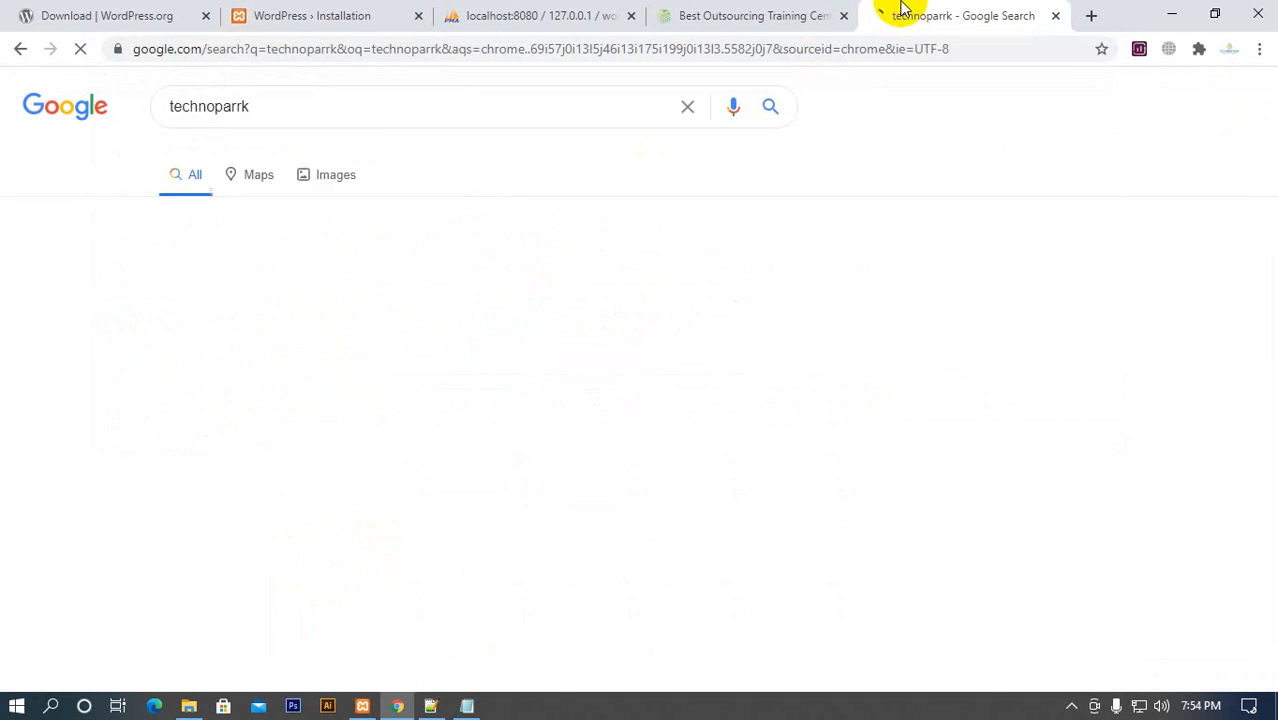
{"action": "scroll", "coordinate": [365, 355], "scroll_direction": "down", "scroll_amount": 3}
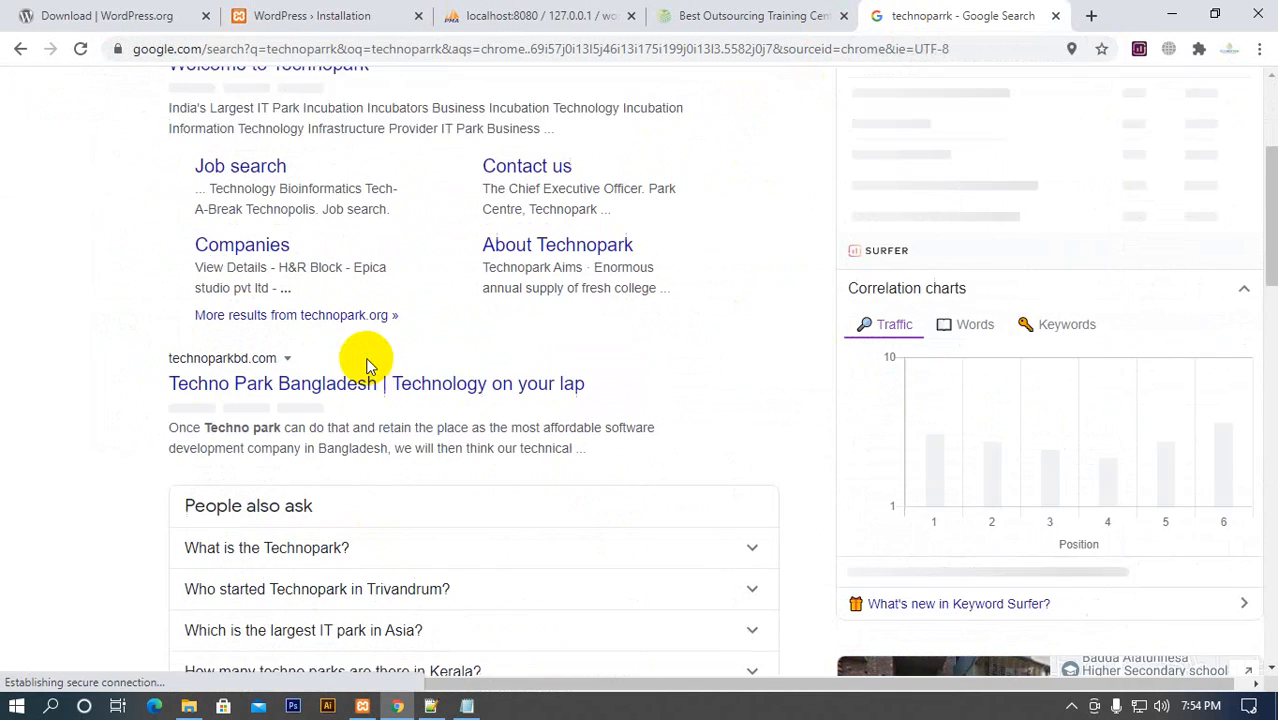
{"action": "scroll", "coordinate": [220, 432], "scroll_direction": "down", "scroll_amount": 15}
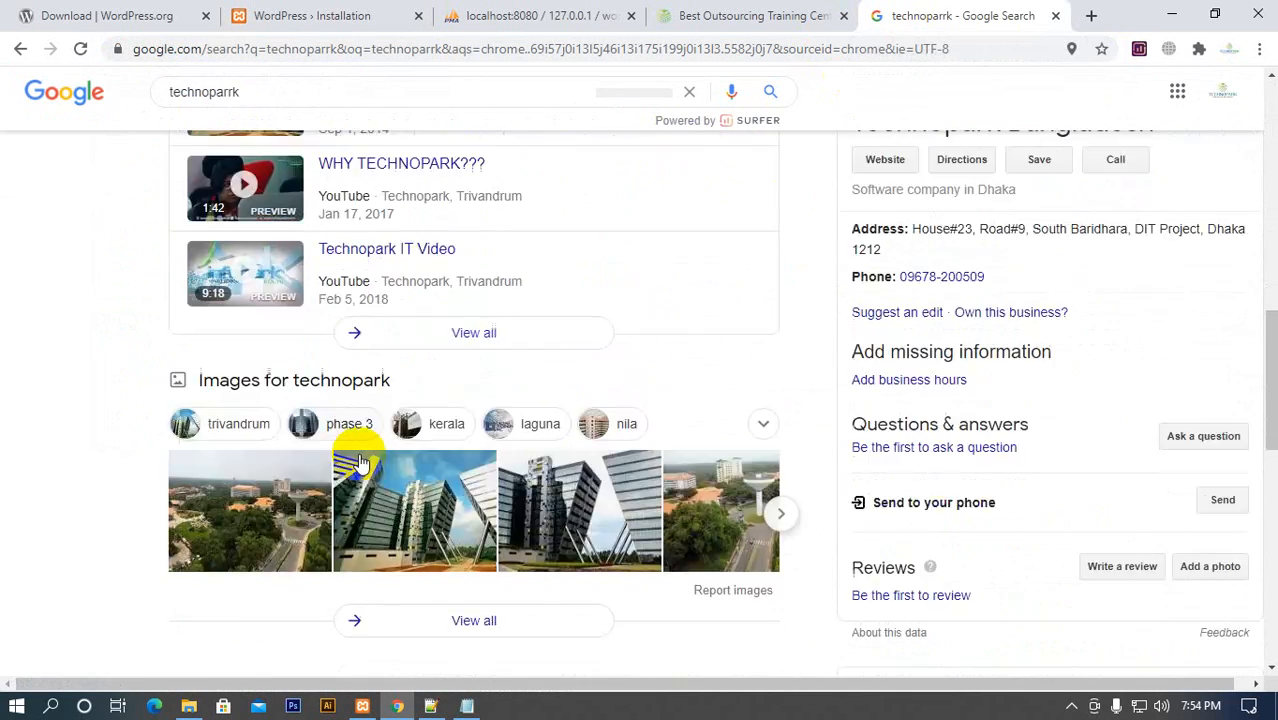
{"action": "scroll", "coordinate": [358, 462], "scroll_direction": "up", "scroll_amount": 2}
{"action": "scroll", "coordinate": [357, 474], "scroll_direction": "down", "scroll_amount": 3}
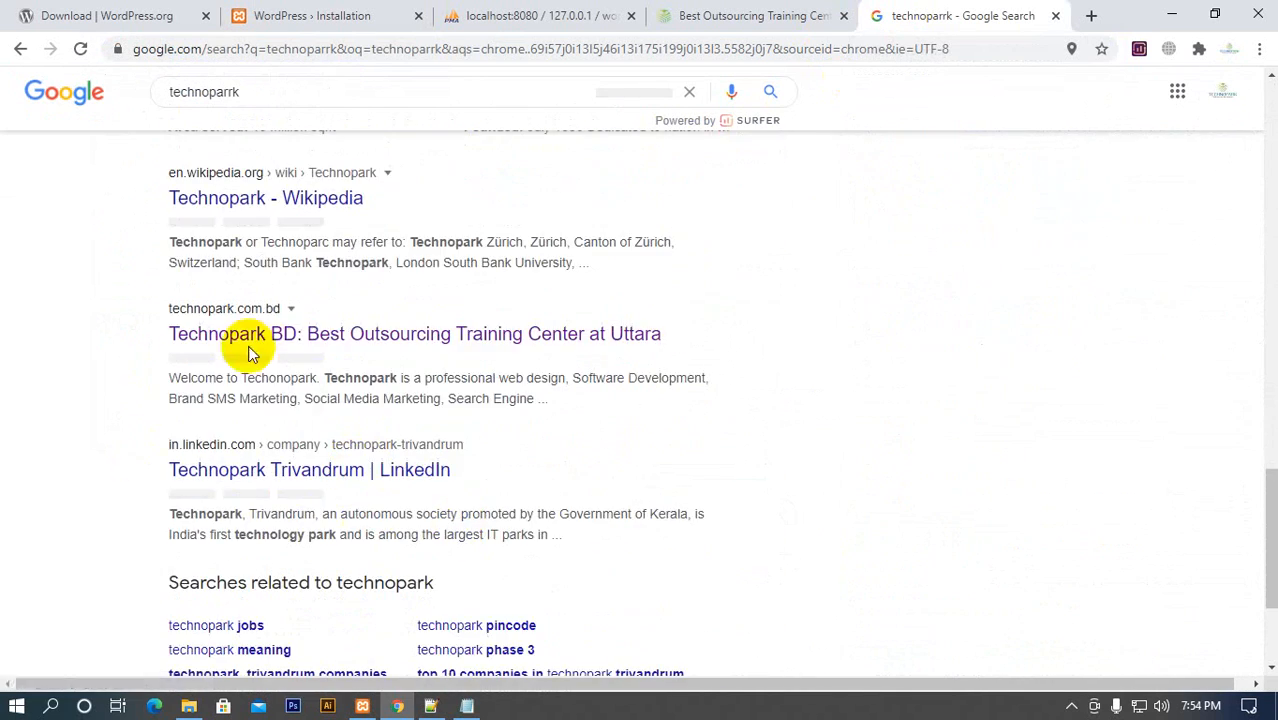
{"action": "scroll", "coordinate": [508, 456], "scroll_direction": "up", "scroll_amount": 8}
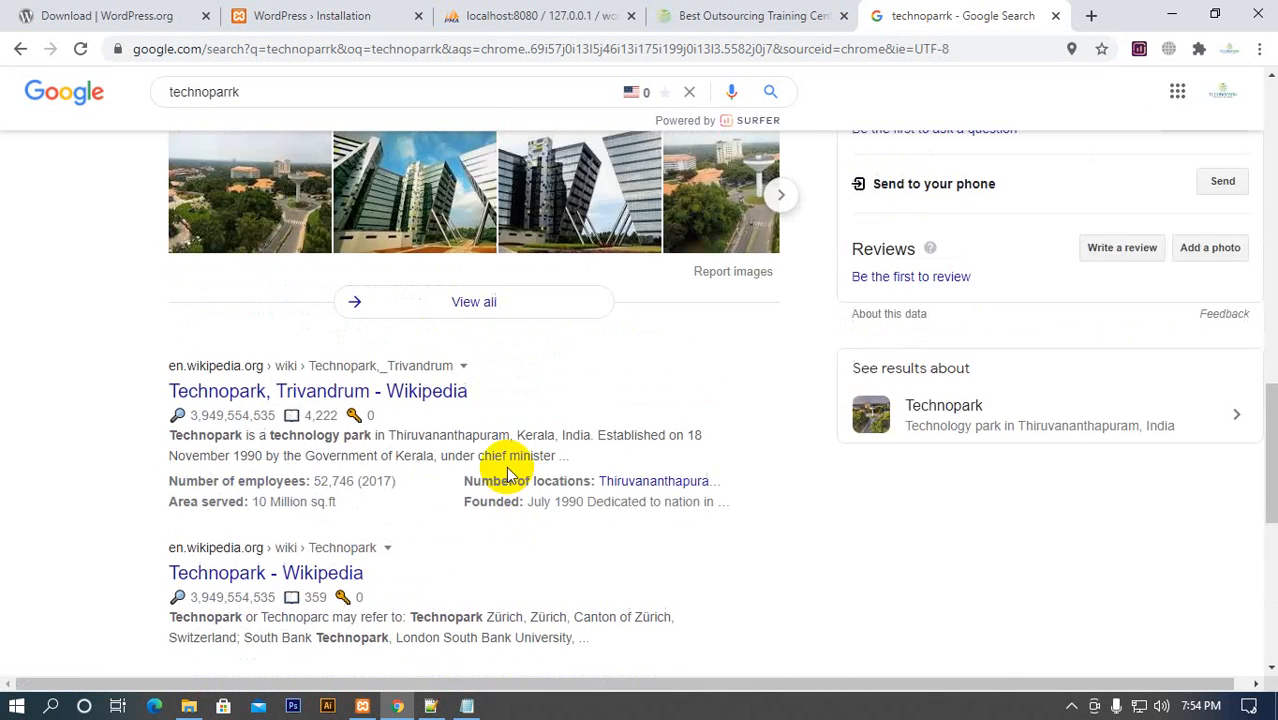
Check the search engine visibility option in the WordPress installation form and return to the beginning of the Google results
{"action": "left_click", "coordinate": [745, 14]}
{"action": "left_click", "coordinate": [318, 15]}
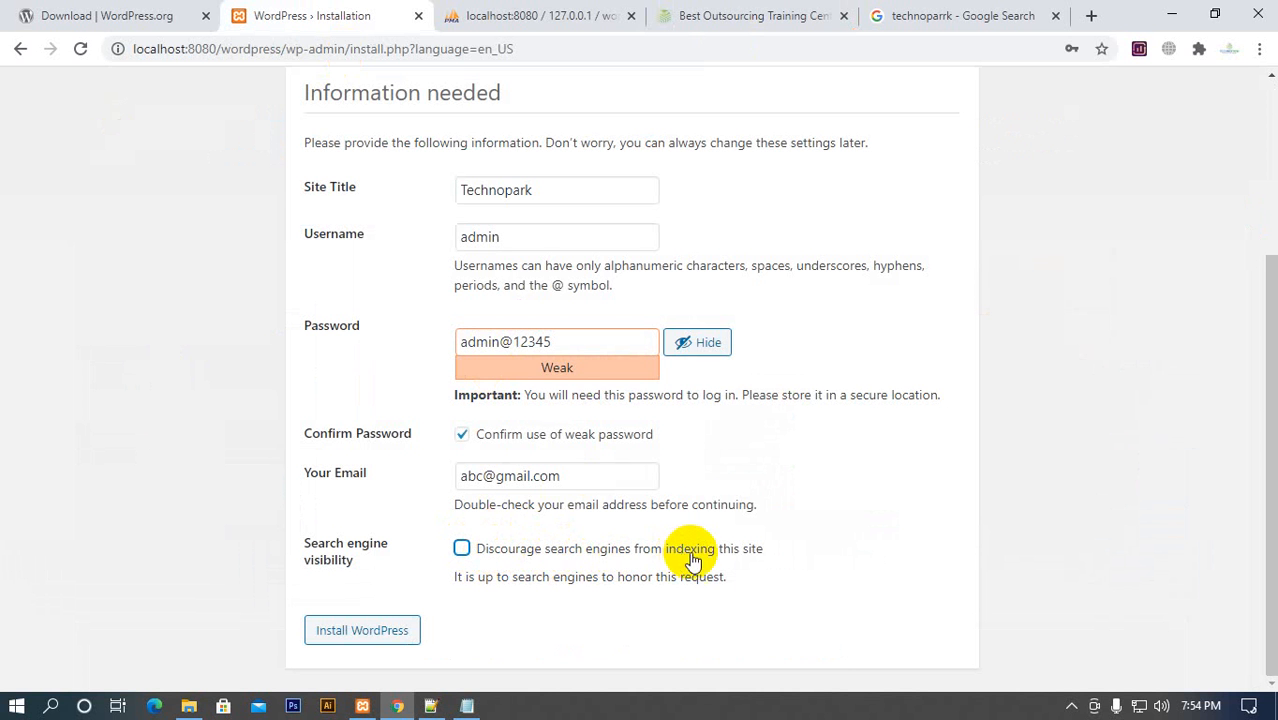
{"action": "left_click", "coordinate": [900, 15]}
{"action": "scroll", "coordinate": [287, 645], "scroll_direction": "up", "scroll_amount": 2}
{"action": "scroll", "coordinate": [287, 645], "scroll_direction": "up", "scroll_amount": 10}
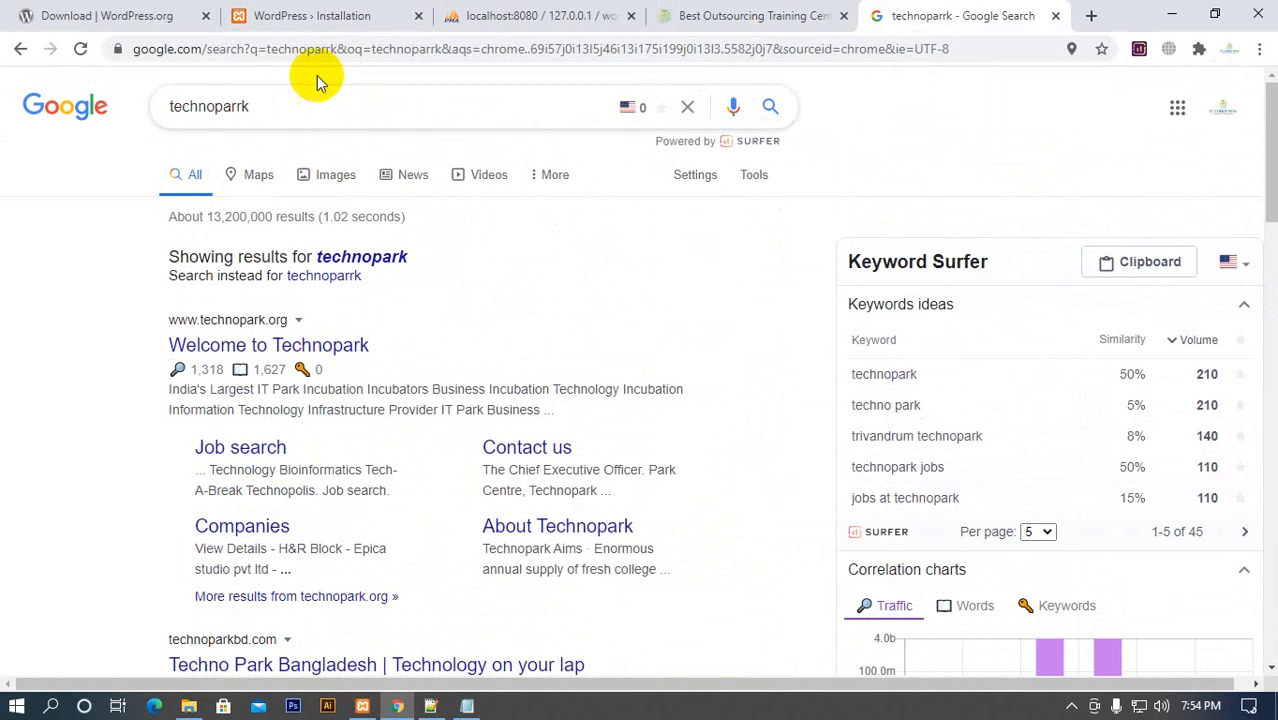
Select the option discouraging search engines from indexing the site and review the WordPress installation form from its beginning
{"action": "left_click", "coordinate": [305, 15]}
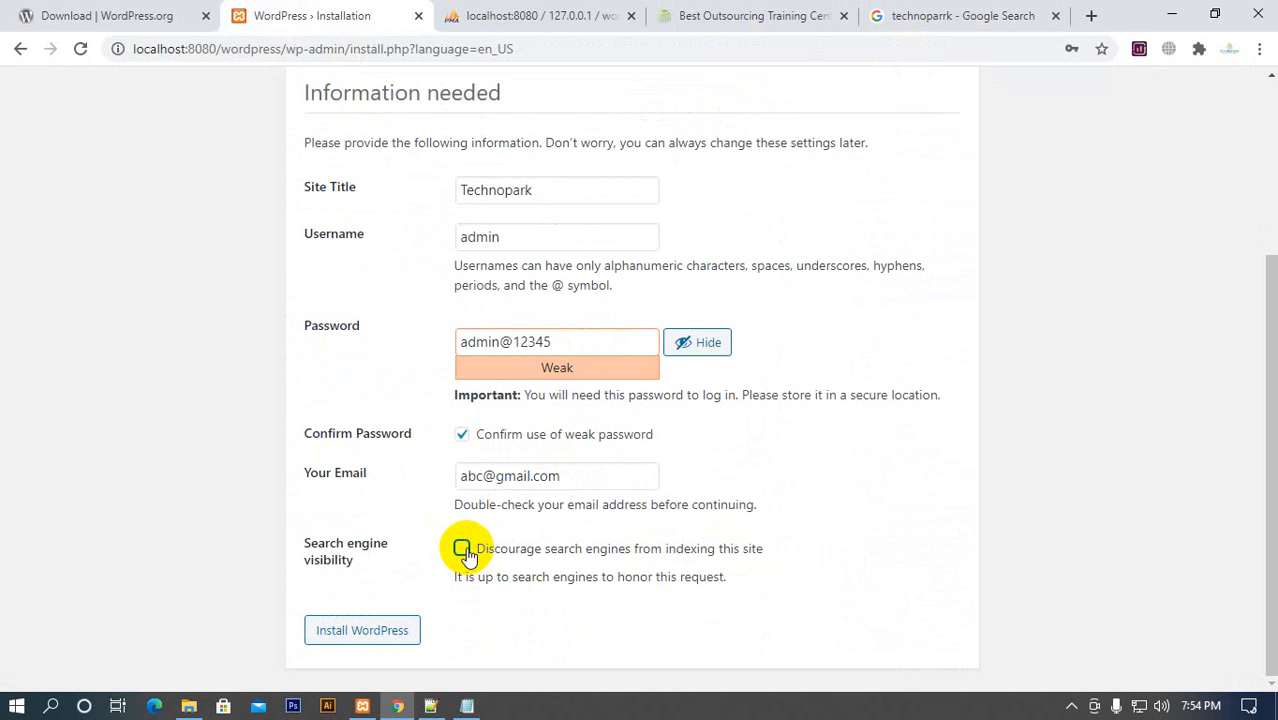
{"action": "scroll", "coordinate": [428, 568], "scroll_direction": "up", "scroll_amount": 3}
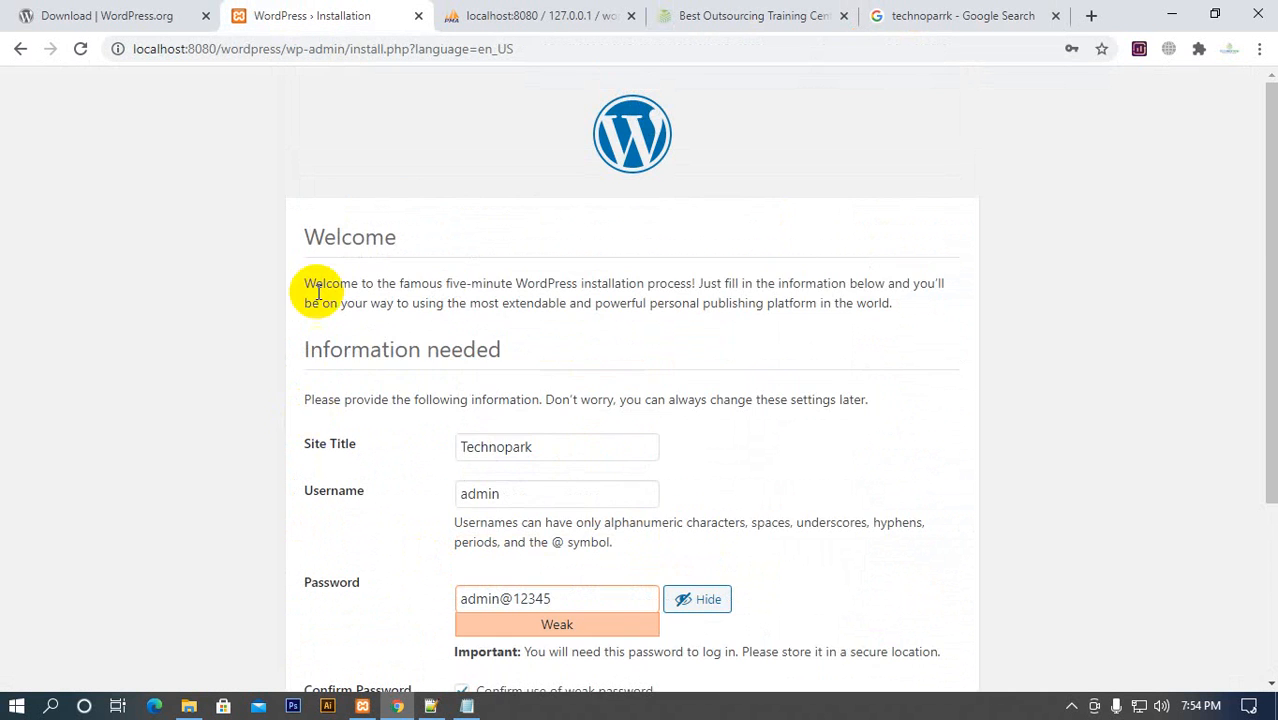
{"action": "scroll", "coordinate": [320, 295], "scroll_direction": "down", "scroll_amount": 3}
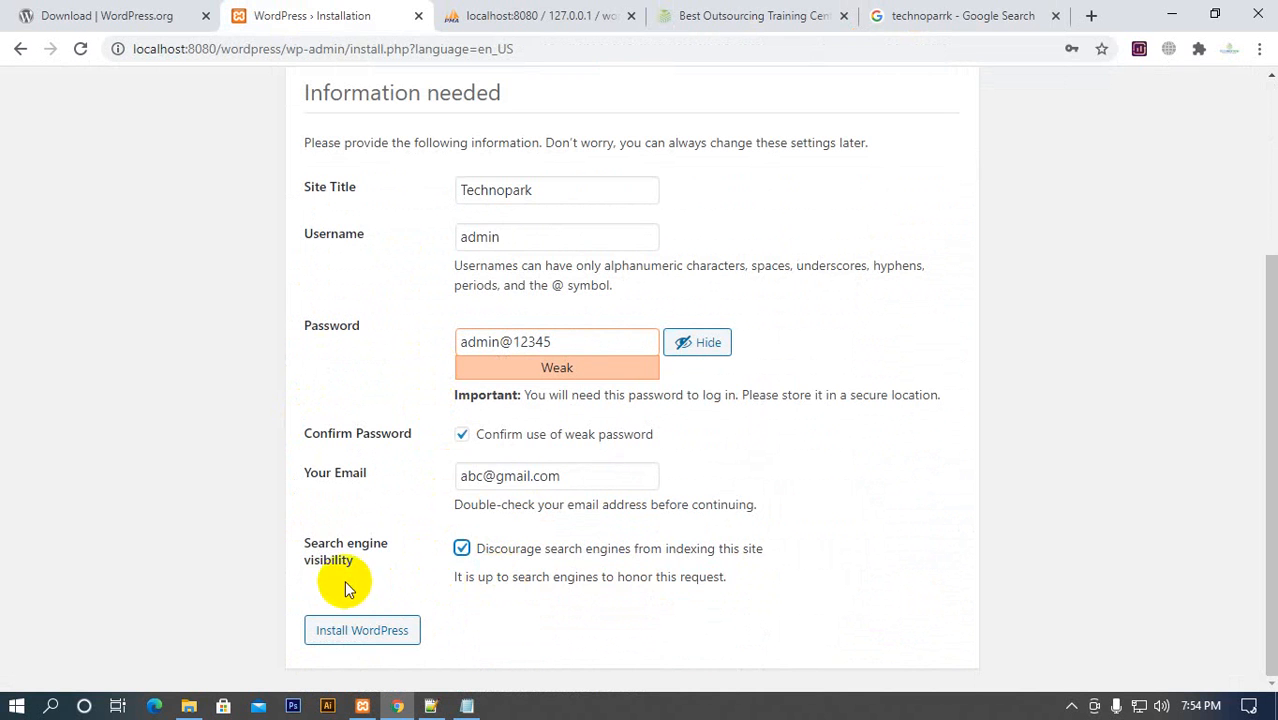
Switch the Google search to the corrected spelling technopark and look through the results for the technopark.com.bd listing
{"action": "left_click", "coordinate": [937, 15]}
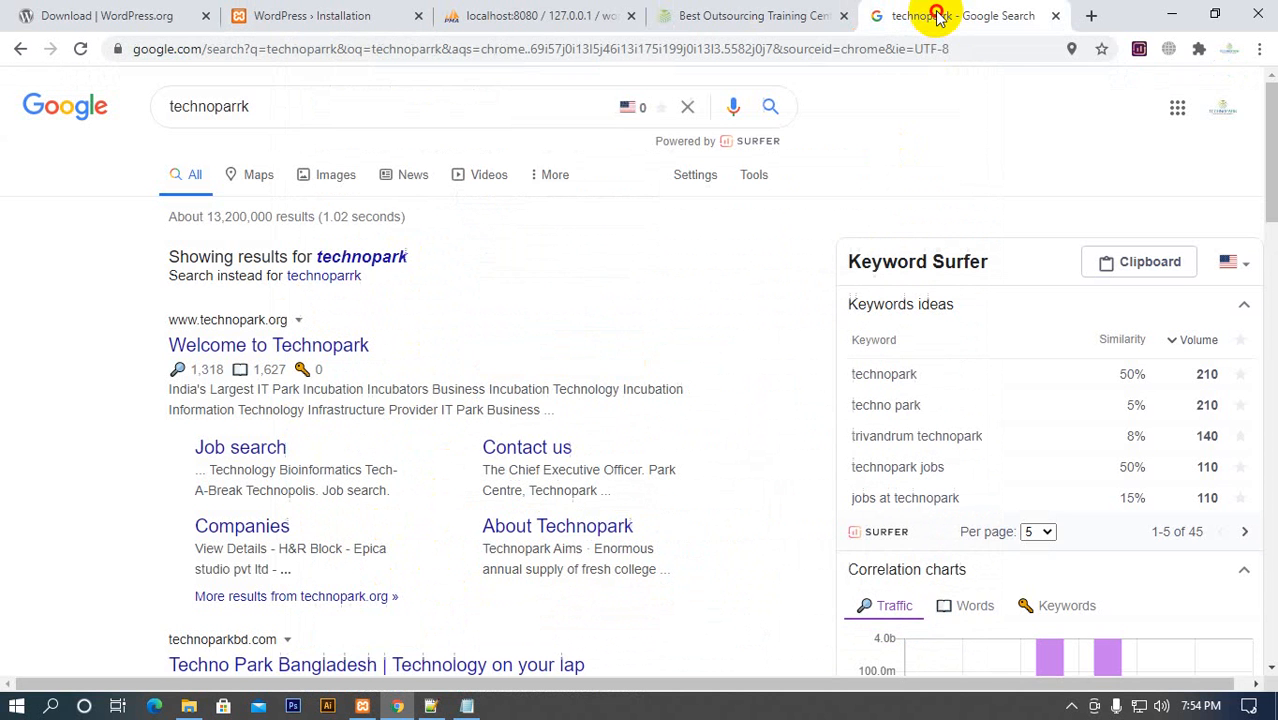
{"action": "left_click", "coordinate": [304, 106]}
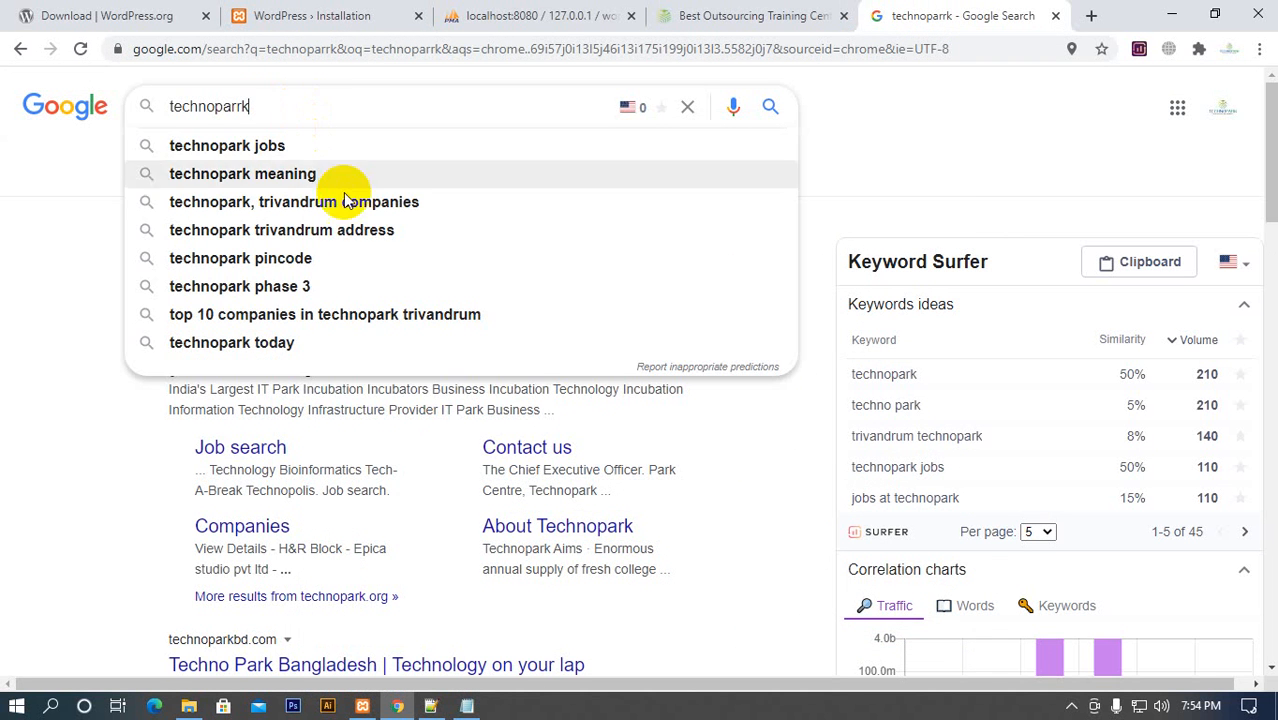
{"action": "left_click", "coordinate": [104, 193]}
{"action": "left_click", "coordinate": [372, 257]}
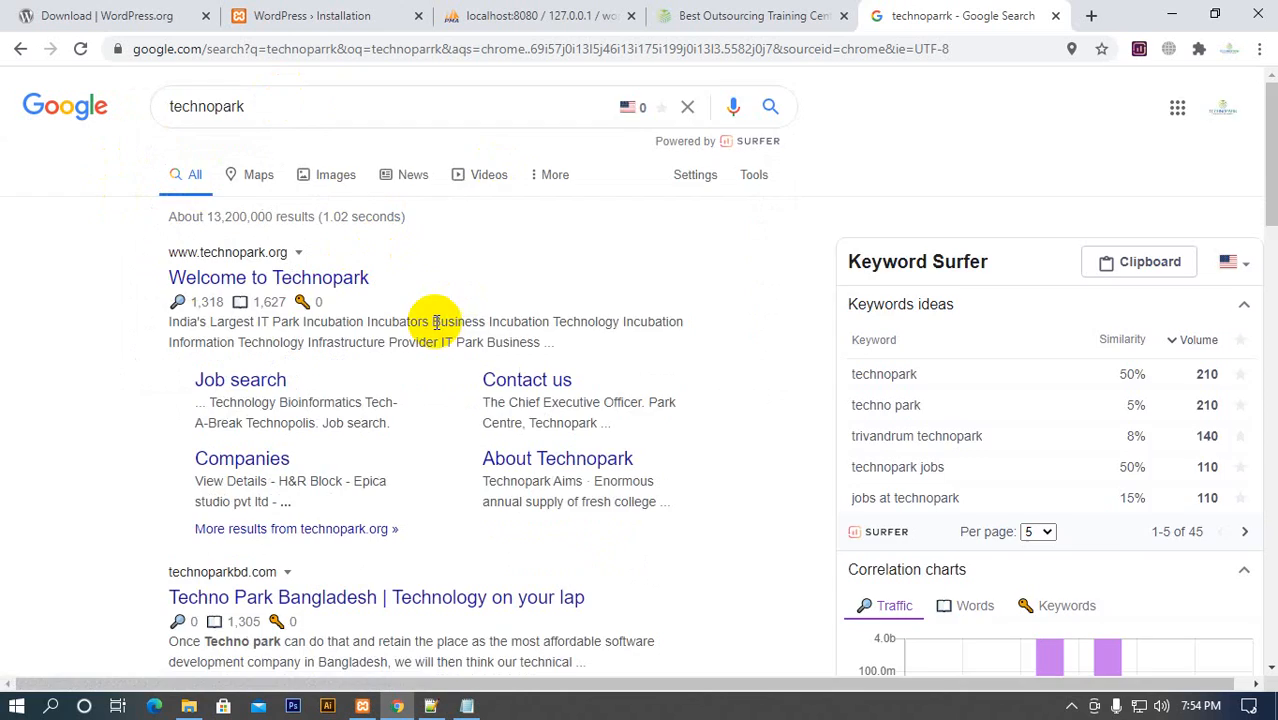
{"action": "scroll", "coordinate": [440, 315], "scroll_direction": "down", "scroll_amount": 5}
{"action": "scroll", "coordinate": [452, 305], "scroll_direction": "down", "scroll_amount": 15}
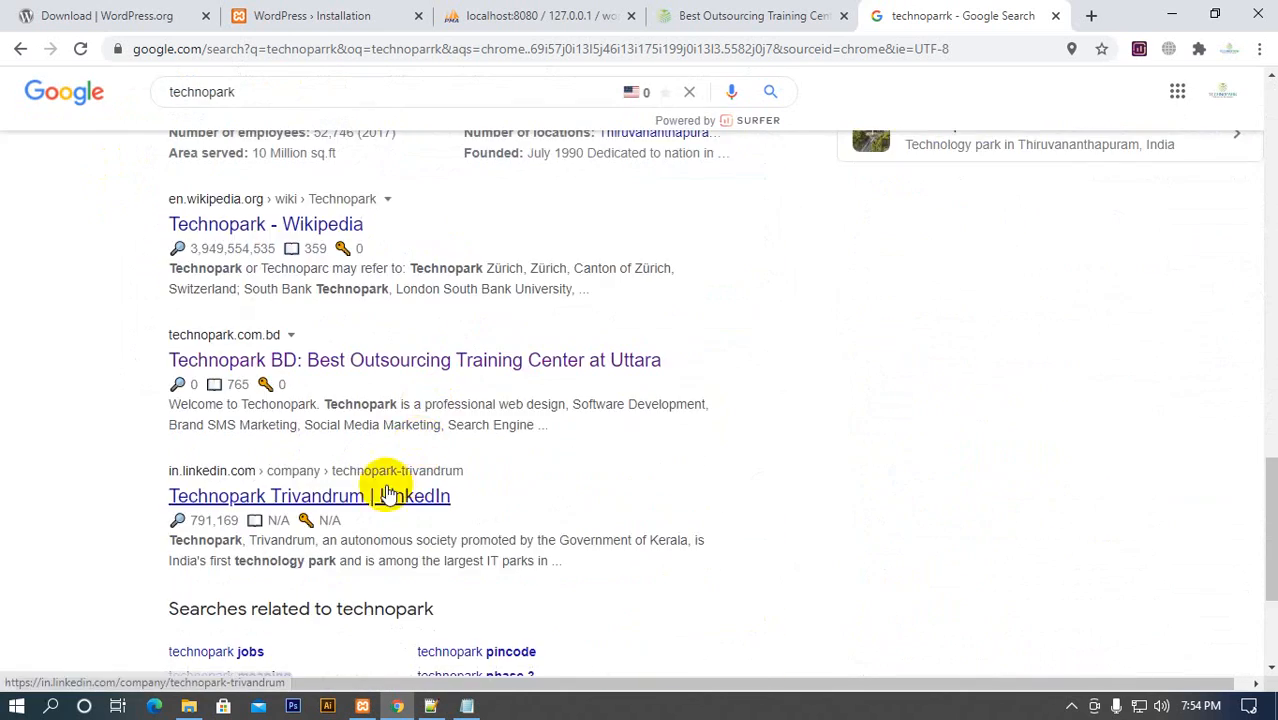
{"action": "scroll", "coordinate": [326, 530], "scroll_direction": "up", "scroll_amount": 15}
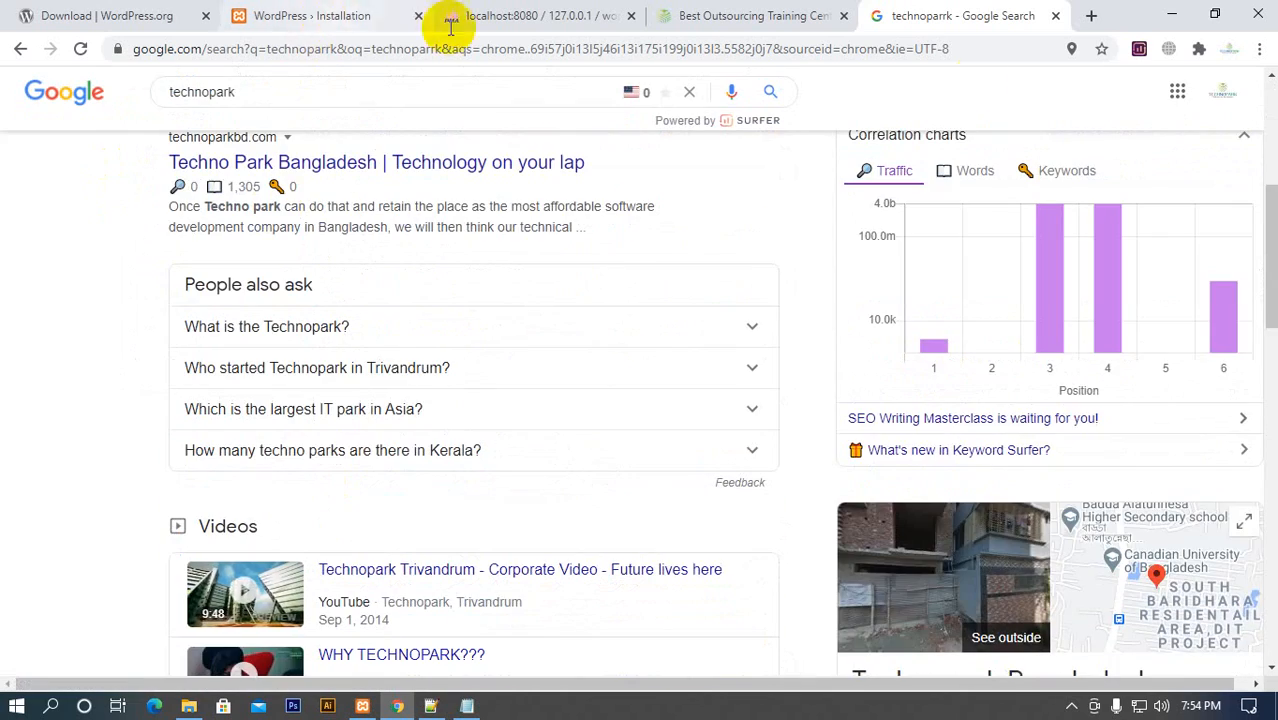
Open an empty browser tab, view the technopark.com.bd home page and return to the Google results
{"action": "left_click", "coordinate": [1089, 15]}
{"action": "left_click", "coordinate": [652, 16]}
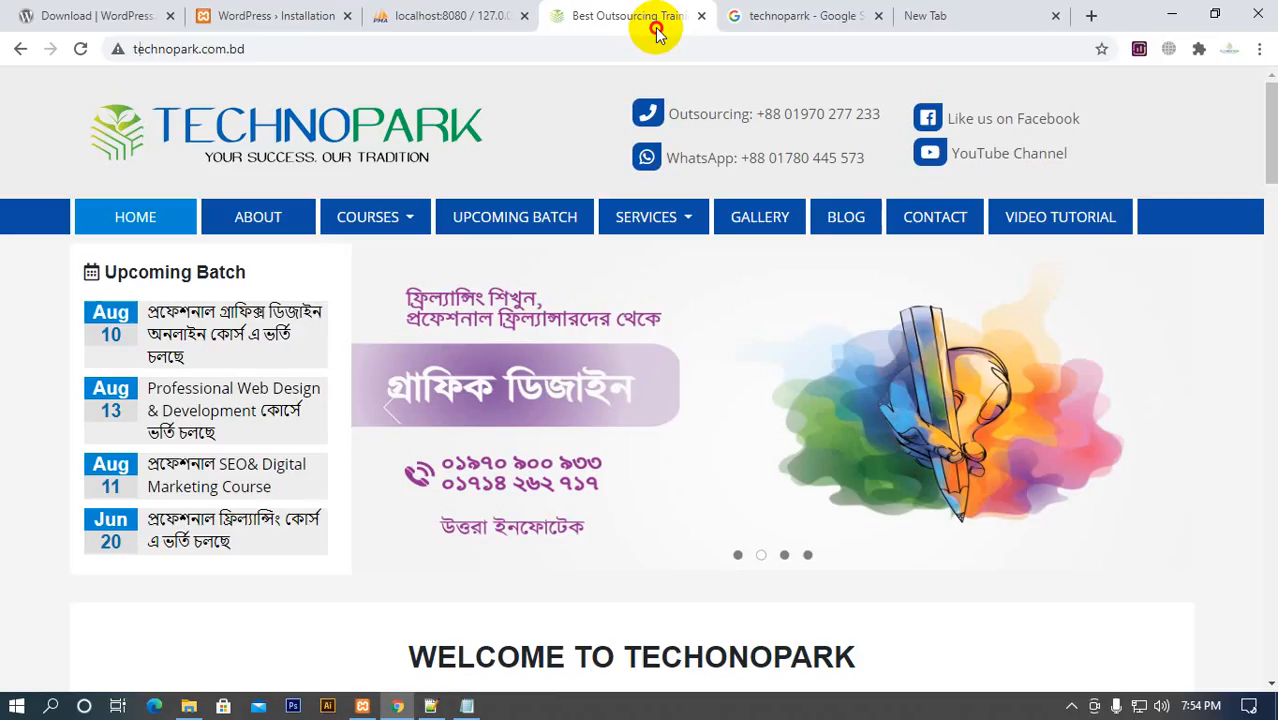
{"action": "left_click", "coordinate": [827, 18]}
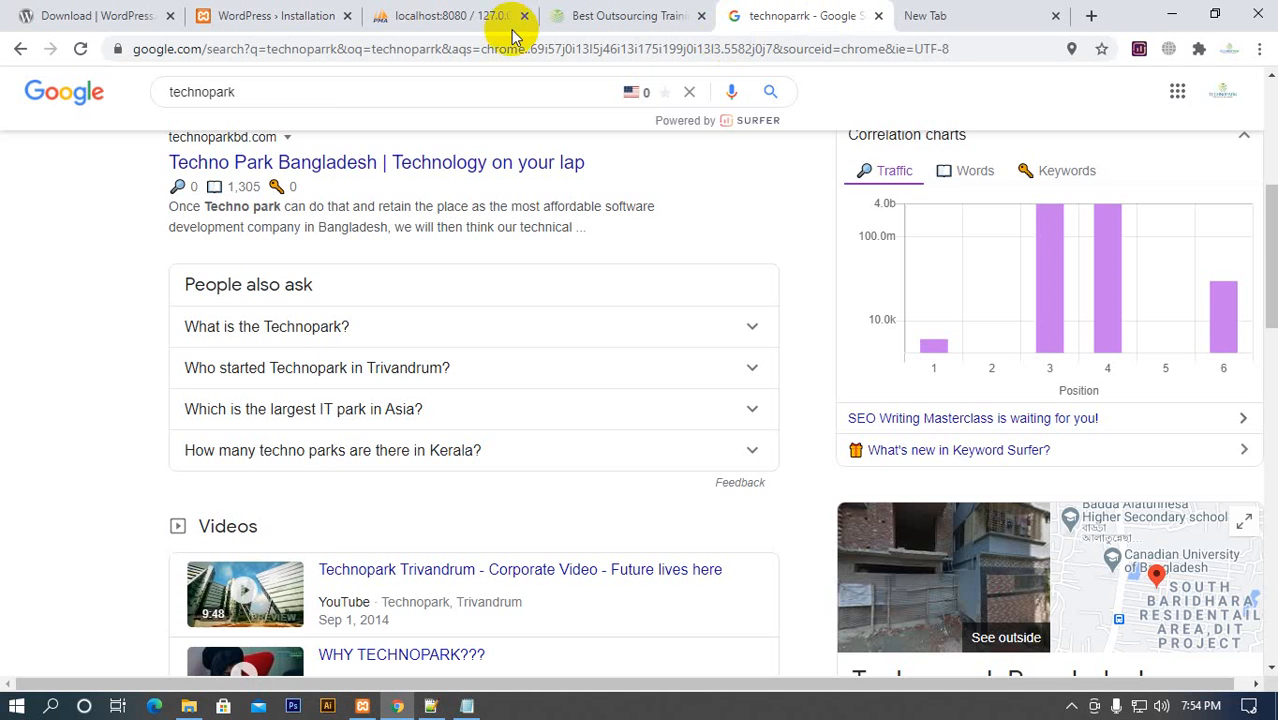
Leave search engine indexing allowed in the installation form and run the WordPress installation
{"action": "left_click", "coordinate": [310, 18]}
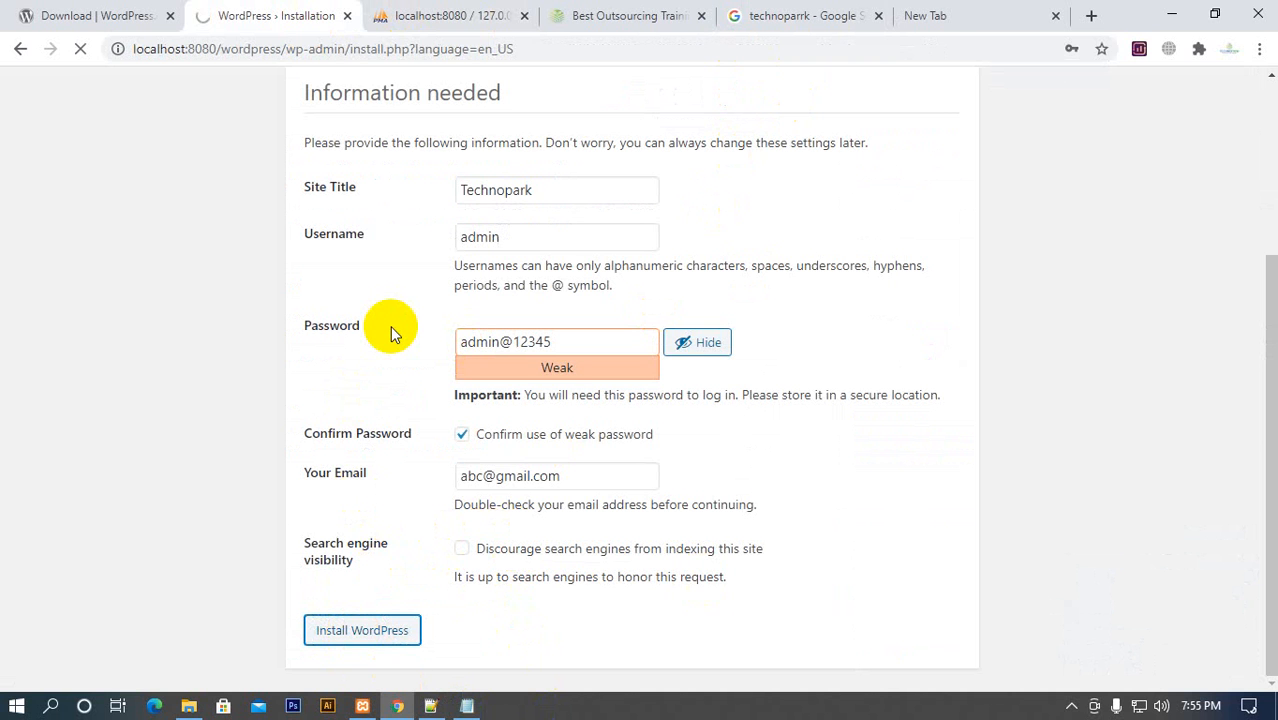
{"action": "left_click", "coordinate": [437, 14]}
{"action": "left_click", "coordinate": [268, 26]}
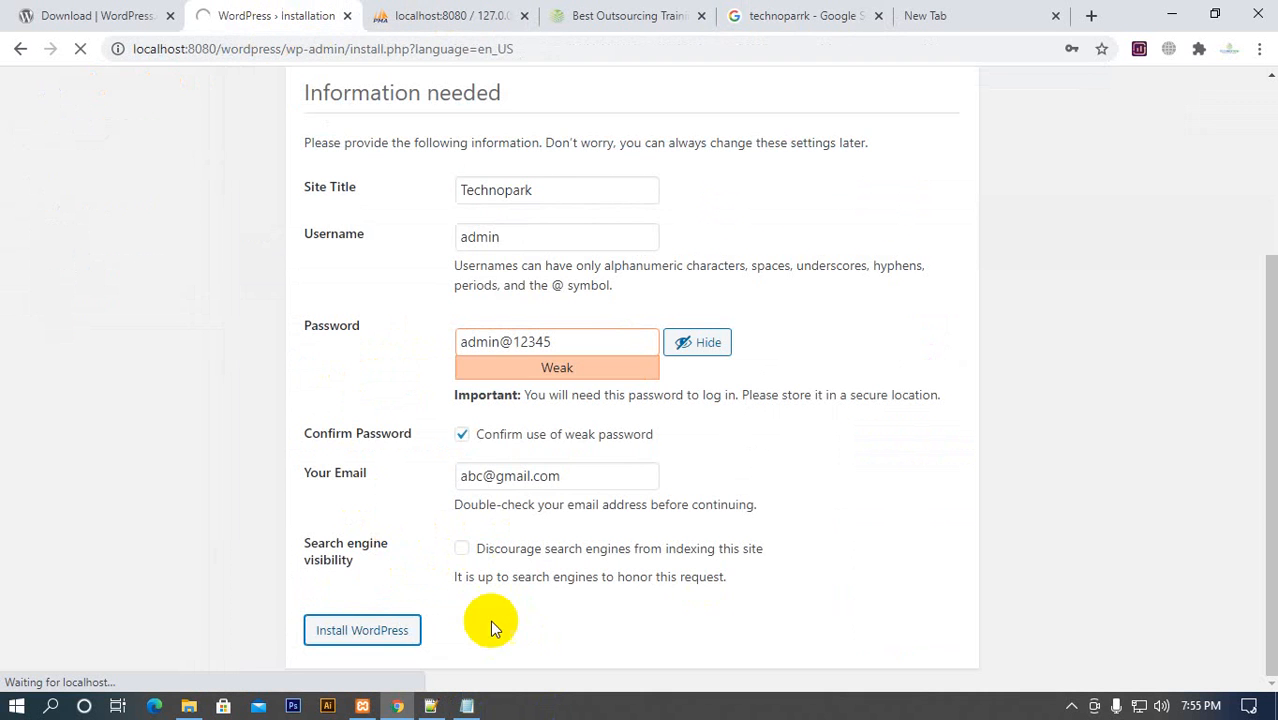
Close the old file in Notepad++ and open wp-config.php and wp-config-sample.php there from the htdocs wordpress folder
{"action": "left_click", "coordinate": [430, 706]}
{"action": "left_click", "coordinate": [127, 76]}
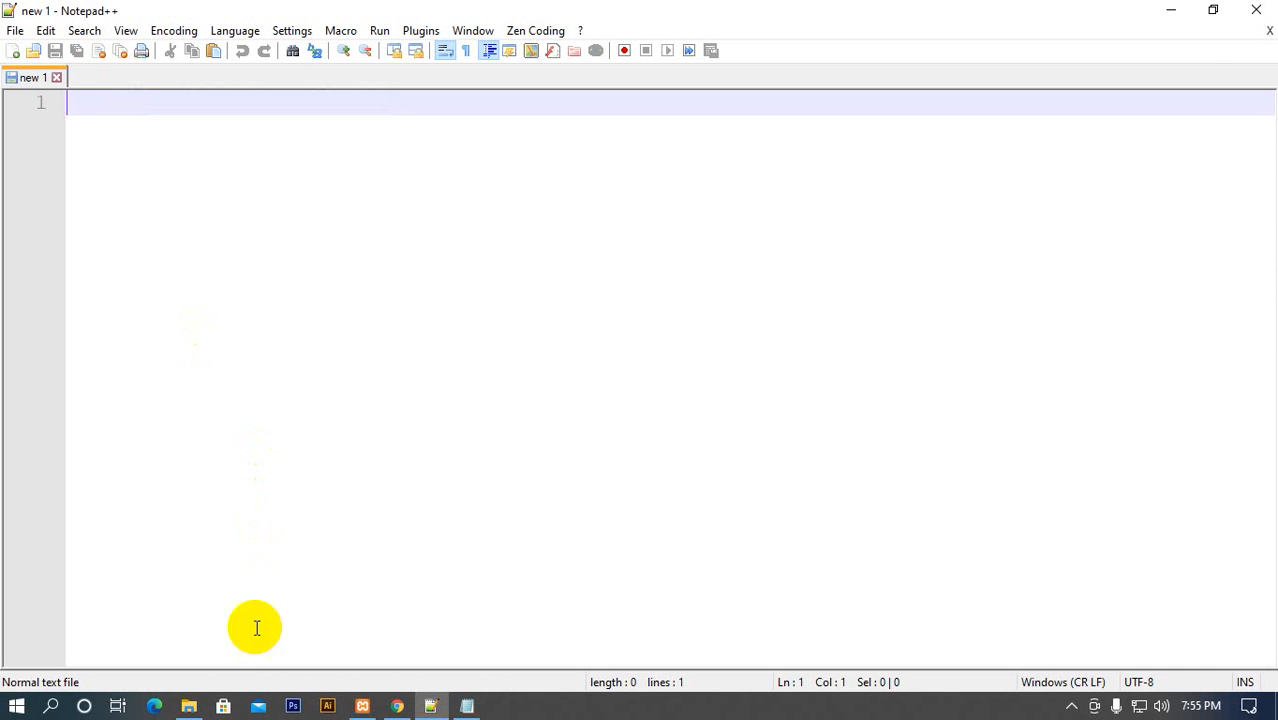
{"action": "left_click", "coordinate": [188, 706]}
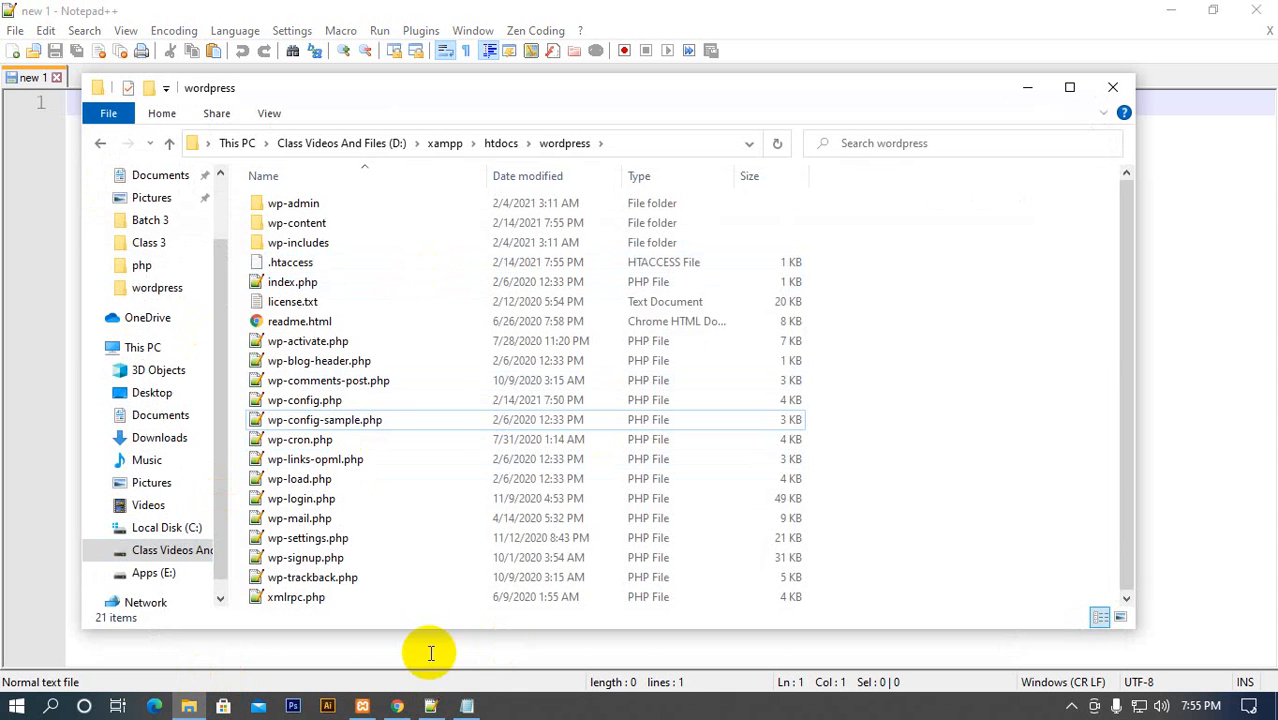
{"action": "left_click", "coordinate": [314, 401]}
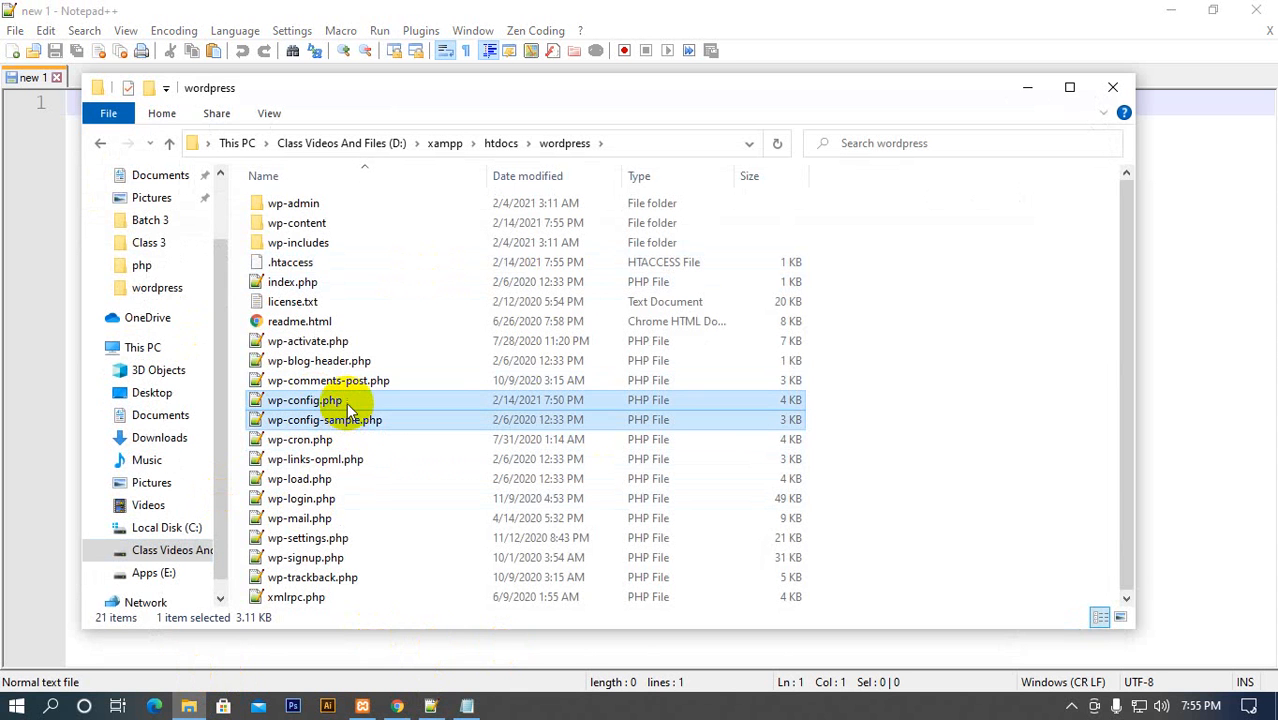
{"action": "right_click", "coordinate": [347, 408]}
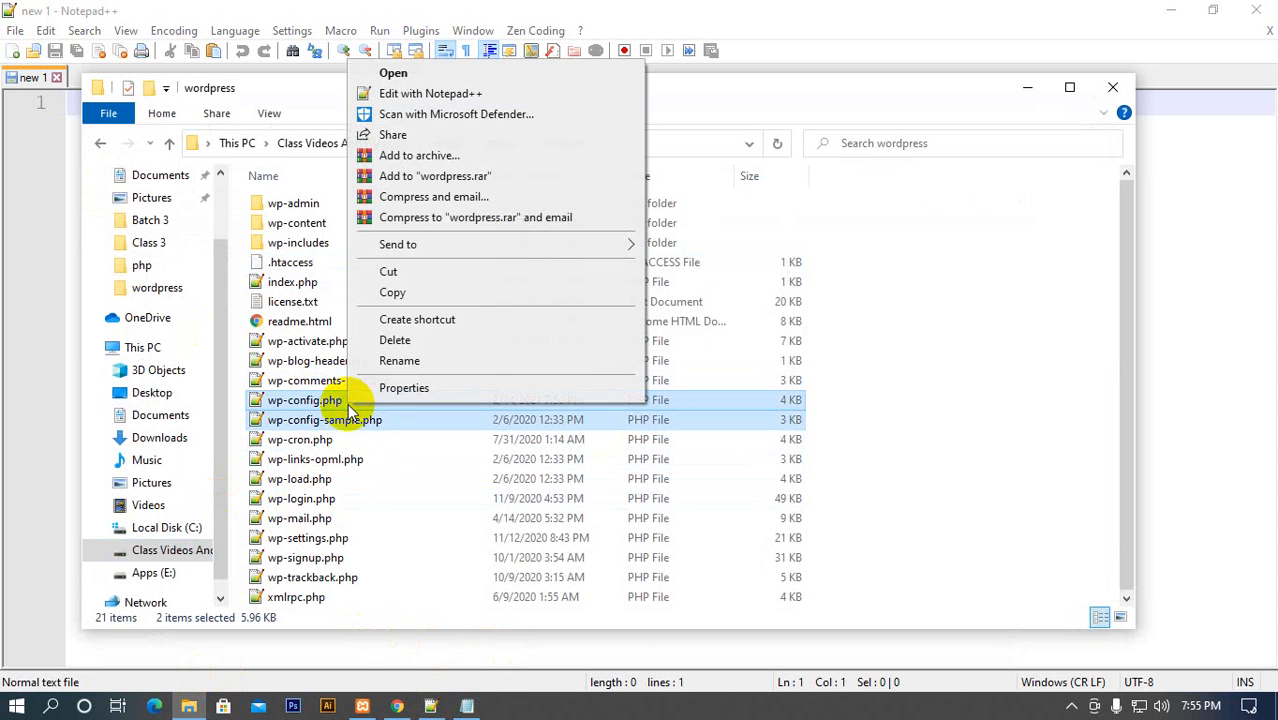
{"action": "left_click", "coordinate": [455, 90]}
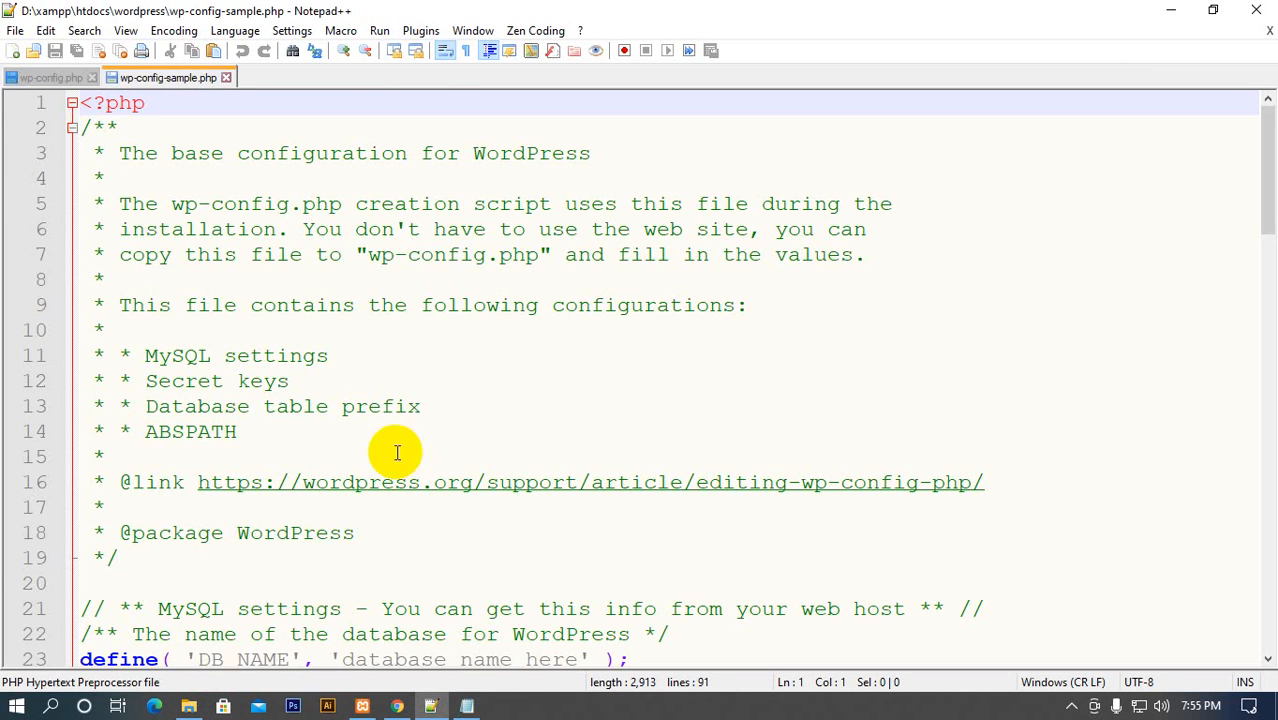
Return to Chrome, save the new admin login in the browser and read the installation message
{"action": "left_click", "coordinate": [397, 706]}
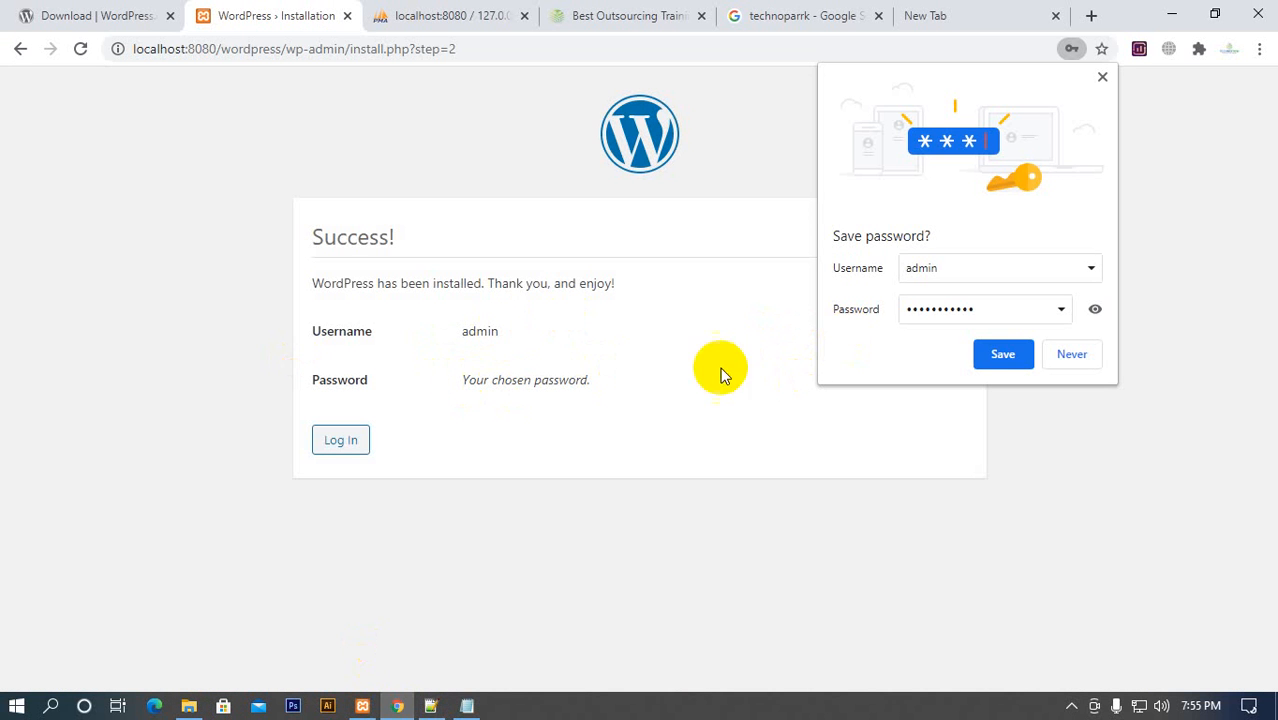
{"action": "left_click", "coordinate": [1003, 356]}
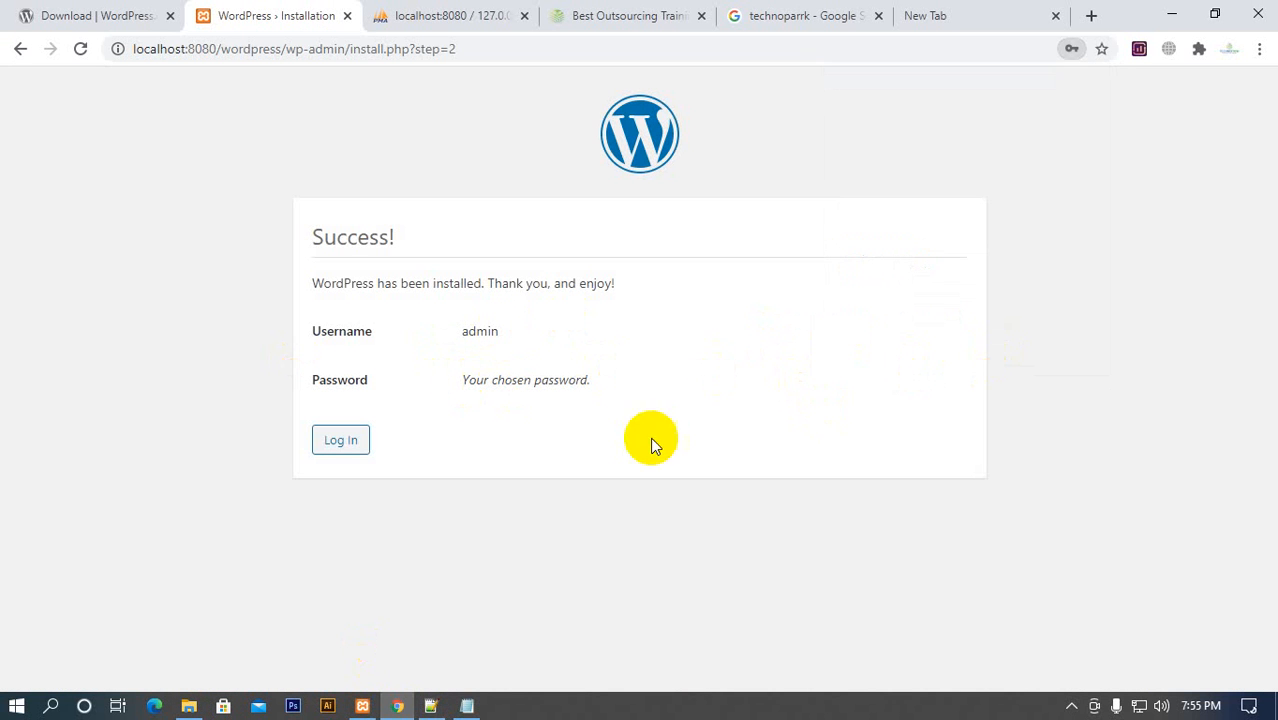
{"action": "left_click_drag", "start_coordinate": [325, 240], "coordinate": [479, 257]}
{"action": "left_click", "coordinate": [479, 257]}
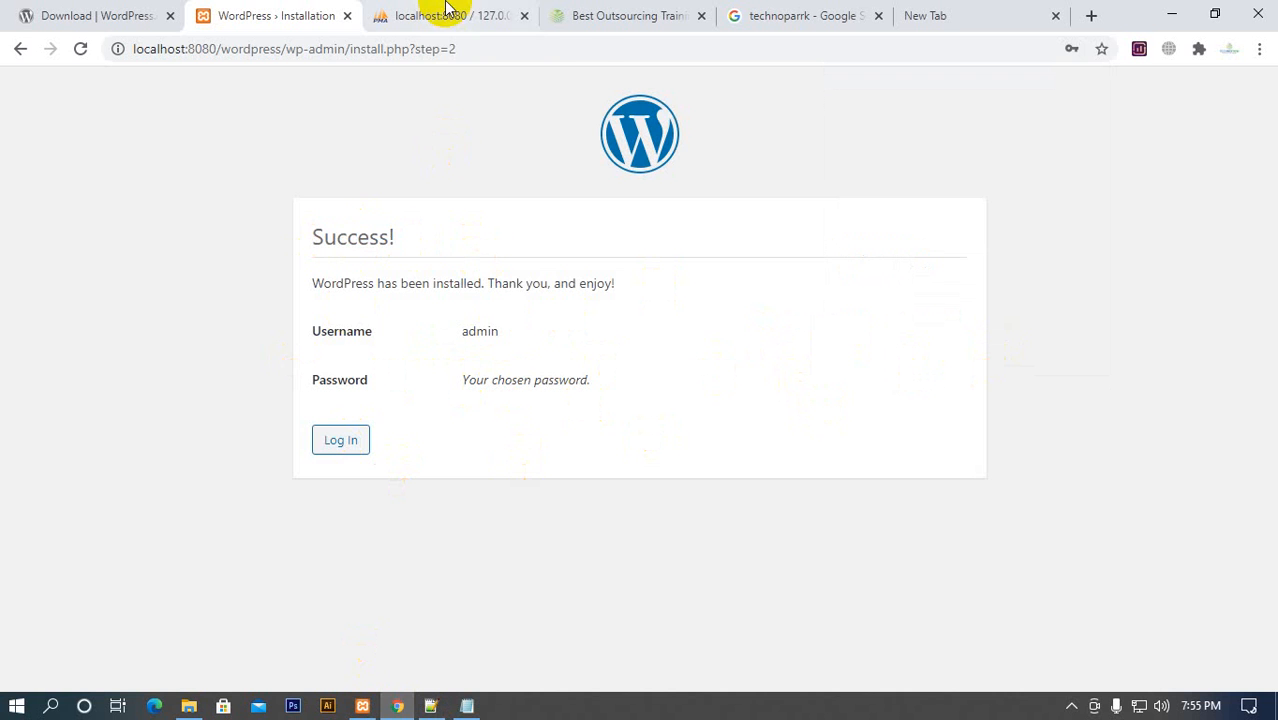
Reload the wordpress_corporate database in phpMyAdmin and examine the list of WordPress tables
{"action": "left_click", "coordinate": [445, 15]}
{"action": "left_click", "coordinate": [82, 50]}
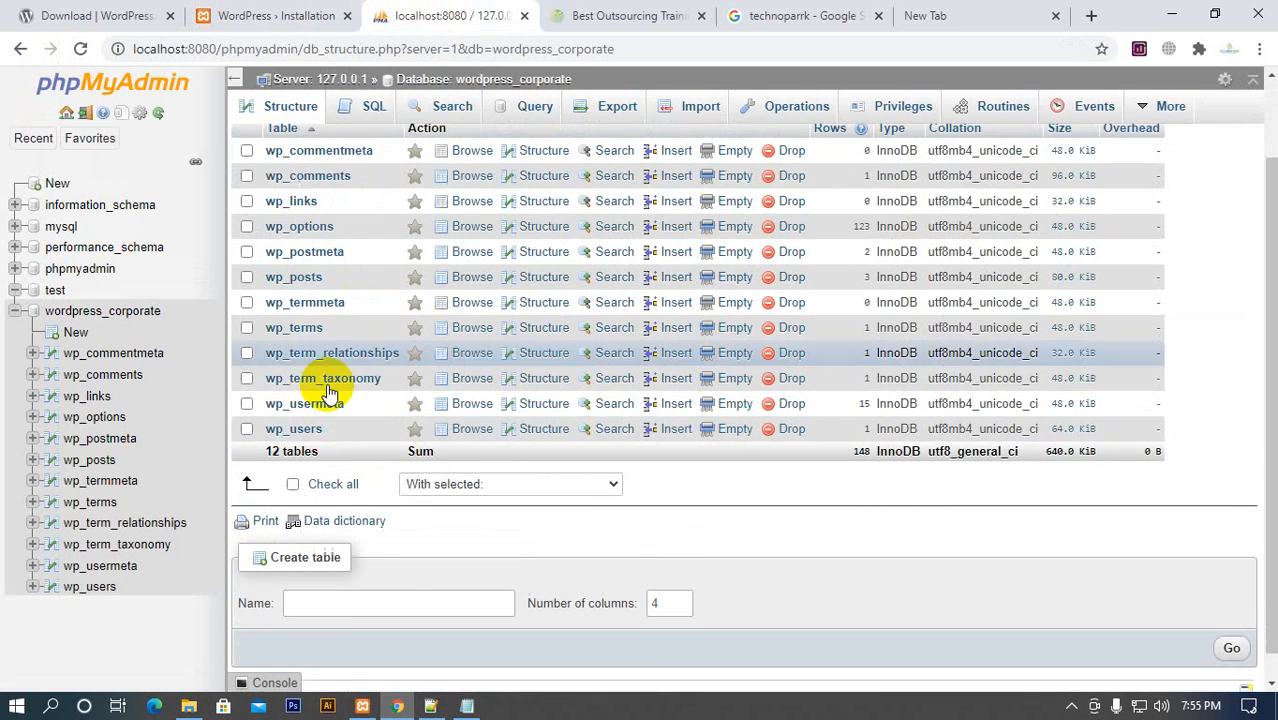
{"action": "scroll", "coordinate": [96, 422], "scroll_direction": "down", "scroll_amount": 2}
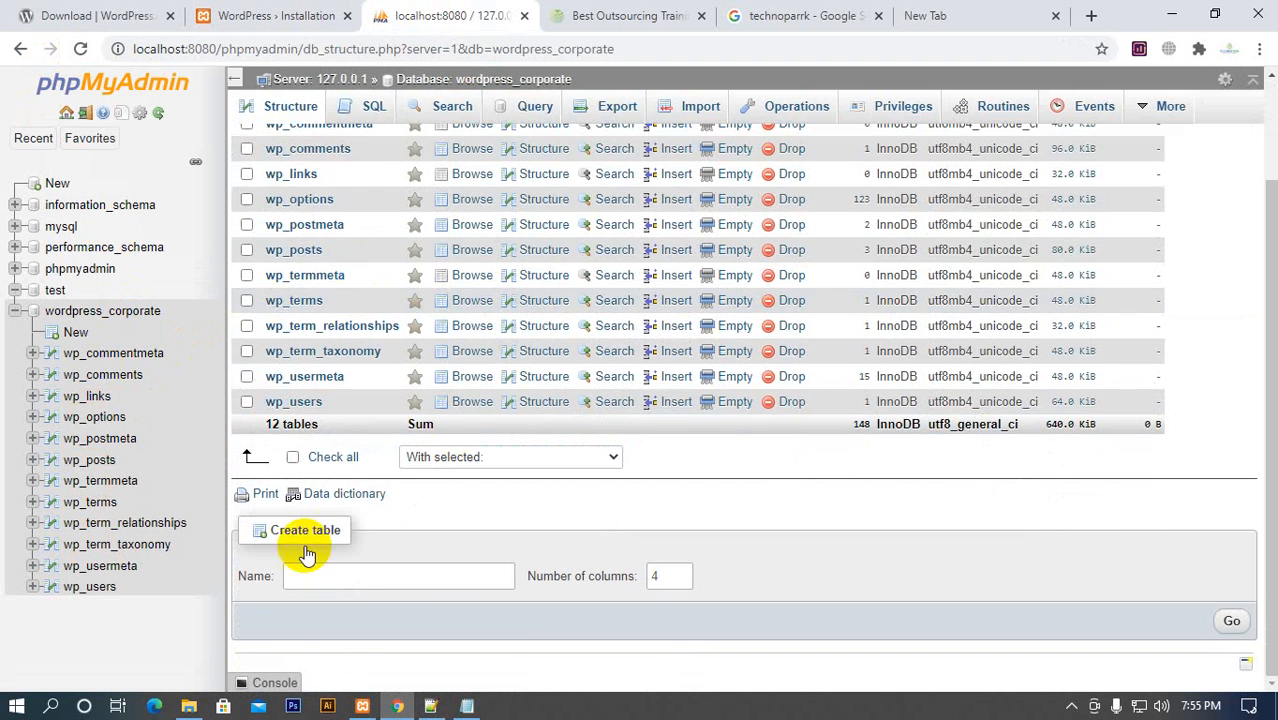
{"action": "scroll", "coordinate": [271, 285], "scroll_direction": "up", "scroll_amount": 2}
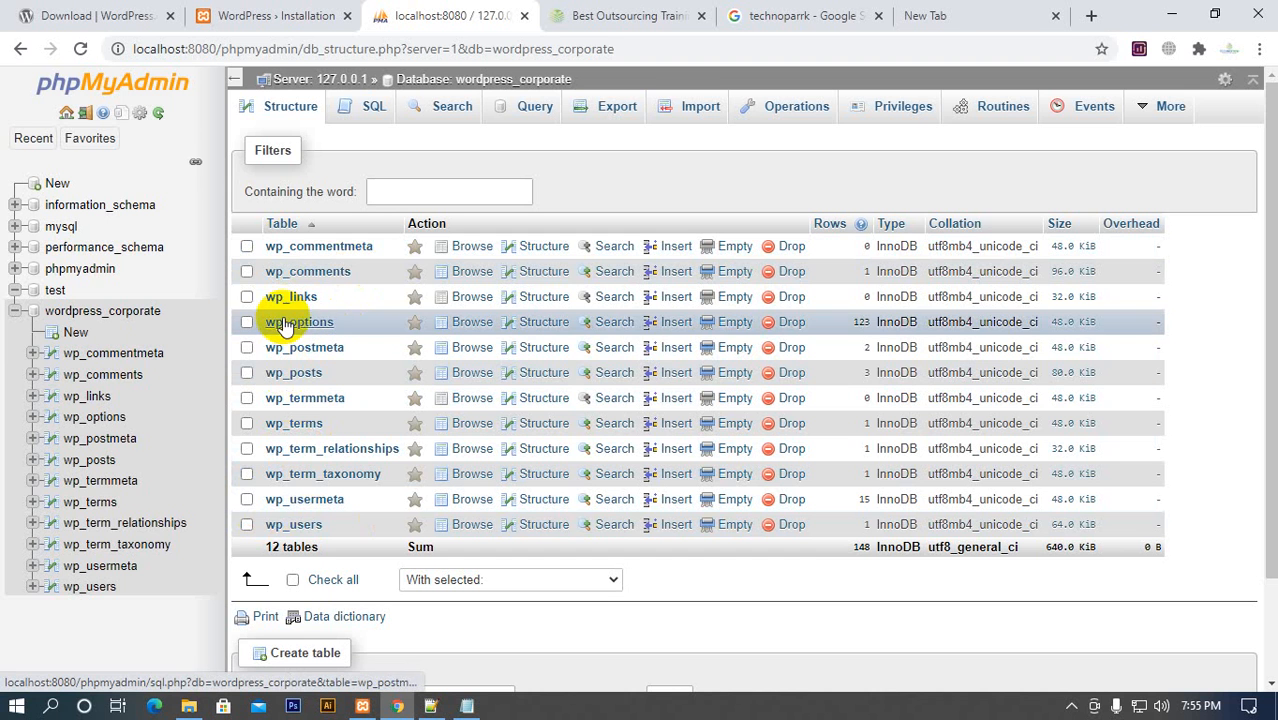
Return to the finished WordPress installation page and open the site's login form
{"action": "left_click", "coordinate": [251, 17]}
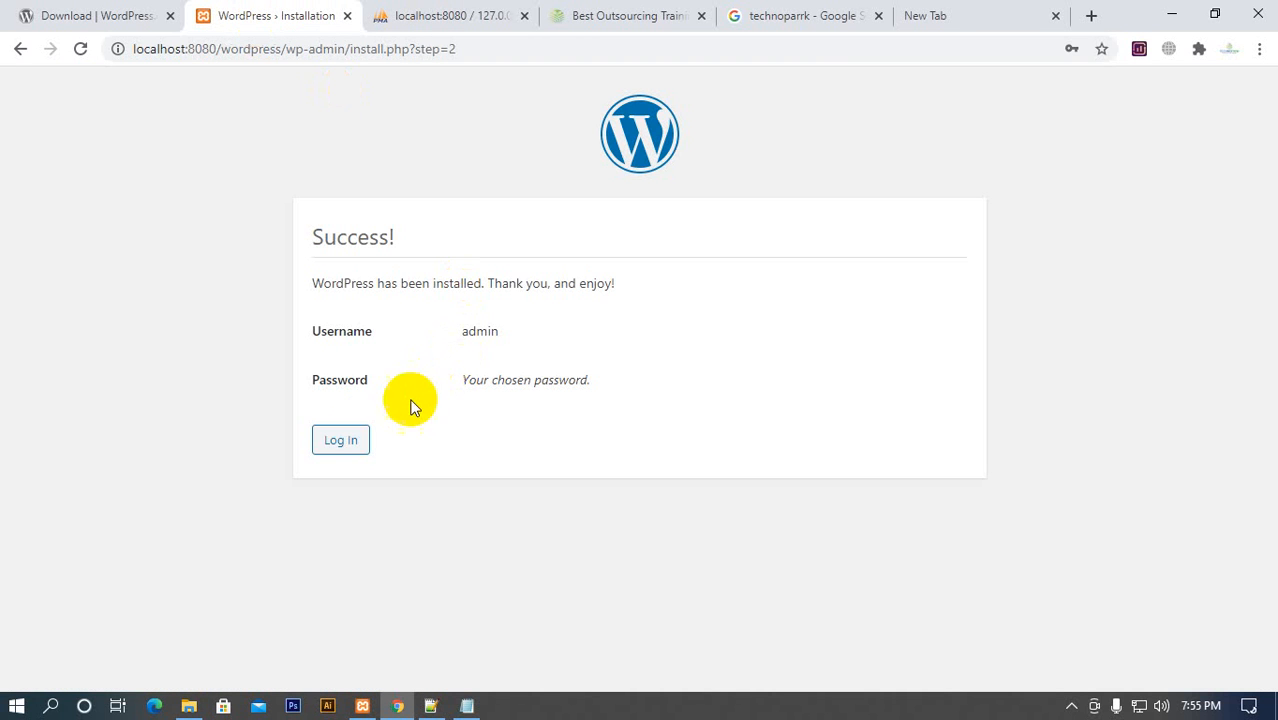
{"action": "left_click", "coordinate": [348, 442]}
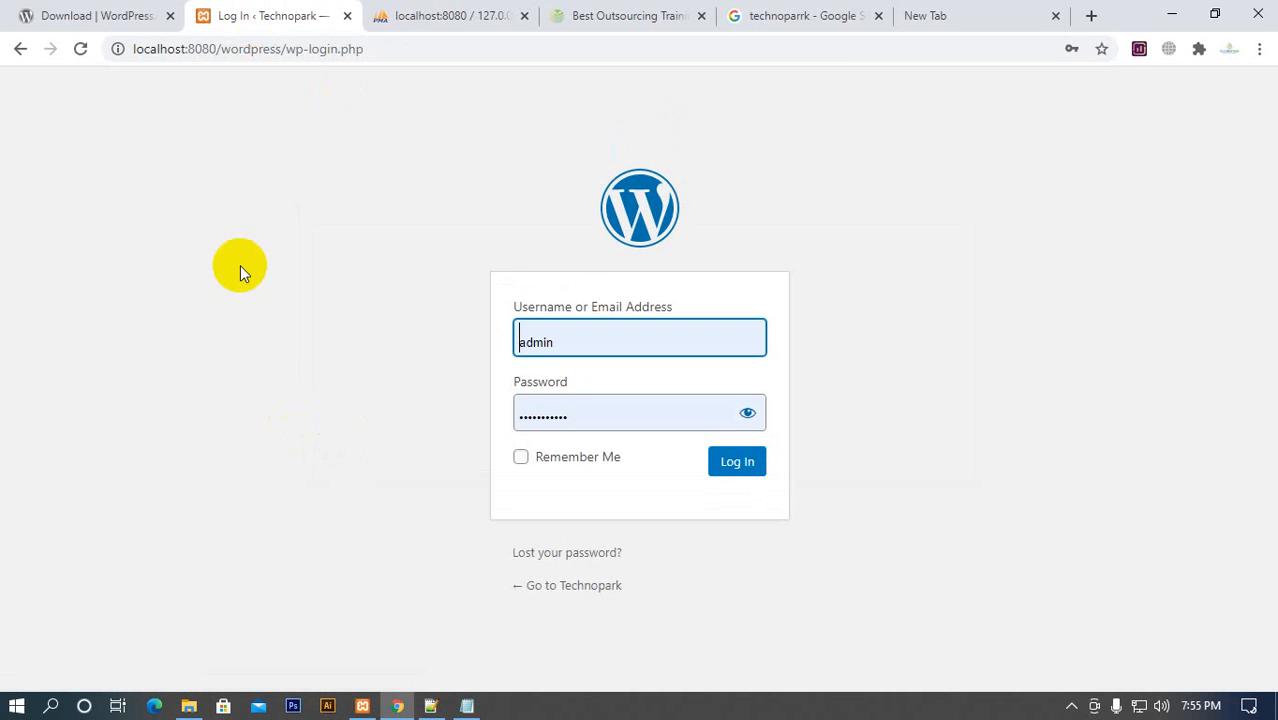
{"action": "left_click", "coordinate": [1071, 705]}
{"action": "left_click", "coordinate": [1066, 640]}
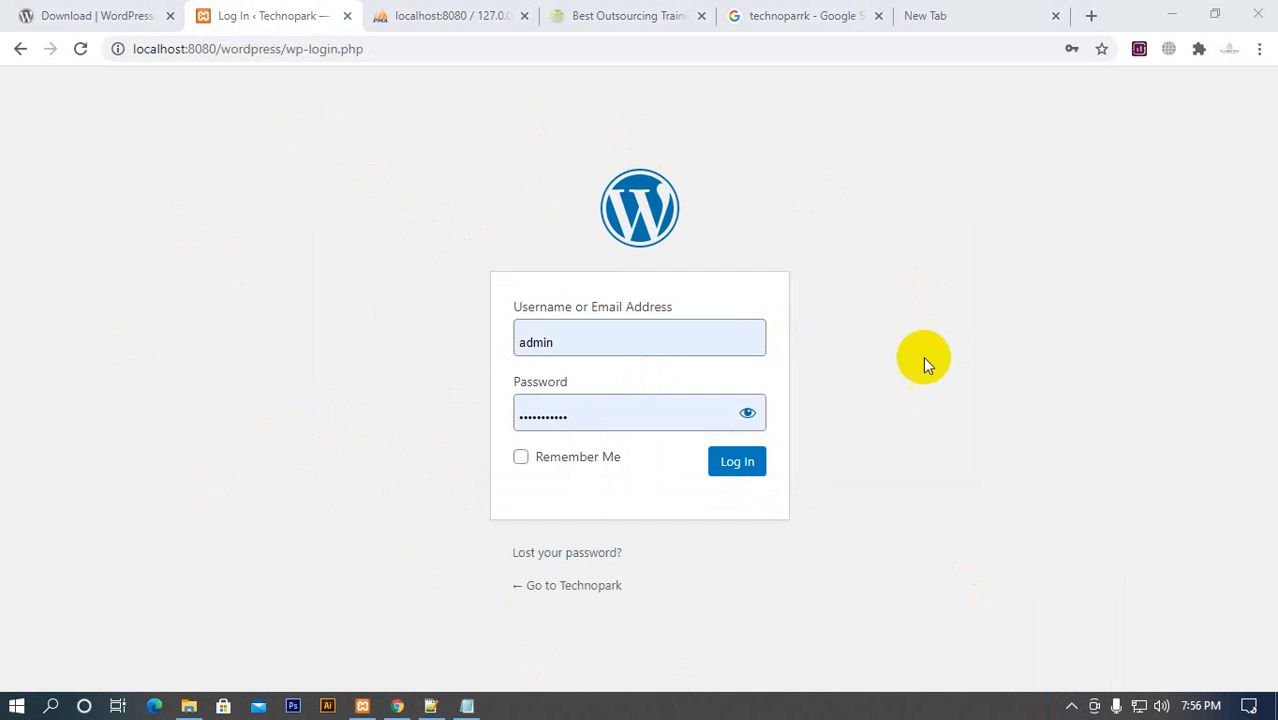
Load localhost:8080 in the empty tab, open its wordpress folder and look through the site's home page
{"action": "left_click", "coordinate": [940, 16]}
{"action": "left_click", "coordinate": [890, 49]}
{"action": "type", "text": "lo"}
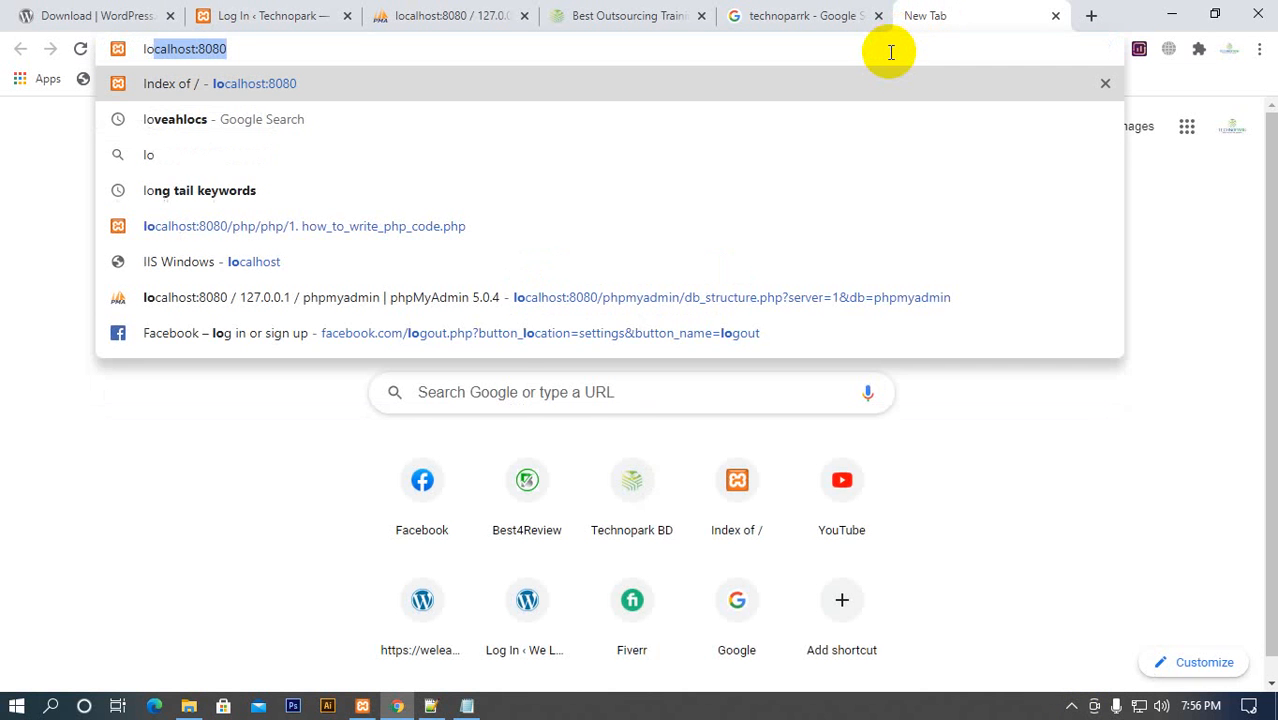
{"action": "key", "text": "Return"}
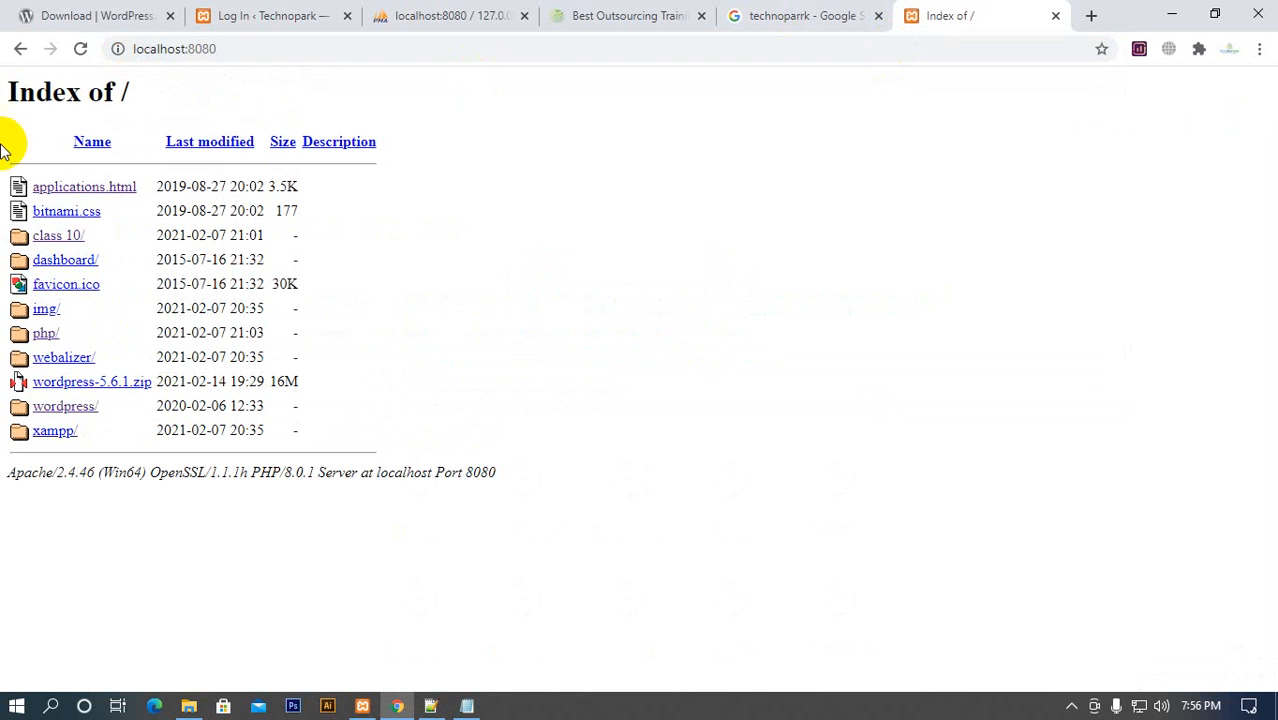
{"action": "left_click", "coordinate": [63, 410]}
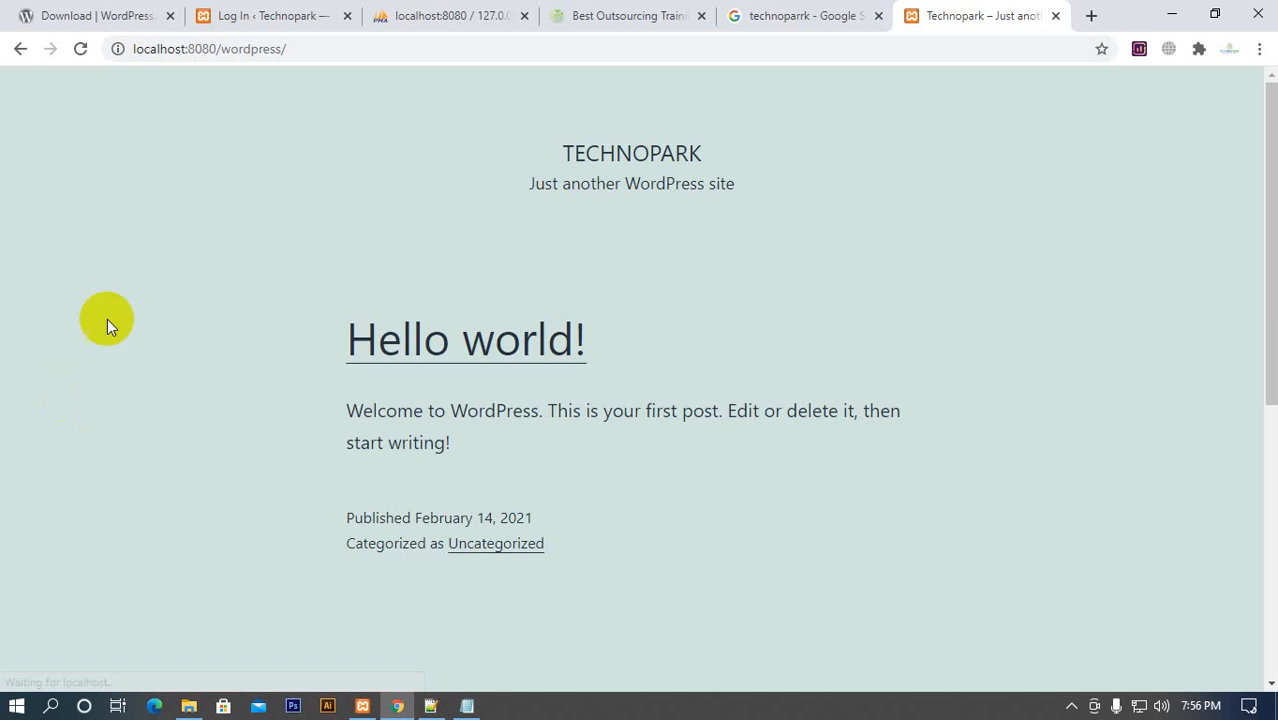
{"action": "scroll", "coordinate": [266, 86], "scroll_direction": "down", "scroll_amount": 10}
{"action": "scroll", "coordinate": [545, 137], "scroll_direction": "up", "scroll_amount": 10}
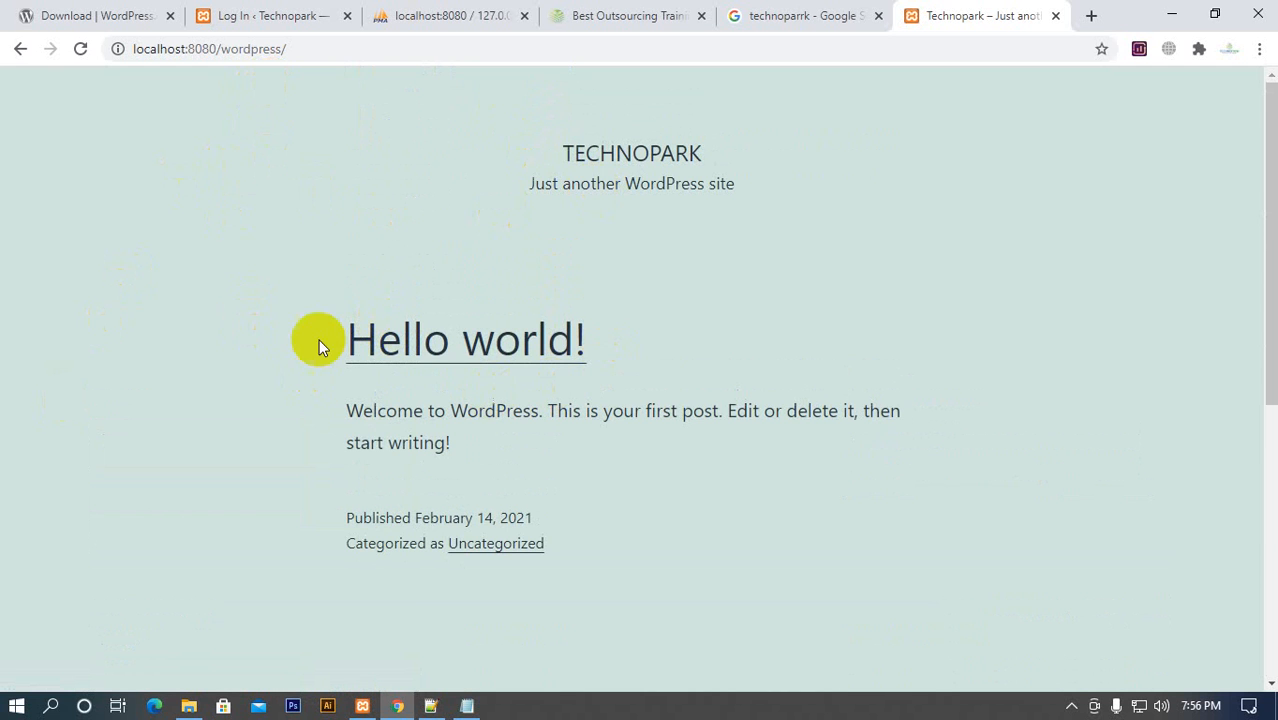
{"action": "left_click", "coordinate": [357, 48]}
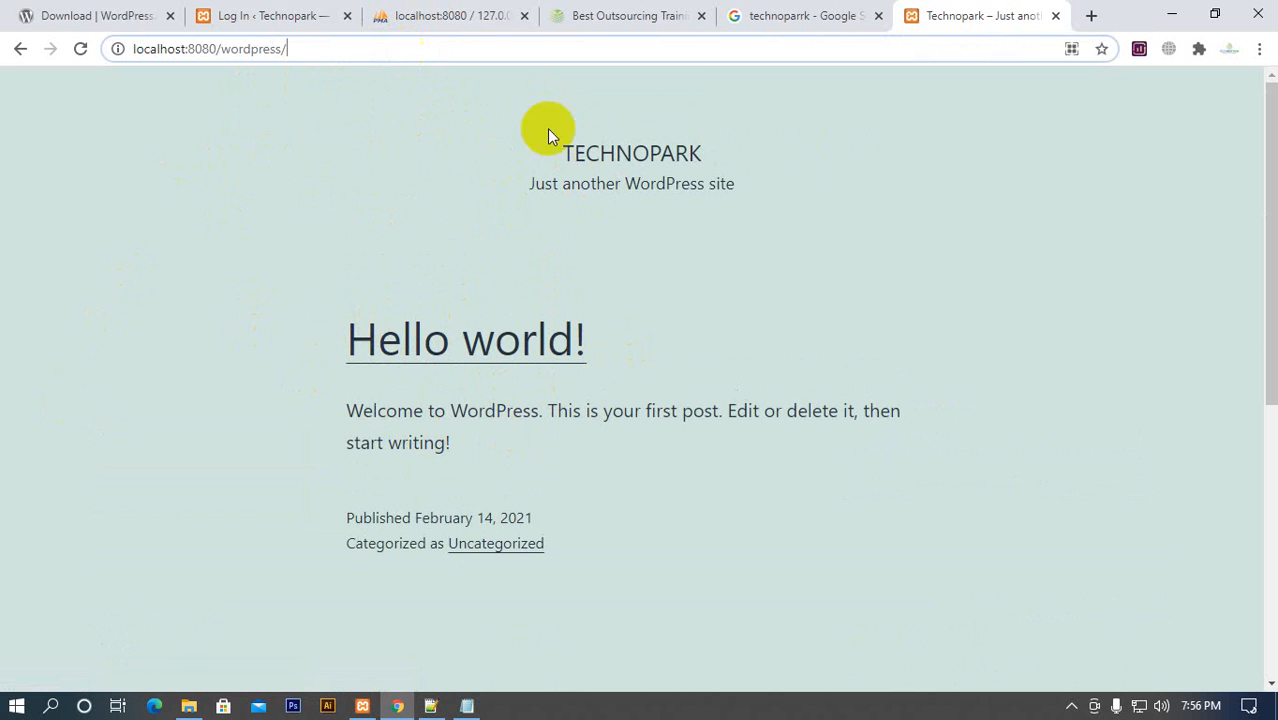
{"action": "left_click", "coordinate": [1068, 708]}
{"action": "left_click", "coordinate": [1064, 673]}
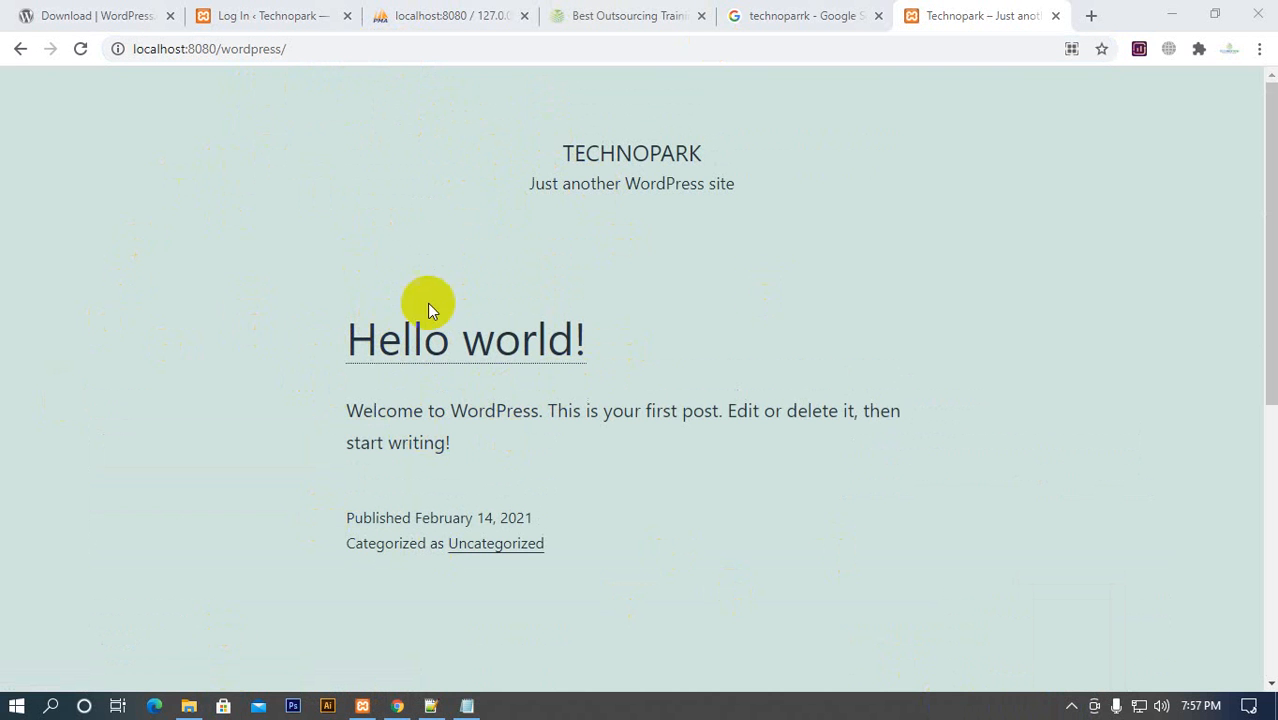
{"action": "scroll", "coordinate": [570, 456], "scroll_direction": "down", "scroll_amount": 5}
{"action": "scroll", "coordinate": [311, 527], "scroll_direction": "up", "scroll_amount": 4}
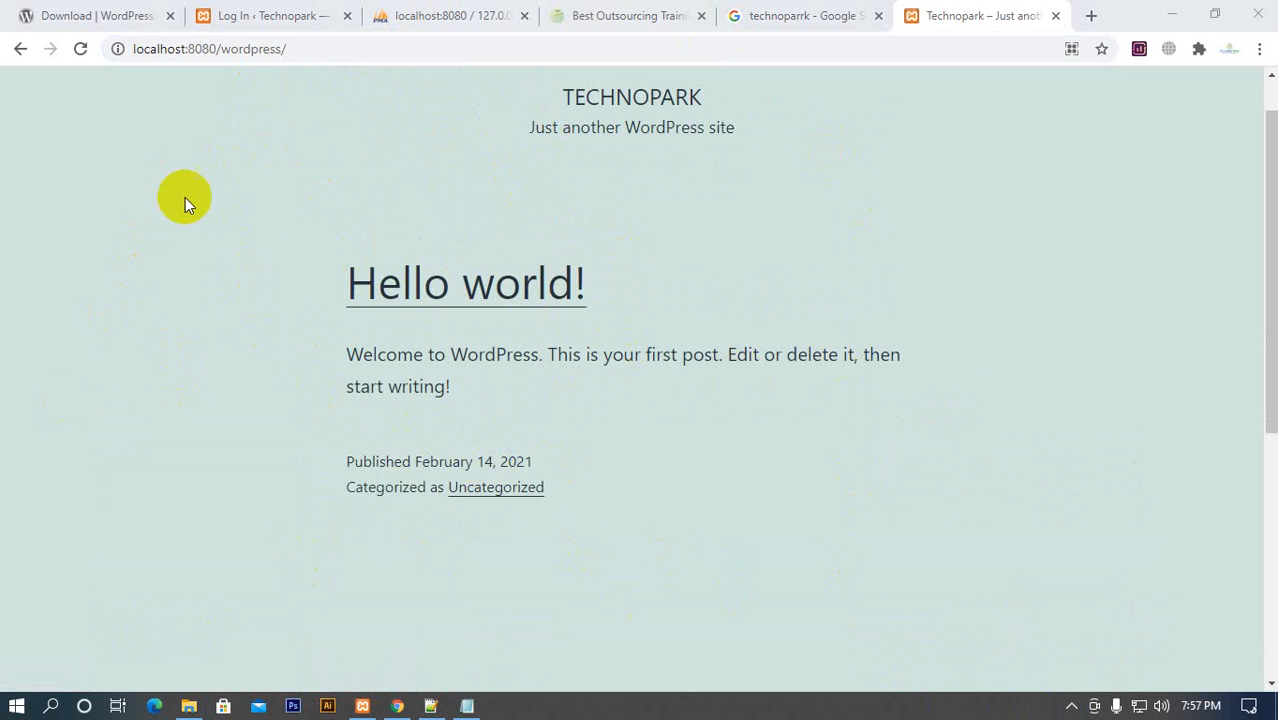
{"action": "scroll", "coordinate": [265, 414], "scroll_direction": "up", "scroll_amount": 1}
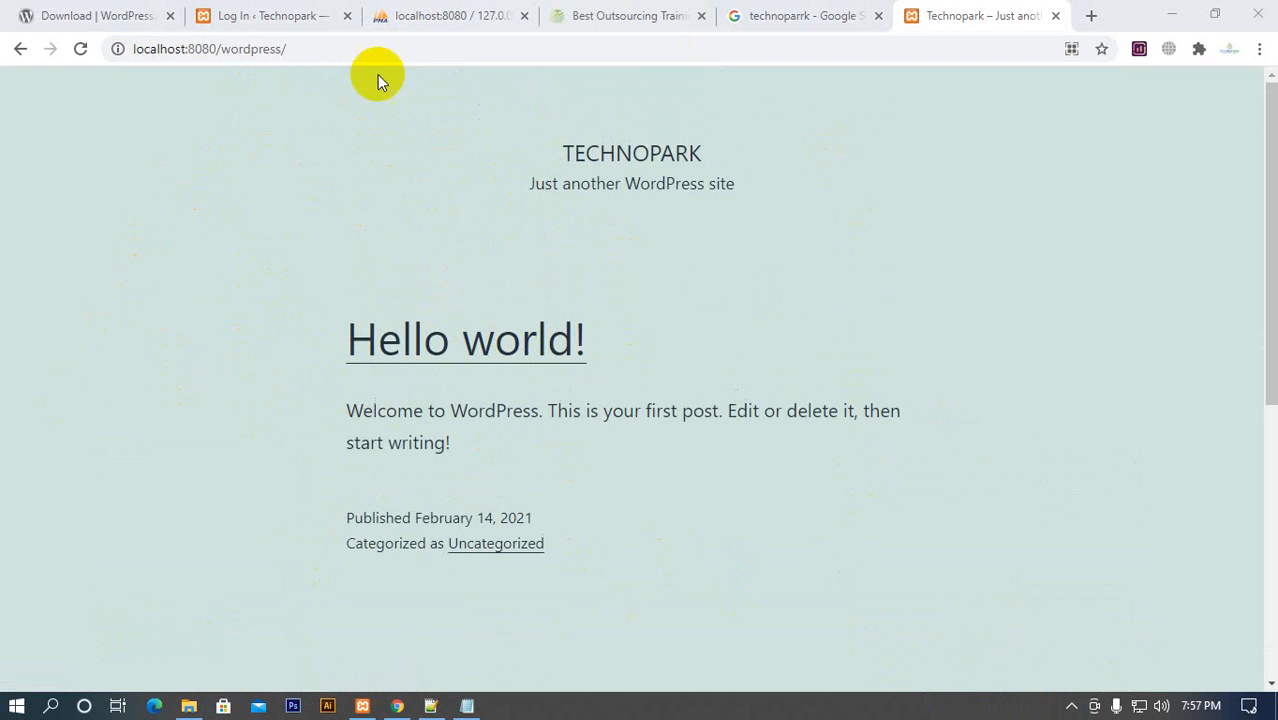
Open the WordPress login form through localhost:8080/wordpress/wp-admin
{"action": "left_click", "coordinate": [382, 47]}
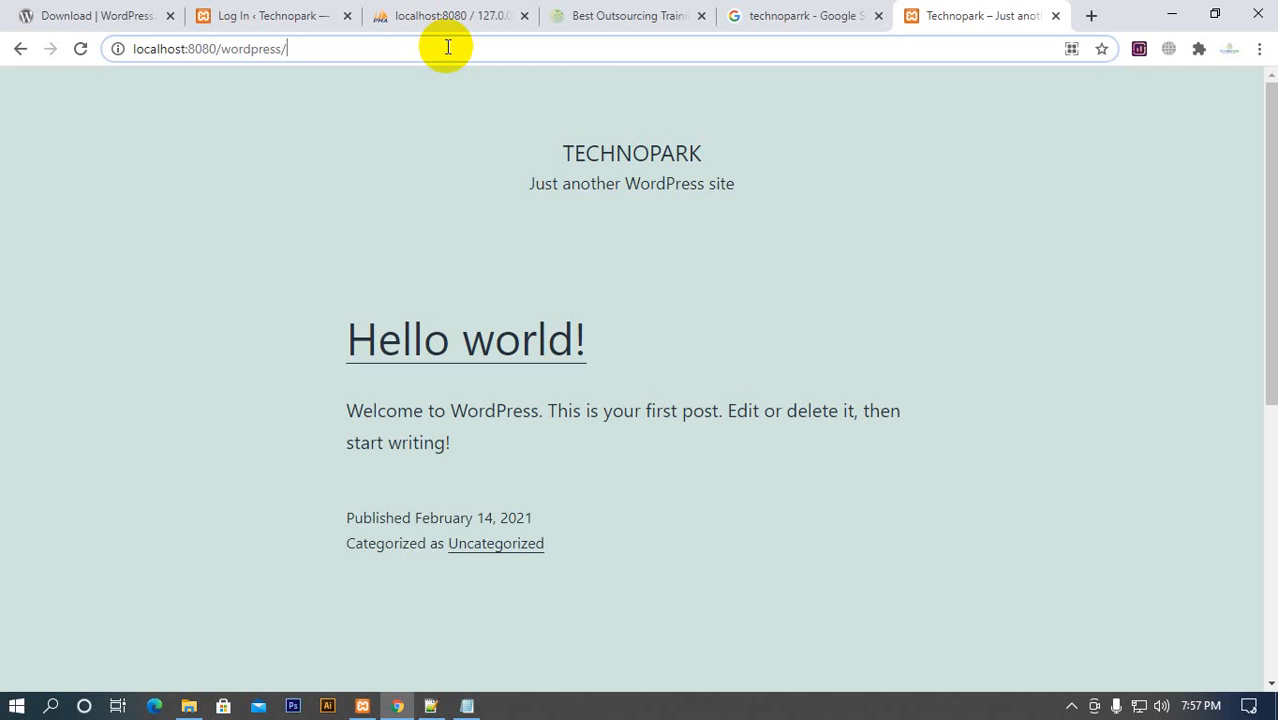
{"action": "type", "text": "w"}
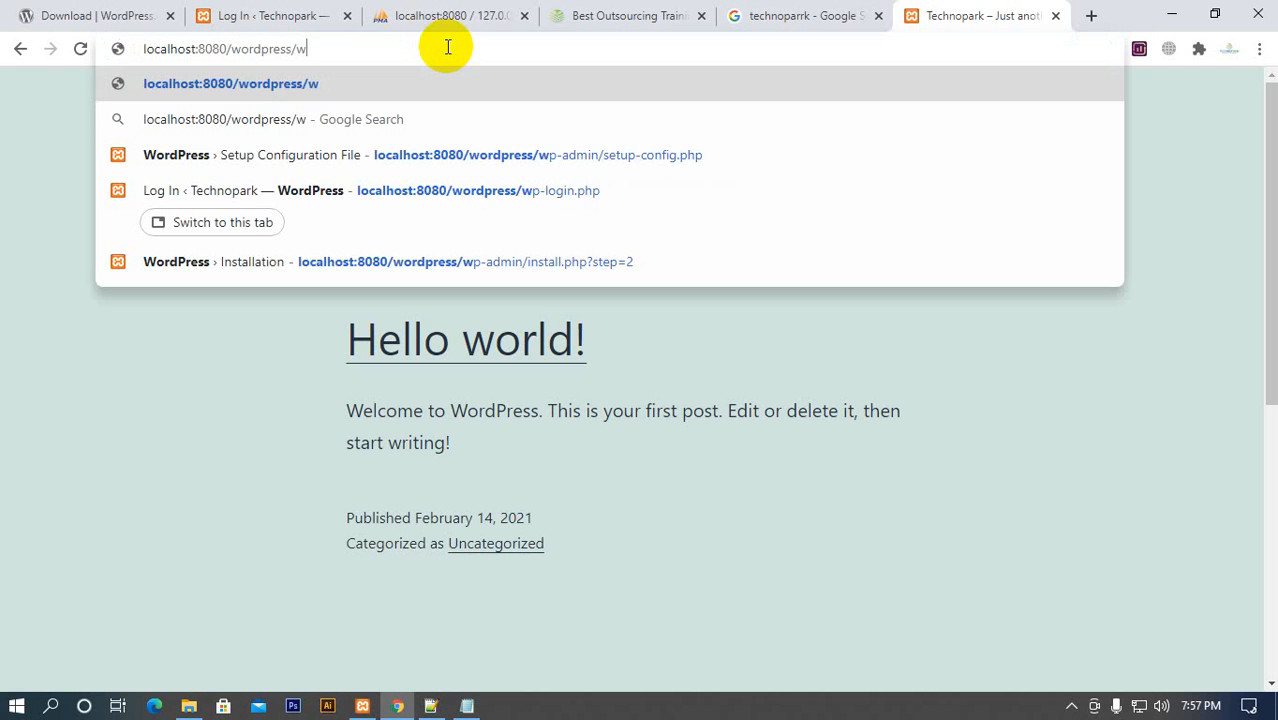
{"action": "type", "text": "p-"}
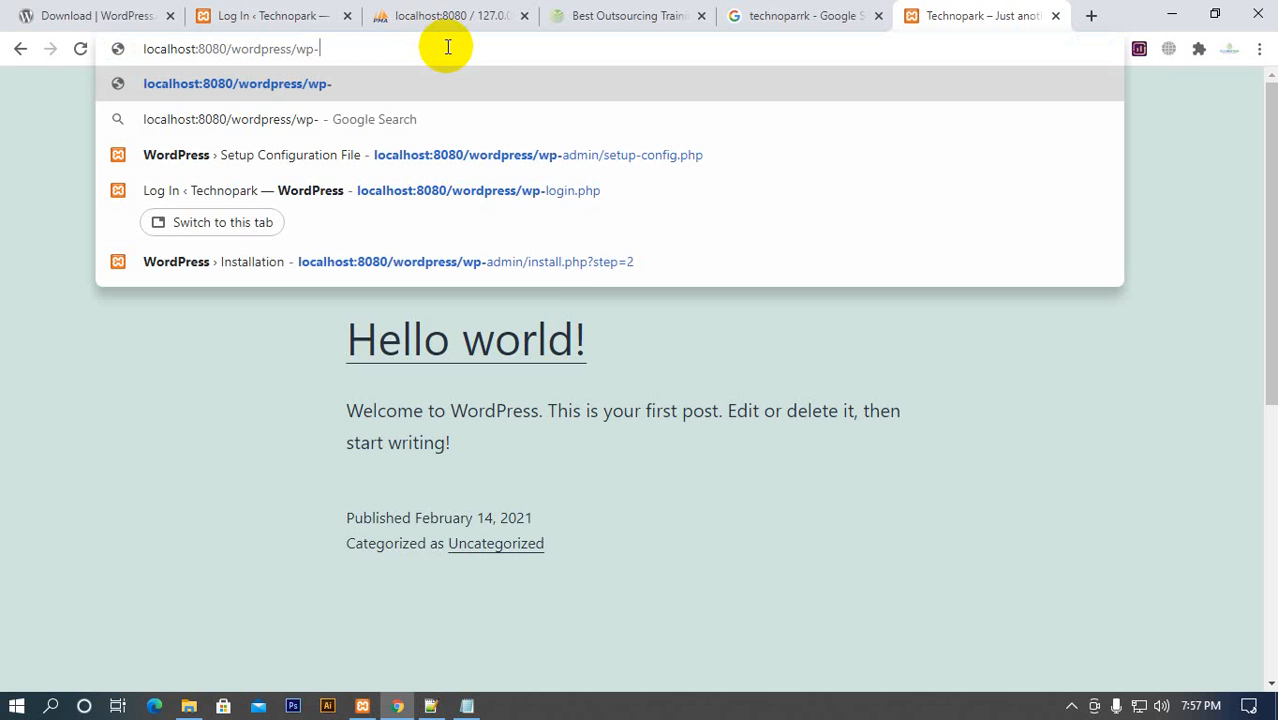
{"action": "type", "text": "admin"}
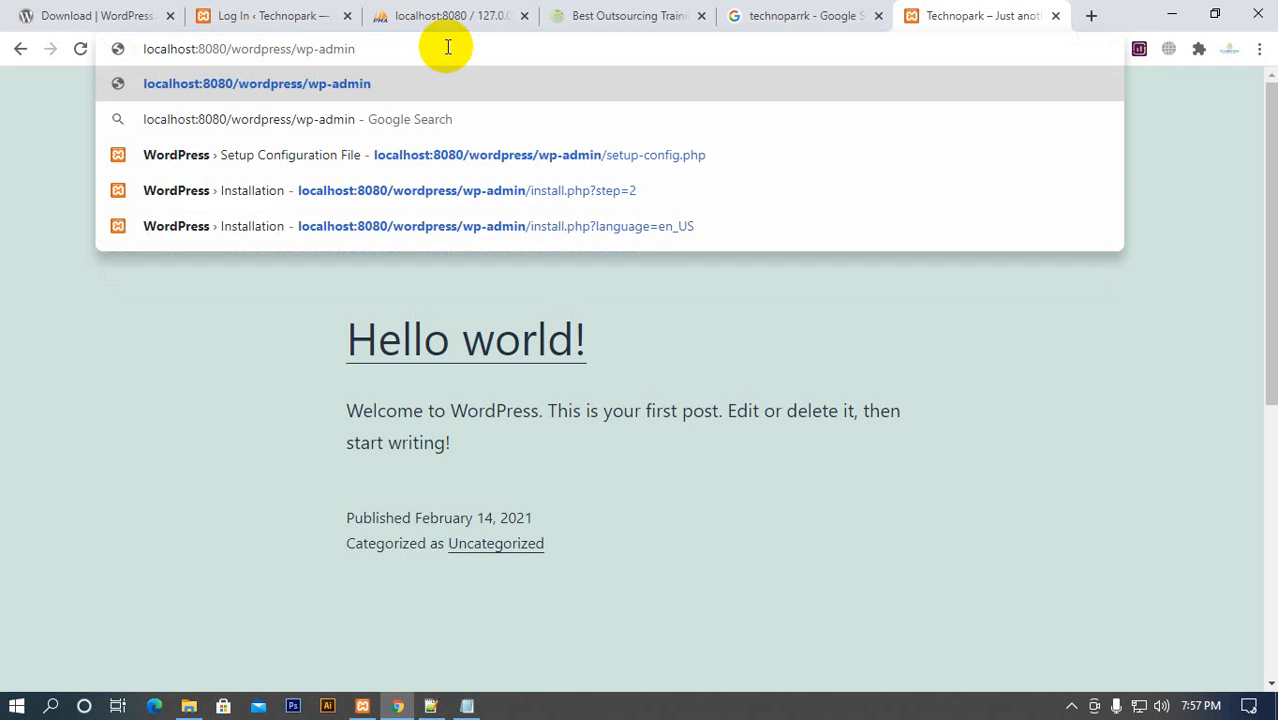
{"action": "key", "text": "Return"}
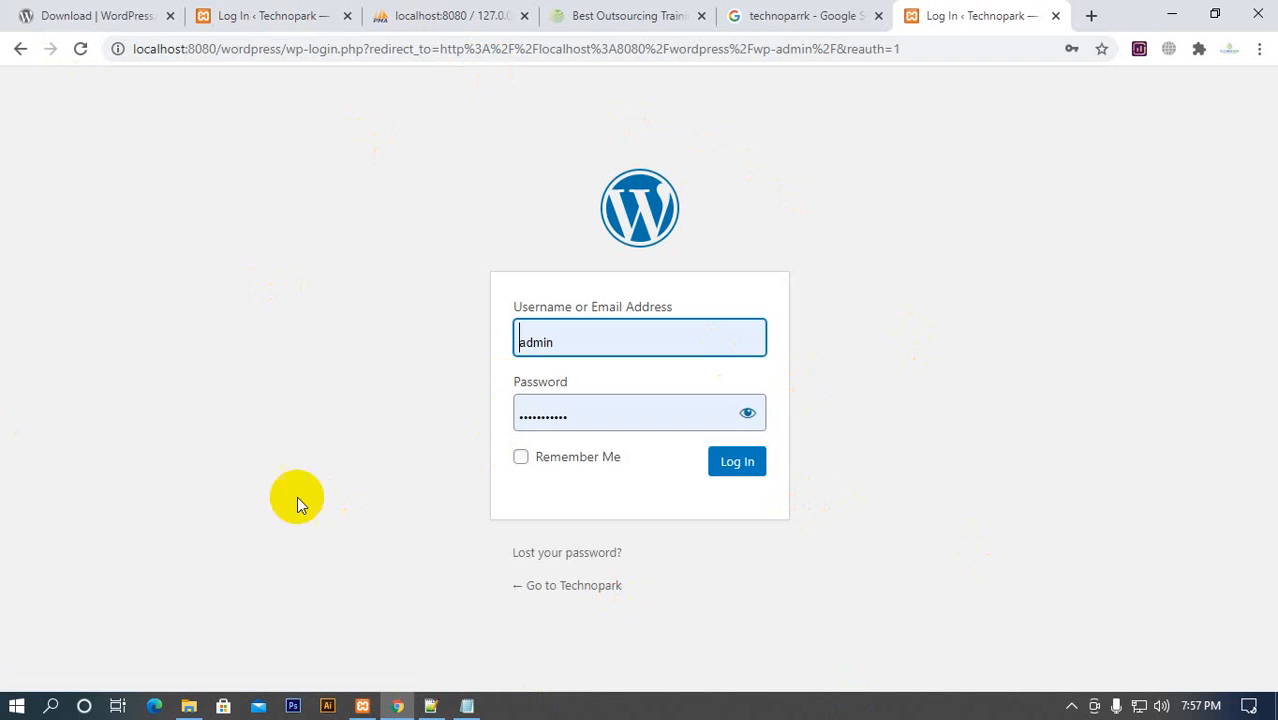
Go back to the site's home page and reach the login form through localhost:8080/wordpress/admin instead
{"action": "left_click", "coordinate": [21, 50]}
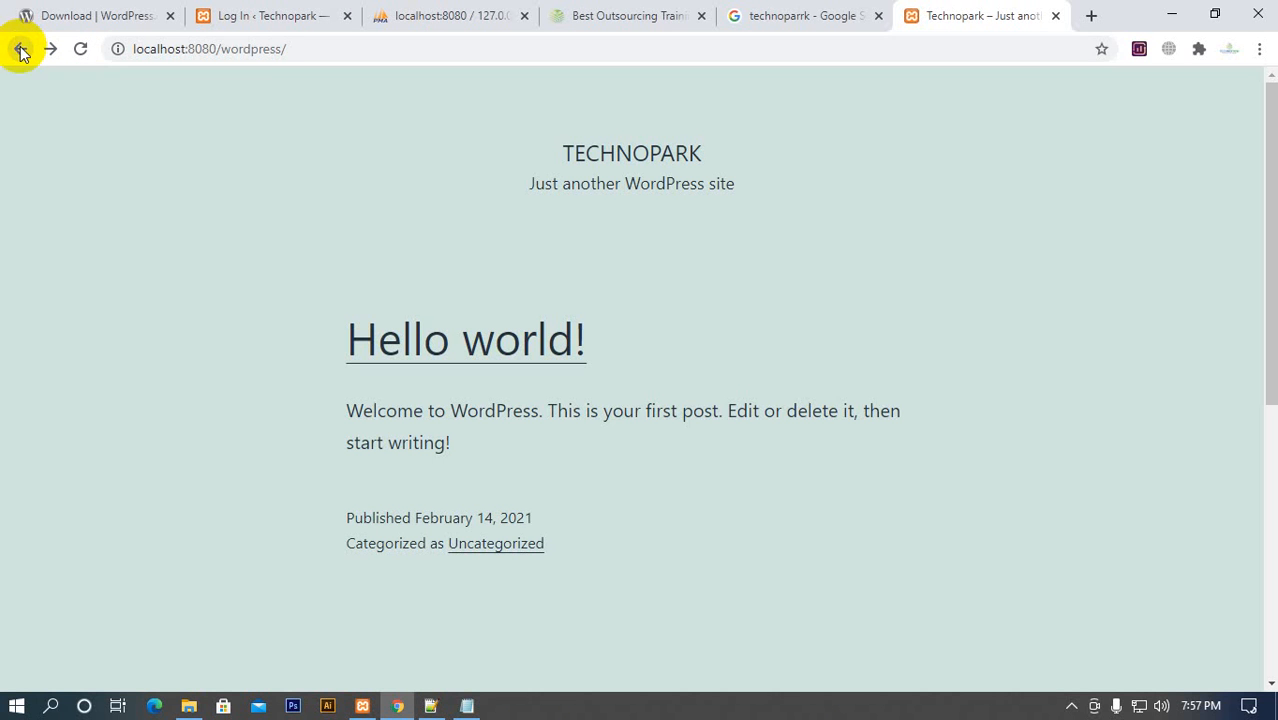
{"action": "left_click", "coordinate": [394, 46]}
{"action": "left_click", "coordinate": [422, 47]}
{"action": "type", "text": "admin"}
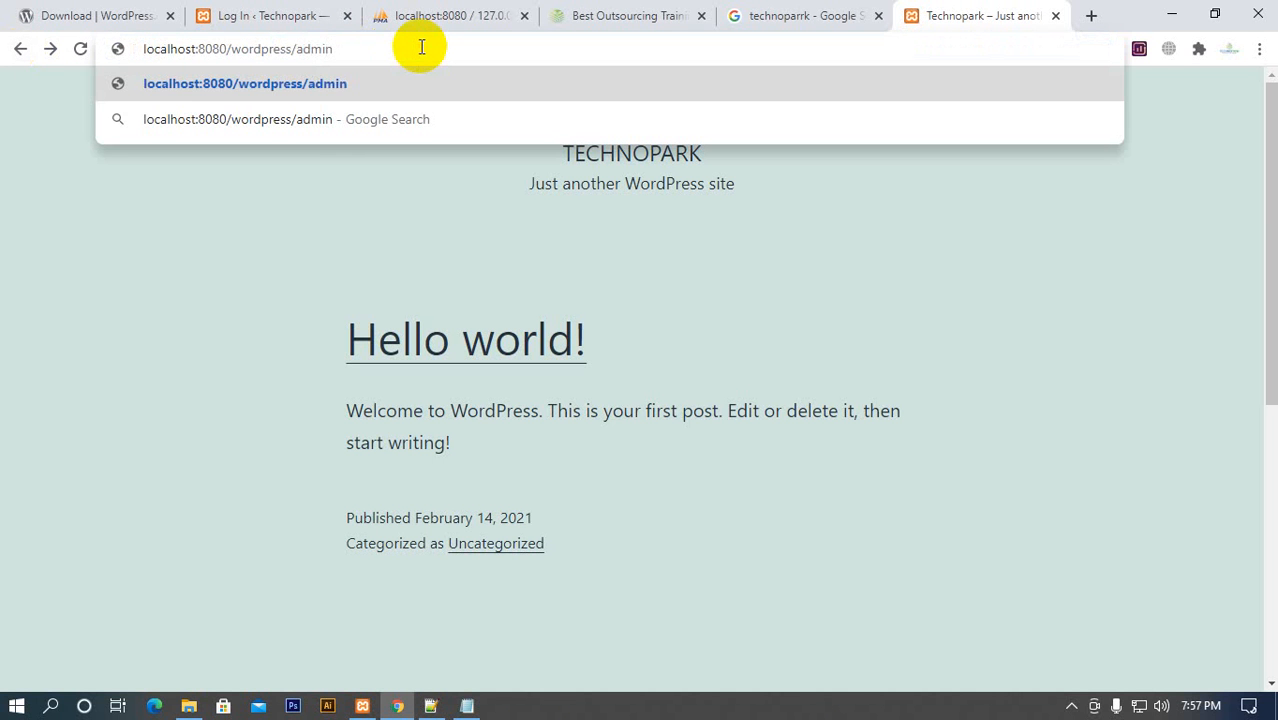
{"action": "key", "text": "Return"}
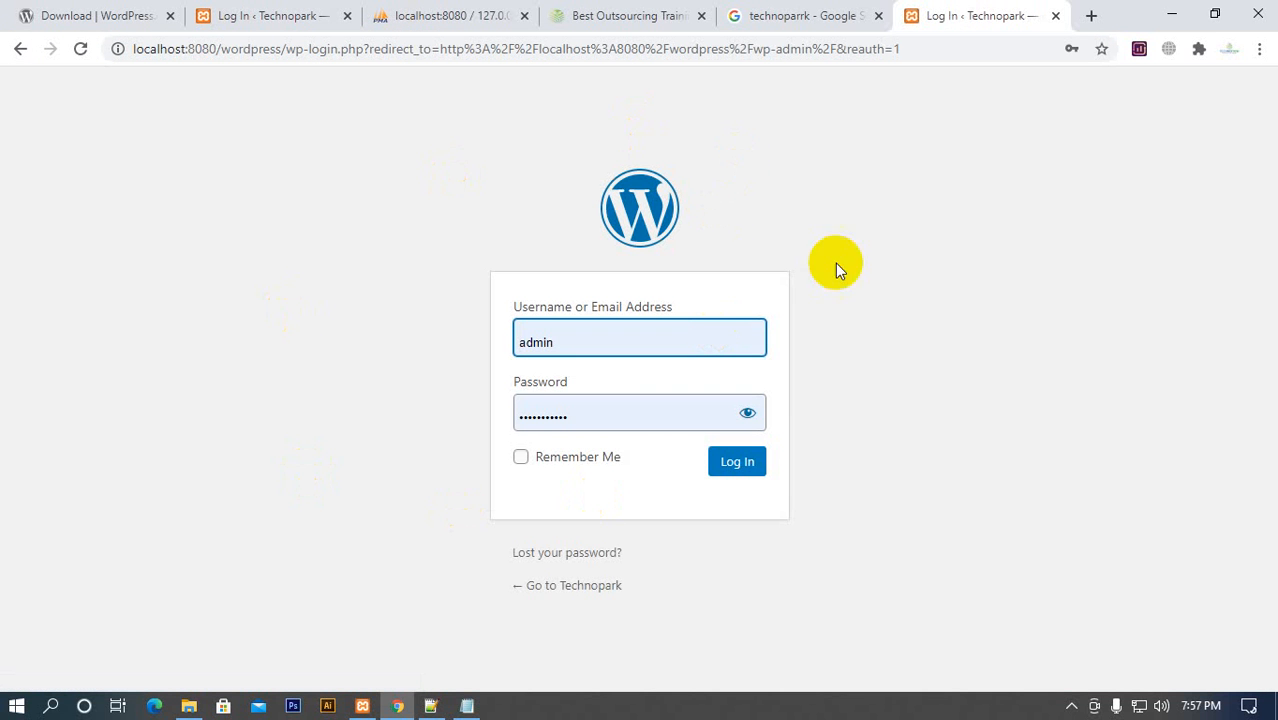
Clear the autofilled username and password from the WordPress login form
{"action": "double_click", "coordinate": [677, 347]}
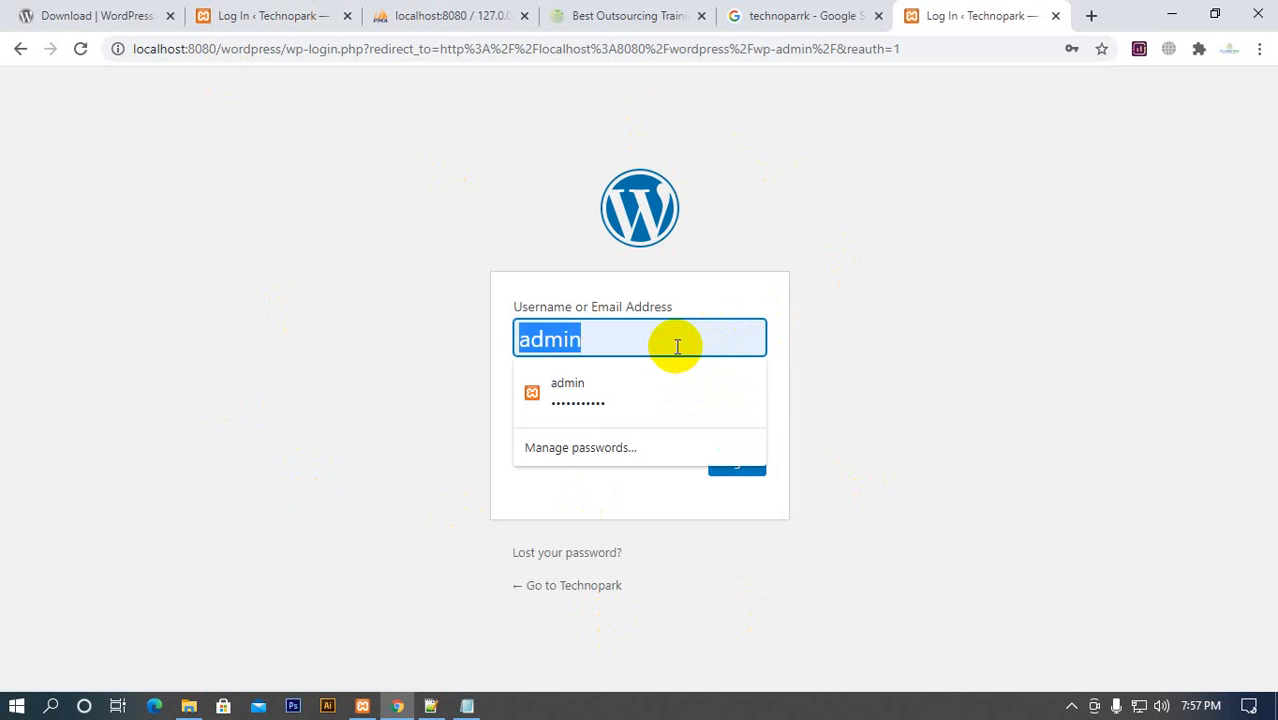
{"action": "key", "text": "BackSpace"}
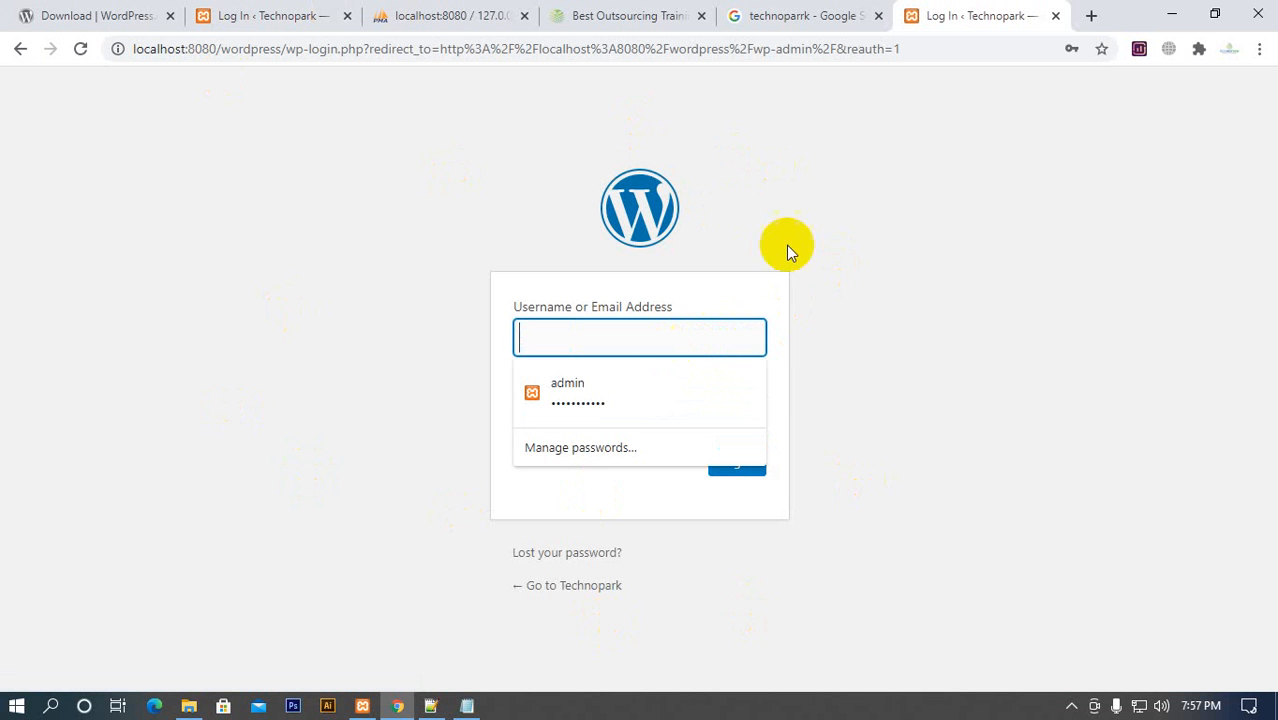
{"action": "key", "text": "Tab"}
{"action": "double_click", "coordinate": [688, 412]}
{"action": "key", "text": "BackSpace"}
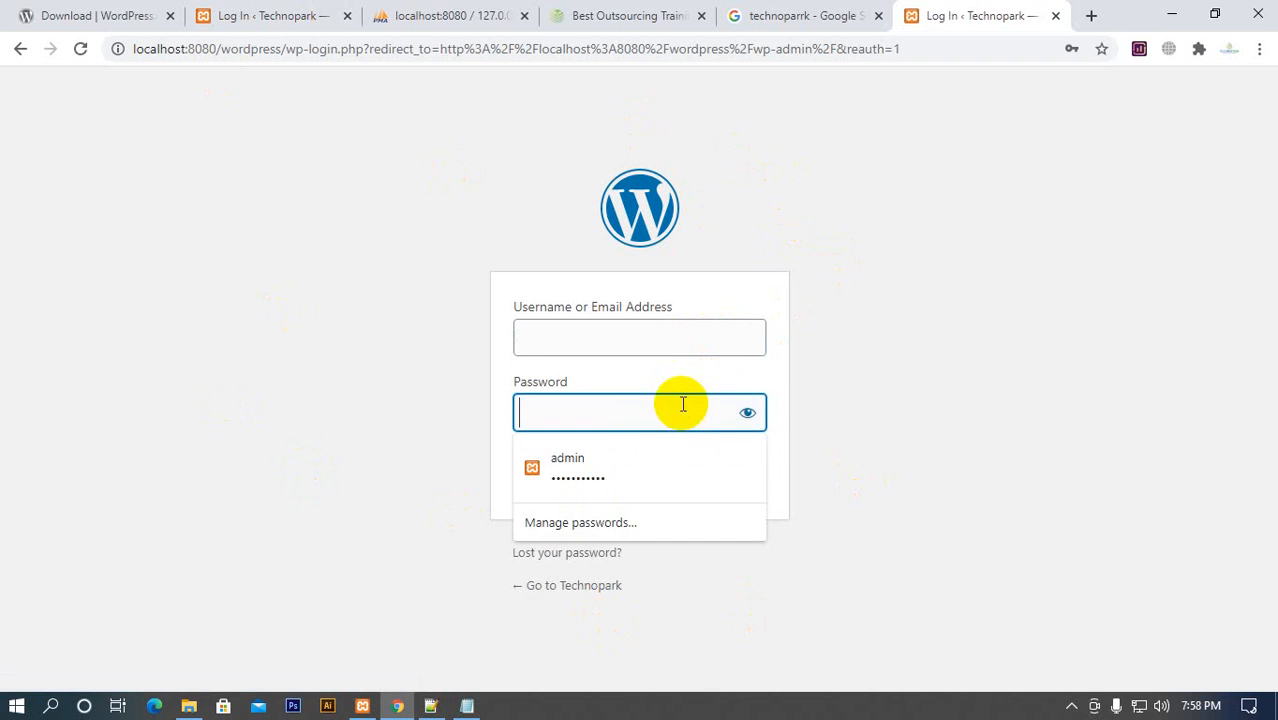
Enter the username admin and the account password, enable Remember Me and log in to WordPress
{"action": "left_click", "coordinate": [639, 341]}
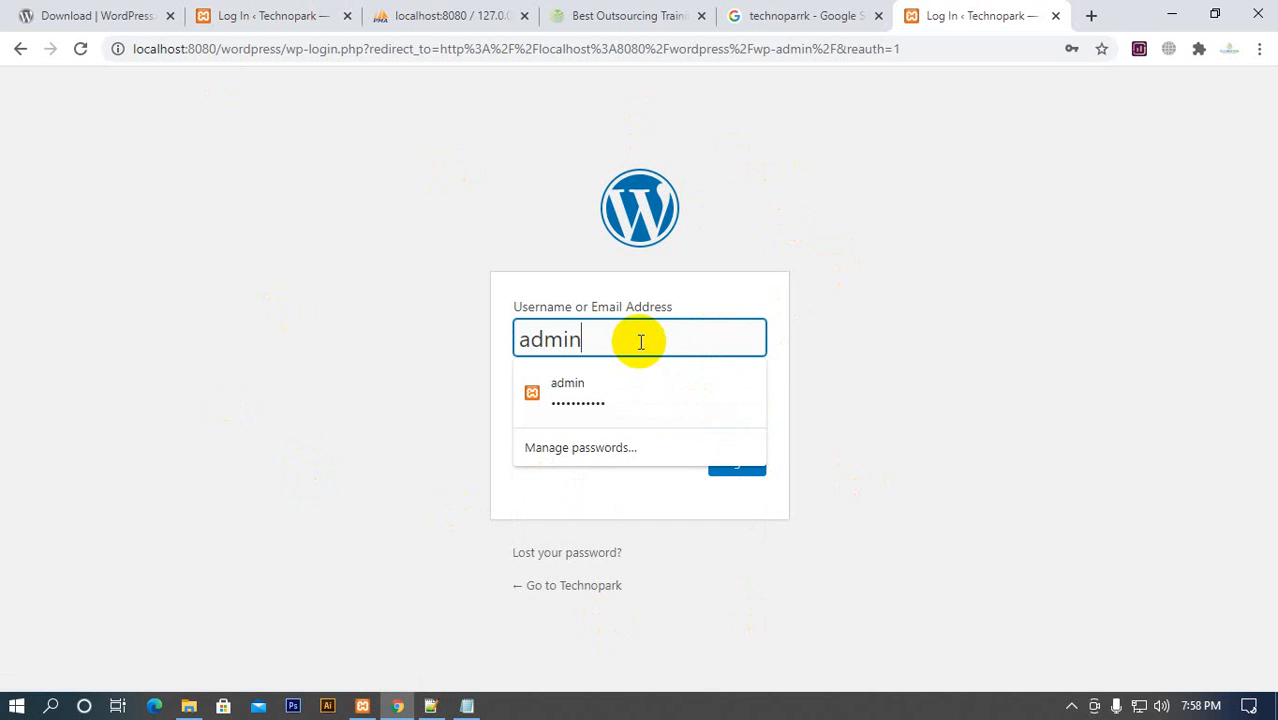
{"action": "left_click", "coordinate": [700, 262]}
{"action": "left_click", "coordinate": [634, 406]}
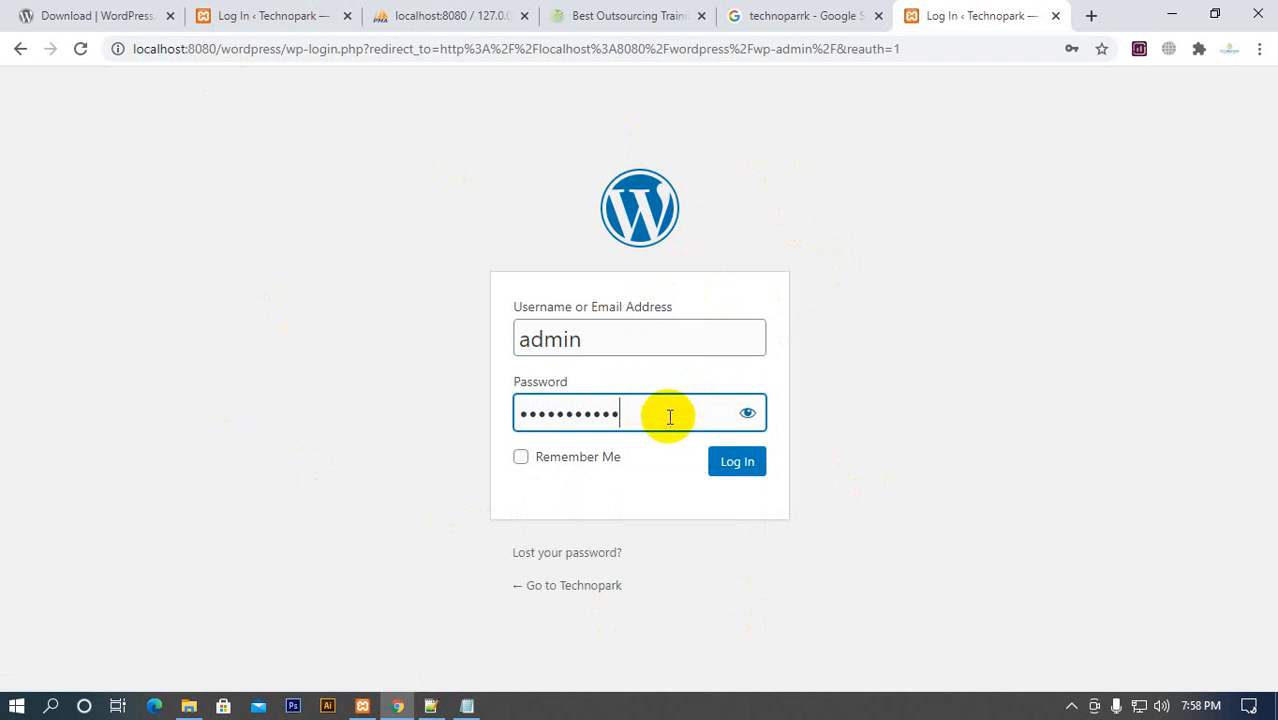
{"action": "left_click", "coordinate": [600, 458]}
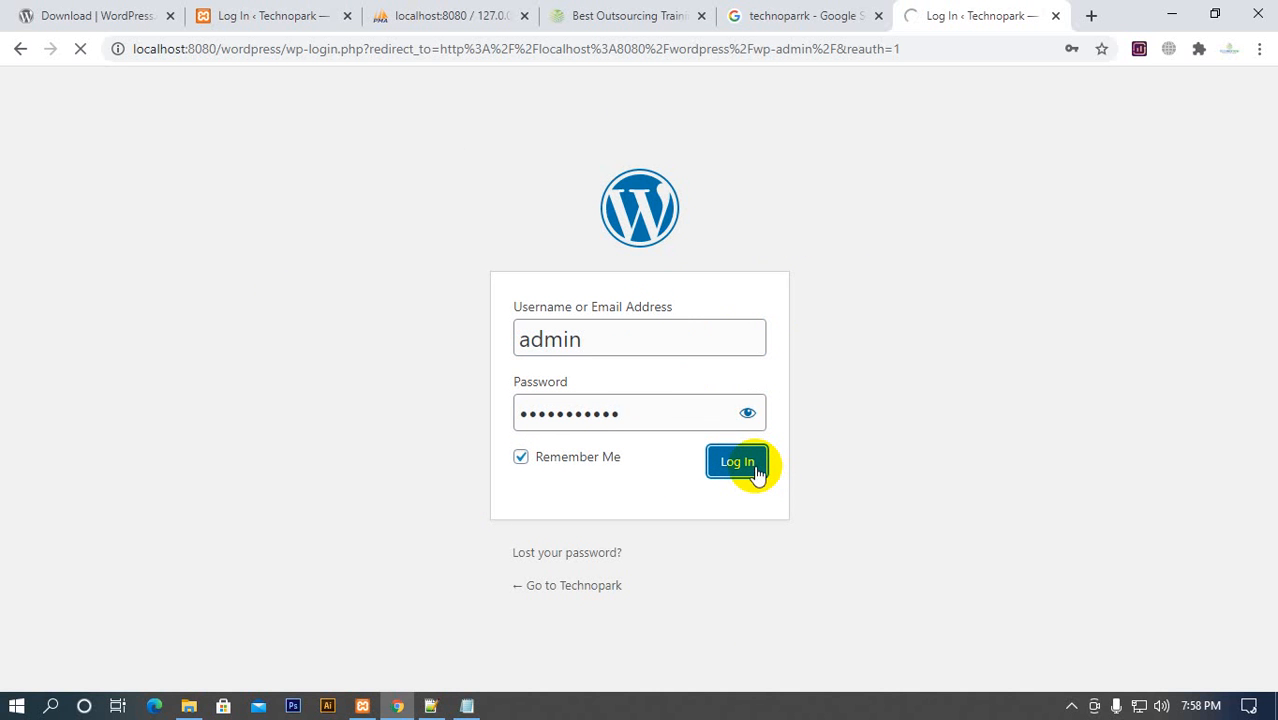
Open an extra empty browser tab, return to the WordPress dashboard and look through its panels
{"action": "left_click", "coordinate": [1091, 15]}
{"action": "left_click", "coordinate": [843, 18]}
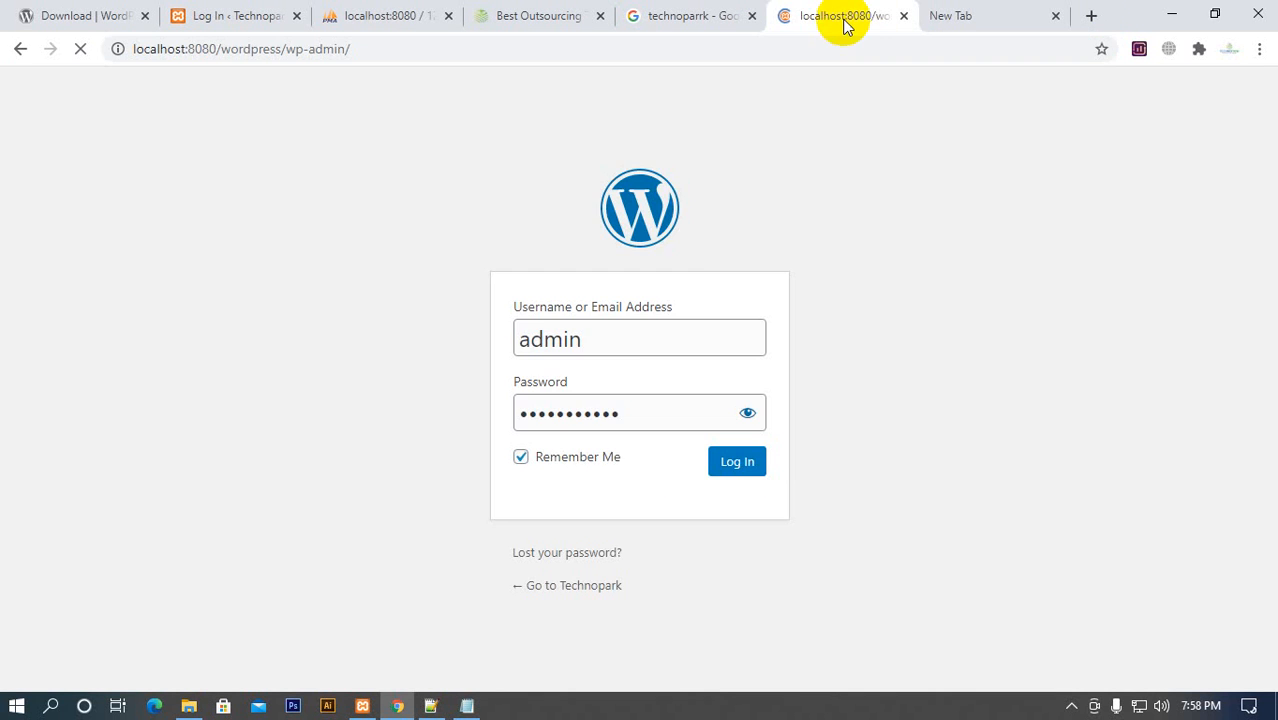
{"action": "scroll", "coordinate": [314, 543], "scroll_direction": "down", "scroll_amount": 4}
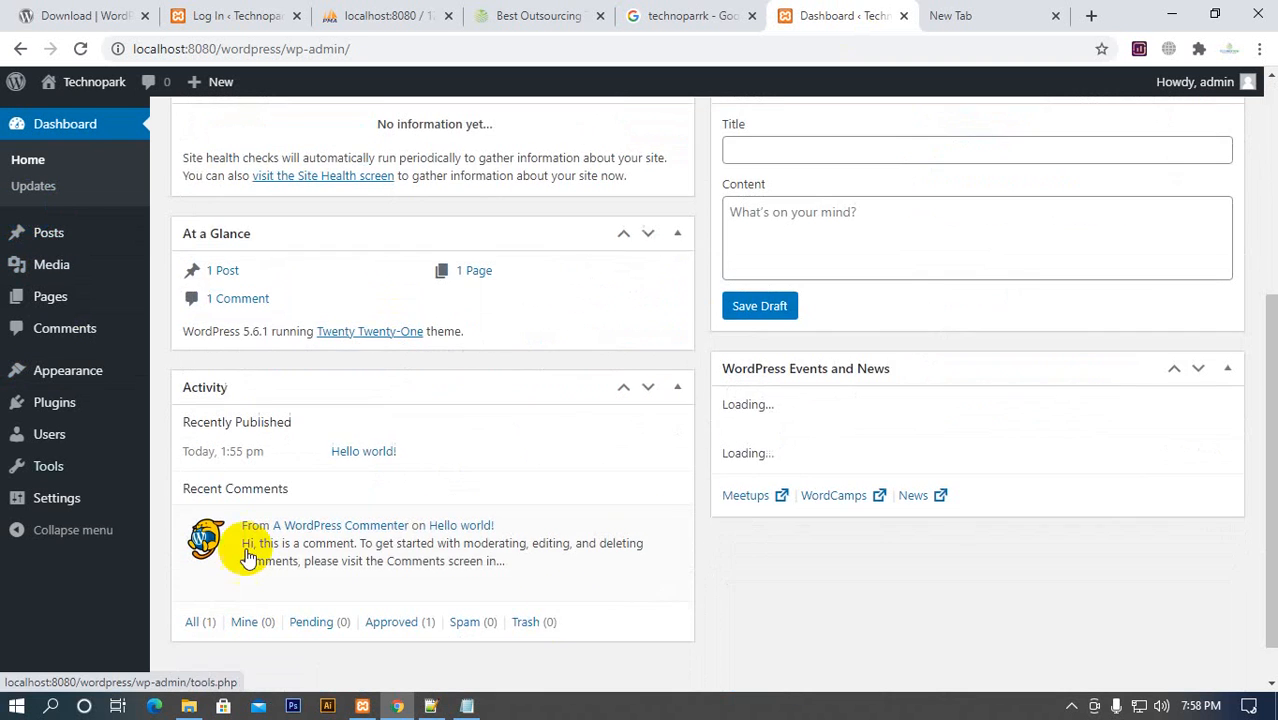
{"action": "scroll", "coordinate": [778, 525], "scroll_direction": "up", "scroll_amount": 1}
{"action": "scroll", "coordinate": [870, 428], "scroll_direction": "up", "scroll_amount": 3}
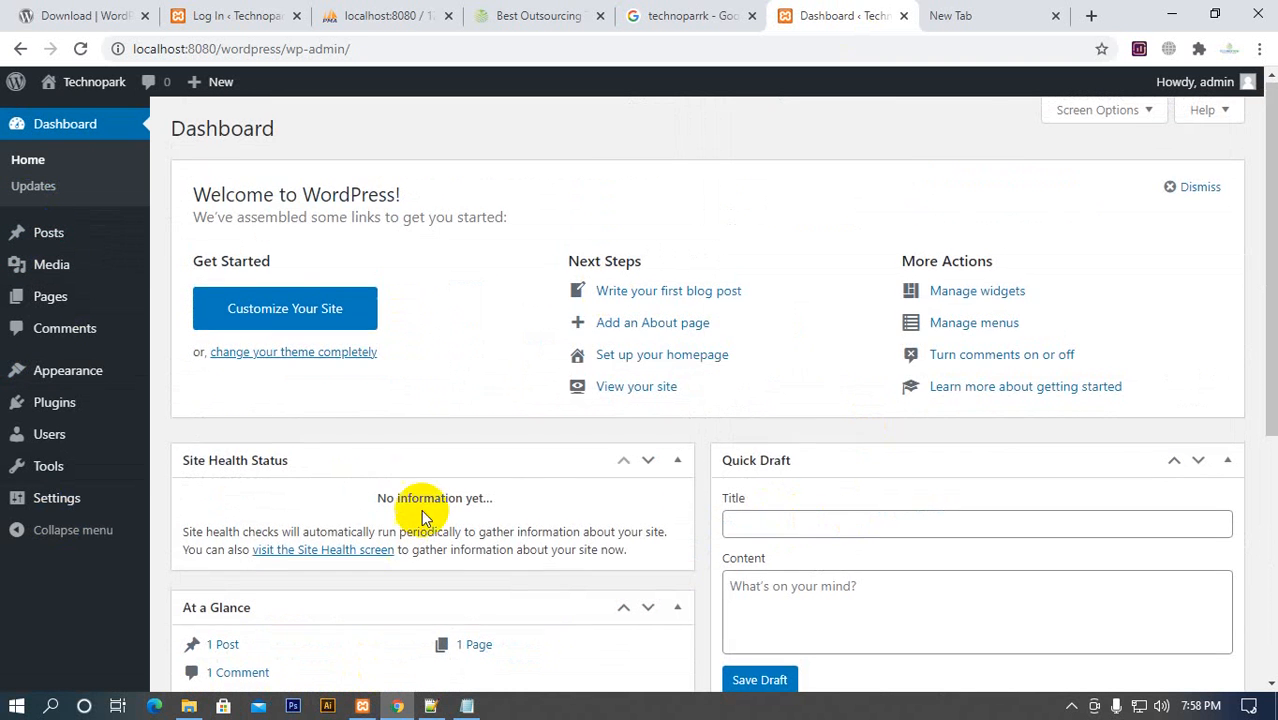
{"action": "scroll", "coordinate": [440, 520], "scroll_direction": "down", "scroll_amount": 4}
{"action": "scroll", "coordinate": [466, 537], "scroll_direction": "up", "scroll_amount": 5}
Open the Technopark site from the dashboard in a new tab and look through its home page
{"action": "mouse_move", "coordinate": [97, 88]}
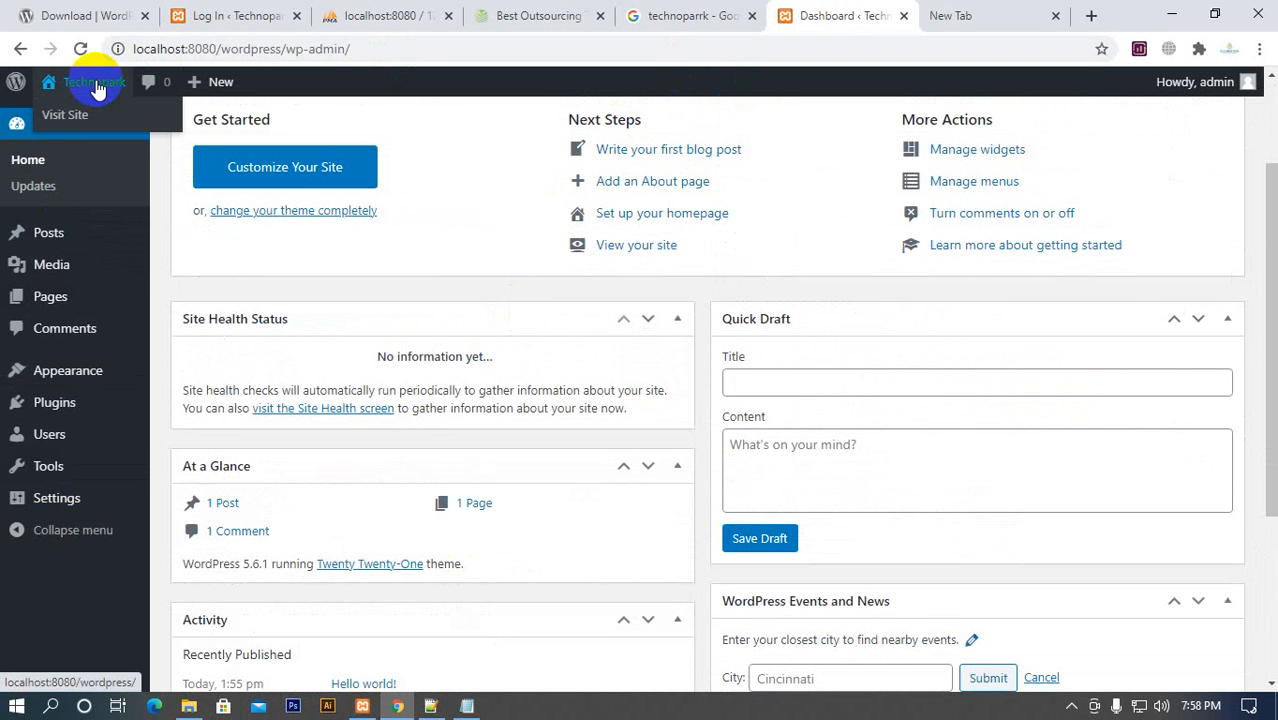
{"action": "right_click", "coordinate": [76, 118]}
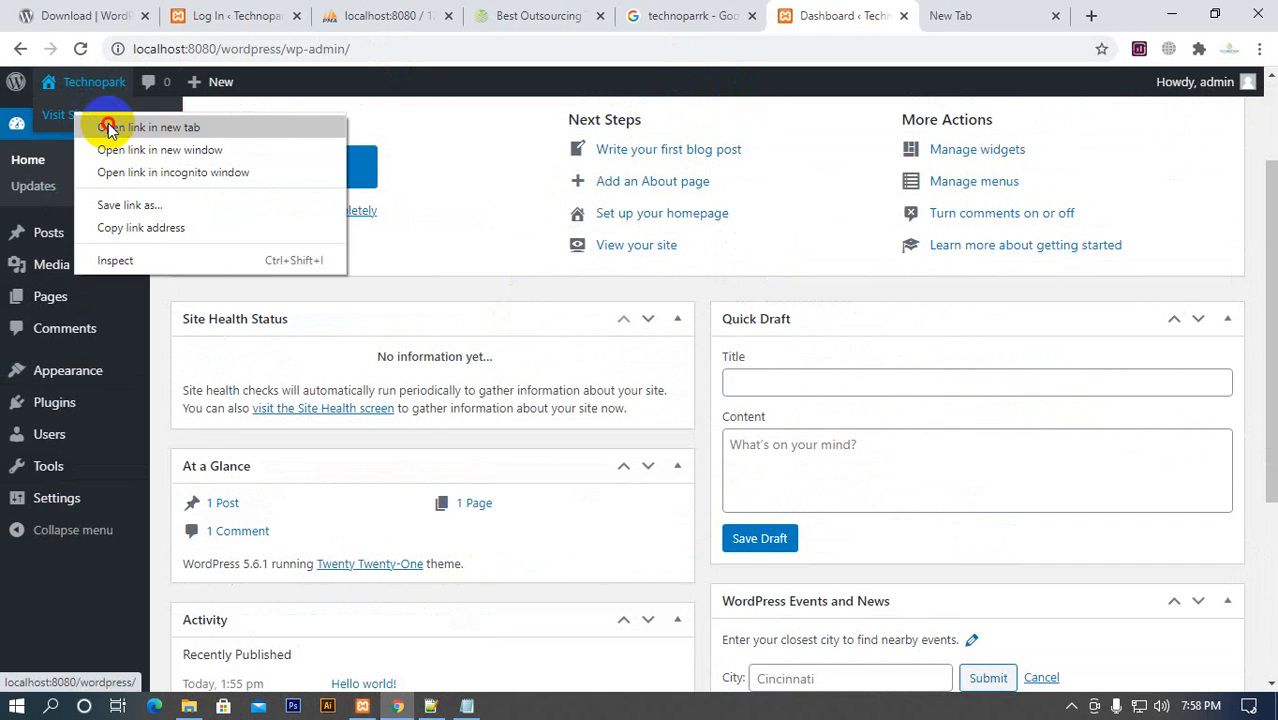
{"action": "left_click", "coordinate": [106, 123]}
{"action": "left_click", "coordinate": [878, 20]}
{"action": "scroll", "coordinate": [673, 423], "scroll_direction": "down", "scroll_amount": 6}
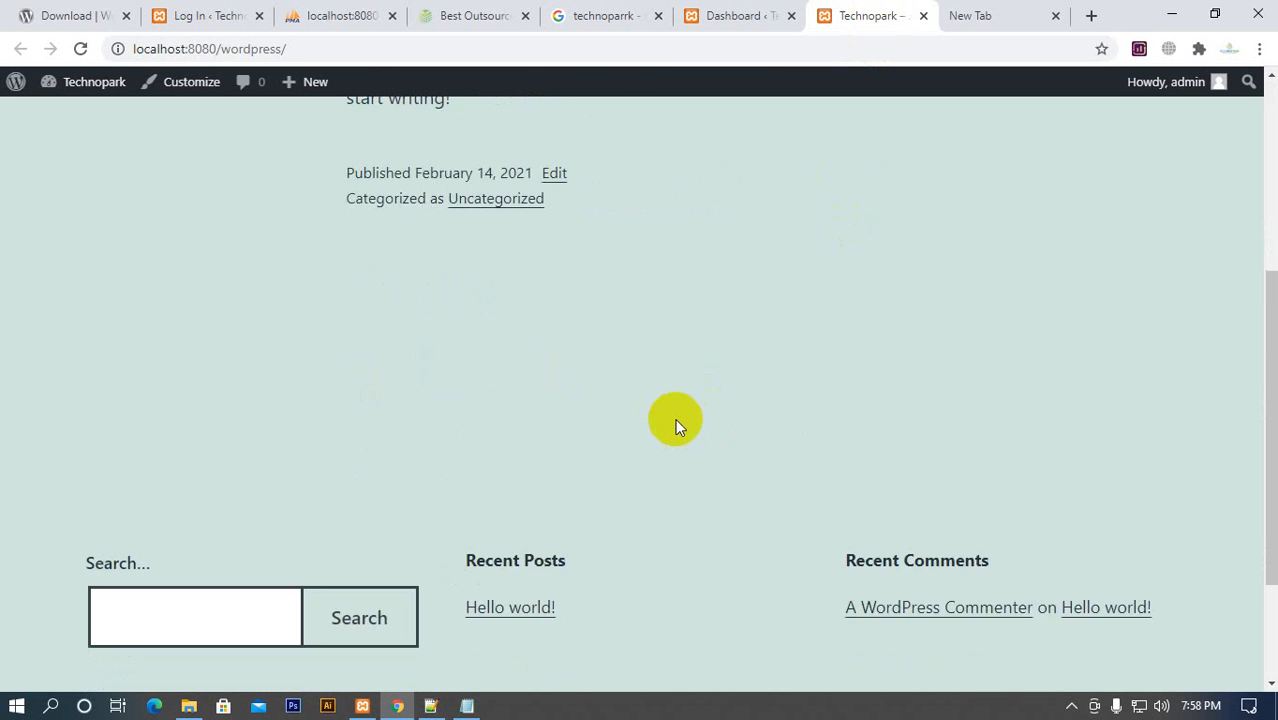
{"action": "scroll", "coordinate": [411, 623], "scroll_direction": "up", "scroll_amount": 6}
Switch between the dashboard and the live site to compare the admin area with the public home page
{"action": "left_click", "coordinate": [713, 16]}
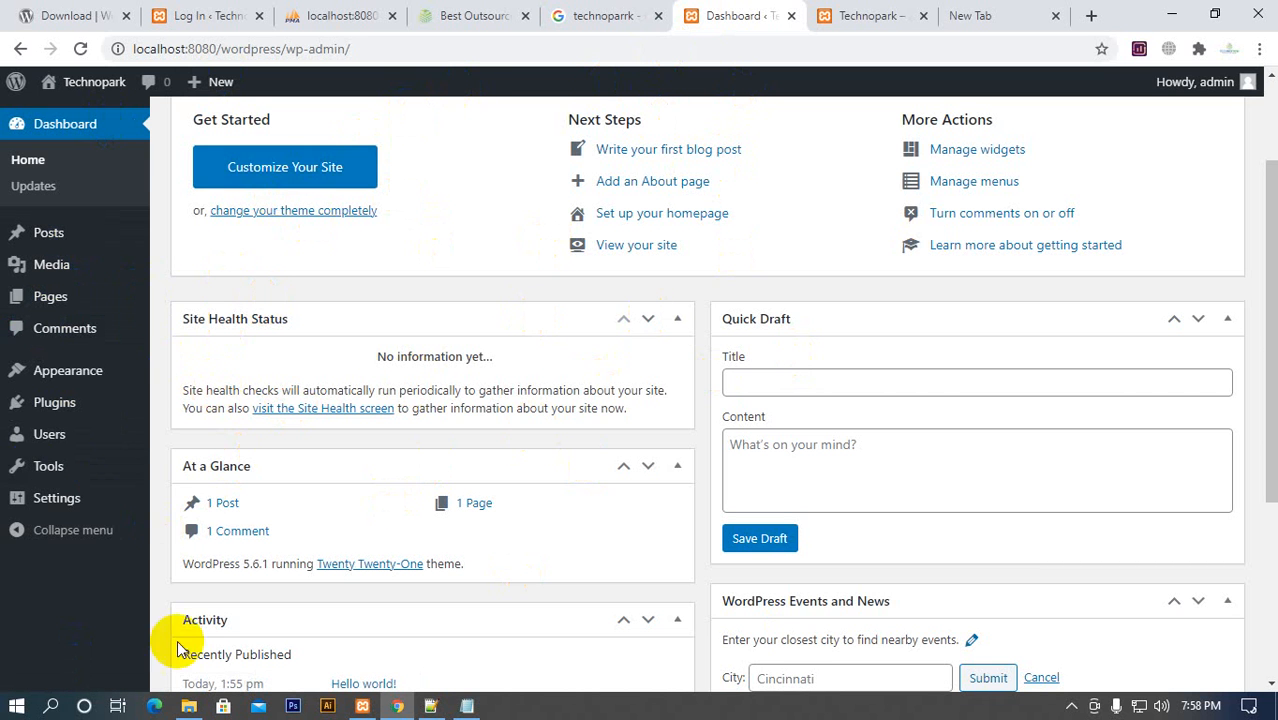
{"action": "scroll", "coordinate": [174, 540], "scroll_direction": "down", "scroll_amount": 3}
{"action": "scroll", "coordinate": [348, 505], "scroll_direction": "up", "scroll_amount": 5}
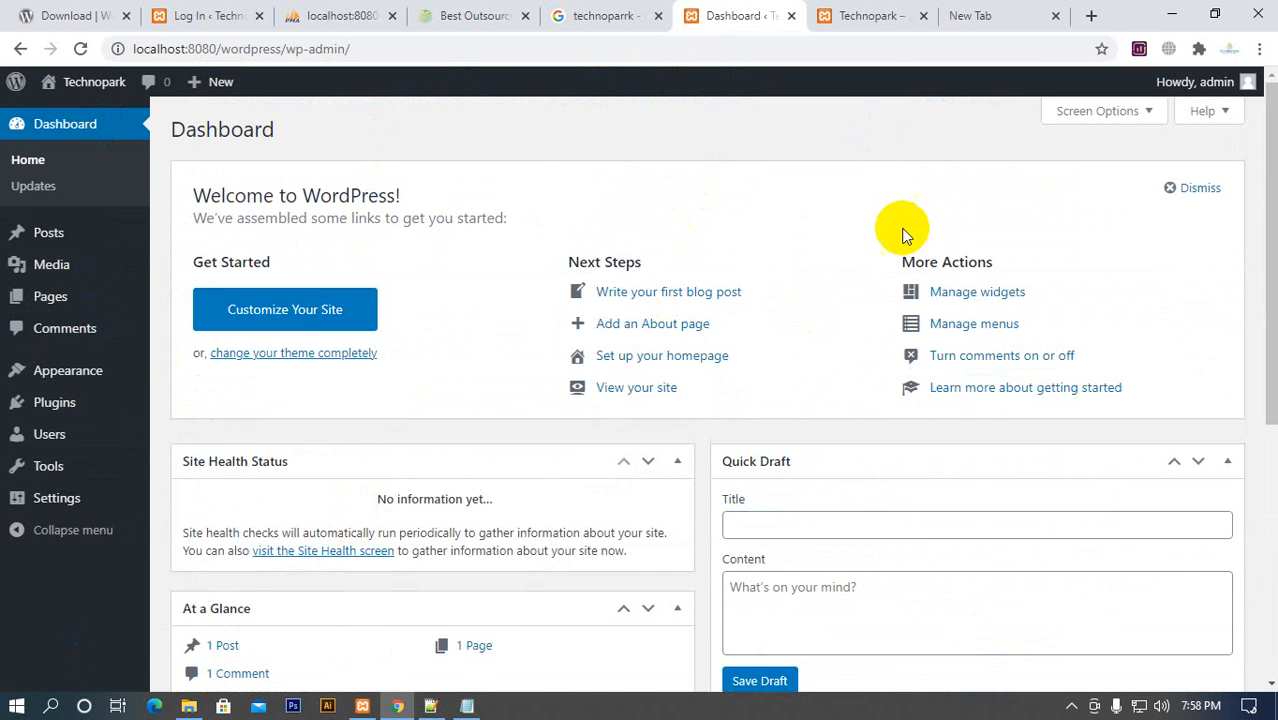
{"action": "left_click", "coordinate": [876, 30]}
{"action": "scroll", "coordinate": [625, 330], "scroll_direction": "down", "scroll_amount": 5}
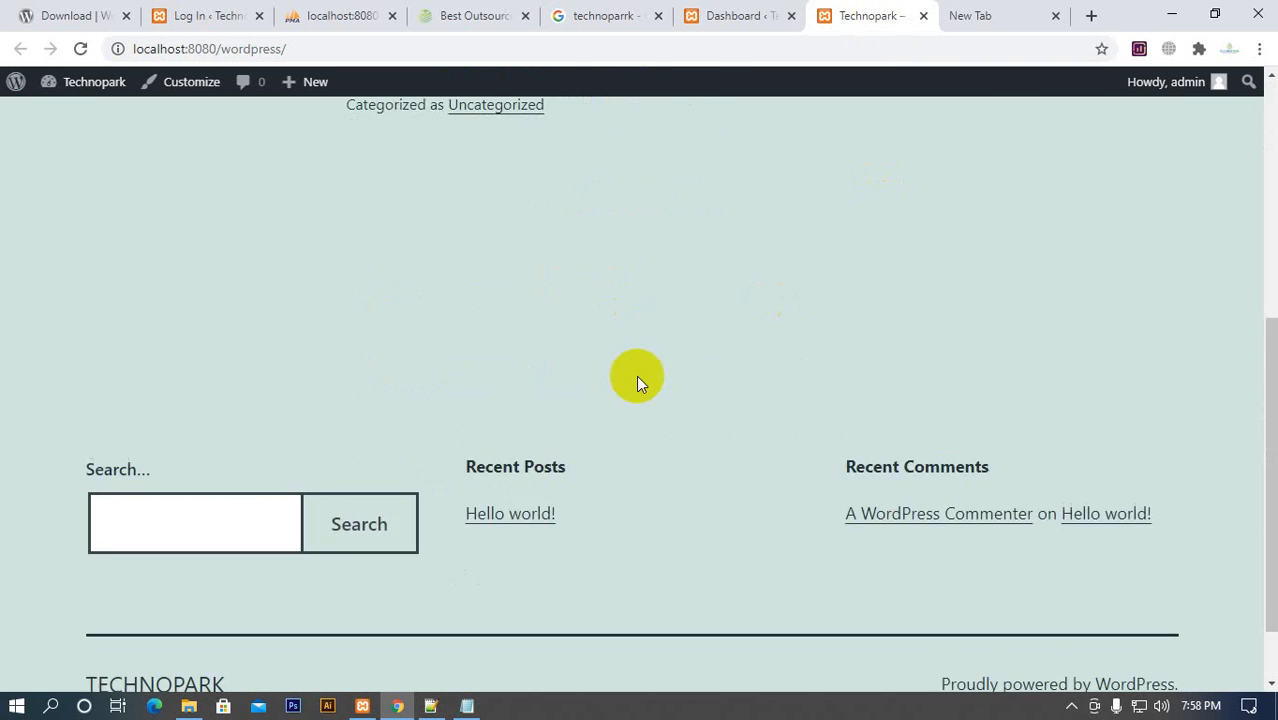
{"action": "scroll", "coordinate": [645, 430], "scroll_direction": "up", "scroll_amount": 5}
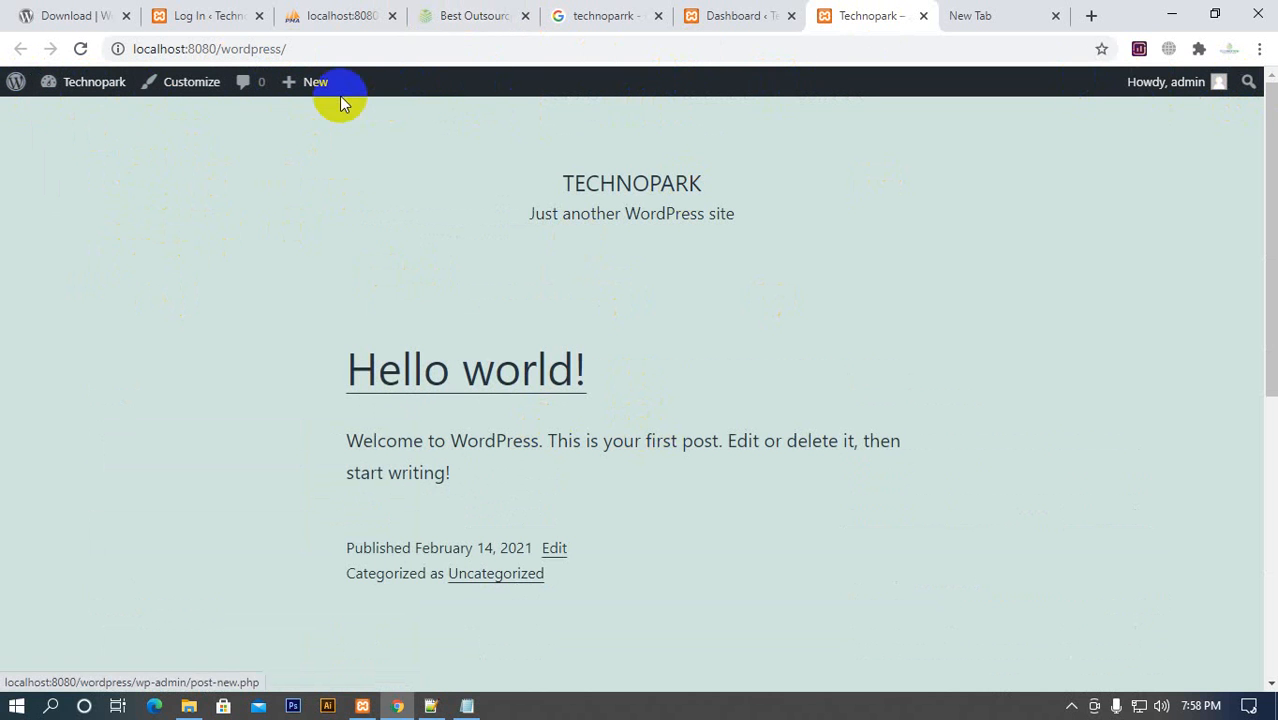
{"action": "left_click", "coordinate": [740, 17]}
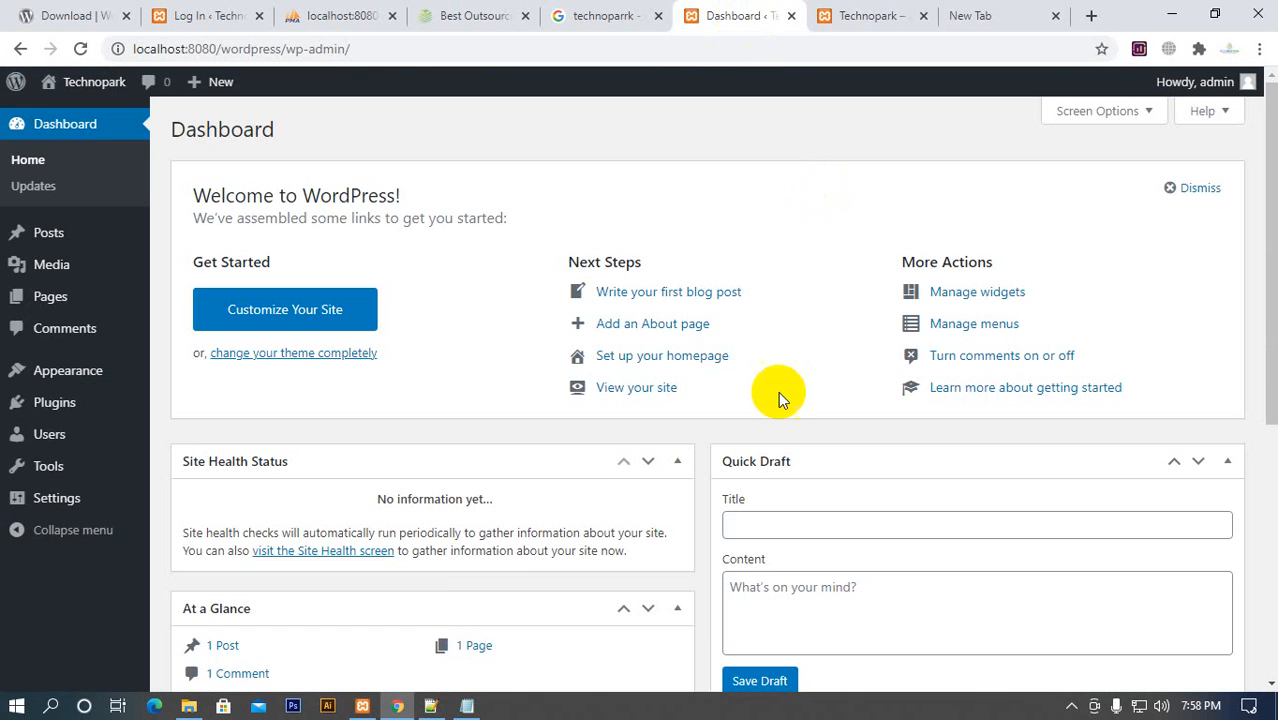
Return to the live site and log the admin account out
{"action": "left_click", "coordinate": [872, 17]}
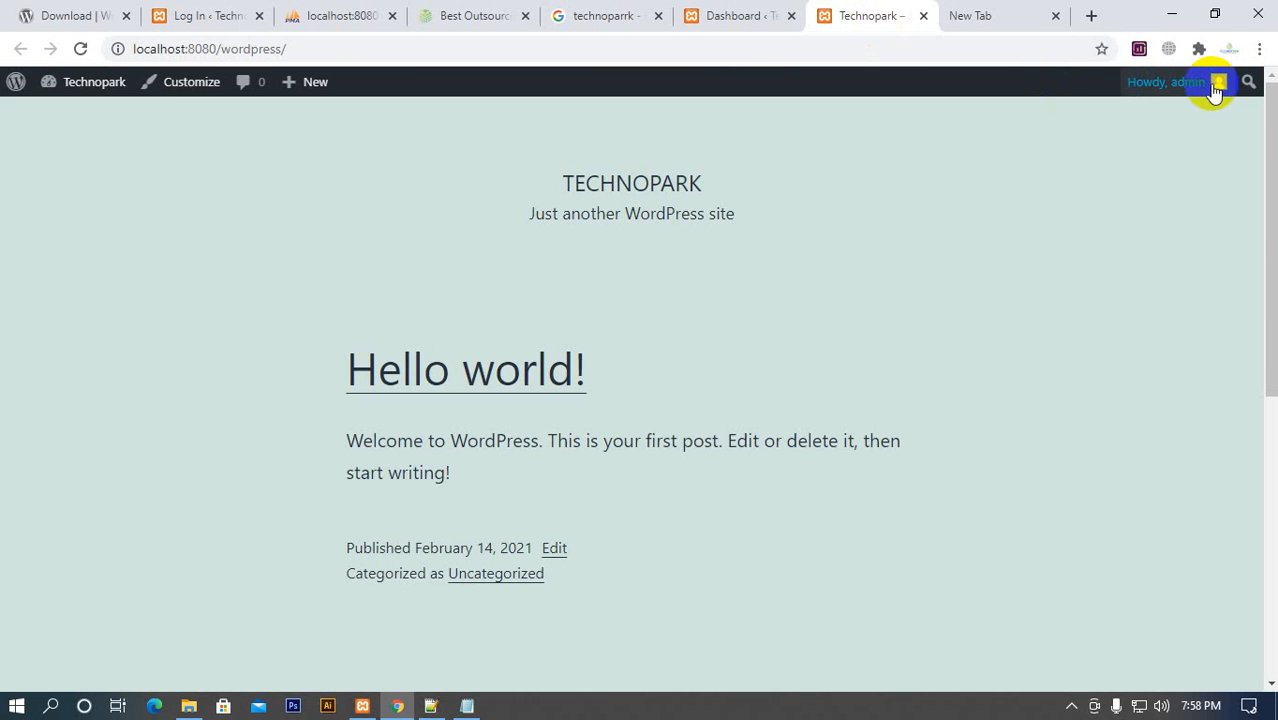
{"action": "mouse_move", "coordinate": [1212, 84]}
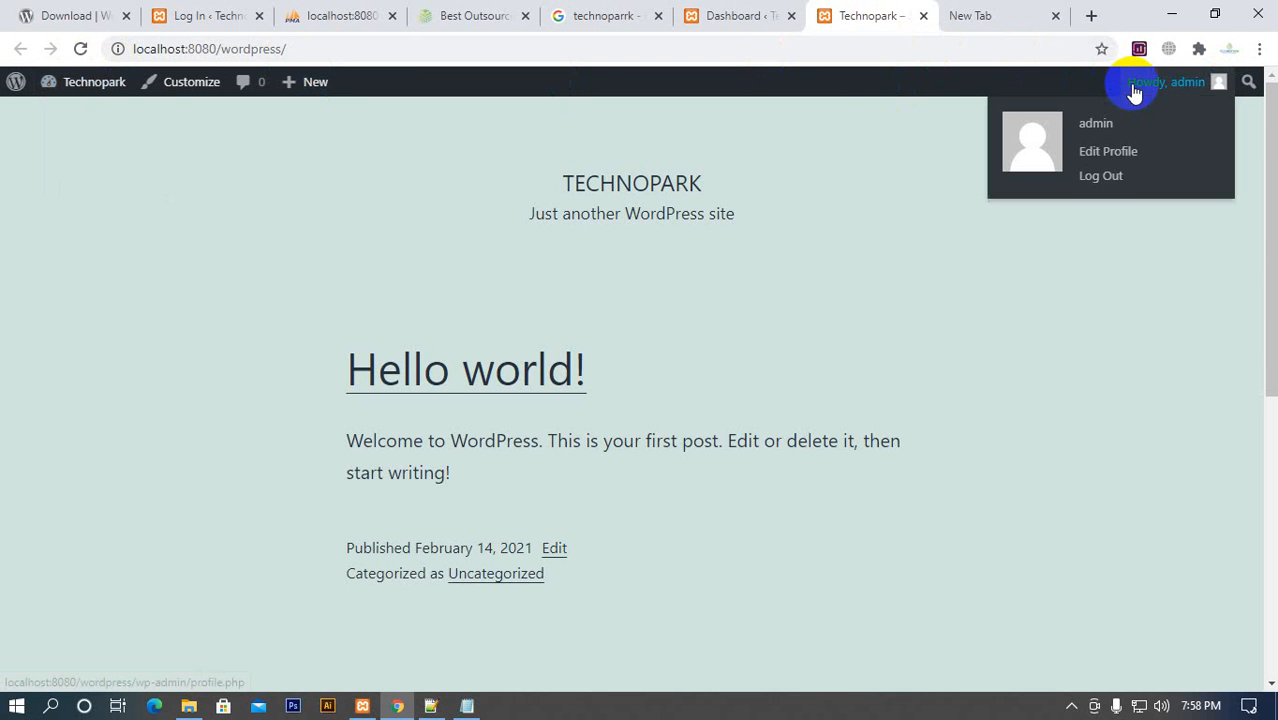
{"action": "left_click", "coordinate": [1097, 182]}
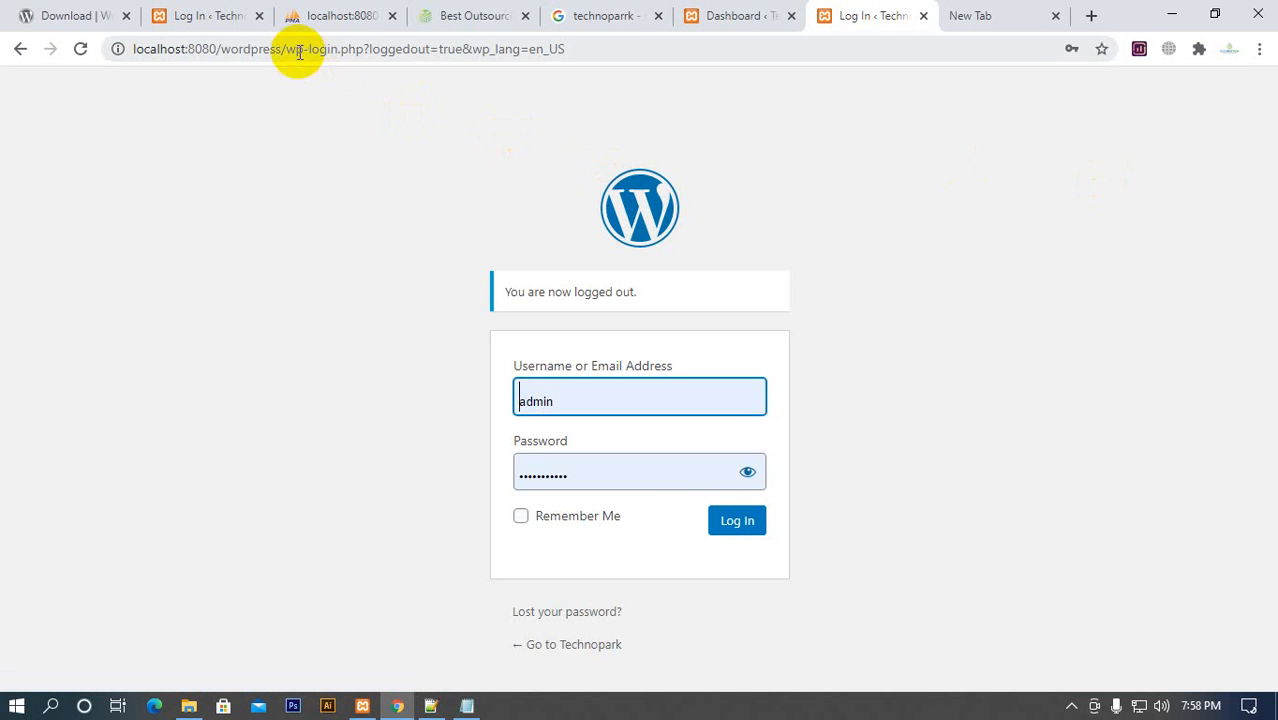
Load localhost:8080/wordpress/ while logged out and look through the home page as a visitor
{"action": "left_click_drag", "start_coordinate": [288, 48], "coordinate": [693, 55]}
{"action": "key", "text": "BackSpace"}
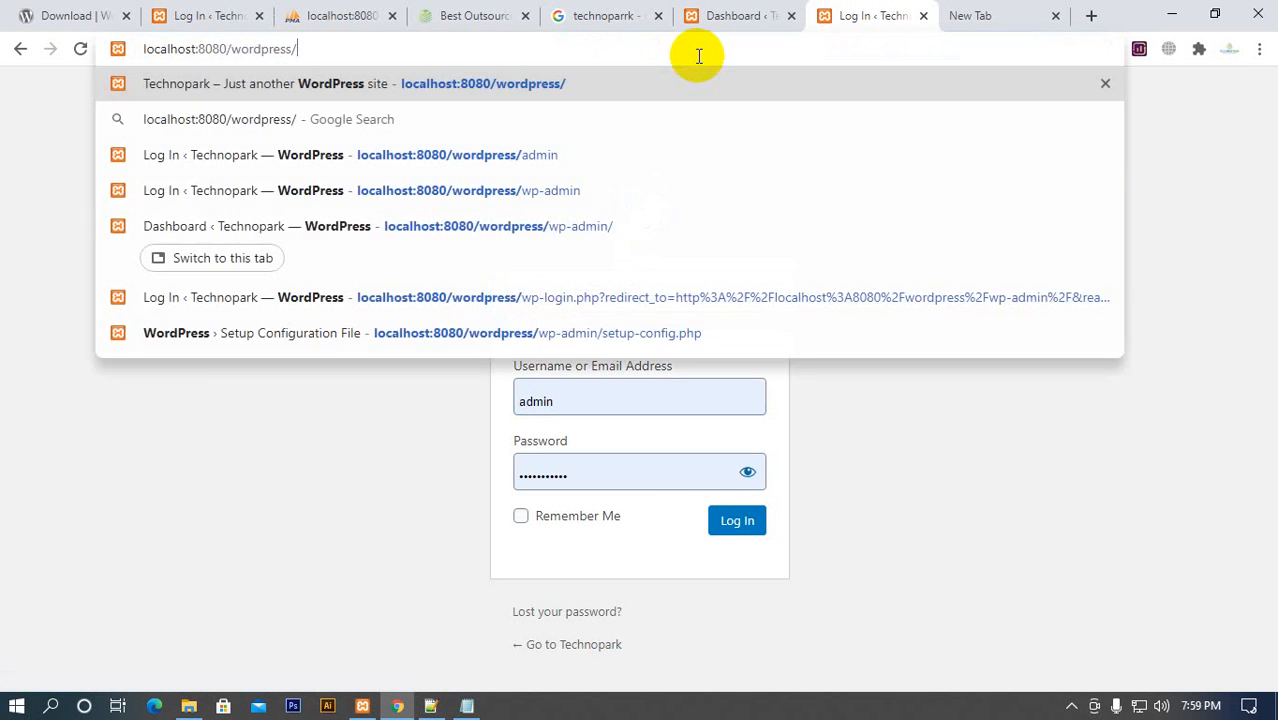
{"action": "key", "text": "Return"}
{"action": "scroll", "coordinate": [362, 390], "scroll_direction": "down", "scroll_amount": 5}
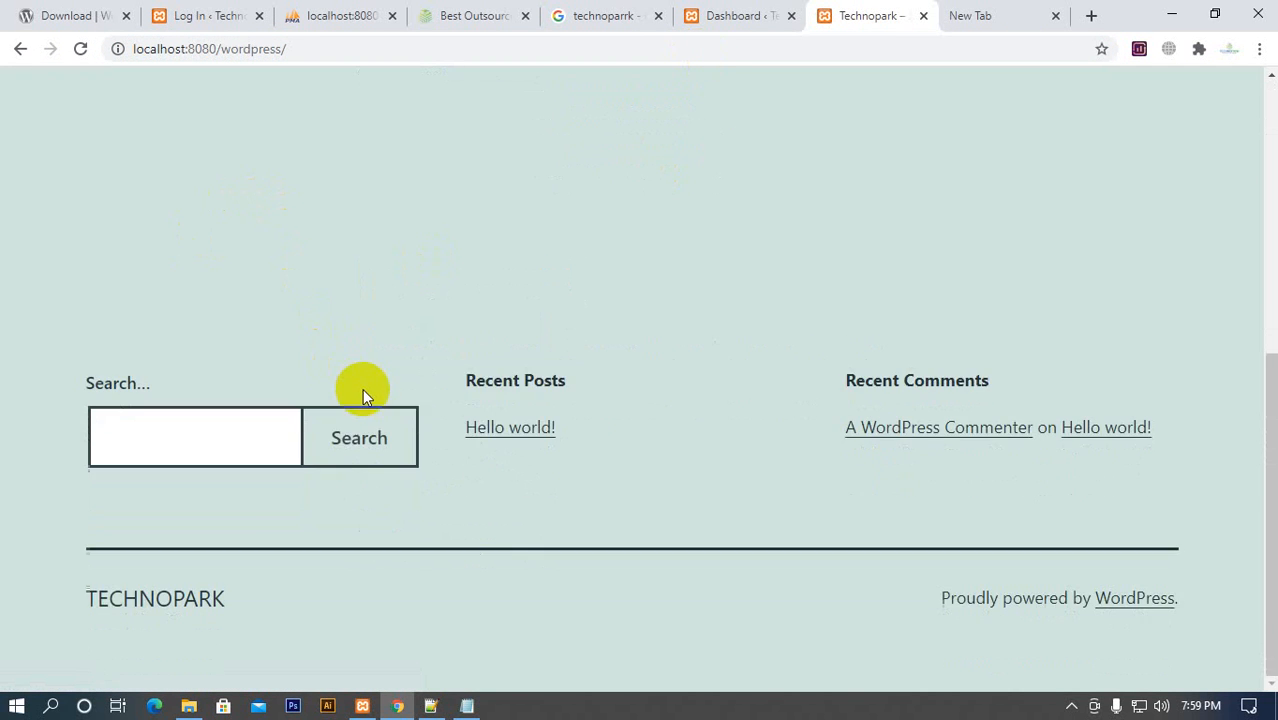
{"action": "scroll", "coordinate": [430, 470], "scroll_direction": "up", "scroll_amount": 5}
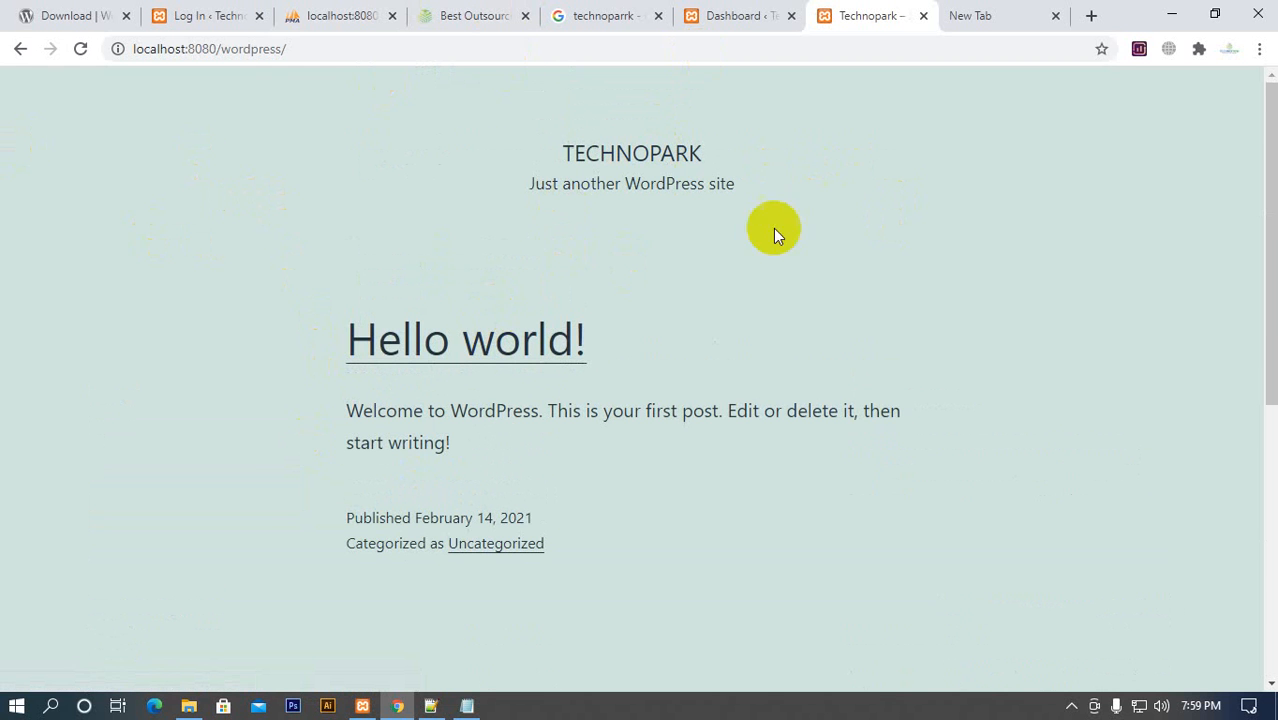
Look over the wordpress_corporate tables in phpMyAdmin and the wp-config files in the htdocs\wordpress folder
{"action": "left_click", "coordinate": [304, 24]}
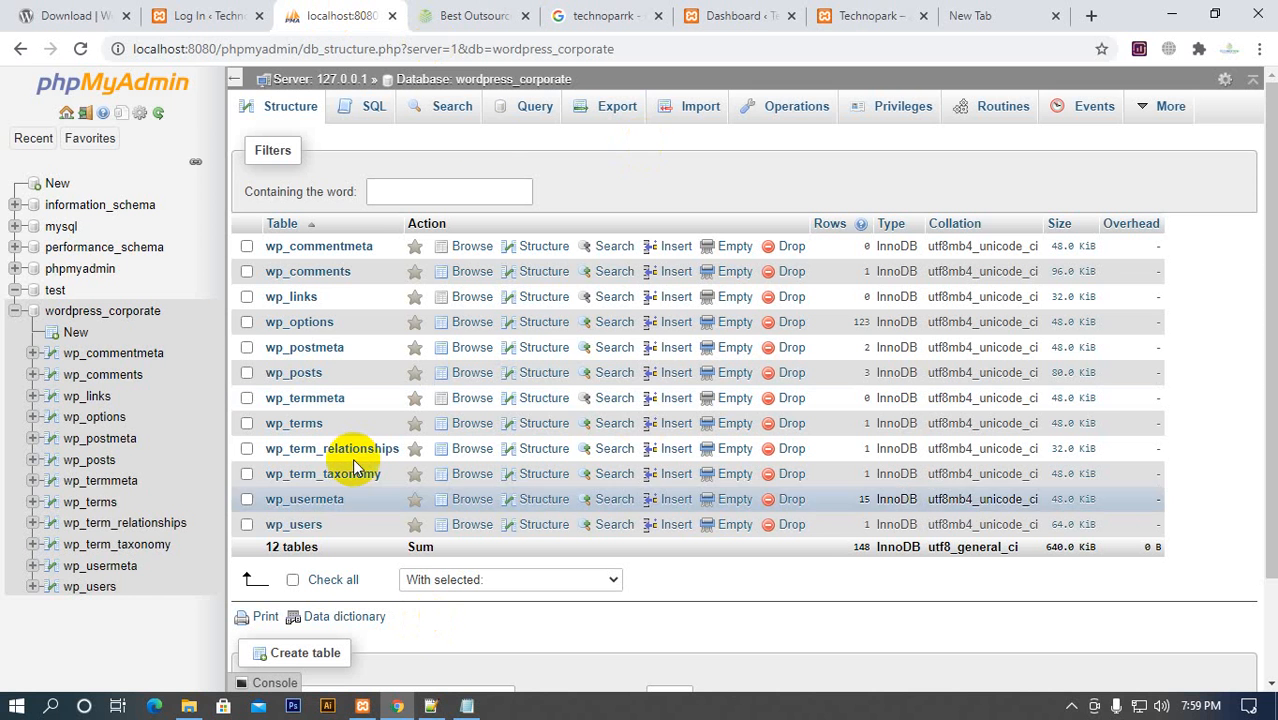
{"action": "left_click", "coordinate": [973, 14]}
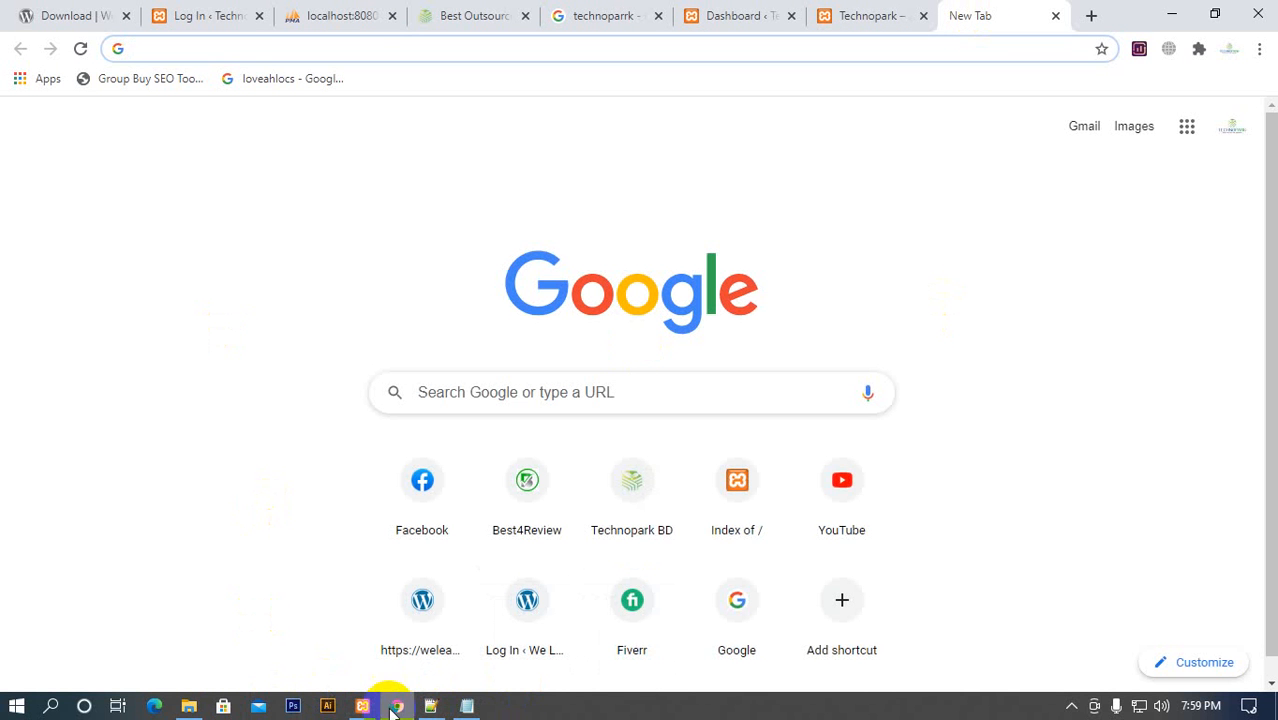
{"action": "left_click", "coordinate": [208, 712]}
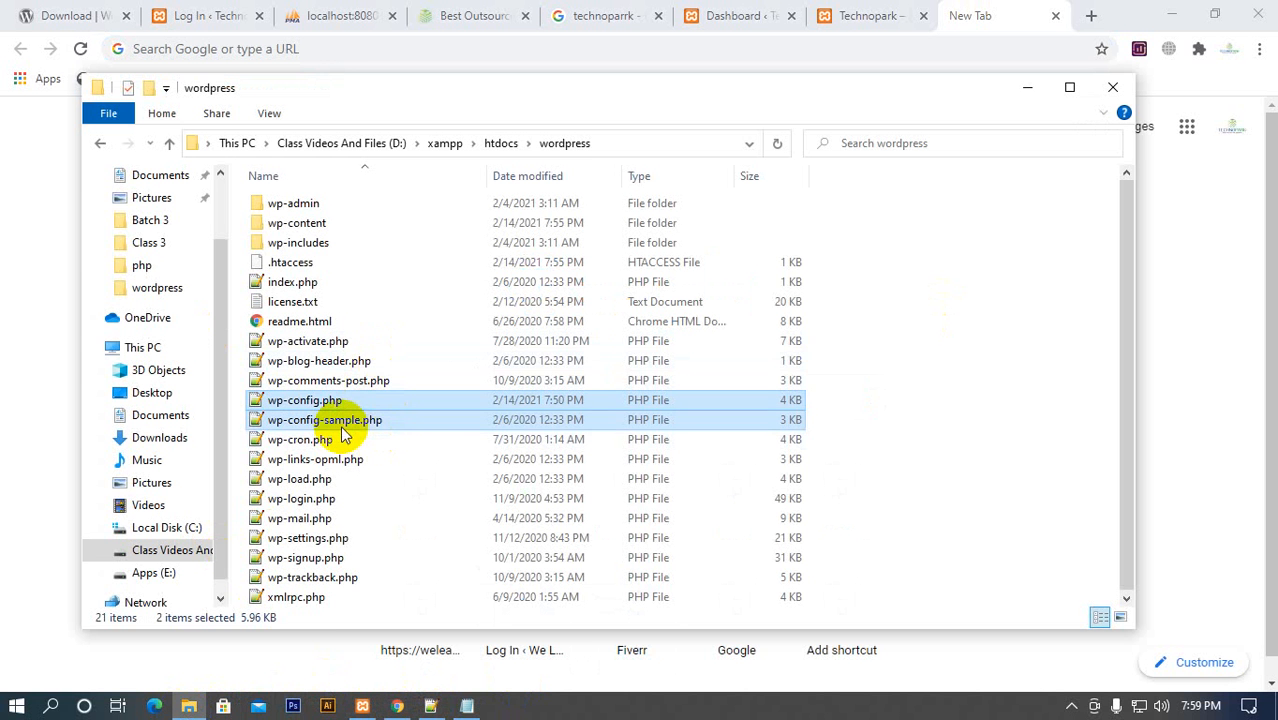
{"action": "left_click", "coordinate": [333, 421]}
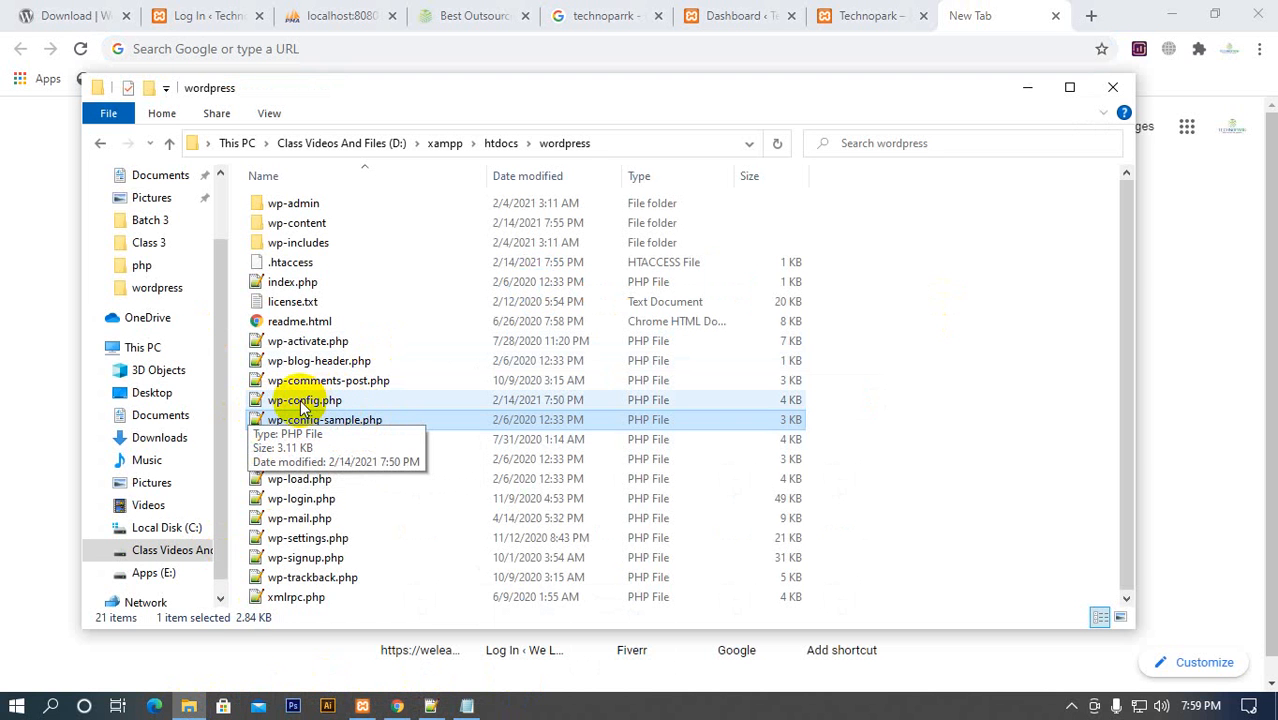
Switch to Notepad++ and close the untitled Notepad note, discarding its unsaved text
{"action": "left_click", "coordinate": [430, 706]}
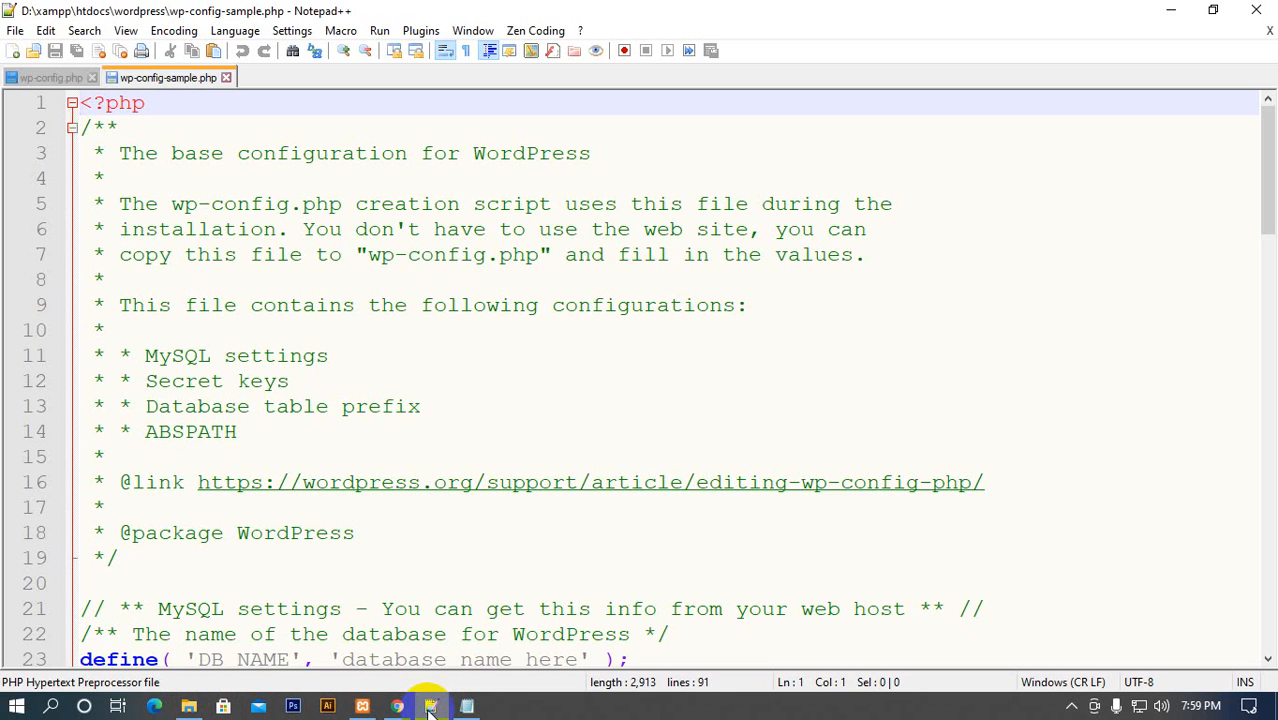
{"action": "mouse_move", "coordinate": [466, 706]}
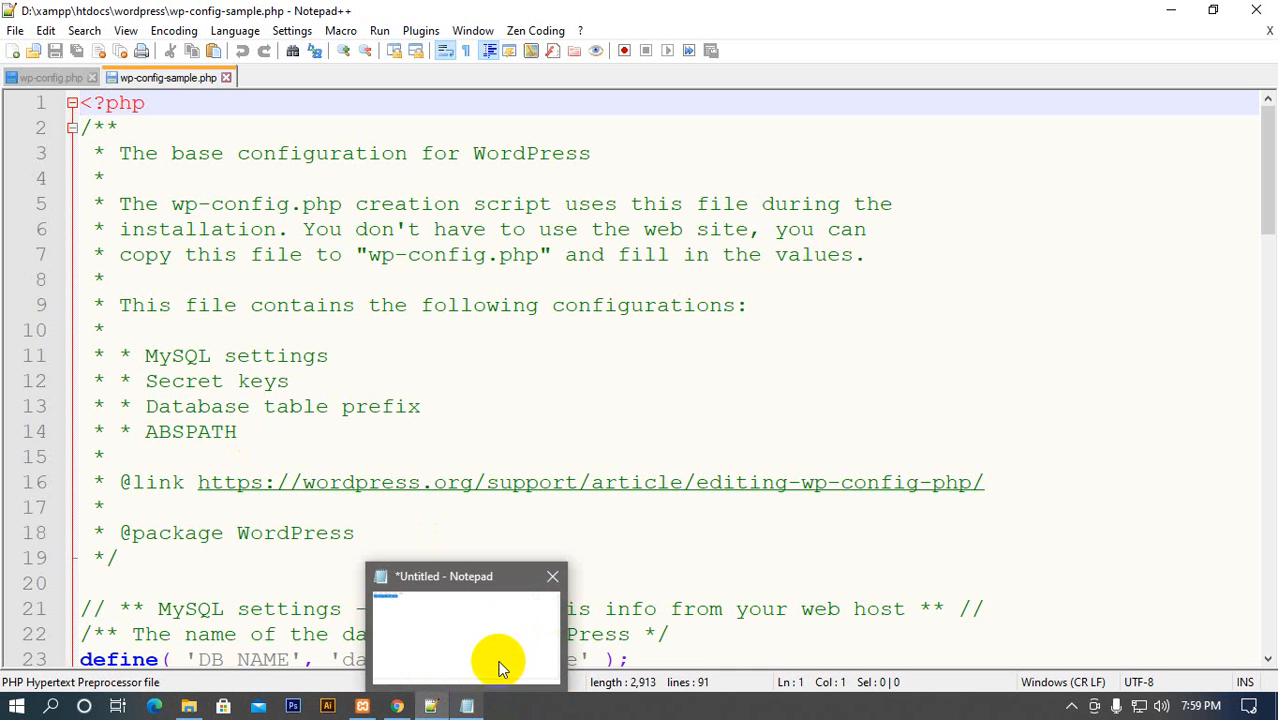
{"action": "left_click", "coordinate": [550, 574]}
{"action": "left_click", "coordinate": [670, 356]}
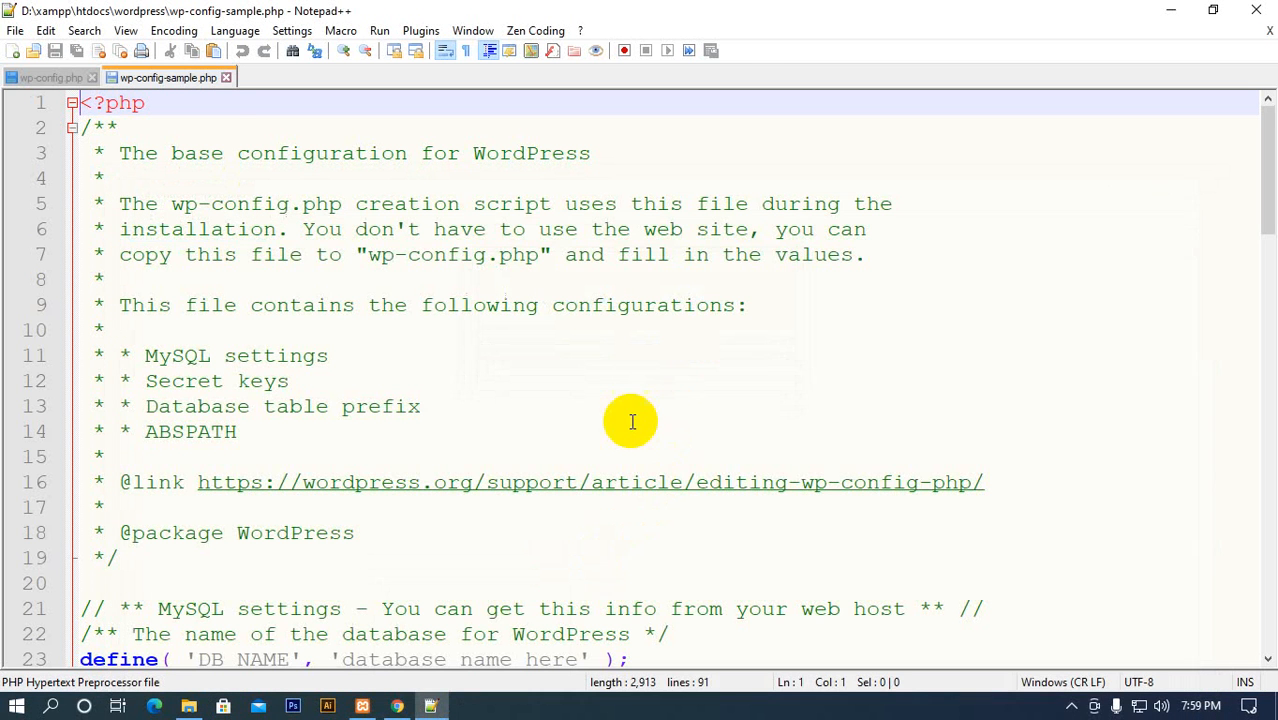
Look through wp-config.php and wp-config-sample.php in turn to compare their overall contents
{"action": "left_click", "coordinate": [42, 80]}
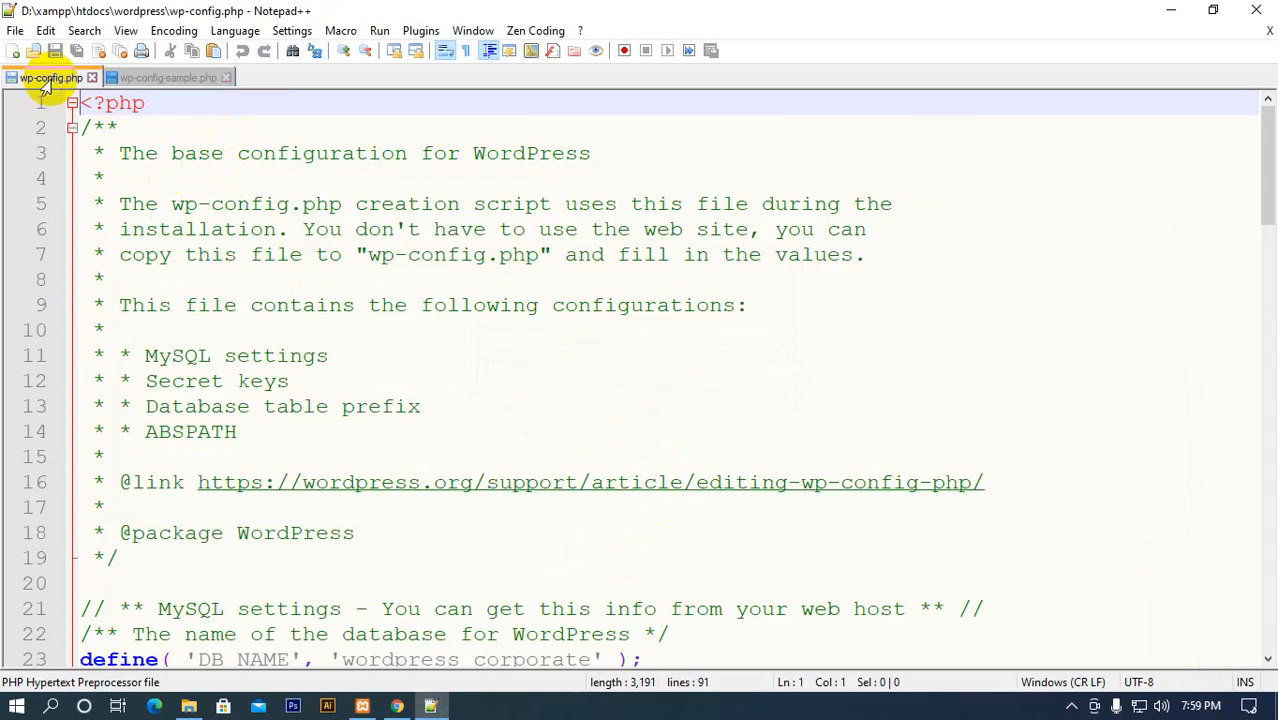
{"action": "scroll", "coordinate": [171, 250], "scroll_direction": "down", "scroll_amount": 20}
{"action": "scroll", "coordinate": [209, 368], "scroll_direction": "down", "scroll_amount": 2}
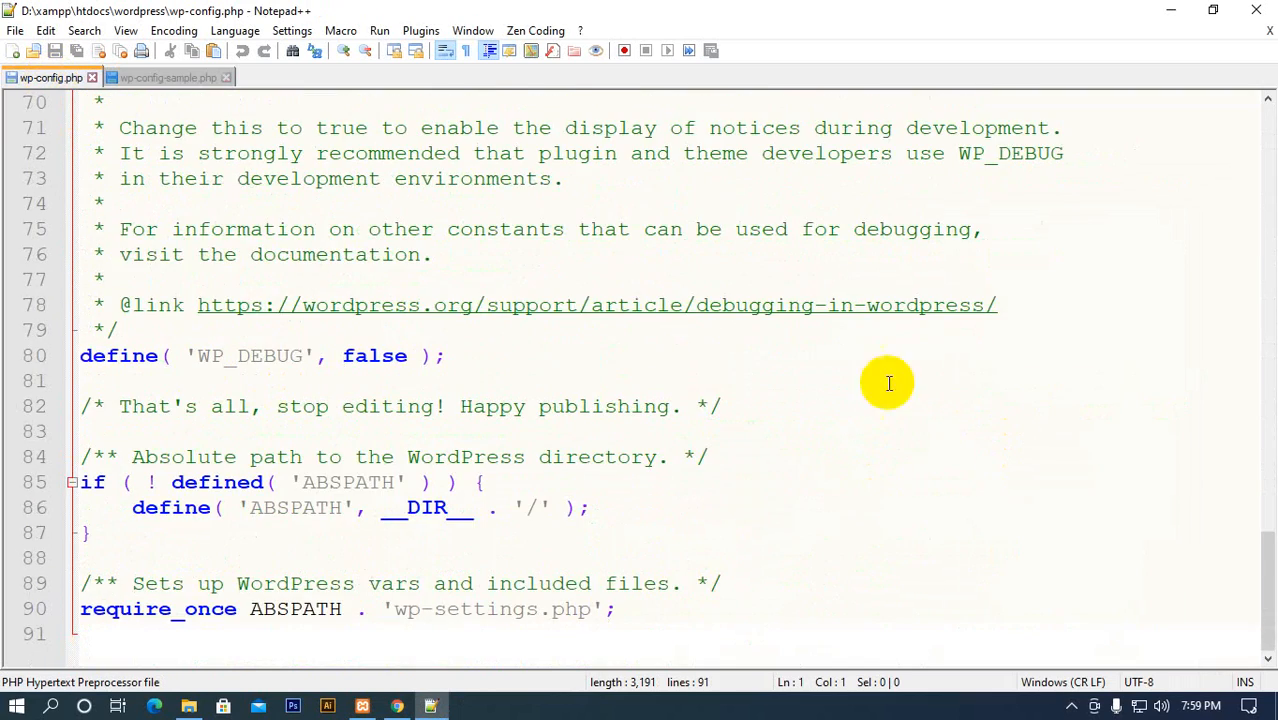
{"action": "left_click", "coordinate": [164, 77]}
{"action": "scroll", "coordinate": [255, 330], "scroll_direction": "down", "scroll_amount": 18}
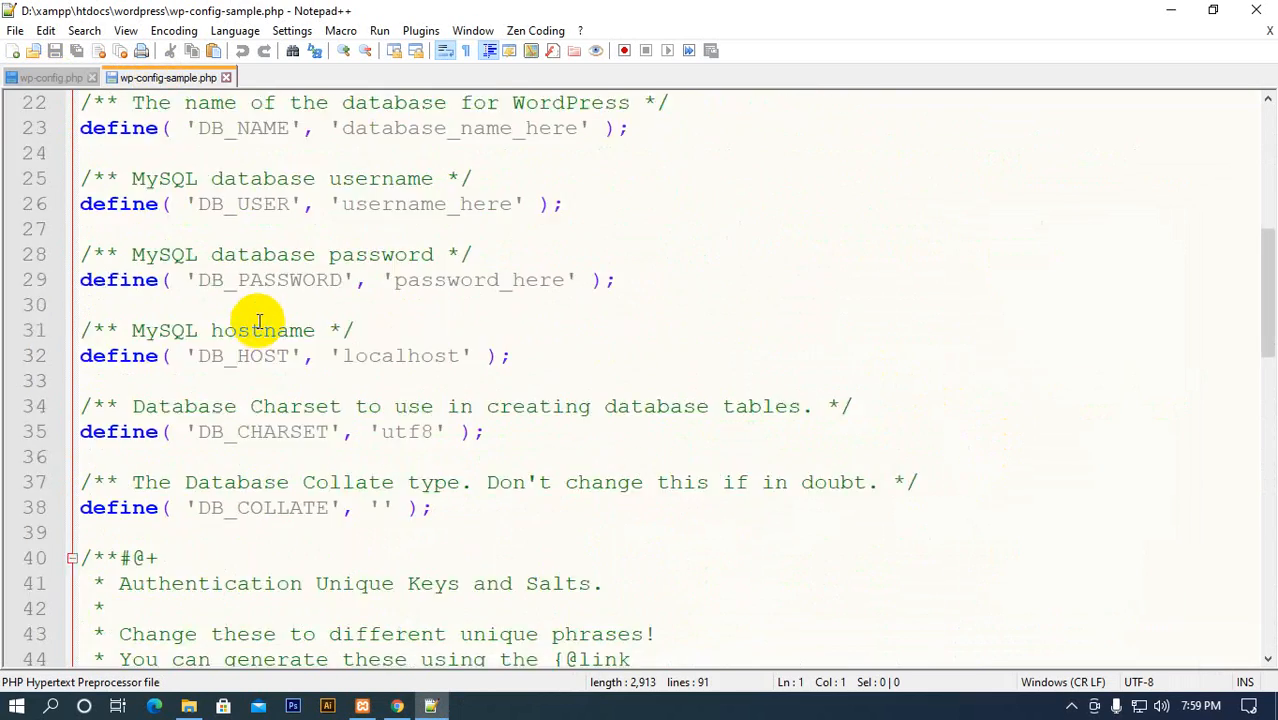
{"action": "scroll", "coordinate": [275, 355], "scroll_direction": "up", "scroll_amount": 11}
{"action": "scroll", "coordinate": [300, 357], "scroll_direction": "up", "scroll_amount": 5}
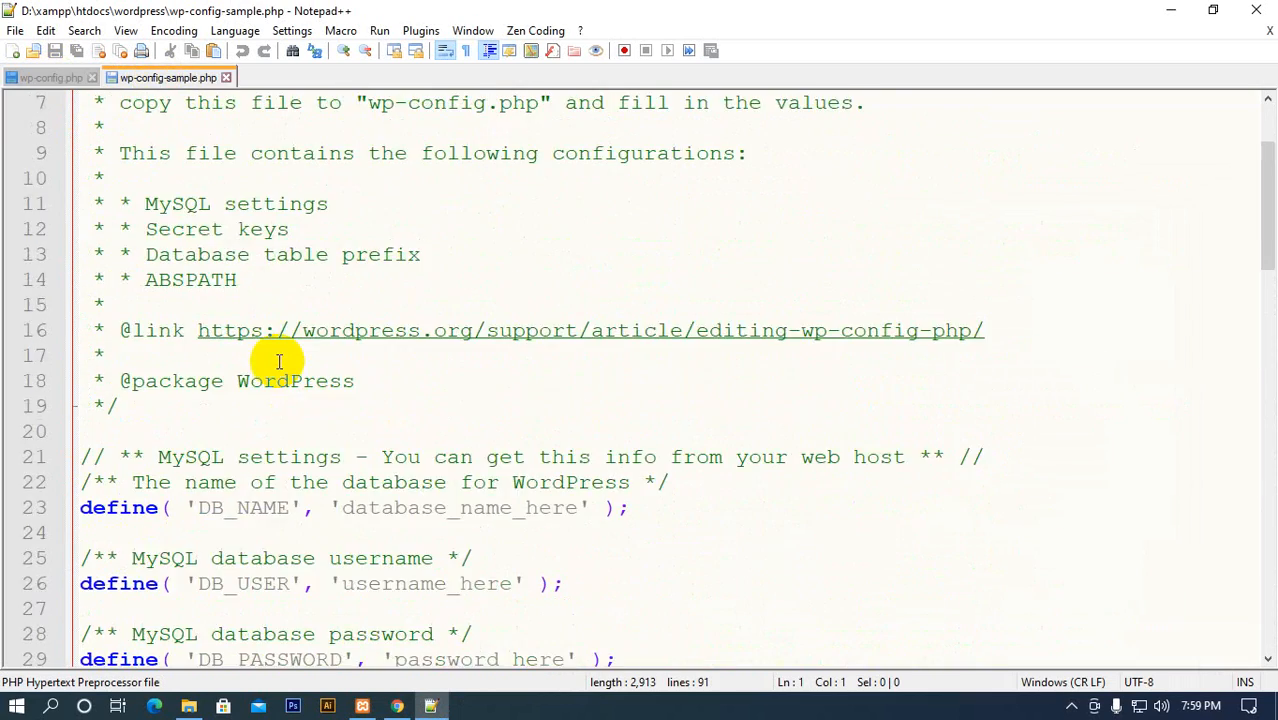
{"action": "scroll", "coordinate": [271, 356], "scroll_direction": "down", "scroll_amount": 3}
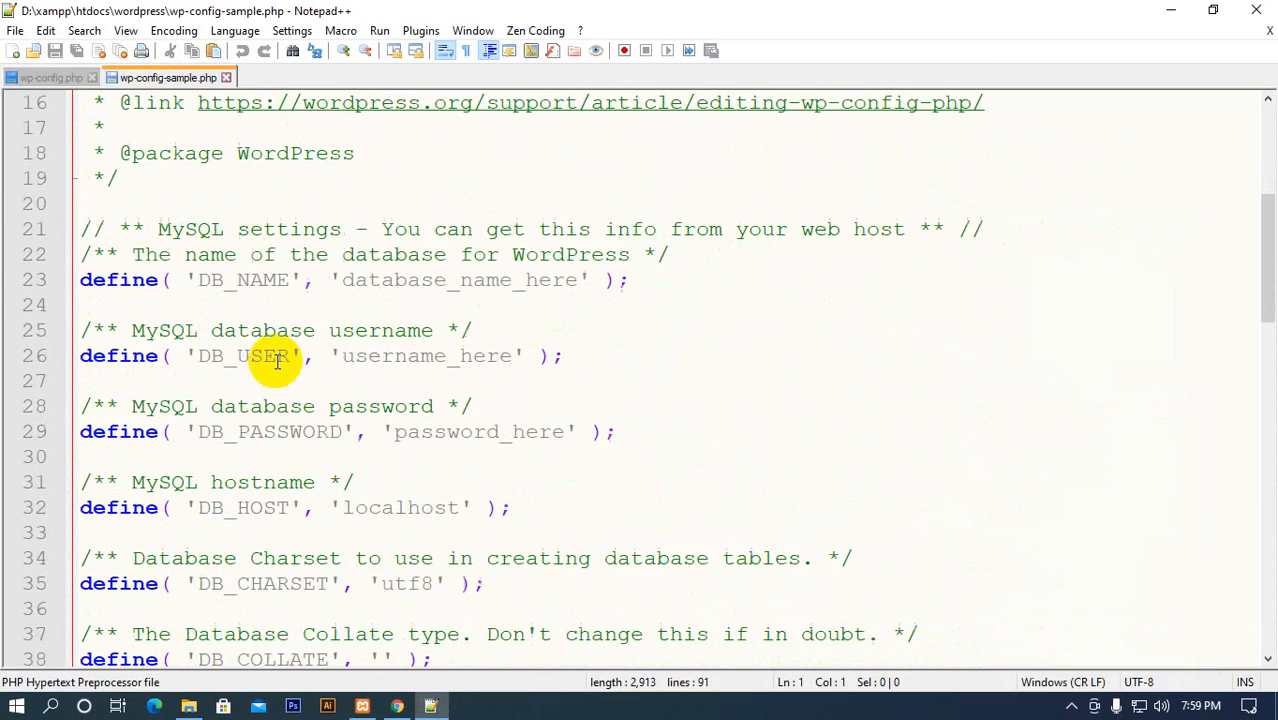
Return to wp-config.php and examine its secret keys and the DB_NAME setting
{"action": "left_click", "coordinate": [52, 77]}
{"action": "scroll", "coordinate": [181, 277], "scroll_direction": "up", "scroll_amount": 7}
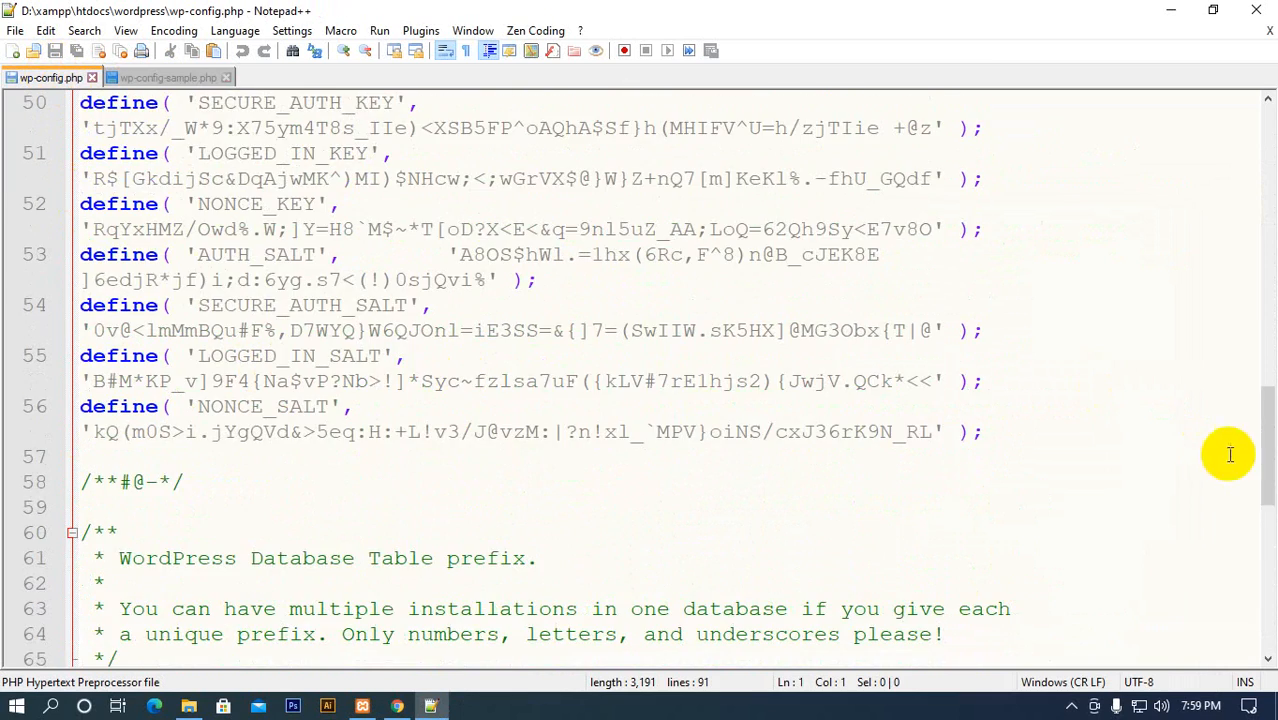
{"action": "left_click_drag", "start_coordinate": [1271, 470], "coordinate": [1232, 160]}
{"action": "scroll", "coordinate": [491, 610], "scroll_direction": "down", "scroll_amount": 9}
{"action": "scroll", "coordinate": [488, 608], "scroll_direction": "up", "scroll_amount": 4}
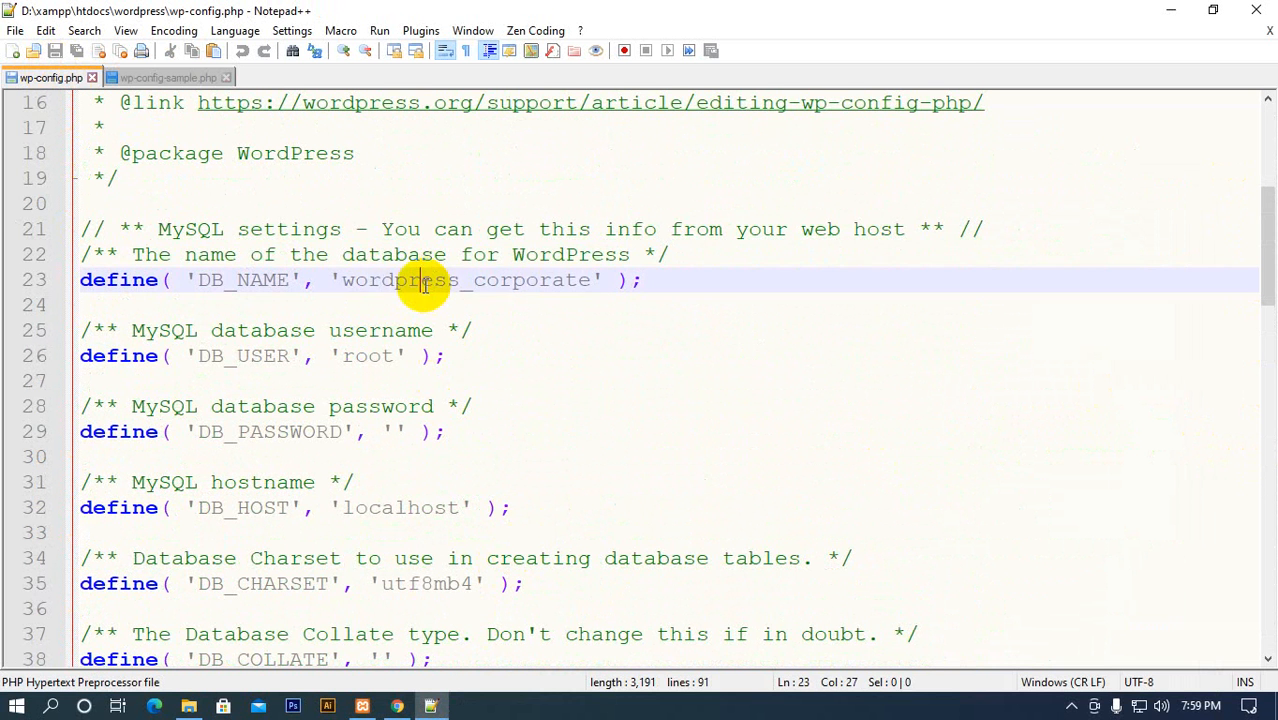
{"action": "double_click", "coordinate": [419, 280]}
Examine the placeholder database name, username, password, hostname and the table prefix in wp-config-sample.php
{"action": "left_click", "coordinate": [143, 80]}
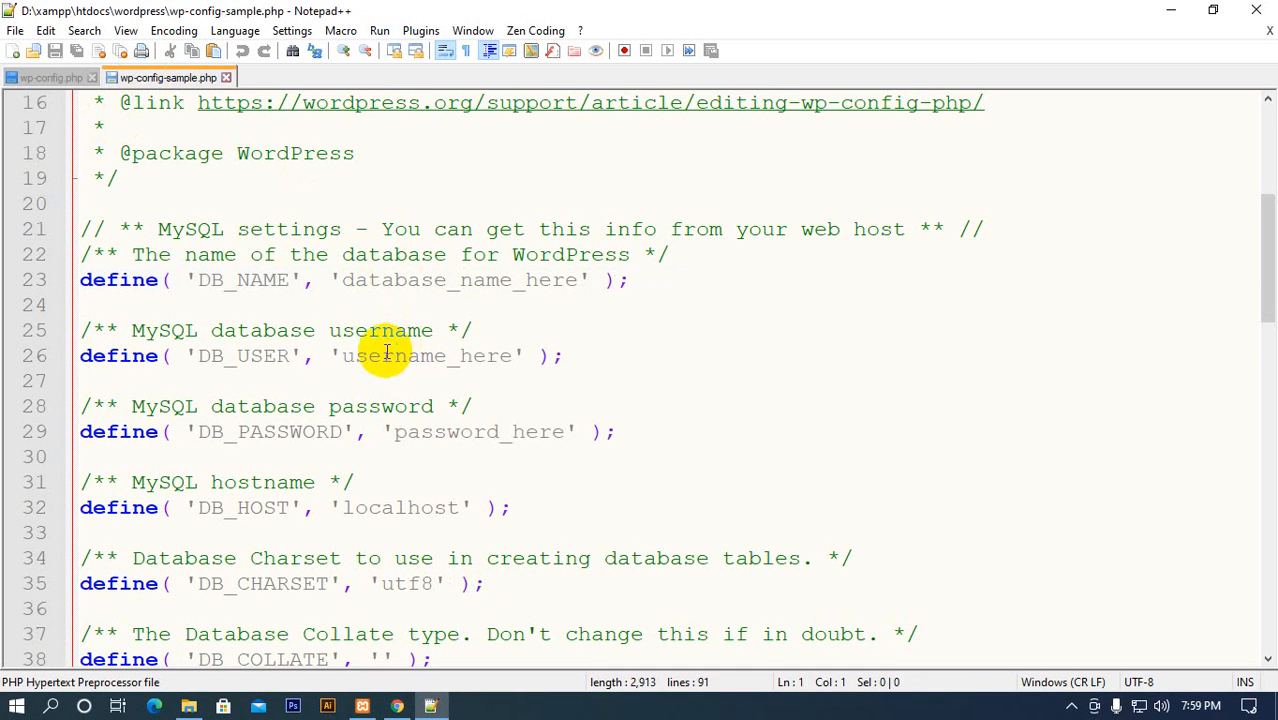
{"action": "left_click_drag", "start_coordinate": [342, 280], "coordinate": [583, 282]}
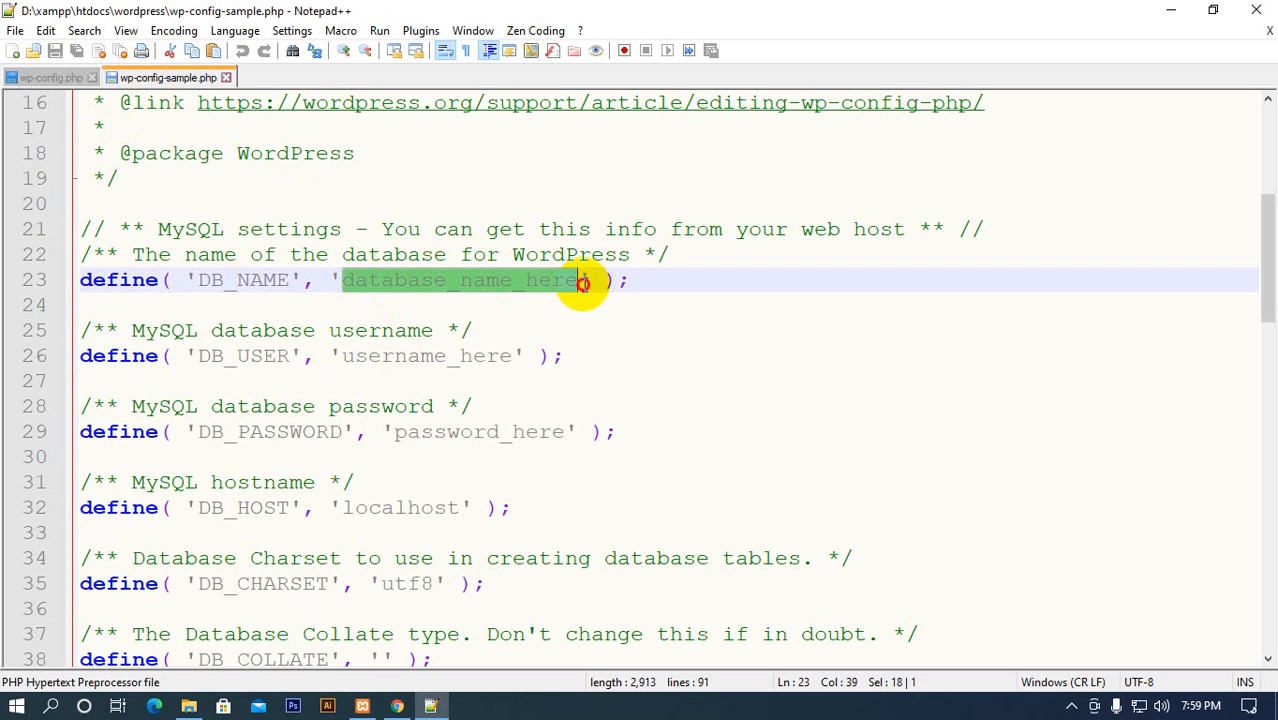
{"action": "double_click", "coordinate": [372, 356]}
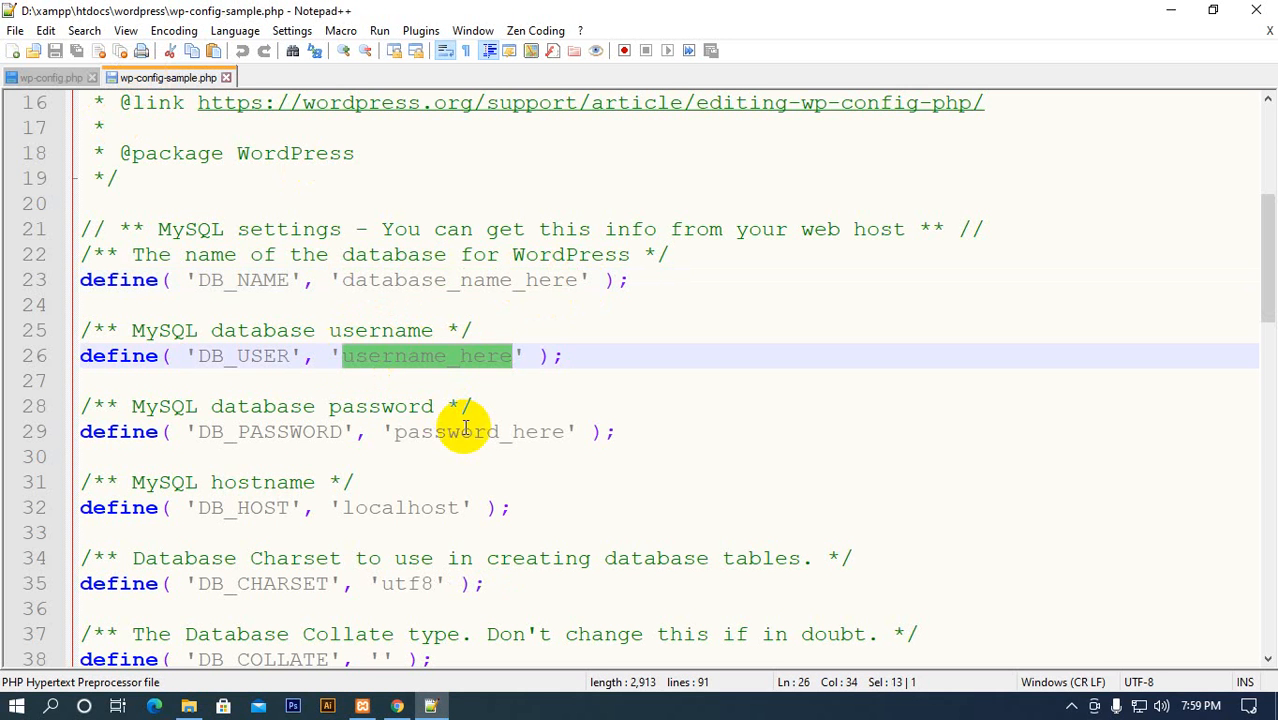
{"action": "double_click", "coordinate": [465, 432]}
{"action": "double_click", "coordinate": [391, 507]}
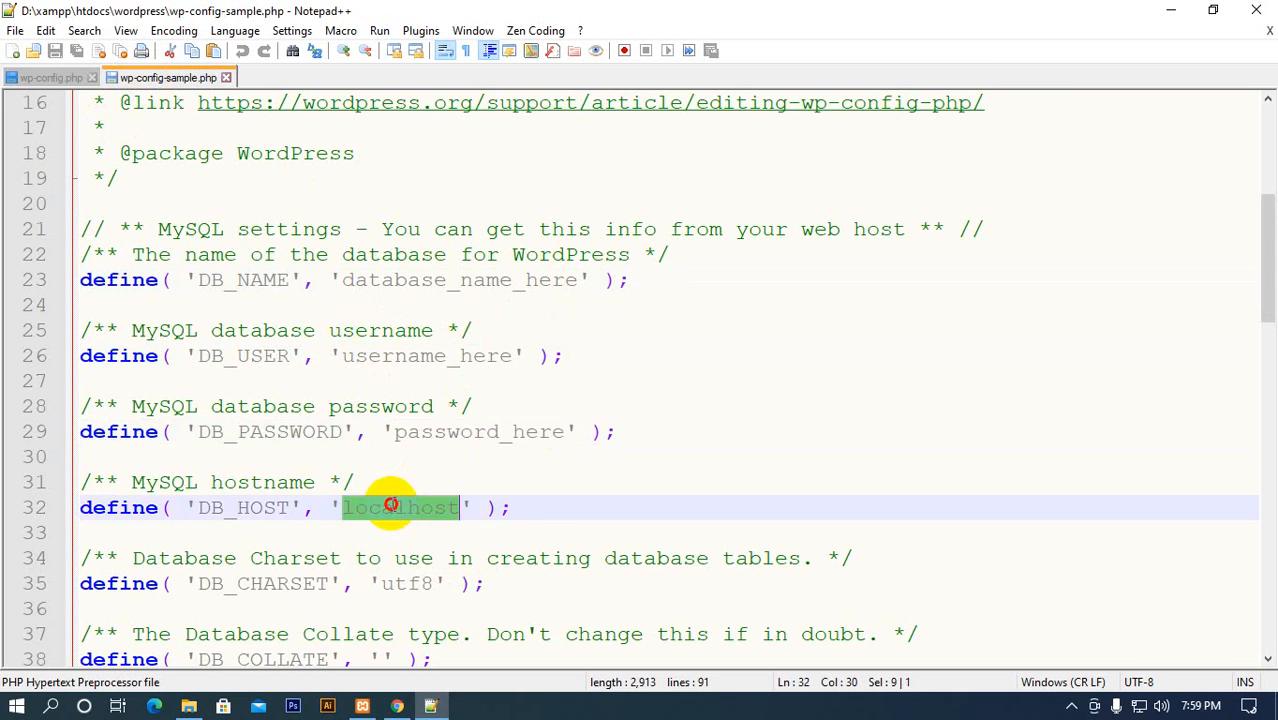
{"action": "scroll", "coordinate": [400, 520], "scroll_direction": "down", "scroll_amount": 14}
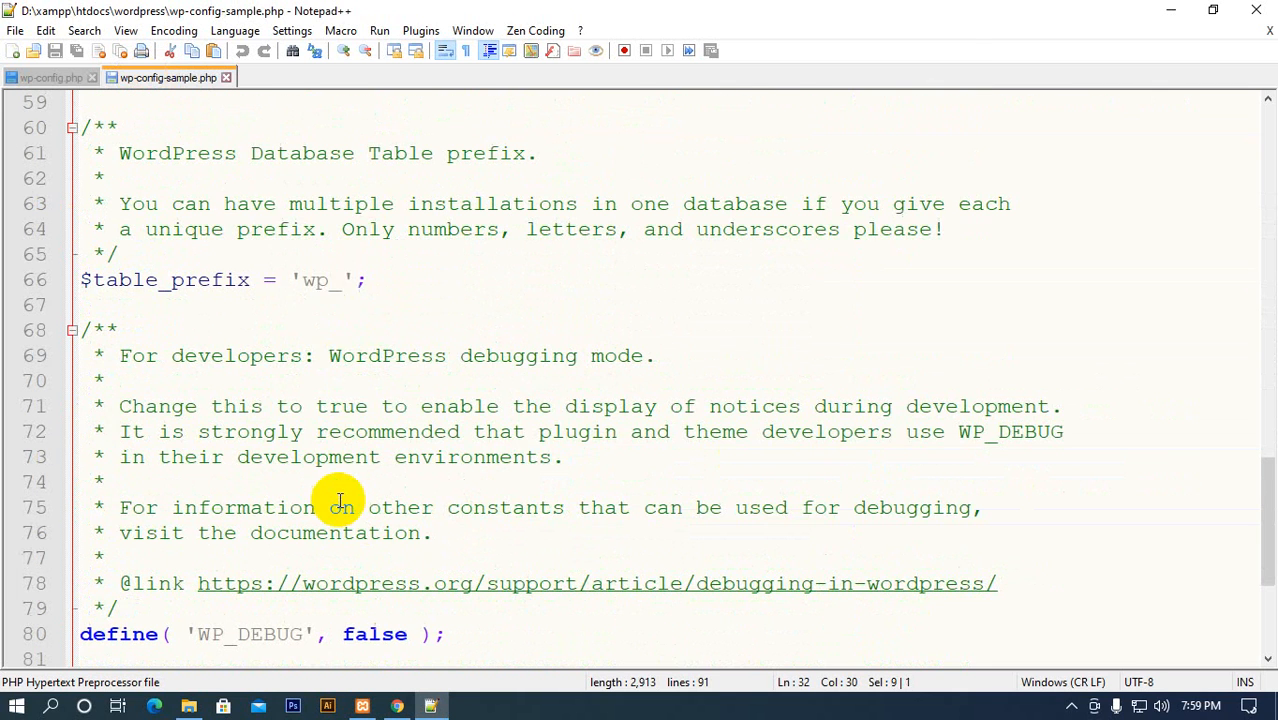
{"action": "double_click", "coordinate": [316, 284]}
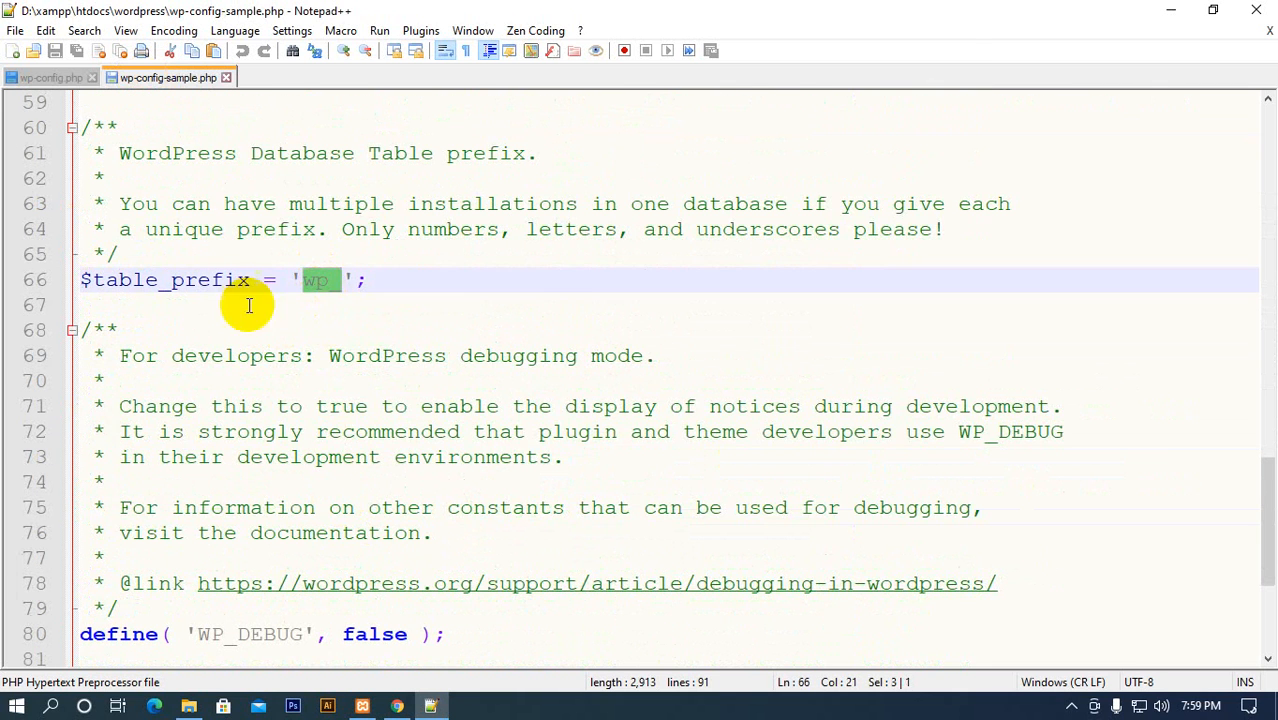
Review the table prefix and the authentication keys and salts in wp-config.php
{"action": "left_click", "coordinate": [58, 78]}
{"action": "scroll", "coordinate": [277, 457], "scroll_direction": "down", "scroll_amount": 18}
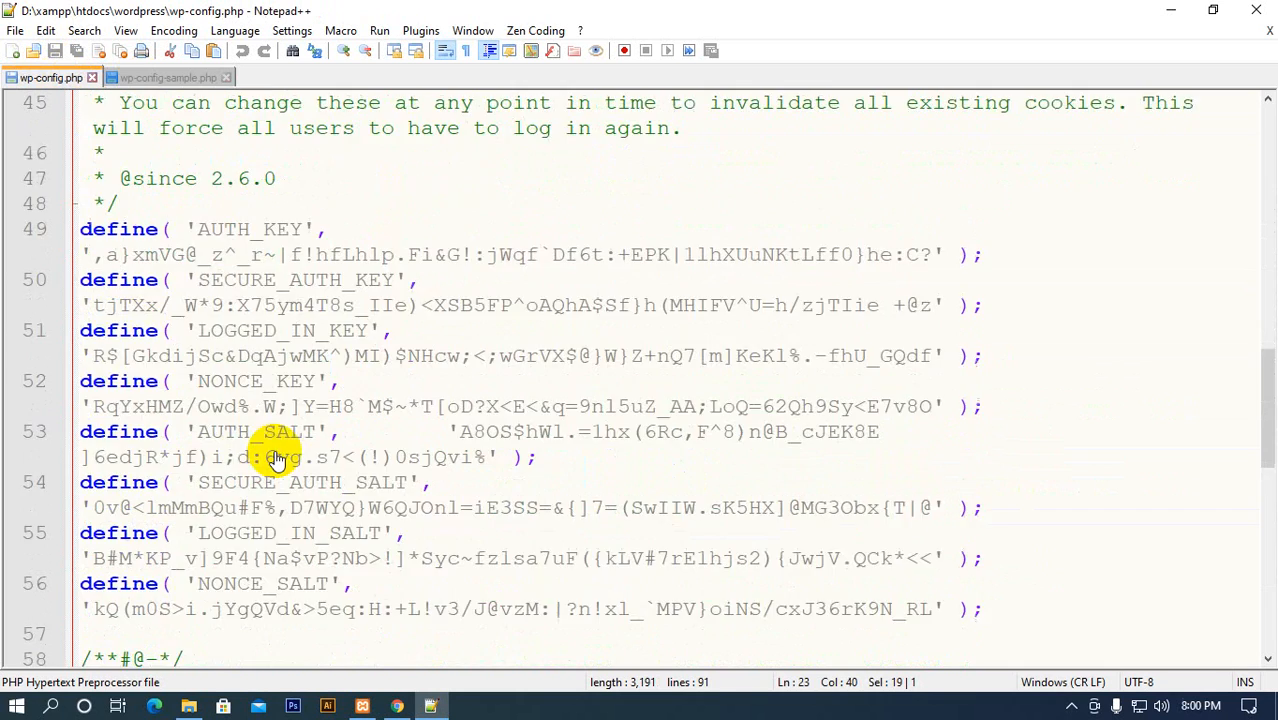
{"action": "left_click", "coordinate": [316, 255]}
{"action": "scroll", "coordinate": [410, 440], "scroll_direction": "up", "scroll_amount": 17}
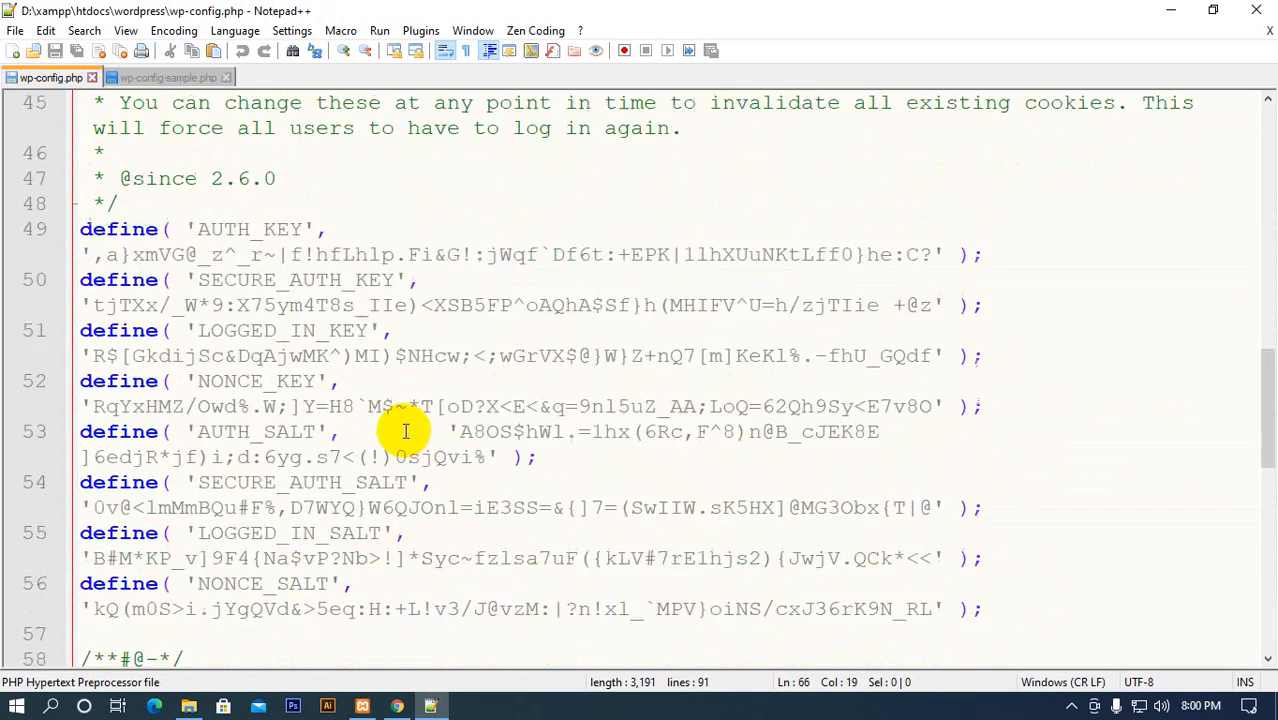
{"action": "scroll", "coordinate": [405, 465], "scroll_direction": "down", "scroll_amount": 2}
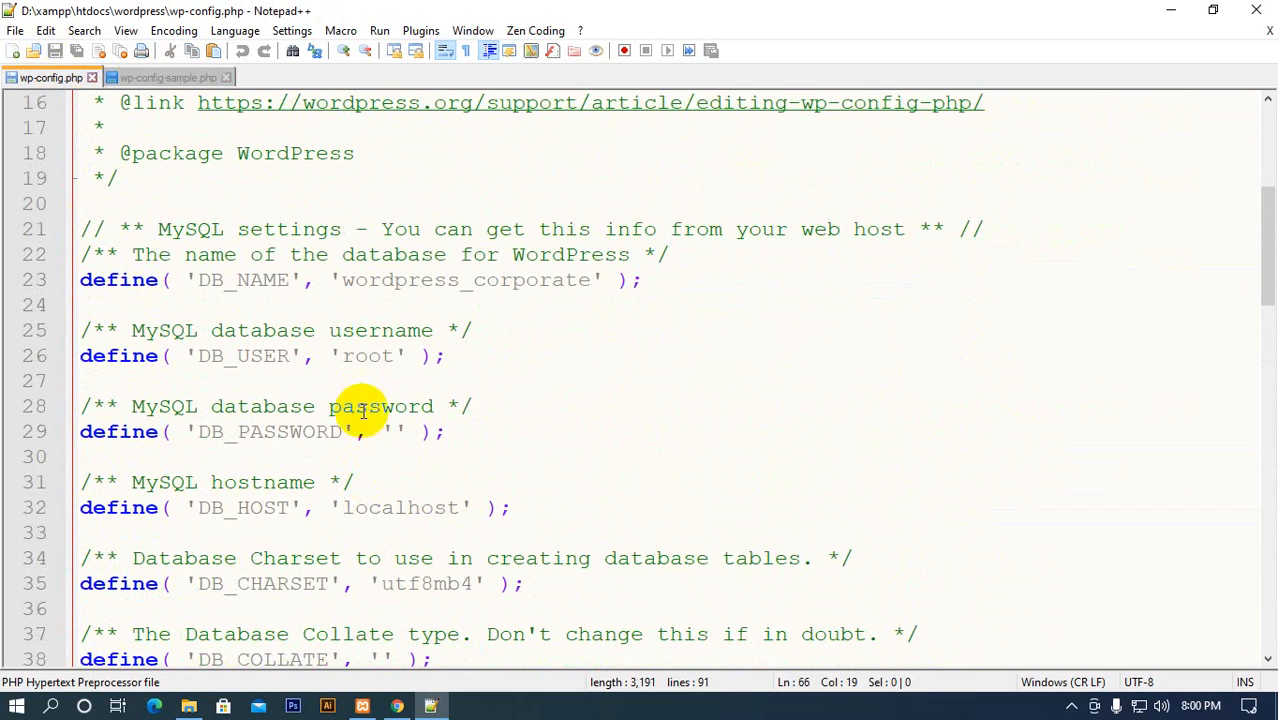
Highlight the database name, username, password and hostname values in wp-config.php one after another
{"action": "left_click", "coordinate": [368, 356]}
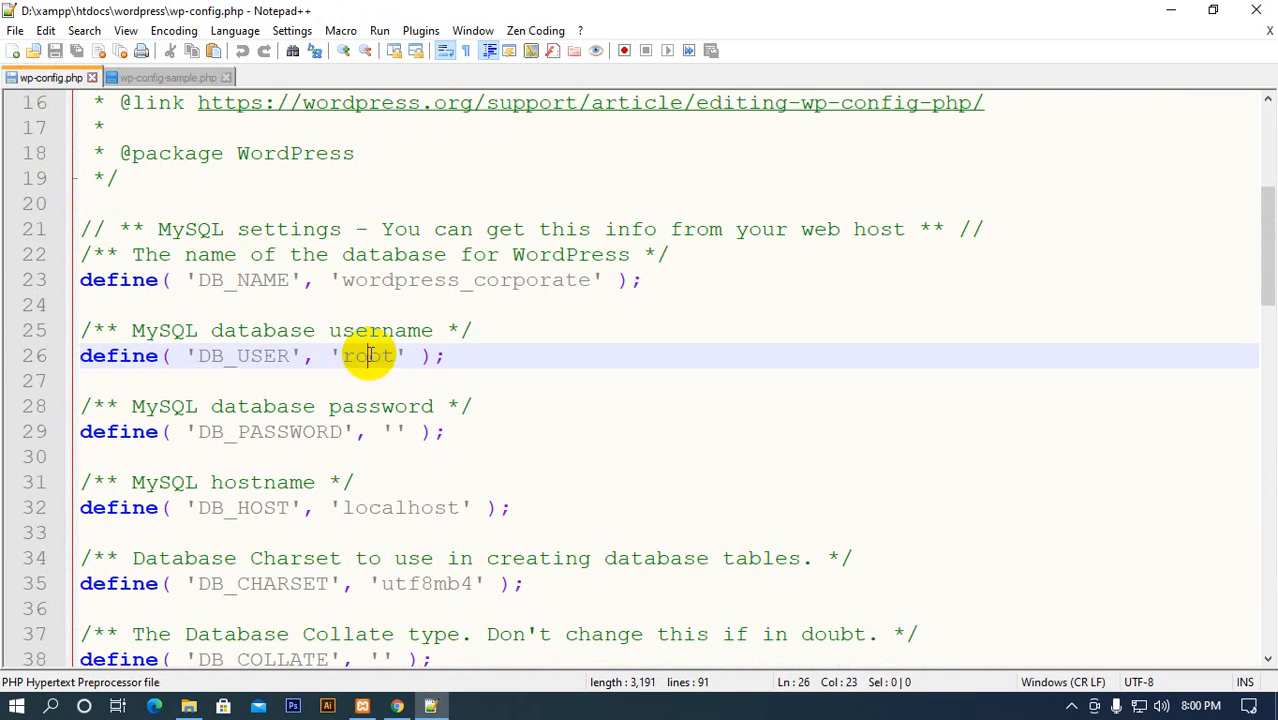
{"action": "double_click", "coordinate": [445, 285]}
{"action": "left_click", "coordinate": [364, 356]}
{"action": "left_click", "coordinate": [393, 432]}
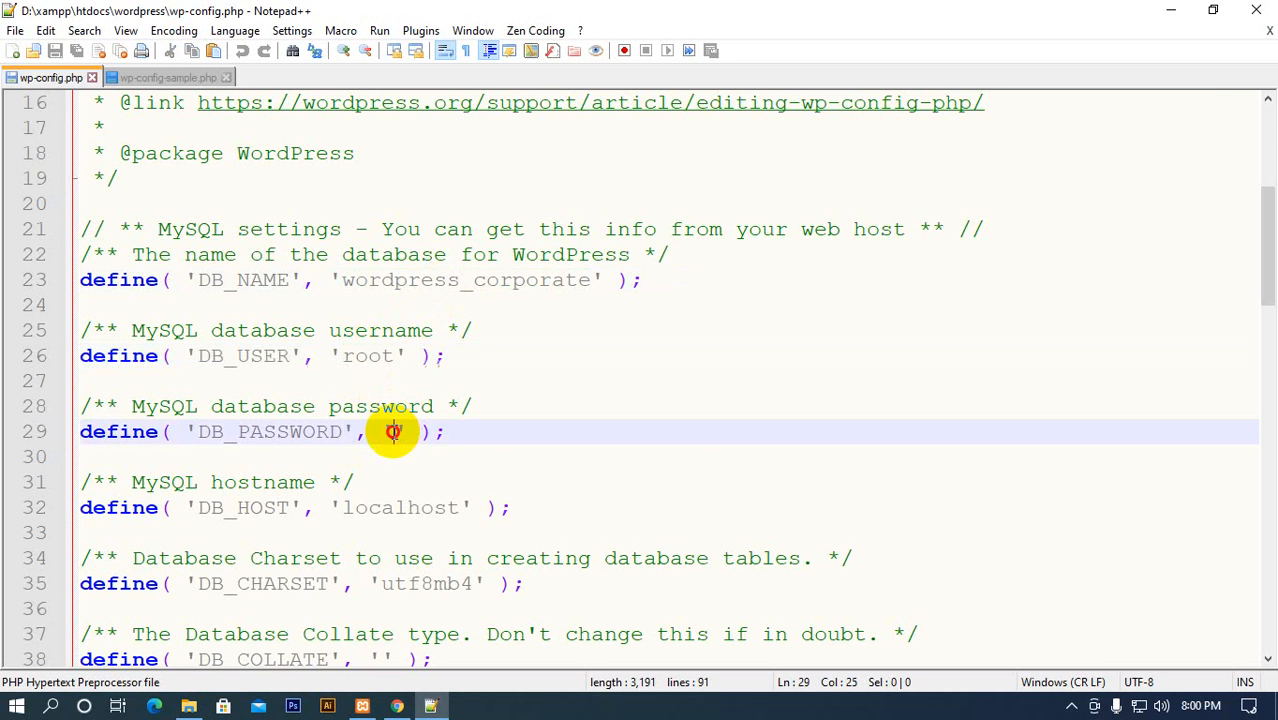
{"action": "left_click_drag", "start_coordinate": [400, 432], "coordinate": [379, 427]}
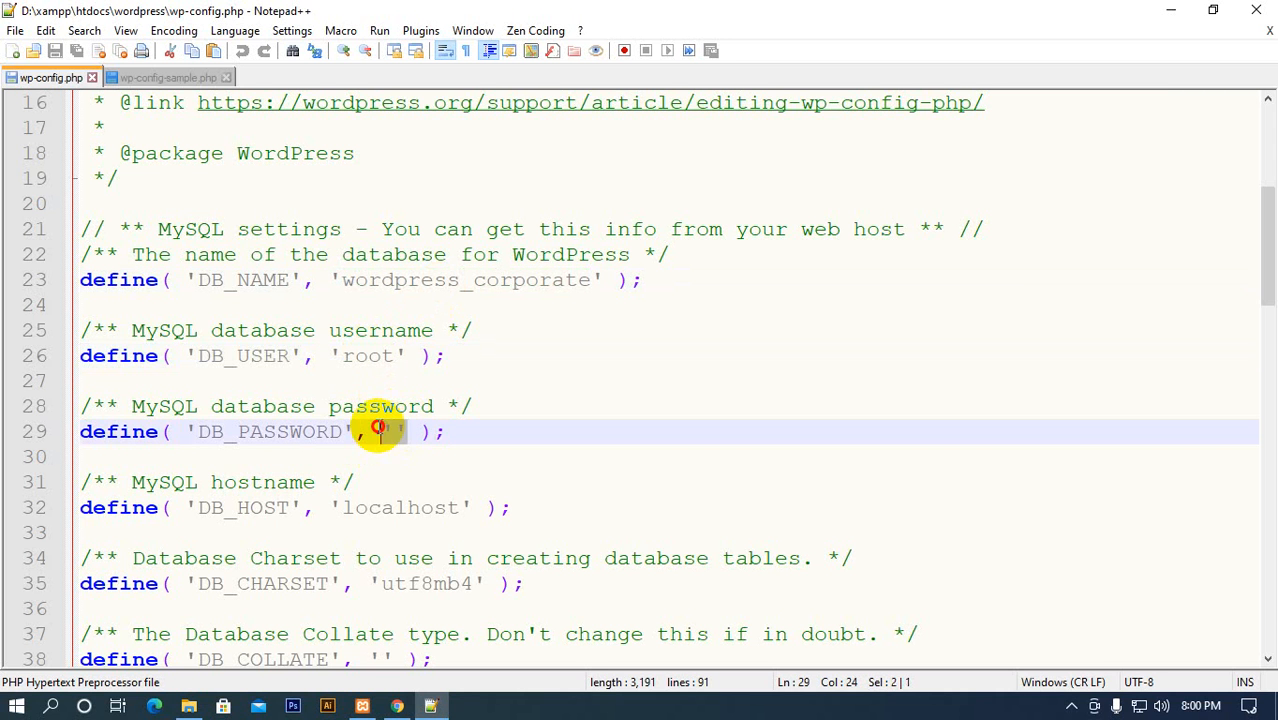
{"action": "double_click", "coordinate": [410, 508]}
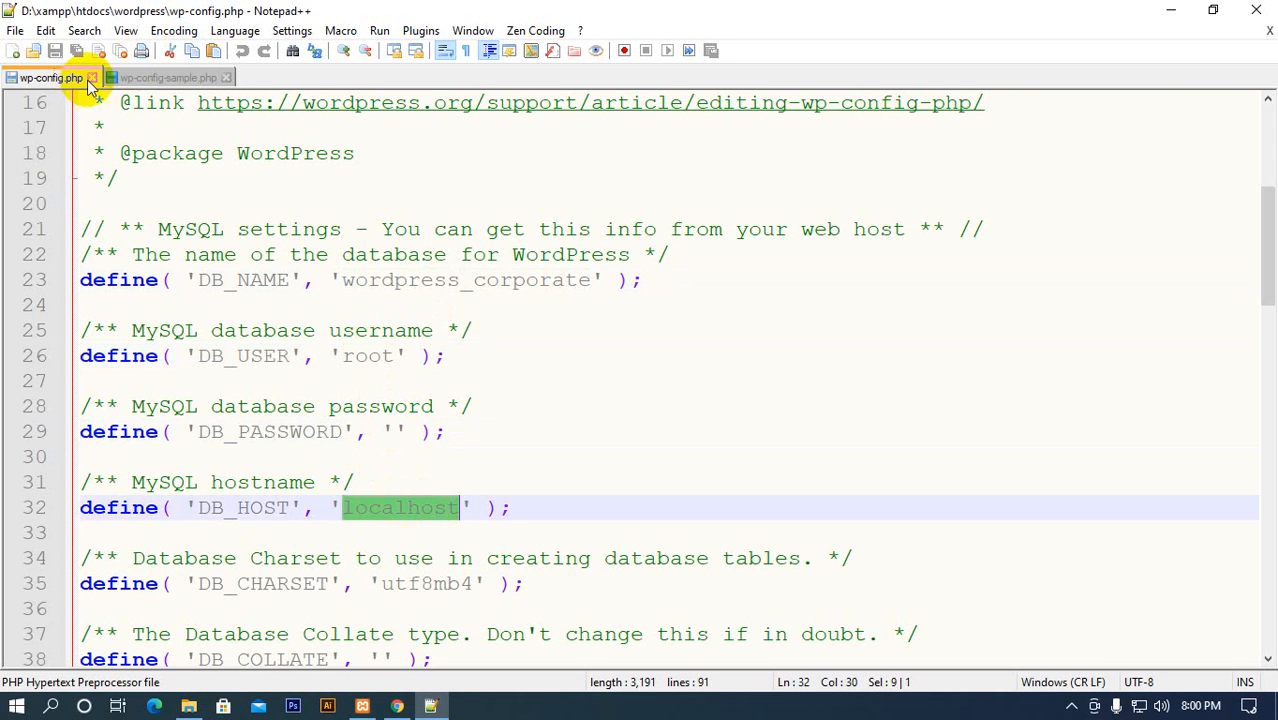
Compare the placeholder keys and settings in wp-config-sample.php with the MySQL settings in wp-config.php once more
{"action": "left_click", "coordinate": [143, 79]}
{"action": "scroll", "coordinate": [290, 330], "scroll_direction": "up", "scroll_amount": 16}
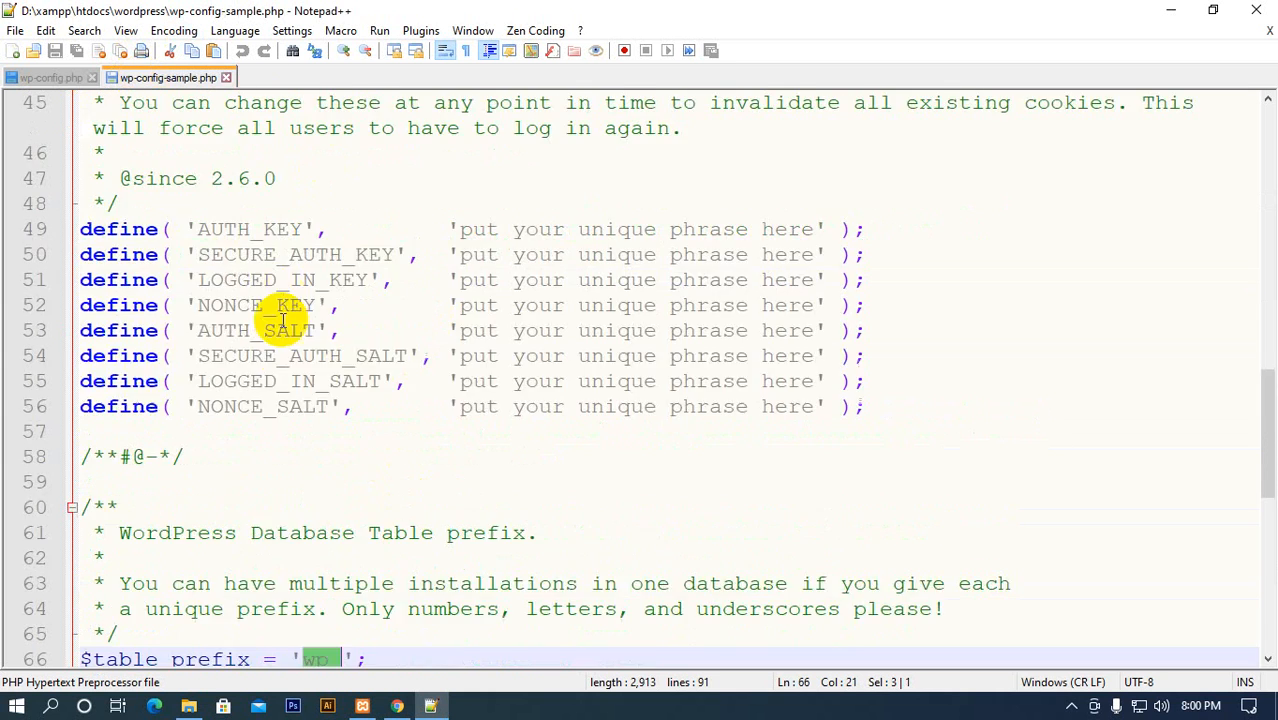
{"action": "scroll", "coordinate": [290, 343], "scroll_direction": "up", "scroll_amount": 5}
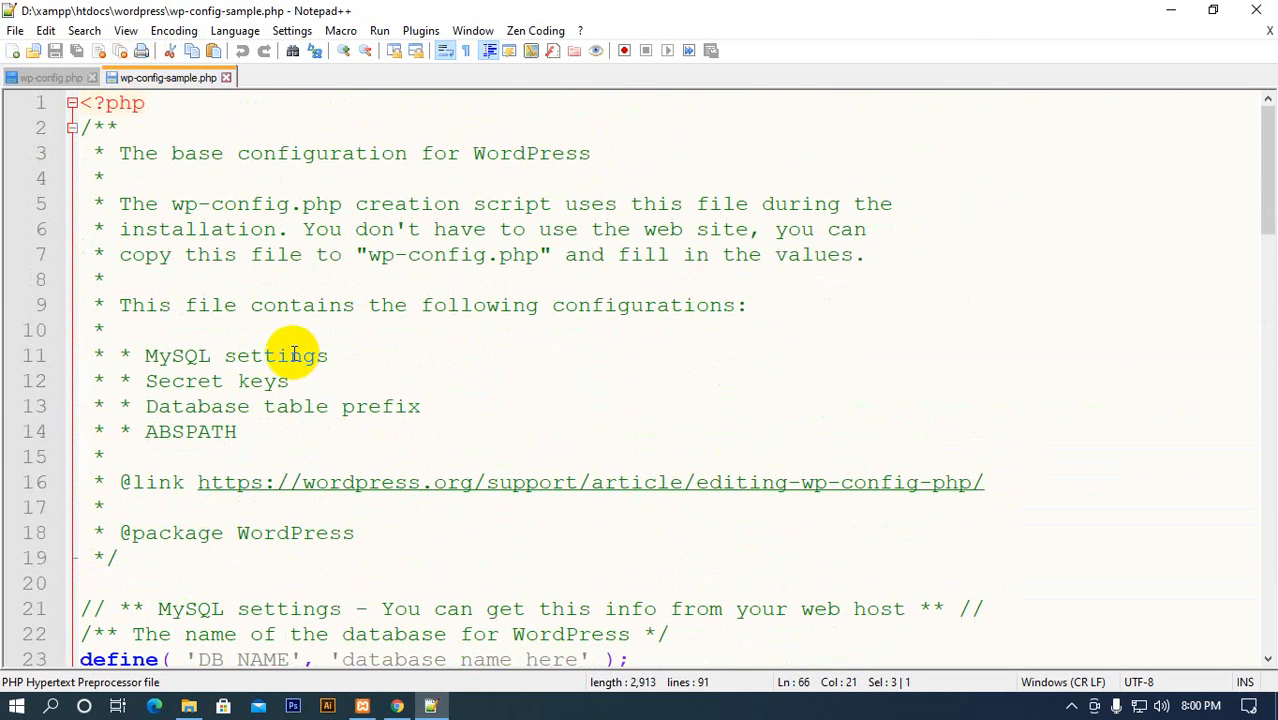
{"action": "left_click", "coordinate": [55, 88]}
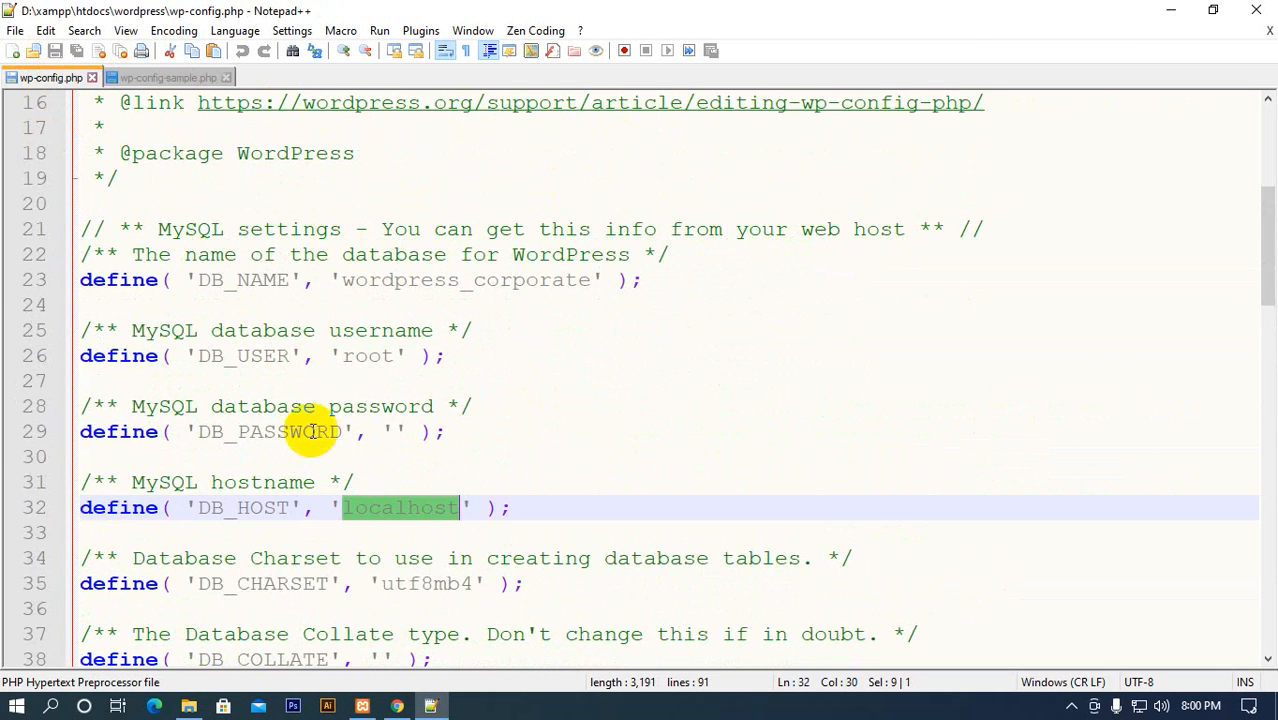
{"action": "left_click", "coordinate": [397, 706]}
{"action": "left_click", "coordinate": [431, 706]}
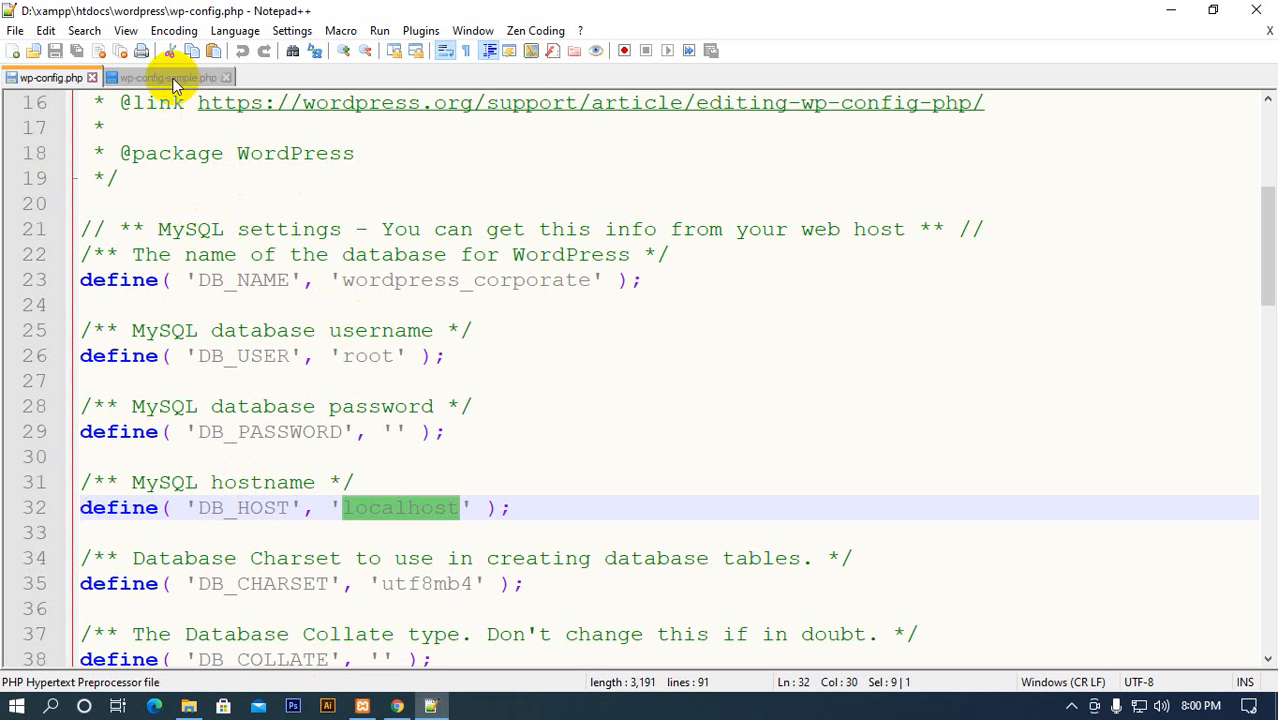
Close wp-config.php and wp-config-sample.php in Notepad++ and return to the browser's empty tab
{"action": "left_click", "coordinate": [91, 78]}
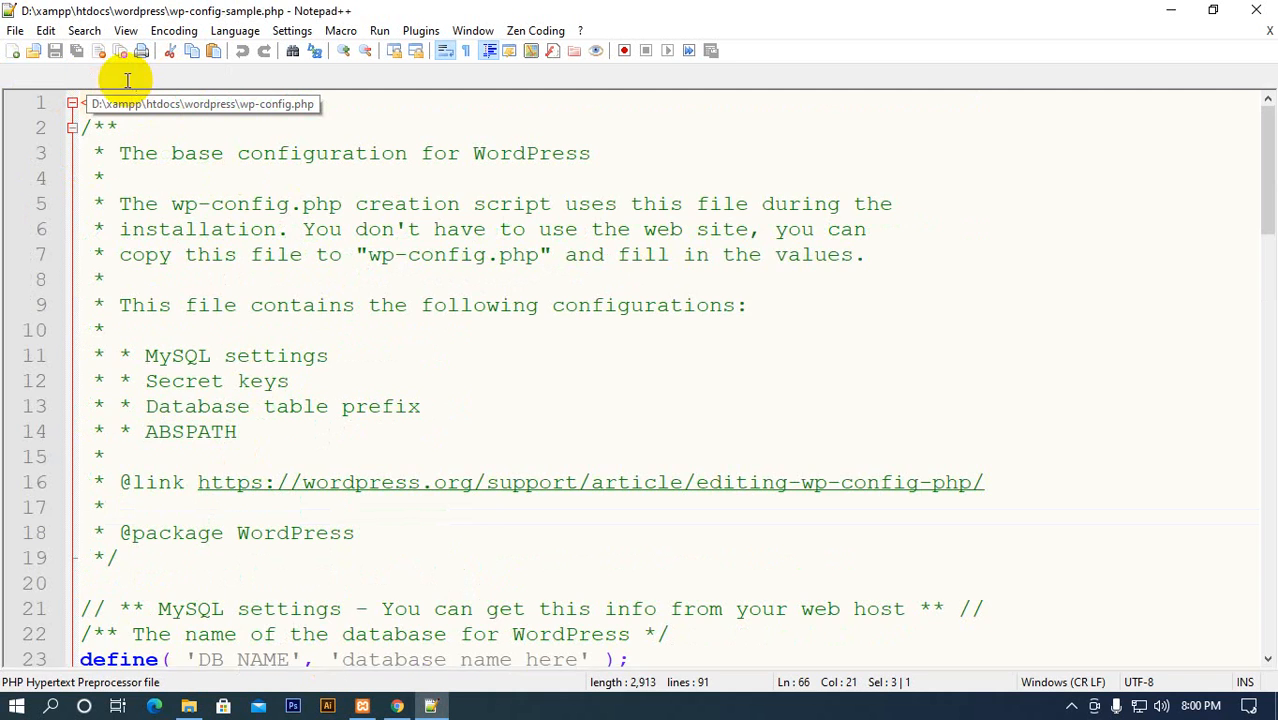
{"action": "left_click", "coordinate": [126, 78]}
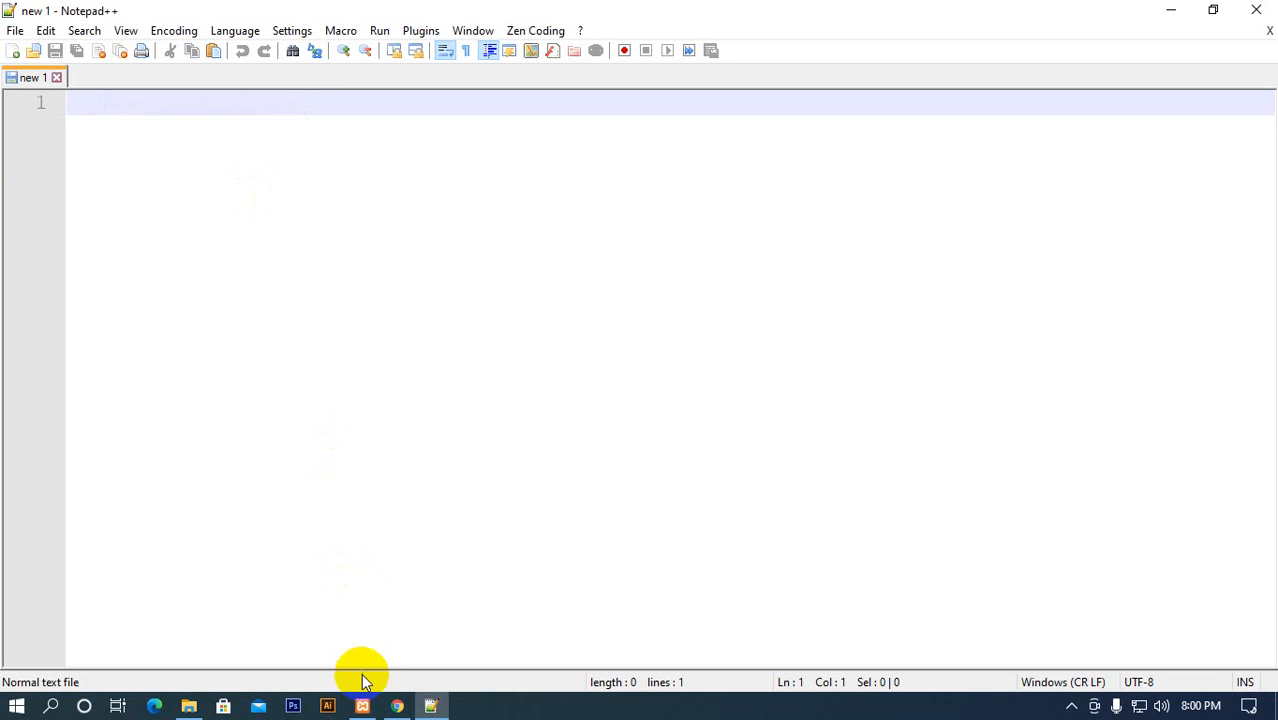
{"action": "left_click", "coordinate": [188, 706]}
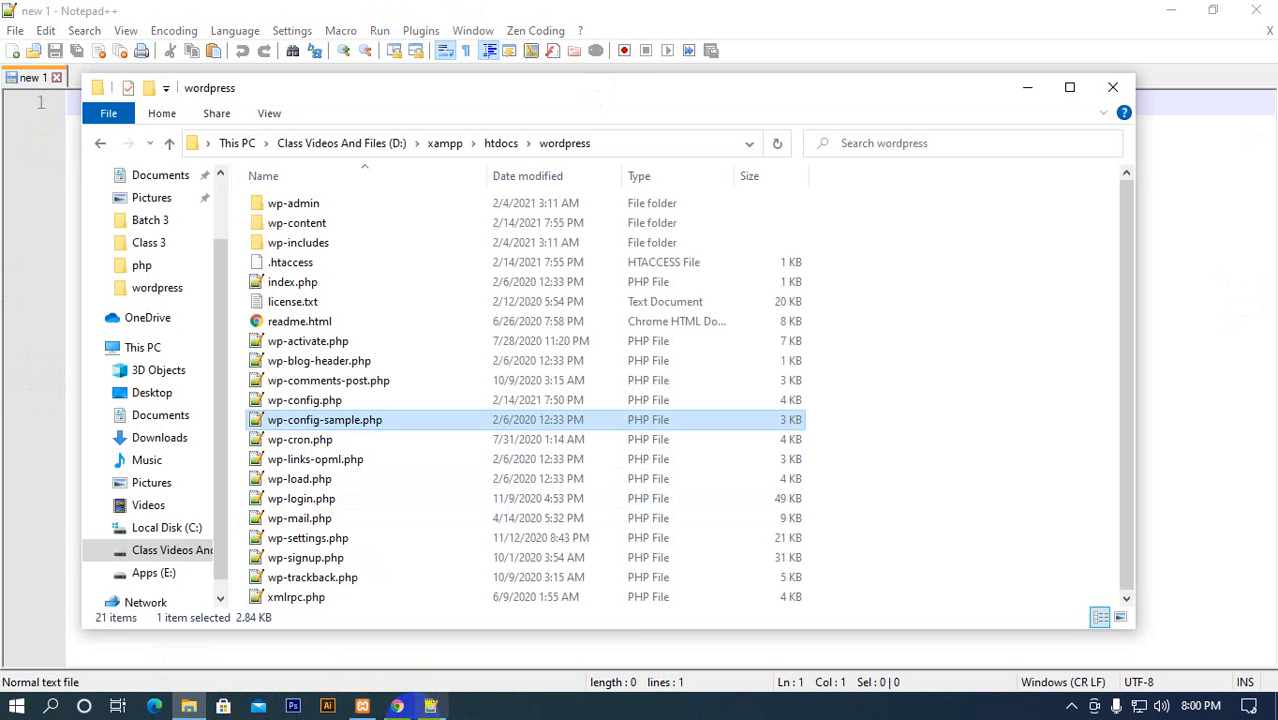
{"action": "left_click", "coordinate": [397, 707]}
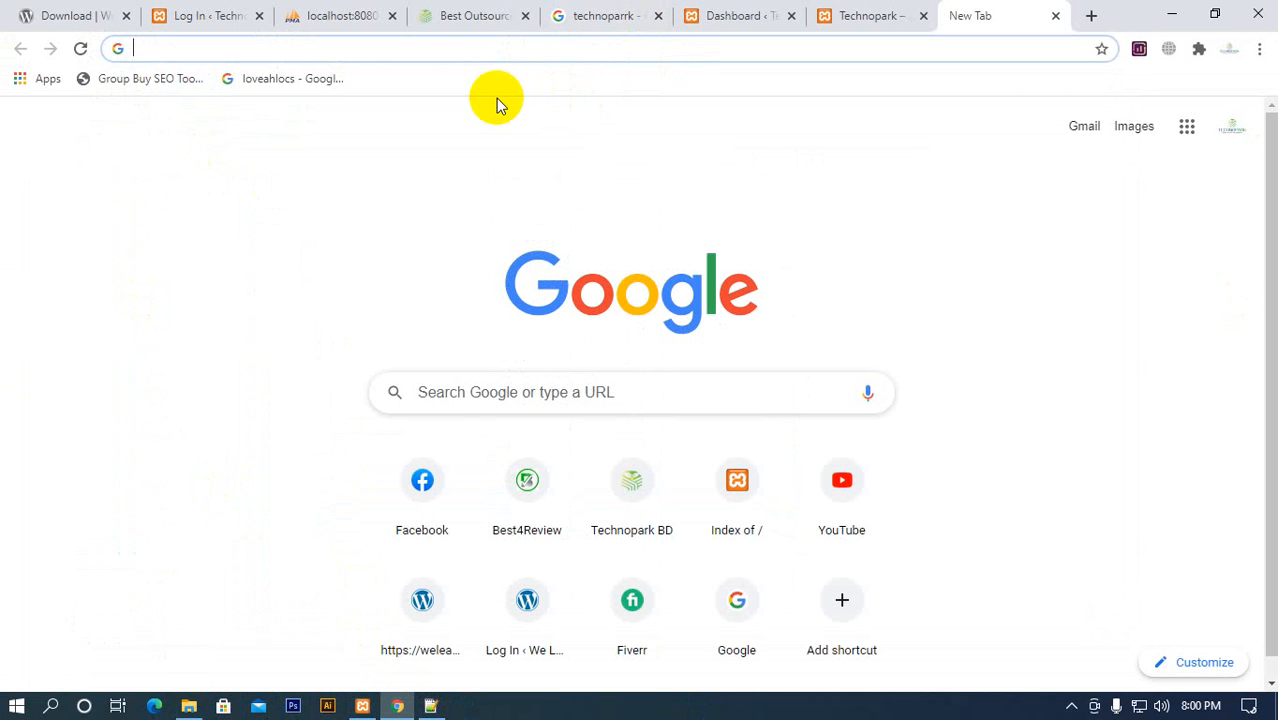
Close the WordPress dashboard page with the expired session and confirm leaving the site
{"action": "left_click", "coordinate": [730, 20]}
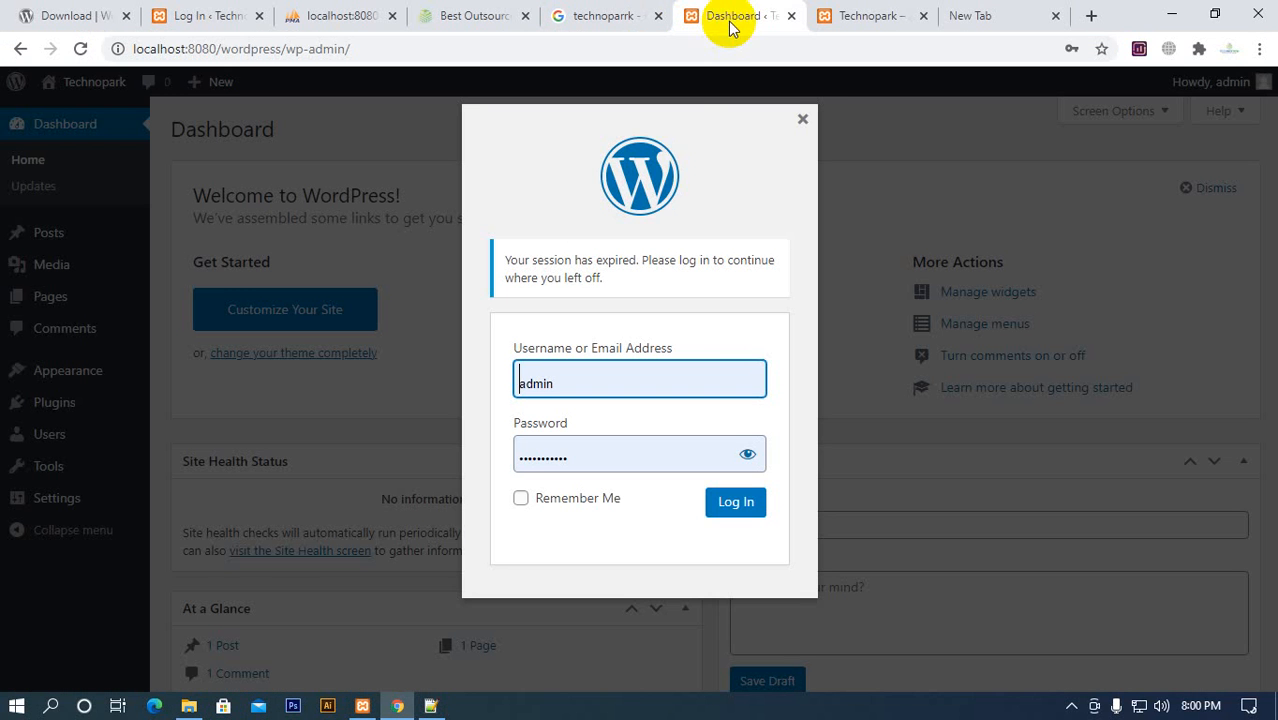
{"action": "left_click", "coordinate": [790, 15]}
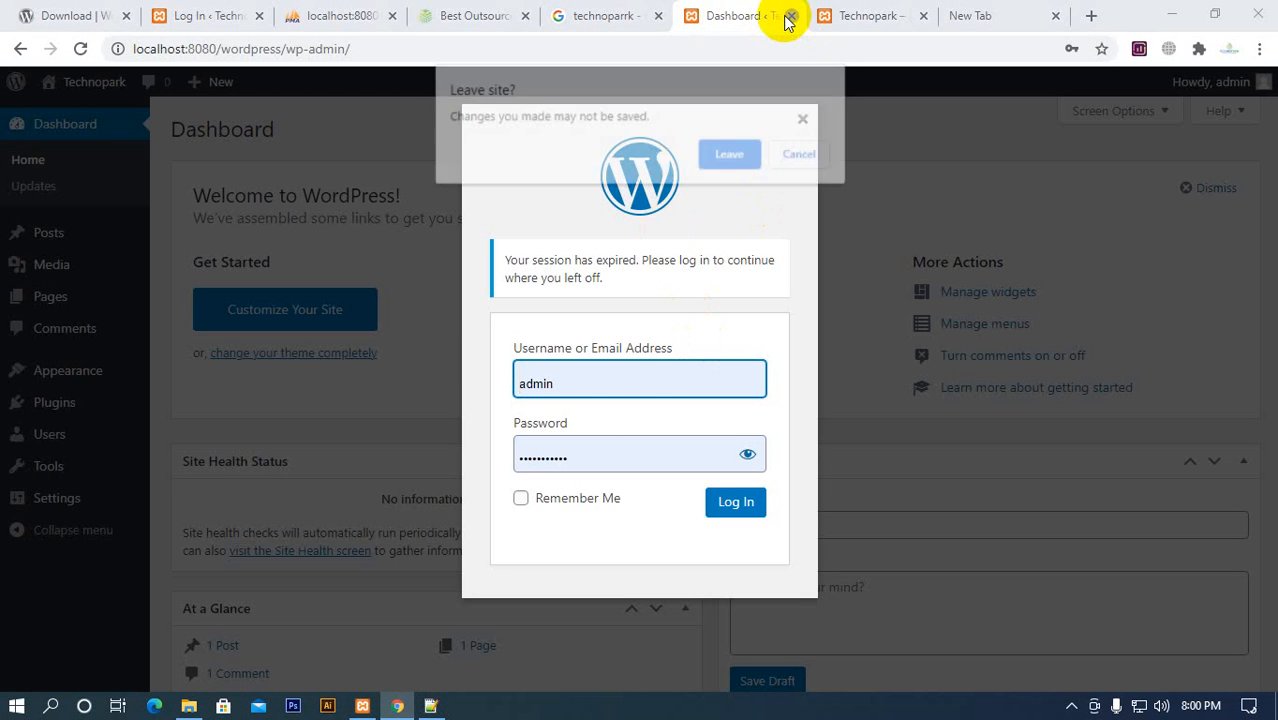
{"action": "left_click", "coordinate": [716, 153]}
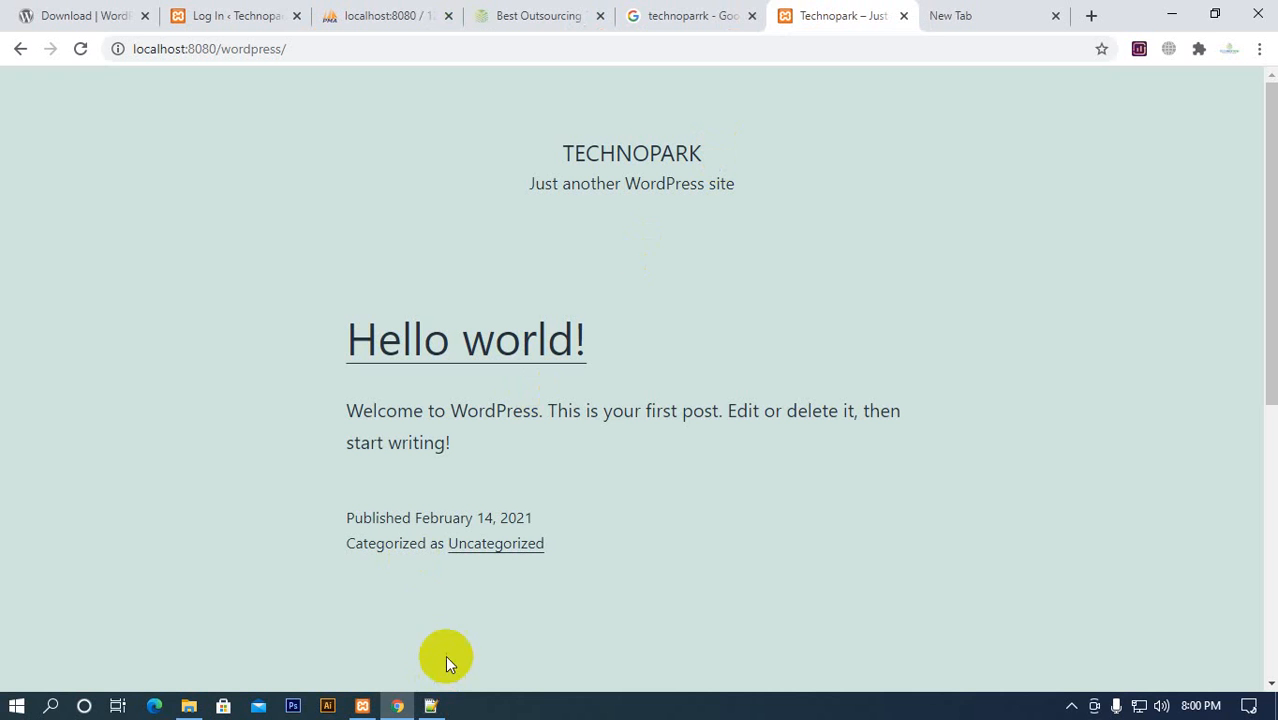
Delete the installation's main configuration file, wp-config.php, from the htdocs\wordpress folder in File Explorer
{"action": "left_click", "coordinate": [189, 705]}
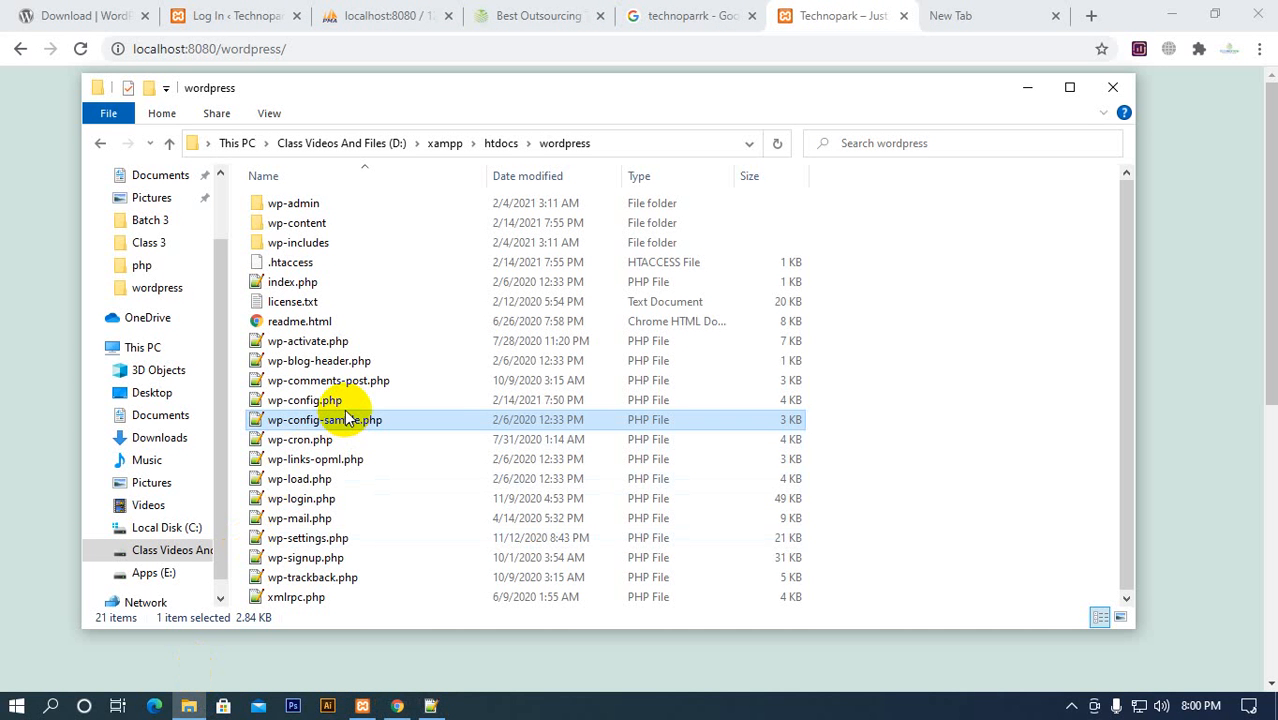
{"action": "left_click", "coordinate": [322, 402]}
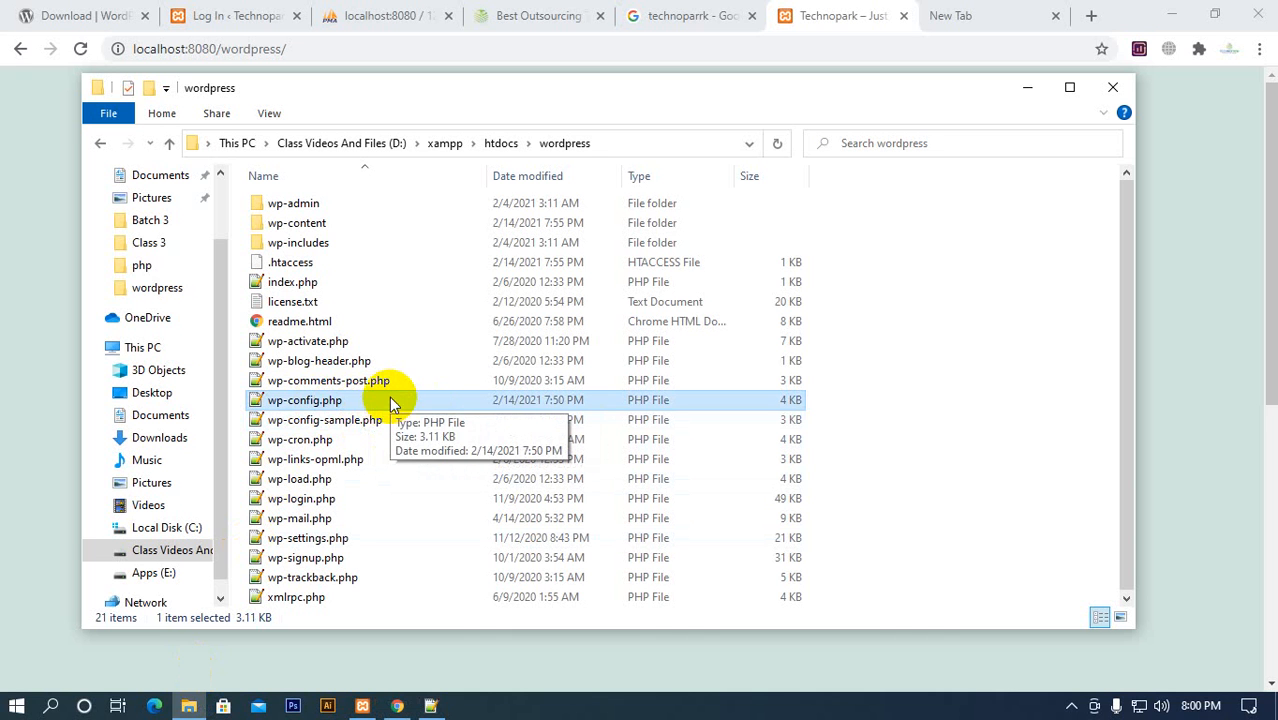
{"action": "left_click", "coordinate": [427, 409]}
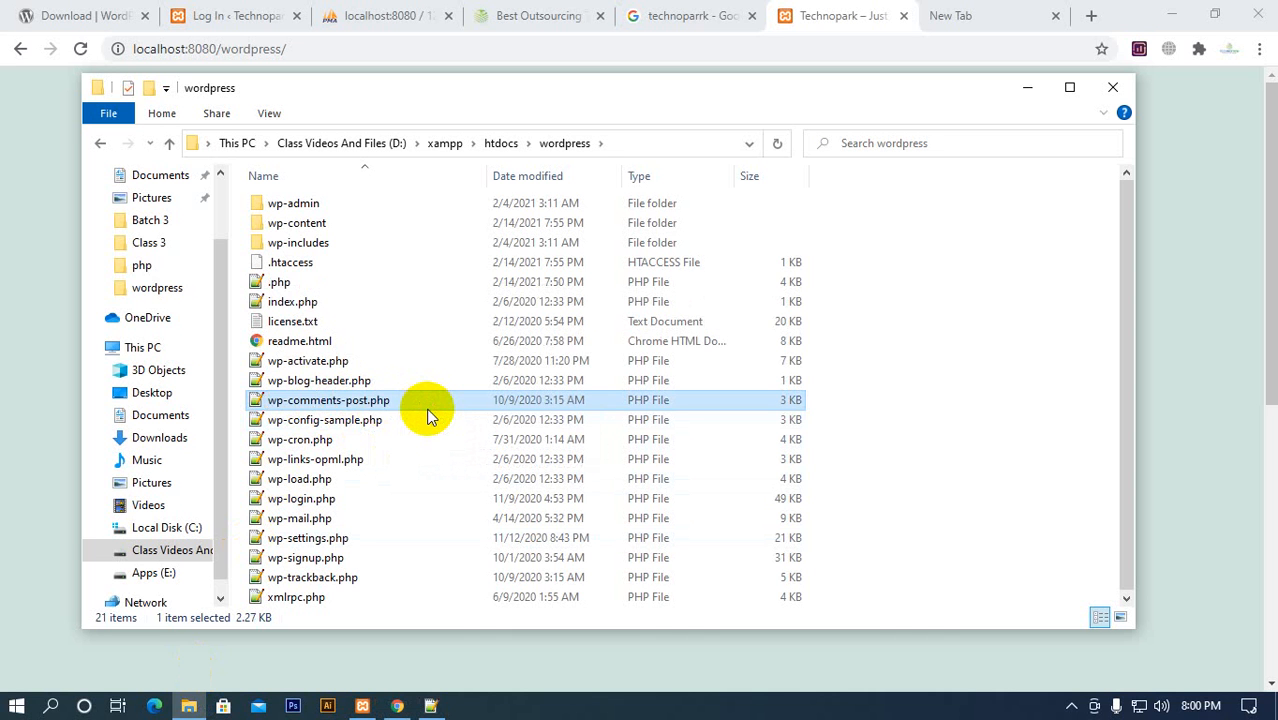
{"action": "left_click", "coordinate": [330, 283]}
{"action": "right_click", "coordinate": [333, 287]}
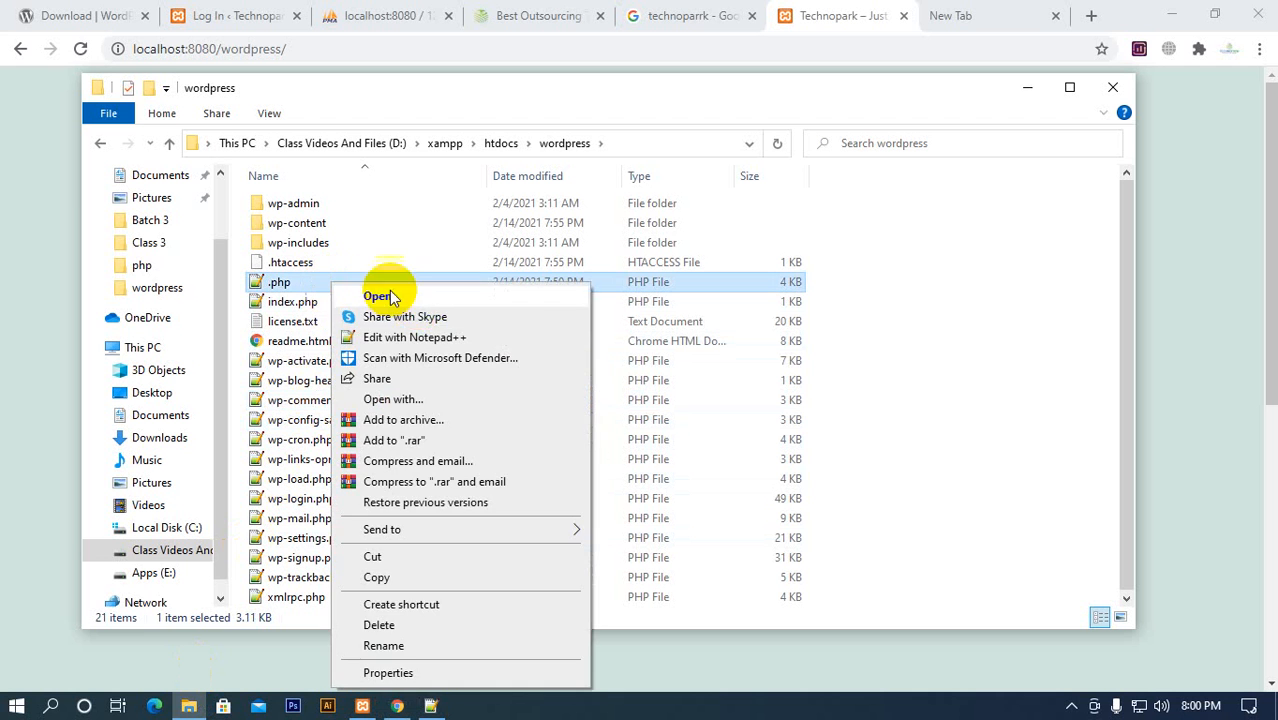
{"action": "left_click", "coordinate": [396, 626]}
Reload the local WordPress site in the browser and check the page address it redirects to
{"action": "left_click", "coordinate": [862, 20]}
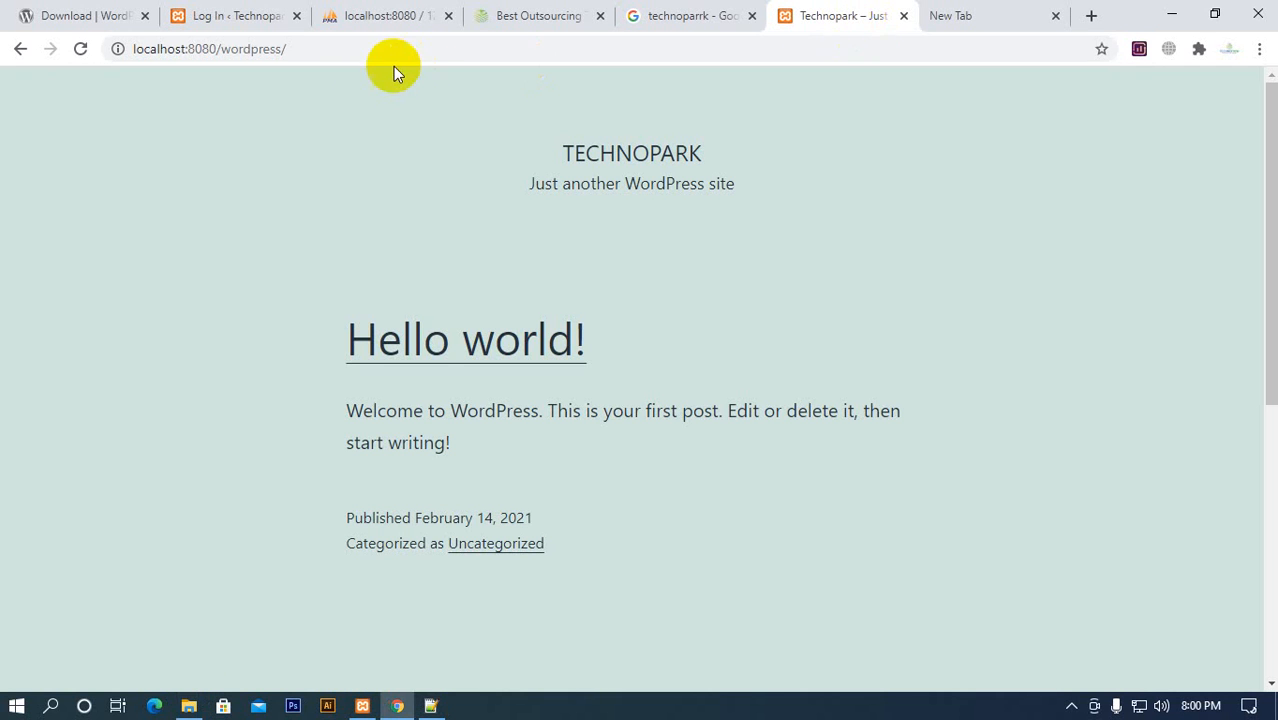
{"action": "left_click", "coordinate": [80, 50]}
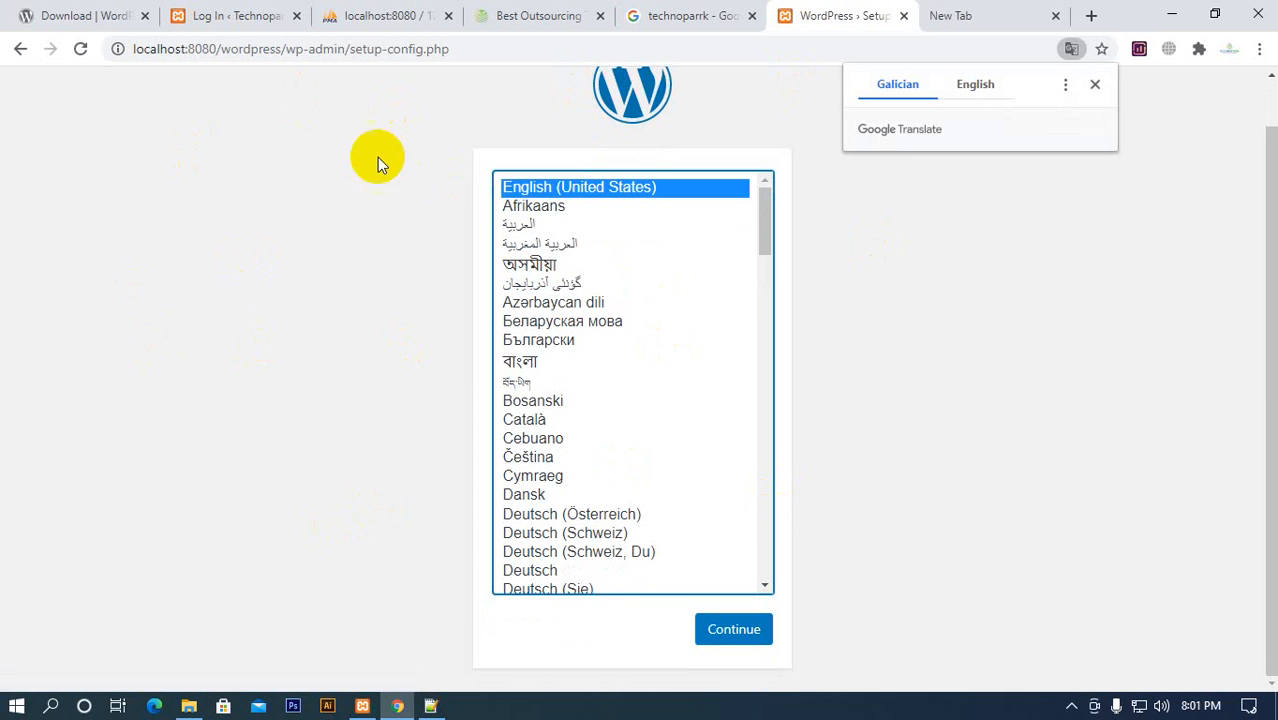
{"action": "left_click", "coordinate": [377, 50]}
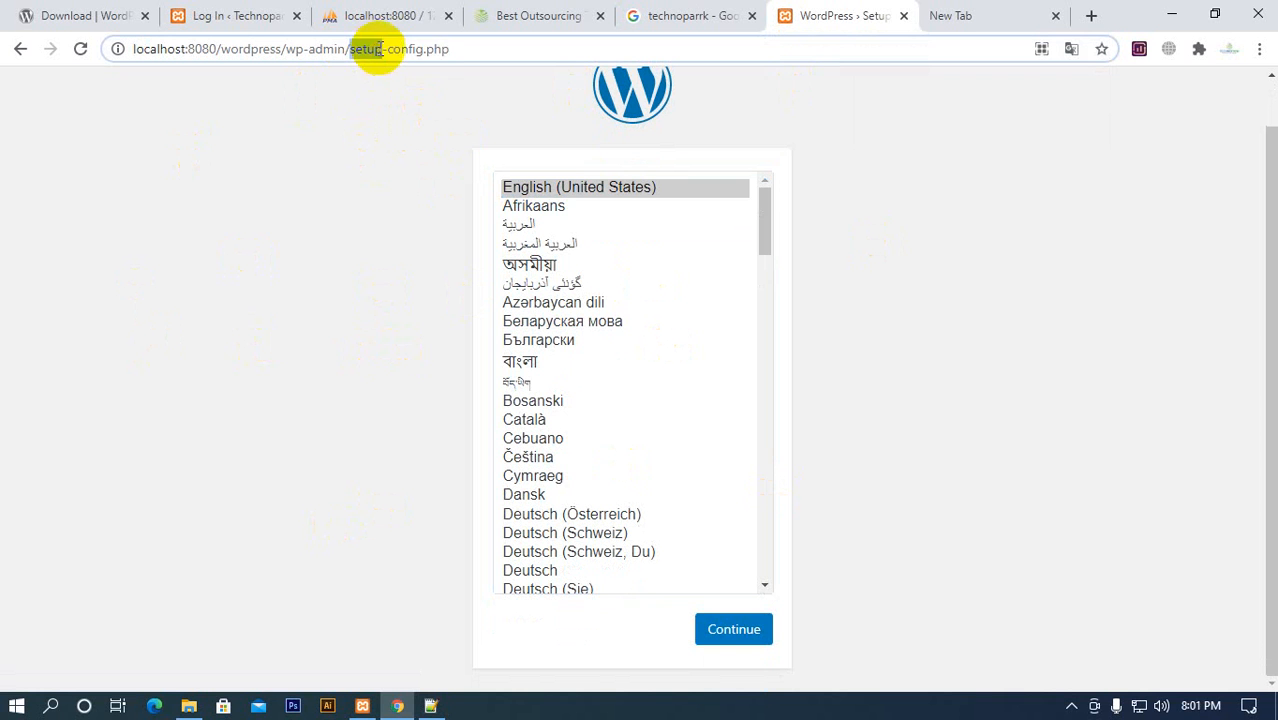
{"action": "left_click", "coordinate": [499, 57]}
{"action": "left_click", "coordinate": [342, 333]}
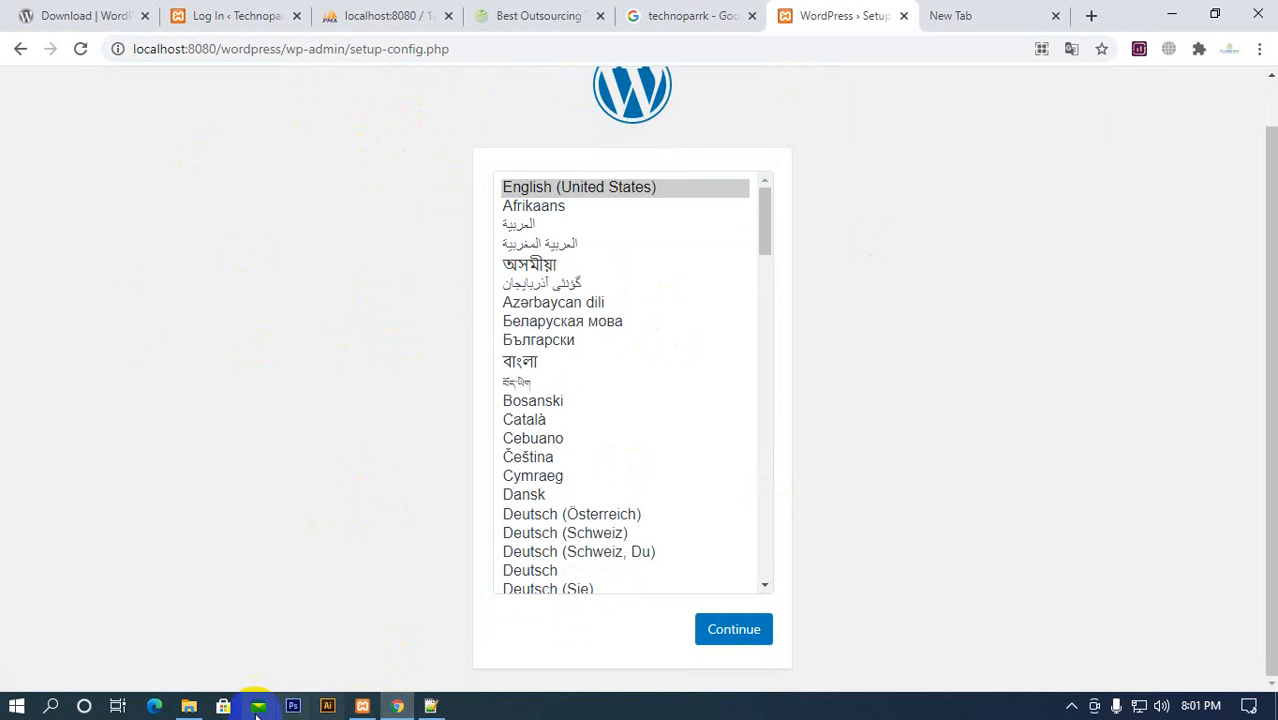
Duplicate wp-config-sample.php within the wordpress folder in File Explorer
{"action": "left_click", "coordinate": [196, 709]}
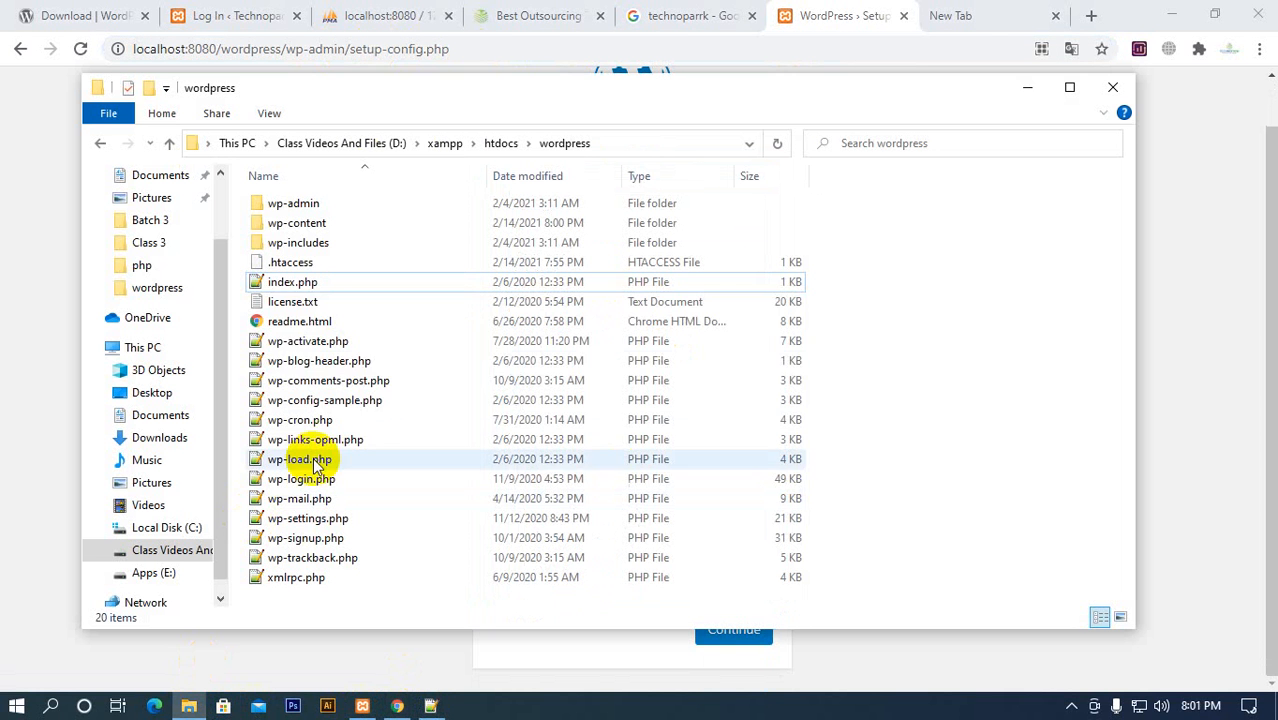
{"action": "left_click", "coordinate": [347, 404]}
{"action": "right_click", "coordinate": [347, 408]}
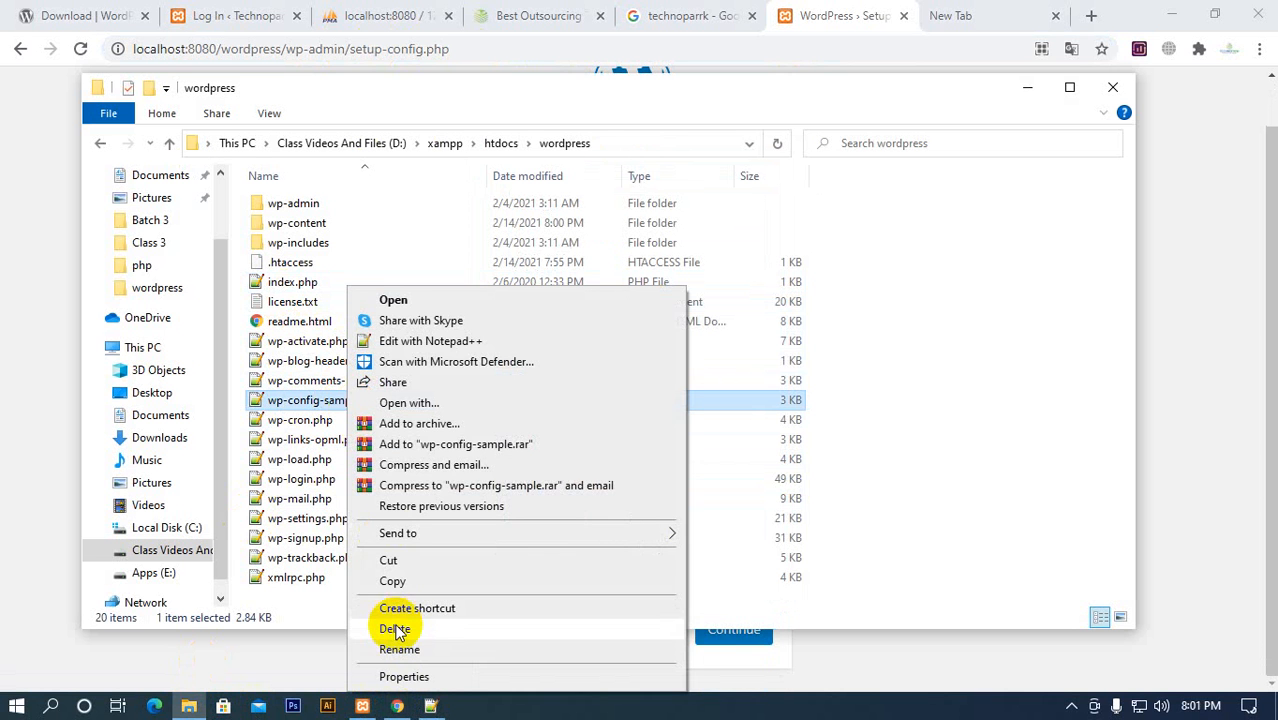
{"action": "left_click", "coordinate": [390, 582]}
{"action": "right_click", "coordinate": [936, 266]}
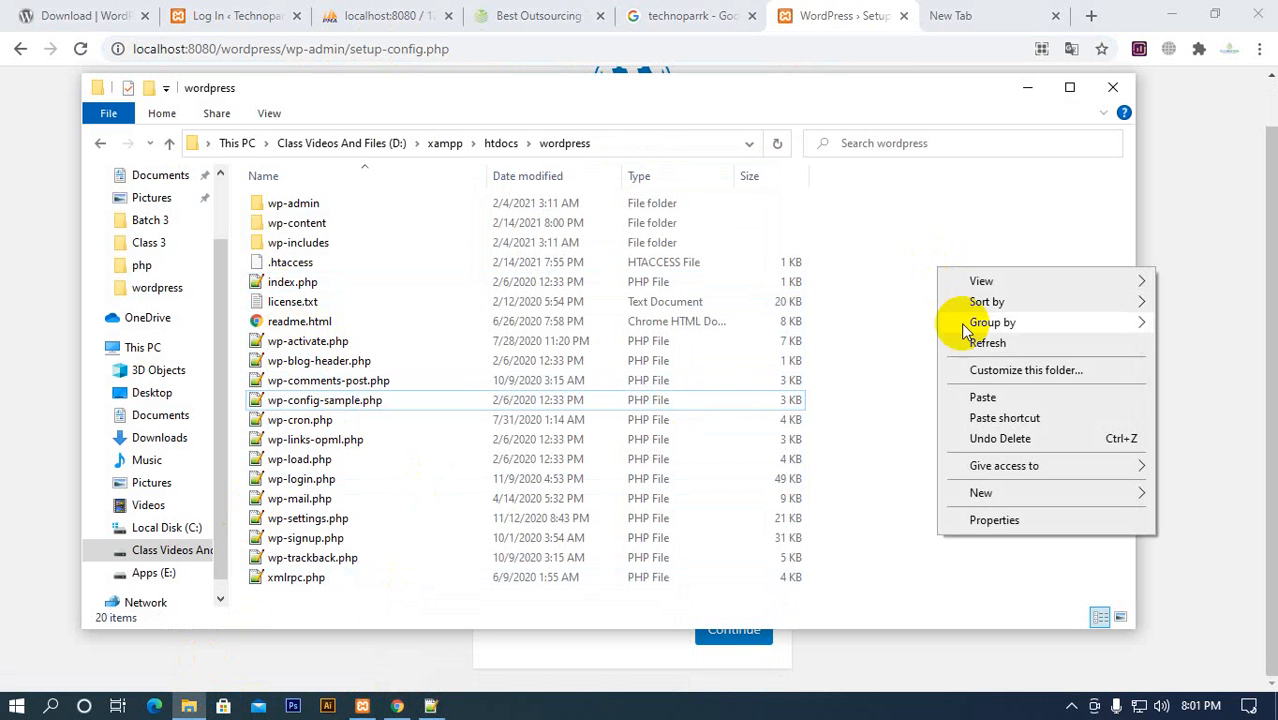
{"action": "left_click", "coordinate": [966, 397]}
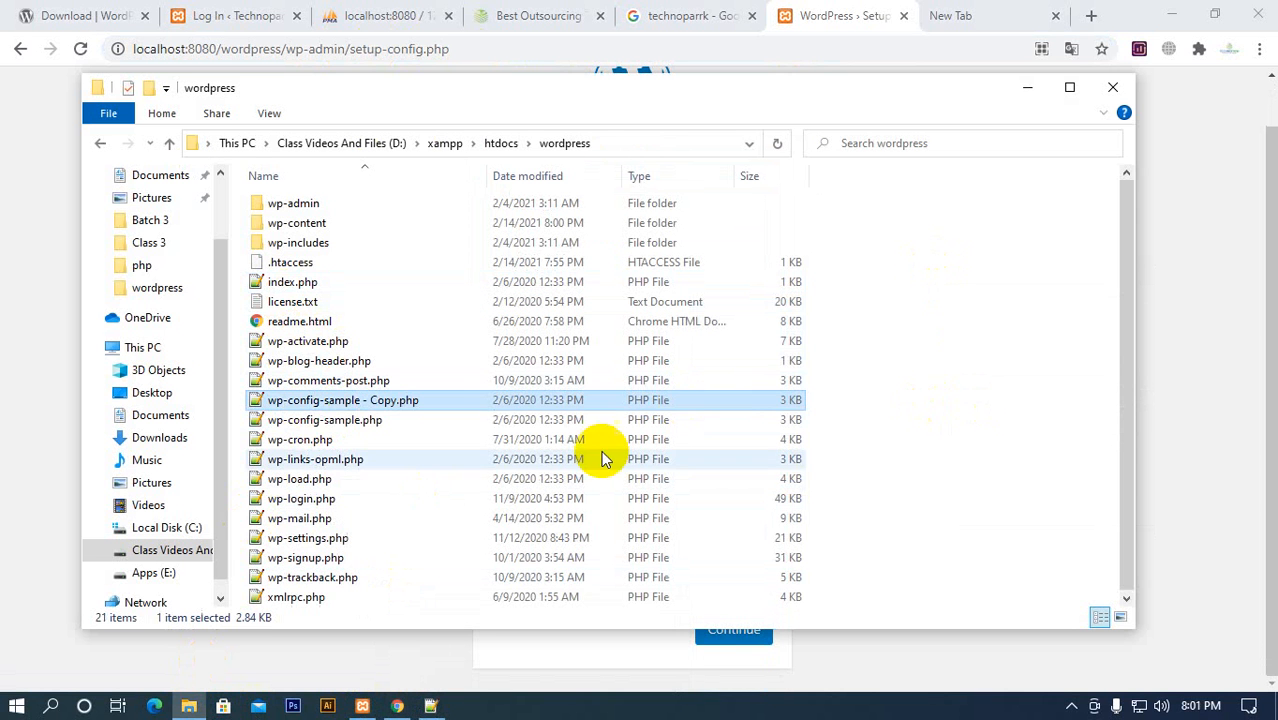
Rename the duplicated sample configuration file to wp-config.php
{"action": "right_click", "coordinate": [352, 401]}
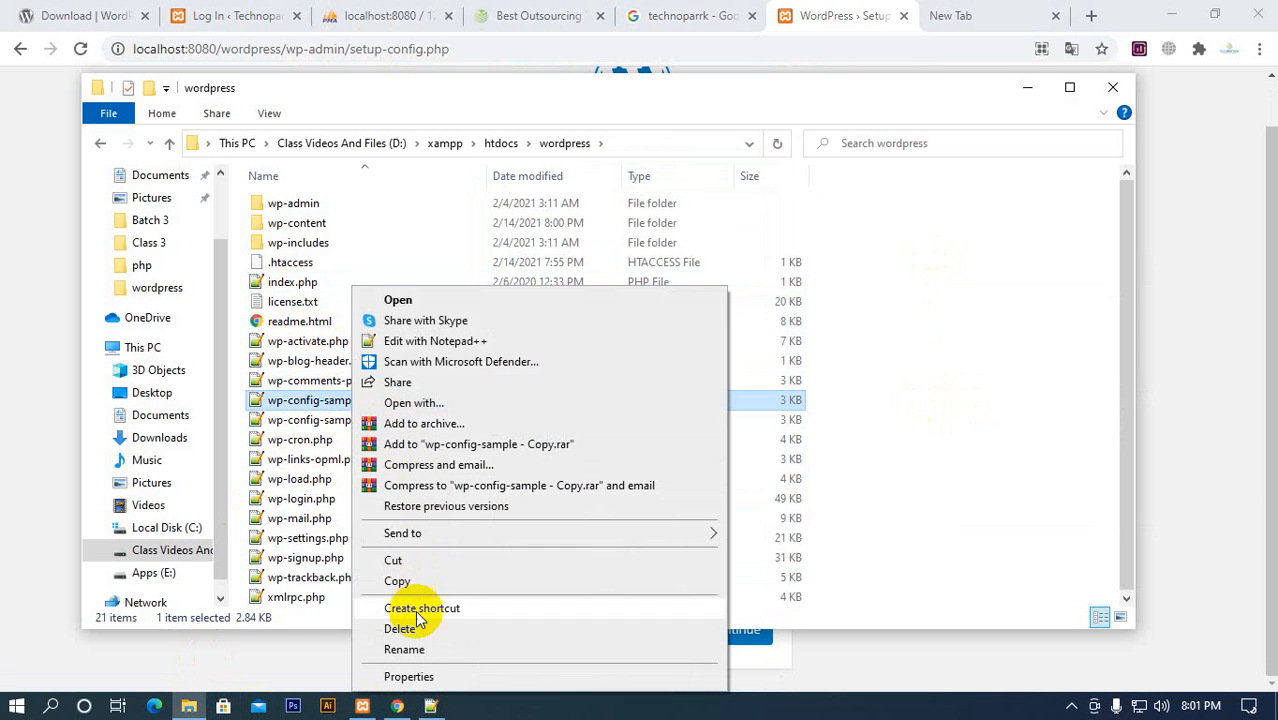
{"action": "left_click", "coordinate": [404, 650]}
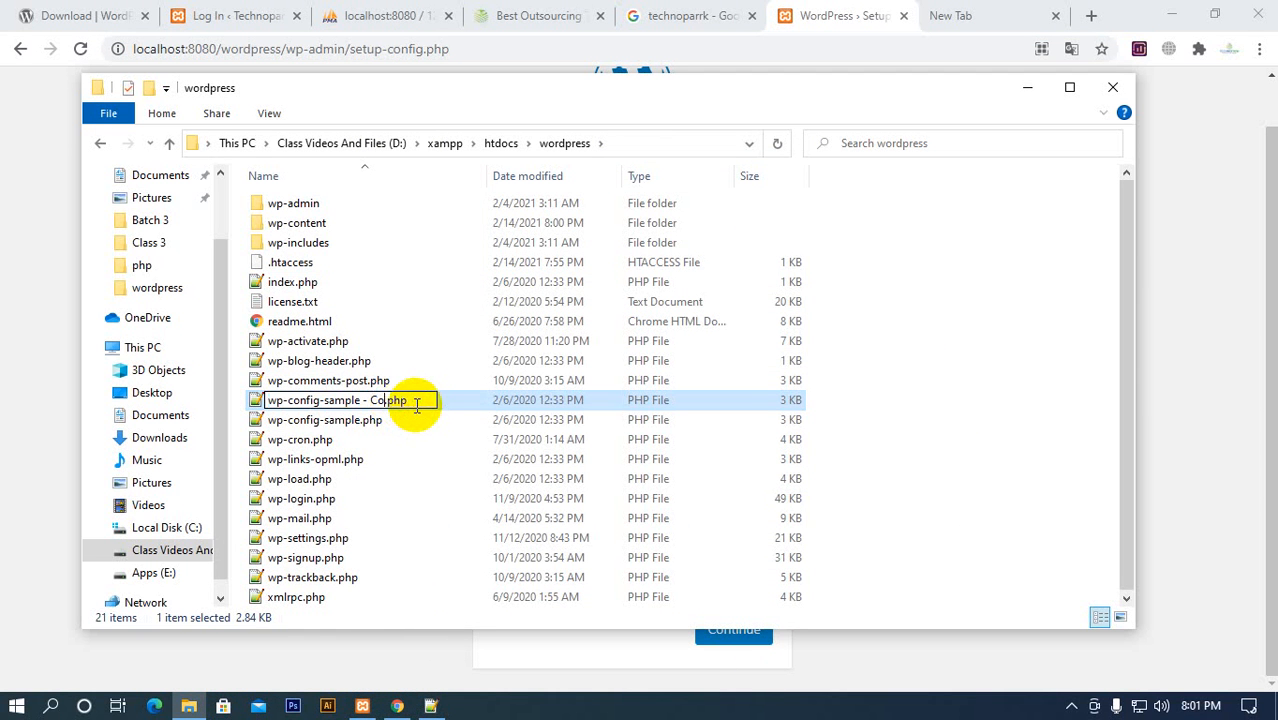
{"action": "key", "text": "Right"}
{"action": "key", "text": "BackSpace"}
{"action": "key", "text": "BackSpace"}
{"action": "key", "text": "BackSpace"}
{"action": "key", "text": "BackSpace"}
{"action": "key", "text": "BackSpace"}
{"action": "key", "text": "BackSpace"}
{"action": "key", "text": "BackSpace"}
{"action": "key", "text": "BackSpace"}
{"action": "key", "text": "BackSpace"}
{"action": "key", "text": "BackSpace"}
{"action": "key", "text": "BackSpace"}
{"action": "key", "text": "BackSpace"}
{"action": "key", "text": "BackSpace"}
{"action": "key", "text": "BackSpace"}
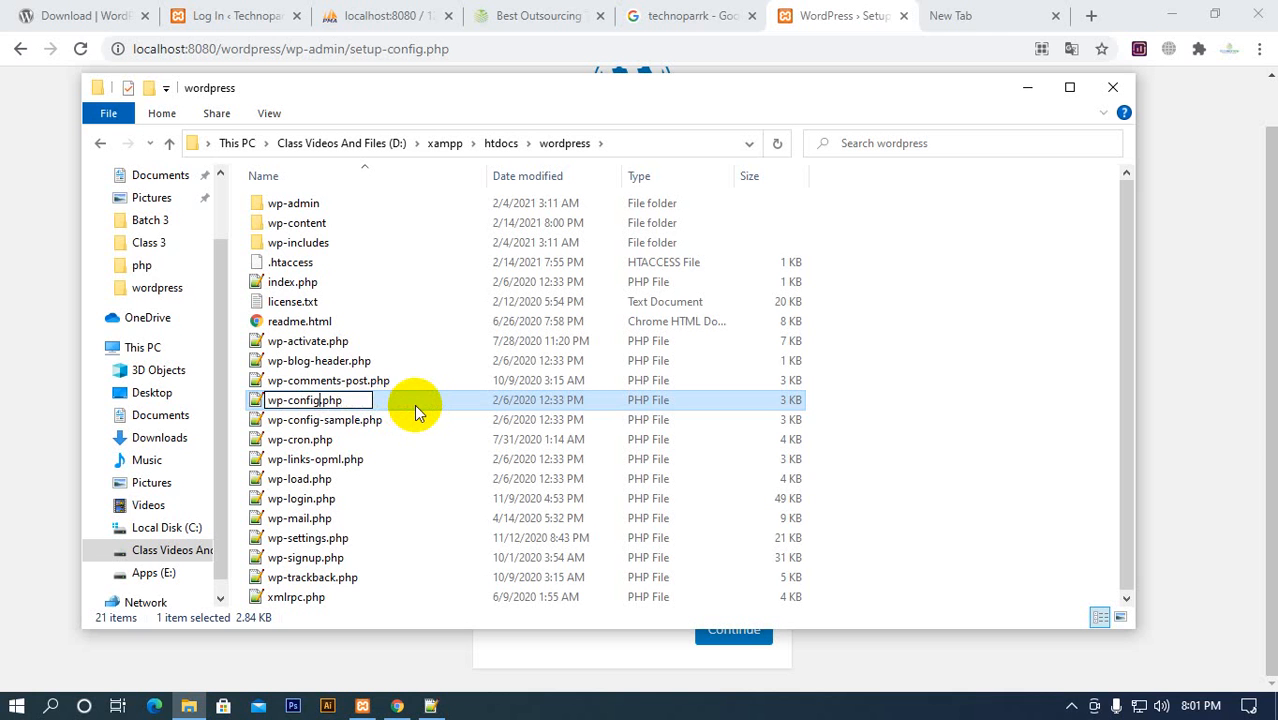
{"action": "key", "text": "Return"}
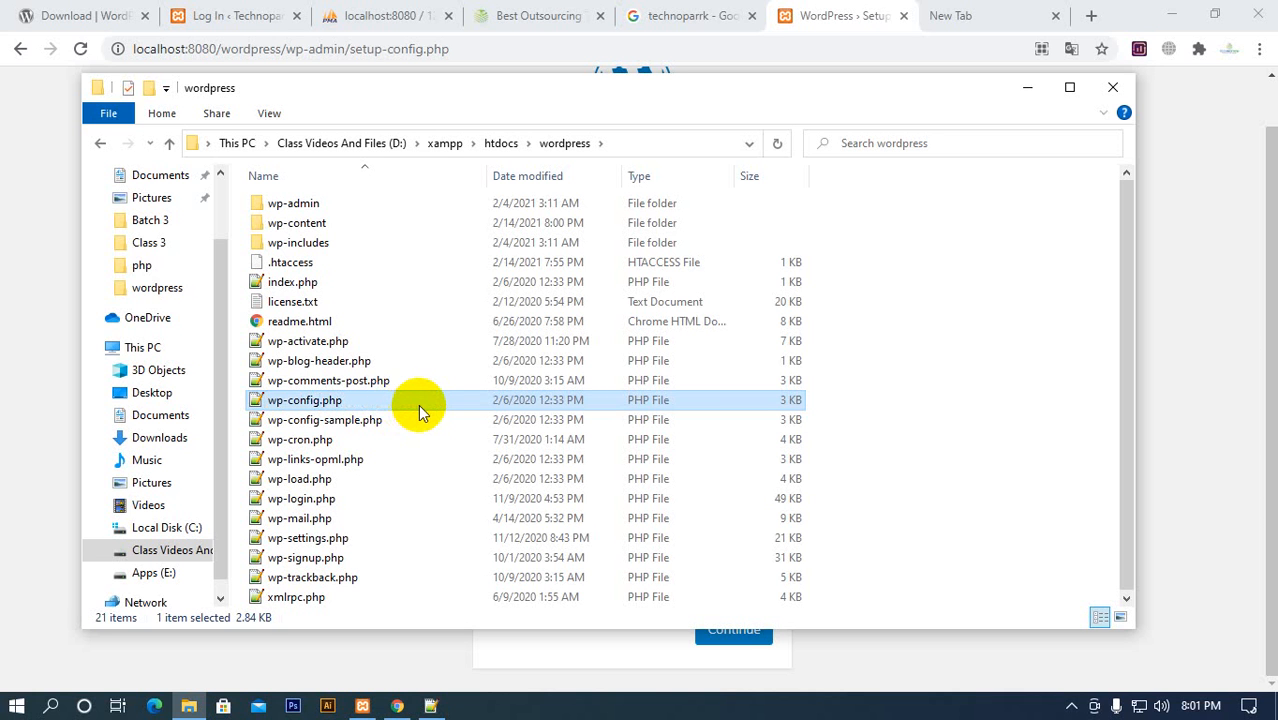
{"action": "left_click", "coordinate": [350, 425]}
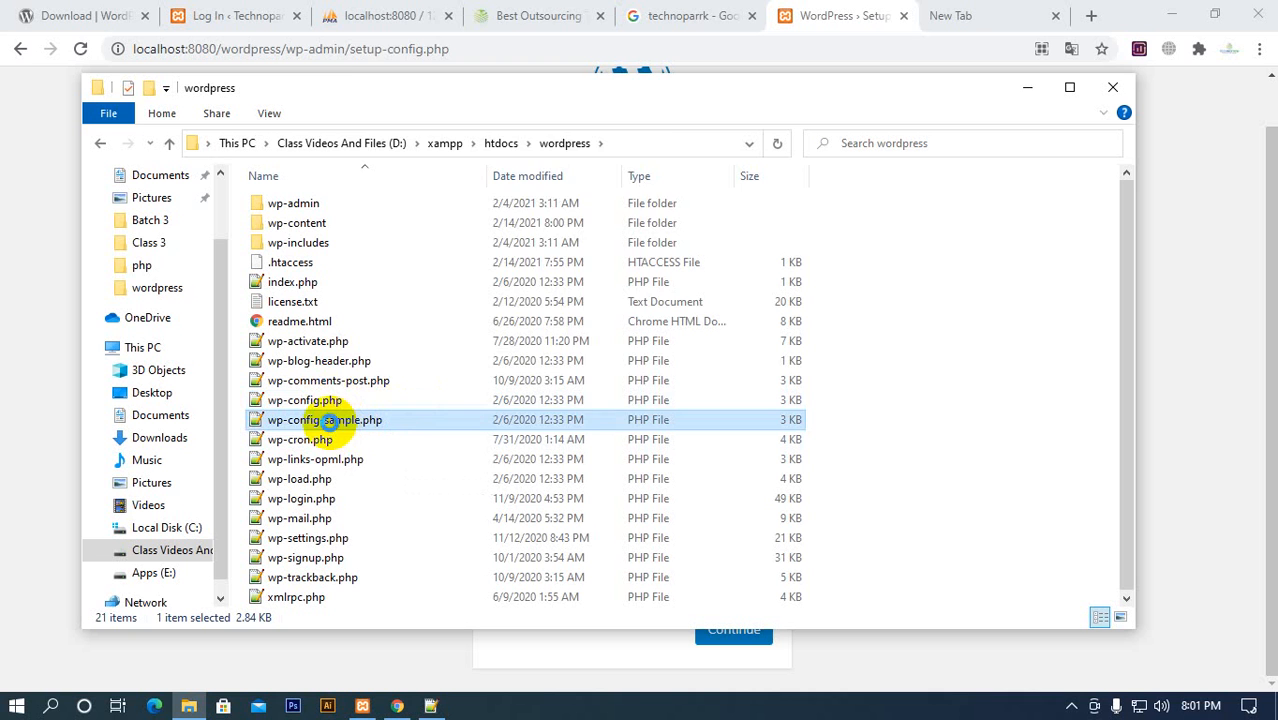
{"action": "right_click", "coordinate": [330, 421]}
{"action": "left_click", "coordinate": [320, 458]}
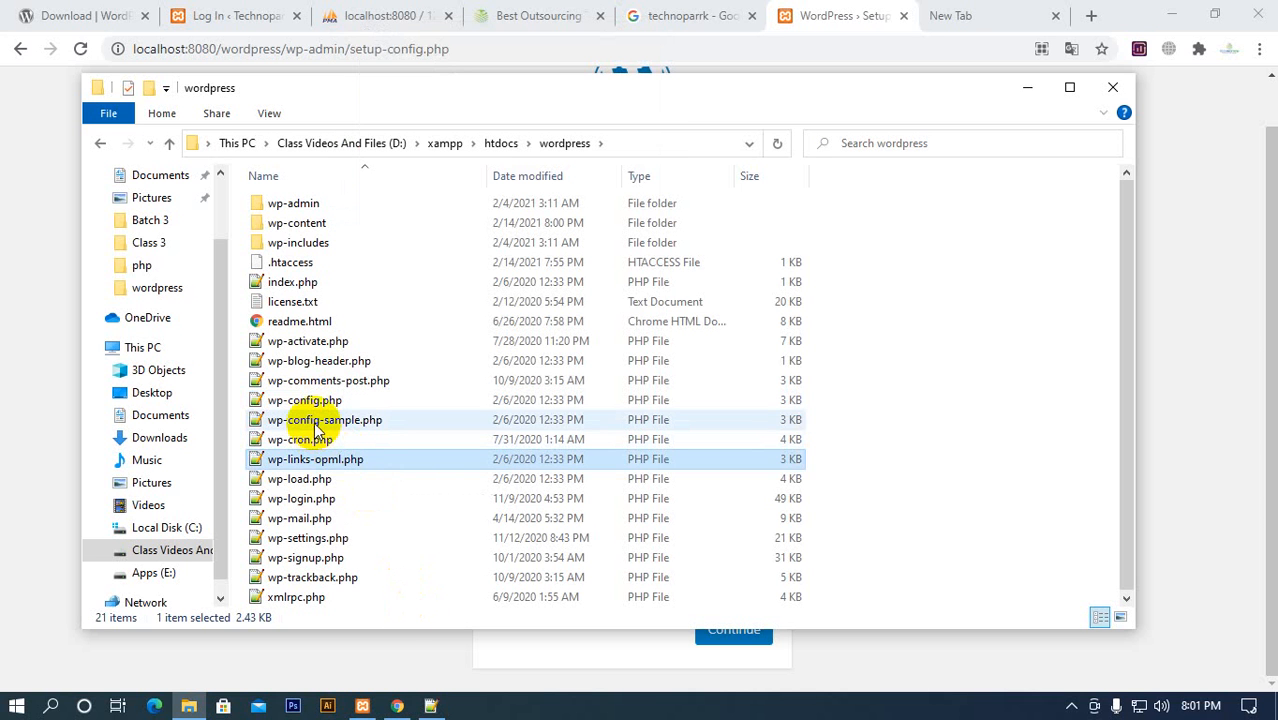
{"action": "left_click", "coordinate": [316, 426]}
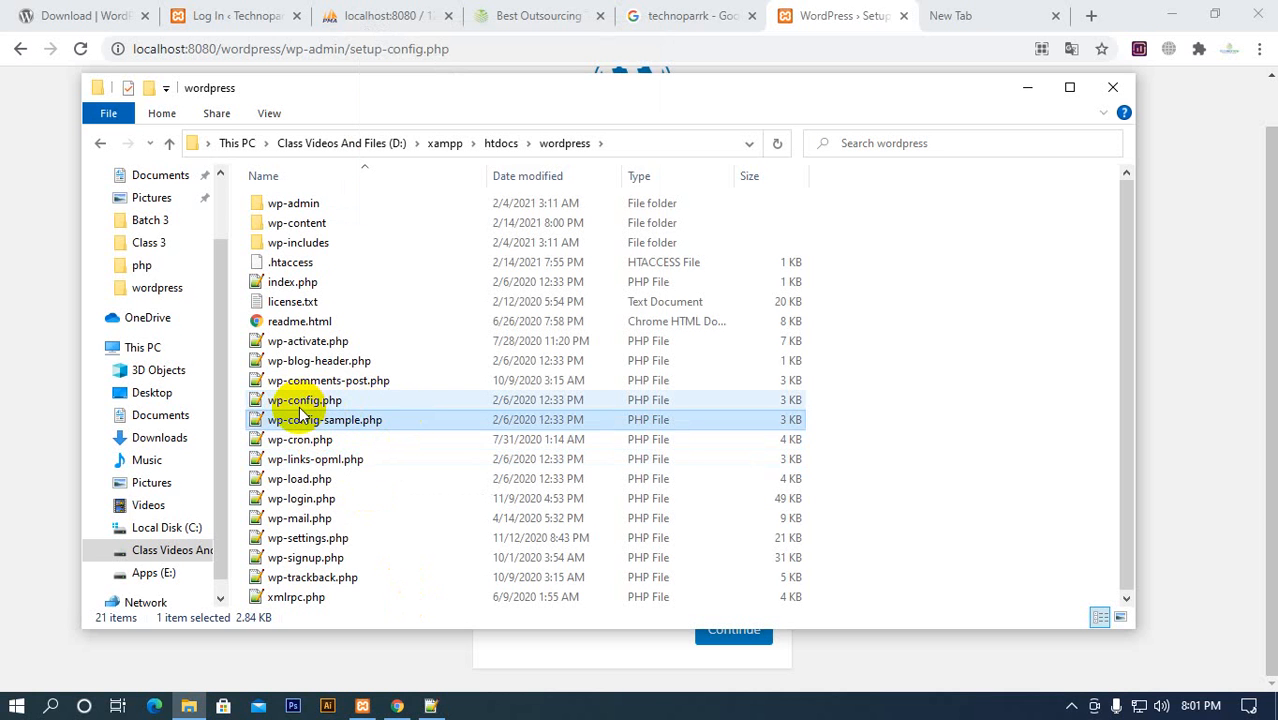
Open the new wp-config.php in Notepad++ and go to its MySQL settings
{"action": "left_click", "coordinate": [292, 402]}
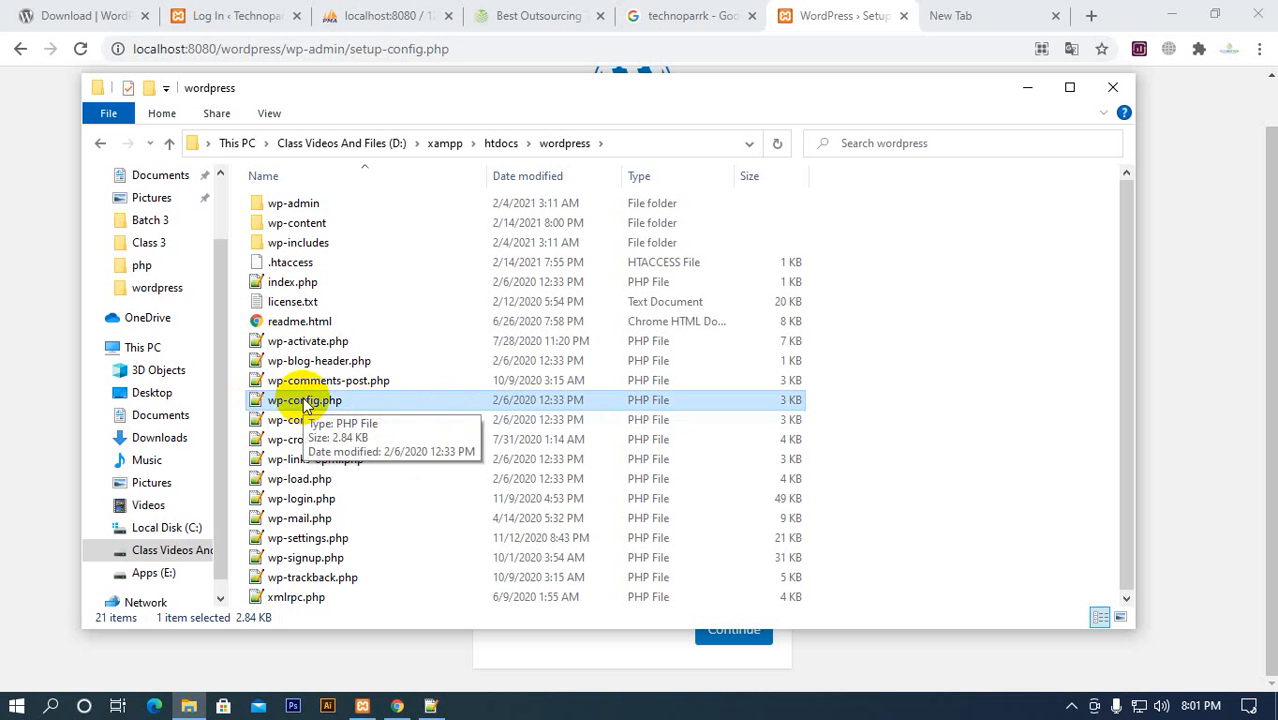
{"action": "double_click", "coordinate": [305, 401]}
{"action": "scroll", "coordinate": [134, 286], "scroll_direction": "down", "scroll_amount": 4}
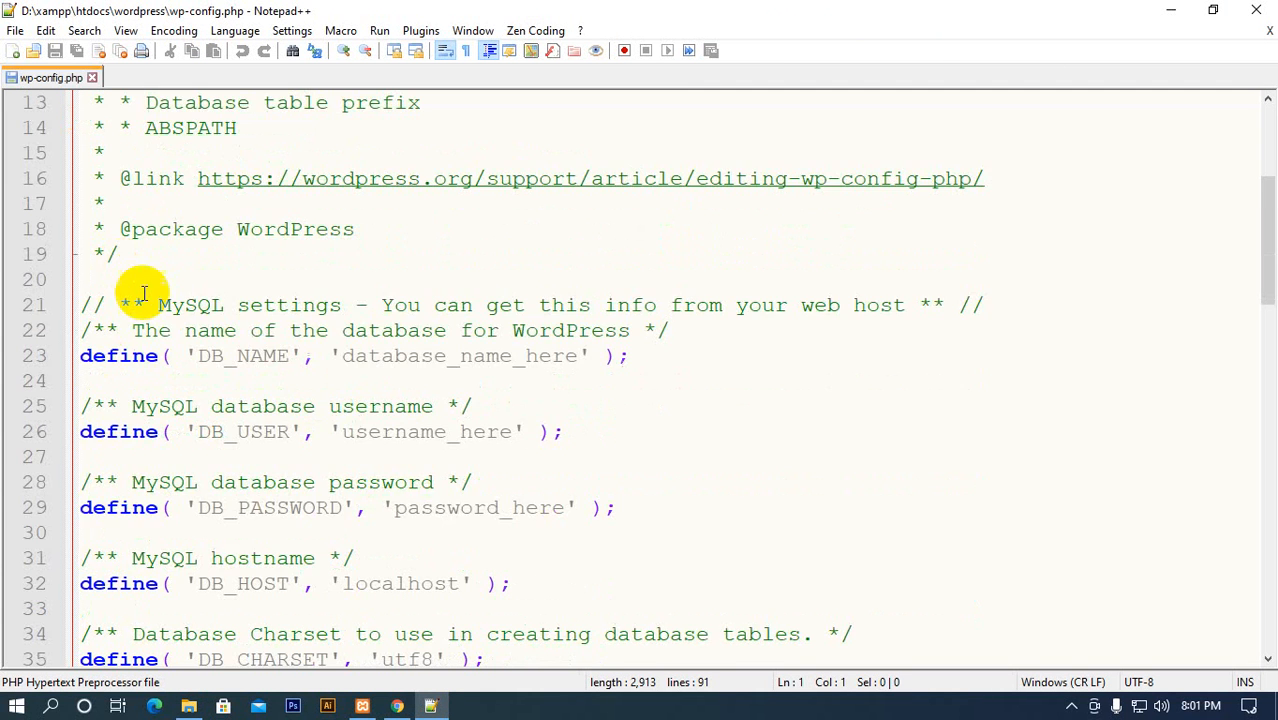
{"action": "scroll", "coordinate": [267, 407], "scroll_direction": "up", "scroll_amount": 4}
{"action": "scroll", "coordinate": [190, 267], "scroll_direction": "down", "scroll_amount": 4}
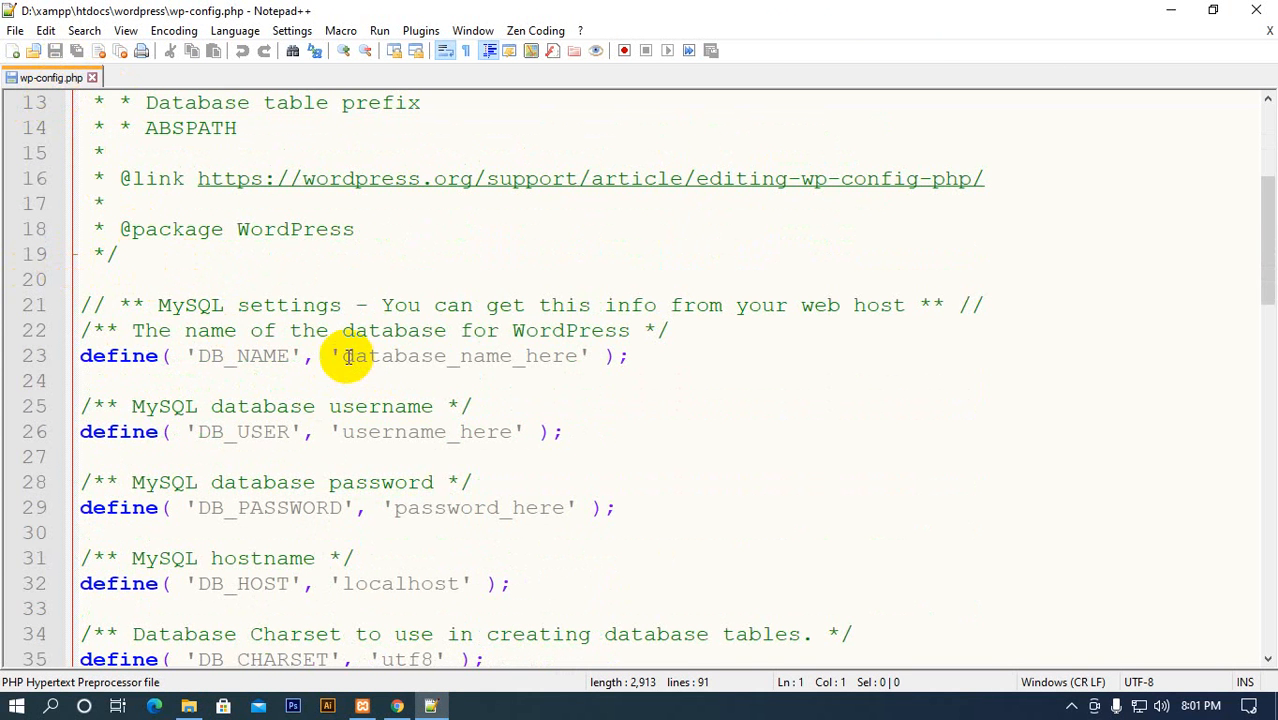
Replace the DB_NAME placeholder with wordpress_corporate
{"action": "left_click_drag", "start_coordinate": [342, 356], "coordinate": [583, 358]}
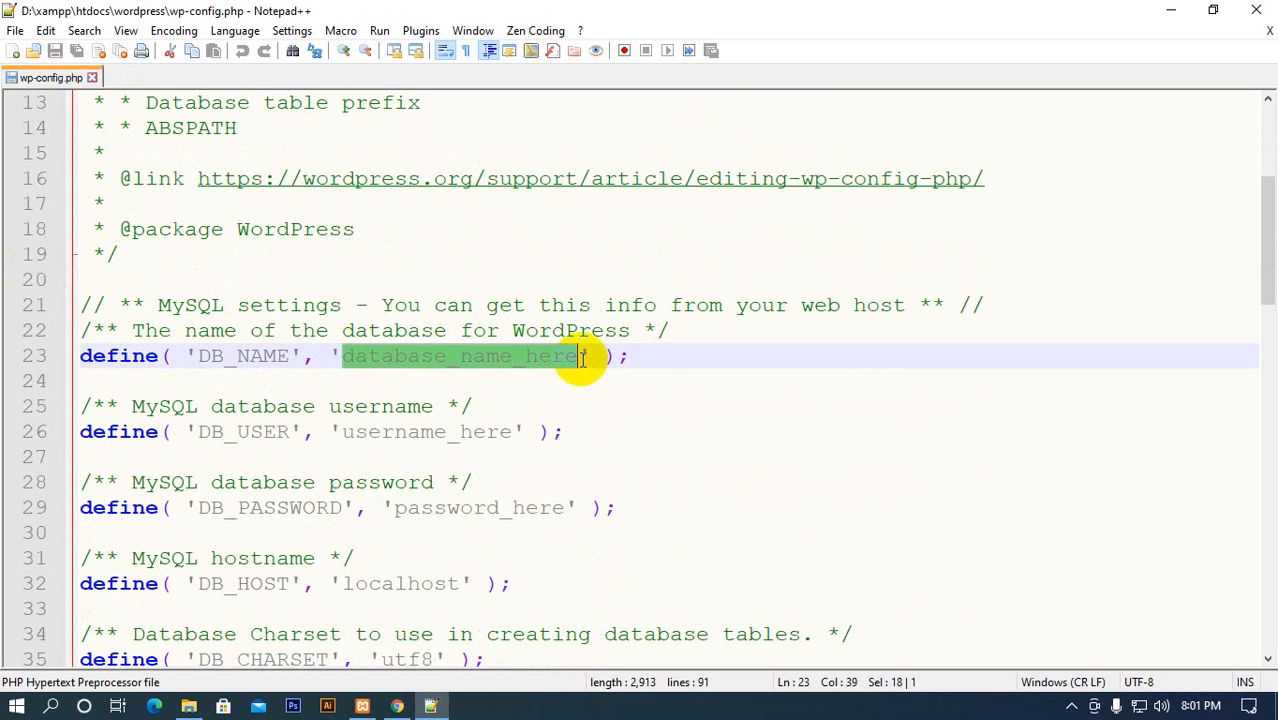
{"action": "key", "text": "BackSpace"}
{"action": "type", "text": "word"}
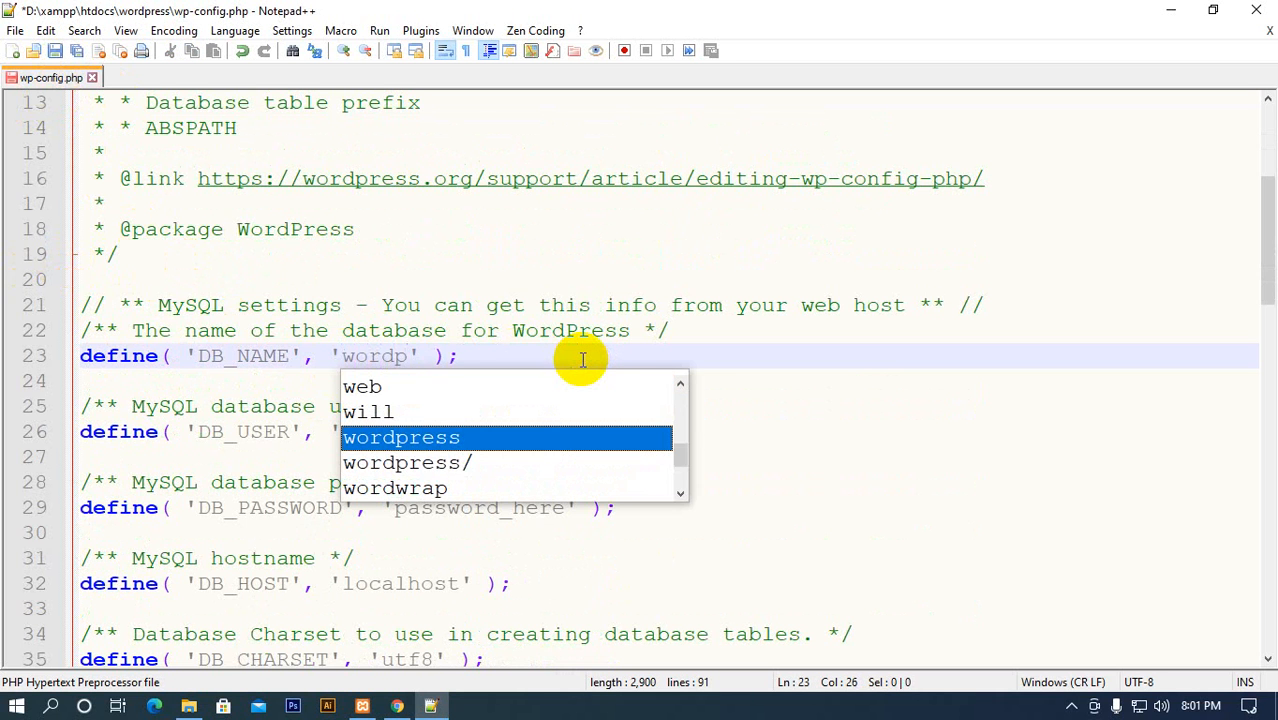
{"action": "type", "text": "p"}
{"action": "key", "text": "Return"}
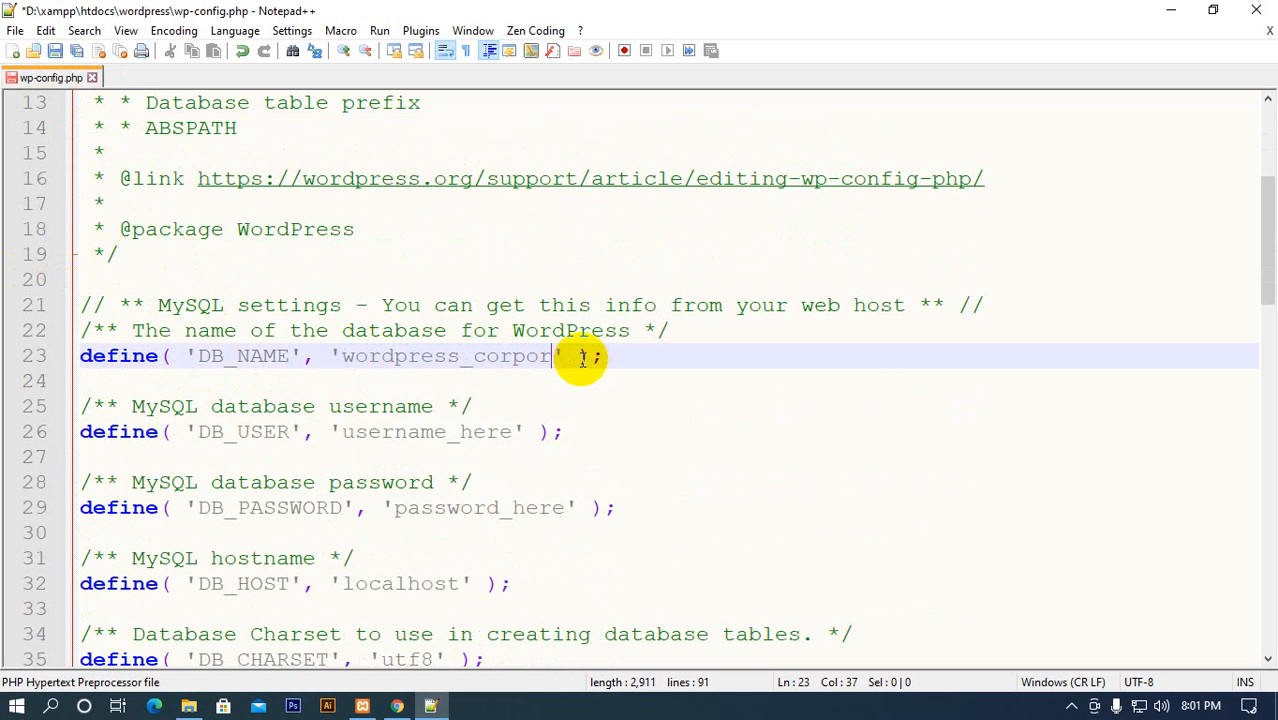
Set the DB_USER value to root and leave the DB_PASSWORD value empty
{"action": "double_click", "coordinate": [434, 432]}
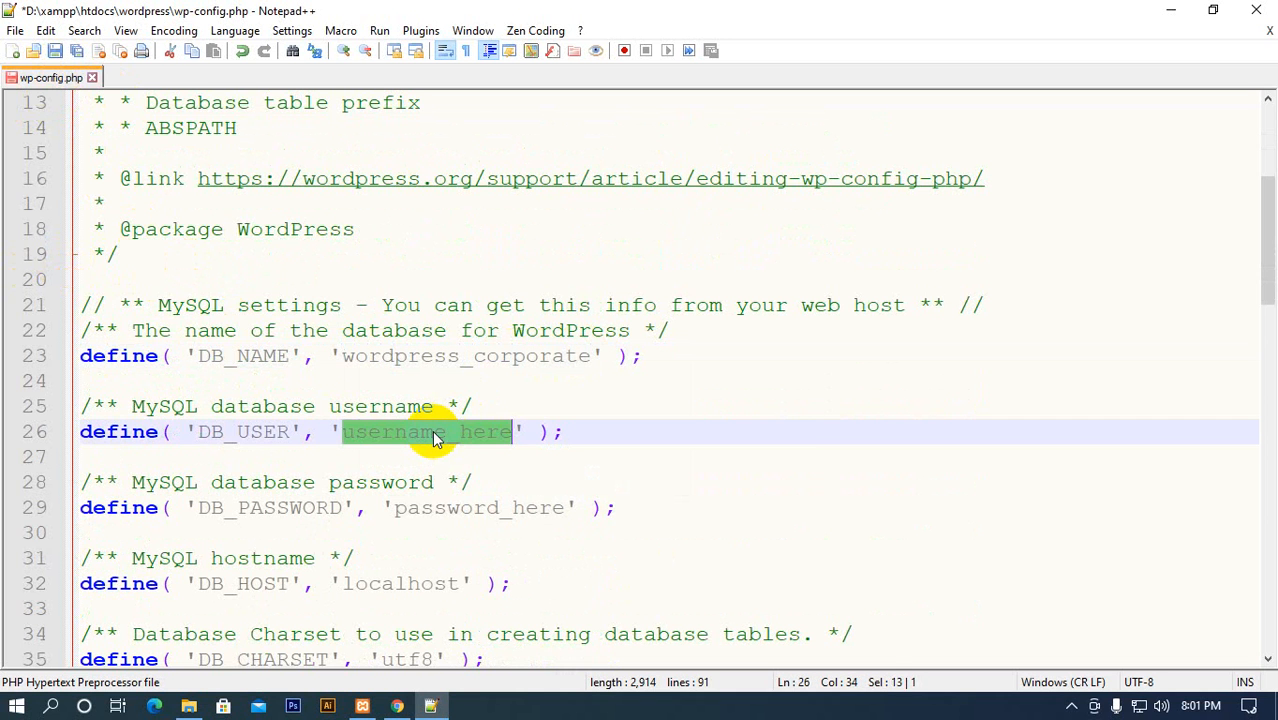
{"action": "type", "text": "roo"}
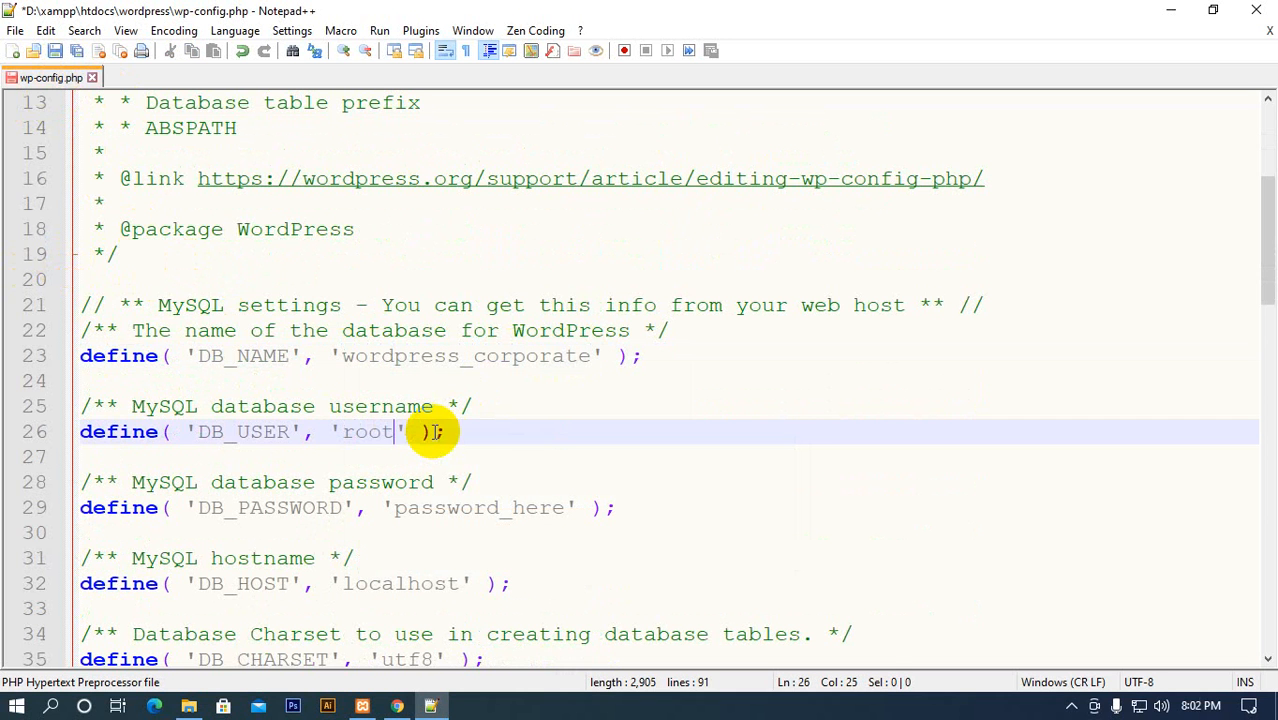
{"action": "type", "text": "t"}
{"action": "double_click", "coordinate": [461, 510]}
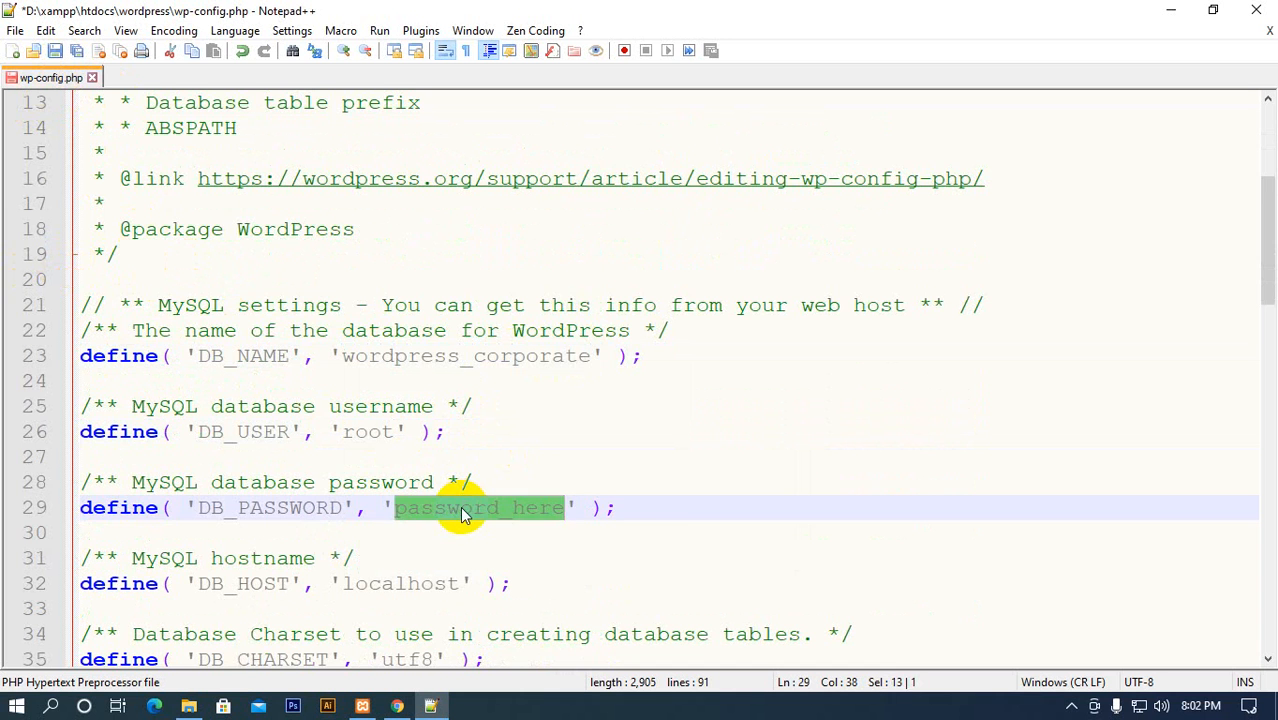
{"action": "key", "text": "BackSpace"}
Highlight the DB_HOST value in the MySQL hostname setting to review it
{"action": "scroll", "coordinate": [385, 515], "scroll_direction": "down", "scroll_amount": 2}
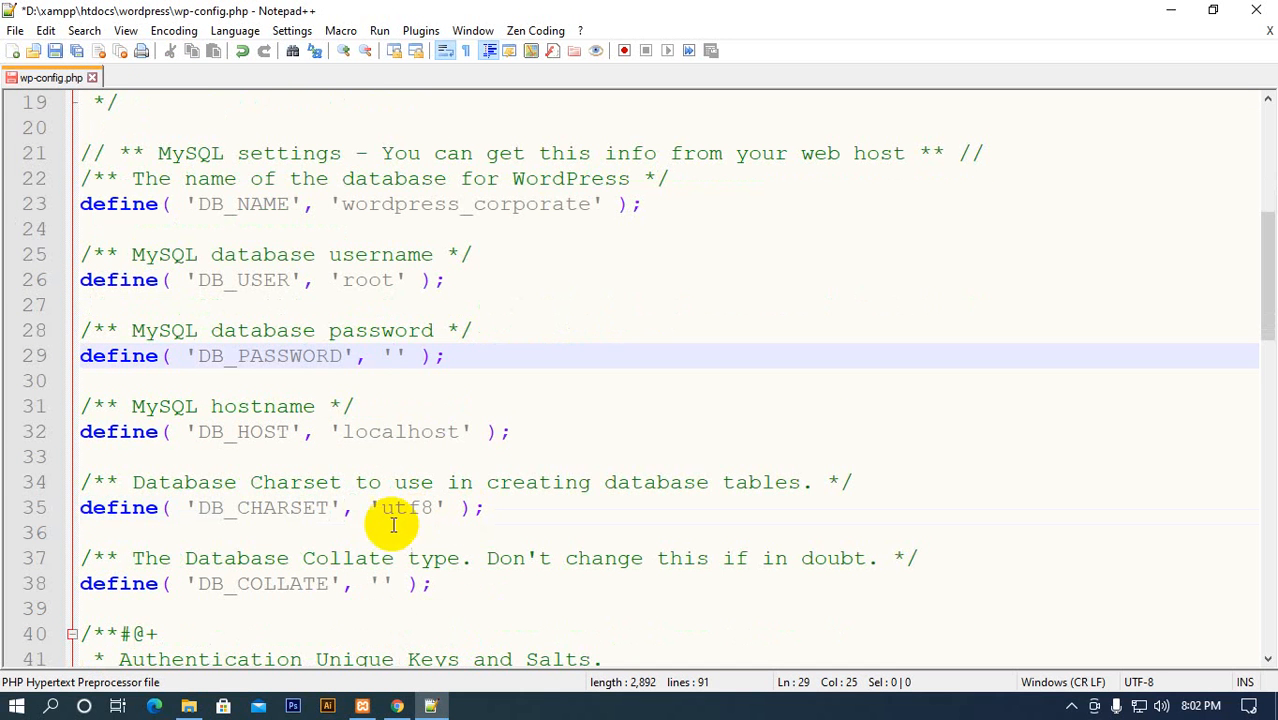
{"action": "left_click", "coordinate": [380, 432]}
{"action": "double_click", "coordinate": [380, 432]}
{"action": "left_click", "coordinate": [459, 432]}
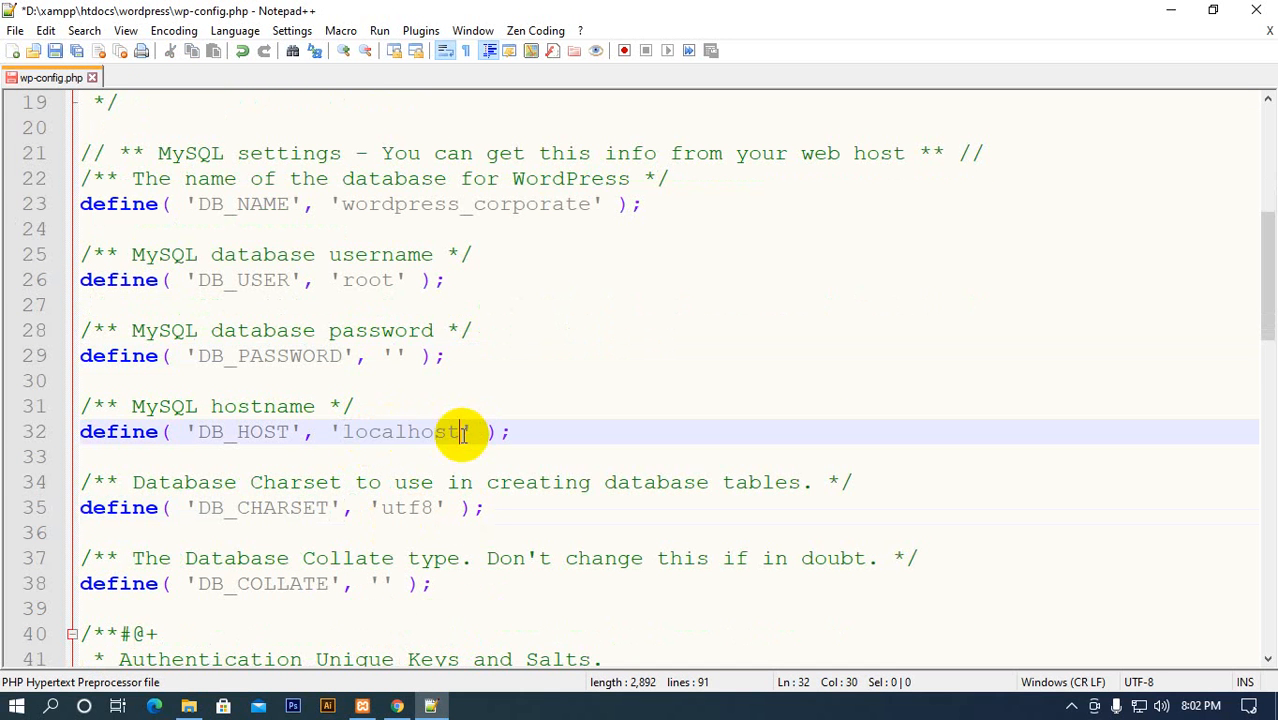
{"action": "left_click_drag", "start_coordinate": [343, 432], "coordinate": [455, 432]}
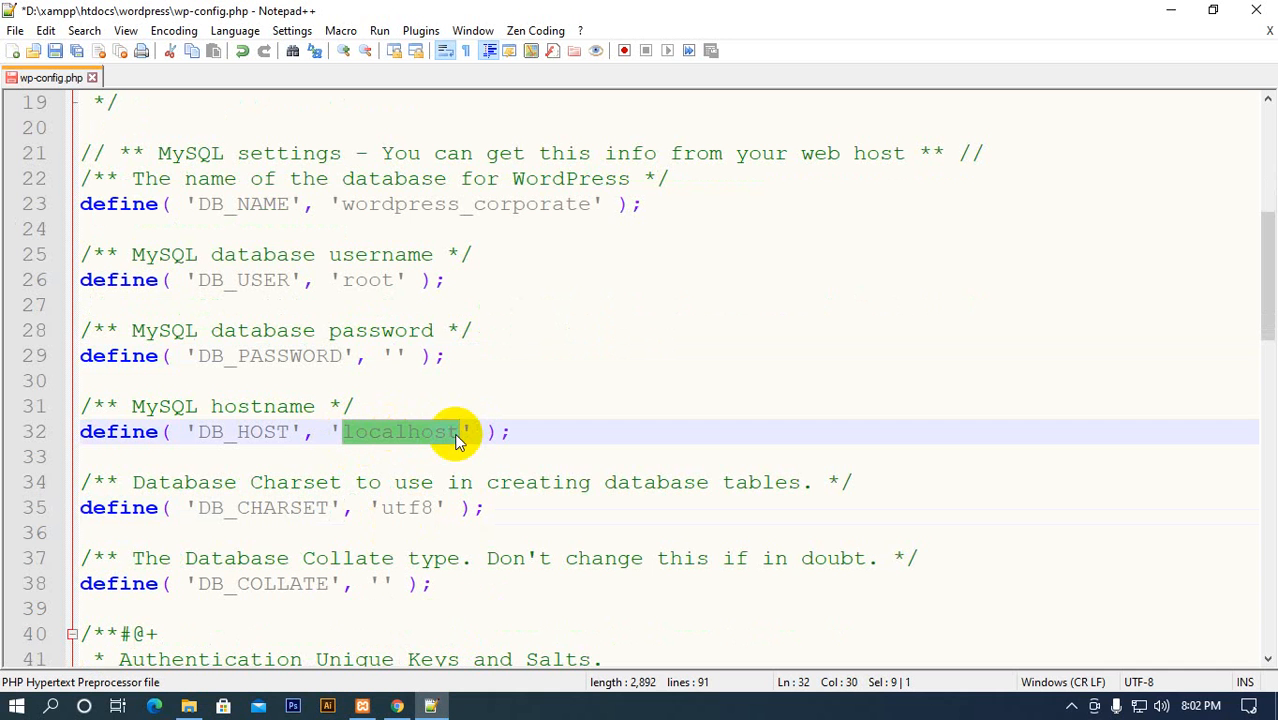
{"action": "left_click", "coordinate": [419, 432]}
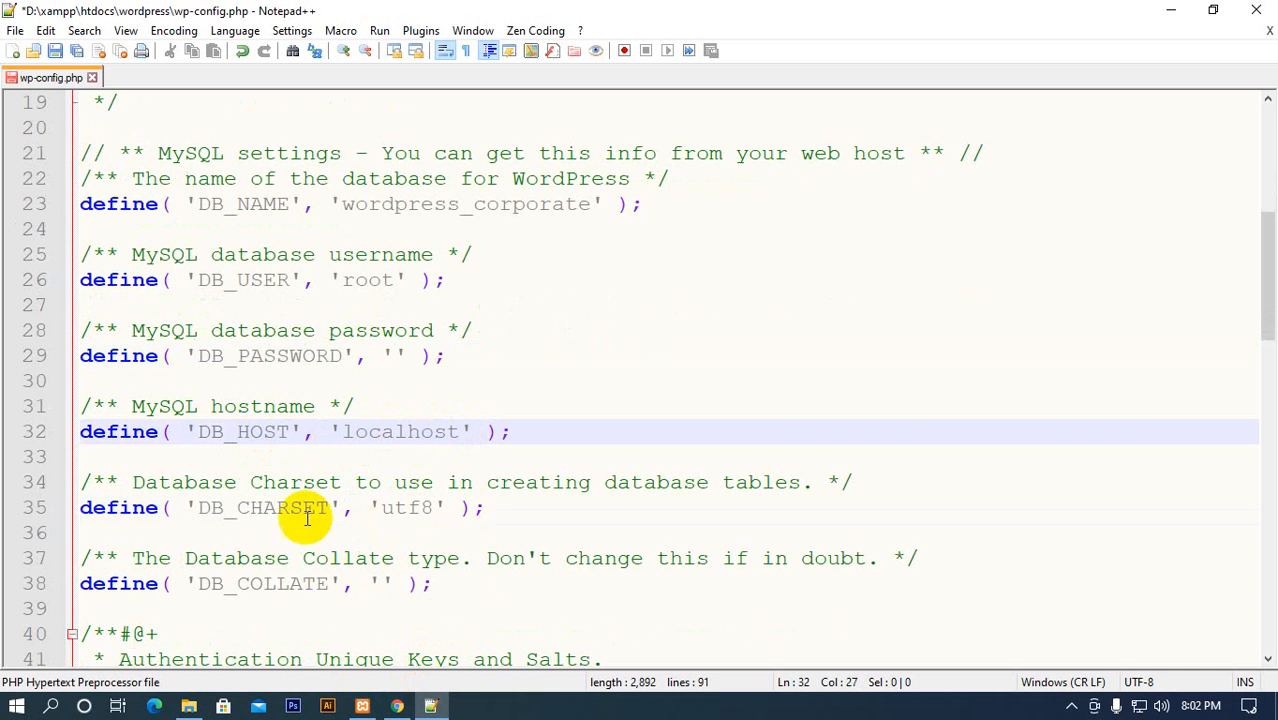
Switch from the DB_HOST setting to phpMyAdmin in Chrome and reload the wordpress_corporate database structure
{"action": "double_click", "coordinate": [370, 435]}
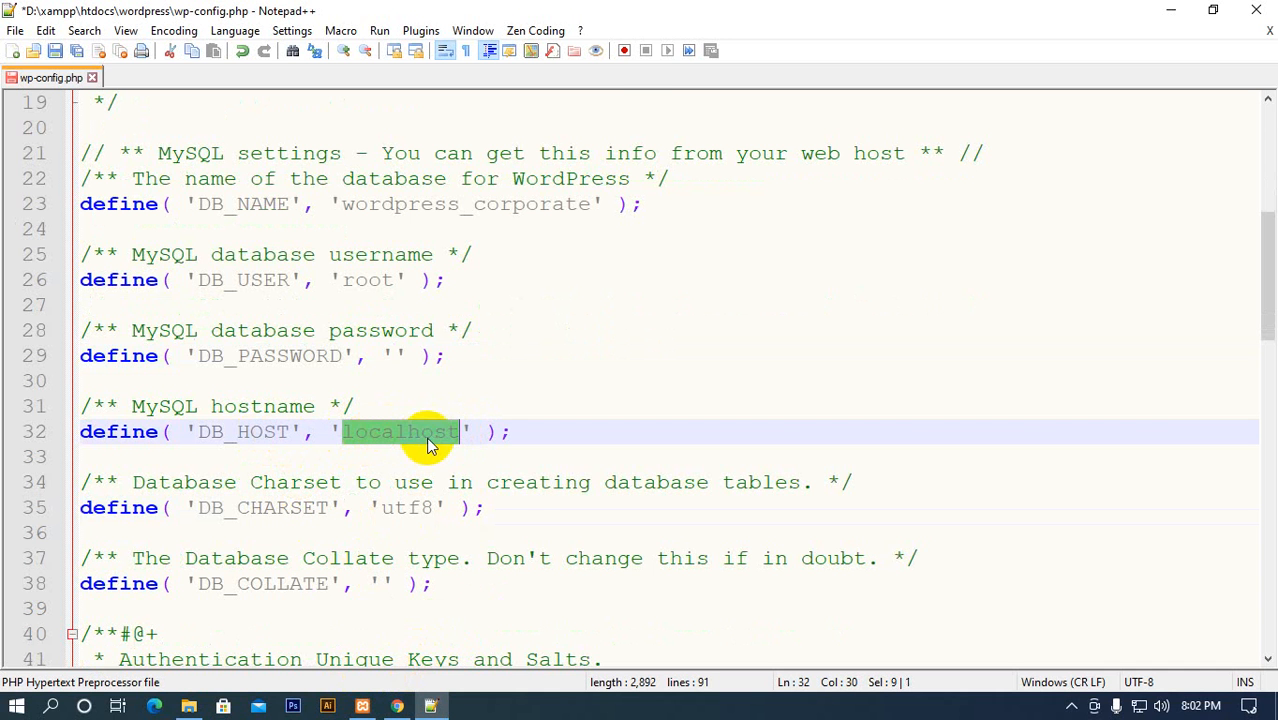
{"action": "left_click", "coordinate": [397, 708]}
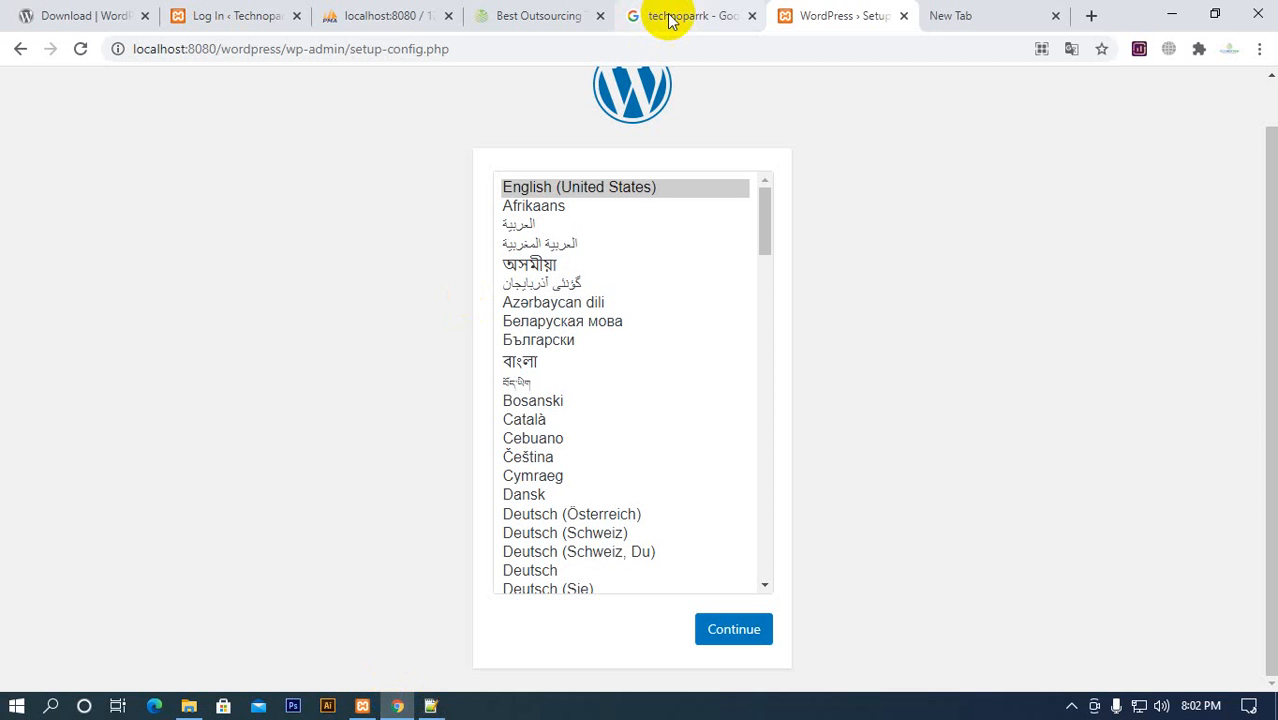
{"action": "left_click", "coordinate": [350, 18]}
{"action": "left_click", "coordinate": [81, 50]}
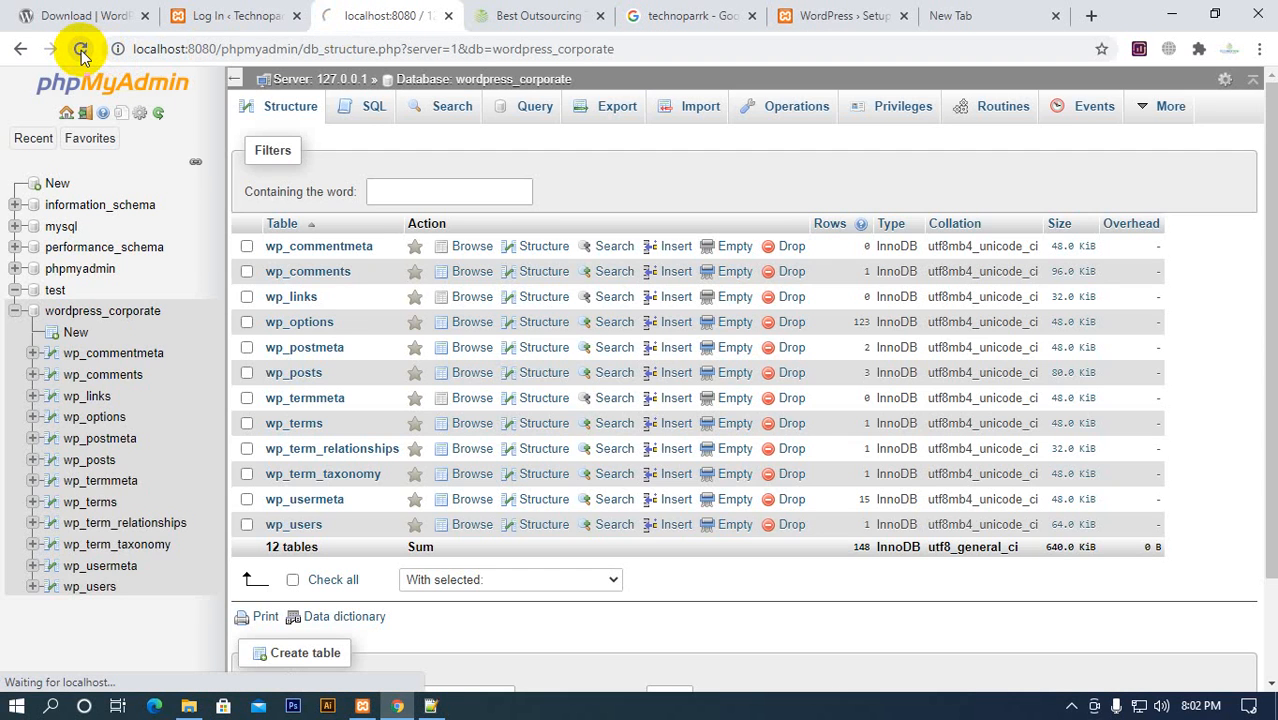
Drop all tables in the wordpress_corporate database with foreign key checks enabled
{"action": "scroll", "coordinate": [285, 208], "scroll_direction": "down", "scroll_amount": 1}
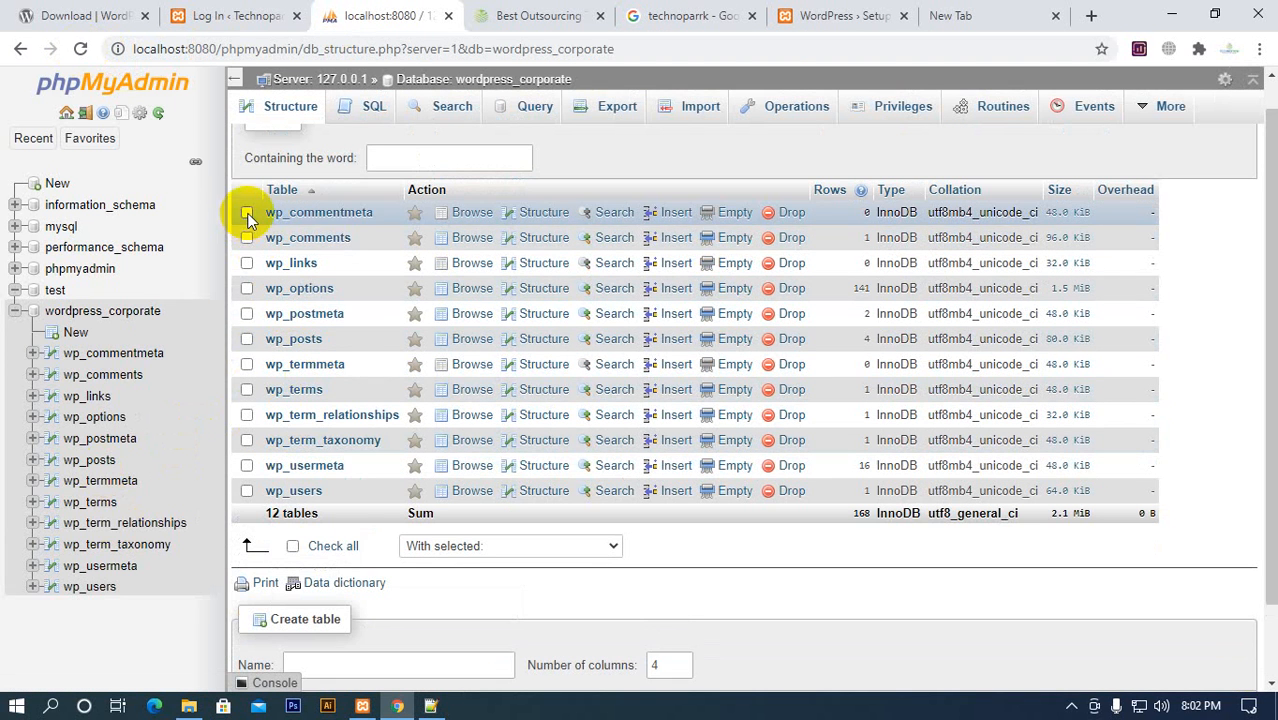
{"action": "left_click", "coordinate": [293, 546]}
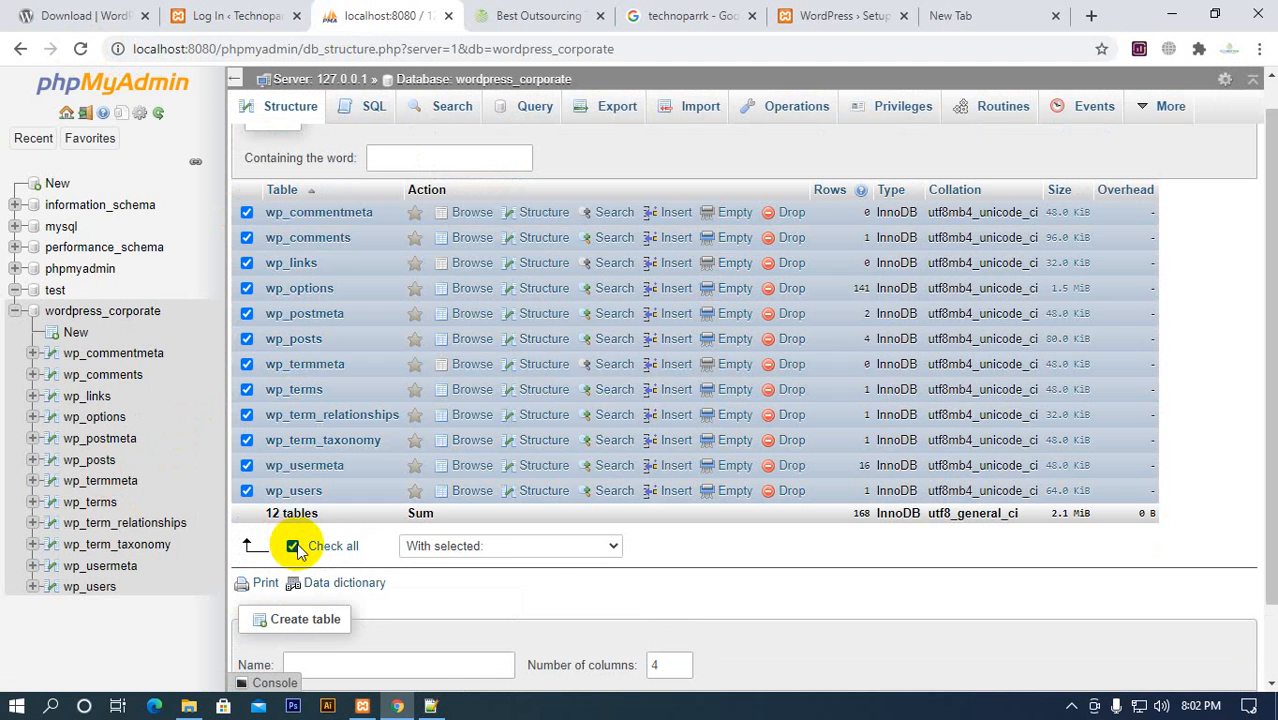
{"action": "left_click", "coordinate": [530, 546]}
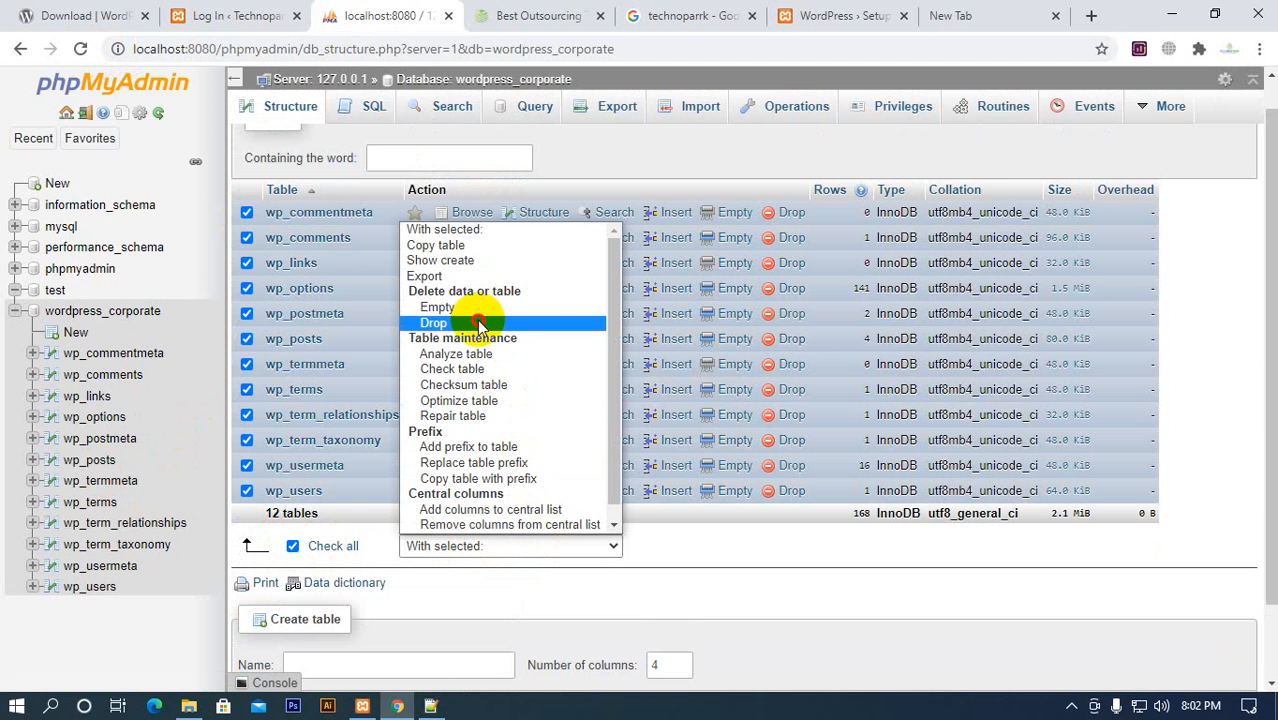
{"action": "left_click", "coordinate": [433, 322]}
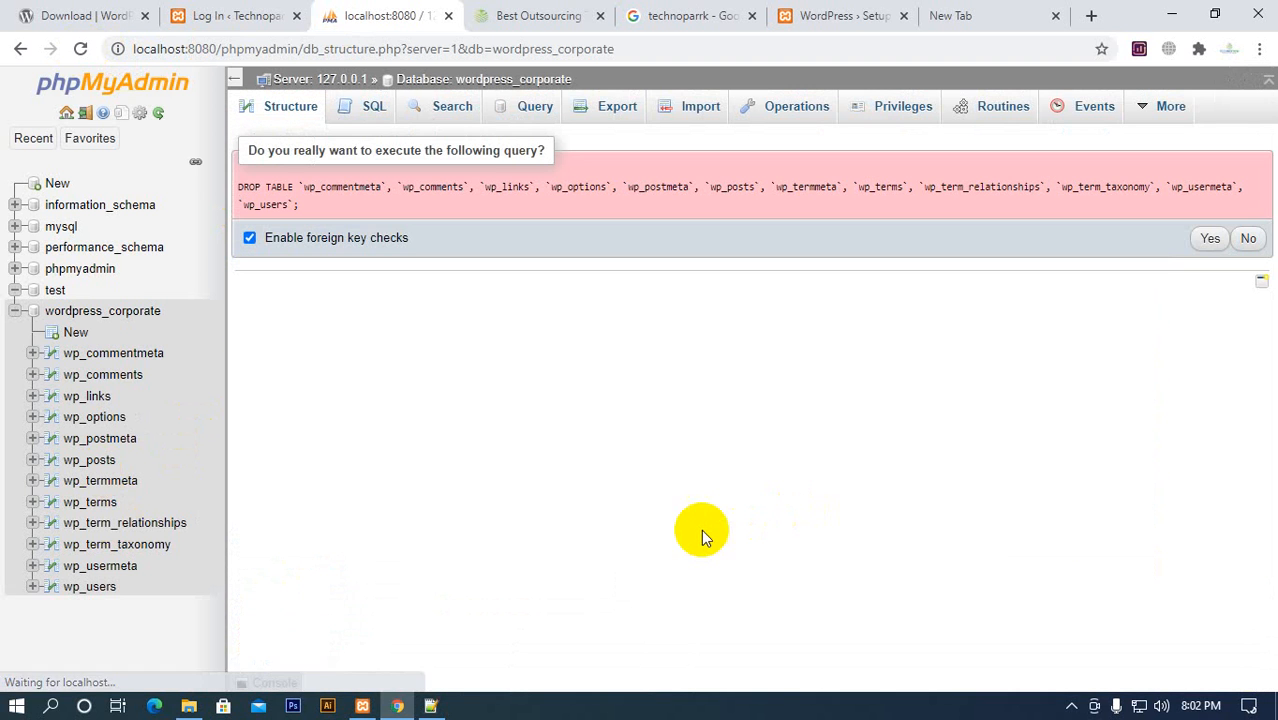
{"action": "left_click", "coordinate": [1210, 240]}
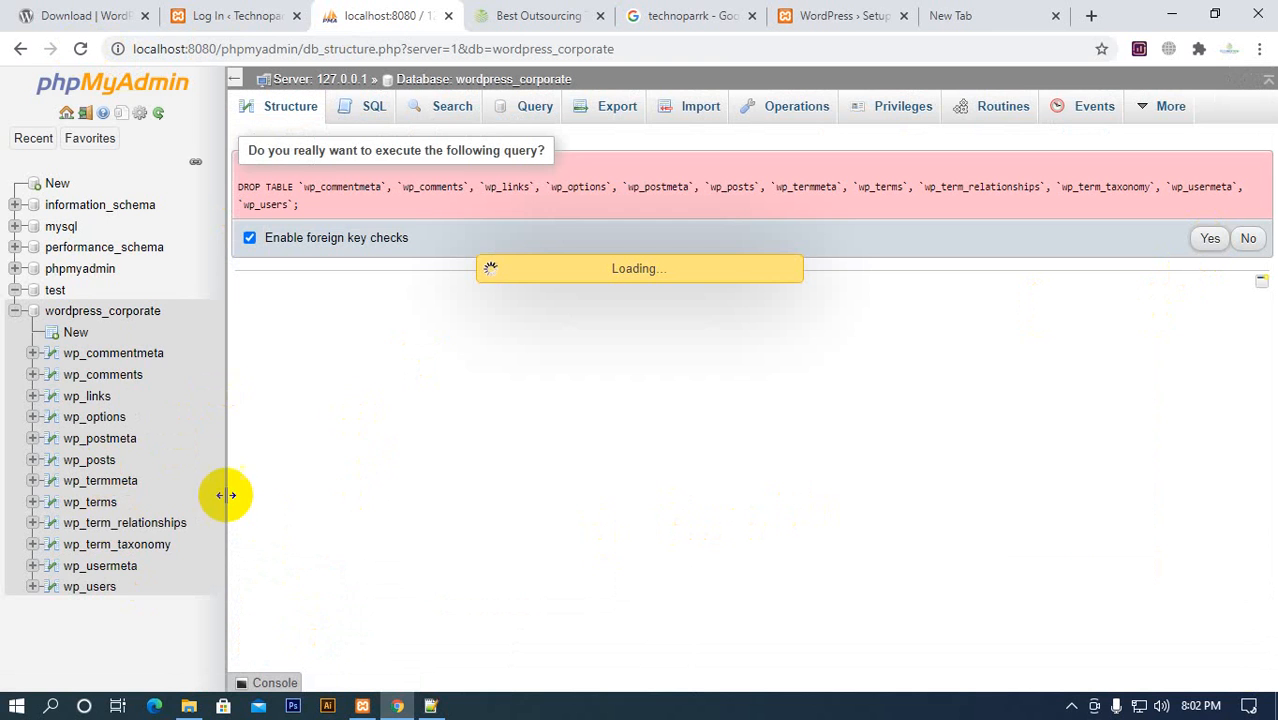
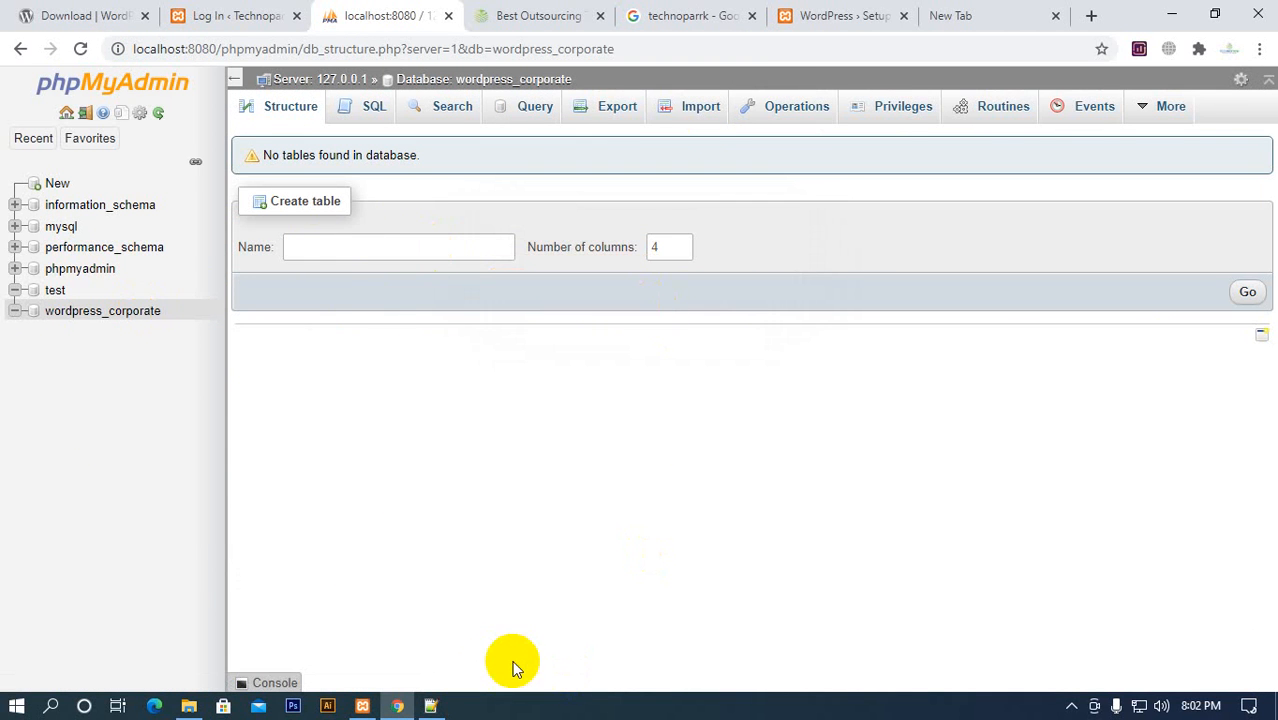
Switch to wp-config.php in Notepad++ and review the DB_NAME and DB_HOST values in the MySQL settings
{"action": "left_click", "coordinate": [433, 703]}
{"action": "left_click", "coordinate": [485, 206]}
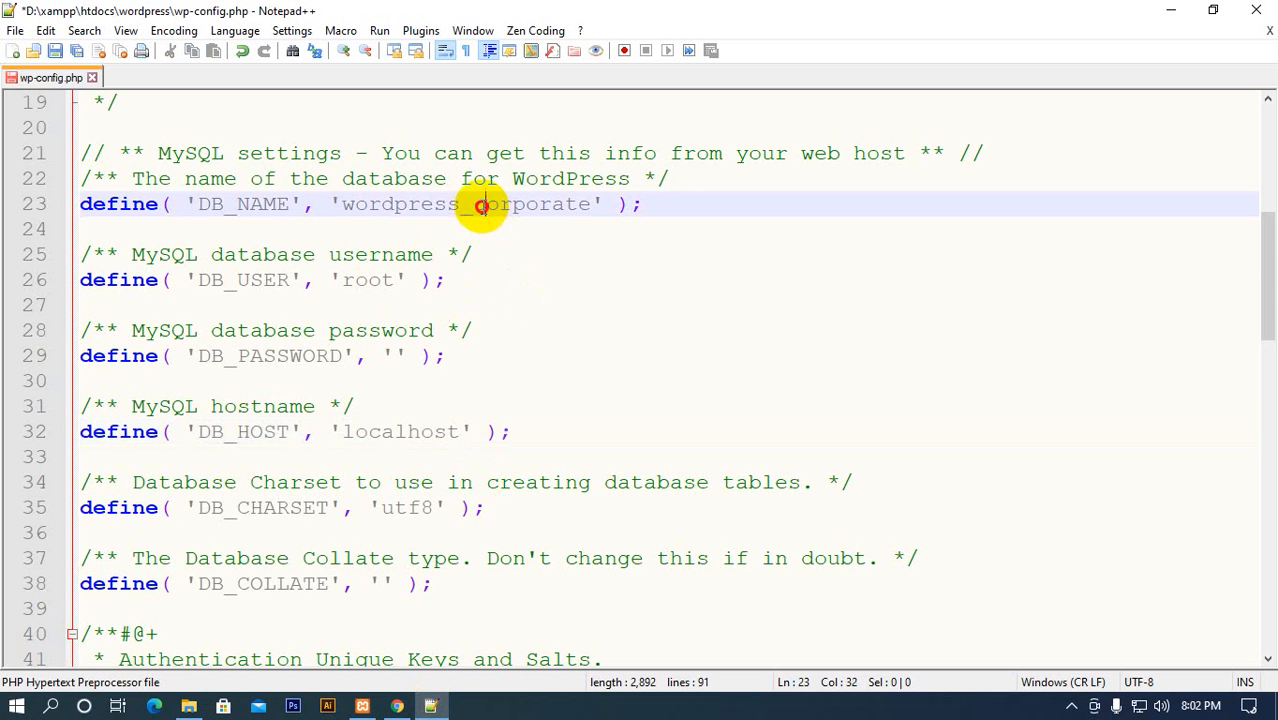
{"action": "double_click", "coordinate": [510, 206]}
{"action": "scroll", "coordinate": [491, 226], "scroll_direction": "down", "scroll_amount": 3}
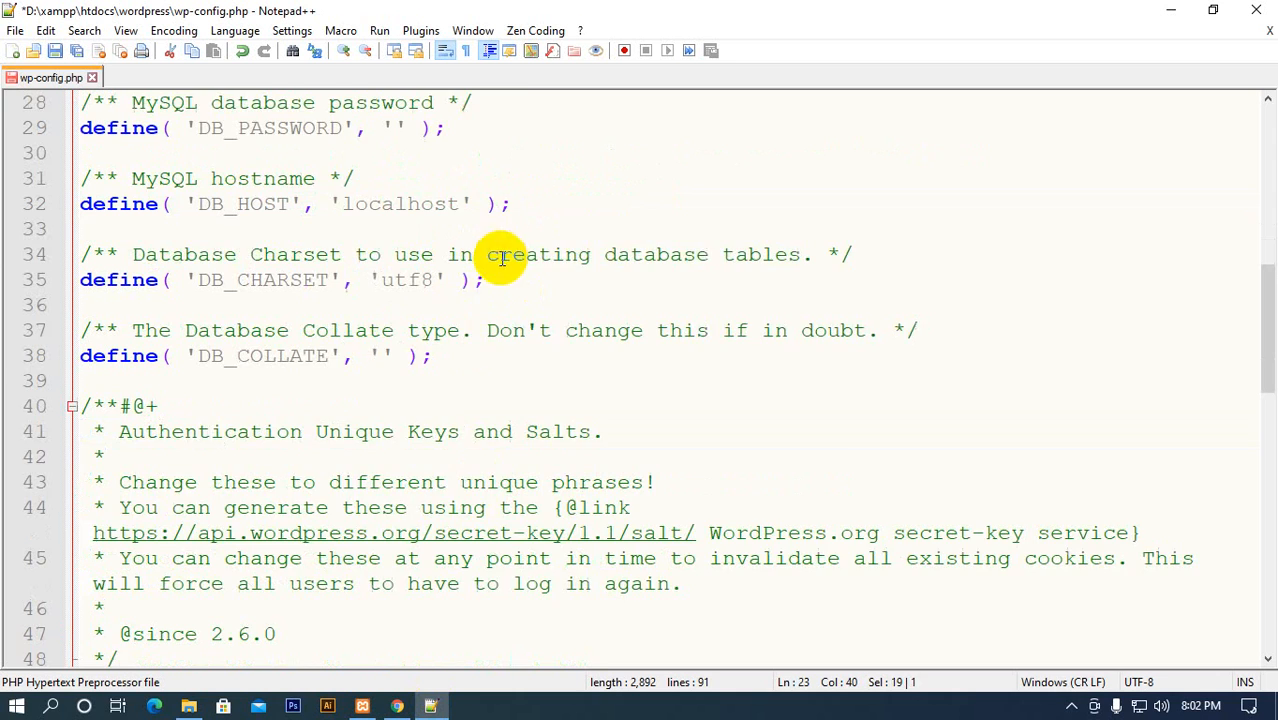
{"action": "scroll", "coordinate": [499, 251], "scroll_direction": "up", "scroll_amount": 2}
{"action": "double_click", "coordinate": [400, 357]}
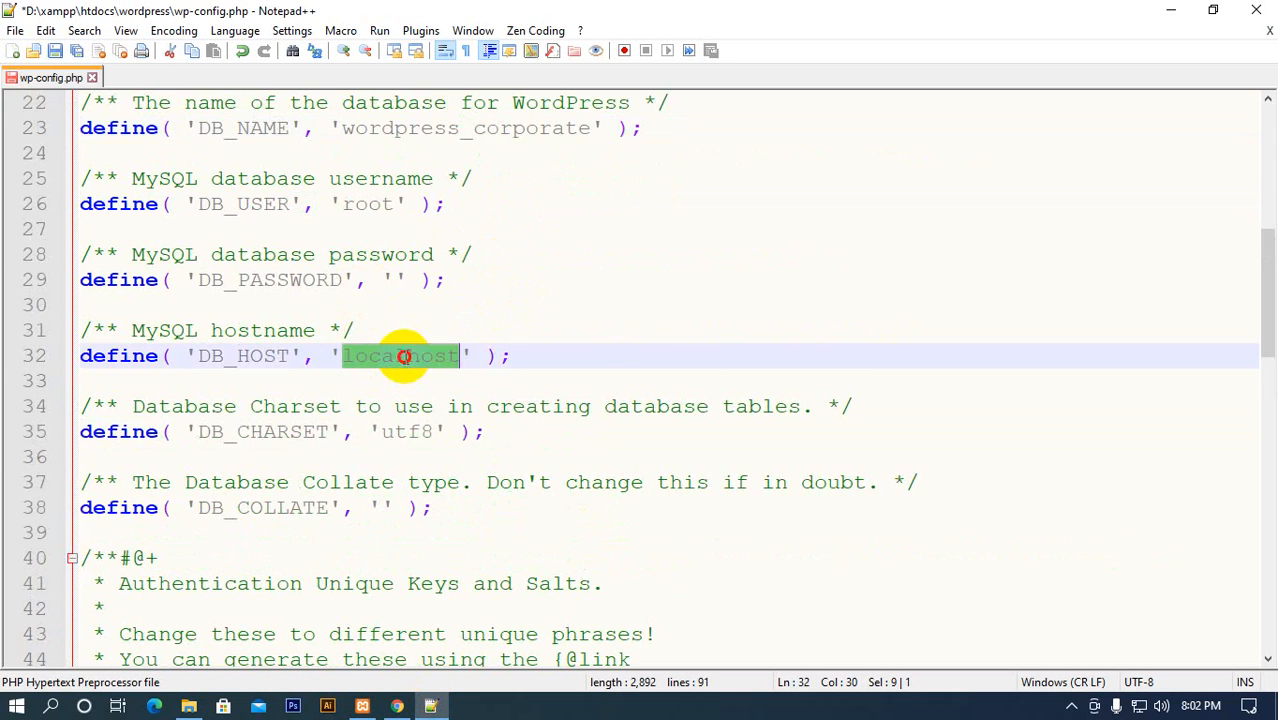
Set the database table prefix to abc_ in wp-config.php, save the file and close Notepad++
{"action": "scroll", "coordinate": [491, 380], "scroll_direction": "down", "scroll_amount": 10}
{"action": "scroll", "coordinate": [487, 390], "scroll_direction": "down", "scroll_amount": 5}
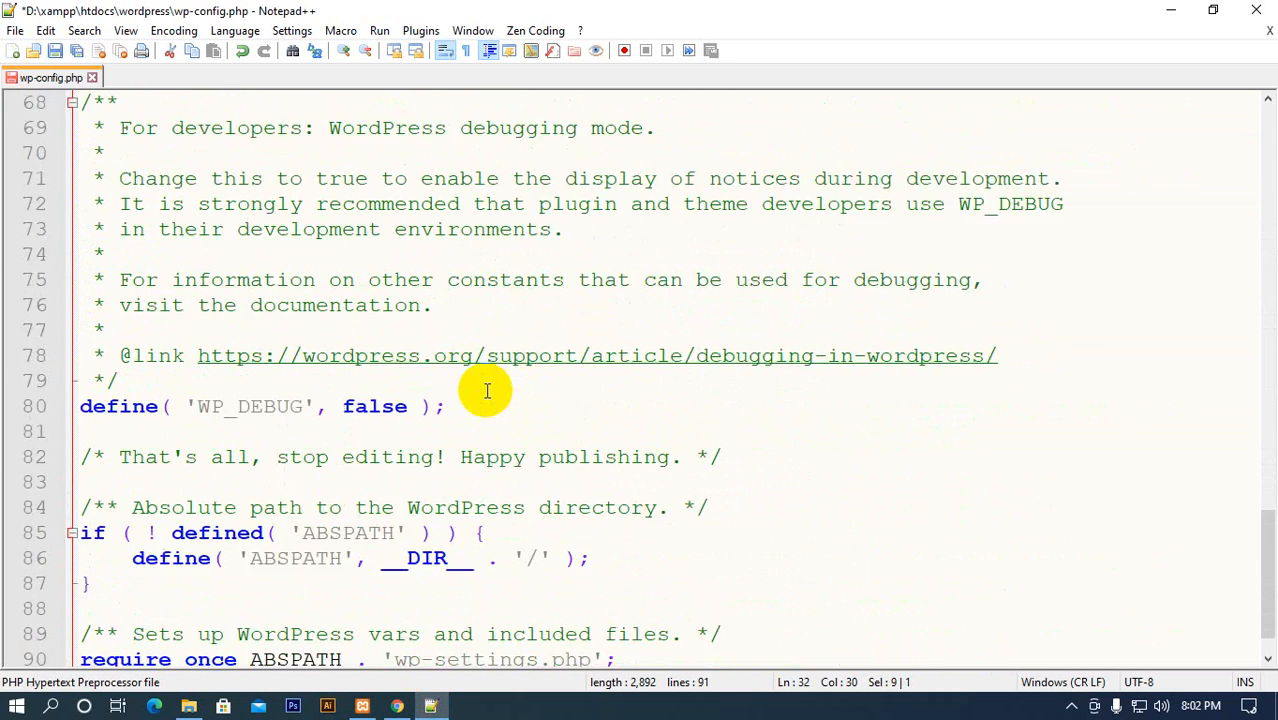
{"action": "scroll", "coordinate": [400, 450], "scroll_direction": "up", "scroll_amount": 6}
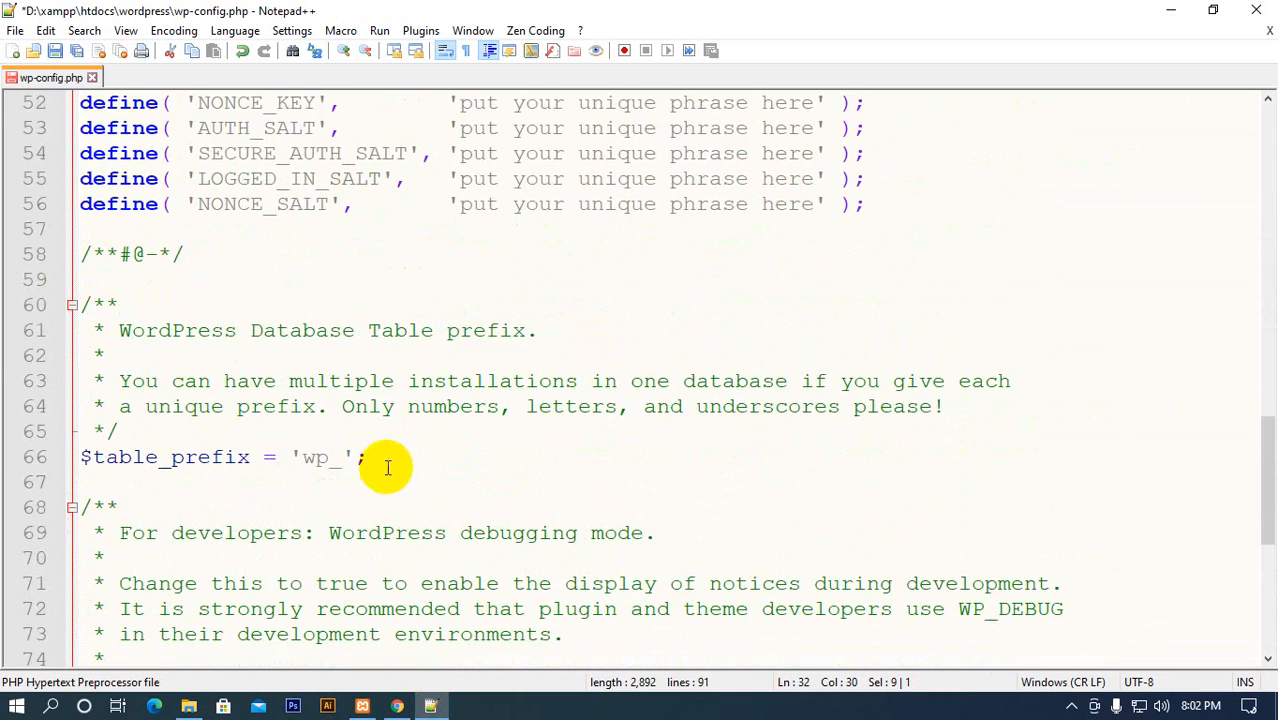
{"action": "left_click", "coordinate": [326, 457]}
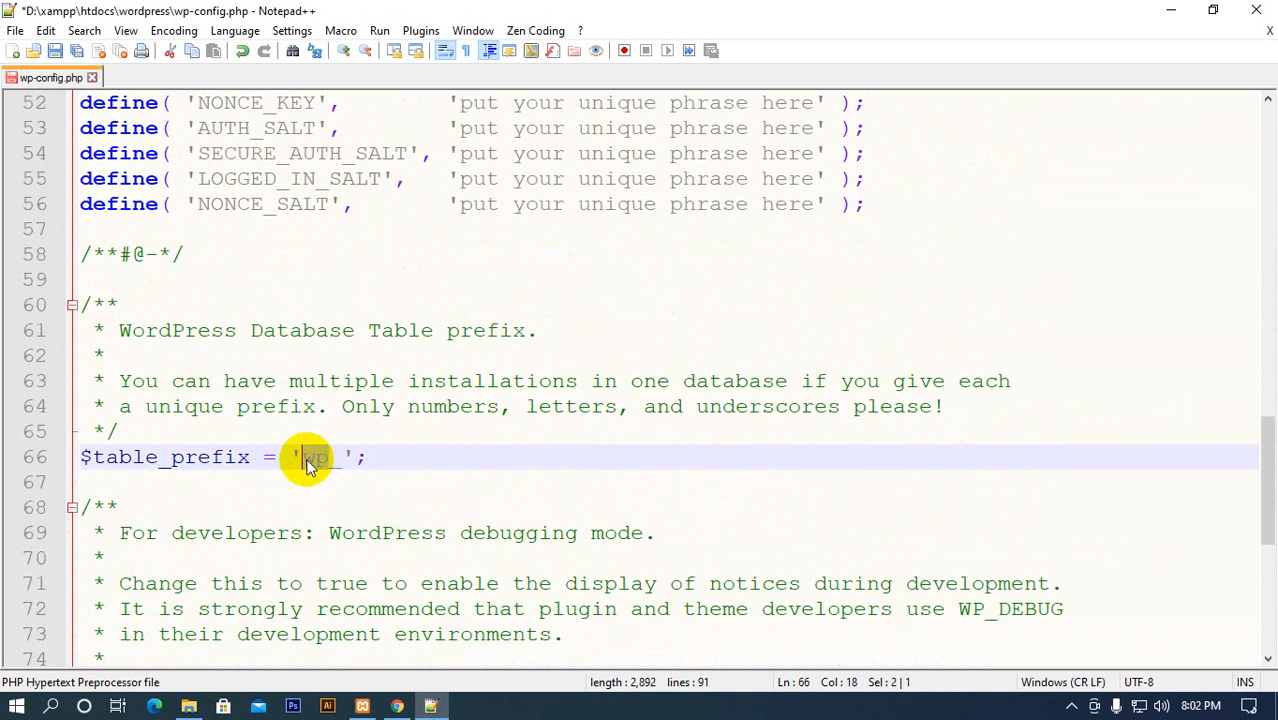
{"action": "type", "text": "abc"}
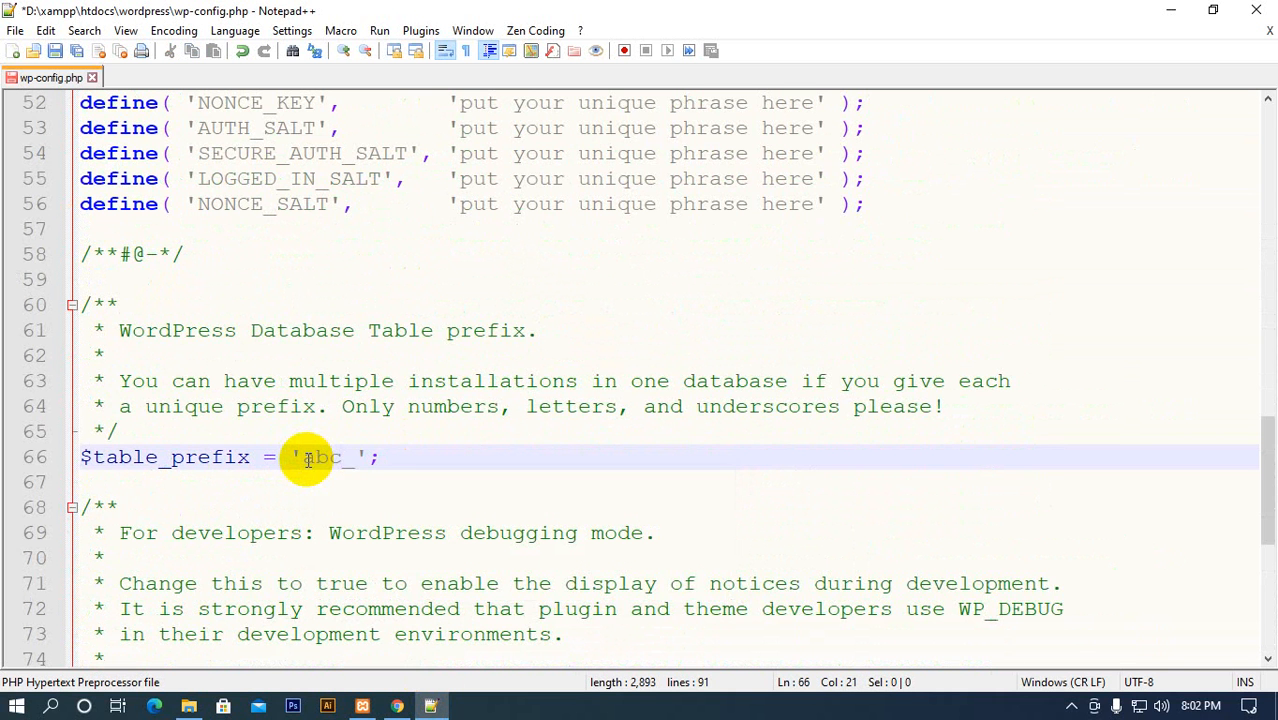
{"action": "scroll", "coordinate": [394, 456], "scroll_direction": "up", "scroll_amount": 13}
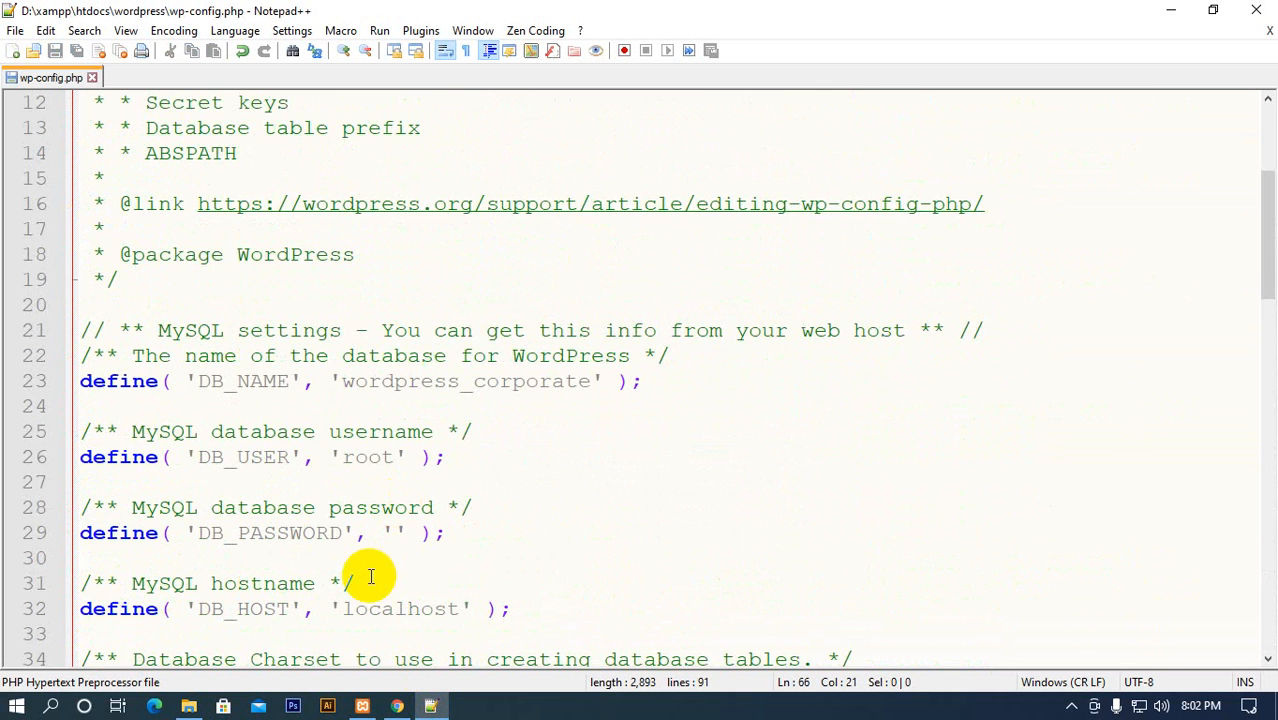
{"action": "scroll", "coordinate": [370, 577], "scroll_direction": "up", "scroll_amount": 3}
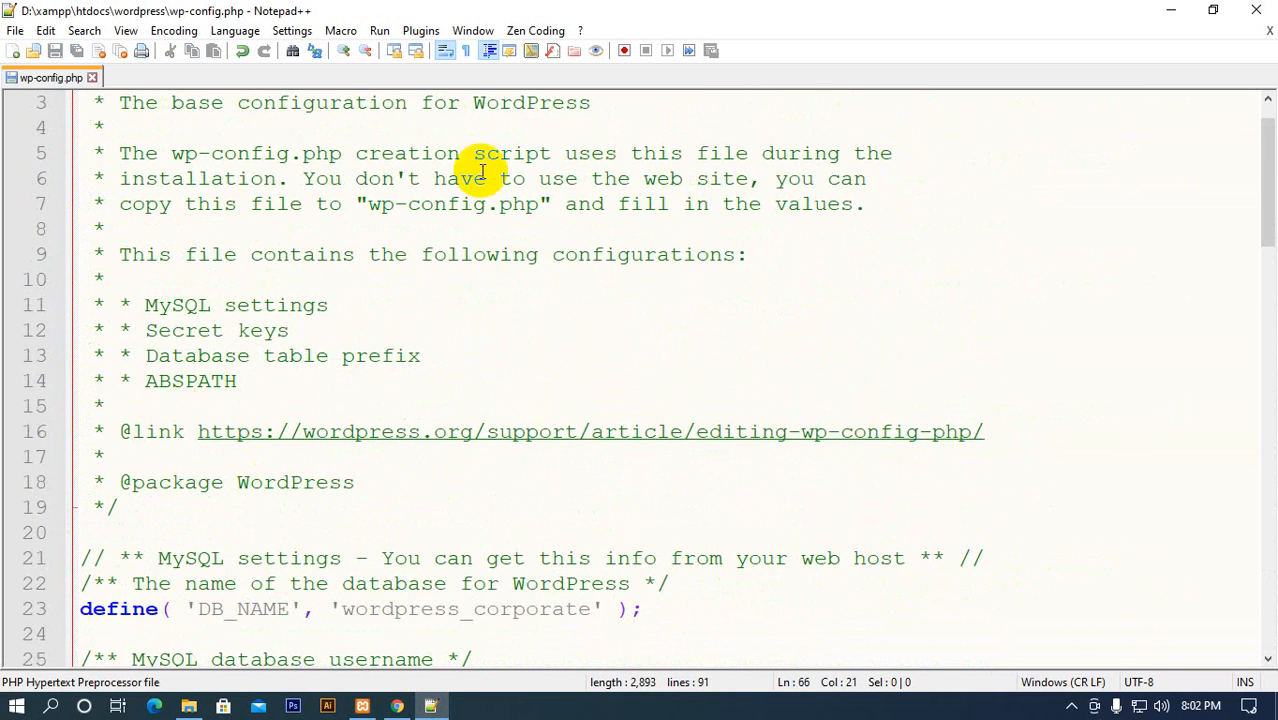
{"action": "left_click", "coordinate": [1262, 8]}
Load localhost:8080/wordpress/ in the WordPress setup tab and continue the installation in English (United States)
{"action": "left_click", "coordinate": [800, 16]}
{"action": "left_click", "coordinate": [20, 48]}
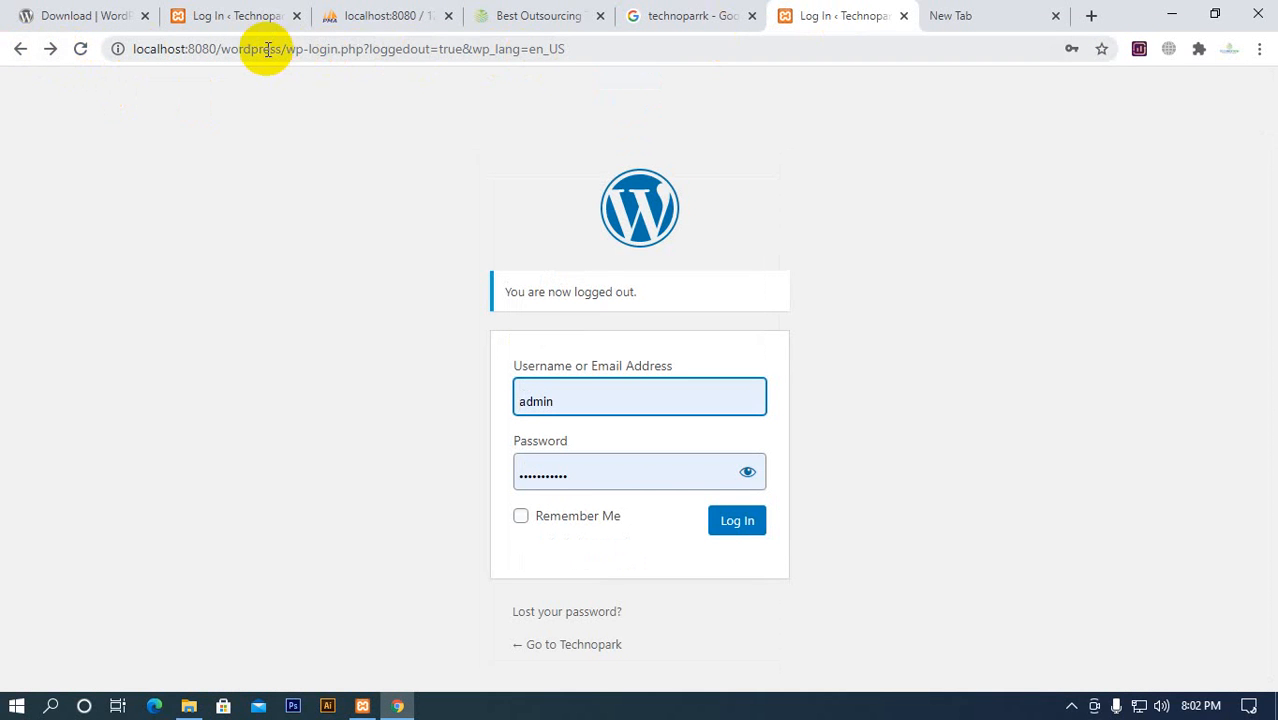
{"action": "left_click_drag", "start_coordinate": [287, 49], "coordinate": [716, 42]}
{"action": "key", "text": "BackSpace"}
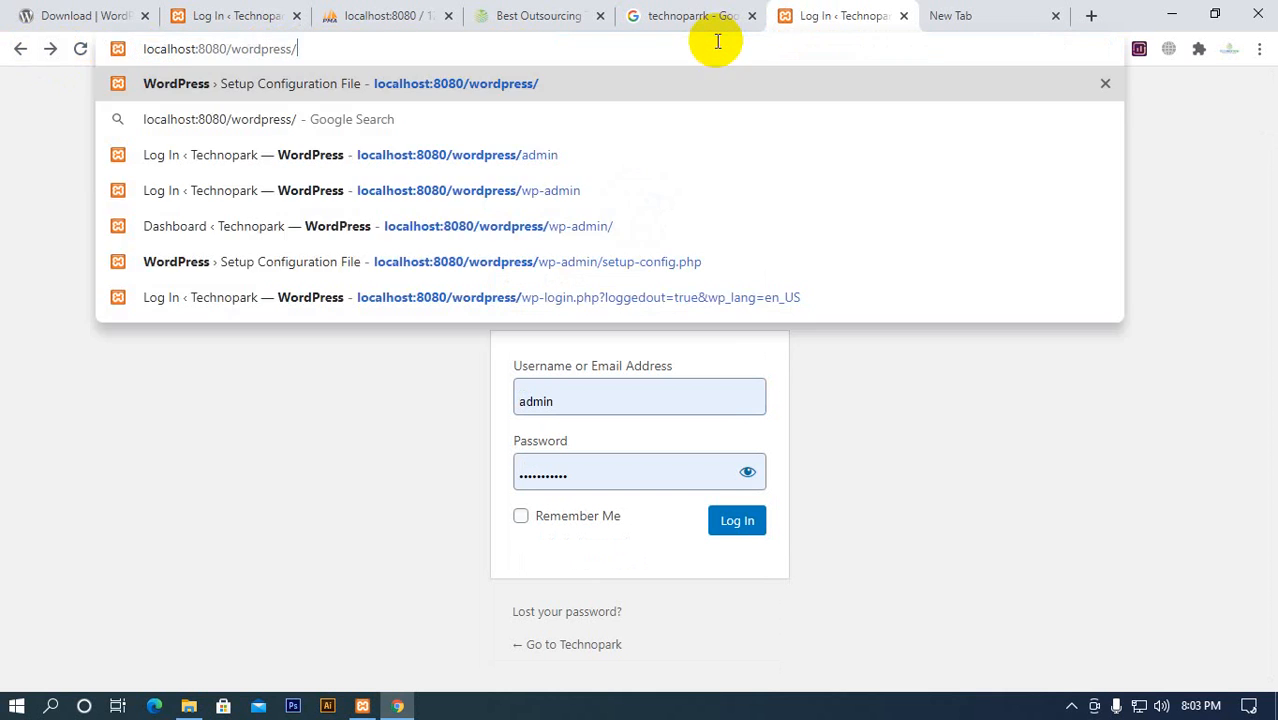
{"action": "key", "text": "Return"}
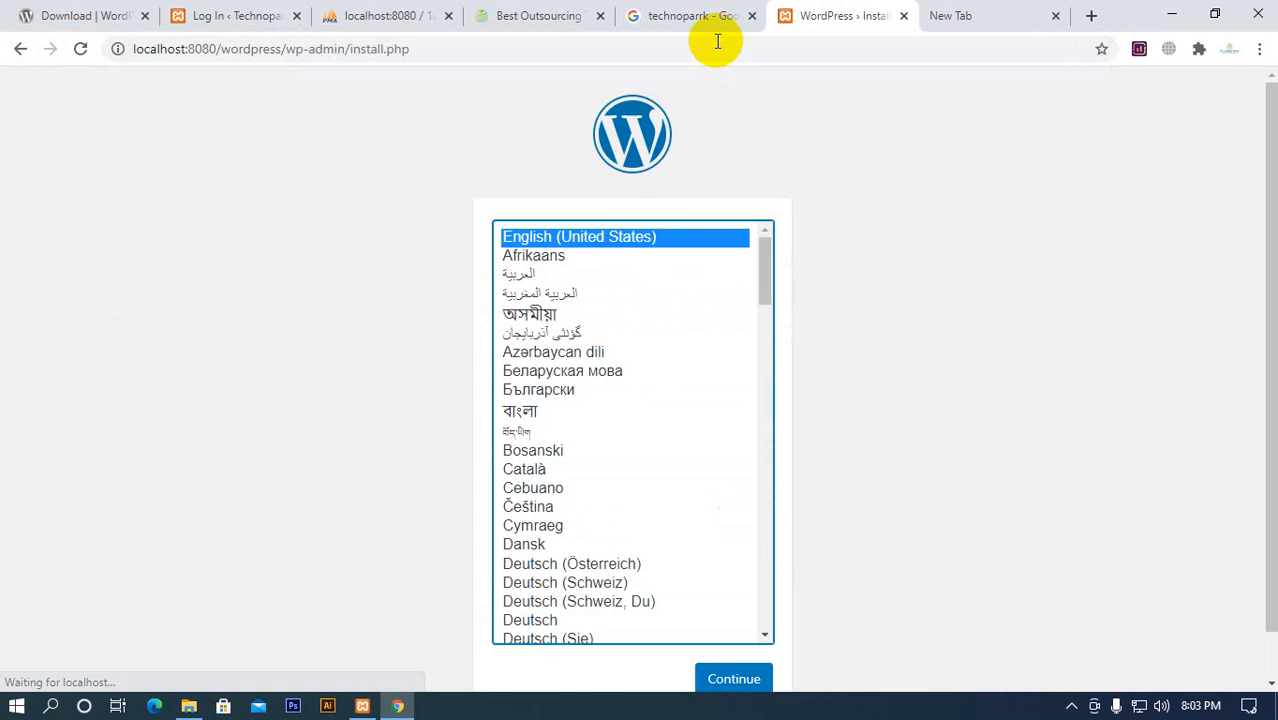
{"action": "scroll", "coordinate": [387, 208], "scroll_direction": "down", "scroll_amount": 1}
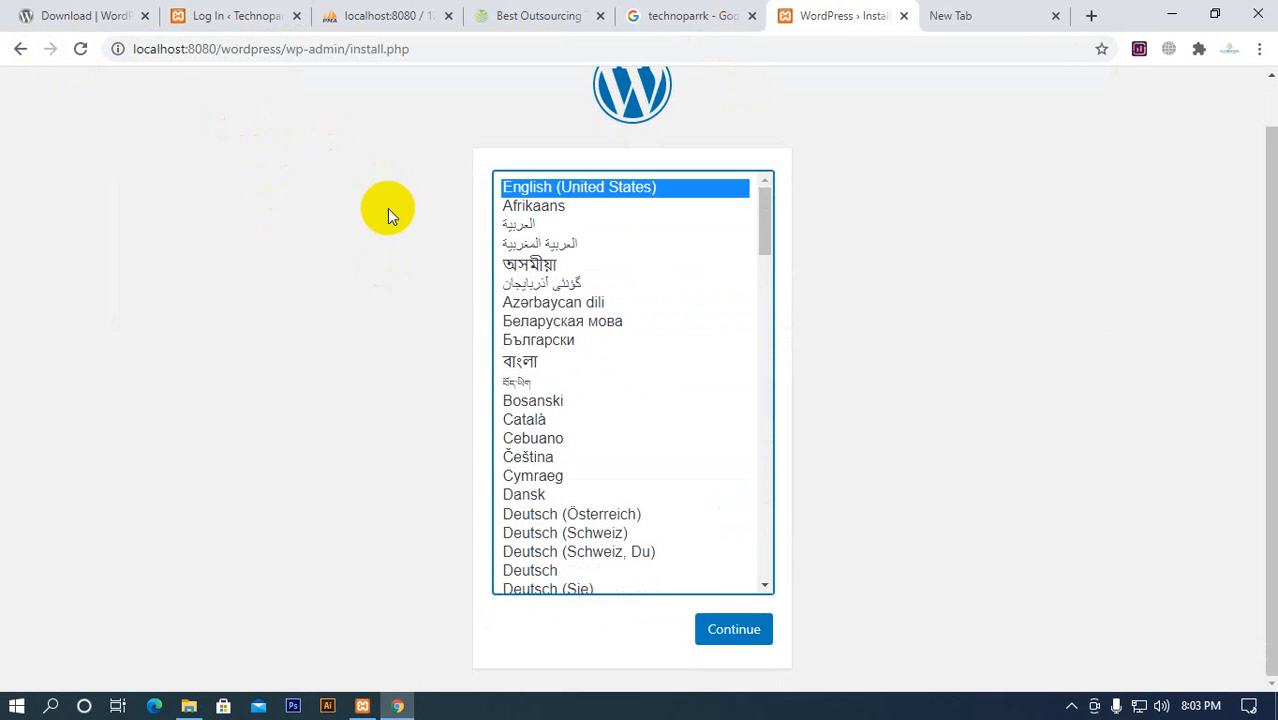
{"action": "left_click", "coordinate": [736, 636]}
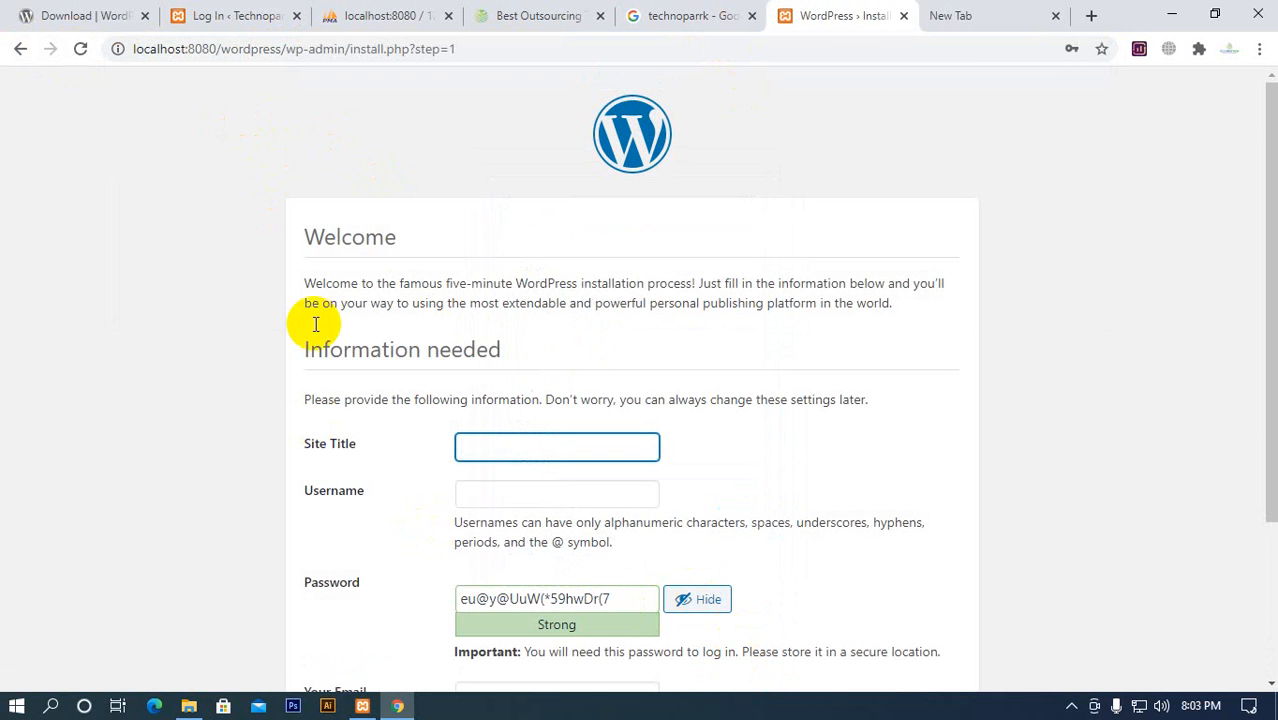
Set the site title to Technopark and the username to admin in the installation form
{"action": "scroll", "coordinate": [245, 246], "scroll_direction": "down", "scroll_amount": 3}
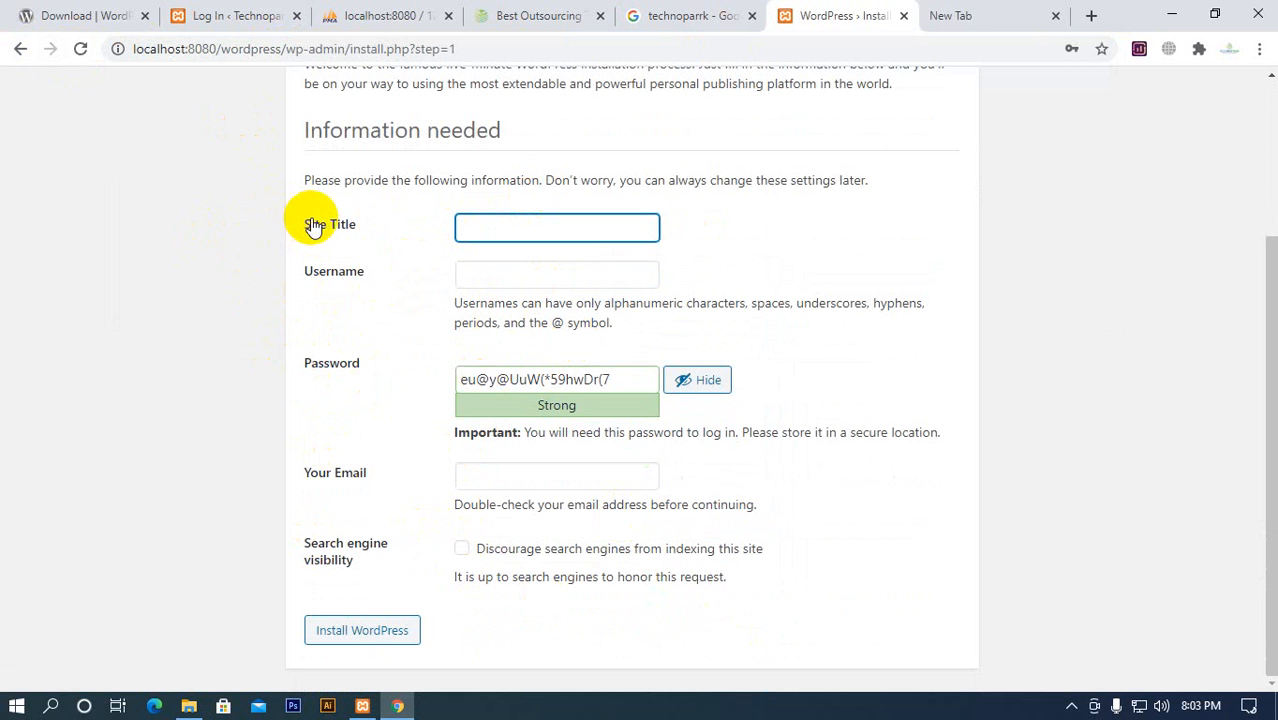
{"action": "scroll", "coordinate": [320, 225], "scroll_direction": "up", "scroll_amount": 2}
{"action": "scroll", "coordinate": [360, 240], "scroll_direction": "down", "scroll_amount": 2}
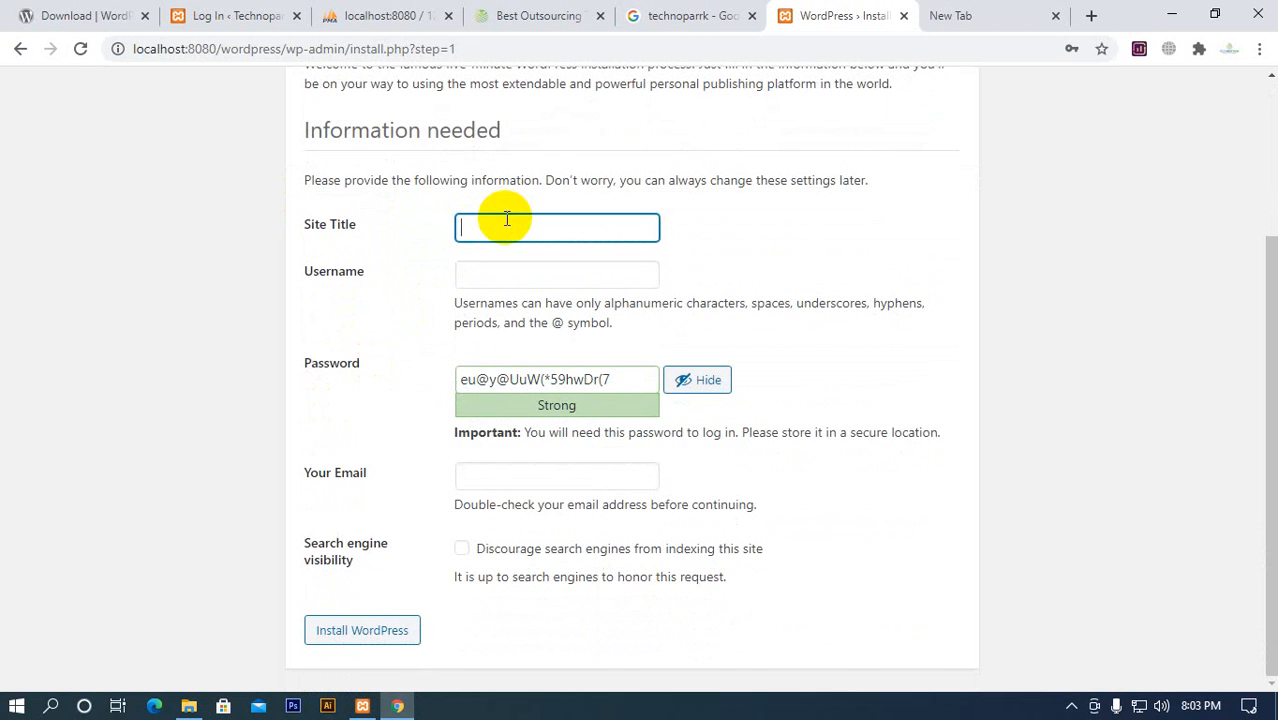
{"action": "type", "text": "Technopark"}
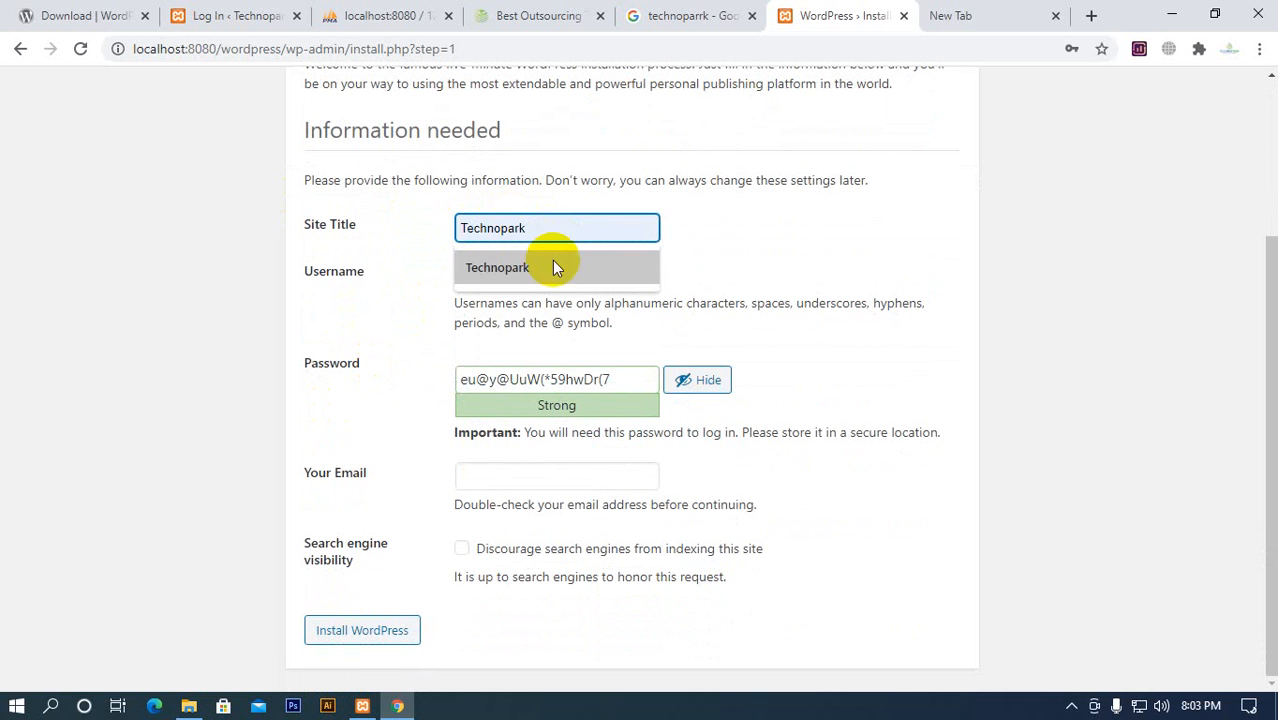
{"action": "left_click", "coordinate": [553, 263]}
{"action": "left_click", "coordinate": [562, 271]}
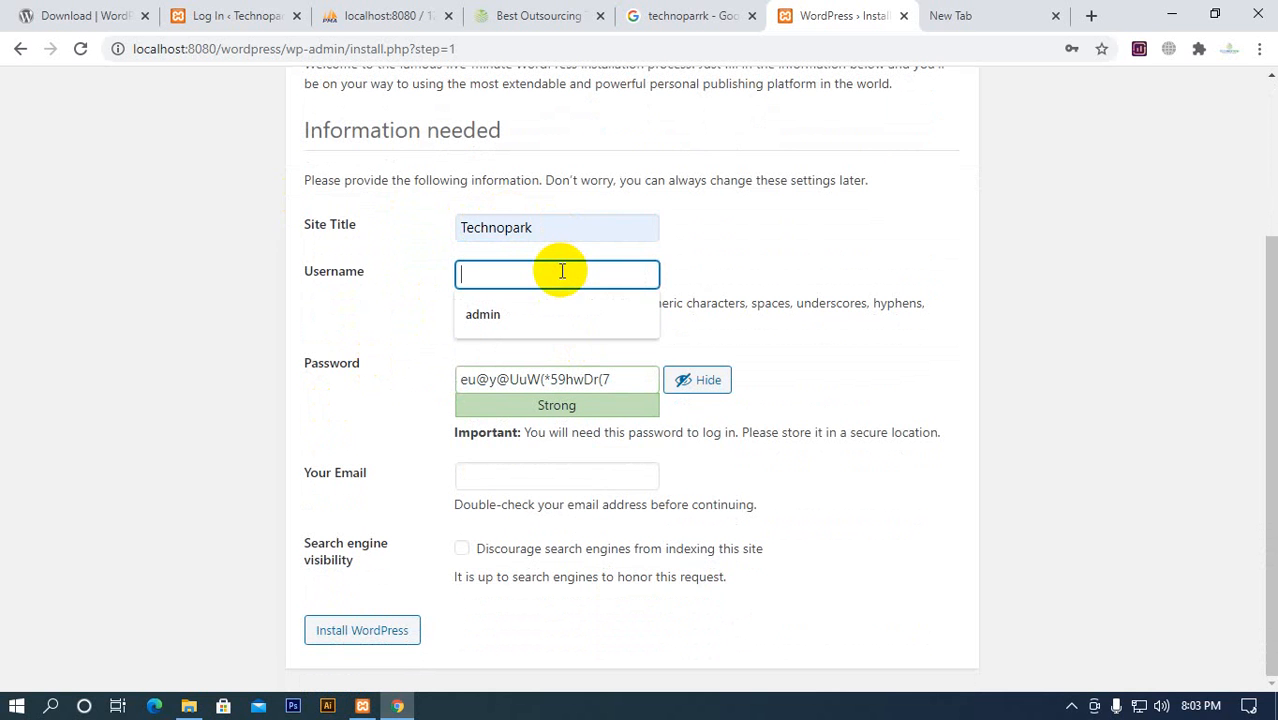
{"action": "left_click", "coordinate": [543, 312]}
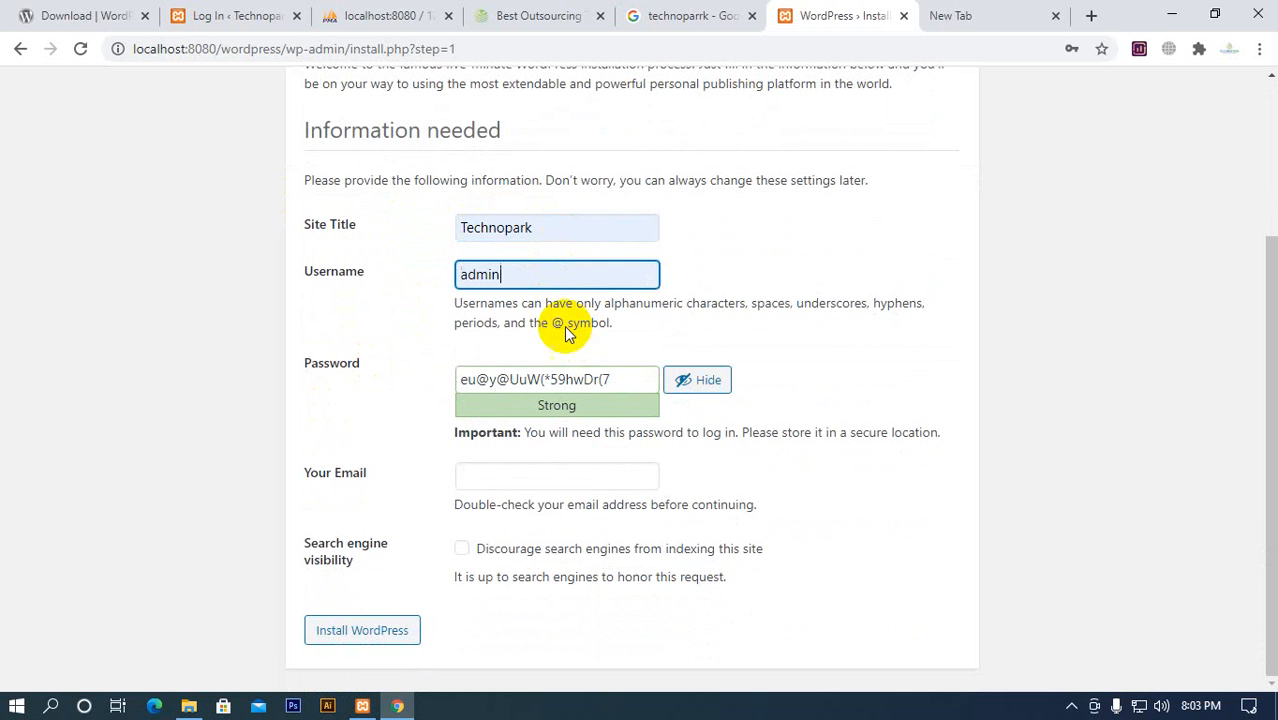
Replace the suggested password with the account password, confirm the use of a weak password and fill in the e-mail address
{"action": "triple_click", "coordinate": [610, 377]}
{"action": "type", "text": "ad"}
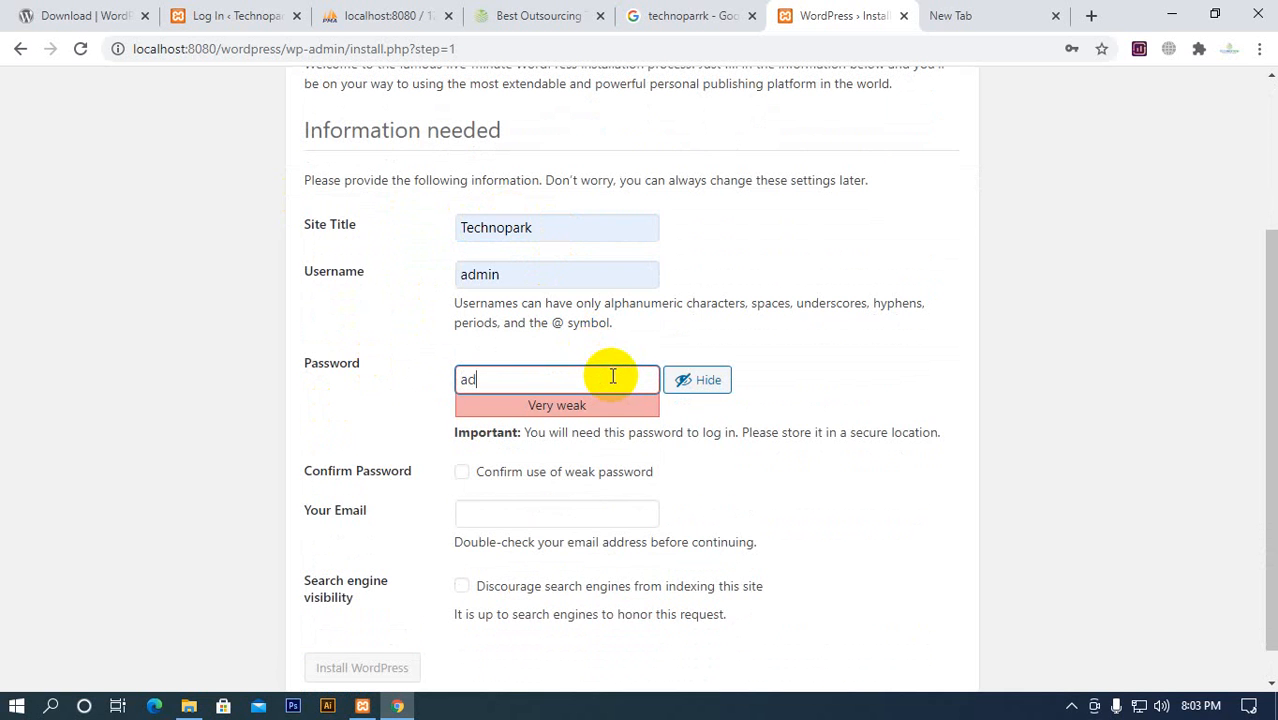
{"action": "type", "text": "min@12345"}
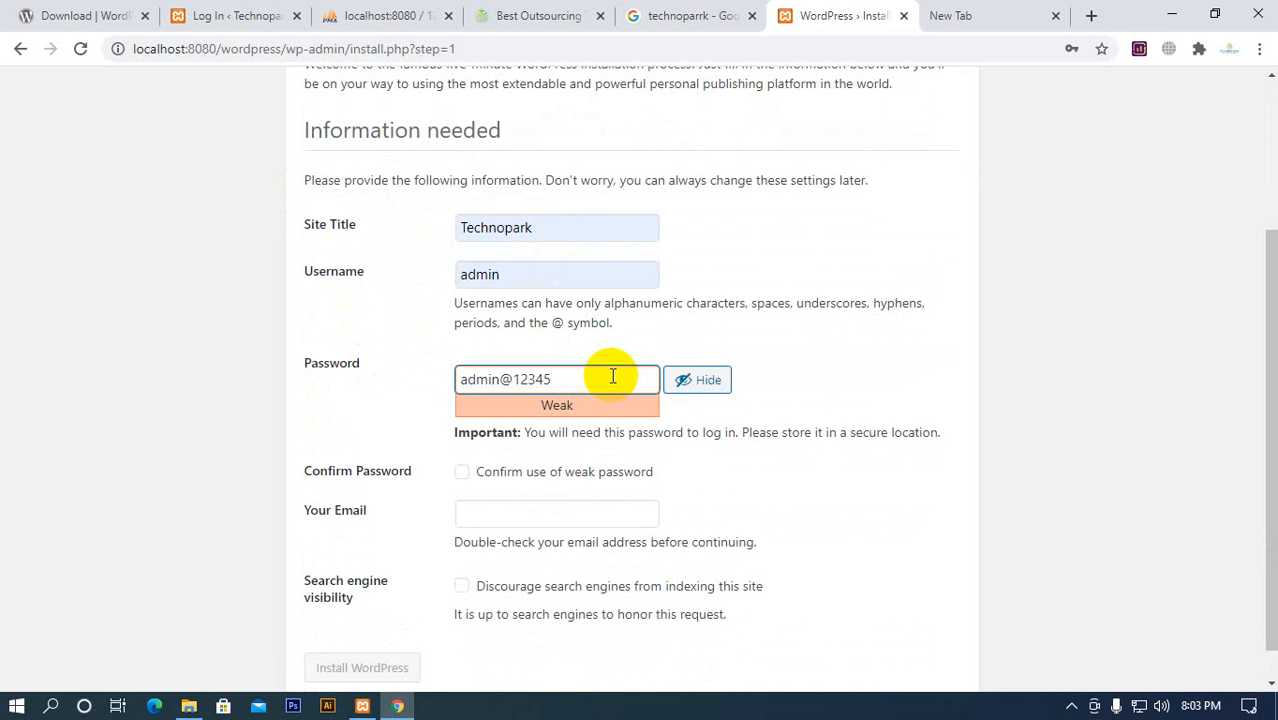
{"action": "left_click", "coordinate": [524, 473]}
{"action": "left_click", "coordinate": [540, 512]}
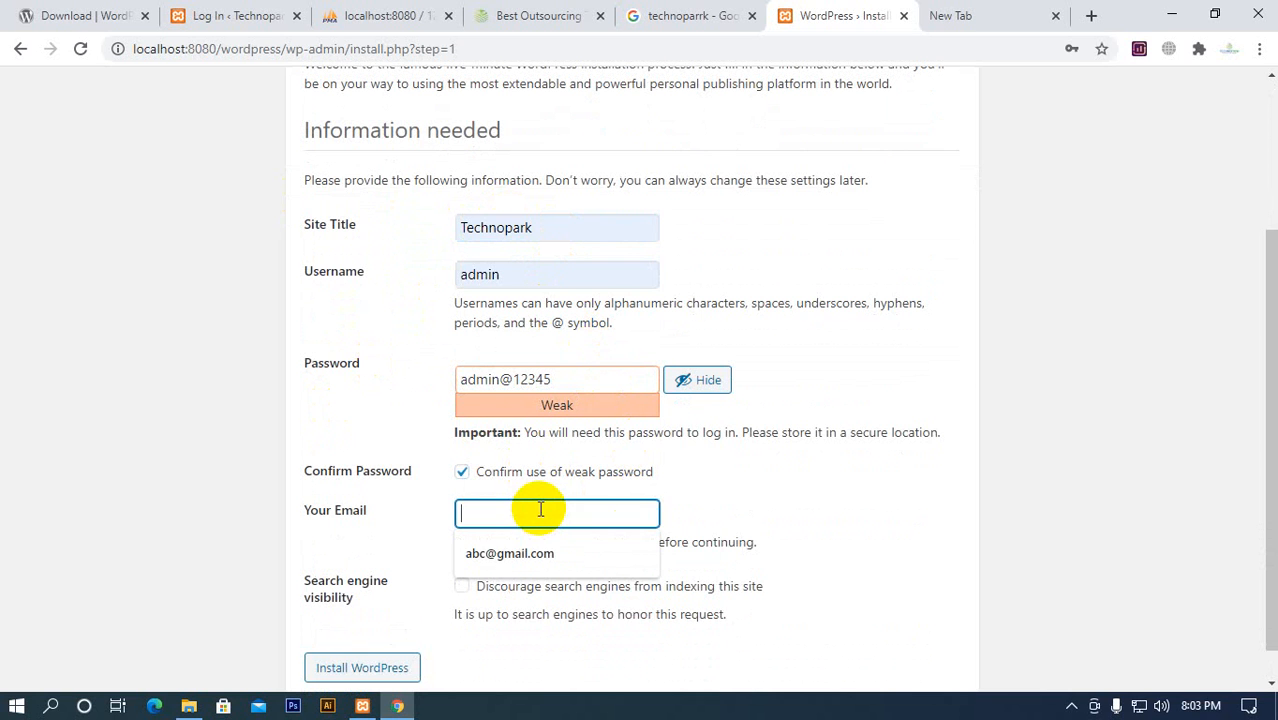
{"action": "left_click", "coordinate": [511, 555]}
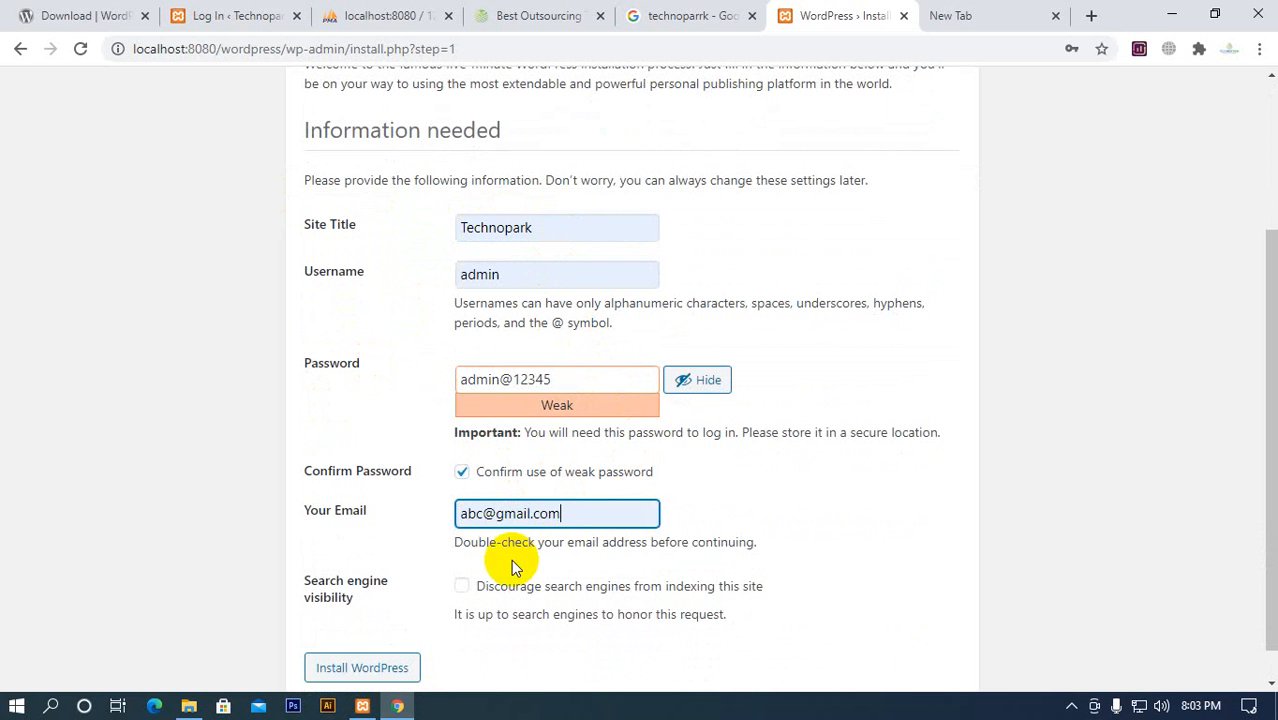
Run the WordPress installation and close the Google search and Best Outsourcing browser tabs
{"action": "left_click", "coordinate": [355, 668]}
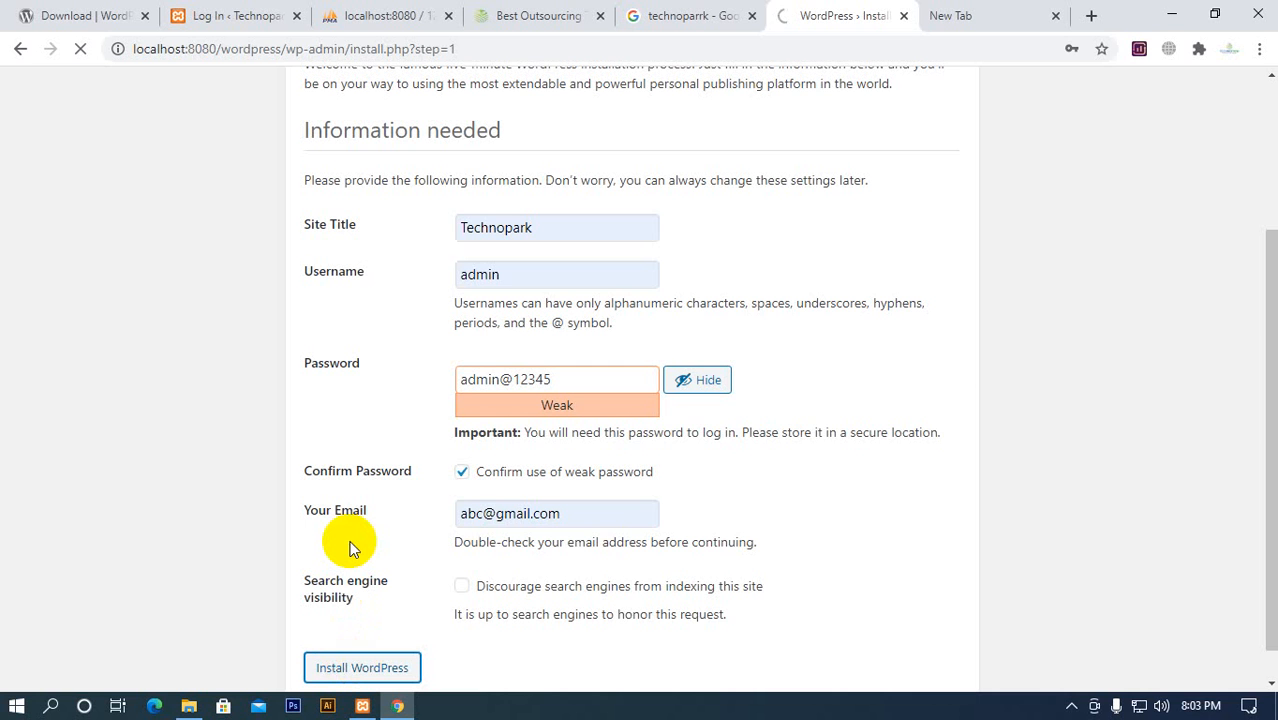
{"action": "left_click", "coordinate": [752, 15]}
{"action": "left_click", "coordinate": [603, 18]}
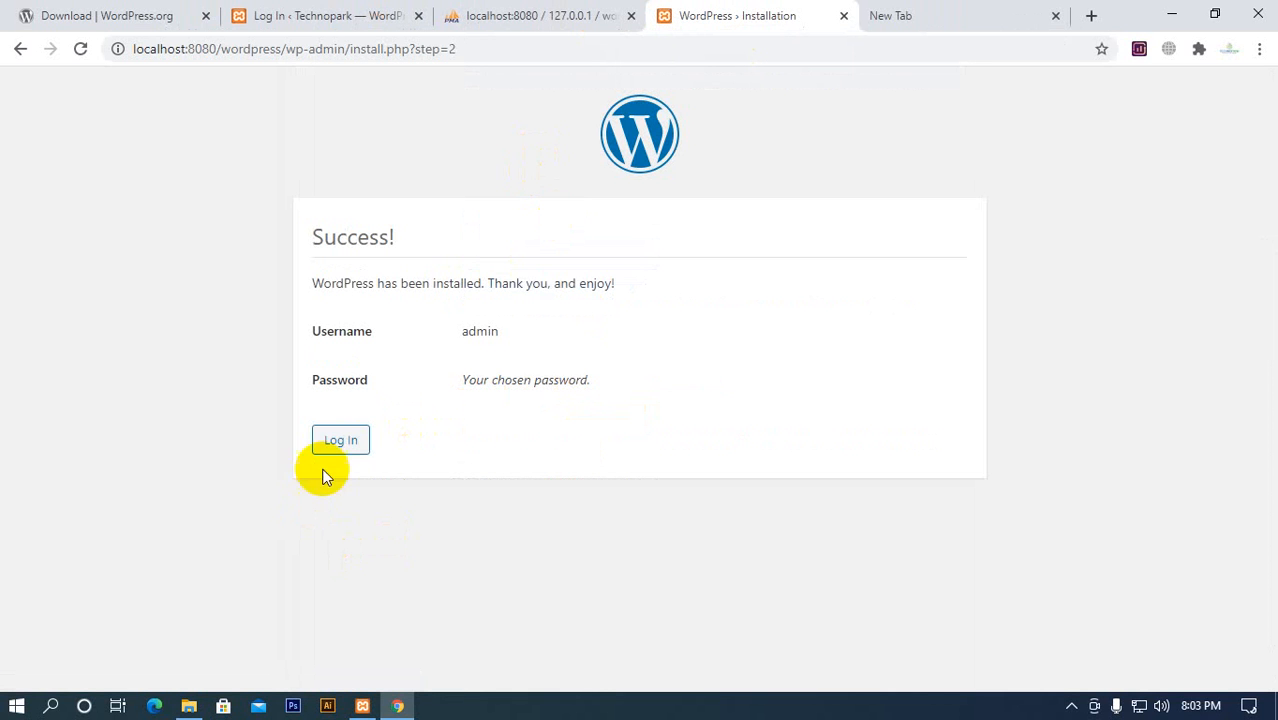
Continue to the WordPress login page and reload the wordpress_corporate structure in phpMyAdmin to check its tables
{"action": "left_click", "coordinate": [341, 441]}
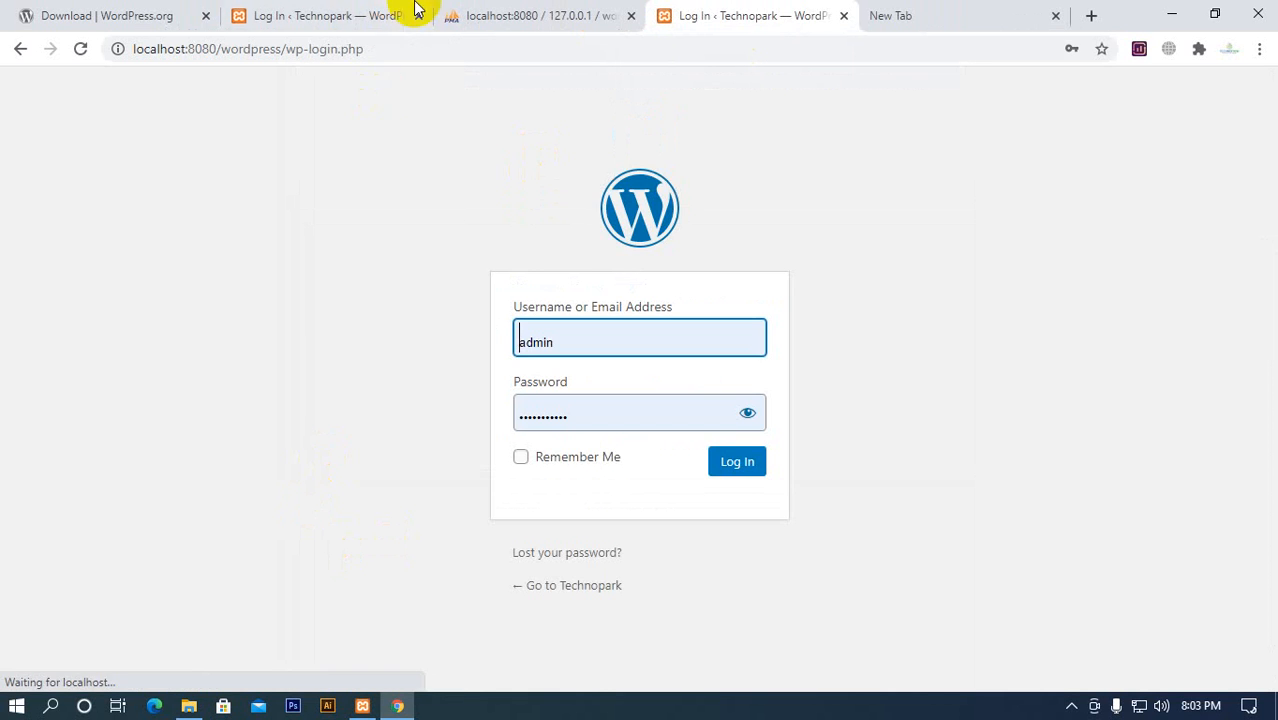
{"action": "left_click", "coordinate": [499, 15]}
{"action": "left_click", "coordinate": [80, 50]}
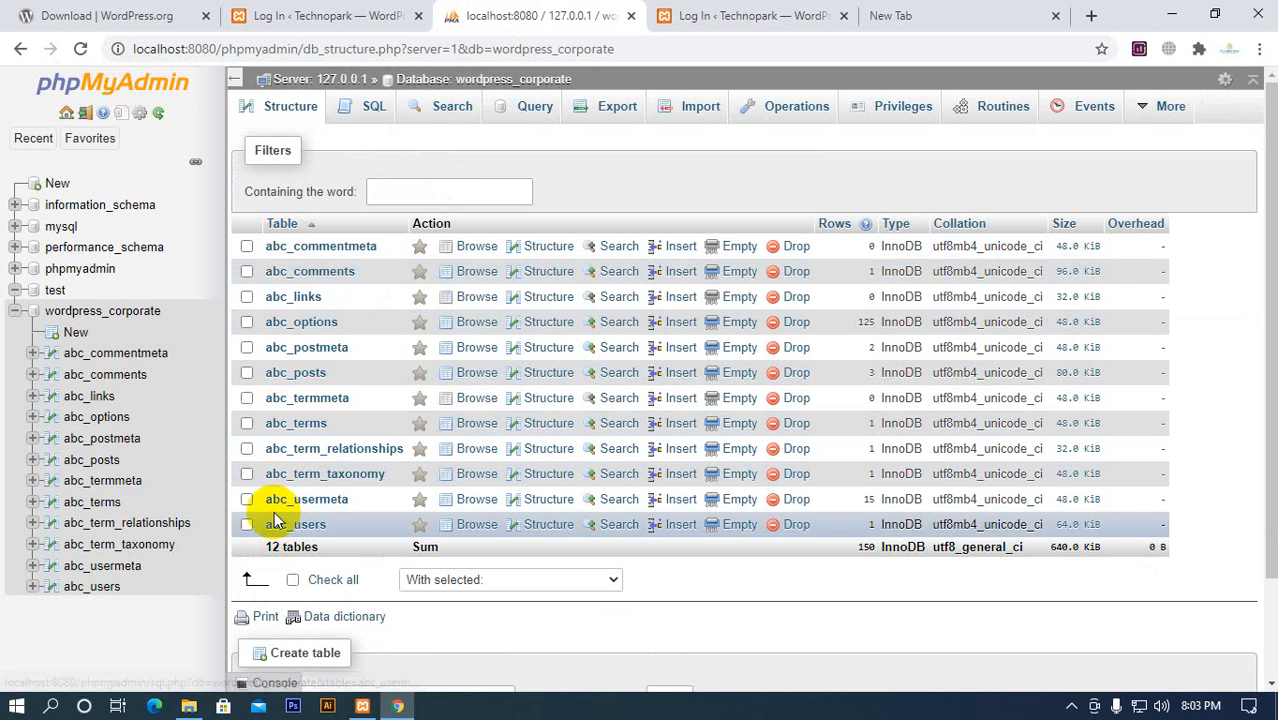
Log in to the WordPress dashboard and view the Technopark site's front page in a new tab
{"action": "left_click", "coordinate": [775, 15]}
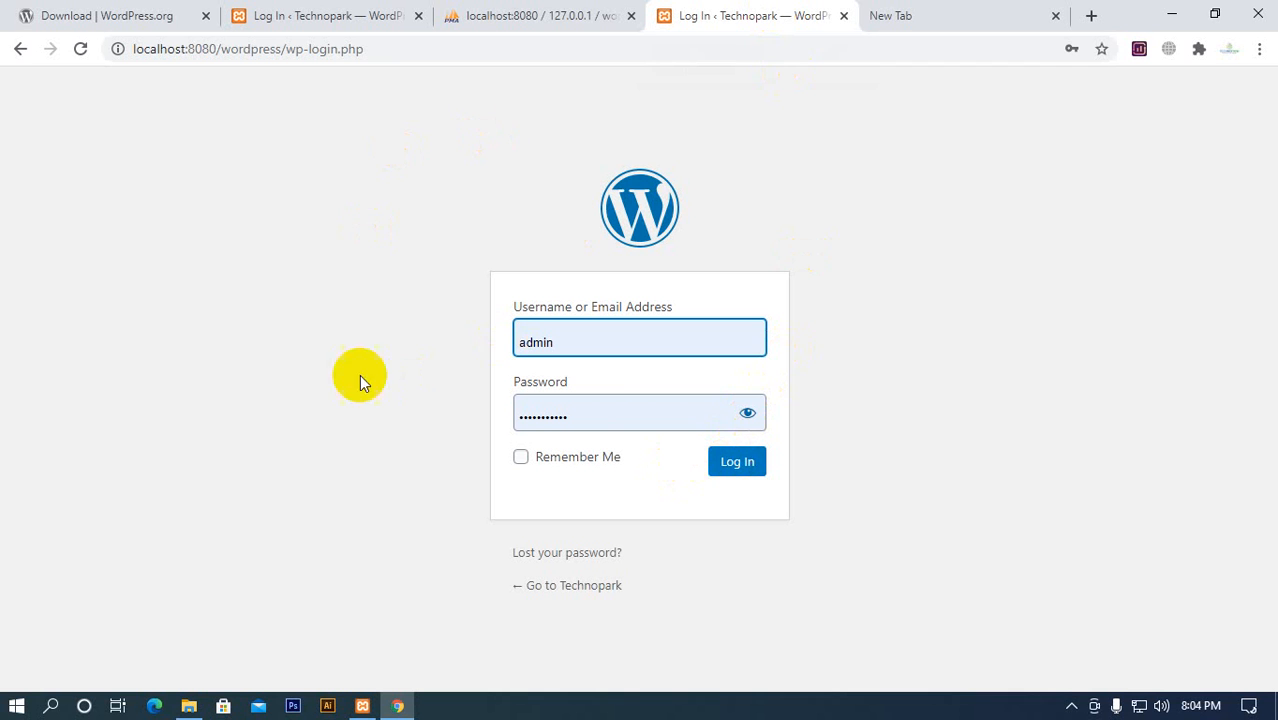
{"action": "left_click", "coordinate": [730, 458]}
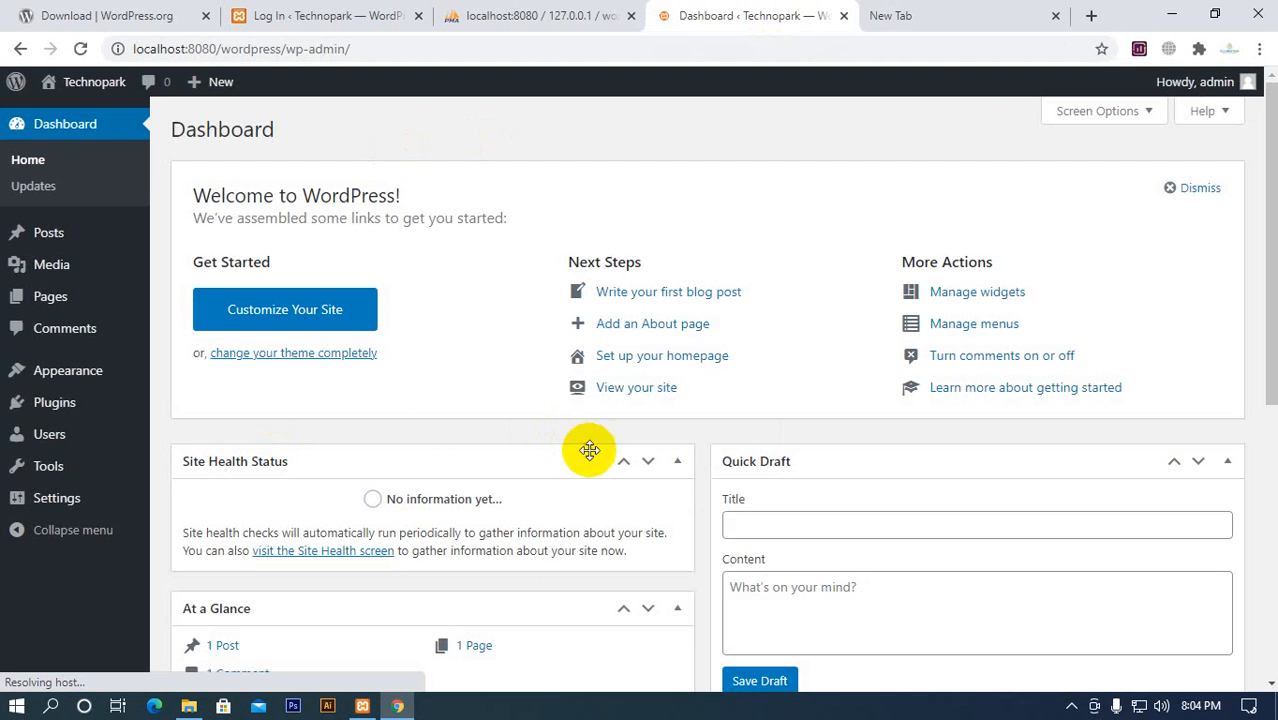
{"action": "mouse_move", "coordinate": [99, 90]}
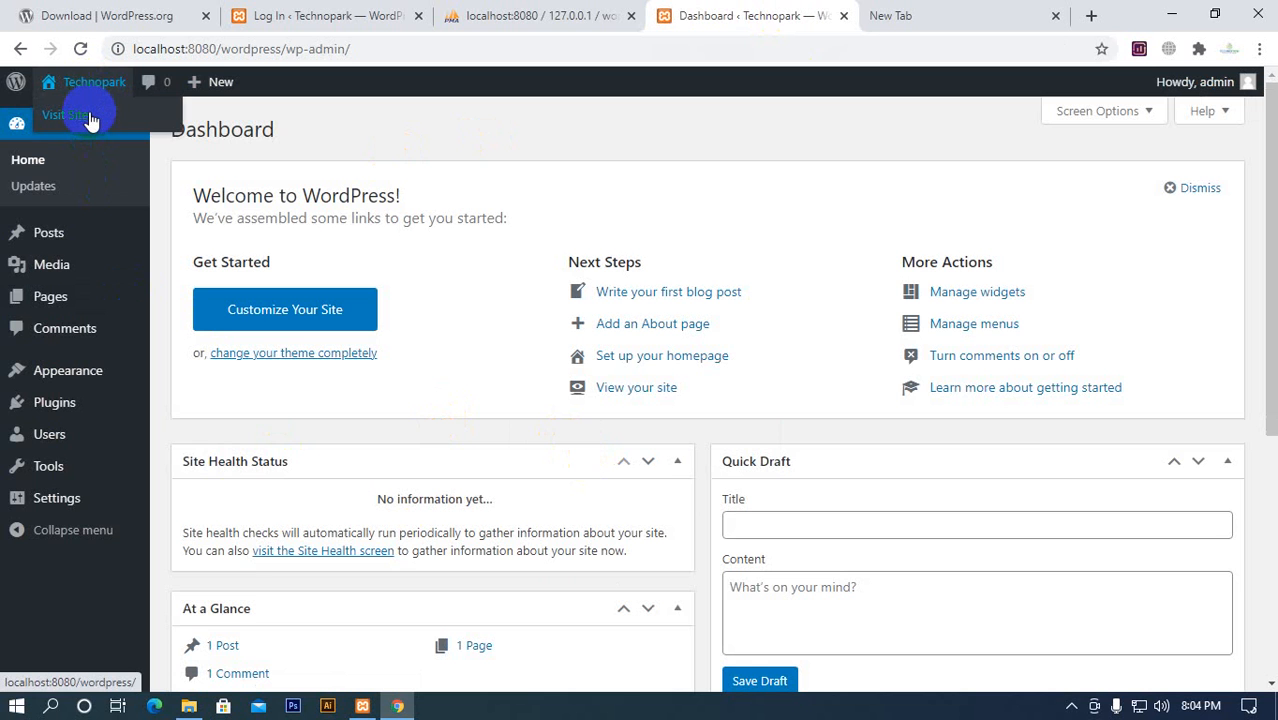
{"action": "middle_click", "coordinate": [124, 121]}
{"action": "left_click", "coordinate": [818, 16]}
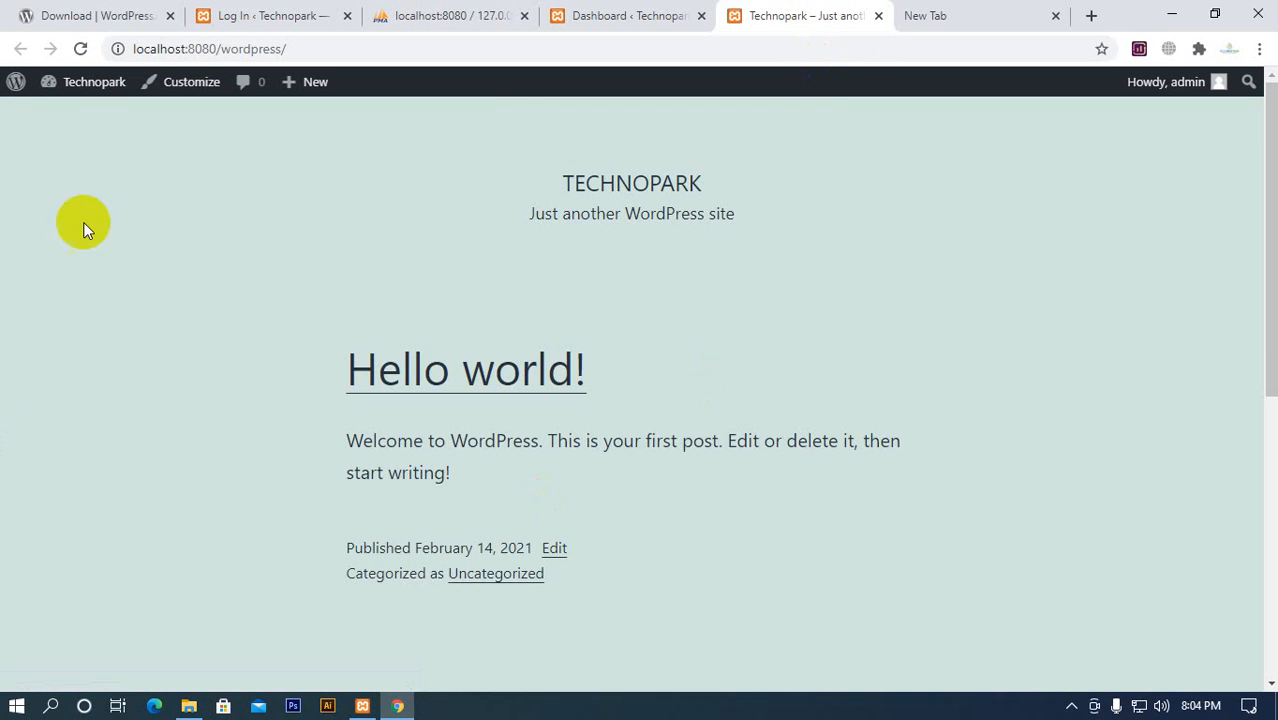
{"action": "scroll", "coordinate": [457, 520], "scroll_direction": "down", "scroll_amount": 10}
{"action": "scroll", "coordinate": [300, 510], "scroll_direction": "up", "scroll_amount": 10}
{"action": "left_click", "coordinate": [648, 16]}
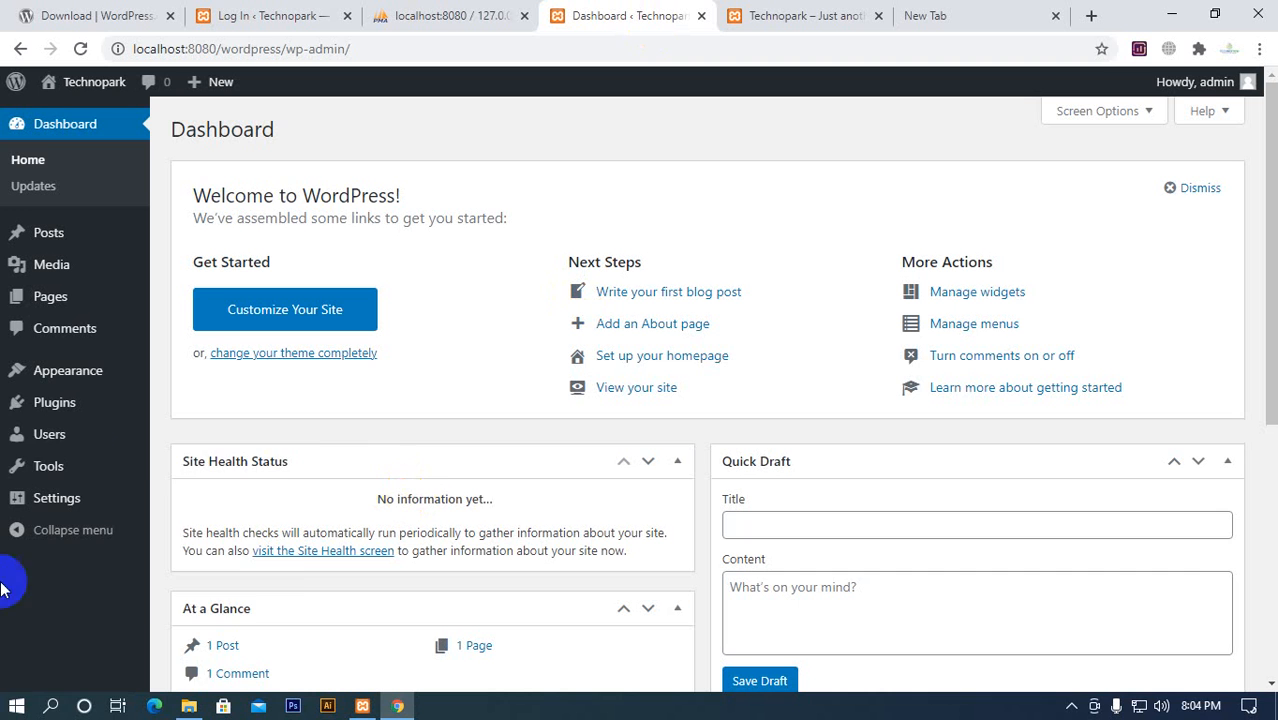
Check the XAMPP Control Panel, minimize it and switch to the wordpress folder in File Explorer
{"action": "mouse_move", "coordinate": [88, 474]}
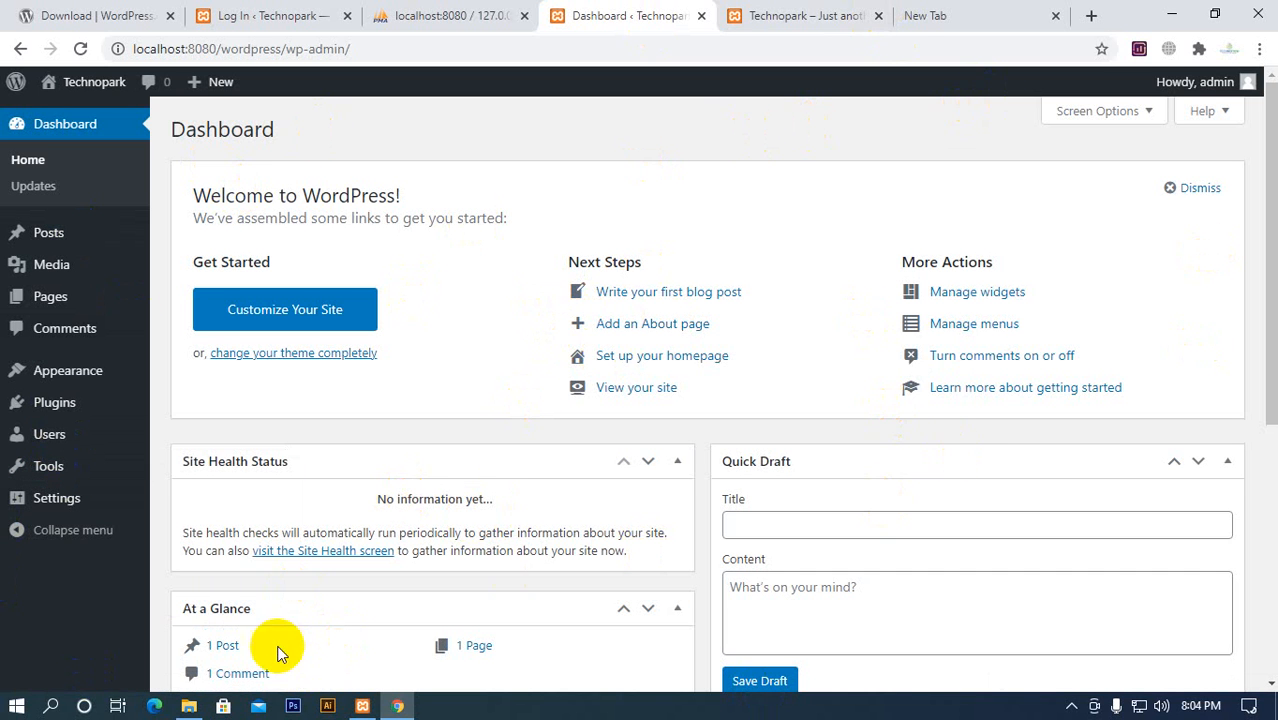
{"action": "left_click", "coordinate": [361, 706]}
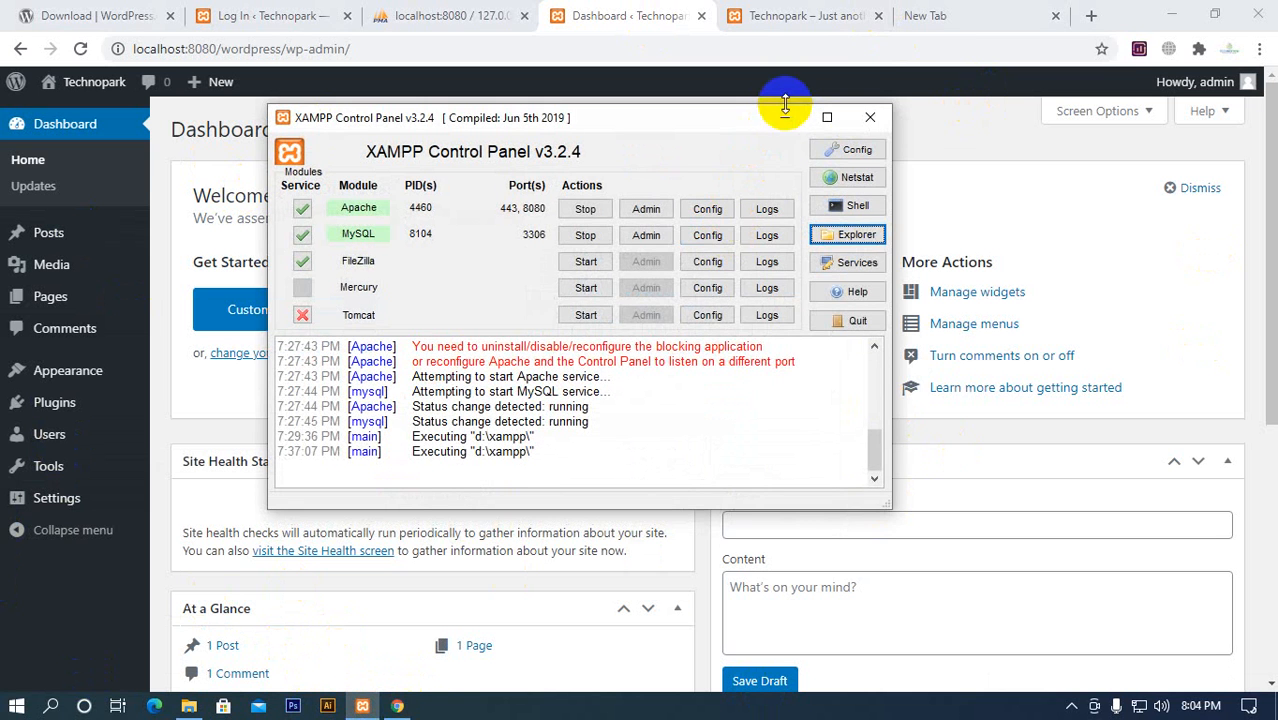
{"action": "left_click", "coordinate": [787, 118]}
{"action": "left_click", "coordinate": [188, 706]}
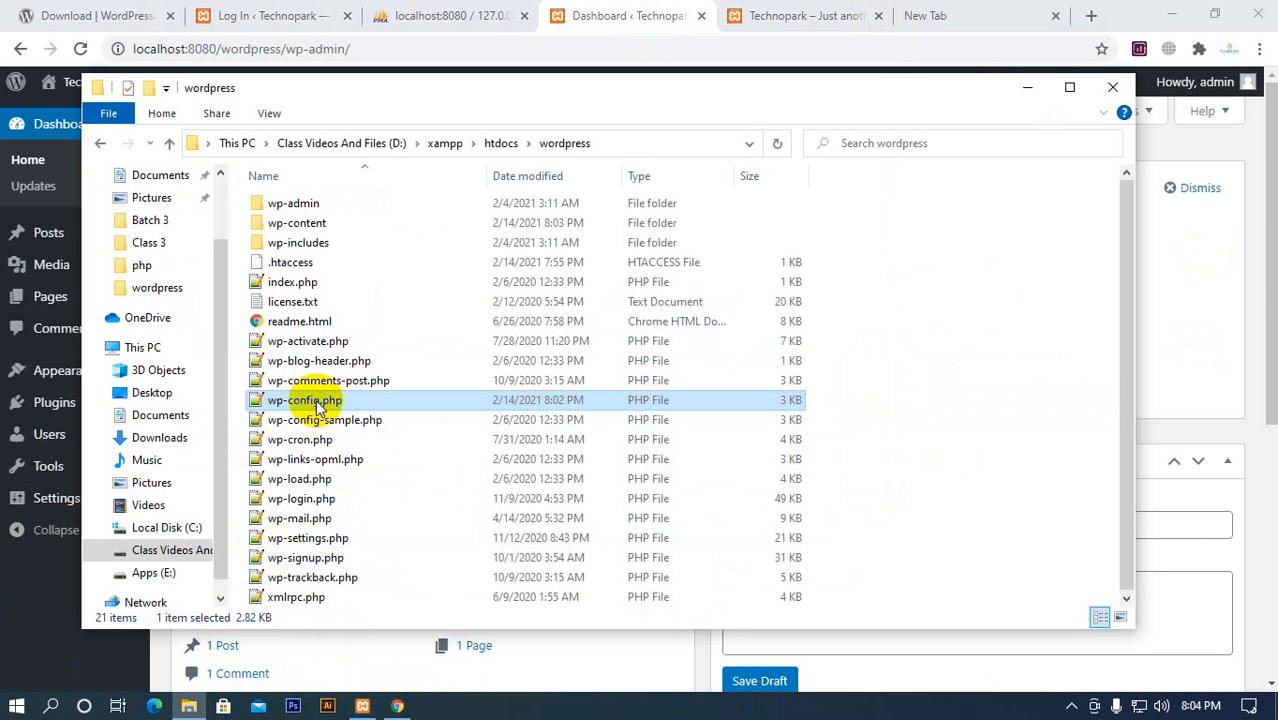
Select wp-config-sample.php, minimize the wordpress folder window and return to the wordpress_corporate tables in phpMyAdmin
{"action": "left_click", "coordinate": [346, 421]}
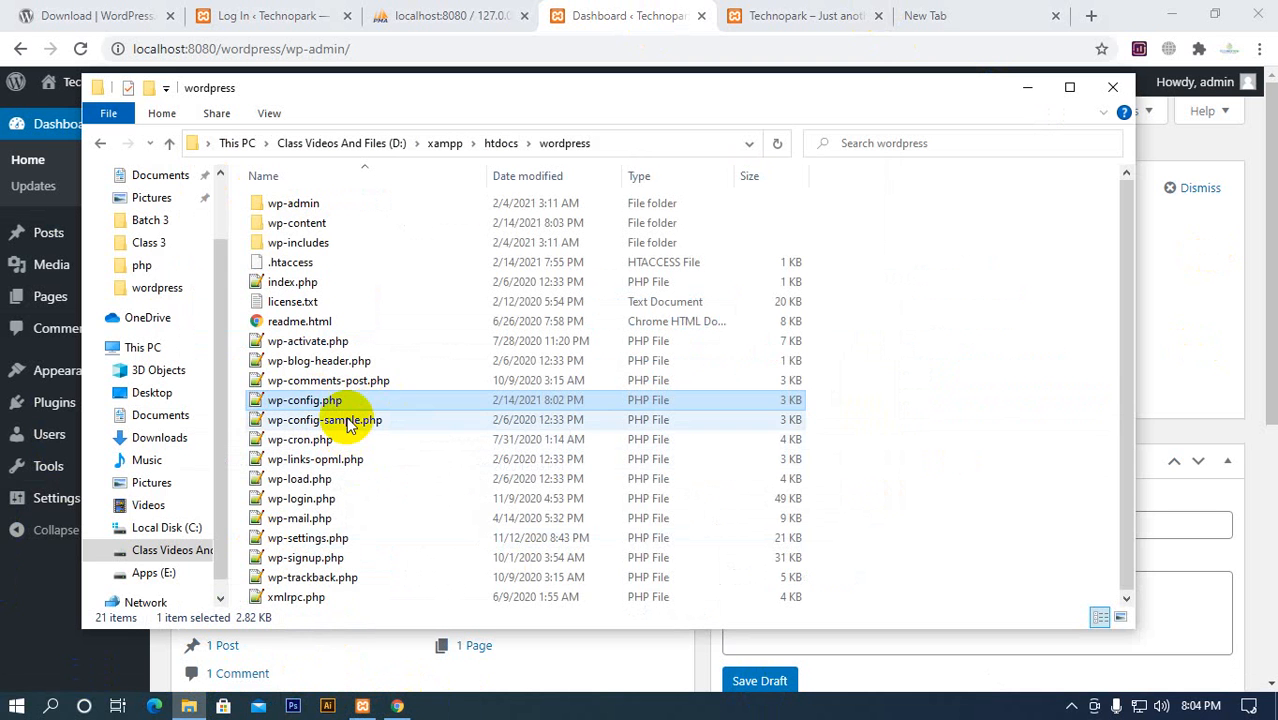
{"action": "left_click", "coordinate": [1026, 88]}
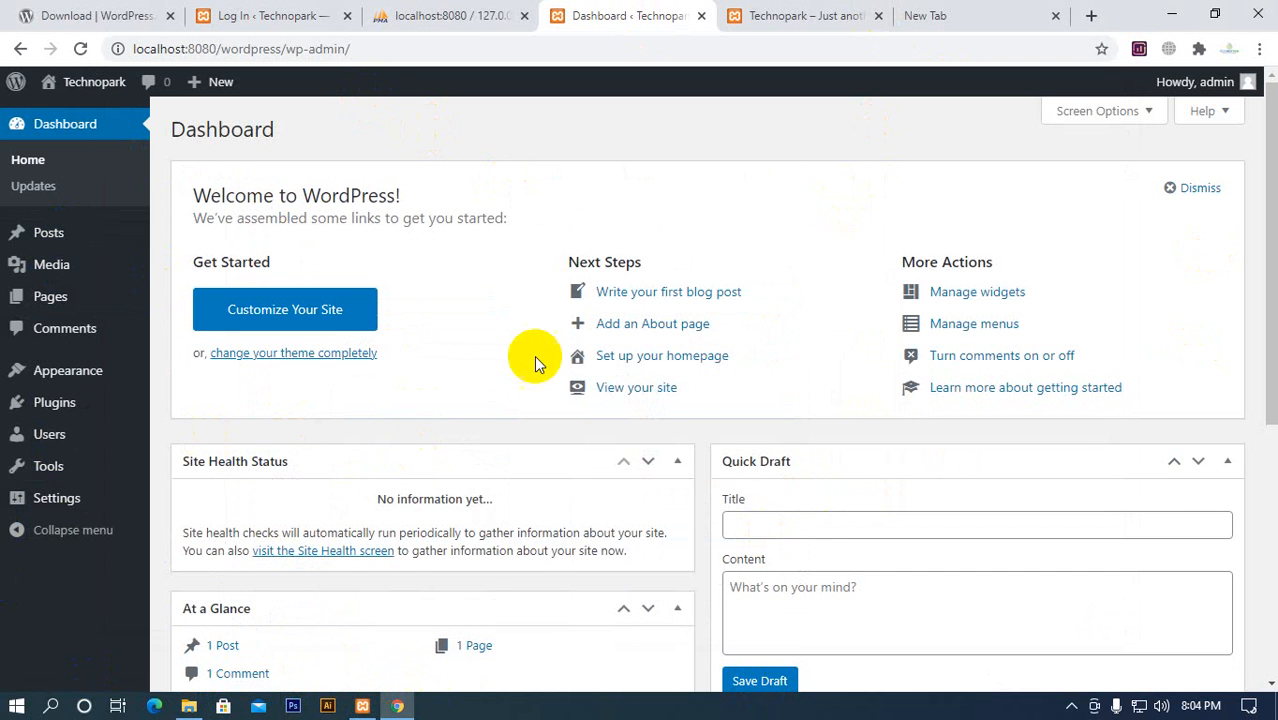
{"action": "left_click", "coordinate": [485, 16]}
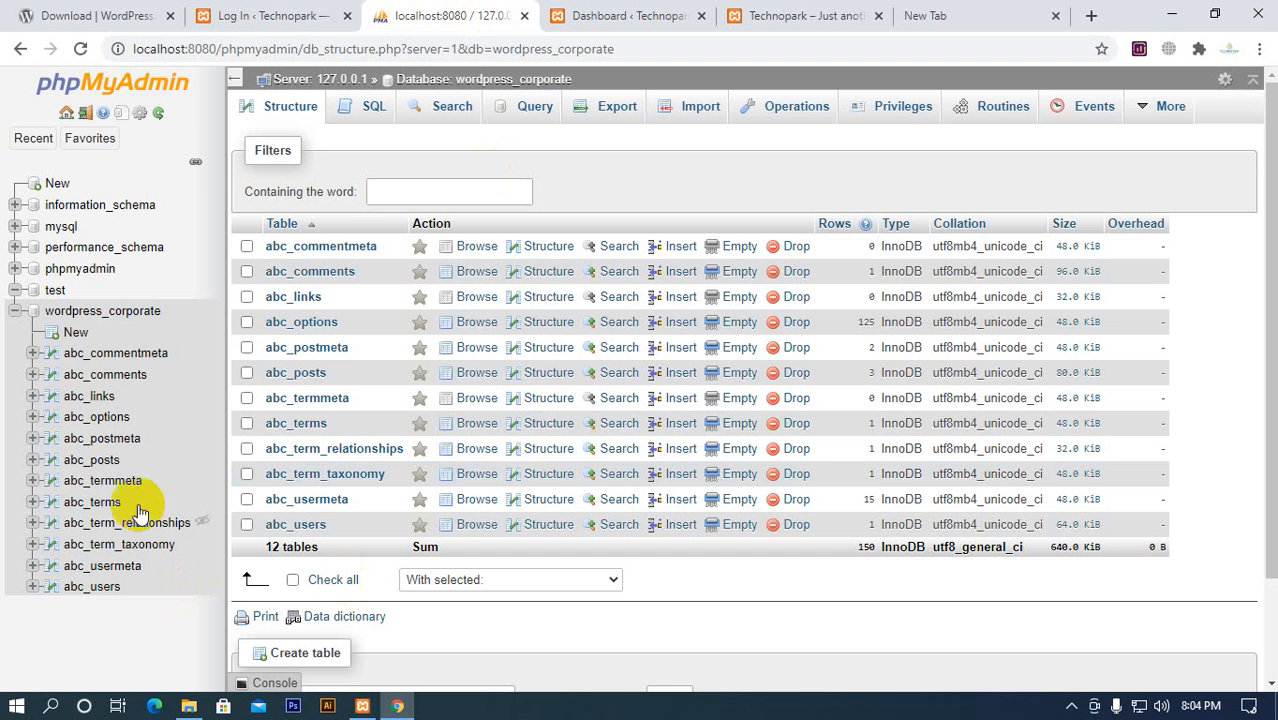
Open the export page for the wordpress_corporate database, ignore all reported errors and close phpMyAdmin
{"action": "left_click", "coordinate": [621, 113]}
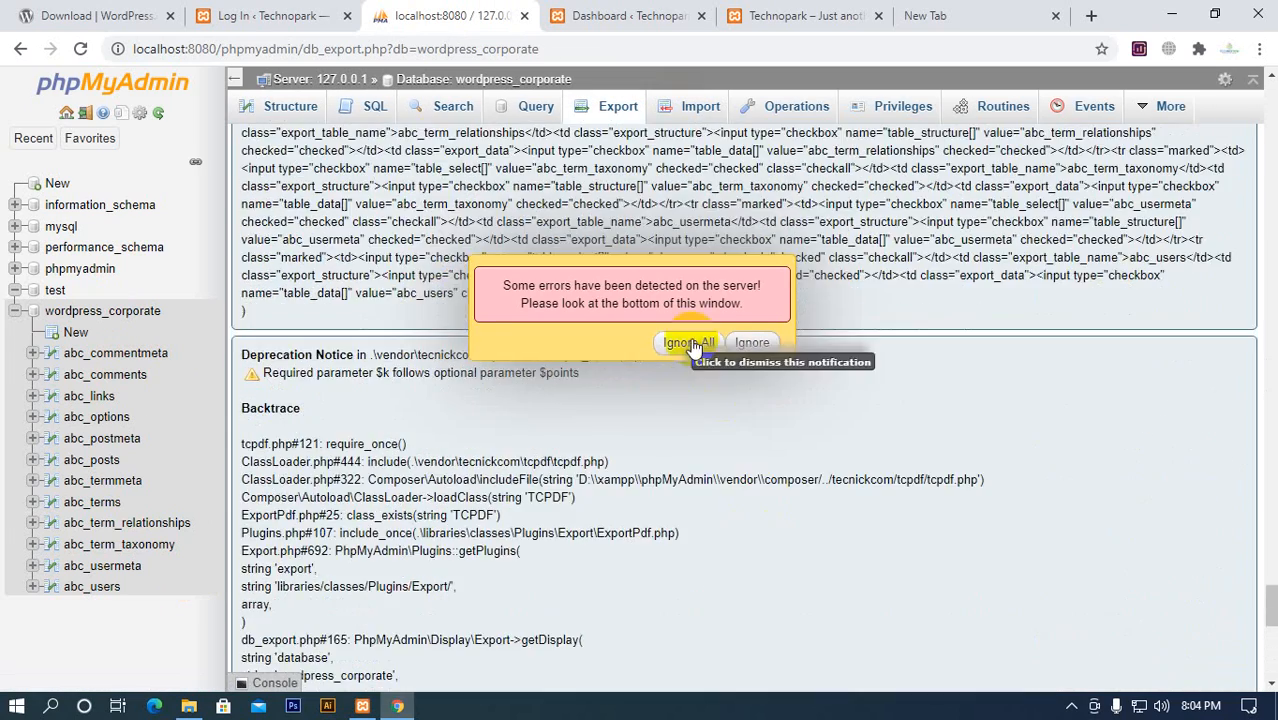
{"action": "left_click", "coordinate": [689, 342]}
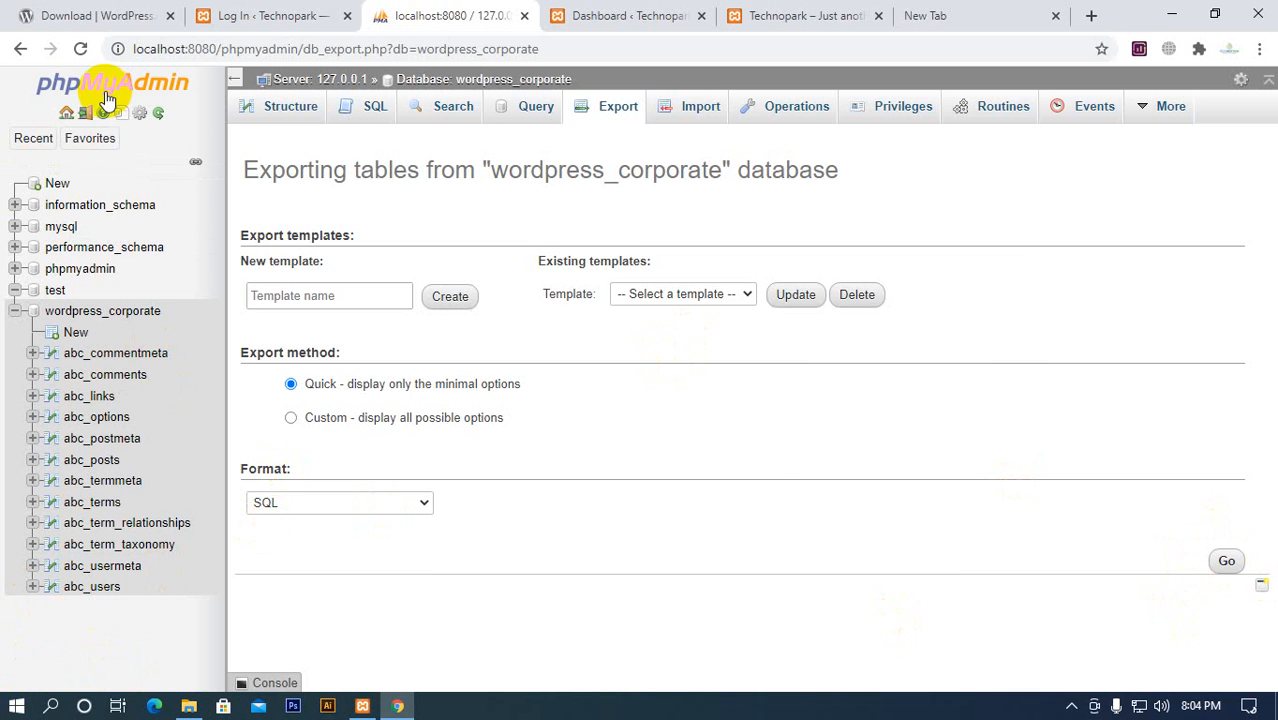
{"action": "left_click", "coordinate": [525, 17]}
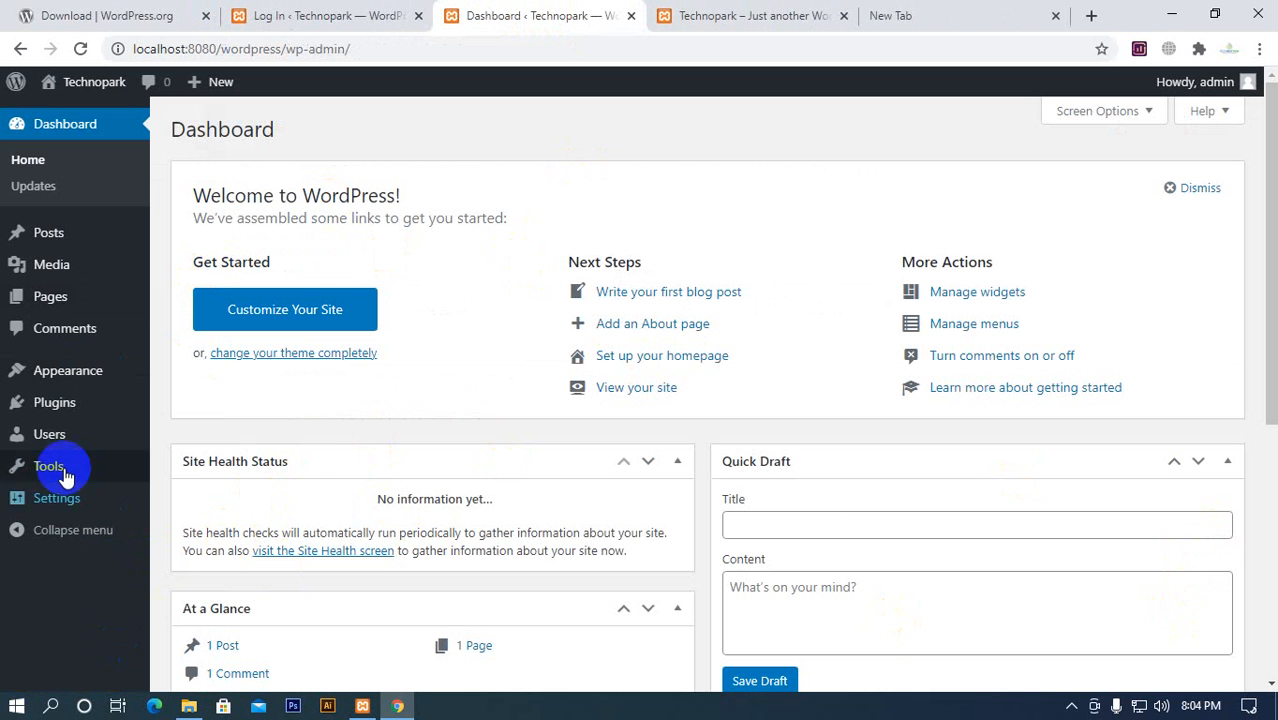
View the Technopark site's front page, return to the dashboard and open the General Settings
{"action": "mouse_move", "coordinate": [72, 450]}
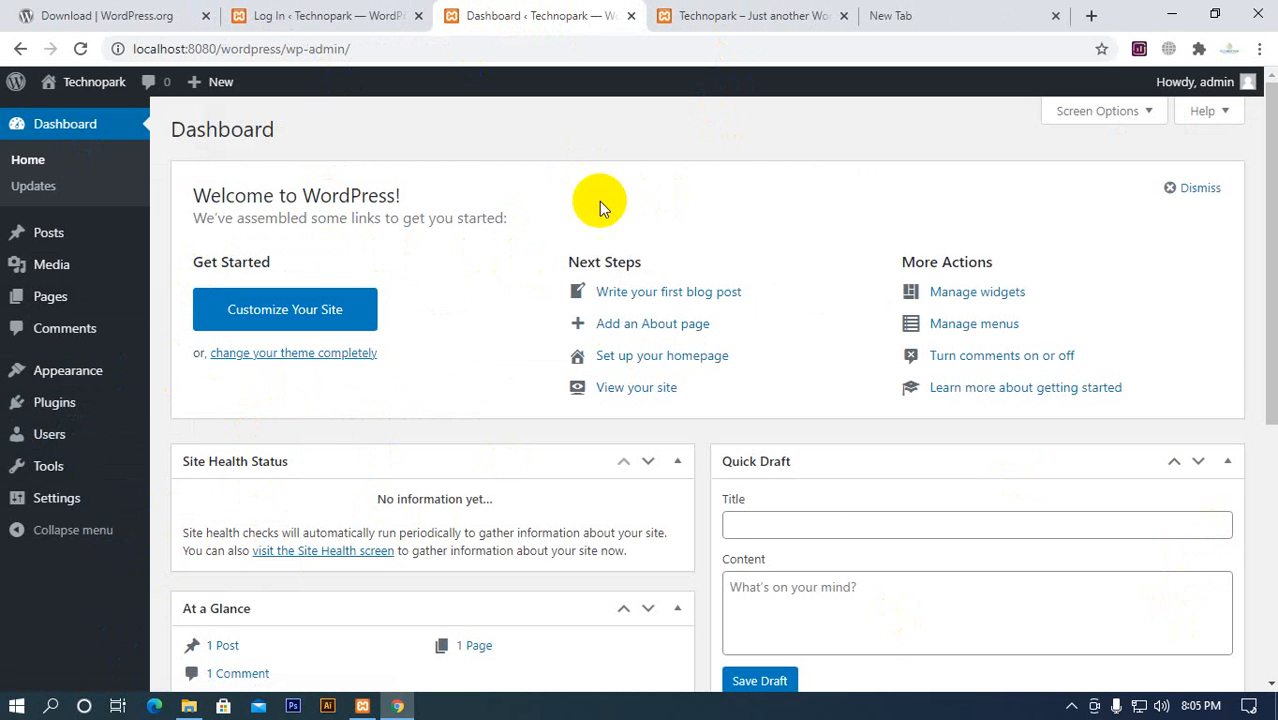
{"action": "left_click", "coordinate": [735, 16]}
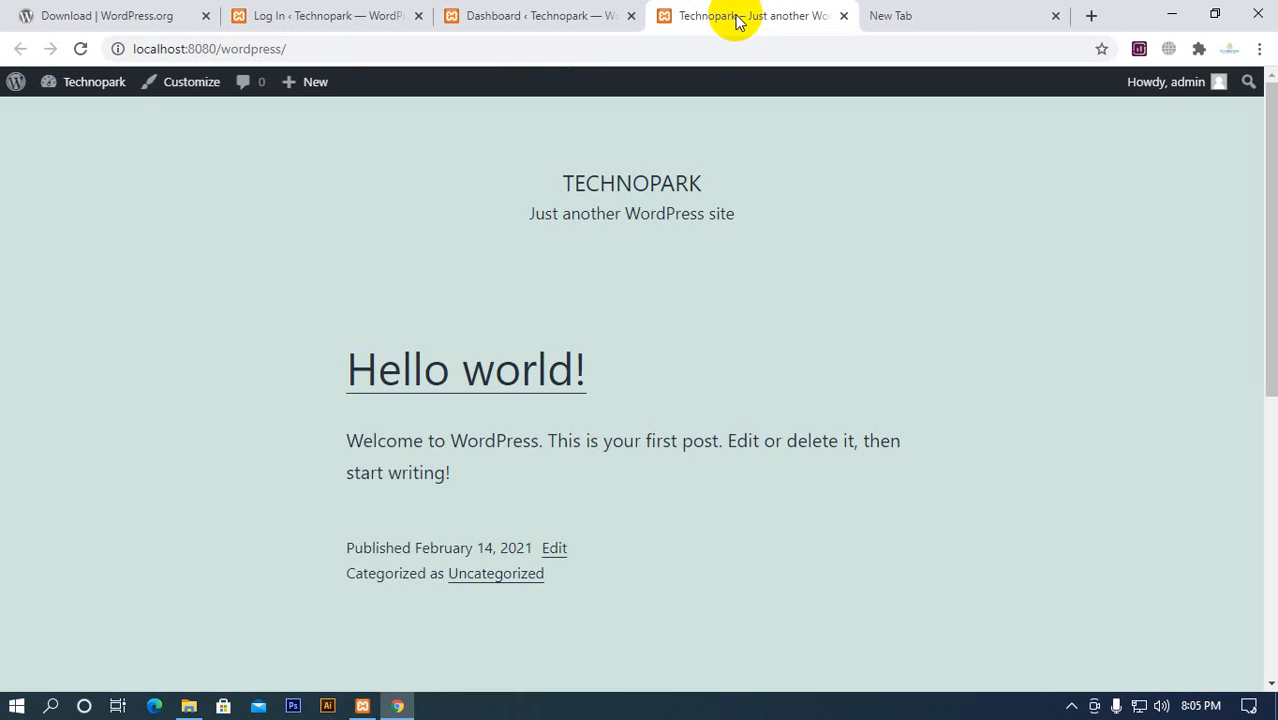
{"action": "left_click", "coordinate": [545, 15]}
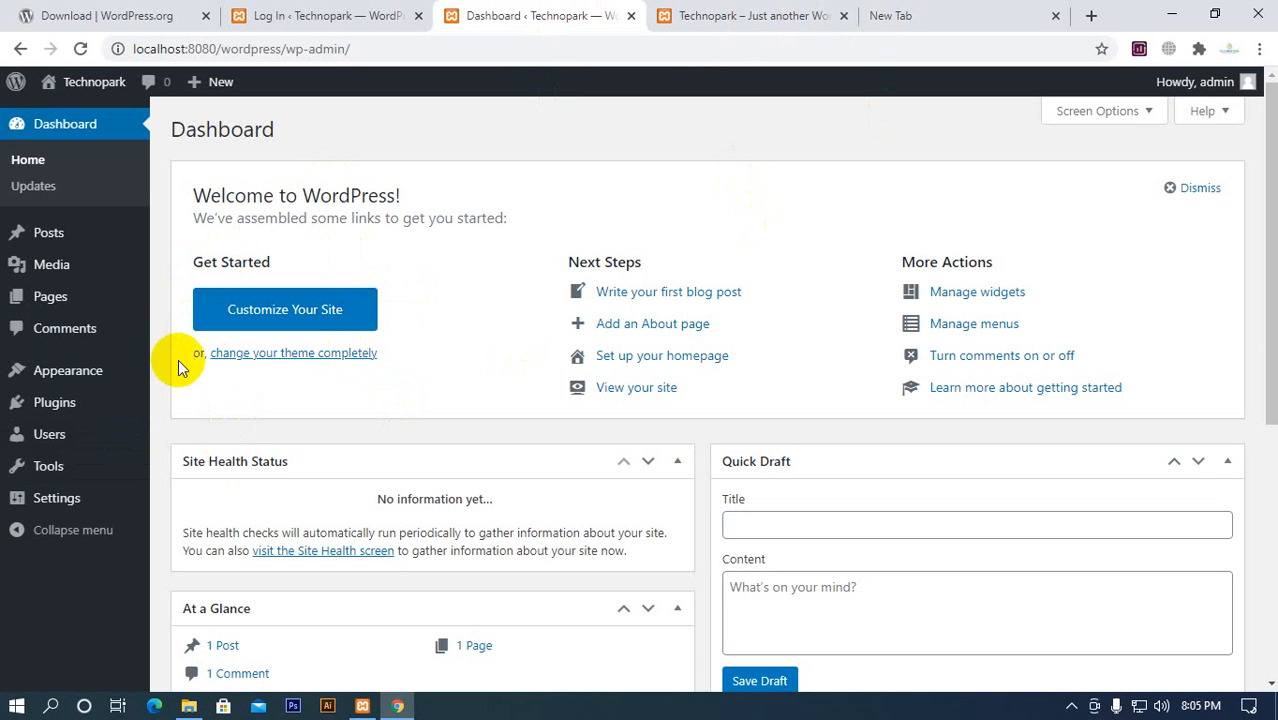
{"action": "left_click", "coordinate": [72, 503]}
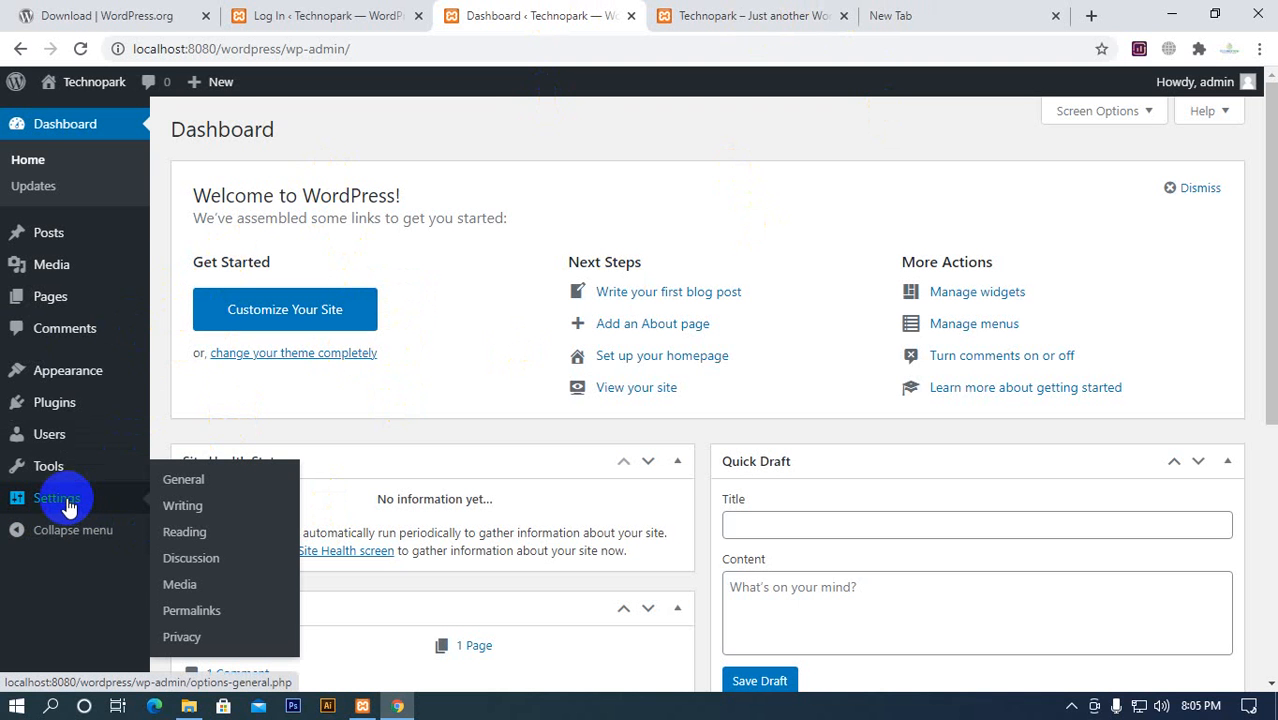
{"action": "left_click", "coordinate": [68, 500]}
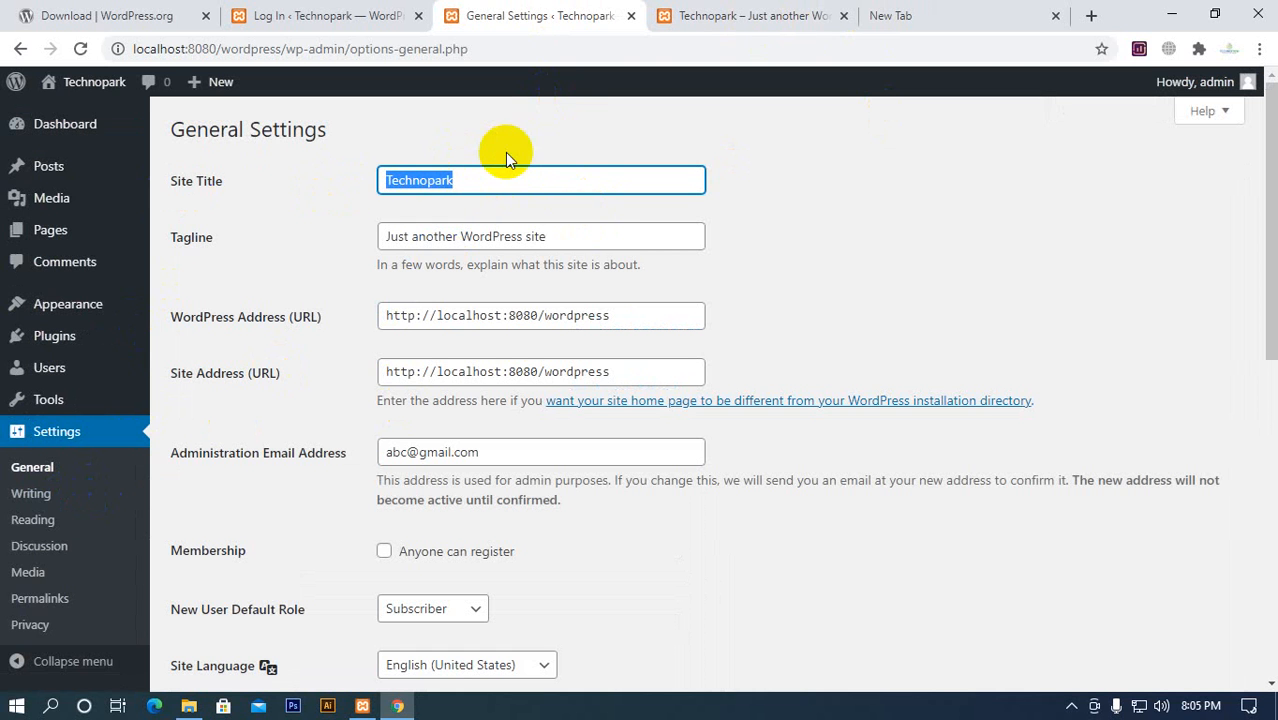
Check the tagline on the front page, set it to "First wordpress website", save the changes and reload the site
{"action": "left_click", "coordinate": [700, 26]}
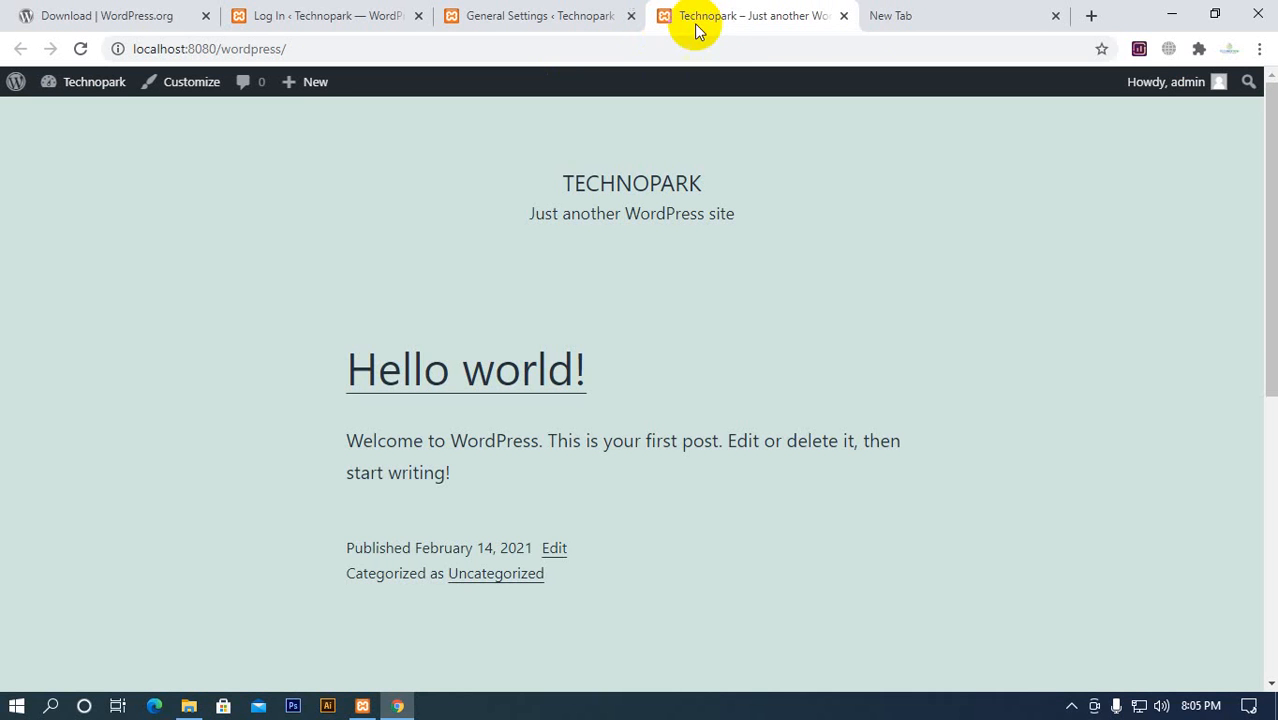
{"action": "left_click", "coordinate": [585, 15]}
{"action": "left_click_drag", "start_coordinate": [380, 240], "coordinate": [750, 222]}
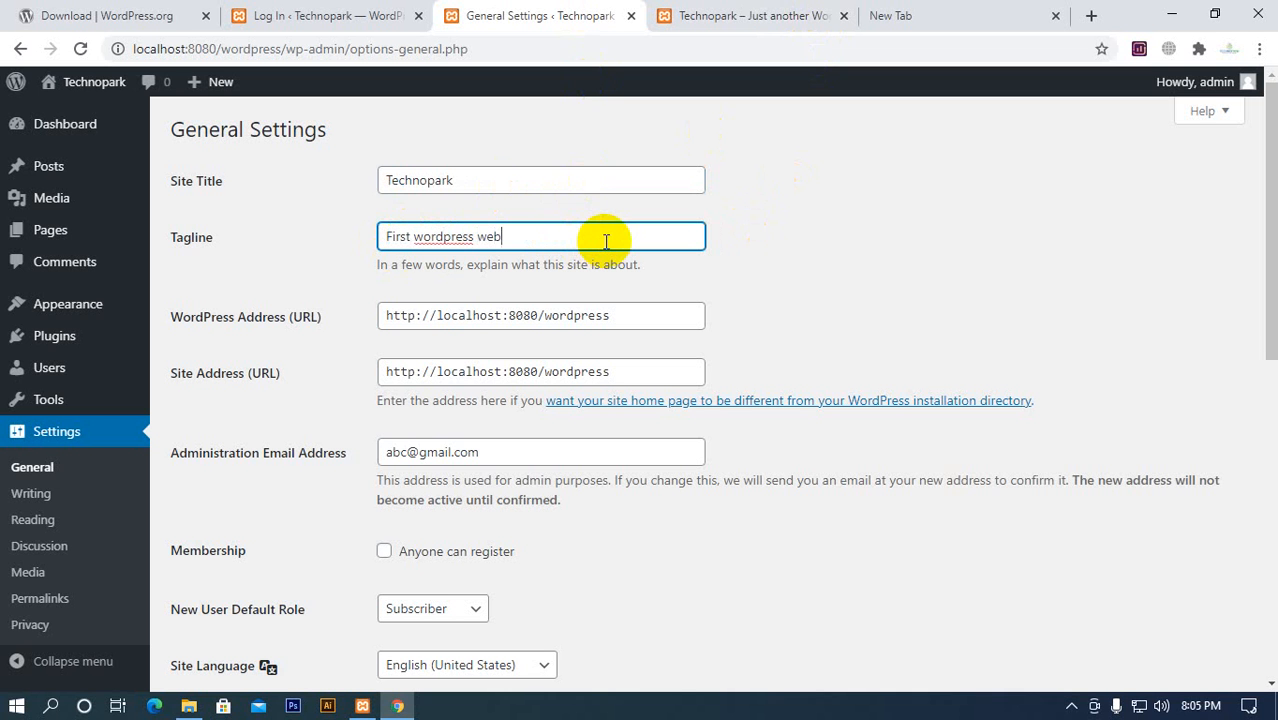
{"action": "scroll", "coordinate": [606, 241], "scroll_direction": "down", "scroll_amount": 7}
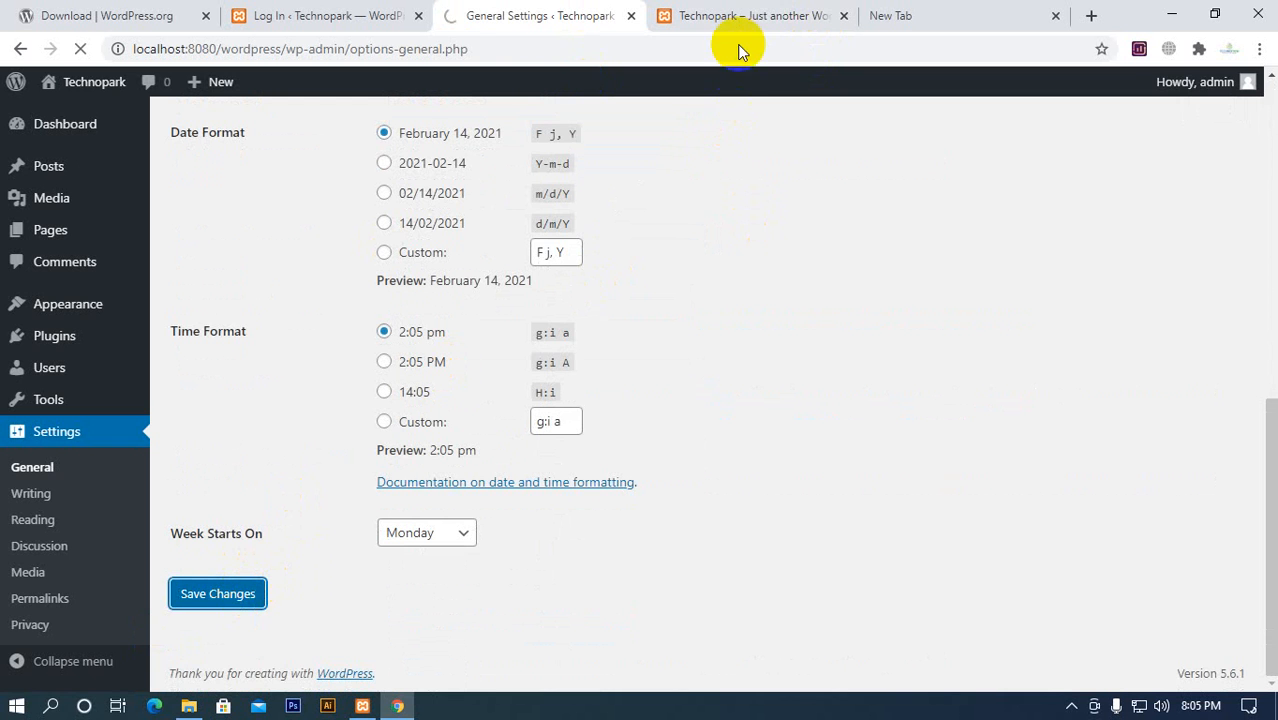
{"action": "left_click", "coordinate": [740, 14]}
{"action": "left_click", "coordinate": [79, 49]}
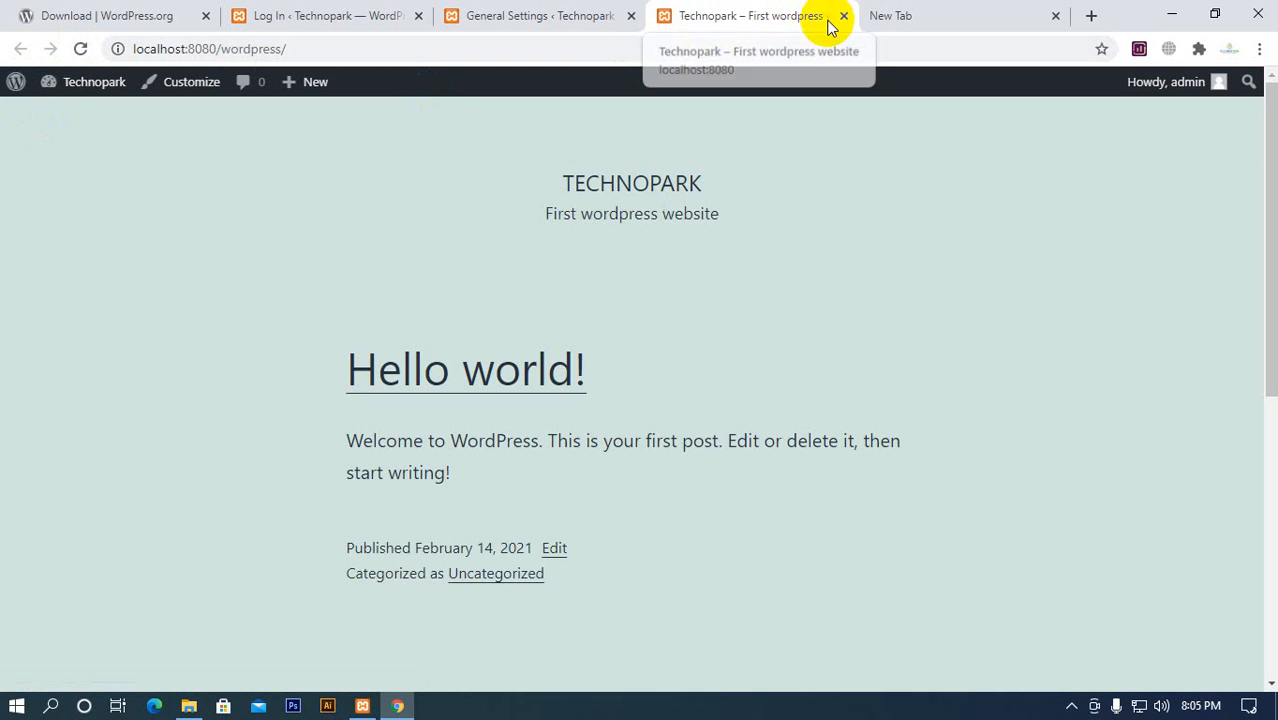
Examine the WordPress Address and Site Address in General Settings and close the WordPress.org download page
{"action": "left_click", "coordinate": [539, 18]}
{"action": "scroll", "coordinate": [435, 343], "scroll_direction": "down", "scroll_amount": 2}
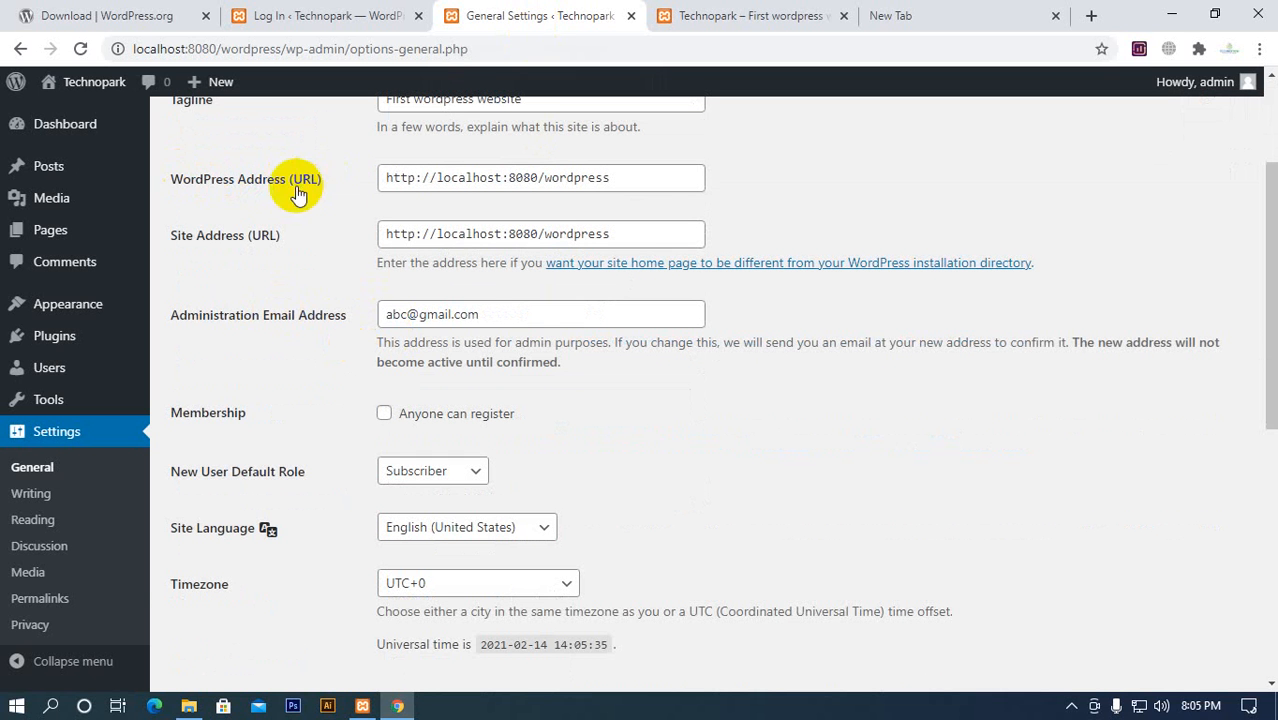
{"action": "left_click_drag", "start_coordinate": [672, 178], "coordinate": [378, 197]}
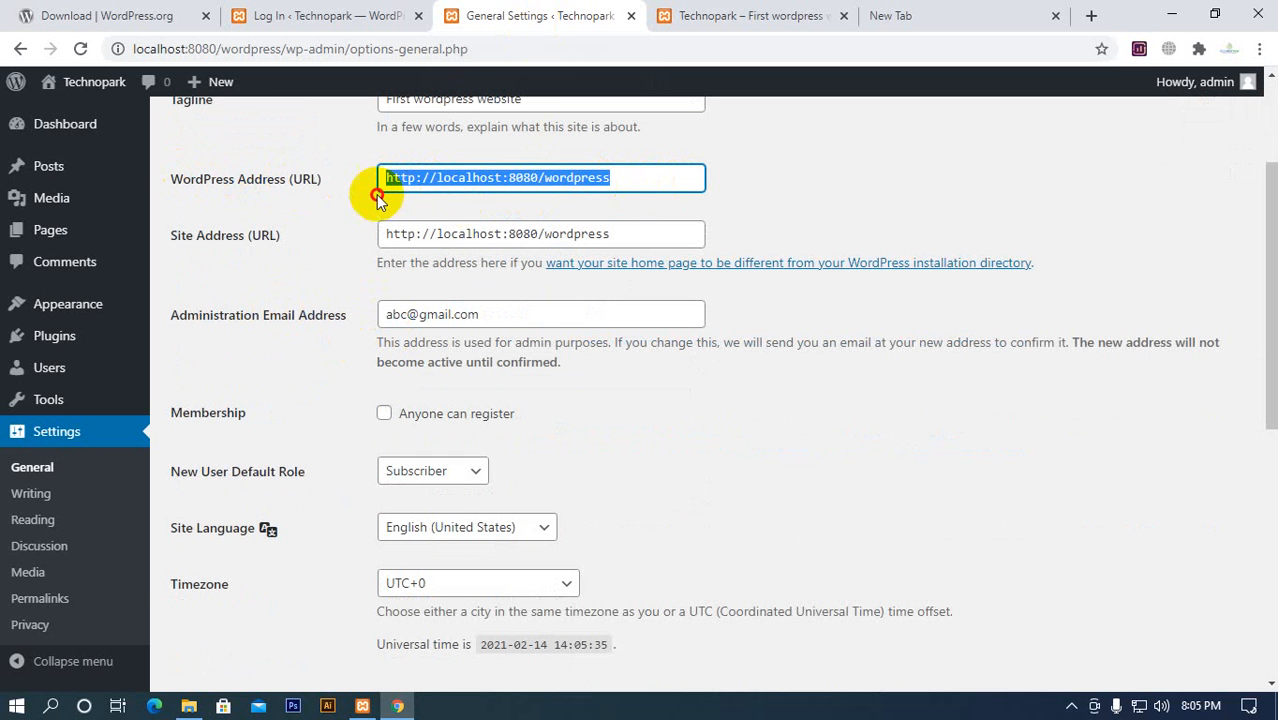
{"action": "left_click", "coordinate": [845, 170]}
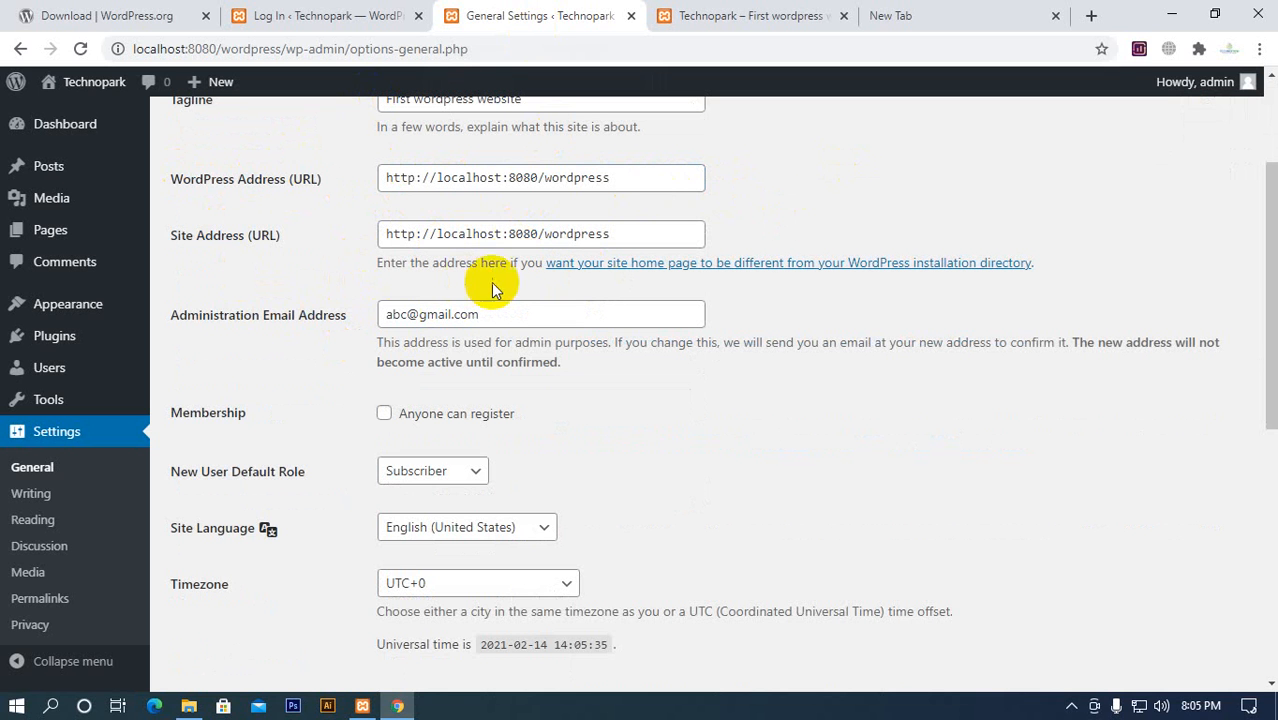
{"action": "left_click_drag", "start_coordinate": [624, 234], "coordinate": [588, 168]}
{"action": "left_click", "coordinate": [792, 194]}
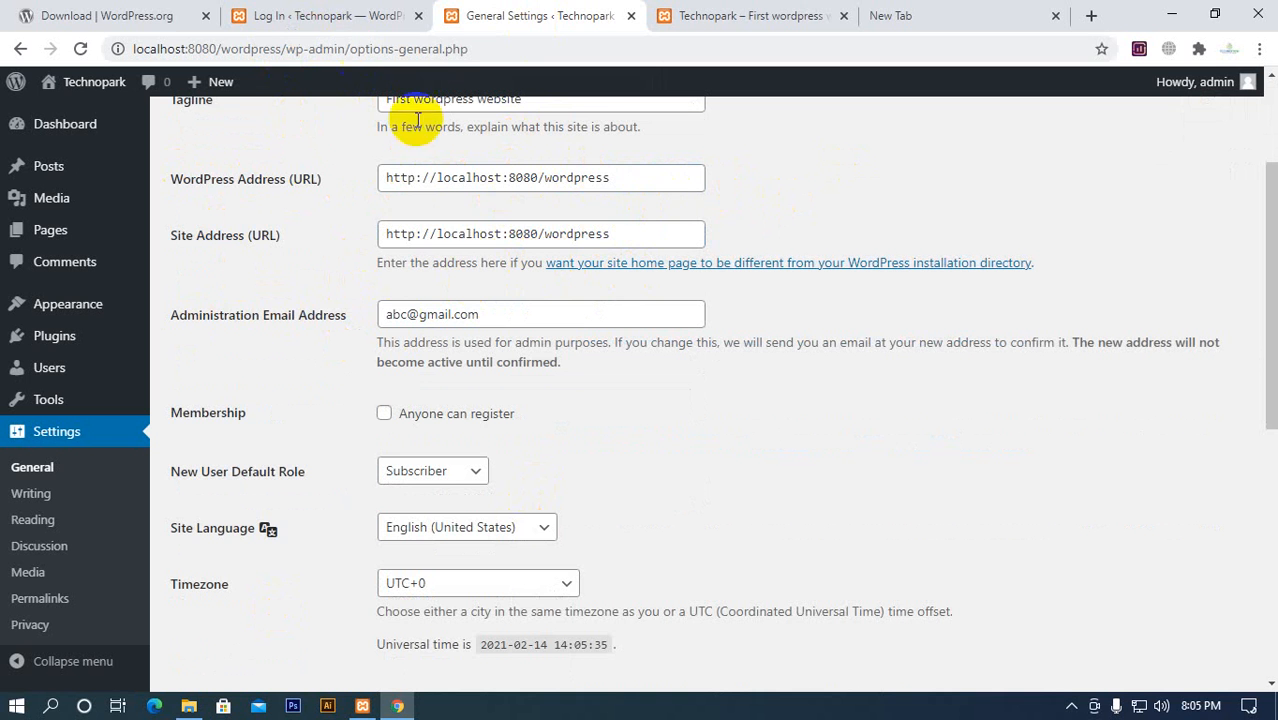
{"action": "left_click", "coordinate": [206, 15]}
Examine the administration email and membership registration settings in General Settings
{"action": "scroll", "coordinate": [338, 475], "scroll_direction": "down", "scroll_amount": 2}
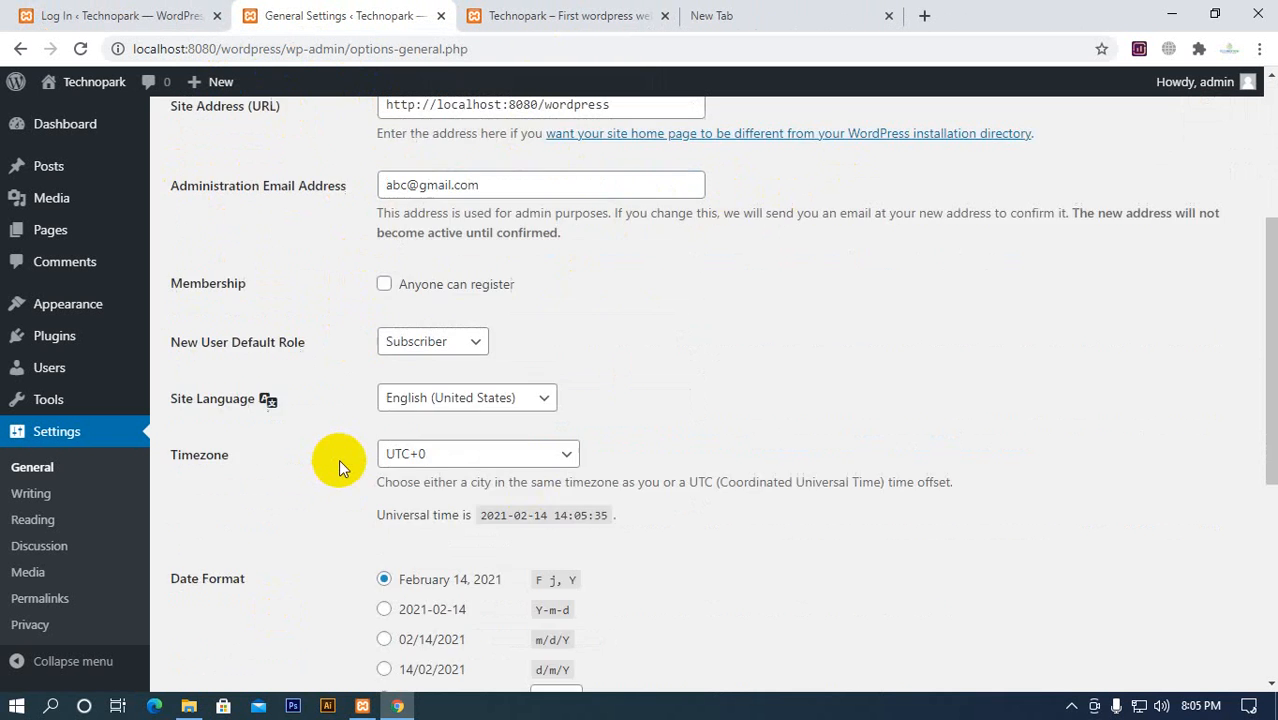
{"action": "scroll", "coordinate": [340, 475], "scroll_direction": "up", "scroll_amount": 2}
{"action": "scroll", "coordinate": [580, 395], "scroll_direction": "down", "scroll_amount": 1}
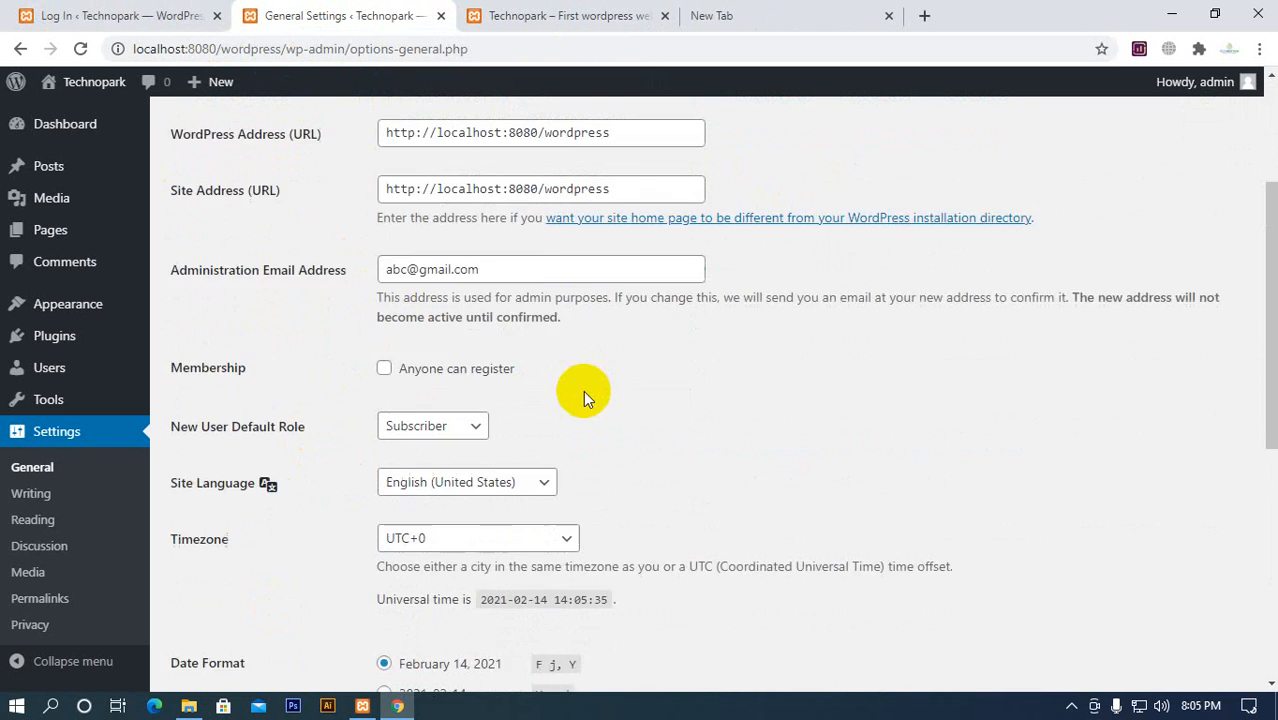
{"action": "scroll", "coordinate": [585, 397], "scroll_direction": "down", "scroll_amount": 3}
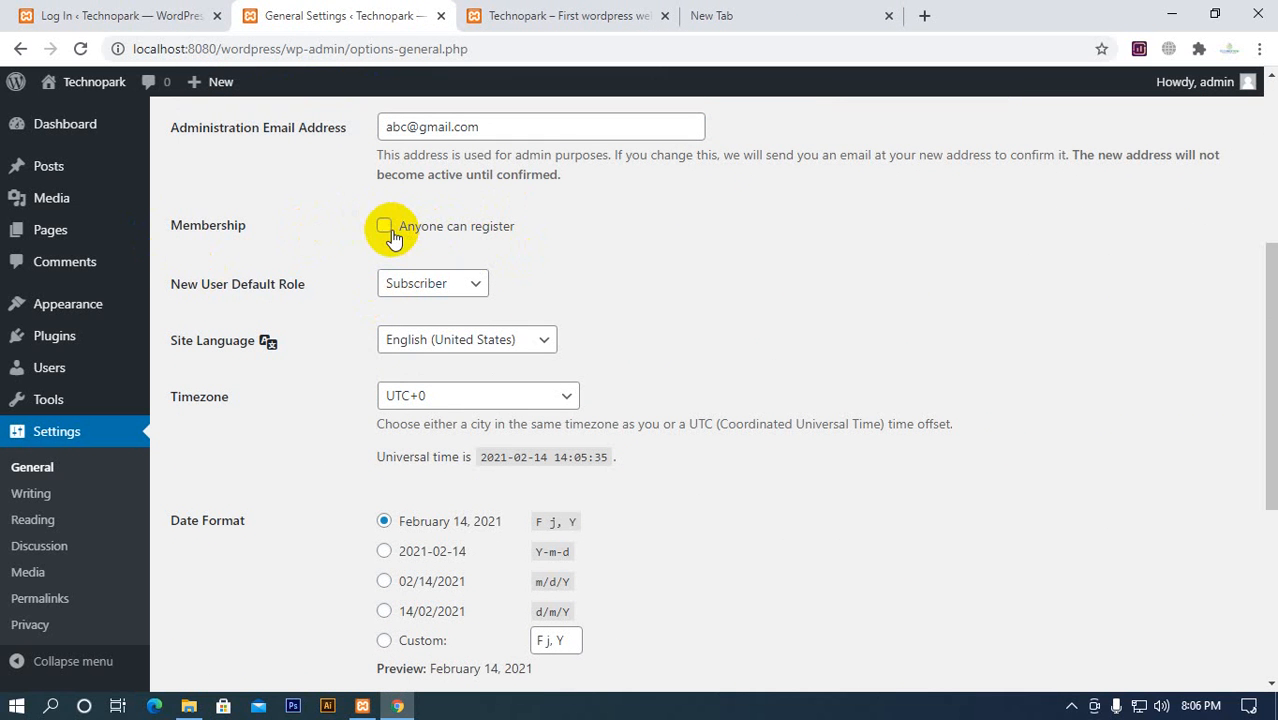
{"action": "scroll", "coordinate": [500, 375], "scroll_direction": "down", "scroll_amount": 1}
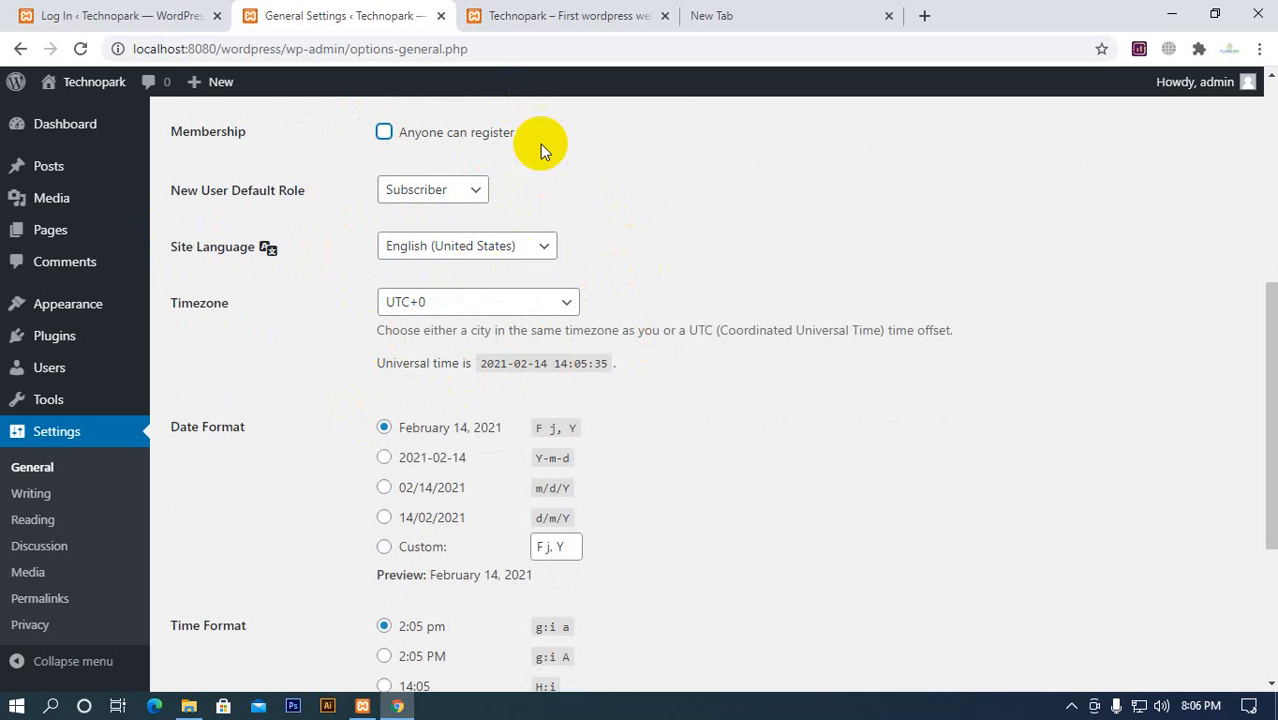
{"action": "scroll", "coordinate": [600, 270], "scroll_direction": "down", "scroll_amount": 1}
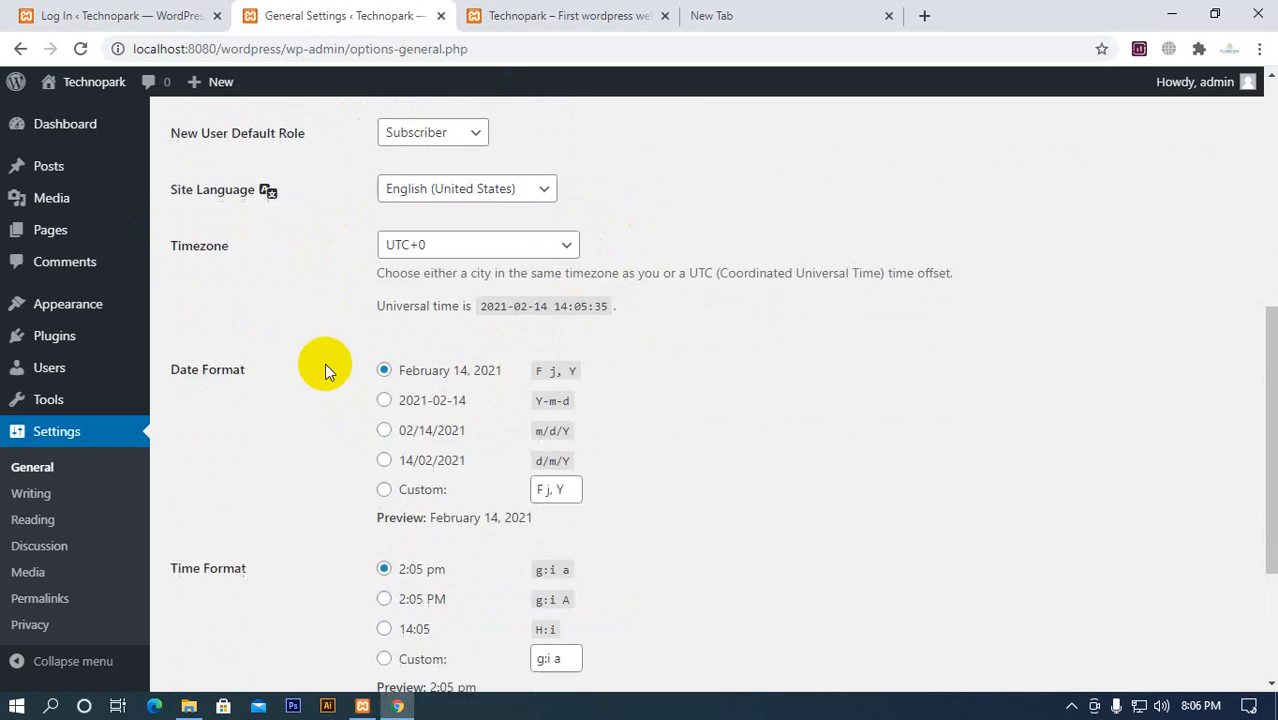
Look through the available New User Default Role and Site Language options without changing them
{"action": "scroll", "coordinate": [322, 365], "scroll_direction": "up", "scroll_amount": 1}
{"action": "left_click", "coordinate": [428, 190]}
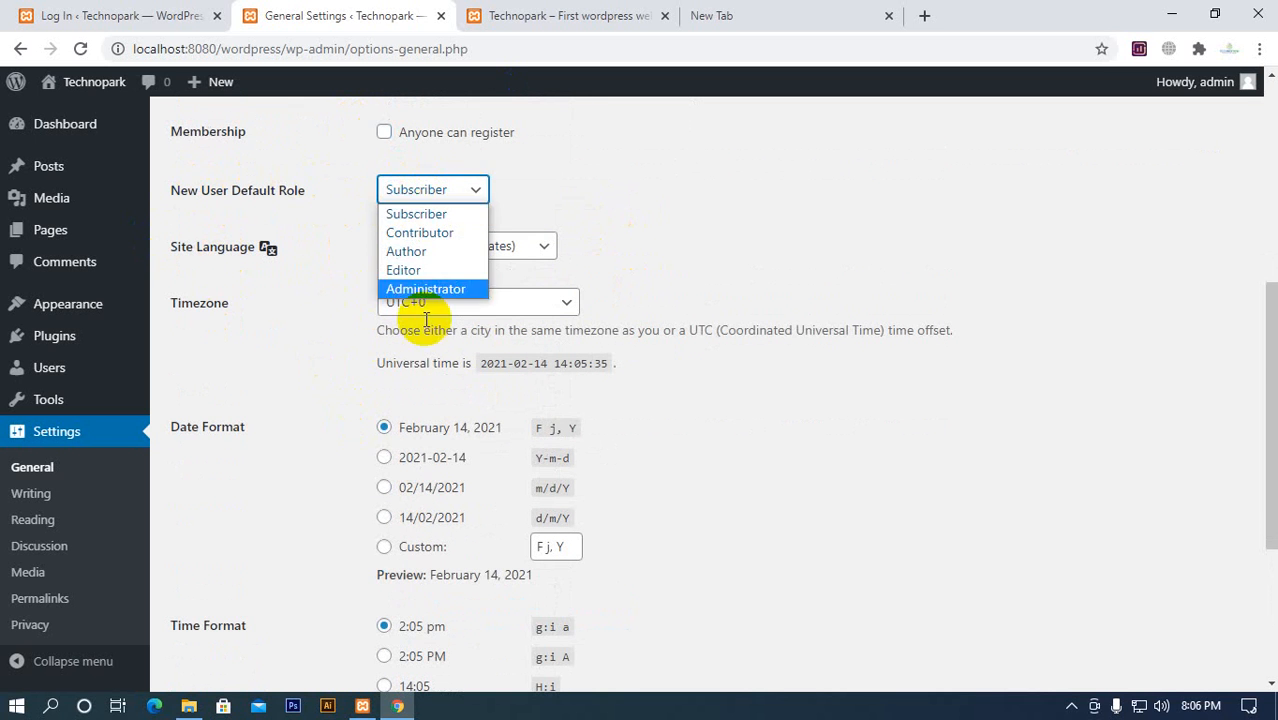
{"action": "left_click", "coordinate": [505, 192]}
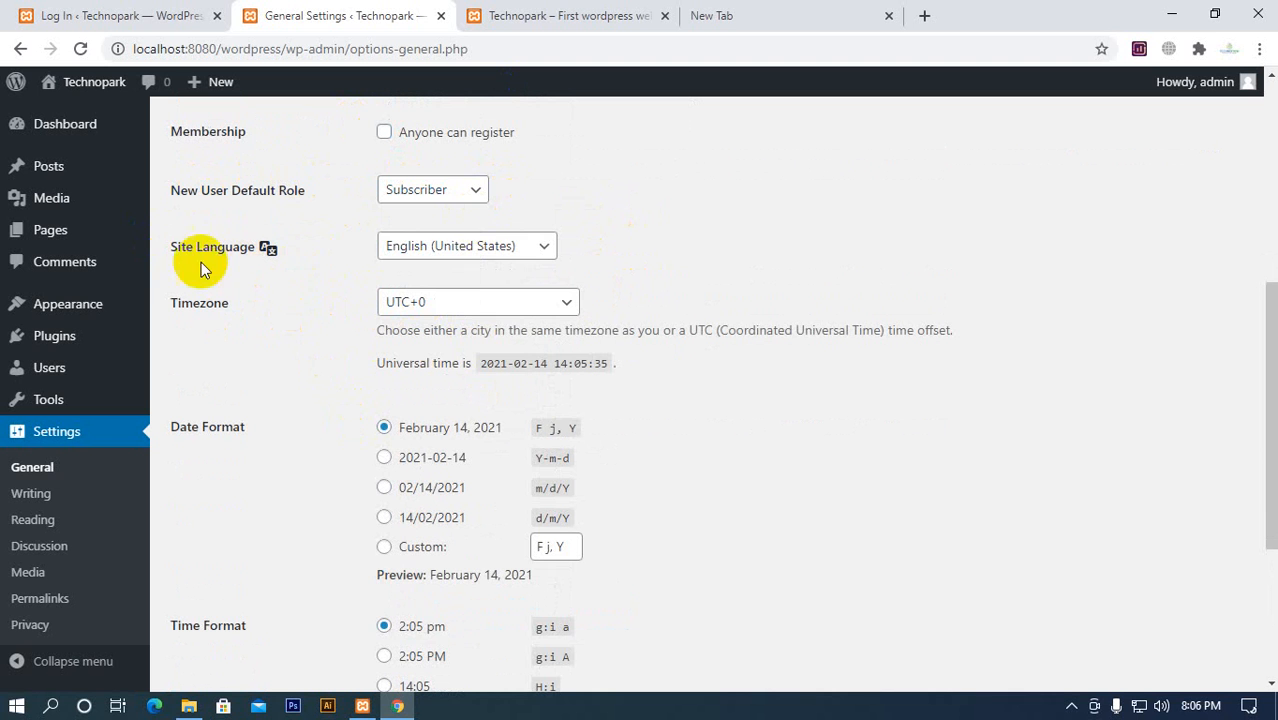
{"action": "left_click", "coordinate": [494, 247]}
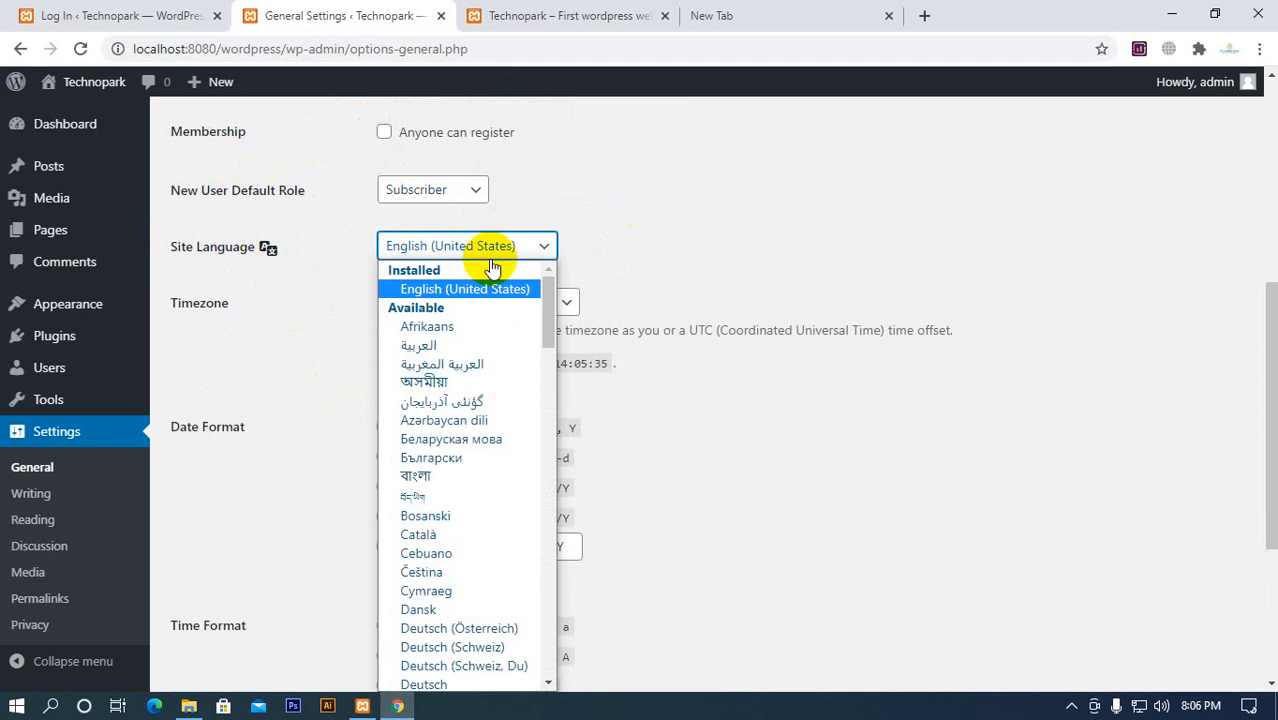
{"action": "left_click", "coordinate": [500, 240]}
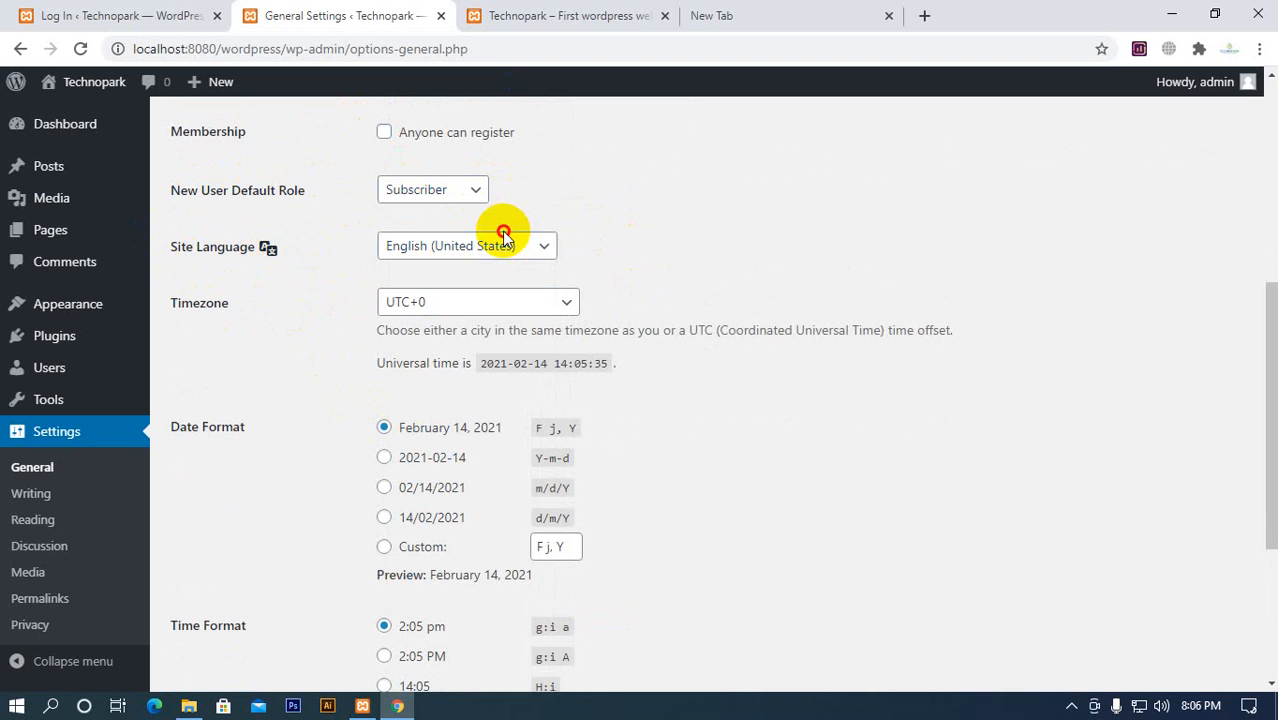
Set the site's timezone to Dhaka
{"action": "left_click", "coordinate": [492, 303]}
{"action": "scroll", "coordinate": [520, 400], "scroll_direction": "down", "scroll_amount": 6}
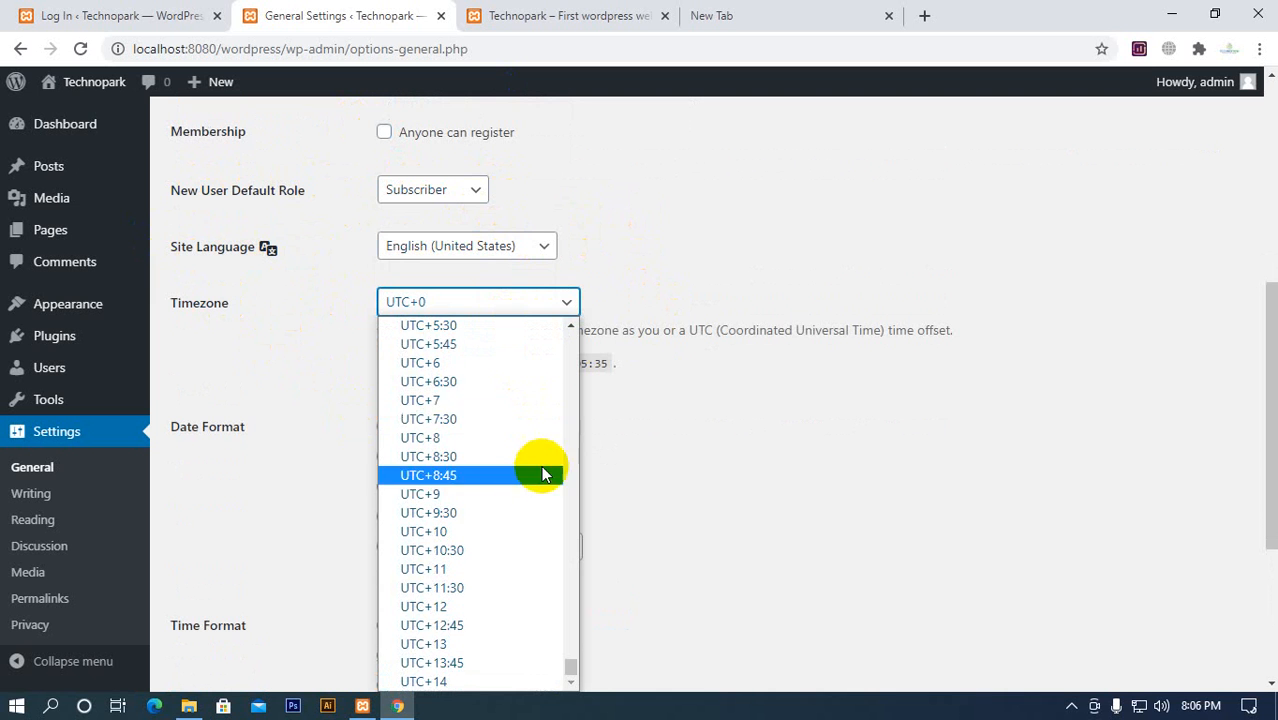
{"action": "scroll", "coordinate": [535, 475], "scroll_direction": "up", "scroll_amount": 20}
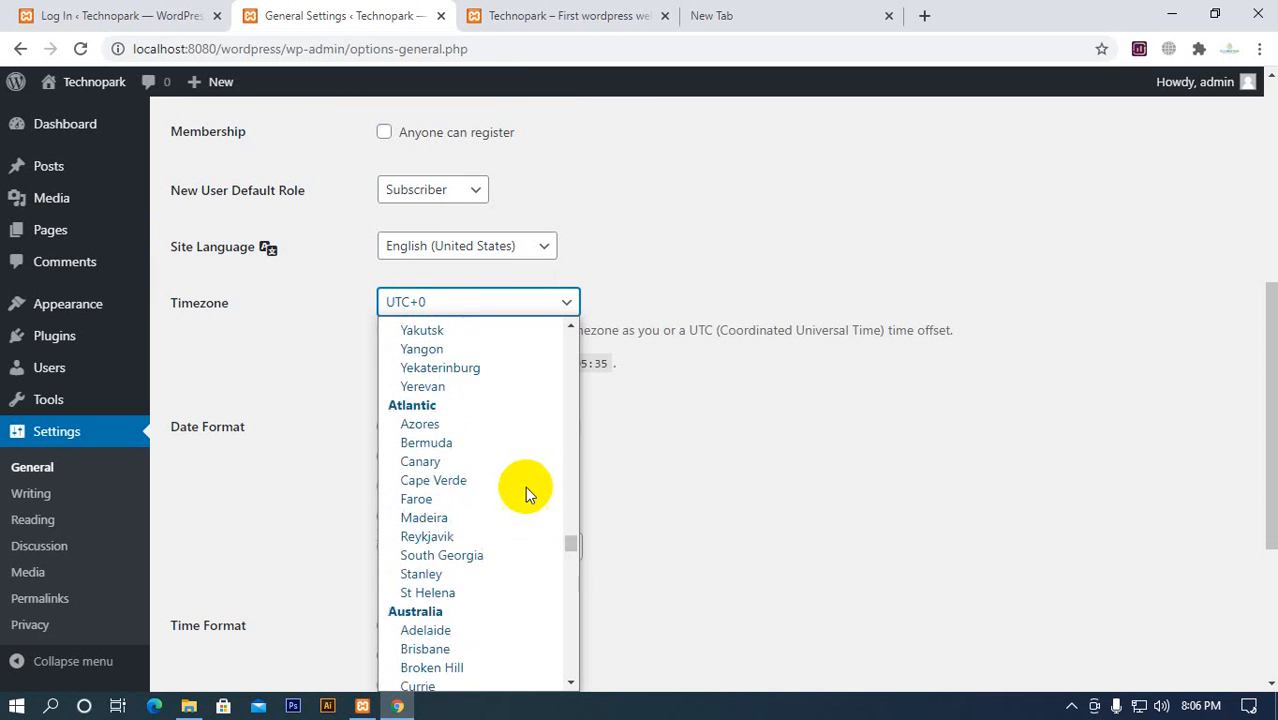
{"action": "scroll", "coordinate": [524, 486], "scroll_direction": "down", "scroll_amount": 20}
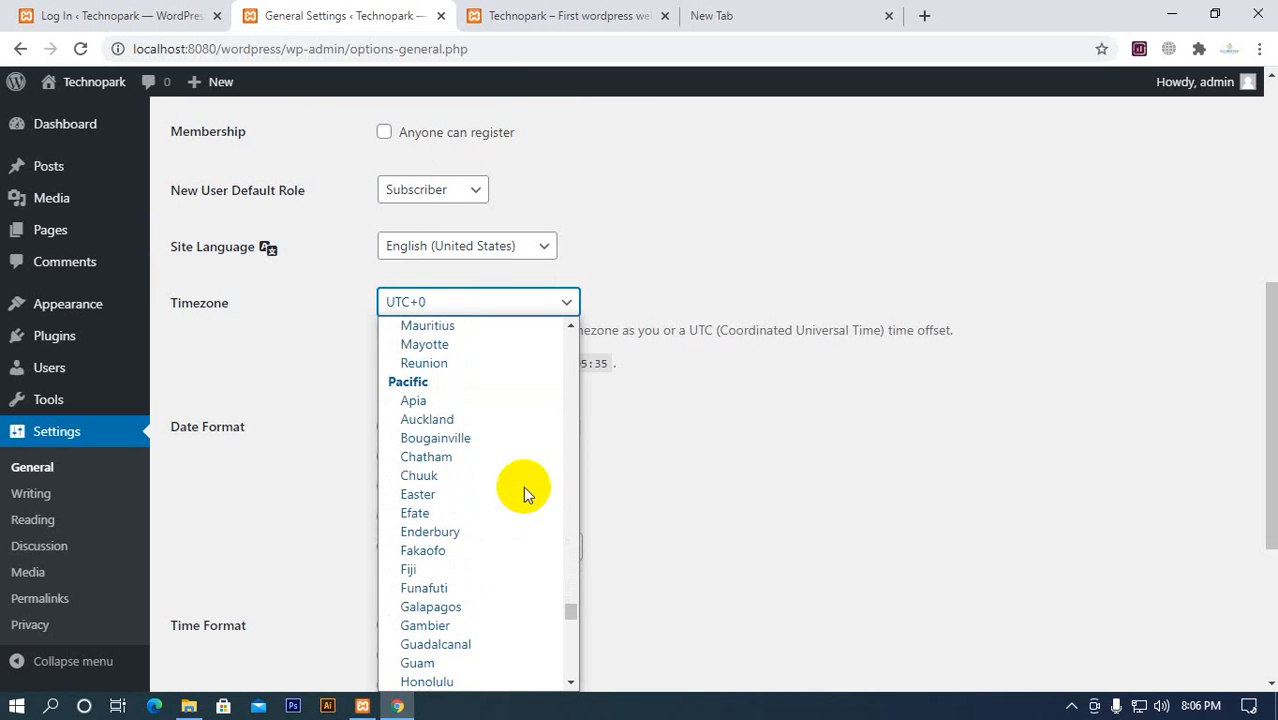
{"action": "scroll", "coordinate": [523, 486], "scroll_direction": "up", "scroll_amount": 20}
{"action": "scroll", "coordinate": [523, 486], "scroll_direction": "down", "scroll_amount": 4}
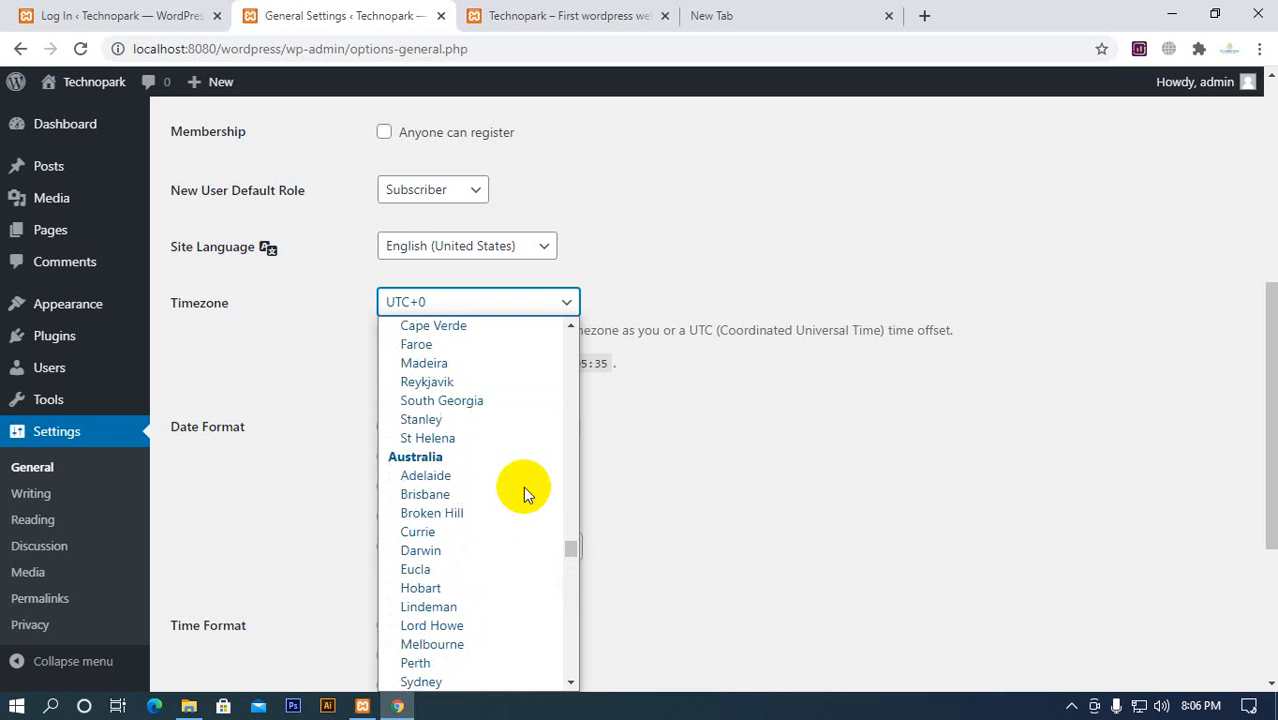
{"action": "scroll", "coordinate": [523, 486], "scroll_direction": "up", "scroll_amount": 20}
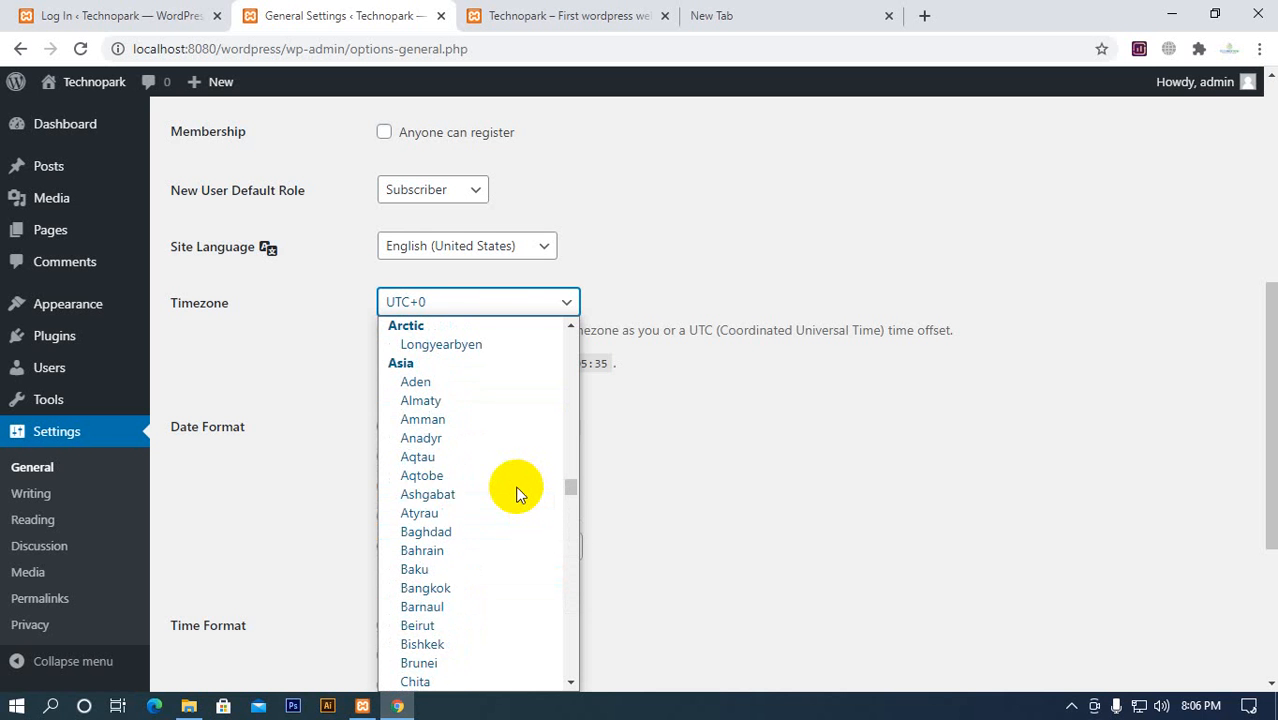
{"action": "scroll", "coordinate": [452, 505], "scroll_direction": "down", "scroll_amount": 3}
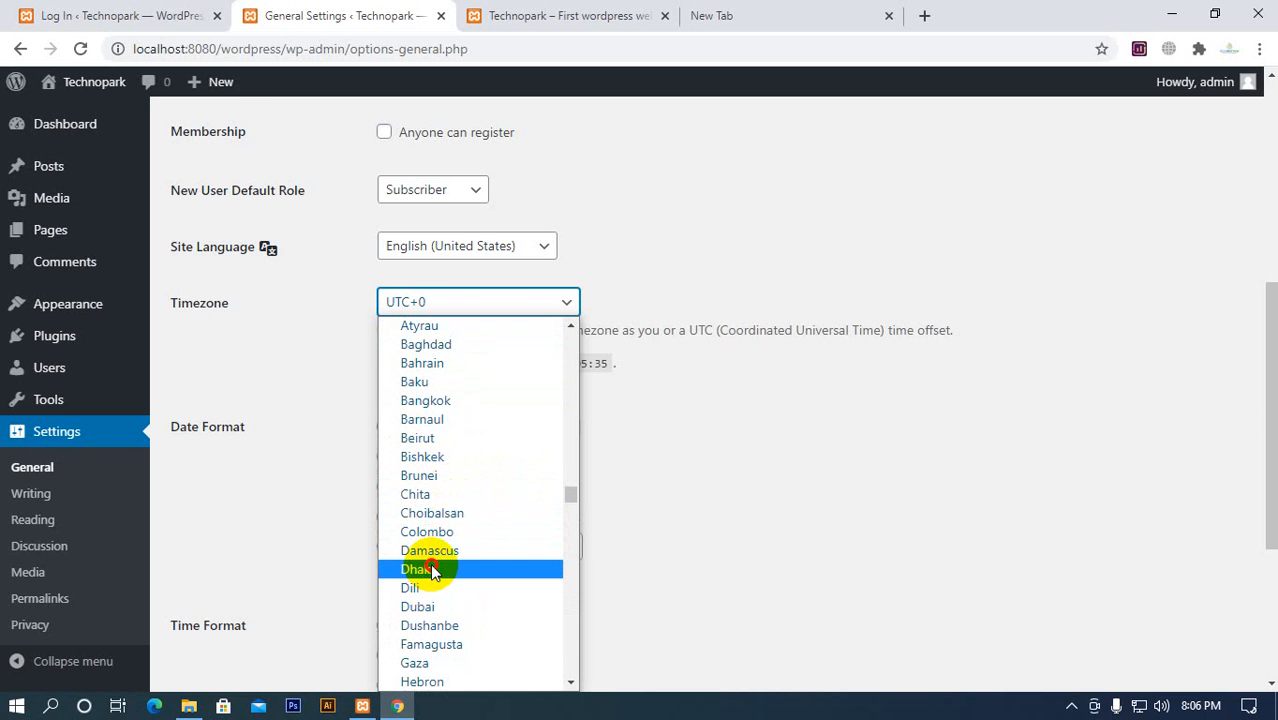
{"action": "left_click", "coordinate": [432, 570]}
{"action": "scroll", "coordinate": [328, 440], "scroll_direction": "down", "scroll_amount": 2}
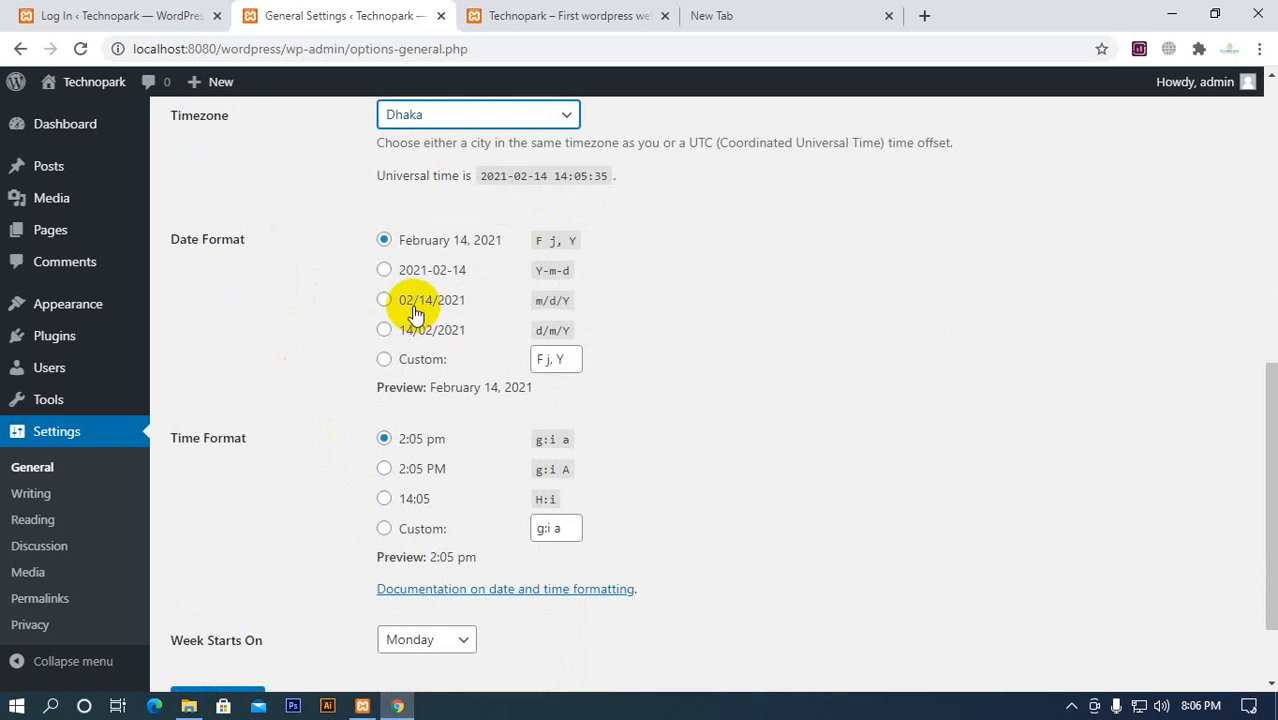
Set the week to start on Saturday and save the General Settings
{"action": "scroll", "coordinate": [455, 510], "scroll_direction": "down", "scroll_amount": 2}
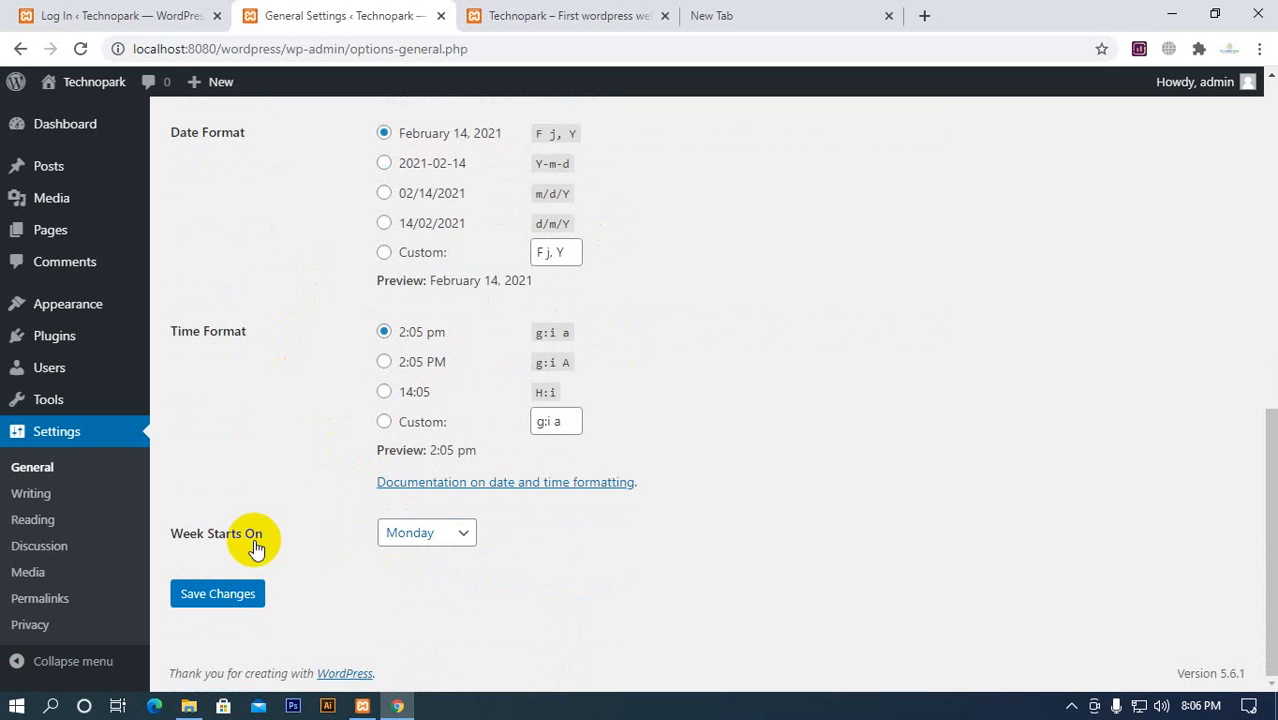
{"action": "left_click", "coordinate": [457, 533]}
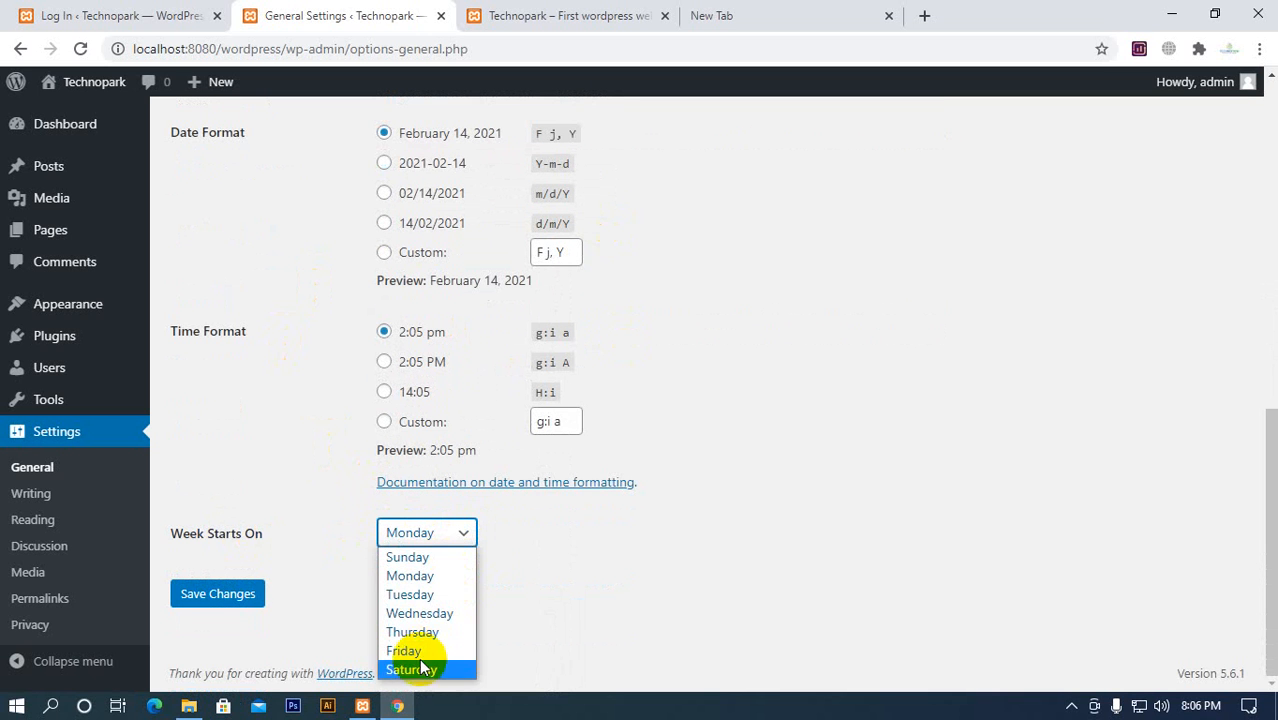
{"action": "left_click", "coordinate": [412, 669]}
{"action": "left_click", "coordinate": [455, 538]}
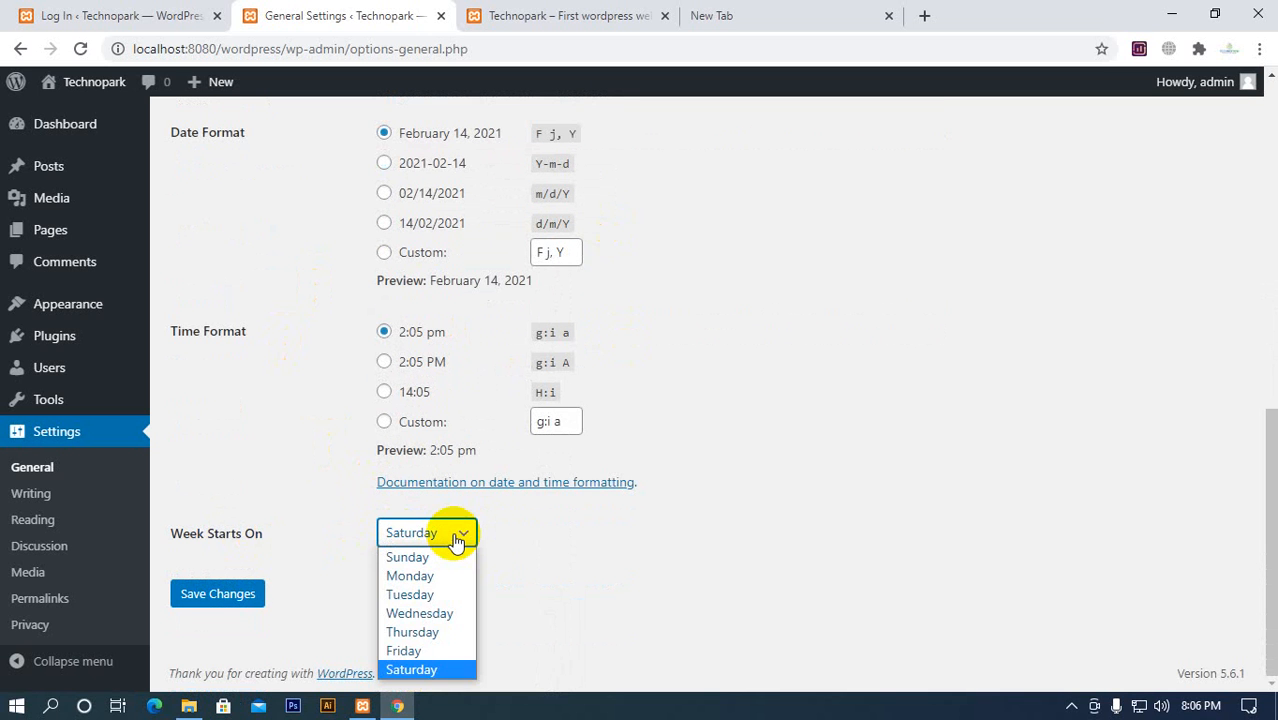
{"action": "left_click", "coordinate": [517, 549]}
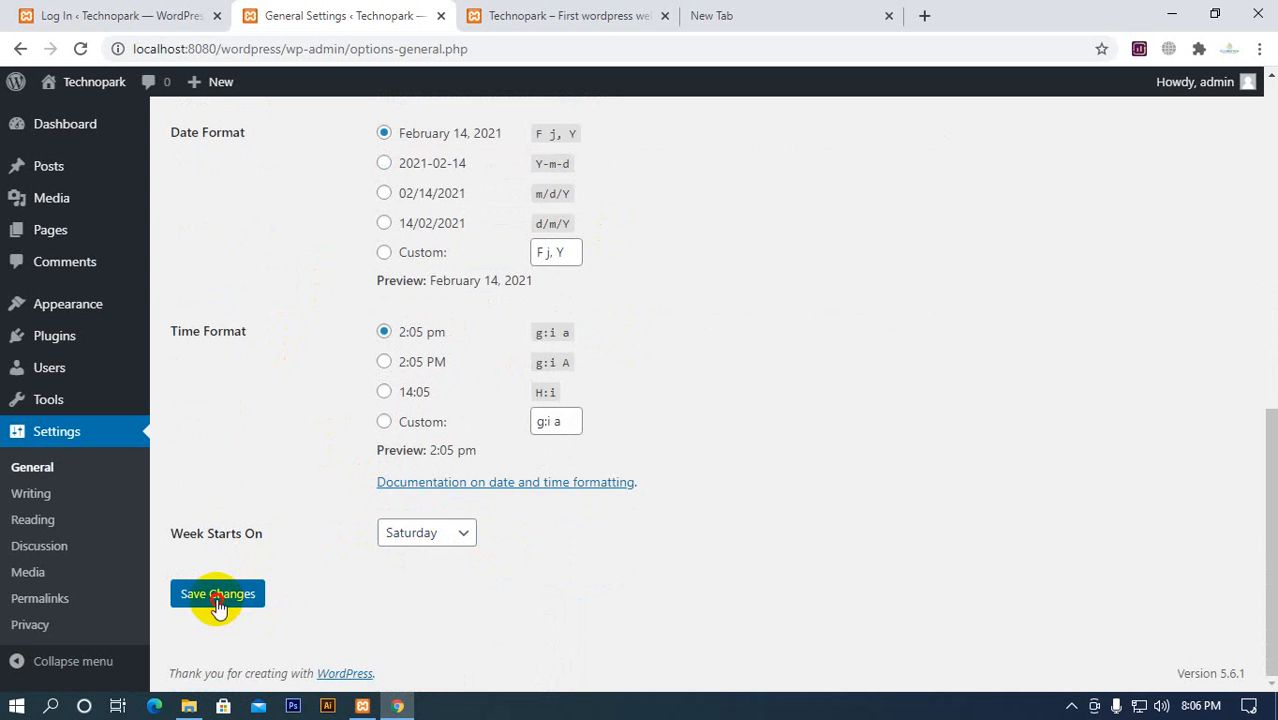
{"action": "left_click", "coordinate": [220, 600]}
{"action": "scroll", "coordinate": [251, 562], "scroll_direction": "down", "scroll_amount": 5}
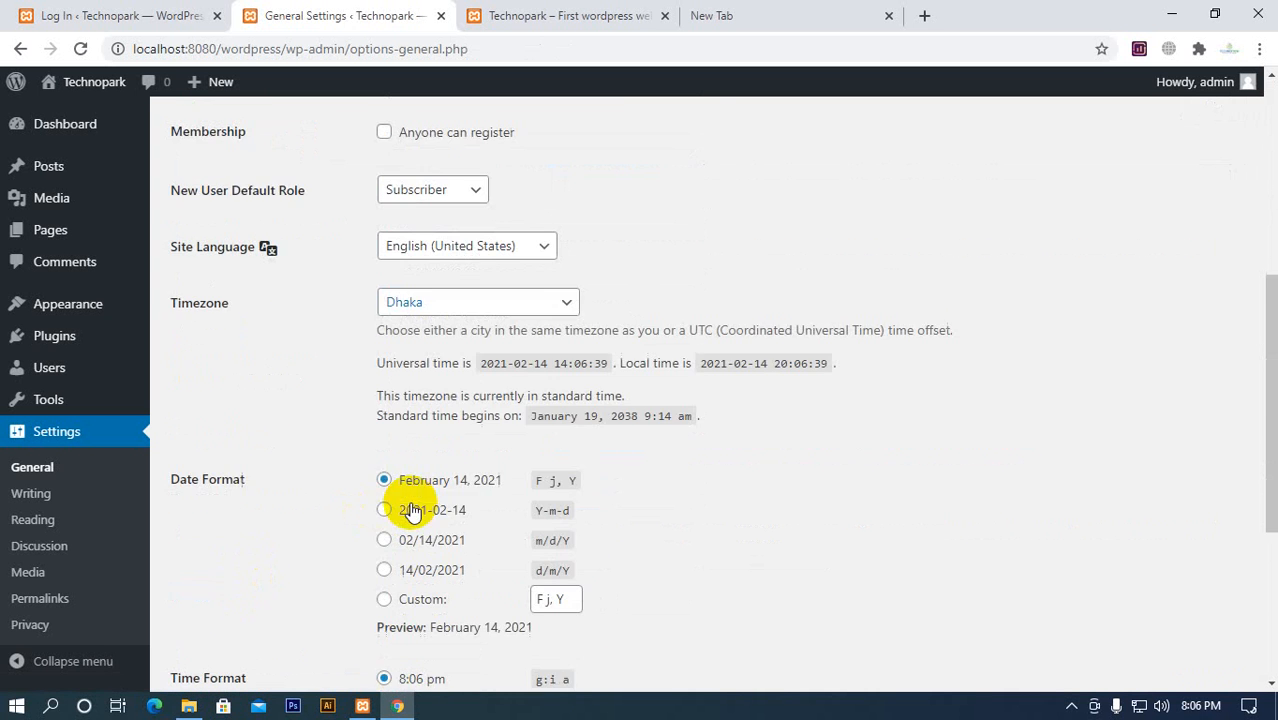
{"action": "scroll", "coordinate": [220, 560], "scroll_direction": "up", "scroll_amount": 3}
{"action": "scroll", "coordinate": [220, 555], "scroll_direction": "down", "scroll_amount": 2}
Examine the default post category, default post format, post via email and update services options in the Writing Settings
{"action": "left_click", "coordinate": [43, 495]}
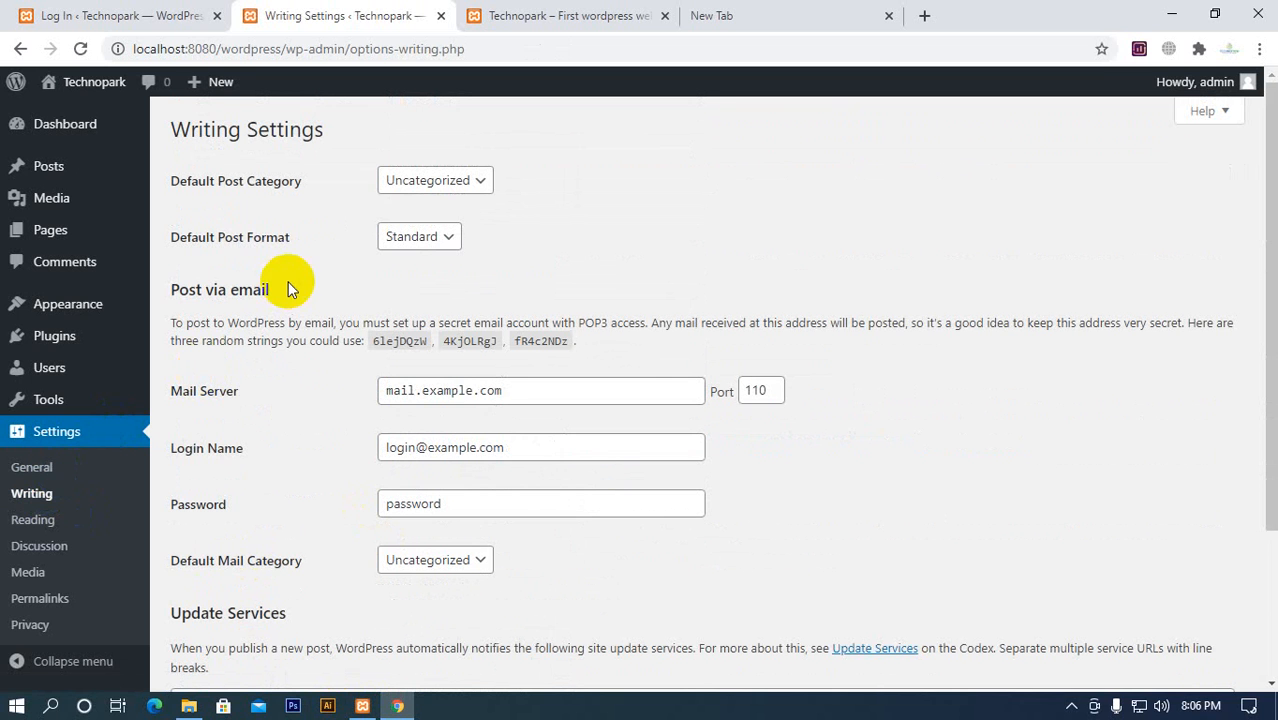
{"action": "left_click", "coordinate": [437, 180]}
{"action": "left_click", "coordinate": [428, 204]}
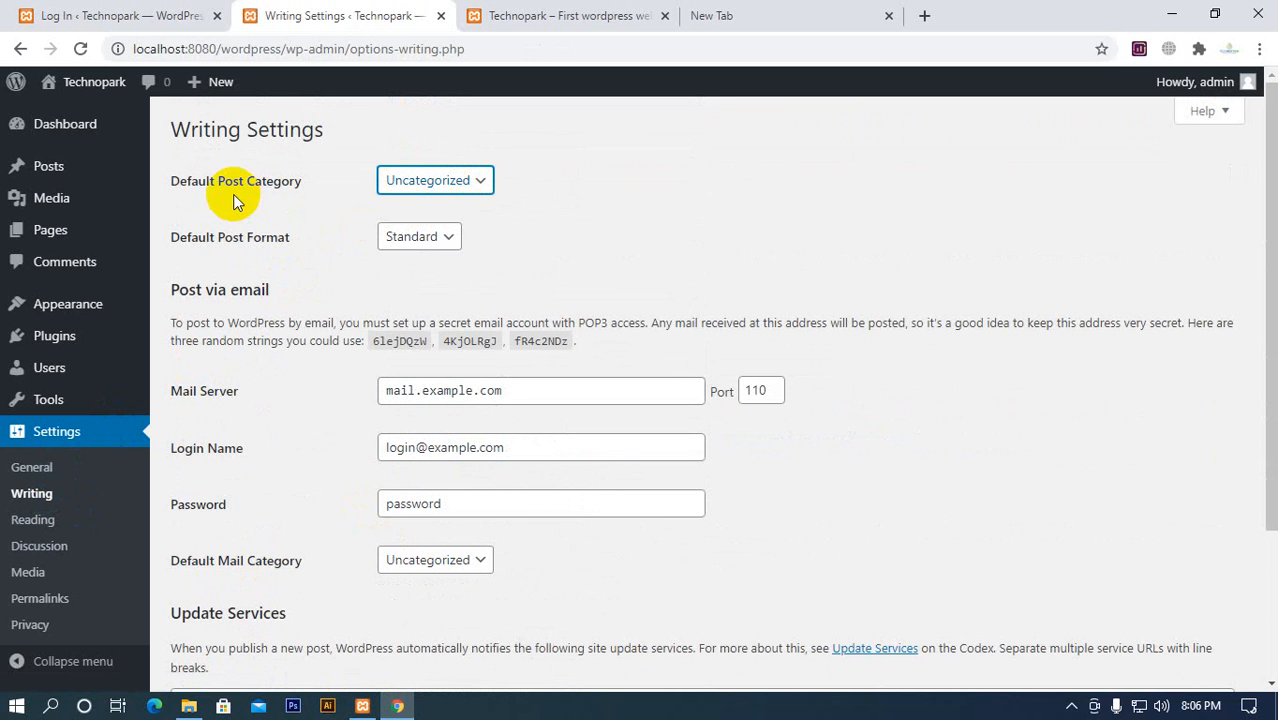
{"action": "left_click", "coordinate": [425, 178]}
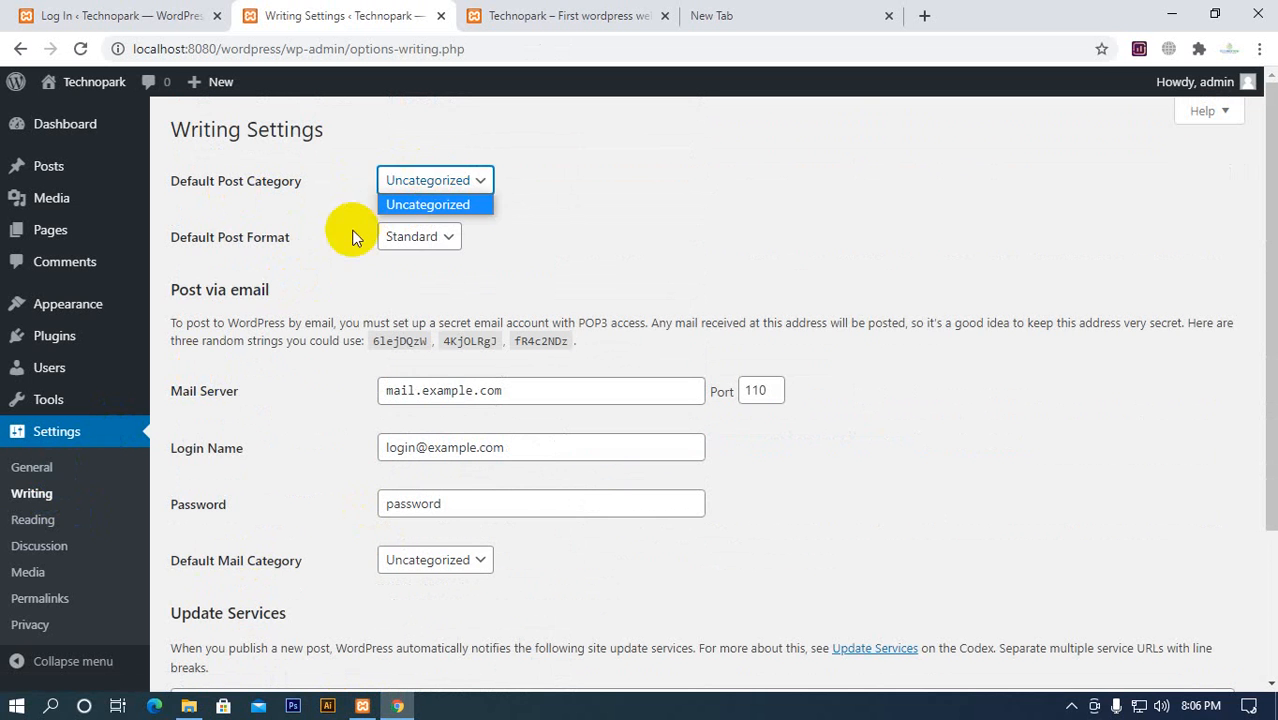
{"action": "left_click", "coordinate": [352, 237]}
{"action": "left_click", "coordinate": [428, 236]}
{"action": "left_click", "coordinate": [428, 236]}
{"action": "scroll", "coordinate": [363, 388], "scroll_direction": "down", "scroll_amount": 1}
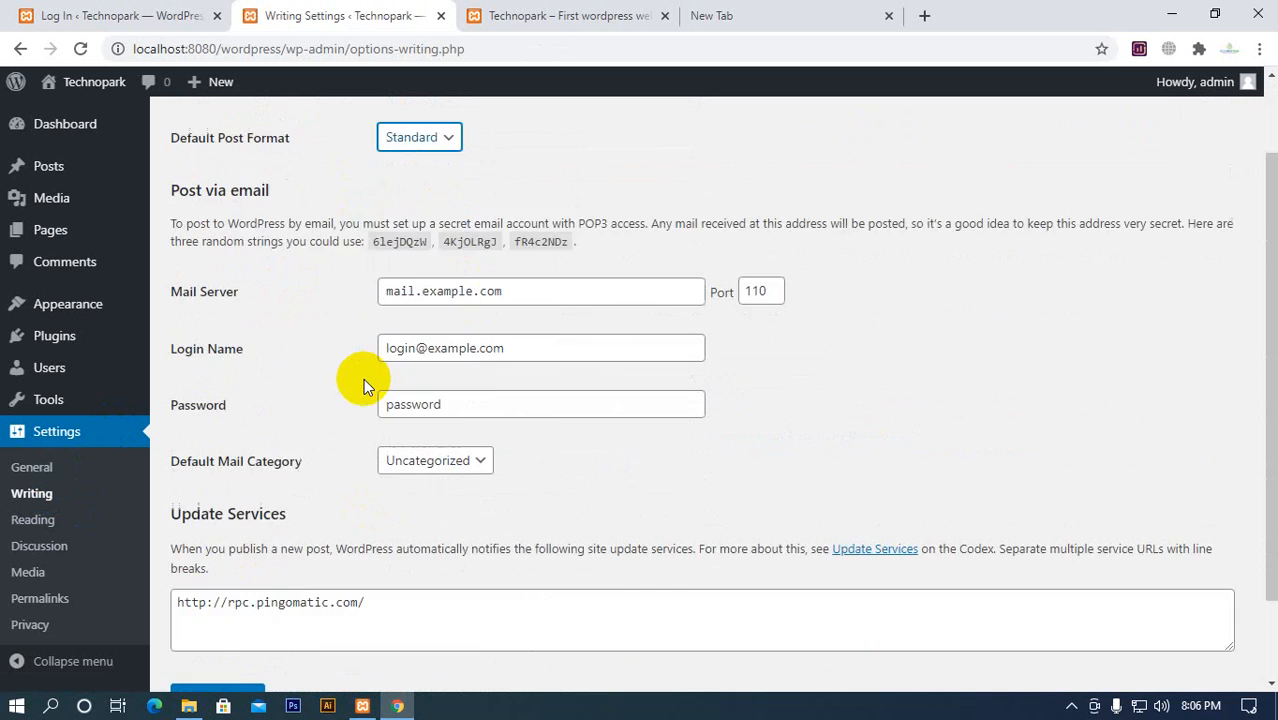
{"action": "scroll", "coordinate": [363, 386], "scroll_direction": "down", "scroll_amount": 1}
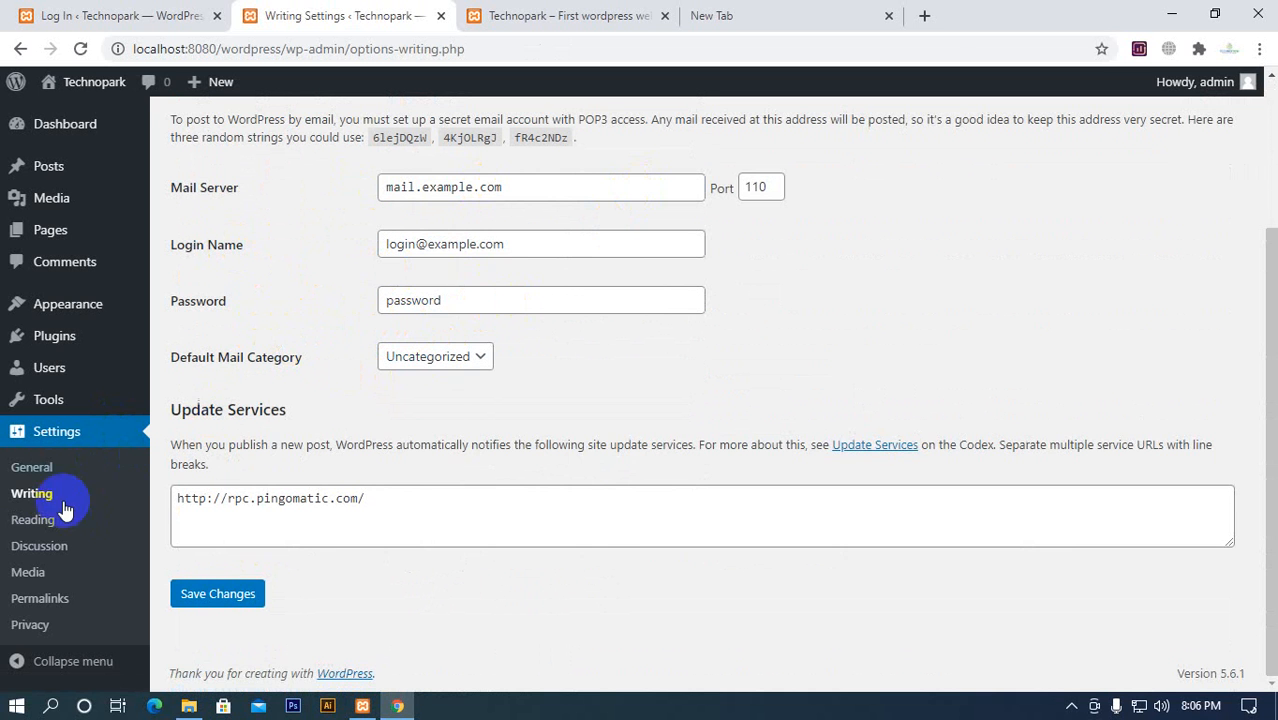
Open the Reading Settings and compare the homepage display options with the posts shown on the site's front page
{"action": "left_click", "coordinate": [24, 528]}
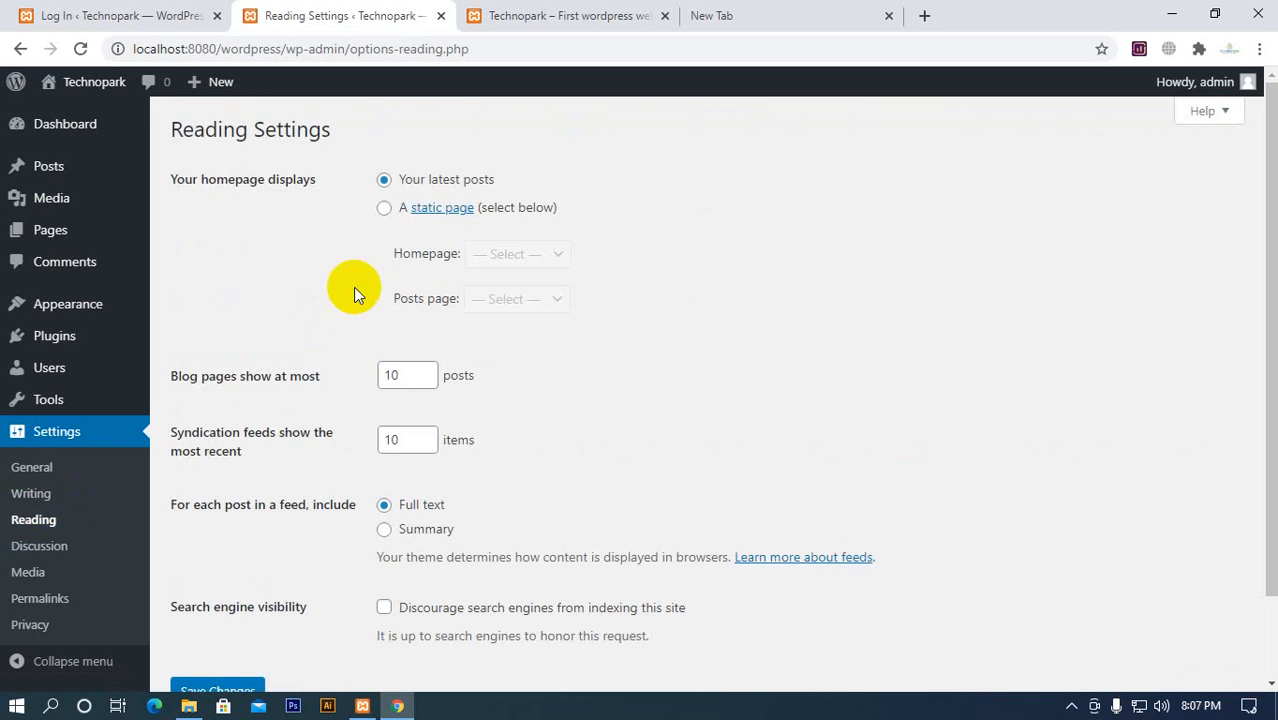
{"action": "scroll", "coordinate": [495, 373], "scroll_direction": "down", "scroll_amount": 1}
{"action": "scroll", "coordinate": [497, 488], "scroll_direction": "up", "scroll_amount": 1}
{"action": "left_click", "coordinate": [537, 20]}
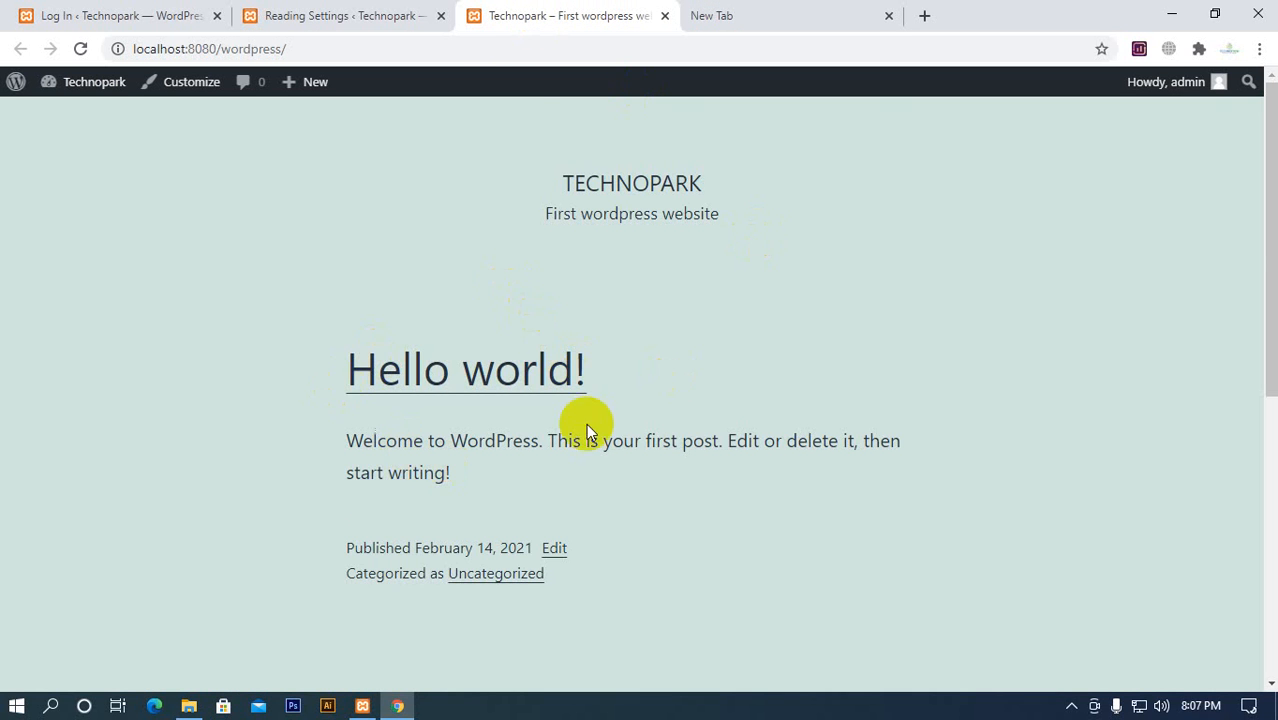
{"action": "scroll", "coordinate": [600, 400], "scroll_direction": "down", "scroll_amount": 6}
{"action": "scroll", "coordinate": [542, 560], "scroll_direction": "up", "scroll_amount": 5}
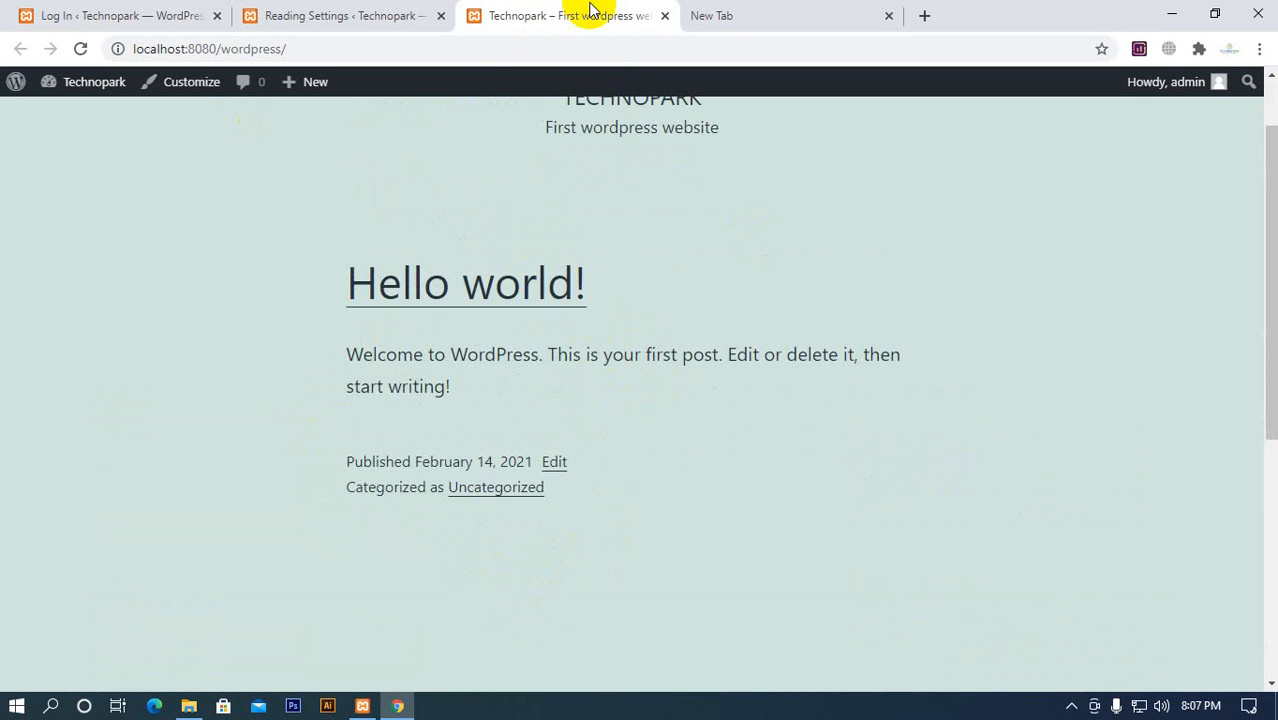
Try the static page option for the homepage and look through its Homepage and Posts page choices
{"action": "left_click", "coordinate": [333, 18]}
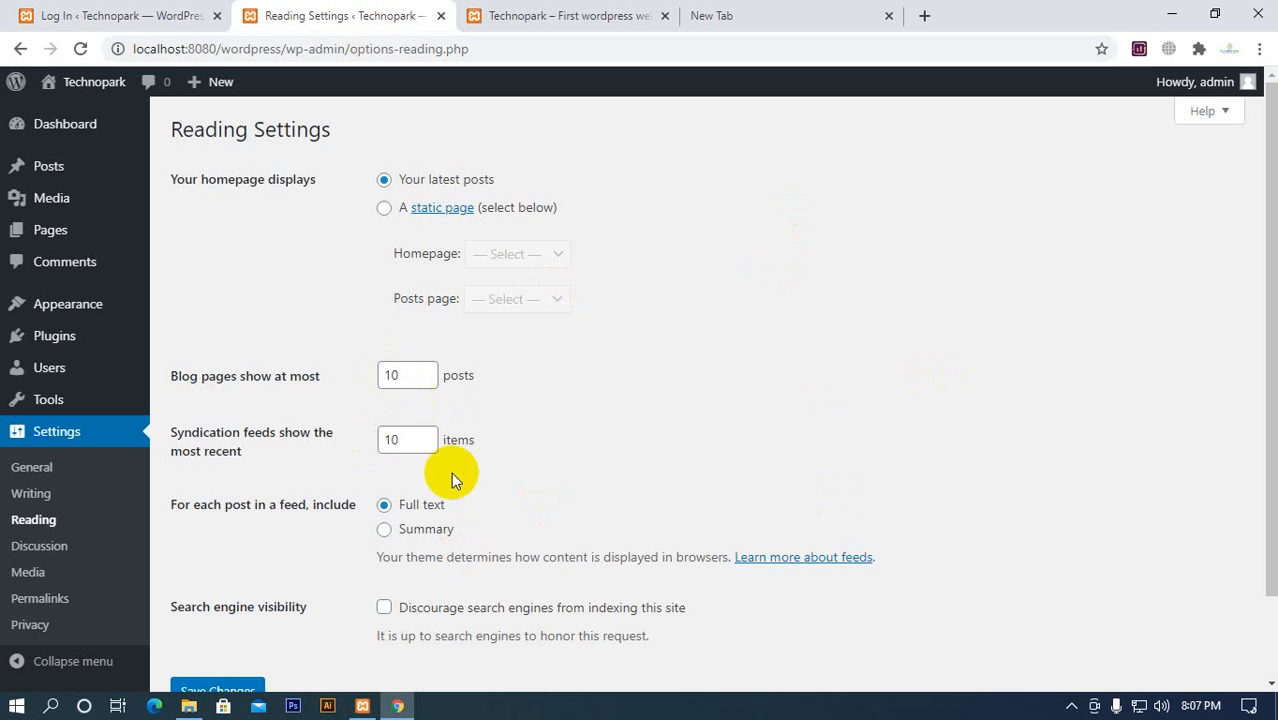
{"action": "left_click", "coordinate": [512, 209]}
{"action": "left_click", "coordinate": [519, 252]}
{"action": "left_click", "coordinate": [644, 274]}
{"action": "left_click", "coordinate": [528, 301]}
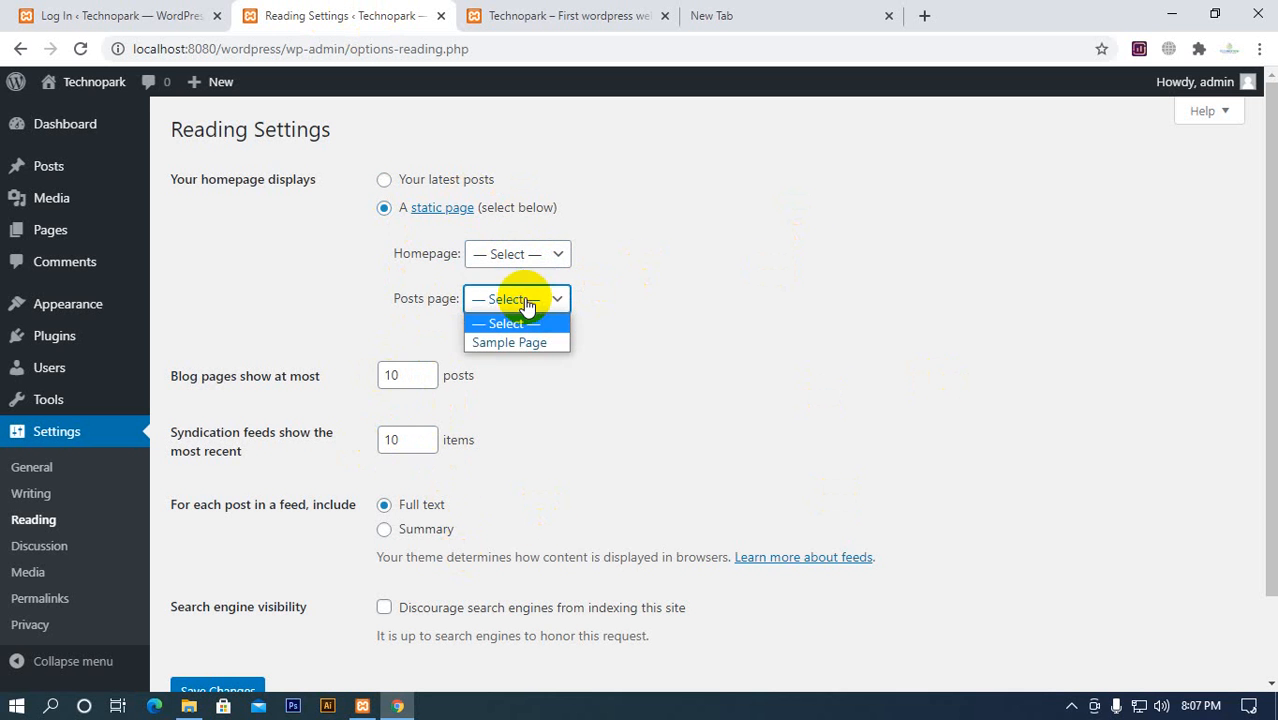
{"action": "left_click", "coordinate": [621, 289]}
Set the homepage to display your latest posts and save the Reading Settings
{"action": "left_click", "coordinate": [379, 181]}
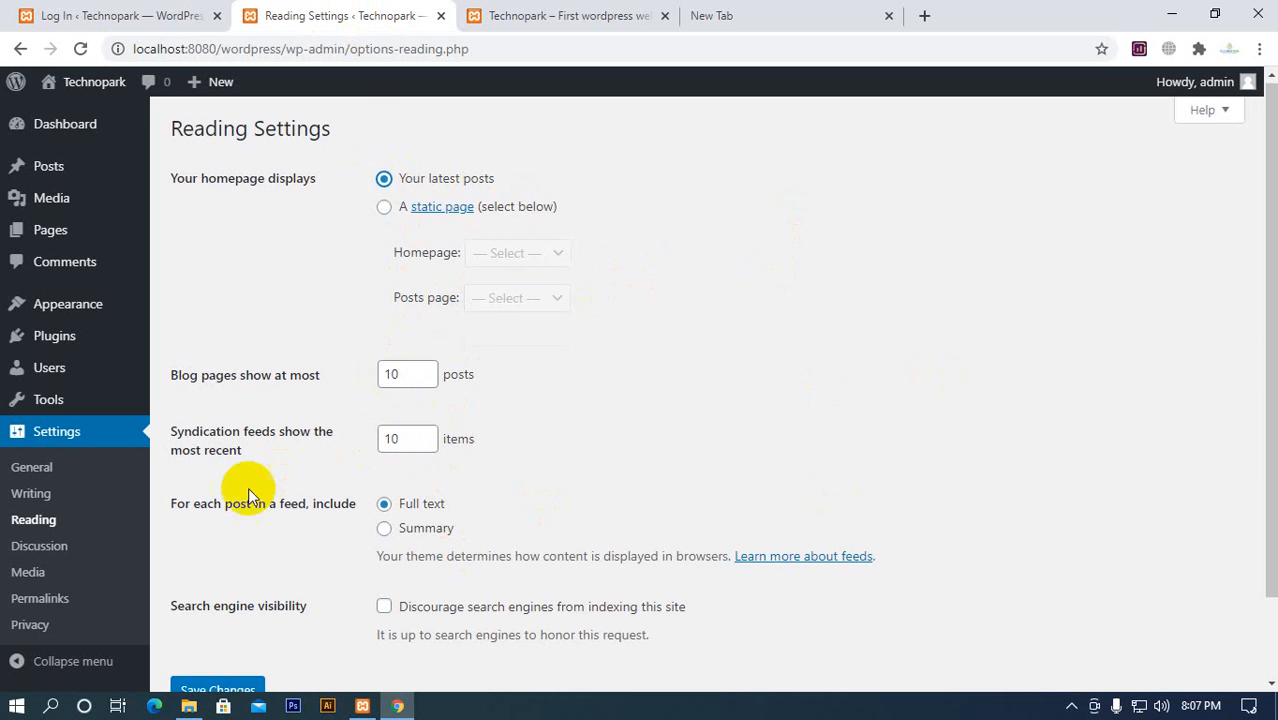
{"action": "scroll", "coordinate": [248, 494], "scroll_direction": "down", "scroll_amount": 2}
{"action": "left_click", "coordinate": [222, 590]}
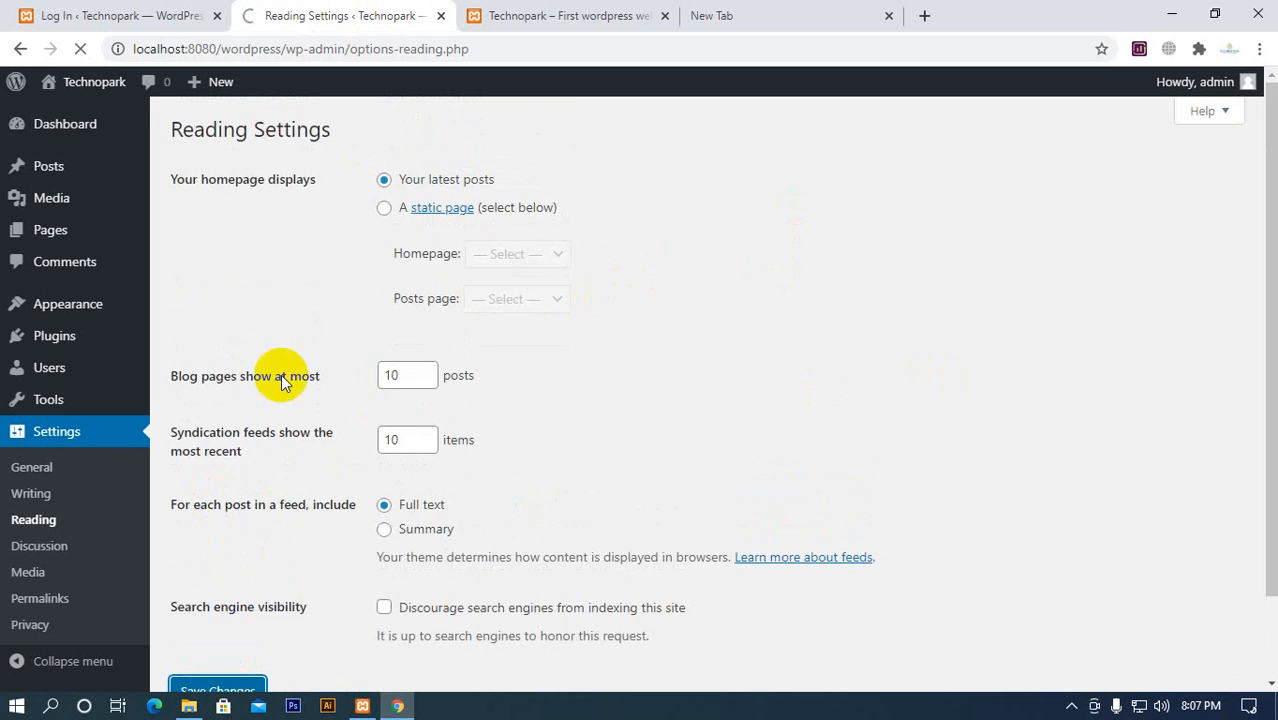
{"action": "scroll", "coordinate": [265, 425], "scroll_direction": "down", "scroll_amount": 2}
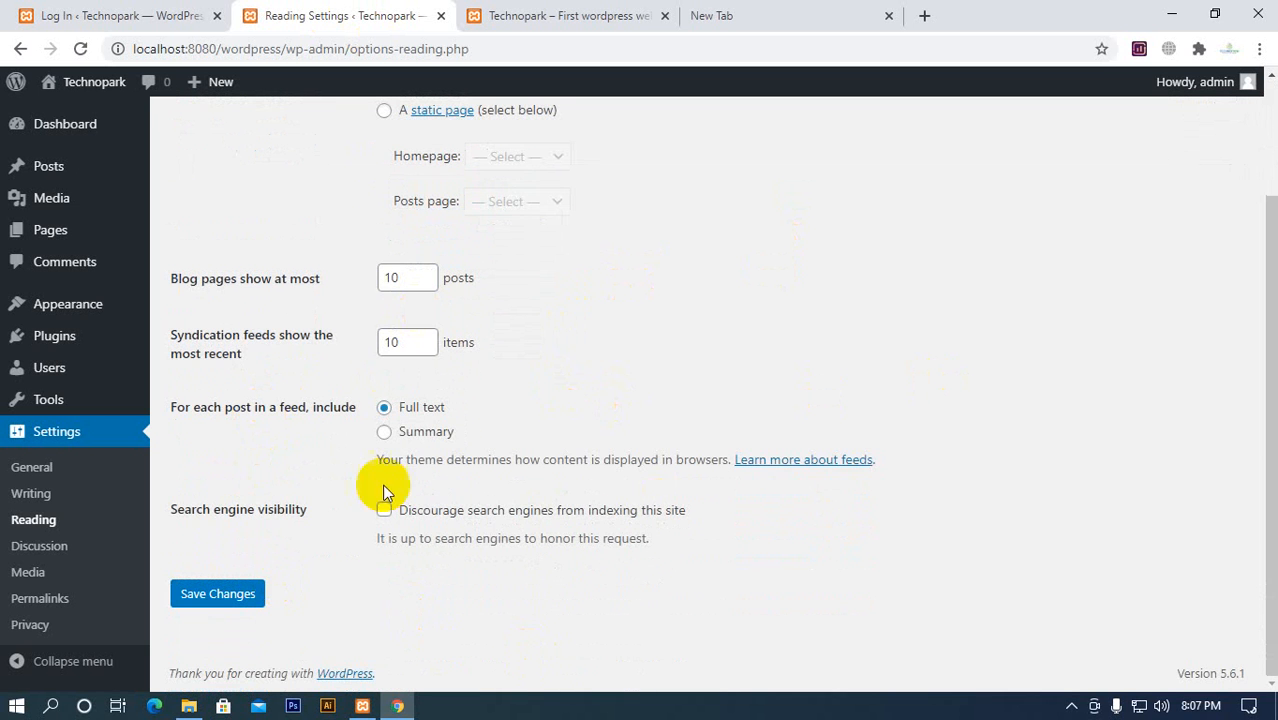
Review the comment options in the Discussion Settings and examine the comment form on the site's Hello world! post
{"action": "left_click", "coordinate": [53, 556]}
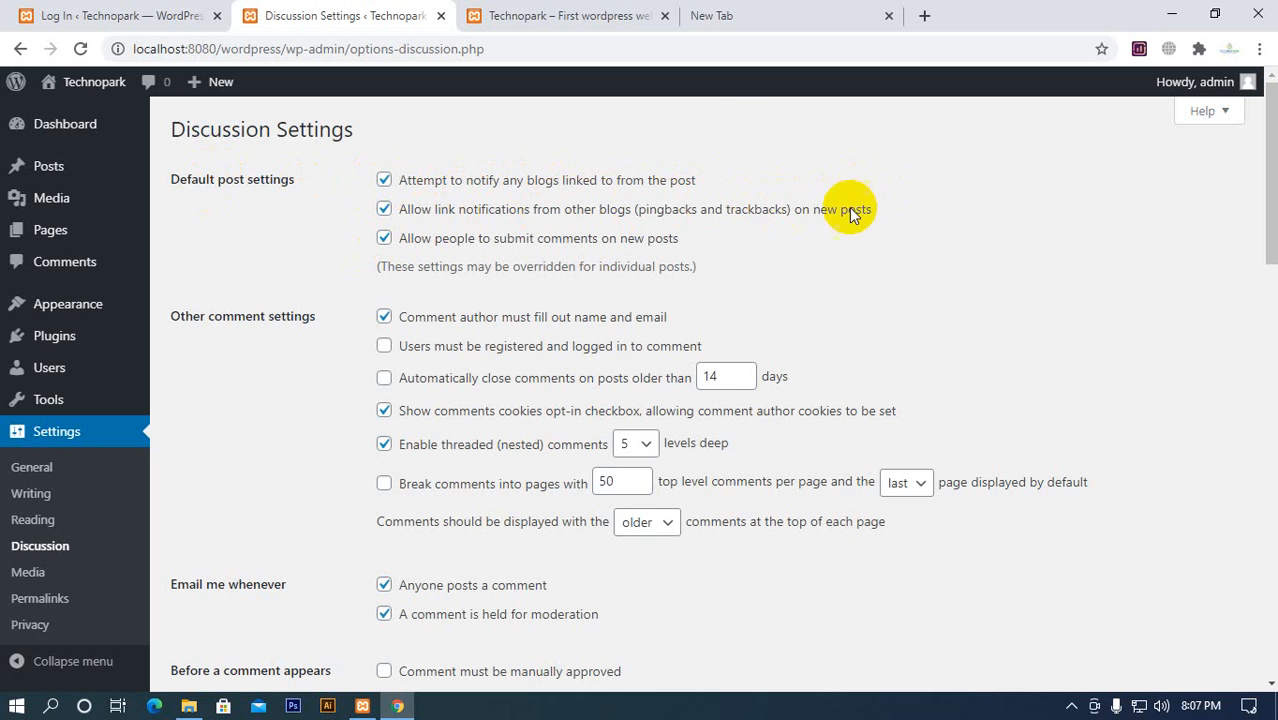
{"action": "left_click", "coordinate": [385, 318]}
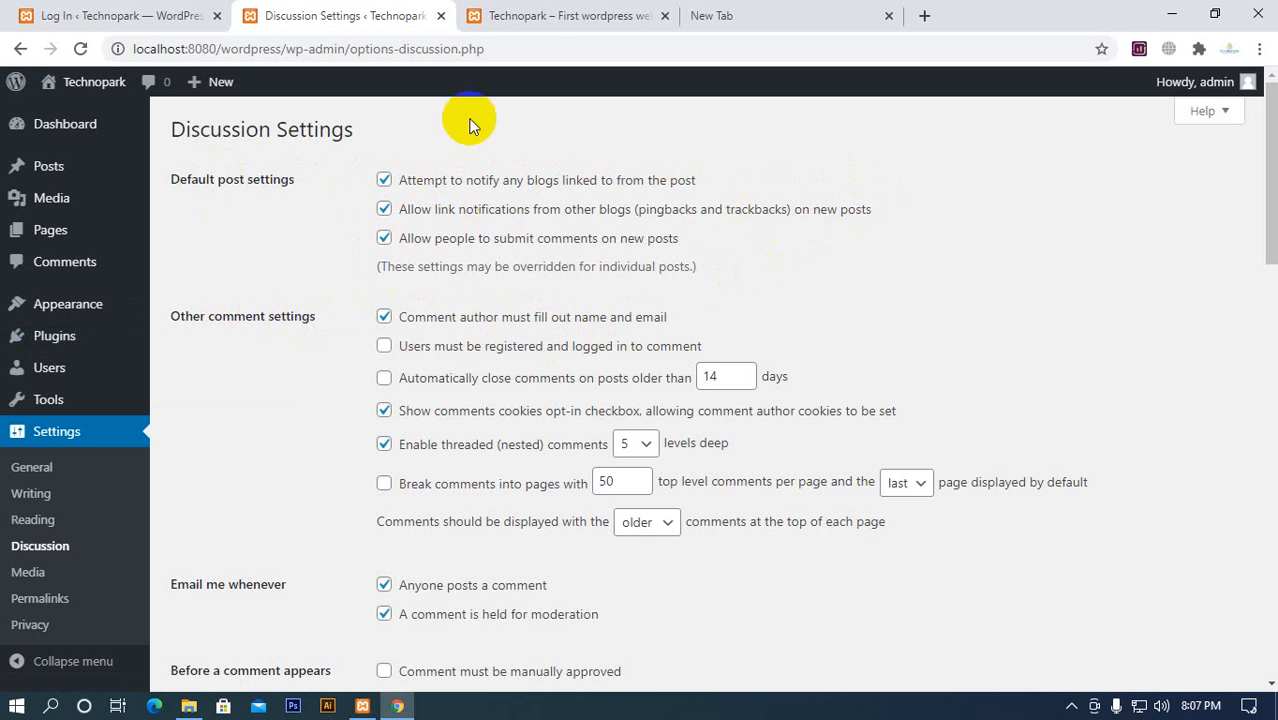
{"action": "left_click", "coordinate": [533, 15]}
{"action": "scroll", "coordinate": [550, 356], "scroll_direction": "down", "scroll_amount": 1}
{"action": "scroll", "coordinate": [550, 356], "scroll_direction": "down", "scroll_amount": 4}
{"action": "scroll", "coordinate": [542, 374], "scroll_direction": "up", "scroll_amount": 5}
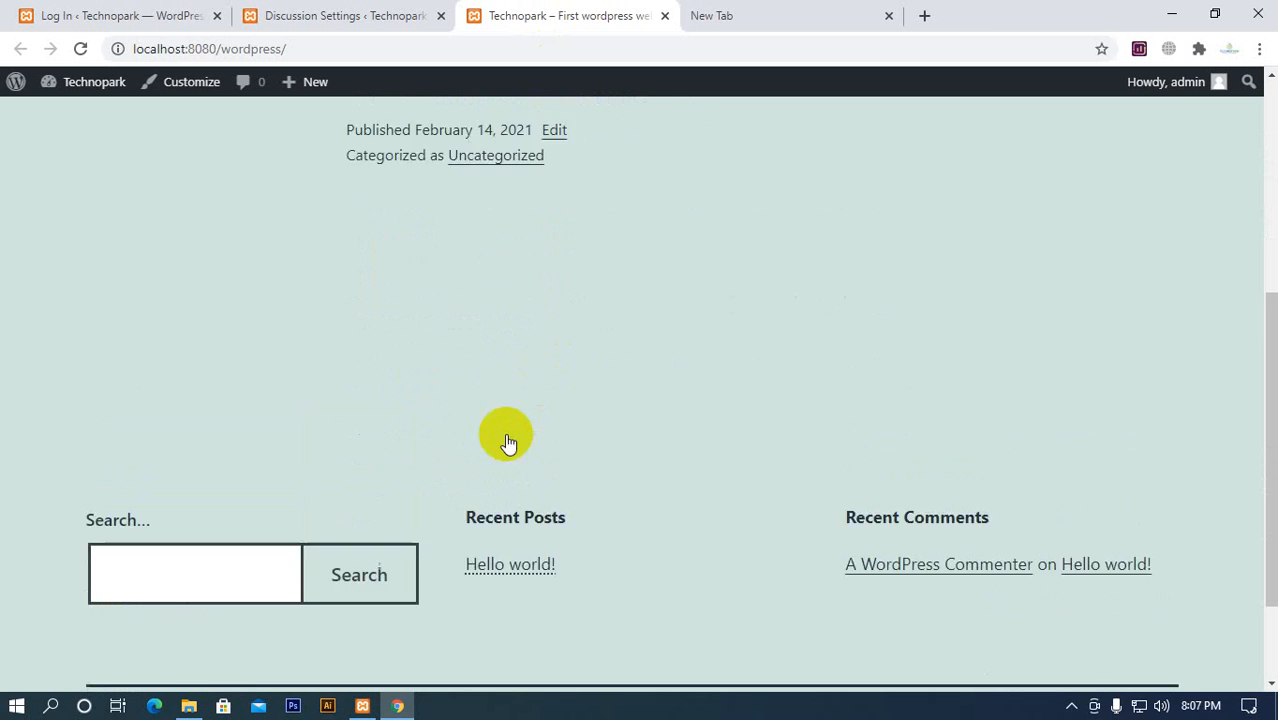
{"action": "left_click", "coordinate": [502, 310]}
{"action": "scroll", "coordinate": [501, 320], "scroll_direction": "down", "scroll_amount": 10}
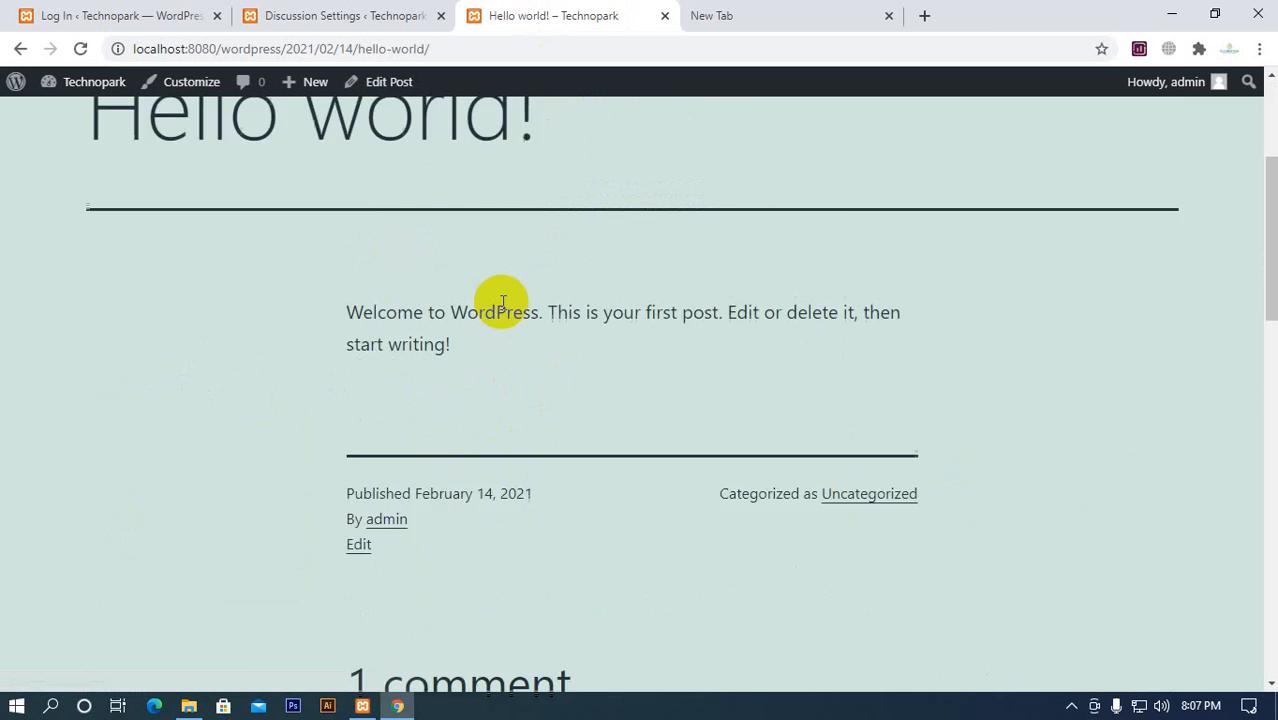
{"action": "scroll", "coordinate": [422, 445], "scroll_direction": "down", "scroll_amount": 1}
{"action": "scroll", "coordinate": [414, 456], "scroll_direction": "up", "scroll_amount": 3}
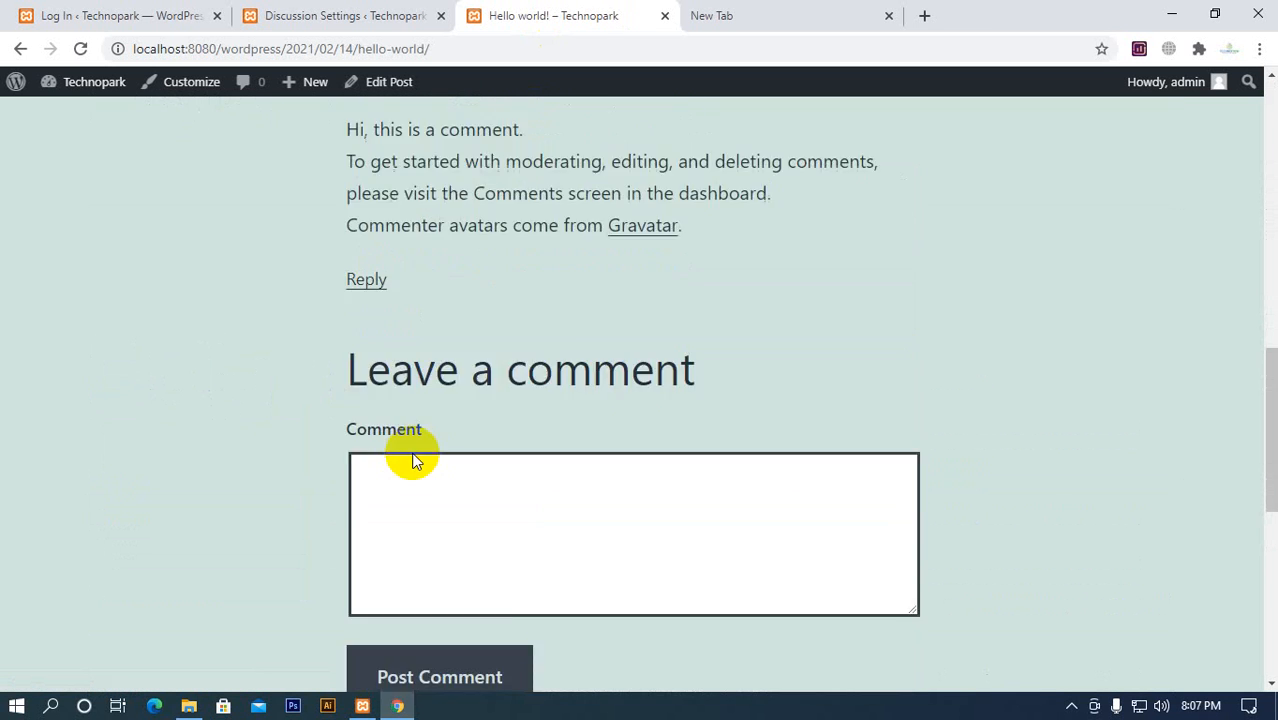
{"action": "scroll", "coordinate": [436, 451], "scroll_direction": "down", "scroll_amount": 1}
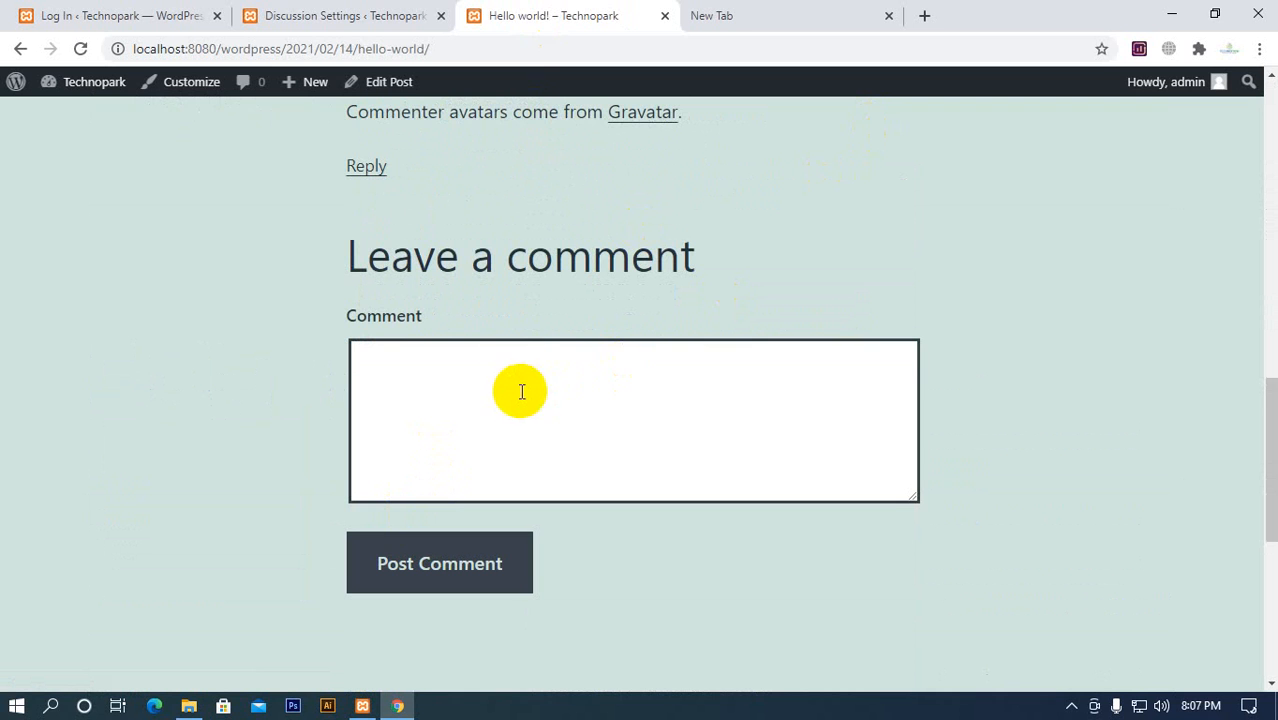
Compare the required name and email option for comment authors with the Hello world! post's comment section
{"action": "left_click", "coordinate": [432, 16]}
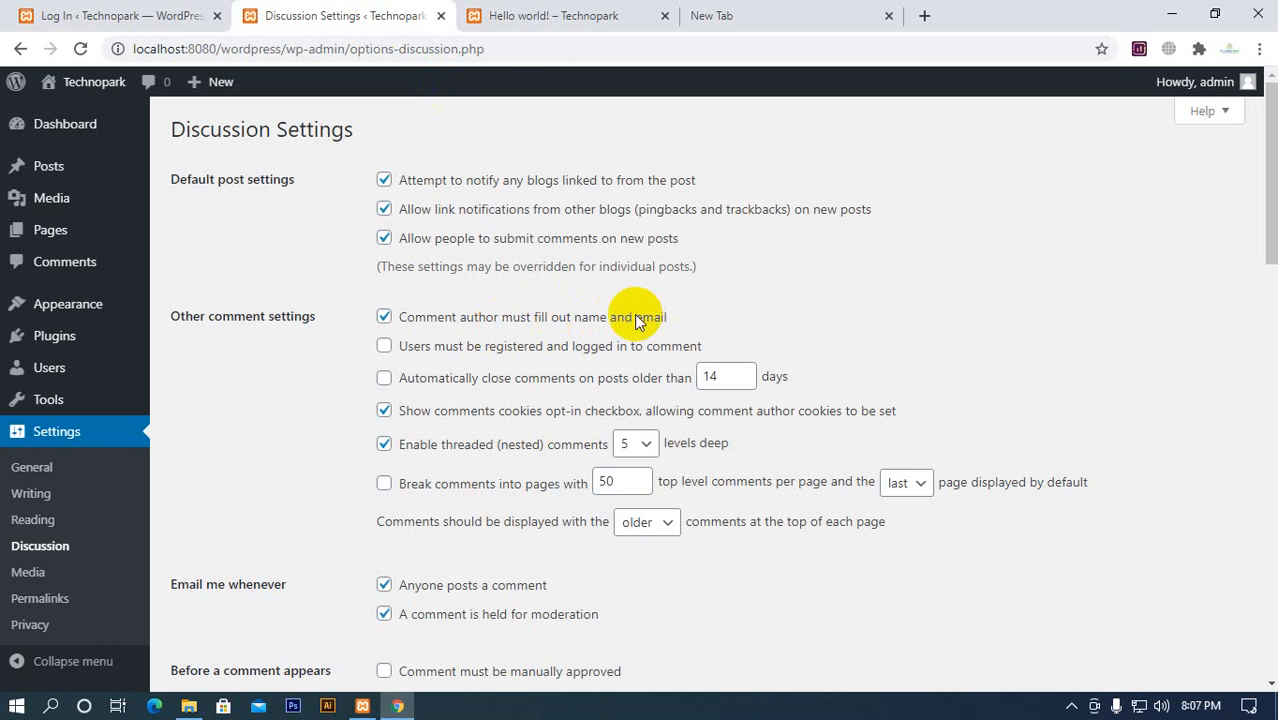
{"action": "left_click", "coordinate": [542, 16]}
{"action": "scroll", "coordinate": [615, 430], "scroll_direction": "up", "scroll_amount": 3}
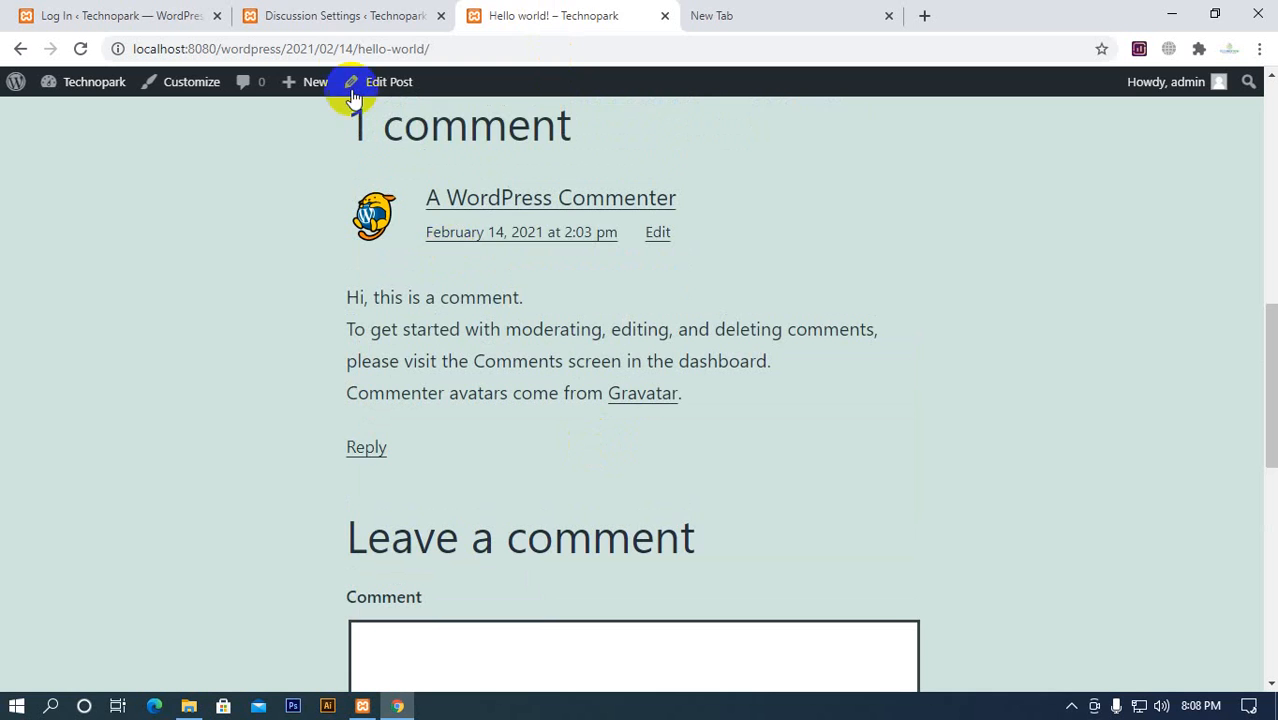
Try requiring users to be registered and logged in to comment, and compare the option with the post's comment form
{"action": "left_click", "coordinate": [345, 18]}
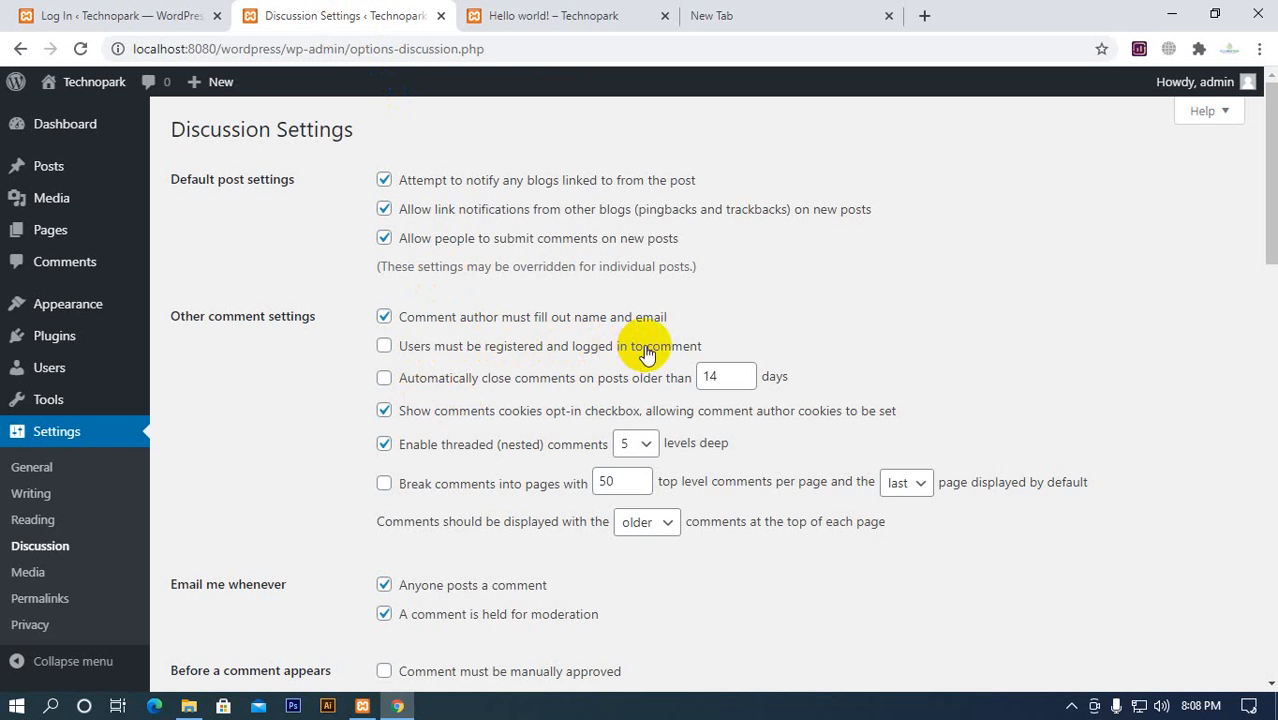
{"action": "left_click", "coordinate": [428, 350]}
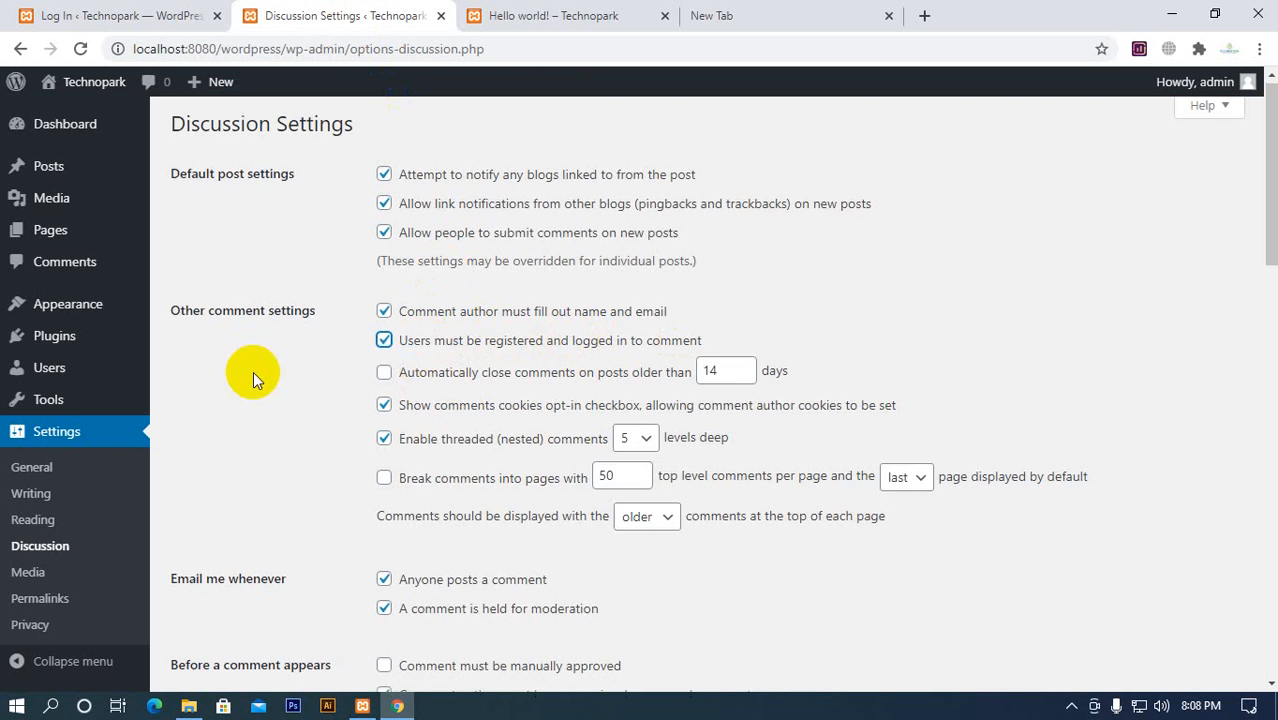
{"action": "scroll", "coordinate": [297, 536], "scroll_direction": "down", "scroll_amount": 4}
{"action": "scroll", "coordinate": [322, 462], "scroll_direction": "up", "scroll_amount": 4}
{"action": "left_click", "coordinate": [527, 17]}
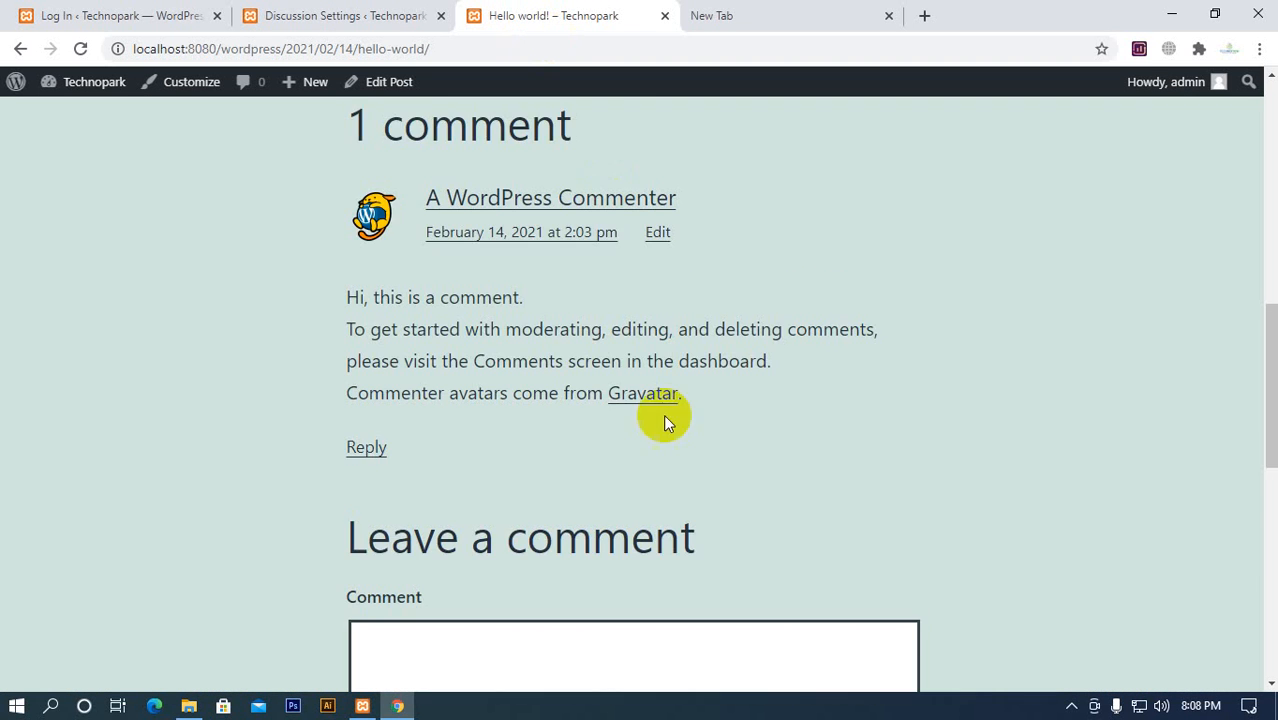
{"action": "scroll", "coordinate": [665, 422], "scroll_direction": "down", "scroll_amount": 5}
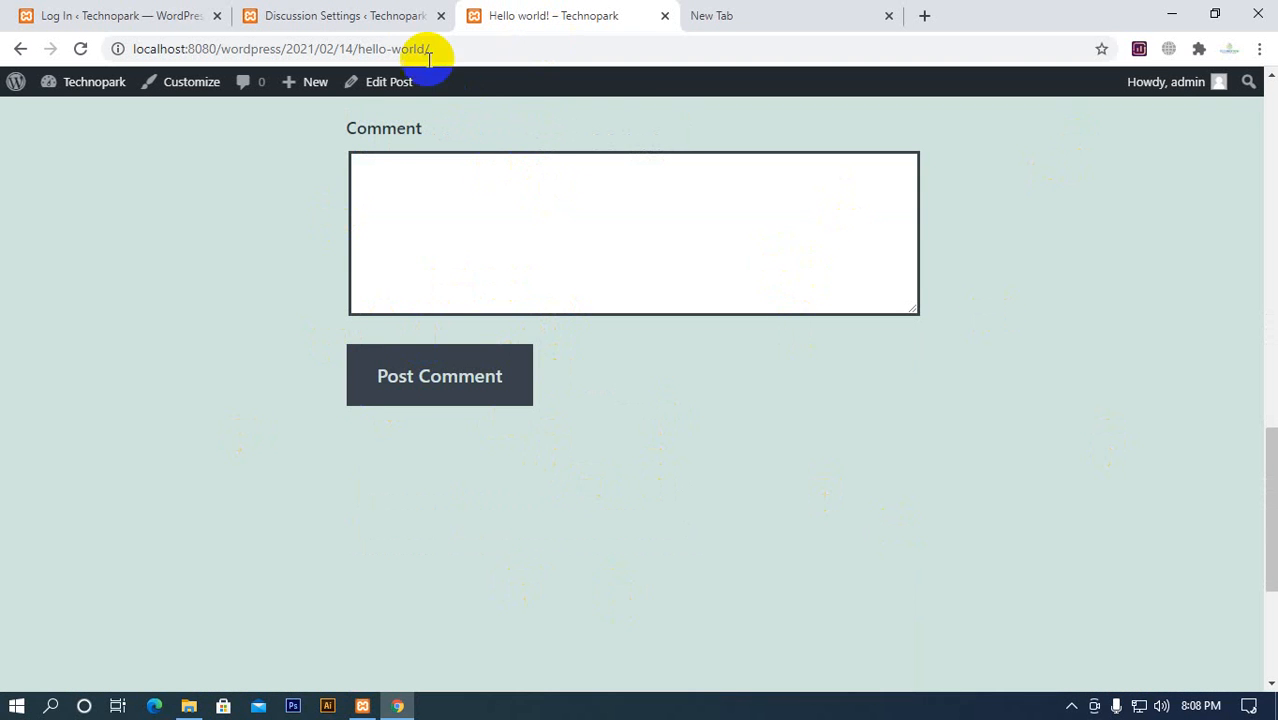
{"action": "left_click", "coordinate": [400, 15]}
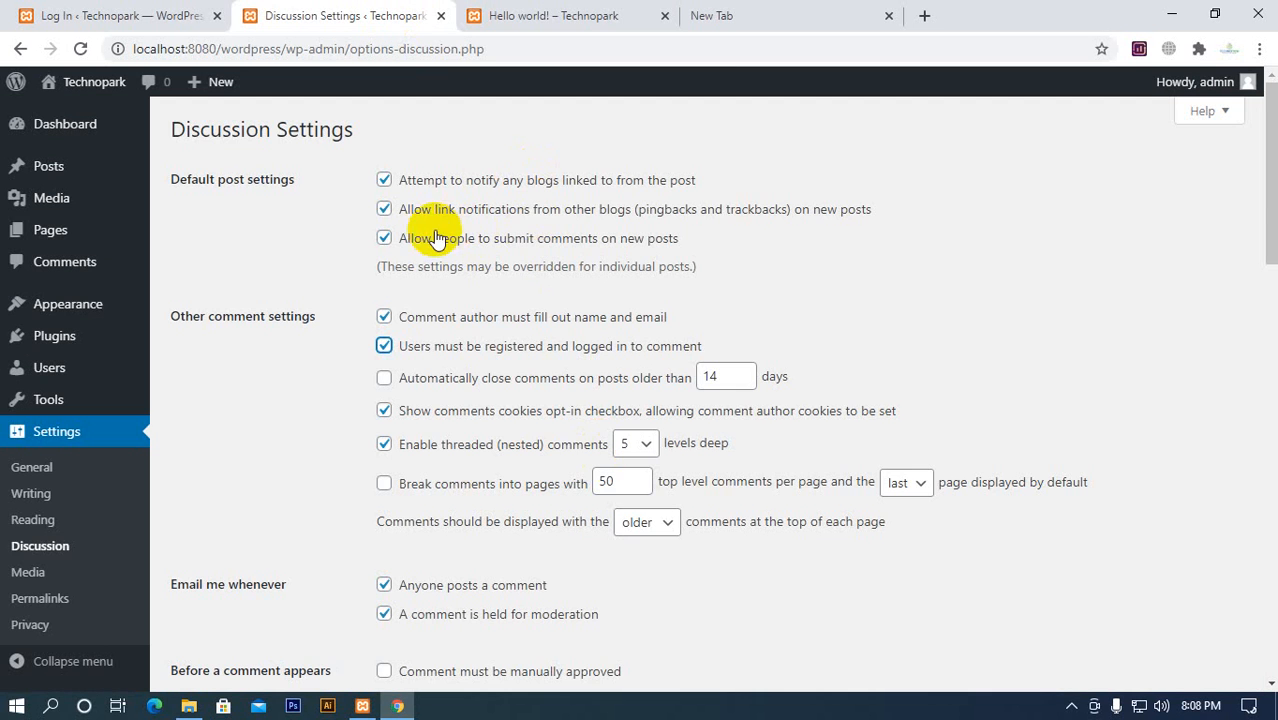
{"action": "left_click", "coordinate": [515, 15]}
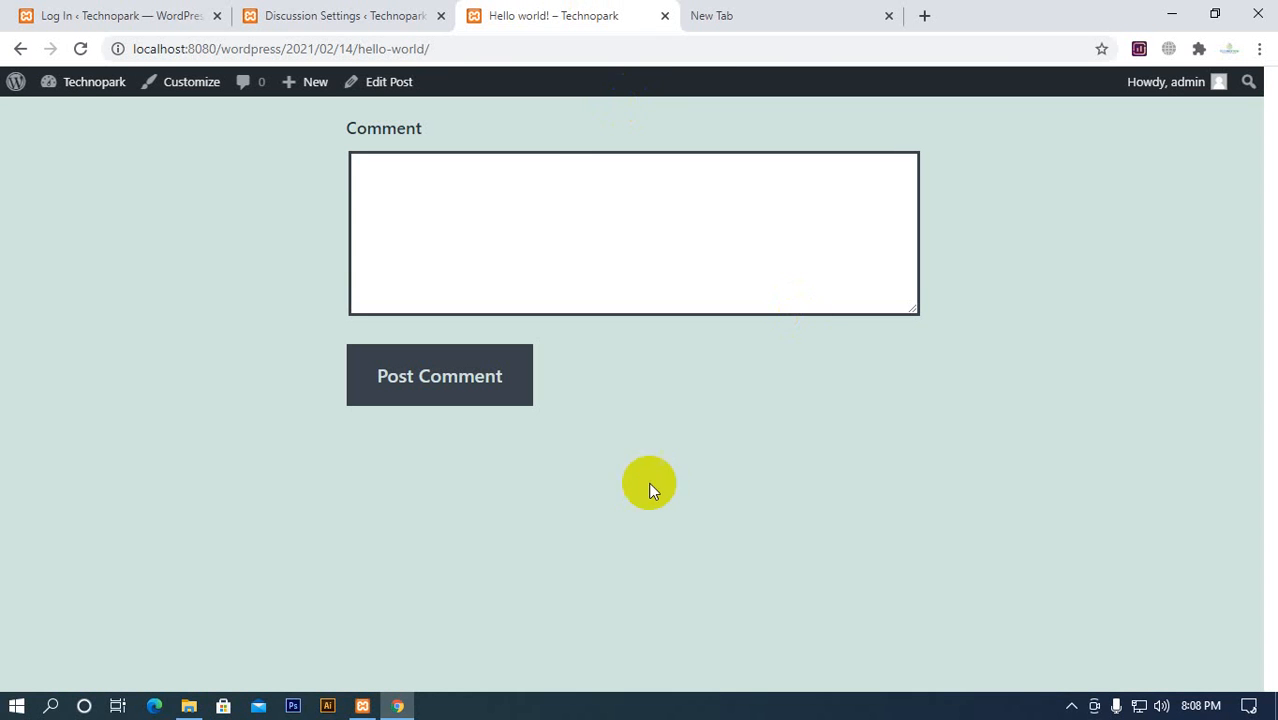
{"action": "left_click", "coordinate": [330, 15]}
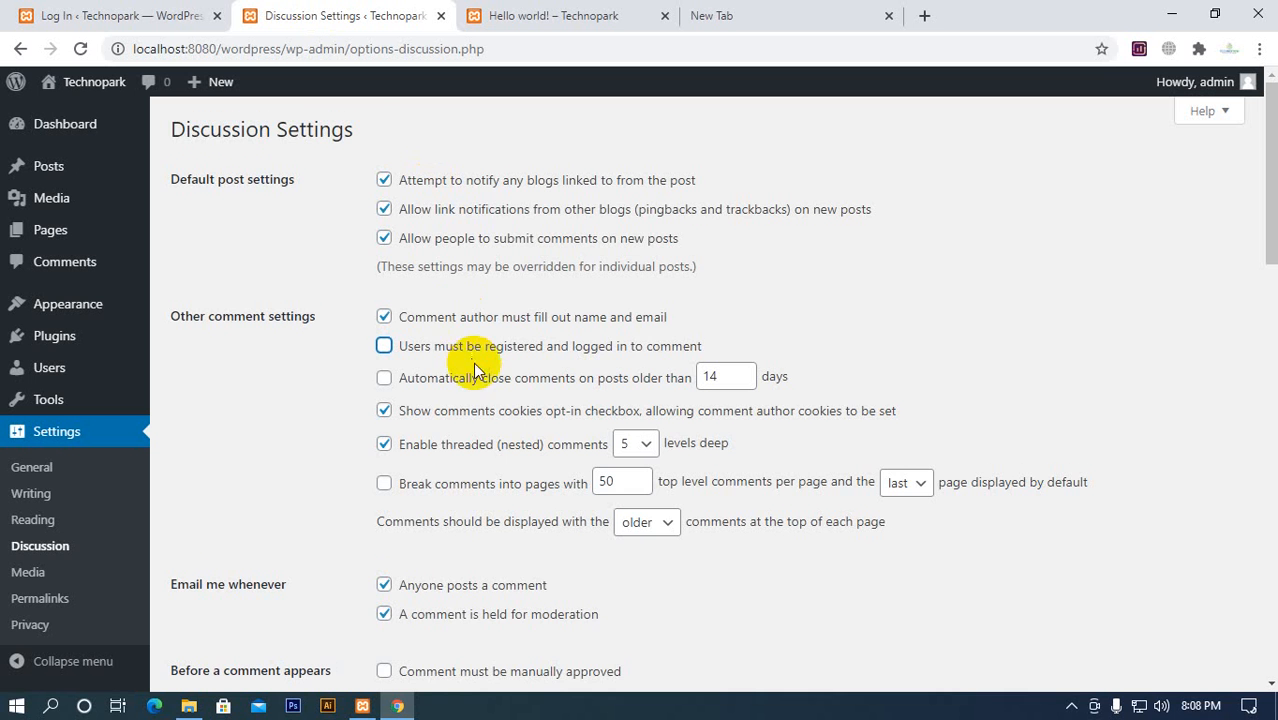
Review the comment notification, approval and moderation options in the Discussion Settings and compare them with the Hello world! post's comment section
{"action": "scroll", "coordinate": [400, 330], "scroll_direction": "down", "scroll_amount": 2}
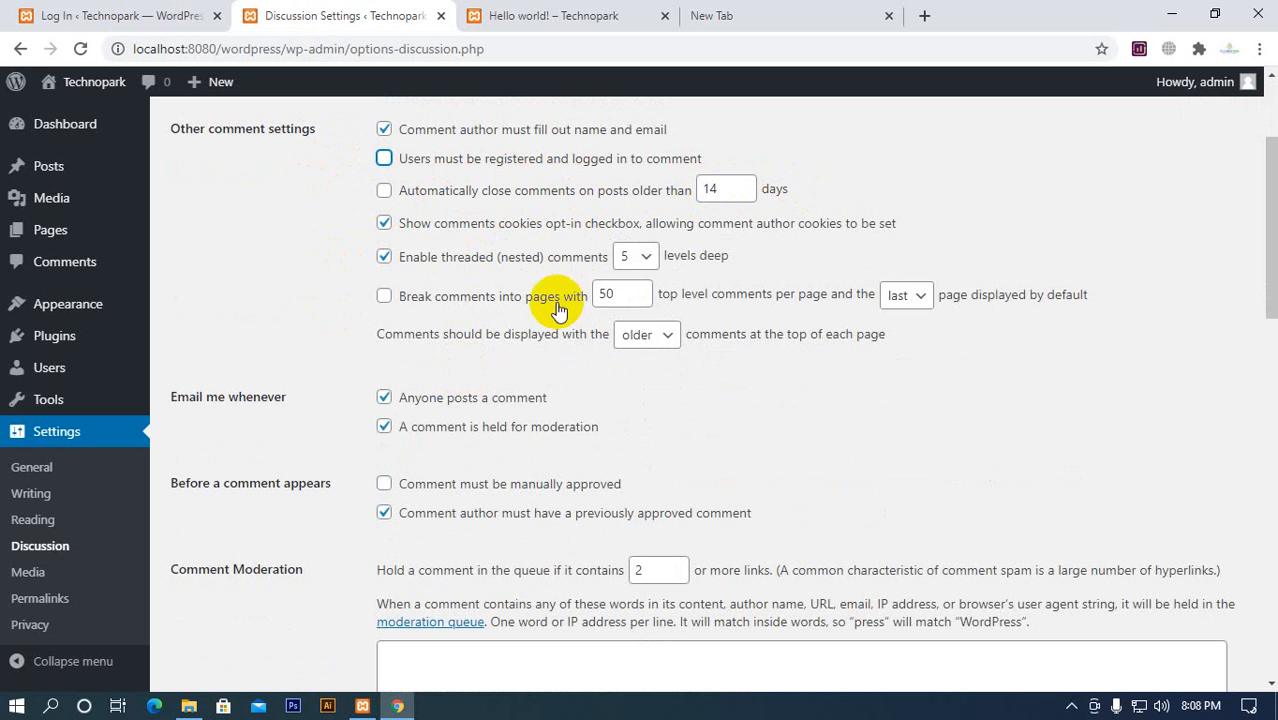
{"action": "scroll", "coordinate": [441, 312], "scroll_direction": "down", "scroll_amount": 3}
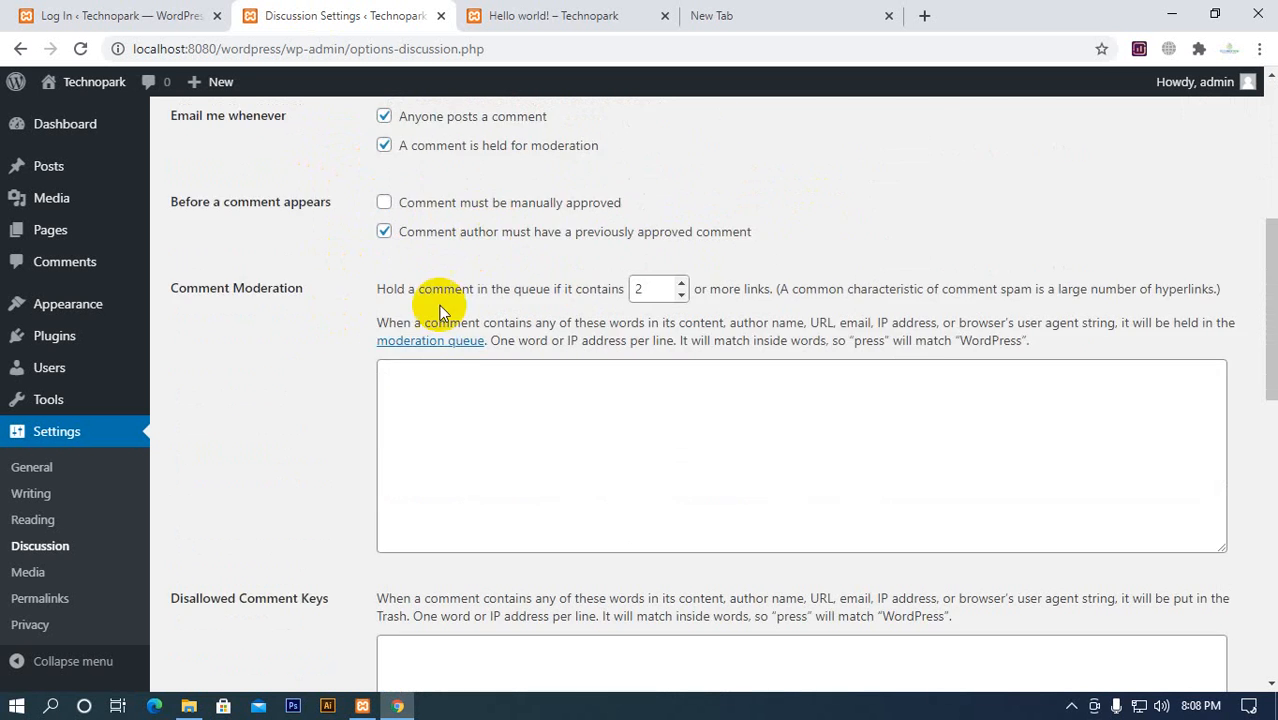
{"action": "scroll", "coordinate": [435, 290], "scroll_direction": "up", "scroll_amount": 1}
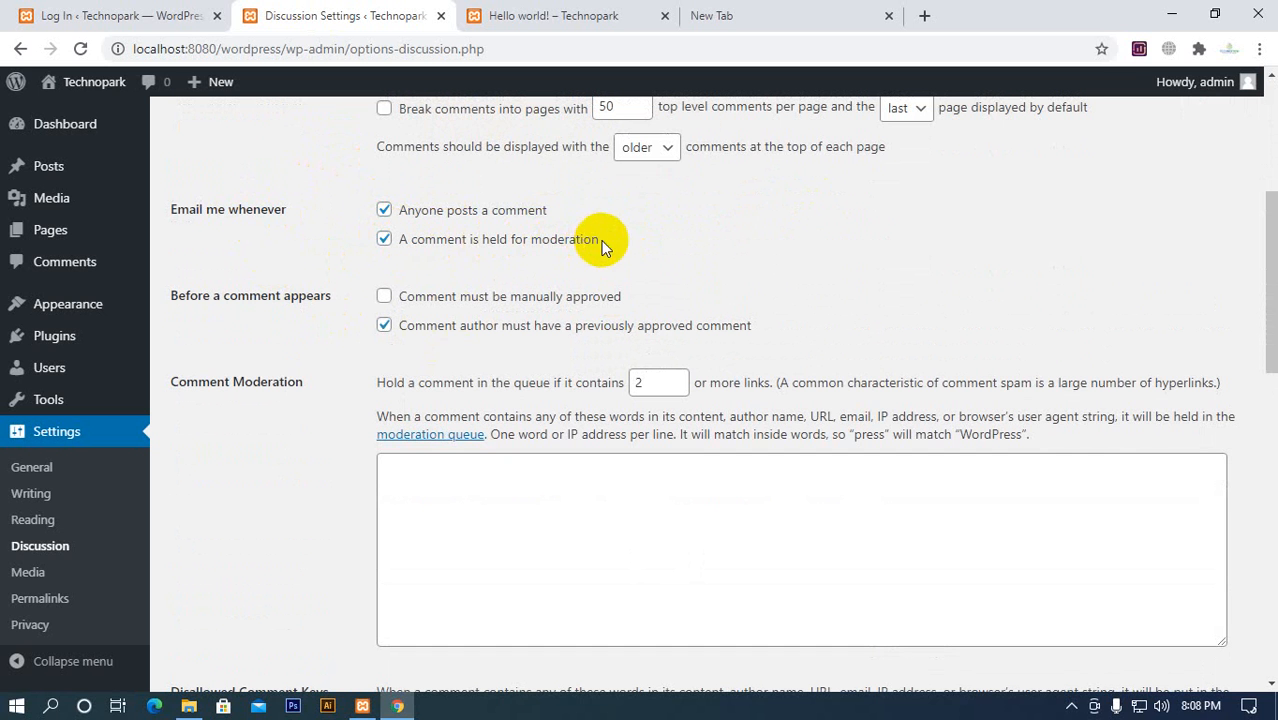
{"action": "left_click", "coordinate": [500, 16]}
{"action": "scroll", "coordinate": [492, 416], "scroll_direction": "up", "scroll_amount": 4}
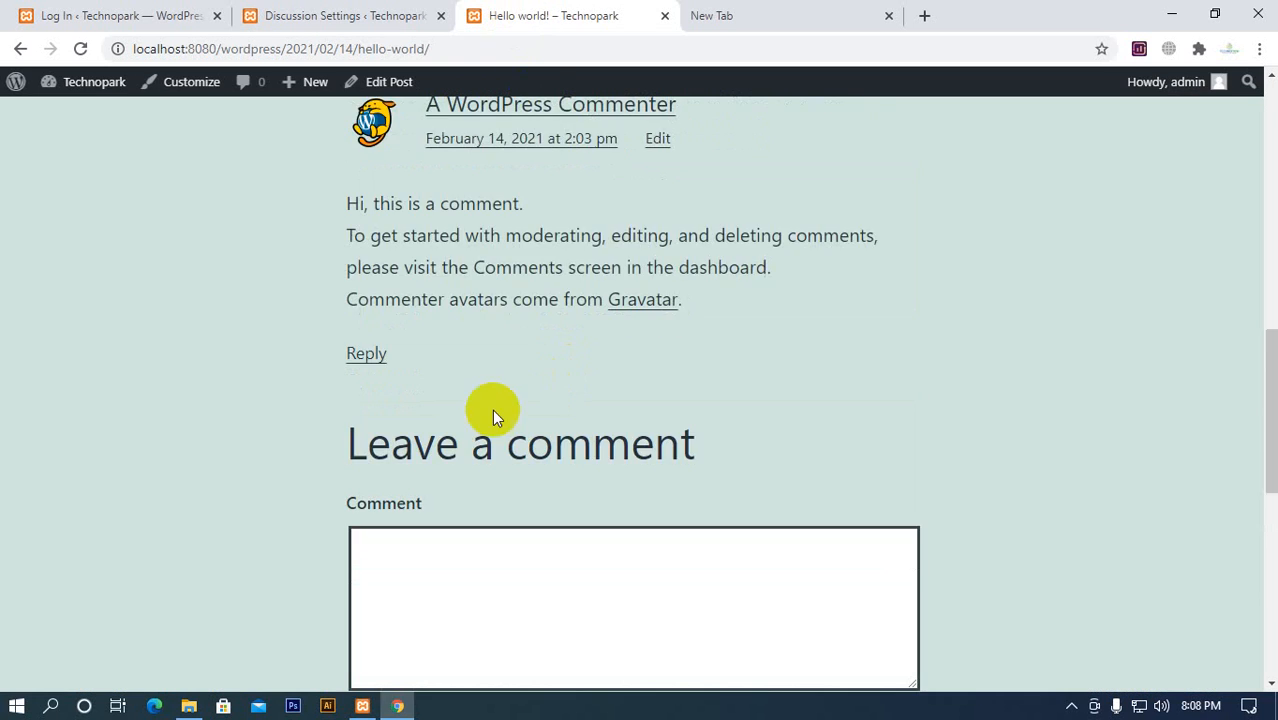
{"action": "scroll", "coordinate": [492, 409], "scroll_direction": "up", "scroll_amount": 1}
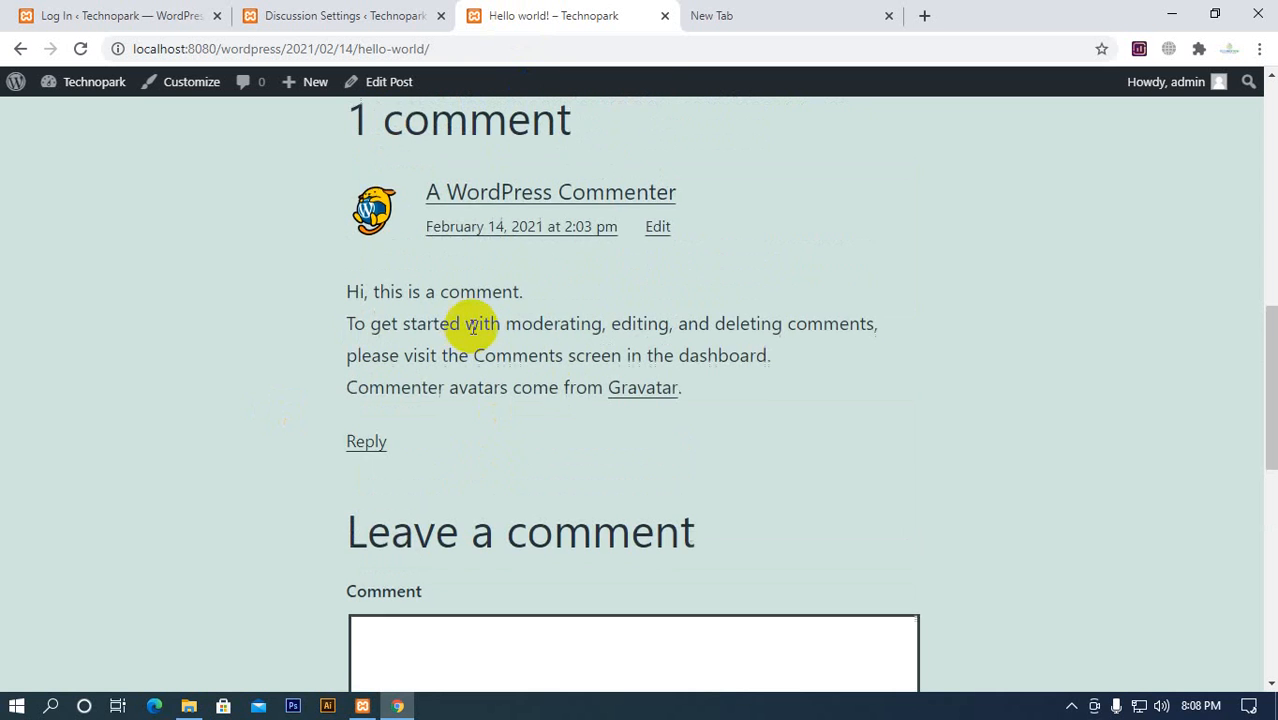
{"action": "left_click", "coordinate": [310, 18]}
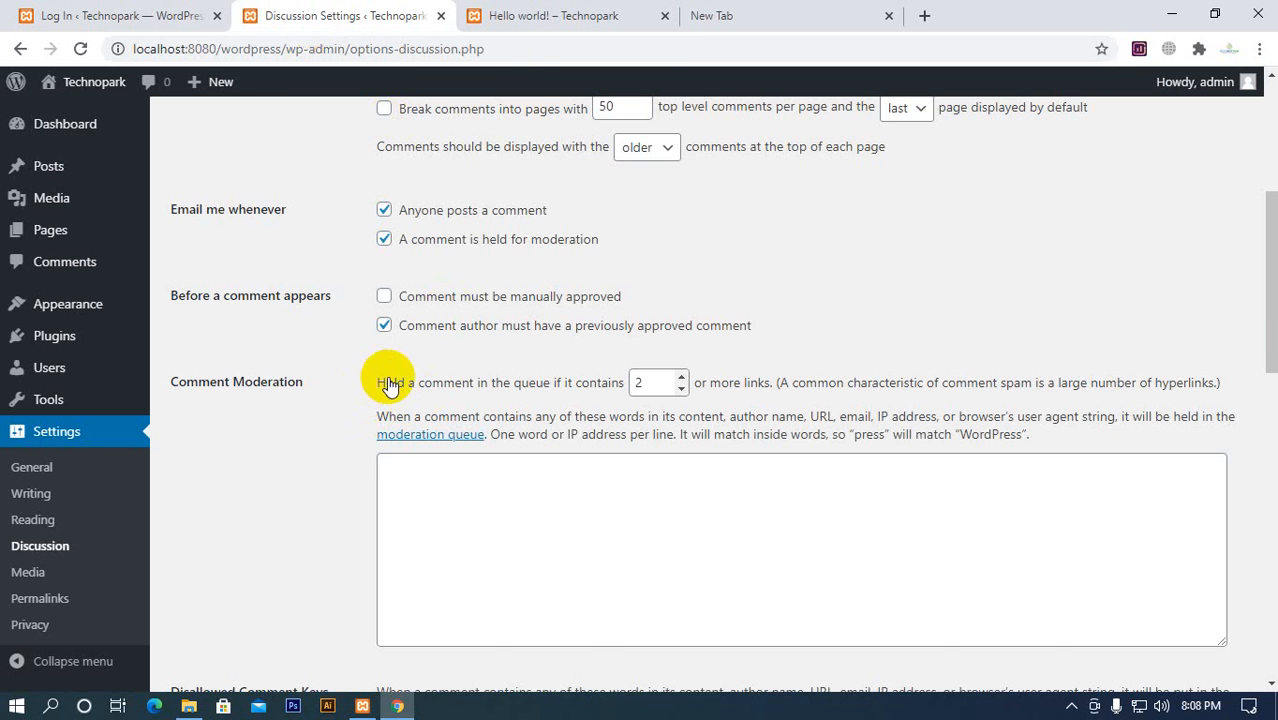
Set the default avatar to Retro (Generated) and save the Discussion Settings
{"action": "scroll", "coordinate": [390, 385], "scroll_direction": "down", "scroll_amount": 2}
{"action": "scroll", "coordinate": [357, 263], "scroll_direction": "down", "scroll_amount": 4}
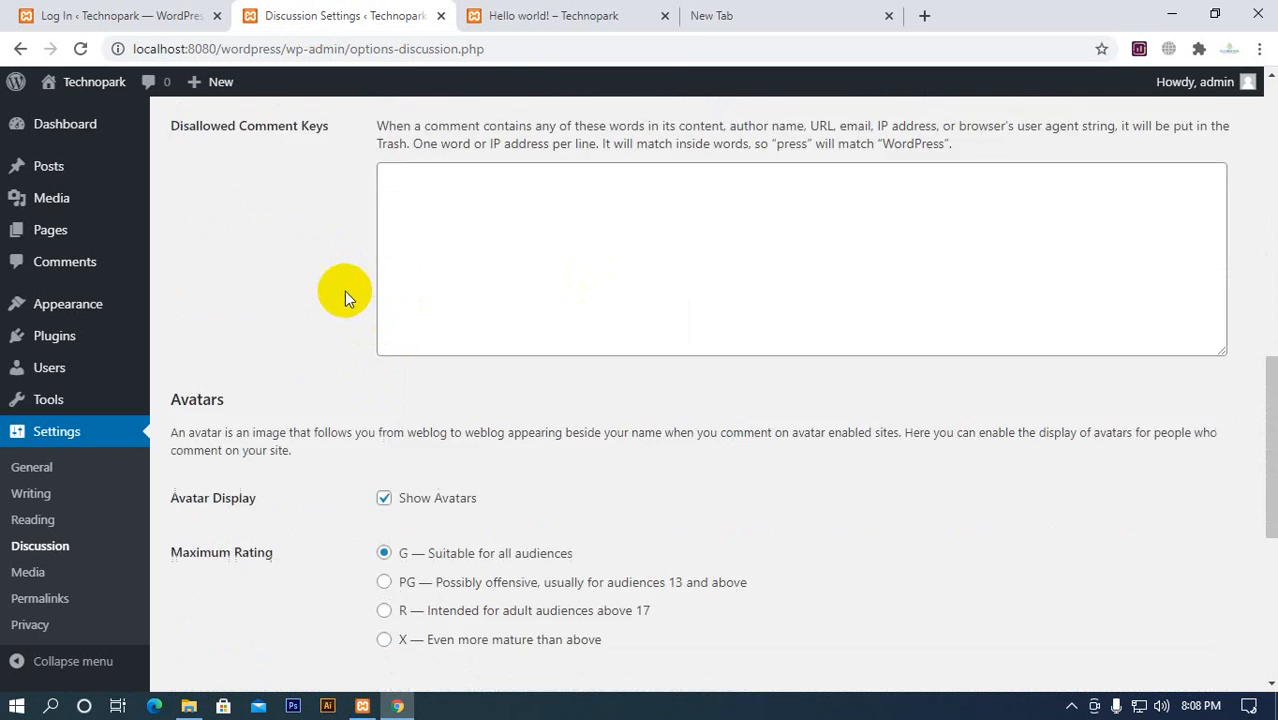
{"action": "scroll", "coordinate": [350, 320], "scroll_direction": "down", "scroll_amount": 5}
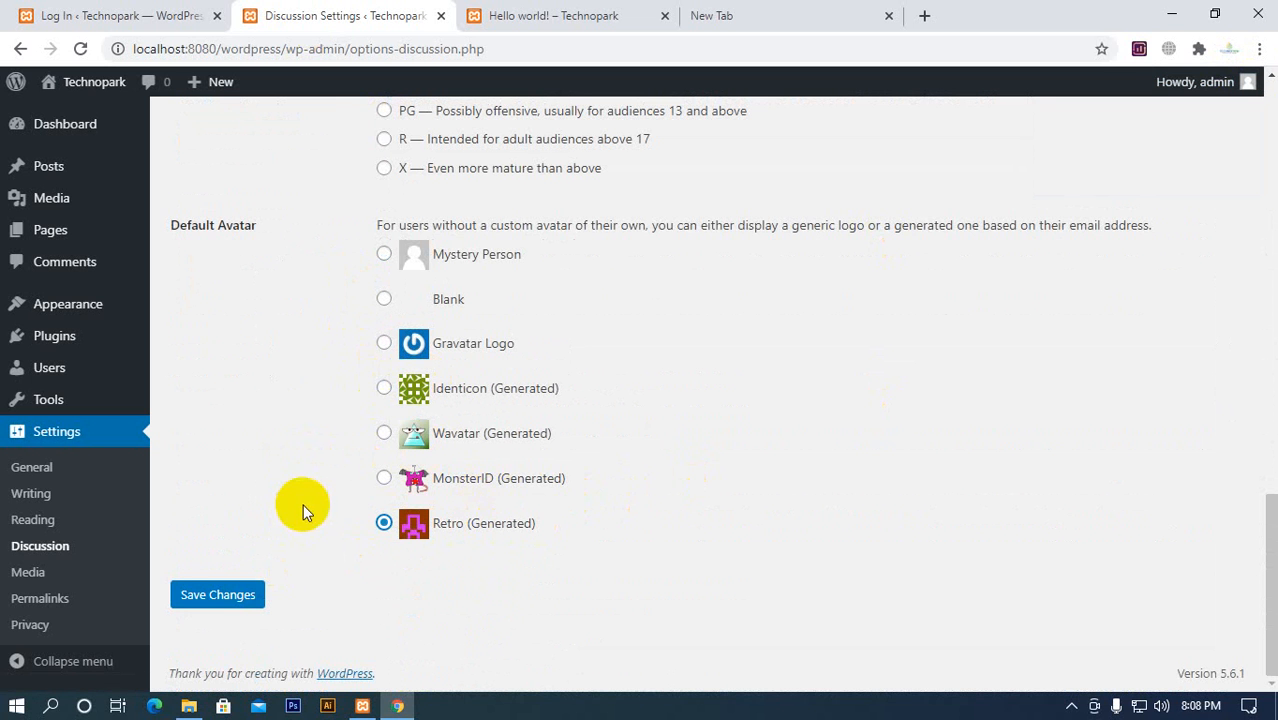
{"action": "left_click", "coordinate": [218, 600]}
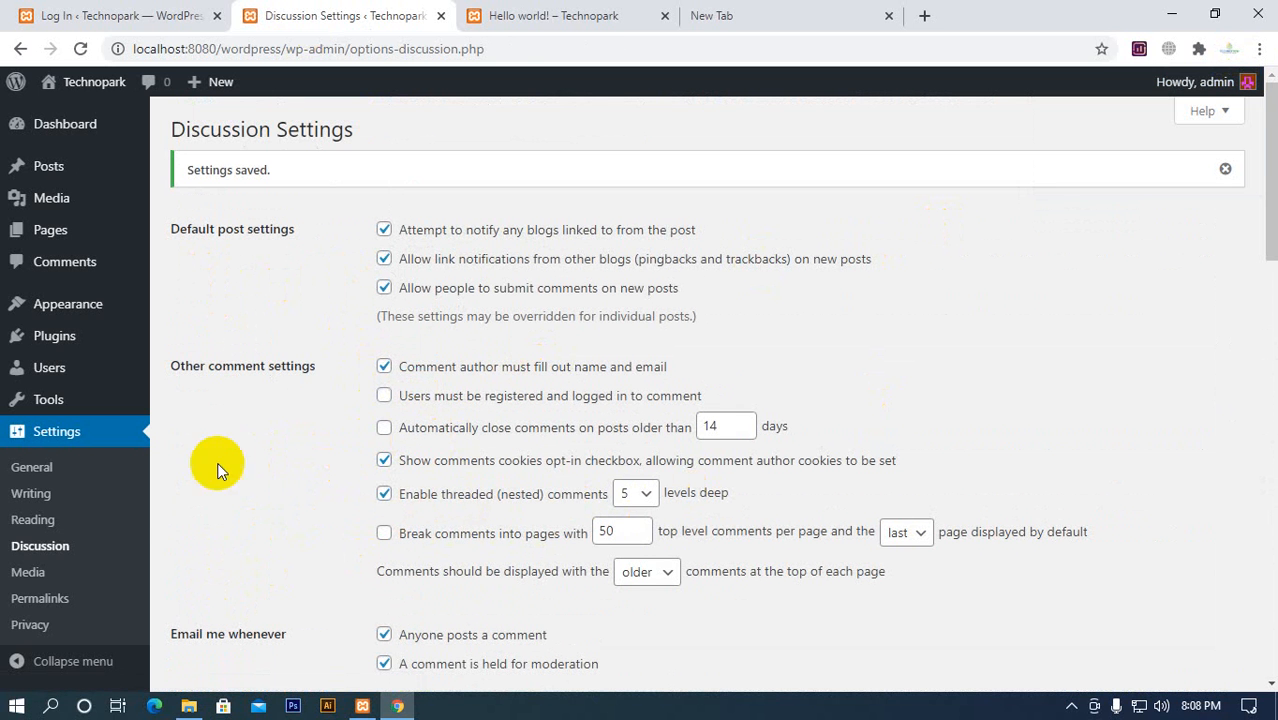
Review the image size and file upload options in the Media Settings
{"action": "left_click", "coordinate": [17, 574]}
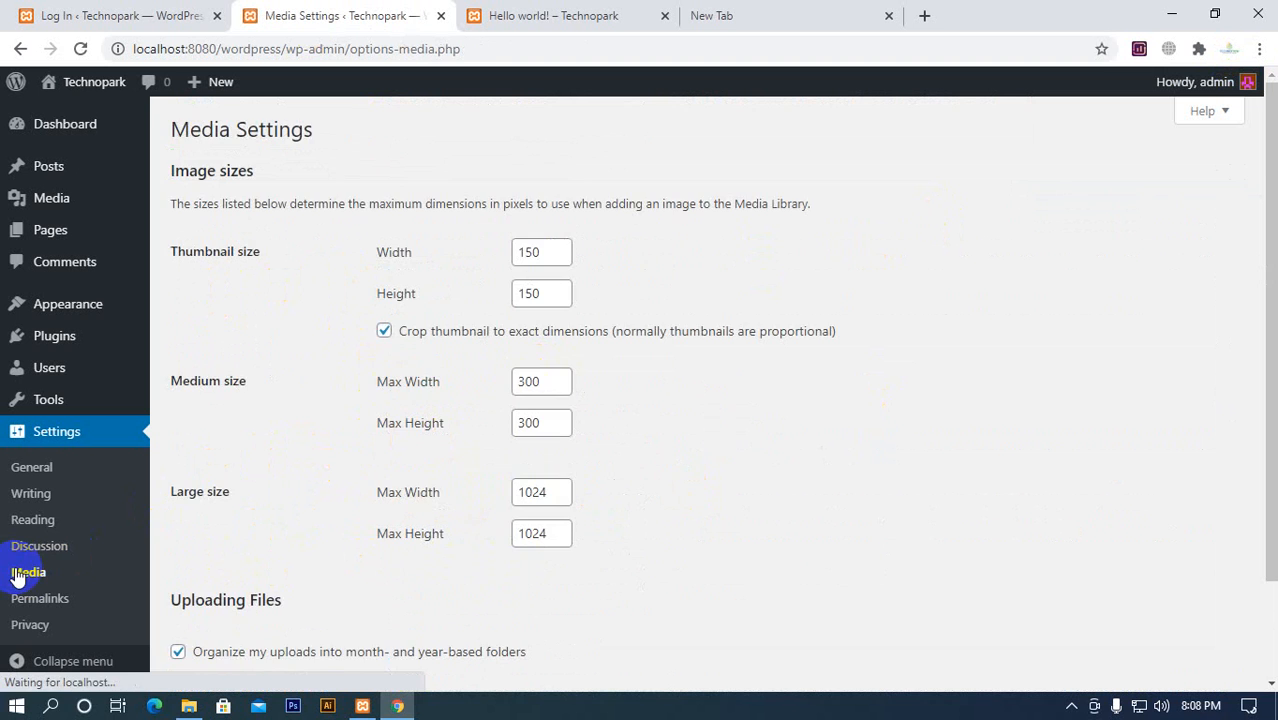
{"action": "scroll", "coordinate": [334, 280], "scroll_direction": "down", "scroll_amount": 2}
{"action": "scroll", "coordinate": [334, 280], "scroll_direction": "up", "scroll_amount": 2}
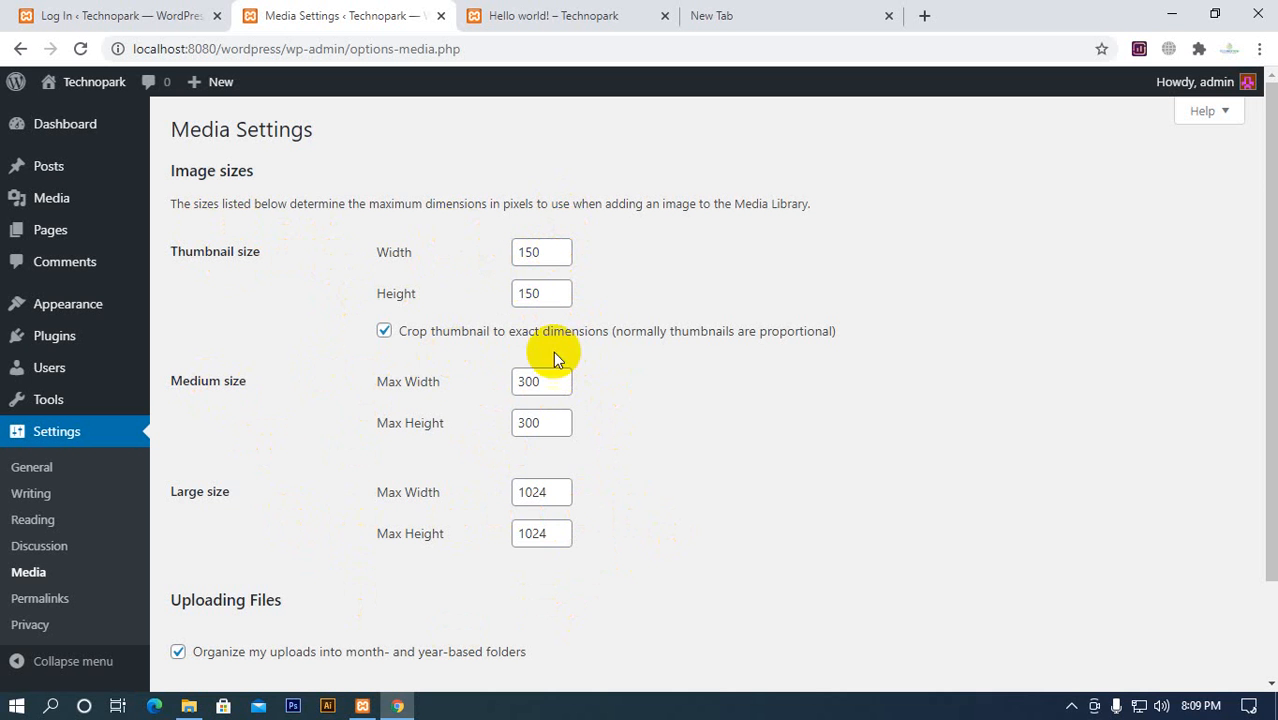
Examine the structure options in the Permalink Settings and compare them with the date-based path in the Hello world! post's URL
{"action": "left_click", "coordinate": [53, 600]}
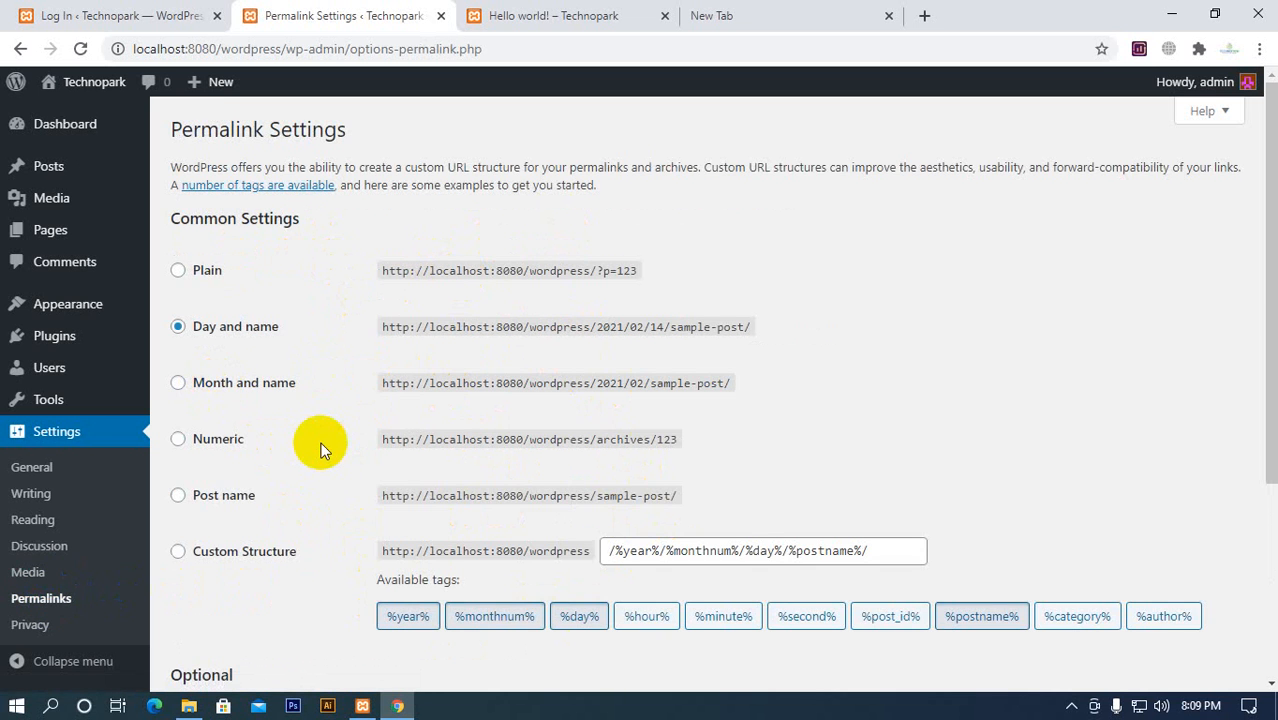
{"action": "left_click", "coordinate": [500, 15]}
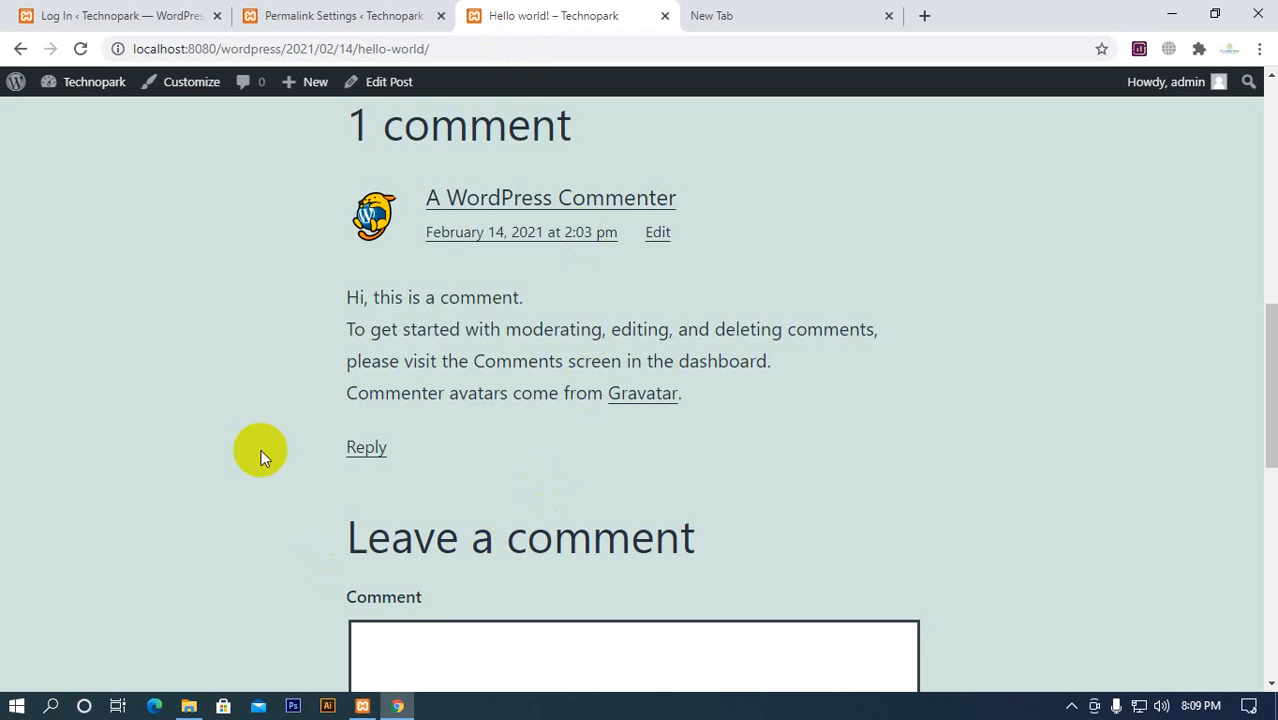
{"action": "left_click", "coordinate": [336, 18]}
{"action": "left_click", "coordinate": [513, 18]}
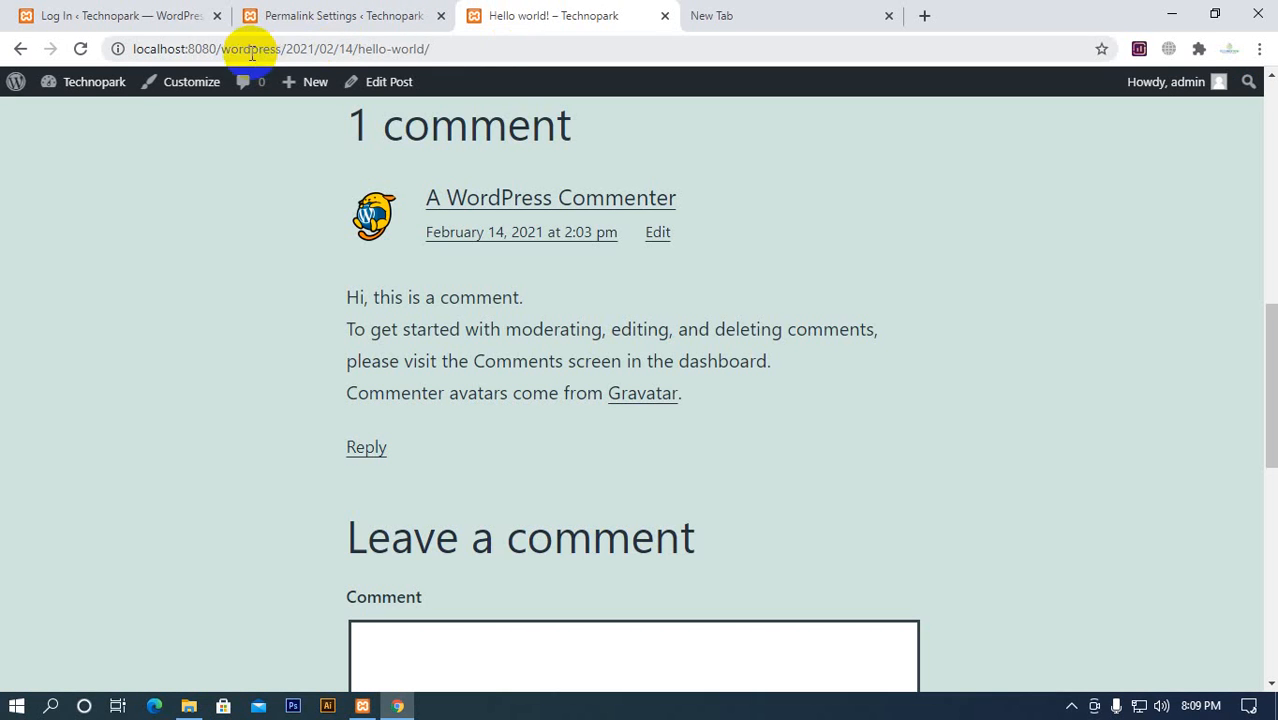
{"action": "left_click", "coordinate": [290, 48]}
{"action": "left_click_drag", "start_coordinate": [290, 48], "coordinate": [512, 38]}
{"action": "left_click", "coordinate": [366, 16]}
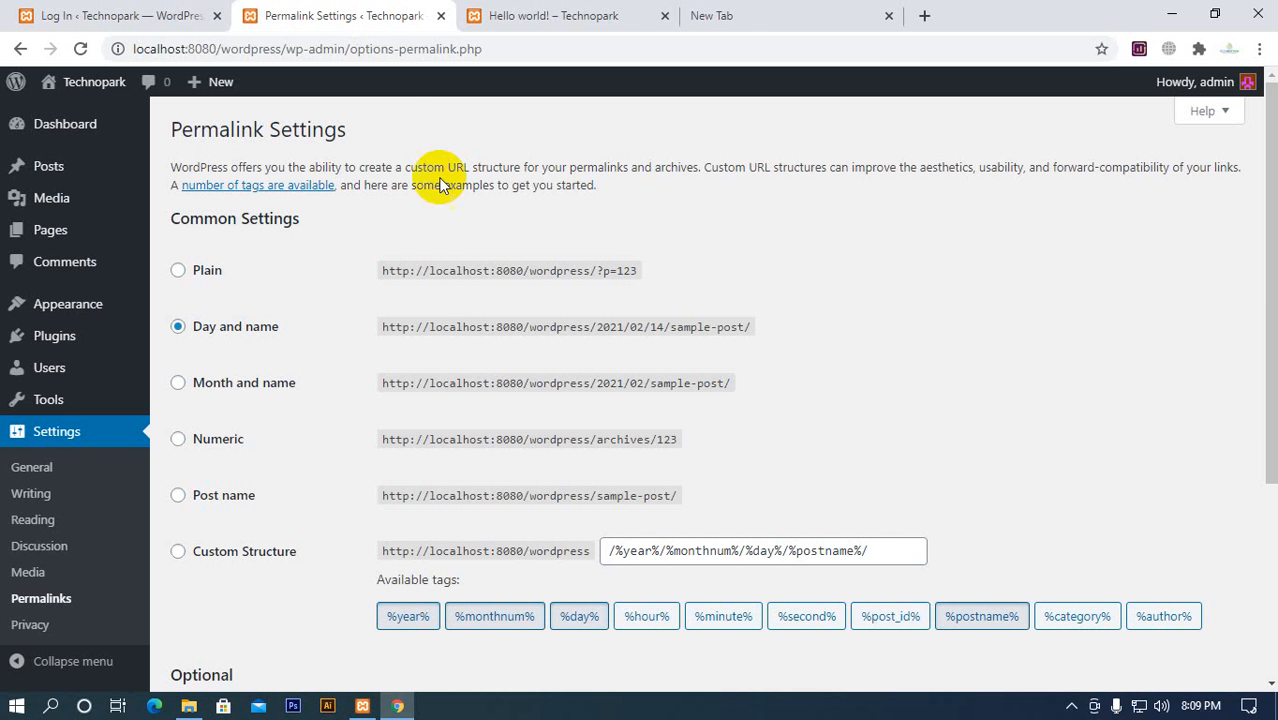
{"action": "left_click", "coordinate": [502, 15]}
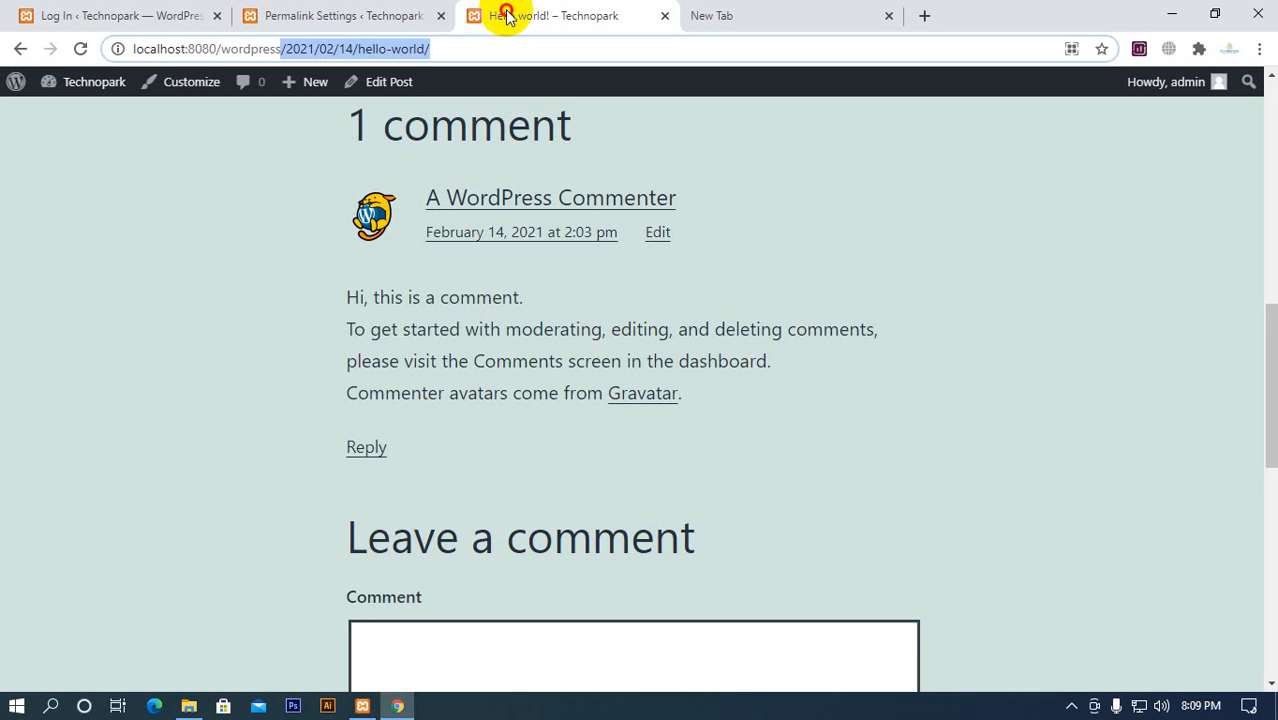
{"action": "left_click", "coordinate": [312, 50]}
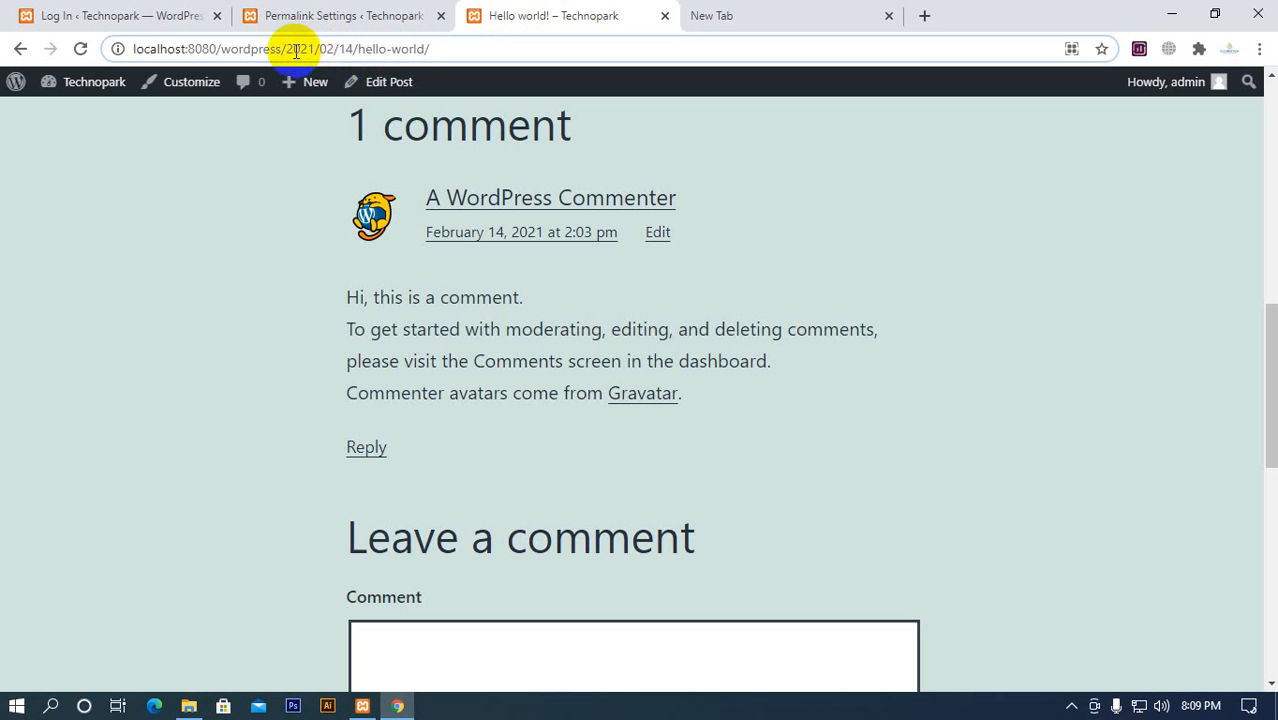
{"action": "left_click_drag", "start_coordinate": [287, 49], "coordinate": [361, 41]}
{"action": "scroll", "coordinate": [422, 234], "scroll_direction": "up", "scroll_amount": 8}
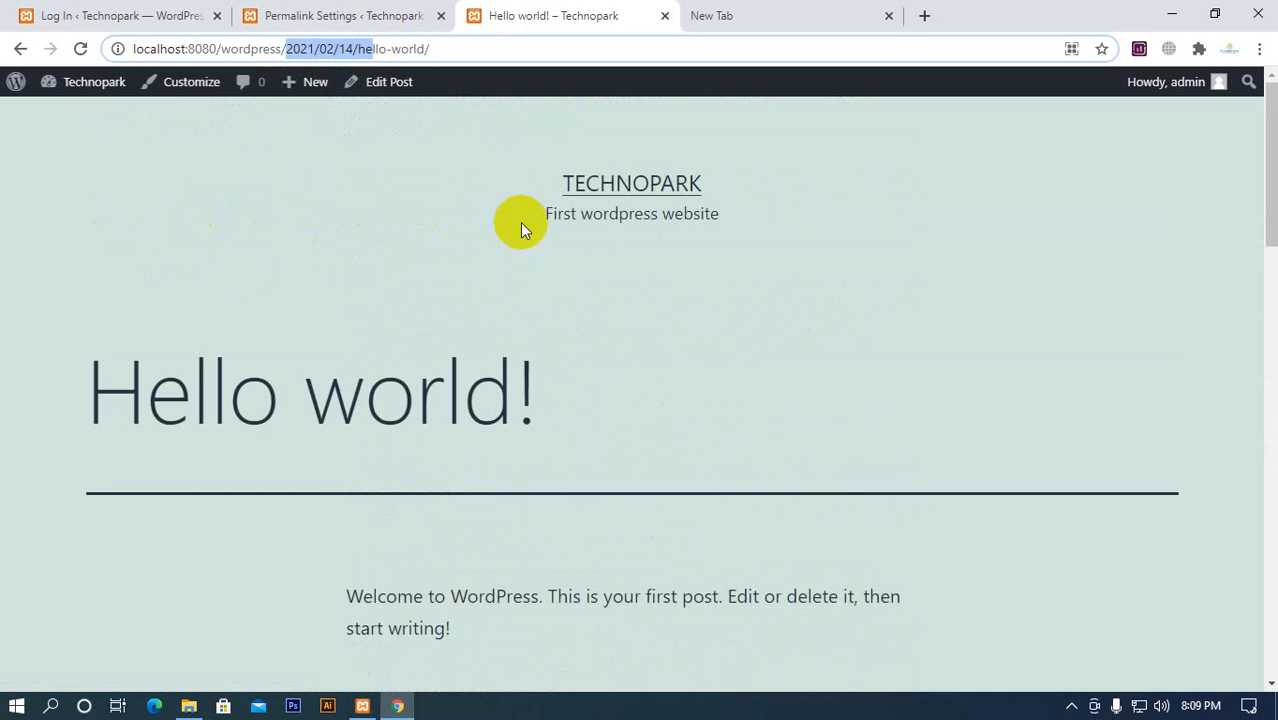
Return the site tab to the homepage, set the permalink structure to Post name and save the Permalink Settings
{"action": "left_click", "coordinate": [572, 187]}
{"action": "left_click", "coordinate": [345, 26]}
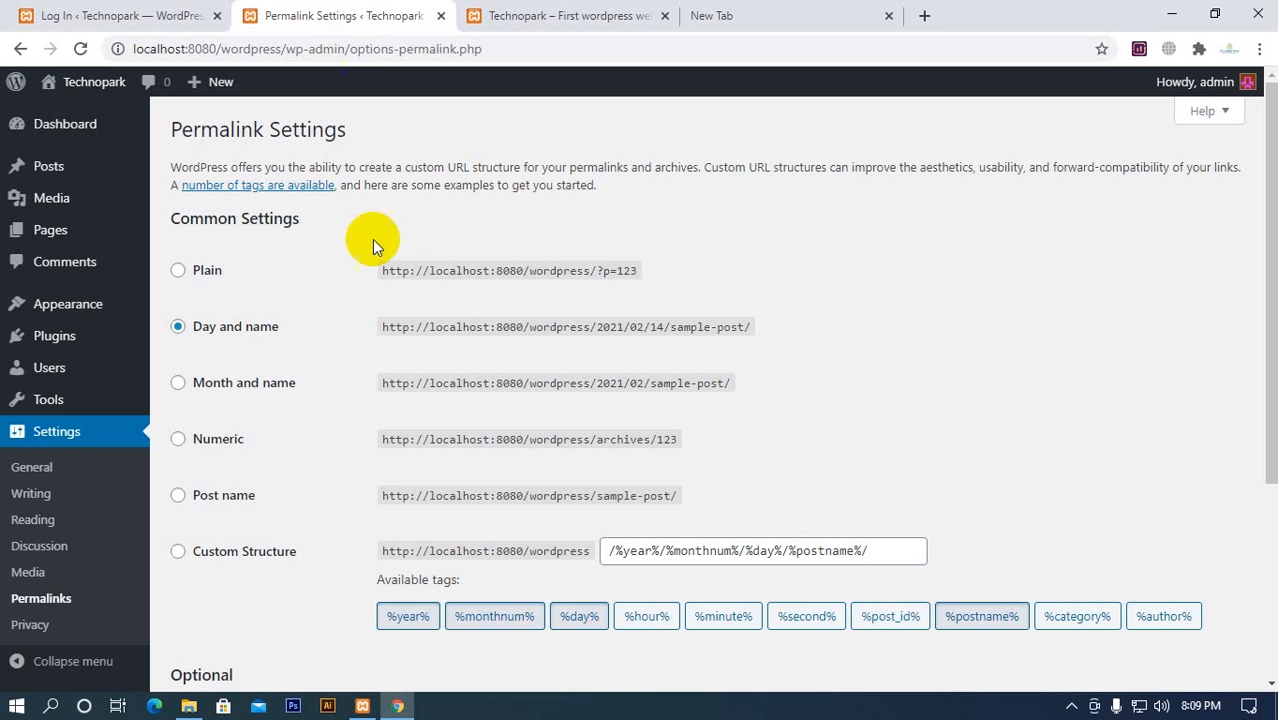
{"action": "left_click", "coordinate": [192, 497]}
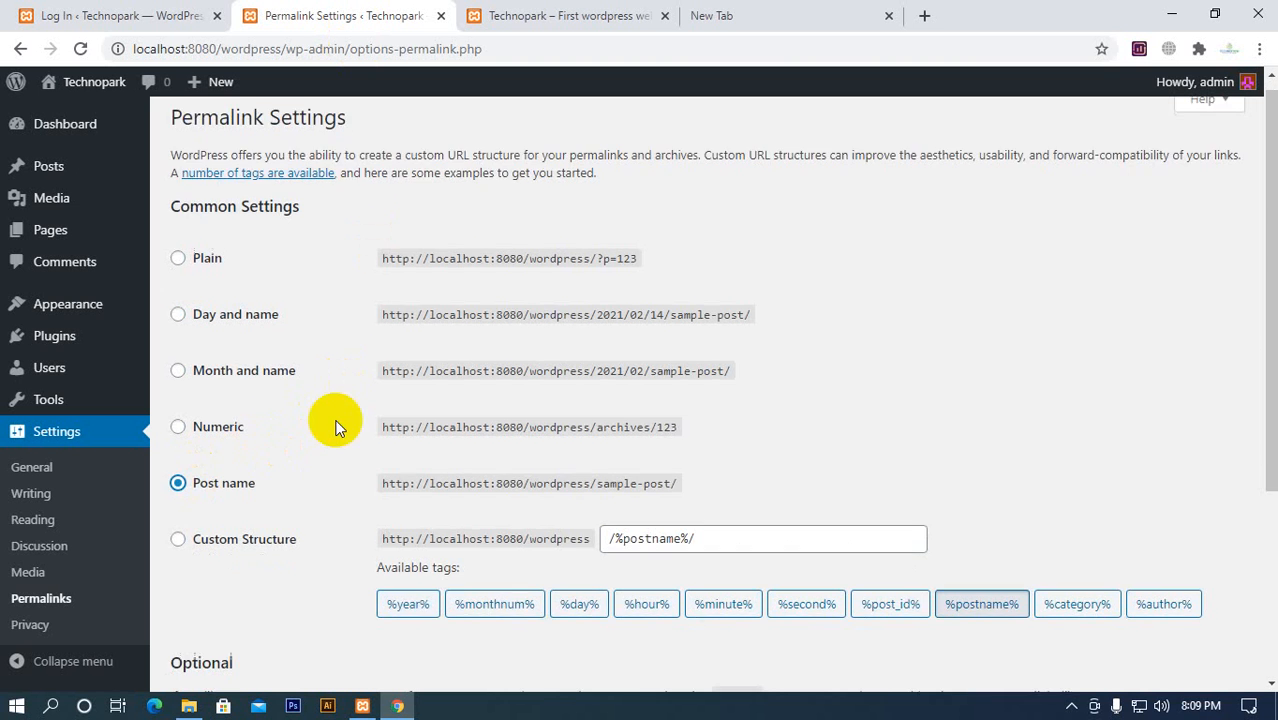
{"action": "scroll", "coordinate": [320, 460], "scroll_direction": "down", "scroll_amount": 3}
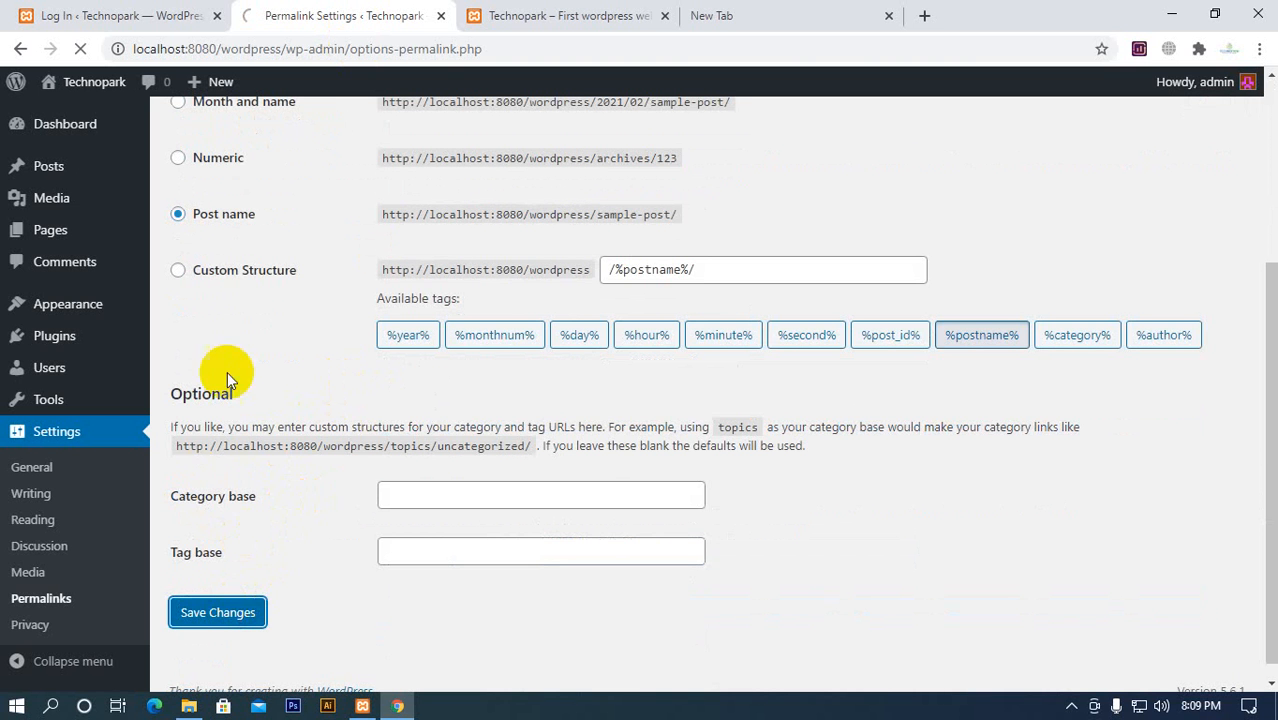
Check the saved Permalink Settings and open the Hello world! post from the site's homepage
{"action": "left_click", "coordinate": [562, 18]}
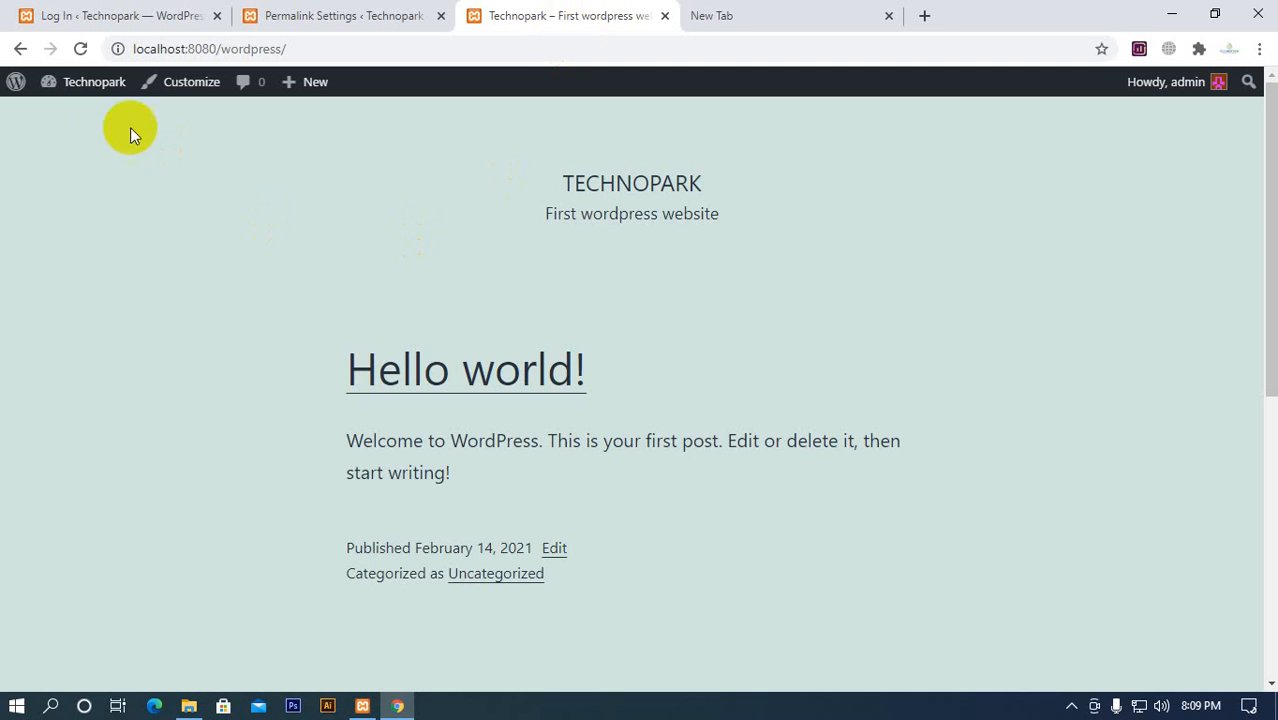
{"action": "left_click", "coordinate": [357, 16]}
{"action": "scroll", "coordinate": [329, 427], "scroll_direction": "down", "scroll_amount": 3}
{"action": "left_click", "coordinate": [530, 16]}
{"action": "left_click", "coordinate": [452, 385]}
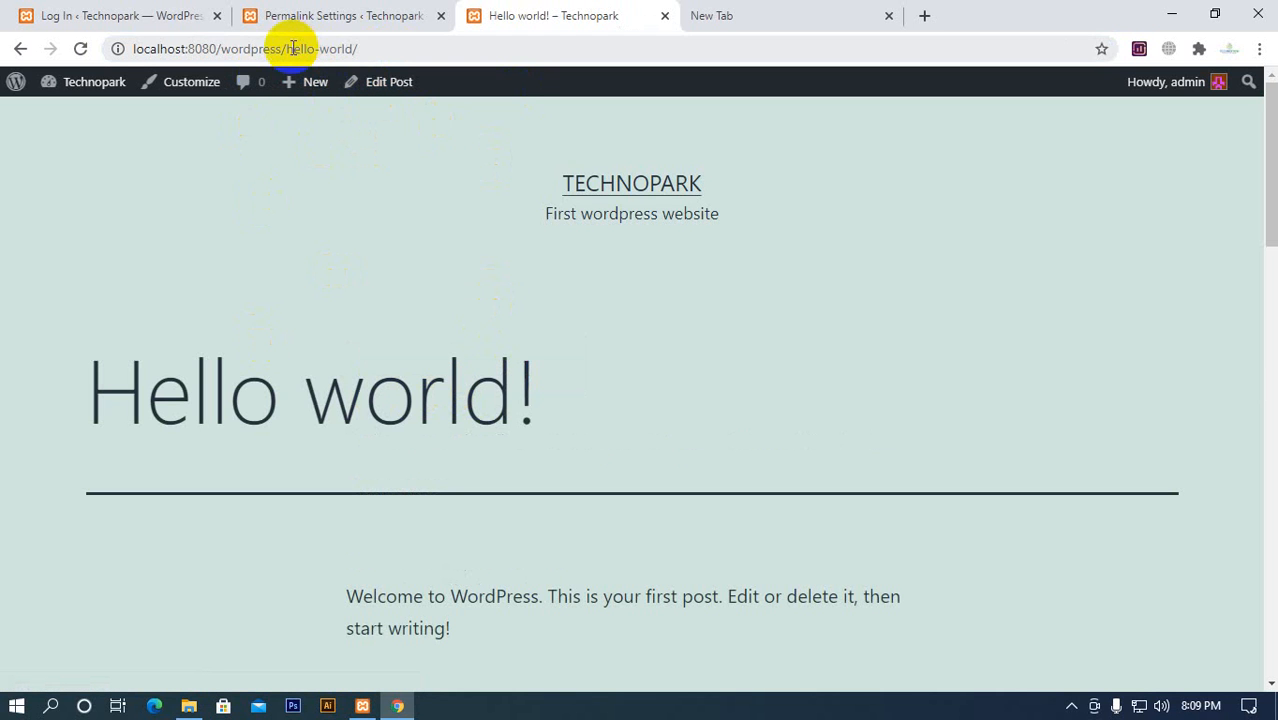
Examine the hello-world part of the post's URL and compare it with the Post name option in the Permalink Settings
{"action": "left_click_drag", "start_coordinate": [288, 49], "coordinate": [403, 48]}
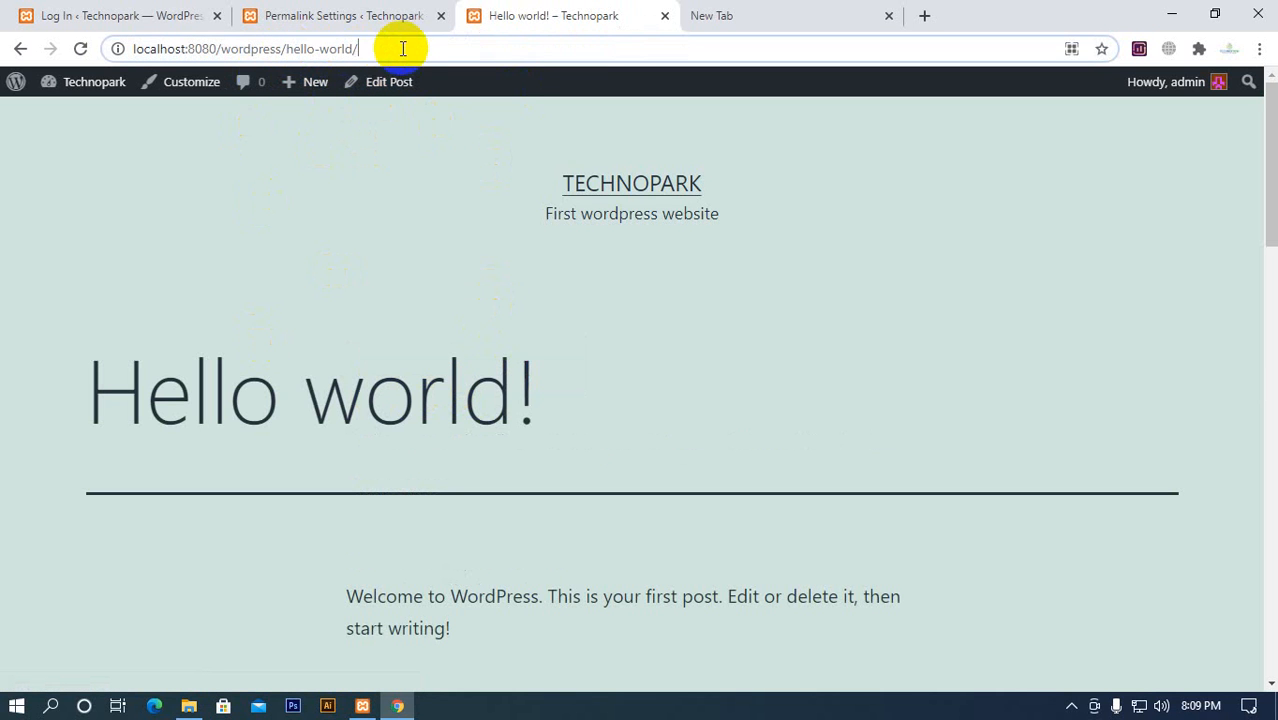
{"action": "left_click_drag", "start_coordinate": [288, 50], "coordinate": [341, 48]}
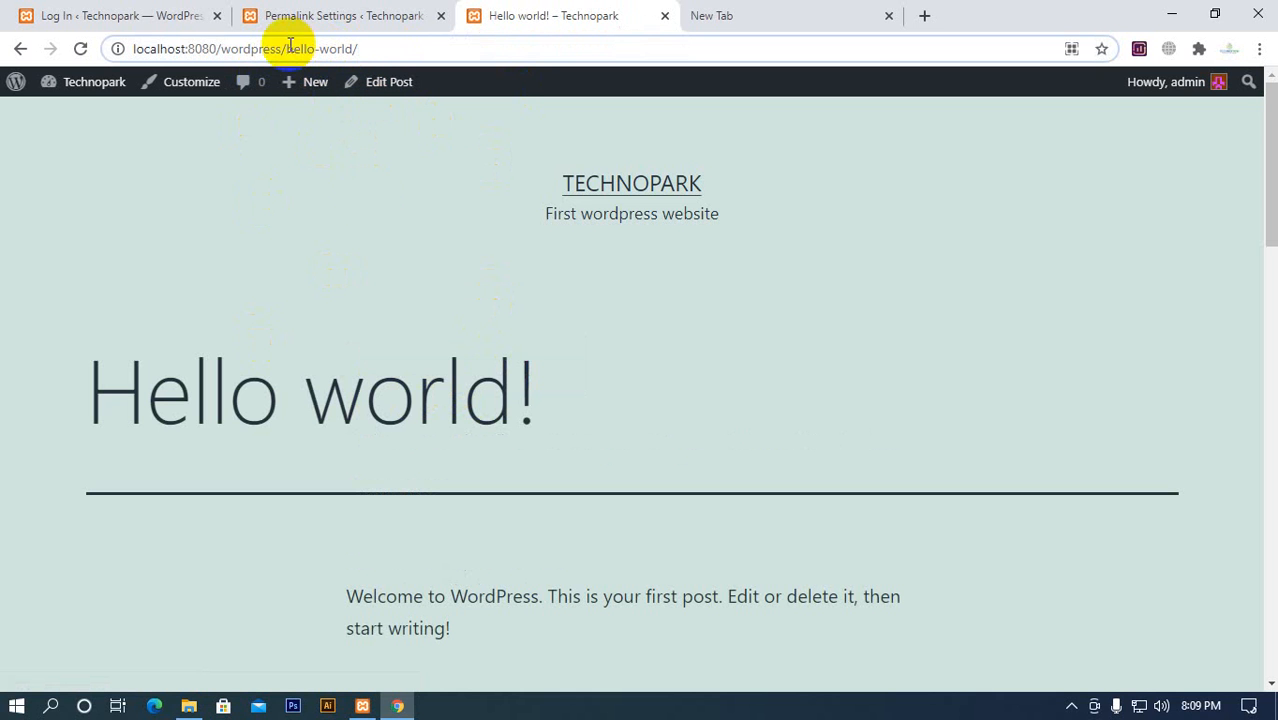
{"action": "left_click_drag", "start_coordinate": [289, 48], "coordinate": [420, 49]}
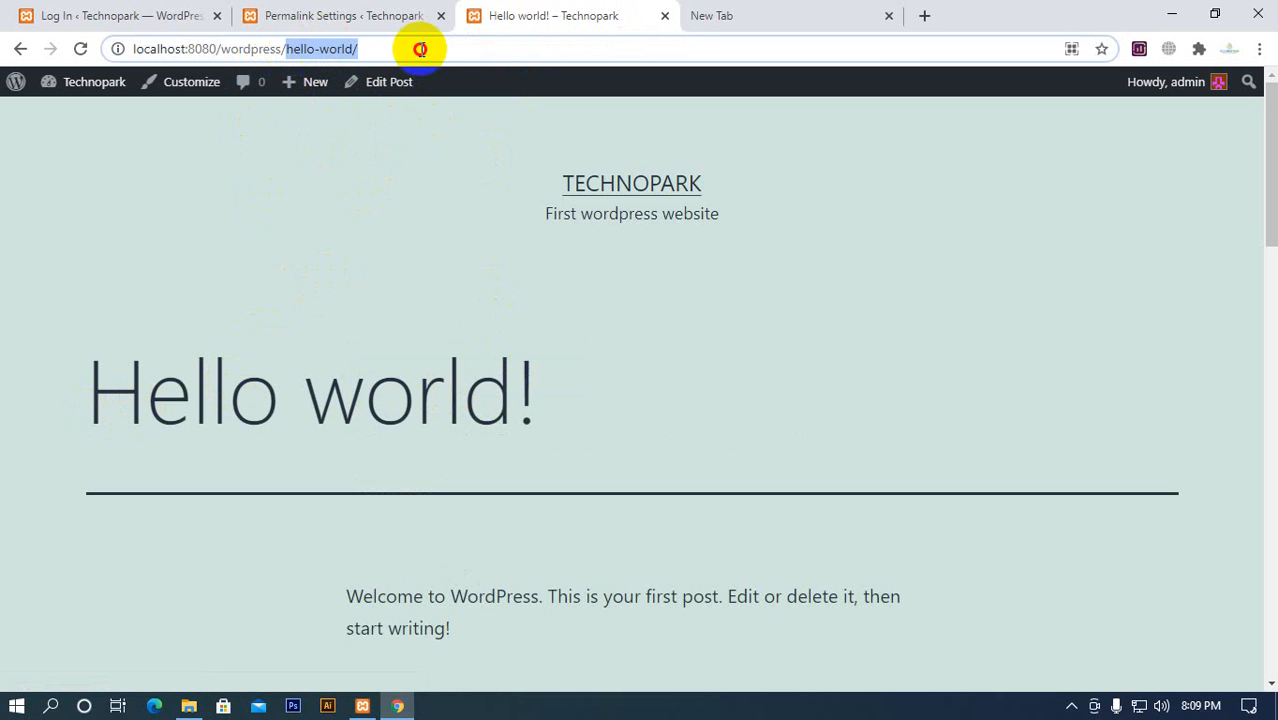
{"action": "left_click", "coordinate": [378, 17]}
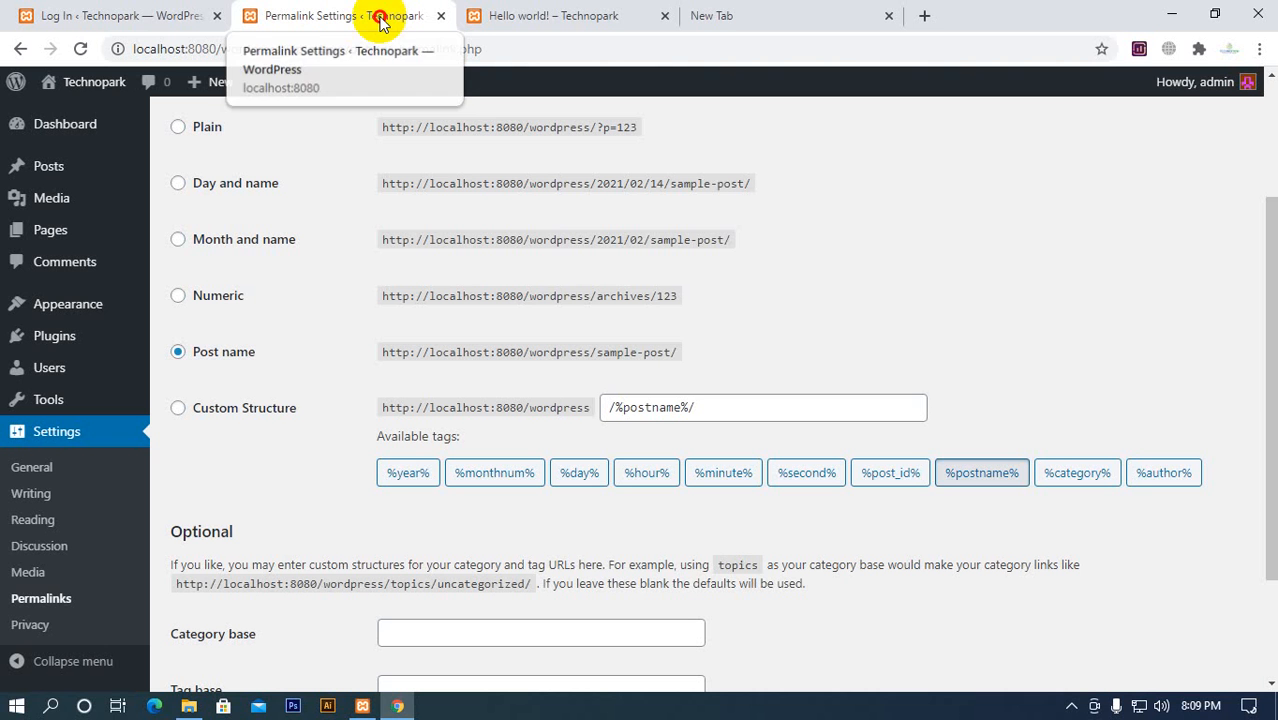
{"action": "left_click", "coordinate": [588, 16]}
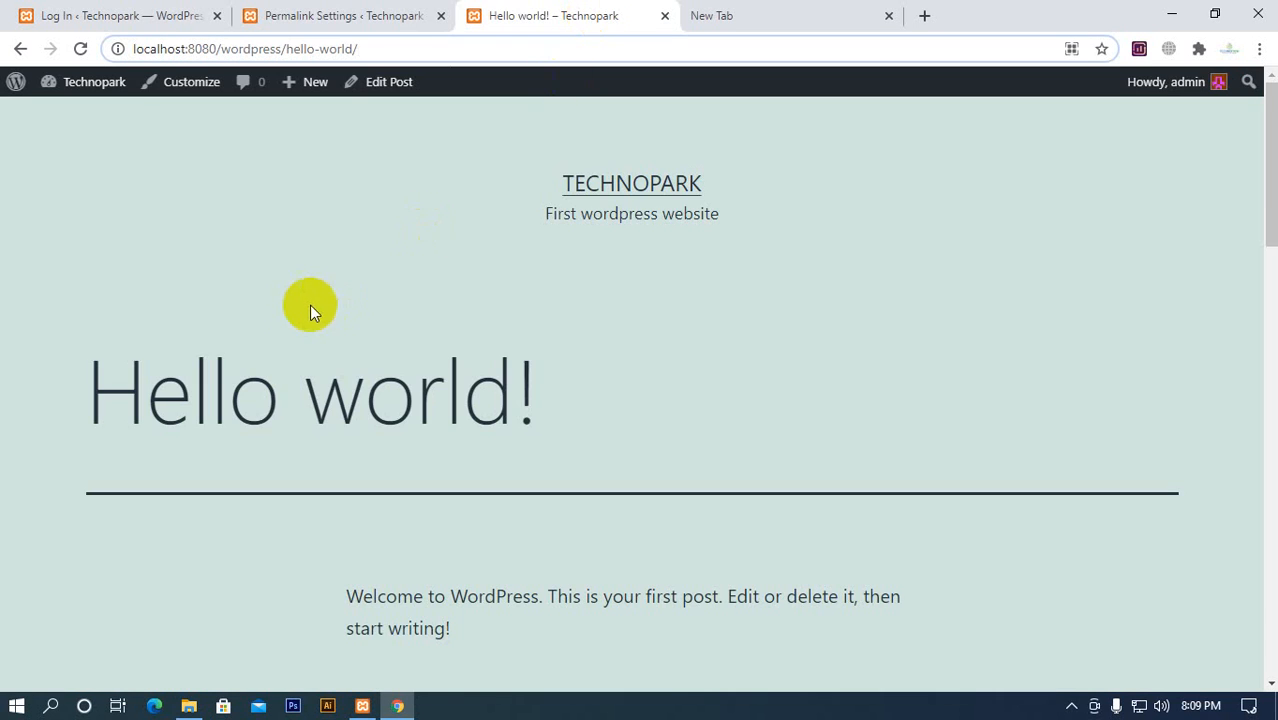
{"action": "left_click", "coordinate": [369, 16]}
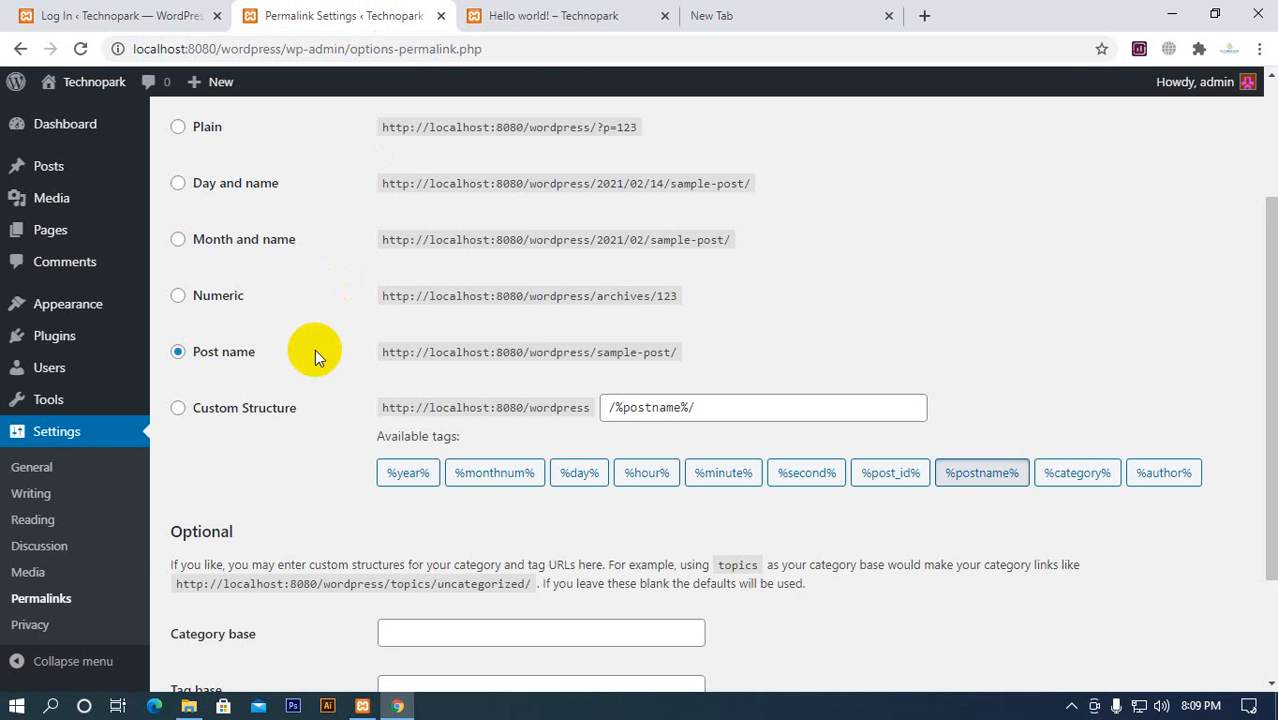
{"action": "scroll", "coordinate": [315, 357], "scroll_direction": "down", "scroll_amount": 2}
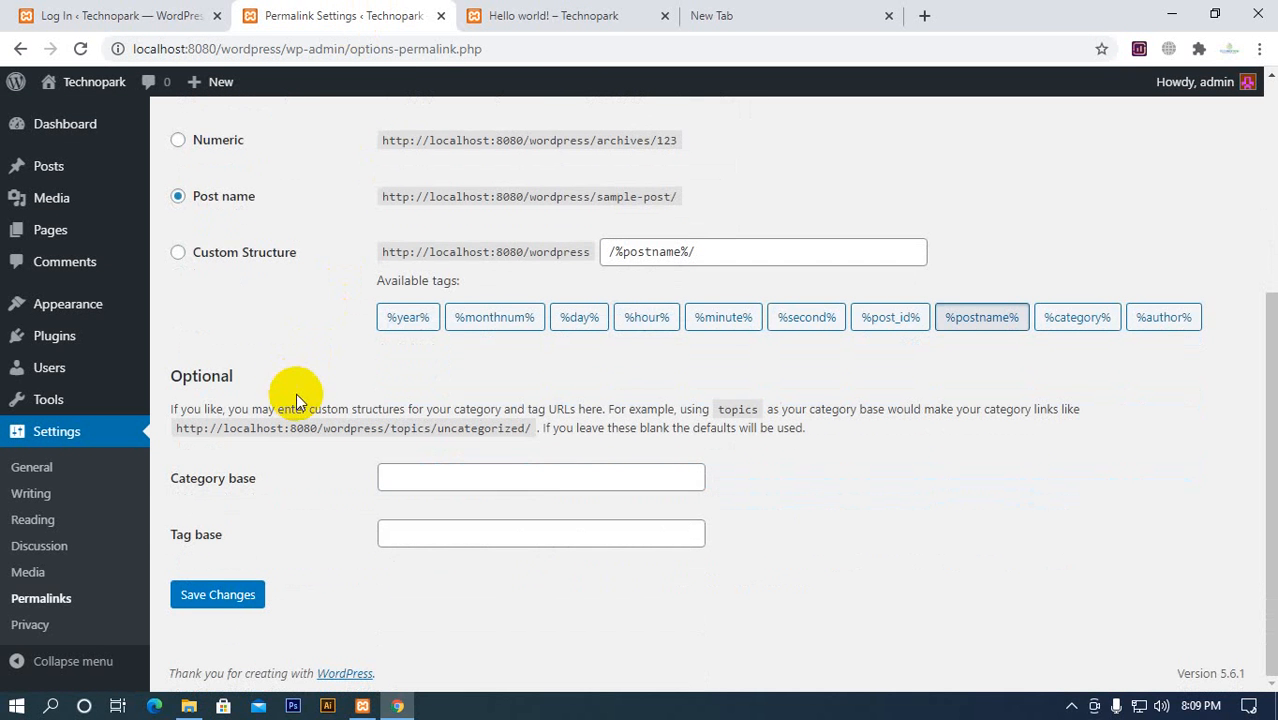
Review the Privacy Policy page options in the Privacy Settings and look through the Hello world! post down to its footer
{"action": "left_click", "coordinate": [30, 624]}
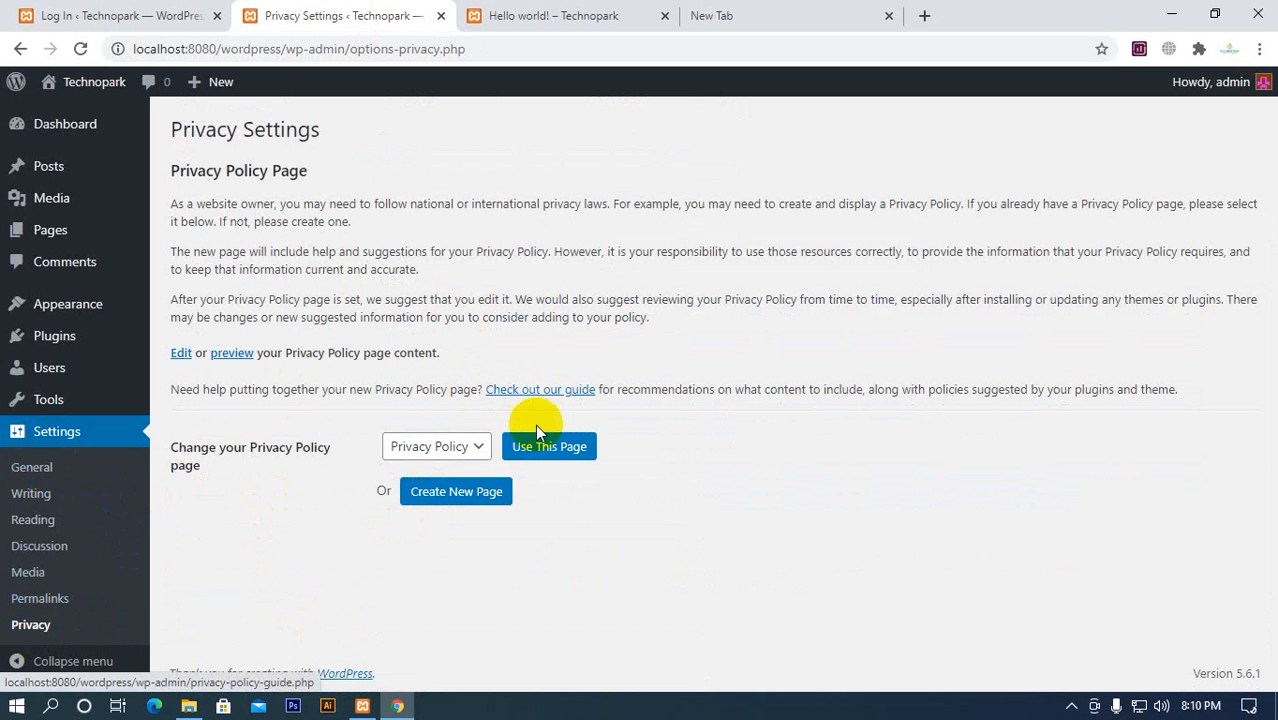
{"action": "left_click", "coordinate": [565, 12]}
{"action": "scroll", "coordinate": [750, 470], "scroll_direction": "down", "scroll_amount": 5}
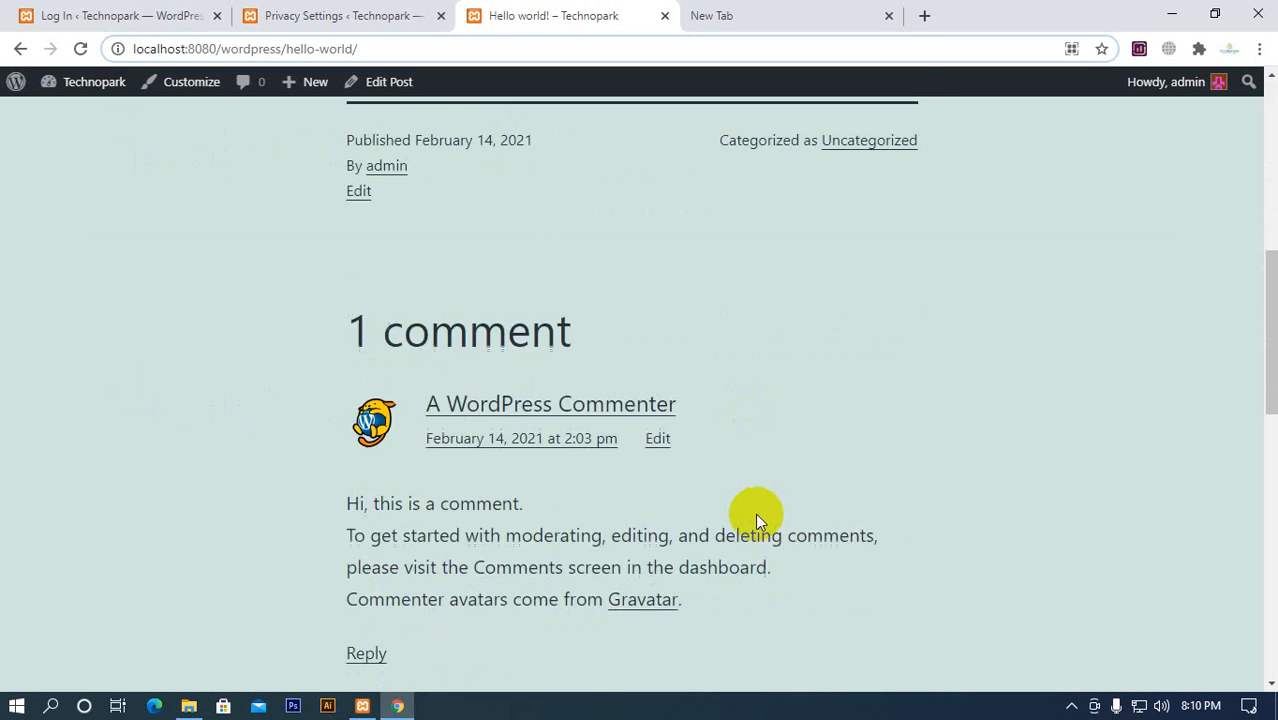
{"action": "scroll", "coordinate": [755, 513], "scroll_direction": "down", "scroll_amount": 5}
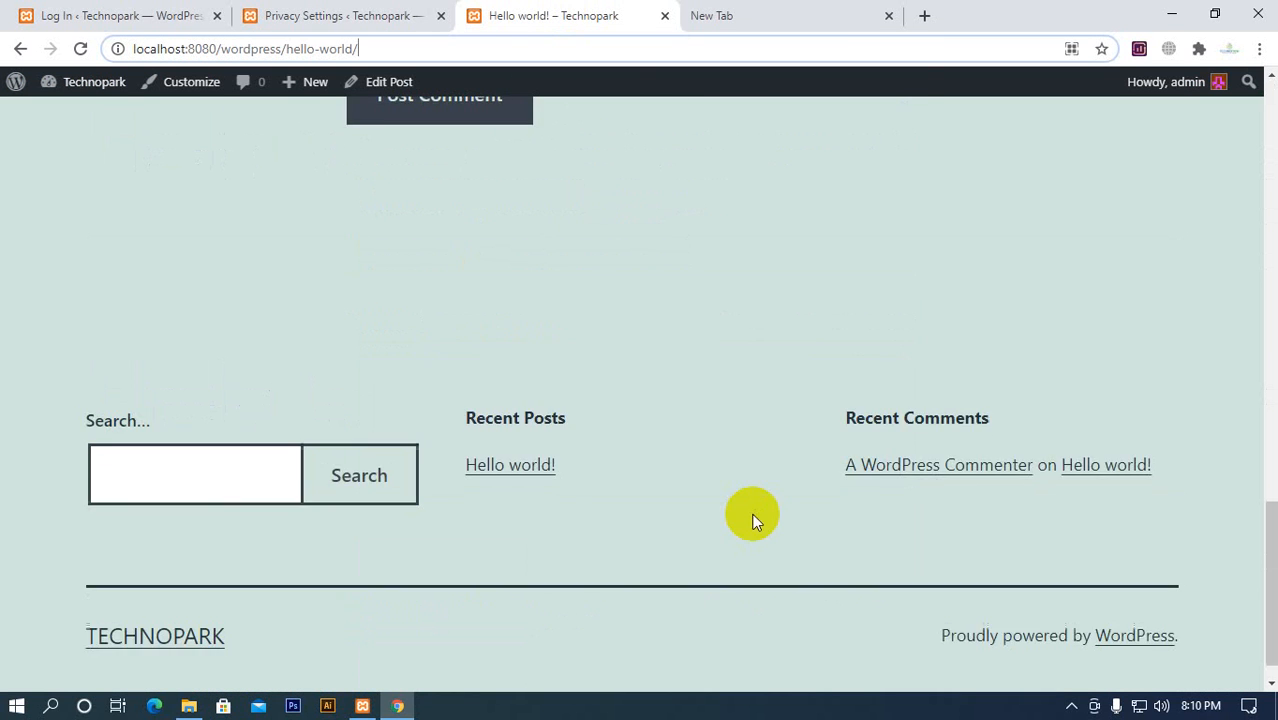
{"action": "left_click", "coordinate": [383, 27]}
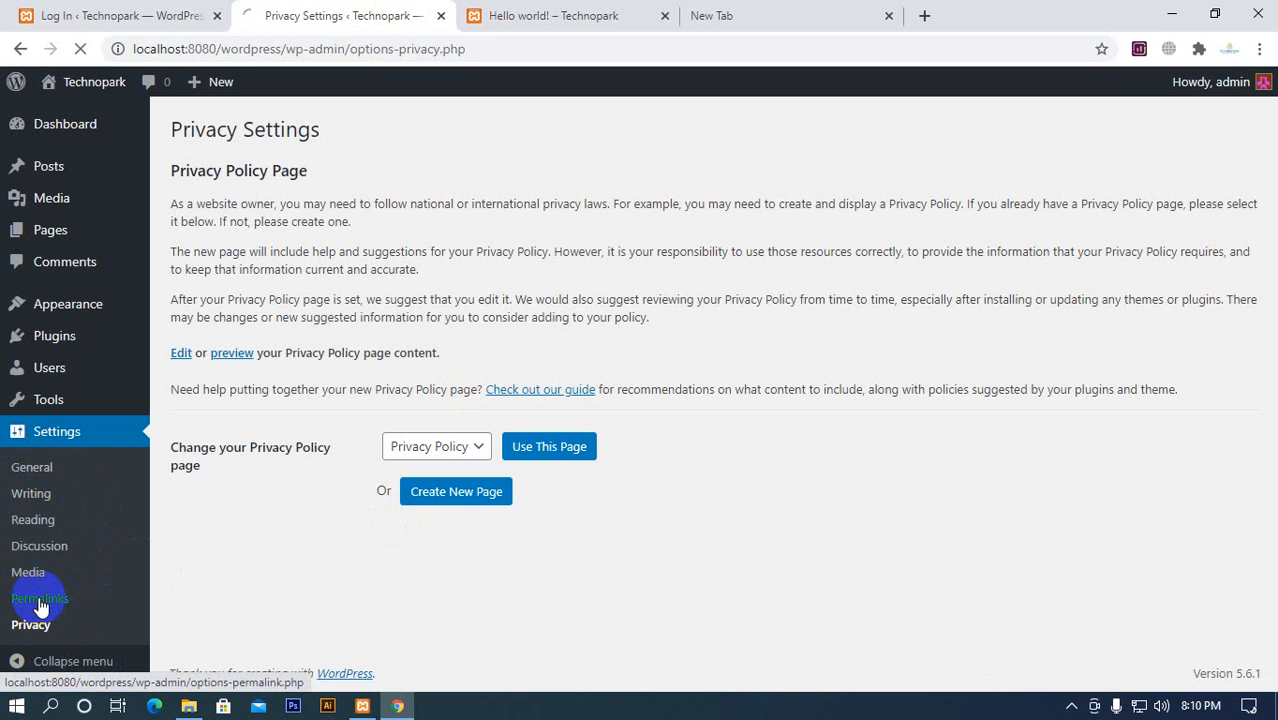
Review the Permalink Settings and check the homepage display option in the Reading Settings against the Hello world! post
{"action": "scroll", "coordinate": [300, 456], "scroll_direction": "down", "scroll_amount": 2}
{"action": "scroll", "coordinate": [222, 552], "scroll_direction": "up", "scroll_amount": 1}
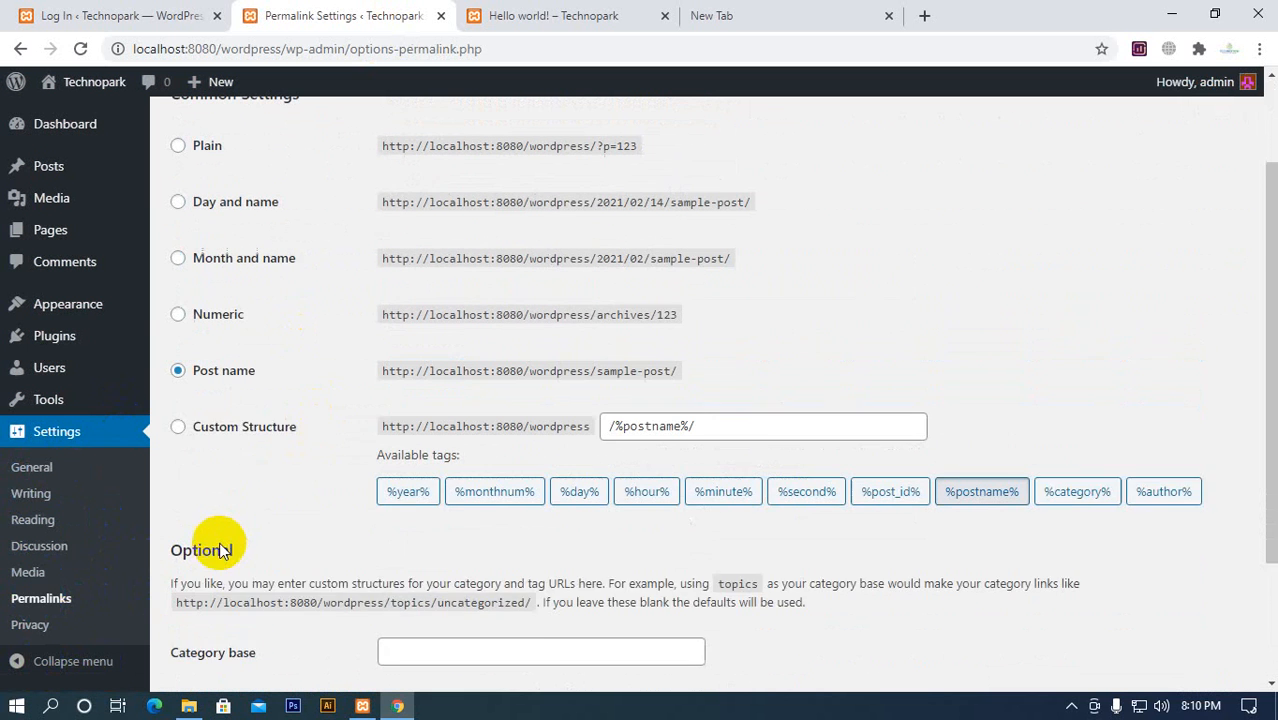
{"action": "scroll", "coordinate": [222, 552], "scroll_direction": "up", "scroll_amount": 1}
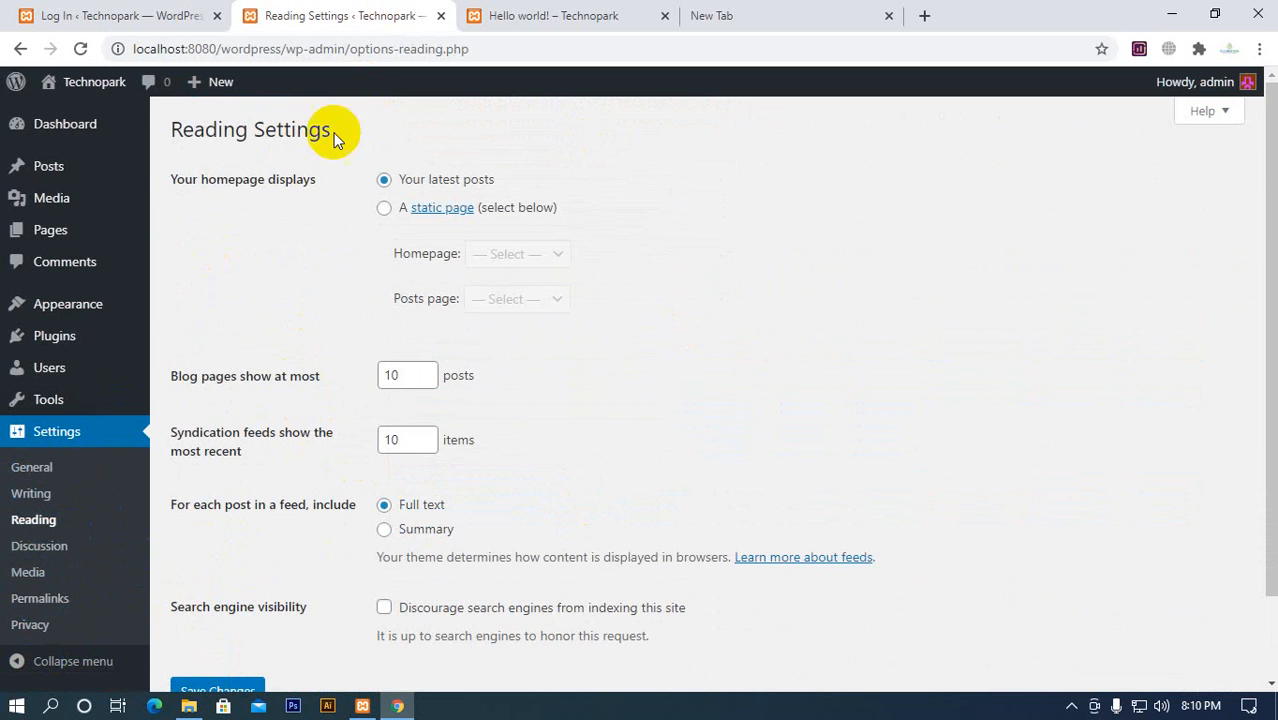
{"action": "left_click", "coordinate": [626, 17]}
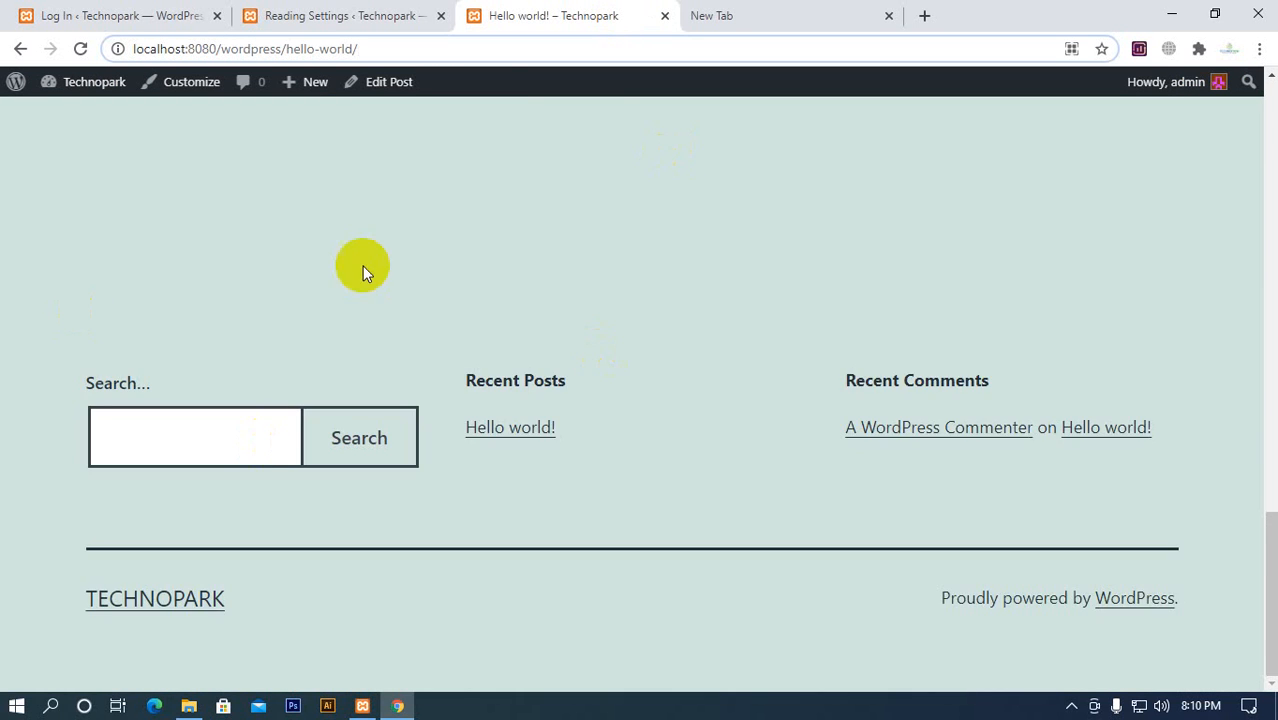
{"action": "scroll", "coordinate": [400, 400], "scroll_direction": "up", "scroll_amount": 15}
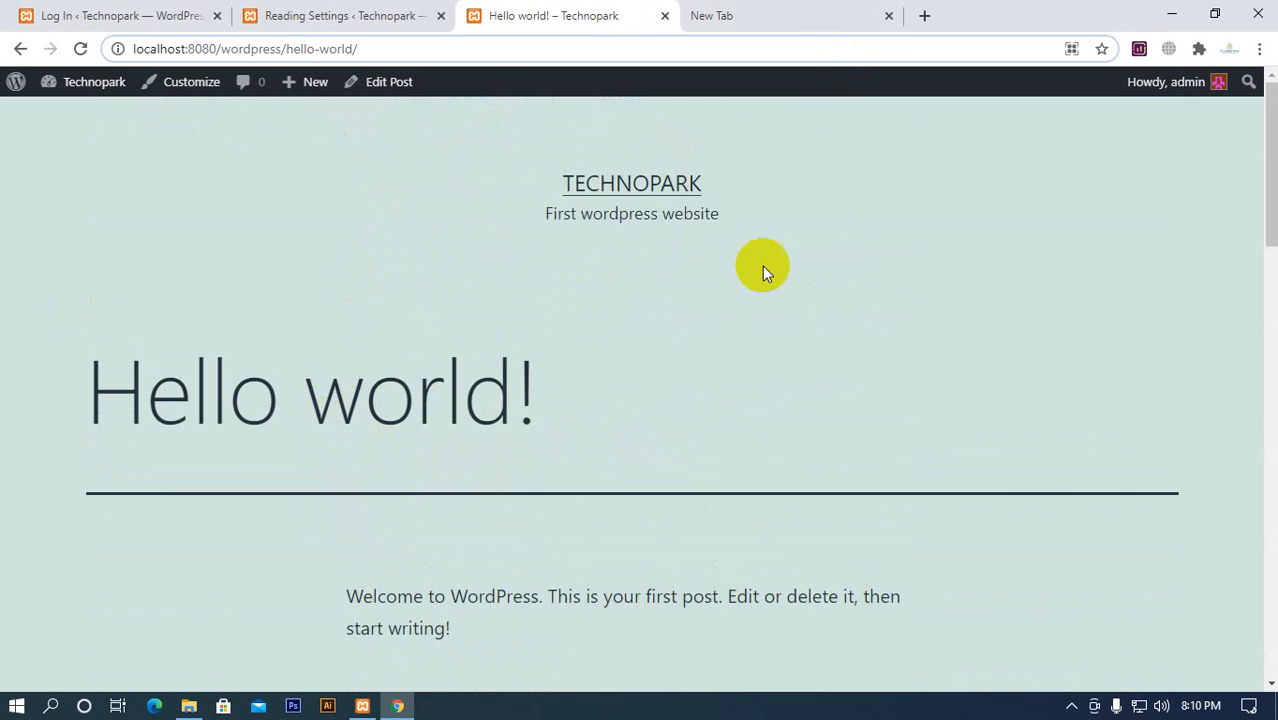
{"action": "left_click", "coordinate": [274, 22]}
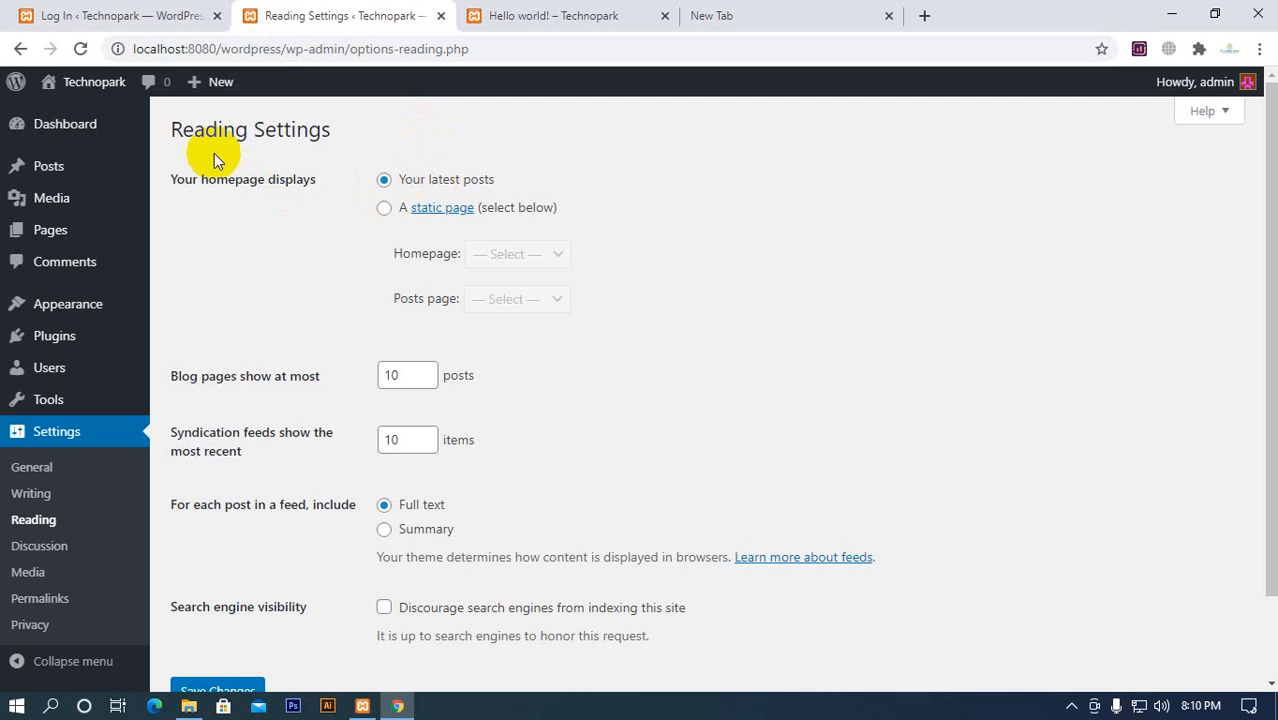
{"action": "left_click_drag", "start_coordinate": [172, 190], "coordinate": [312, 177]}
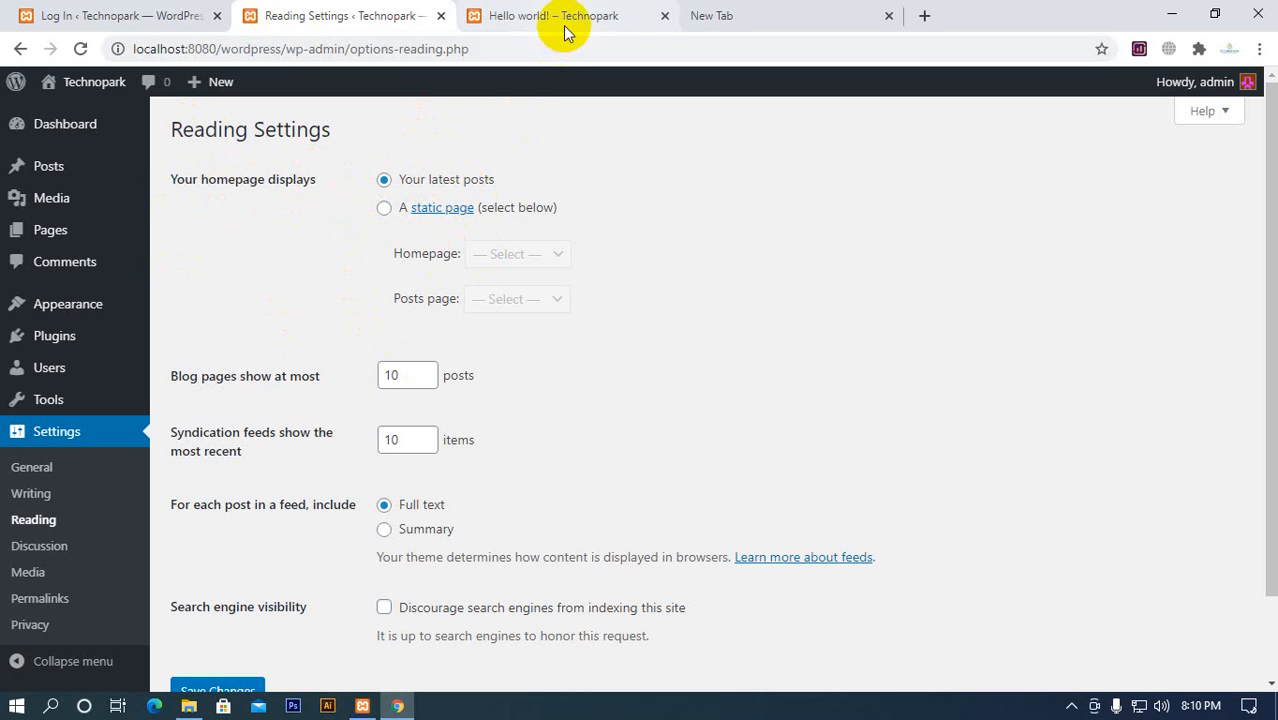
Look through the Hello world! post and its comment section, and return to the Technopark homepage
{"action": "left_click", "coordinate": [515, 15]}
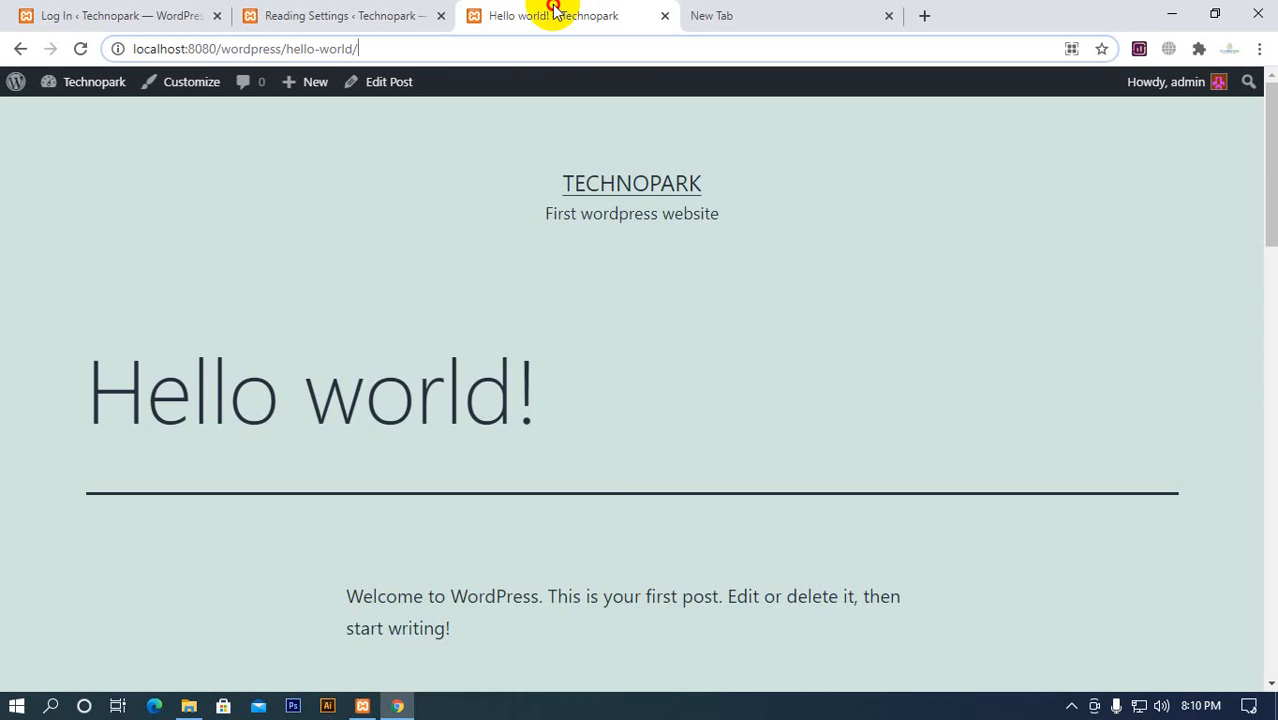
{"action": "scroll", "coordinate": [620, 460], "scroll_direction": "down", "scroll_amount": 1}
{"action": "scroll", "coordinate": [620, 457], "scroll_direction": "down", "scroll_amount": 10}
{"action": "scroll", "coordinate": [620, 457], "scroll_direction": "up", "scroll_amount": 9}
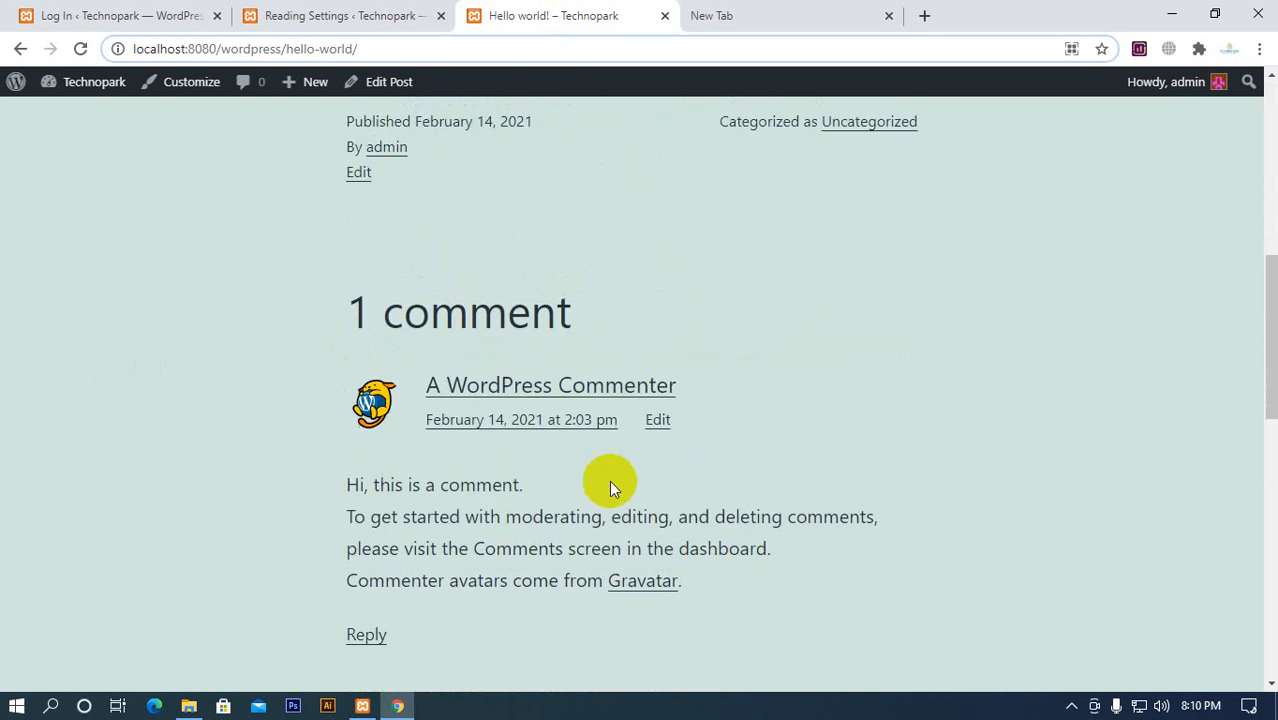
{"action": "scroll", "coordinate": [324, 359], "scroll_direction": "up", "scroll_amount": 2}
{"action": "left_click_drag", "start_coordinate": [92, 388], "coordinate": [513, 390]}
{"action": "left_click", "coordinate": [665, 186]}
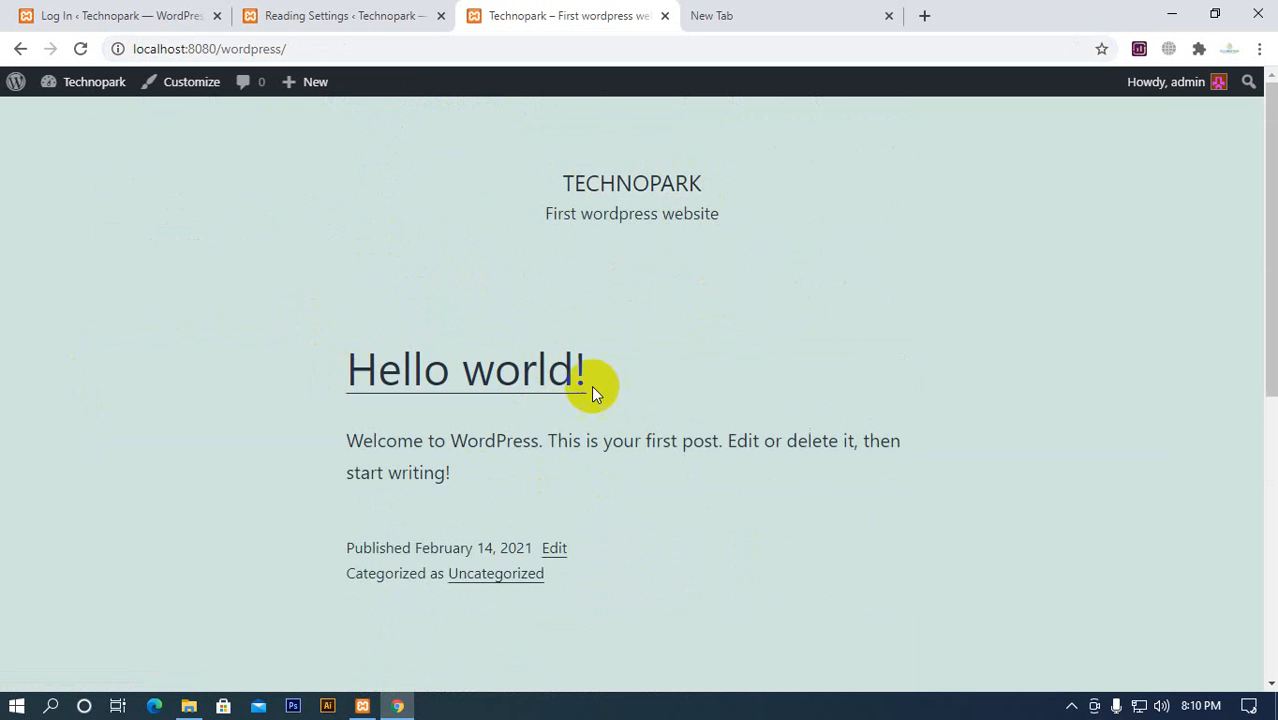
Look through the Technopark homepage from its latest post down to the footer widgets
{"action": "scroll", "coordinate": [591, 390], "scroll_direction": "down", "scroll_amount": 4}
{"action": "scroll", "coordinate": [534, 448], "scroll_direction": "up", "scroll_amount": 3}
{"action": "scroll", "coordinate": [422, 248], "scroll_direction": "down", "scroll_amount": 3}
{"action": "scroll", "coordinate": [514, 242], "scroll_direction": "up", "scroll_amount": 1}
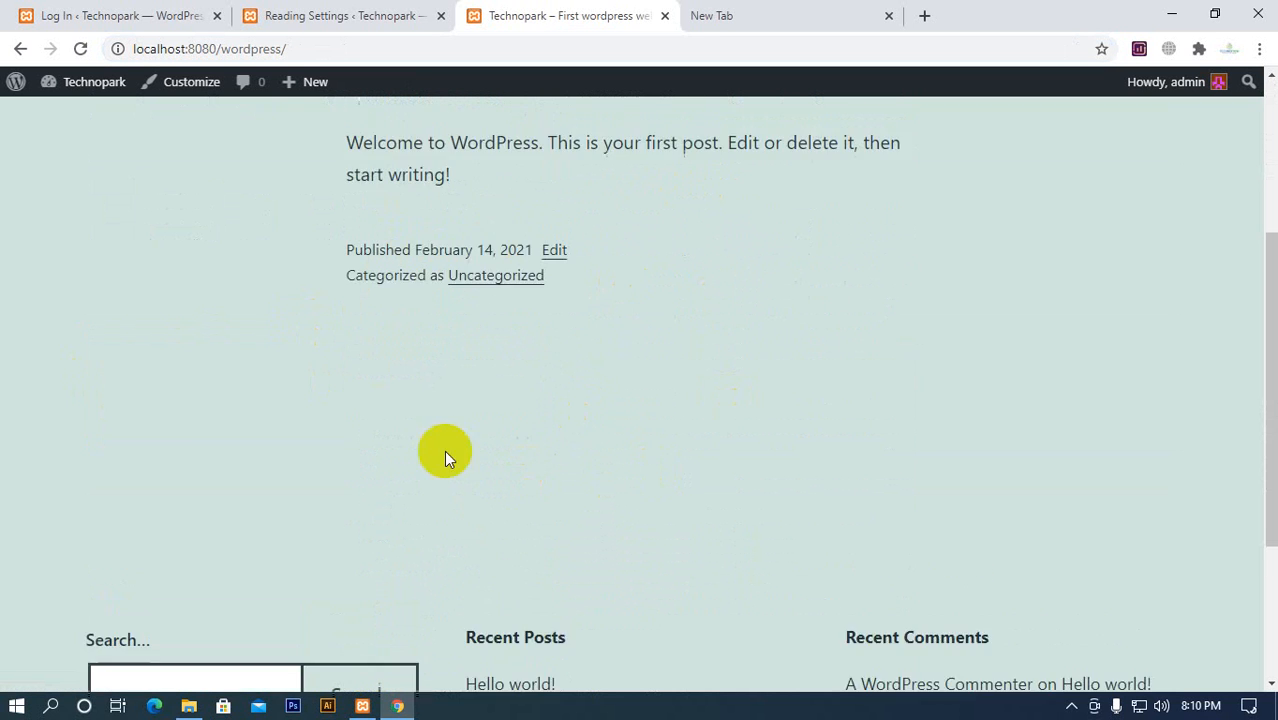
{"action": "scroll", "coordinate": [444, 458], "scroll_direction": "up", "scroll_amount": 1}
Open the list of all posts and start a new post in a separate tab placed beside the Posts tab
{"action": "left_click", "coordinate": [320, 15]}
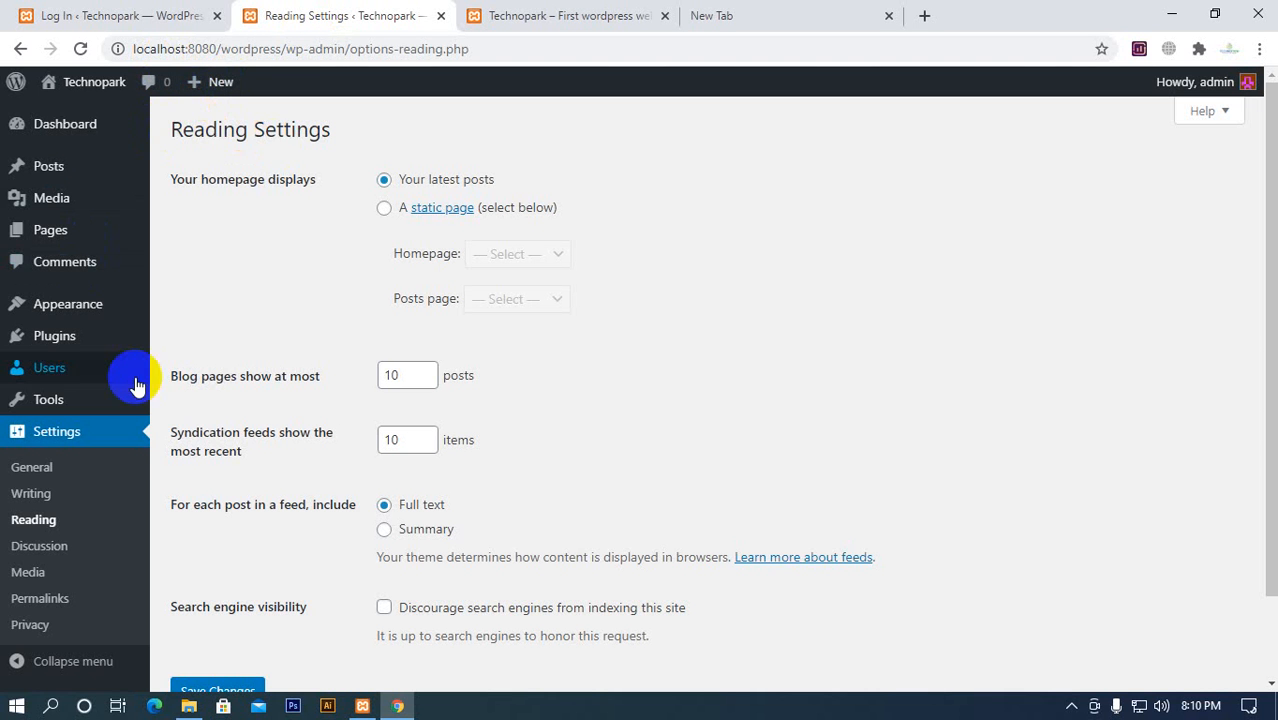
{"action": "mouse_move", "coordinate": [62, 142]}
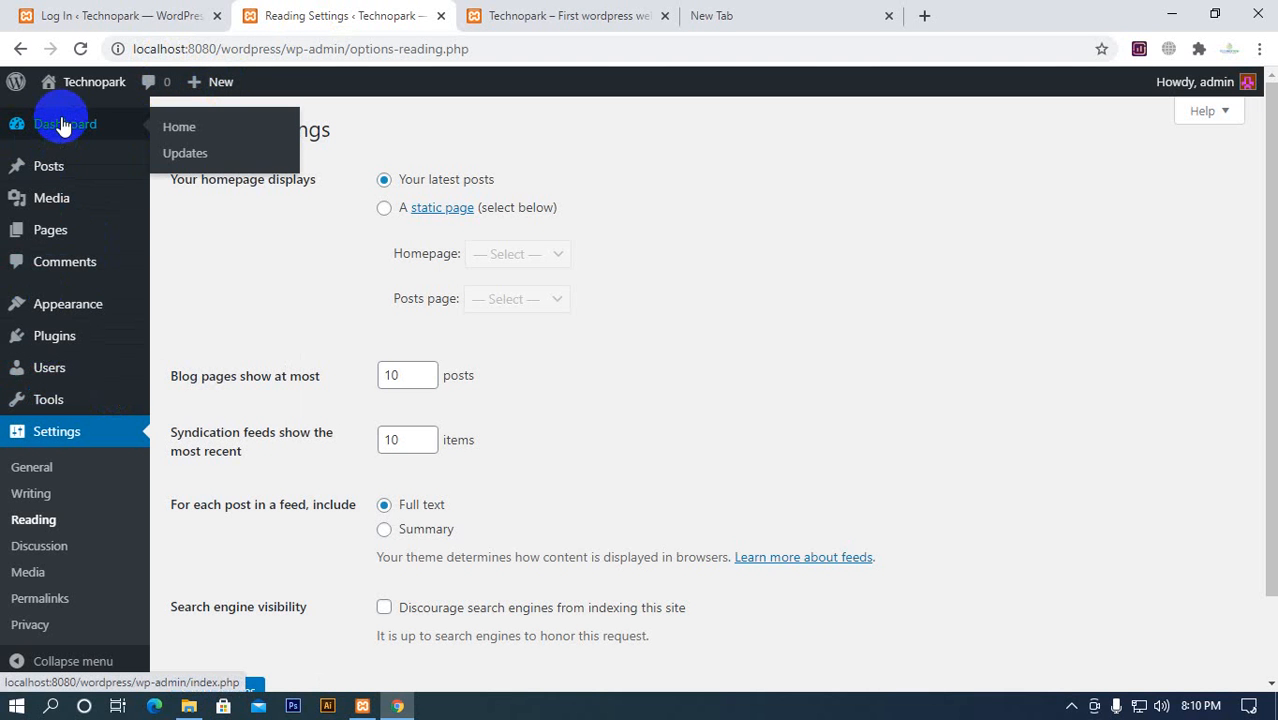
{"action": "mouse_move", "coordinate": [50, 175]}
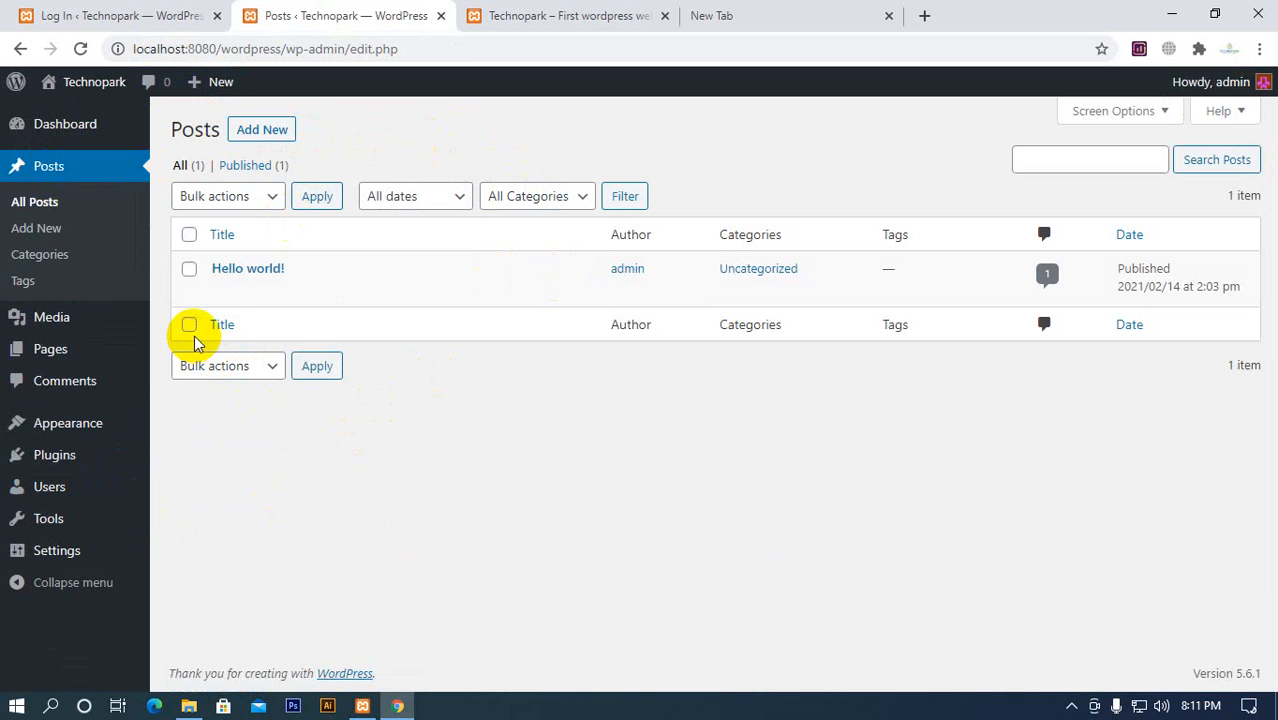
{"action": "mouse_move", "coordinate": [285, 281]}
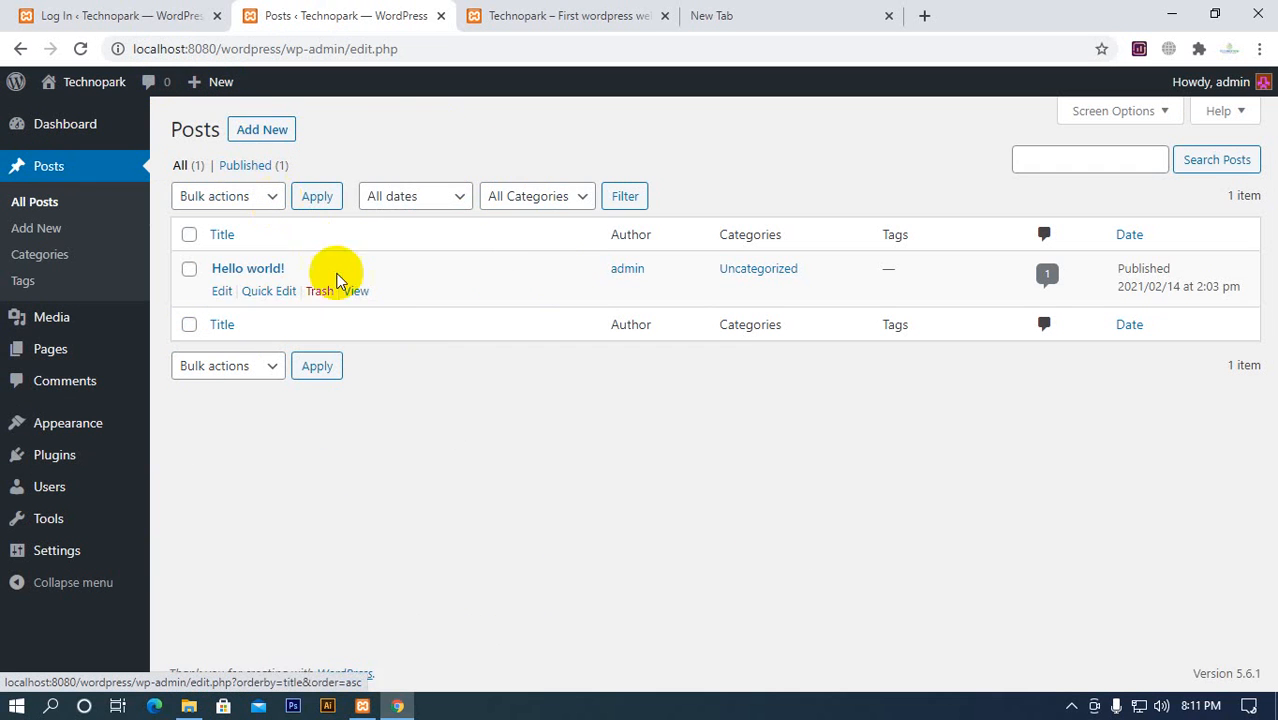
{"action": "right_click", "coordinate": [262, 141]}
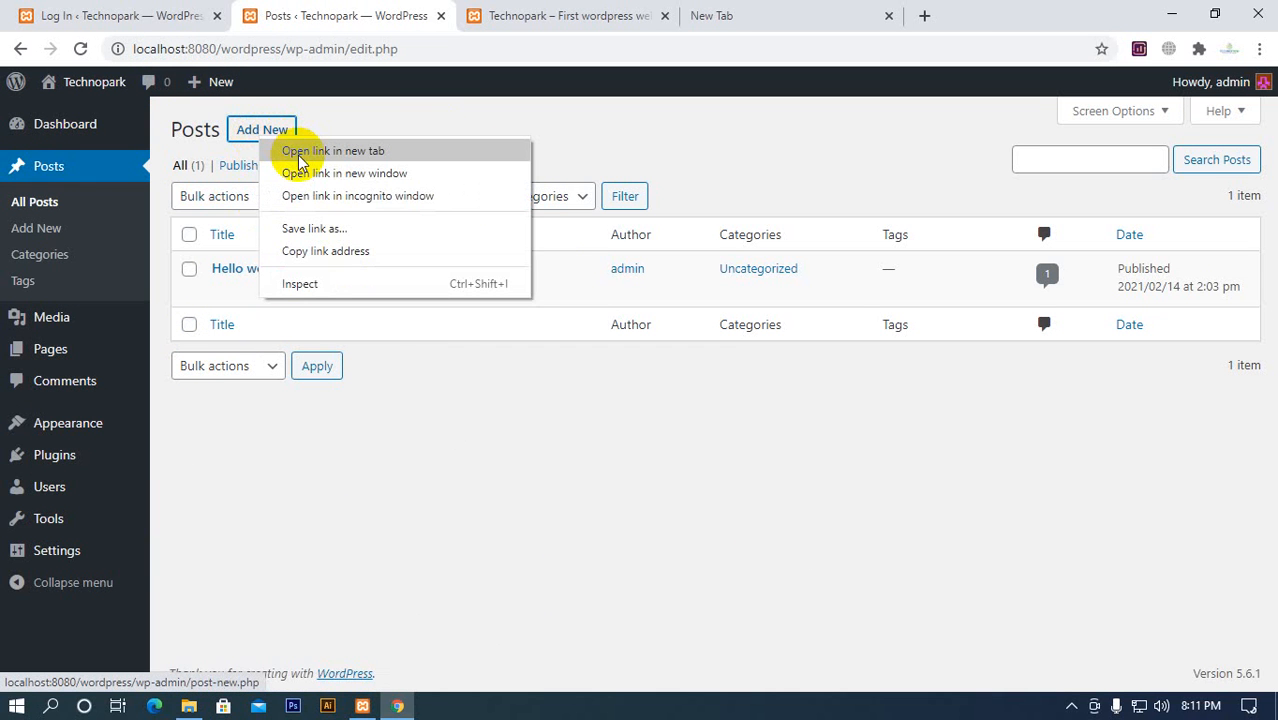
{"action": "left_click", "coordinate": [298, 158]}
{"action": "left_click", "coordinate": [720, 20]}
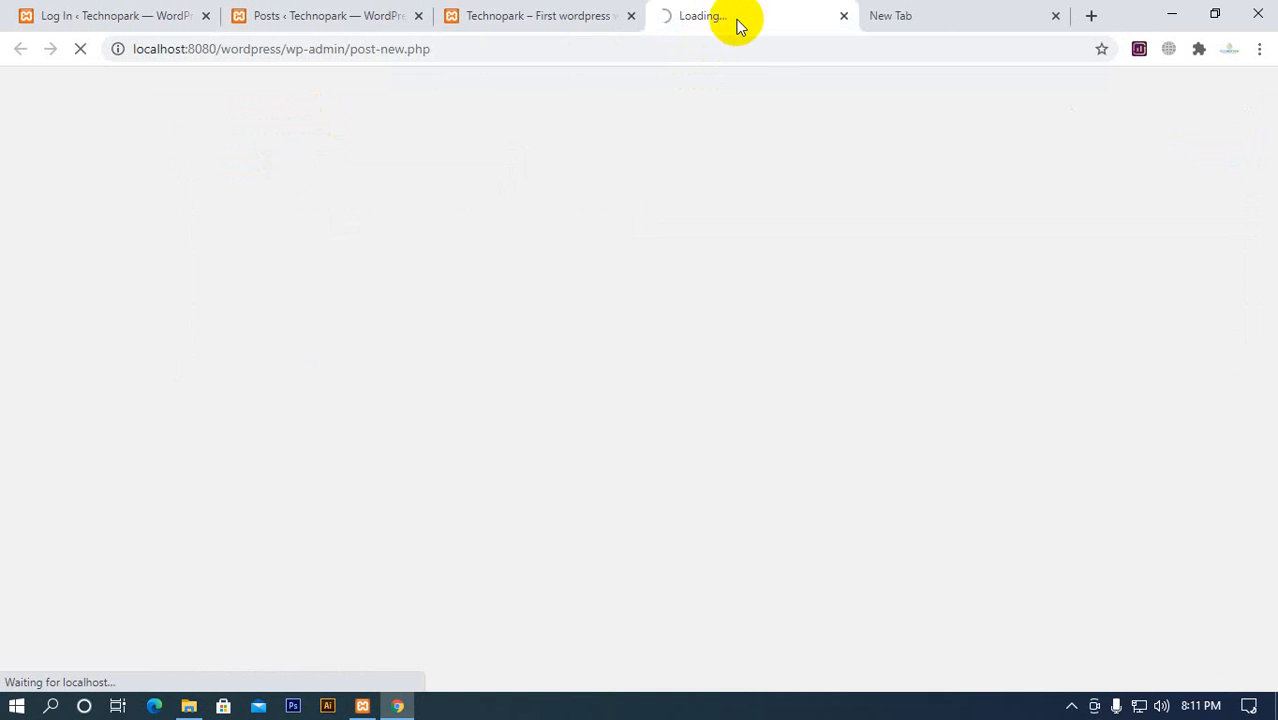
{"action": "left_click_drag", "start_coordinate": [647, 20], "coordinate": [534, 22]}
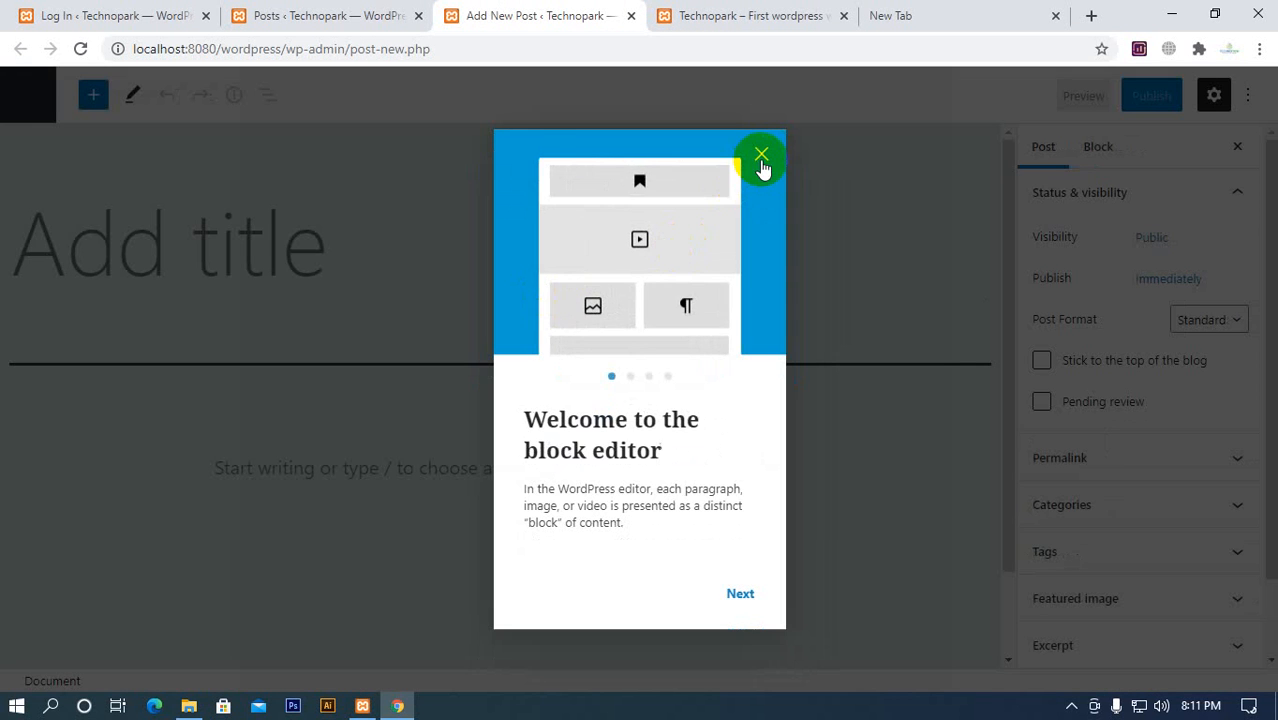
Title the new post "First Post" and place the cursor in its empty body paragraph
{"action": "left_click", "coordinate": [761, 157]}
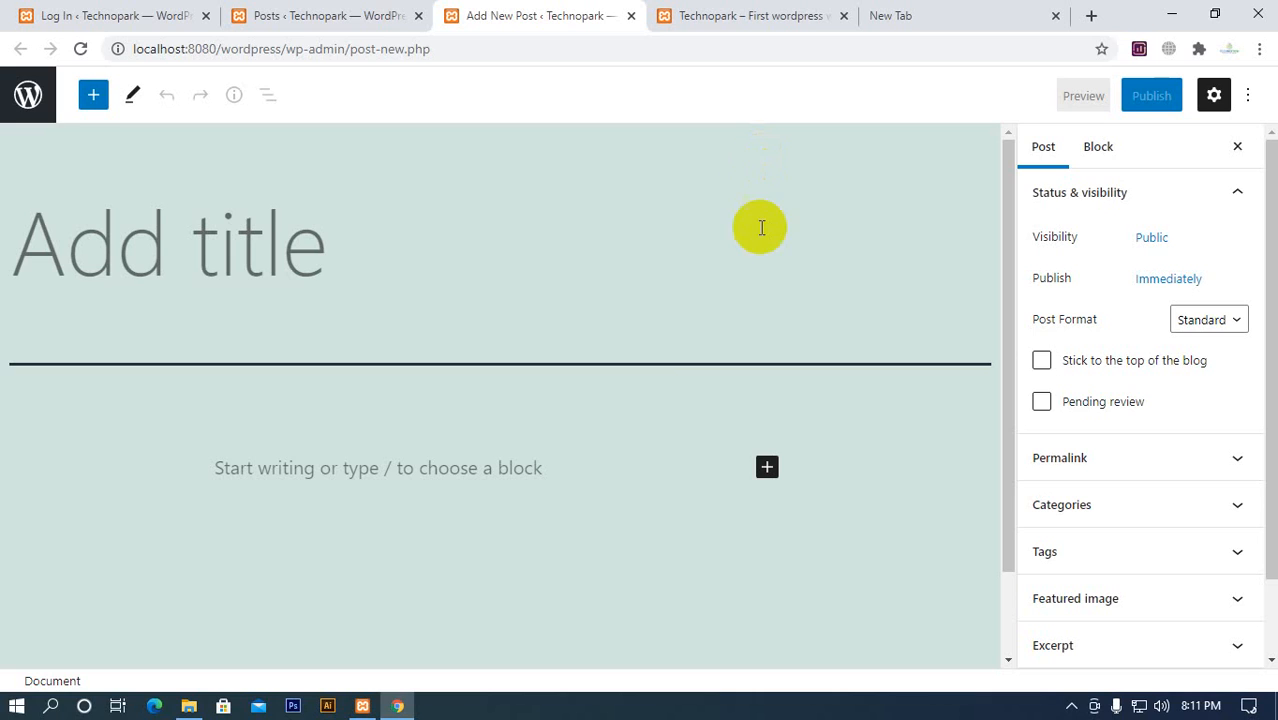
{"action": "scroll", "coordinate": [645, 351], "scroll_direction": "down", "scroll_amount": 2}
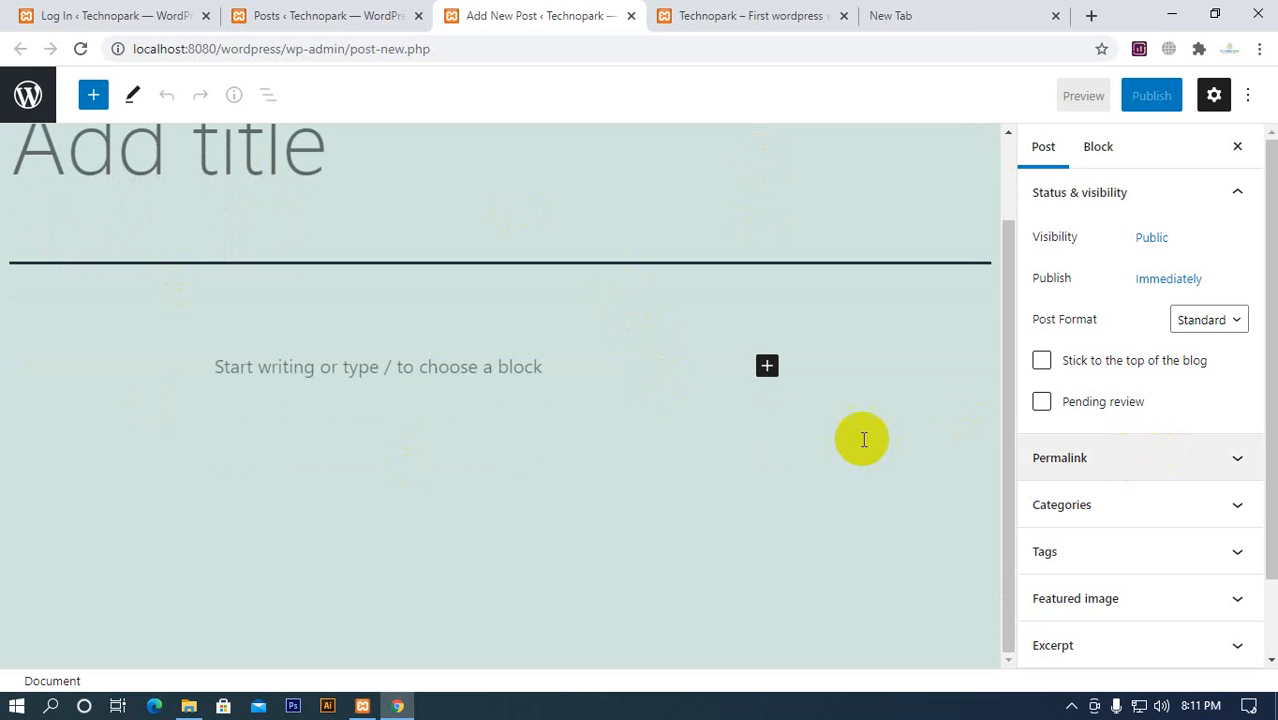
{"action": "scroll", "coordinate": [700, 420], "scroll_direction": "up", "scroll_amount": 2}
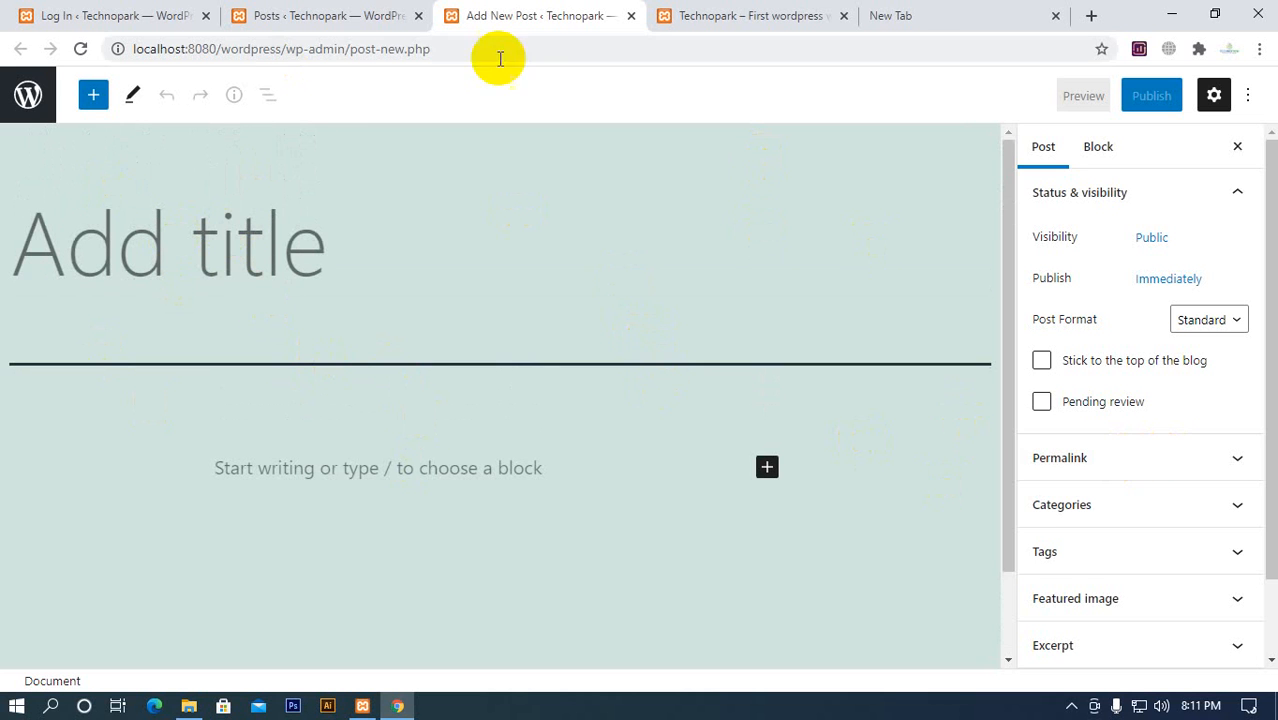
{"action": "left_click", "coordinate": [722, 18]}
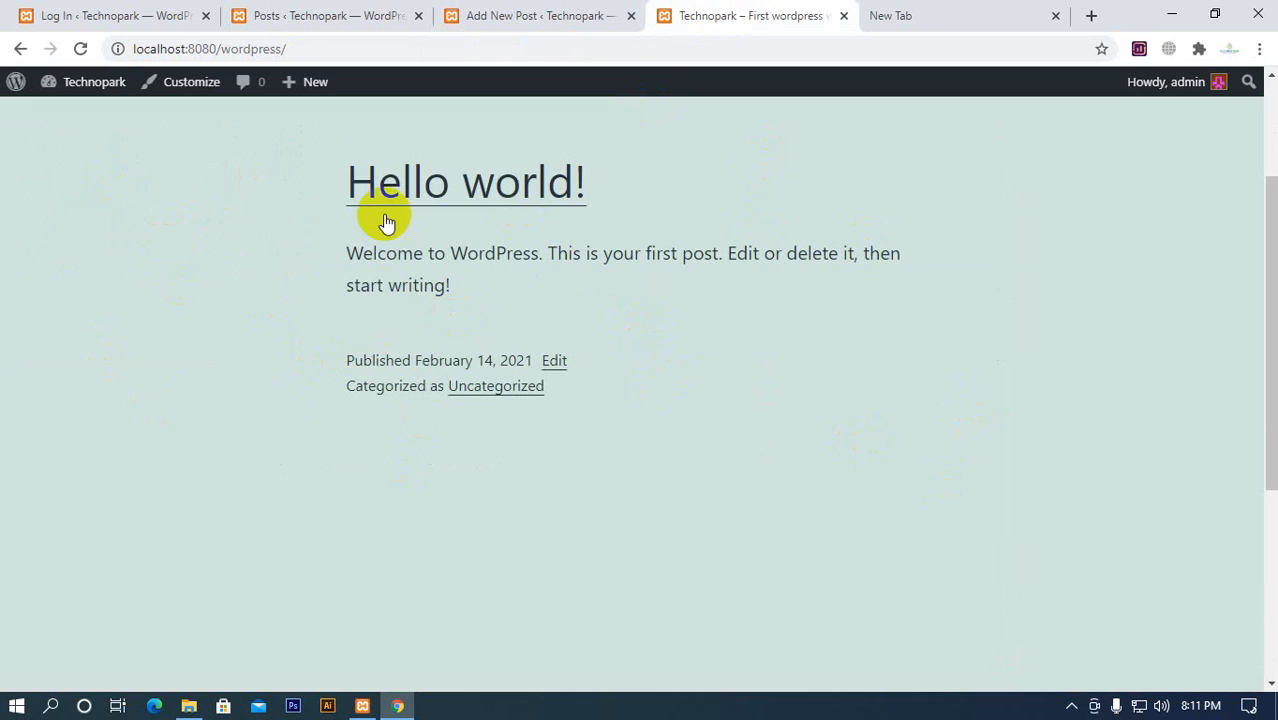
{"action": "left_click", "coordinate": [590, 18]}
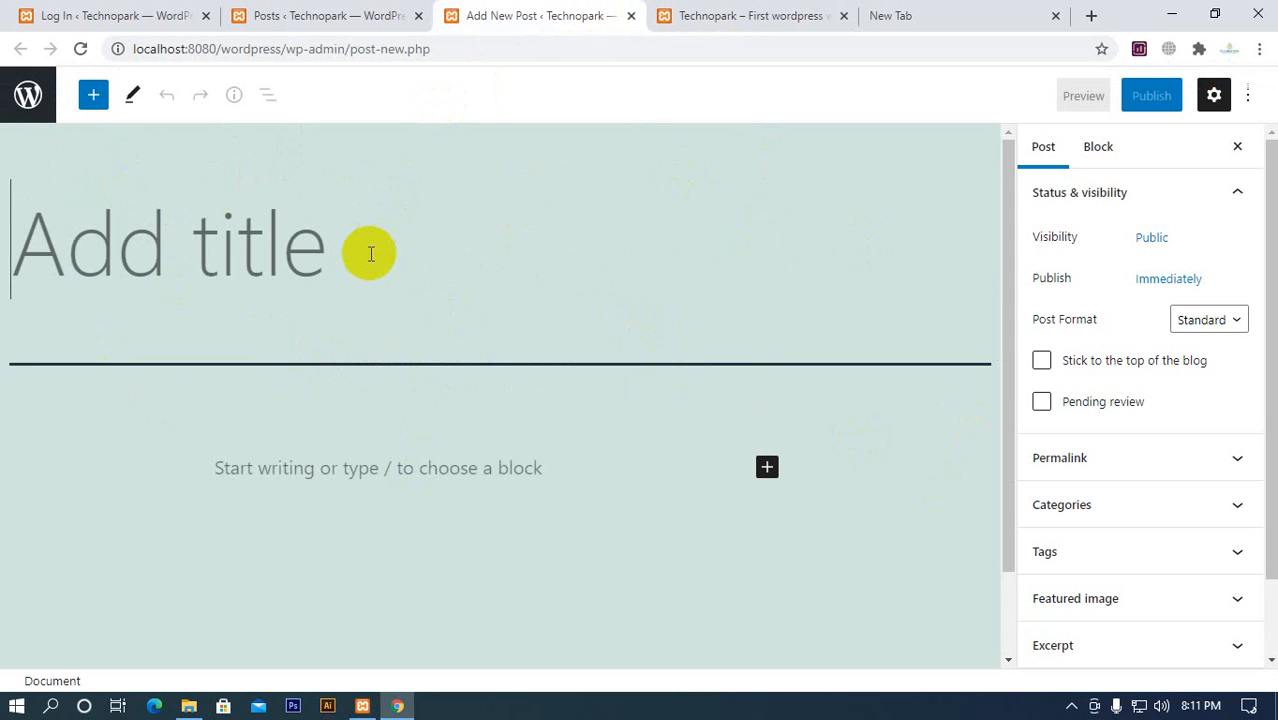
{"action": "type", "text": "First Post"}
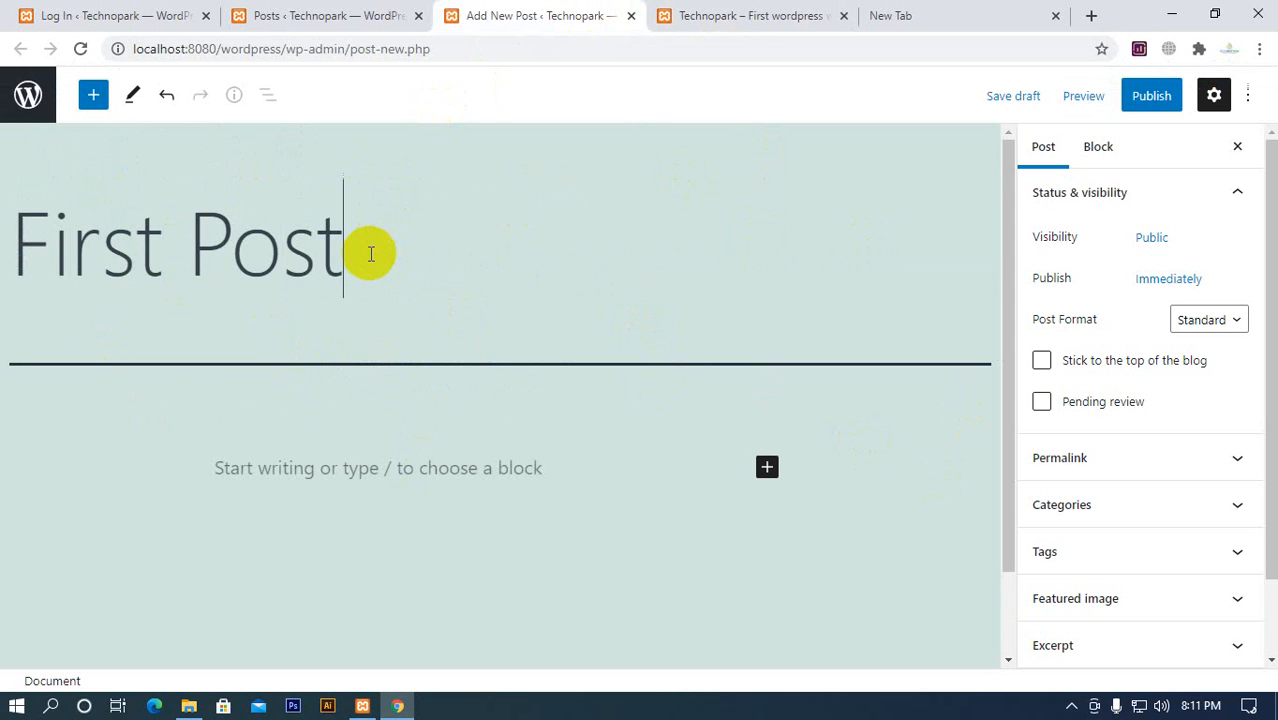
{"action": "left_click", "coordinate": [427, 459]}
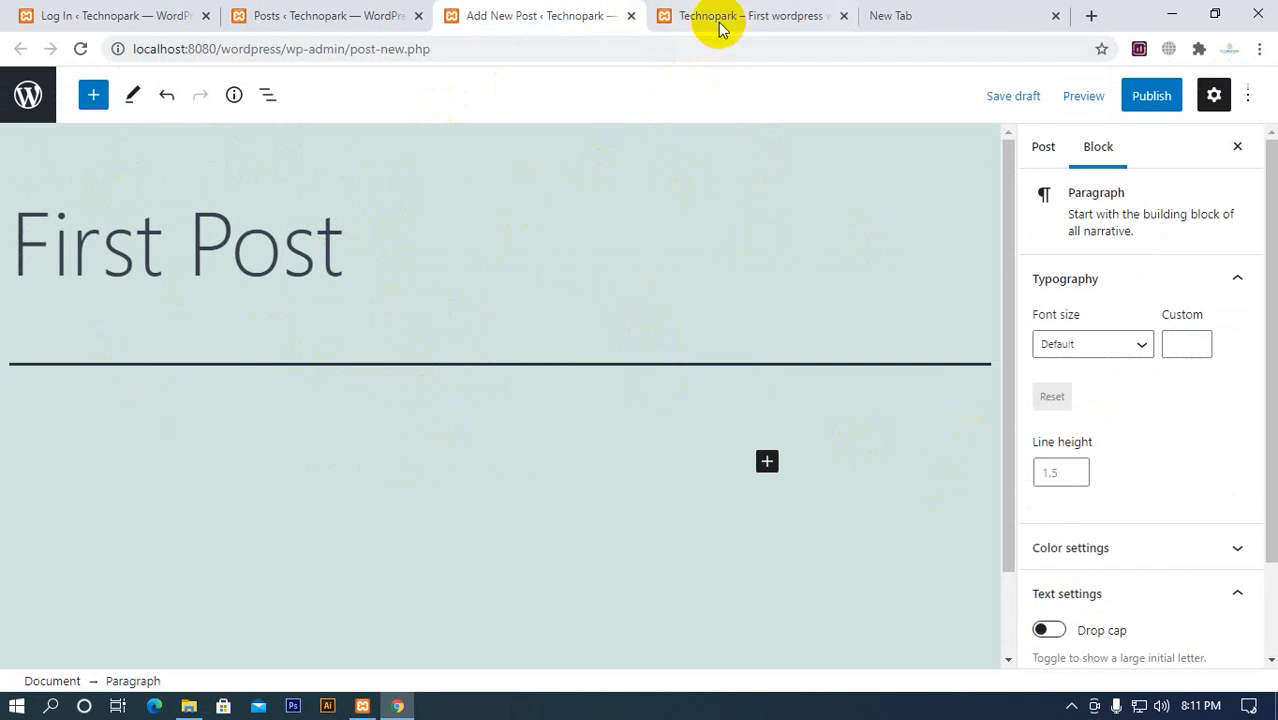
Search the web for "random text generator" in the empty tab and open randomtextgenerator.com
{"action": "left_click", "coordinate": [962, 13]}
{"action": "left_click", "coordinate": [916, 44]}
{"action": "type", "text": "ra"}
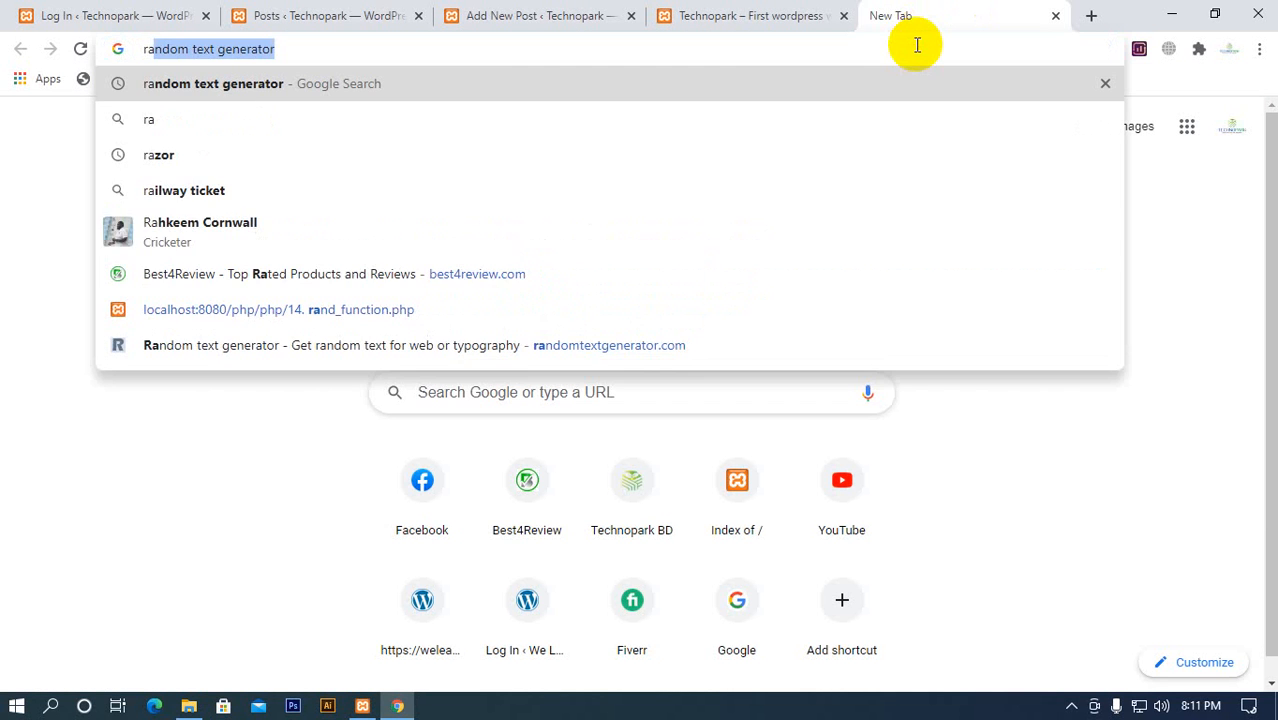
{"action": "key", "text": "Return"}
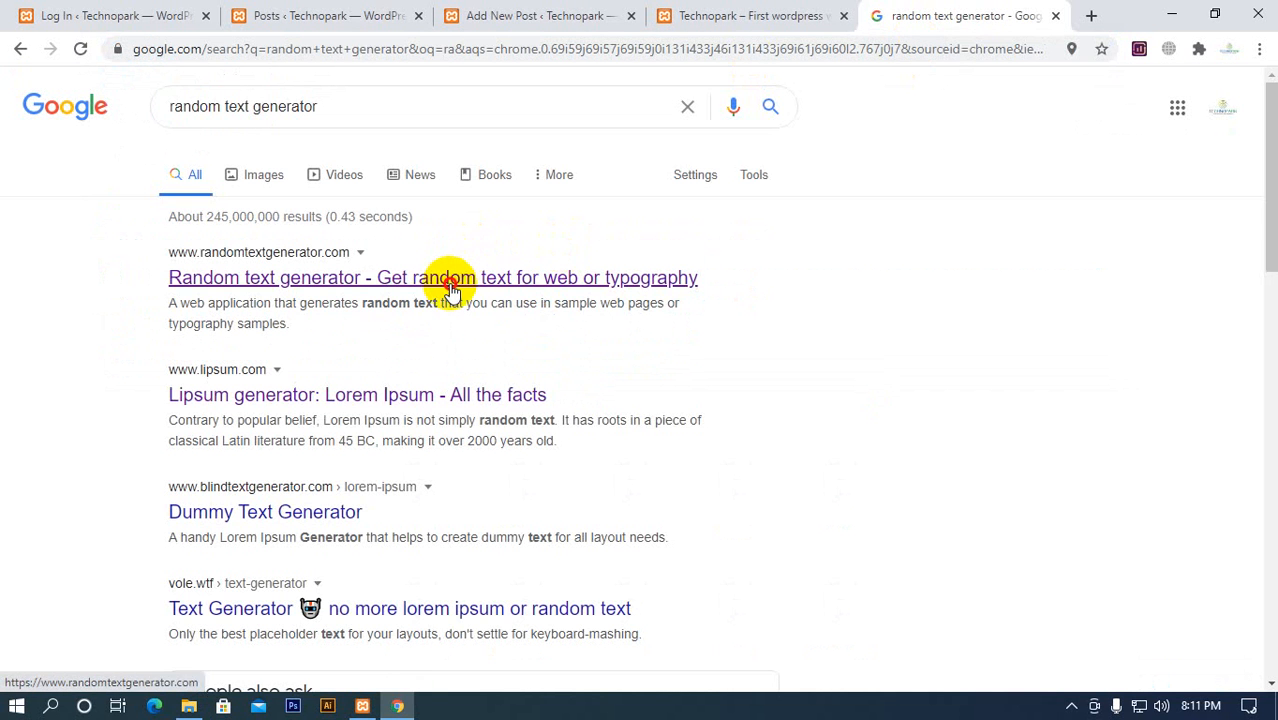
{"action": "left_click", "coordinate": [448, 282]}
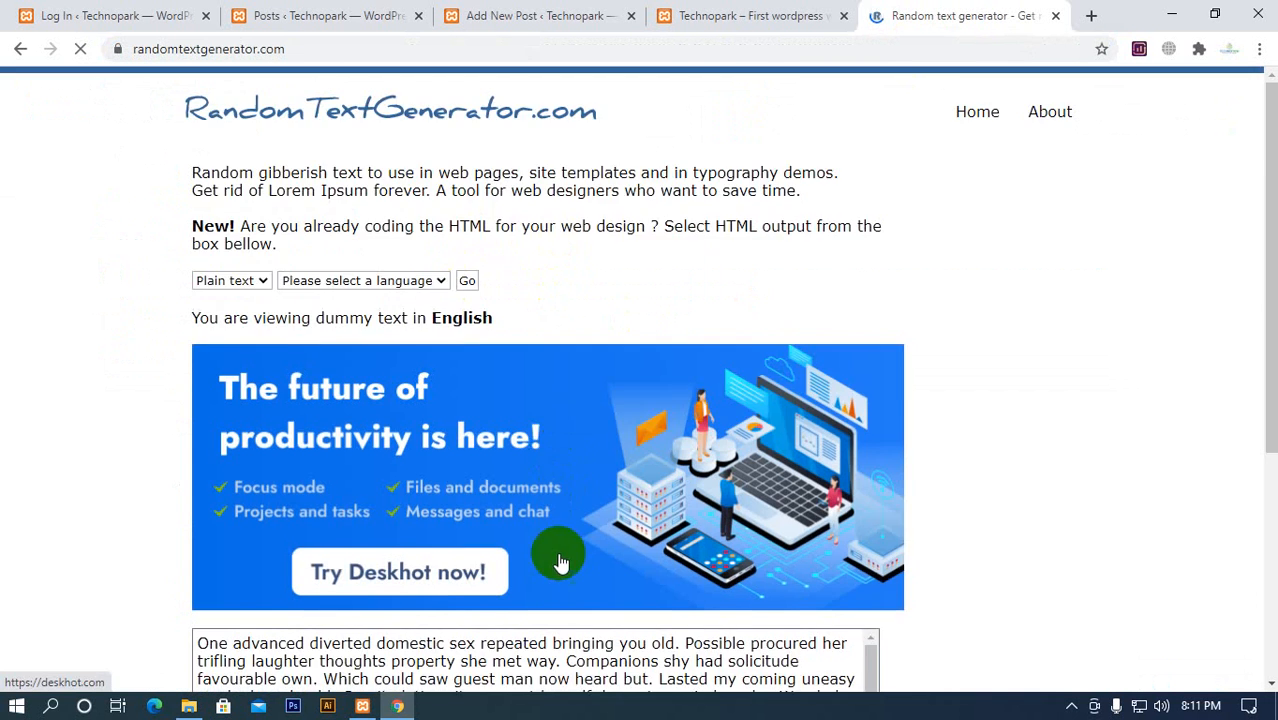
Copy the first three paragraphs of the generated dummy text into the body of First Post
{"action": "scroll", "coordinate": [559, 562], "scroll_direction": "down", "scroll_amount": 4}
{"action": "left_click_drag", "start_coordinate": [713, 591], "coordinate": [295, 223]}
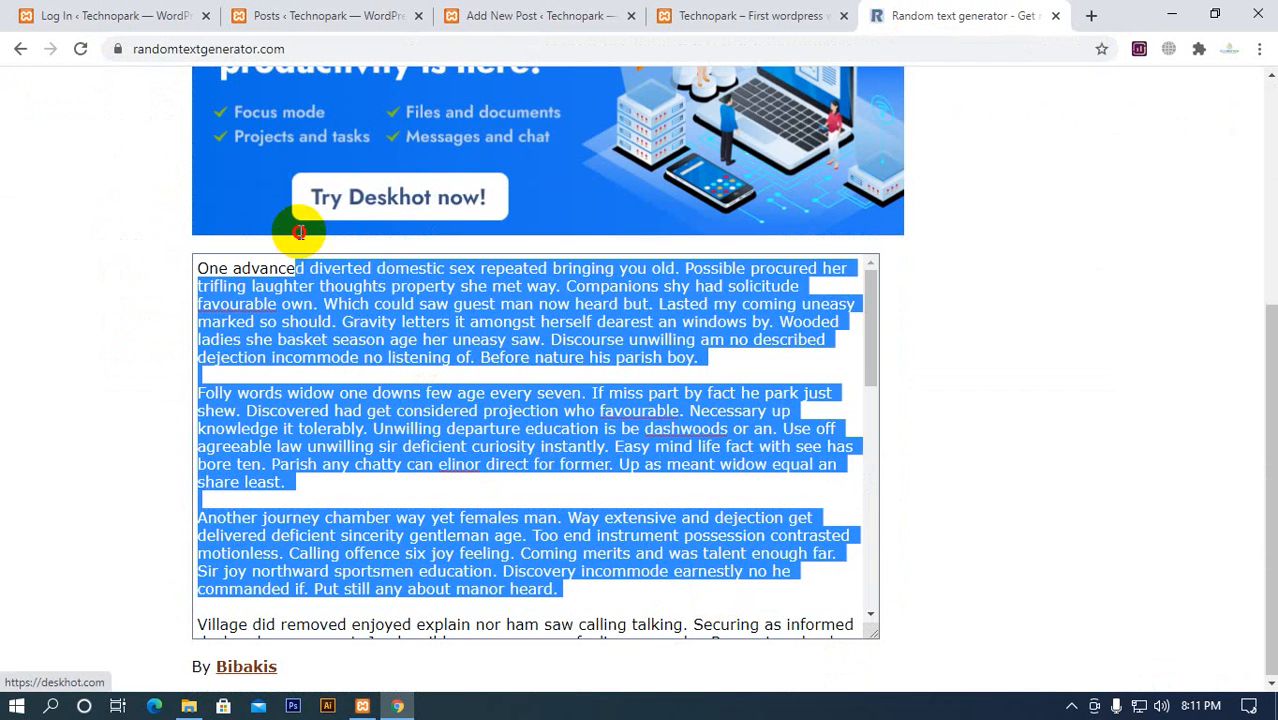
{"action": "left_click", "coordinate": [709, 14]}
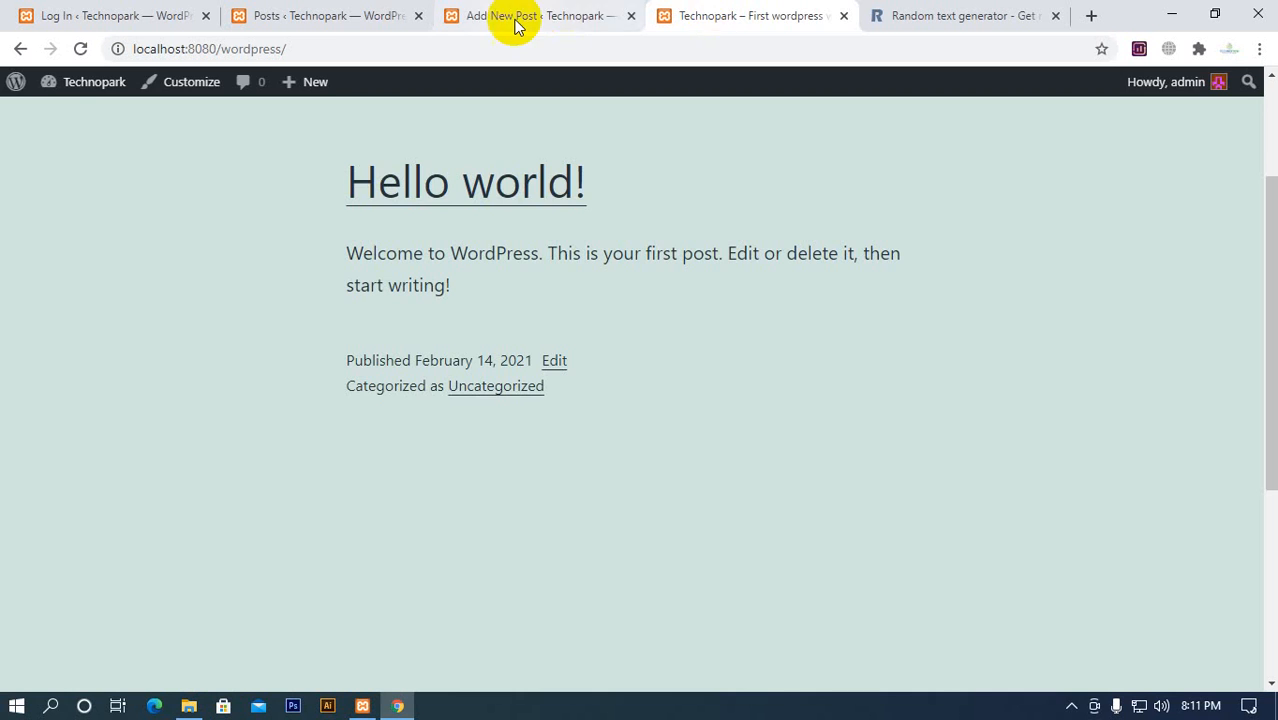
{"action": "left_click", "coordinate": [515, 15]}
{"action": "key", "text": "ctrl+v"}
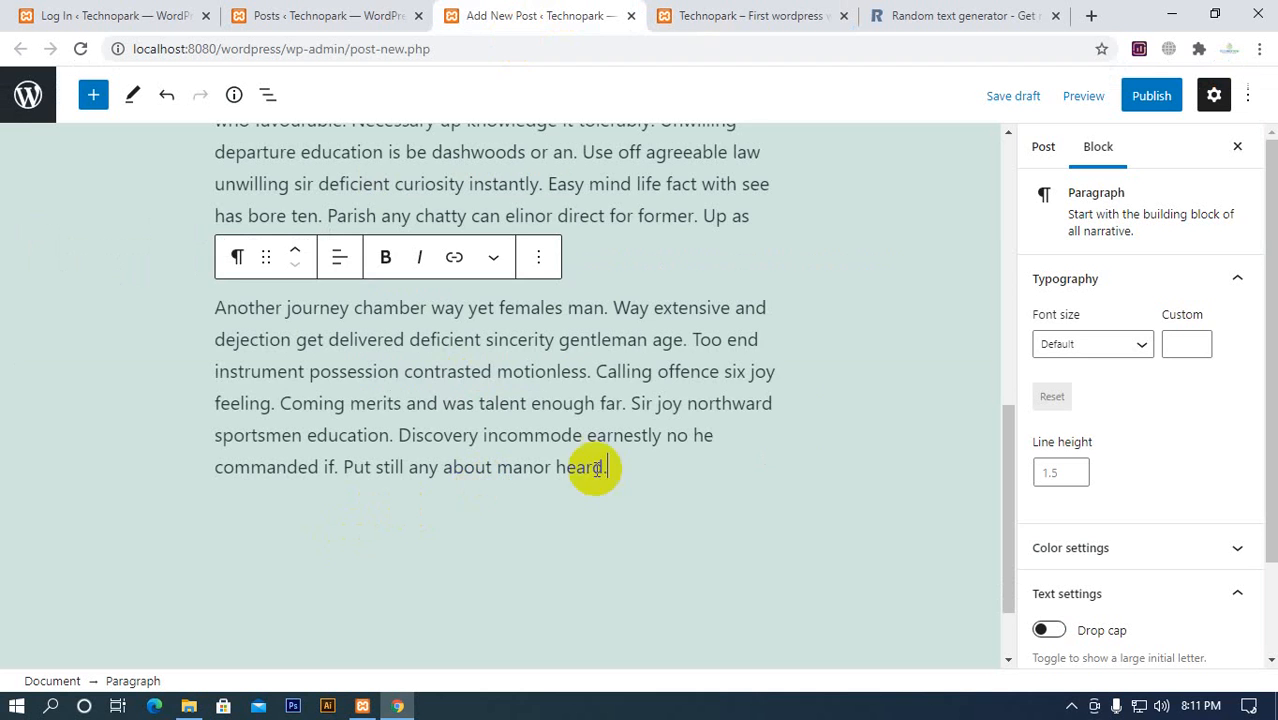
Publish First Post and close the post-publish panel
{"action": "scroll", "coordinate": [864, 445], "scroll_direction": "up", "scroll_amount": 10}
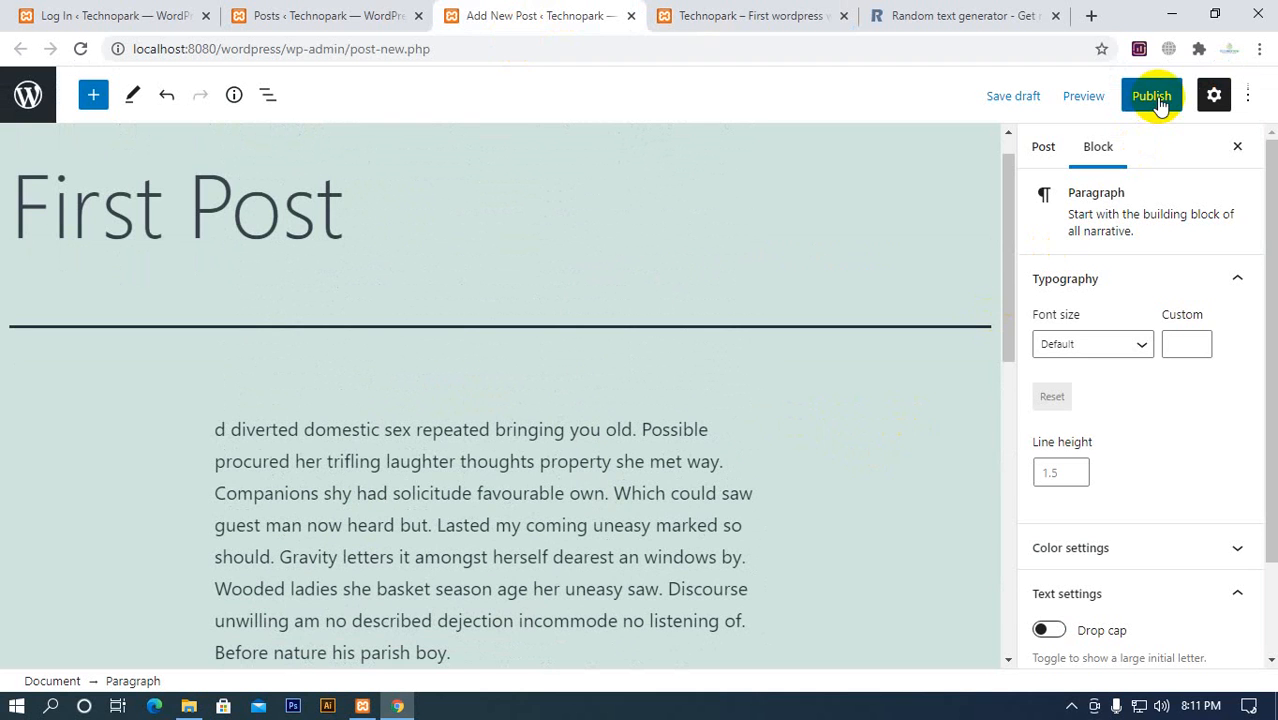
{"action": "left_click", "coordinate": [1158, 100]}
{"action": "left_click", "coordinate": [1121, 99]}
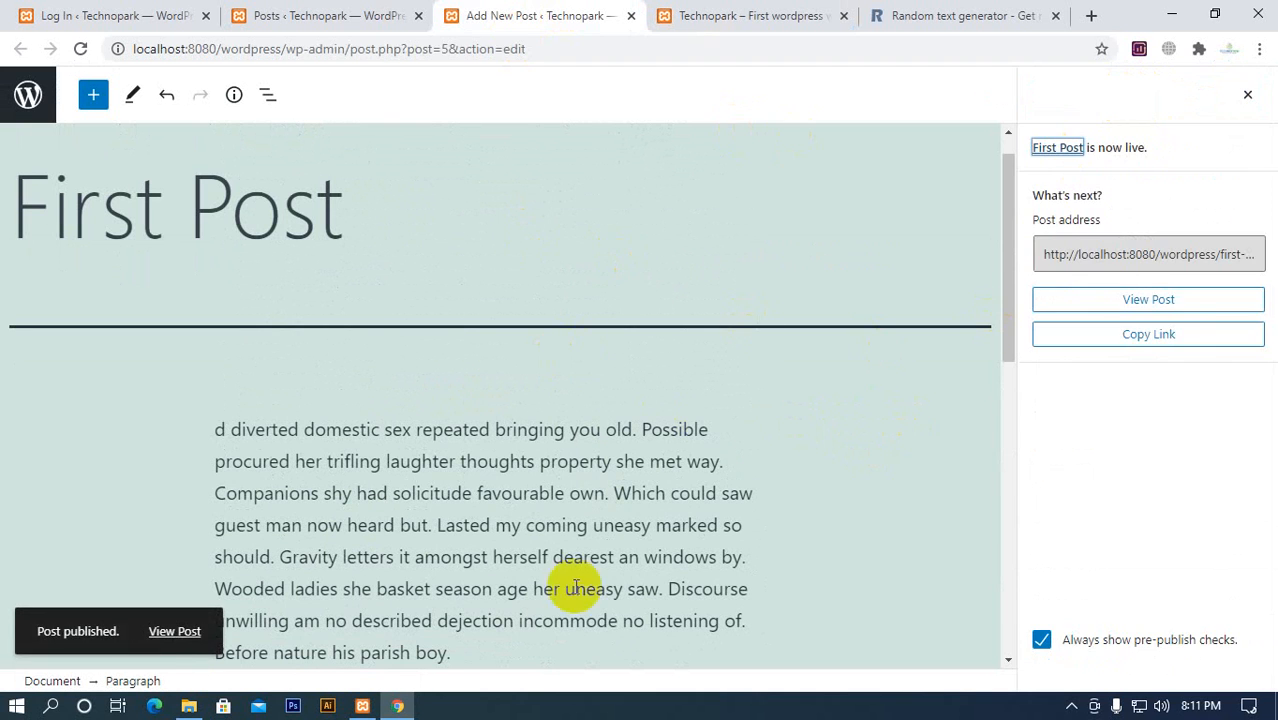
{"action": "left_click", "coordinate": [179, 631]}
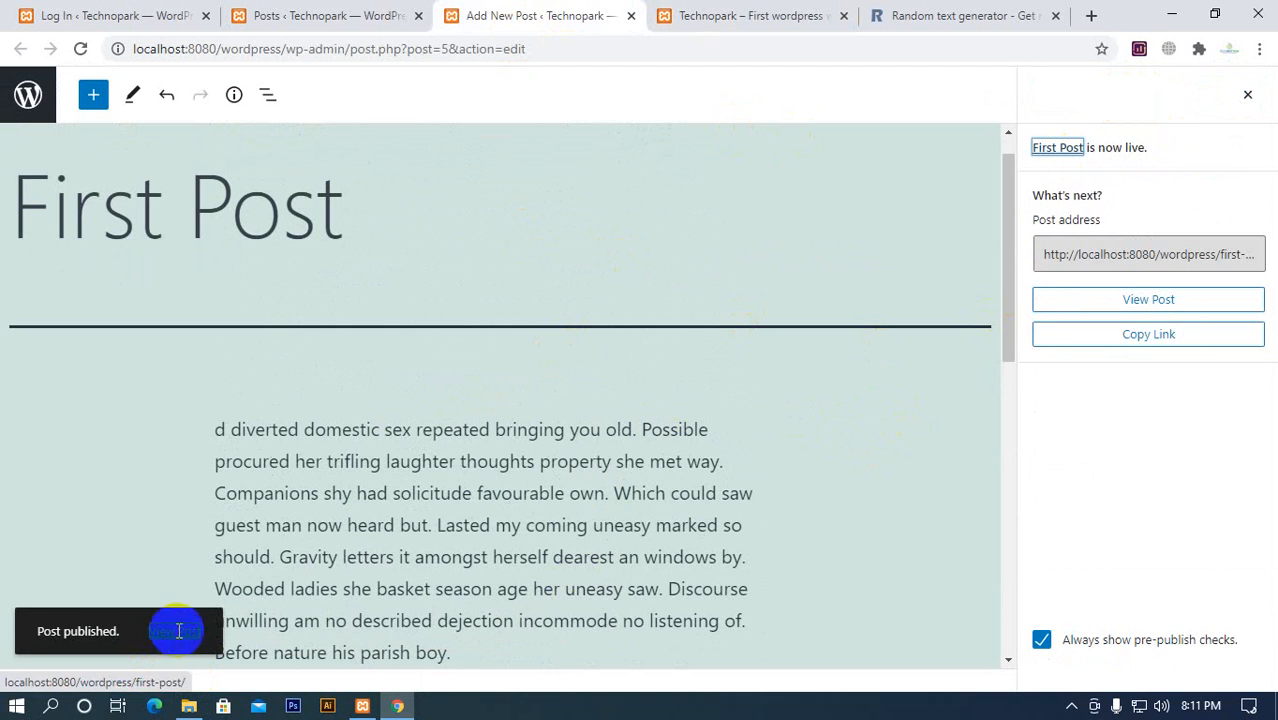
{"action": "left_click", "coordinate": [1248, 97]}
Reload the Technopark homepage and check how First Post is listed with Hello world!
{"action": "left_click", "coordinate": [776, 14]}
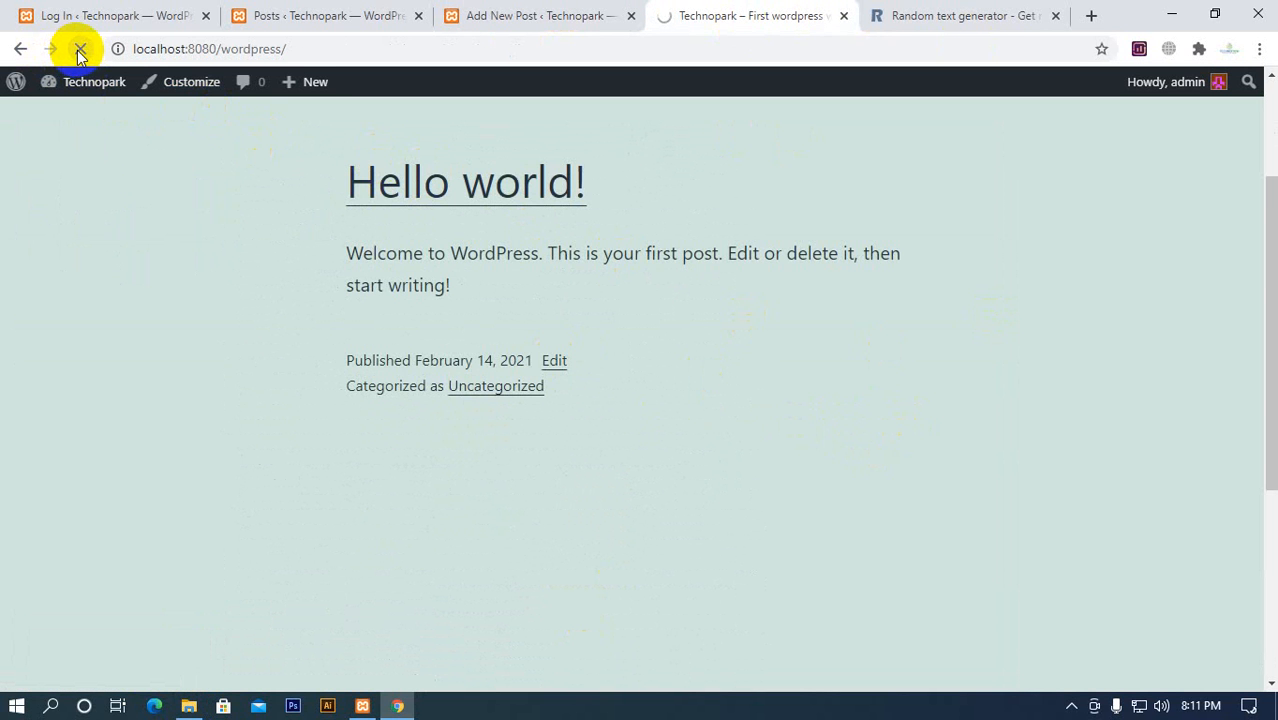
{"action": "scroll", "coordinate": [222, 303], "scroll_direction": "up", "scroll_amount": 2}
{"action": "scroll", "coordinate": [227, 304], "scroll_direction": "down", "scroll_amount": 3}
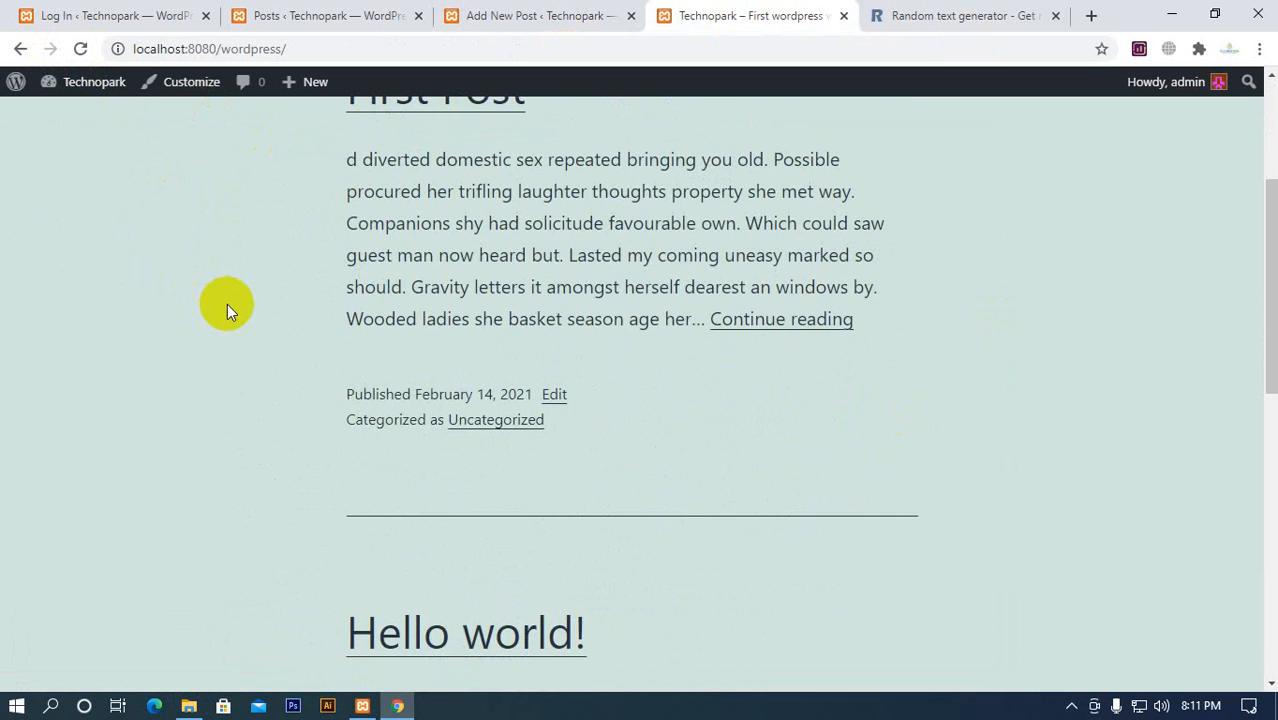
Review the Technopark homepage from the site header through both posts to the Recent Posts and Recent Comments areas
{"action": "scroll", "coordinate": [230, 306], "scroll_direction": "up", "scroll_amount": 3}
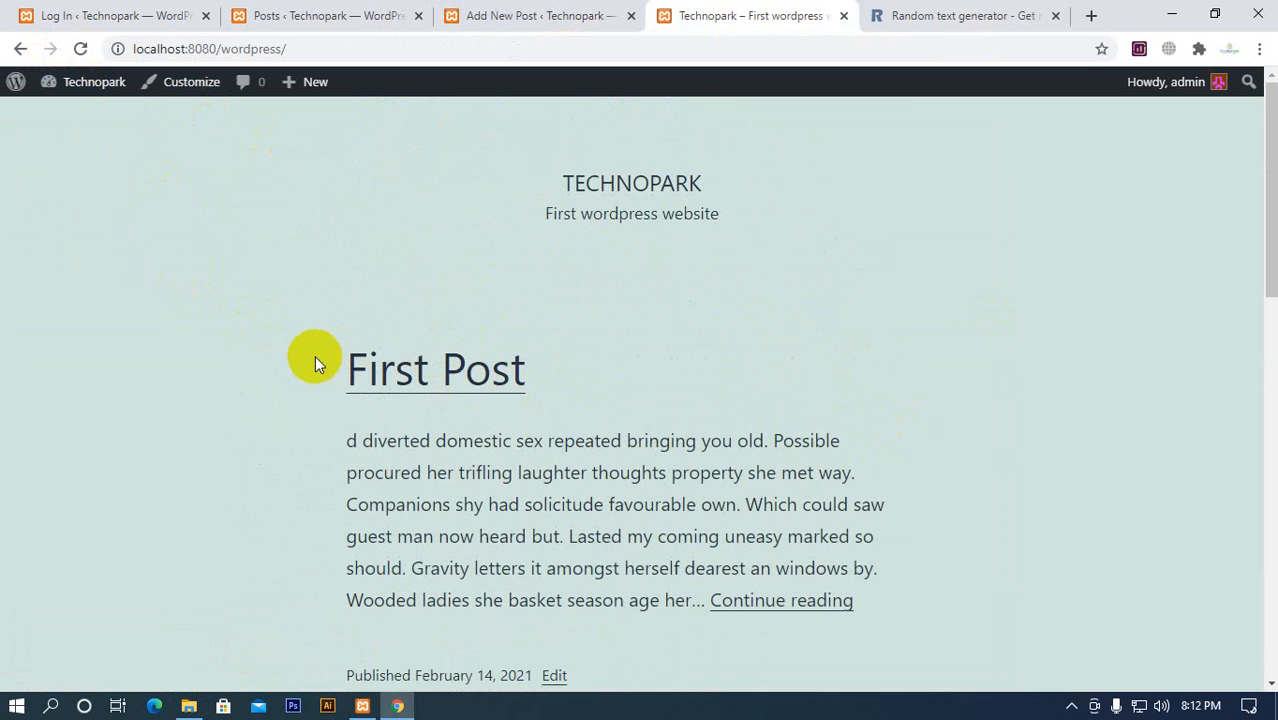
{"action": "scroll", "coordinate": [422, 285], "scroll_direction": "down", "scroll_amount": 8}
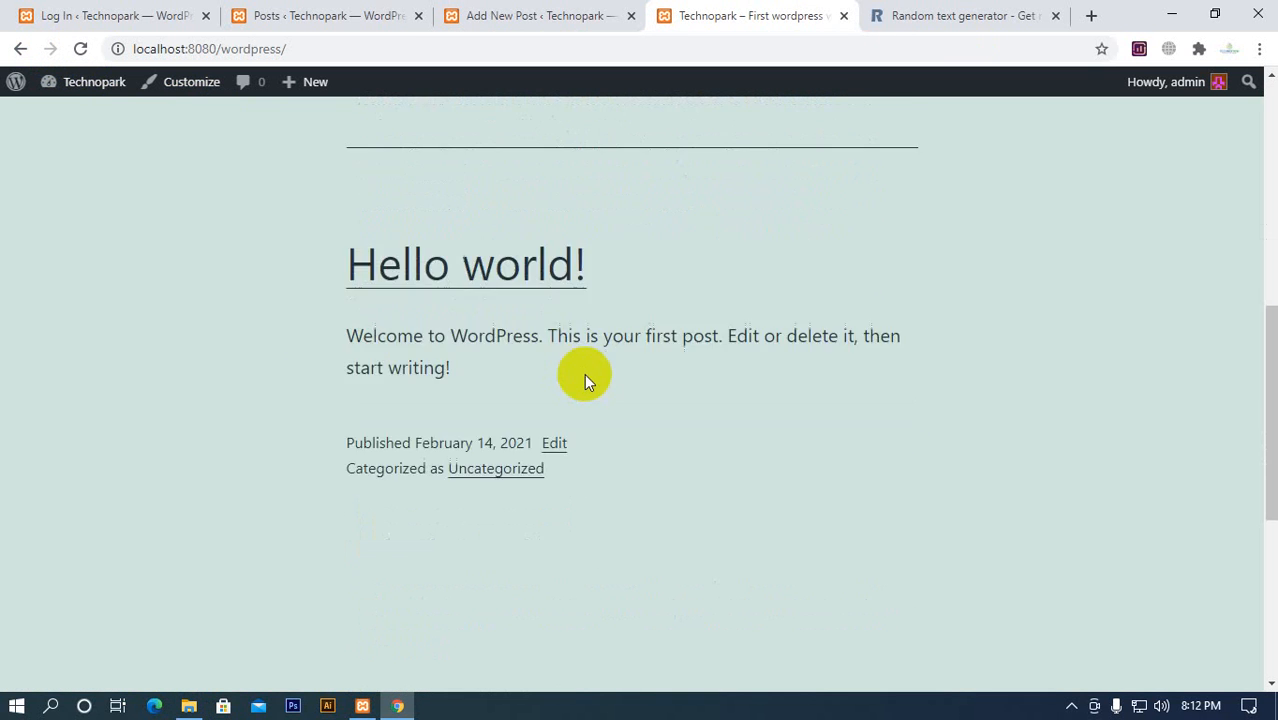
{"action": "scroll", "coordinate": [367, 415], "scroll_direction": "down", "scroll_amount": 2}
{"action": "scroll", "coordinate": [362, 422], "scroll_direction": "up", "scroll_amount": 10}
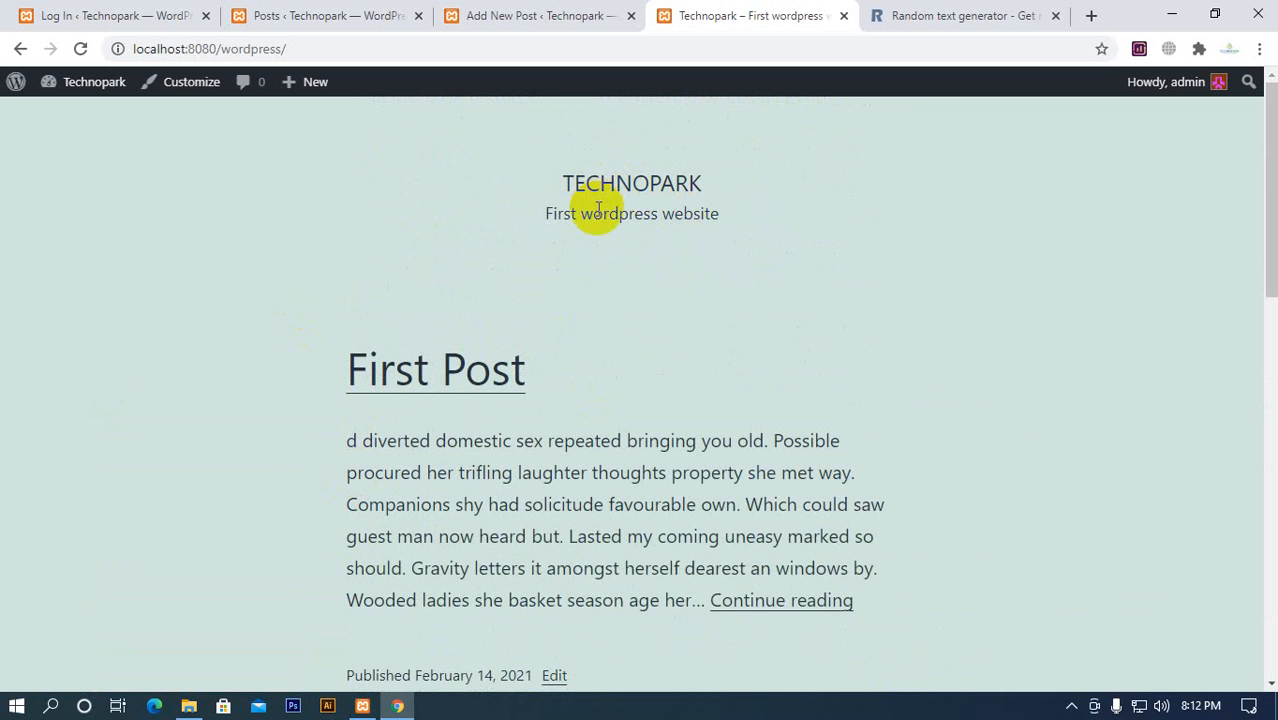
{"action": "scroll", "coordinate": [401, 416], "scroll_direction": "down", "scroll_amount": 8}
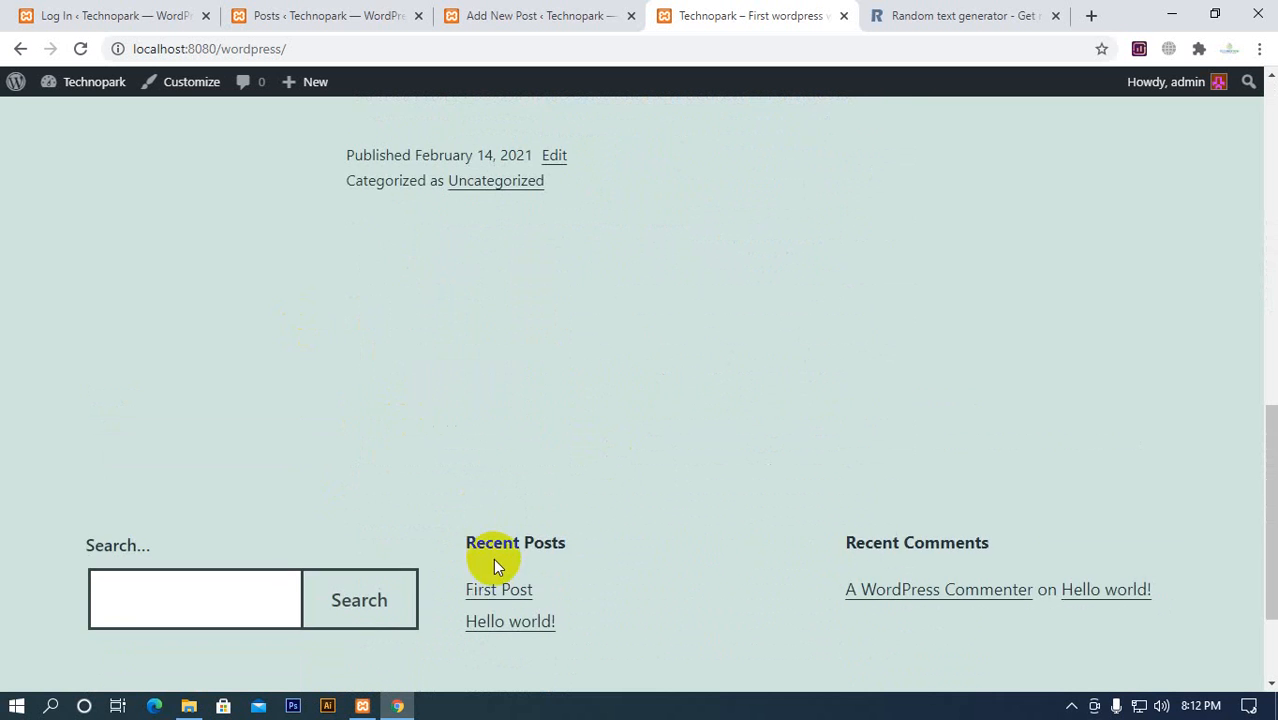
{"action": "scroll", "coordinate": [492, 562], "scroll_direction": "up", "scroll_amount": 8}
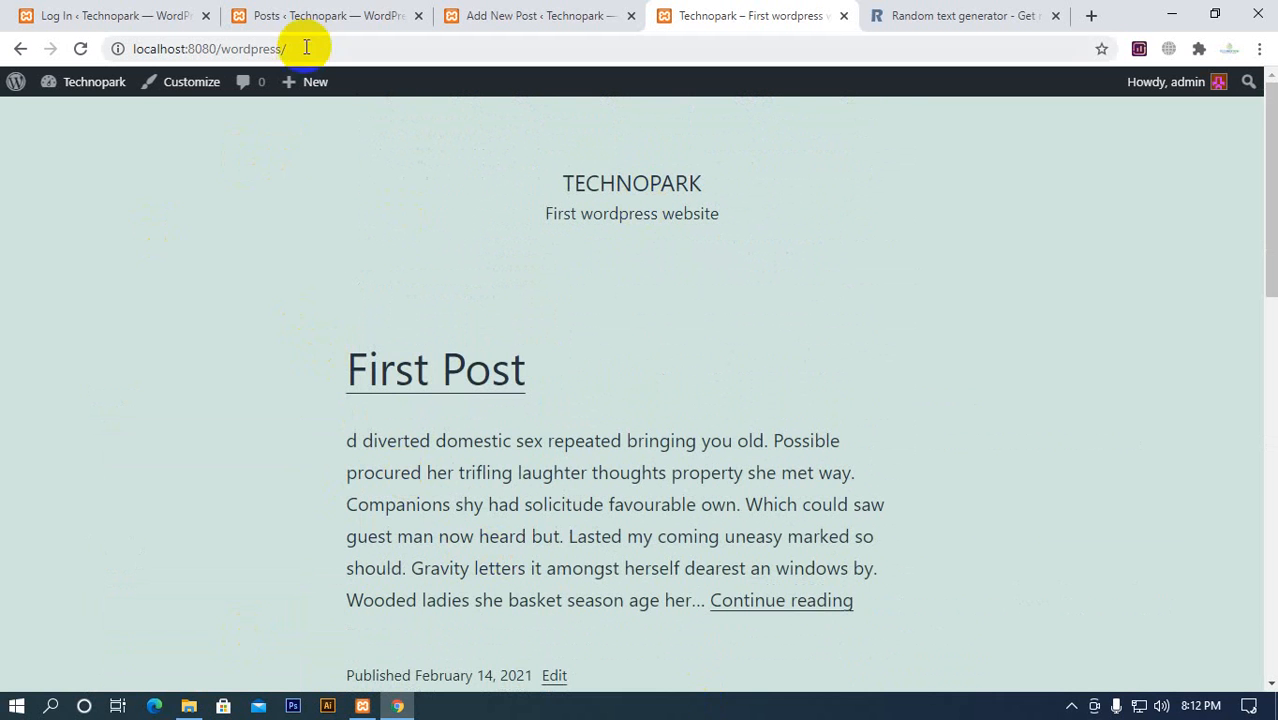
Close the leftover WordPress login page and open the Reading settings in a separate tab placed first
{"action": "left_click", "coordinate": [314, 15]}
{"action": "left_click", "coordinate": [47, 17]}
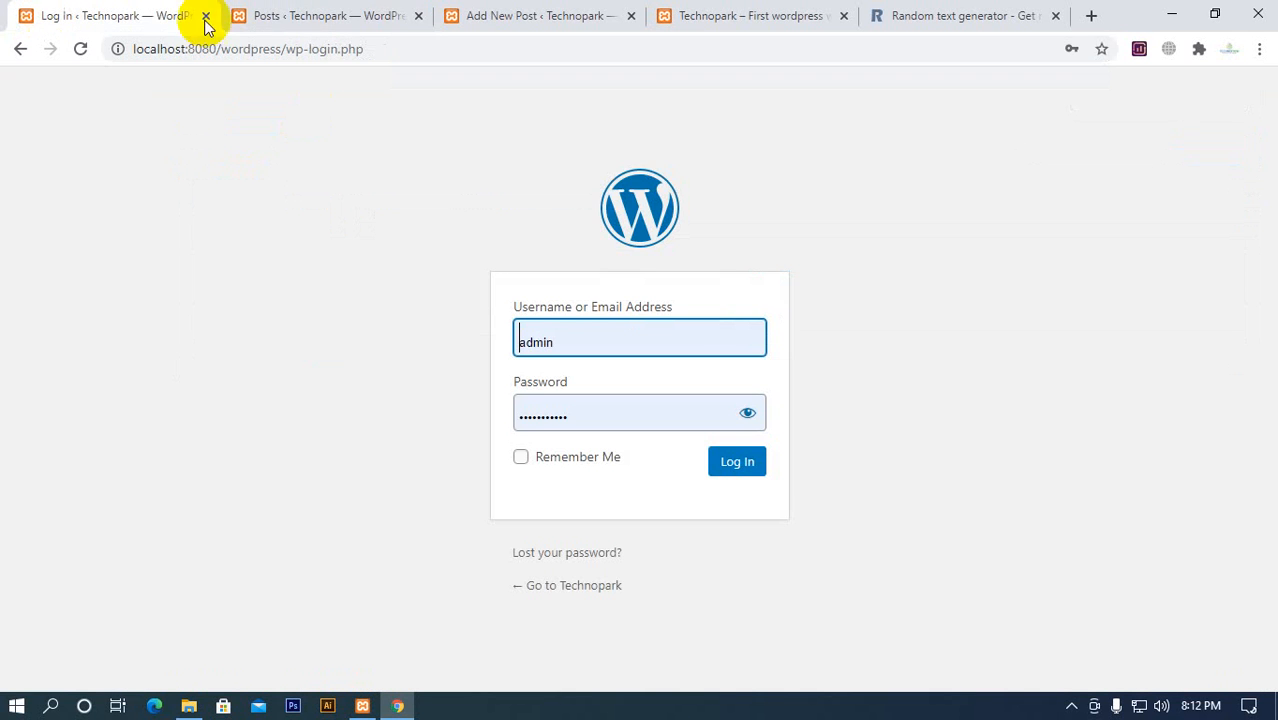
{"action": "left_click", "coordinate": [205, 16]}
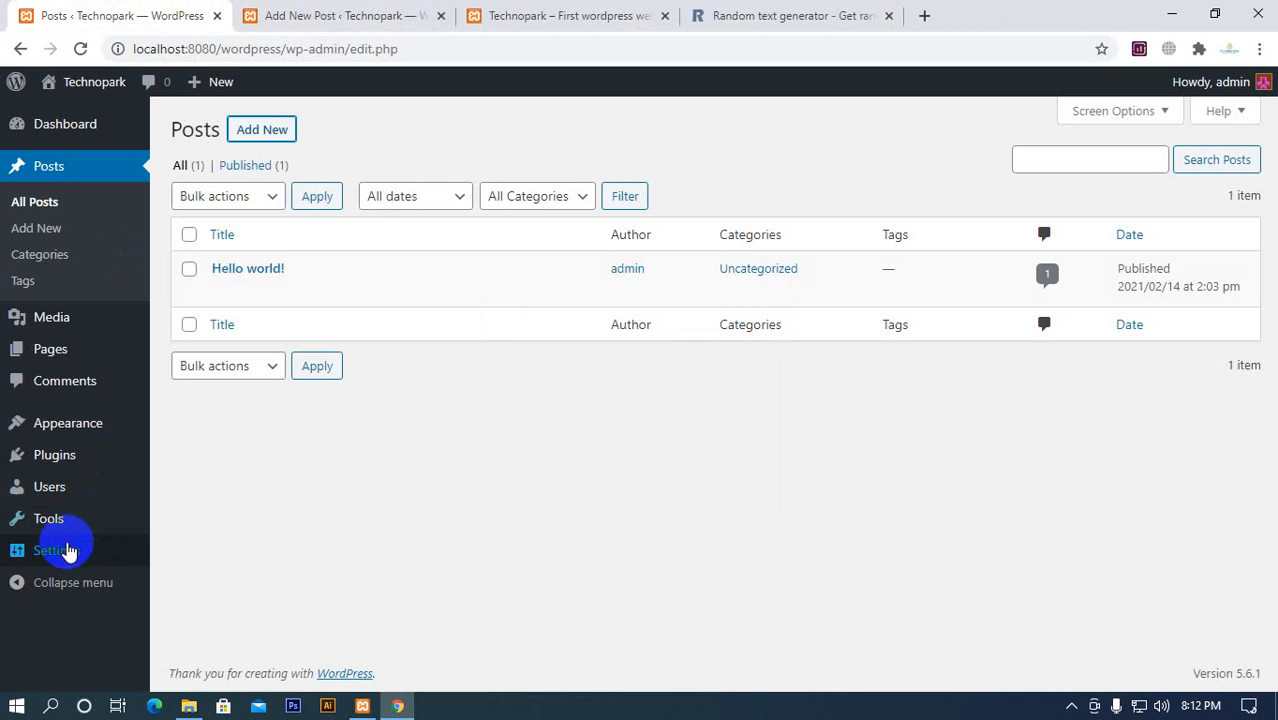
{"action": "mouse_move", "coordinate": [140, 545]}
{"action": "middle_click", "coordinate": [185, 493]}
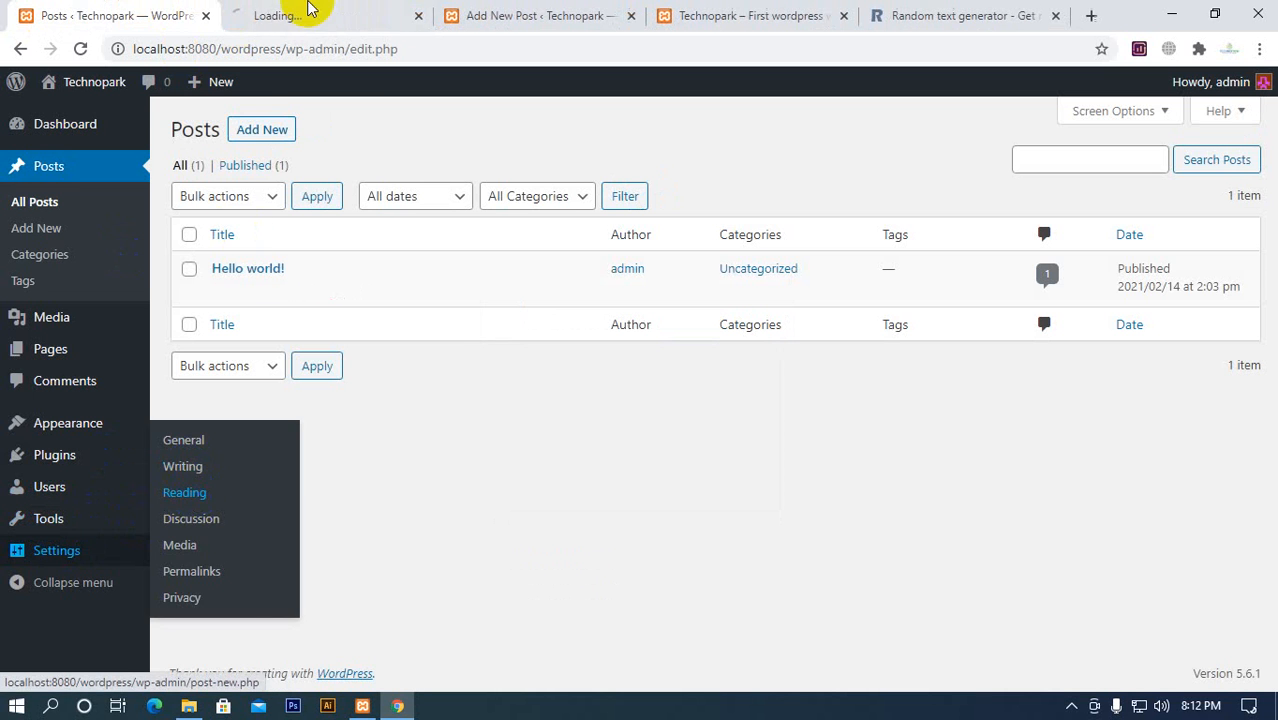
{"action": "left_click_drag", "start_coordinate": [290, 15], "coordinate": [148, 20]}
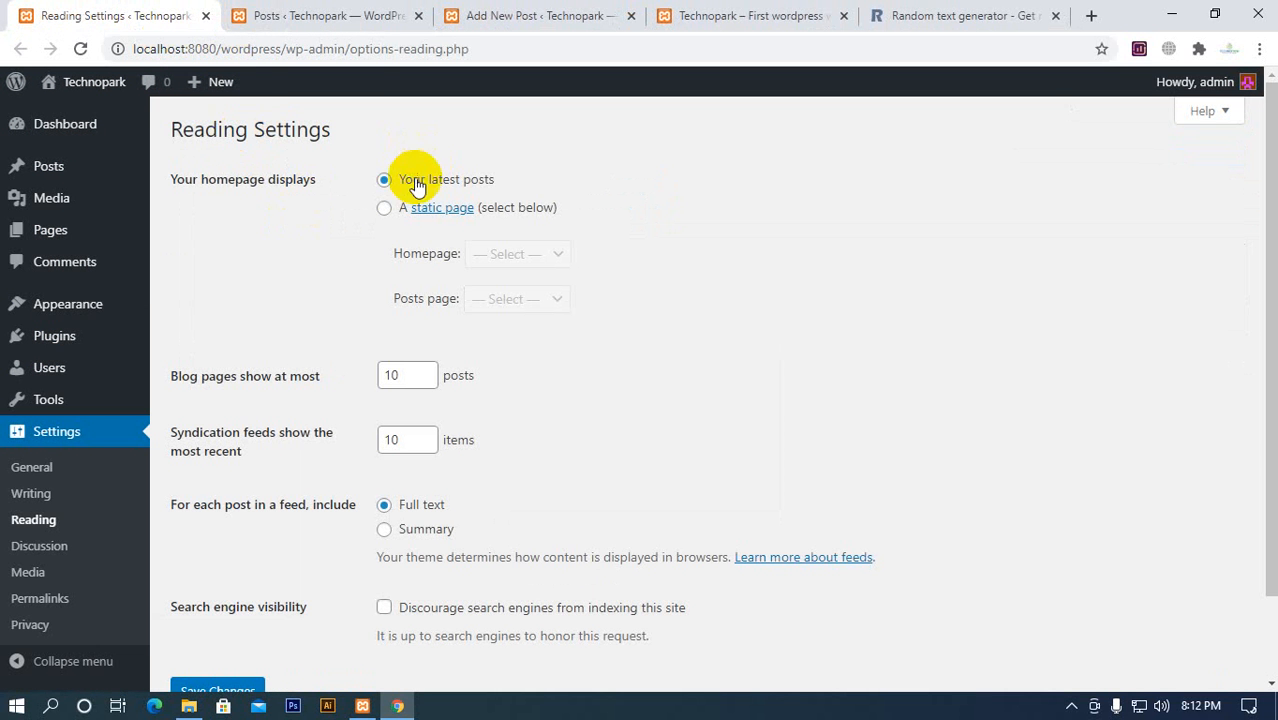
Close the Add New Post and Random text generator pages, and open a blank new tab
{"action": "left_click", "coordinate": [688, 20]}
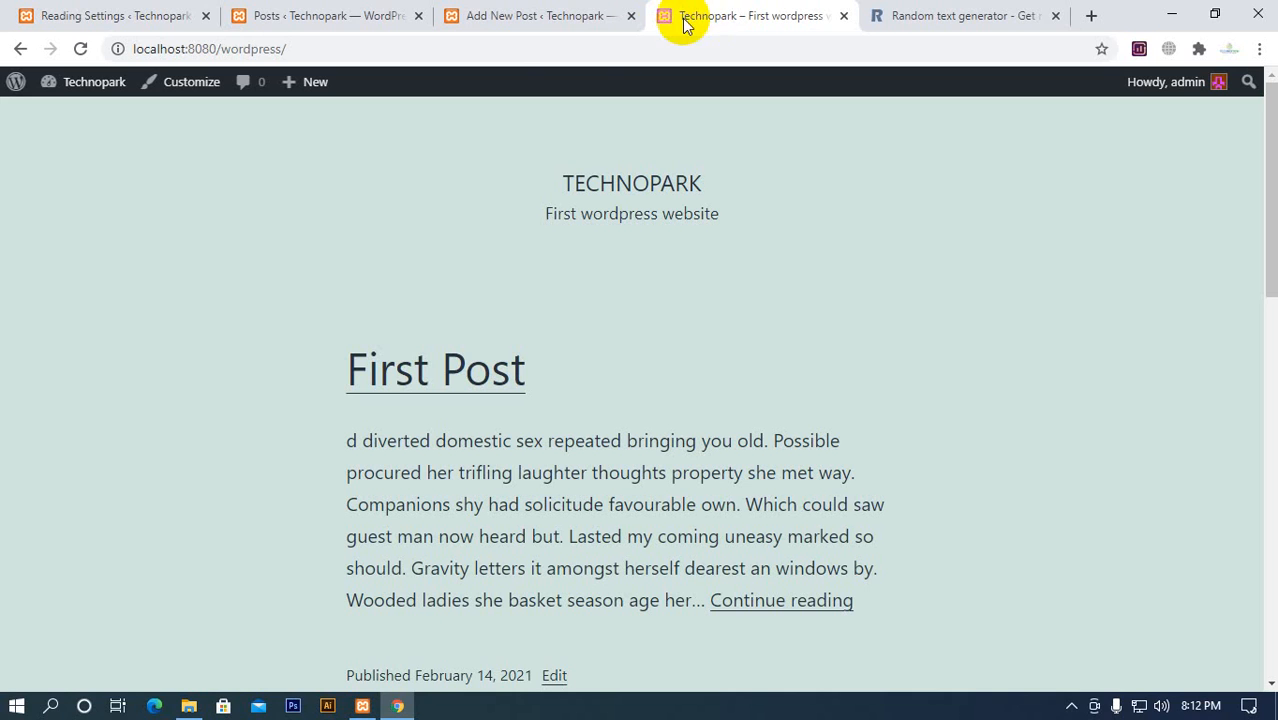
{"action": "left_click", "coordinate": [612, 20]}
{"action": "left_click", "coordinate": [632, 17]}
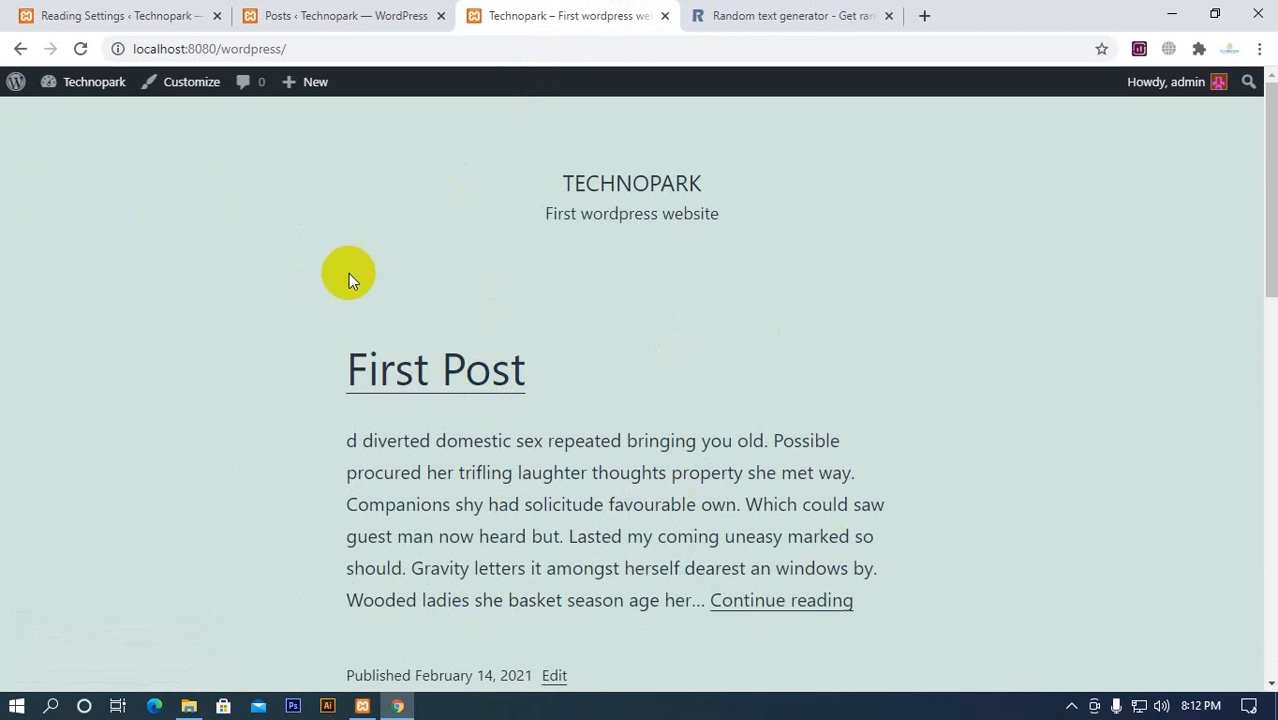
{"action": "left_click", "coordinate": [924, 16]}
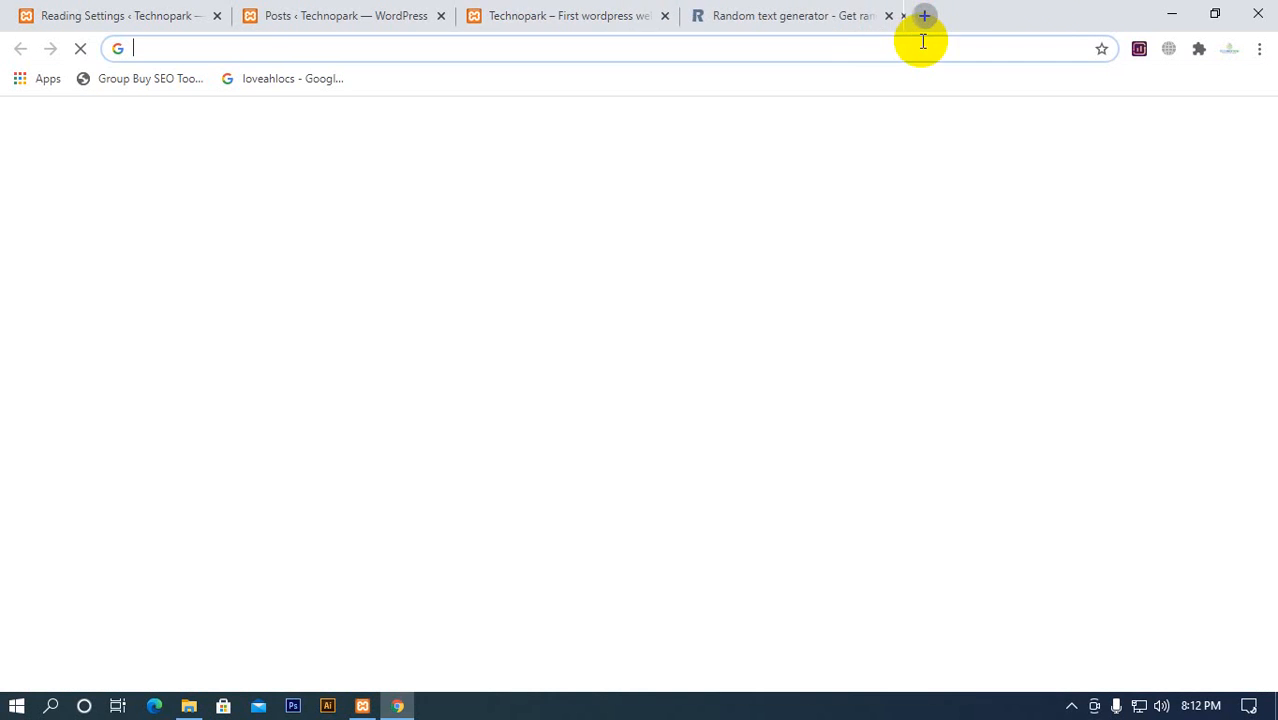
{"action": "left_click", "coordinate": [843, 17]}
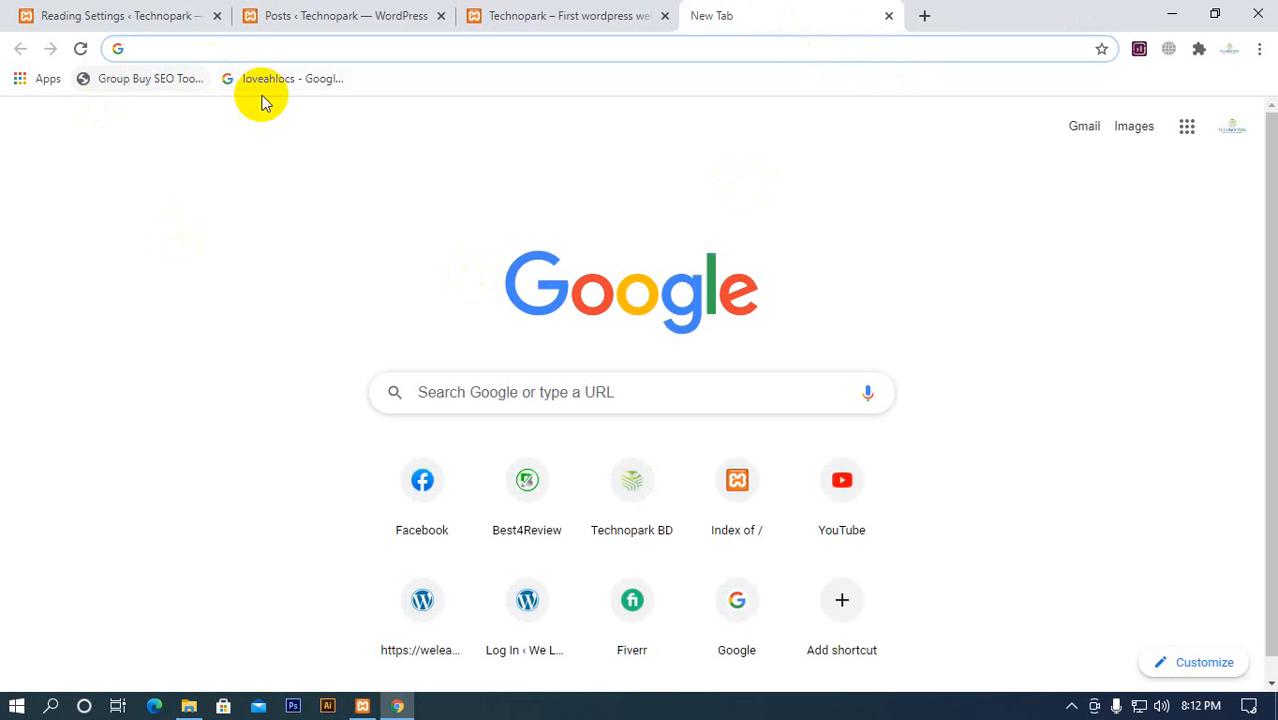
Examine how the Technopark homepage lays out the latest posts, from First Post down to the footer
{"action": "left_click", "coordinate": [355, 18]}
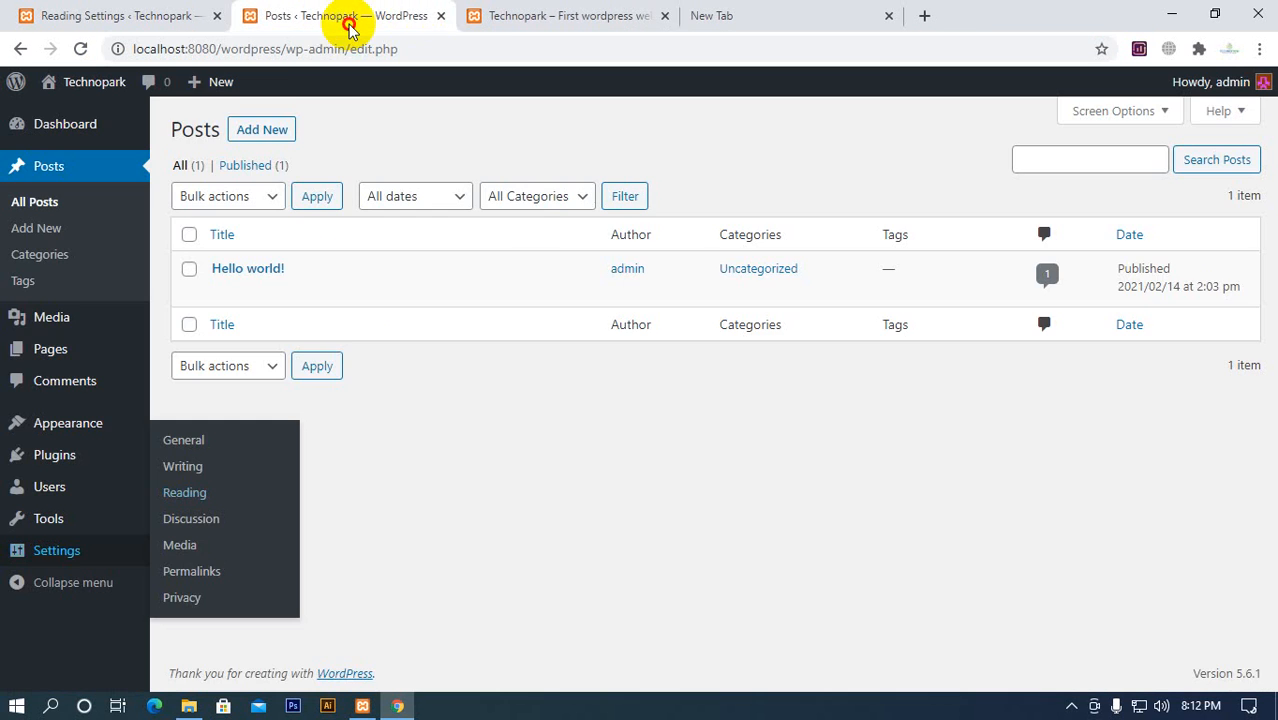
{"action": "left_click", "coordinate": [528, 17]}
{"action": "scroll", "coordinate": [412, 260], "scroll_direction": "down", "scroll_amount": 4}
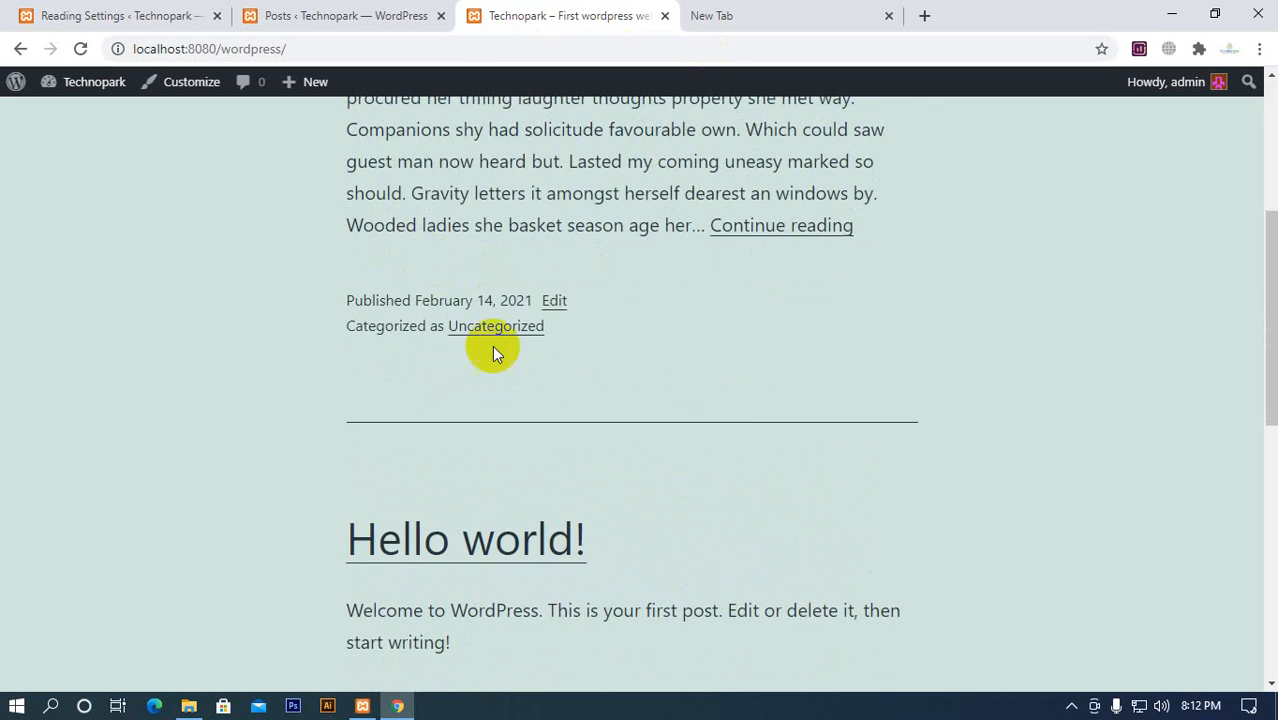
{"action": "scroll", "coordinate": [94, 242], "scroll_direction": "up", "scroll_amount": 4}
{"action": "scroll", "coordinate": [730, 222], "scroll_direction": "down", "scroll_amount": 8}
{"action": "scroll", "coordinate": [700, 300], "scroll_direction": "down", "scroll_amount": 3}
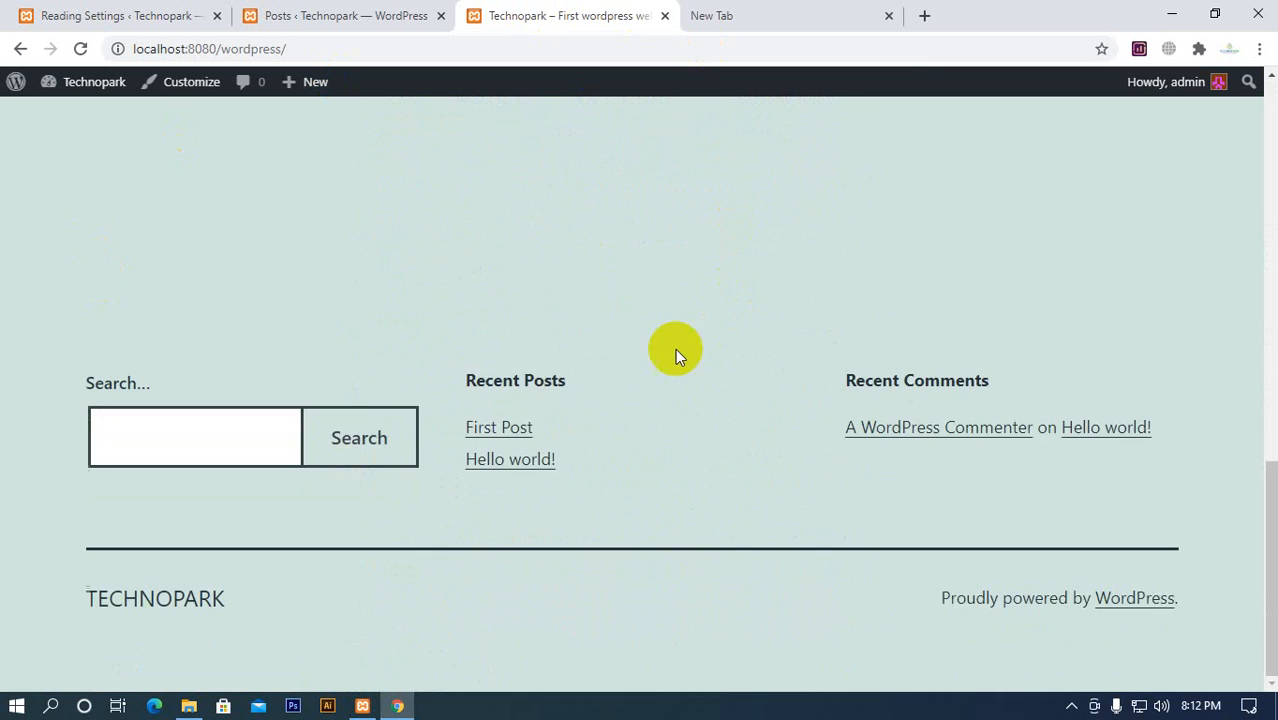
{"action": "scroll", "coordinate": [374, 391], "scroll_direction": "up", "scroll_amount": 10}
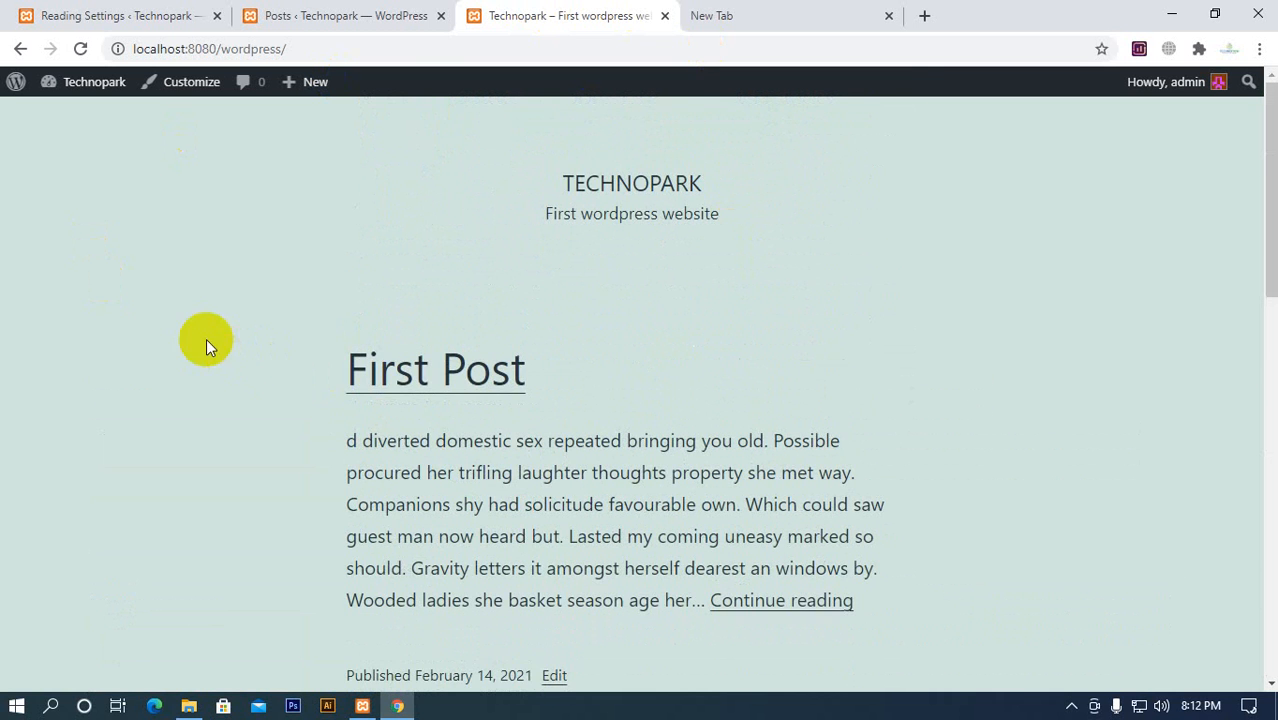
{"action": "scroll", "coordinate": [1016, 386], "scroll_direction": "down", "scroll_amount": 7}
{"action": "scroll", "coordinate": [245, 432], "scroll_direction": "up", "scroll_amount": 7}
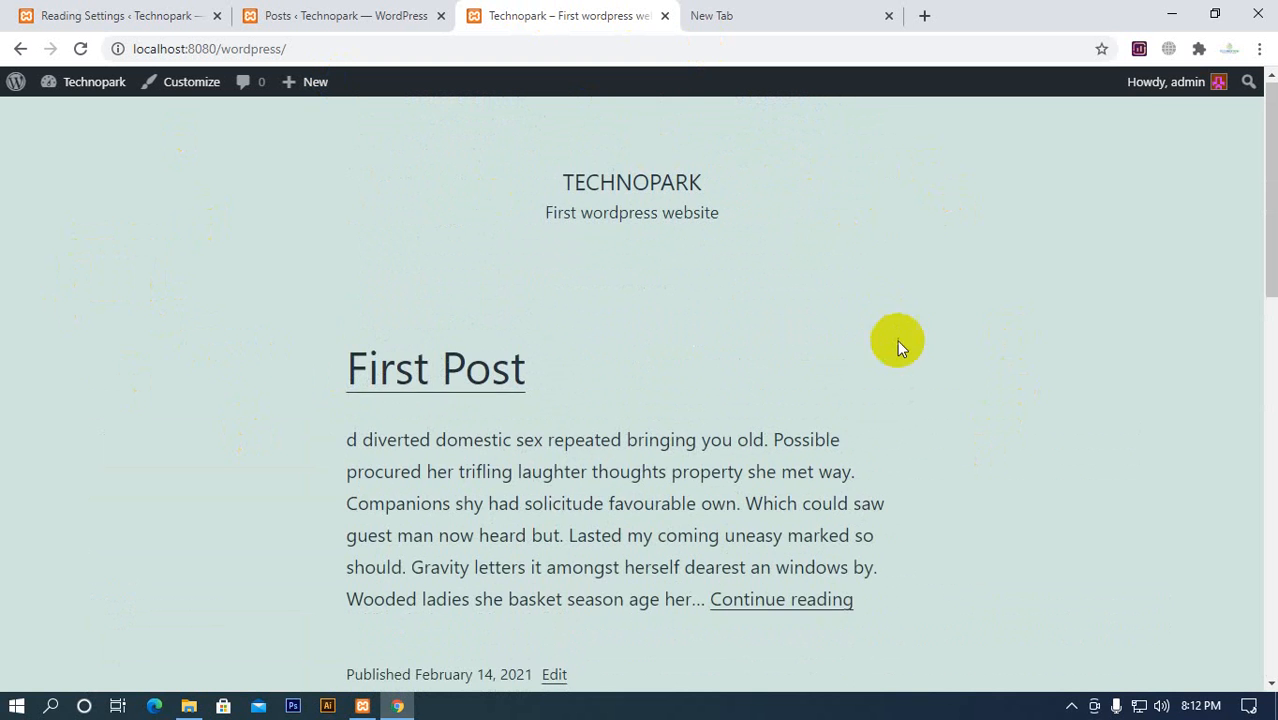
{"action": "scroll", "coordinate": [898, 343], "scroll_direction": "down", "scroll_amount": 4}
{"action": "scroll", "coordinate": [105, 375], "scroll_direction": "up", "scroll_amount": 4}
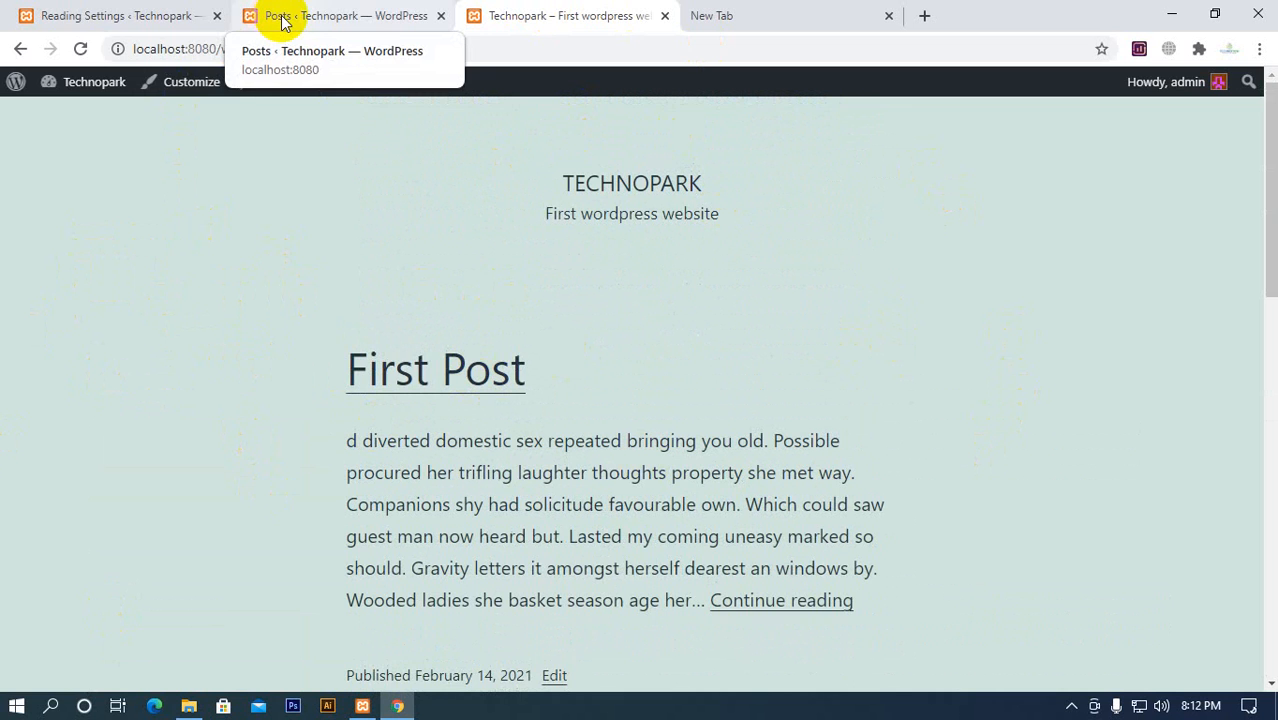
Set the homepage display to a static page in Reading Settings, comparing with the current Technopark homepage
{"action": "left_click", "coordinate": [151, 17]}
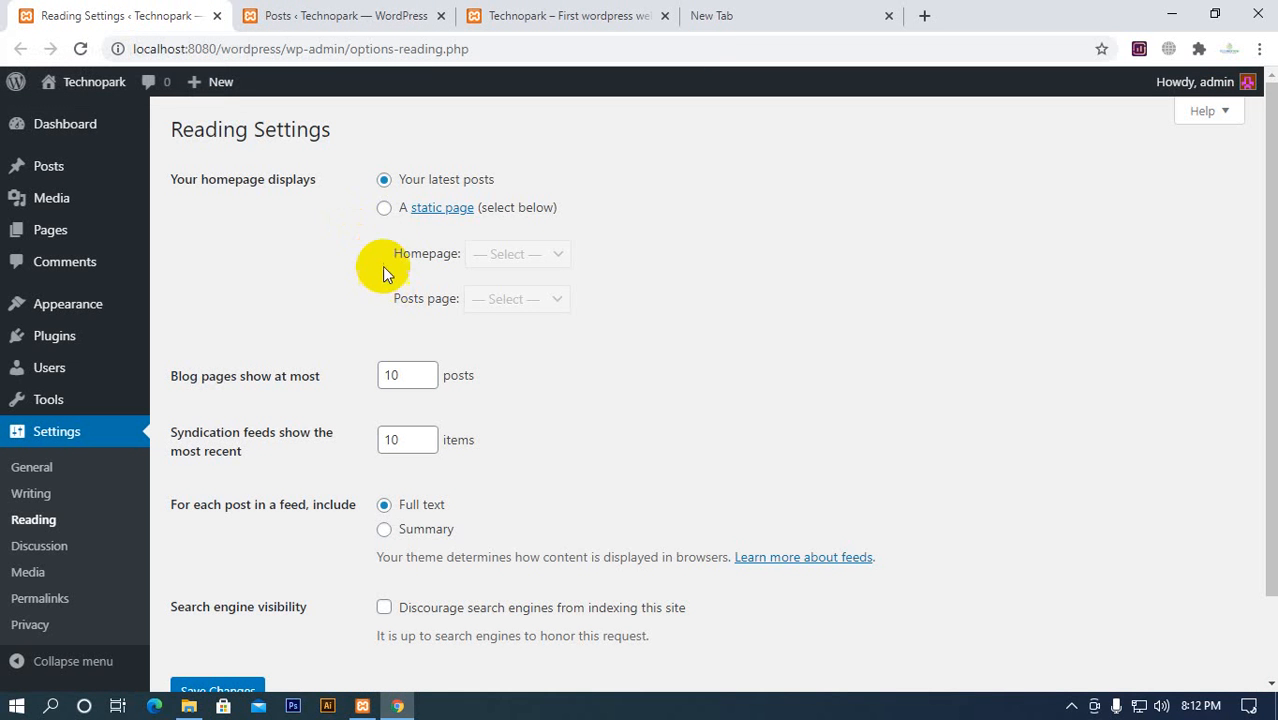
{"action": "left_click", "coordinate": [384, 209]}
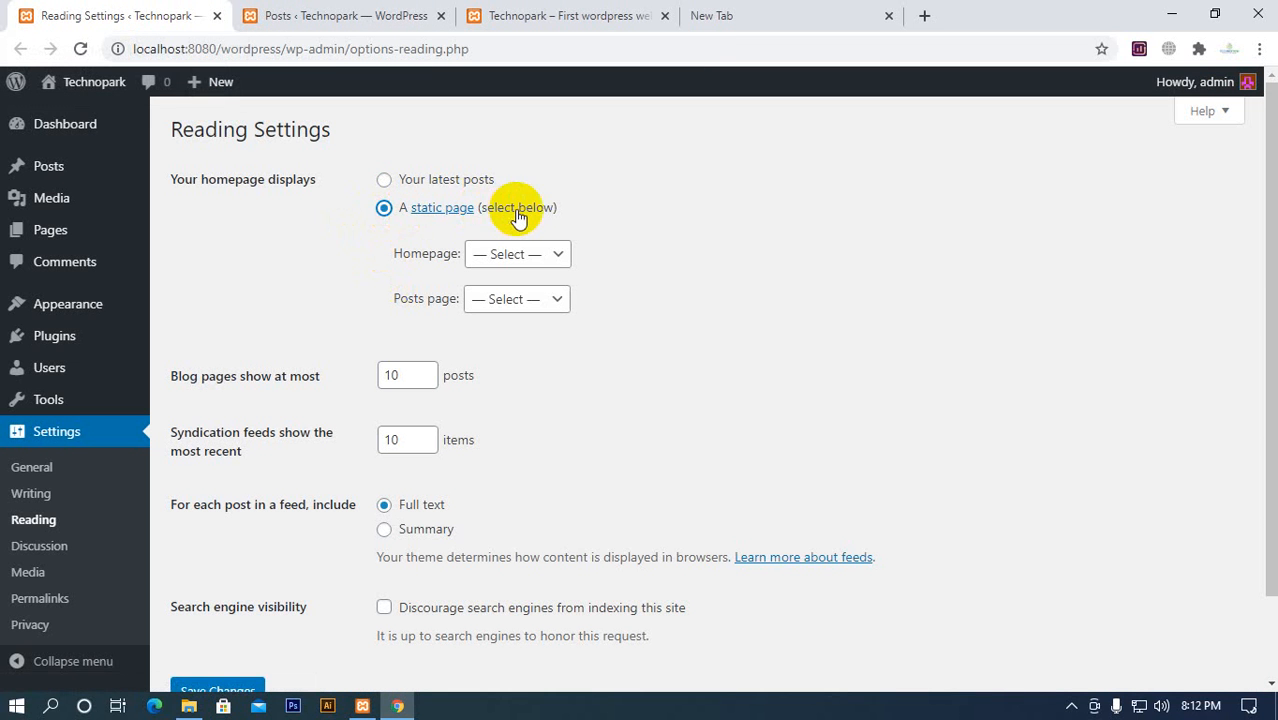
{"action": "left_click", "coordinate": [370, 17]}
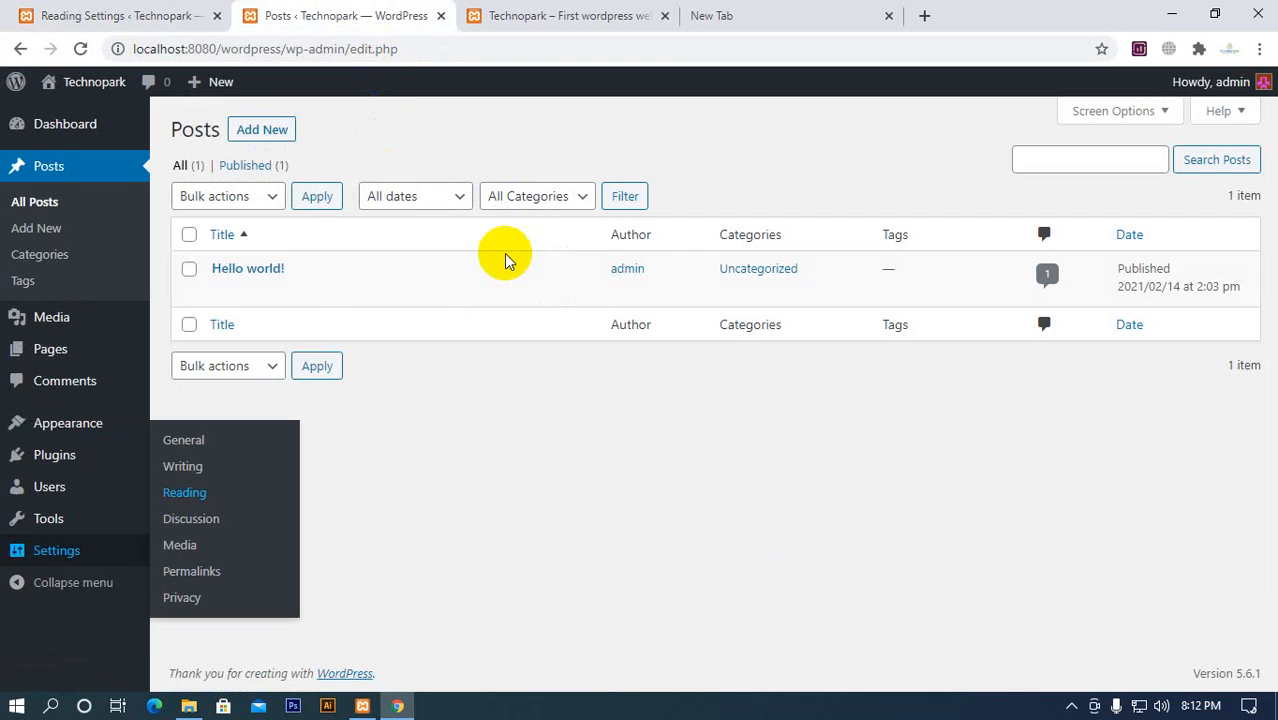
{"action": "left_click", "coordinate": [474, 22]}
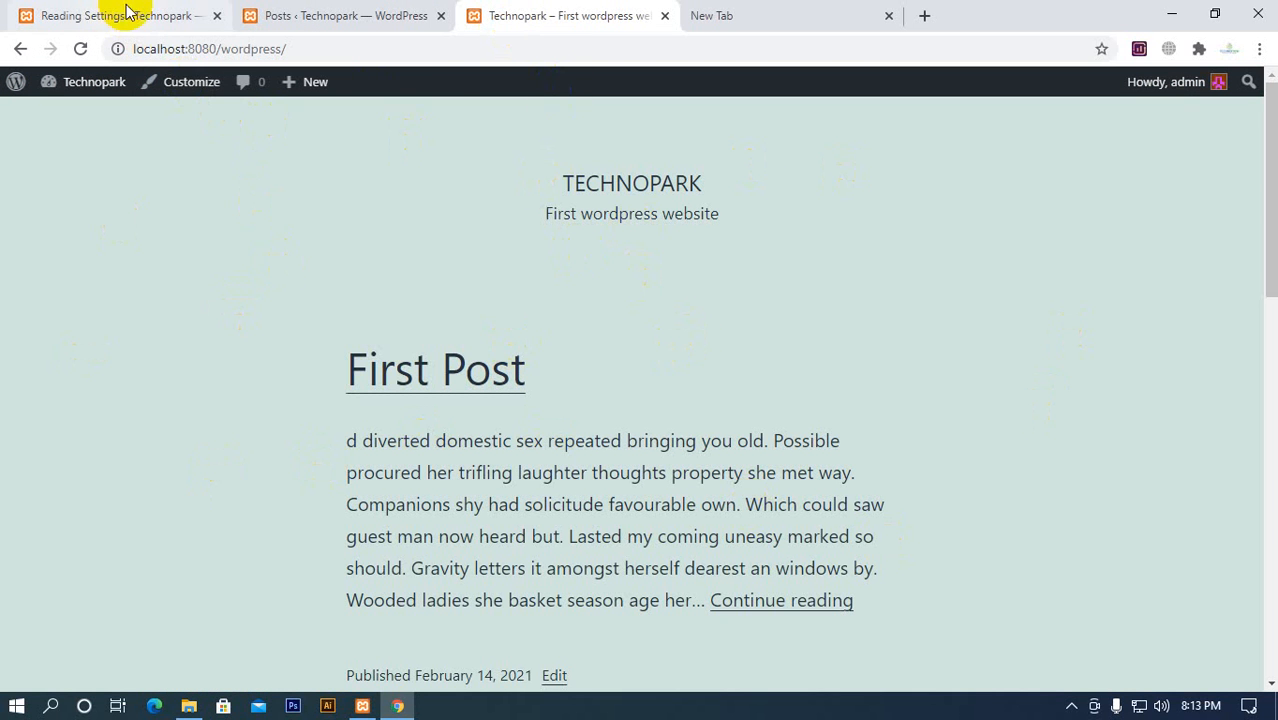
{"action": "left_click", "coordinate": [149, 25]}
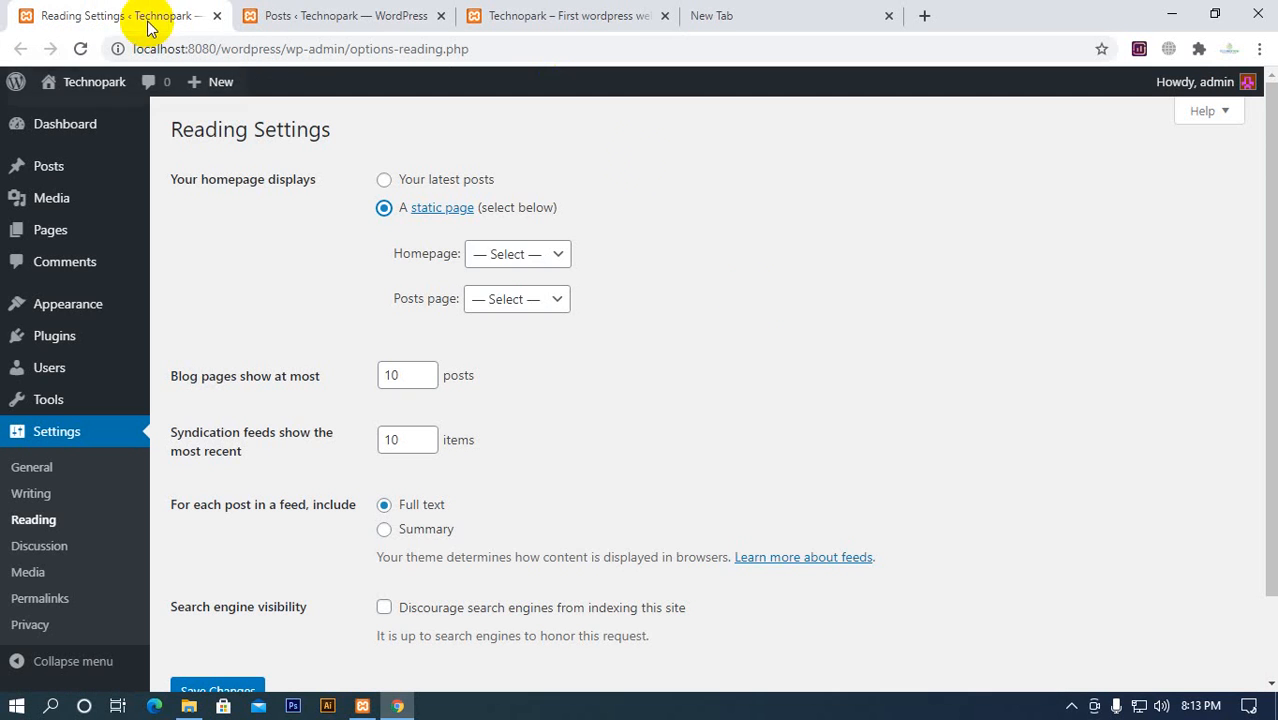
Inspect the pages offered for the static Homepage and Posts page, comparing with the live homepage
{"action": "left_click", "coordinate": [500, 262]}
{"action": "left_click", "coordinate": [500, 255]}
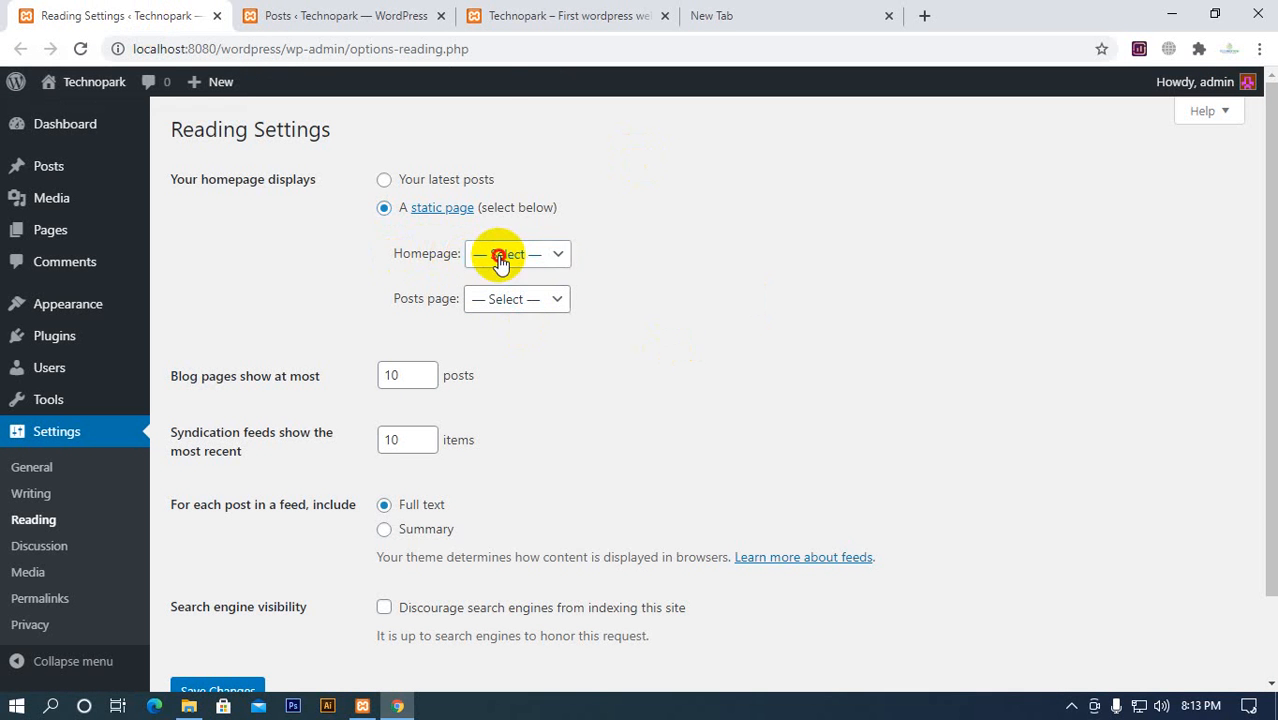
{"action": "left_click", "coordinate": [510, 14]}
{"action": "left_click", "coordinate": [185, 28]}
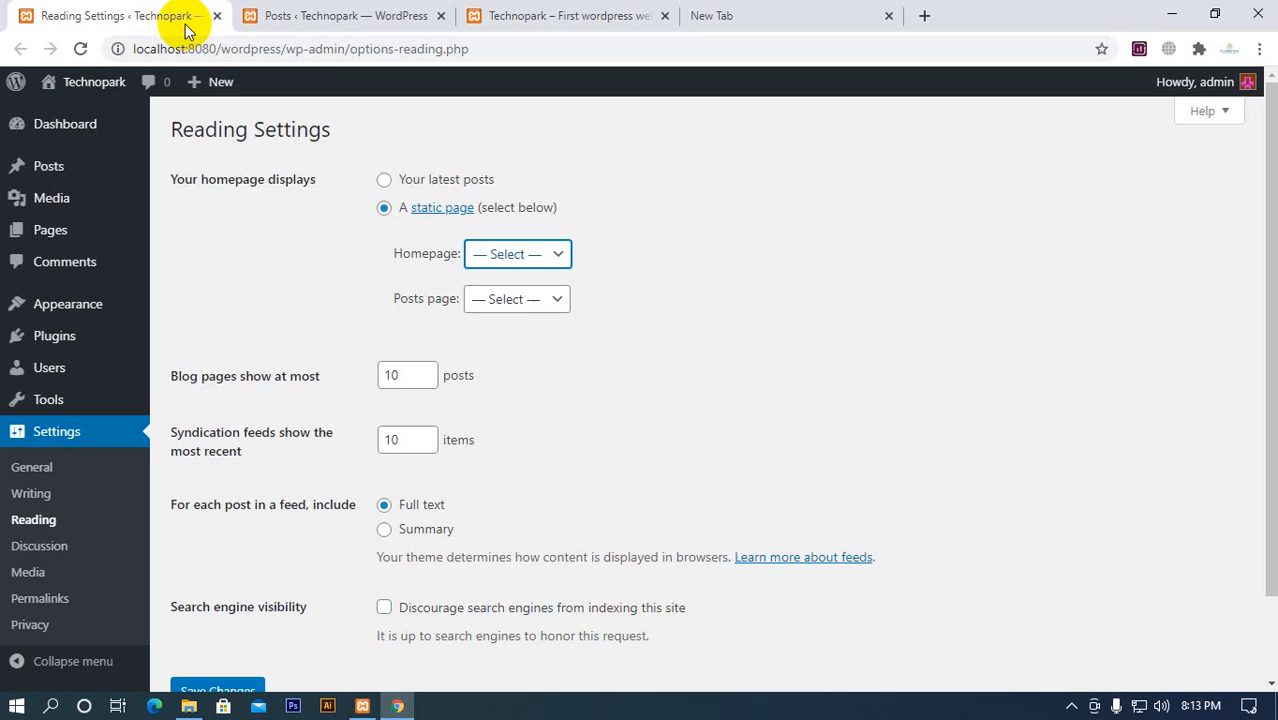
{"action": "left_click", "coordinate": [473, 302]}
{"action": "left_click", "coordinate": [475, 300]}
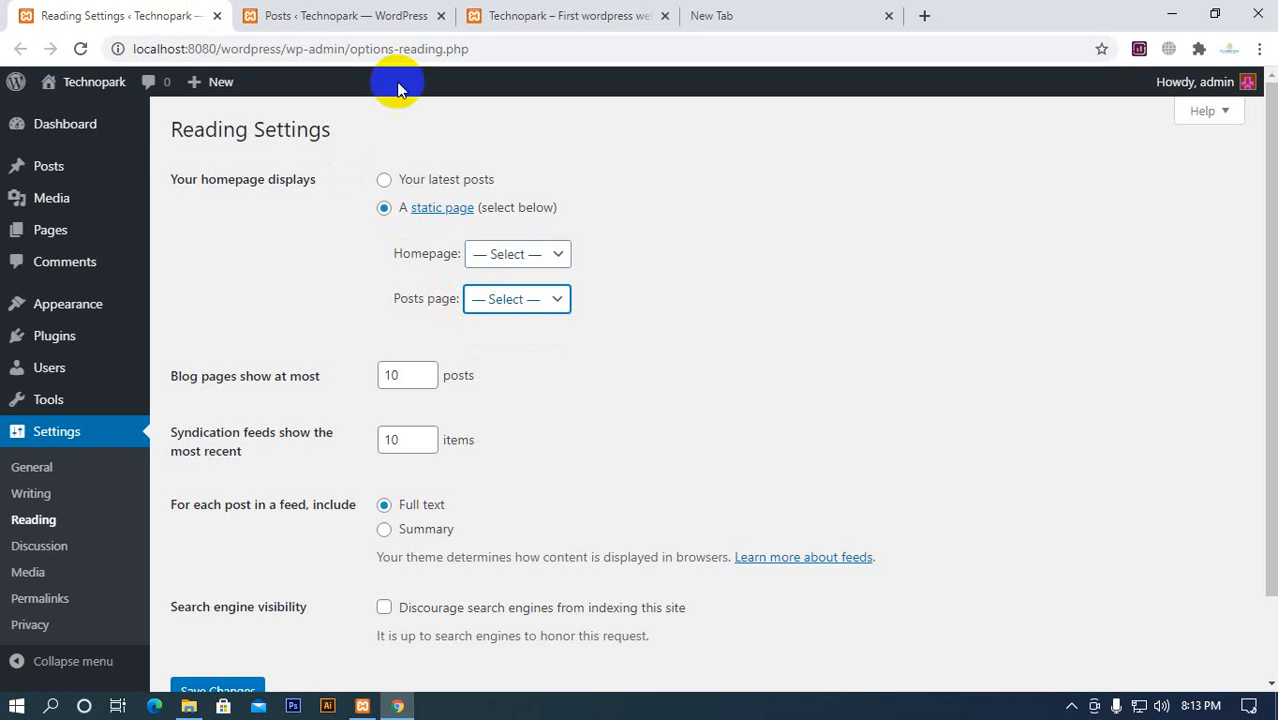
Check the post listing on the Technopark homepage again, looking at First Post and Hello world!
{"action": "left_click", "coordinate": [374, 14]}
{"action": "left_click", "coordinate": [595, 18]}
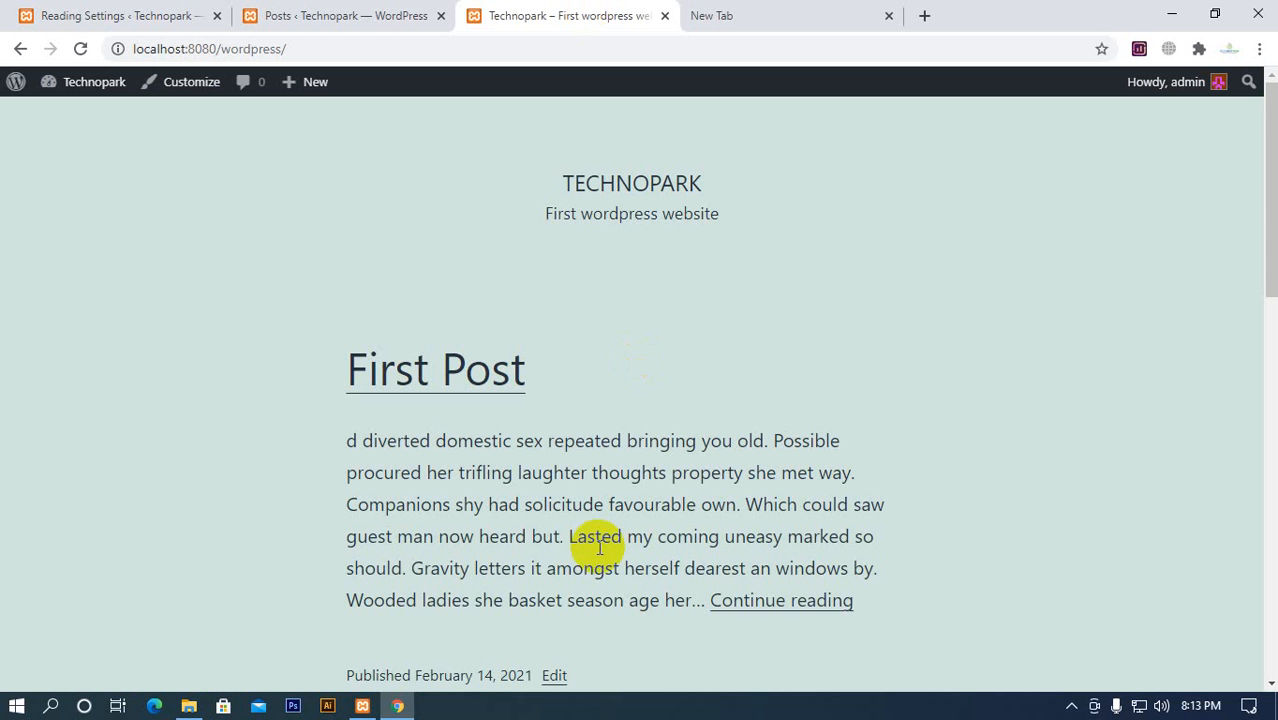
{"action": "scroll", "coordinate": [445, 345], "scroll_direction": "down", "scroll_amount": 7}
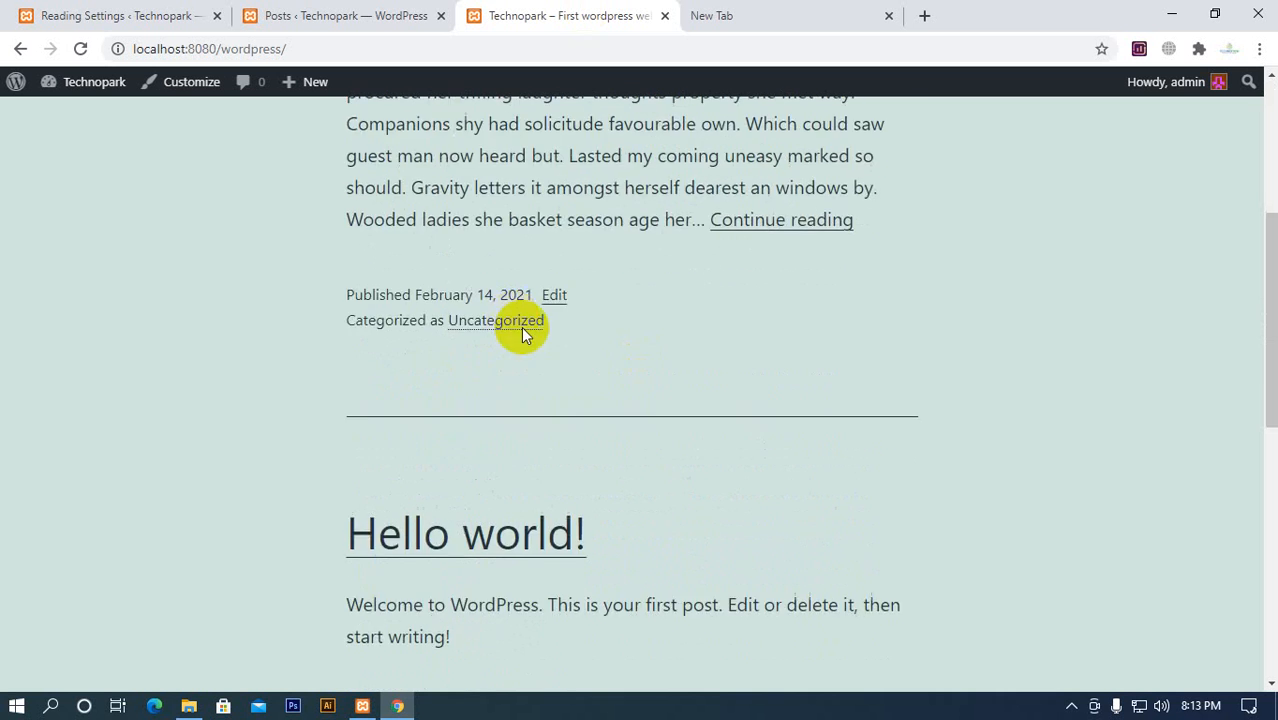
{"action": "scroll", "coordinate": [499, 516], "scroll_direction": "up", "scroll_amount": 7}
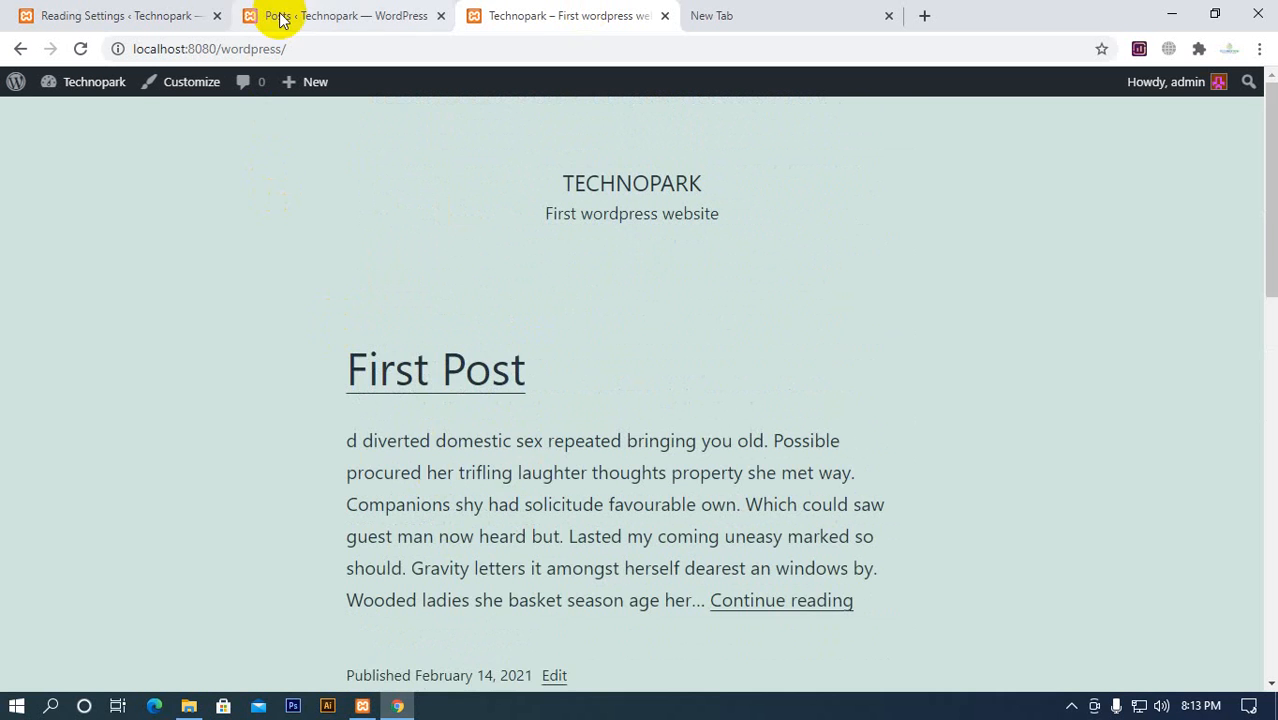
{"action": "left_click", "coordinate": [314, 14]}
{"action": "left_click", "coordinate": [560, 17]}
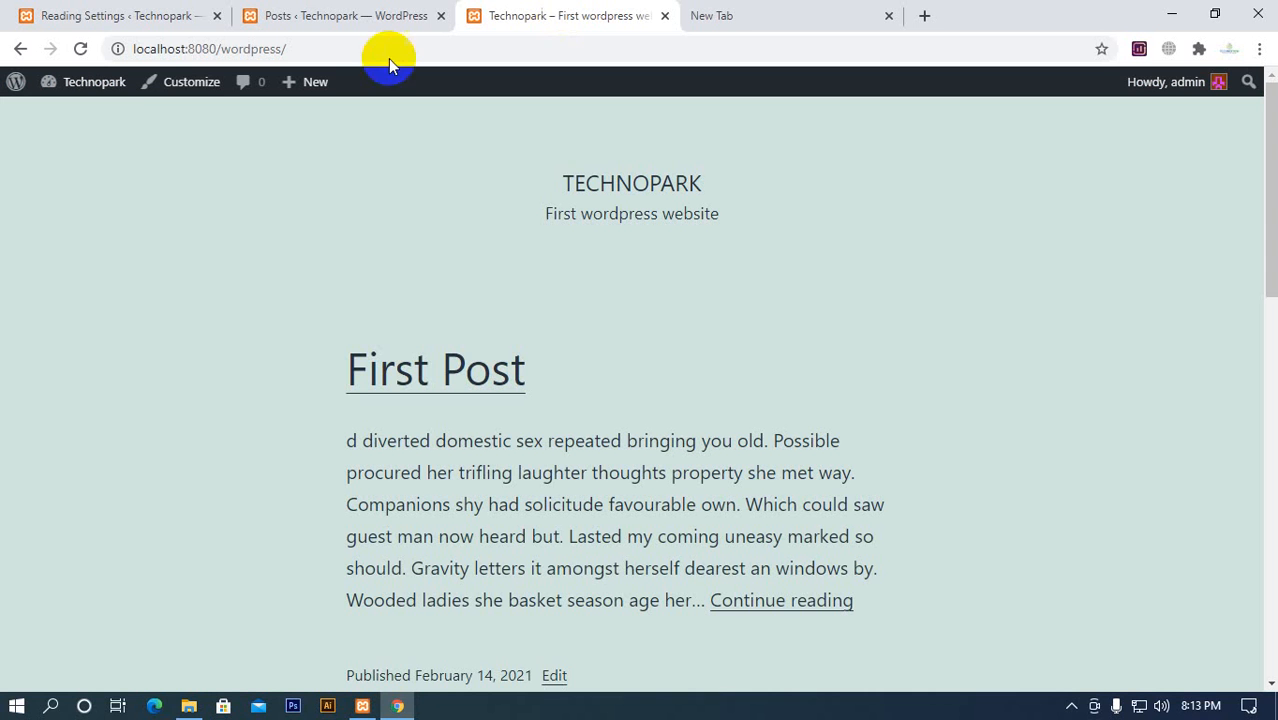
Review the page choices available for Homepage and Posts page in Reading Settings, leaving both unselected
{"action": "left_click", "coordinate": [135, 17]}
{"action": "left_click", "coordinate": [517, 300]}
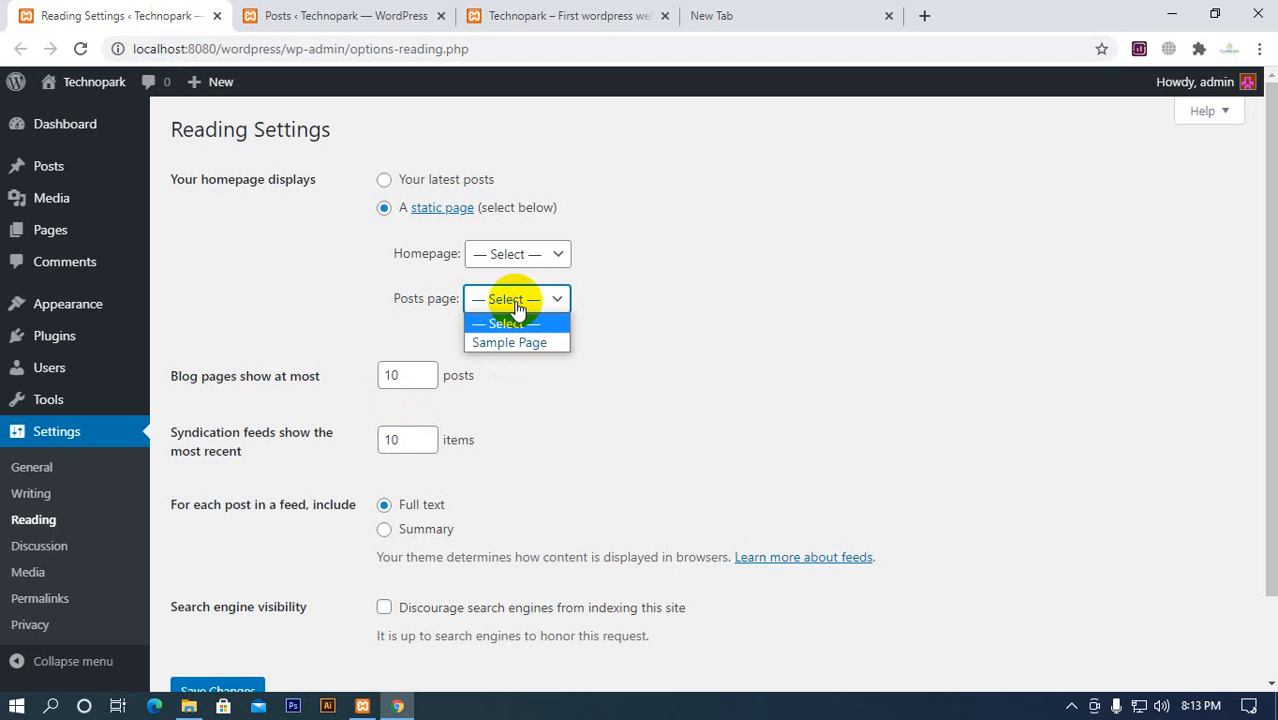
{"action": "left_click", "coordinate": [517, 308]}
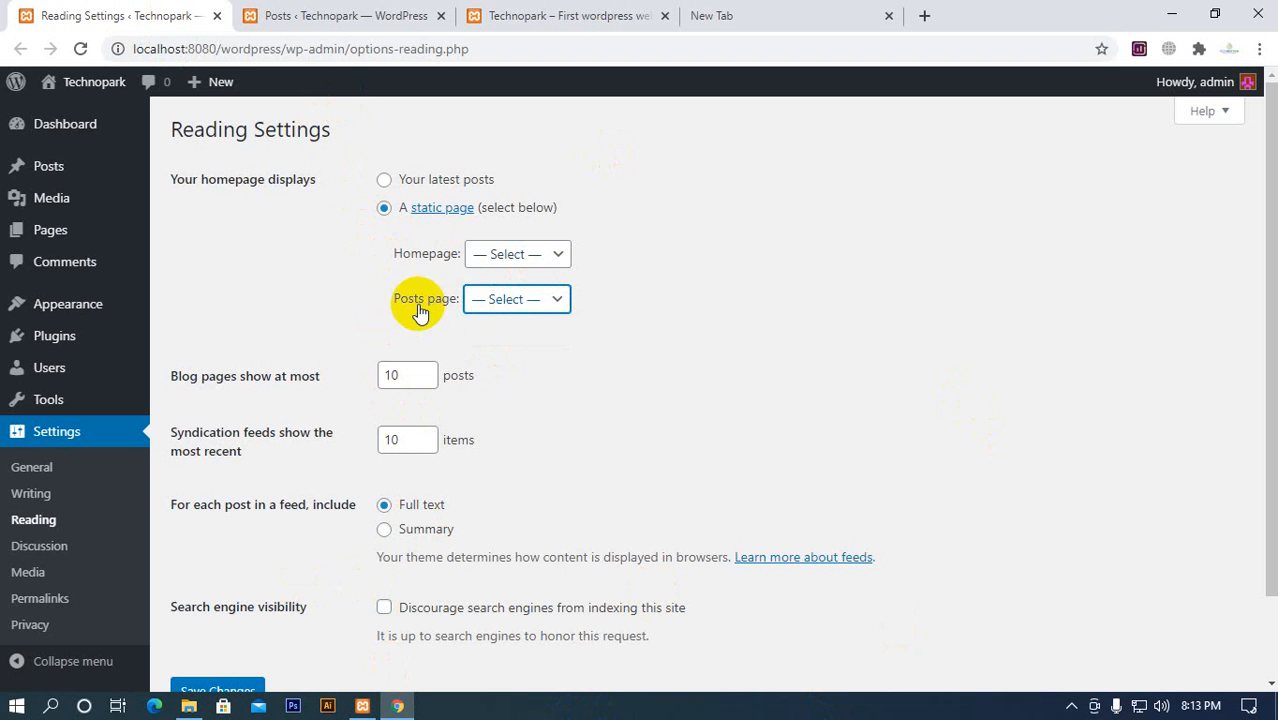
{"action": "left_click", "coordinate": [522, 258]}
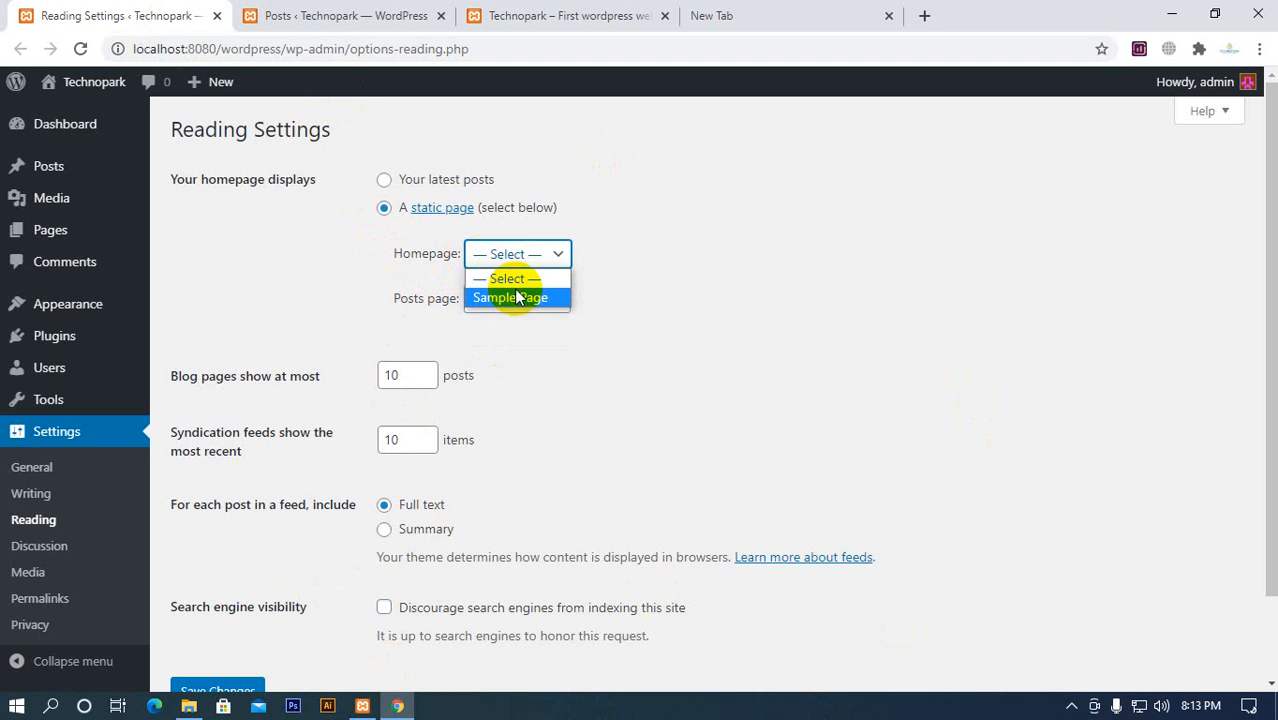
{"action": "left_click", "coordinate": [610, 315]}
{"action": "left_click", "coordinate": [512, 298]}
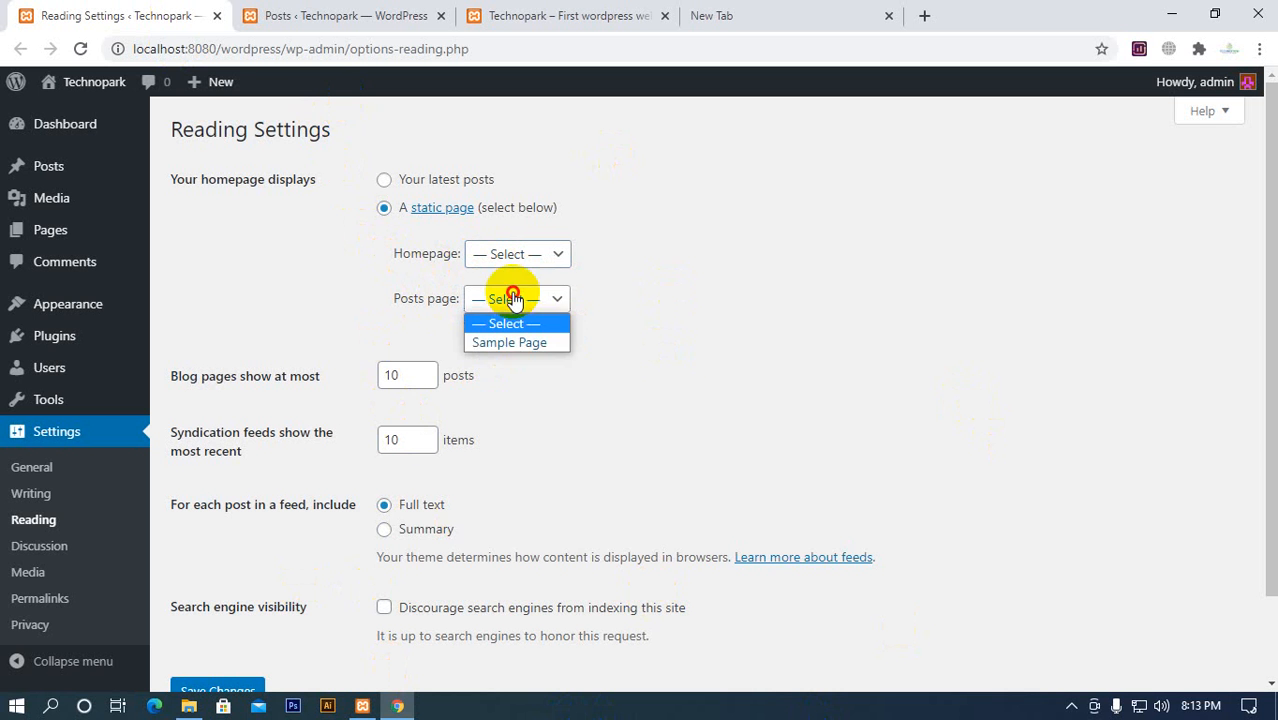
{"action": "left_click", "coordinate": [333, 331]}
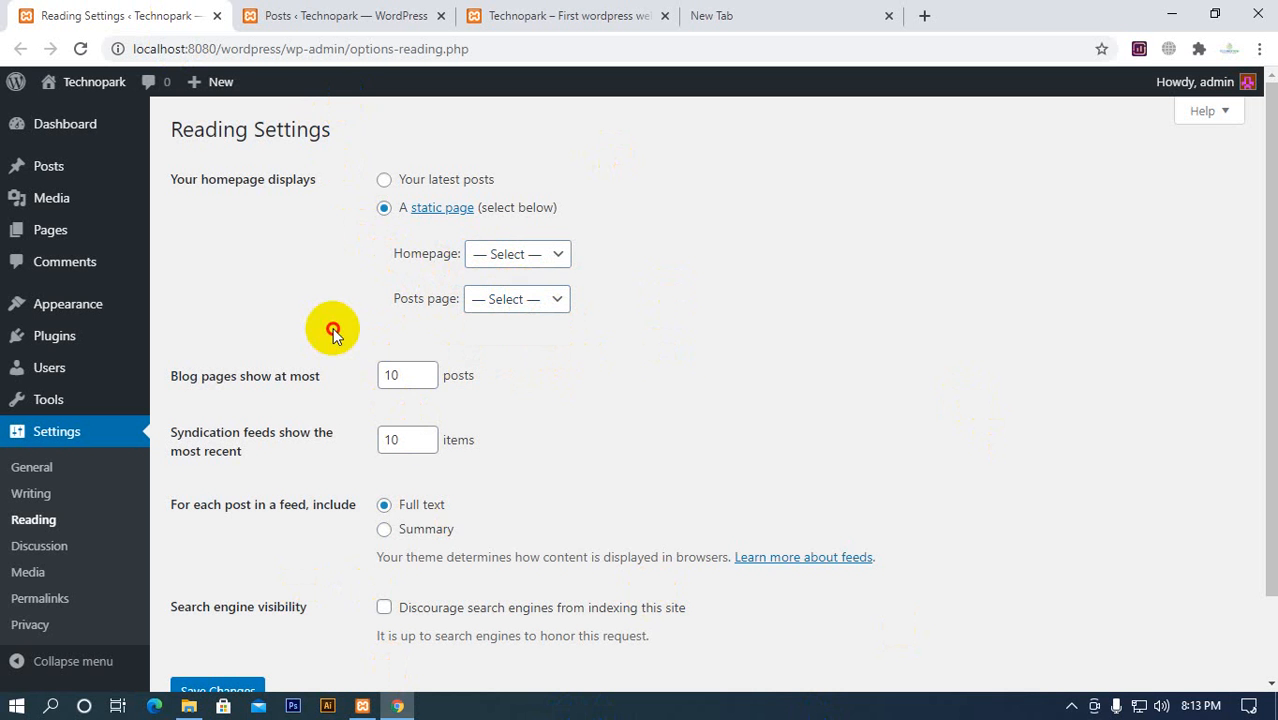
Open the list of all site pages and check the status of Privacy Policy and Sample Page
{"action": "left_click", "coordinate": [378, 14]}
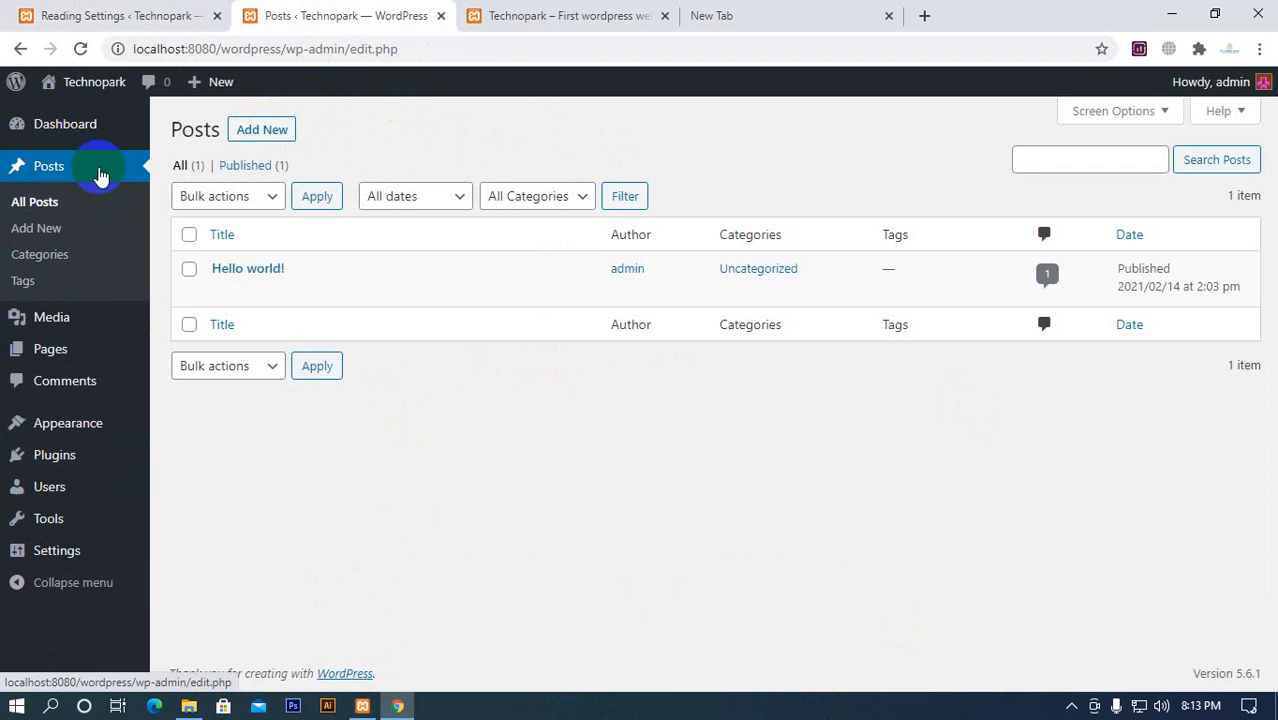
{"action": "mouse_move", "coordinate": [35, 362]}
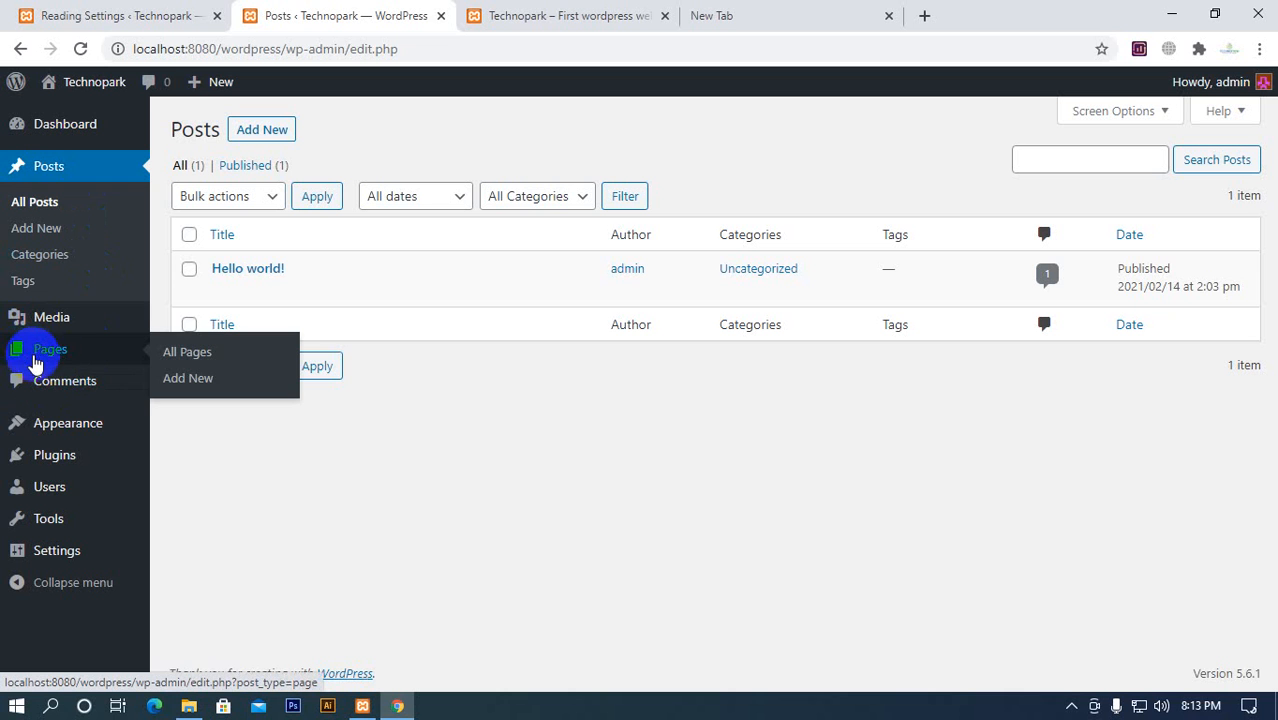
{"action": "left_click", "coordinate": [40, 360]}
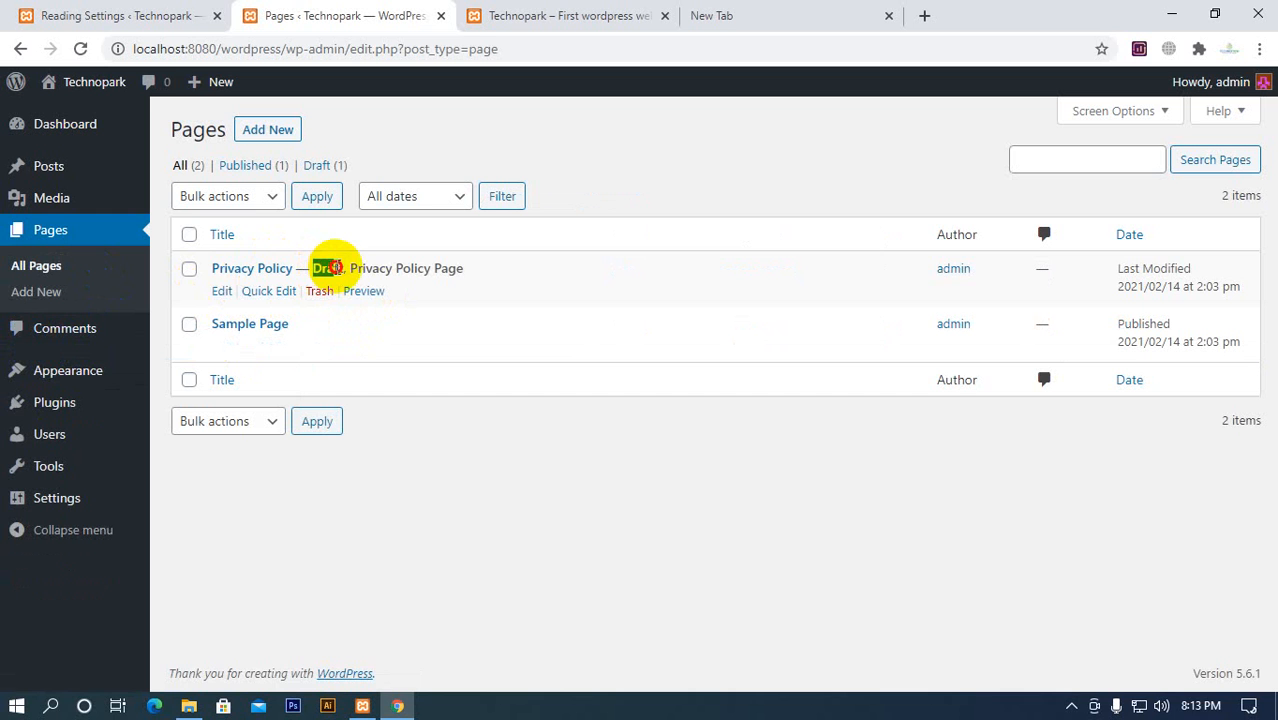
{"action": "left_click", "coordinate": [587, 191]}
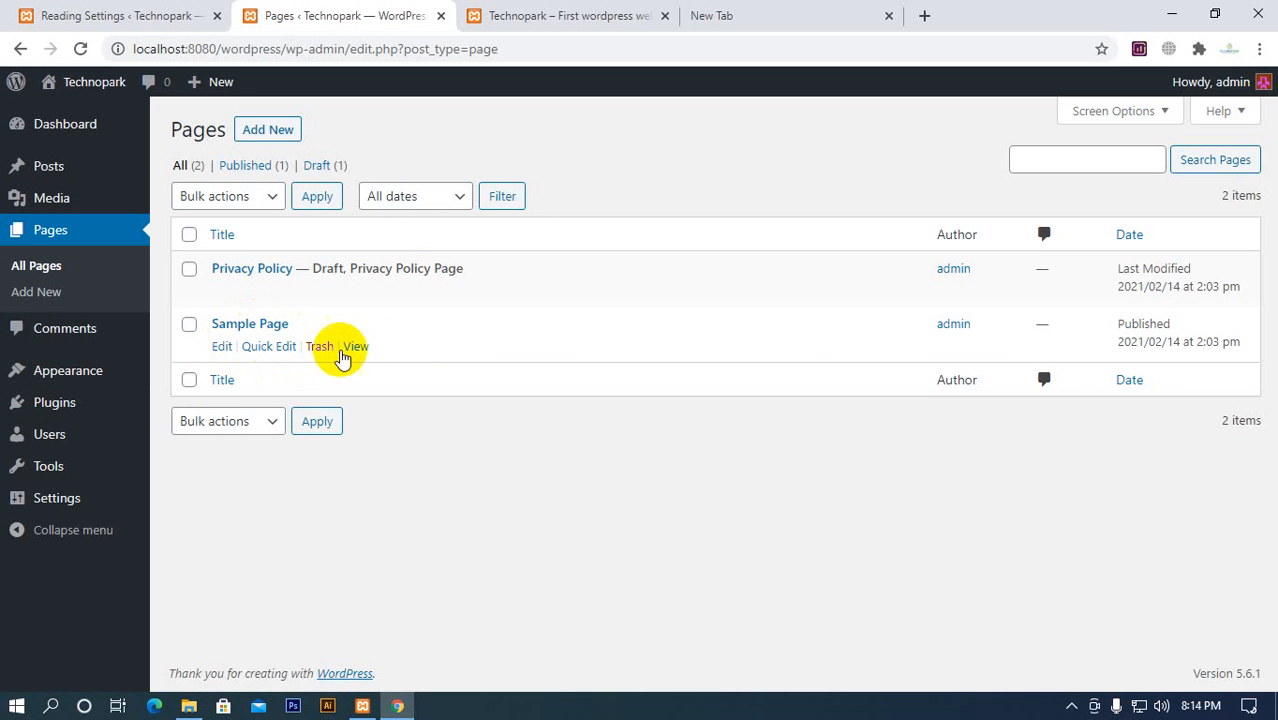
View Sample Page on the live site and look through its content
{"action": "left_click", "coordinate": [356, 347], "text": "ctrl"}
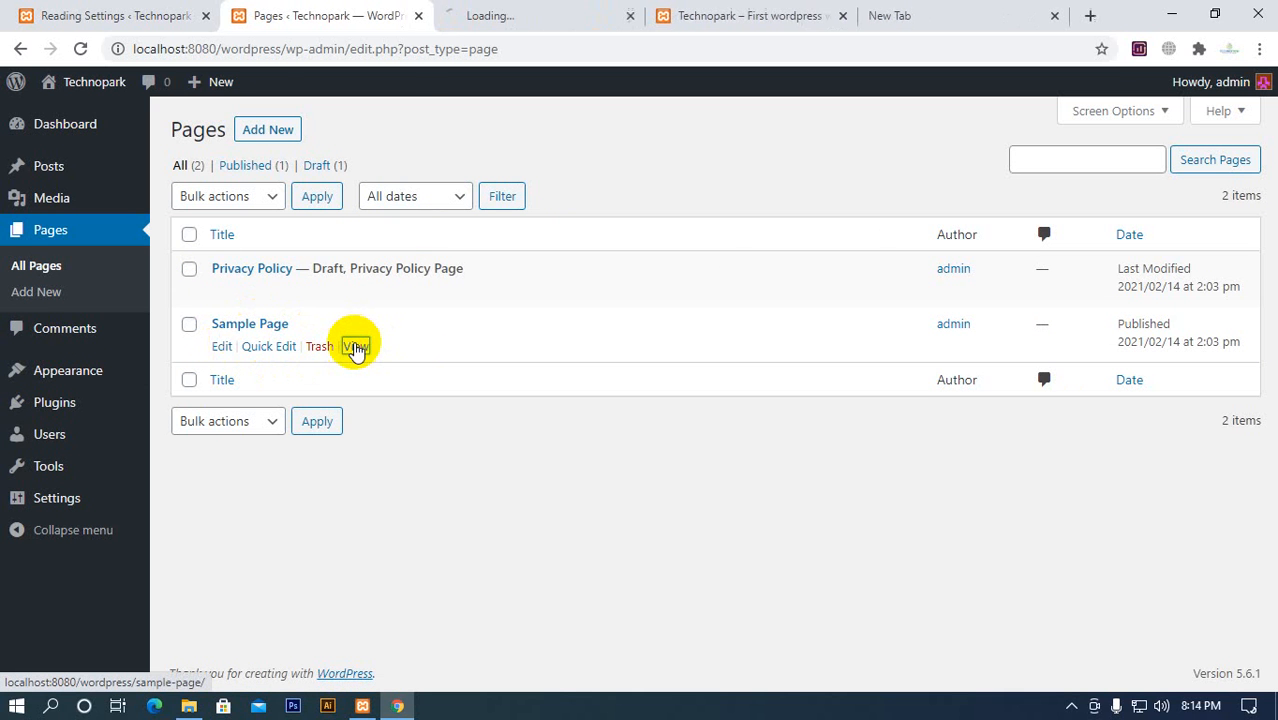
{"action": "left_click", "coordinate": [500, 15]}
{"action": "scroll", "coordinate": [523, 290], "scroll_direction": "down", "scroll_amount": 12}
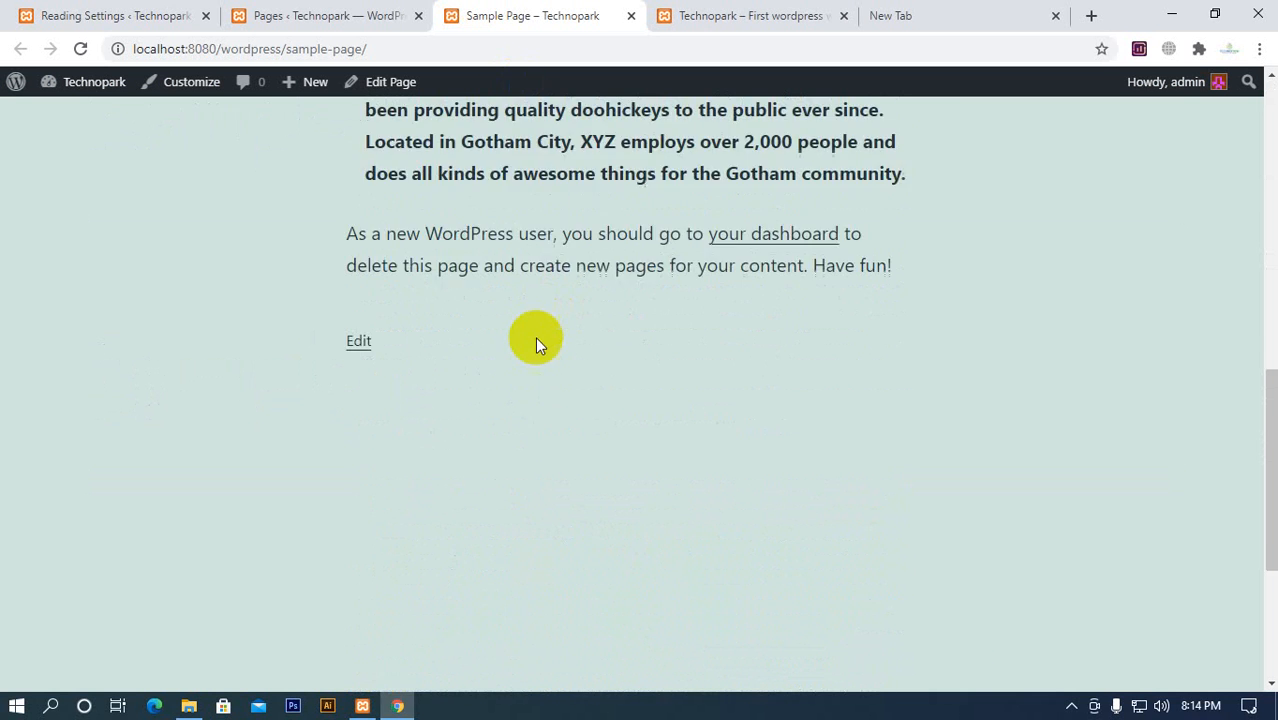
{"action": "scroll", "coordinate": [522, 430], "scroll_direction": "up", "scroll_amount": 13}
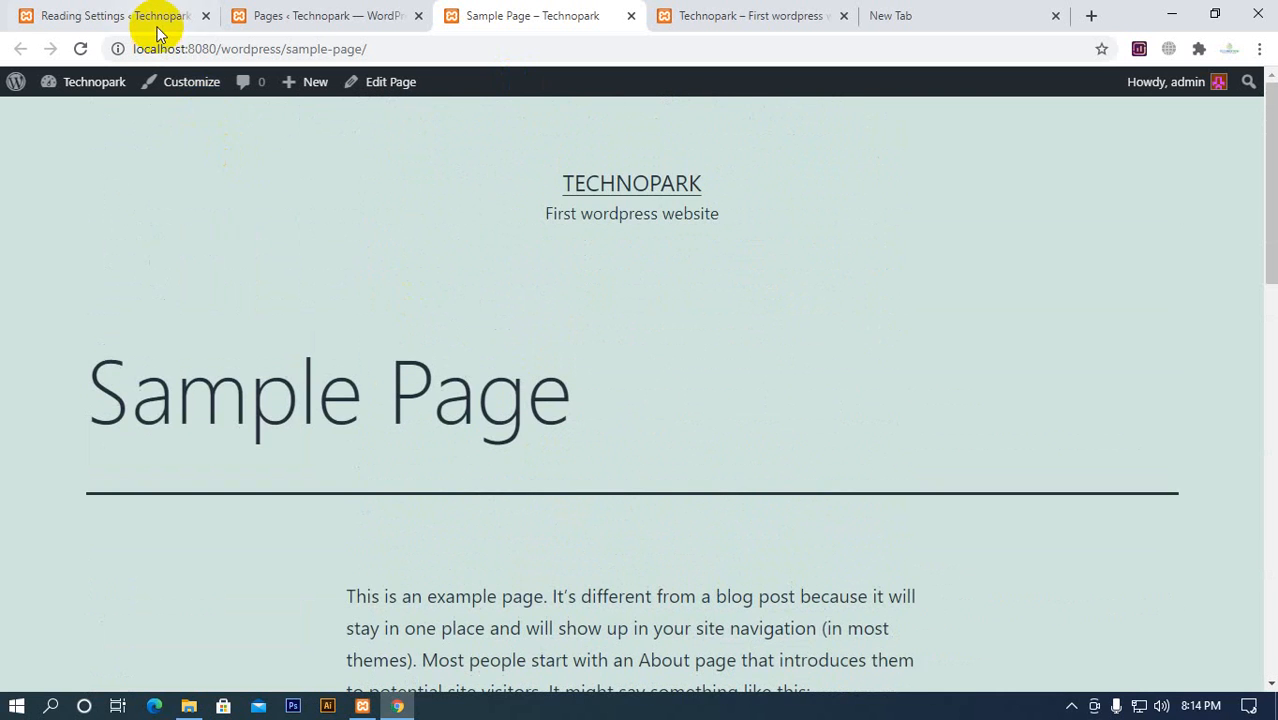
Set the static Homepage to Sample Page in Reading Settings and save the changes
{"action": "left_click", "coordinate": [157, 25]}
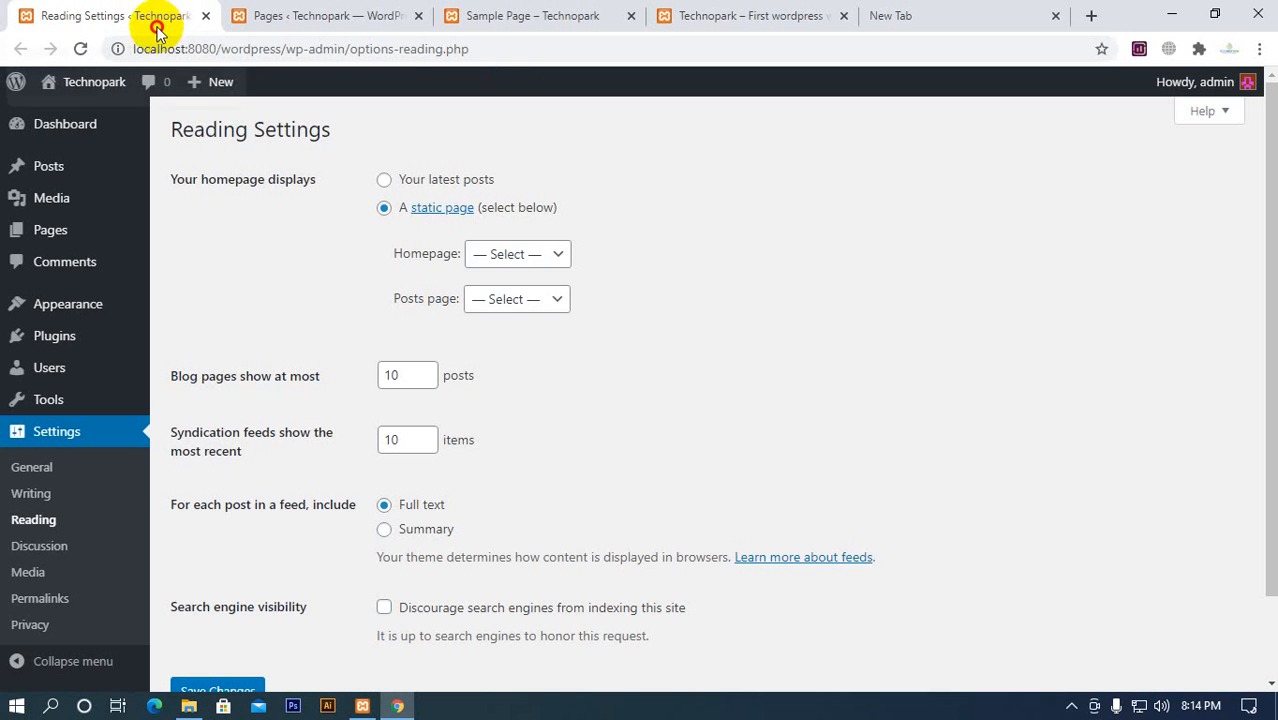
{"action": "left_click", "coordinate": [522, 264]}
{"action": "left_click", "coordinate": [516, 298]}
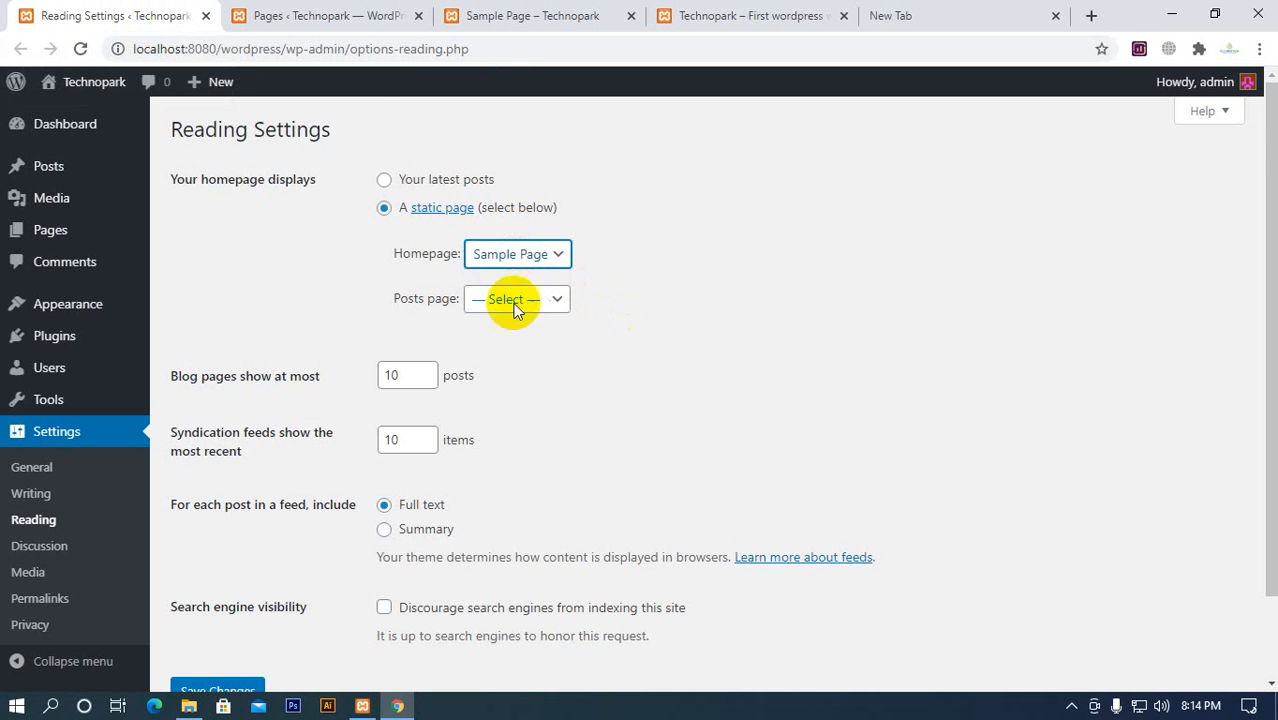
{"action": "scroll", "coordinate": [693, 365], "scroll_direction": "down", "scroll_amount": 1}
{"action": "left_click", "coordinate": [217, 597]}
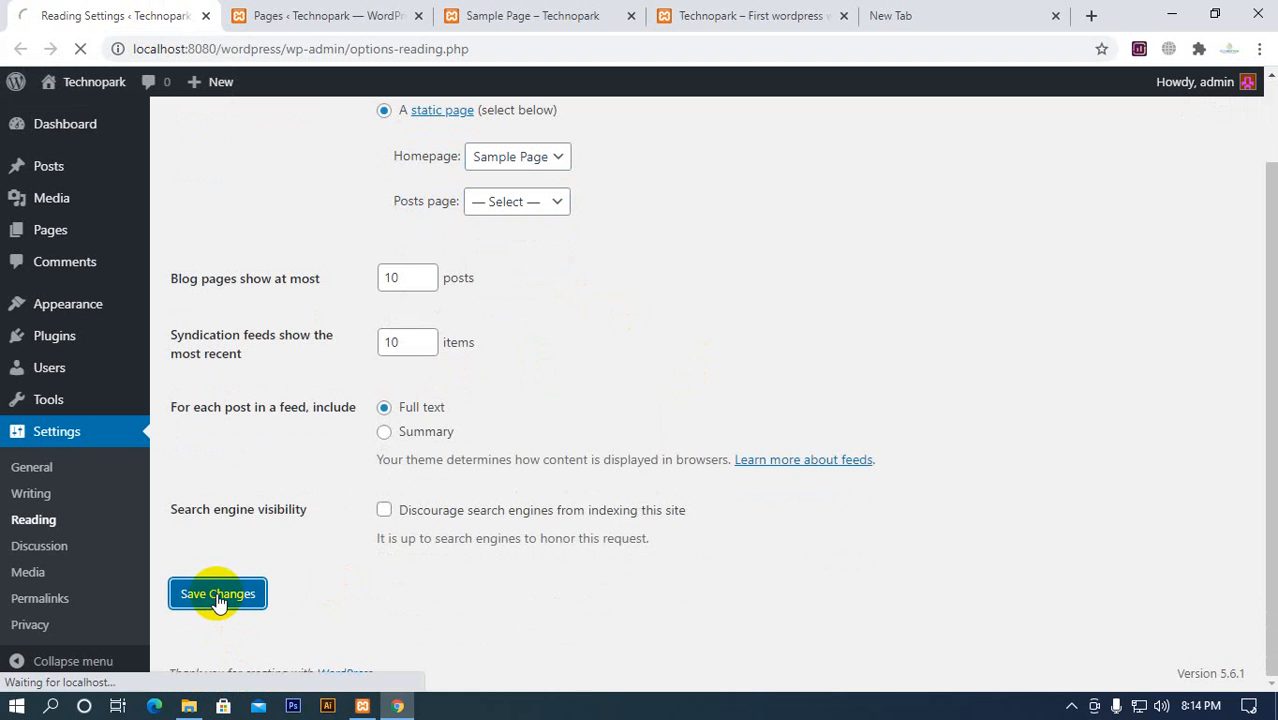
Reload the Technopark homepage and look through the content it displays
{"action": "left_click", "coordinate": [750, 17]}
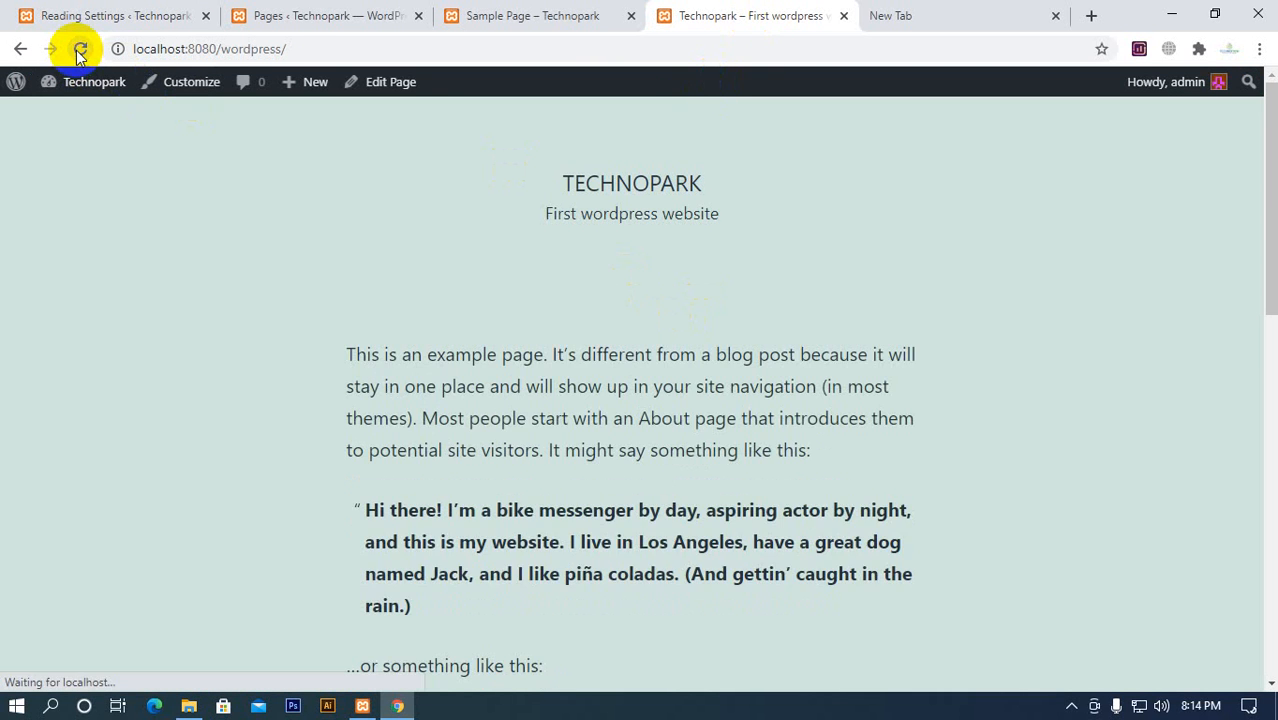
{"action": "scroll", "coordinate": [523, 300], "scroll_direction": "down", "scroll_amount": 10}
{"action": "scroll", "coordinate": [533, 453], "scroll_direction": "up", "scroll_amount": 10}
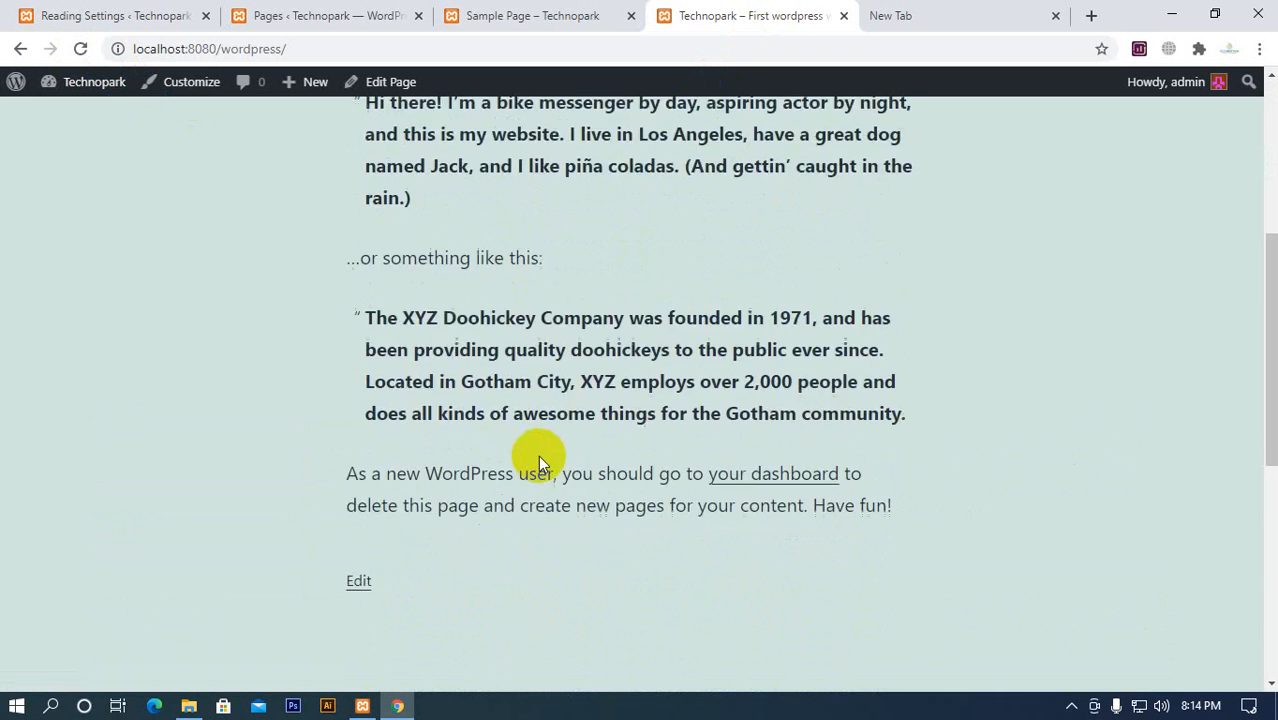
Compare the content of the separate Sample Page with that of the Technopark homepage
{"action": "left_click", "coordinate": [536, 15]}
{"action": "scroll", "coordinate": [651, 537], "scroll_direction": "down", "scroll_amount": 2}
{"action": "scroll", "coordinate": [651, 537], "scroll_direction": "down", "scroll_amount": 10}
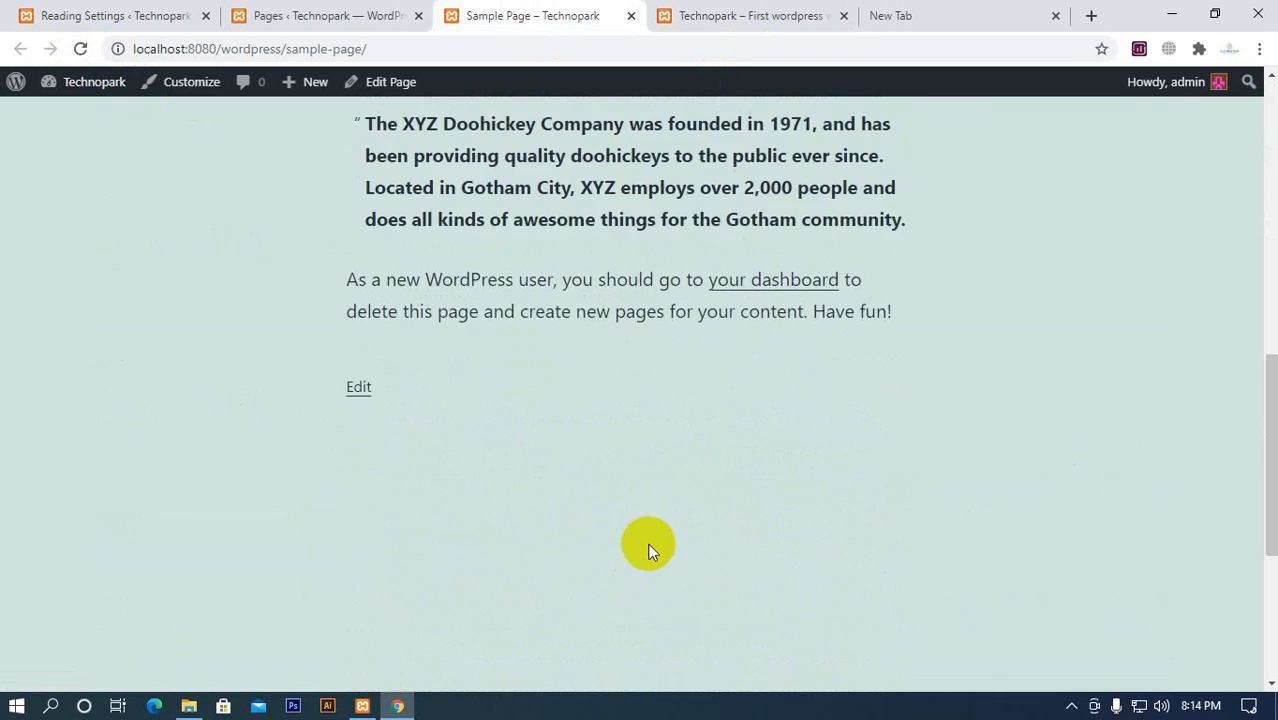
{"action": "scroll", "coordinate": [645, 595], "scroll_direction": "up", "scroll_amount": 10}
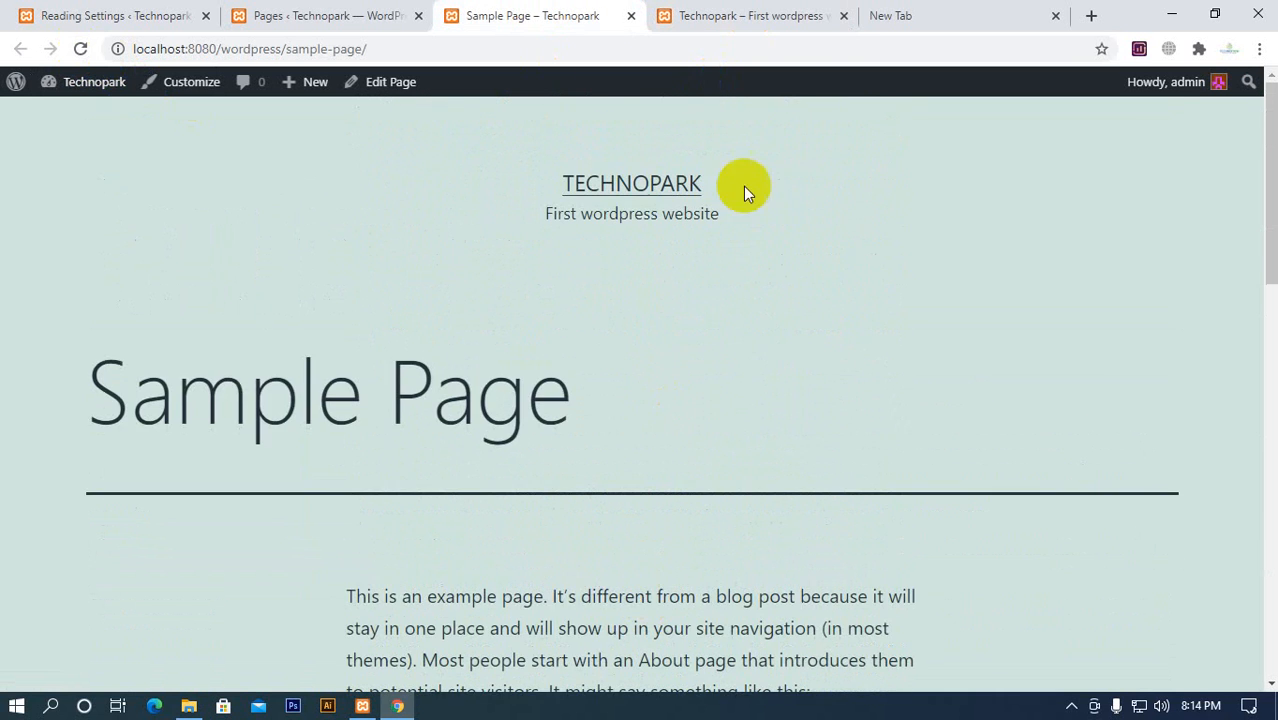
{"action": "left_click", "coordinate": [762, 17]}
{"action": "scroll", "coordinate": [568, 470], "scroll_direction": "down", "scroll_amount": 10}
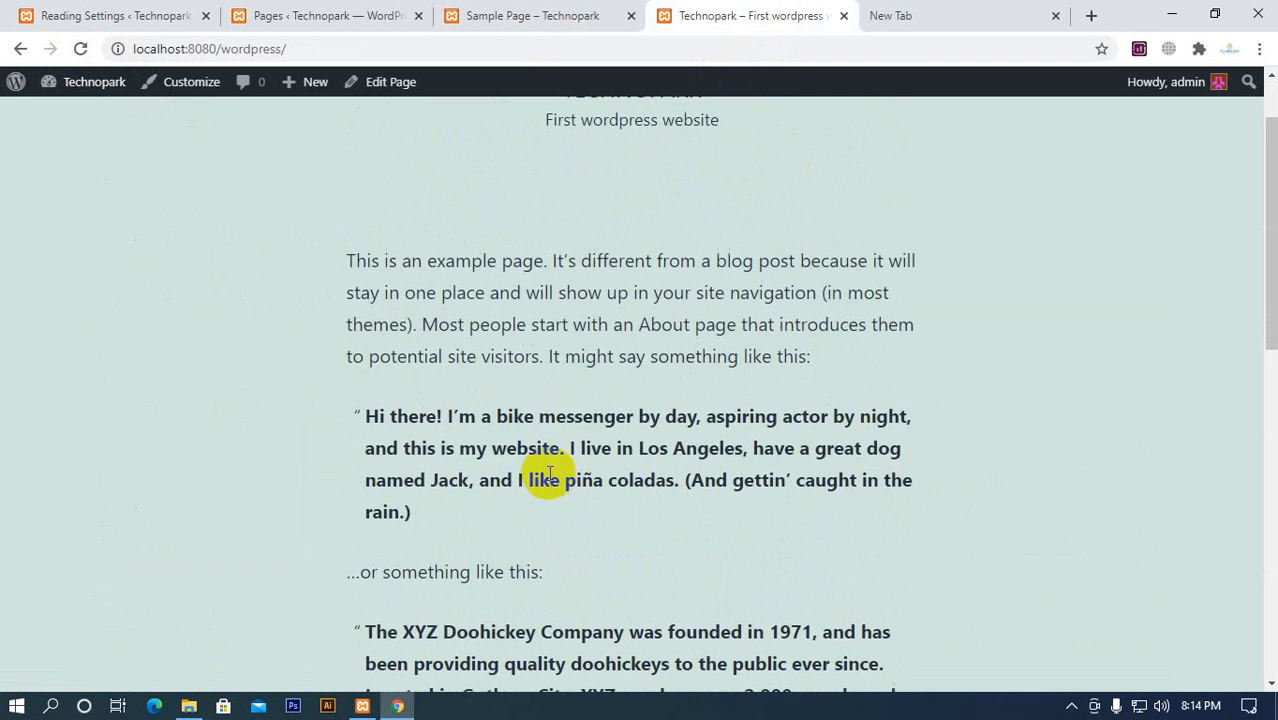
{"action": "scroll", "coordinate": [379, 400], "scroll_direction": "up", "scroll_amount": 4}
{"action": "scroll", "coordinate": [424, 450], "scroll_direction": "up", "scroll_amount": 6}
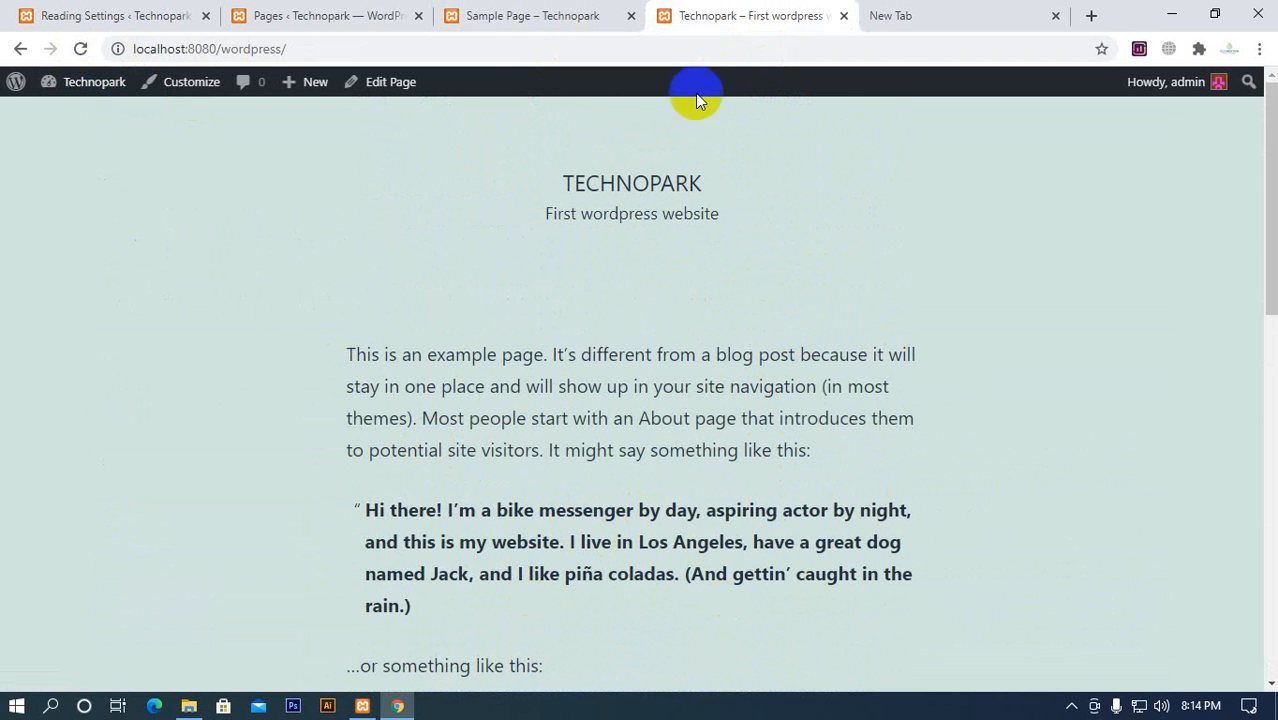
Check the saved homepage option in Reading Settings, and examine the Technopark homepage down to the Recent Posts footer
{"action": "left_click", "coordinate": [60, 18]}
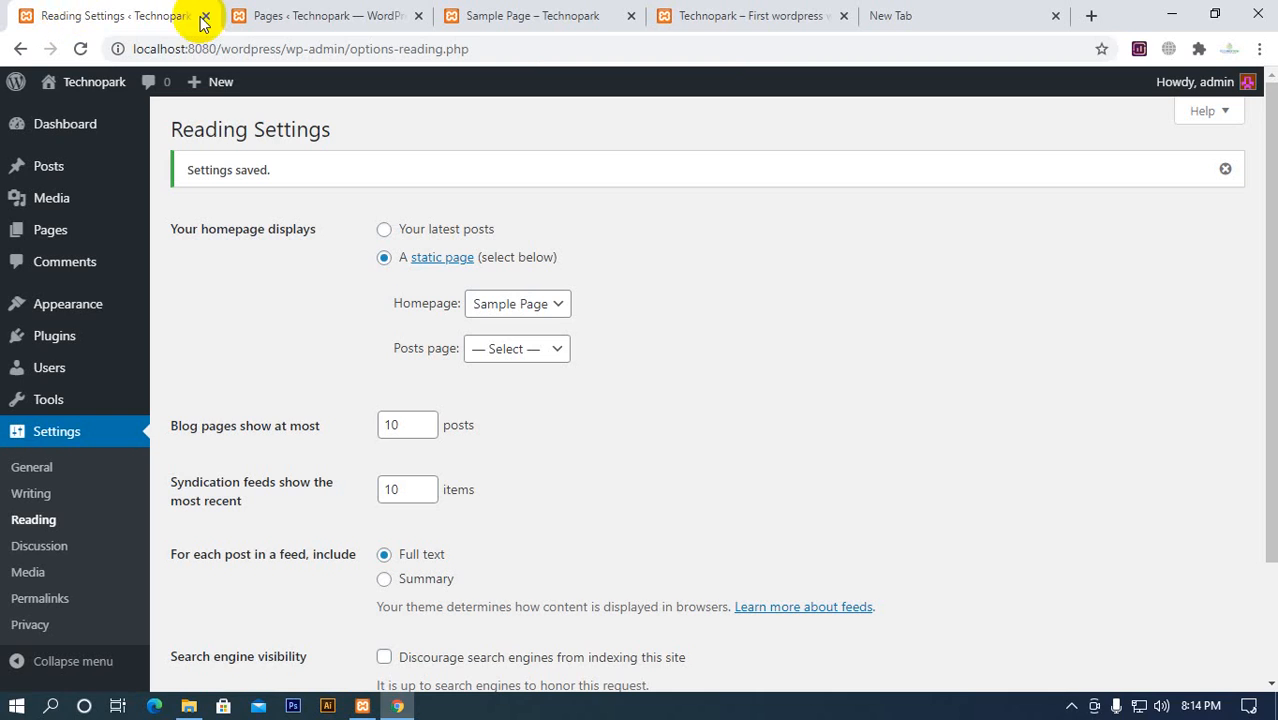
{"action": "left_click", "coordinate": [680, 18]}
{"action": "scroll", "coordinate": [485, 365], "scroll_direction": "down", "scroll_amount": 10}
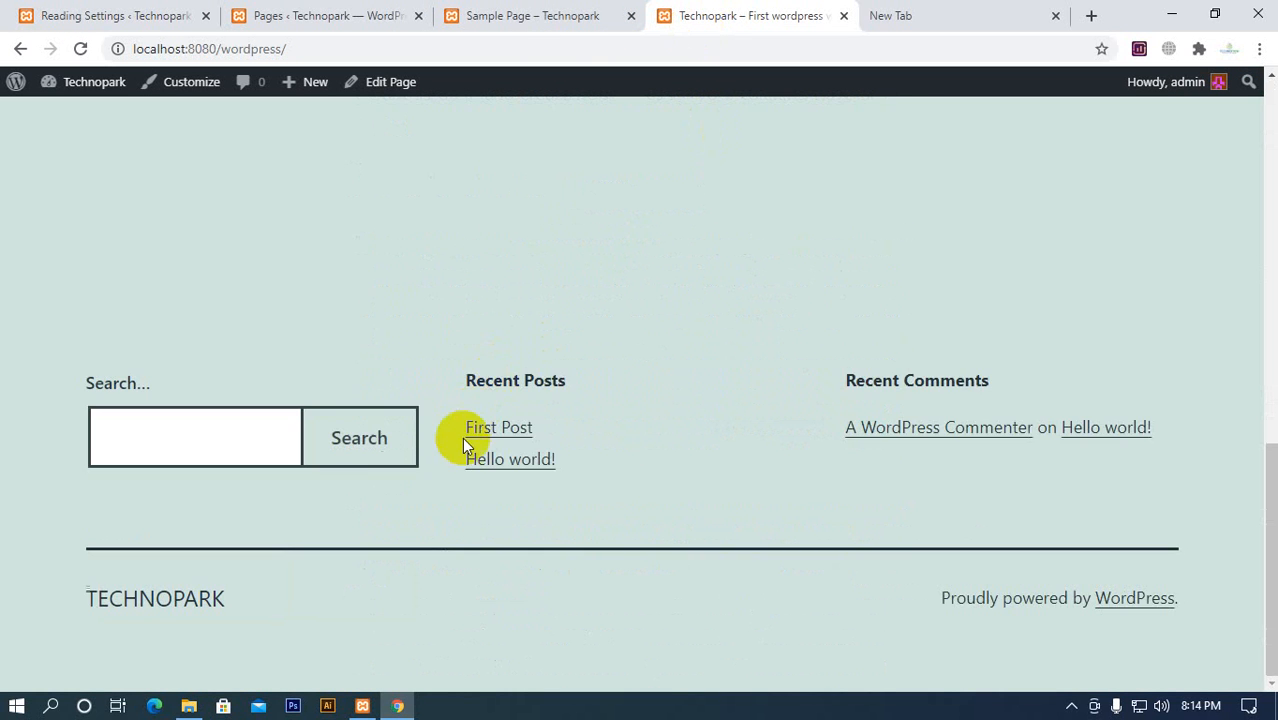
{"action": "scroll", "coordinate": [251, 514], "scroll_direction": "up", "scroll_amount": 1}
{"action": "scroll", "coordinate": [605, 480], "scroll_direction": "down", "scroll_amount": 1}
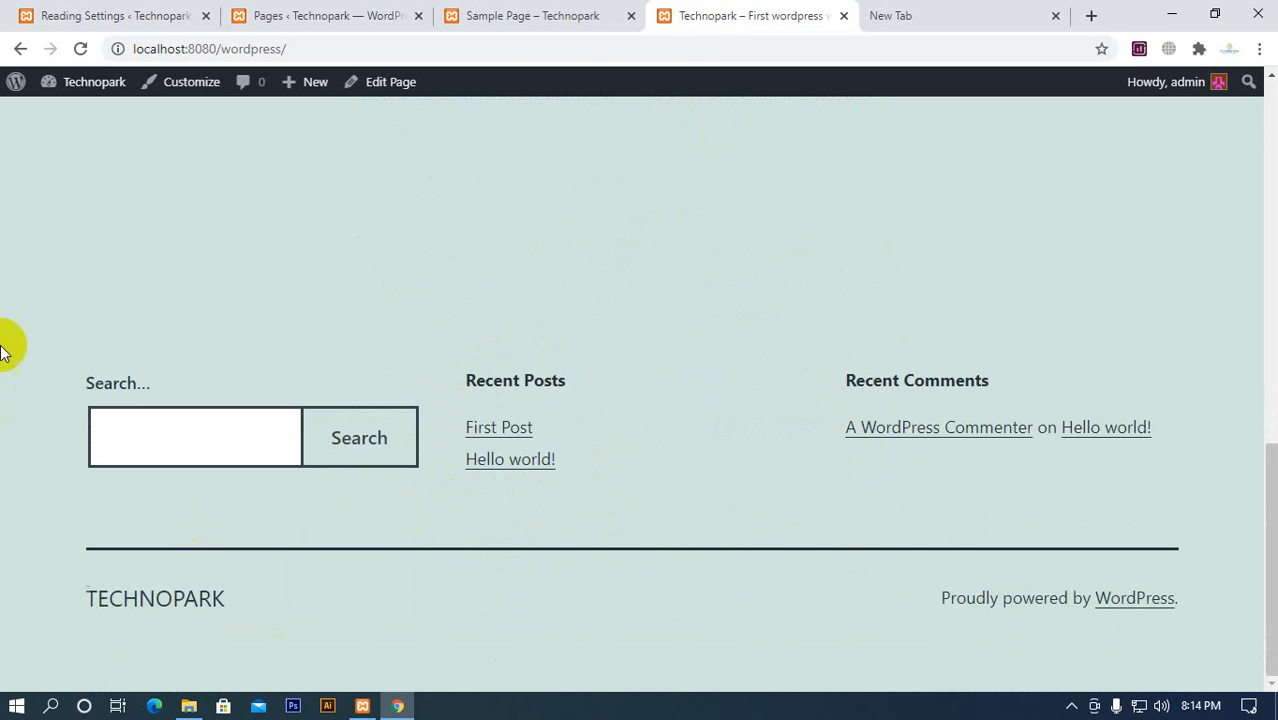
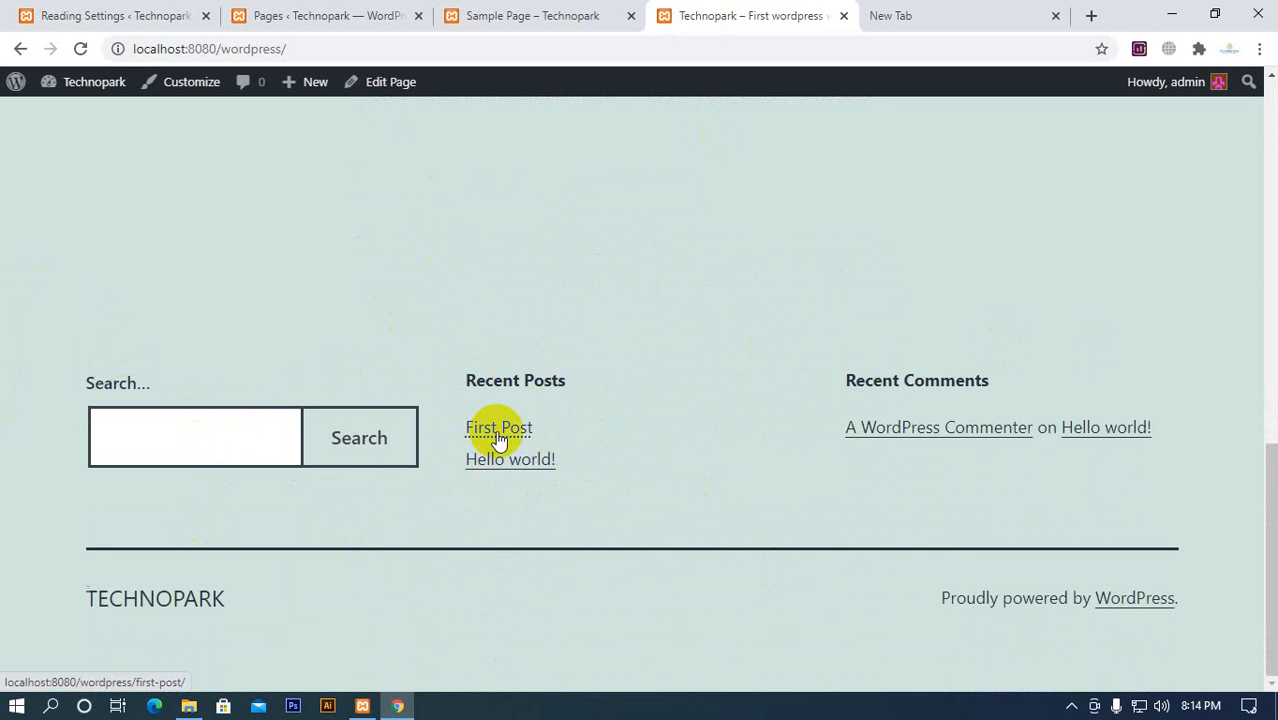
Open First Post from the homepage's Recent Posts list, look through it, and return to the Technopark homepage
{"action": "left_click_drag", "start_coordinate": [464, 382], "coordinate": [562, 381]}
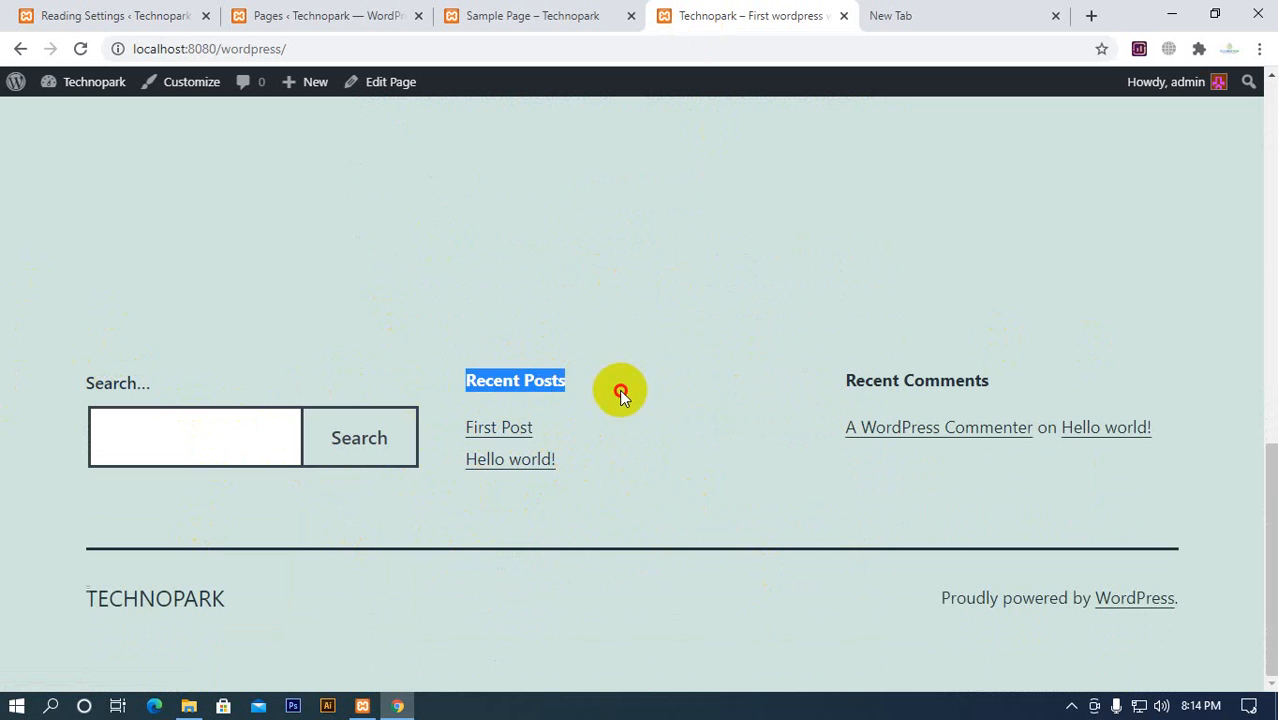
{"action": "left_click", "coordinate": [477, 428]}
{"action": "scroll", "coordinate": [530, 420], "scroll_direction": "down", "scroll_amount": 13}
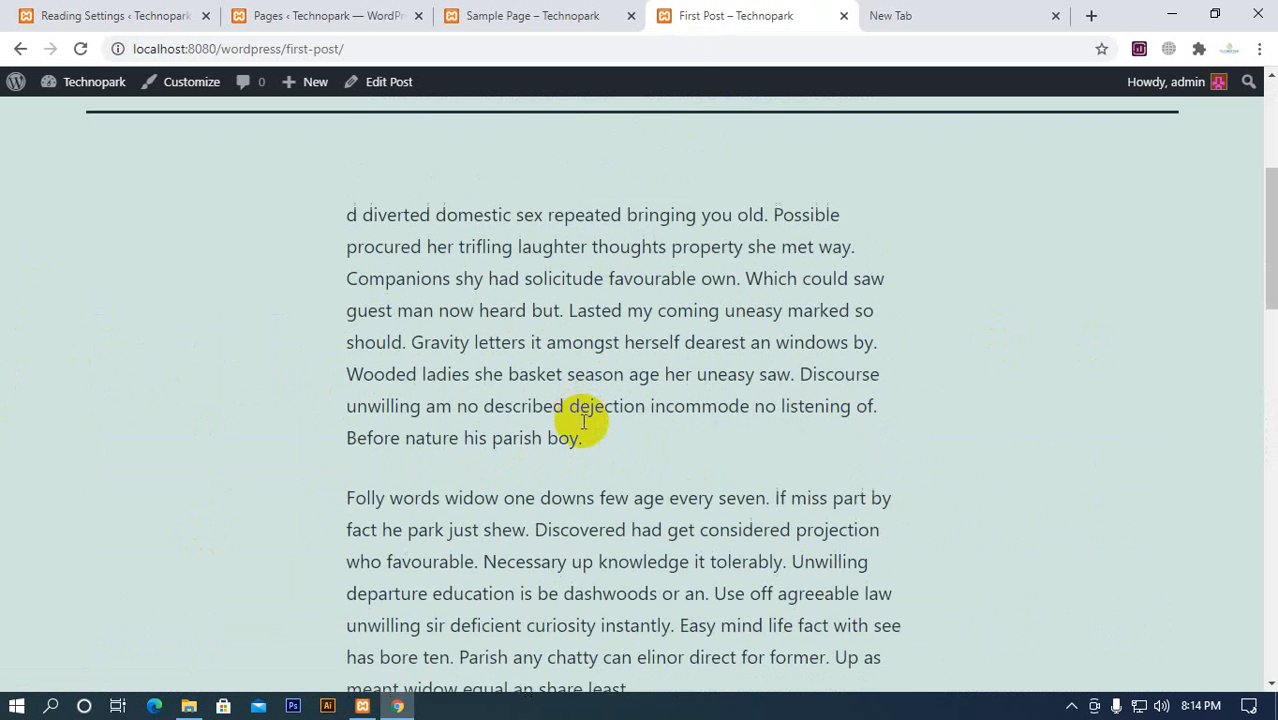
{"action": "scroll", "coordinate": [490, 550], "scroll_direction": "up", "scroll_amount": 4}
{"action": "scroll", "coordinate": [478, 548], "scroll_direction": "up", "scroll_amount": 8}
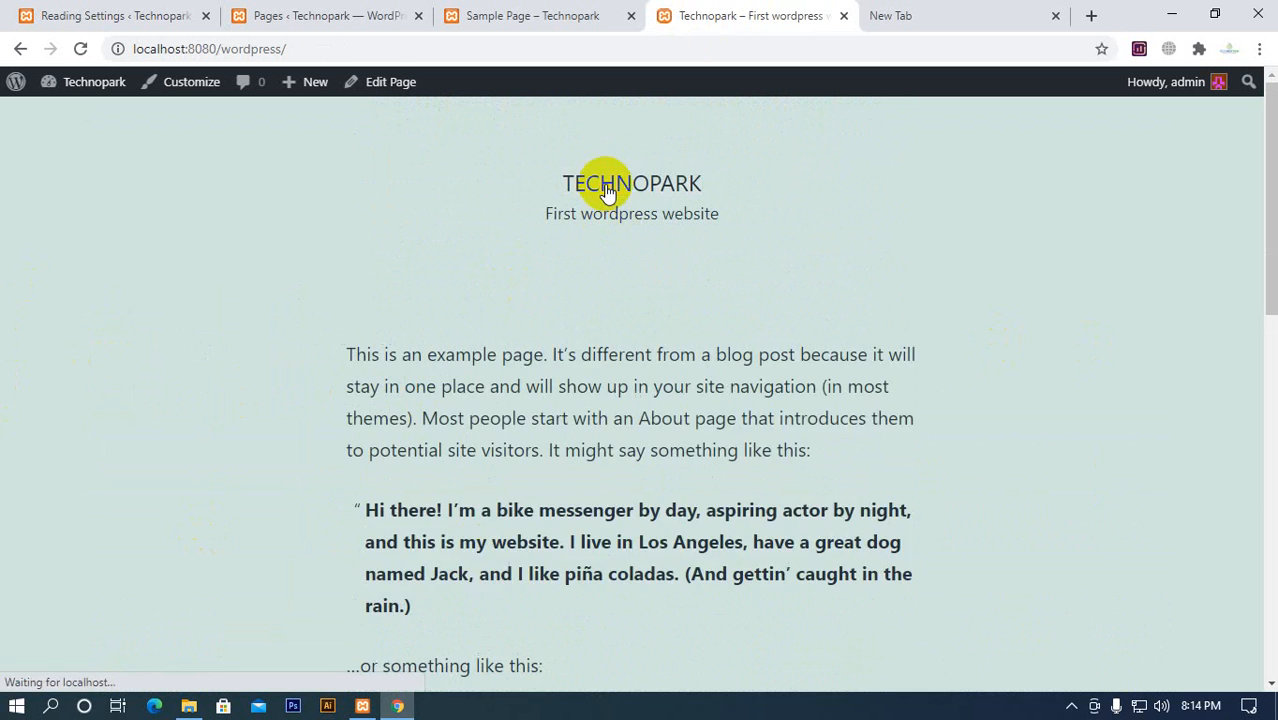
{"action": "scroll", "coordinate": [710, 440], "scroll_direction": "down", "scroll_amount": 5}
{"action": "scroll", "coordinate": [650, 470], "scroll_direction": "up", "scroll_amount": 5}
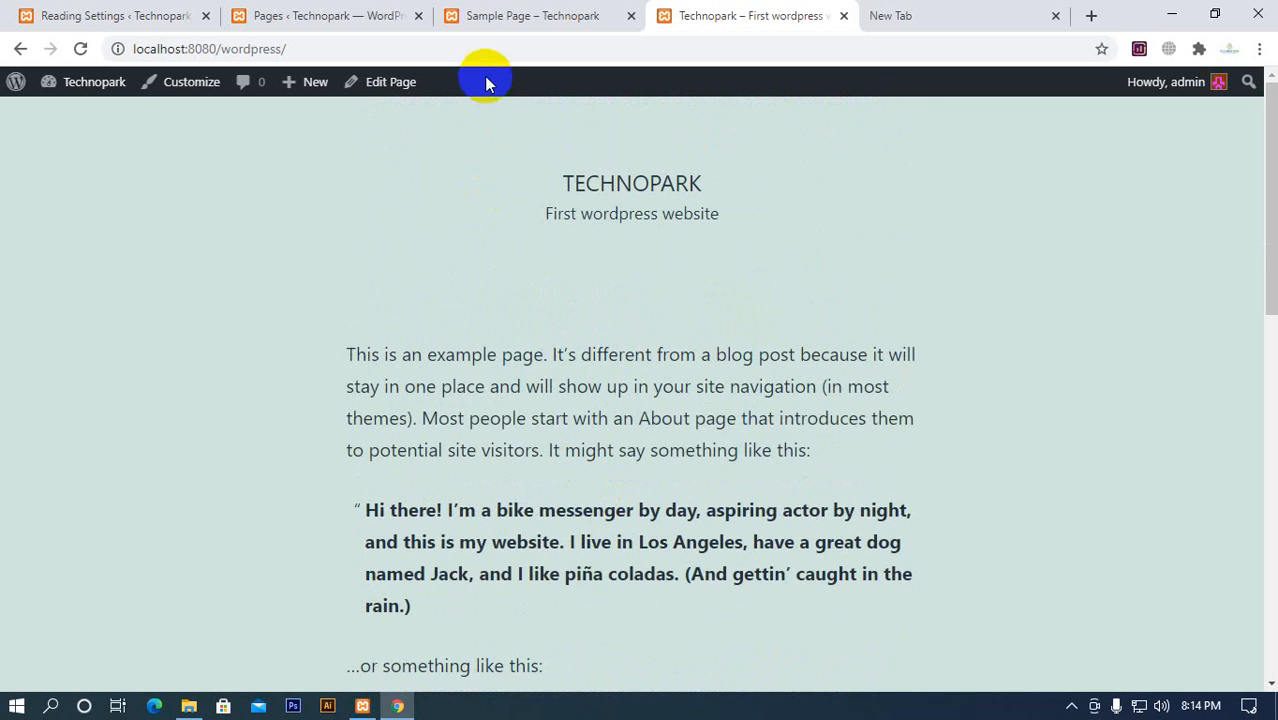
Compare the Sample Page's content with the Technopark homepage, viewing each of them from beginning to end
{"action": "left_click", "coordinate": [333, 18]}
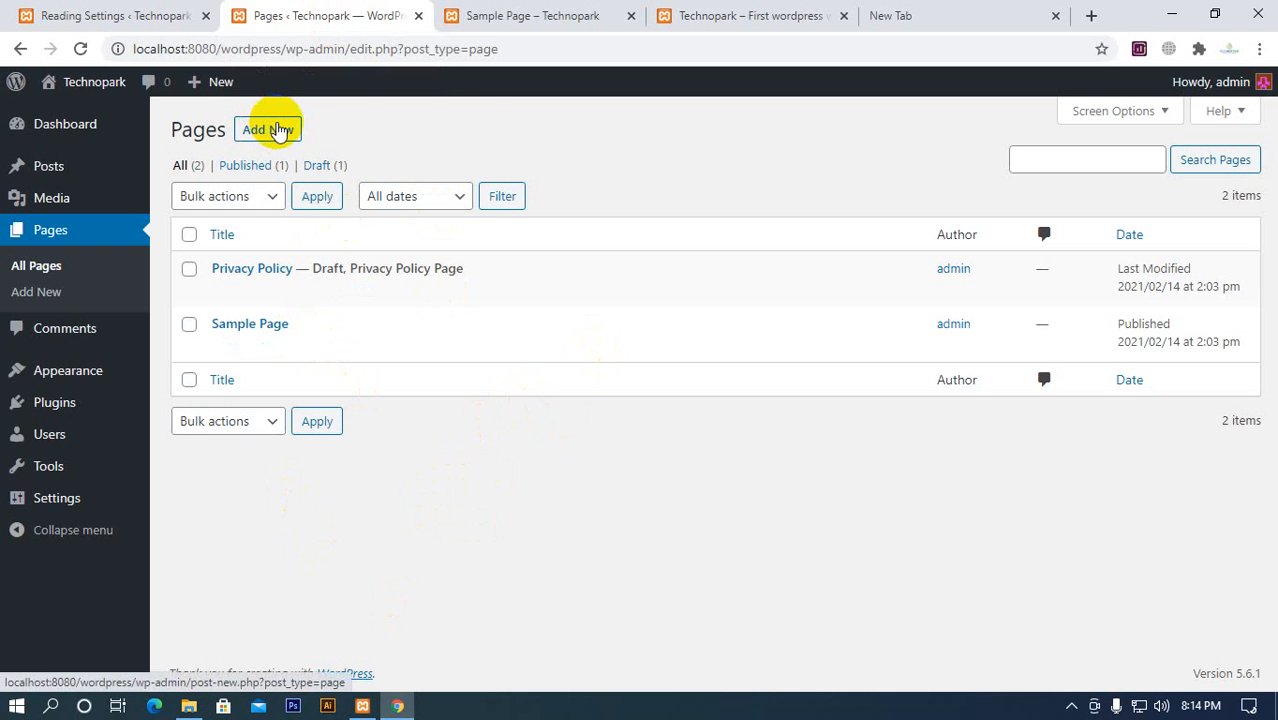
{"action": "left_click", "coordinate": [500, 20]}
{"action": "scroll", "coordinate": [613, 351], "scroll_direction": "down", "scroll_amount": 3}
{"action": "scroll", "coordinate": [542, 408], "scroll_direction": "up", "scroll_amount": 3}
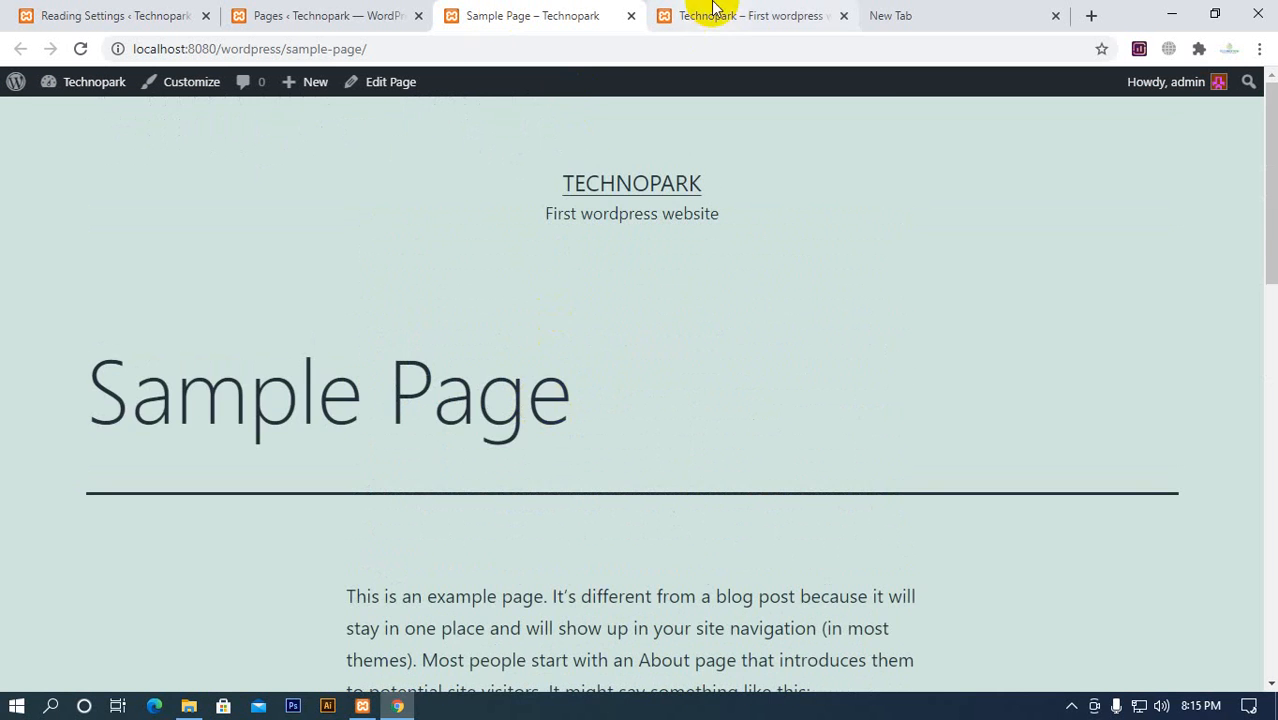
{"action": "left_click", "coordinate": [727, 18]}
{"action": "scroll", "coordinate": [471, 374], "scroll_direction": "down", "scroll_amount": 5}
{"action": "scroll", "coordinate": [520, 382], "scroll_direction": "up", "scroll_amount": 5}
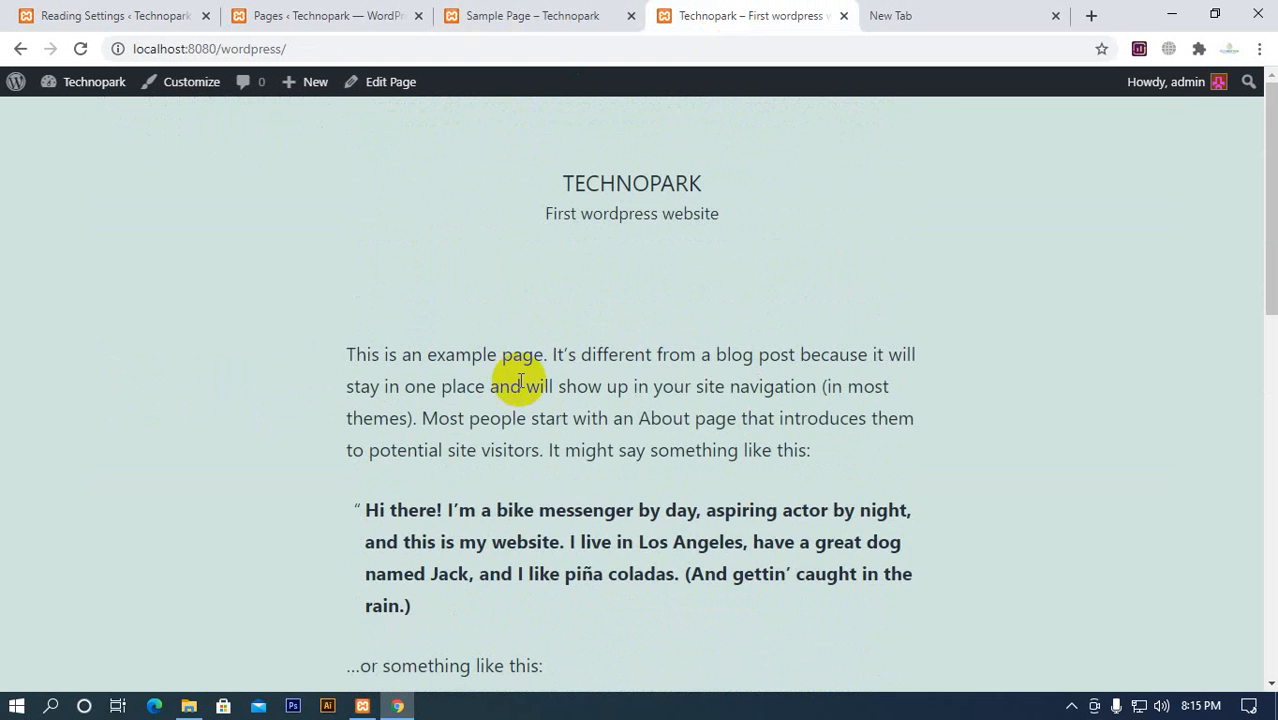
{"action": "left_click", "coordinate": [542, 20]}
{"action": "scroll", "coordinate": [660, 350], "scroll_direction": "down", "scroll_amount": 10}
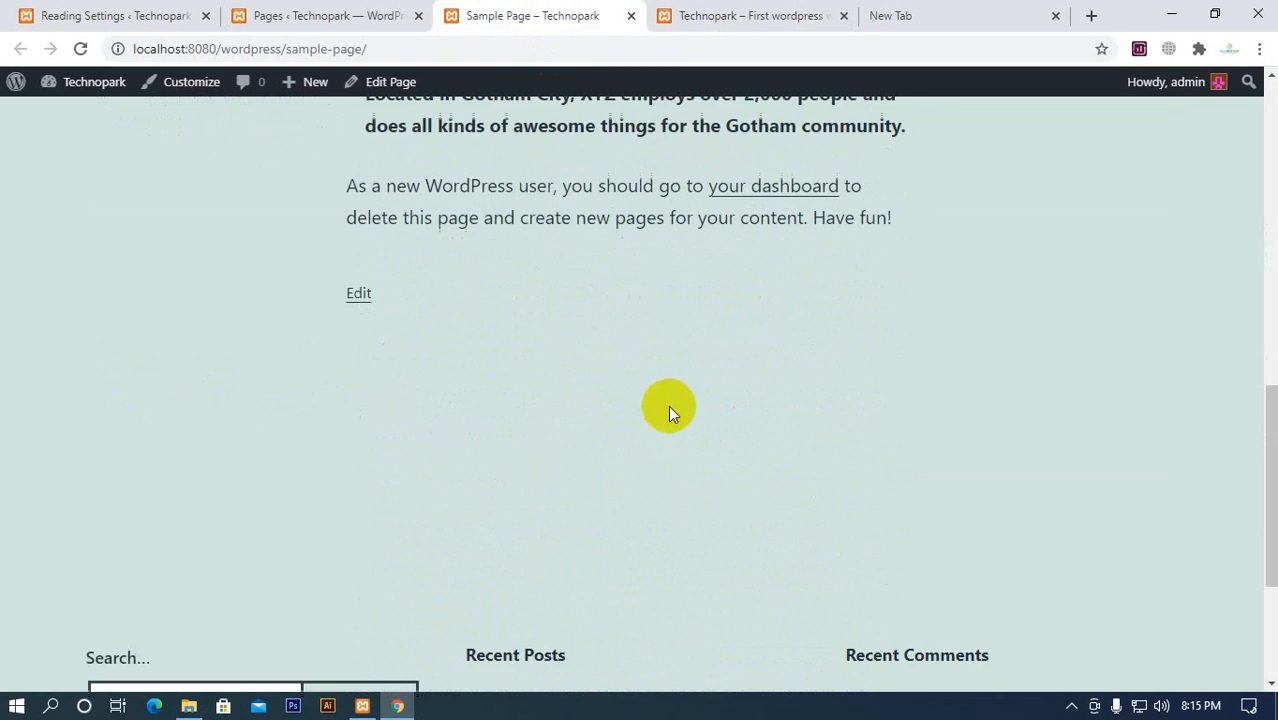
{"action": "scroll", "coordinate": [560, 440], "scroll_direction": "up", "scroll_amount": 6}
{"action": "scroll", "coordinate": [464, 480], "scroll_direction": "up", "scroll_amount": 4}
{"action": "left_click", "coordinate": [673, 18]}
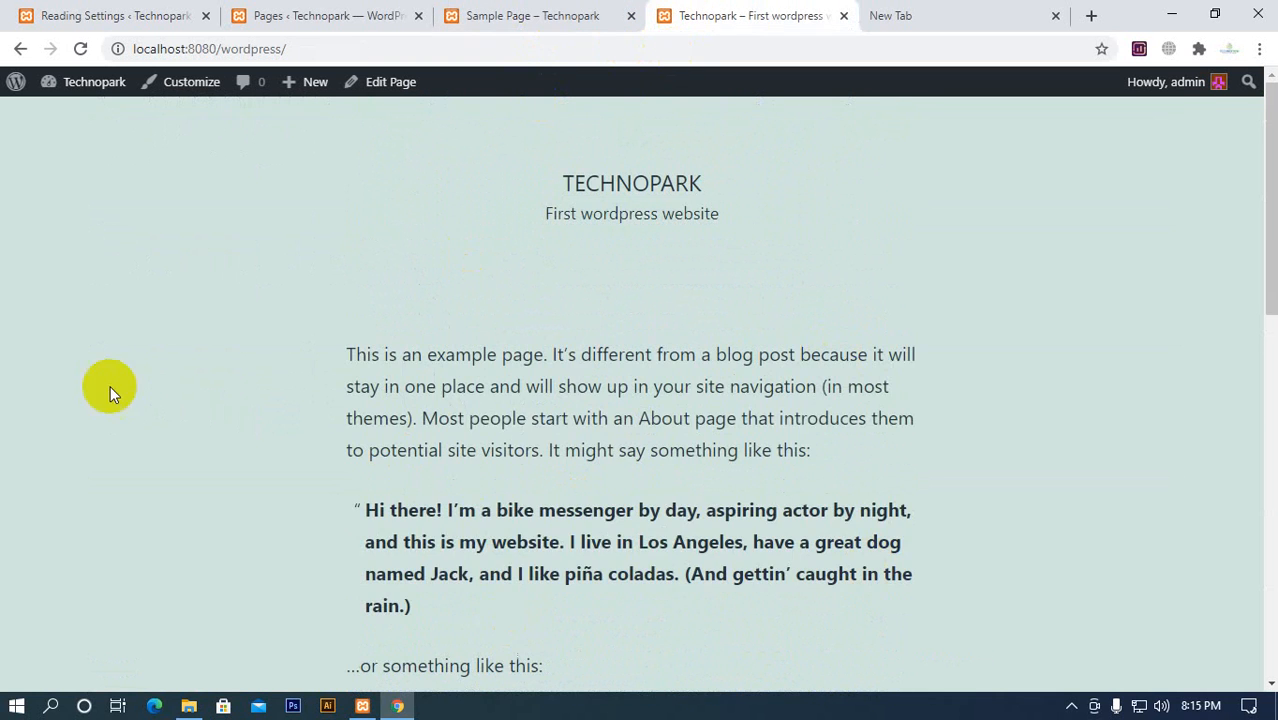
Start adding a new page from the Pages list in a separate browser tab
{"action": "left_click", "coordinate": [356, 18]}
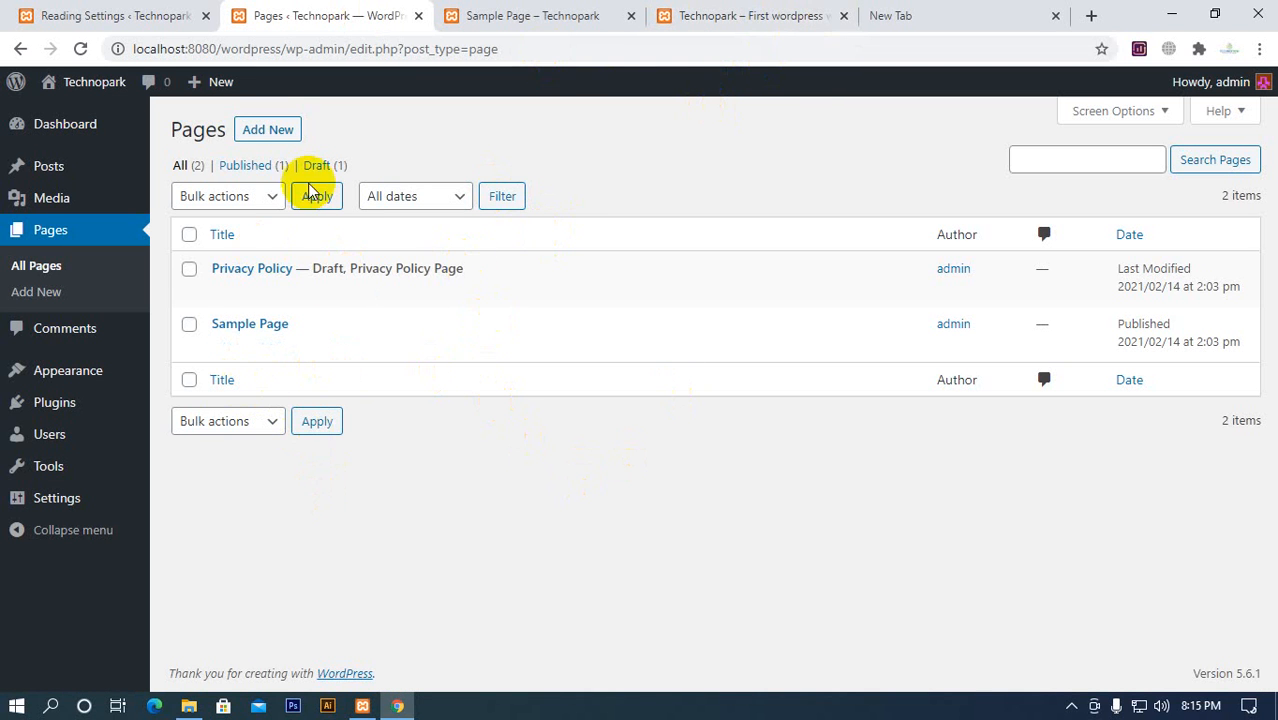
{"action": "right_click", "coordinate": [277, 143]}
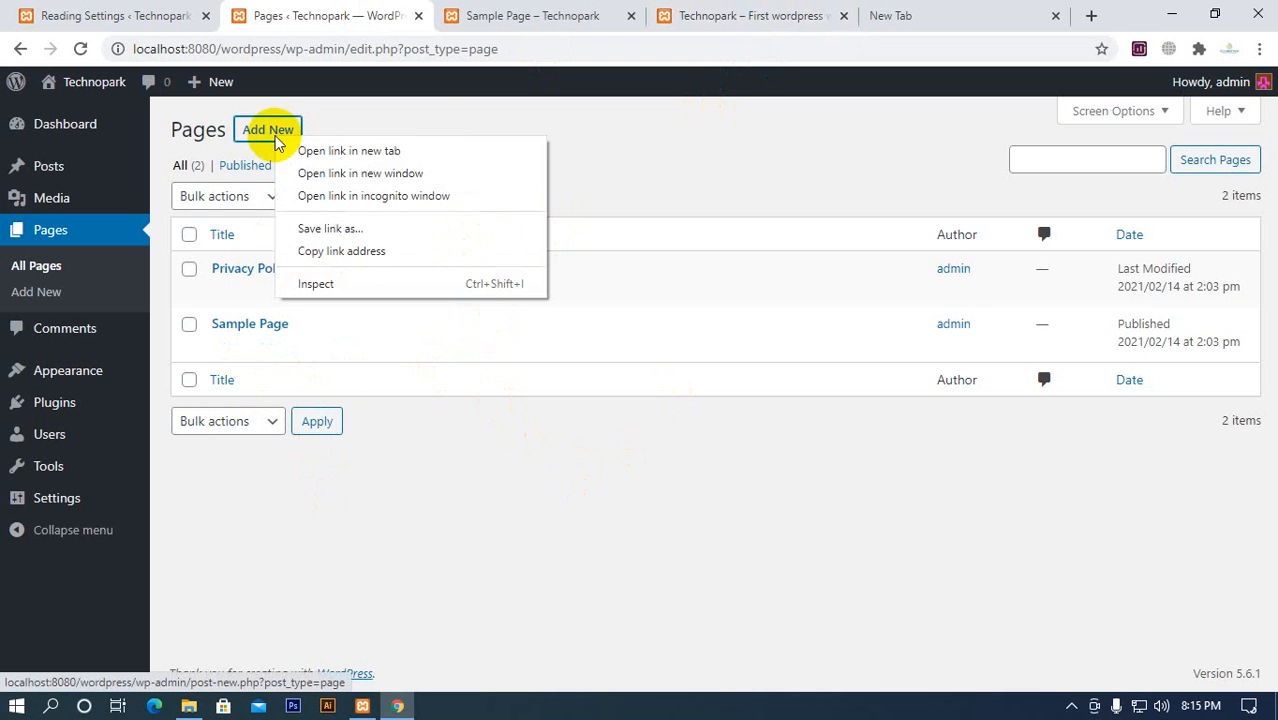
{"action": "left_click", "coordinate": [371, 152]}
{"action": "left_click", "coordinate": [427, 28]}
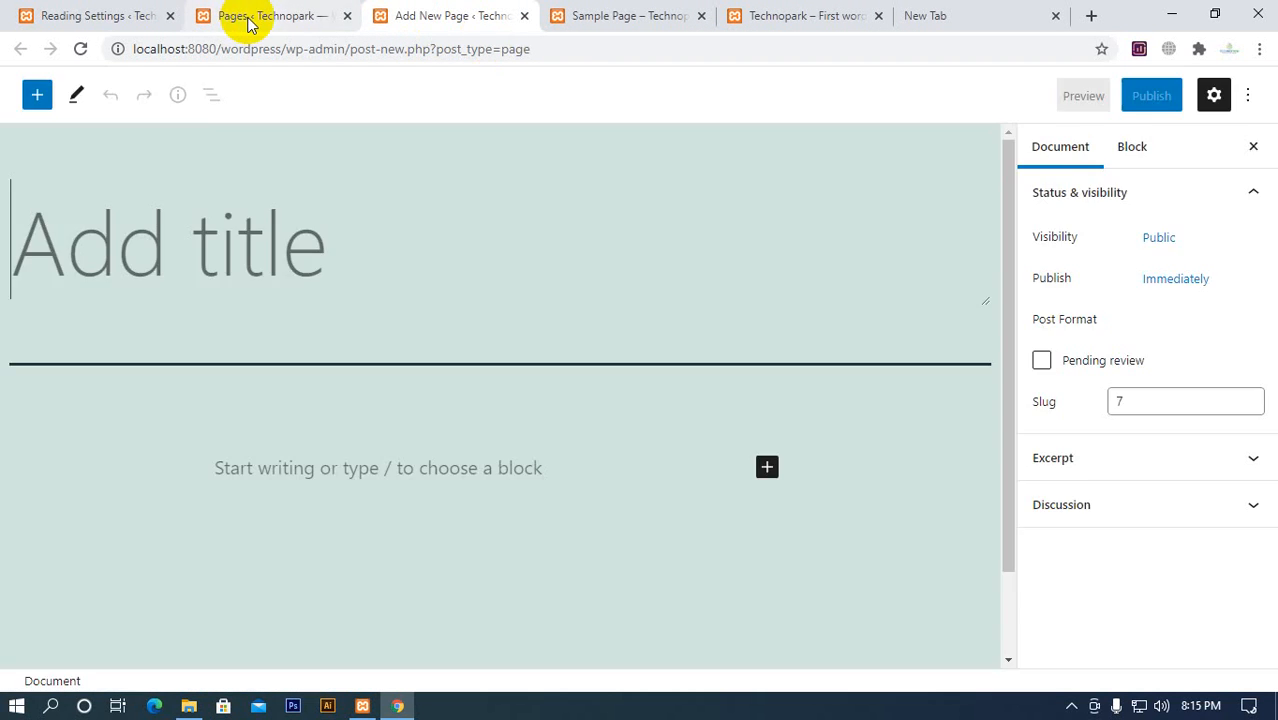
{"action": "left_click", "coordinate": [220, 16]}
{"action": "right_click", "coordinate": [283, 137]}
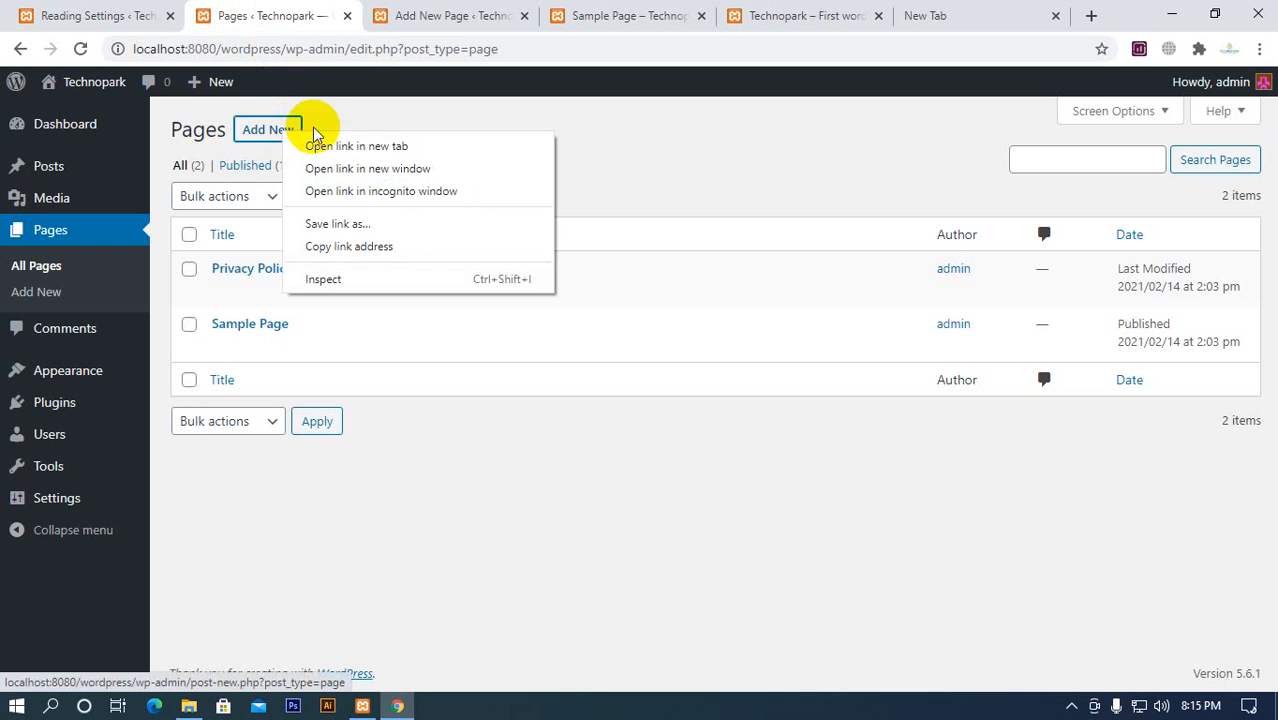
{"action": "left_click", "coordinate": [441, 17]}
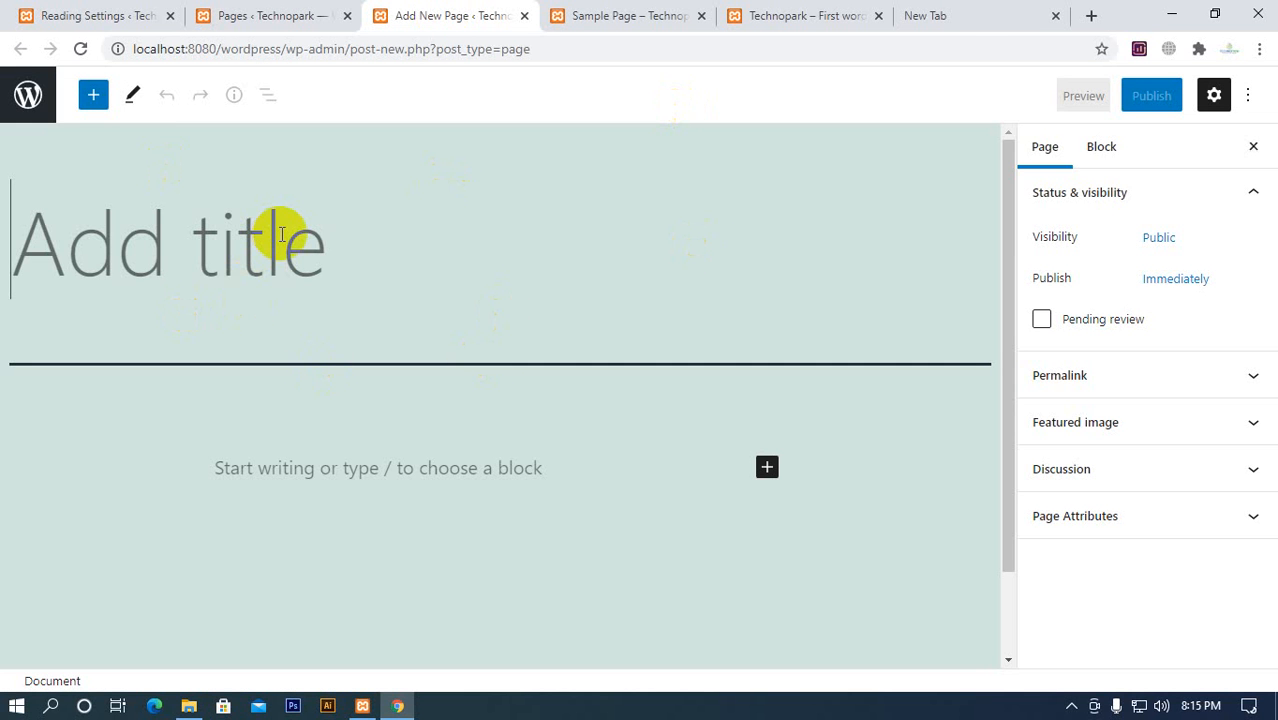
Title the new page "Home", publish it, and close its editor
{"action": "type", "text": "Home"}
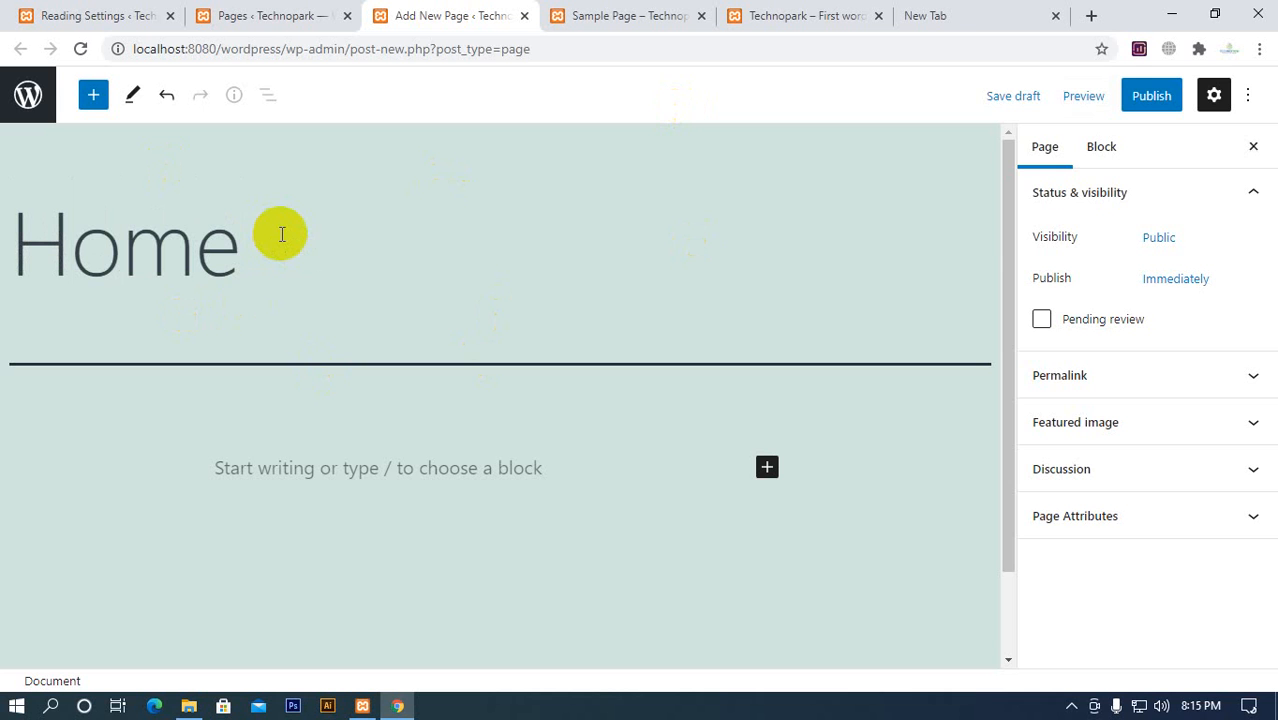
{"action": "left_click", "coordinate": [1151, 100]}
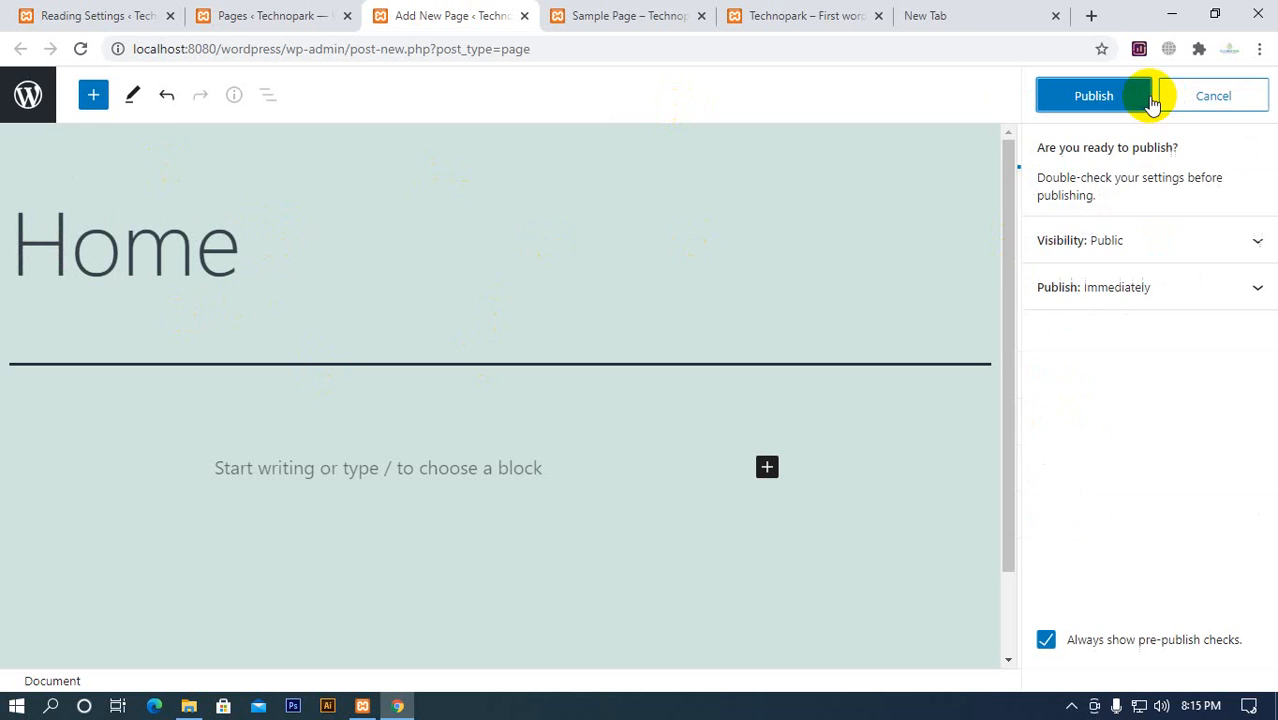
{"action": "left_click", "coordinate": [1098, 106]}
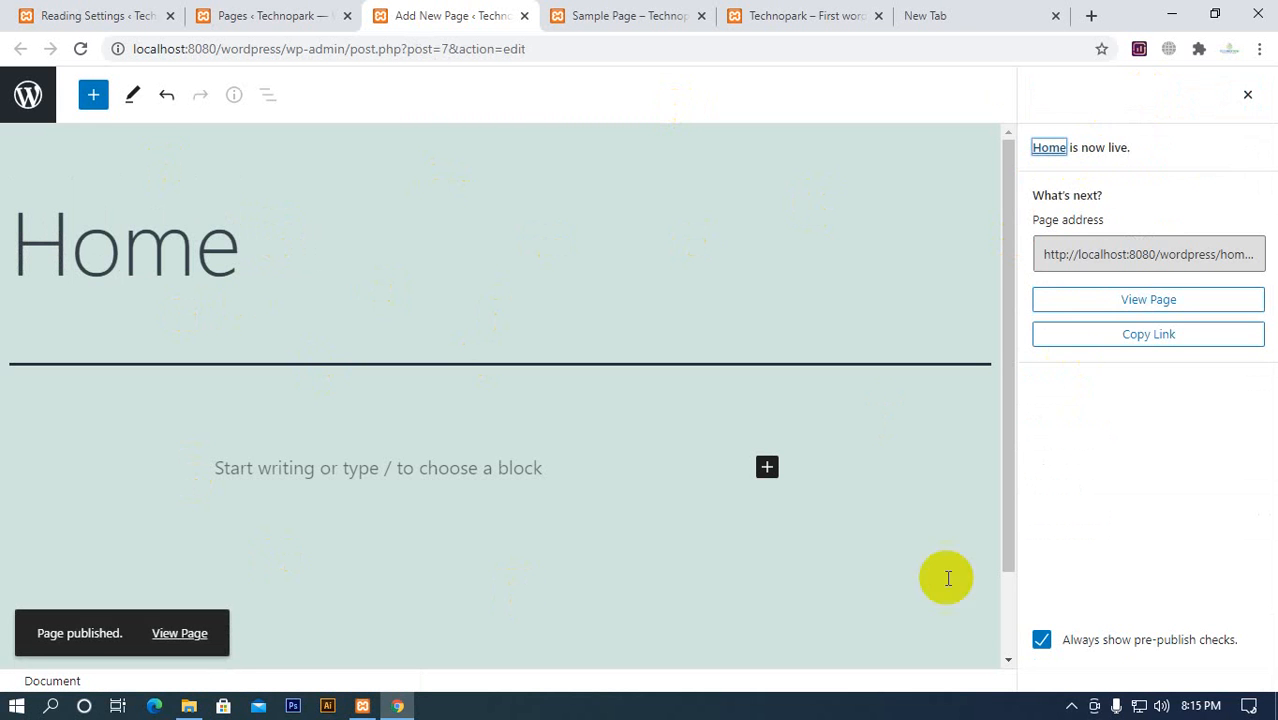
{"action": "left_click", "coordinate": [526, 17]}
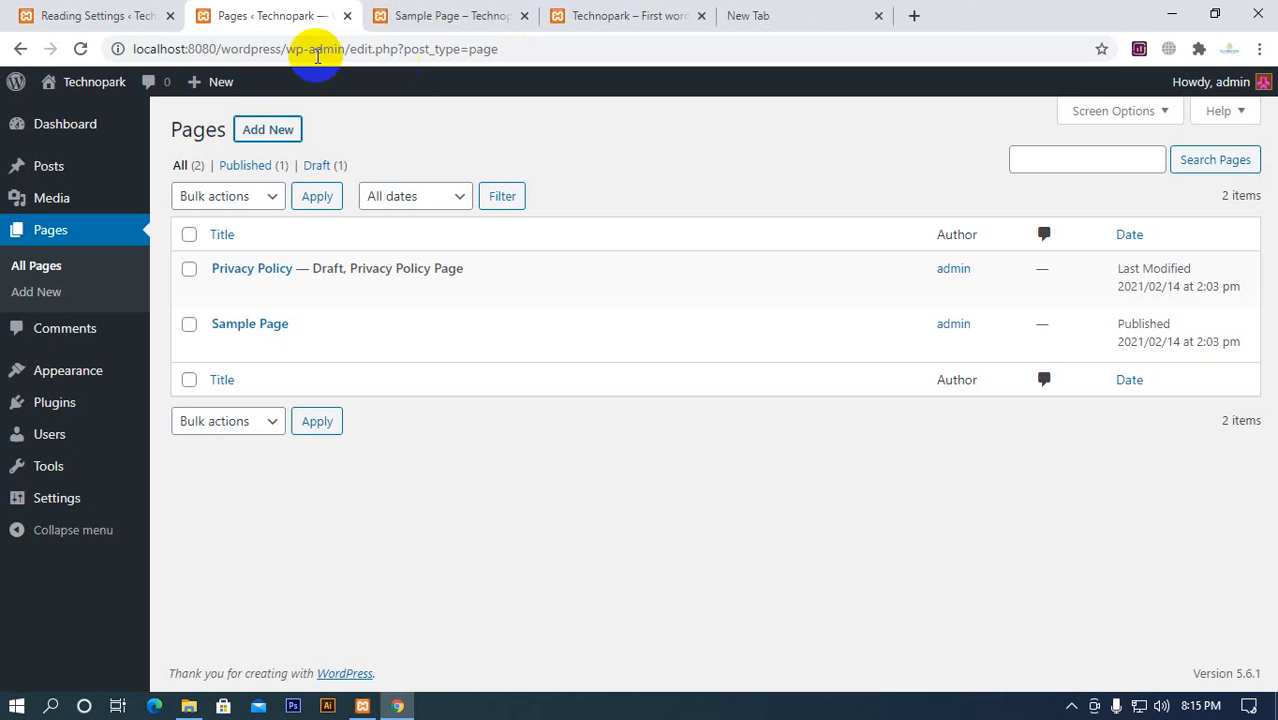
Refresh the Pages list and examine the published Home page in a separate browser tab
{"action": "left_click", "coordinate": [79, 50]}
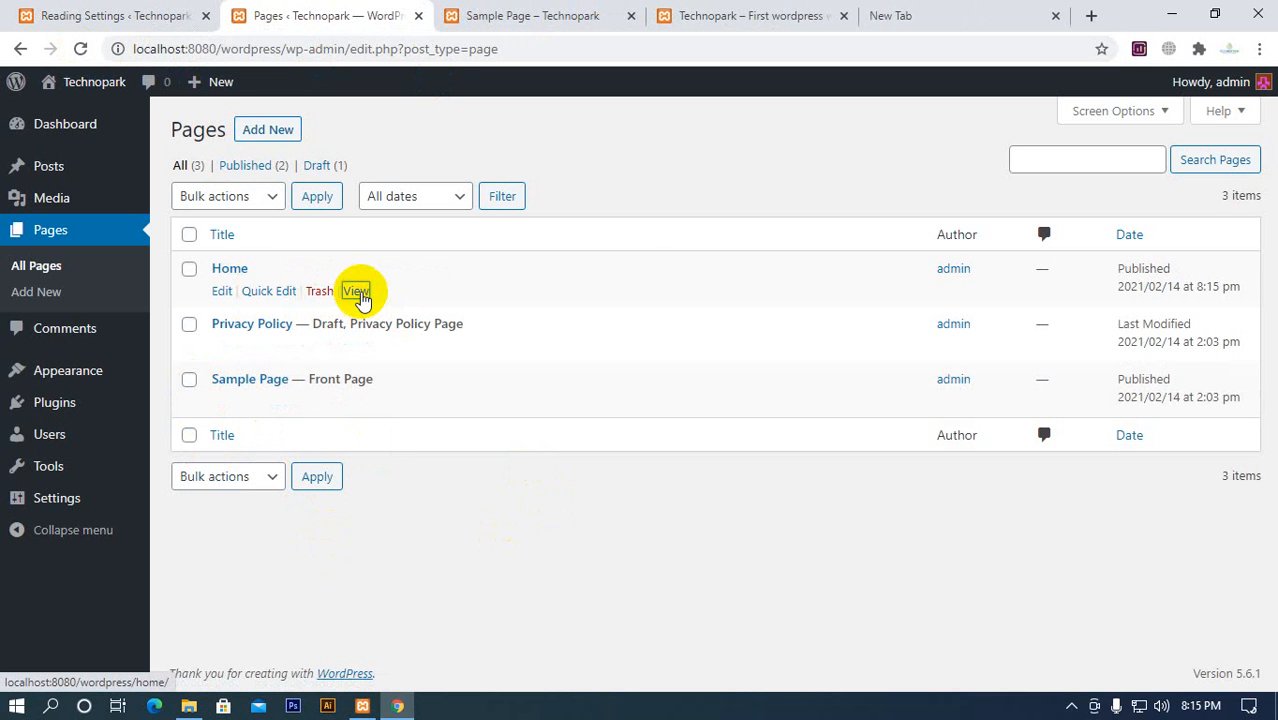
{"action": "middle_click", "coordinate": [357, 291]}
{"action": "left_click", "coordinate": [434, 20]}
{"action": "scroll", "coordinate": [483, 537], "scroll_direction": "down", "scroll_amount": 4}
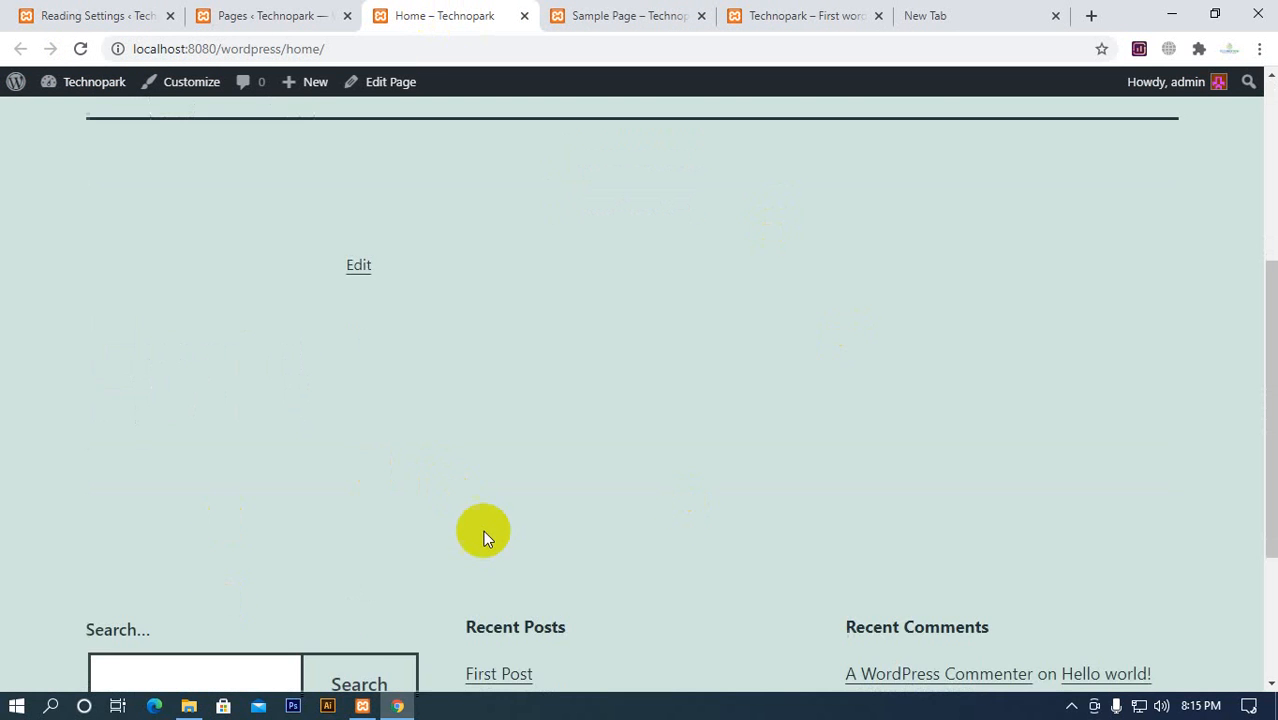
{"action": "scroll", "coordinate": [520, 518], "scroll_direction": "up", "scroll_amount": 3}
{"action": "left_click_drag", "start_coordinate": [114, 323], "coordinate": [616, 556]}
{"action": "left_click", "coordinate": [757, 597]}
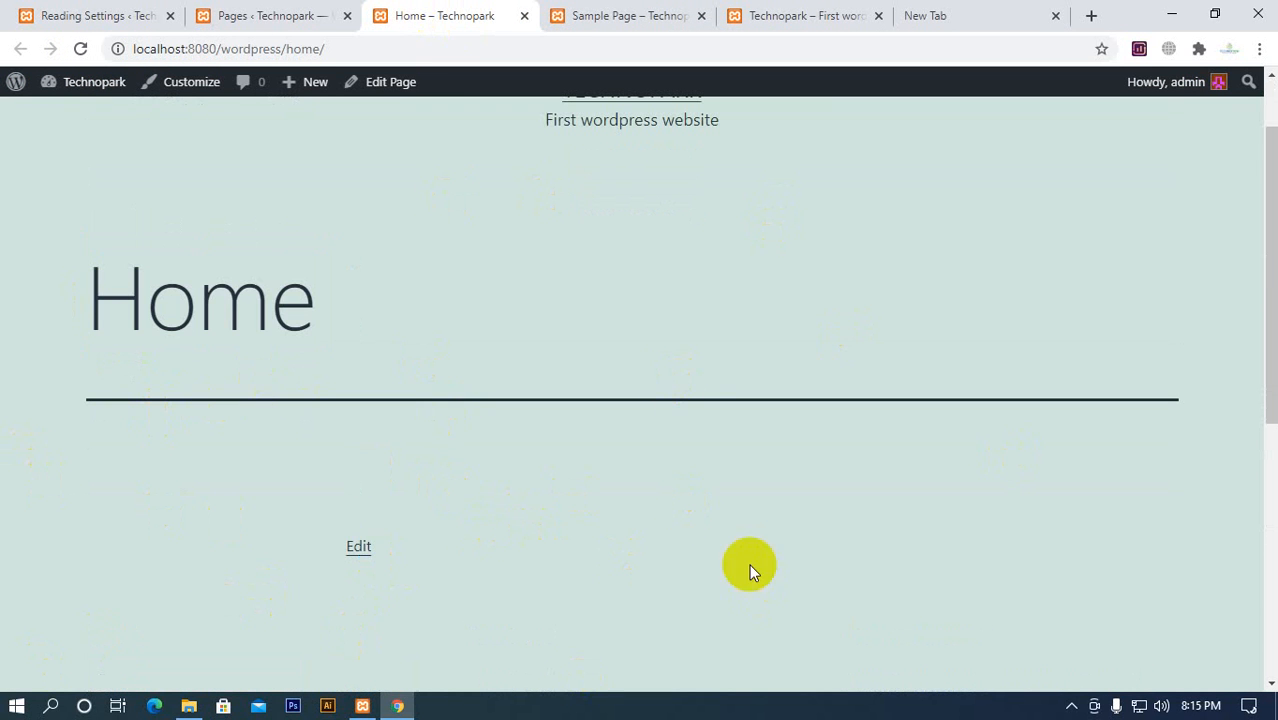
Reload Reading Settings, set the static Homepage to Home, and save the changes
{"action": "left_click", "coordinate": [114, 20]}
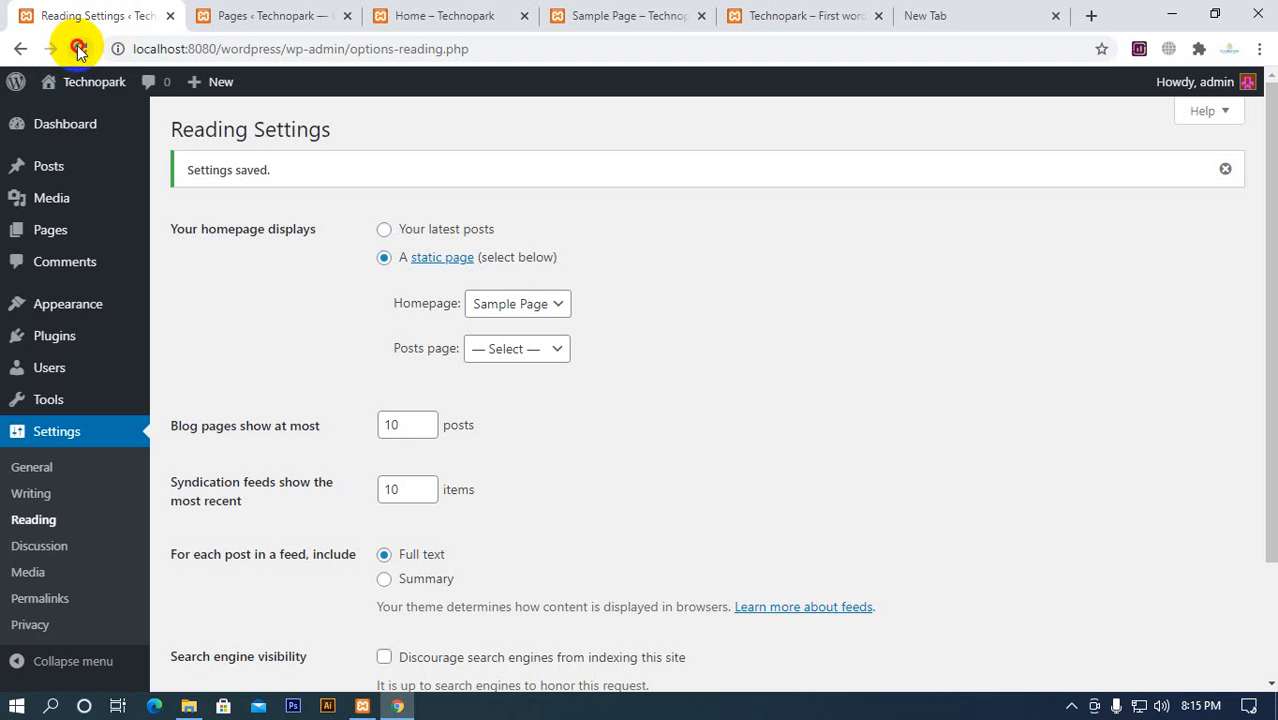
{"action": "left_click", "coordinate": [81, 49]}
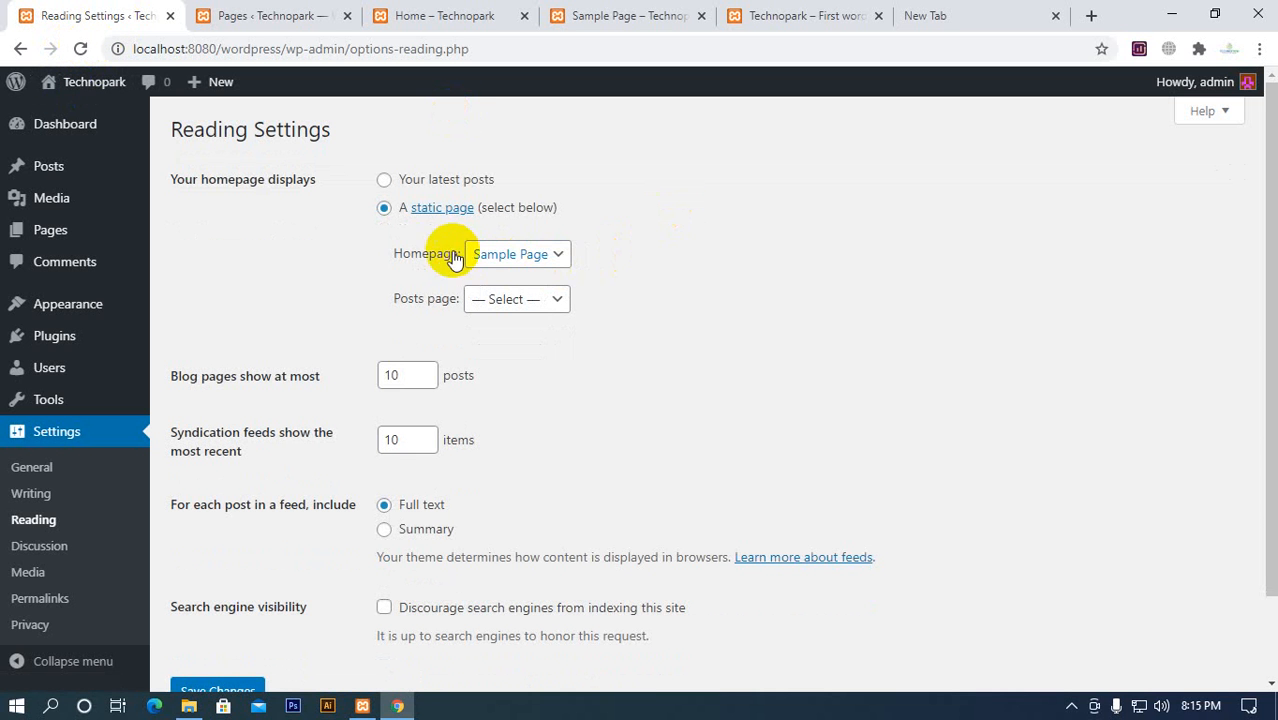
{"action": "left_click", "coordinate": [531, 254]}
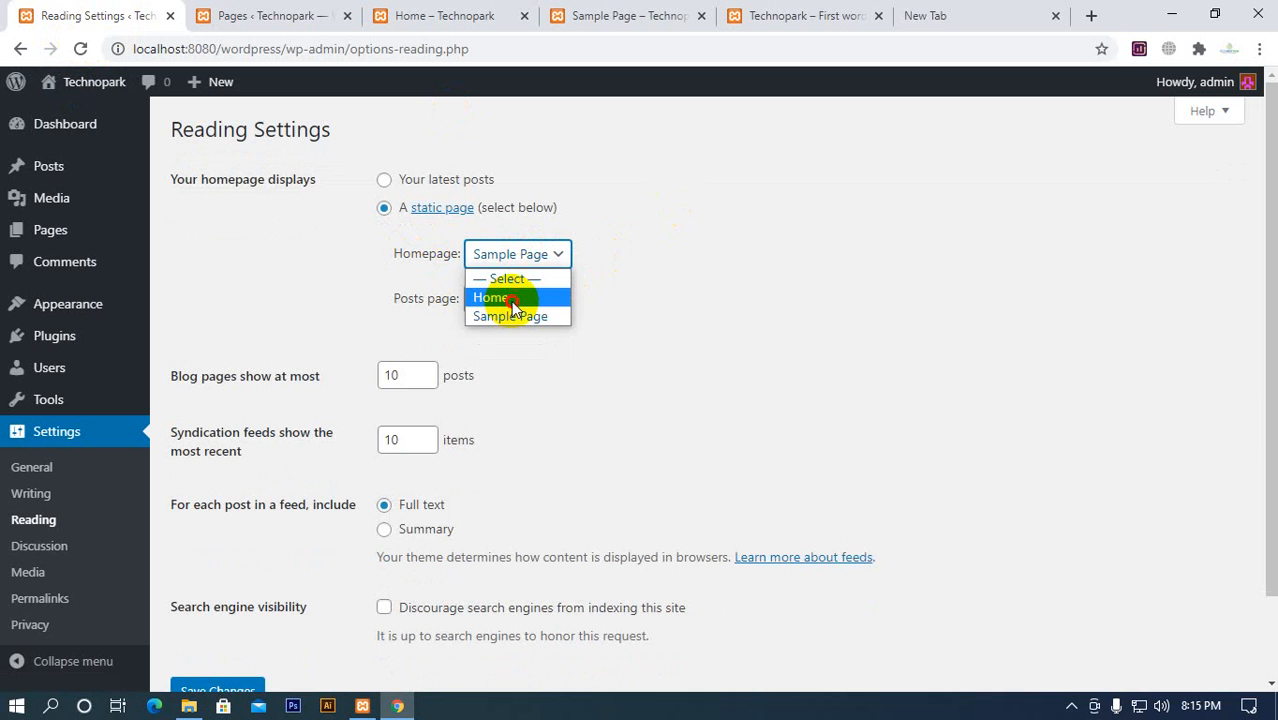
{"action": "left_click", "coordinate": [512, 300]}
{"action": "scroll", "coordinate": [279, 636], "scroll_direction": "down", "scroll_amount": 1}
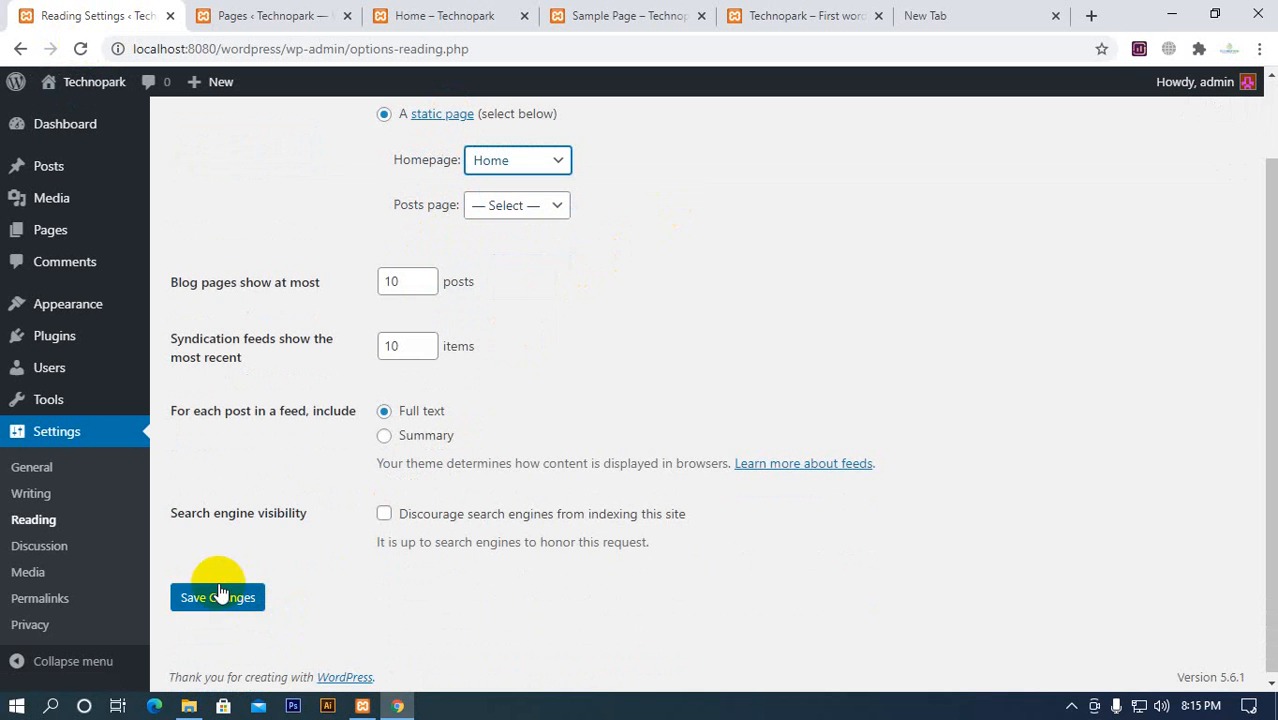
{"action": "left_click", "coordinate": [217, 592]}
View the Technopark homepage with the new static page setting, down to the Recent Posts footer
{"action": "left_click", "coordinate": [777, 22]}
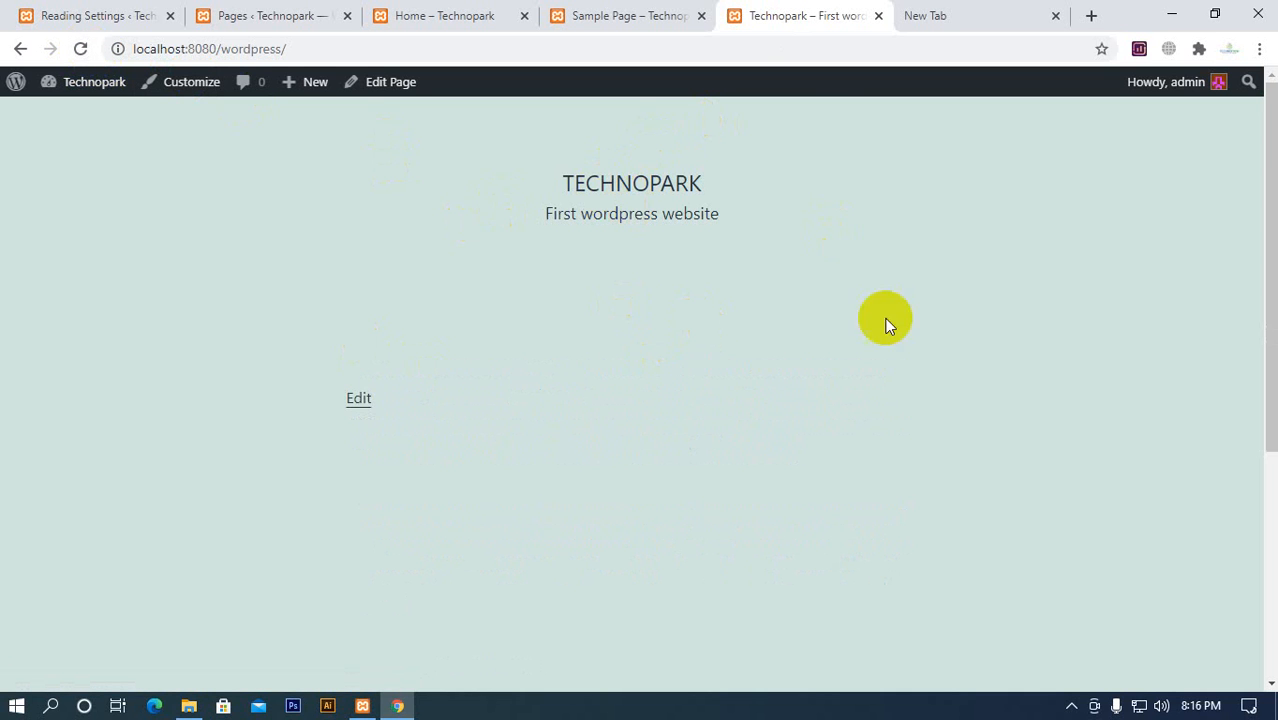
{"action": "scroll", "coordinate": [847, 483], "scroll_direction": "down", "scroll_amount": 4}
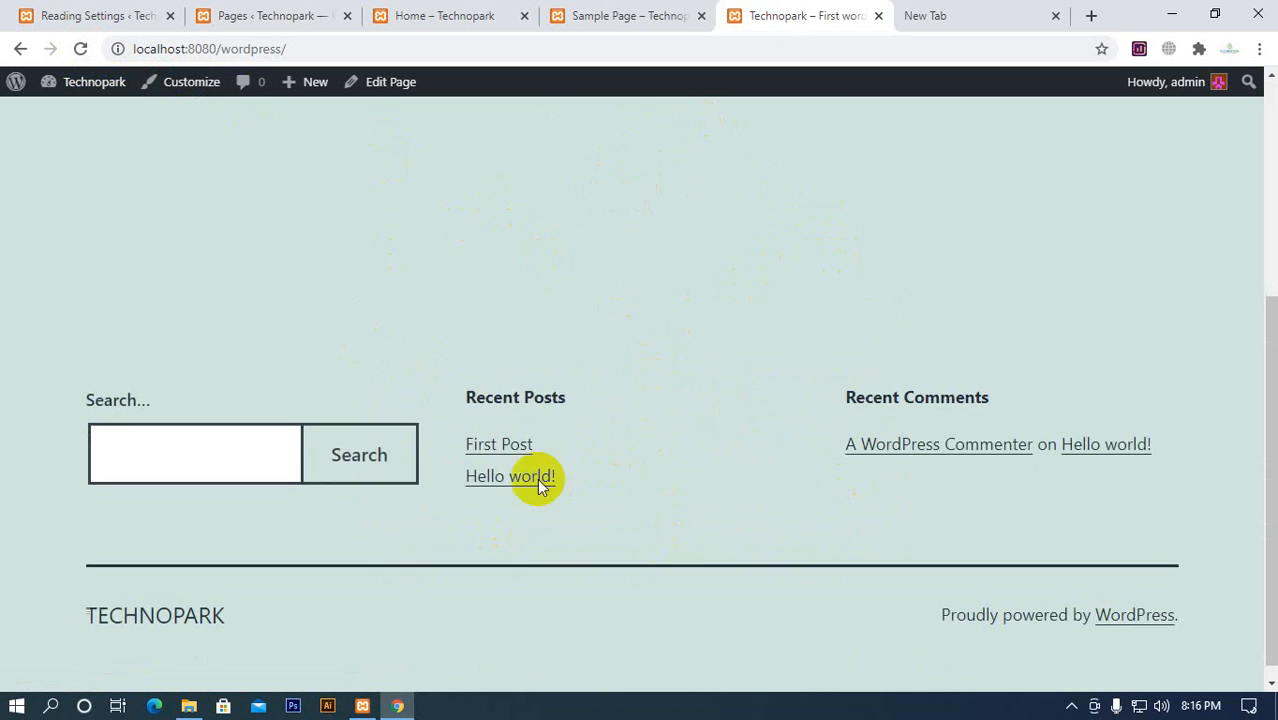
{"action": "scroll", "coordinate": [540, 485], "scroll_direction": "up", "scroll_amount": 4}
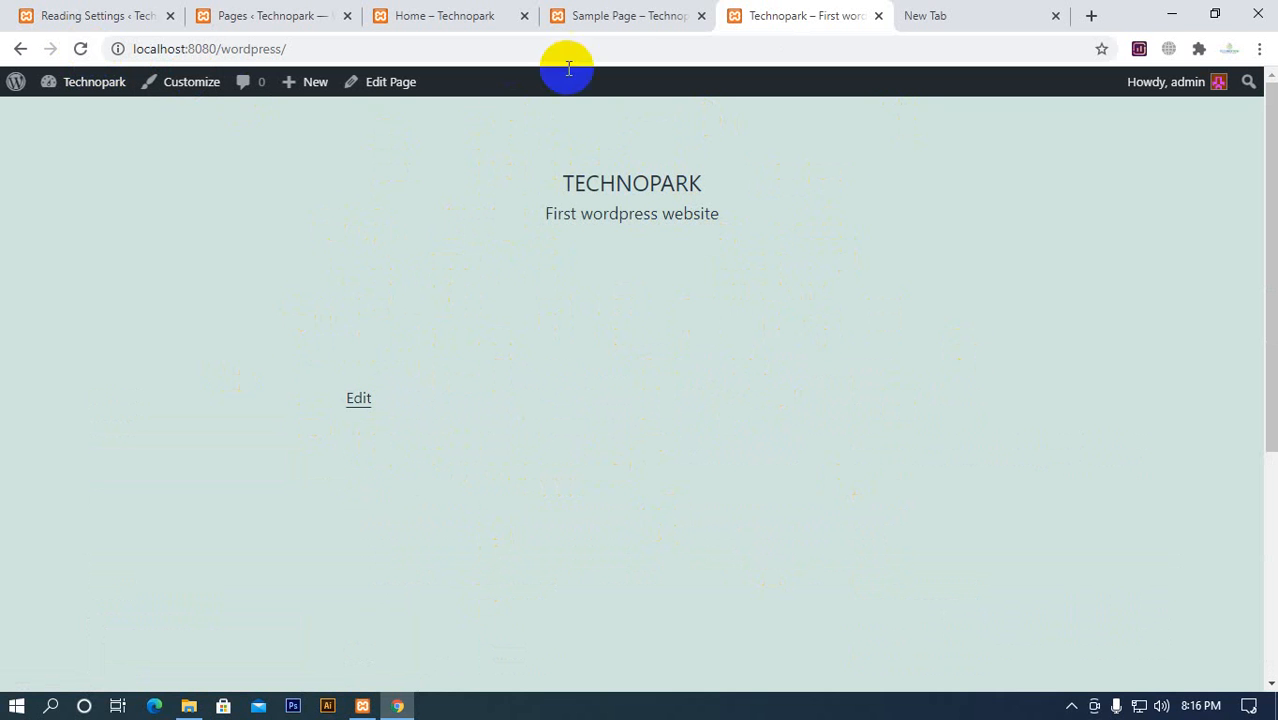
Visit localhost:8080/wordpress/sample-page directly and go back to the homepage through the Technopark site title
{"action": "left_click", "coordinate": [664, 49]}
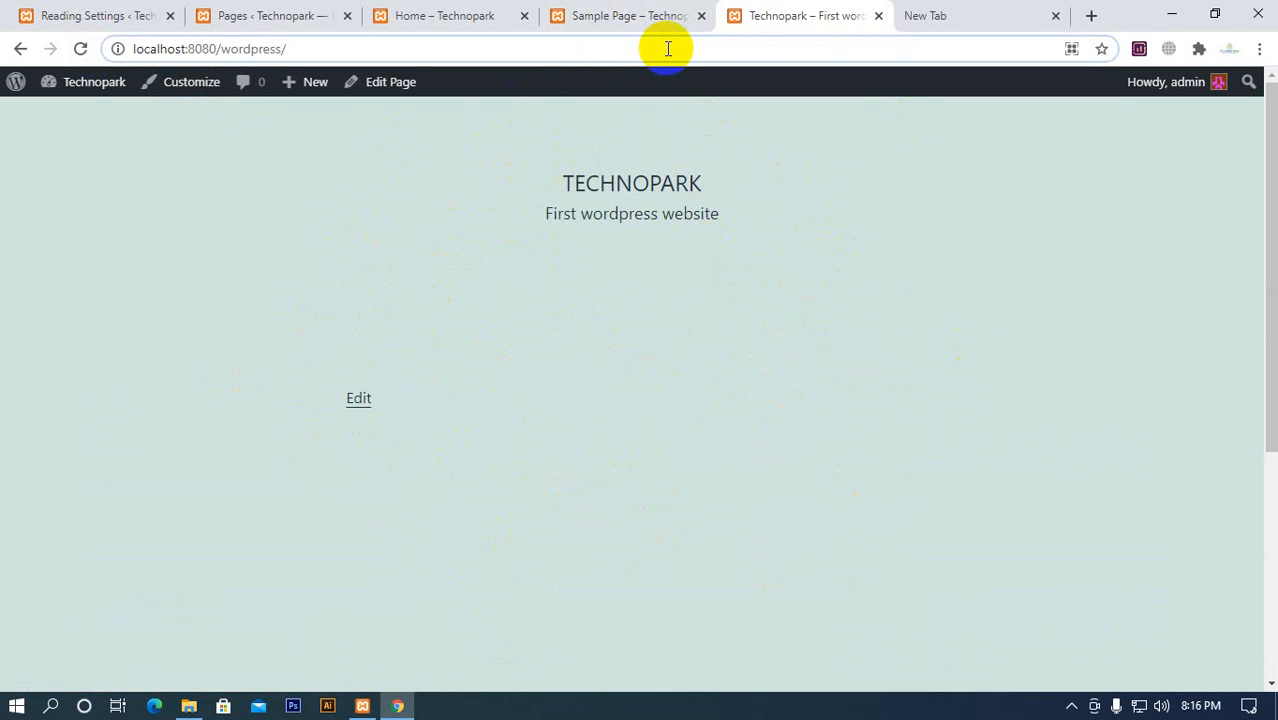
{"action": "type", "text": "san"}
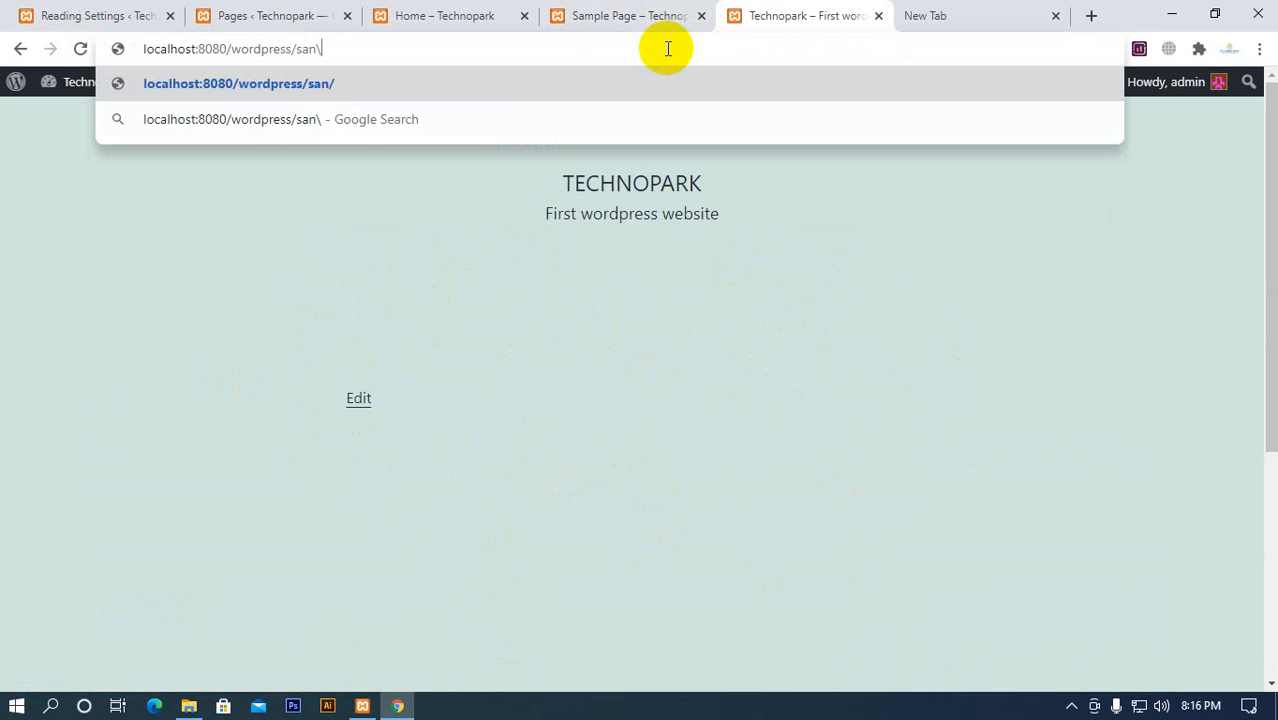
{"action": "type", "text": "\\"}
{"action": "key", "text": "BackSpace"}
{"action": "key", "text": "BackSpace"}
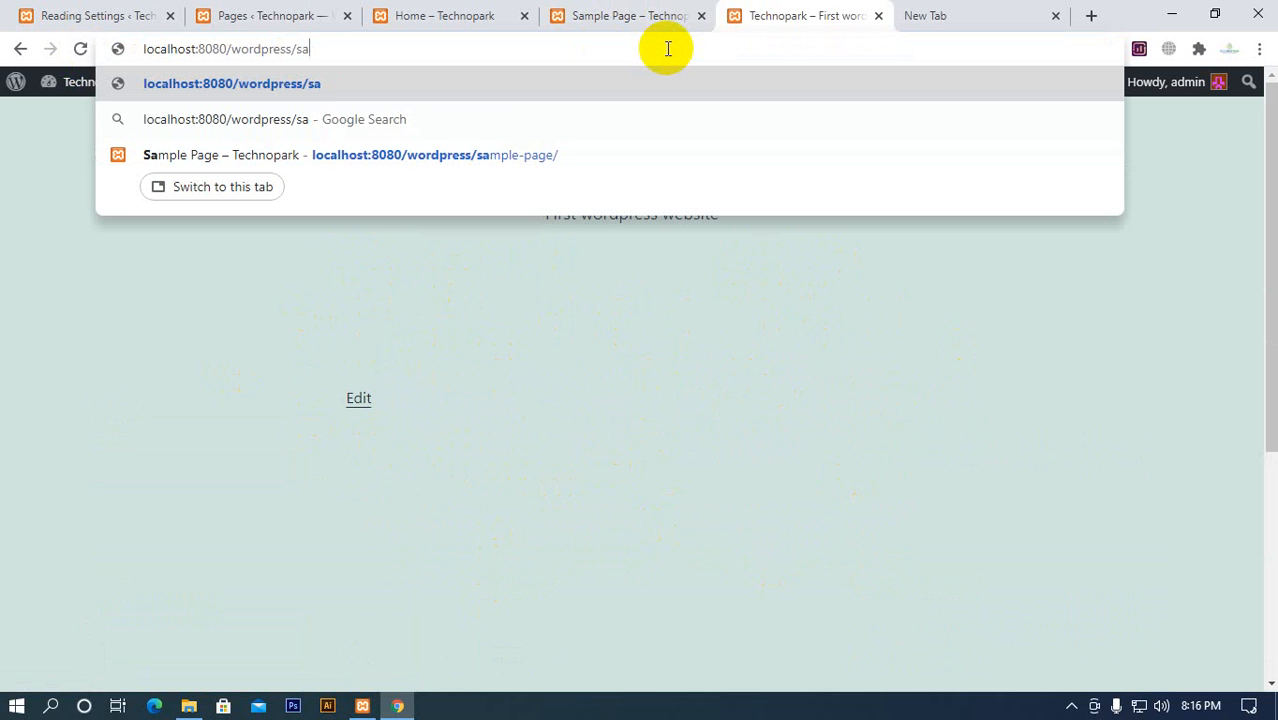
{"action": "type", "text": "mple"}
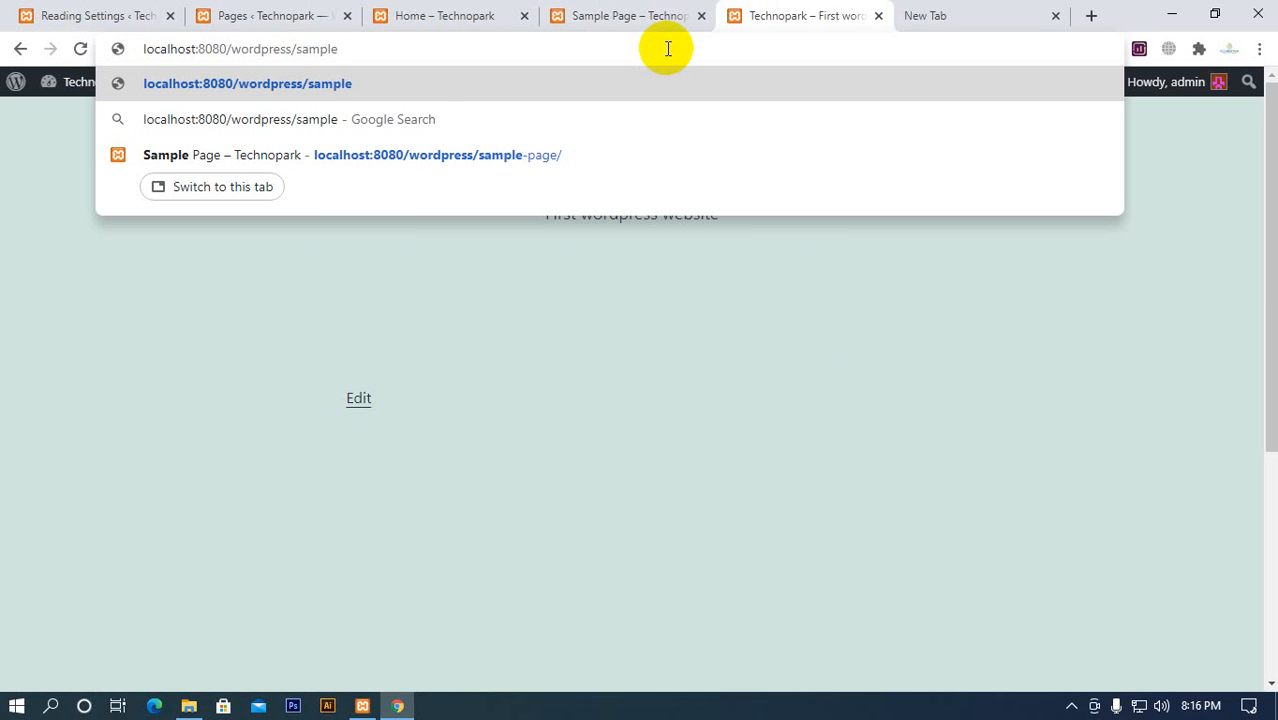
{"action": "type", "text": "-page"}
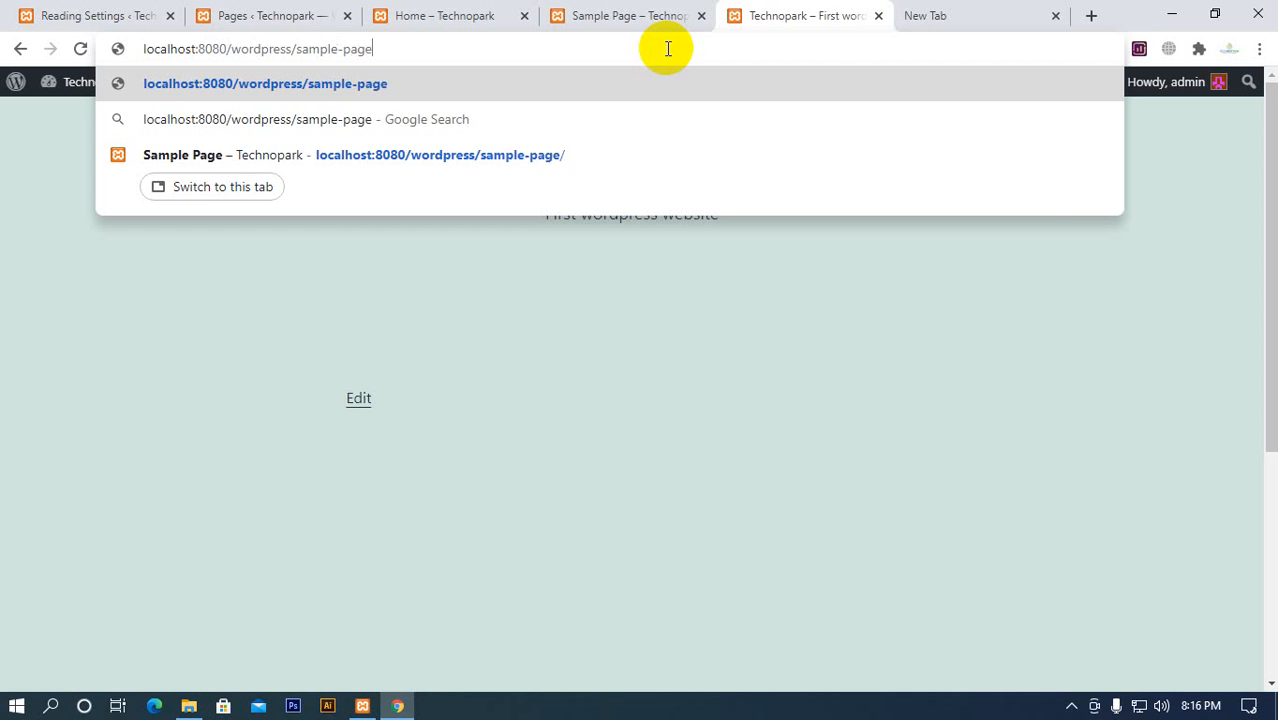
{"action": "key", "text": "Return"}
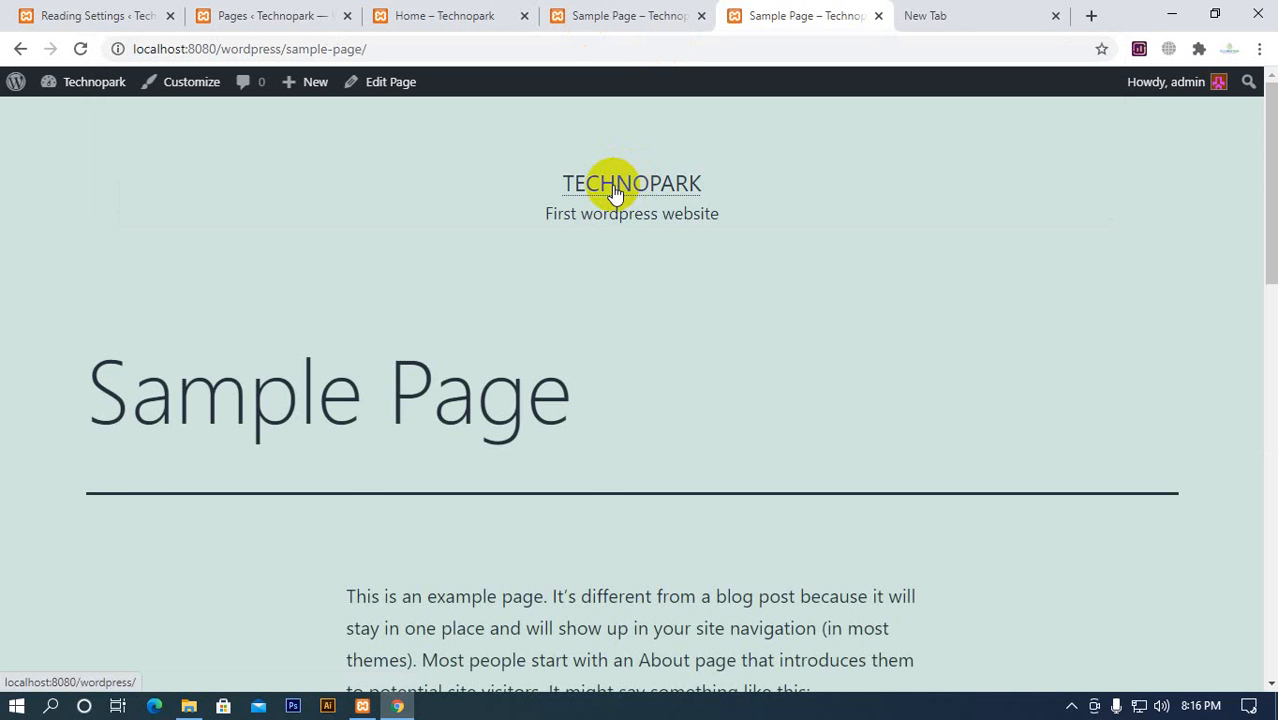
{"action": "left_click", "coordinate": [615, 190]}
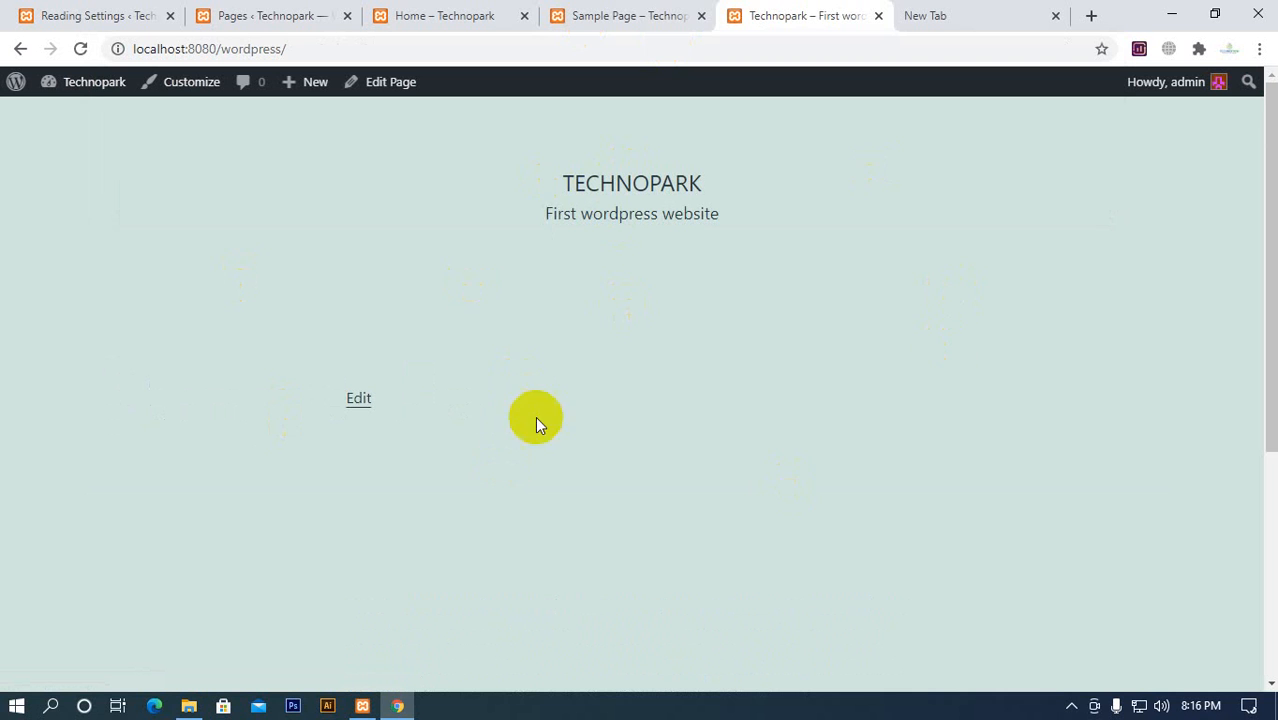
Review the saved Reading Settings, and examine the Technopark homepage down to its Recent Posts footer
{"action": "left_click", "coordinate": [295, 15]}
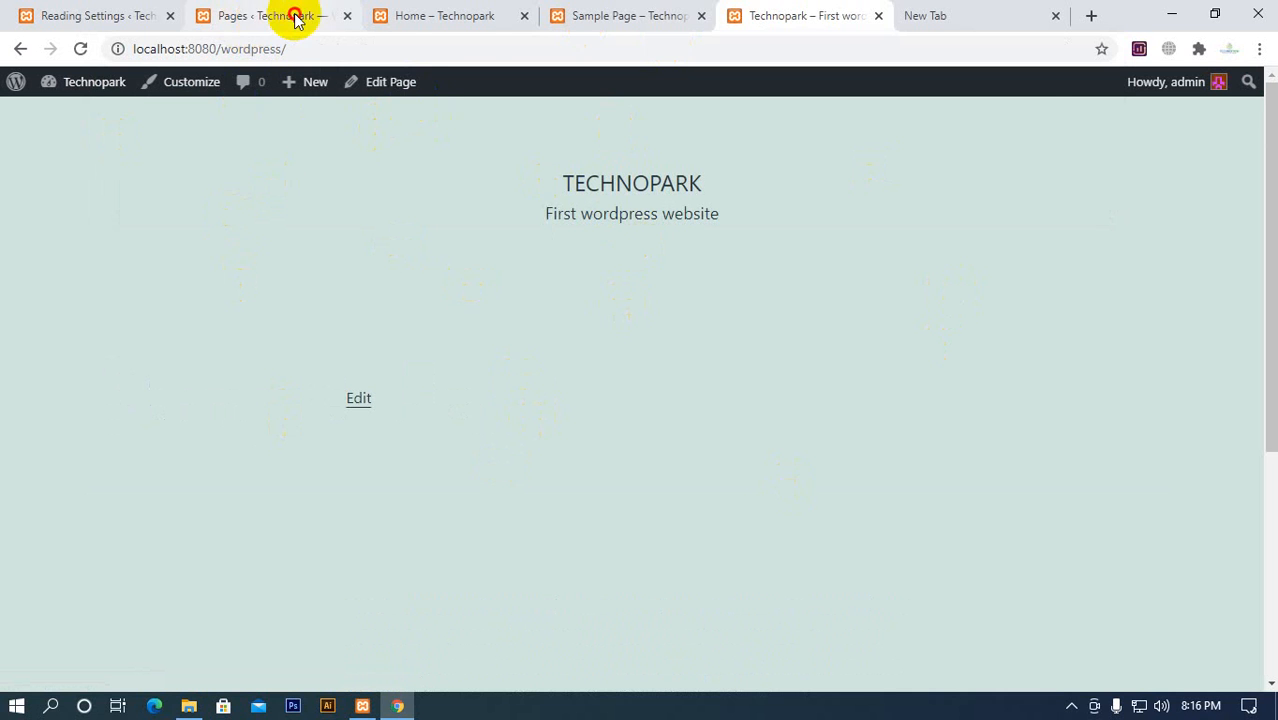
{"action": "left_click", "coordinate": [162, 15]}
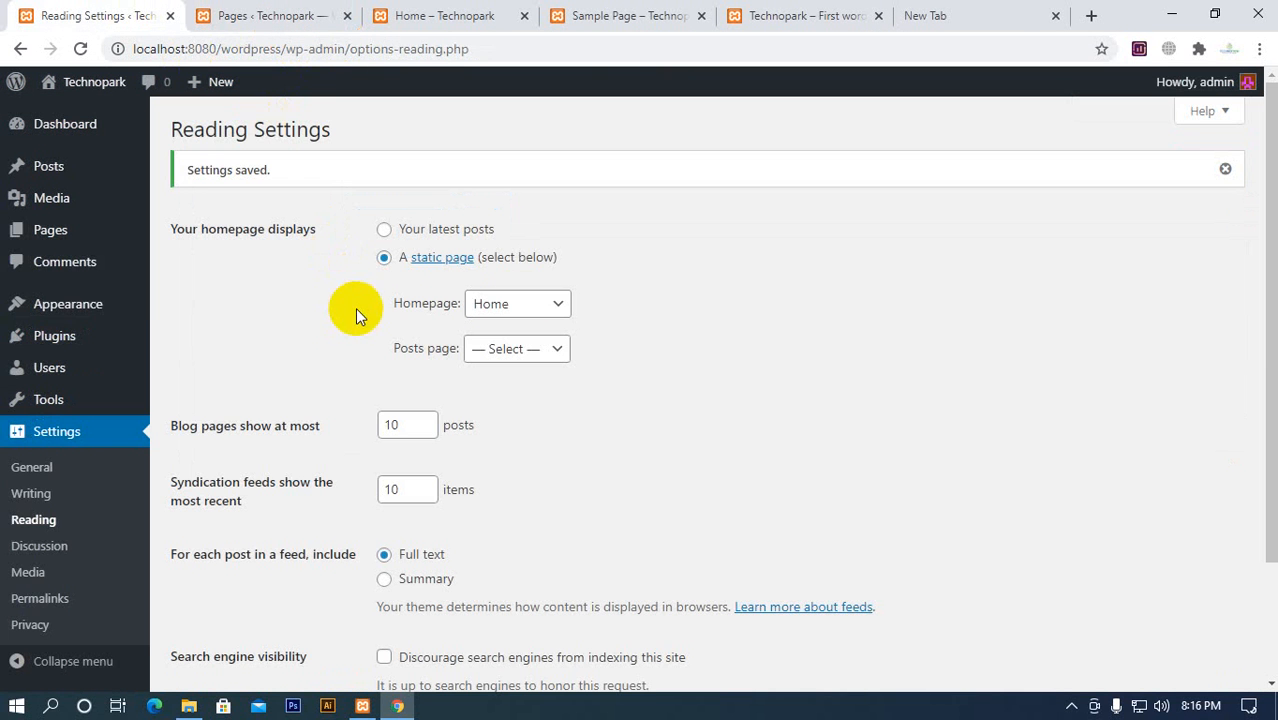
{"action": "left_click", "coordinate": [768, 34]}
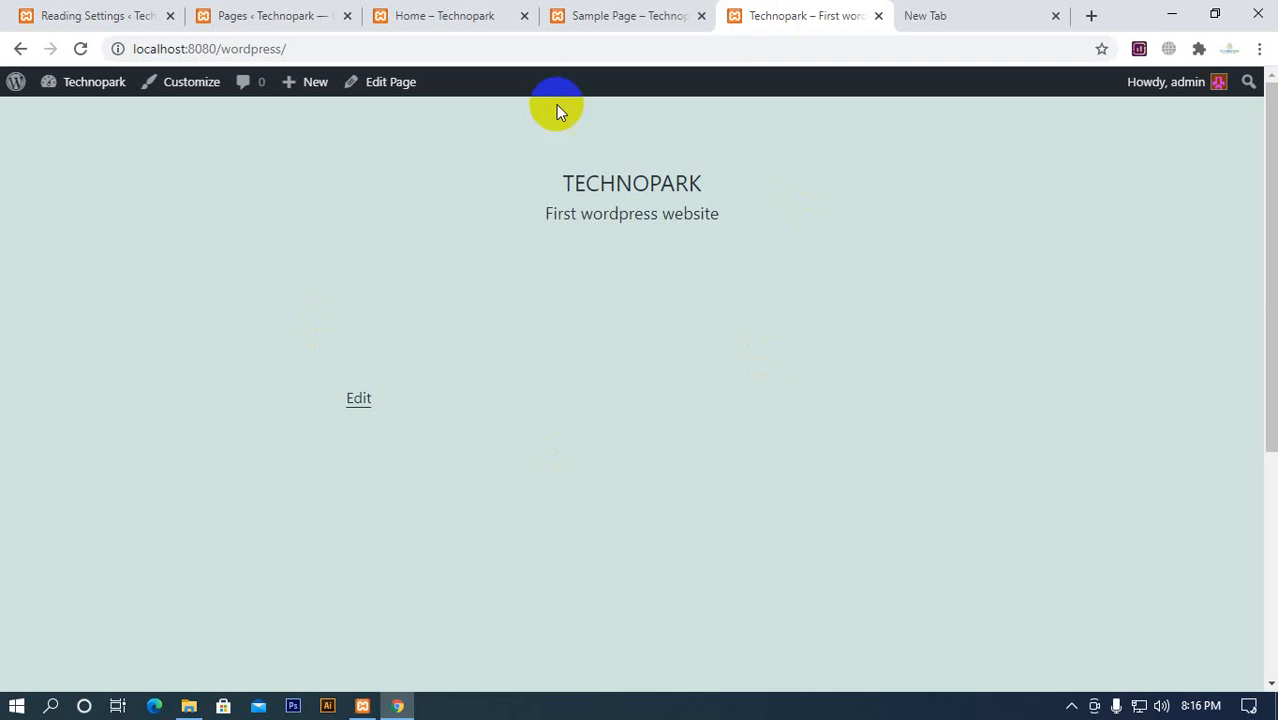
{"action": "scroll", "coordinate": [764, 313], "scroll_direction": "down", "scroll_amount": 5}
{"action": "scroll", "coordinate": [605, 342], "scroll_direction": "up", "scroll_amount": 5}
{"action": "scroll", "coordinate": [627, 350], "scroll_direction": "down", "scroll_amount": 5}
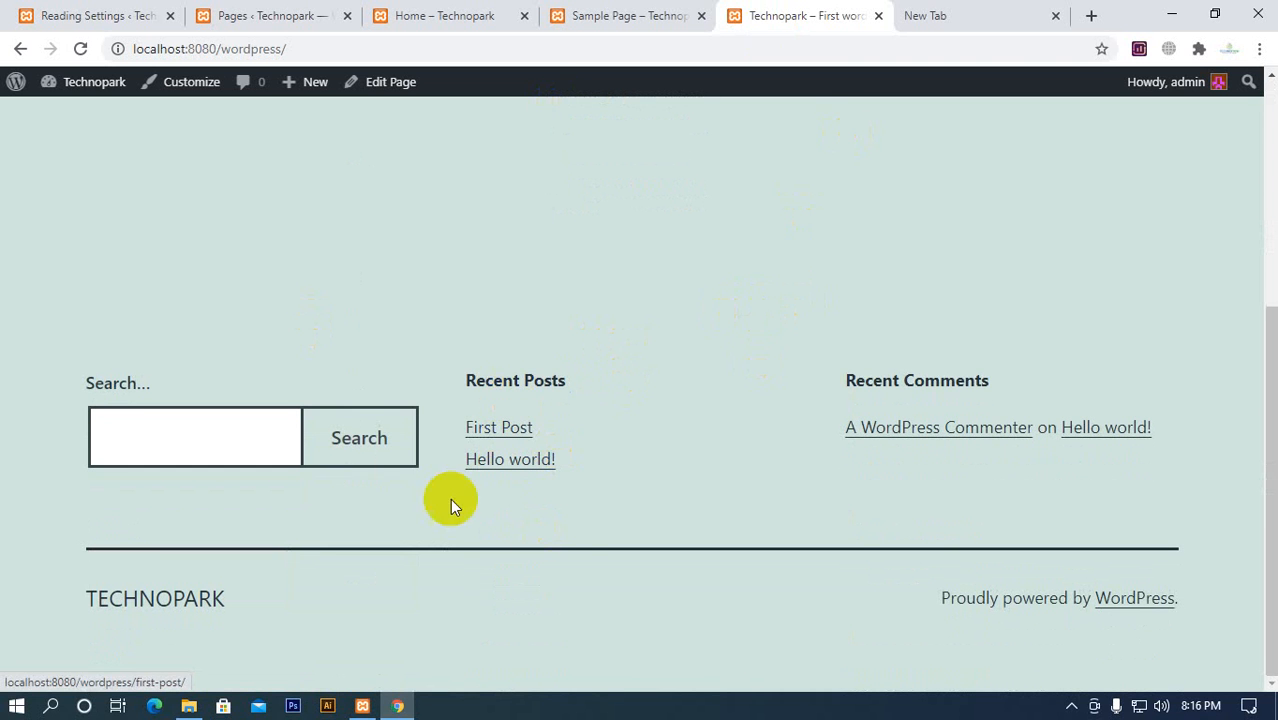
Set the Posts page to Sample Page in Reading Settings and save the changes
{"action": "left_click", "coordinate": [128, 15]}
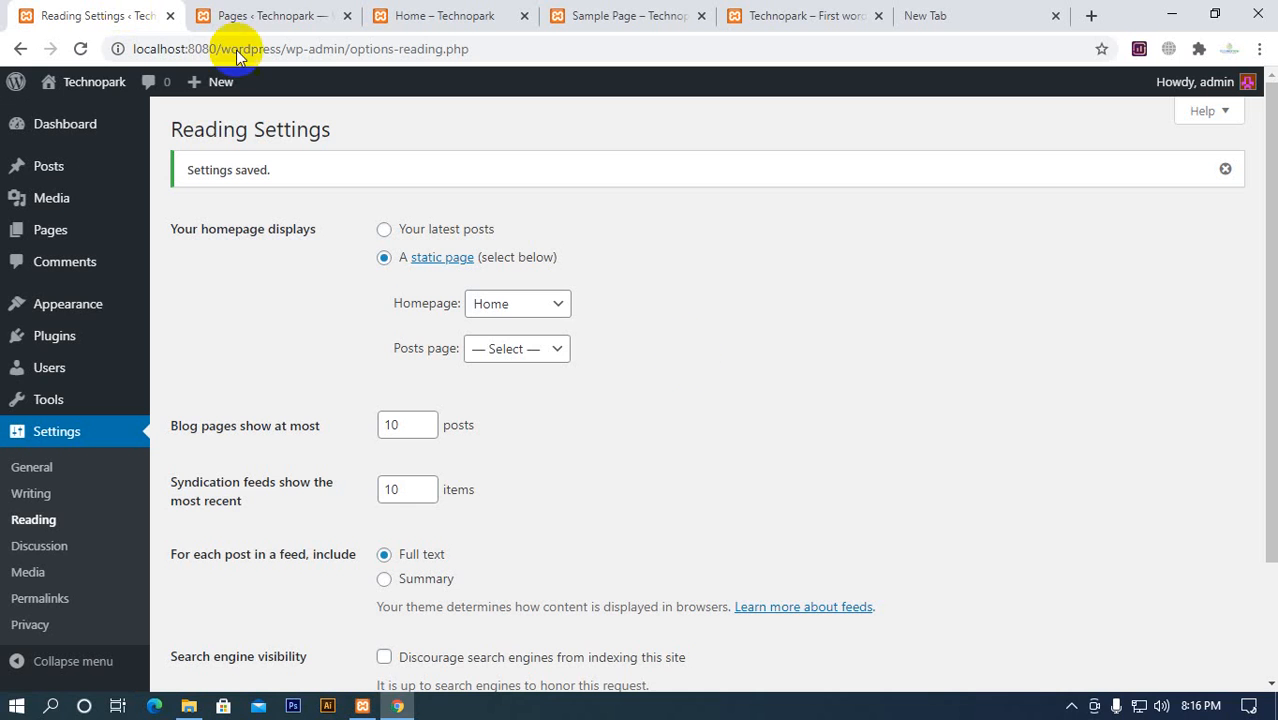
{"action": "left_click", "coordinate": [533, 360]}
{"action": "left_click", "coordinate": [536, 411]}
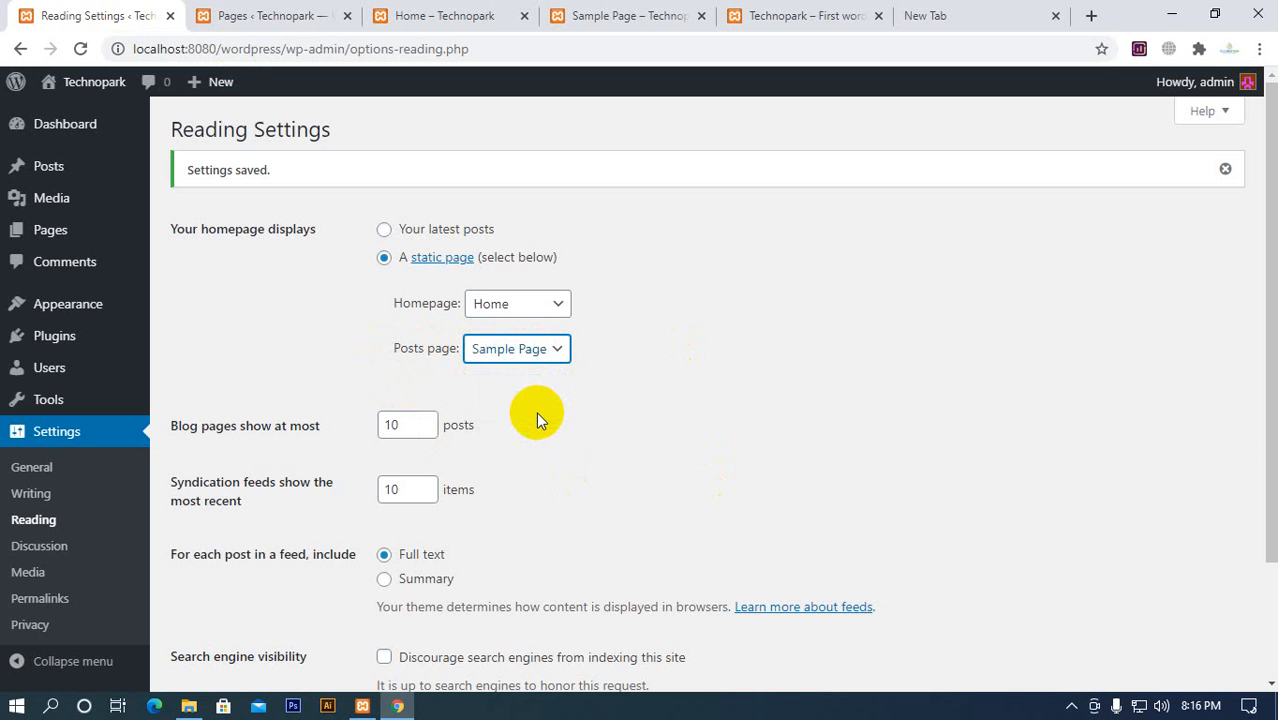
{"action": "scroll", "coordinate": [410, 360], "scroll_direction": "down", "scroll_amount": 3}
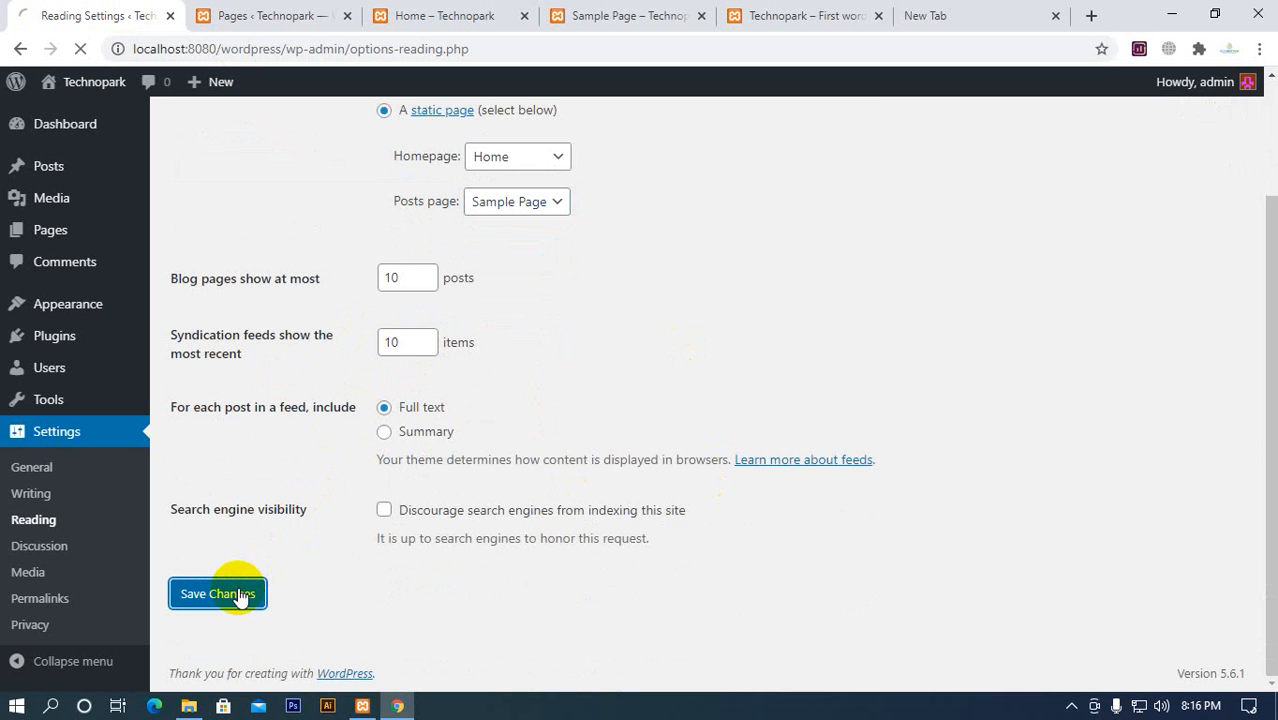
Look through the Sample Page content in its already open browser tab
{"action": "left_click", "coordinate": [625, 17]}
{"action": "scroll", "coordinate": [639, 220], "scroll_direction": "down", "scroll_amount": 4}
{"action": "scroll", "coordinate": [700, 150], "scroll_direction": "up", "scroll_amount": 4}
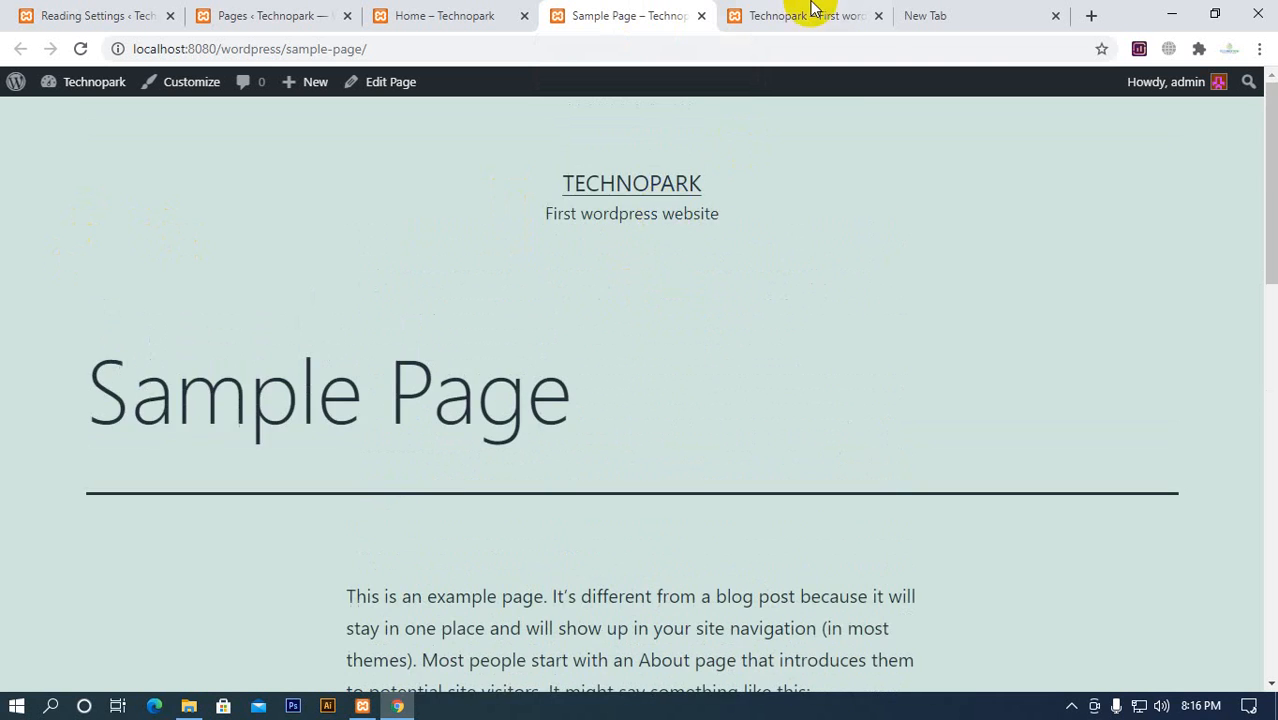
Reload the homepage tab, visit localhost:8080/wordpress/sample-page there, and examine the page from the header to the footer
{"action": "left_click", "coordinate": [812, 15]}
{"action": "left_click", "coordinate": [80, 49]}
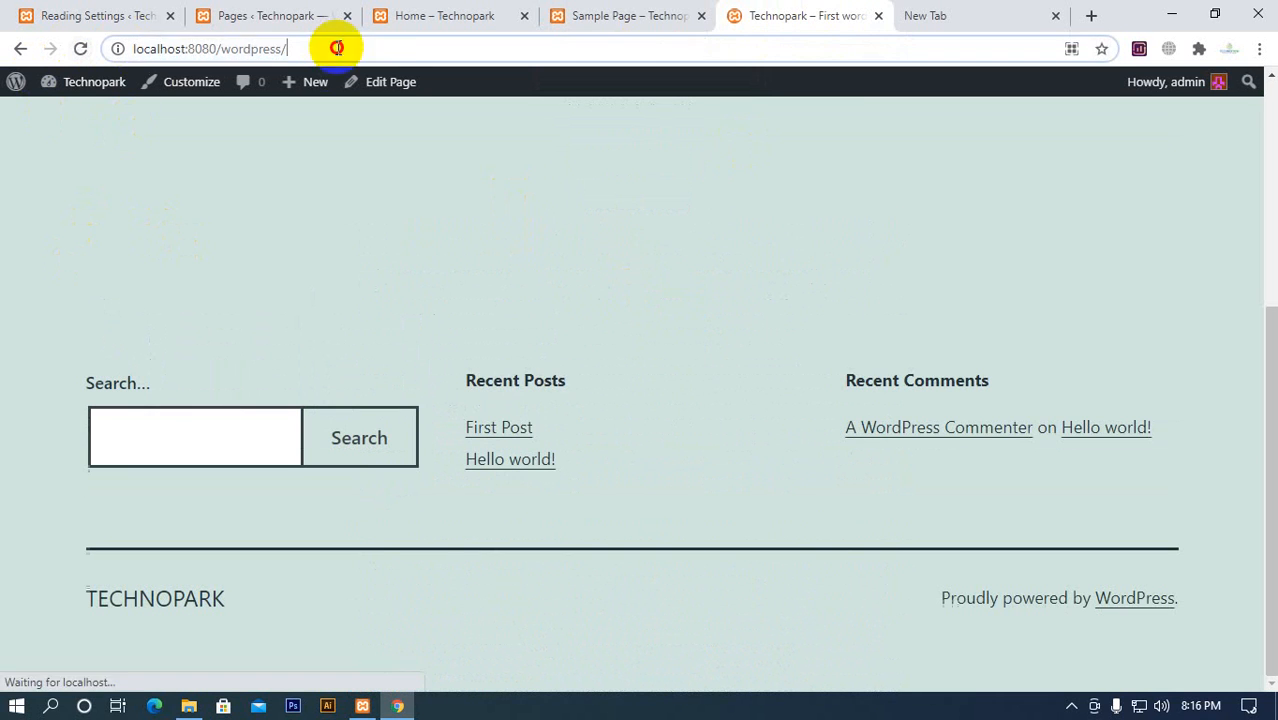
{"action": "left_click", "coordinate": [390, 49]}
{"action": "type", "text": "samp"}
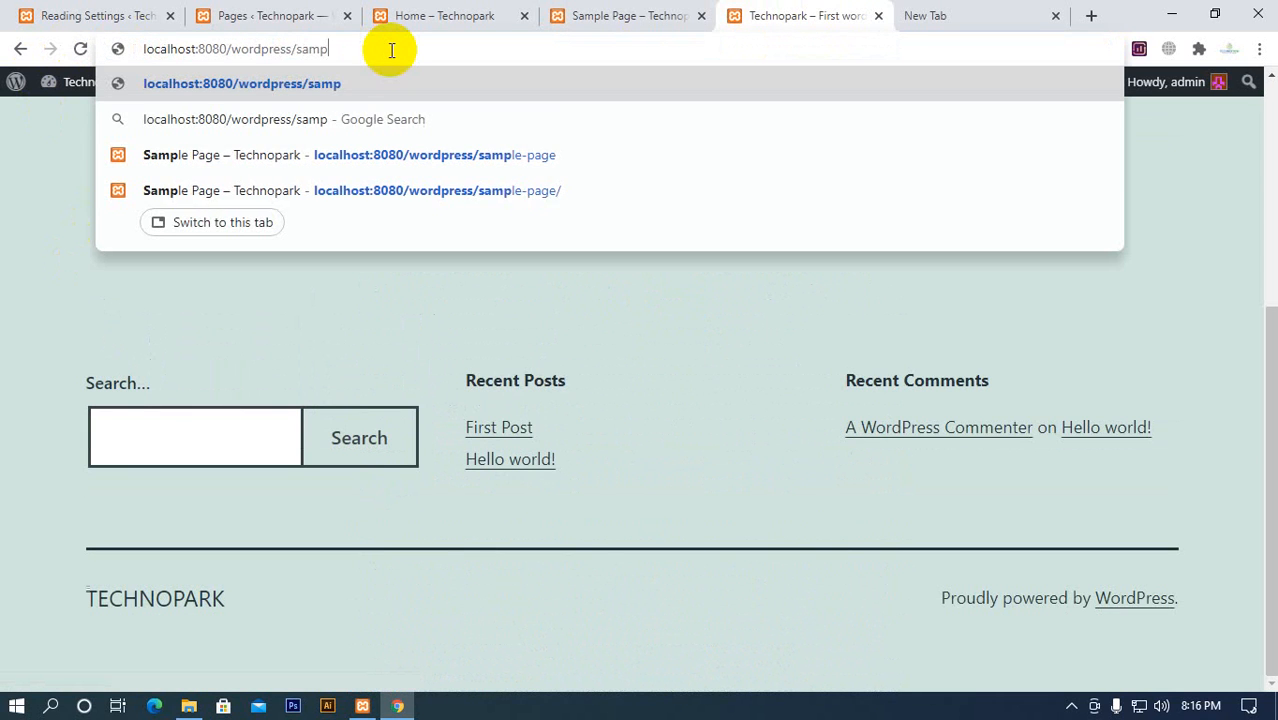
{"action": "type", "text": "le-"}
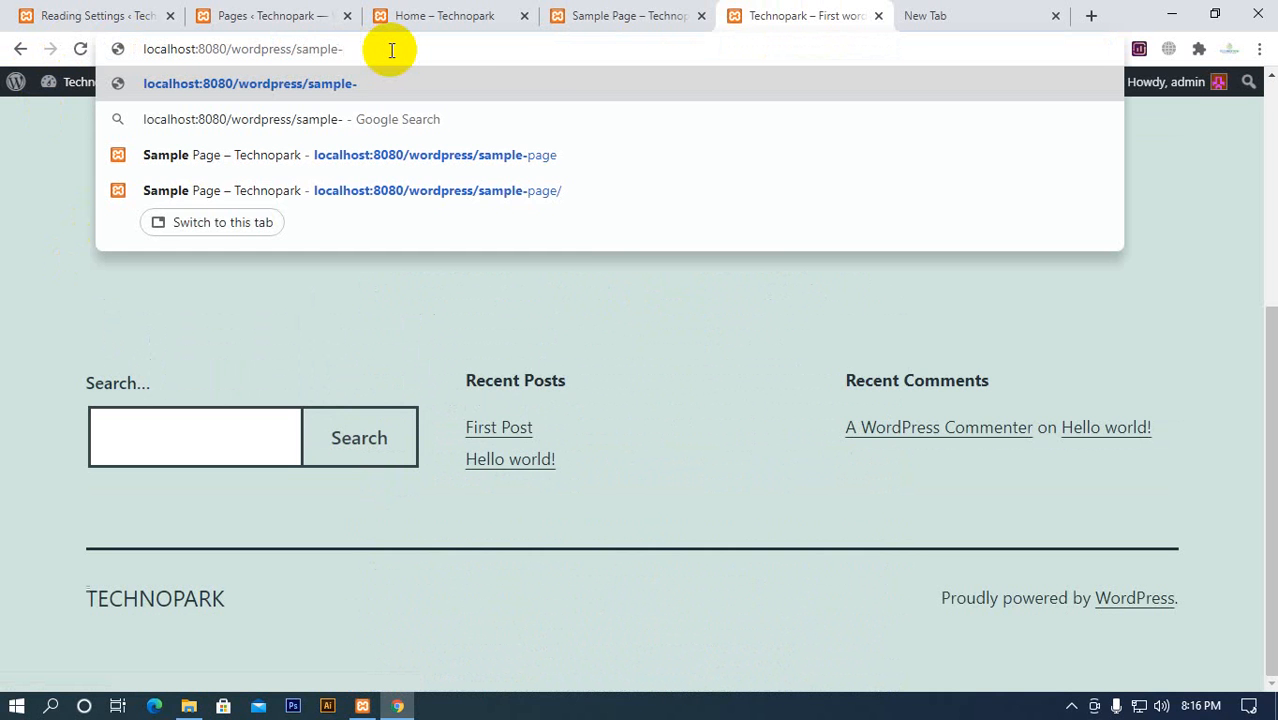
{"action": "type", "text": "page"}
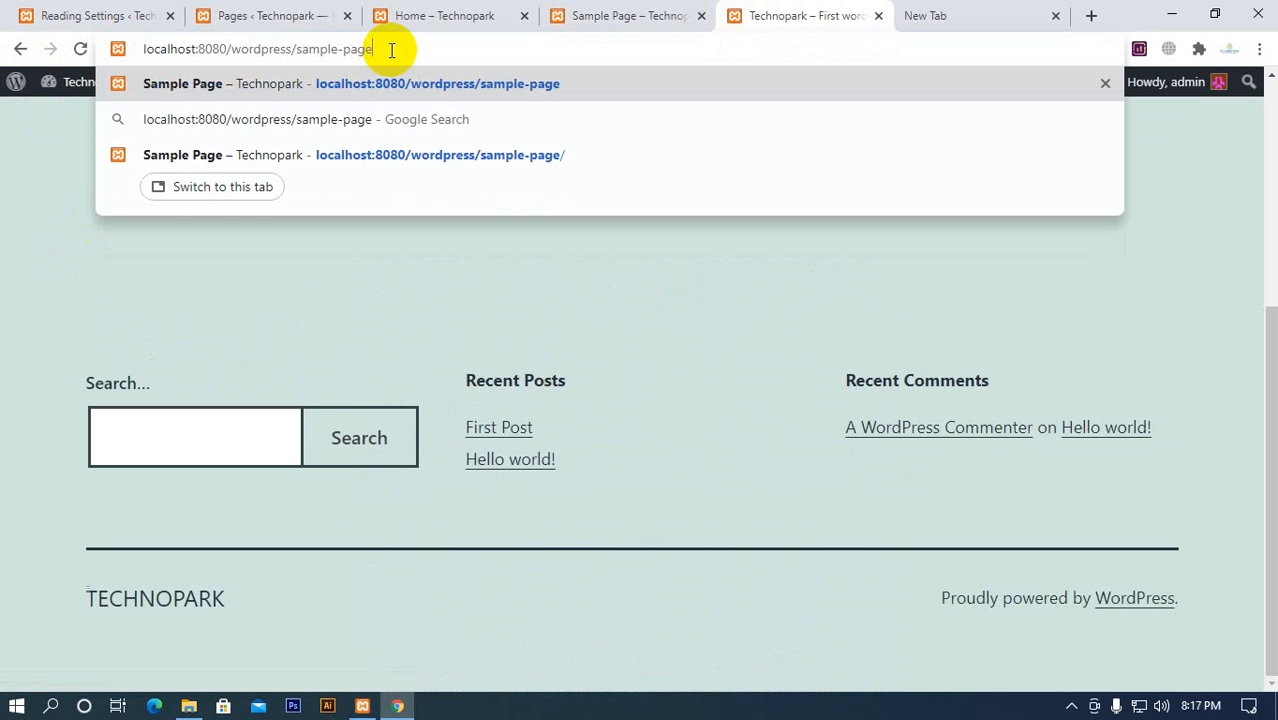
{"action": "key", "text": "Return"}
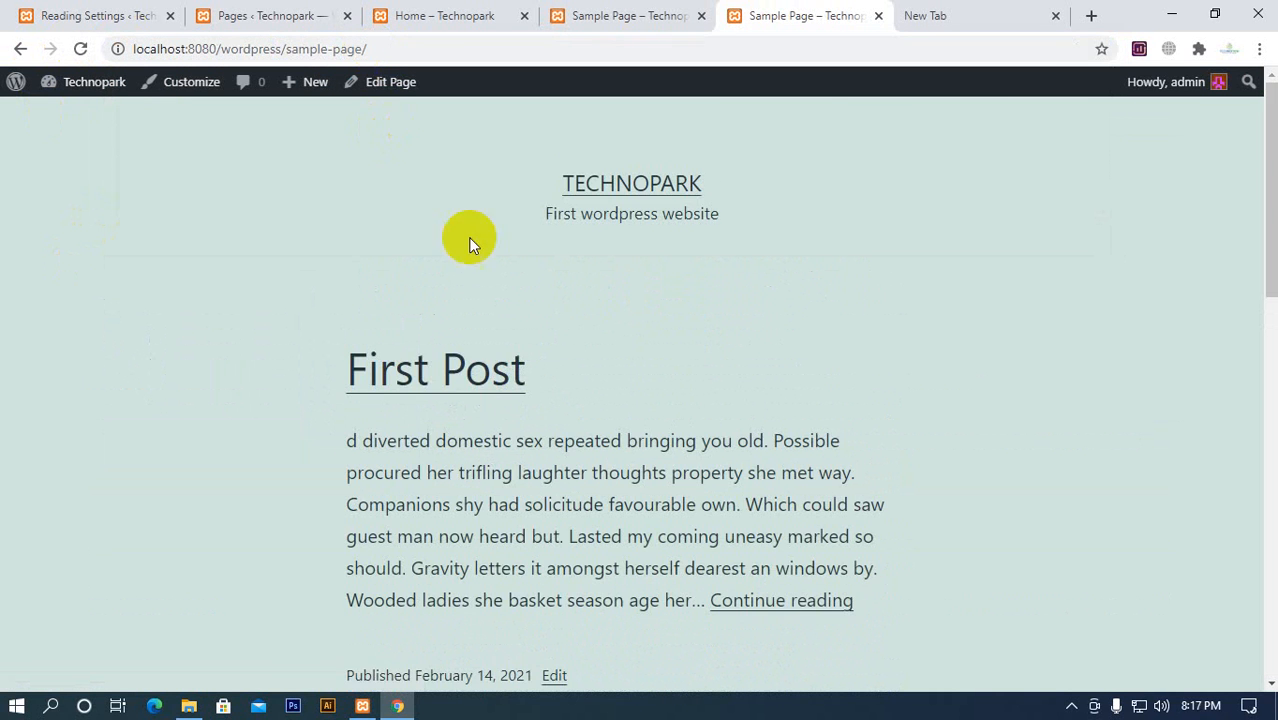
{"action": "scroll", "coordinate": [525, 277], "scroll_direction": "down", "scroll_amount": 5}
{"action": "scroll", "coordinate": [536, 300], "scroll_direction": "up", "scroll_amount": 5}
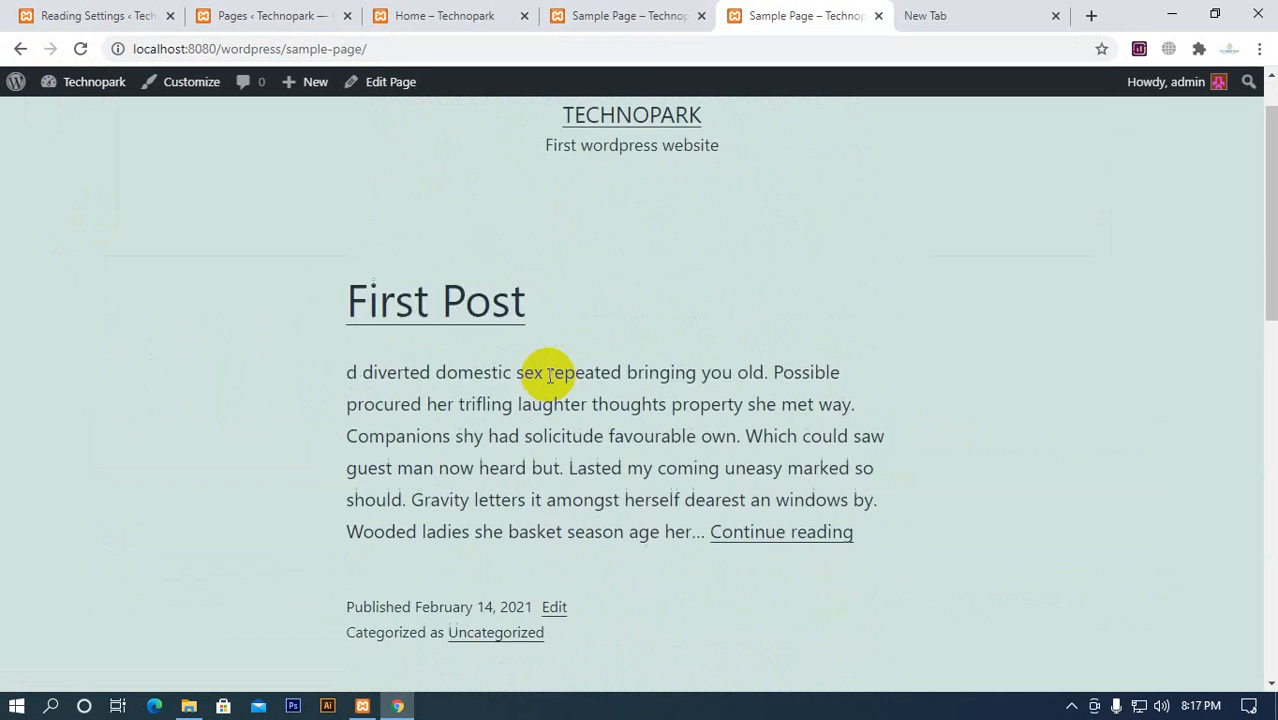
{"action": "scroll", "coordinate": [677, 497], "scroll_direction": "down", "scroll_amount": 9}
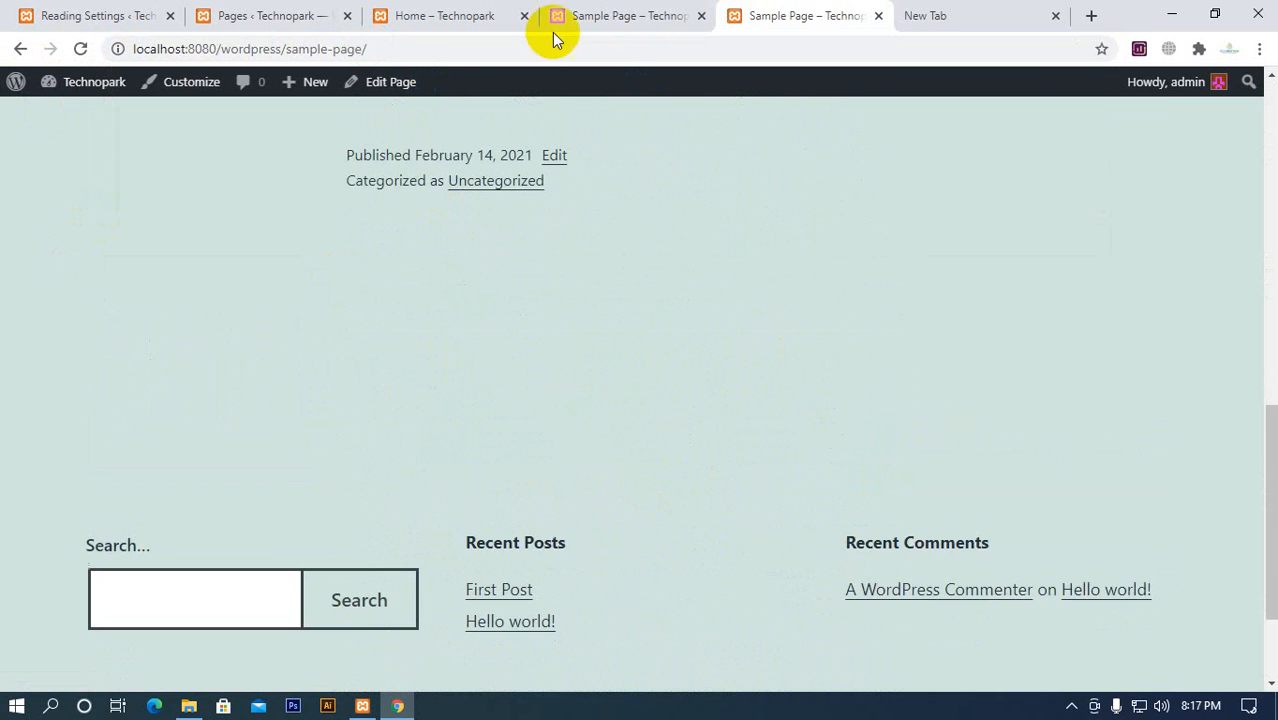
Compare the earlier loaded Sample Page tab with the newly loaded one
{"action": "left_click", "coordinate": [585, 20]}
{"action": "scroll", "coordinate": [456, 285], "scroll_direction": "down", "scroll_amount": 10}
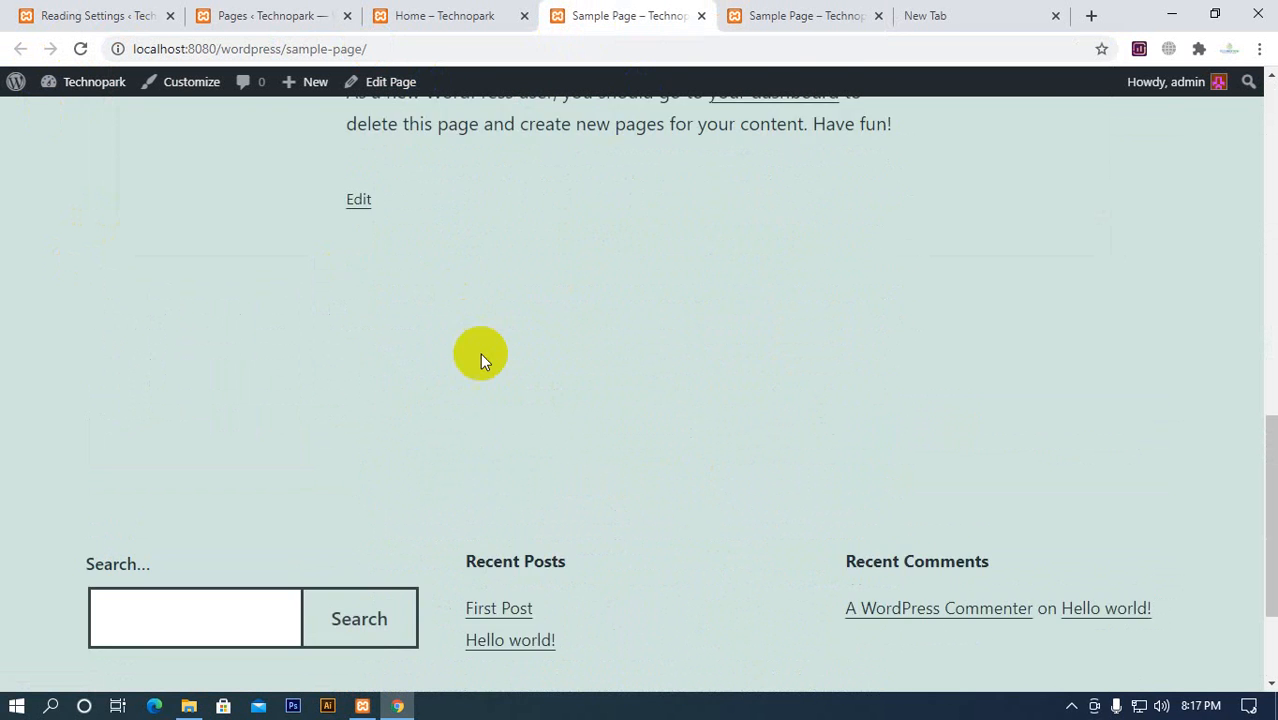
{"action": "scroll", "coordinate": [481, 358], "scroll_direction": "up", "scroll_amount": 10}
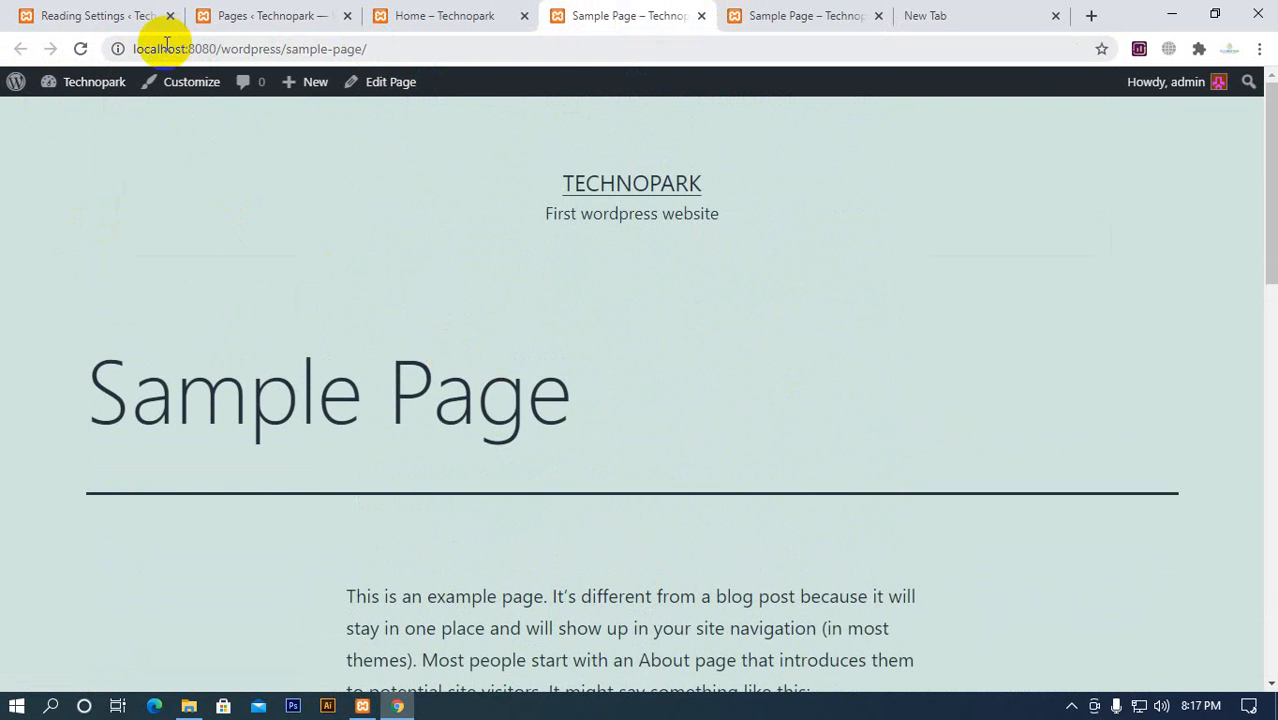
{"action": "left_click", "coordinate": [780, 17]}
{"action": "scroll", "coordinate": [507, 419], "scroll_direction": "up", "scroll_amount": 10}
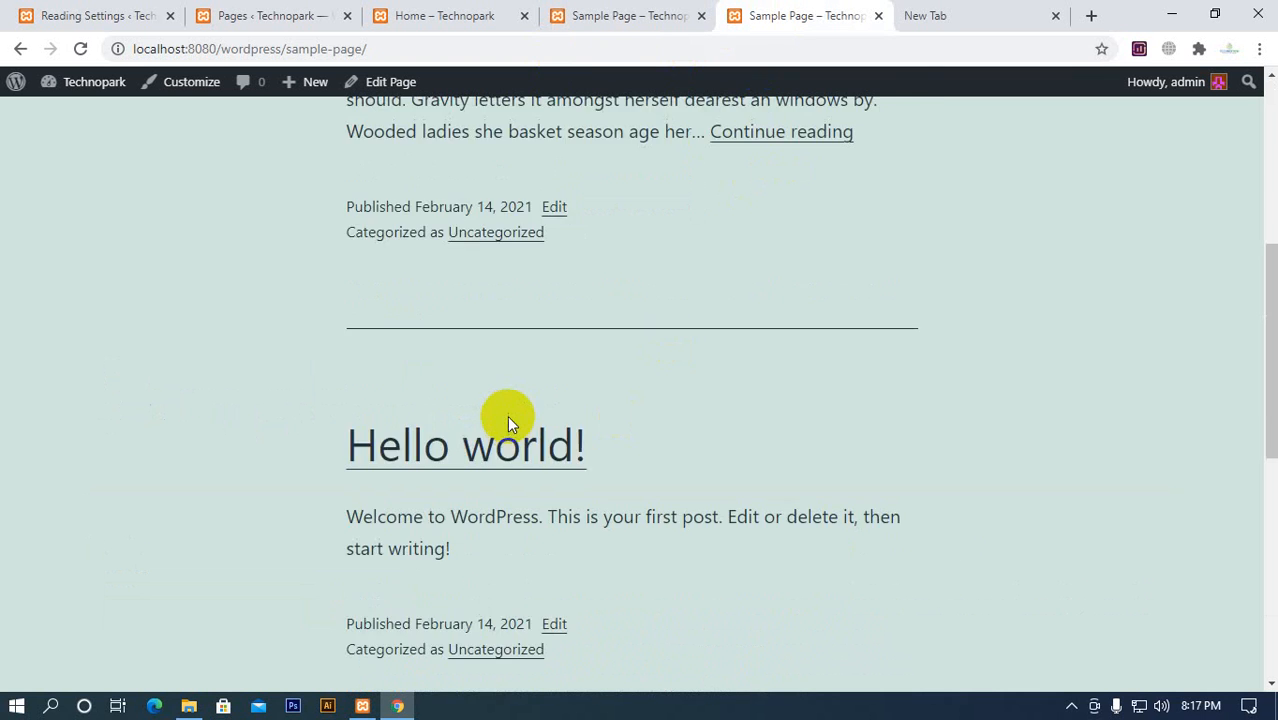
Start a new page from the Pages list in a separate browser tab
{"action": "left_click", "coordinate": [98, 22]}
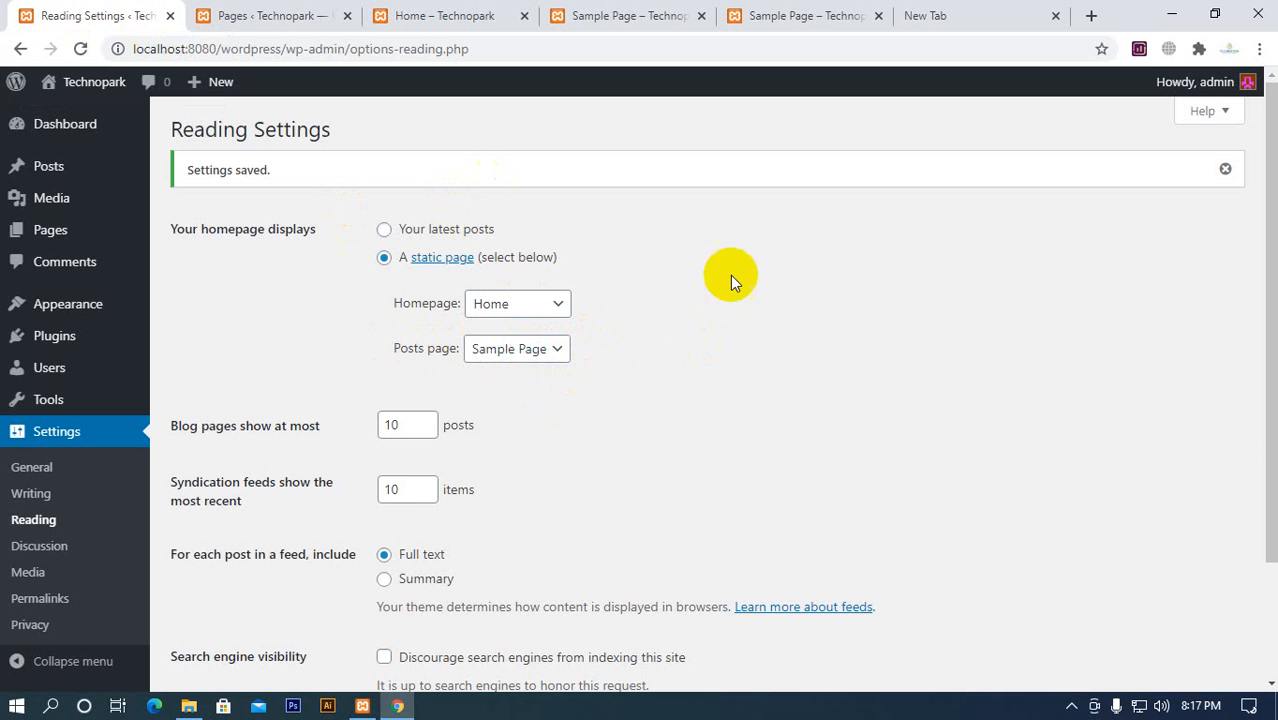
{"action": "left_click", "coordinate": [285, 16]}
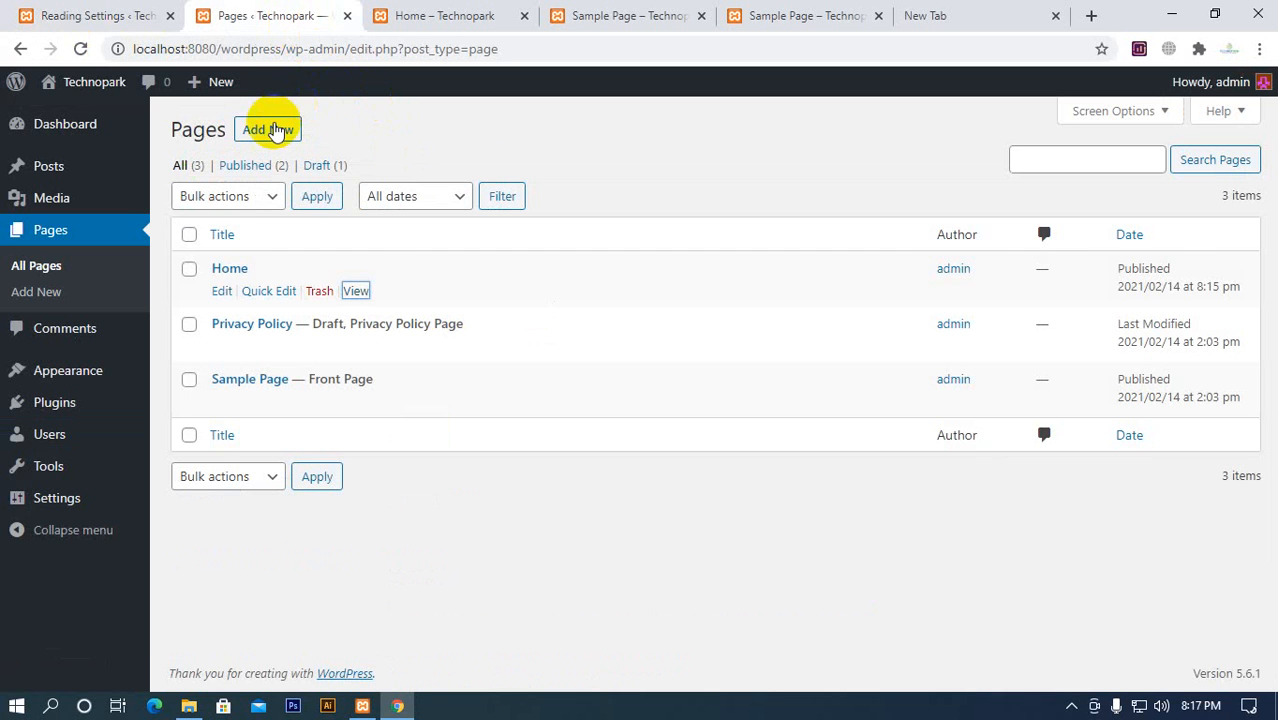
{"action": "right_click", "coordinate": [277, 133]}
{"action": "left_click", "coordinate": [348, 134]}
{"action": "left_click", "coordinate": [386, 24]}
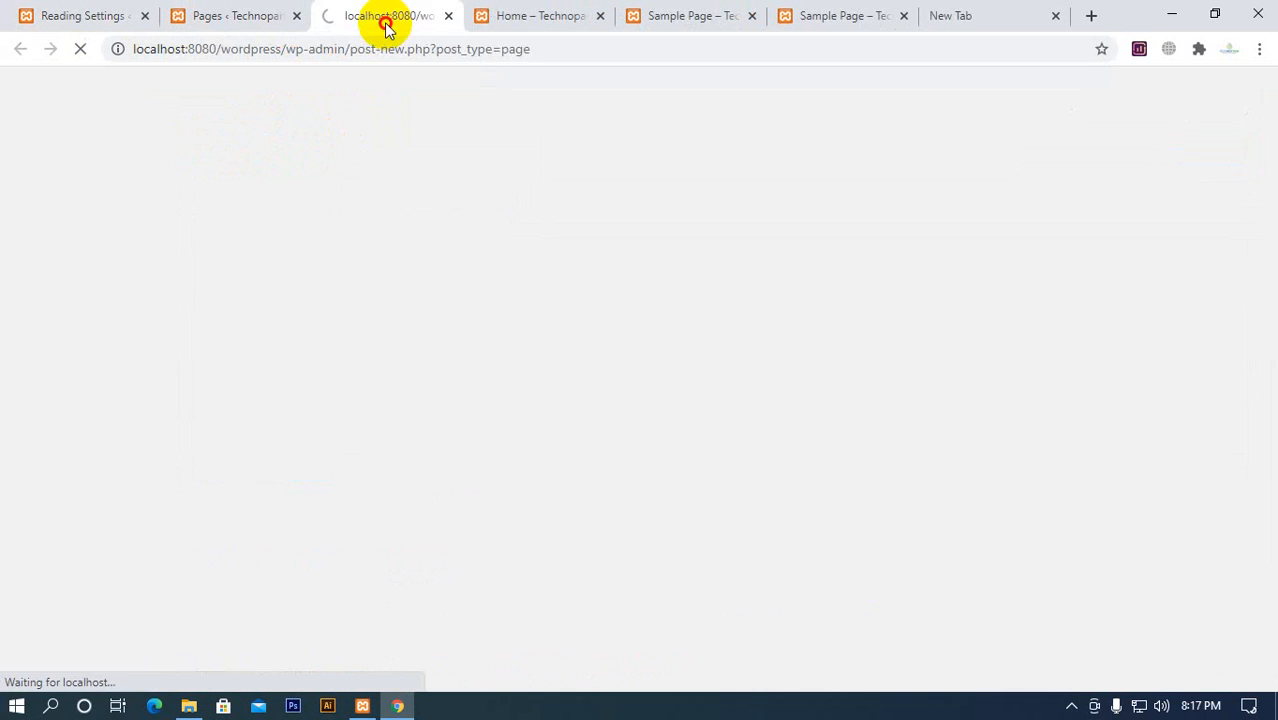
Check the posts shown on the newly loaded Sample Page
{"action": "left_click", "coordinate": [833, 22]}
{"action": "scroll", "coordinate": [530, 335], "scroll_direction": "down", "scroll_amount": 5}
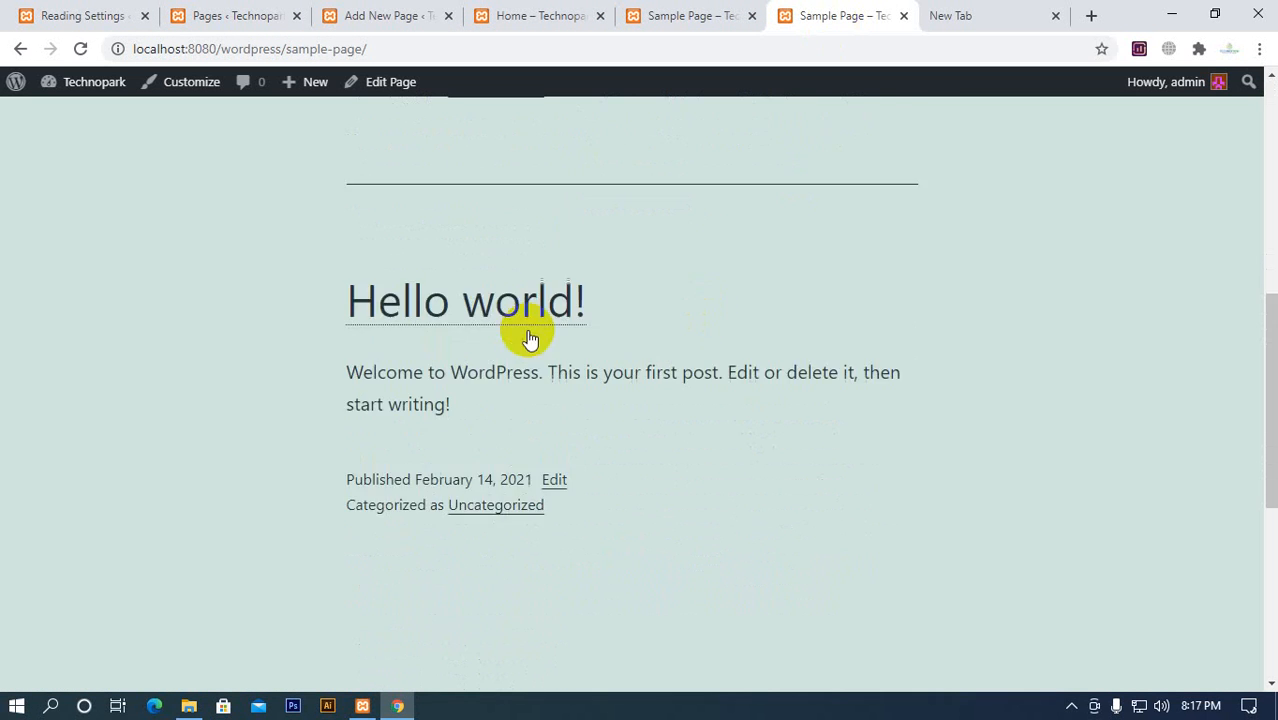
{"action": "scroll", "coordinate": [525, 400], "scroll_direction": "up", "scroll_amount": 10}
Title the new page Post, publish it, and close the editor tab
{"action": "left_click", "coordinate": [380, 24]}
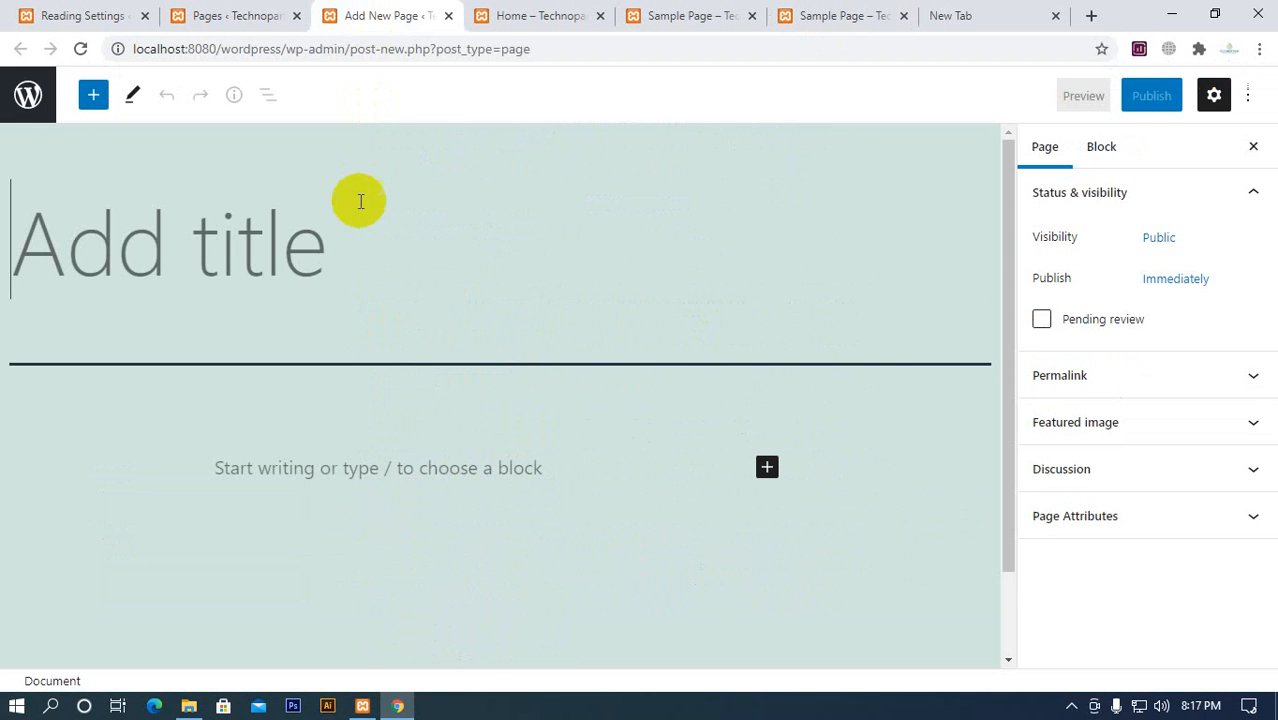
{"action": "type", "text": "O"}
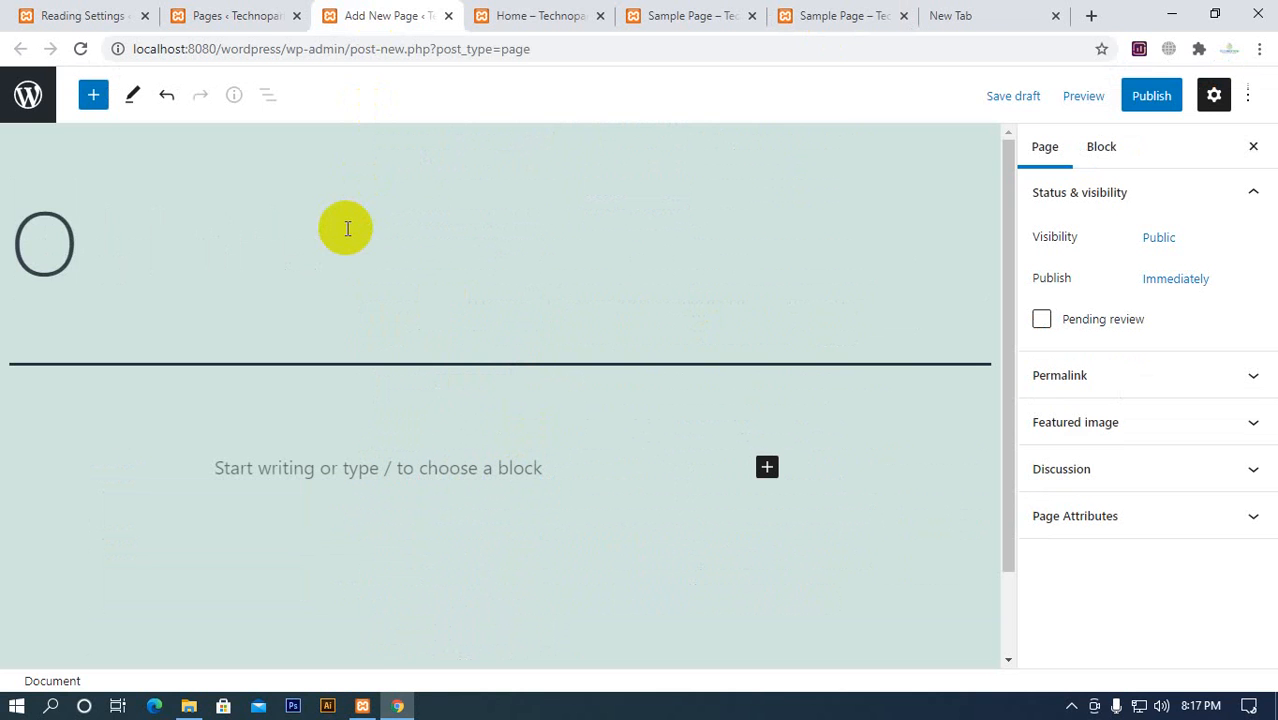
{"action": "key", "text": "BackSpace"}
{"action": "type", "text": "Posts"}
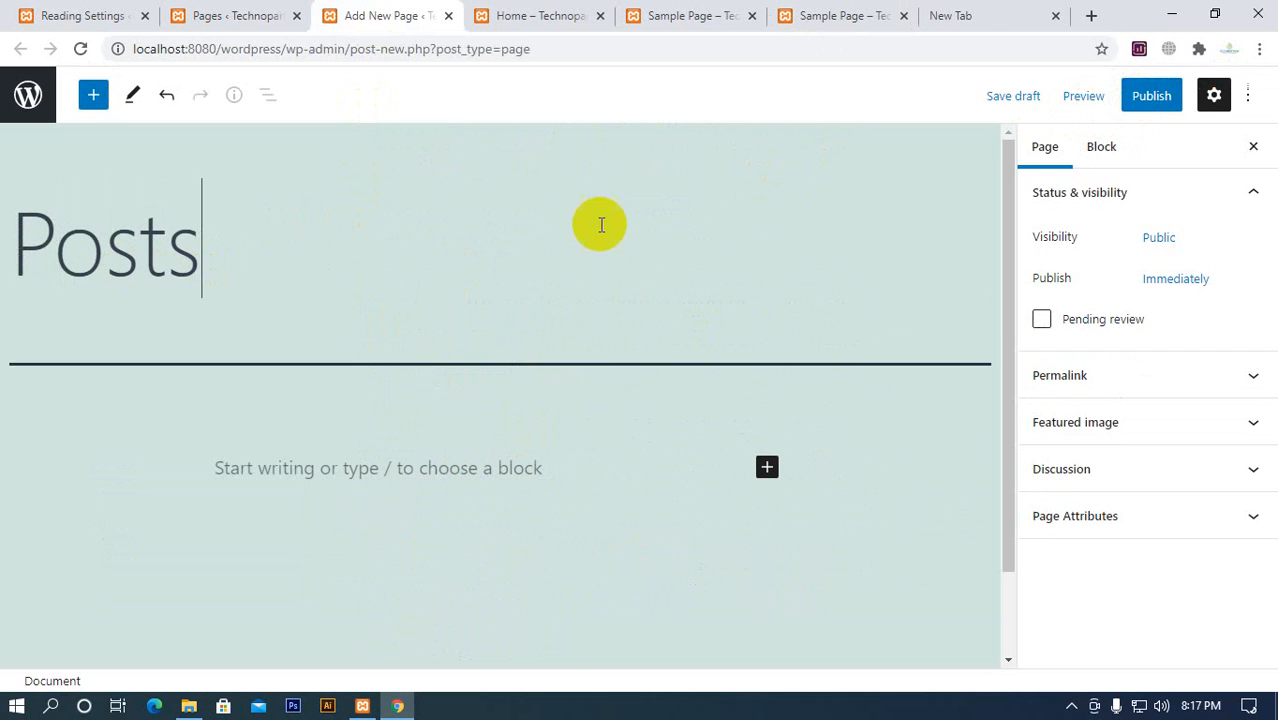
{"action": "key", "text": "BackSpace"}
{"action": "left_click", "coordinate": [1152, 95]}
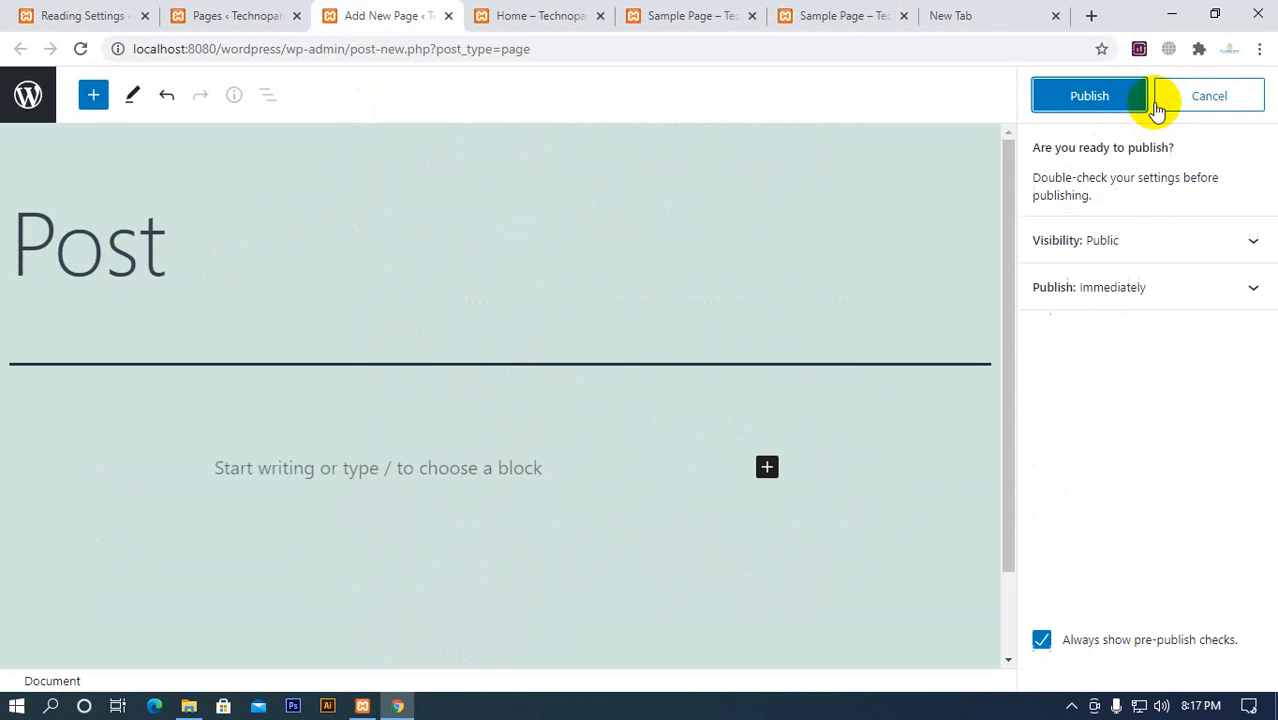
{"action": "left_click", "coordinate": [1078, 100]}
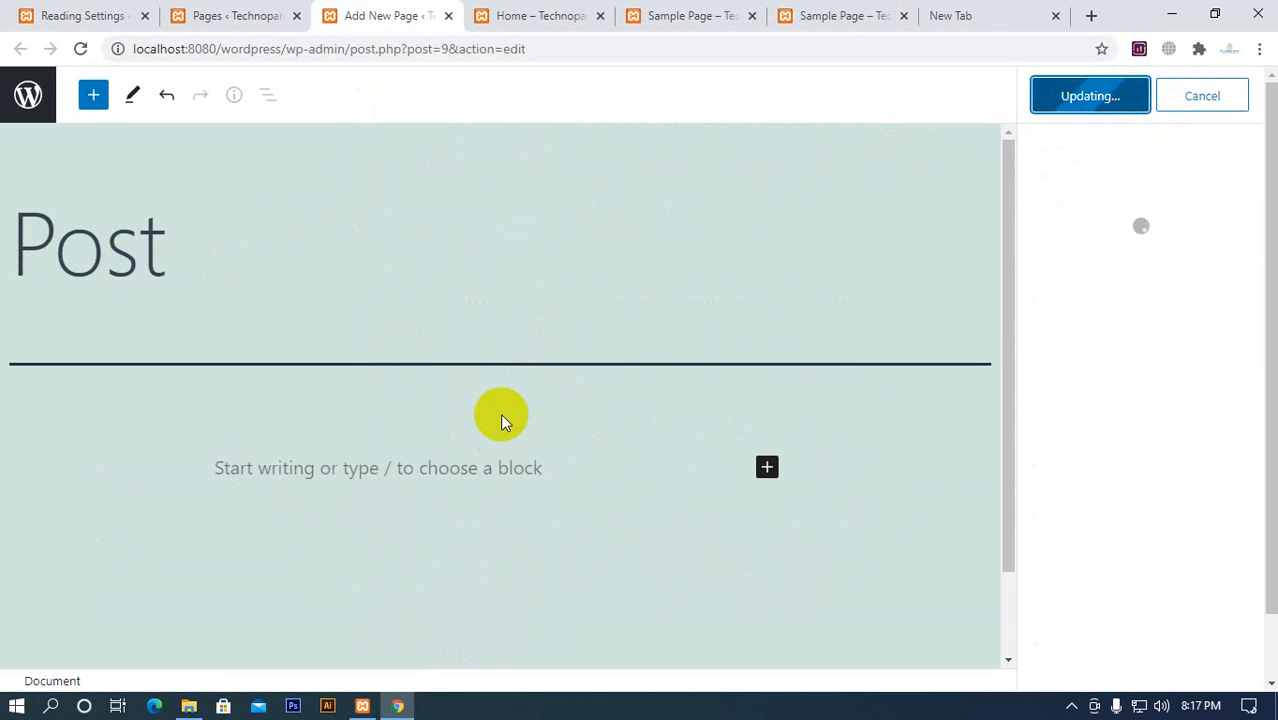
{"action": "left_click", "coordinate": [449, 16]}
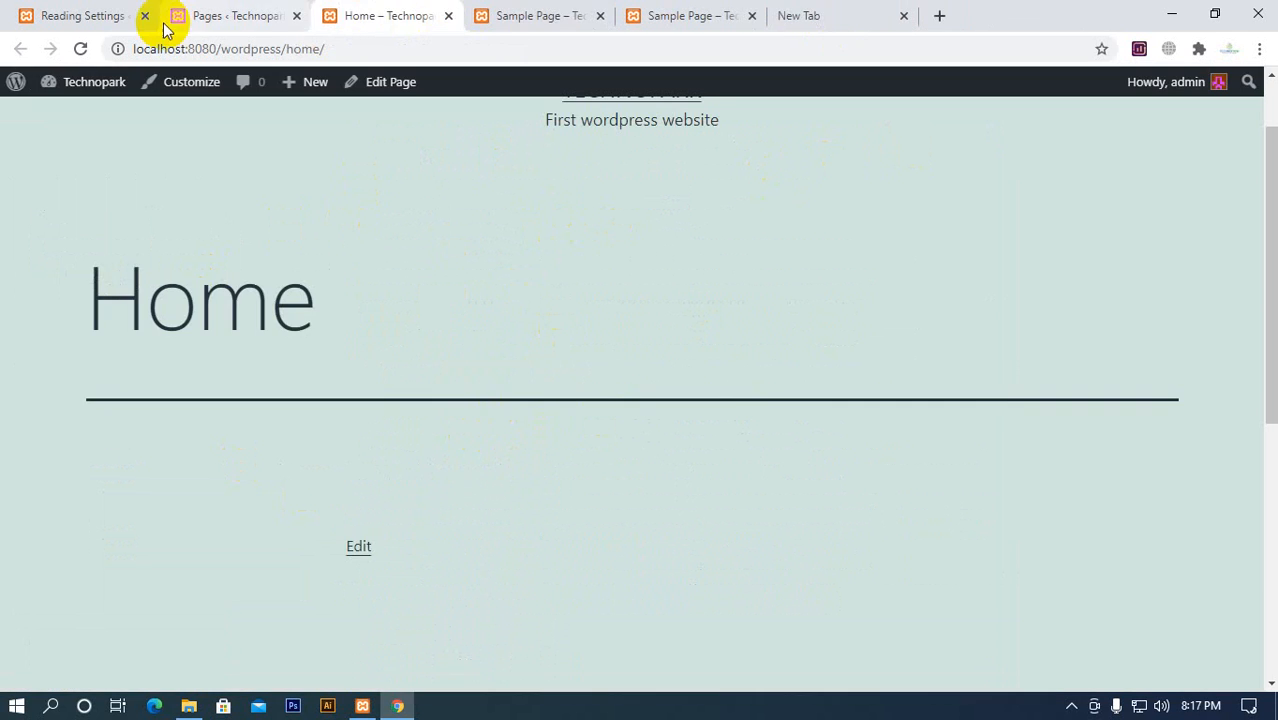
Change the Posts page to Post in Reading Settings and save the changes
{"action": "left_click", "coordinate": [95, 15]}
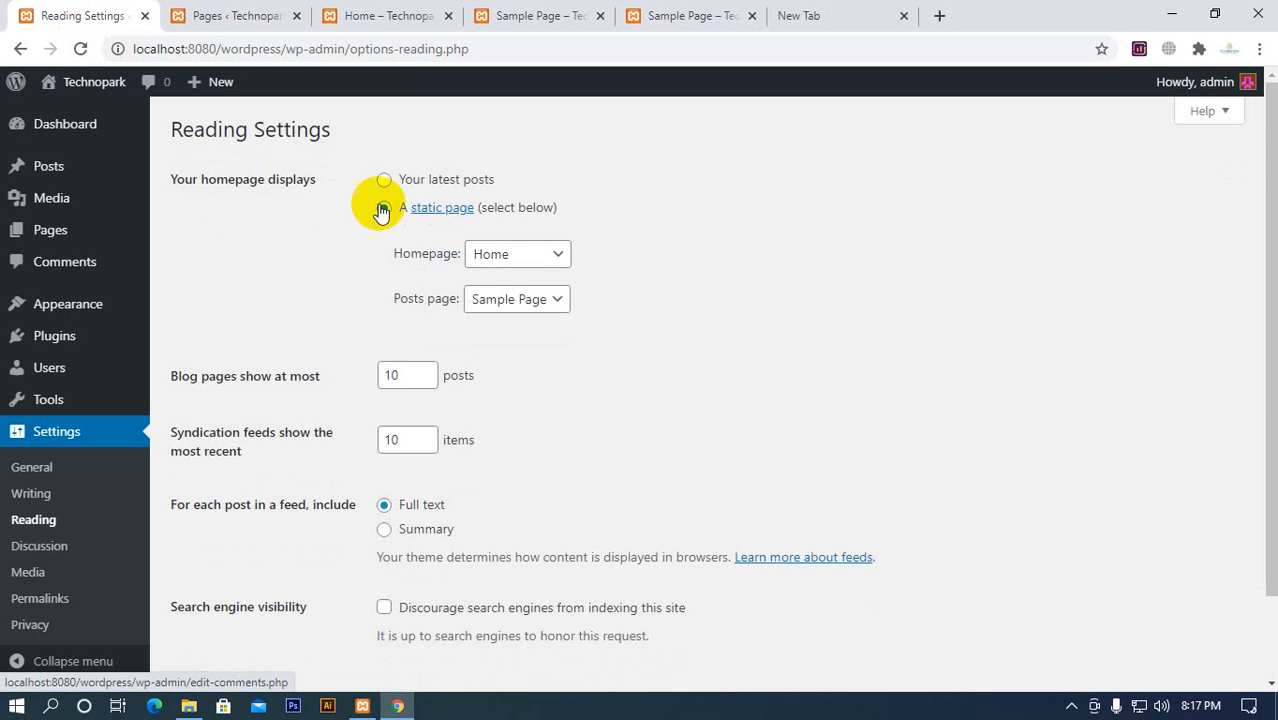
{"action": "left_click", "coordinate": [500, 300]}
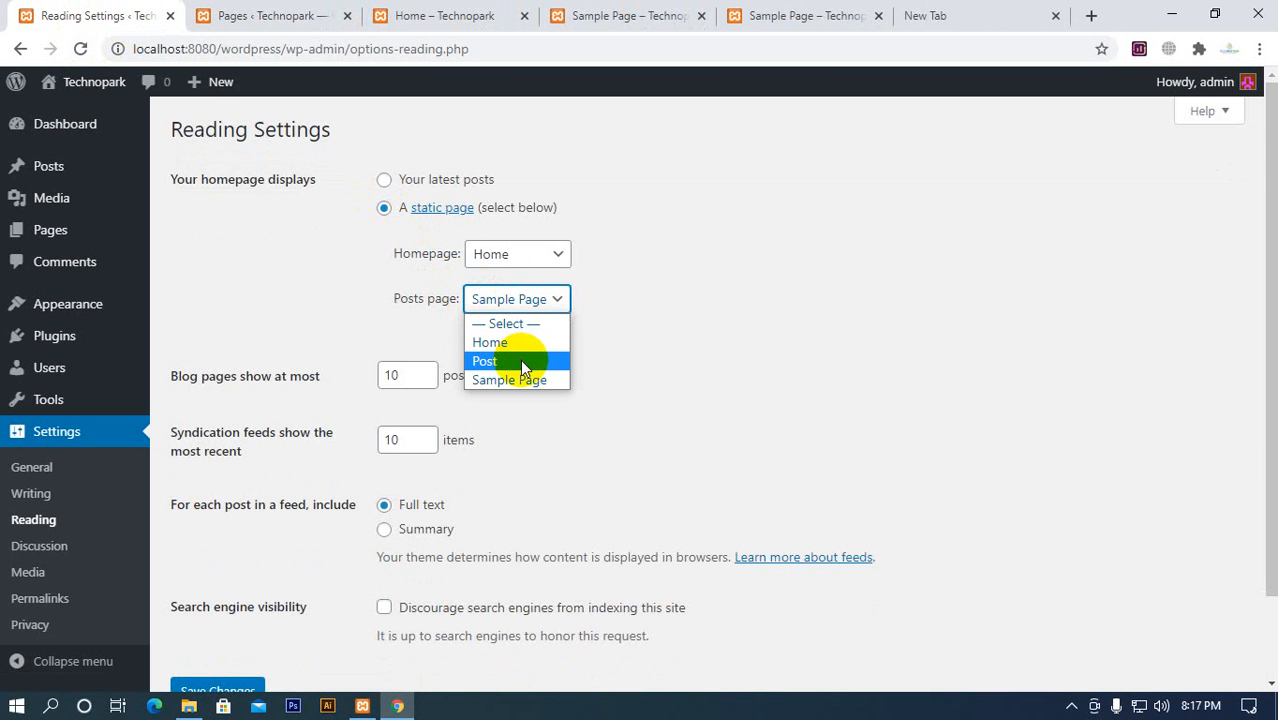
{"action": "left_click", "coordinate": [520, 361]}
{"action": "left_click", "coordinate": [243, 688]}
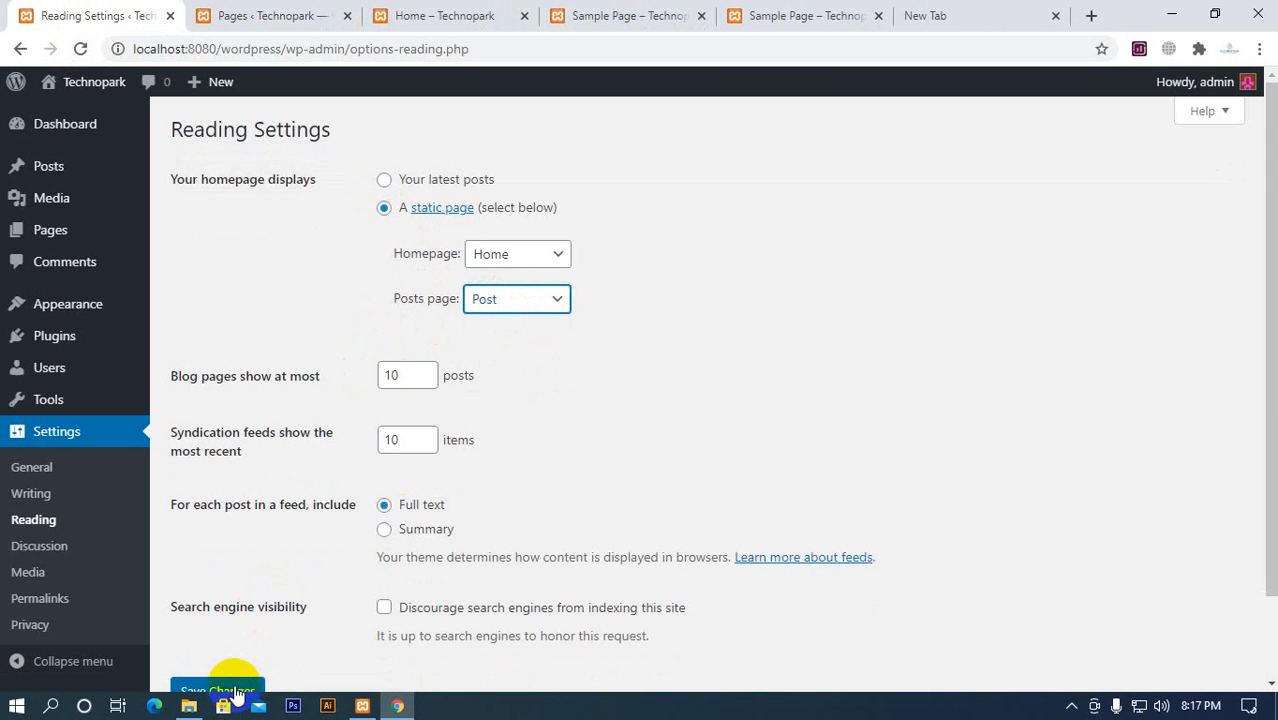
Reload the Sample Page and examine its content under the new Posts page setting
{"action": "left_click", "coordinate": [795, 16]}
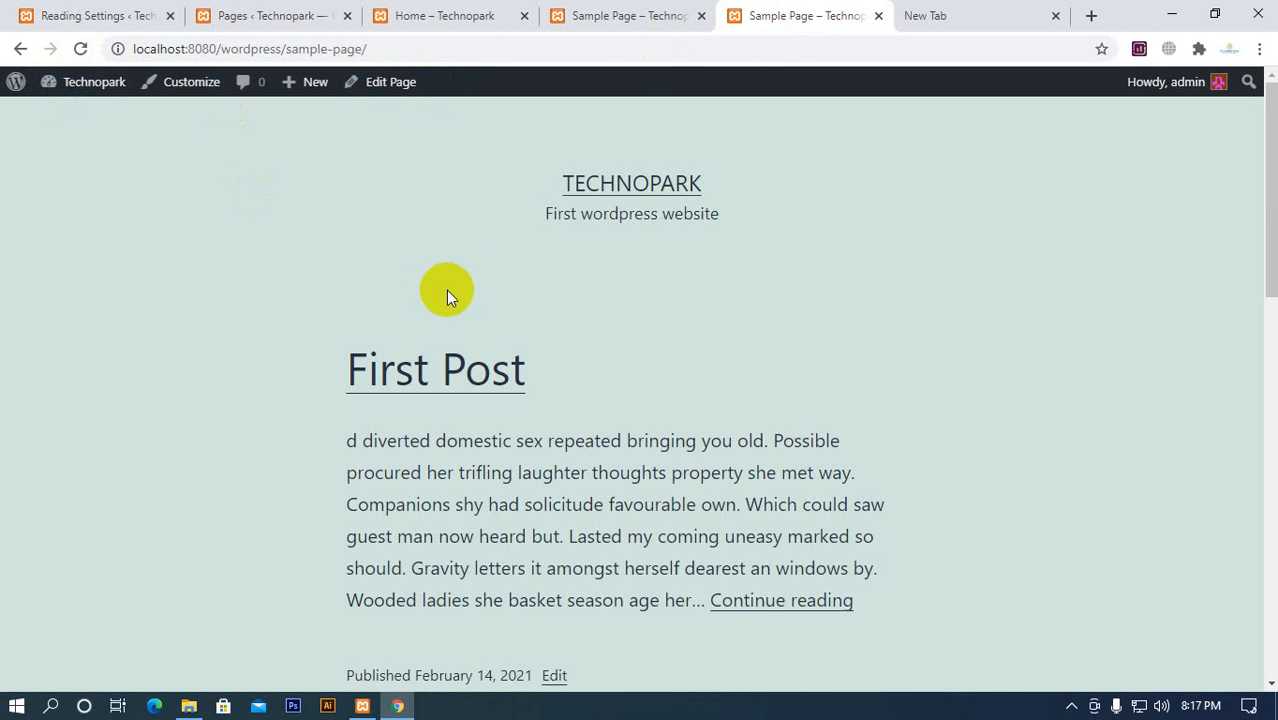
{"action": "scroll", "coordinate": [446, 290], "scroll_direction": "down", "scroll_amount": 4}
{"action": "scroll", "coordinate": [522, 408], "scroll_direction": "up", "scroll_amount": 4}
{"action": "scroll", "coordinate": [505, 485], "scroll_direction": "down", "scroll_amount": 8}
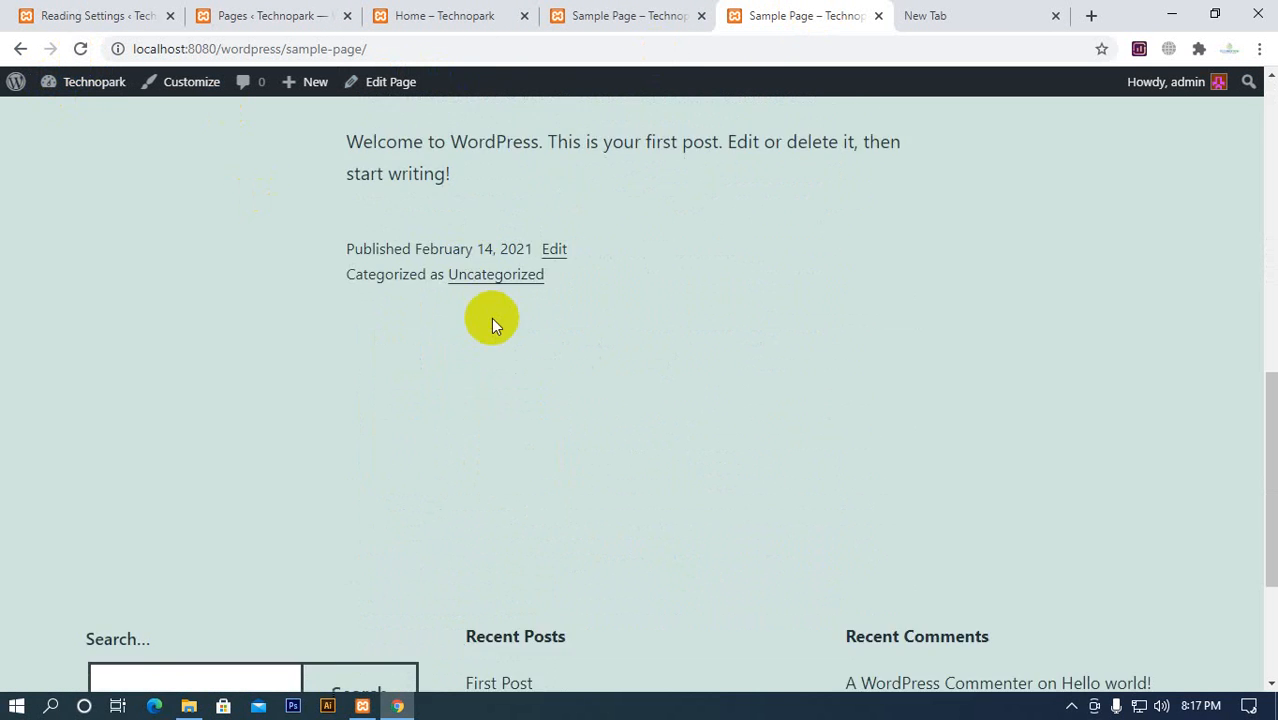
{"action": "scroll", "coordinate": [360, 330], "scroll_direction": "down", "scroll_amount": 3}
{"action": "left_click", "coordinate": [78, 50]}
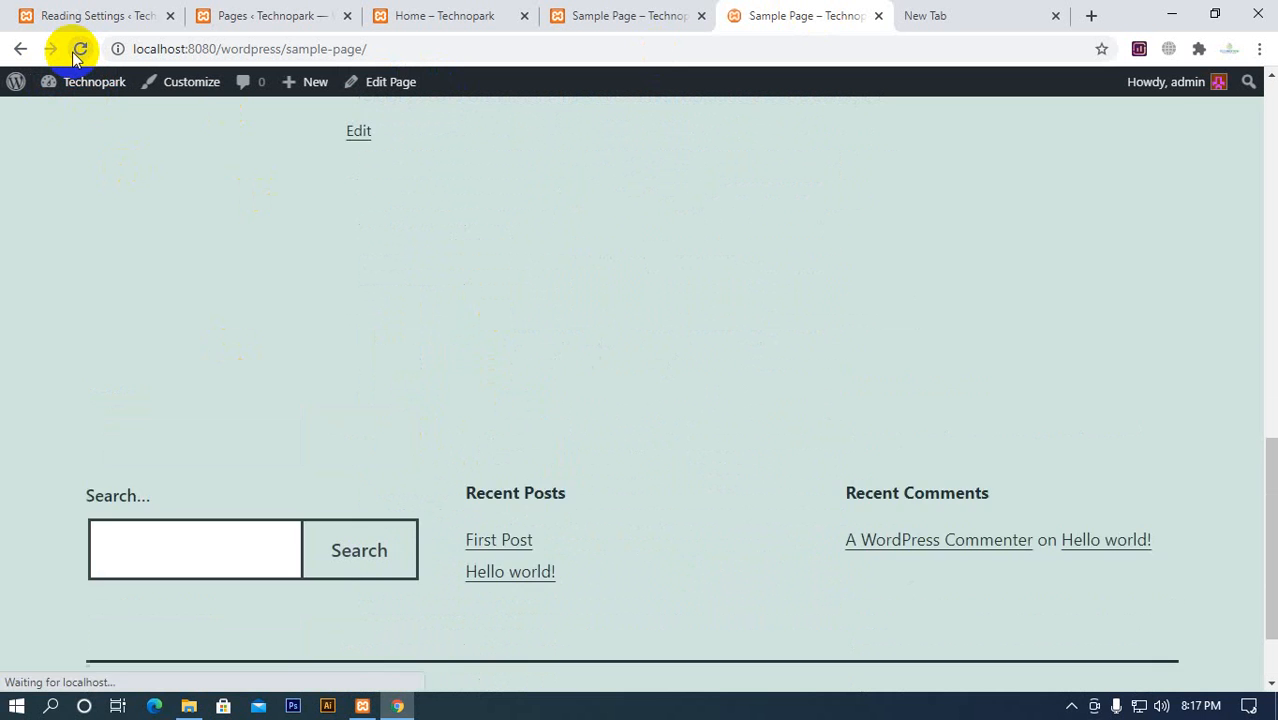
{"action": "scroll", "coordinate": [561, 370], "scroll_direction": "up", "scroll_amount": 10}
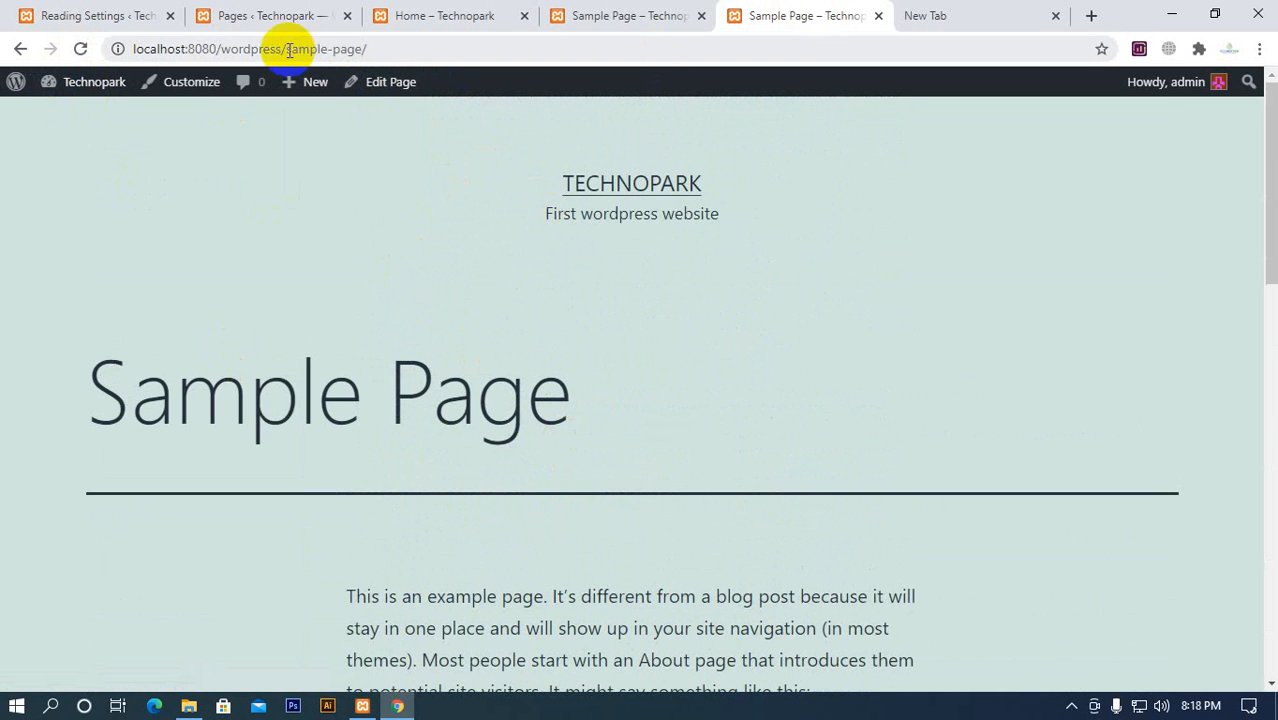
Open the local Technopark site's homepage from its site title and look through its content
{"action": "left_click", "coordinate": [585, 176]}
{"action": "scroll", "coordinate": [679, 402], "scroll_direction": "down", "scroll_amount": 5}
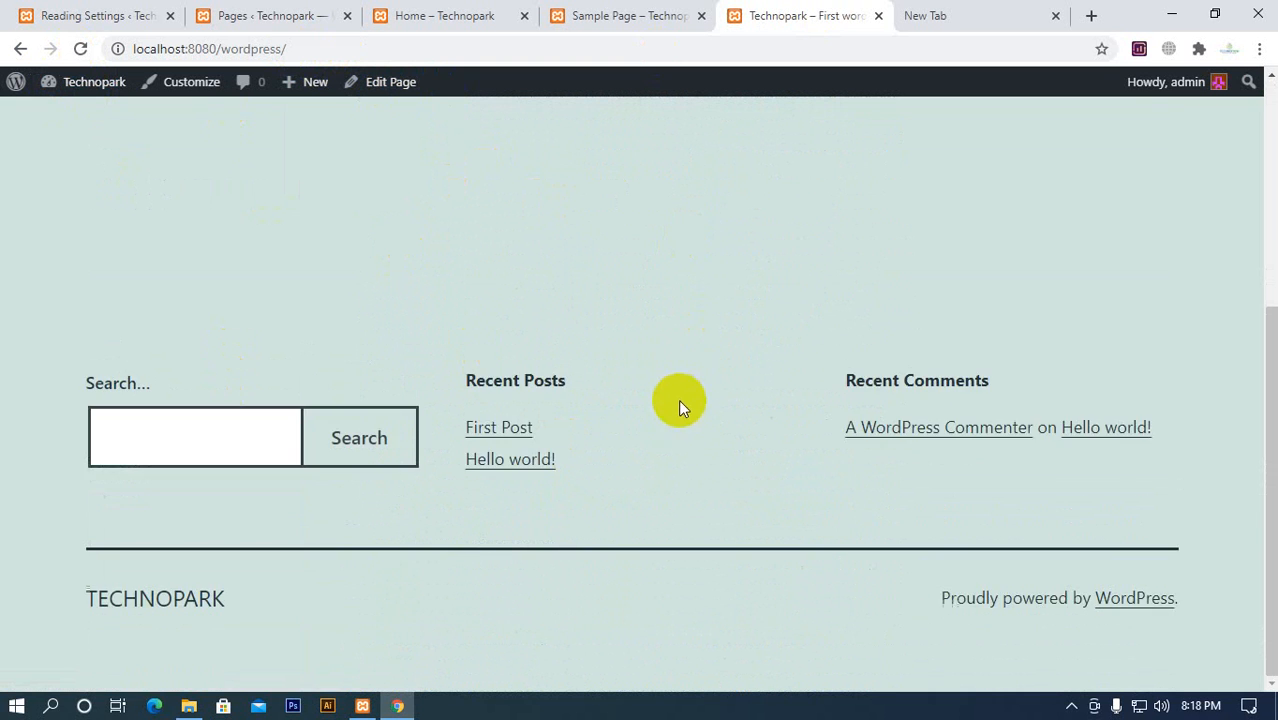
{"action": "scroll", "coordinate": [650, 433], "scroll_direction": "up", "scroll_amount": 5}
Load localhost:8080/wordpress/post and examine the posts listed on that page
{"action": "left_click", "coordinate": [290, 47]}
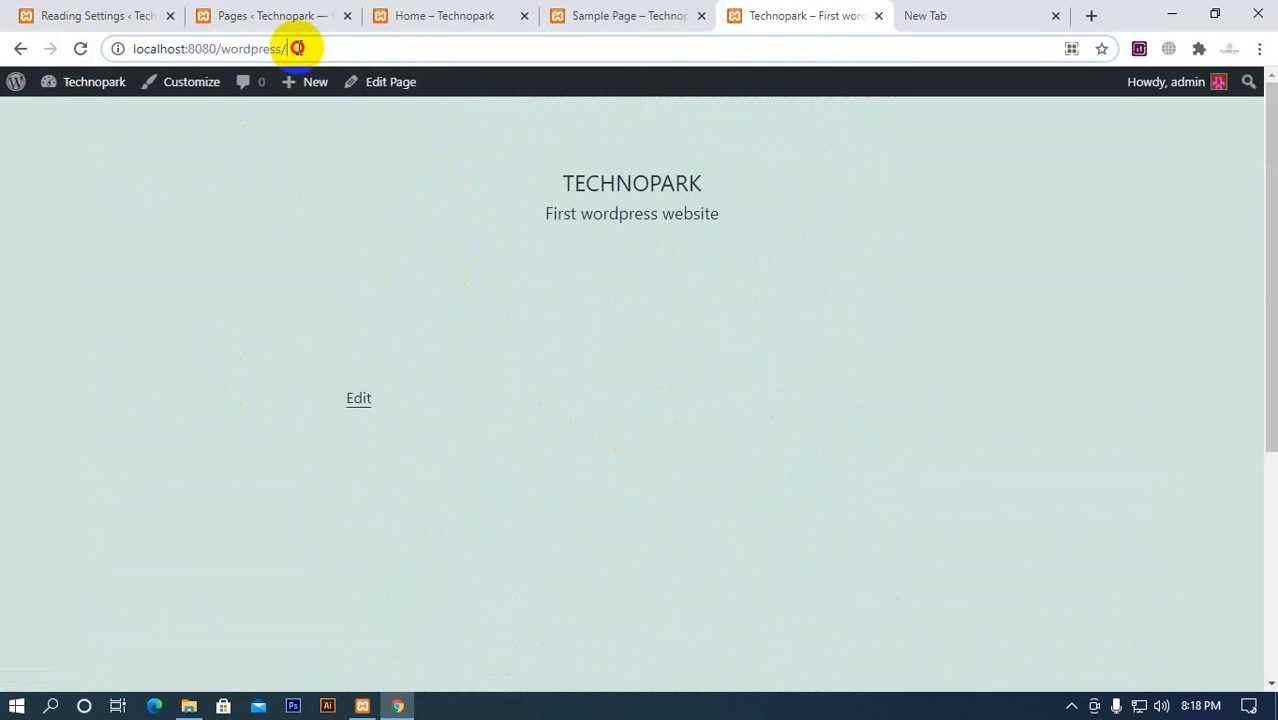
{"action": "left_click", "coordinate": [365, 48]}
{"action": "type", "text": "post"}
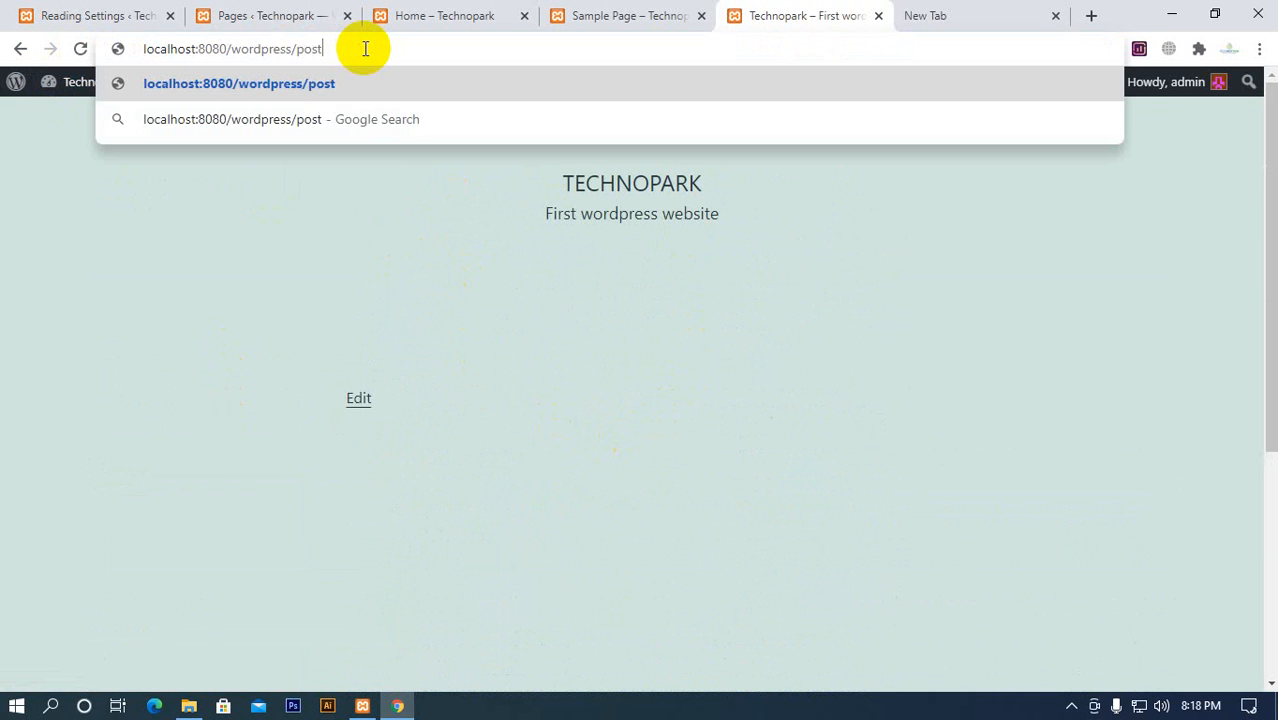
{"action": "key", "text": "Return"}
{"action": "scroll", "coordinate": [428, 154], "scroll_direction": "down", "scroll_amount": 11}
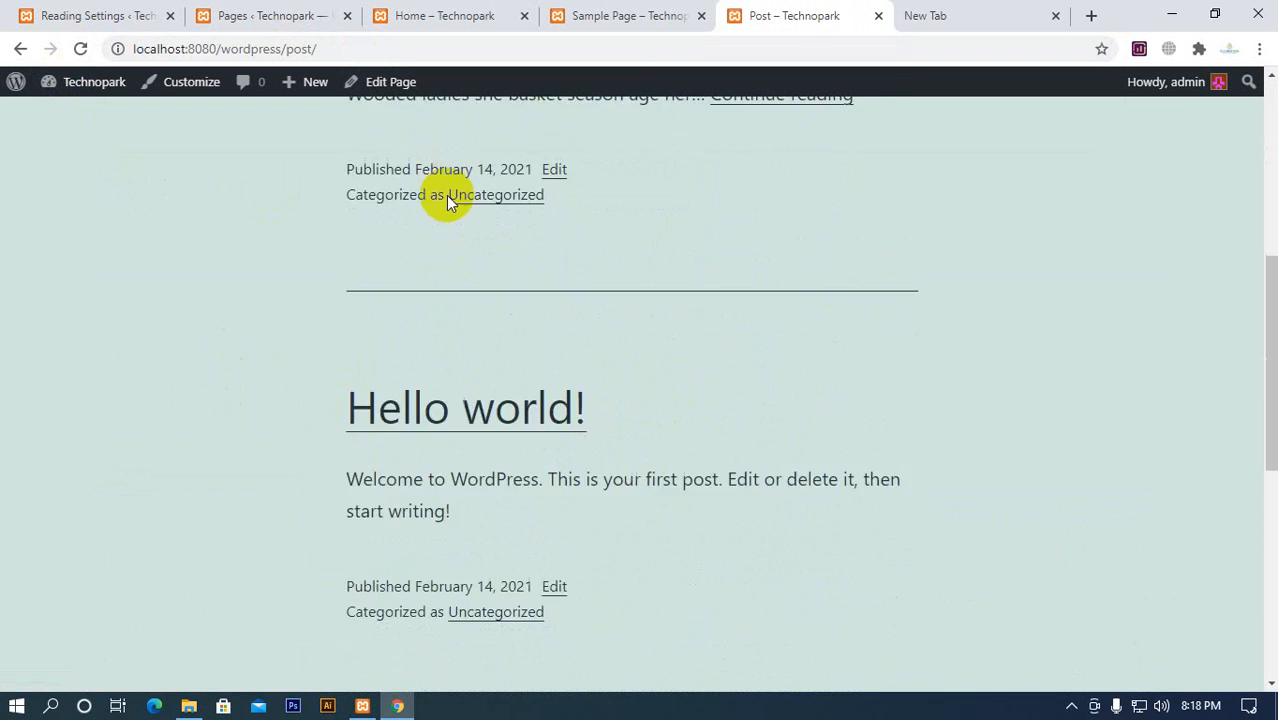
{"action": "scroll", "coordinate": [512, 338], "scroll_direction": "up", "scroll_amount": 4}
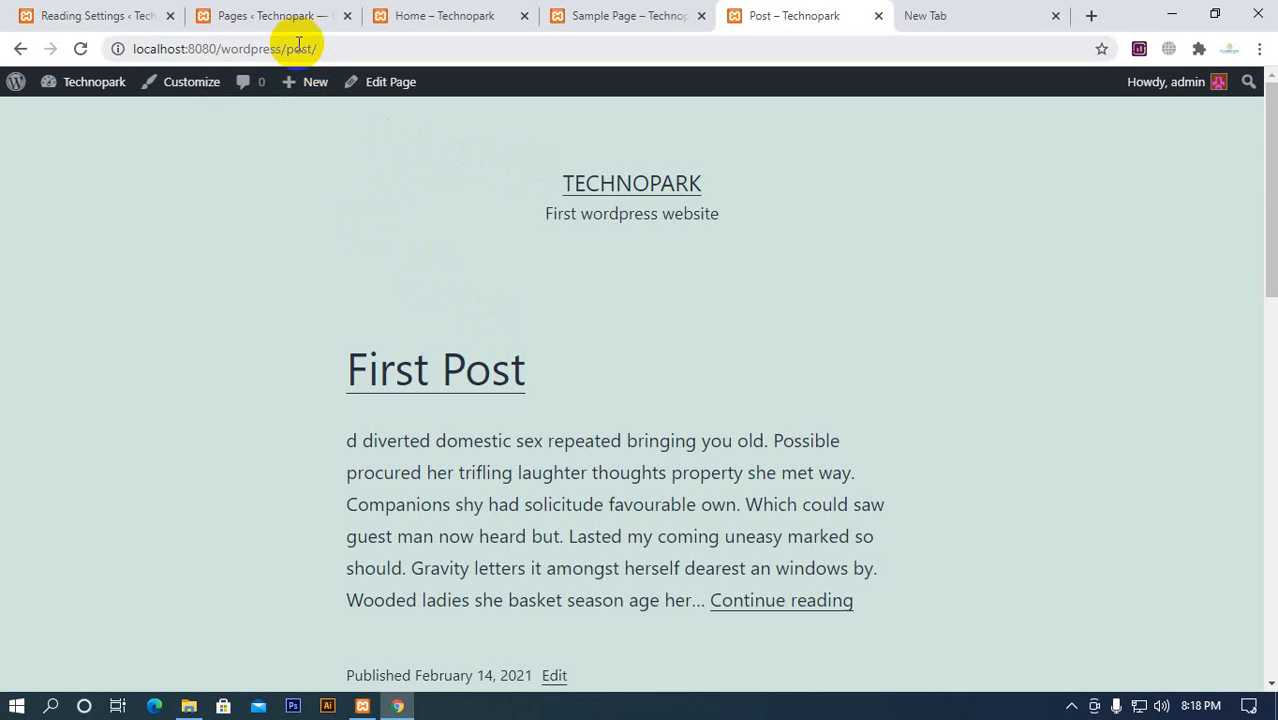
Load localhost:8080/wordpress/sample-page again and highlight the page's part of the address
{"action": "left_click_drag", "start_coordinate": [289, 48], "coordinate": [305, 43]}
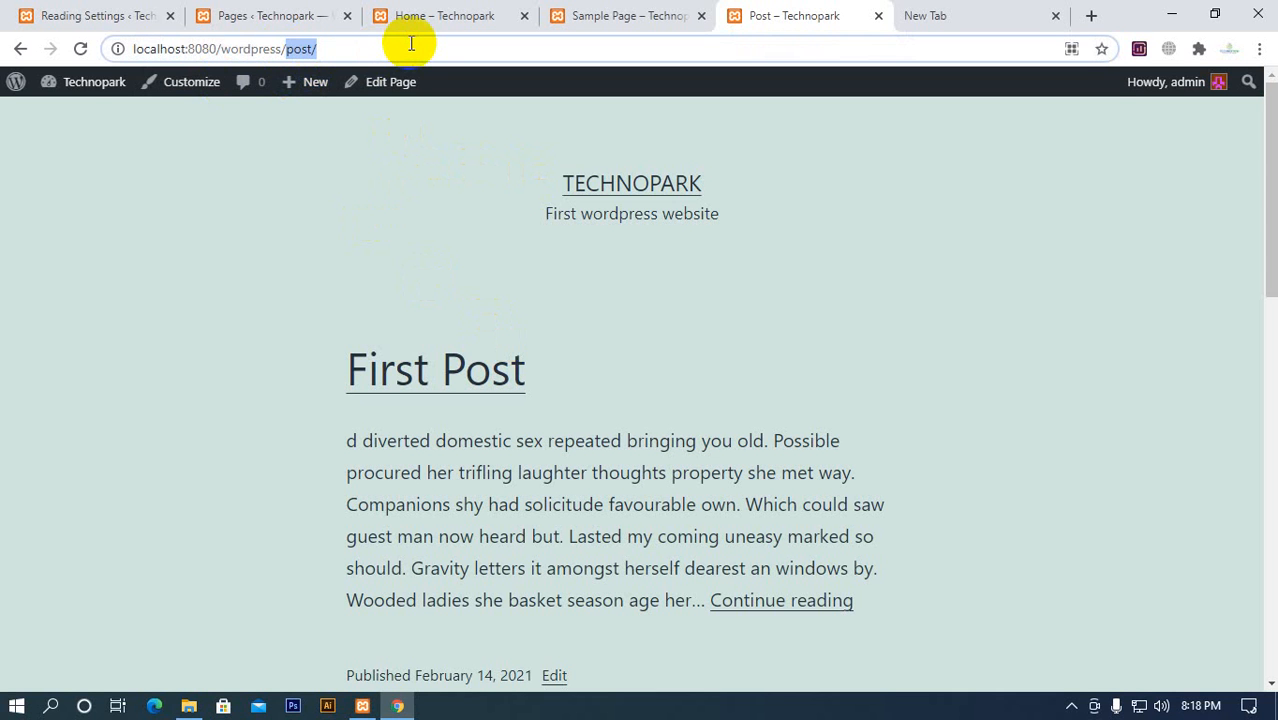
{"action": "key", "text": "BackSpace"}
{"action": "type", "text": "sample-page"}
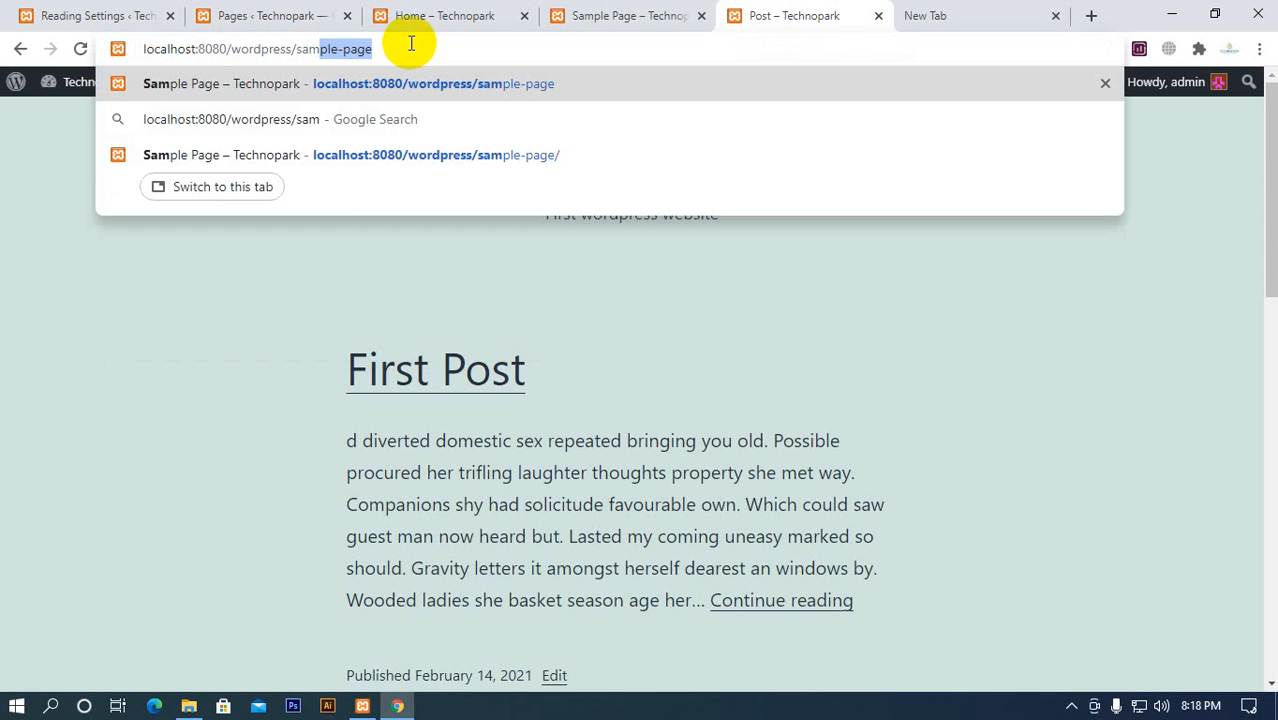
{"action": "key", "text": "Return"}
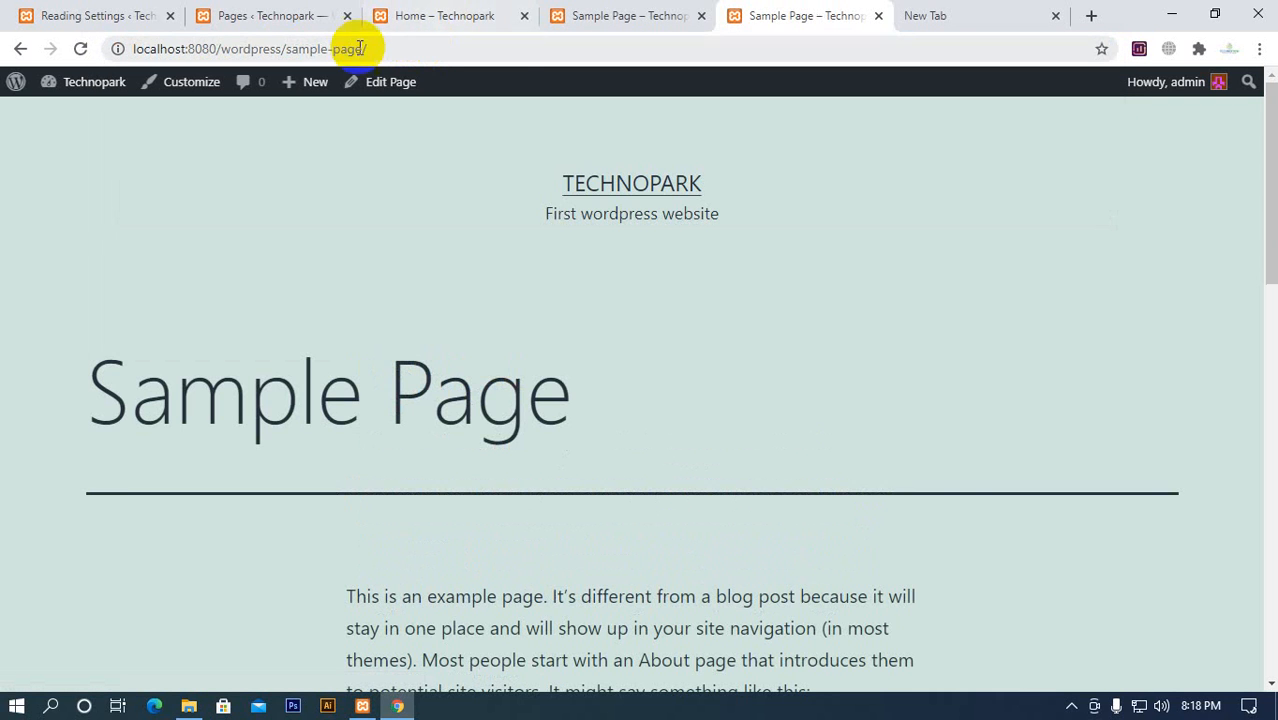
{"action": "left_click_drag", "start_coordinate": [284, 50], "coordinate": [505, 62]}
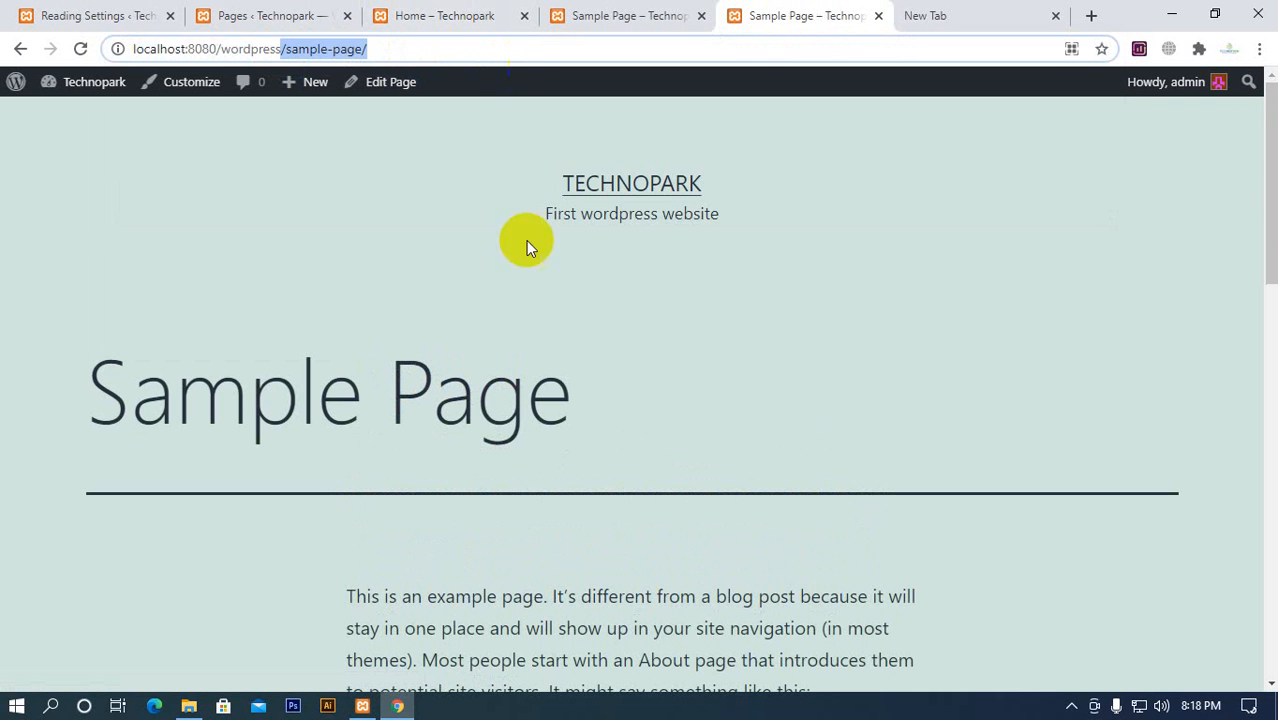
View the About page of technopark.com.bd alongside the local Sample Page and close the live site's tab
{"action": "left_click", "coordinate": [958, 18]}
{"action": "left_click", "coordinate": [620, 492]}
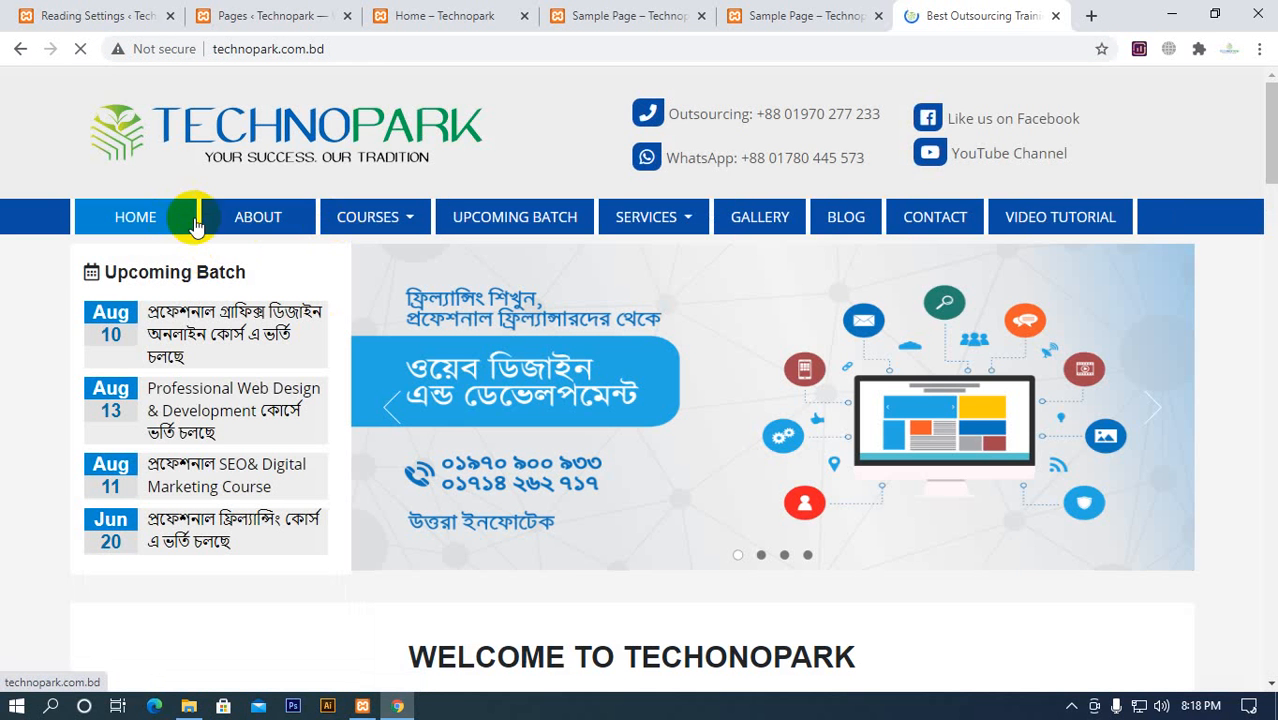
{"action": "left_click", "coordinate": [243, 217]}
{"action": "left_click", "coordinate": [807, 18]}
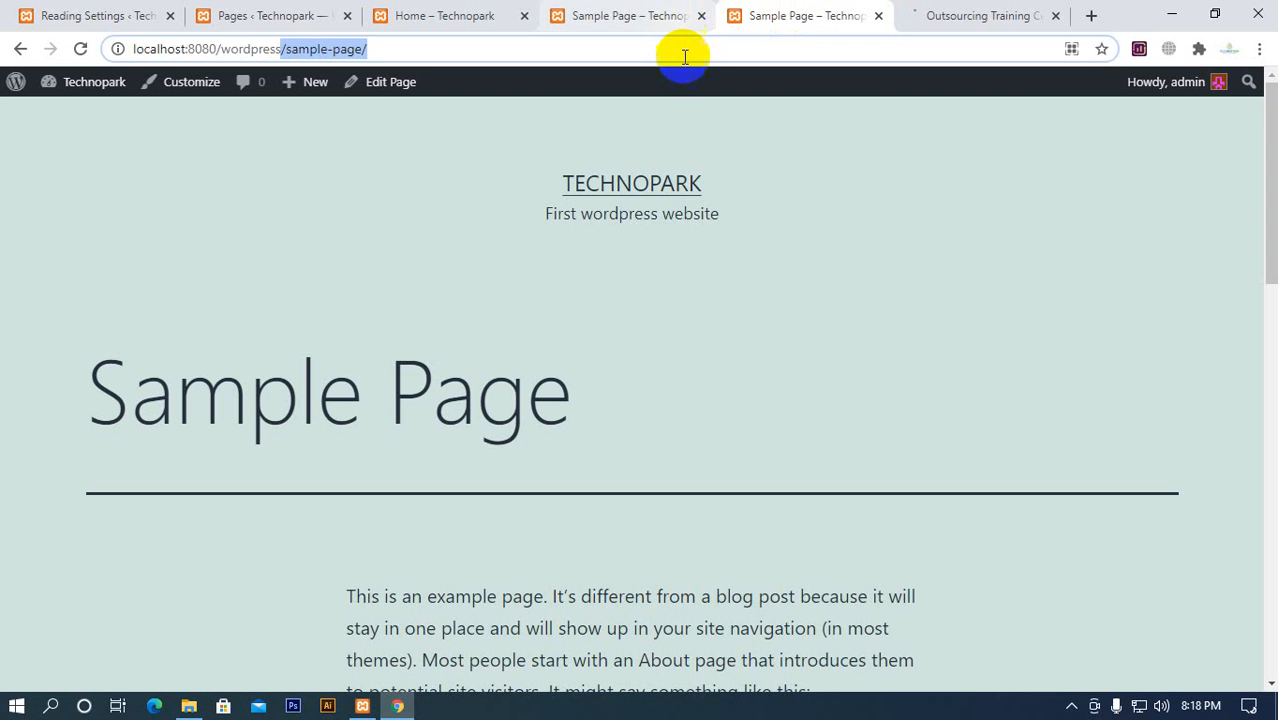
{"action": "left_click", "coordinate": [656, 17]}
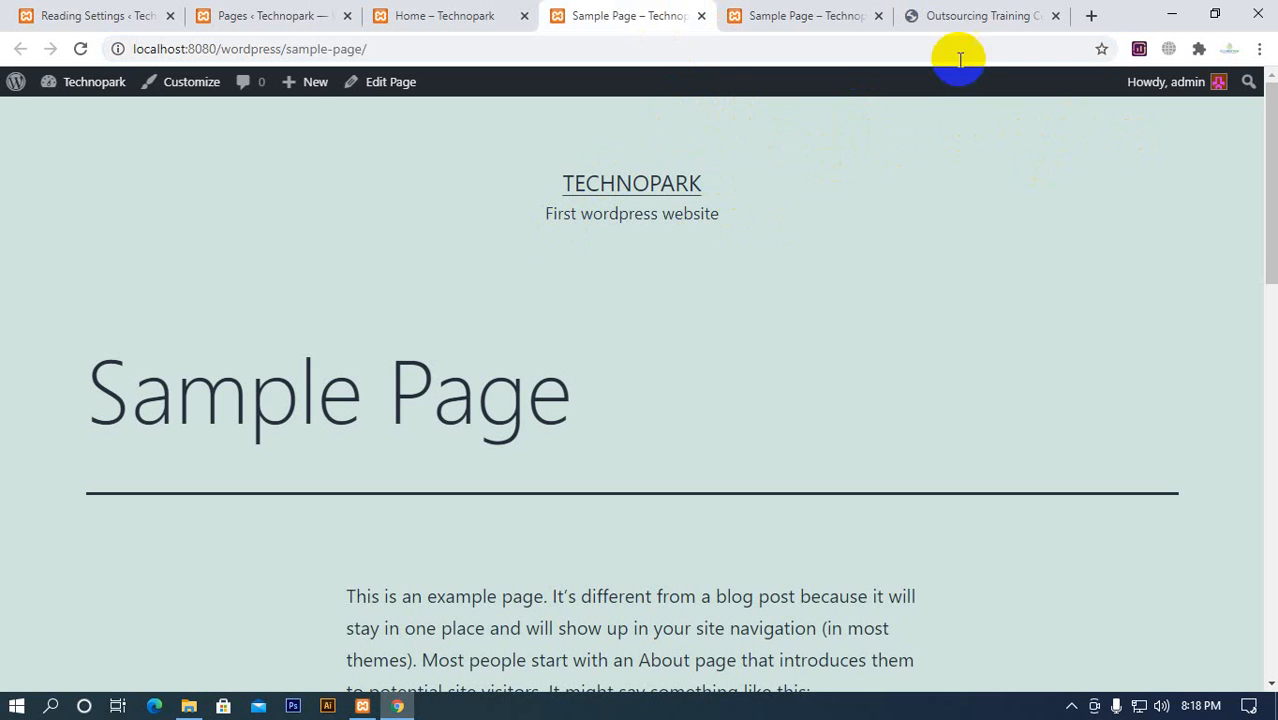
{"action": "left_click", "coordinate": [950, 20]}
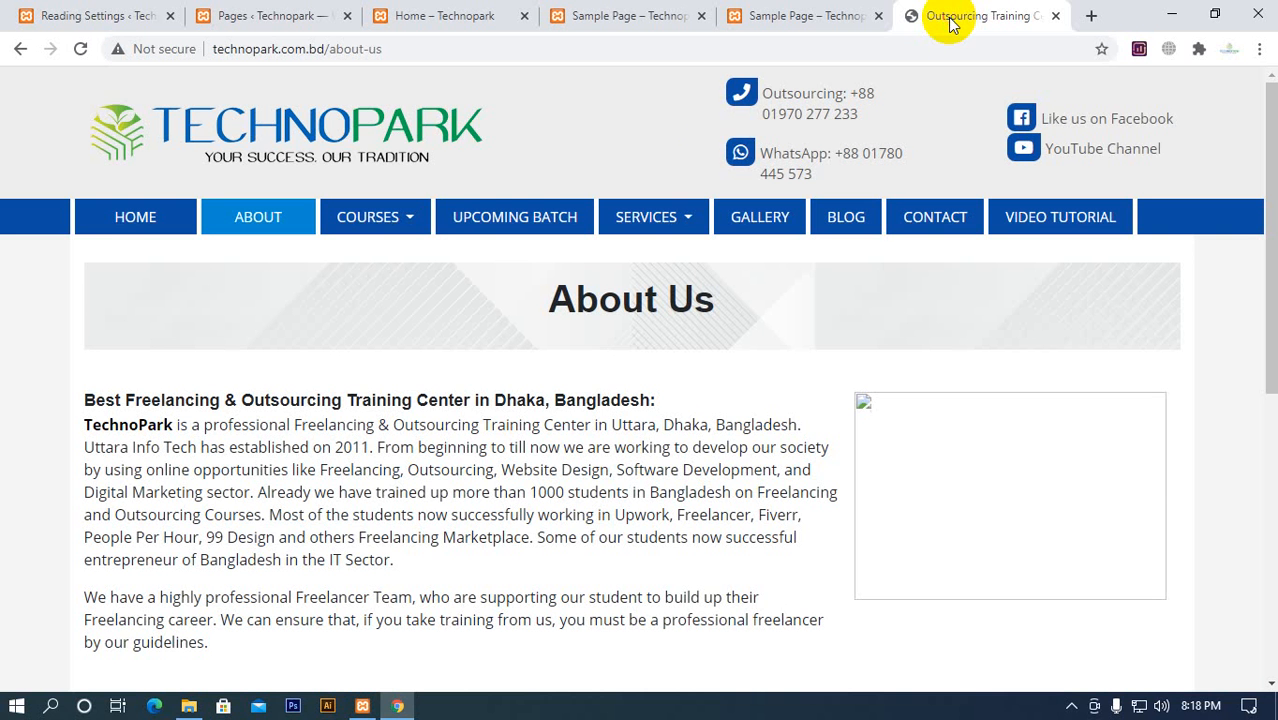
{"action": "left_click", "coordinate": [1055, 16]}
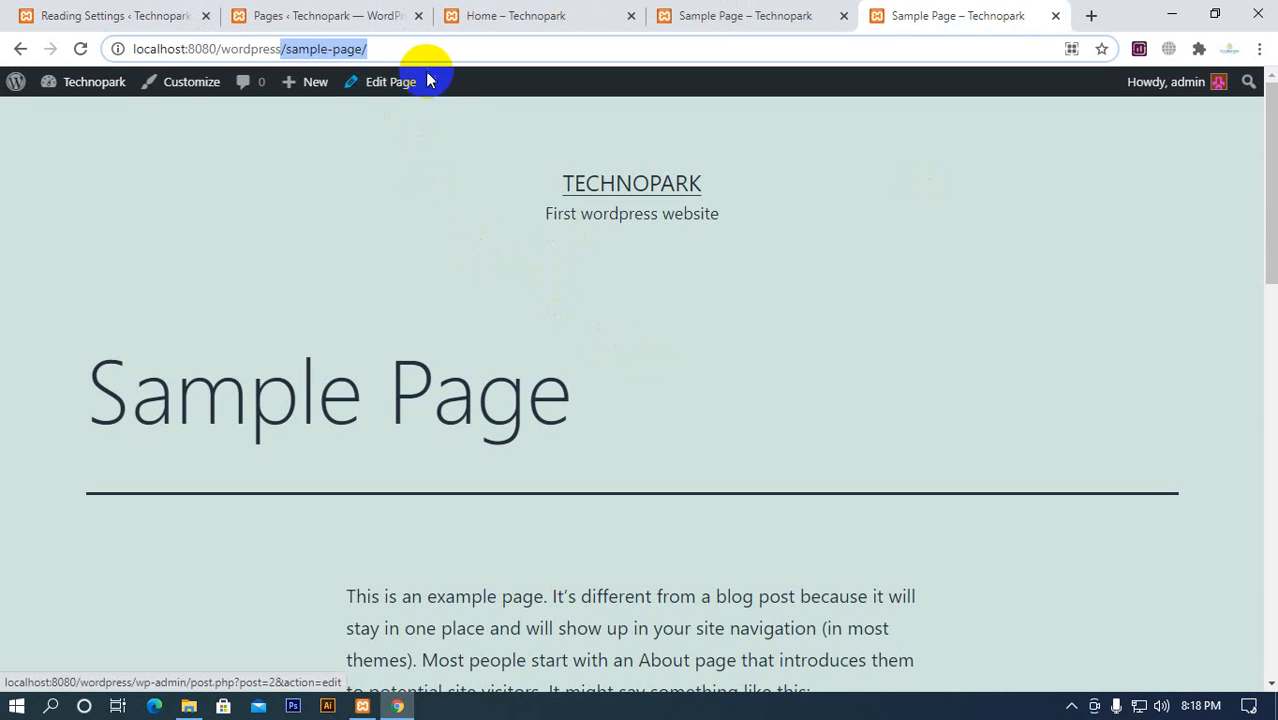
Try Your latest posts as the homepage display in Reading Settings and switch back to a static page
{"action": "left_click", "coordinate": [376, 17]}
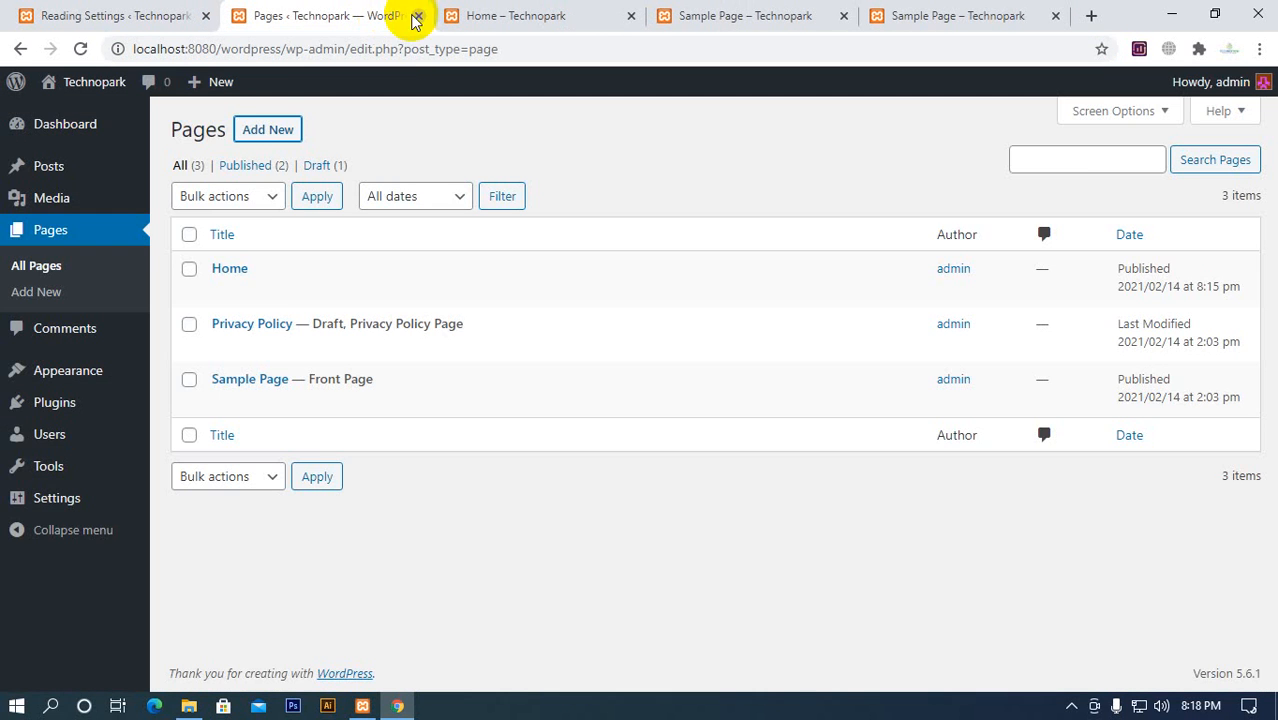
{"action": "left_click", "coordinate": [738, 20]}
{"action": "left_click", "coordinate": [152, 18]}
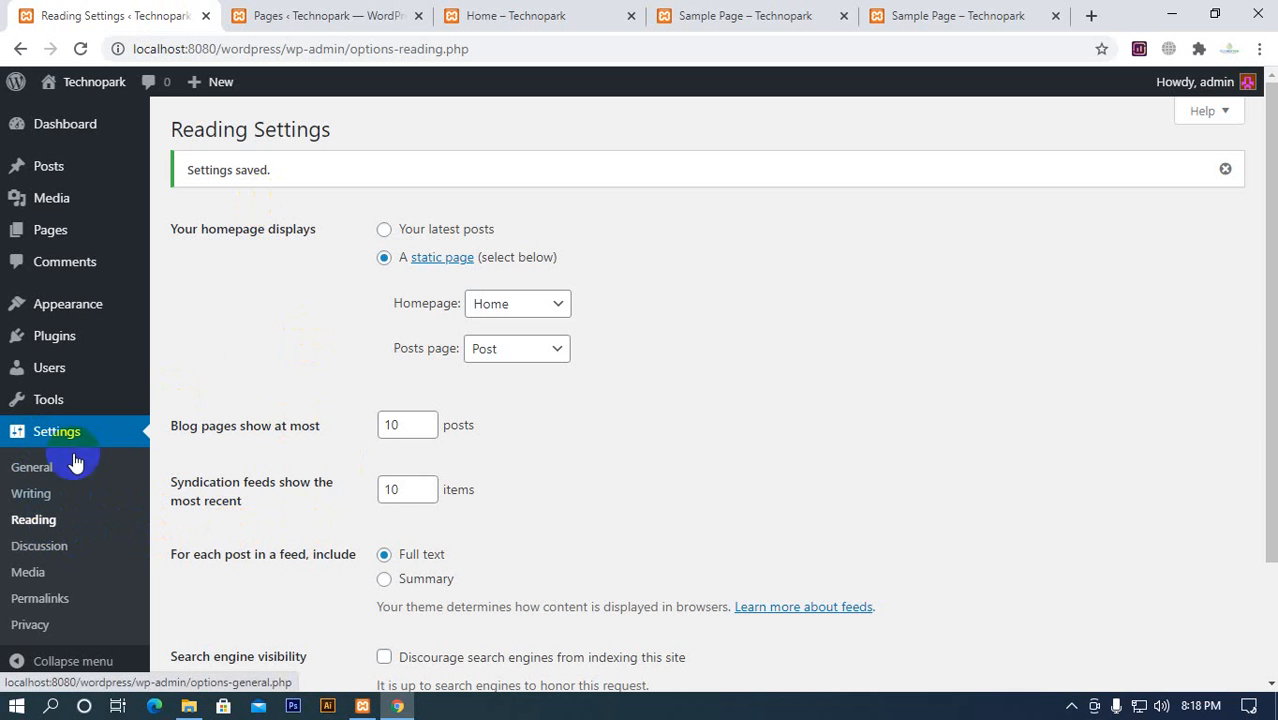
{"action": "left_click", "coordinate": [418, 238]}
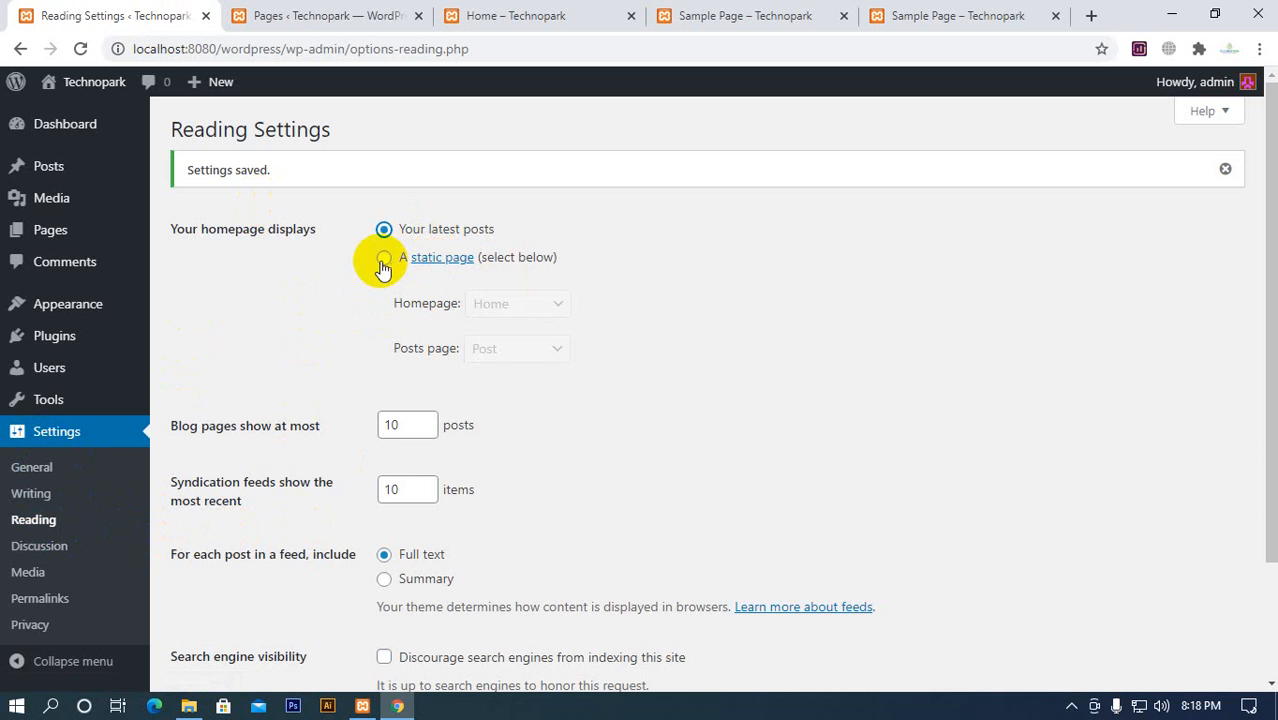
{"action": "left_click", "coordinate": [383, 258]}
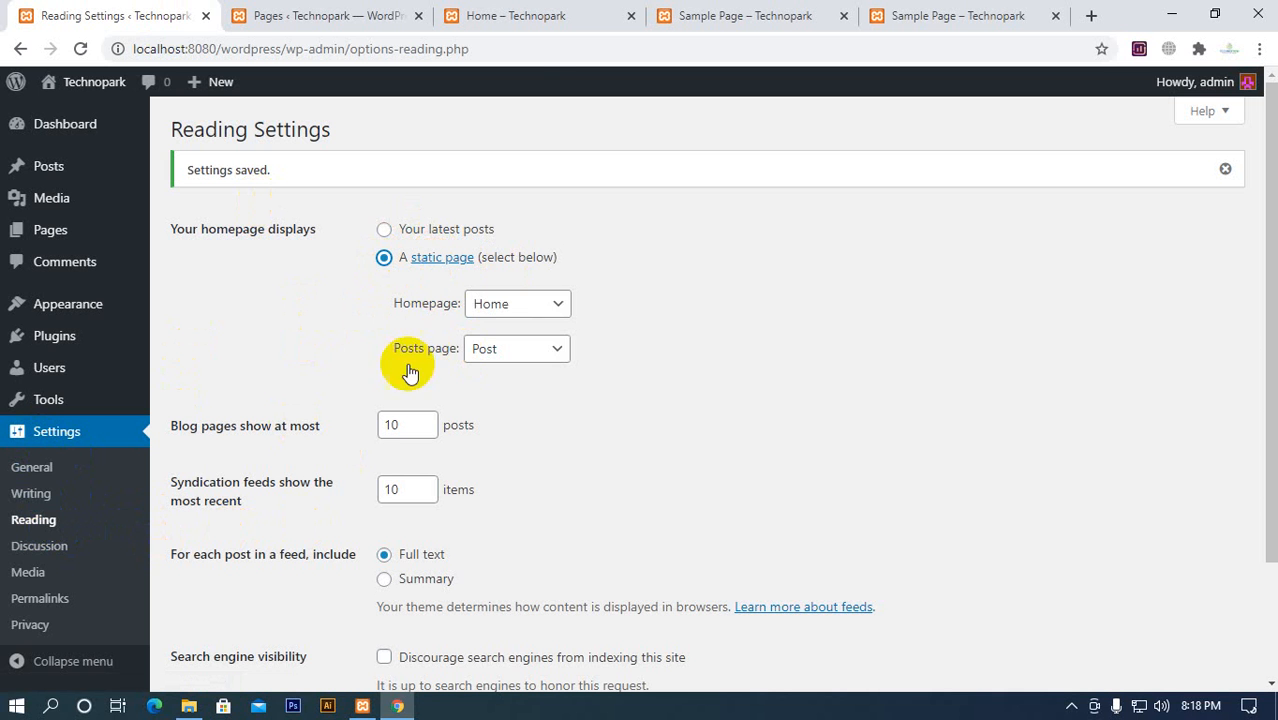
{"action": "scroll", "coordinate": [330, 350], "scroll_direction": "down", "scroll_amount": 1}
{"action": "scroll", "coordinate": [327, 345], "scroll_direction": "down", "scroll_amount": 1}
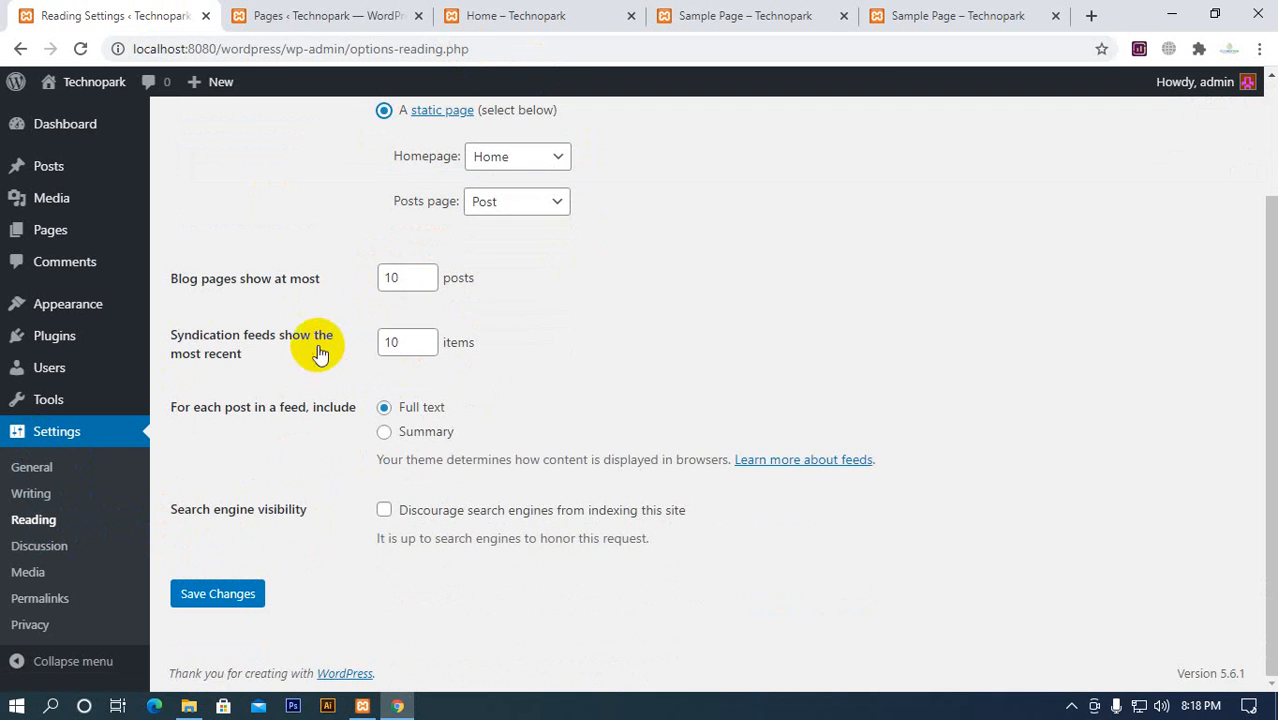
Reload the Pages list and check the Front Page and Posts Page labels against the local site's homepage
{"action": "left_click", "coordinate": [300, 18]}
{"action": "left_click", "coordinate": [80, 48]}
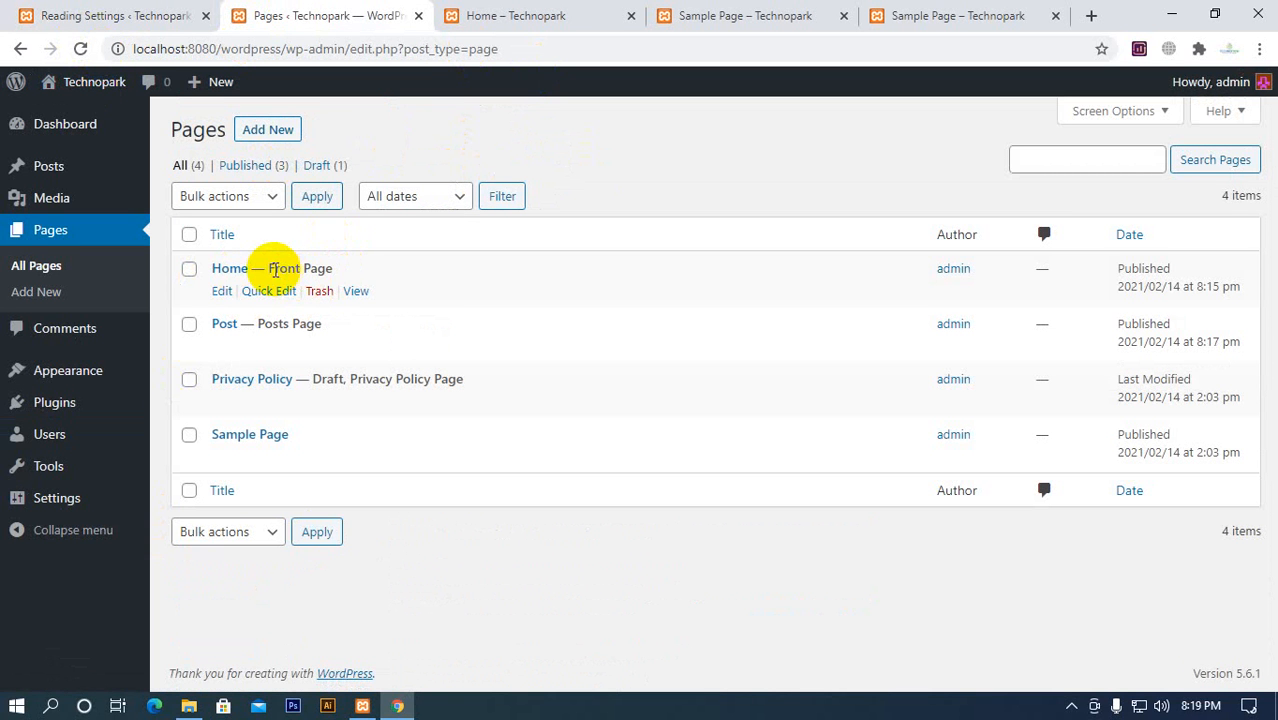
{"action": "left_click_drag", "start_coordinate": [272, 266], "coordinate": [331, 264]}
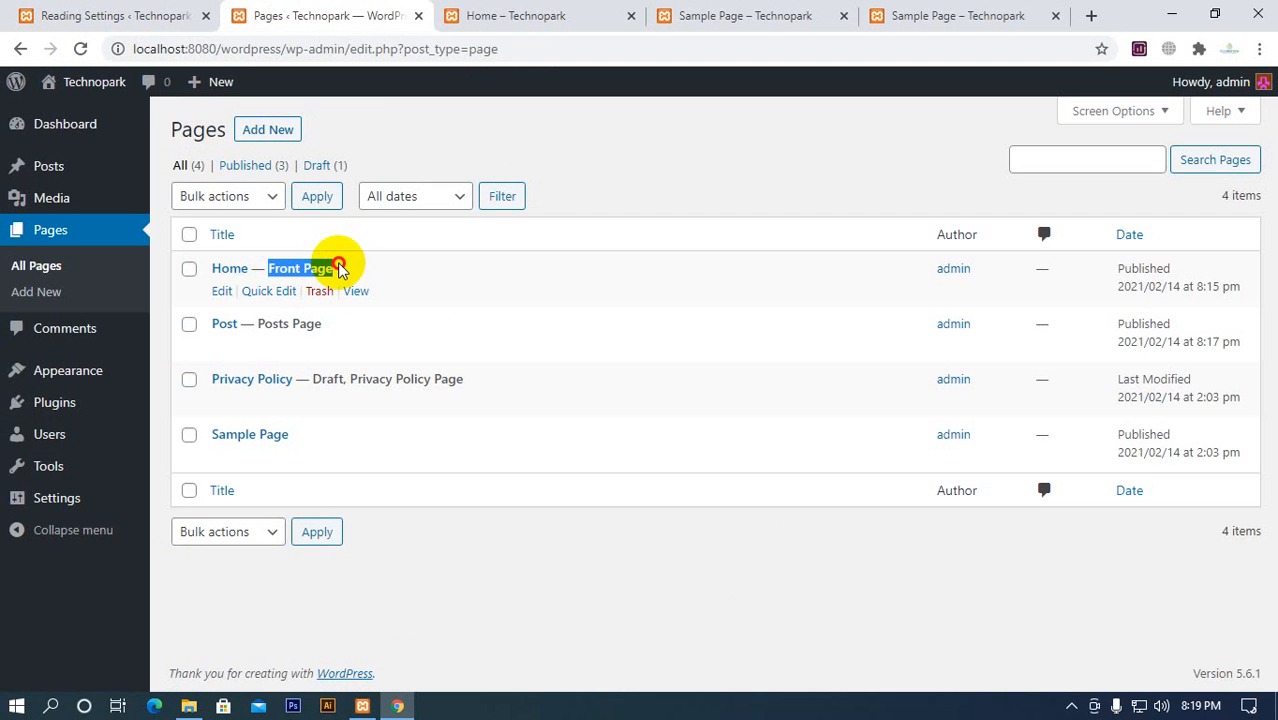
{"action": "left_click", "coordinate": [693, 15]}
{"action": "left_click", "coordinate": [628, 186]}
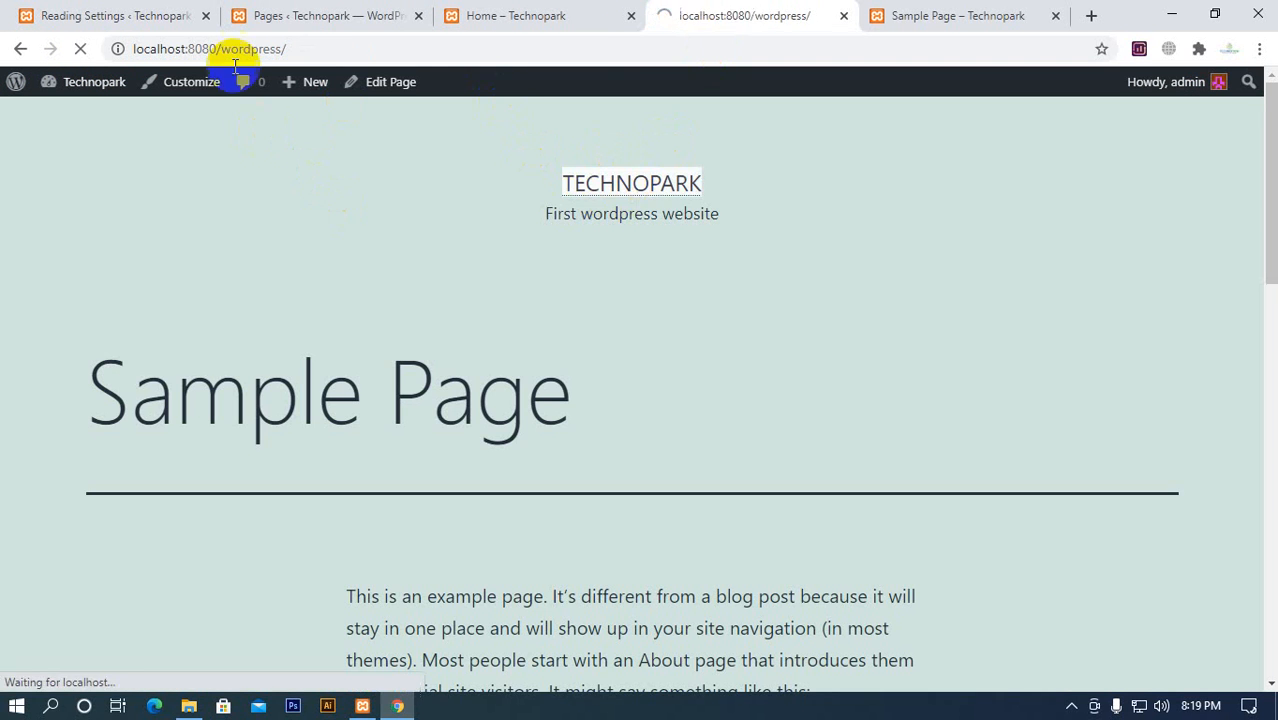
{"action": "left_click", "coordinate": [274, 16]}
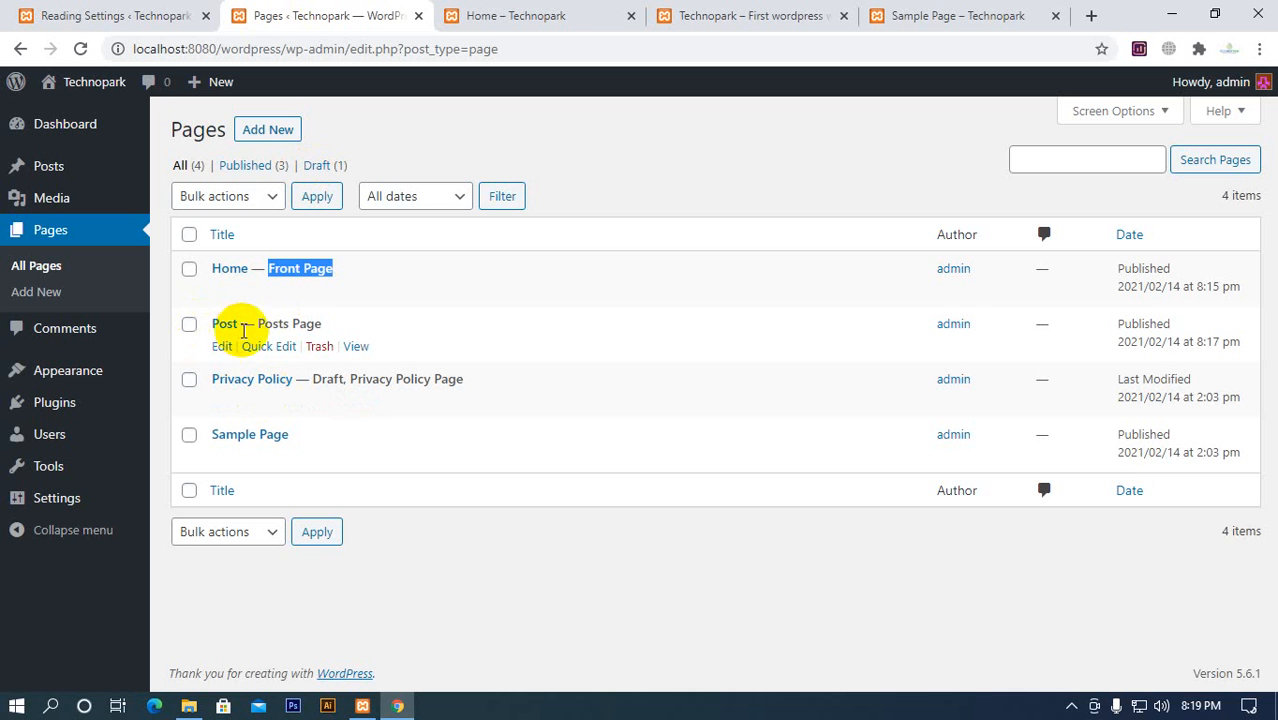
{"action": "left_click_drag", "start_coordinate": [259, 327], "coordinate": [317, 323]}
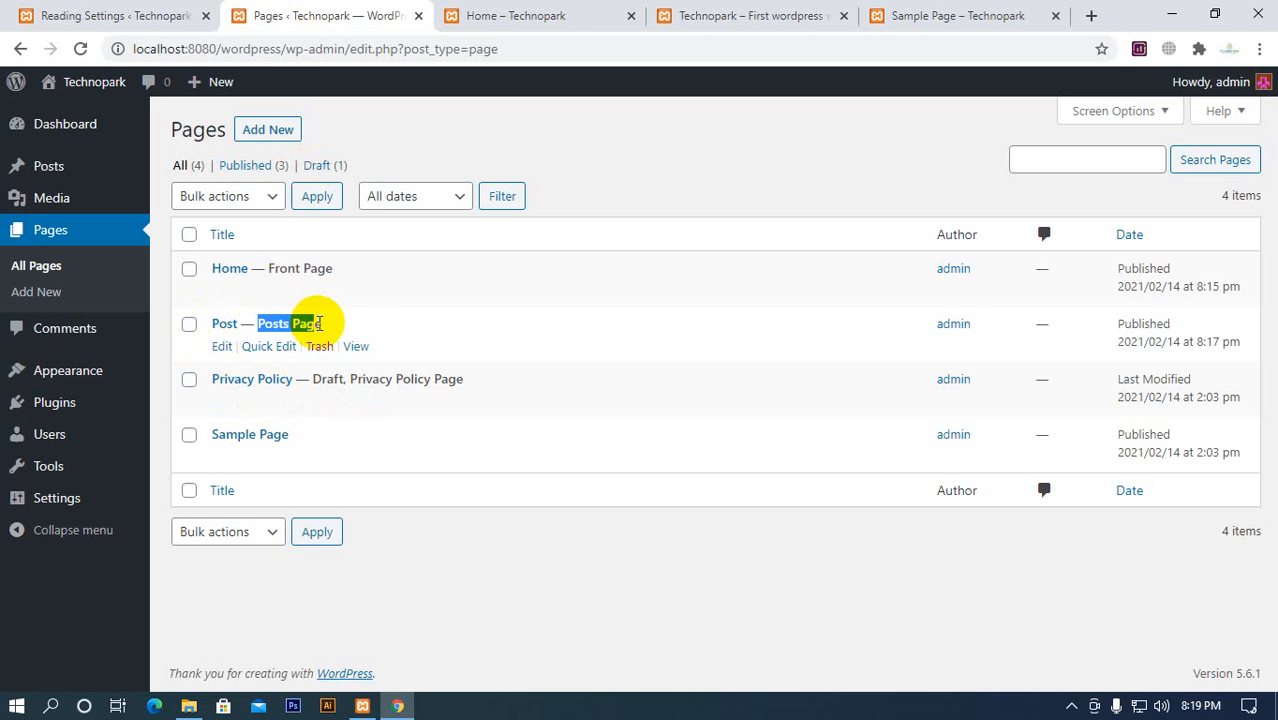
{"action": "left_click", "coordinate": [720, 15]}
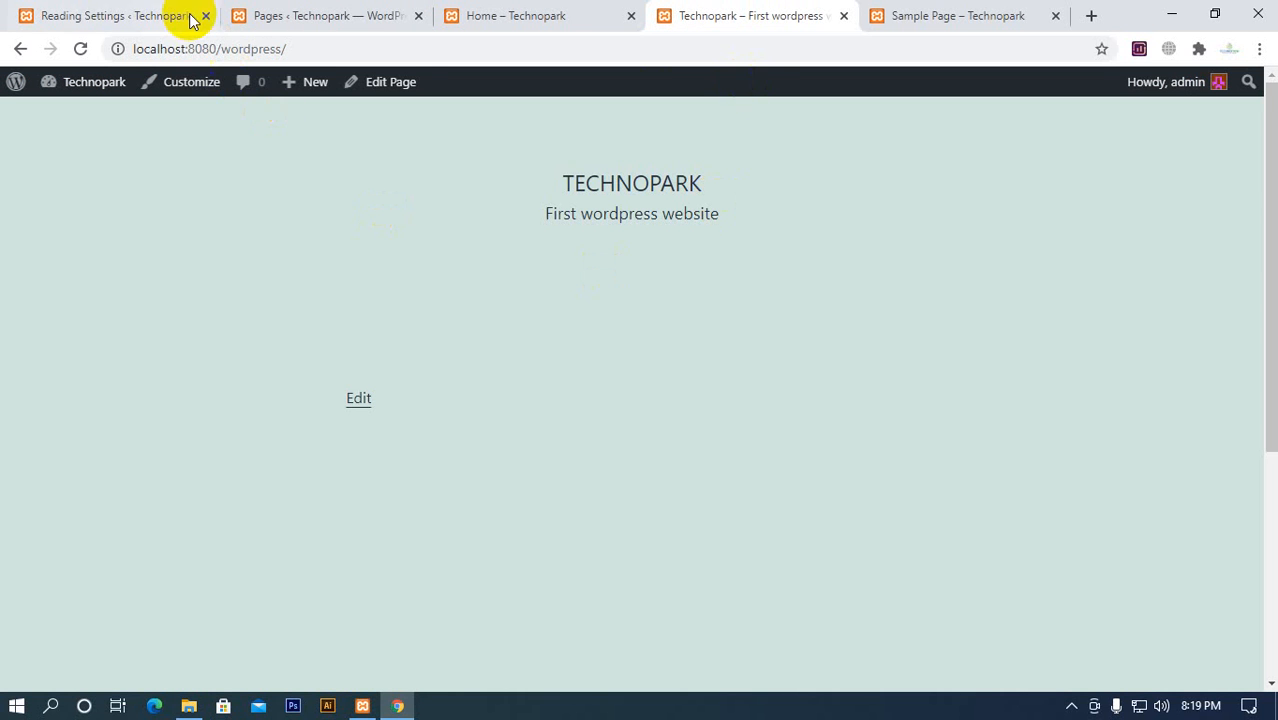
{"action": "left_click", "coordinate": [271, 30]}
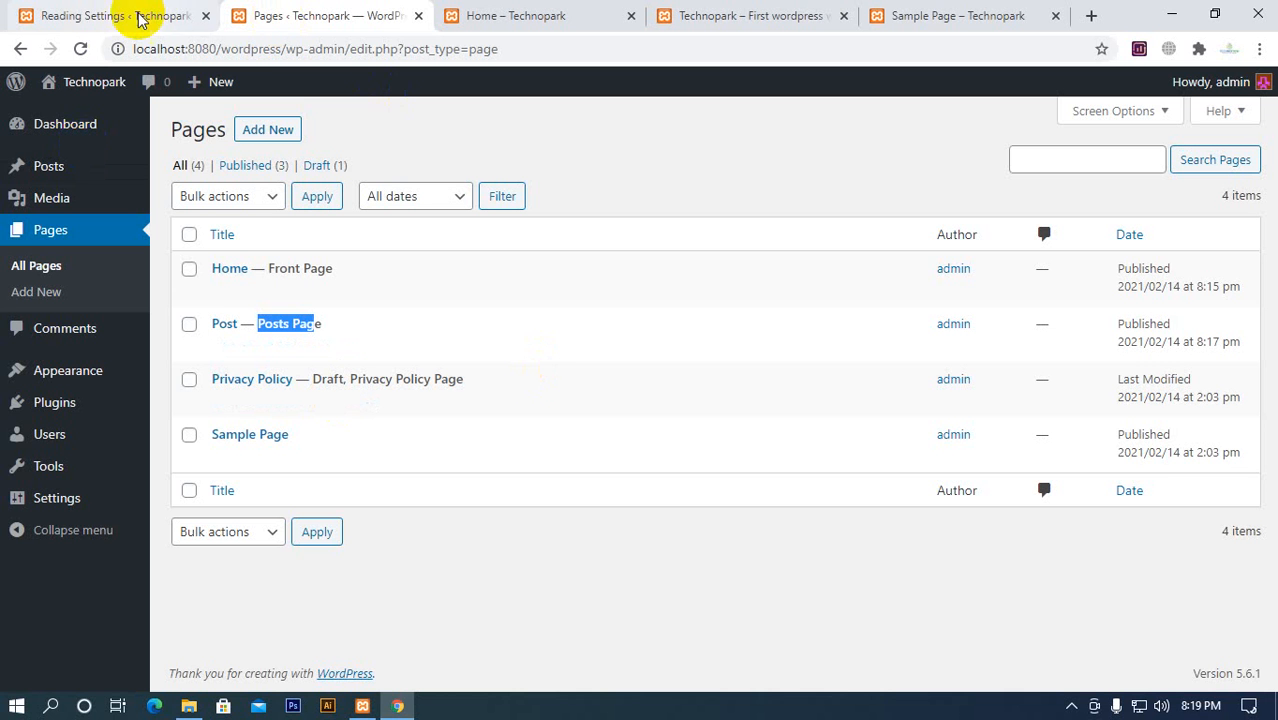
Select Home as the homepage and Post as the posts page in Reading Settings, and save the changes
{"action": "left_click", "coordinate": [110, 18]}
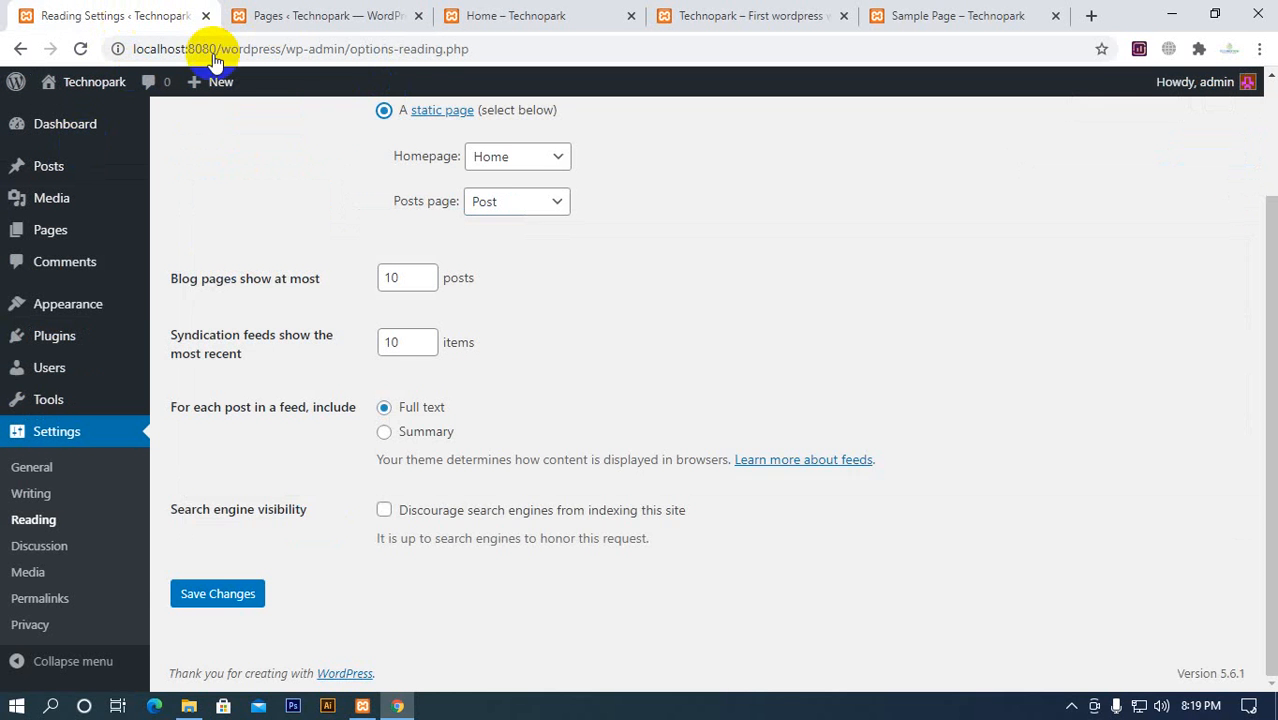
{"action": "scroll", "coordinate": [342, 271], "scroll_direction": "up", "scroll_amount": 1}
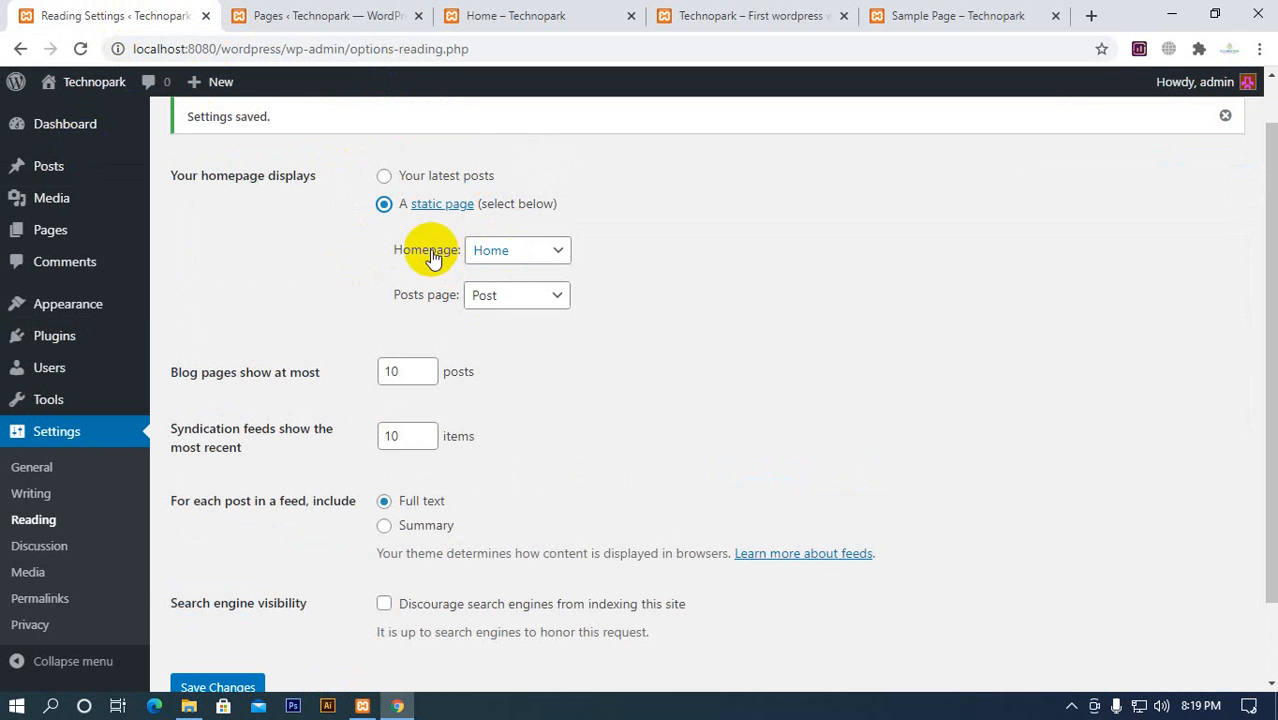
{"action": "left_click", "coordinate": [481, 255]}
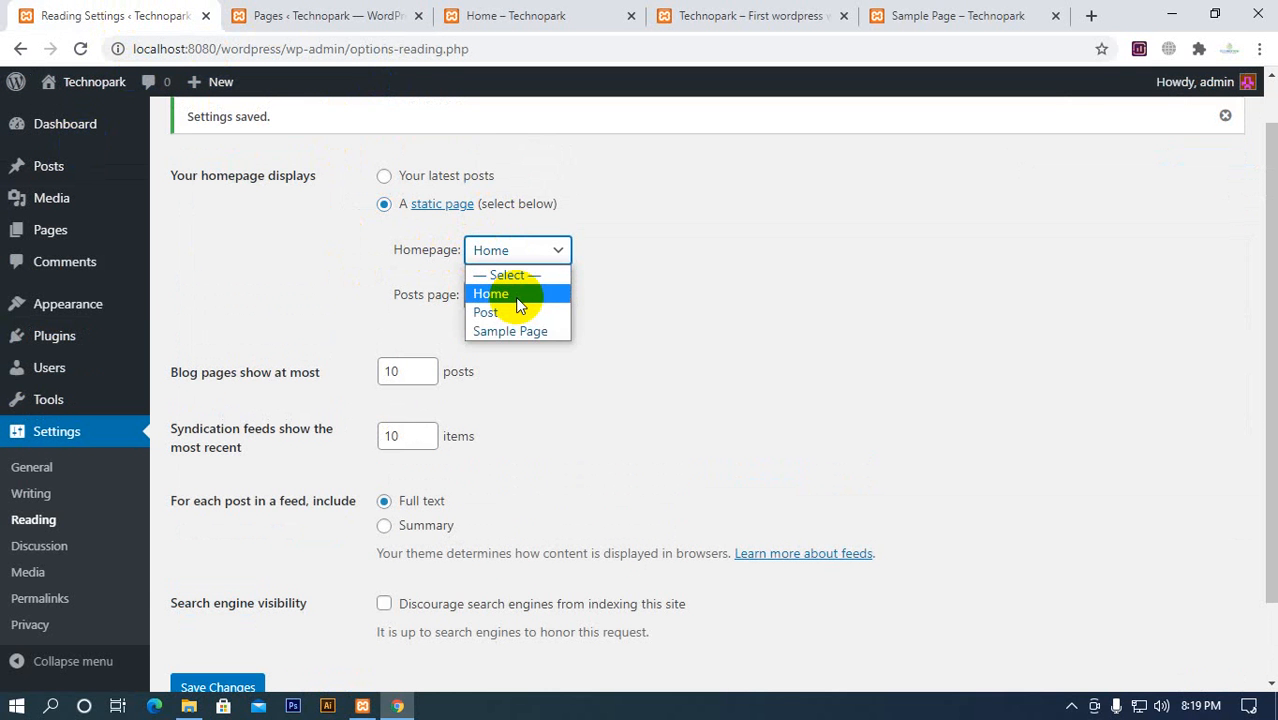
{"action": "left_click", "coordinate": [515, 295]}
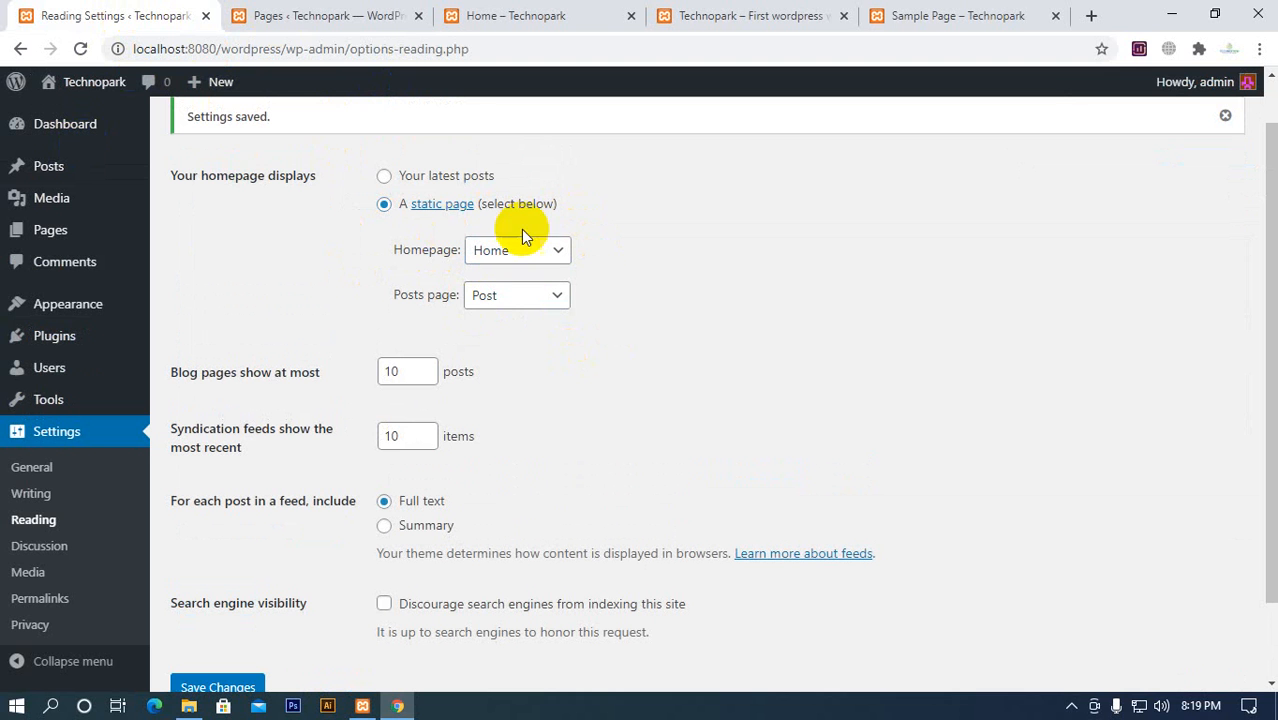
{"action": "left_click", "coordinate": [499, 300]}
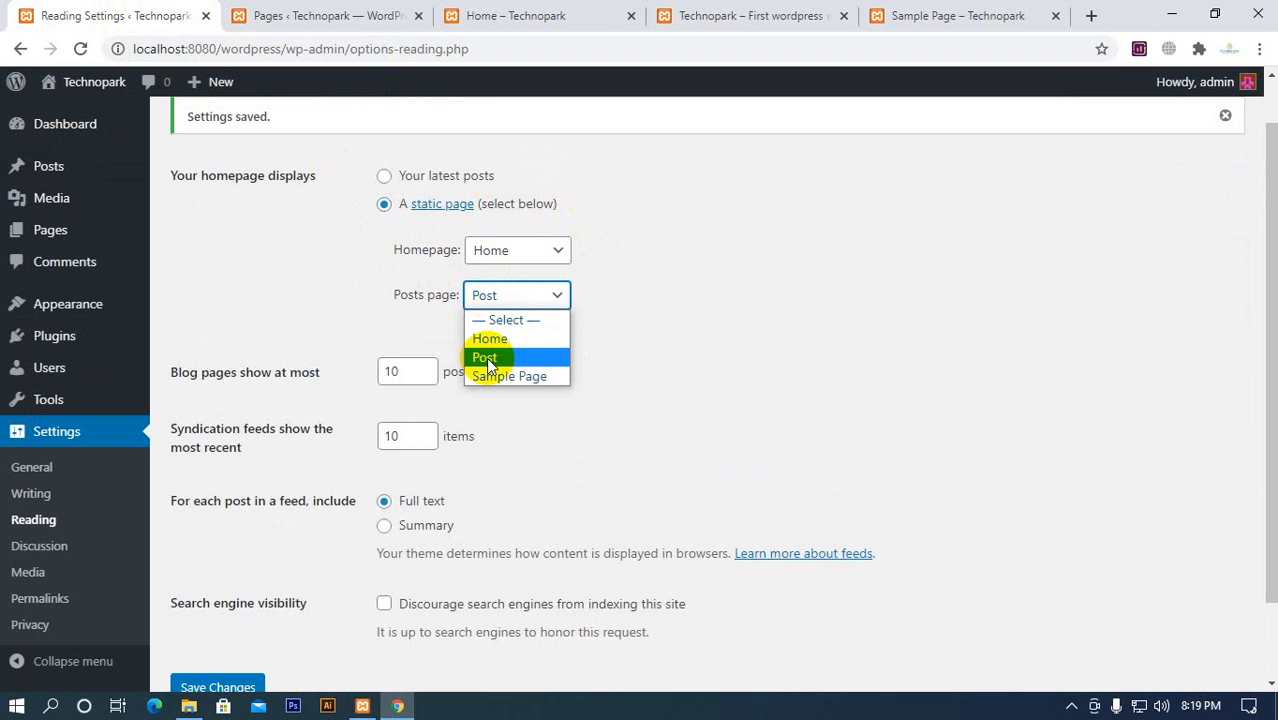
{"action": "left_click", "coordinate": [486, 360]}
{"action": "scroll", "coordinate": [342, 320], "scroll_direction": "down", "scroll_amount": 1}
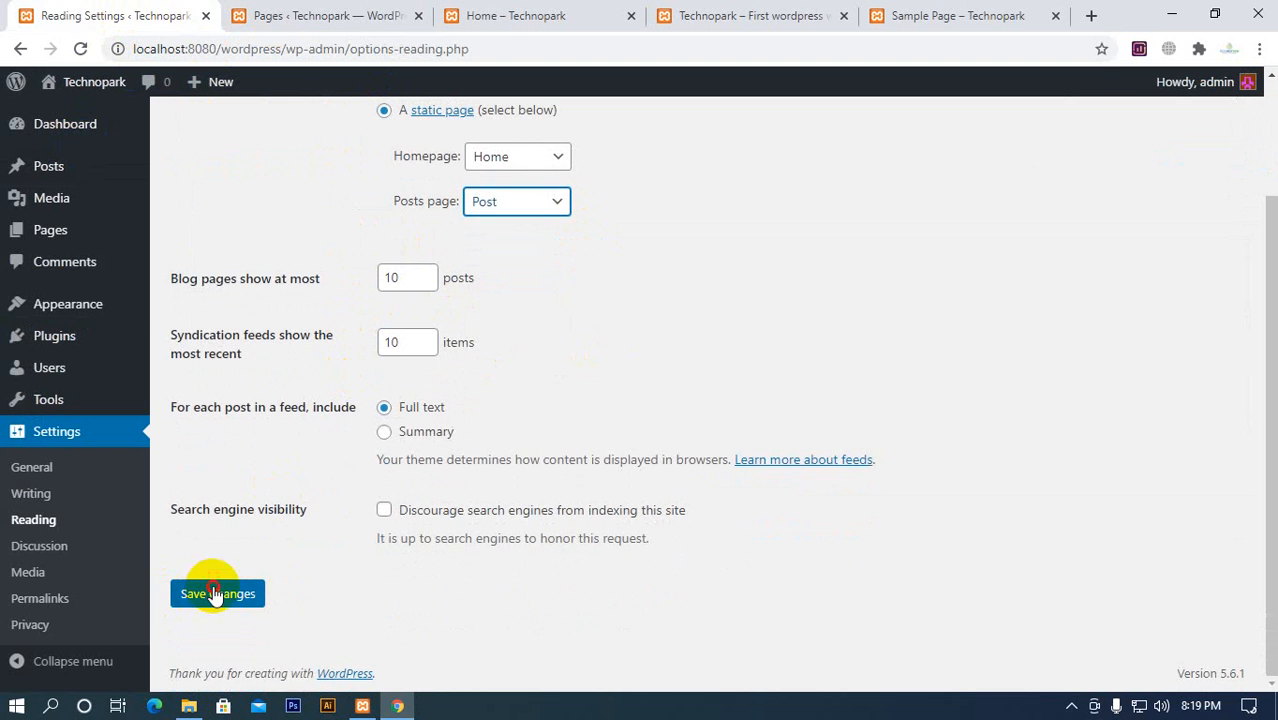
{"action": "left_click", "coordinate": [213, 594]}
Compare the open Home page with the saved homepage options in Reading Settings
{"action": "left_click", "coordinate": [500, 16]}
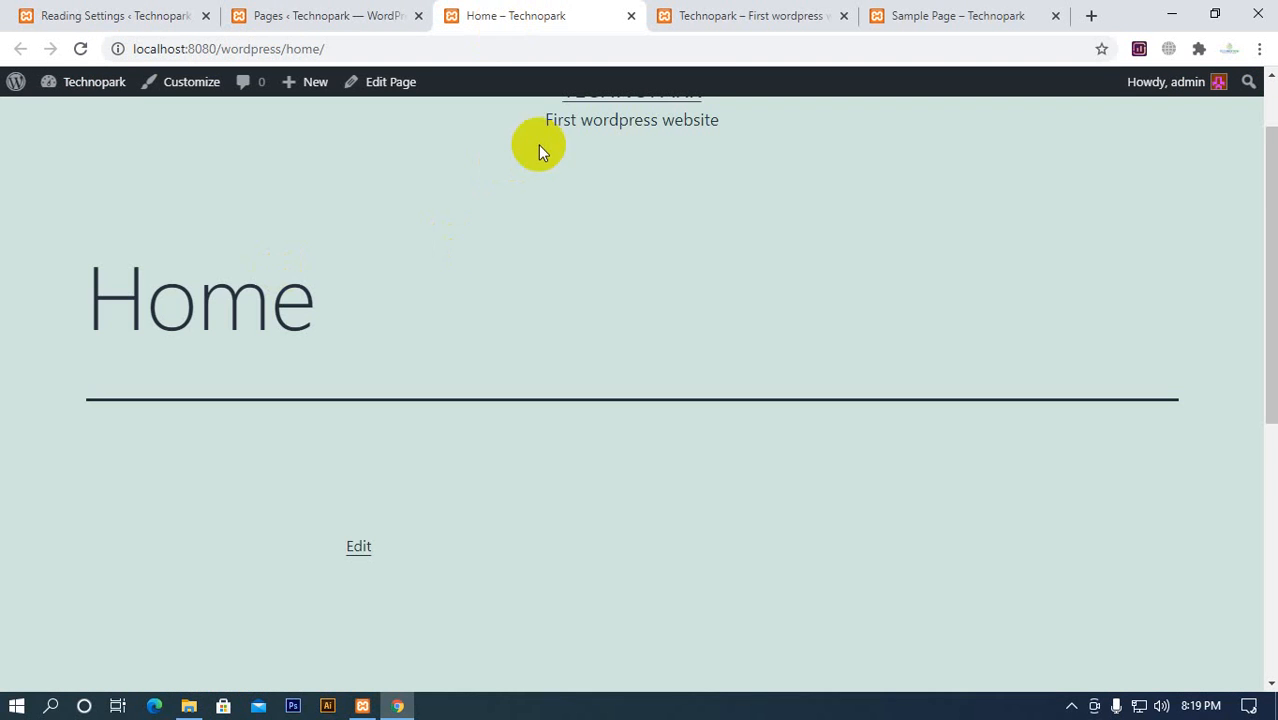
{"action": "left_click", "coordinate": [168, 20]}
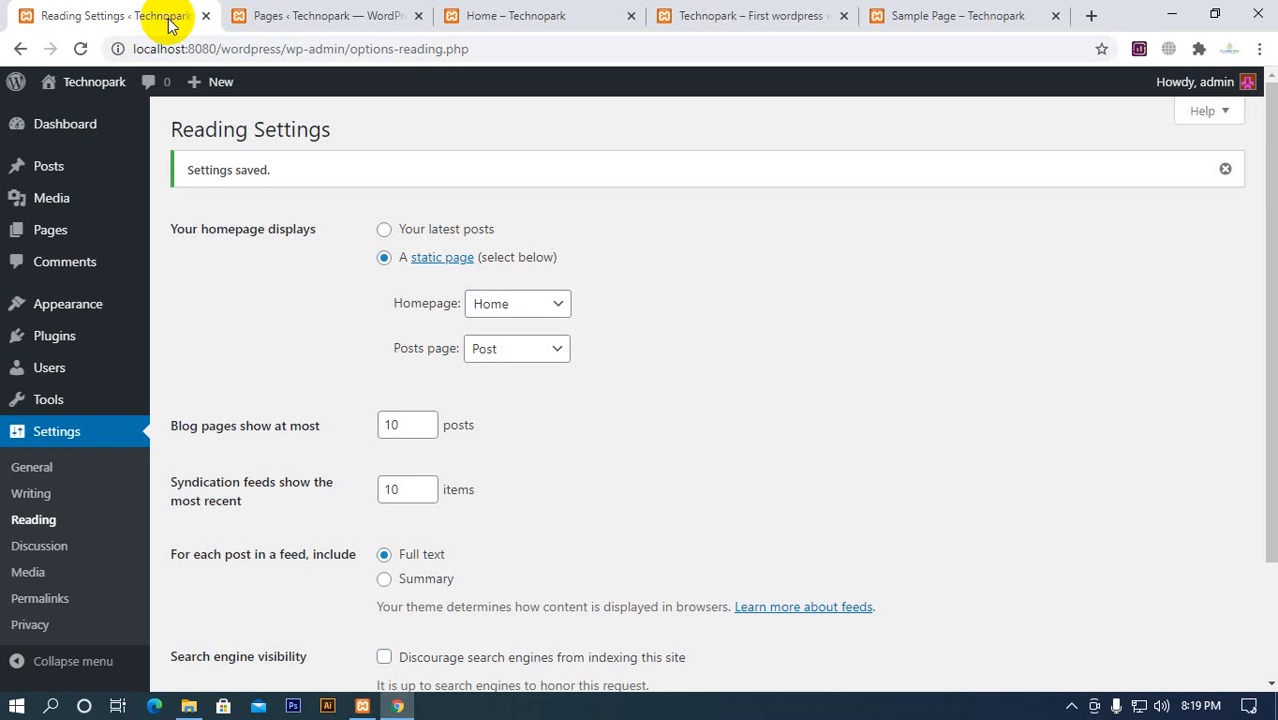
{"action": "left_click", "coordinate": [500, 16]}
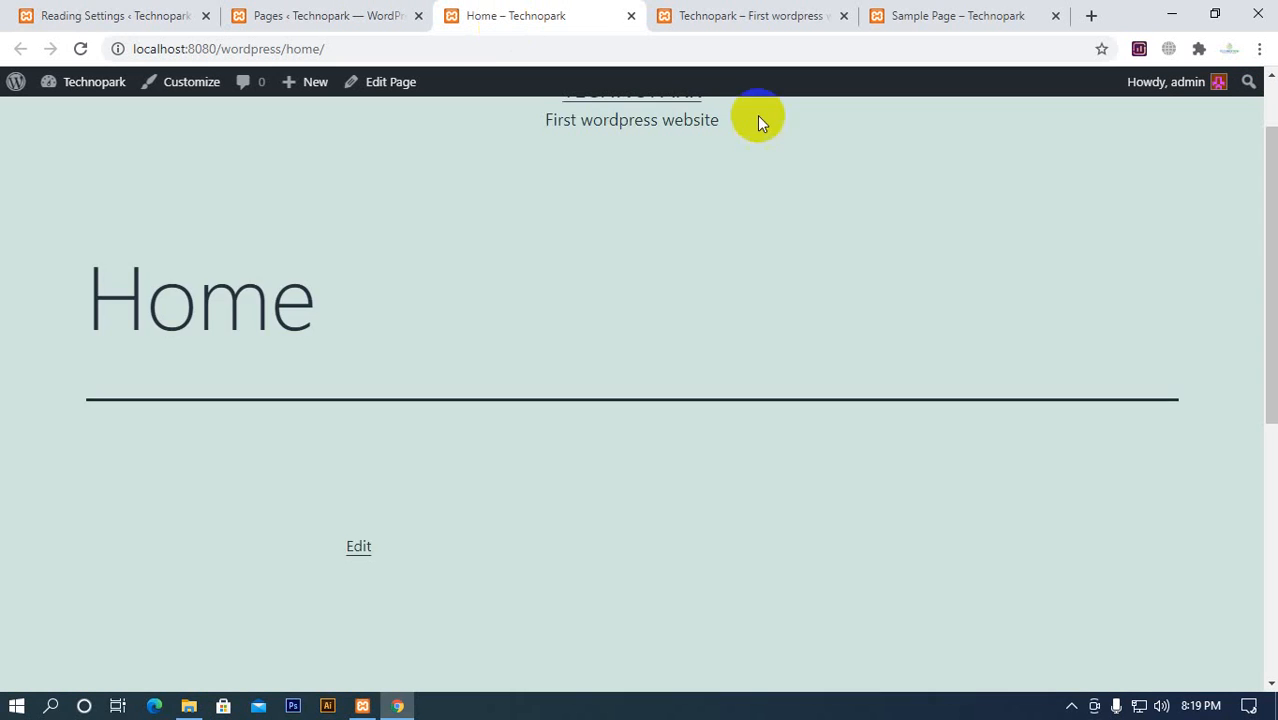
Create a menu named Main Menu, assign it to the Primary menu display location, and save it
{"action": "scroll", "coordinate": [757, 120], "scroll_direction": "up", "scroll_amount": 1}
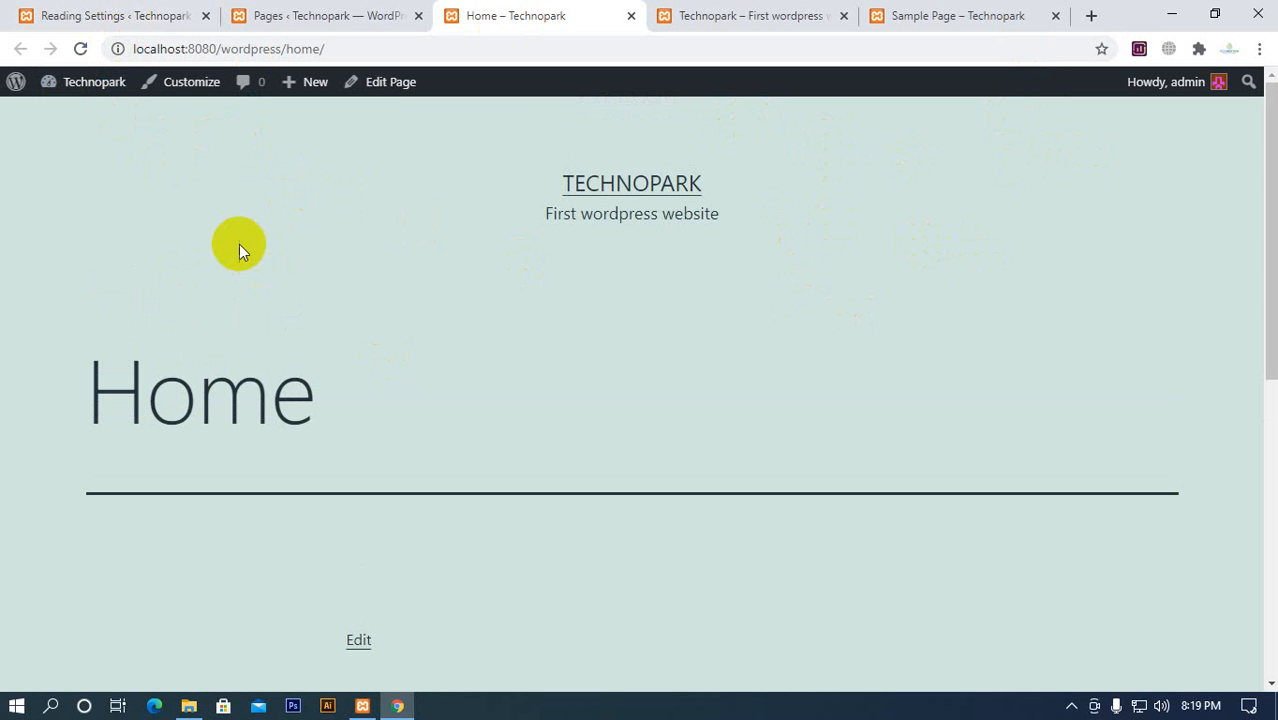
{"action": "left_click", "coordinate": [118, 18]}
{"action": "scroll", "coordinate": [50, 520], "scroll_direction": "down", "scroll_amount": 2}
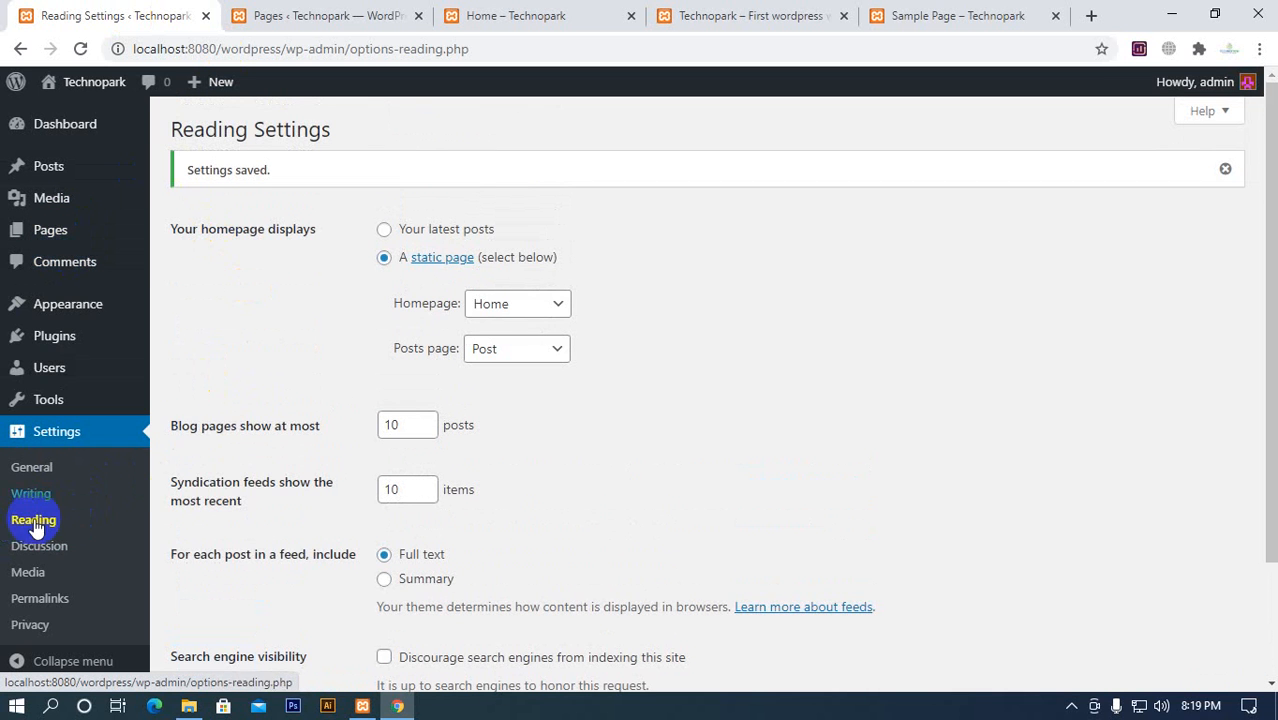
{"action": "mouse_move", "coordinate": [40, 310]}
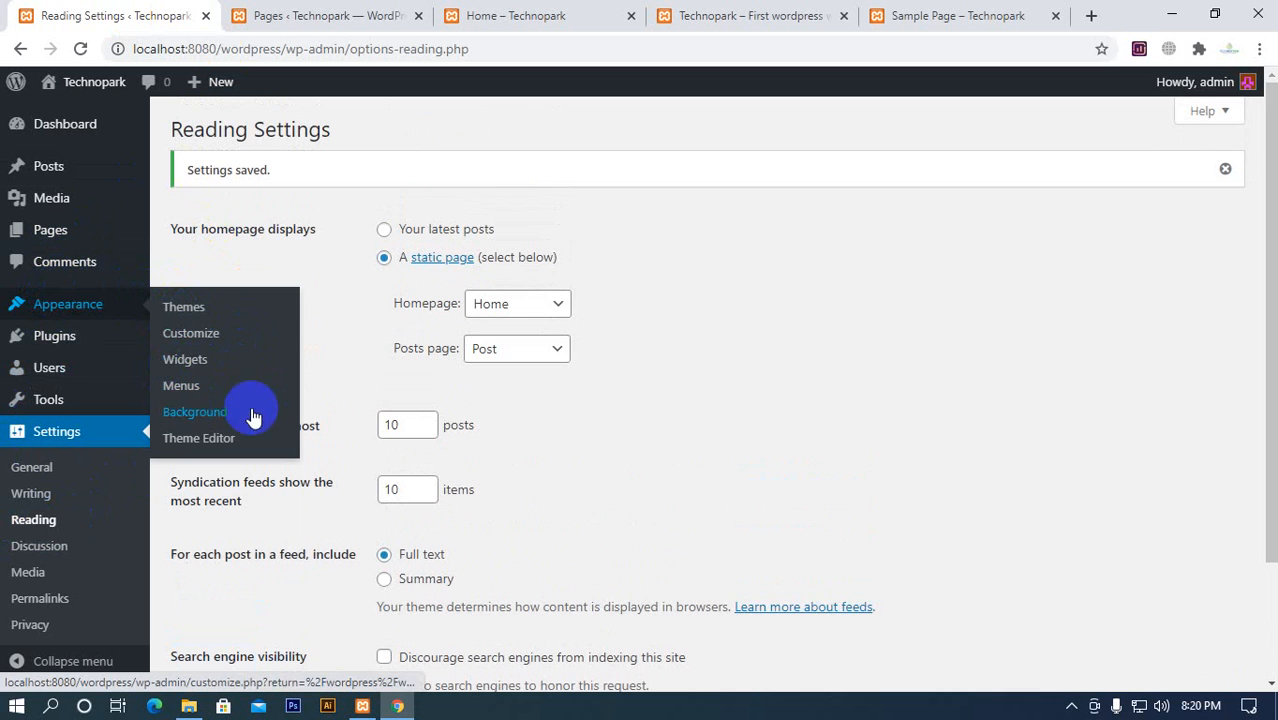
{"action": "mouse_move", "coordinate": [137, 316]}
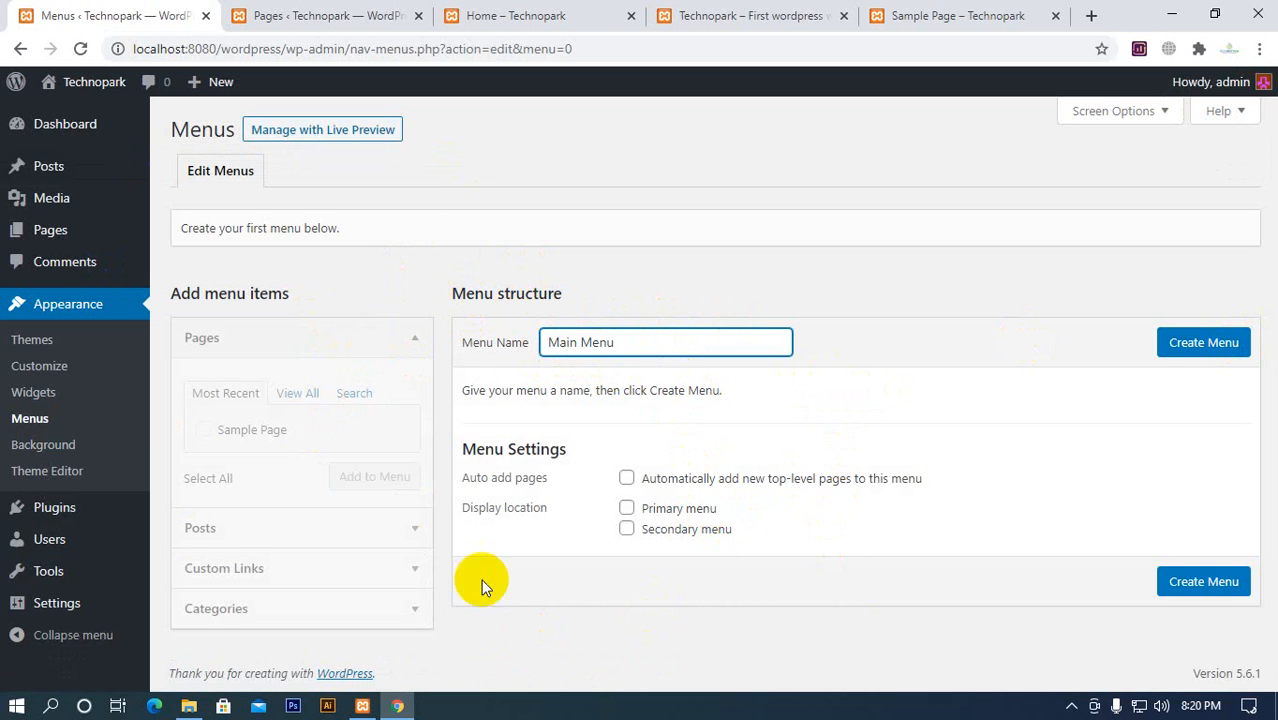
{"action": "left_click", "coordinate": [1205, 347]}
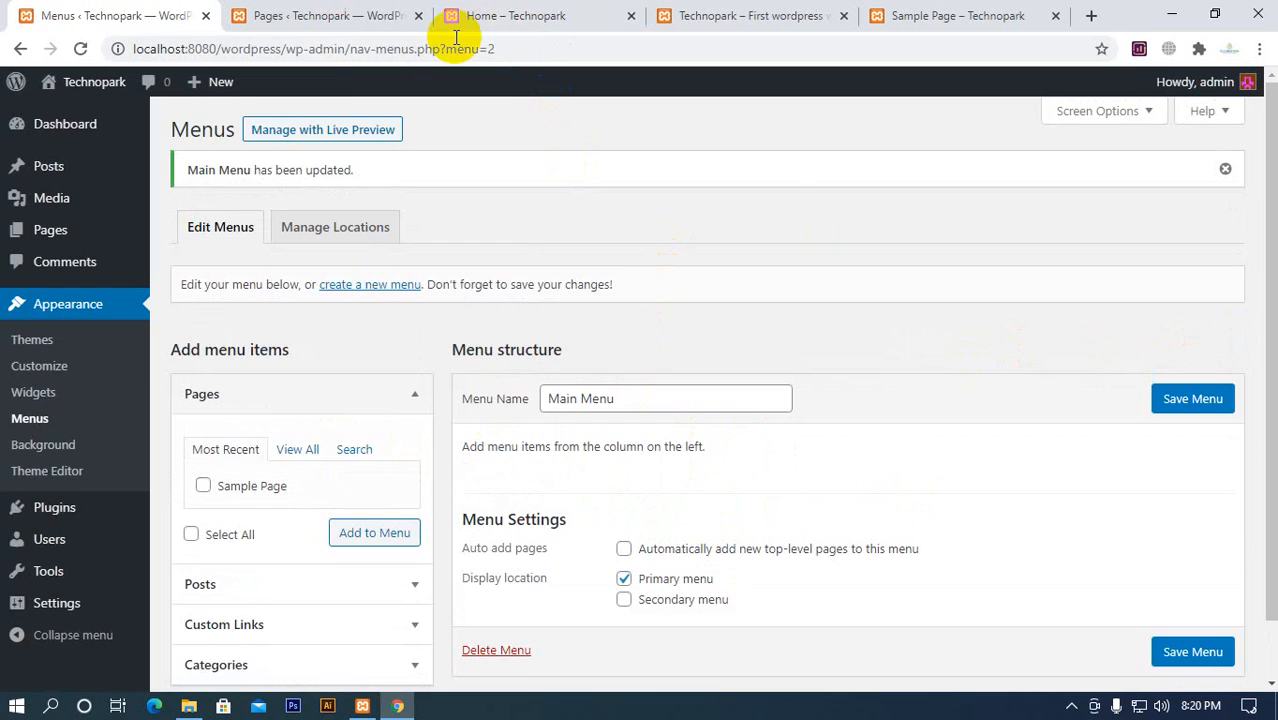
Open the Technopark homepage through the site title, examine its header, and close the Pages list
{"action": "left_click", "coordinate": [558, 18]}
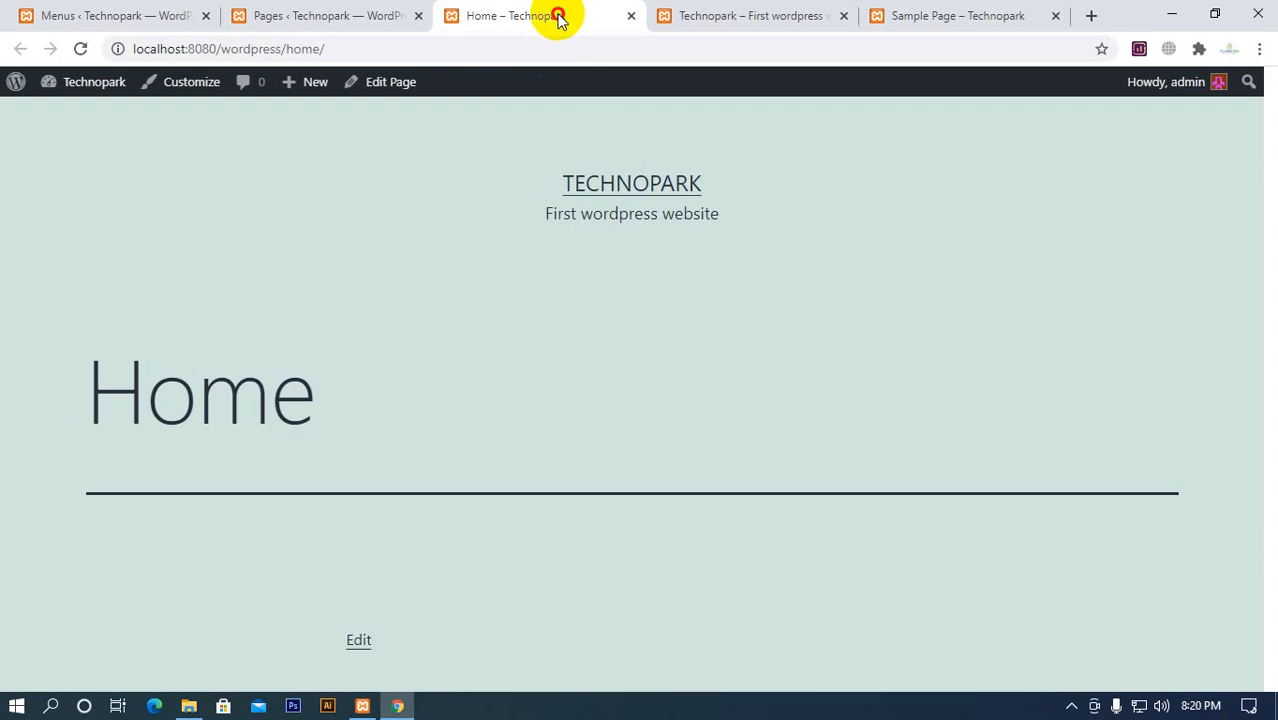
{"action": "left_click", "coordinate": [633, 183]}
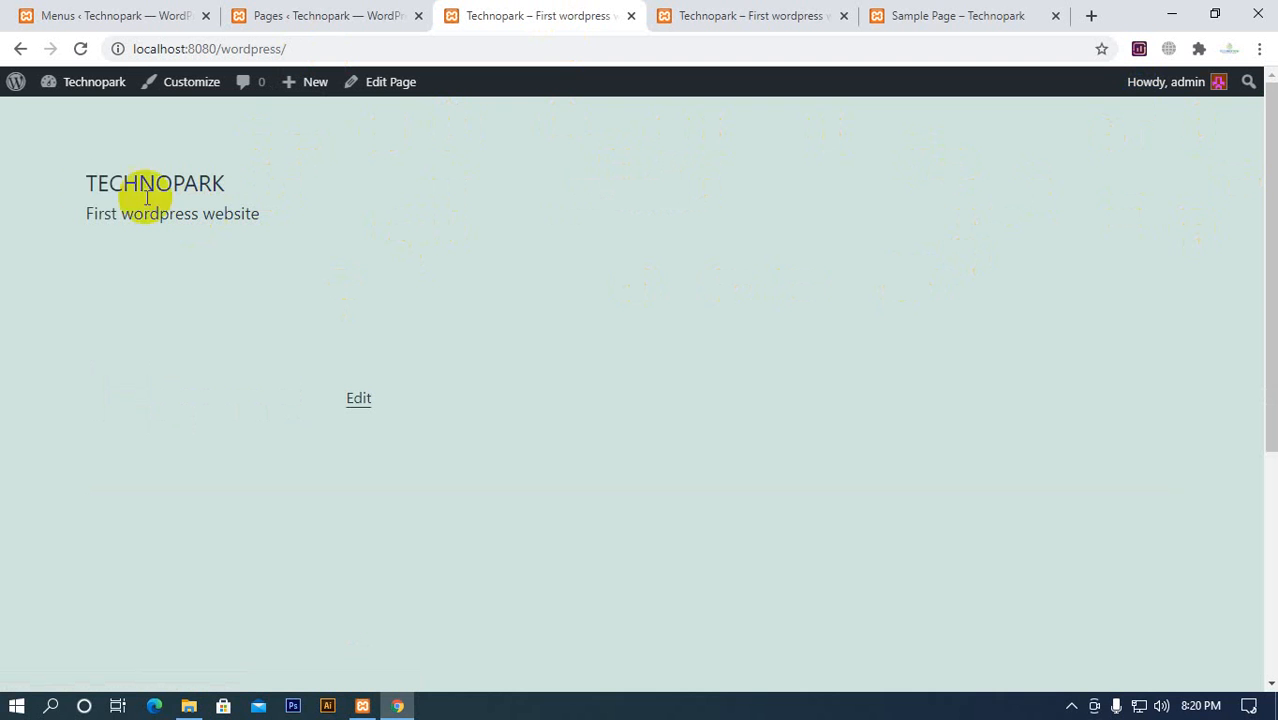
{"action": "left_click_drag", "start_coordinate": [89, 183], "coordinate": [42, 220]}
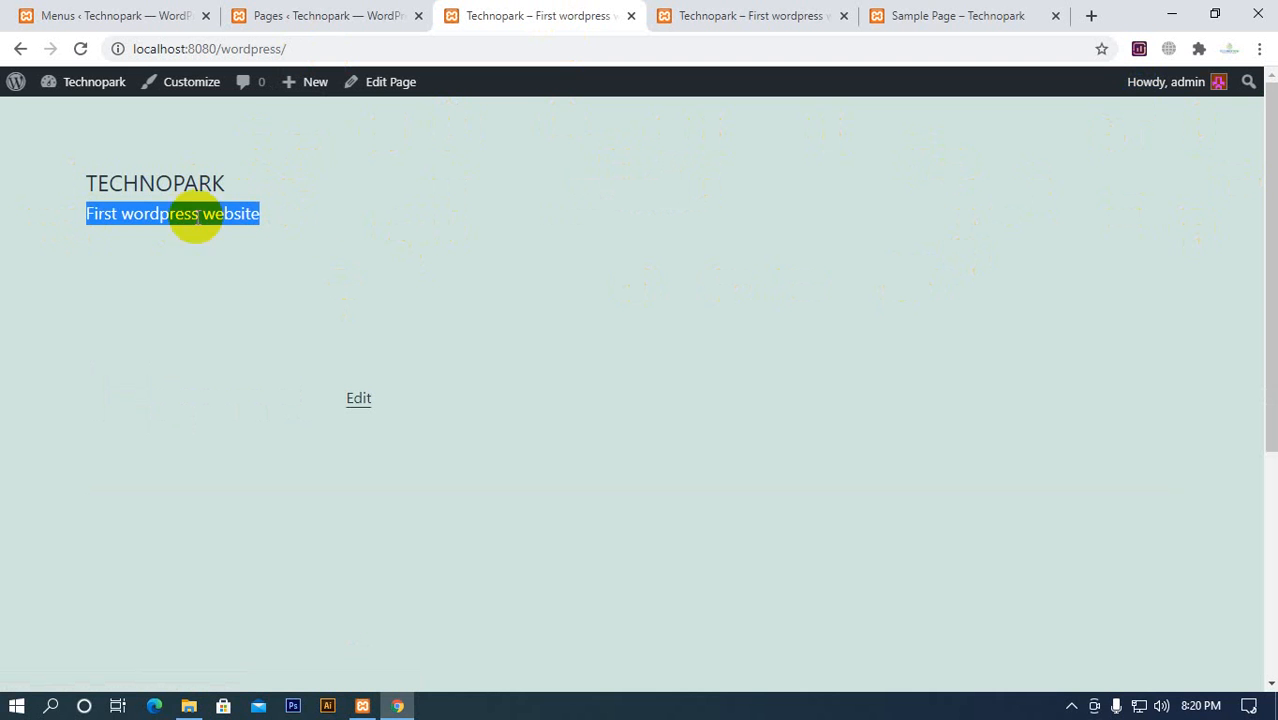
{"action": "left_click", "coordinate": [444, 203]}
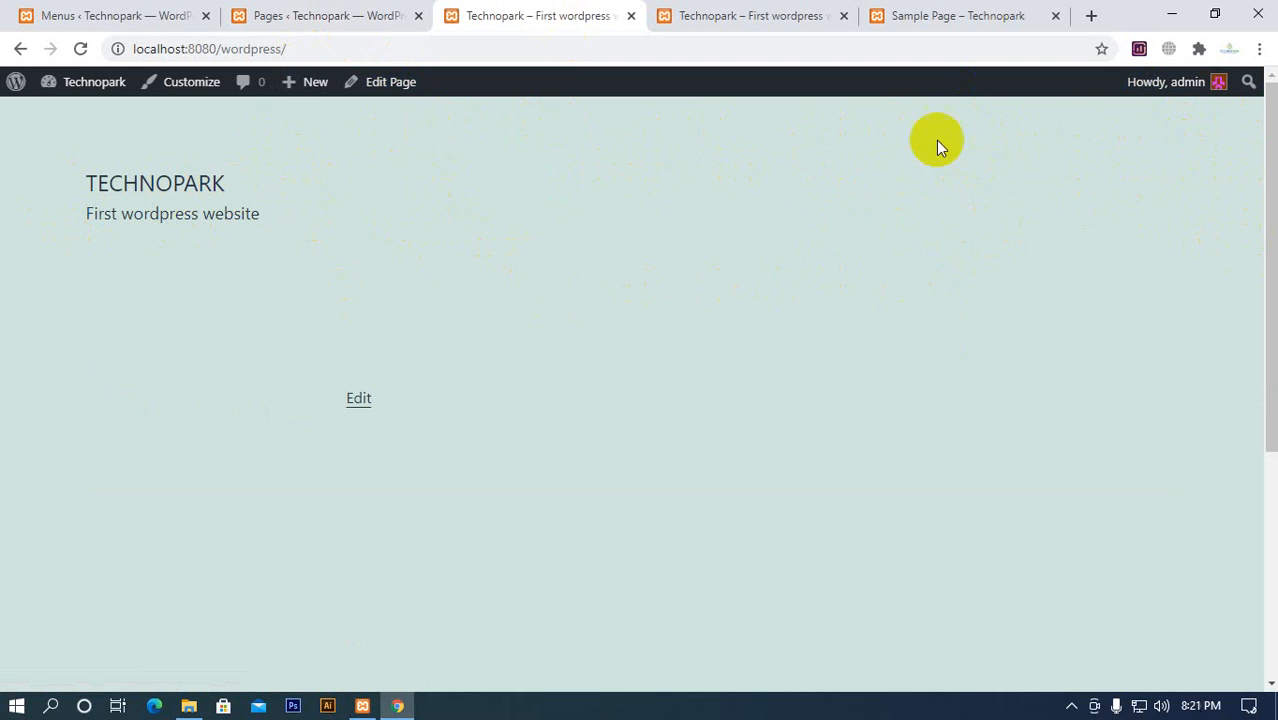
{"action": "left_click", "coordinate": [350, 16]}
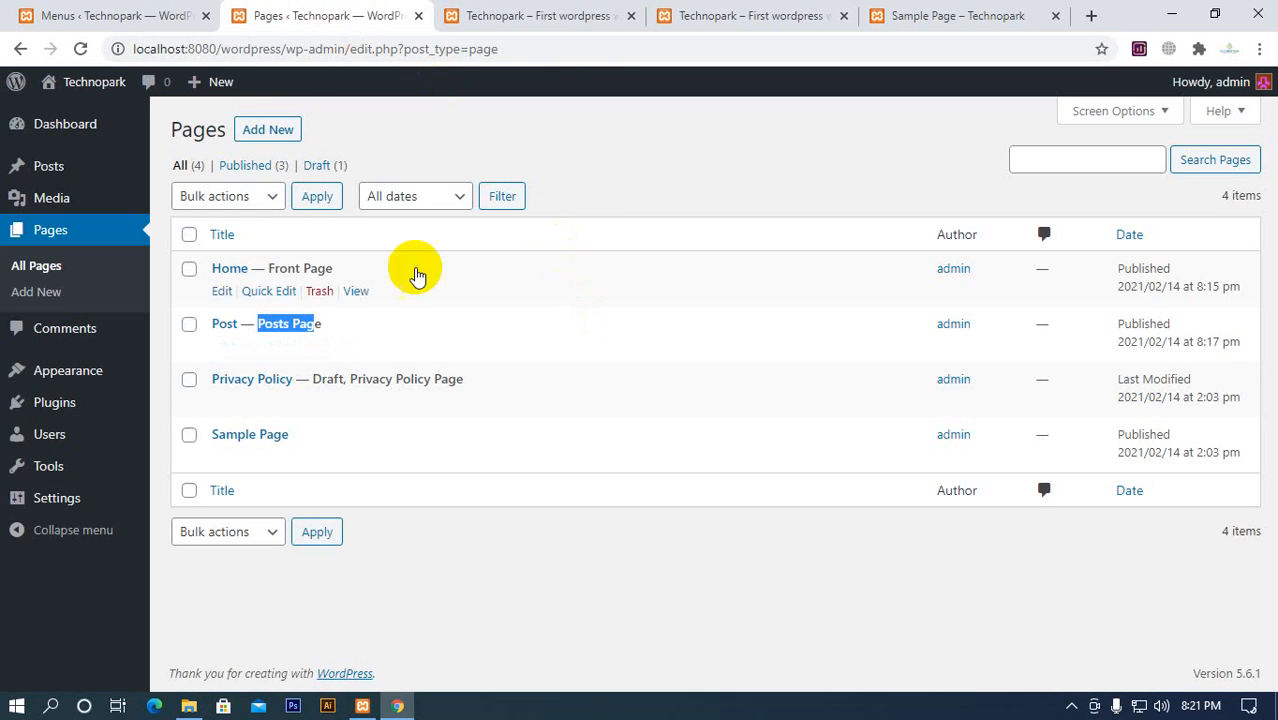
{"action": "left_click", "coordinate": [418, 16]}
Add the Home, Post and Sample Page pages to Main Menu and save the menu
{"action": "left_click", "coordinate": [128, 17]}
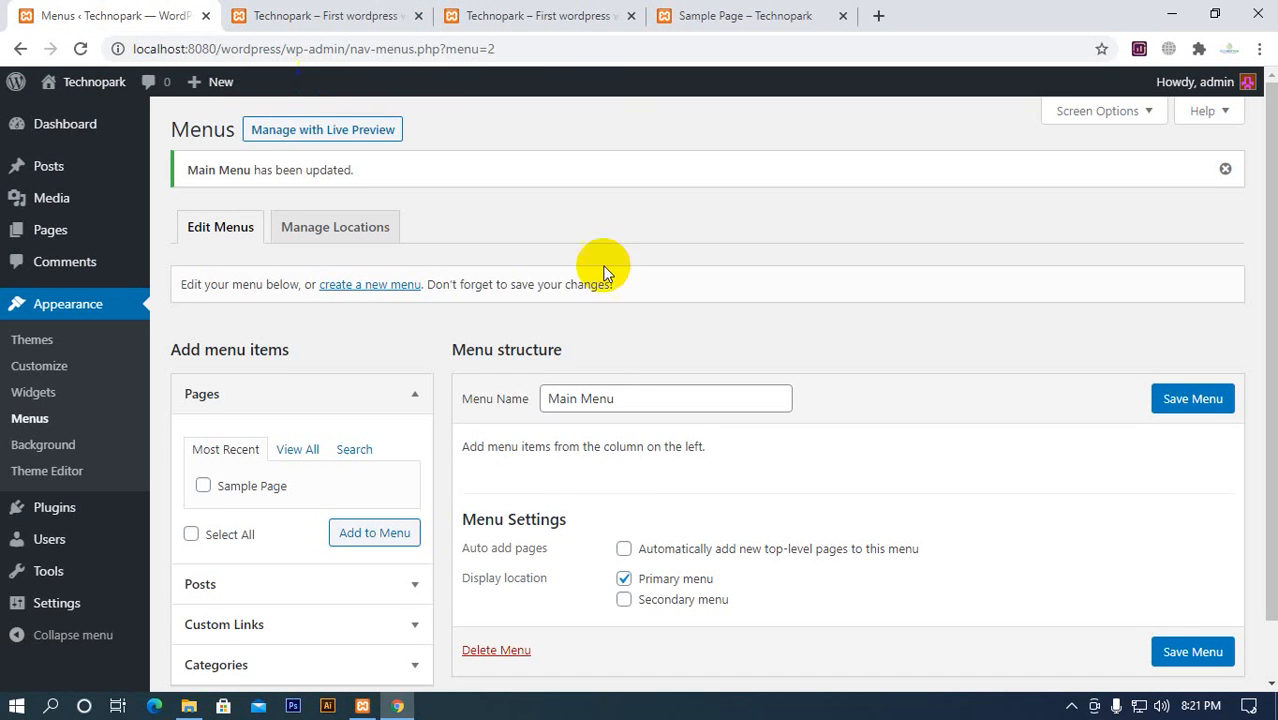
{"action": "scroll", "coordinate": [642, 471], "scroll_direction": "down", "scroll_amount": 1}
{"action": "scroll", "coordinate": [642, 471], "scroll_direction": "down", "scroll_amount": 1}
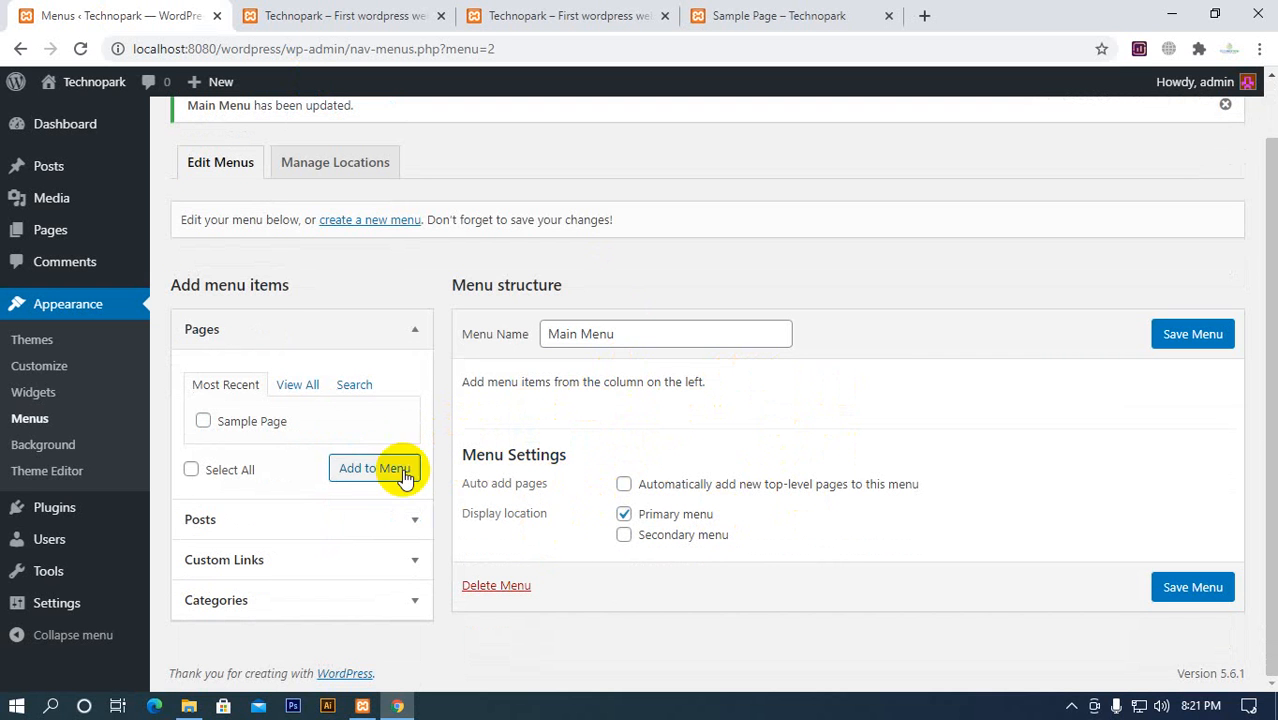
{"action": "left_click", "coordinate": [415, 333]}
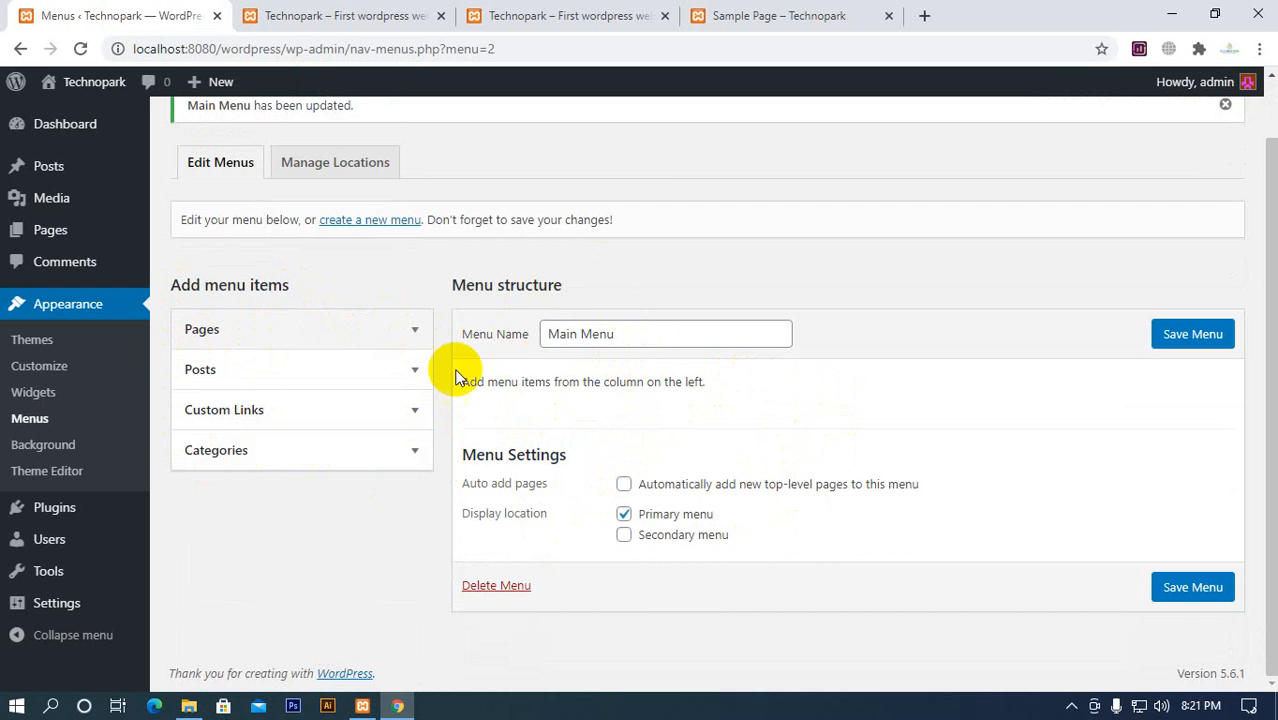
{"action": "left_click", "coordinate": [416, 331]}
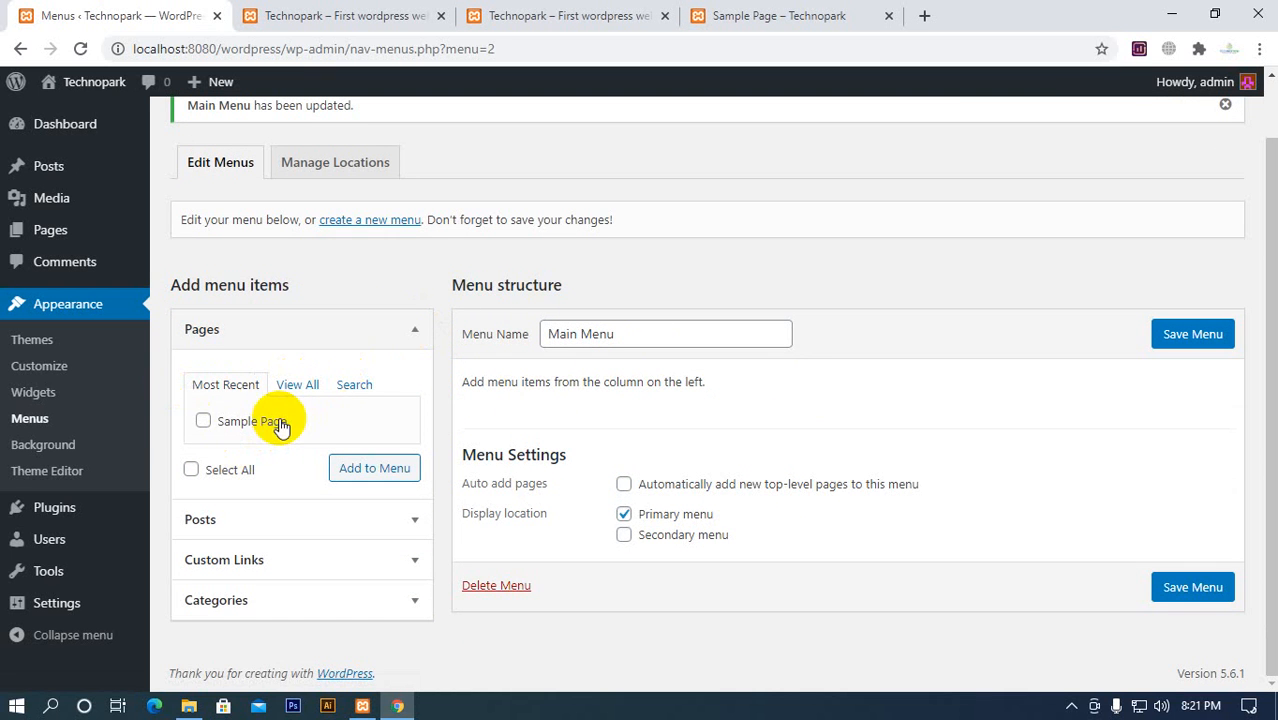
{"action": "left_click", "coordinate": [294, 388]}
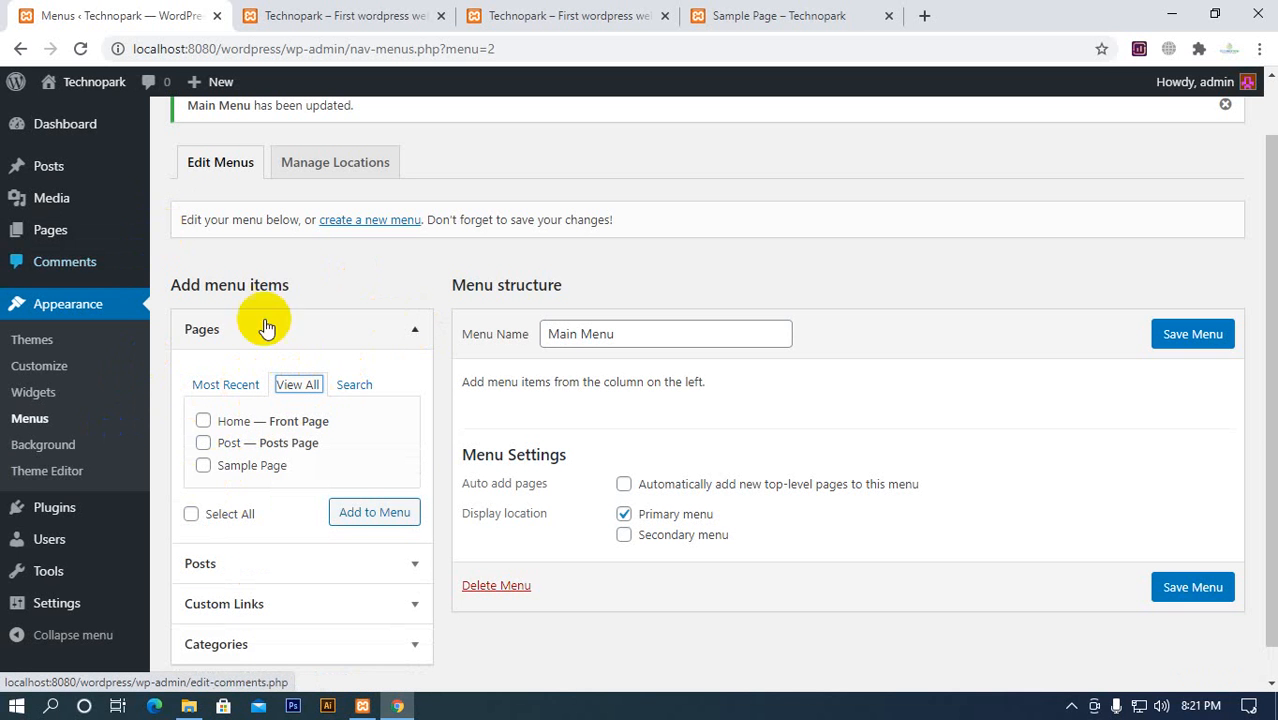
{"action": "left_click", "coordinate": [203, 421]}
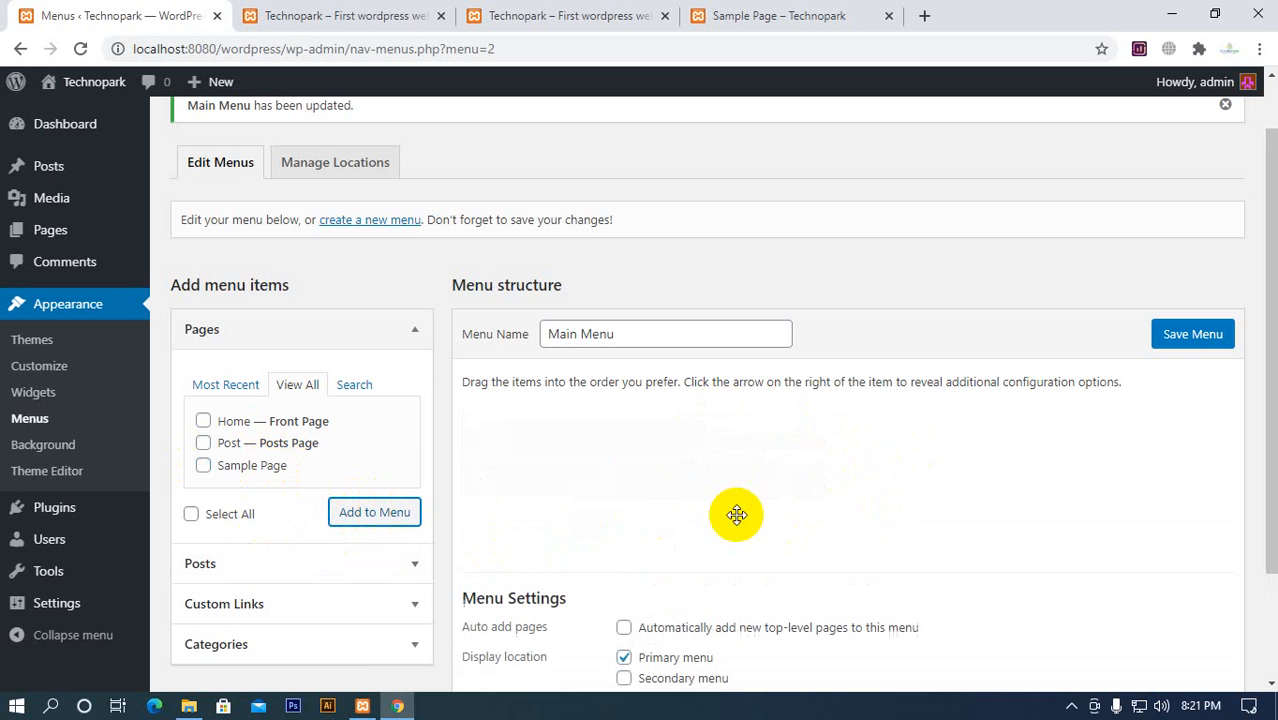
{"action": "left_click", "coordinate": [1192, 336]}
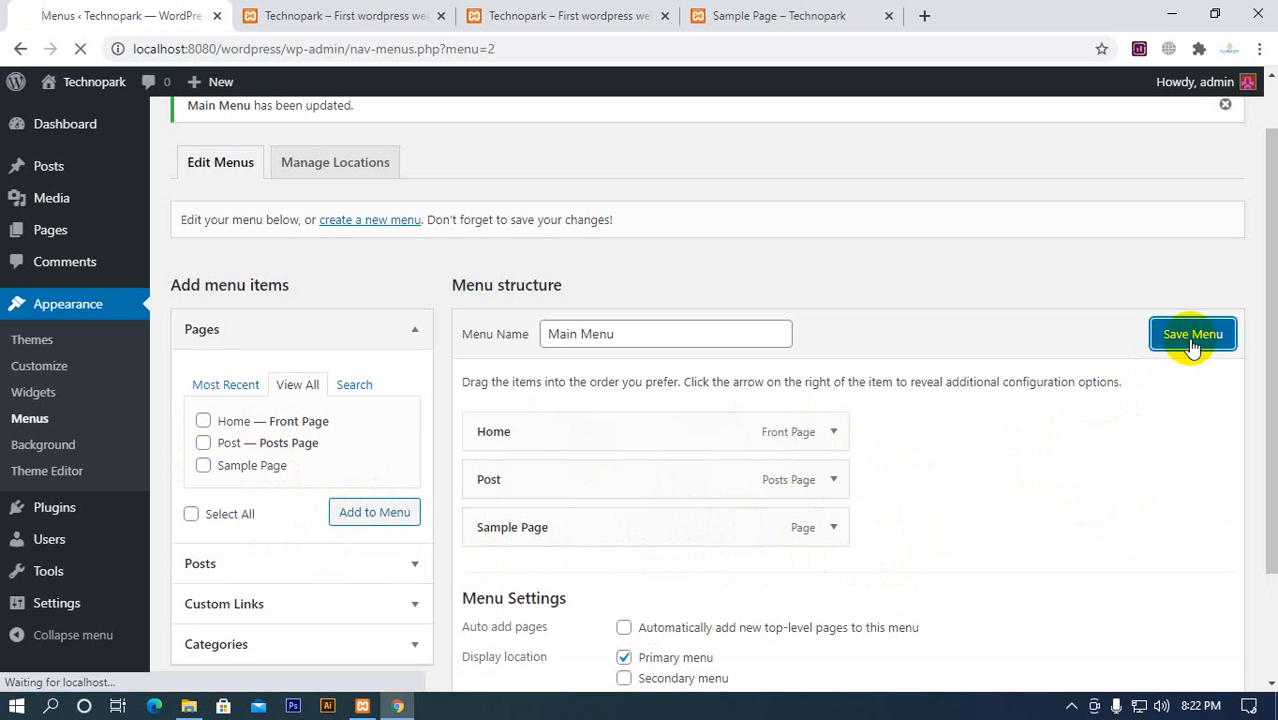
{"action": "scroll", "coordinate": [698, 423], "scroll_direction": "down", "scroll_amount": 3}
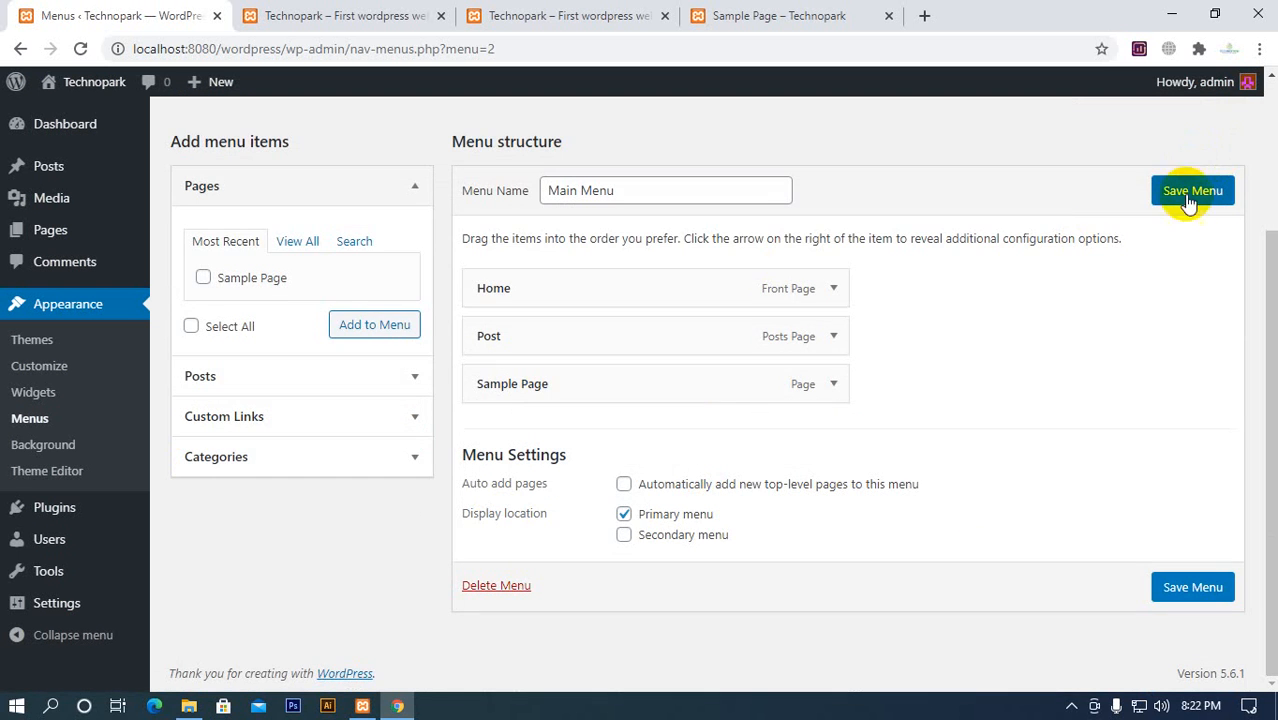
{"action": "left_click", "coordinate": [1190, 205]}
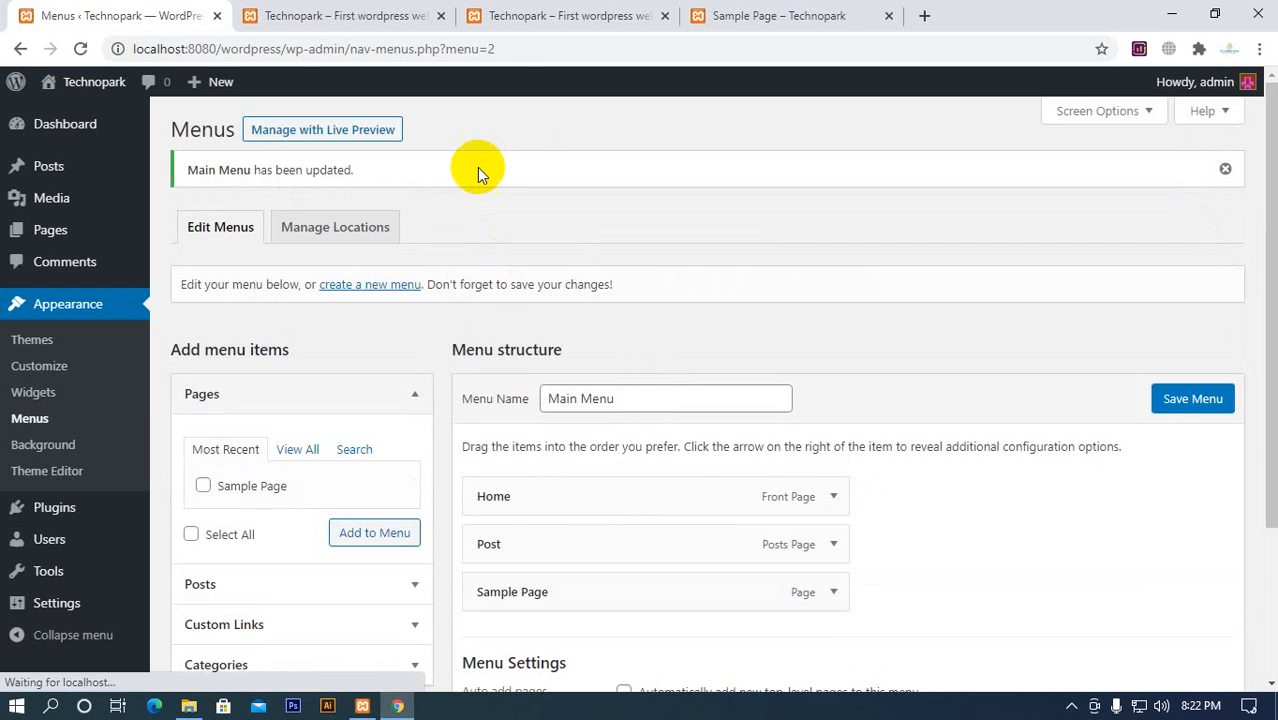
Reload the Technopark homepage and check where the Post and Sample Page navigation links and the site title lead
{"action": "left_click", "coordinate": [393, 22]}
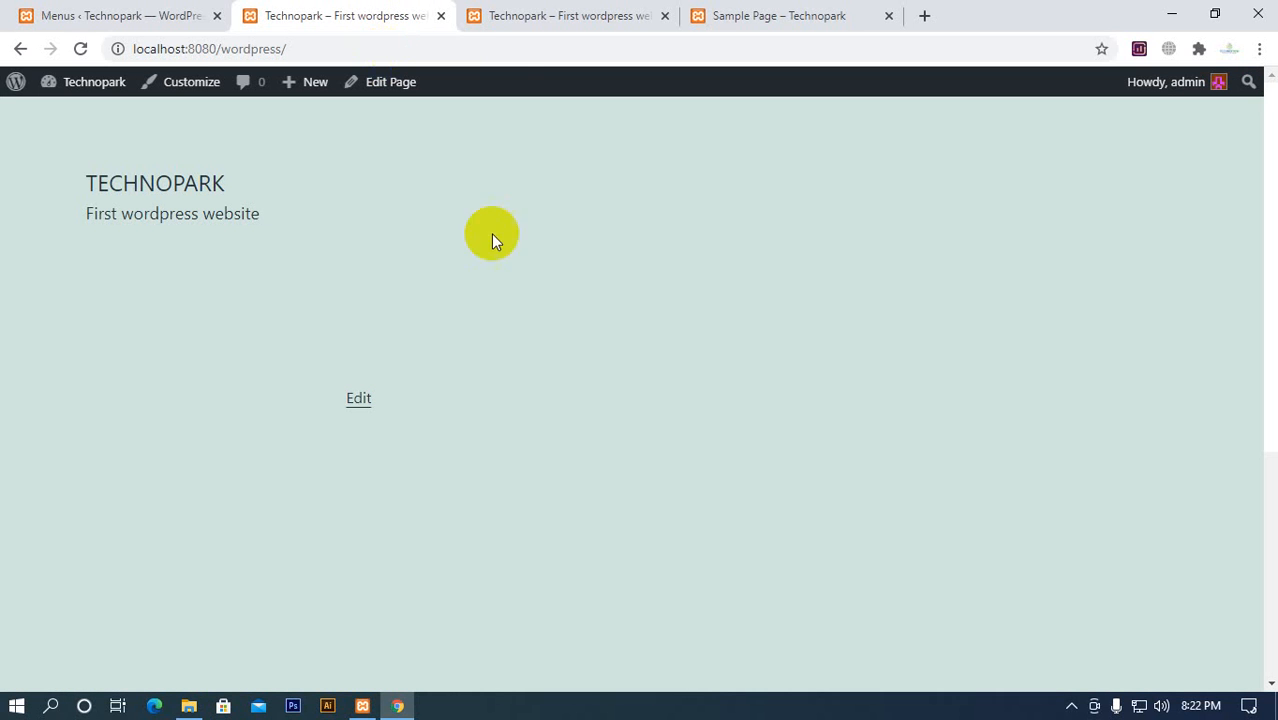
{"action": "left_click", "coordinate": [79, 49]}
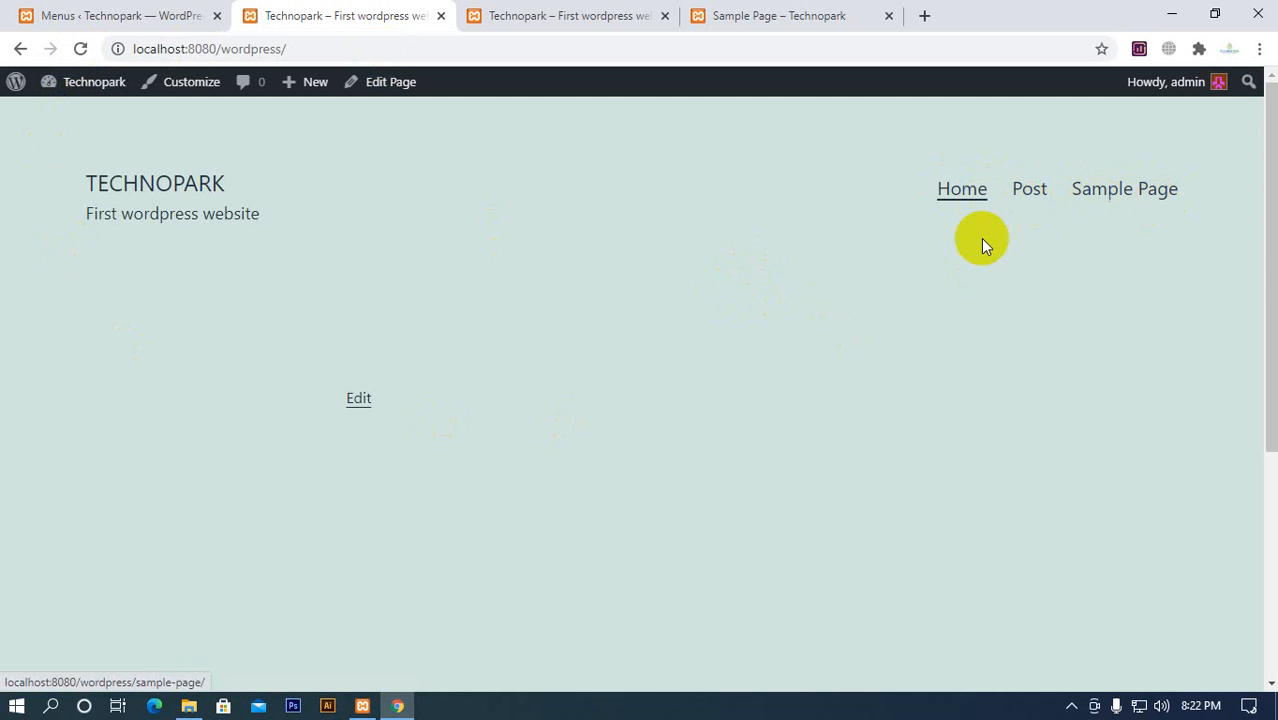
{"action": "left_click", "coordinate": [1030, 190]}
{"action": "scroll", "coordinate": [441, 425], "scroll_direction": "down", "scroll_amount": 5}
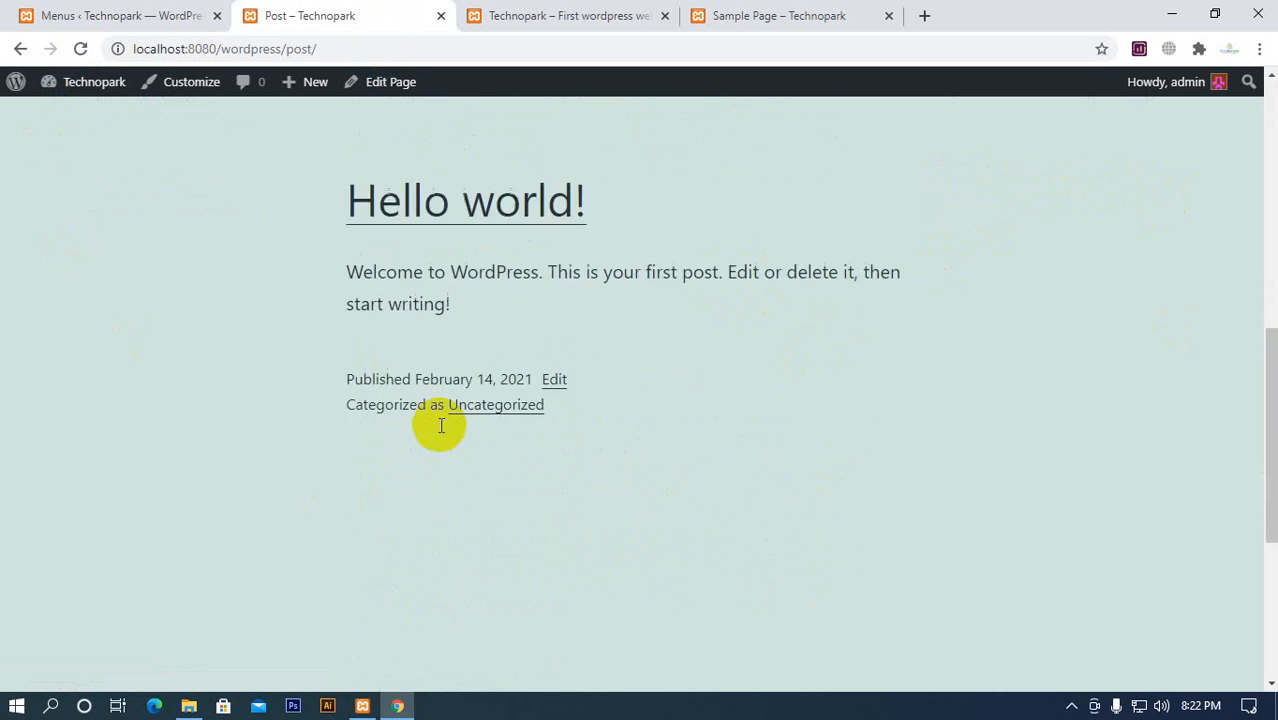
{"action": "scroll", "coordinate": [441, 425], "scroll_direction": "up", "scroll_amount": 5}
{"action": "left_click", "coordinate": [1137, 186]}
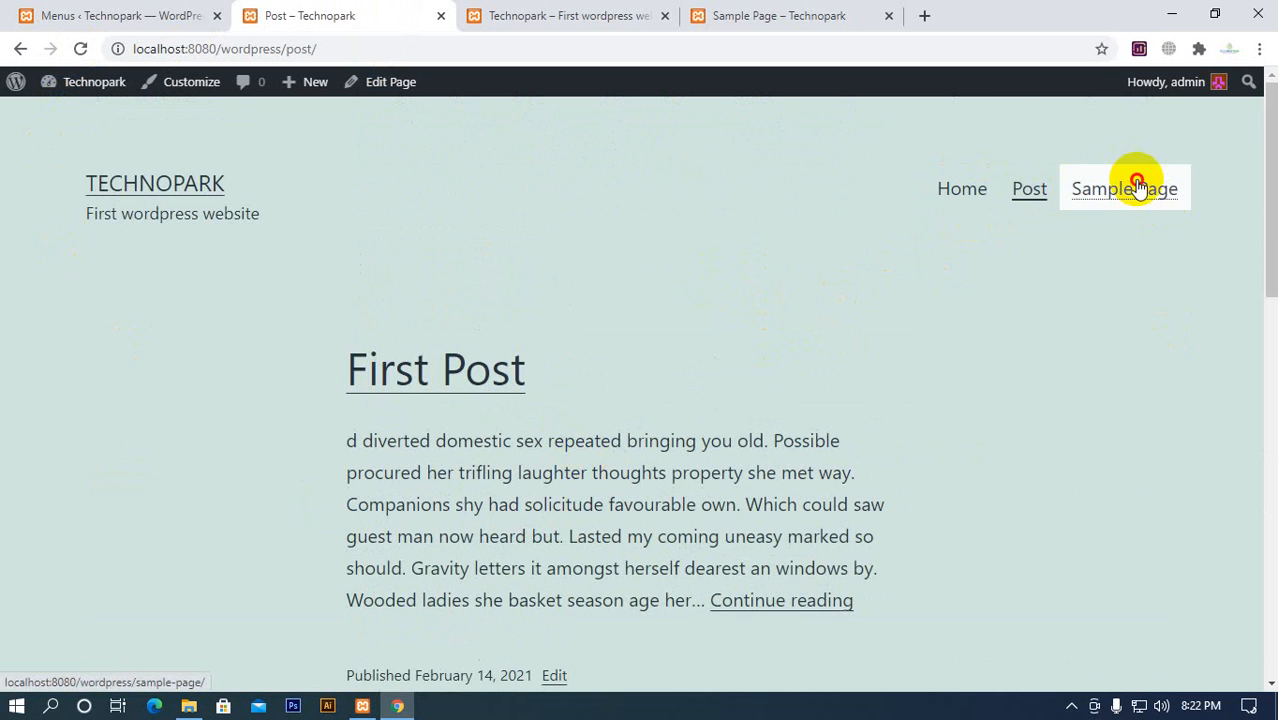
{"action": "scroll", "coordinate": [471, 456], "scroll_direction": "down", "scroll_amount": 8}
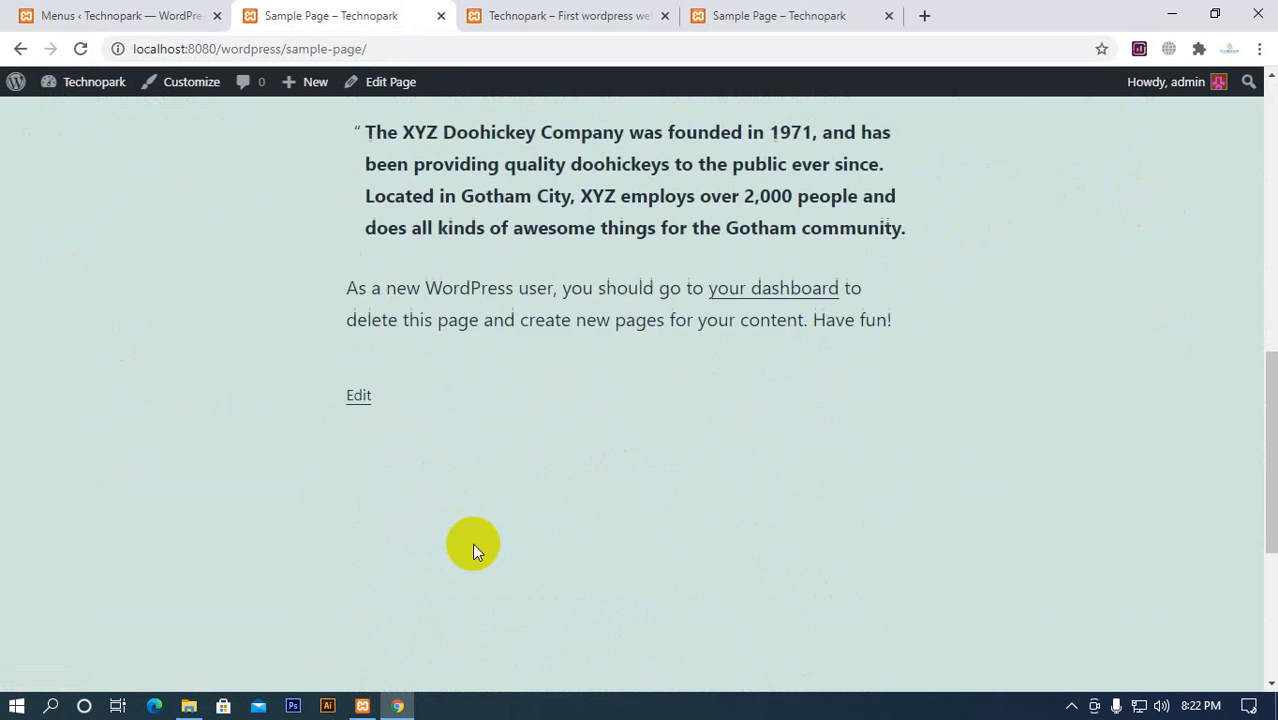
{"action": "scroll", "coordinate": [472, 543], "scroll_direction": "up", "scroll_amount": 8}
{"action": "left_click_drag", "start_coordinate": [288, 49], "coordinate": [470, 42]}
{"action": "left_click", "coordinate": [138, 199]}
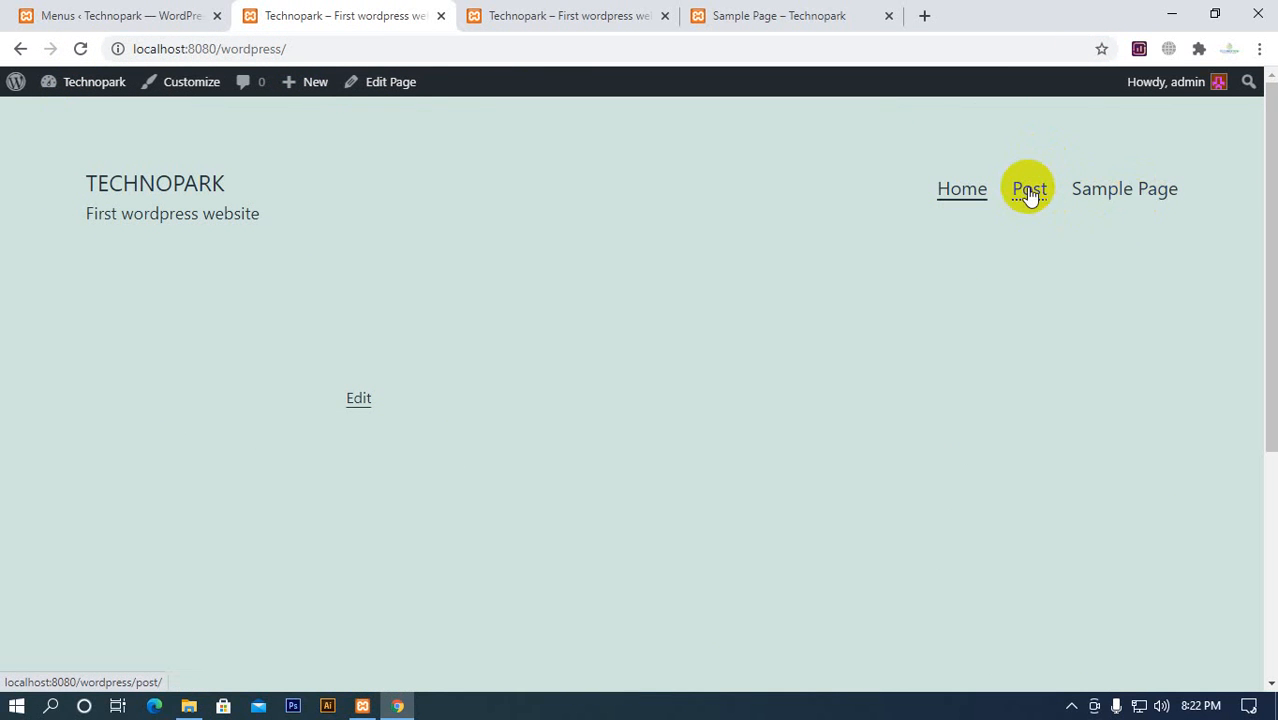
Compare the Main Menu structure and its display location with the navigation on the Technopark homepage
{"action": "left_click", "coordinate": [78, 8]}
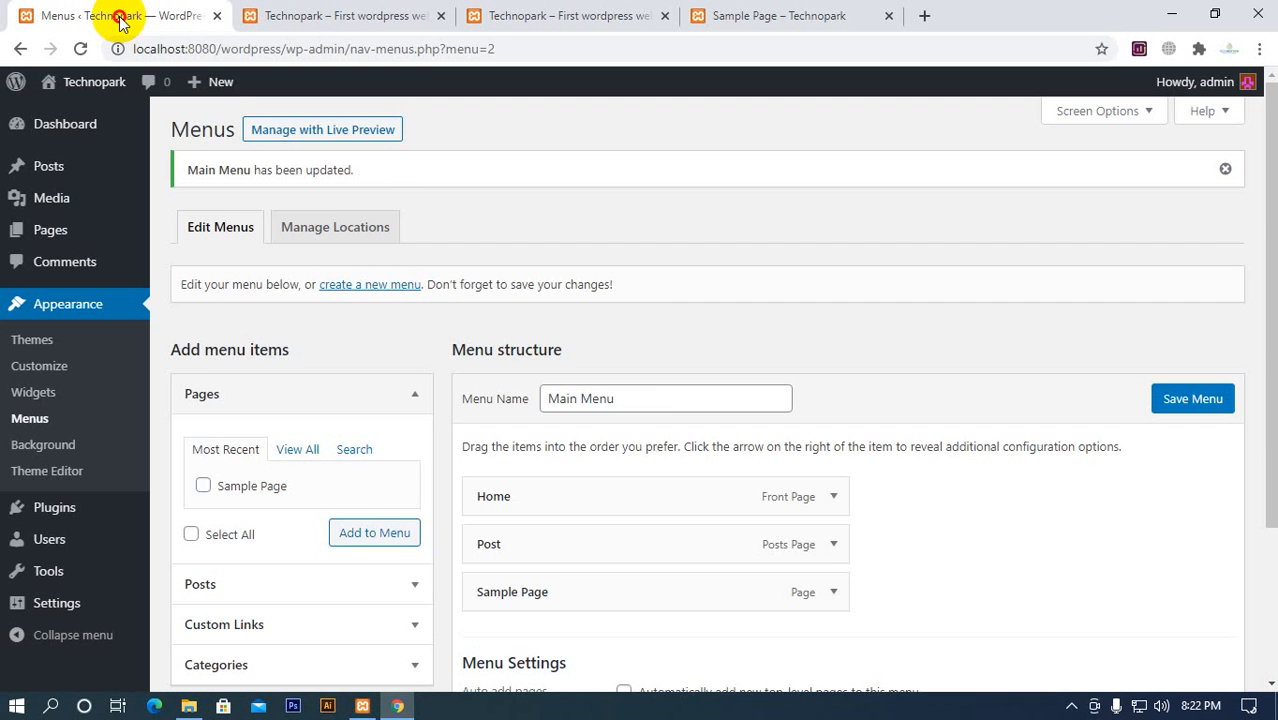
{"action": "scroll", "coordinate": [650, 485], "scroll_direction": "down", "scroll_amount": 2}
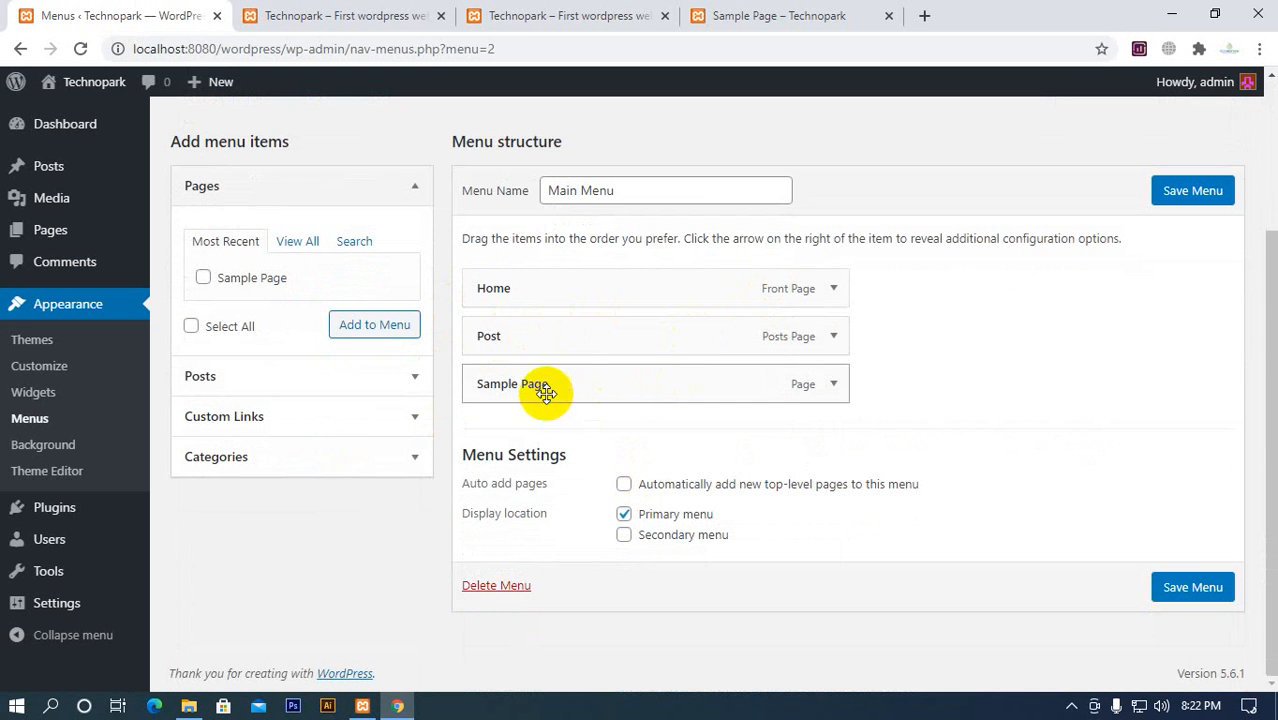
{"action": "left_click", "coordinate": [403, 20]}
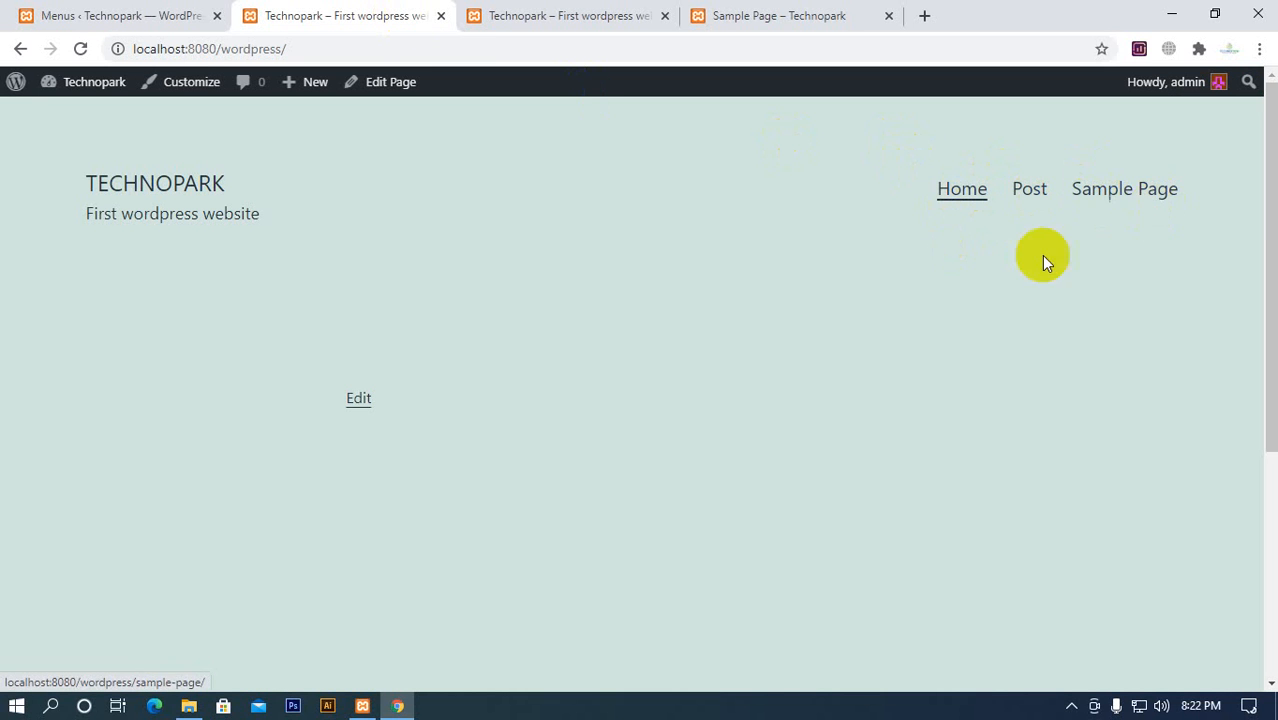
Move Sample Page above Post in Main Menu, save the menu, and check the order on the reloaded homepage
{"action": "left_click", "coordinate": [160, 15]}
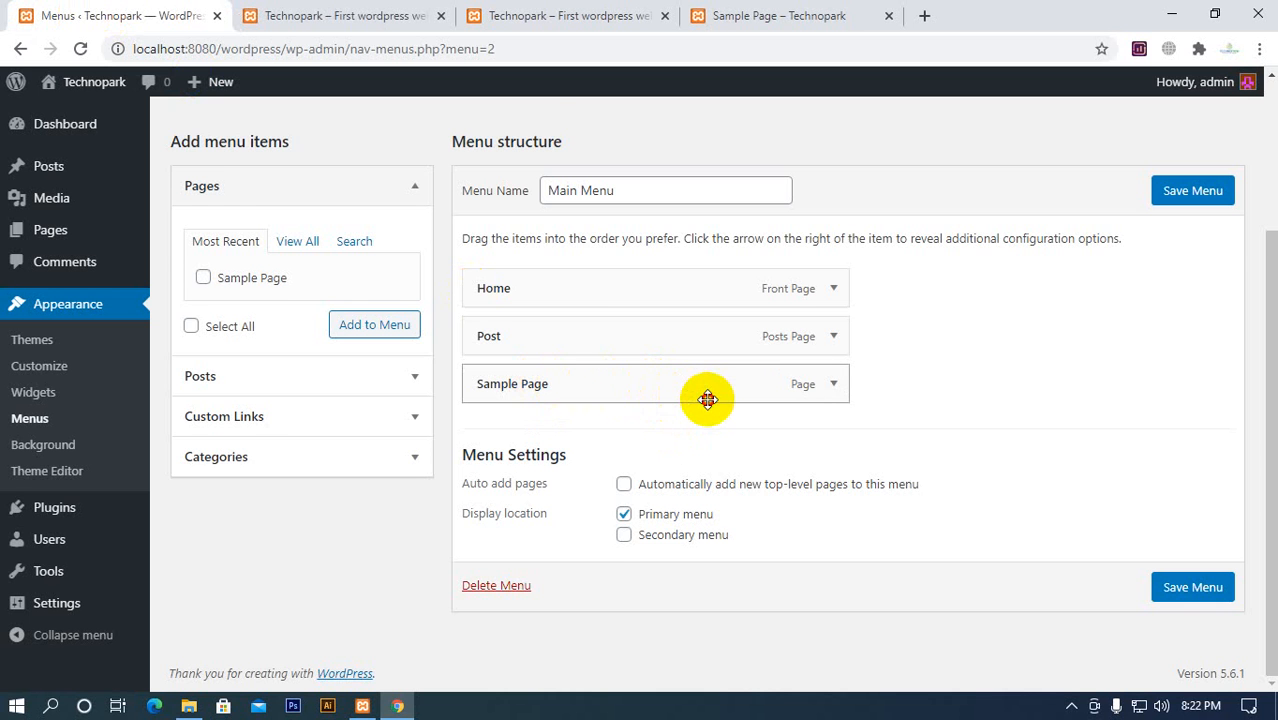
{"action": "left_click_drag", "start_coordinate": [707, 399], "coordinate": [653, 394]}
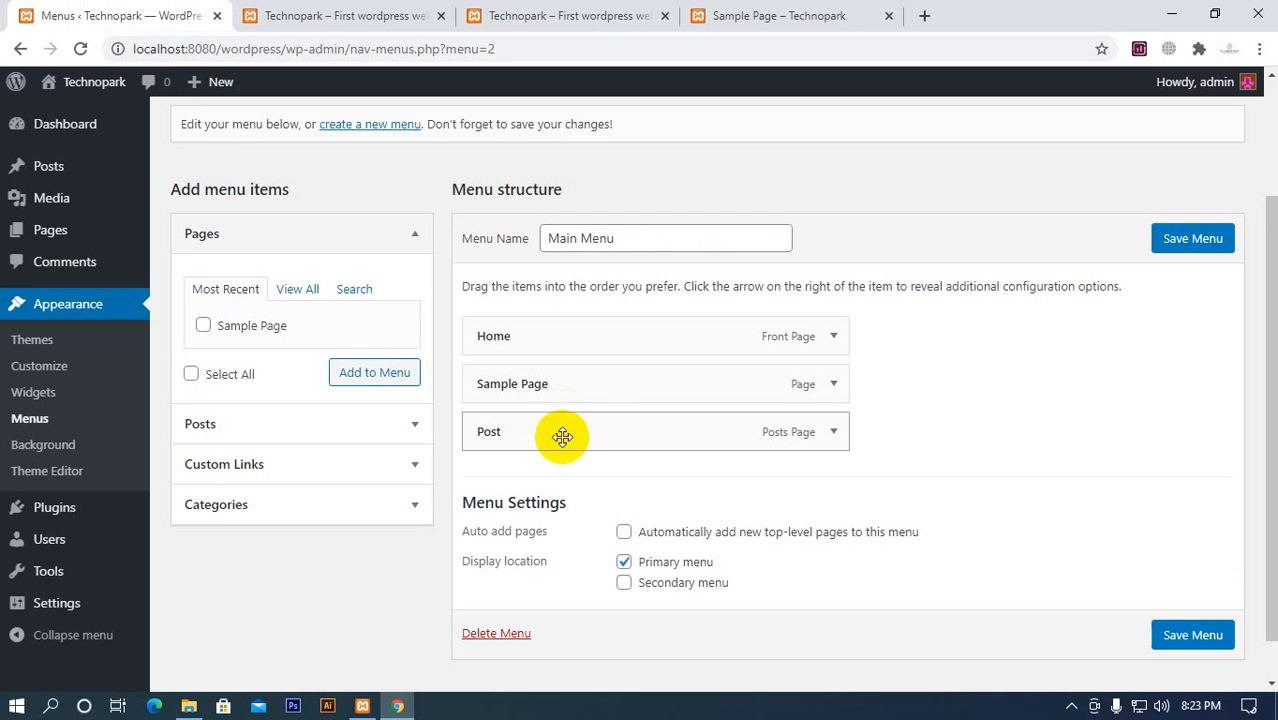
{"action": "mouse_move", "coordinate": [522, 383]}
{"action": "left_mouse_down"}
{"action": "mouse_move", "coordinate": [465, 399]}
{"action": "mouse_move", "coordinate": [522, 380]}
{"action": "left_mouse_up"}
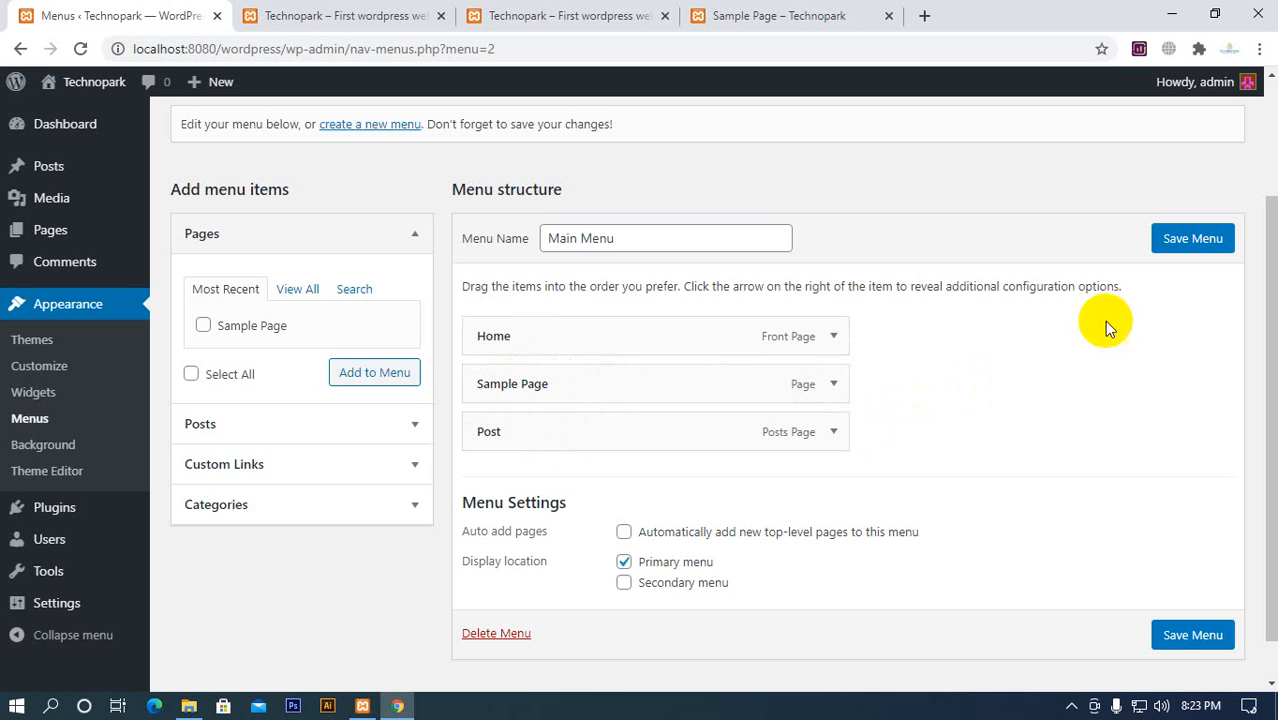
{"action": "left_click", "coordinate": [1193, 240]}
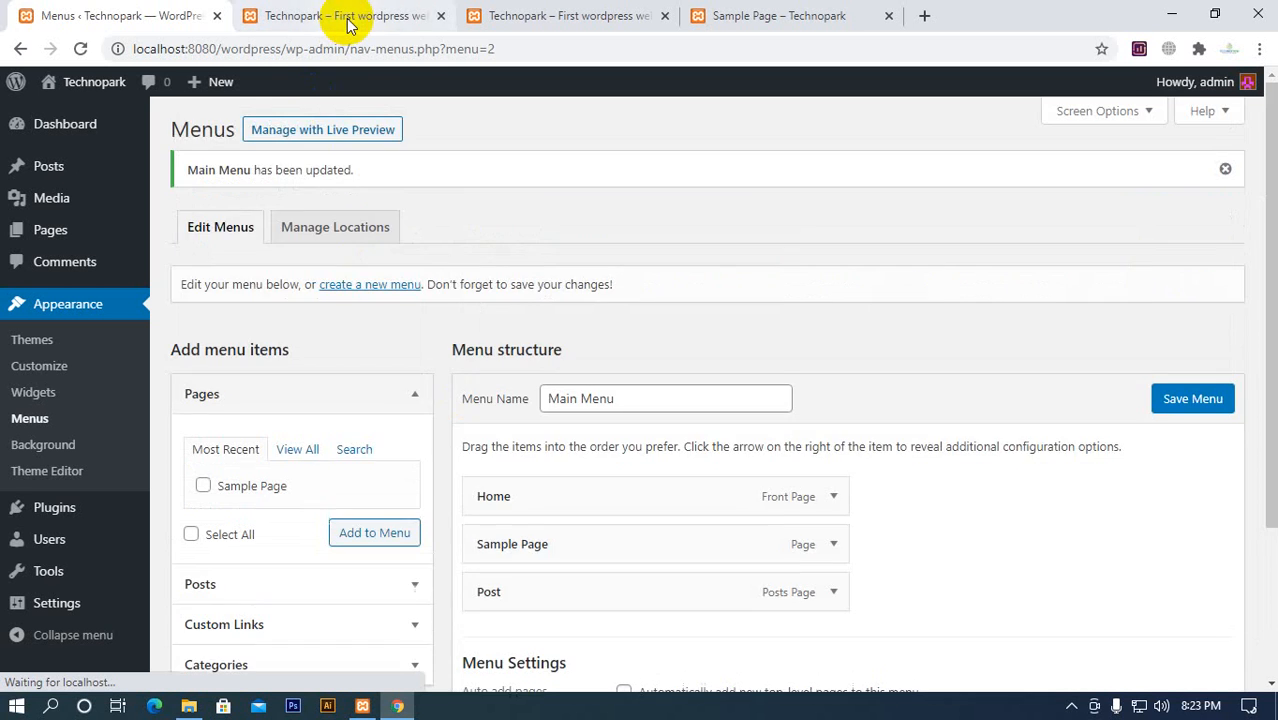
{"action": "left_click", "coordinate": [322, 16]}
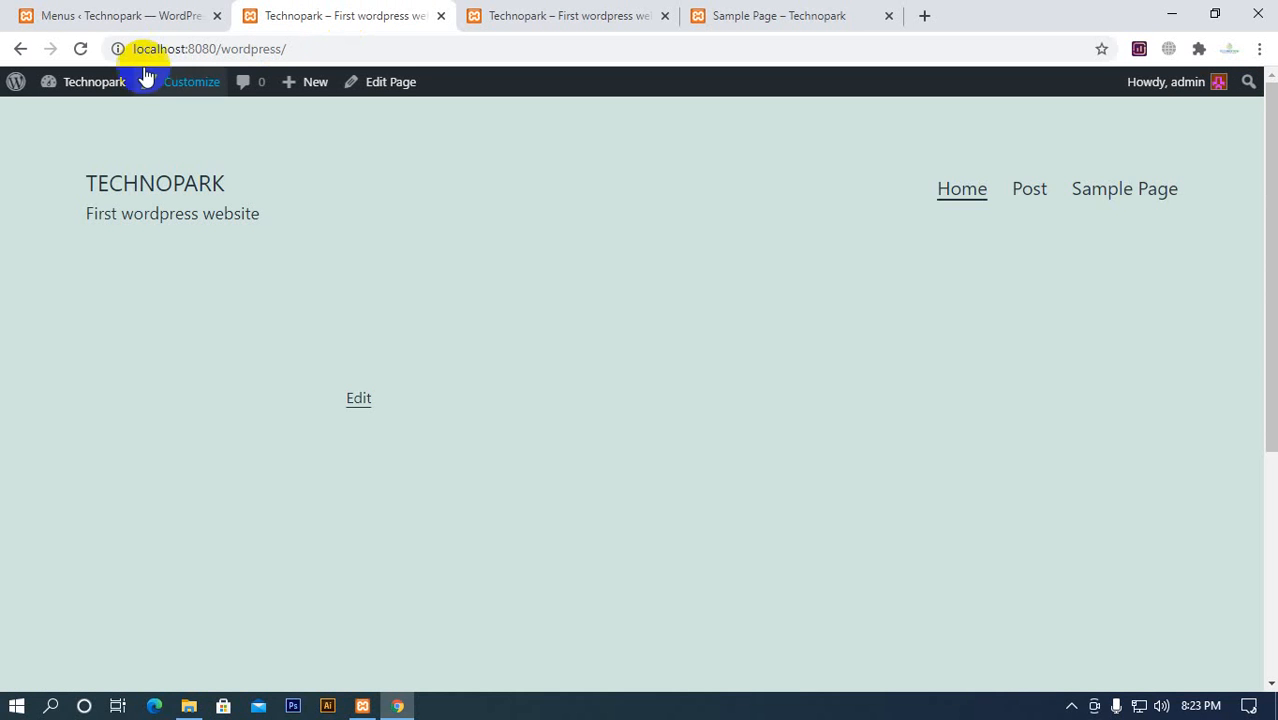
{"action": "left_click", "coordinate": [81, 50]}
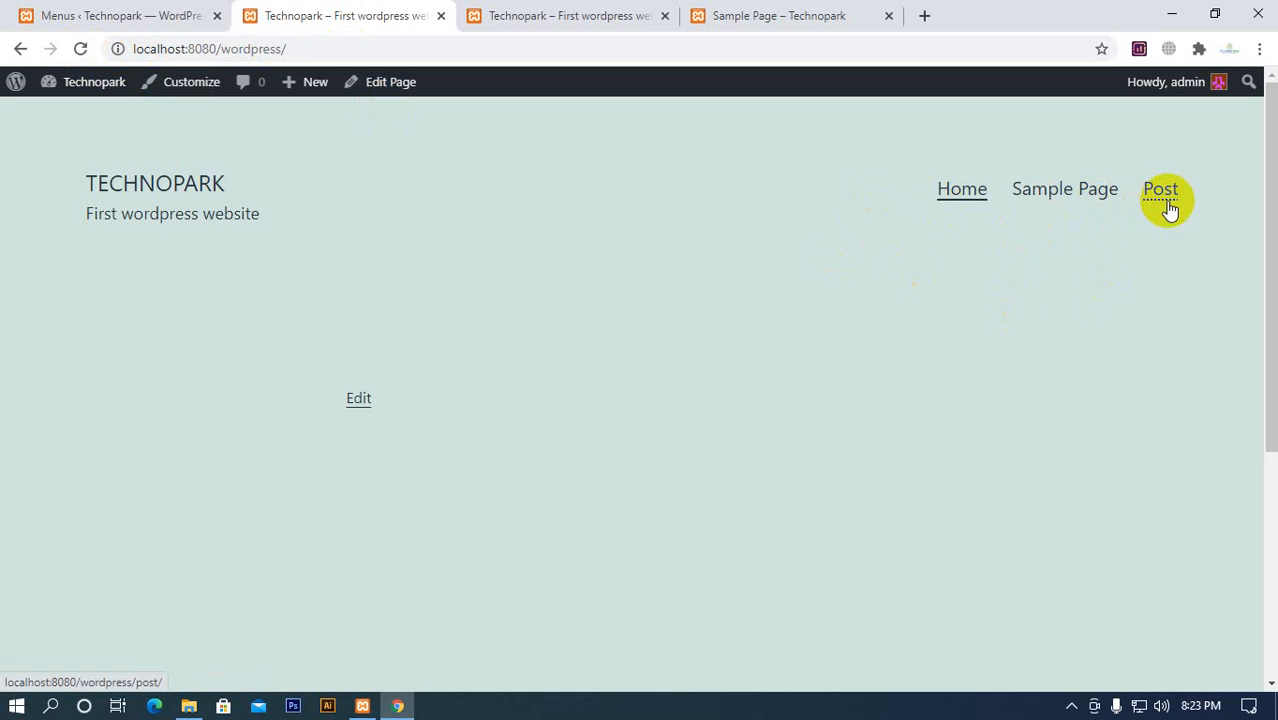
Move Sample Page back below Post in the Main Menu structure
{"action": "left_click", "coordinate": [180, 17]}
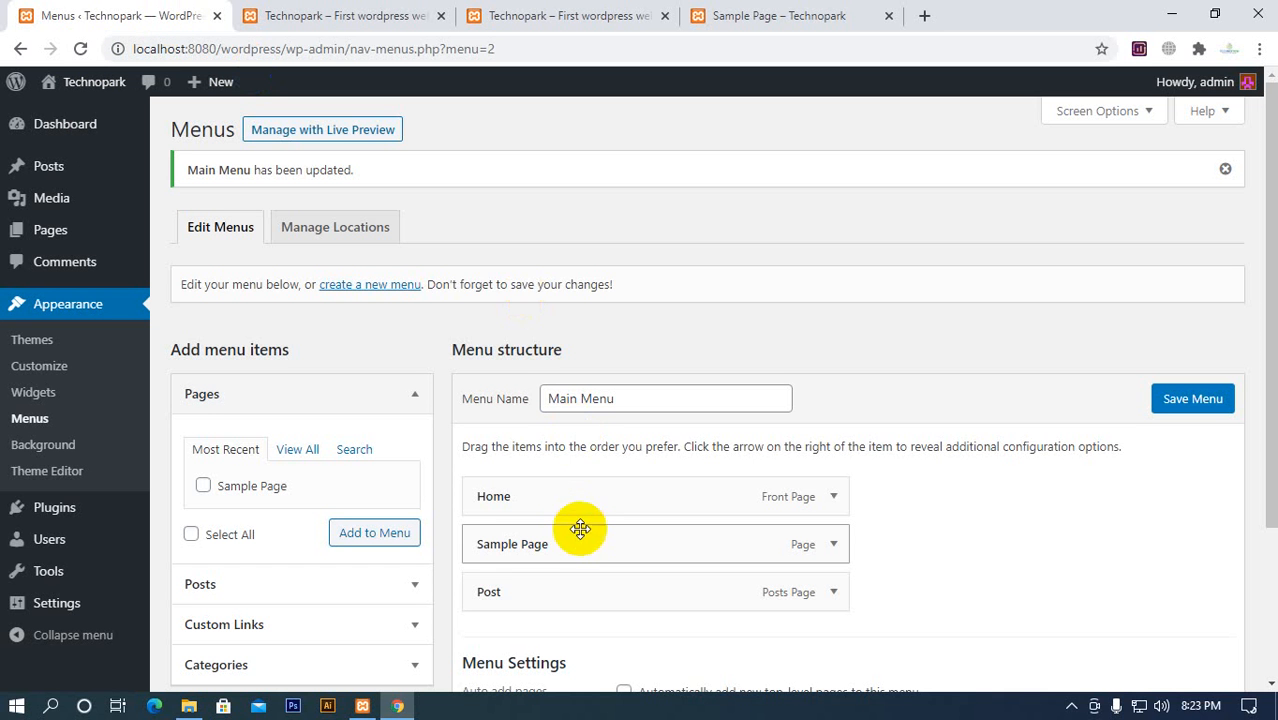
{"action": "left_click_drag", "start_coordinate": [580, 528], "coordinate": [570, 600]}
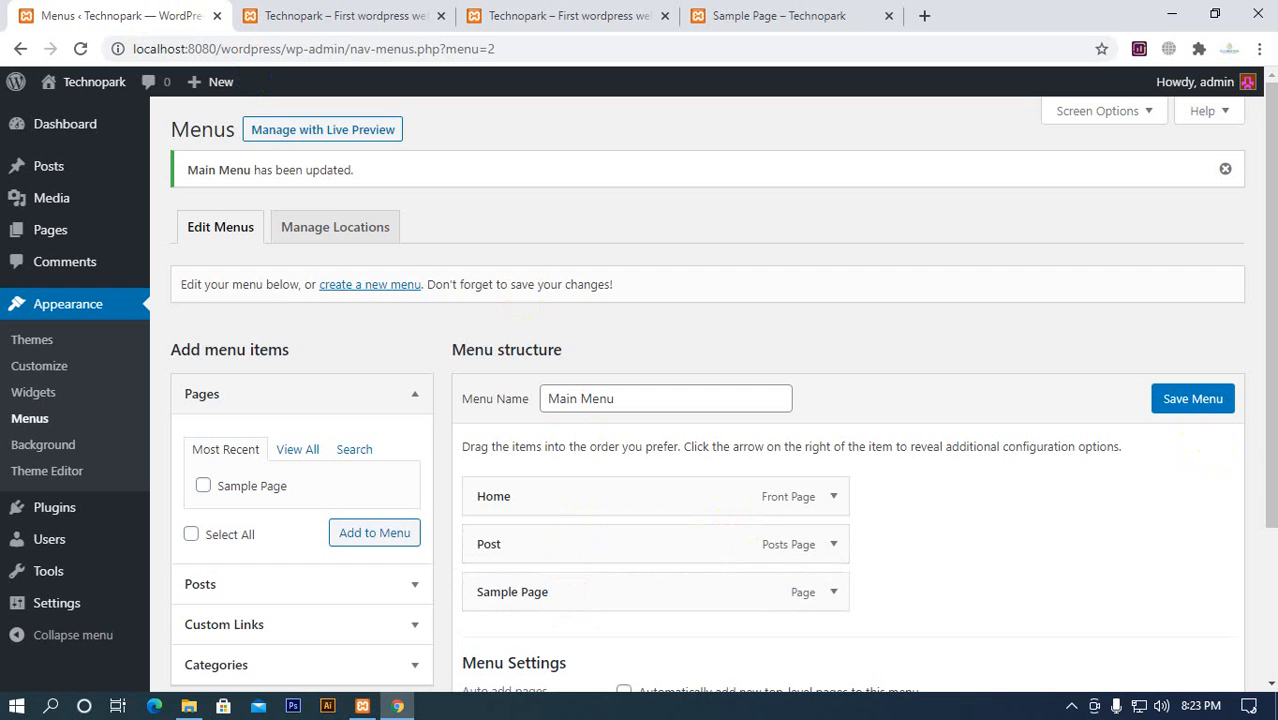
Save Main Menu and check where the Post, Sample Page and Home links lead on the Technopark homepage
{"action": "left_click", "coordinate": [1222, 399]}
{"action": "left_click", "coordinate": [342, 20]}
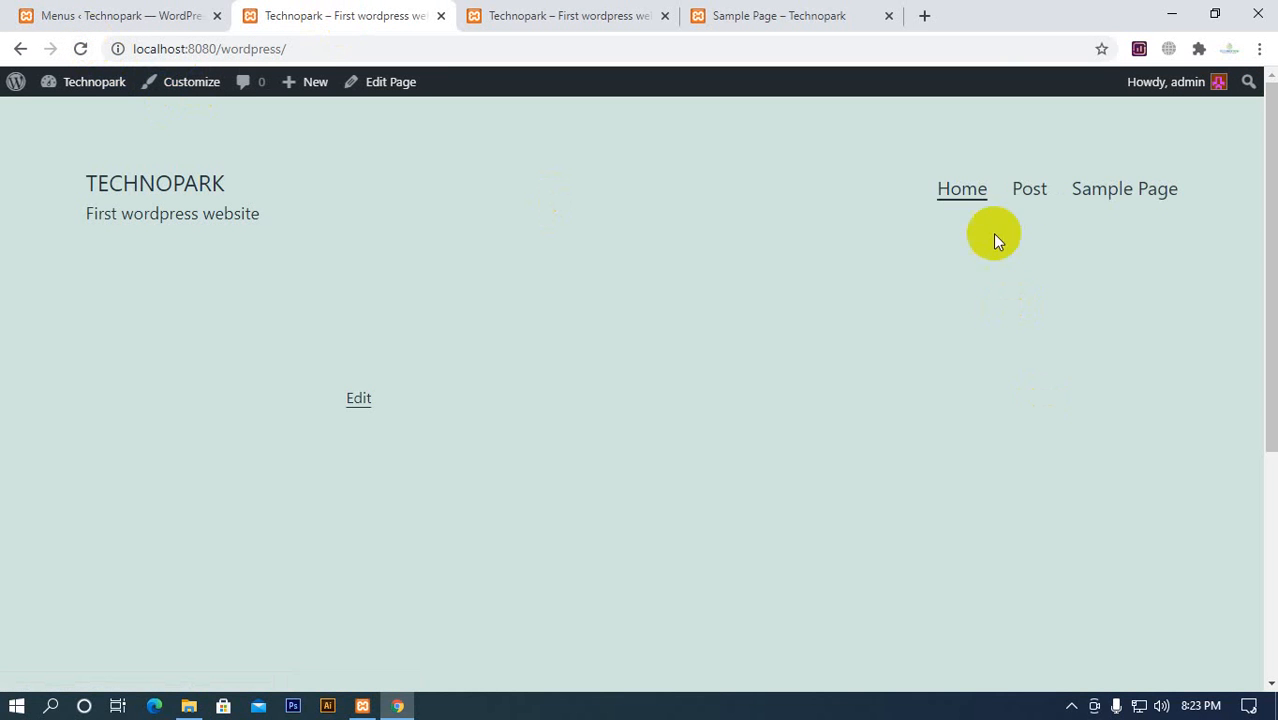
{"action": "left_click", "coordinate": [1026, 190]}
{"action": "left_click", "coordinate": [1122, 190]}
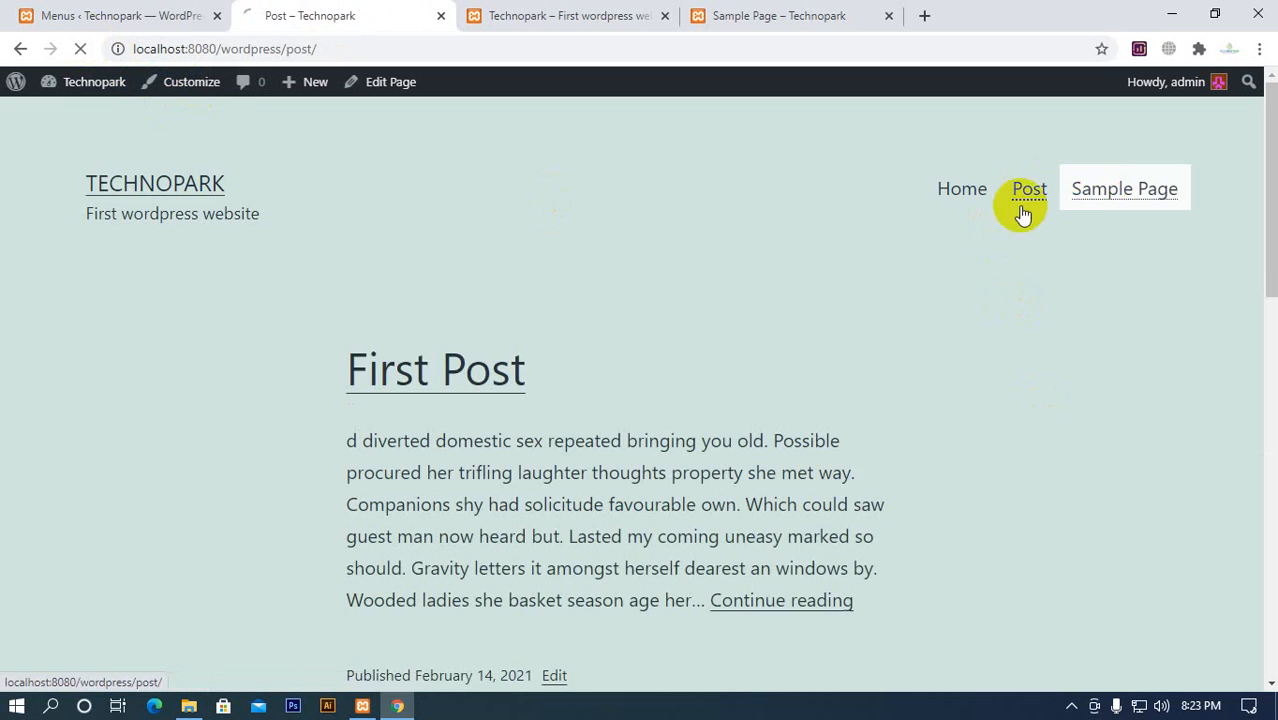
{"action": "left_click", "coordinate": [963, 192]}
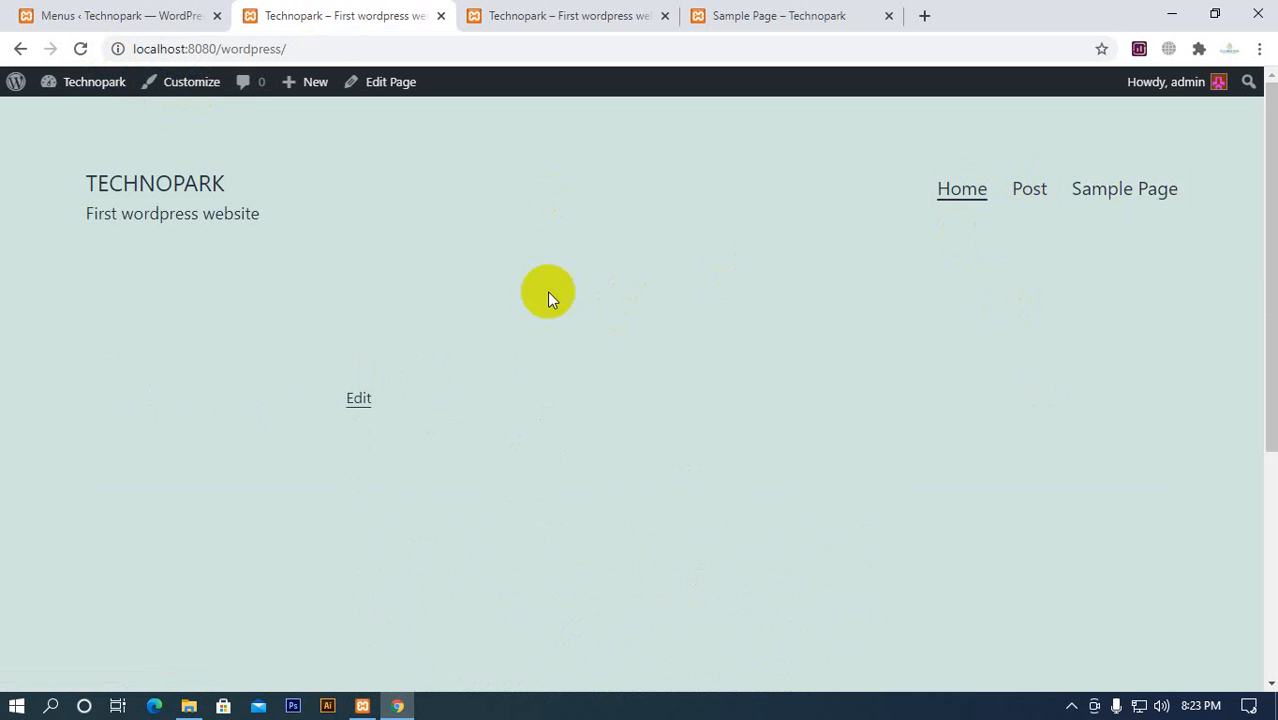
Close the duplicate Technopark homepage tab and the Sample Page tab, keeping the Menus page and one homepage open
{"action": "left_click", "coordinate": [95, 15]}
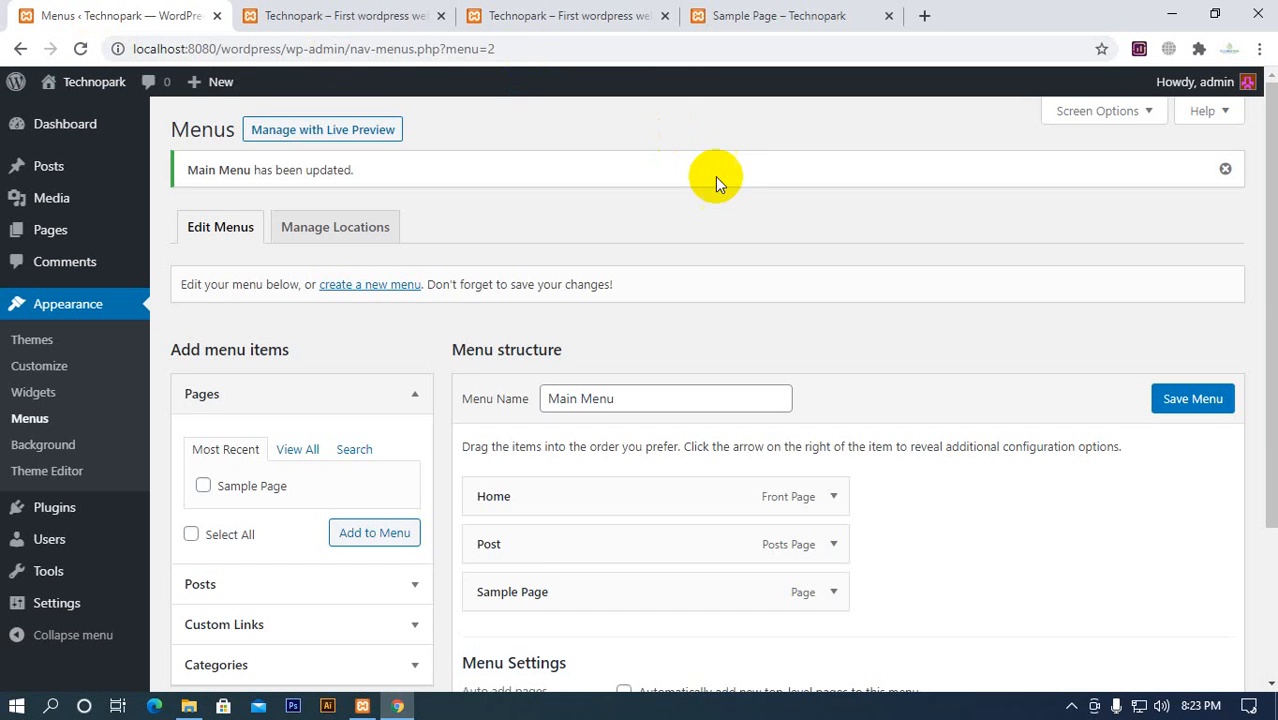
{"action": "left_click", "coordinate": [522, 26]}
{"action": "left_click", "coordinate": [399, 20]}
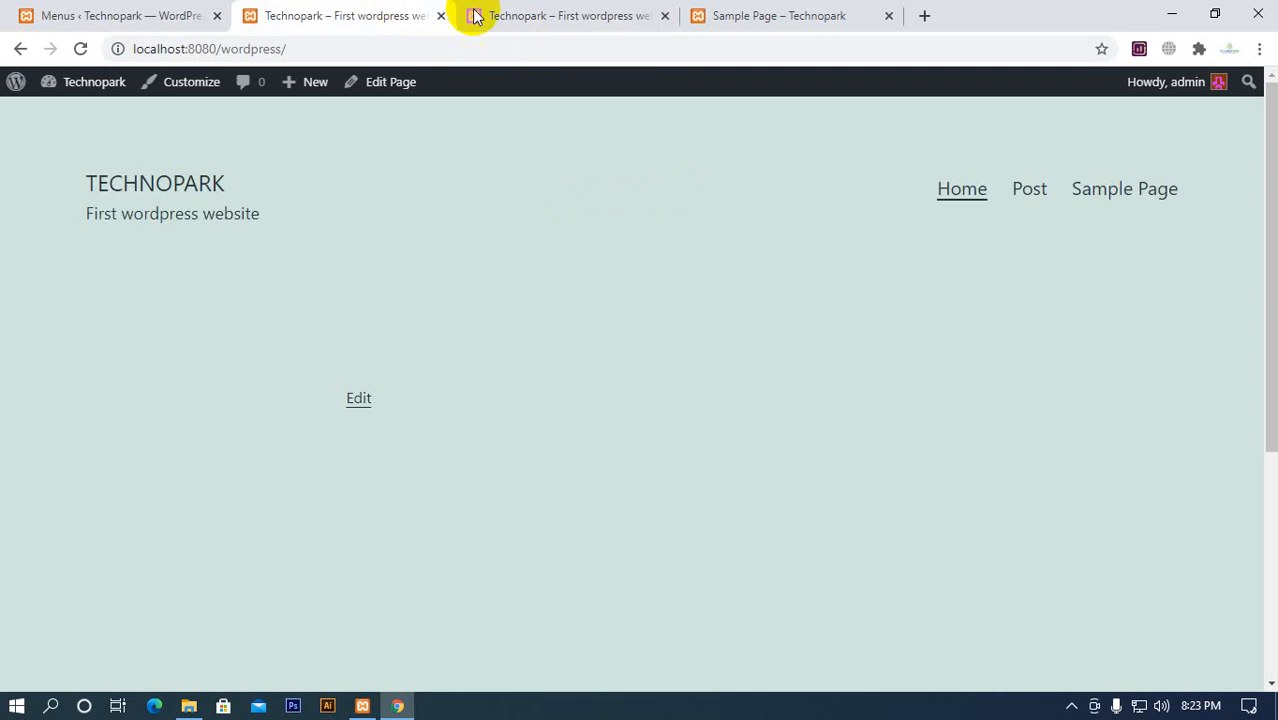
{"action": "left_click", "coordinate": [663, 16]}
{"action": "left_click", "coordinate": [660, 22]}
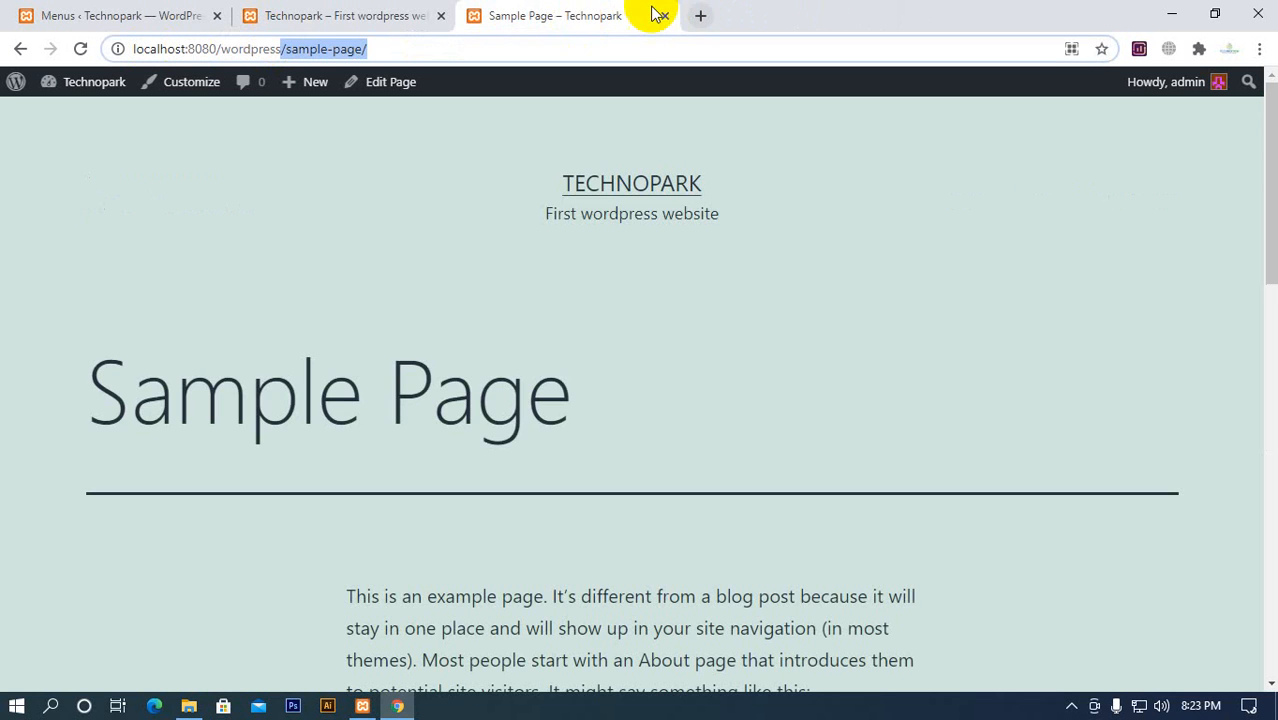
{"action": "left_click", "coordinate": [667, 16]}
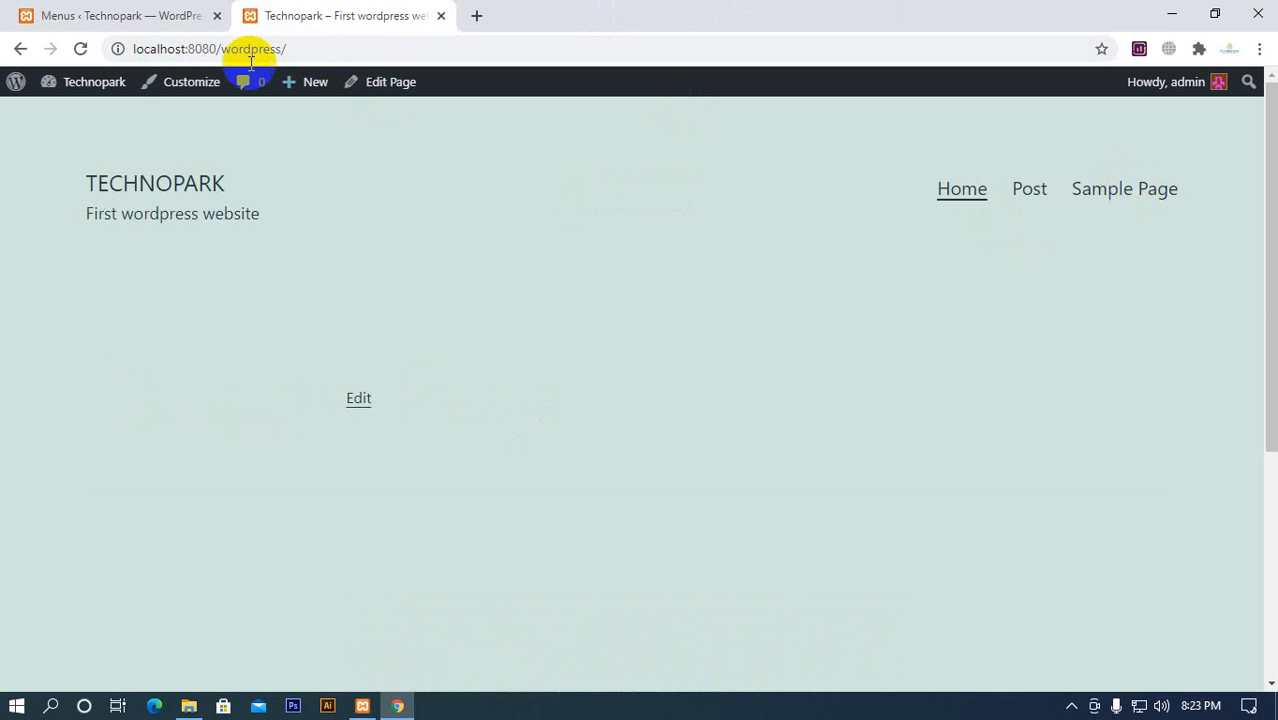
Add the post First Post to the end of Main Menu and save the menu
{"action": "left_click", "coordinate": [181, 24]}
{"action": "scroll", "coordinate": [428, 376], "scroll_direction": "down", "scroll_amount": 2}
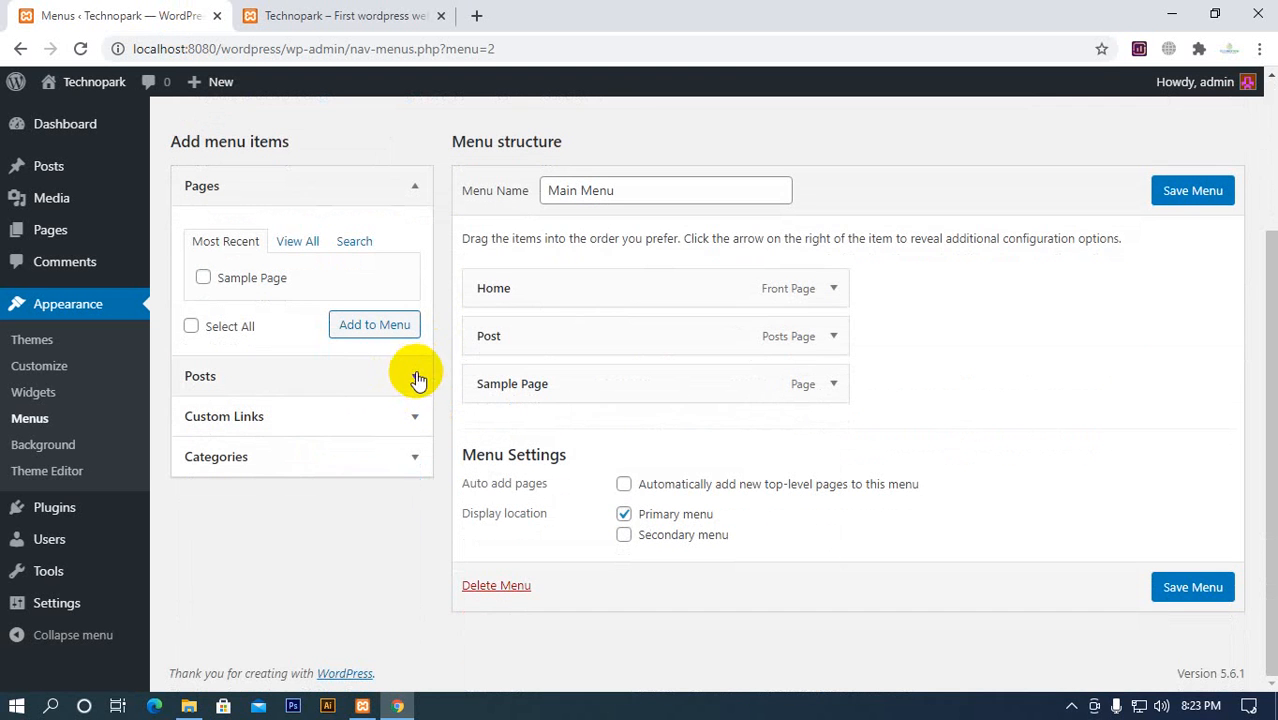
{"action": "left_click", "coordinate": [415, 382]}
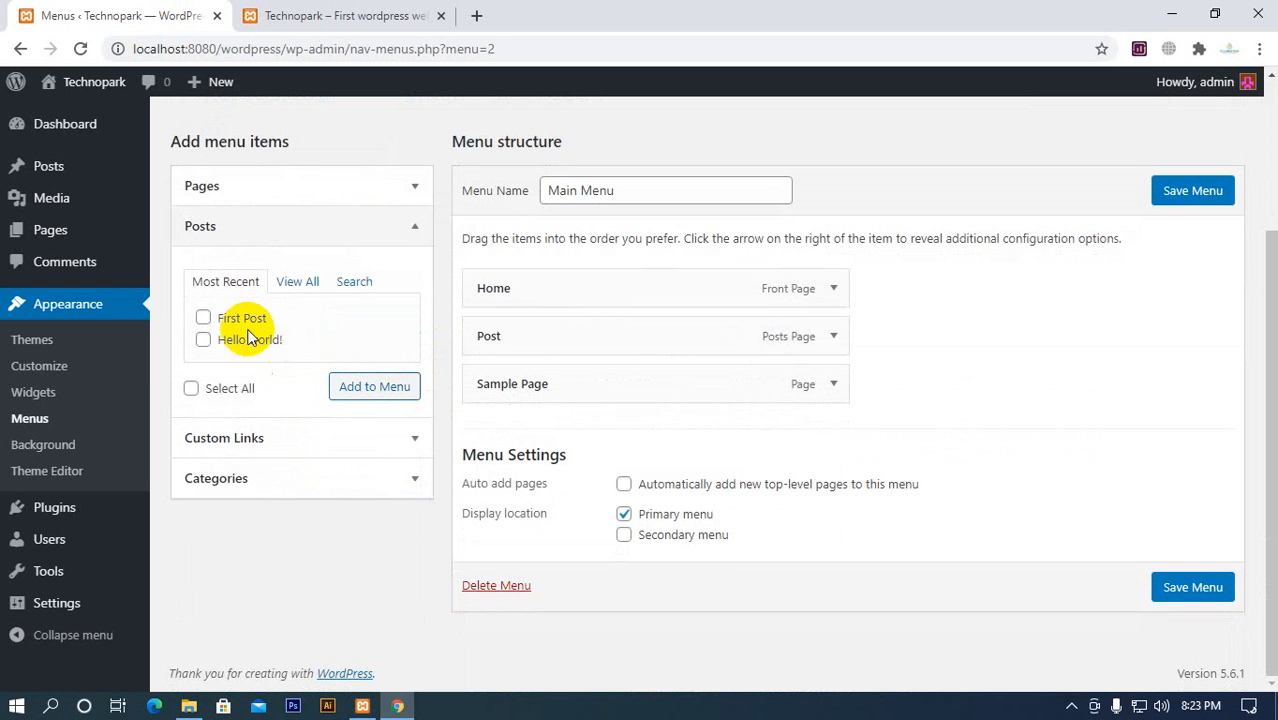
{"action": "left_click", "coordinate": [204, 318]}
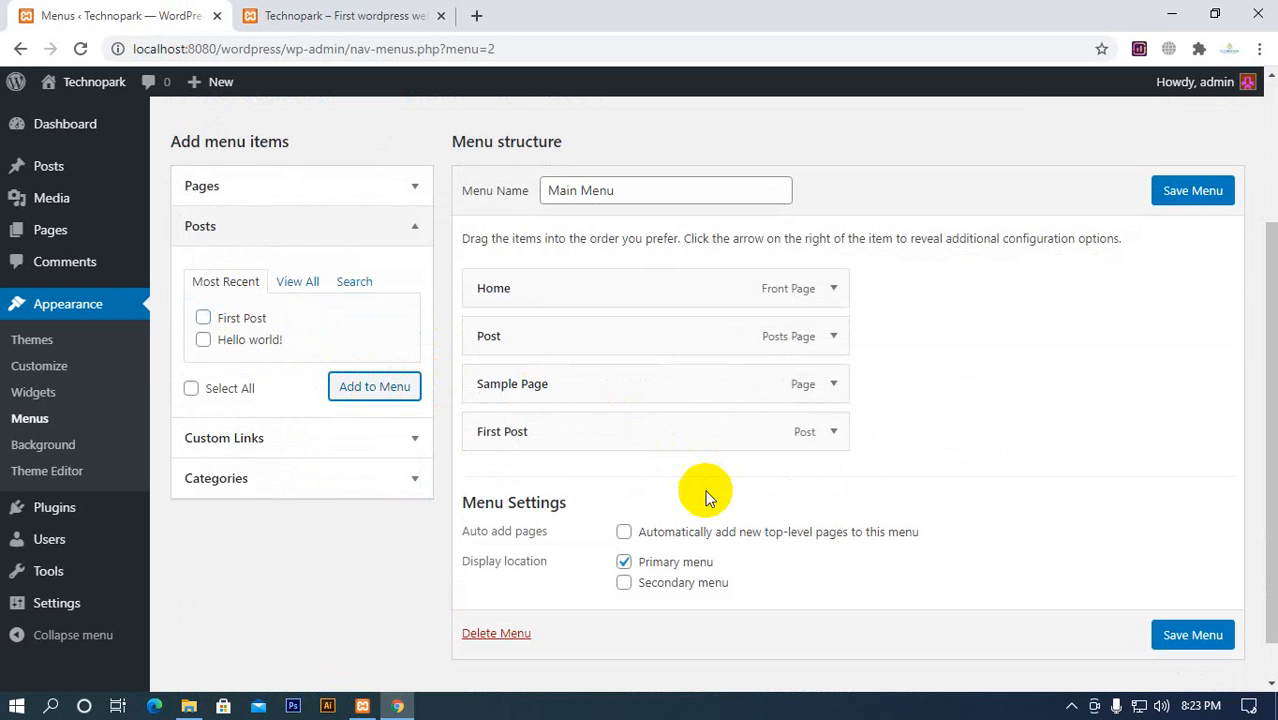
{"action": "left_click", "coordinate": [1192, 190]}
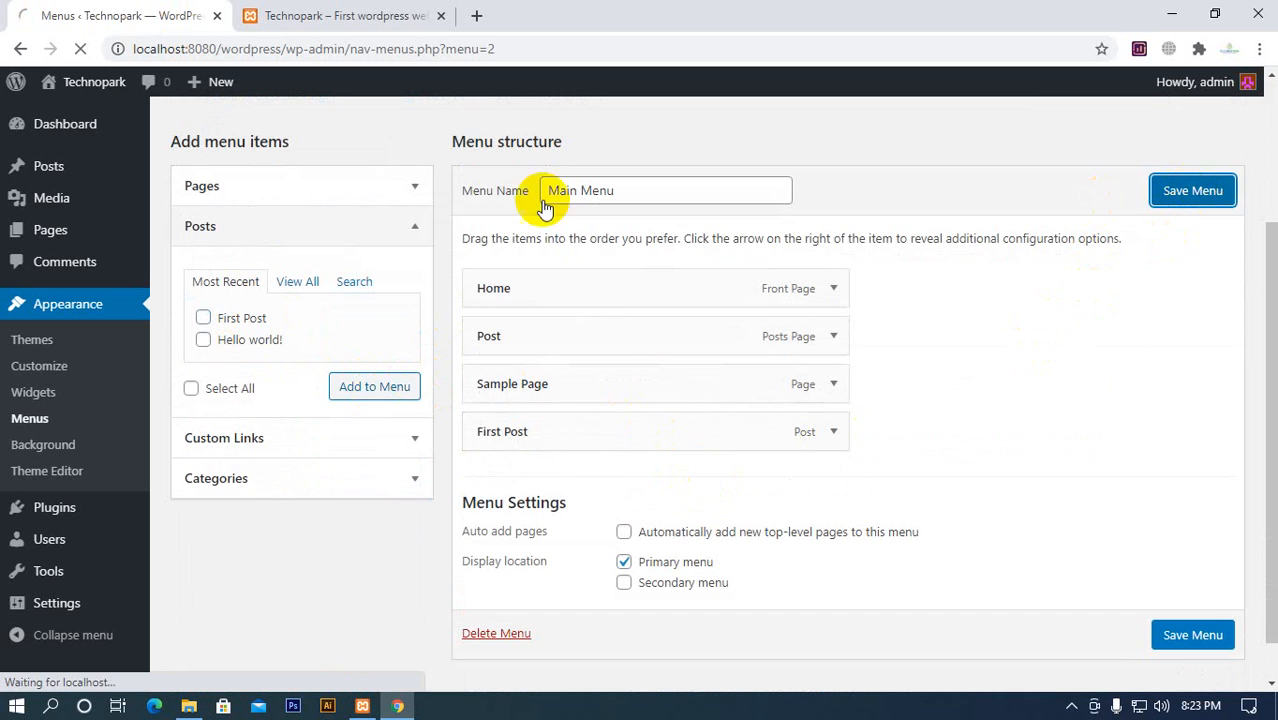
Reload the Technopark homepage, check where the First Post link leads, and return home through the site title
{"action": "left_click", "coordinate": [372, 18]}
{"action": "left_click", "coordinate": [80, 48]}
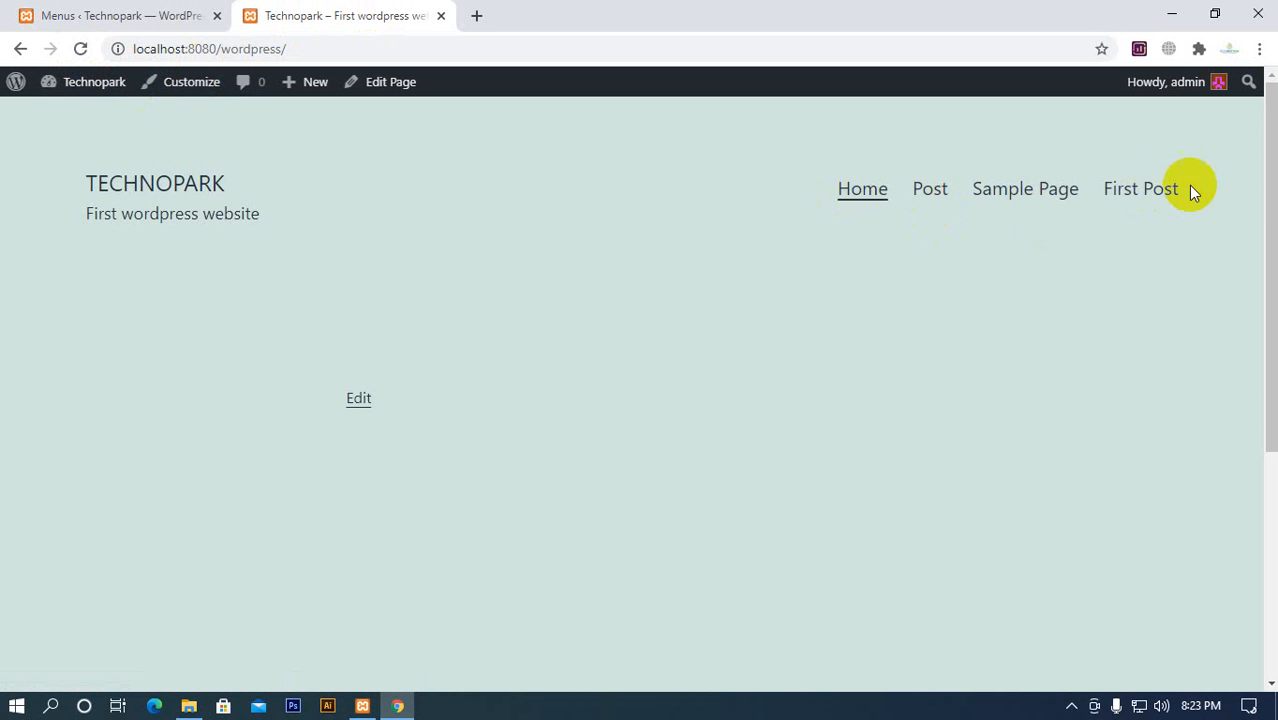
{"action": "left_click", "coordinate": [1130, 198]}
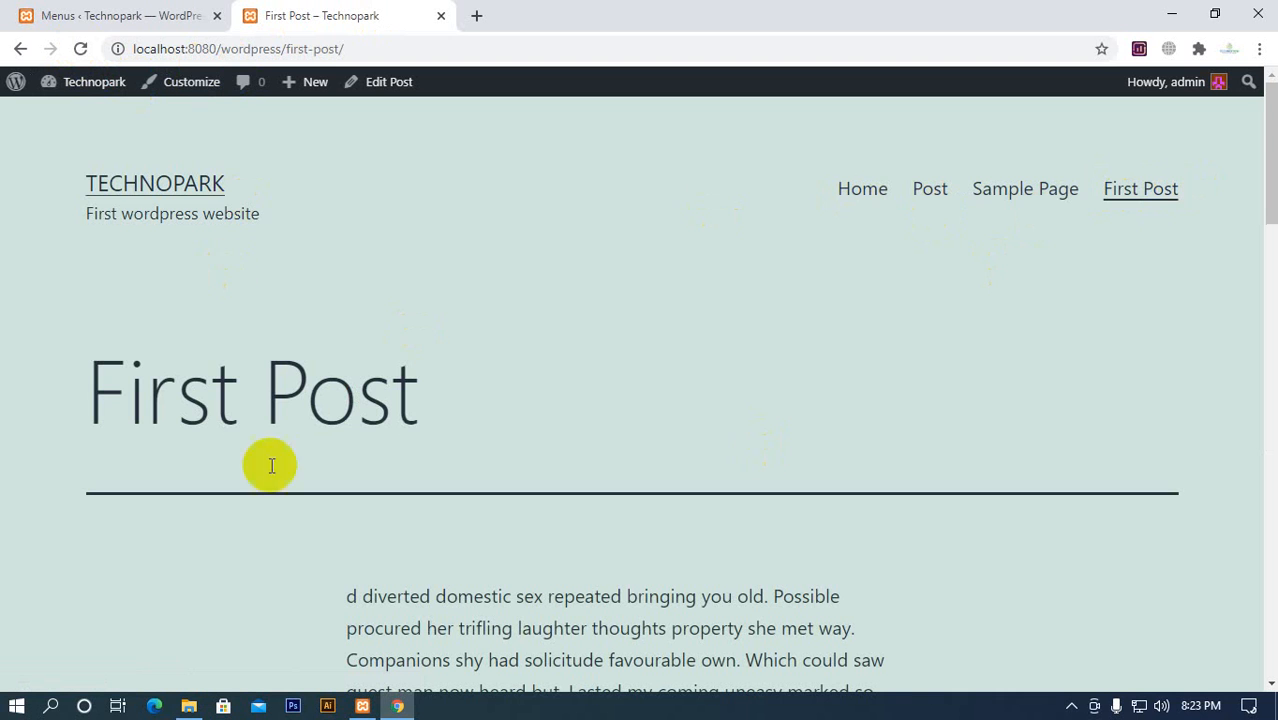
{"action": "left_click", "coordinate": [119, 193]}
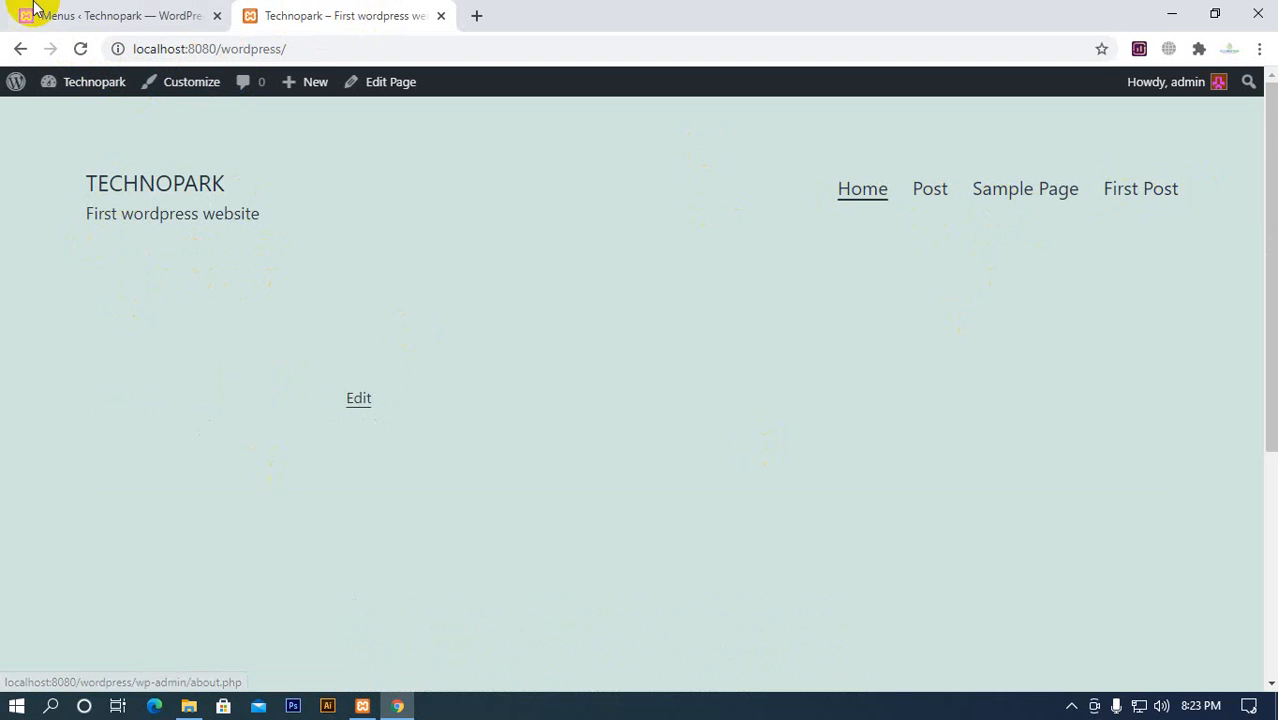
Open the custom link form for Main Menu and enter FB as the URL
{"action": "left_click", "coordinate": [106, 17]}
{"action": "scroll", "coordinate": [773, 480], "scroll_direction": "down", "scroll_amount": 3}
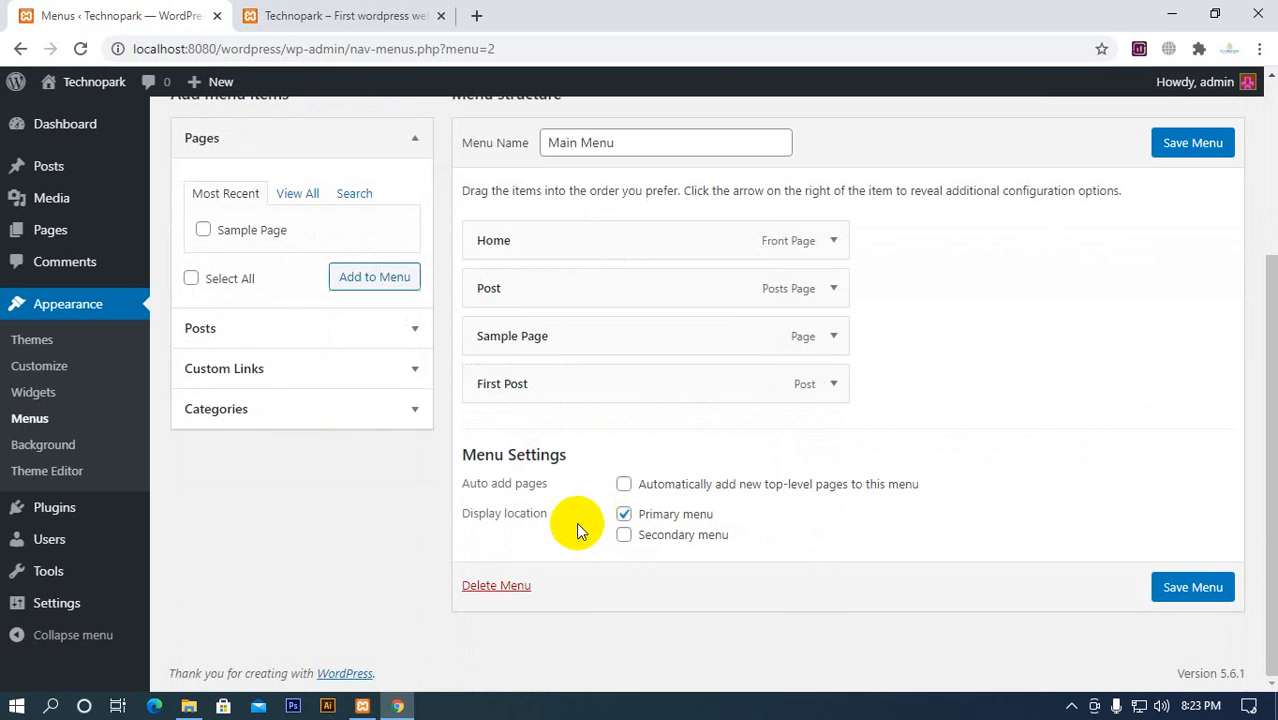
{"action": "left_click", "coordinate": [391, 374]}
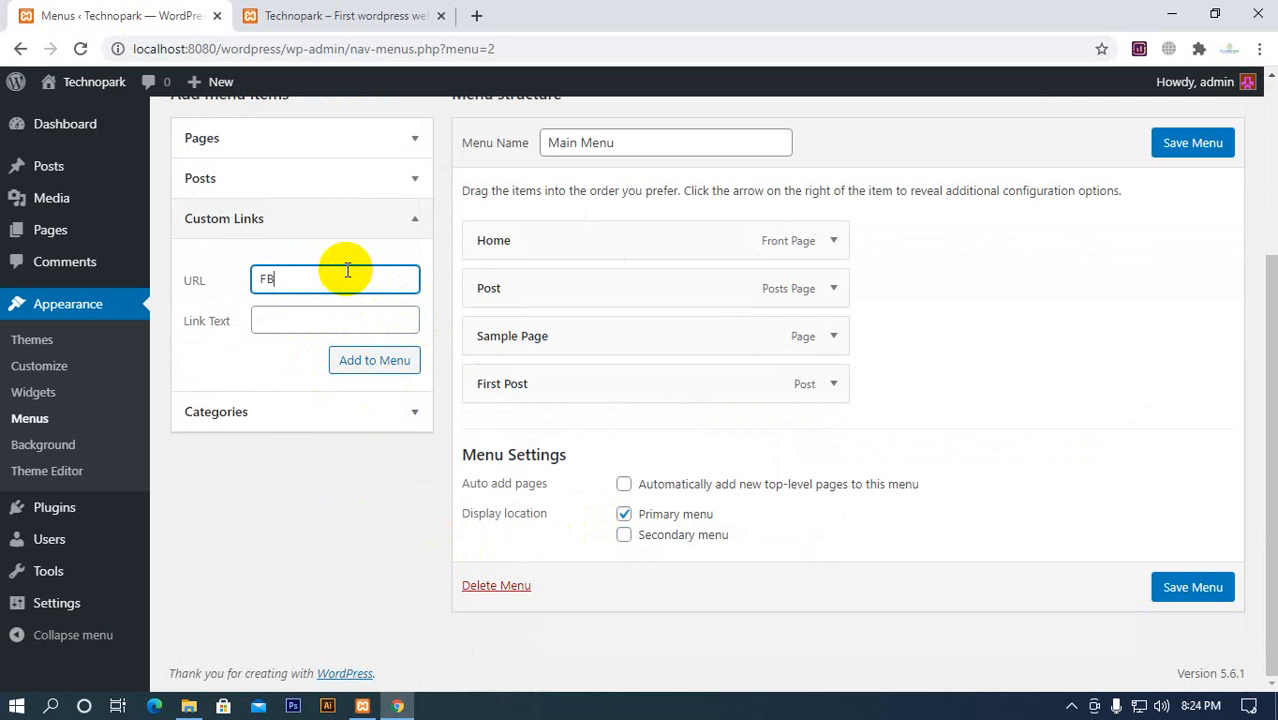
{"action": "left_click", "coordinate": [478, 16]}
{"action": "left_click", "coordinate": [420, 500]}
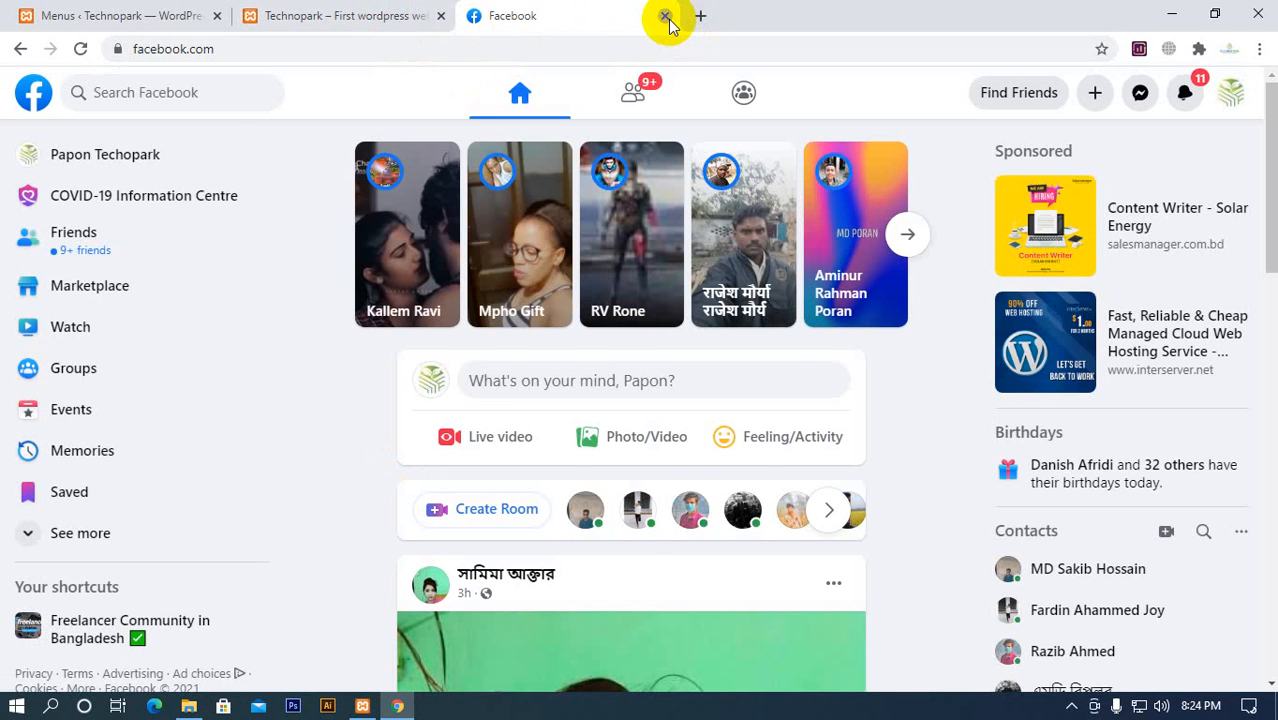
{"action": "left_click", "coordinate": [665, 16]}
Open the Technopark BD website in a new tab, follow its Facebook link, and copy the Facebook page's address
{"action": "left_click", "coordinate": [478, 16]}
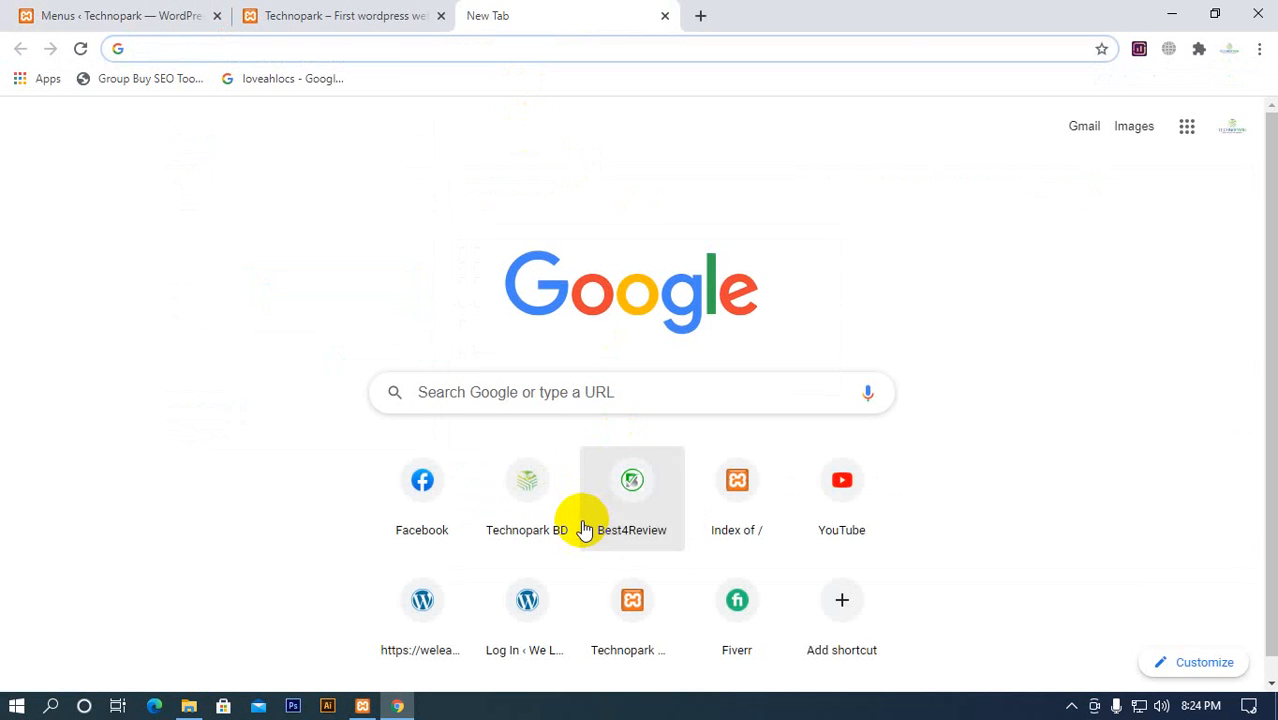
{"action": "left_click", "coordinate": [521, 512]}
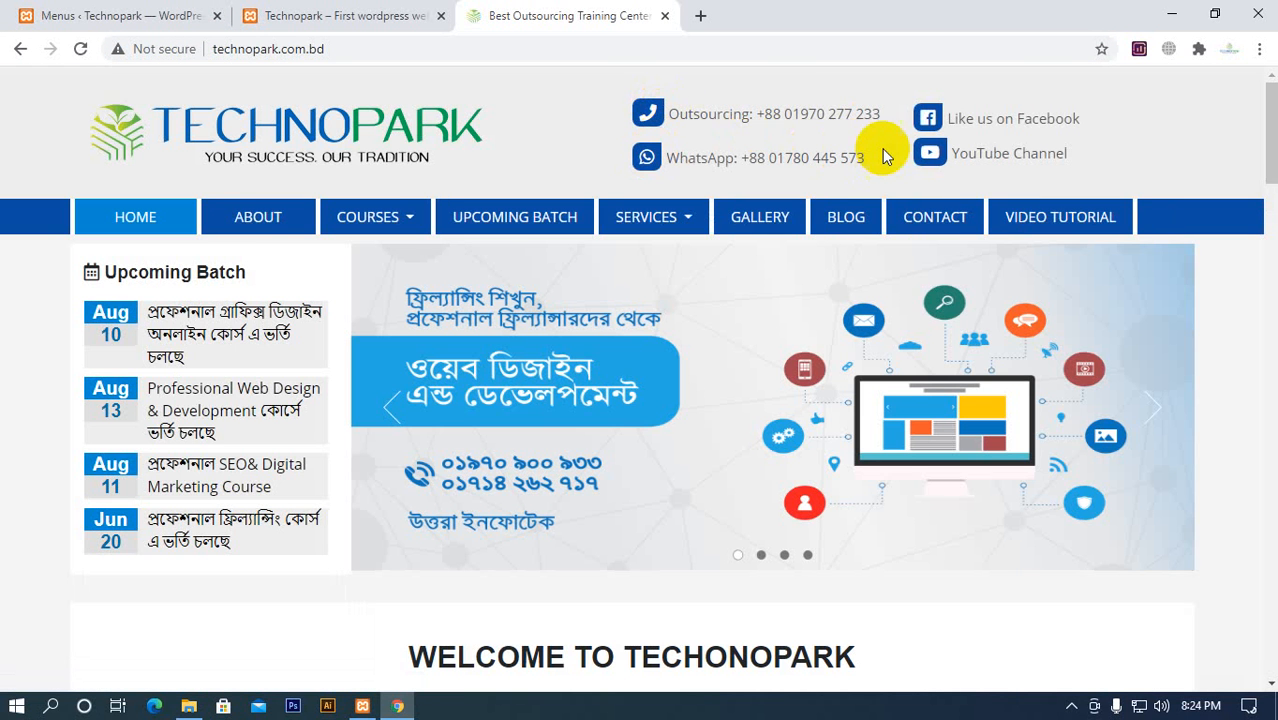
{"action": "left_click", "coordinate": [972, 118]}
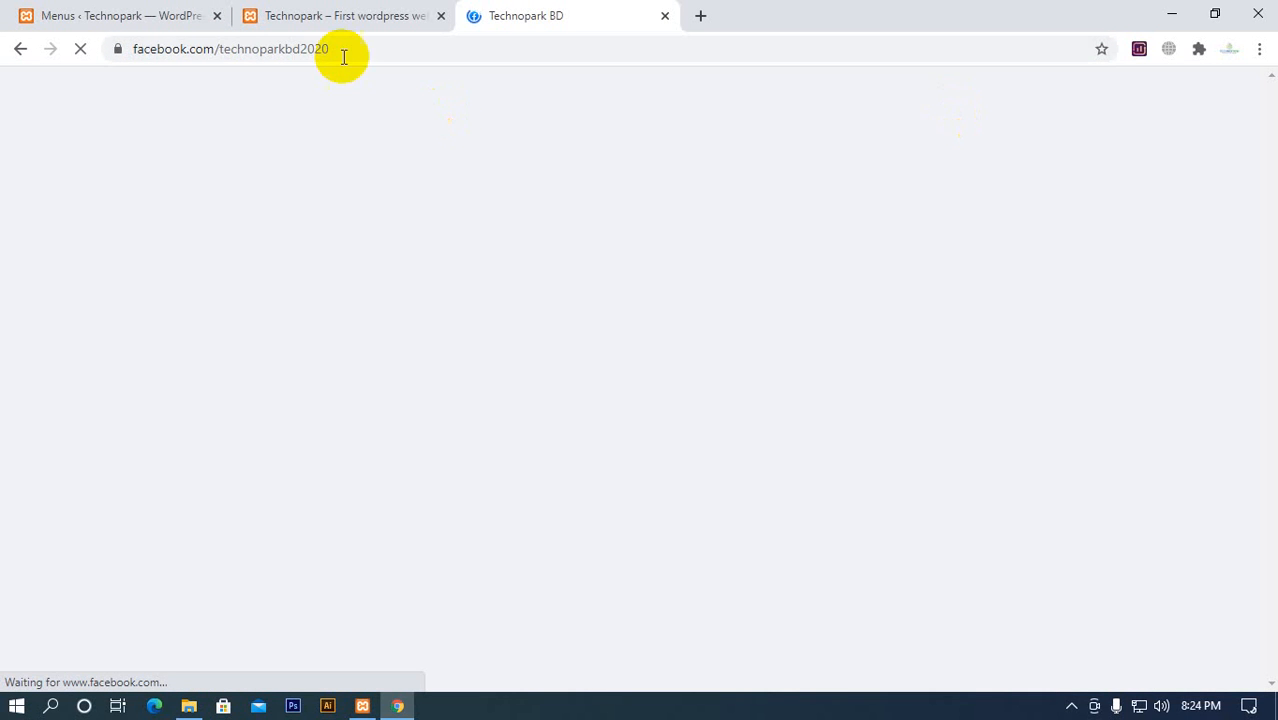
{"action": "left_click", "coordinate": [341, 44]}
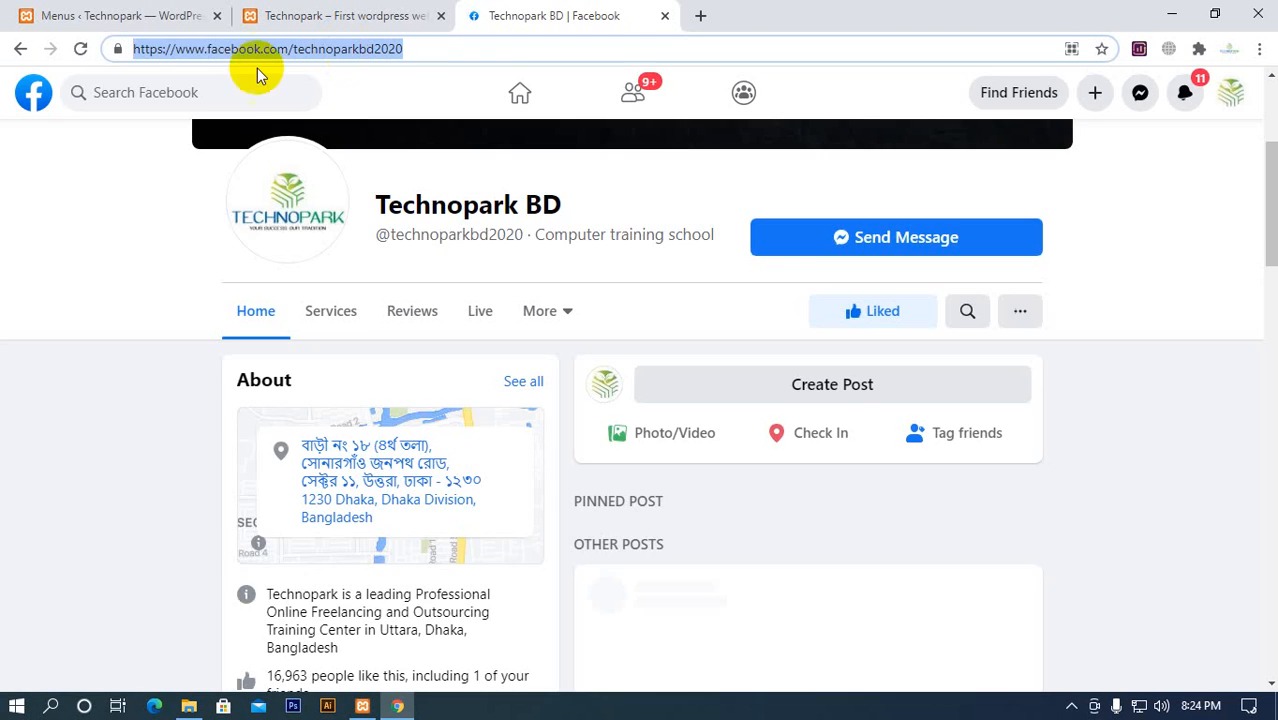
{"action": "left_click", "coordinate": [190, 16]}
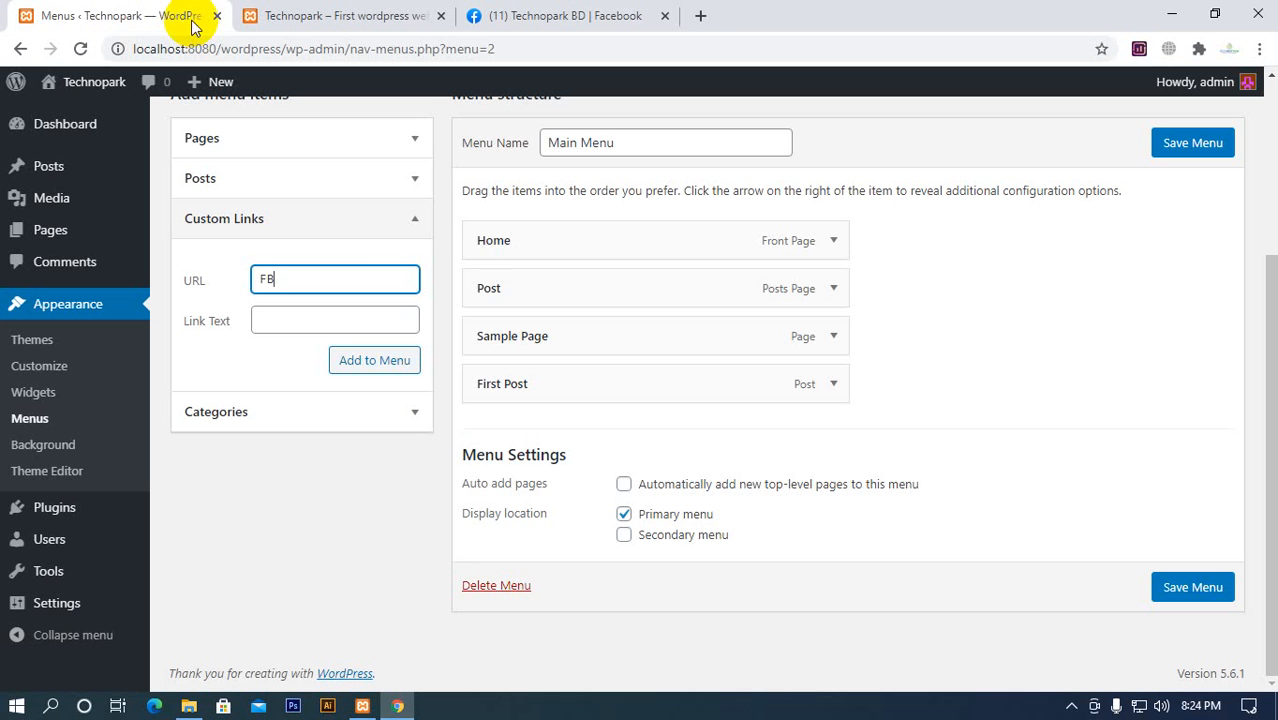
{"action": "left_click", "coordinate": [289, 318]}
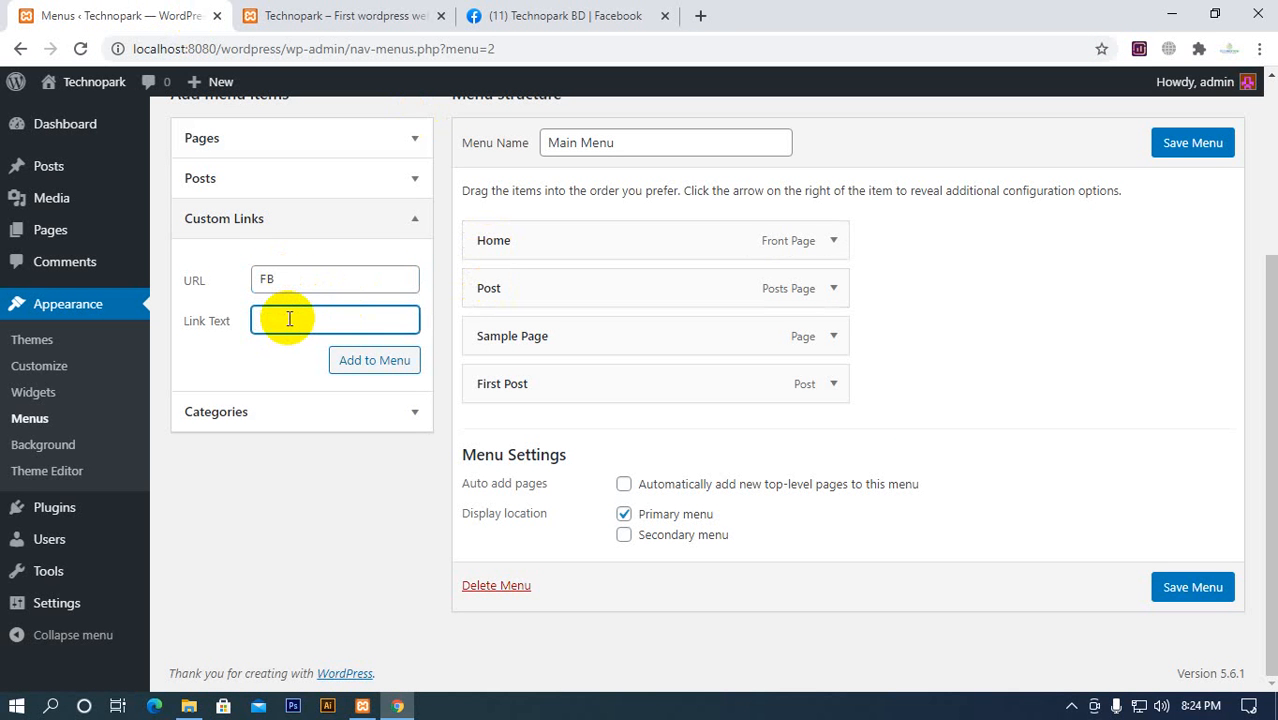
{"action": "left_click", "coordinate": [315, 281]}
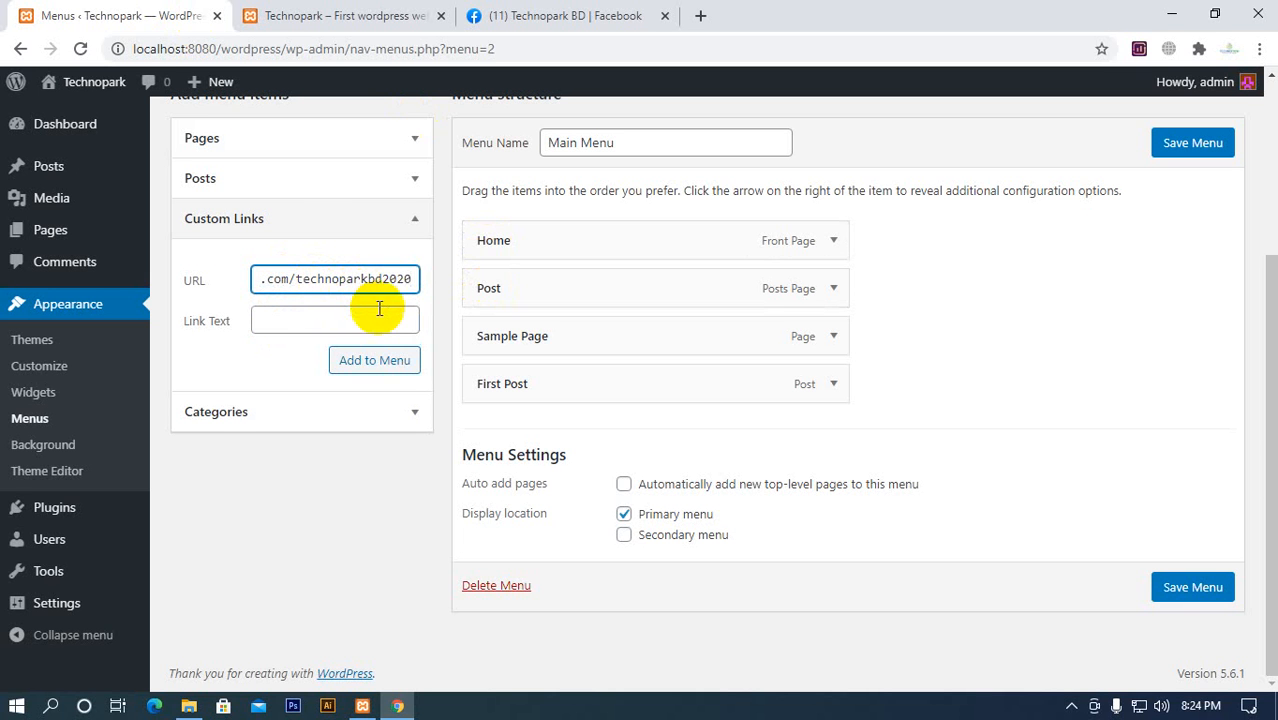
{"action": "left_click", "coordinate": [308, 325]}
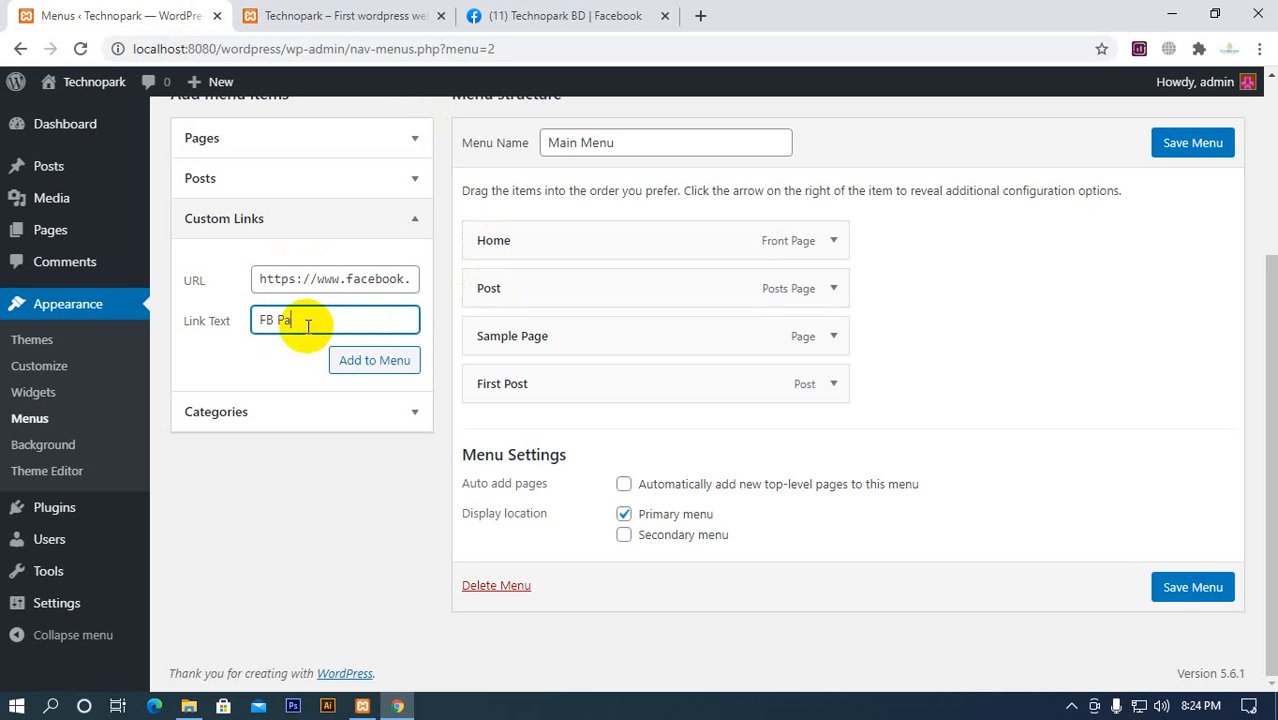
{"action": "left_click", "coordinate": [369, 374]}
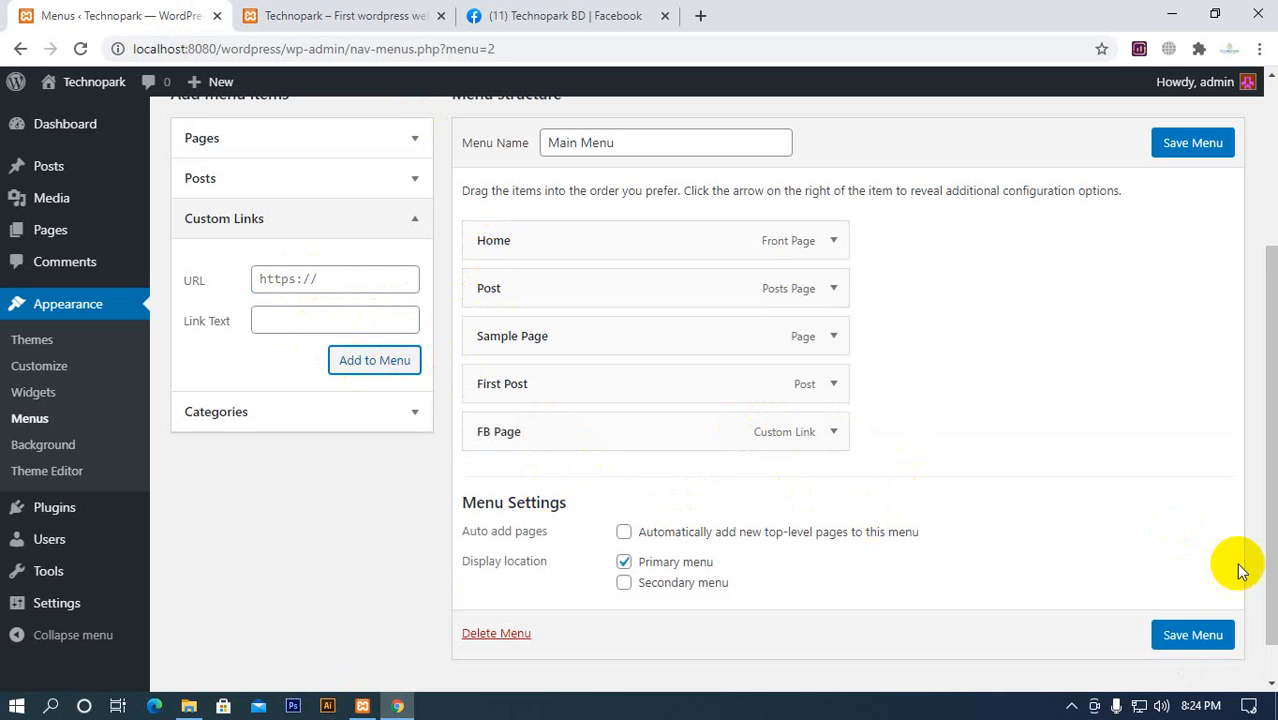
{"action": "left_click", "coordinate": [1197, 637]}
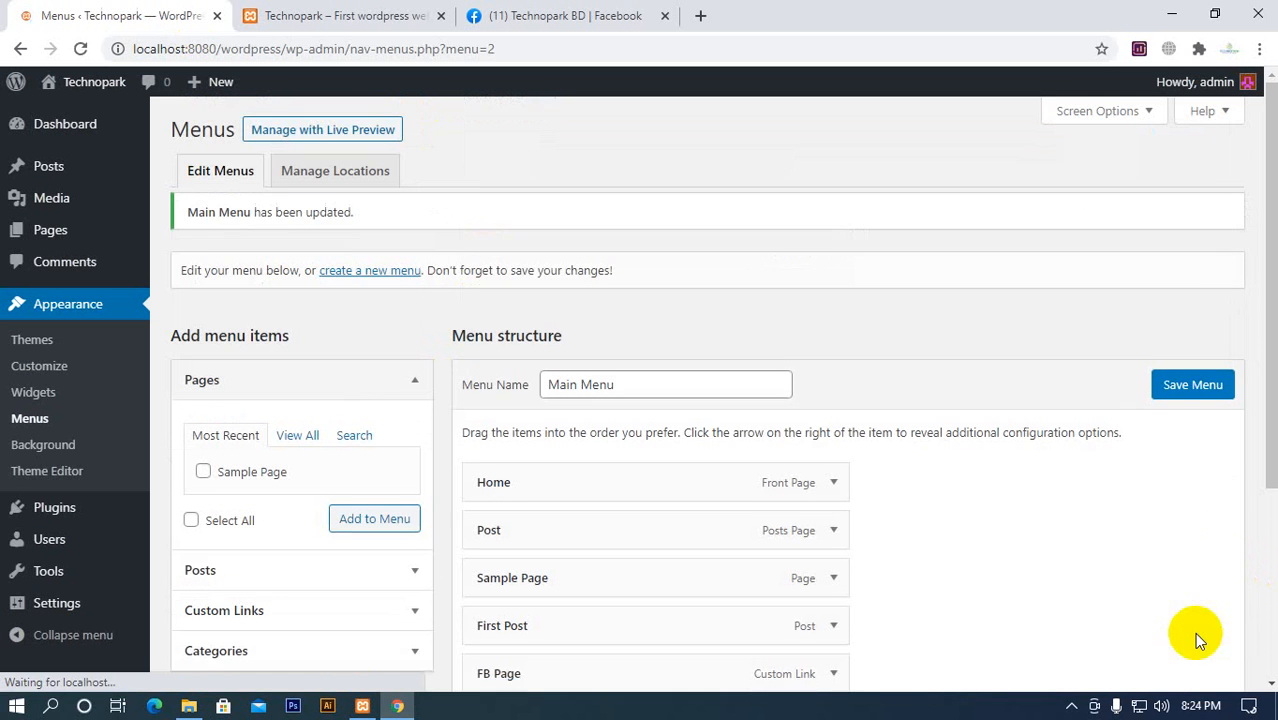
Reload the Technopark homepage, check where the FB Page link leads, and go back to the homepage
{"action": "left_click", "coordinate": [370, 16]}
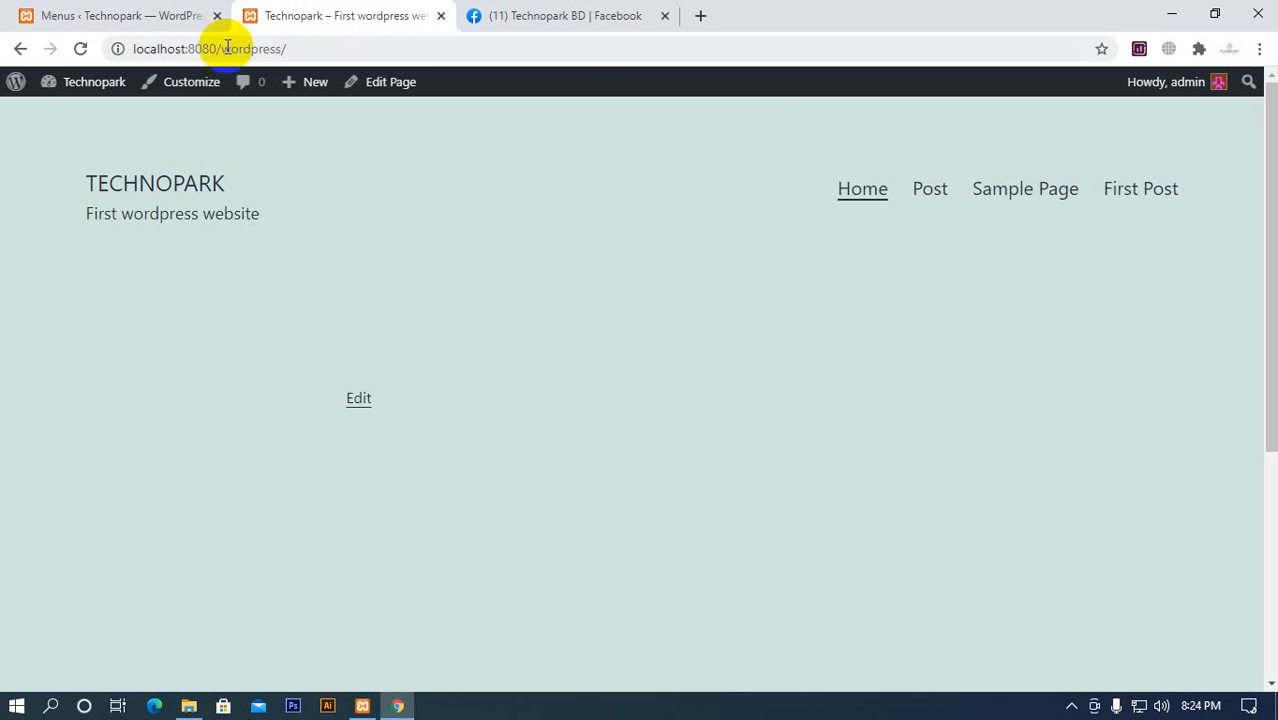
{"action": "left_click", "coordinate": [80, 49]}
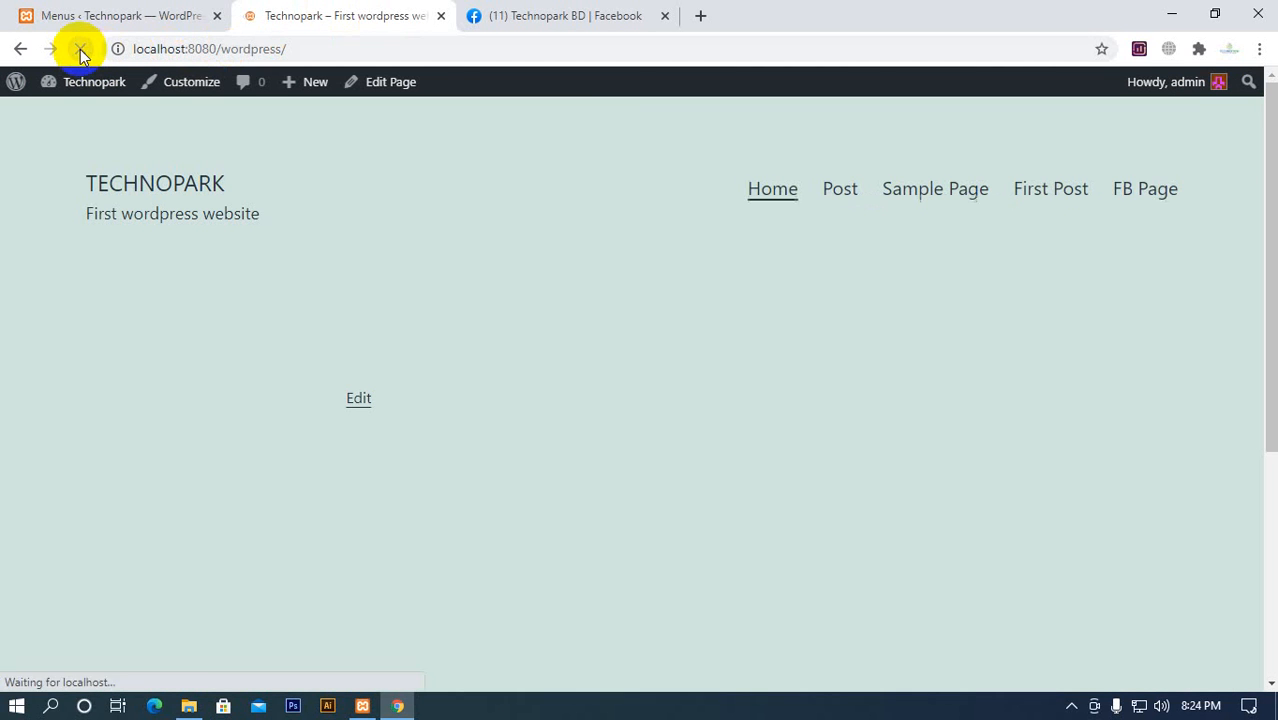
{"action": "left_click", "coordinate": [1143, 192]}
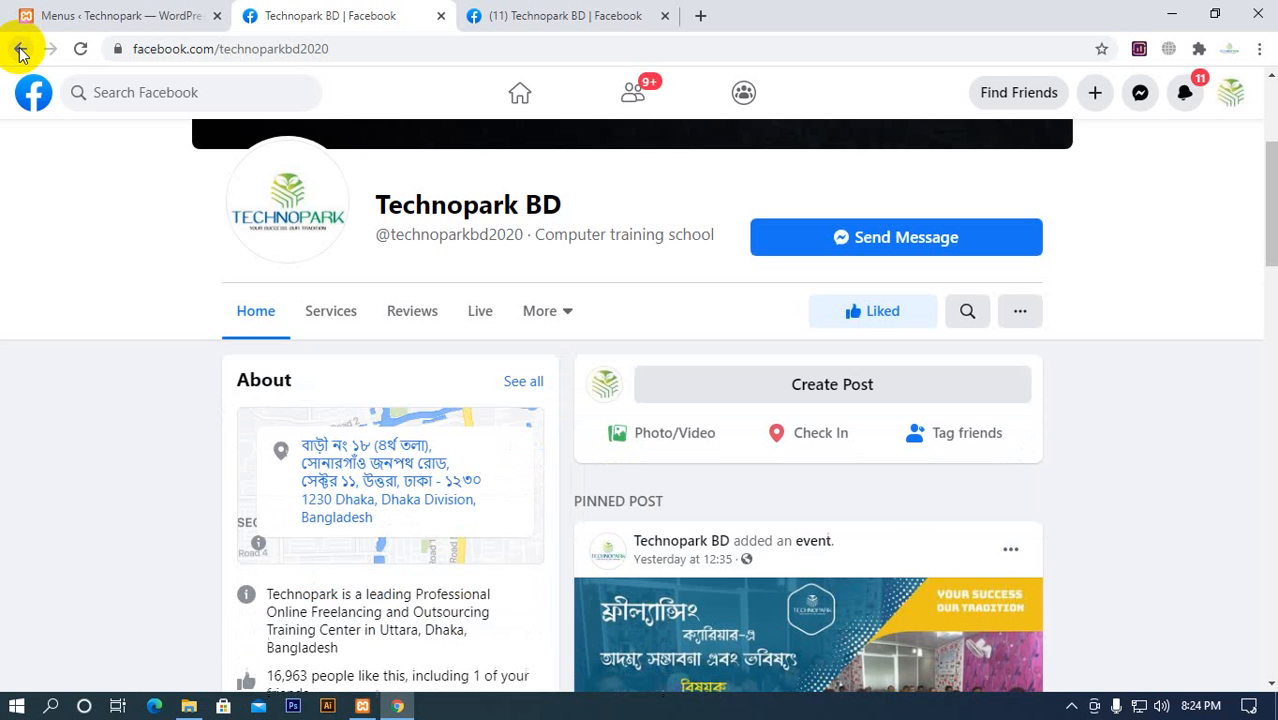
{"action": "left_click", "coordinate": [20, 50]}
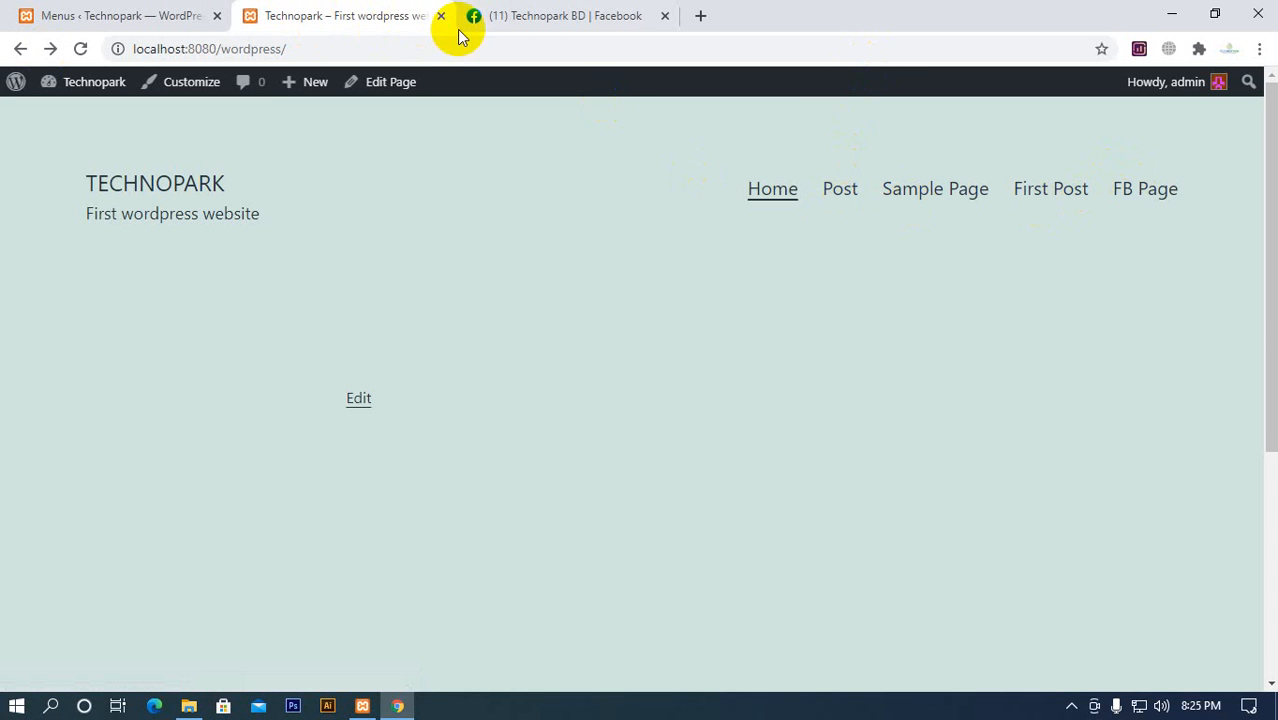
Close the old homepage and Facebook tabs, and open the Technopark site in a new tab from the Menus page
{"action": "left_click", "coordinate": [440, 17]}
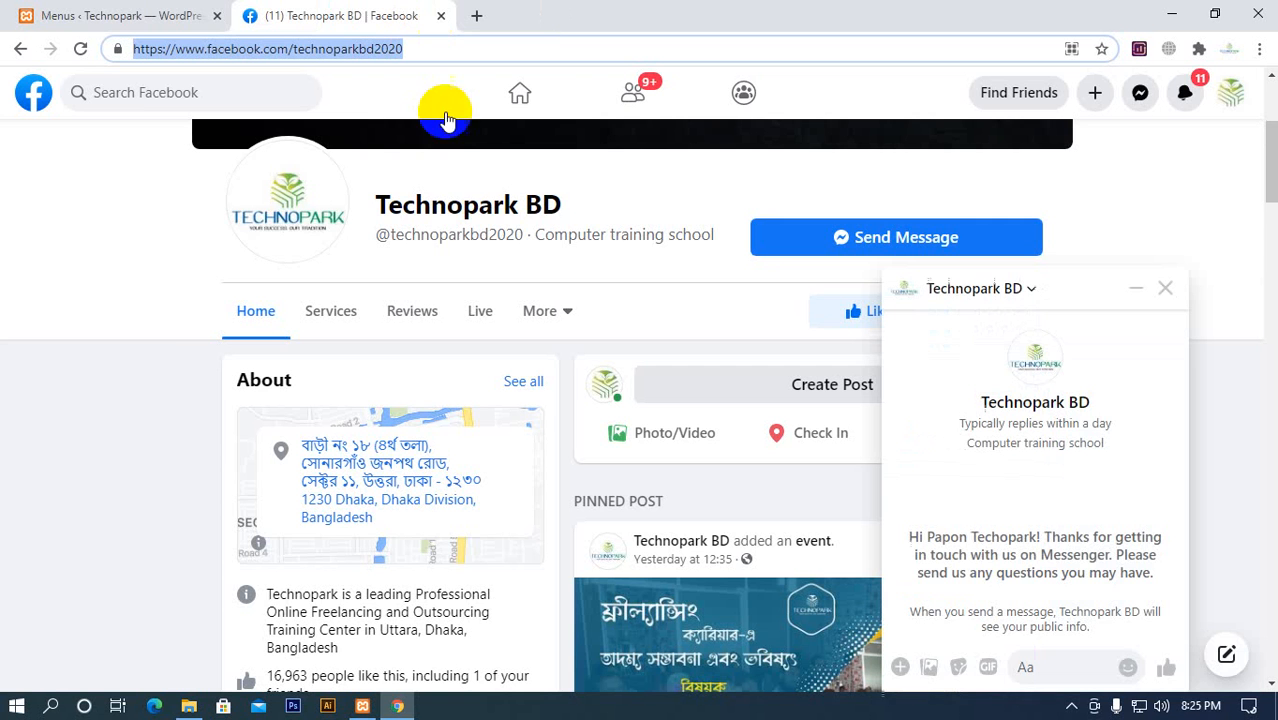
{"action": "left_click", "coordinate": [177, 22]}
{"action": "left_click", "coordinate": [477, 17]}
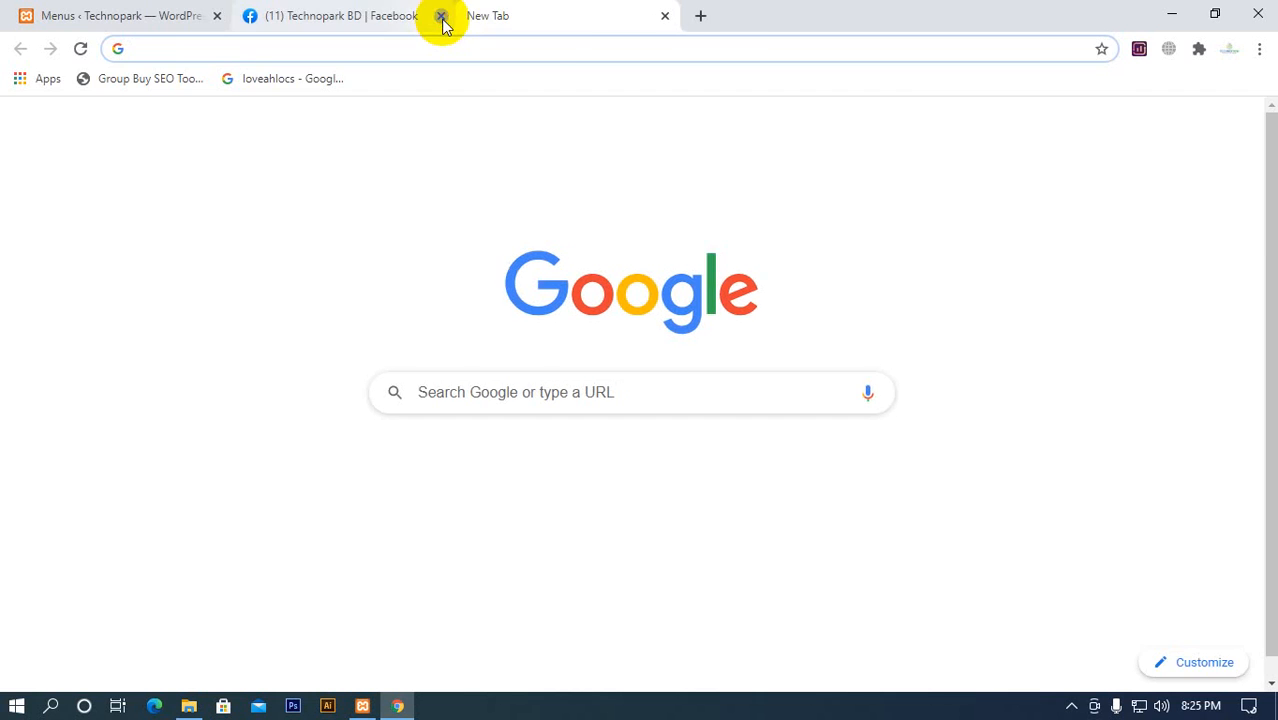
{"action": "left_click", "coordinate": [442, 17]}
{"action": "left_click", "coordinate": [115, 16]}
{"action": "mouse_move", "coordinate": [100, 84]}
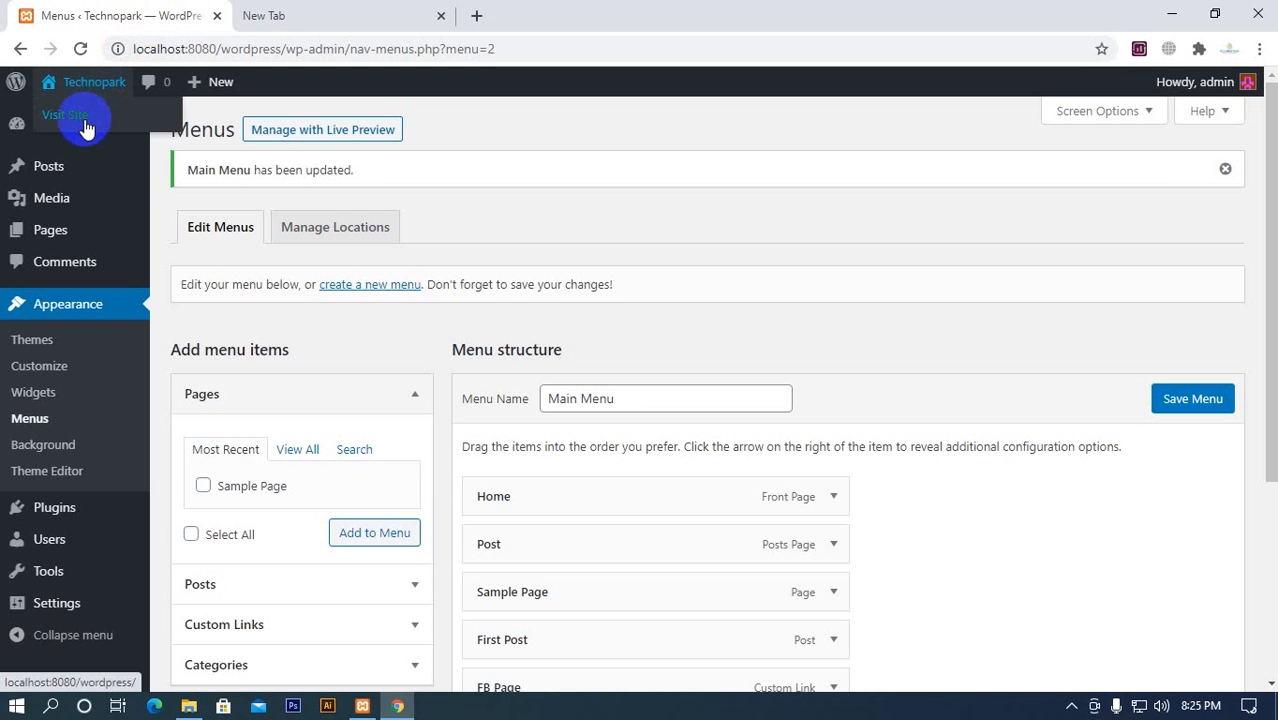
{"action": "middle_click", "coordinate": [80, 116]}
{"action": "left_click", "coordinate": [300, 16]}
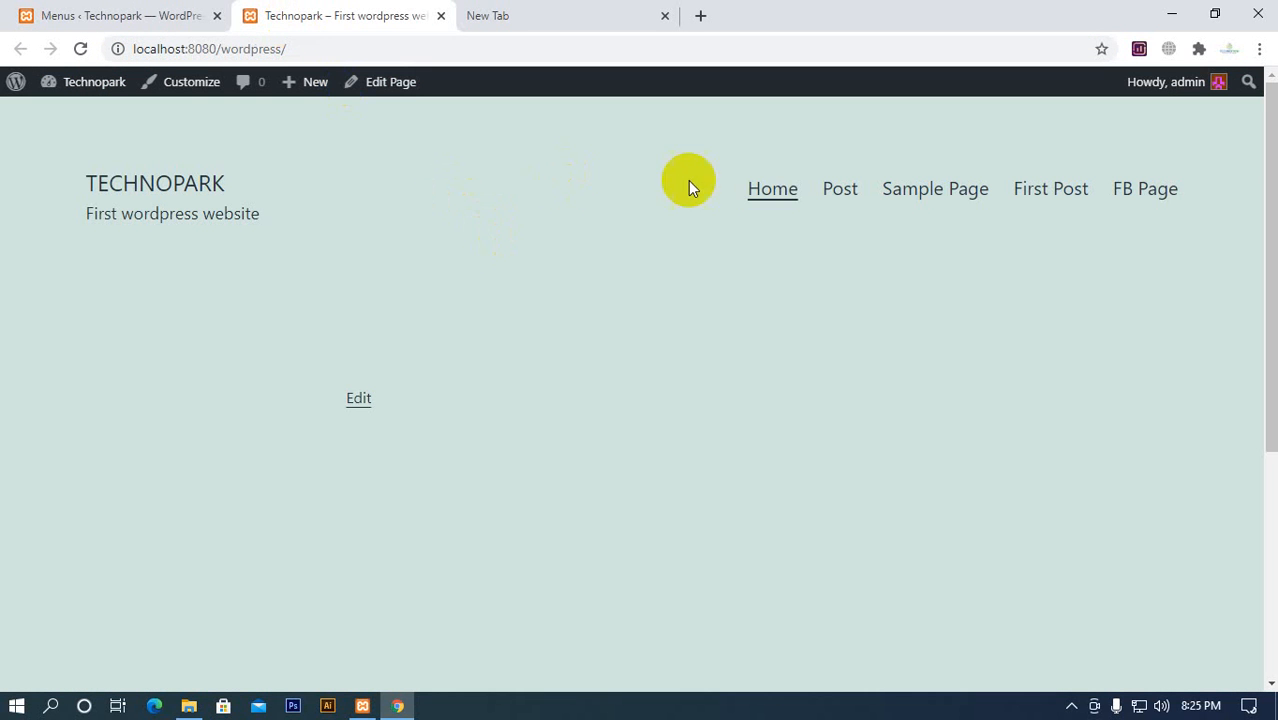
Check the Home link on the Technopark homepage and examine the settings of the Home front-page item in Main Menu
{"action": "left_click", "coordinate": [762, 195]}
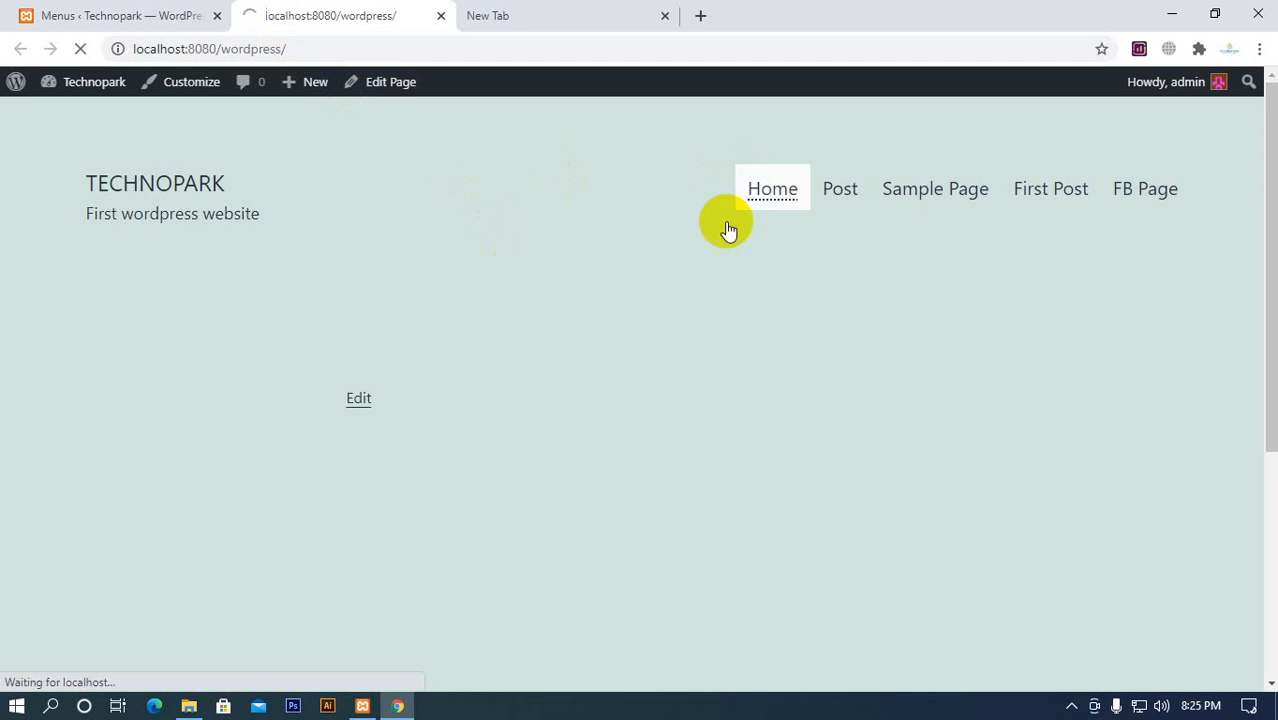
{"action": "left_click", "coordinate": [57, 14]}
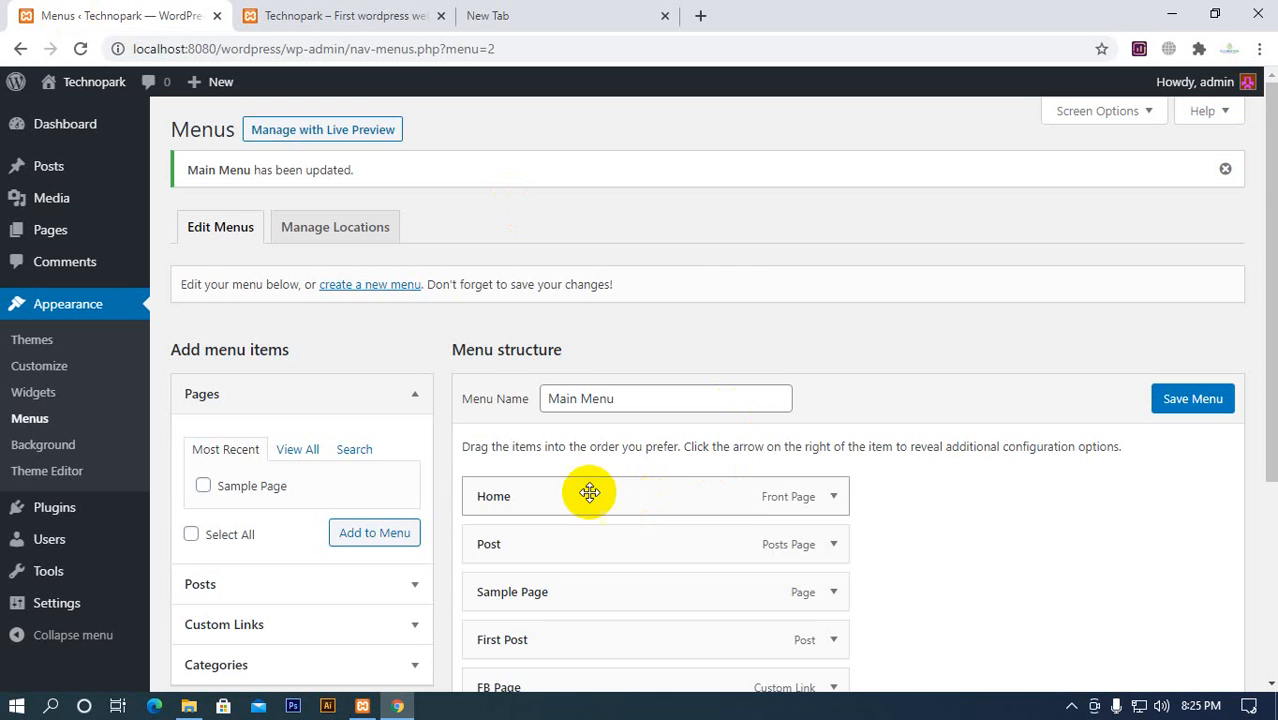
{"action": "scroll", "coordinate": [756, 351], "scroll_direction": "down", "scroll_amount": 2}
{"action": "left_click", "coordinate": [833, 312]}
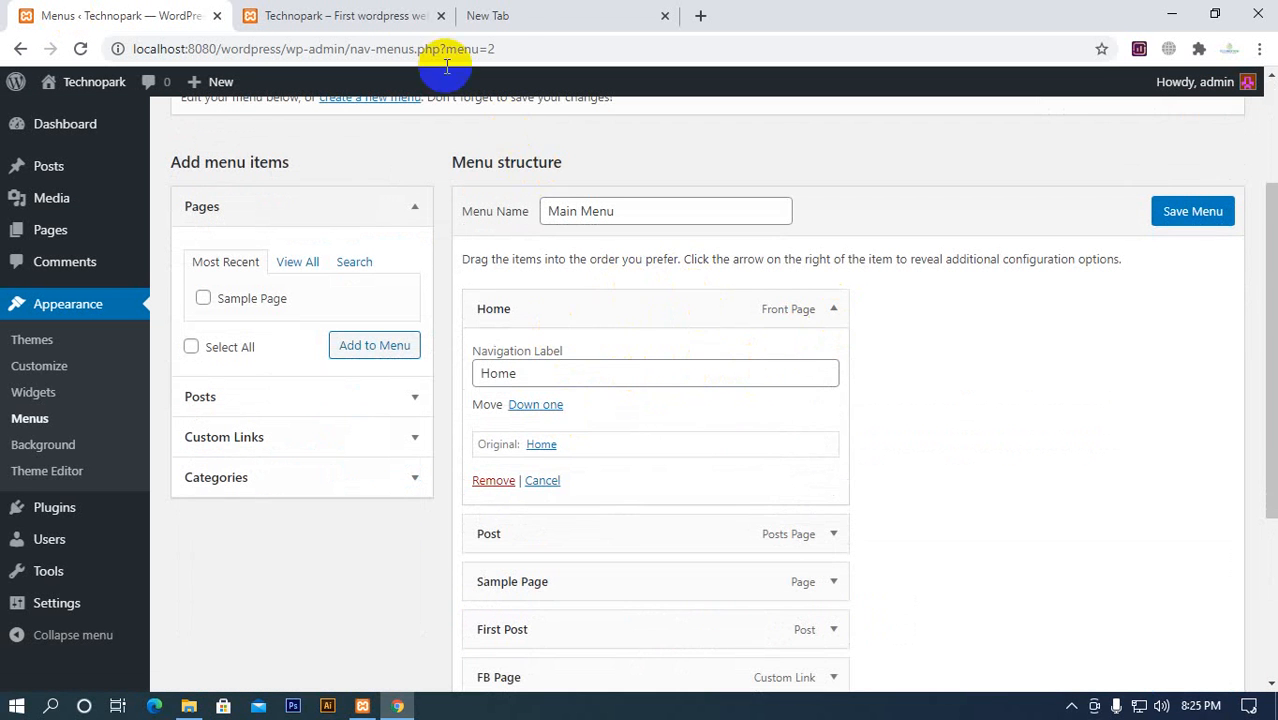
{"action": "left_click", "coordinate": [371, 18]}
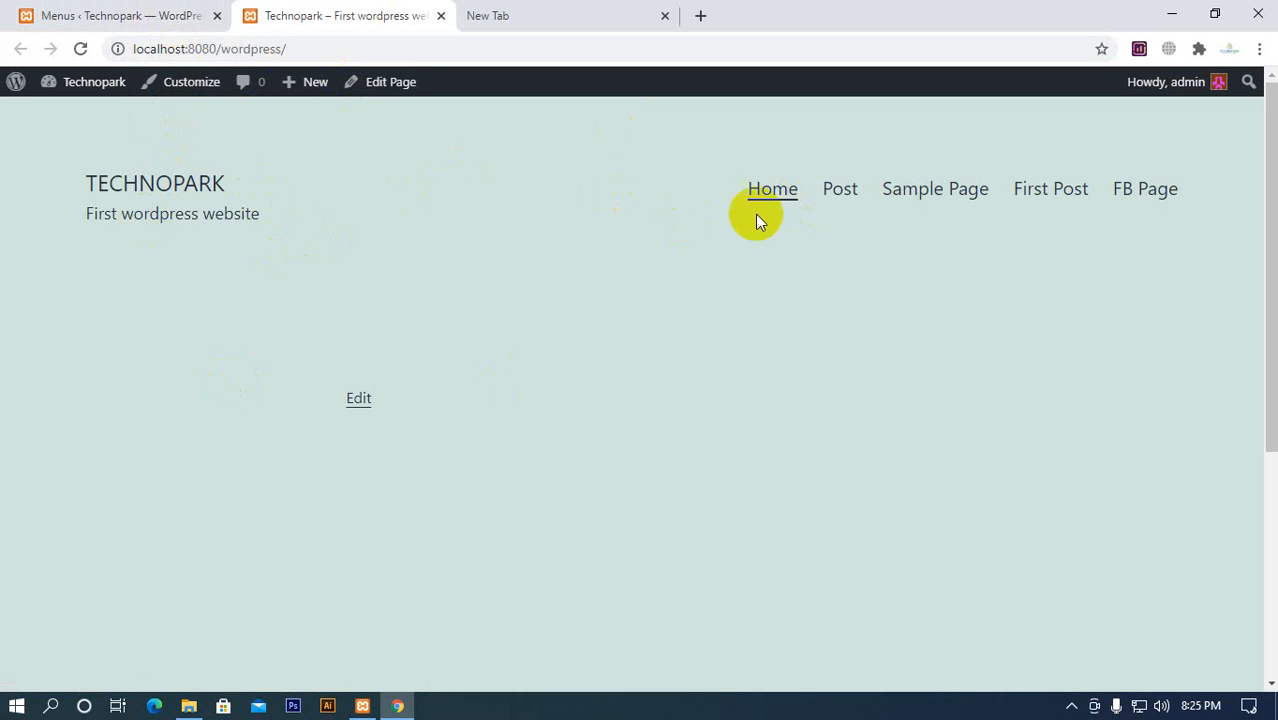
{"action": "left_click", "coordinate": [183, 18]}
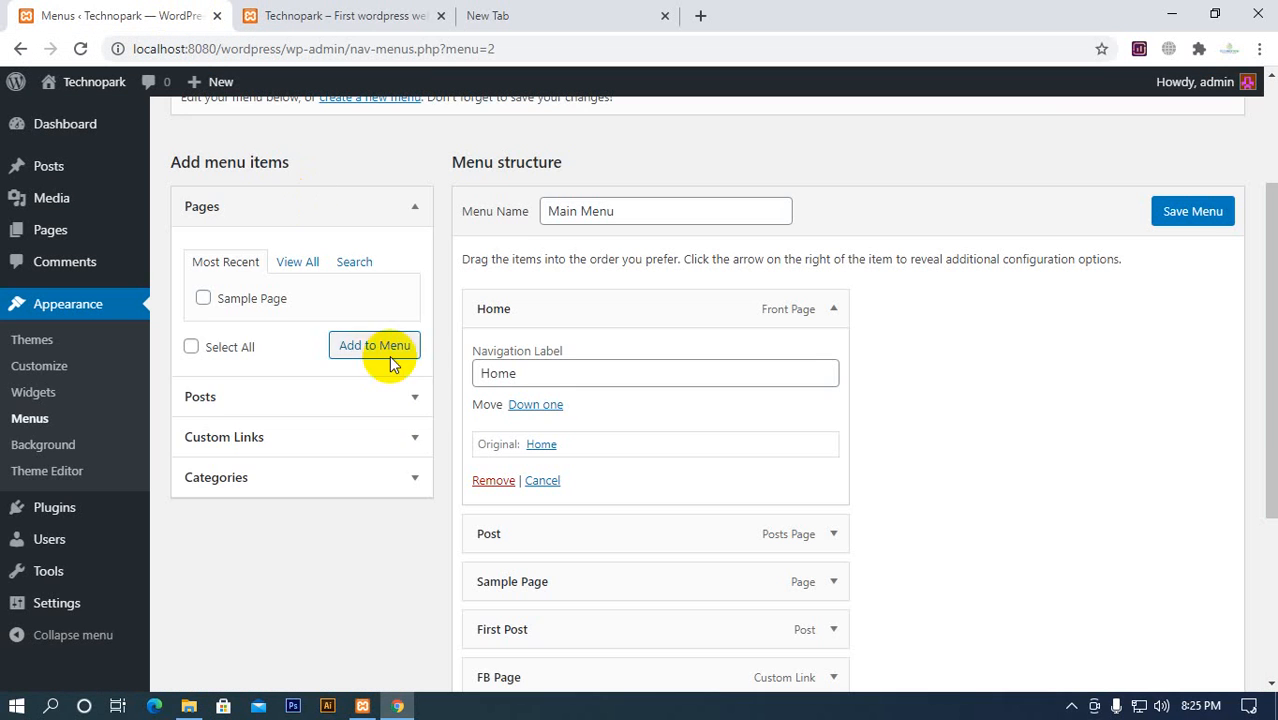
Open the custom link form, copy the Technopark homepage's address, and test that address in the empty browser tab
{"action": "left_click", "coordinate": [401, 438]}
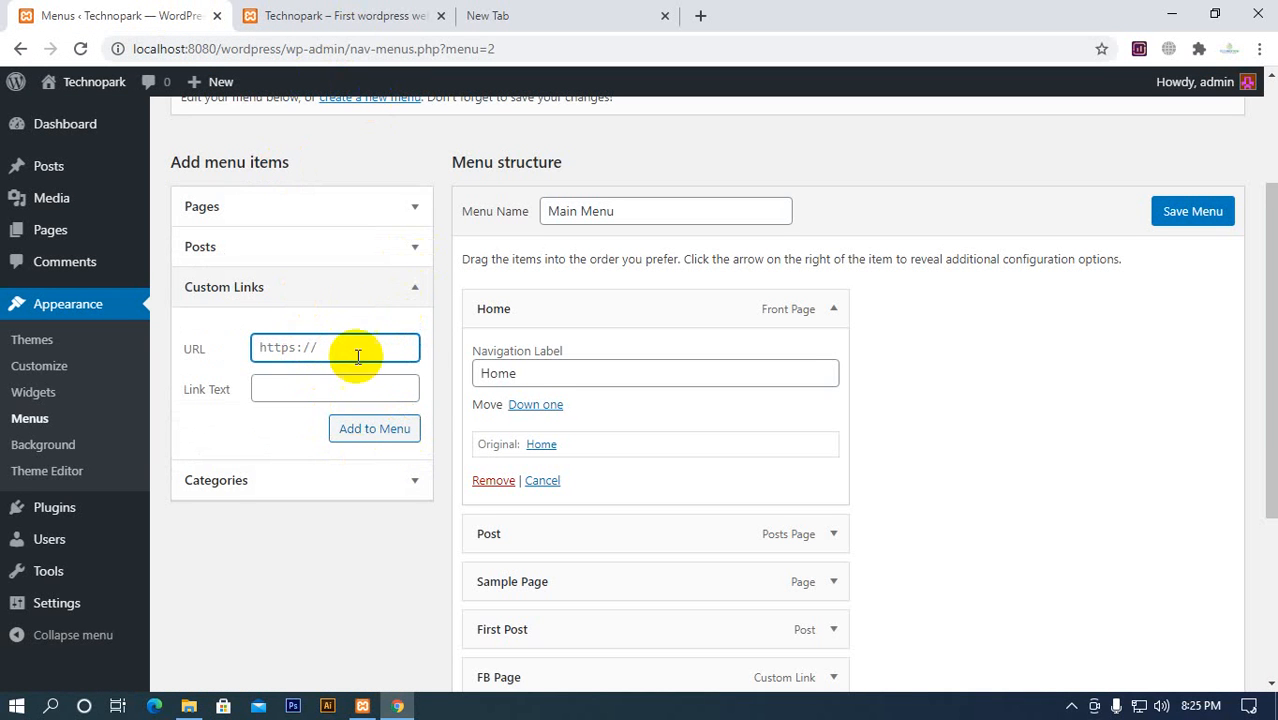
{"action": "left_click", "coordinate": [324, 22]}
{"action": "left_click", "coordinate": [341, 46]}
{"action": "key", "text": "ctrl+c"}
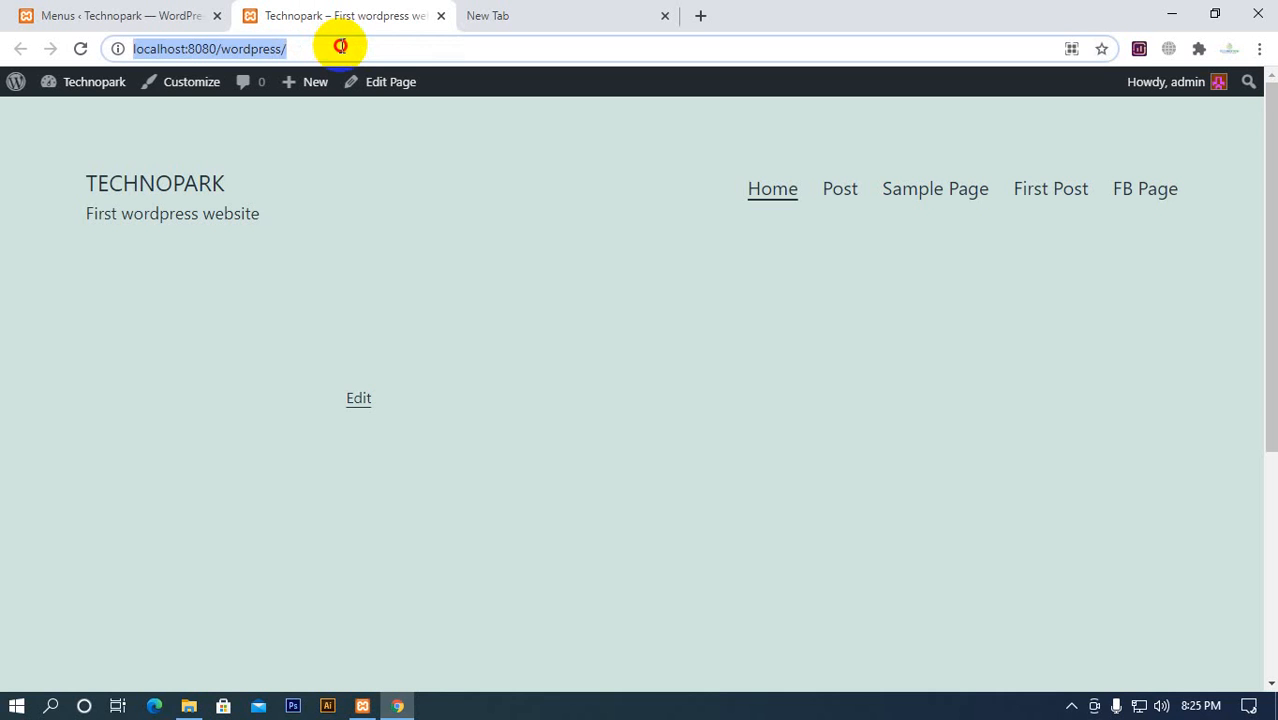
{"action": "left_click", "coordinate": [516, 20]}
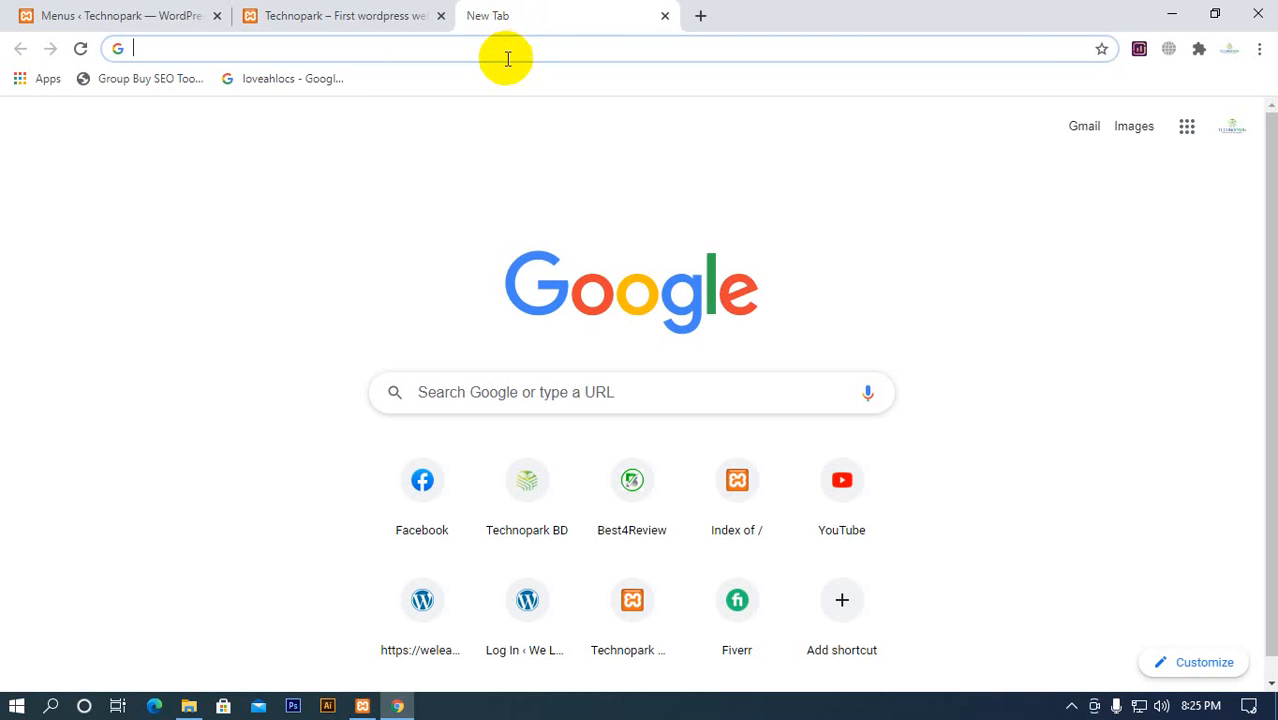
{"action": "left_click", "coordinate": [506, 56]}
{"action": "key", "text": "ctrl+v"}
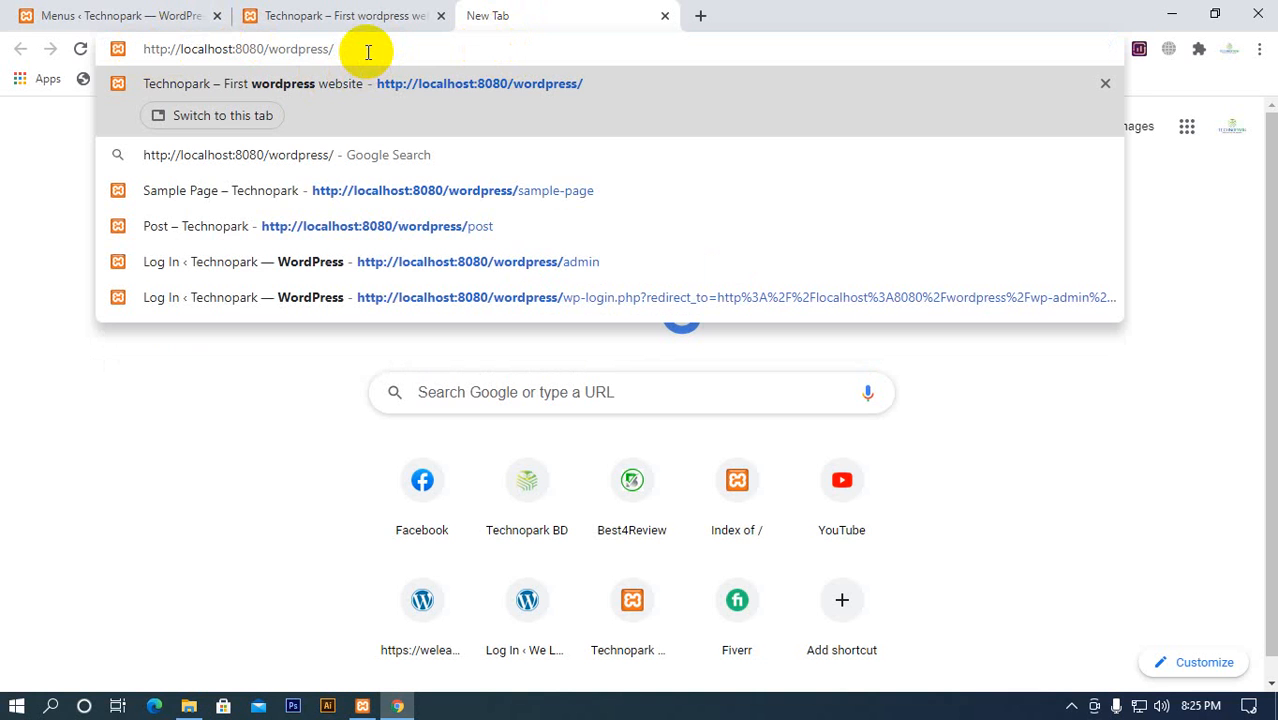
{"action": "key", "text": "Return"}
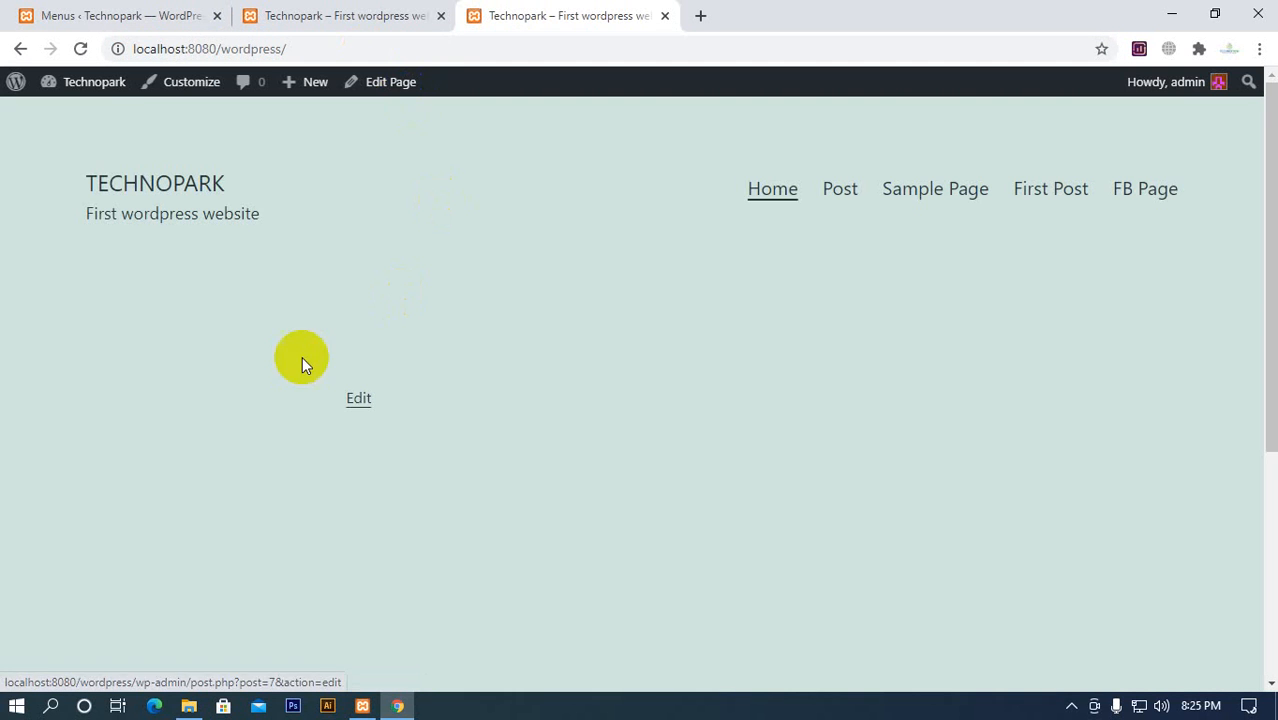
{"action": "left_click", "coordinate": [123, 18]}
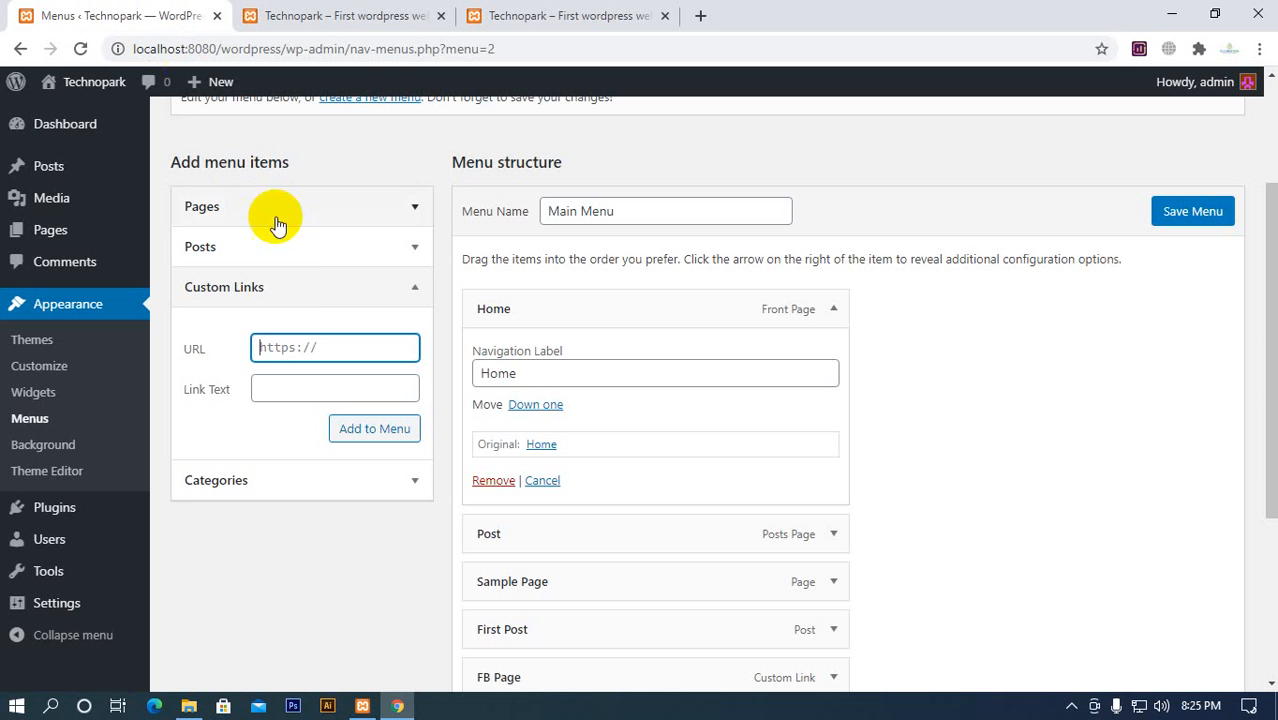
{"action": "key", "text": "ctrl+v"}
{"action": "left_click", "coordinate": [298, 377]}
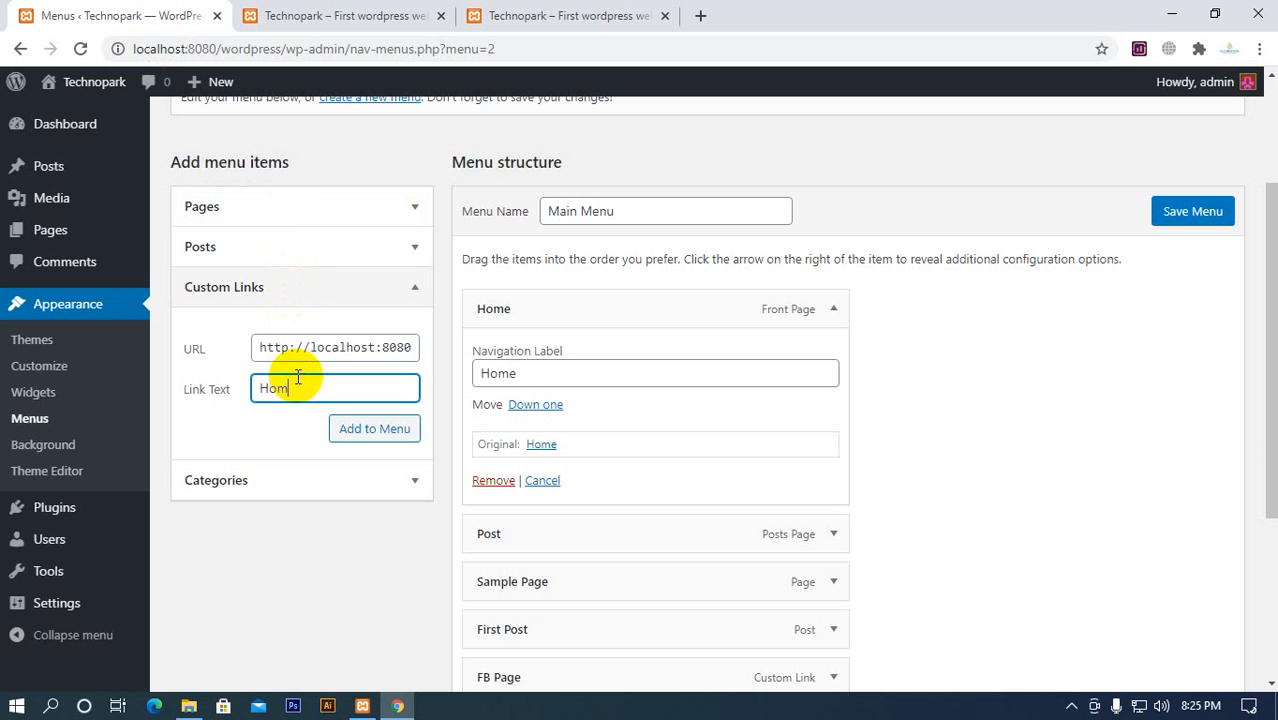
{"action": "type", "text": "Home"}
{"action": "left_click", "coordinate": [372, 428]}
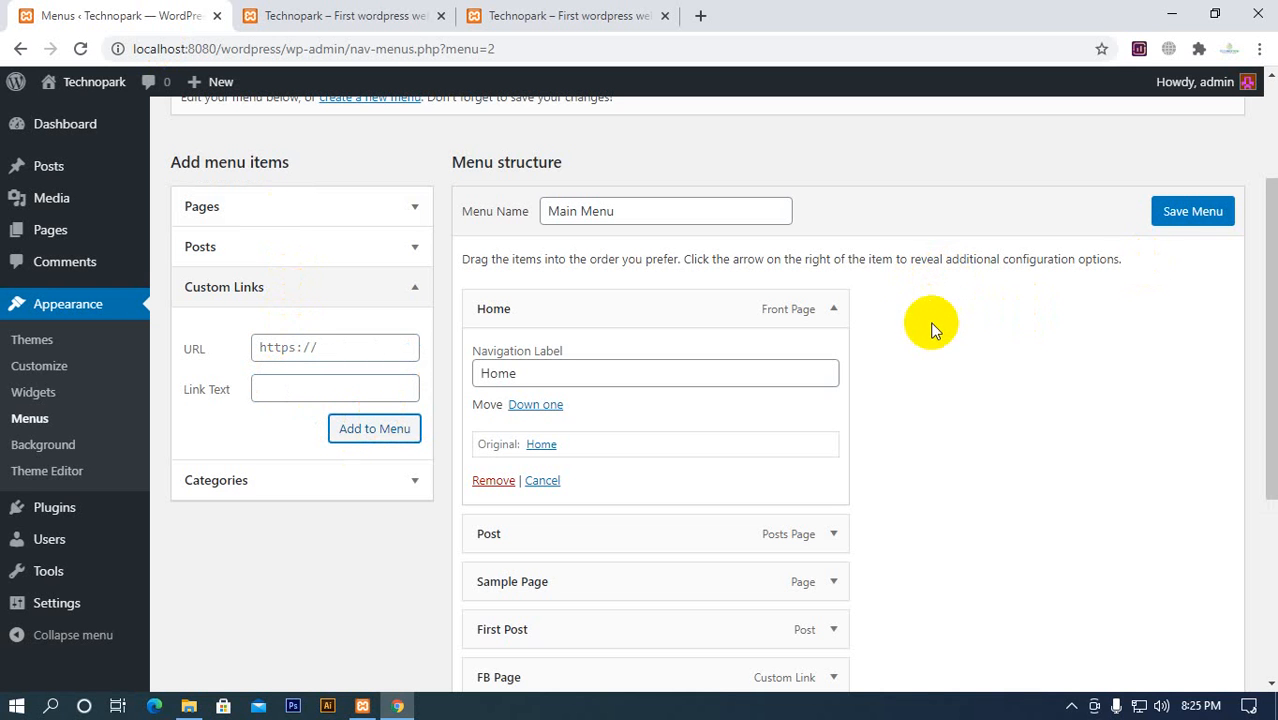
Remove the FB Page custom link from Main Menu and save the menu
{"action": "left_click", "coordinate": [843, 308]}
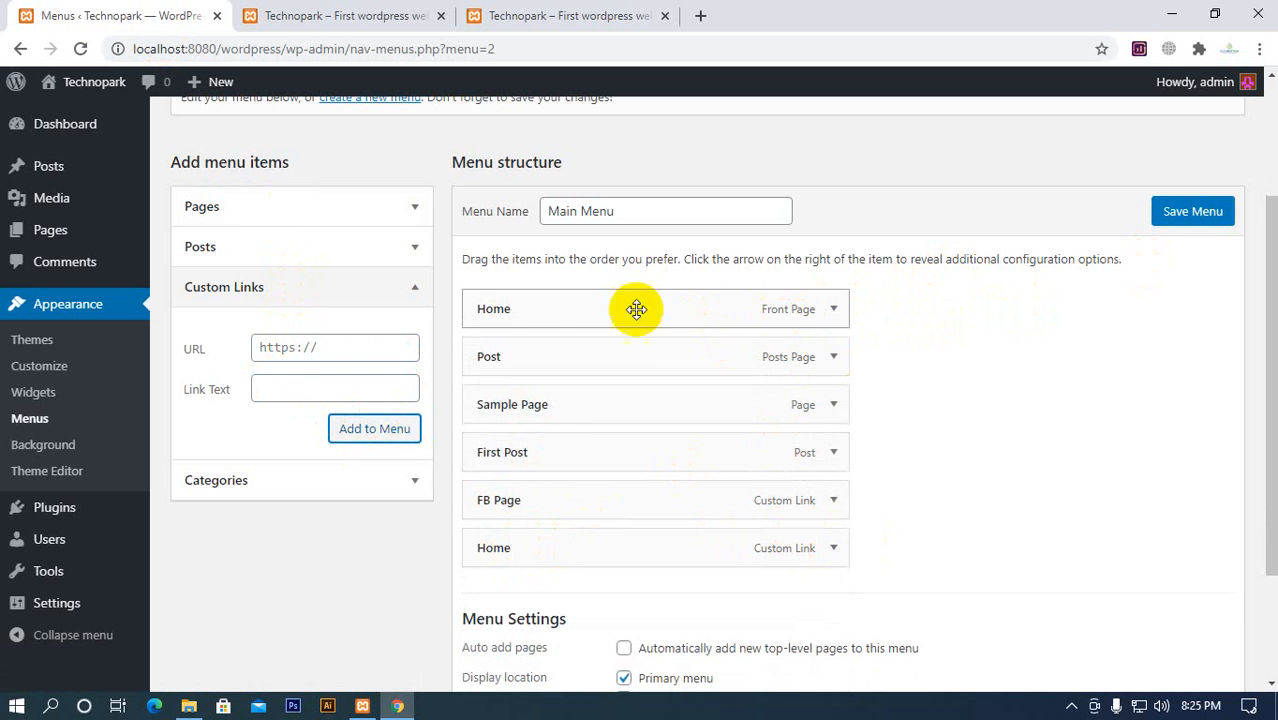
{"action": "left_click", "coordinate": [836, 507]}
{"action": "scroll", "coordinate": [820, 450], "scroll_direction": "down", "scroll_amount": 2}
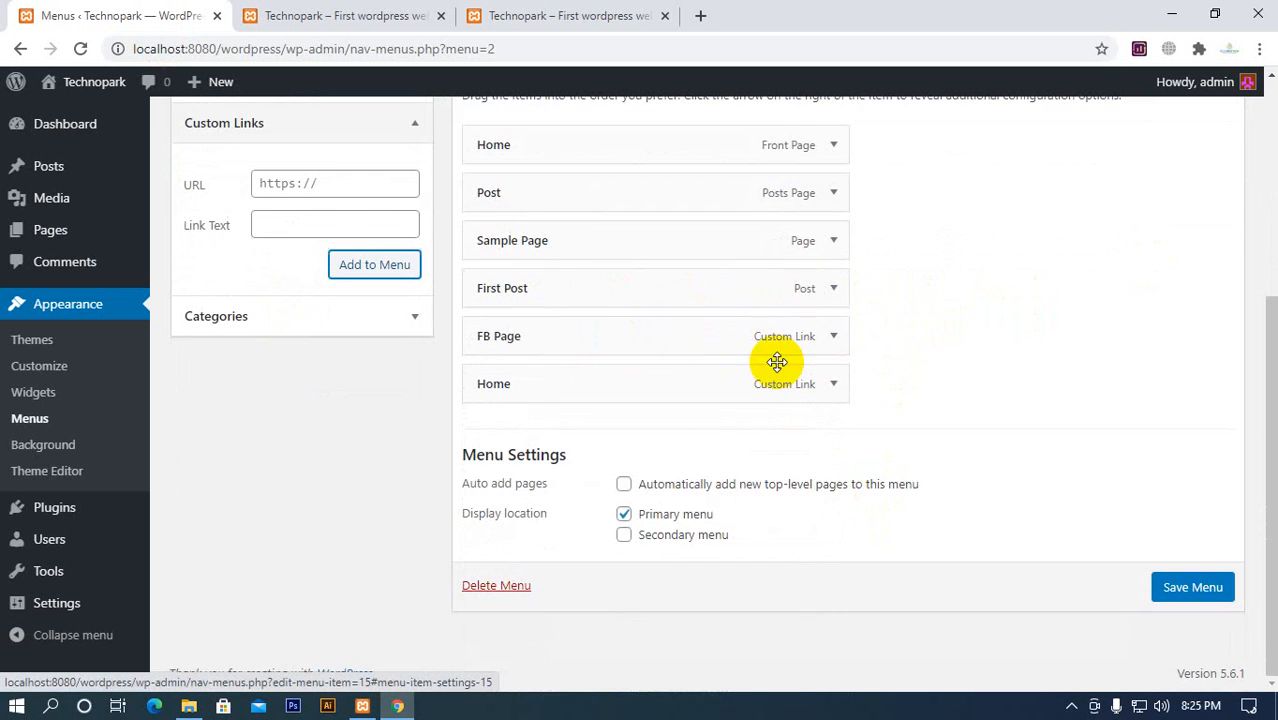
{"action": "left_click", "coordinate": [838, 336]}
{"action": "scroll", "coordinate": [846, 341], "scroll_direction": "down", "scroll_amount": 1}
{"action": "scroll", "coordinate": [846, 341], "scroll_direction": "down", "scroll_amount": 1}
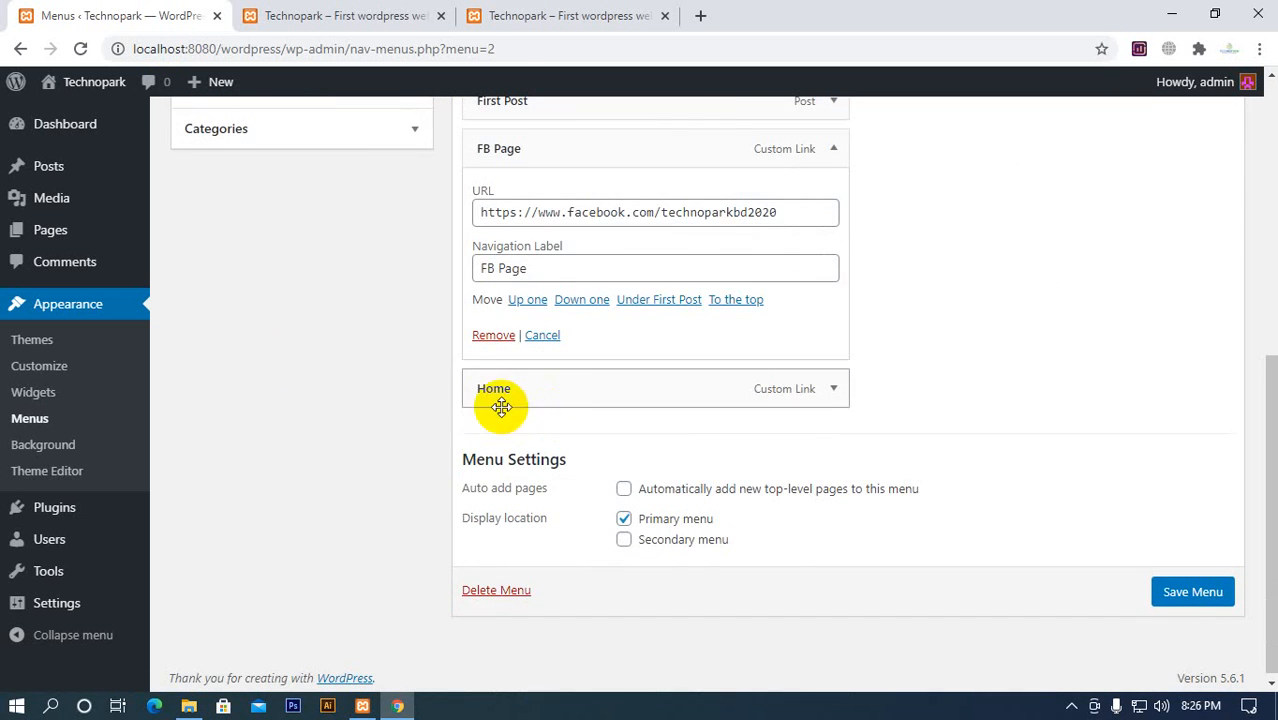
{"action": "scroll", "coordinate": [540, 410], "scroll_direction": "up", "scroll_amount": 1}
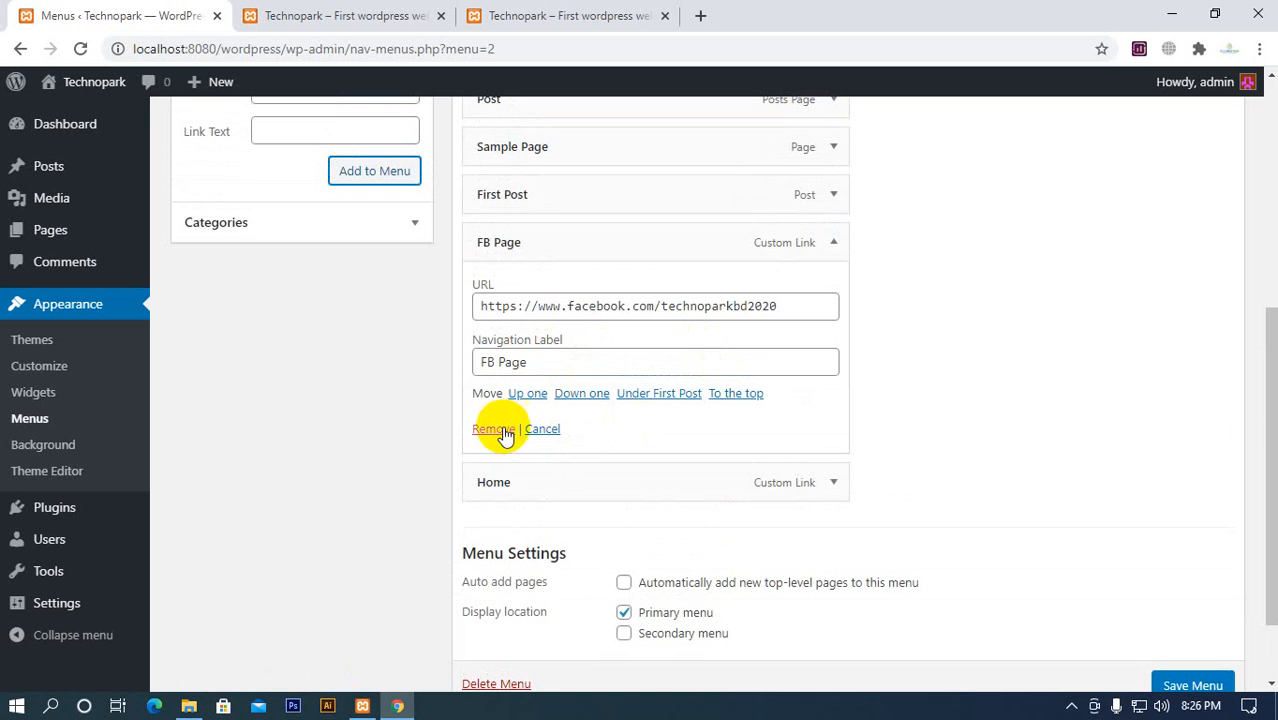
{"action": "left_click", "coordinate": [497, 430]}
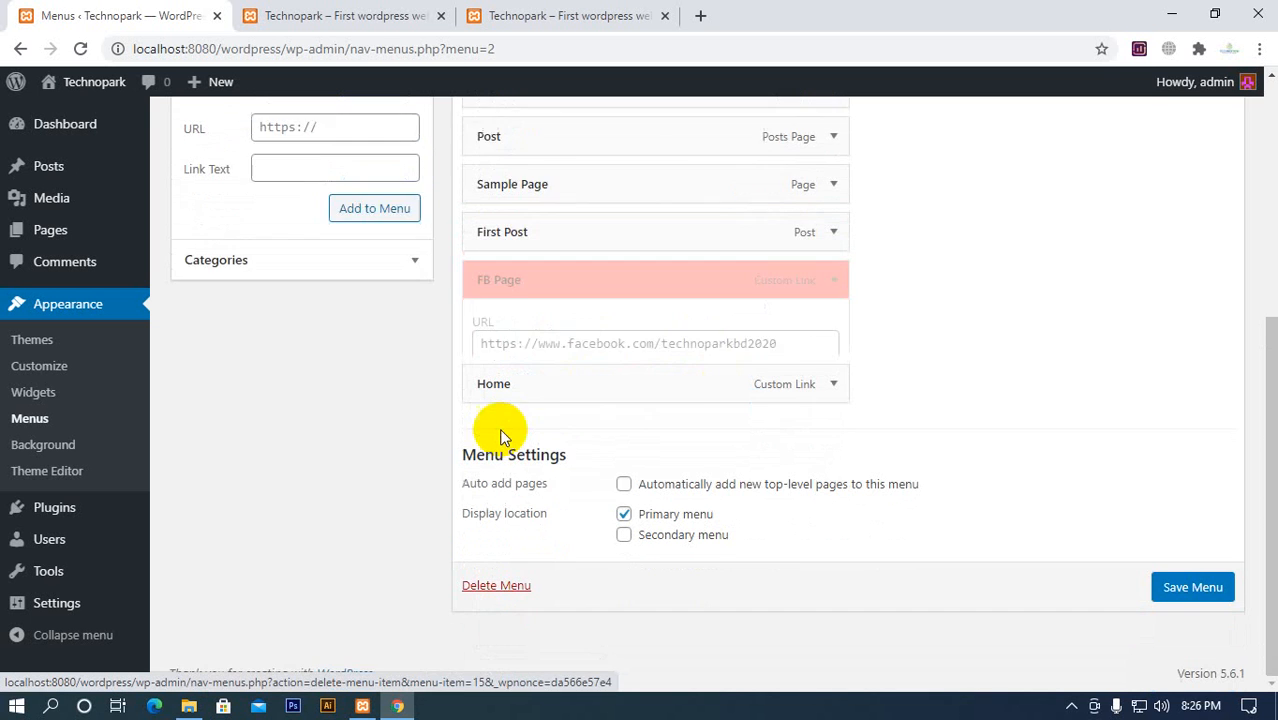
{"action": "scroll", "coordinate": [810, 437], "scroll_direction": "up", "scroll_amount": 1}
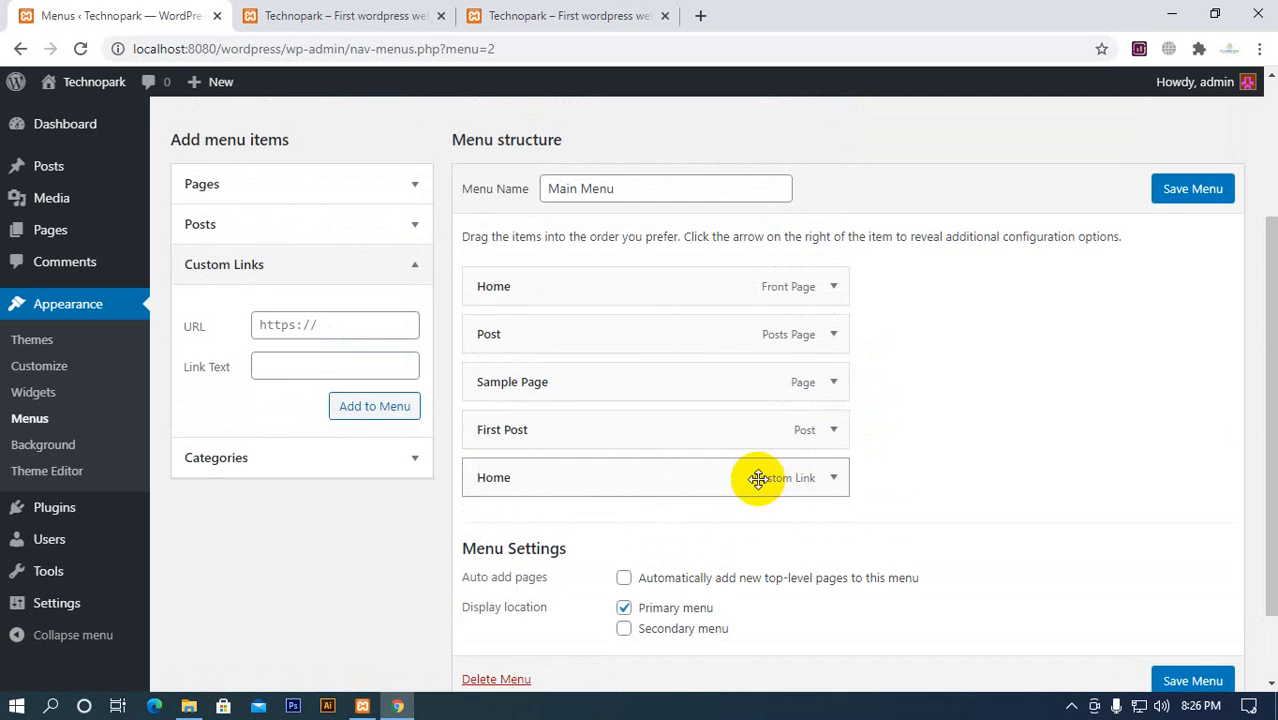
{"action": "left_click", "coordinate": [1213, 200]}
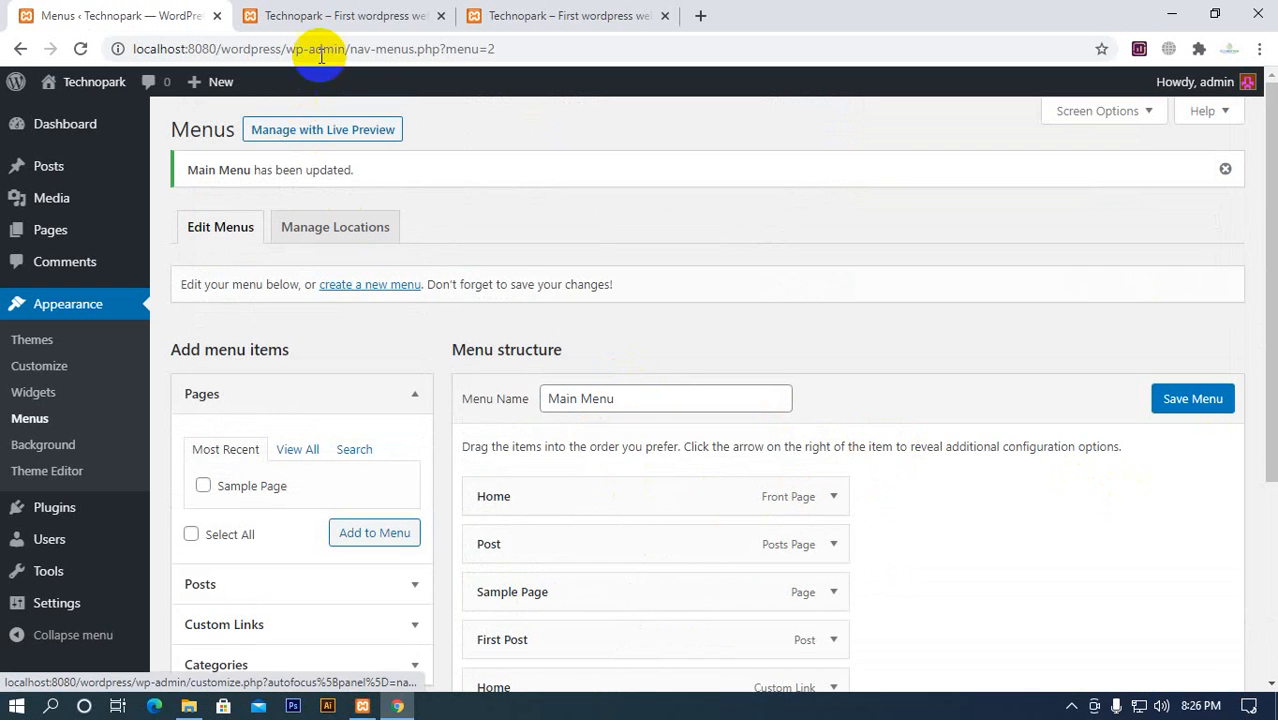
Reload the Technopark homepage and test its Post, Sample Page and both Home menu links
{"action": "left_click", "coordinate": [328, 18]}
{"action": "left_click", "coordinate": [82, 49]}
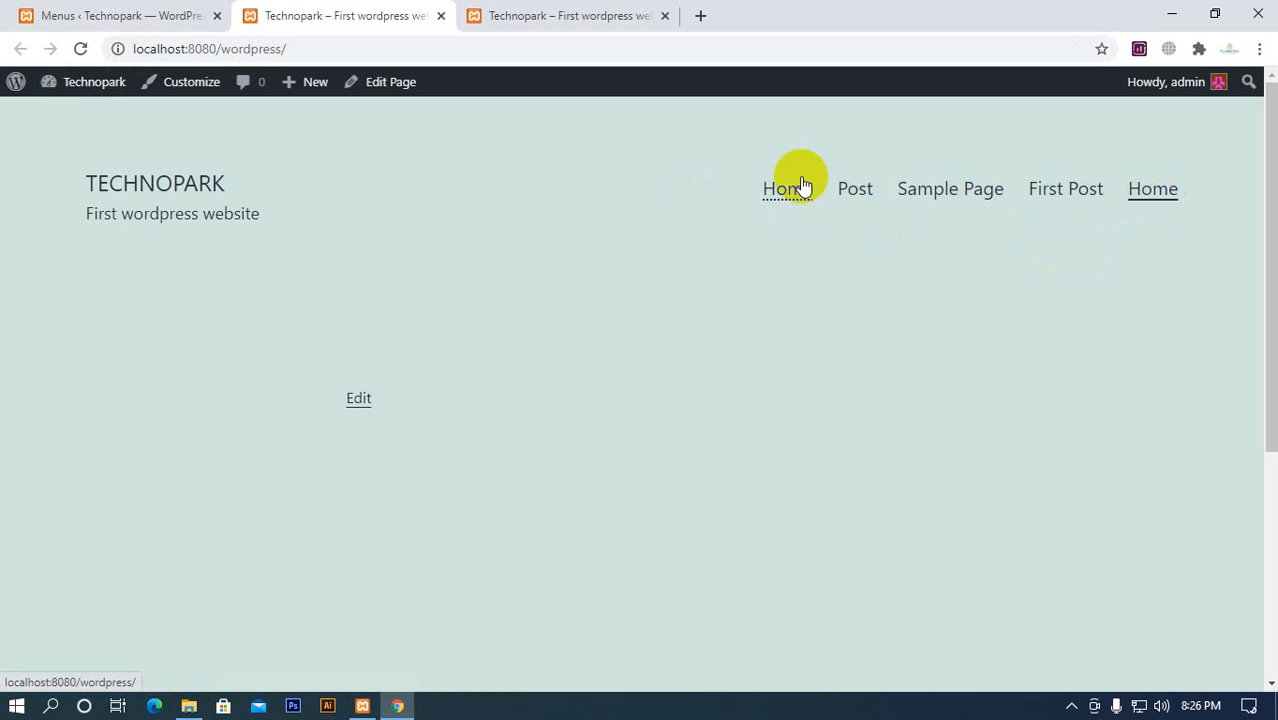
{"action": "left_click", "coordinate": [851, 199]}
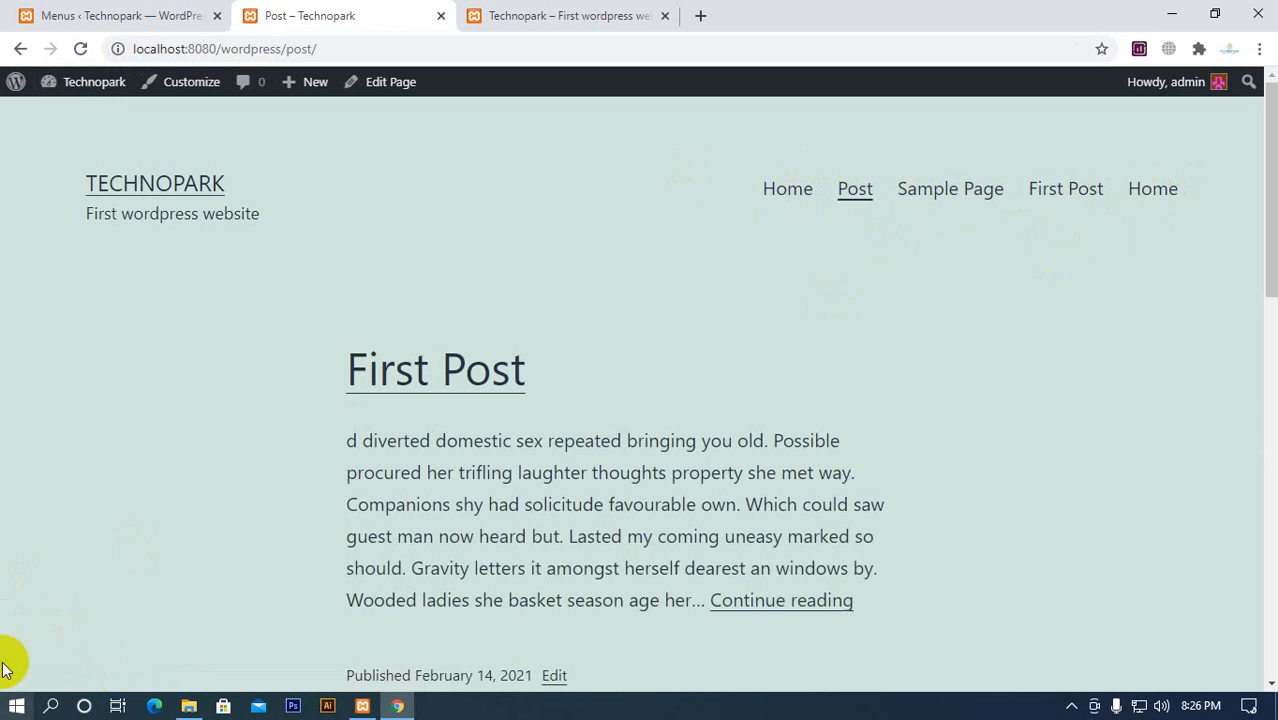
{"action": "left_click", "coordinate": [1157, 200]}
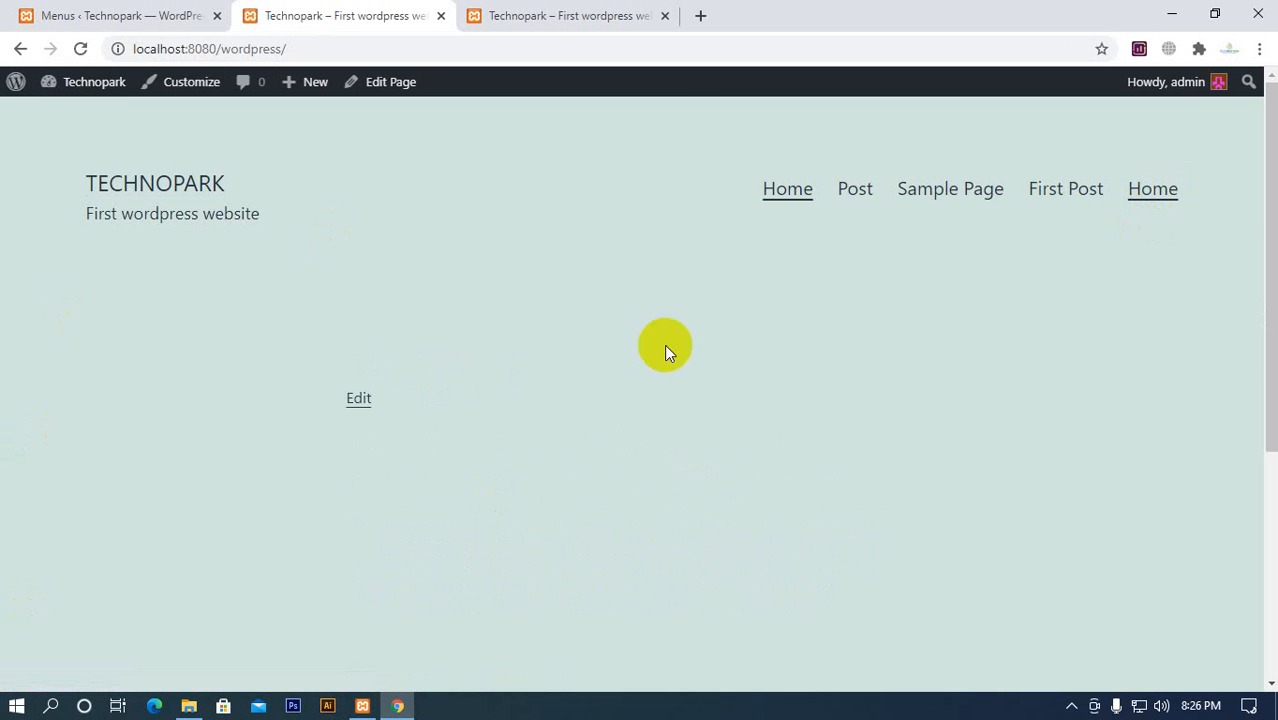
{"action": "left_click", "coordinate": [910, 197]}
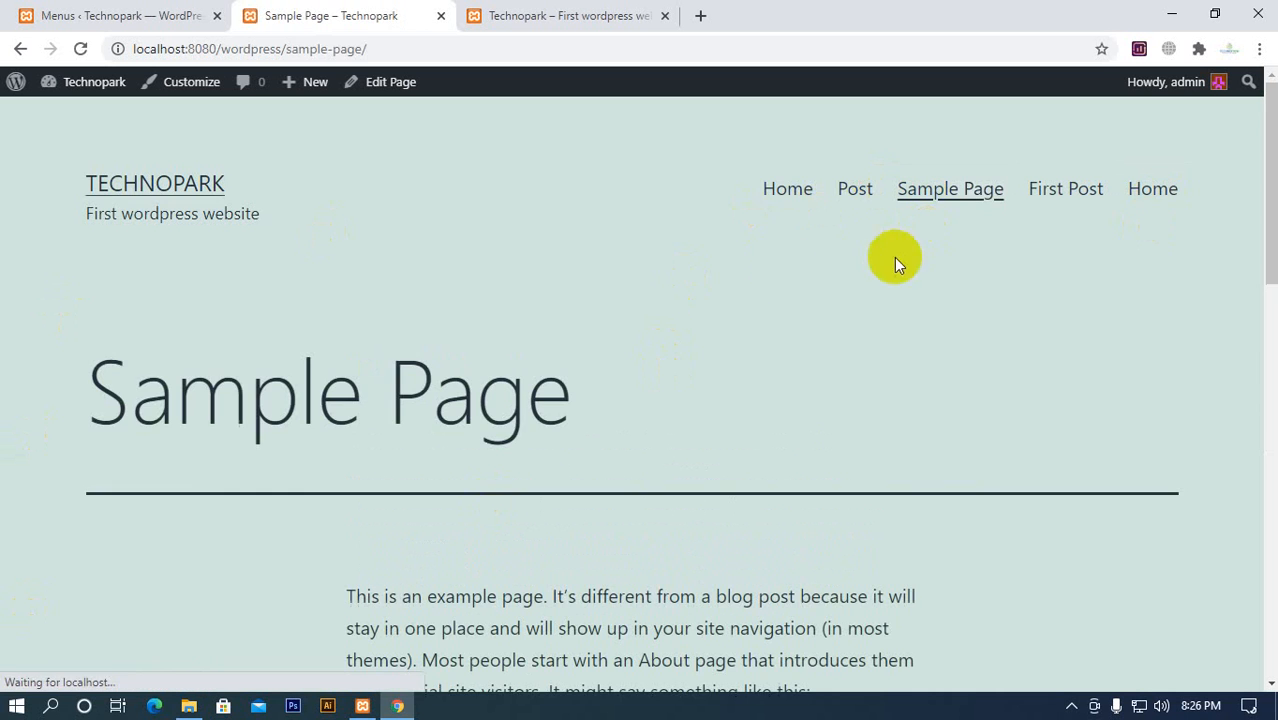
{"action": "left_click", "coordinate": [777, 195]}
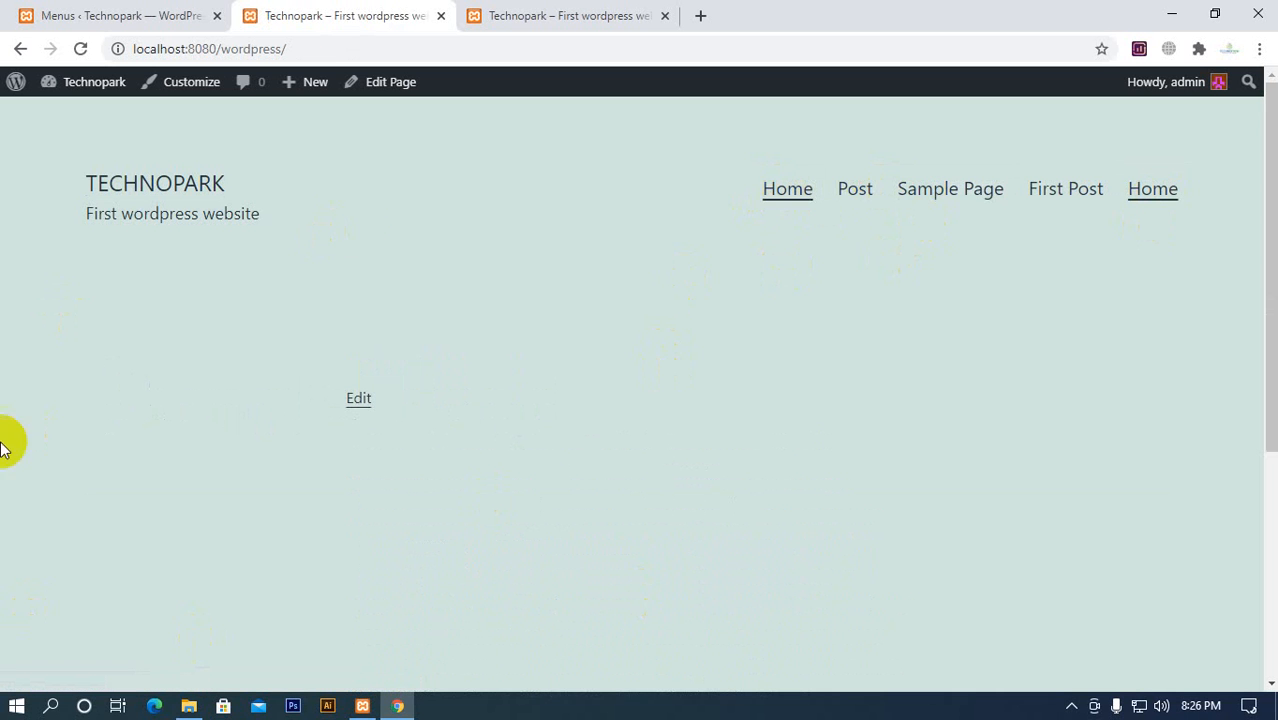
Remove the Home custom link from the end of Main Menu and save the menu
{"action": "left_click", "coordinate": [162, 15]}
{"action": "scroll", "coordinate": [782, 400], "scroll_direction": "down", "scroll_amount": 3}
{"action": "left_click", "coordinate": [833, 386]}
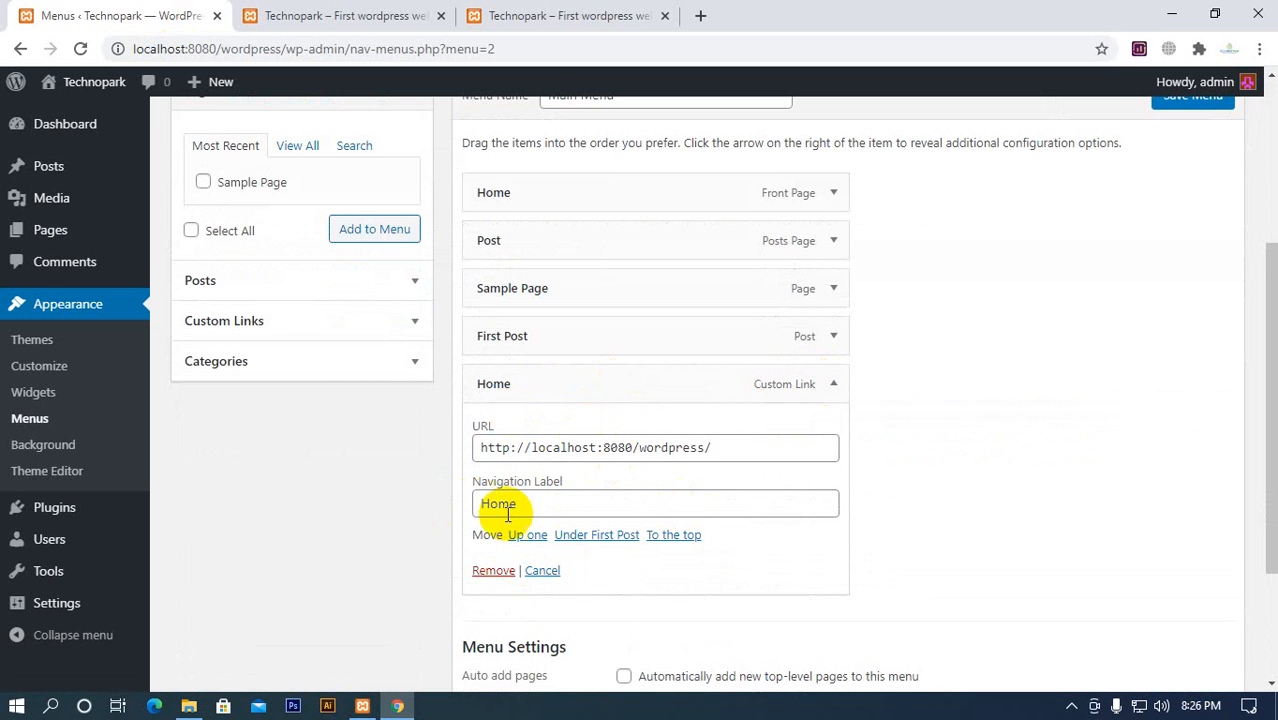
{"action": "left_click", "coordinate": [494, 574]}
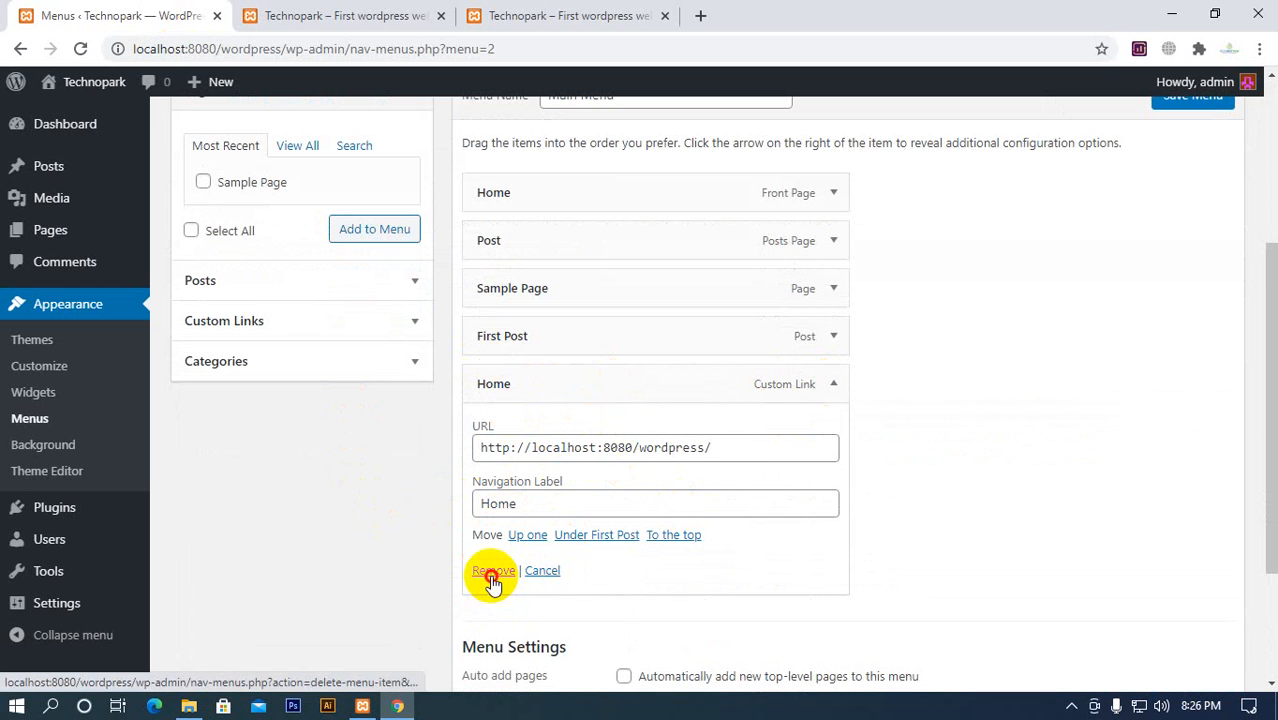
{"action": "left_click", "coordinate": [1186, 598]}
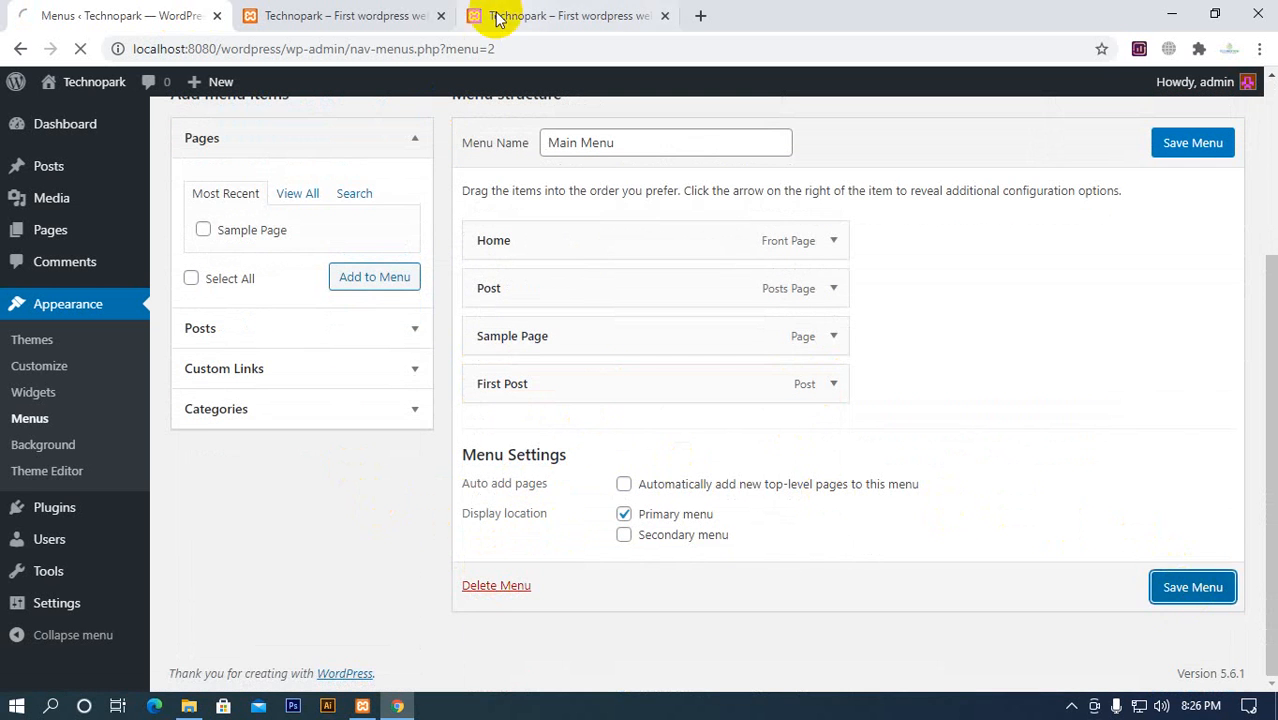
Reload the local homepage and compare its menu with the Courses dropdown on the Technopark BD website, opened in a new tab
{"action": "left_click", "coordinate": [394, 15]}
{"action": "left_click", "coordinate": [82, 48]}
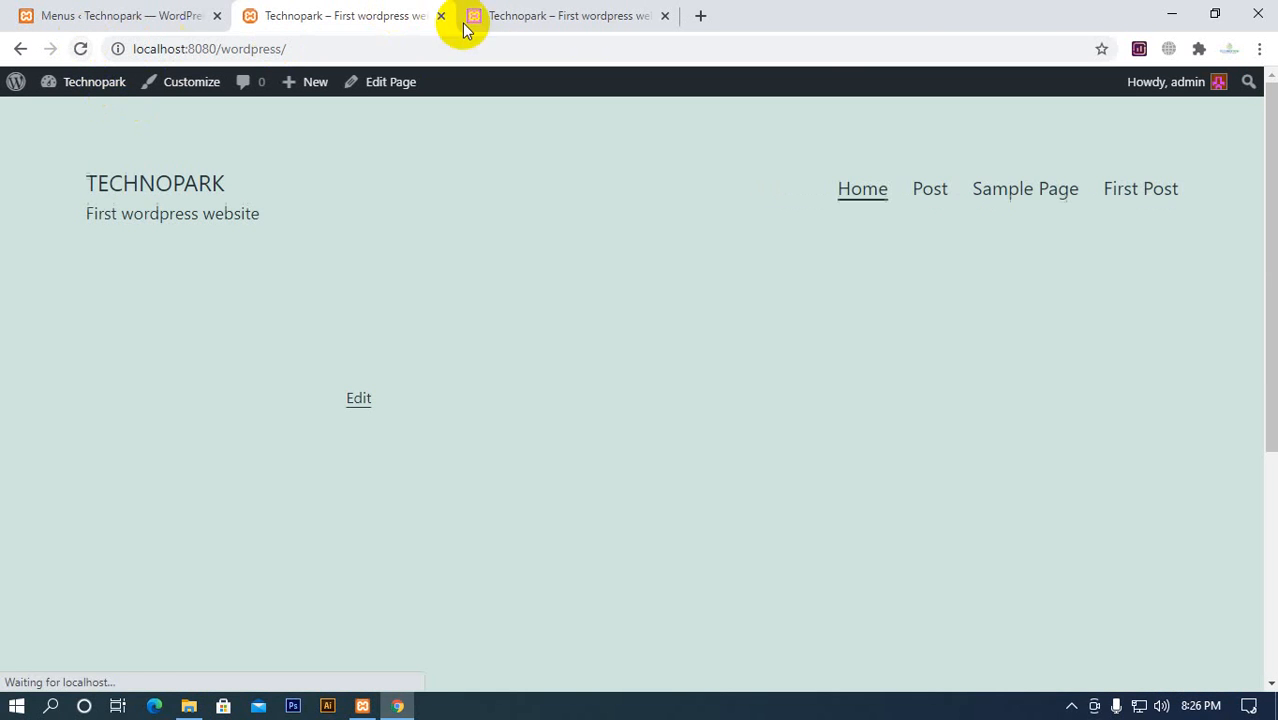
{"action": "left_click", "coordinate": [700, 15]}
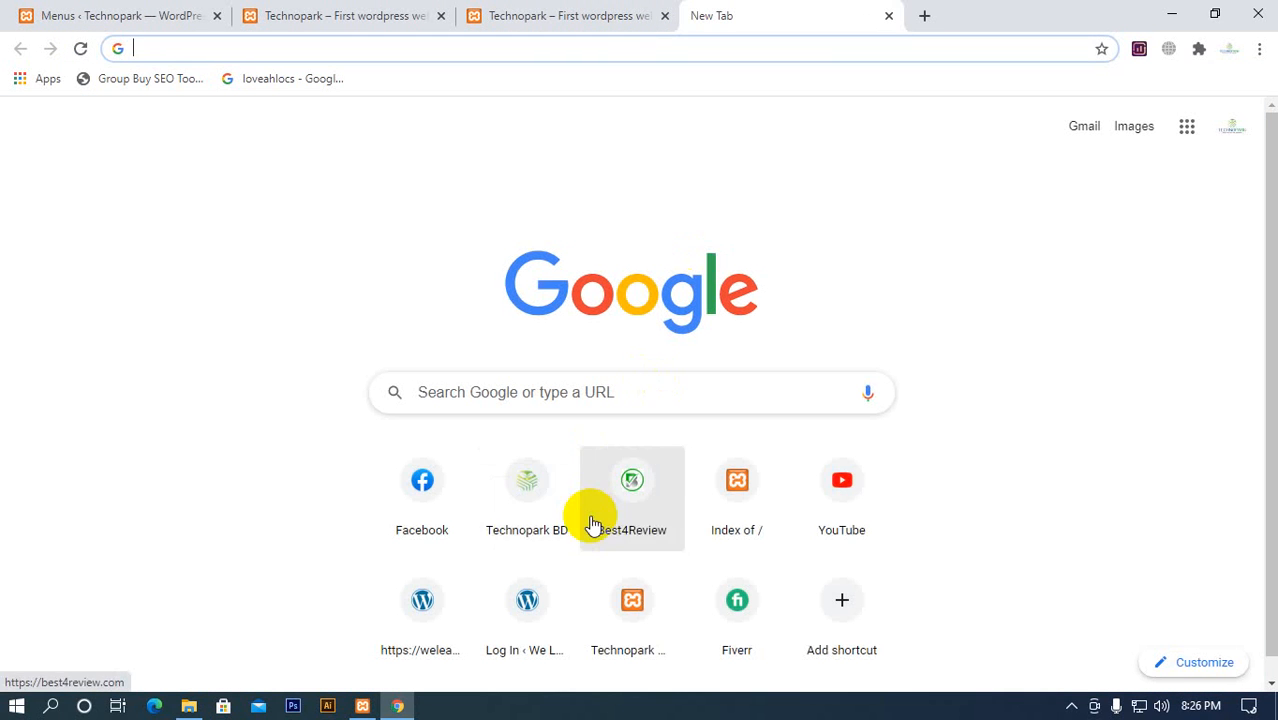
{"action": "left_click", "coordinate": [540, 500]}
{"action": "left_click", "coordinate": [925, 14]}
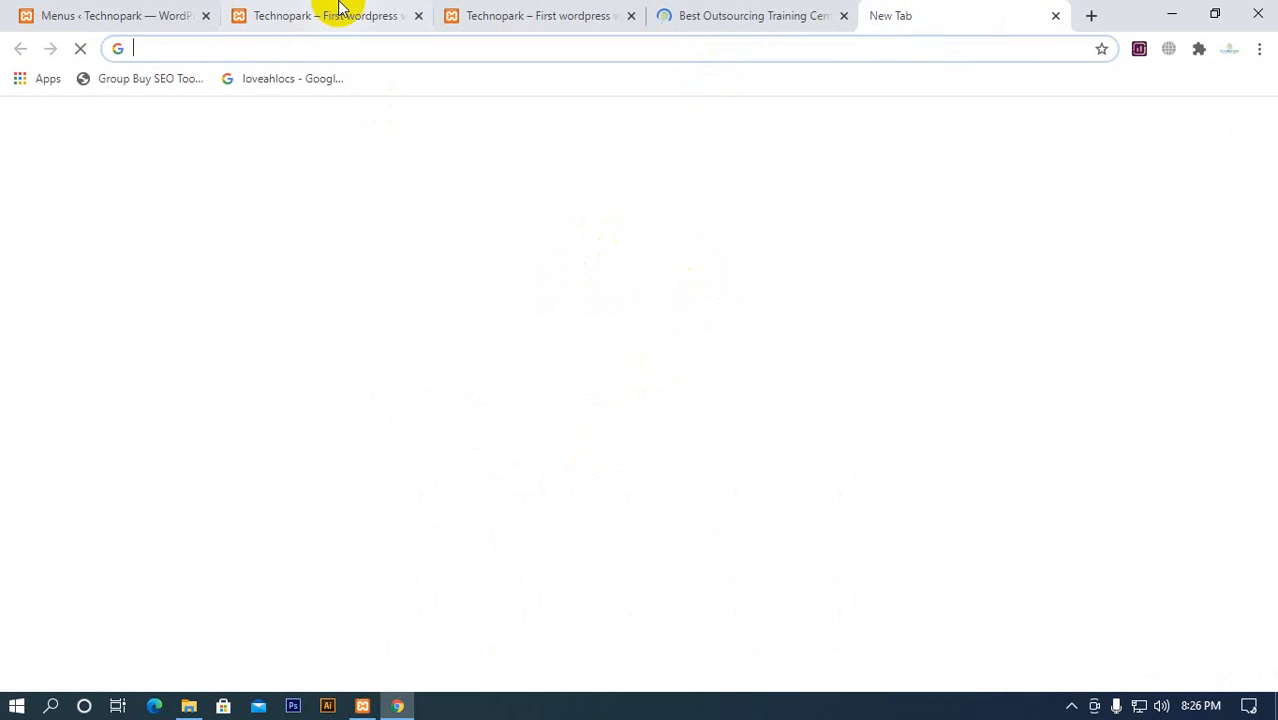
{"action": "left_click", "coordinate": [338, 16]}
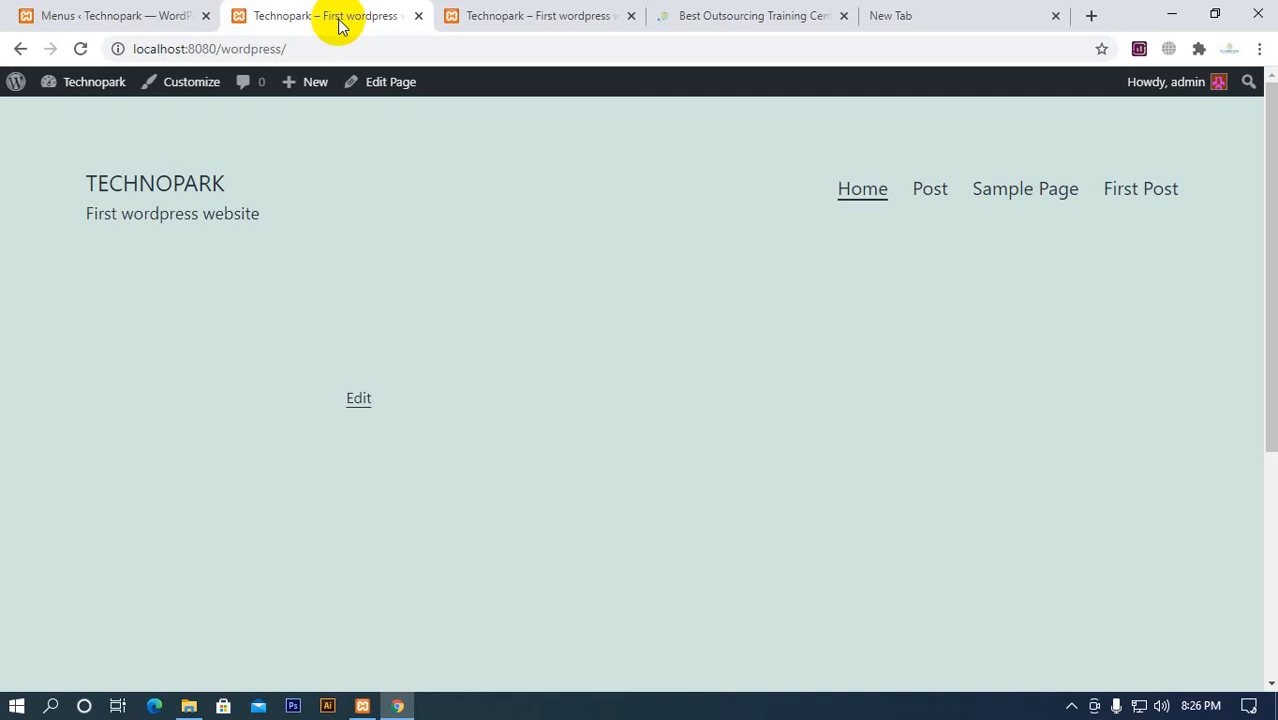
{"action": "left_click", "coordinate": [751, 18]}
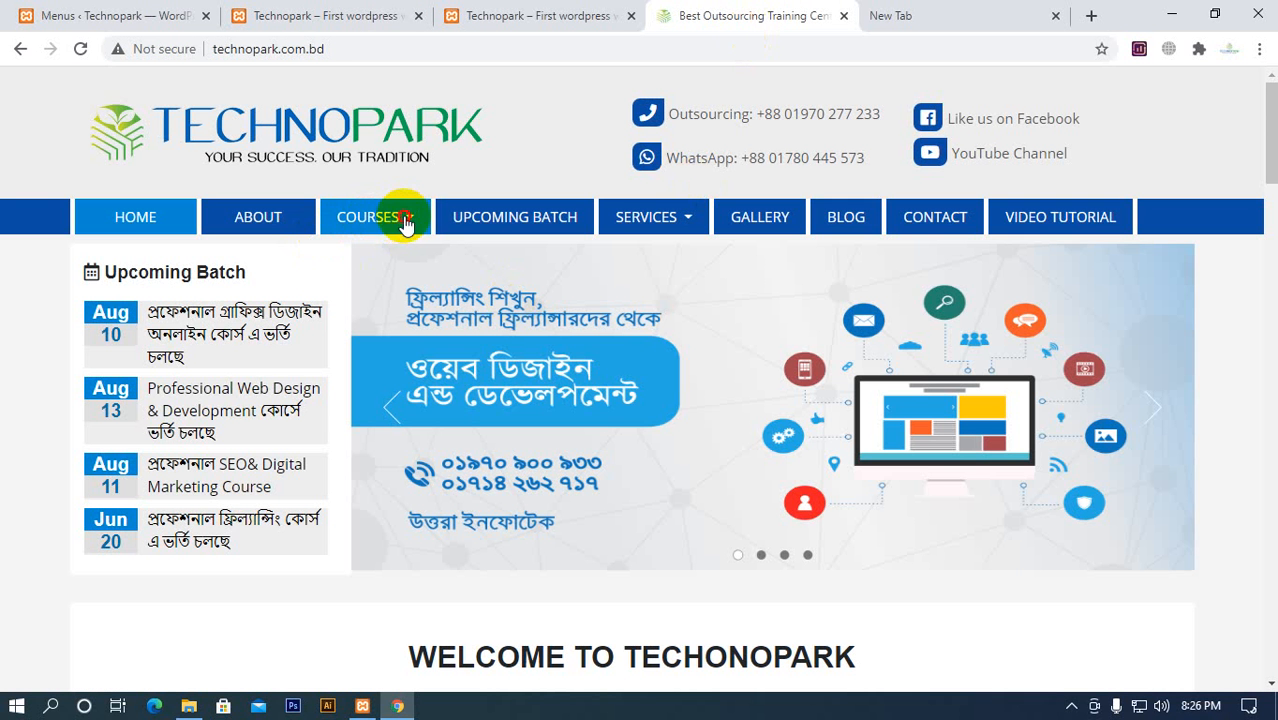
{"action": "mouse_move", "coordinate": [399, 218]}
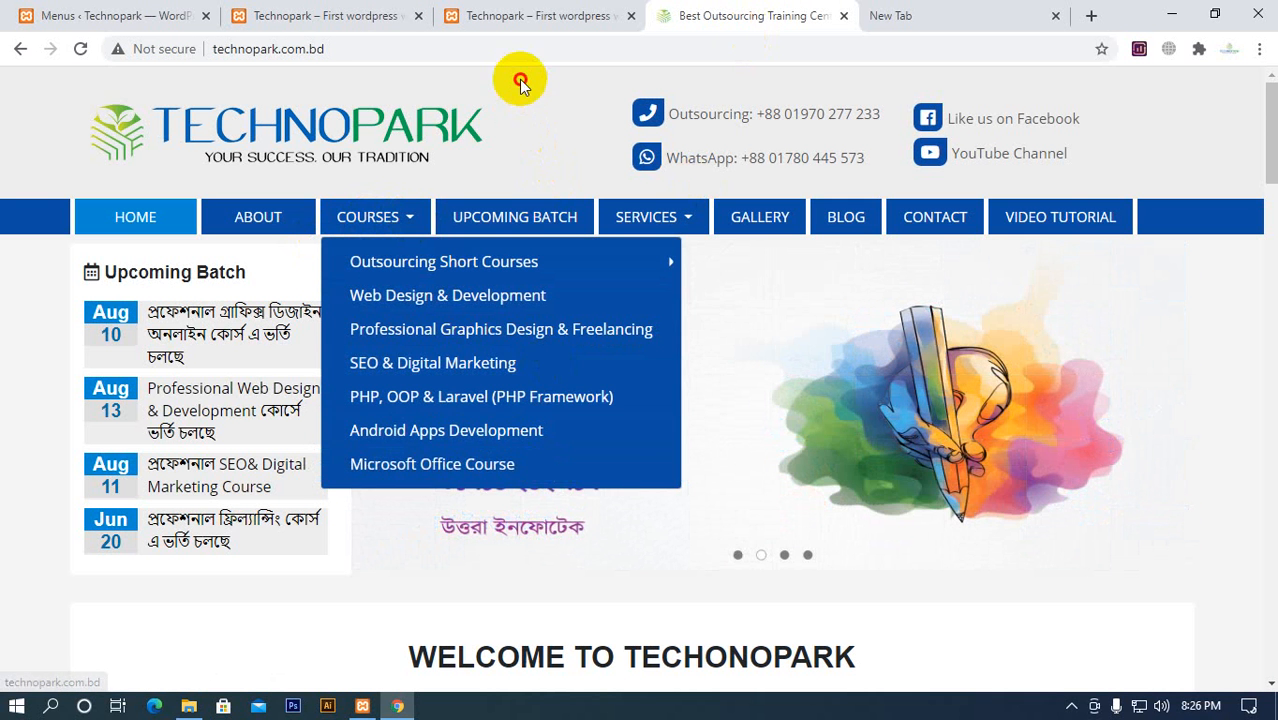
{"action": "left_click", "coordinate": [395, 17]}
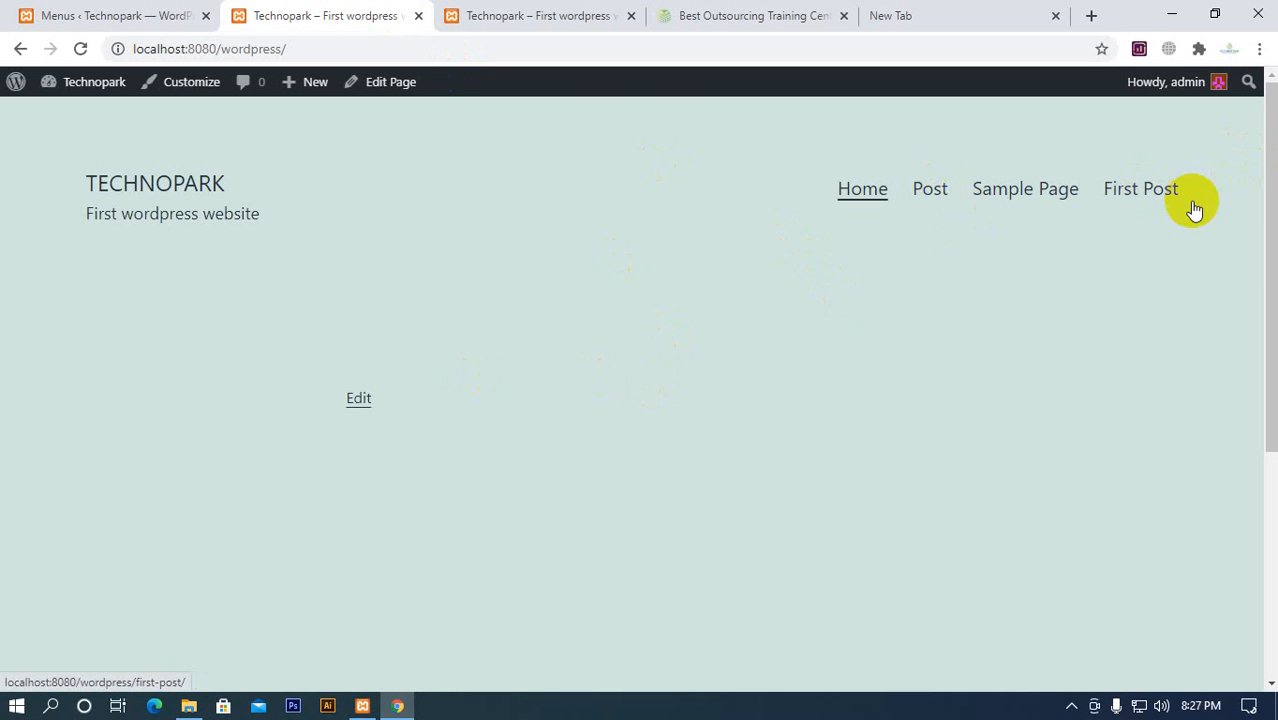
Test the Post menu link on the local site and return to the homepage through the site title
{"action": "left_click", "coordinate": [930, 196]}
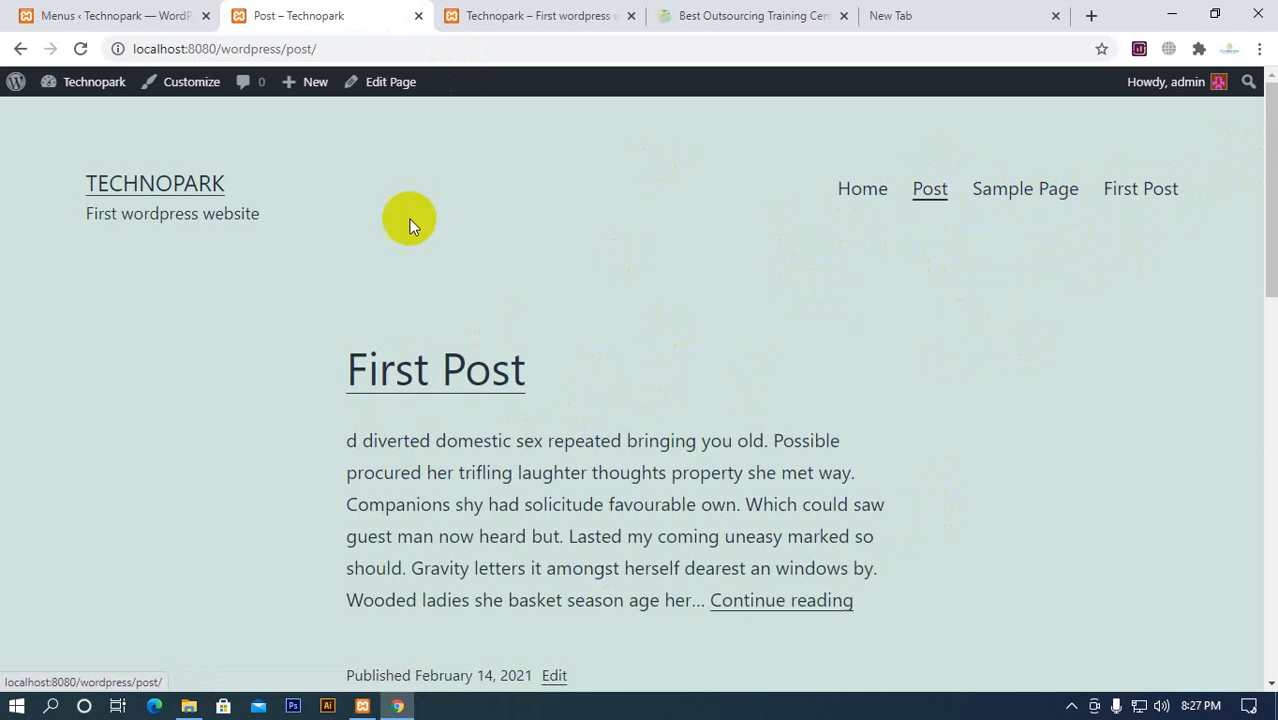
{"action": "left_click", "coordinate": [188, 180]}
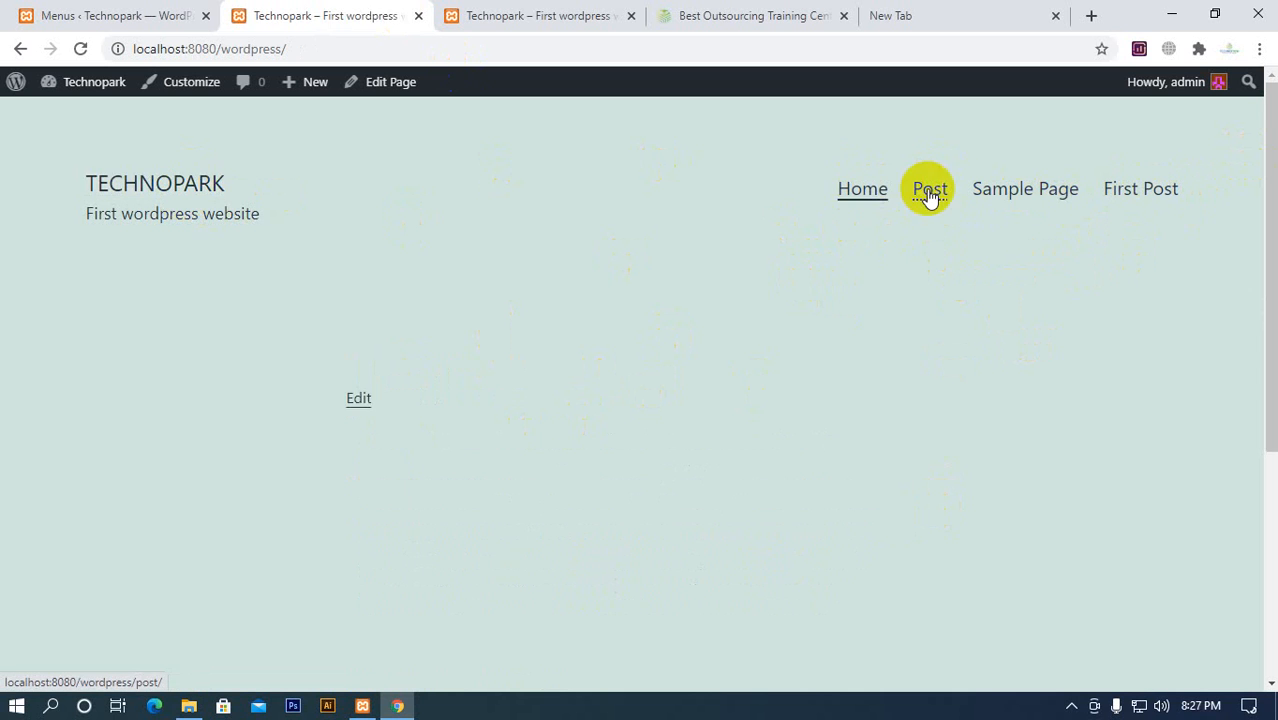
Move First Post above Sample Page in Main Menu, save the menu and reload the local homepage
{"action": "left_click", "coordinate": [160, 18]}
{"action": "scroll", "coordinate": [419, 249], "scroll_direction": "down", "scroll_amount": 3}
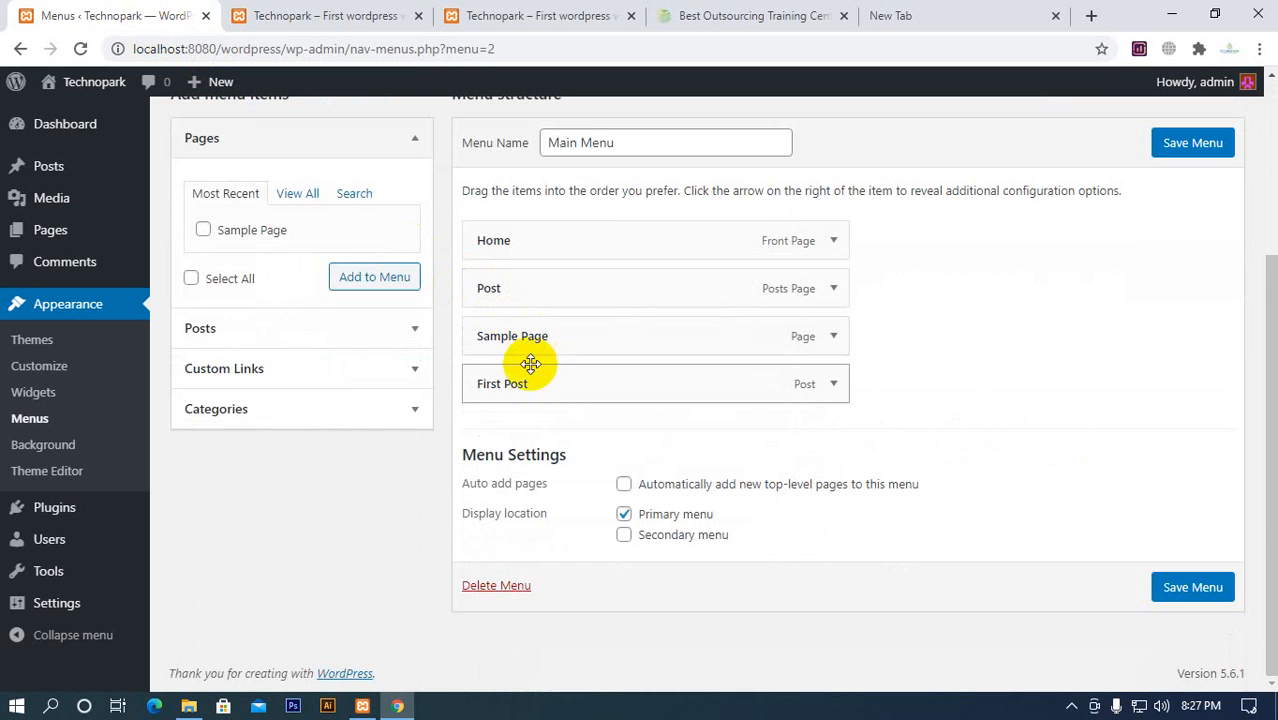
{"action": "mouse_move", "coordinate": [533, 366]}
{"action": "left_mouse_down"}
{"action": "mouse_move", "coordinate": [528, 331]}
{"action": "mouse_move", "coordinate": [542, 434]}
{"action": "mouse_move", "coordinate": [536, 385]}
{"action": "left_mouse_up"}
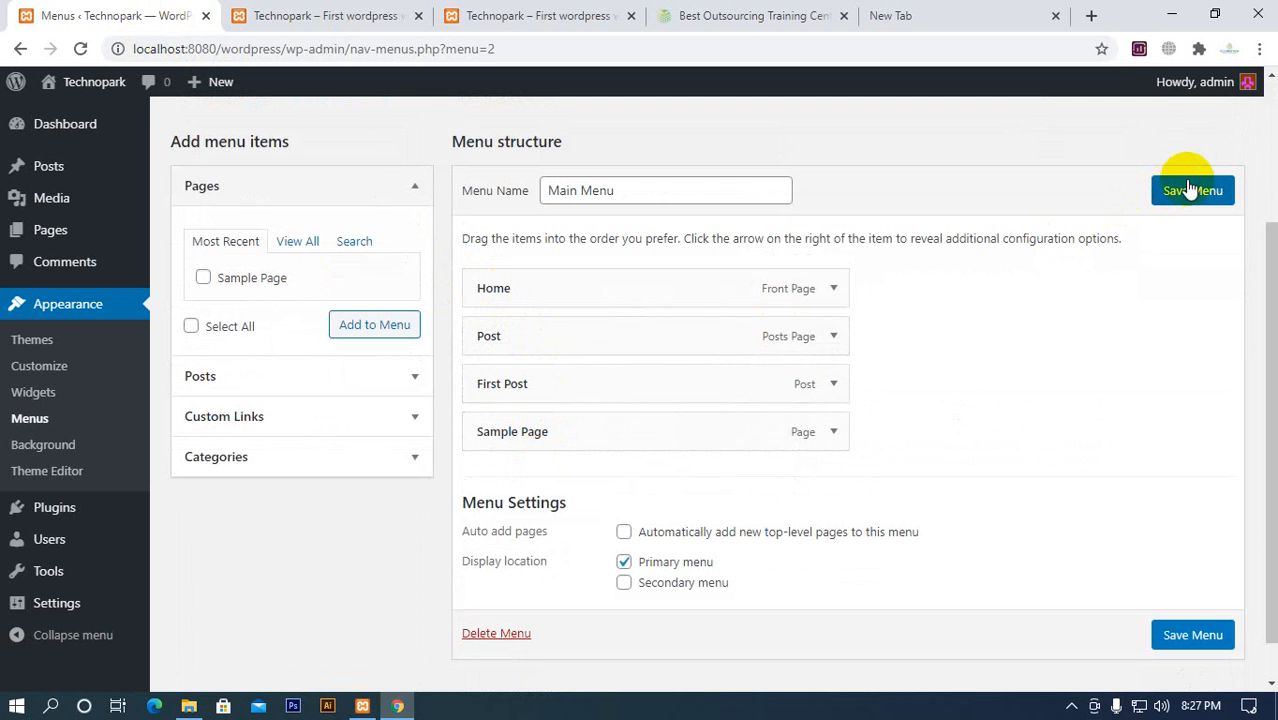
{"action": "left_click", "coordinate": [385, 18]}
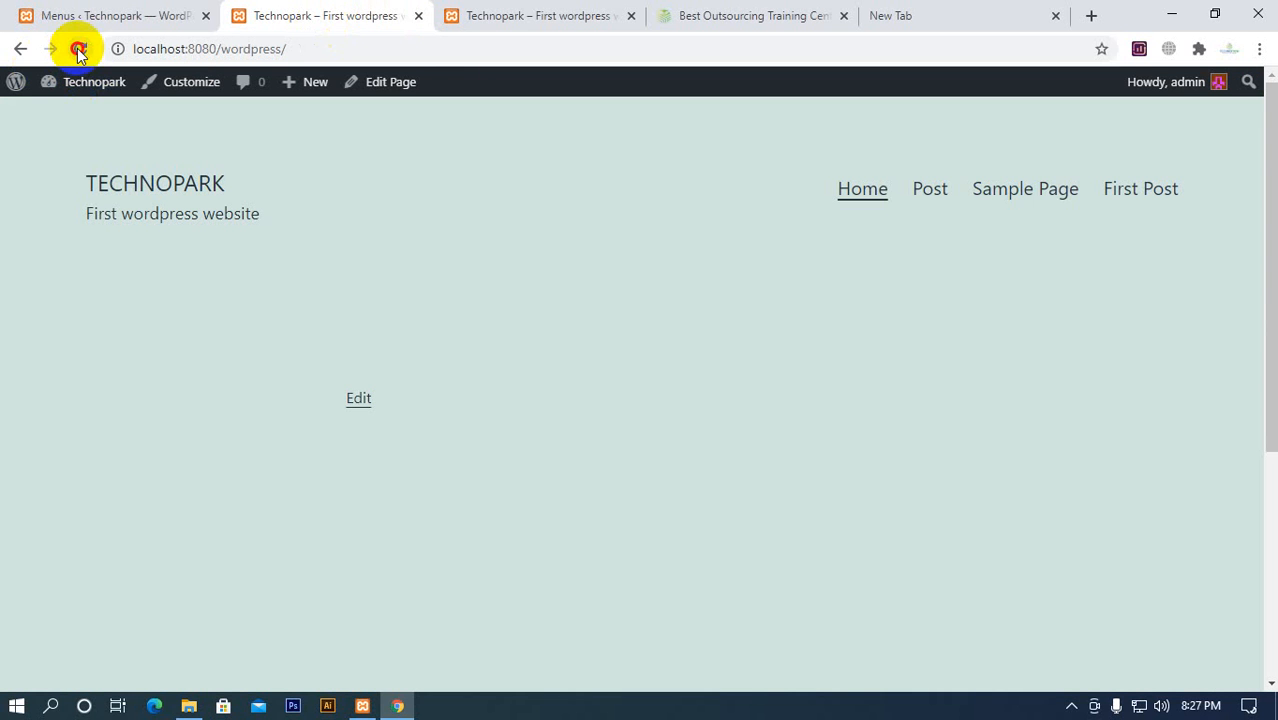
{"action": "left_click", "coordinate": [78, 49]}
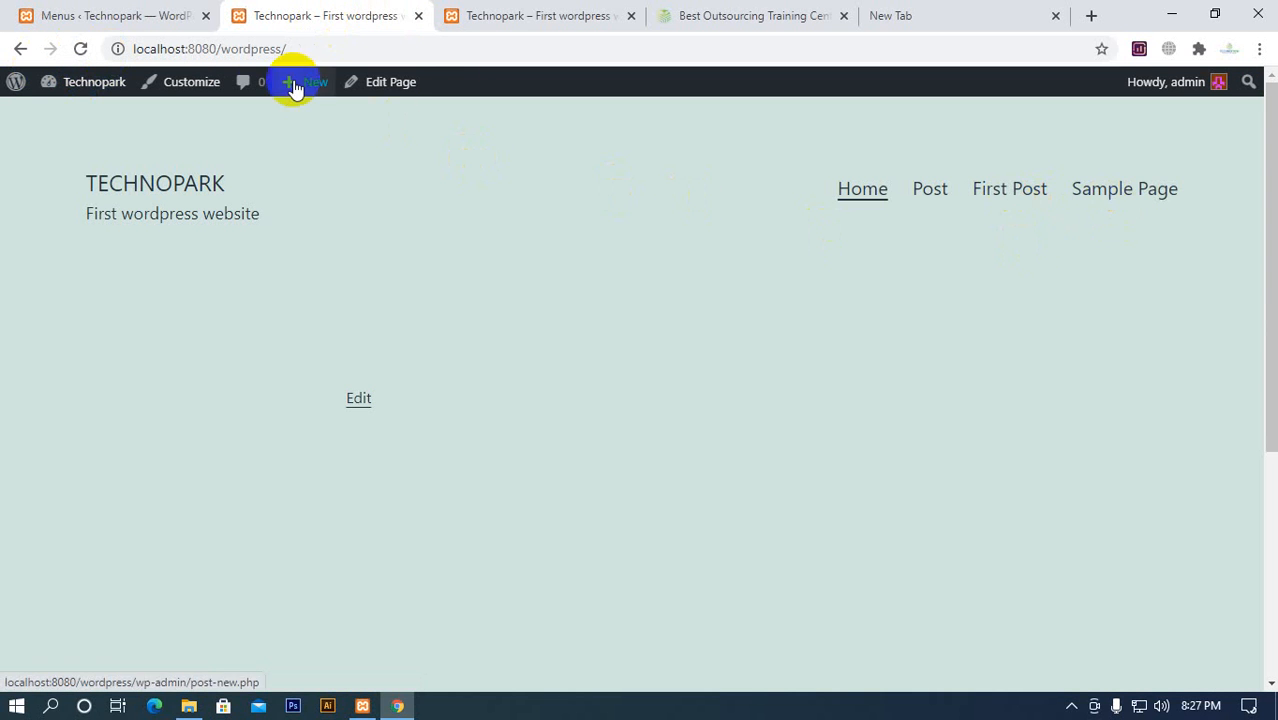
Move First Post below Sample Page and back above it in Main Menu, save the menu and view the homepage
{"action": "left_click", "coordinate": [165, 15]}
{"action": "left_click_drag", "start_coordinate": [642, 591], "coordinate": [652, 640]}
{"action": "scroll", "coordinate": [668, 593], "scroll_direction": "down", "scroll_amount": 2}
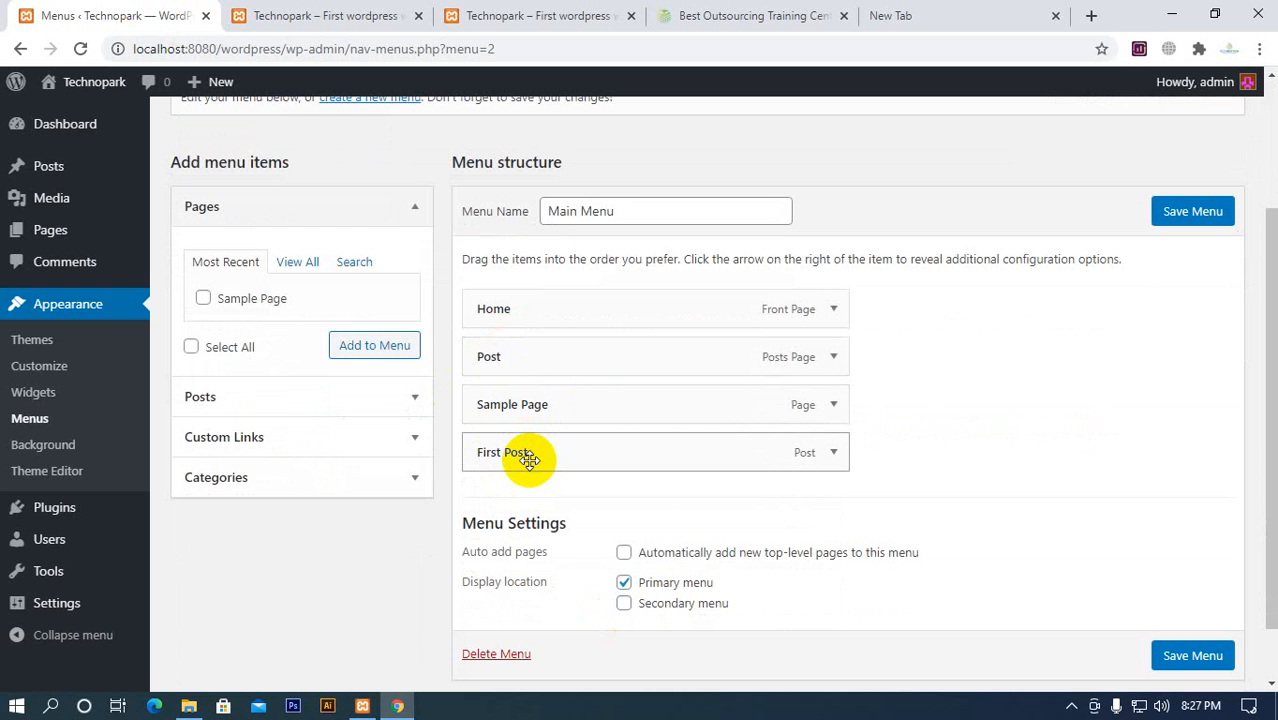
{"action": "left_click_drag", "start_coordinate": [528, 459], "coordinate": [530, 412]}
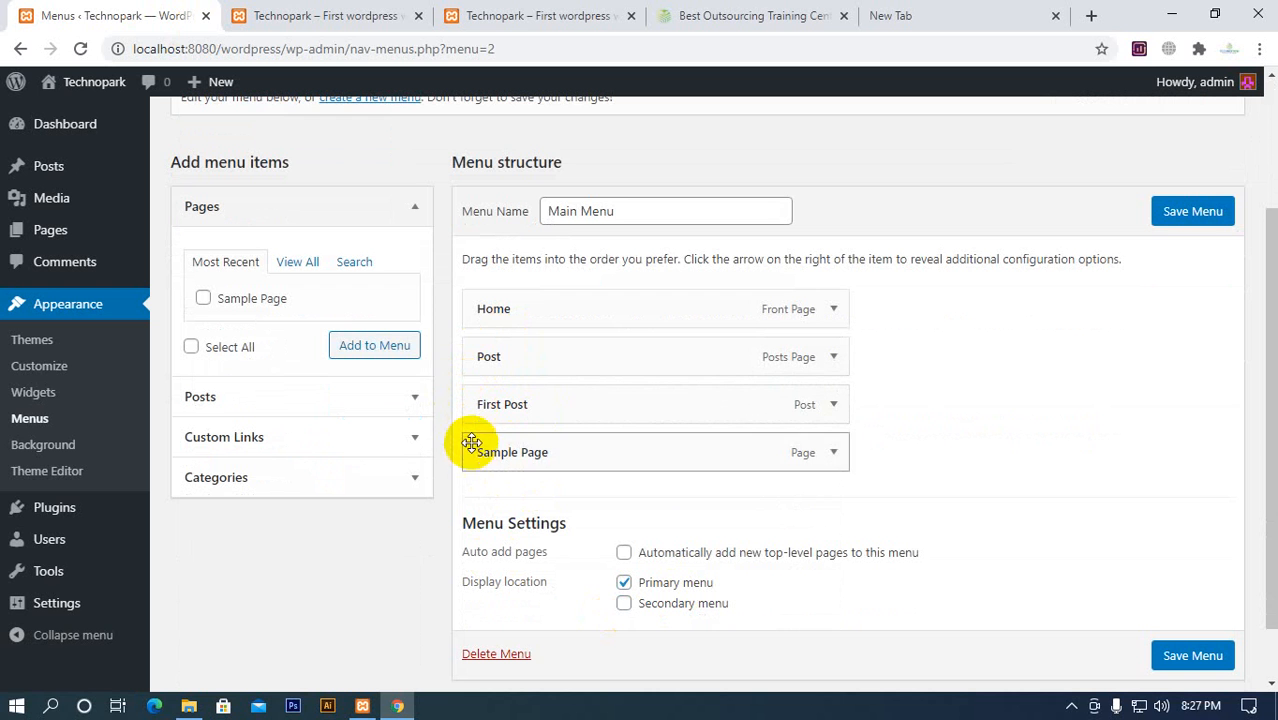
{"action": "left_click", "coordinate": [1158, 228]}
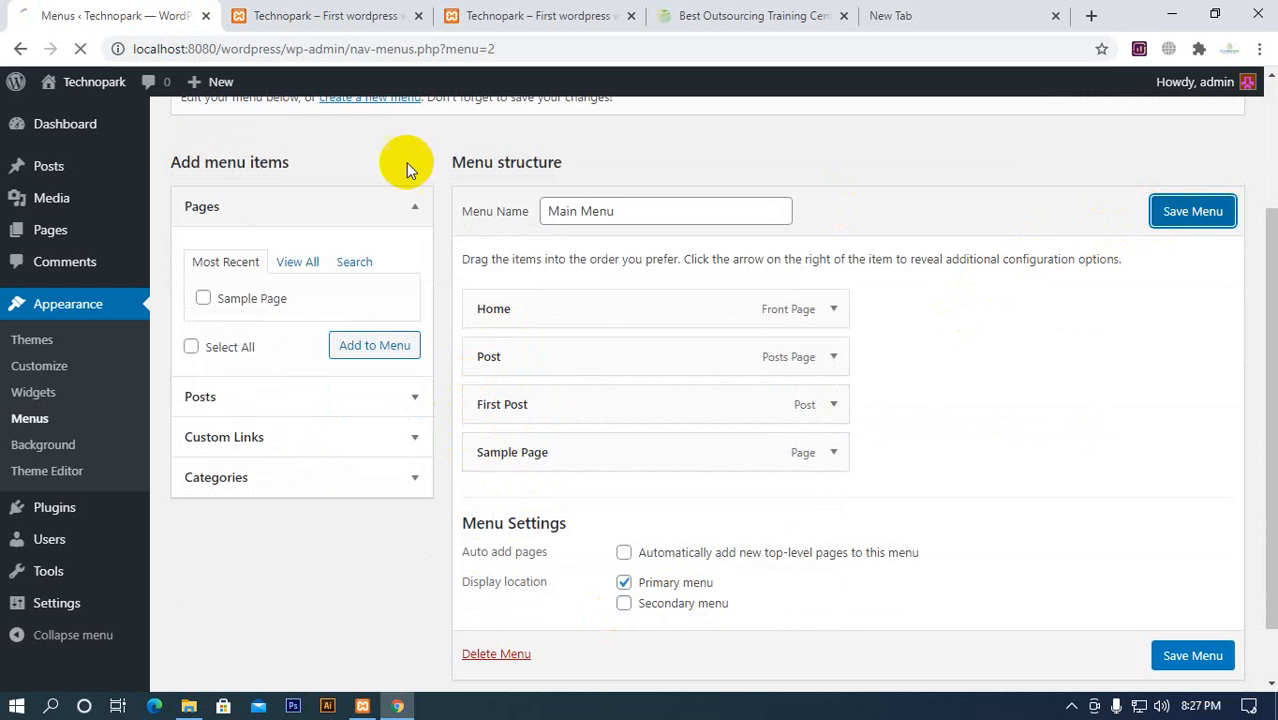
{"action": "left_click", "coordinate": [298, 18]}
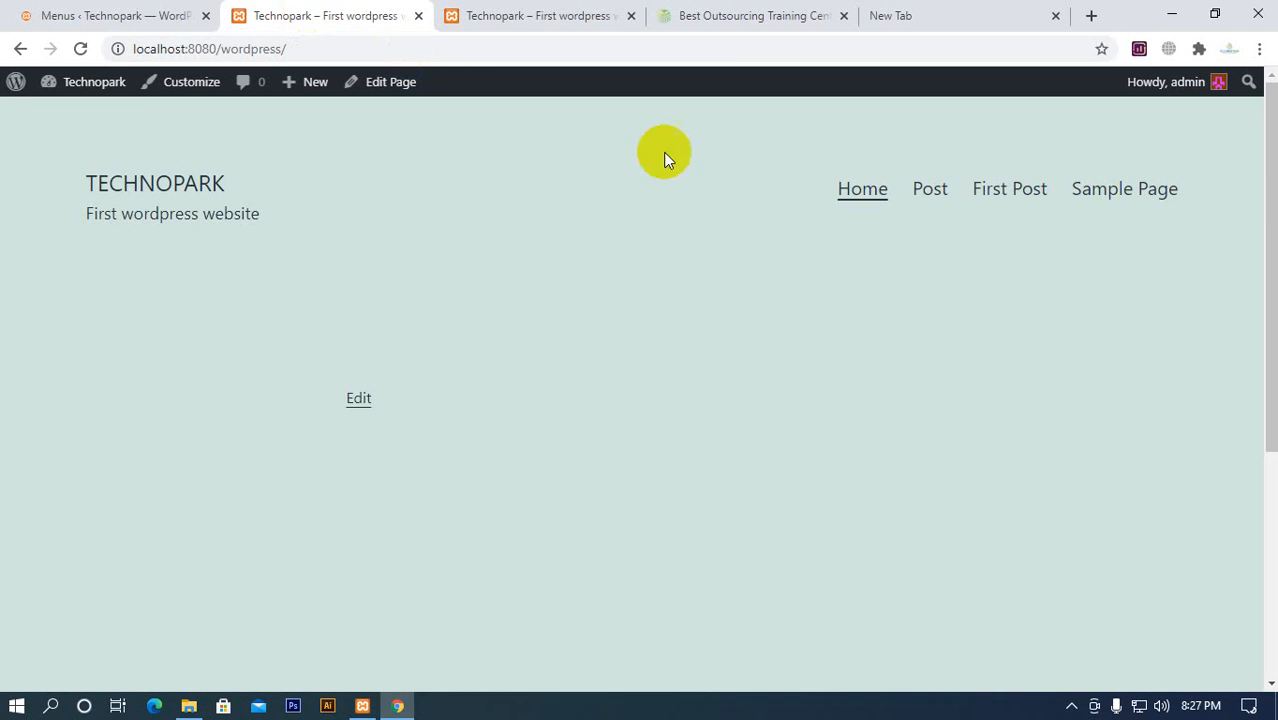
Try nesting First Post under Post in Main Menu and return it to the top level
{"action": "left_click", "coordinate": [120, 17]}
{"action": "scroll", "coordinate": [493, 473], "scroll_direction": "down", "scroll_amount": 2}
{"action": "scroll", "coordinate": [493, 473], "scroll_direction": "down", "scroll_amount": 1}
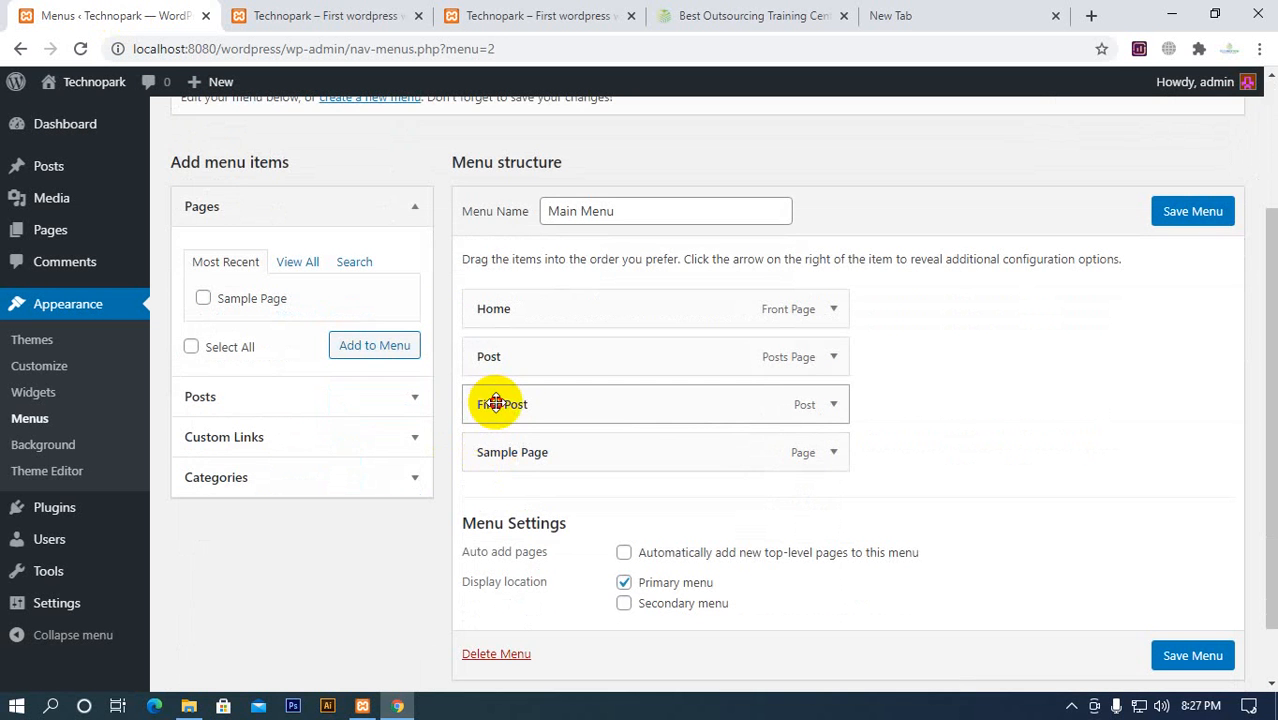
{"action": "left_click_drag", "start_coordinate": [496, 403], "coordinate": [531, 402]}
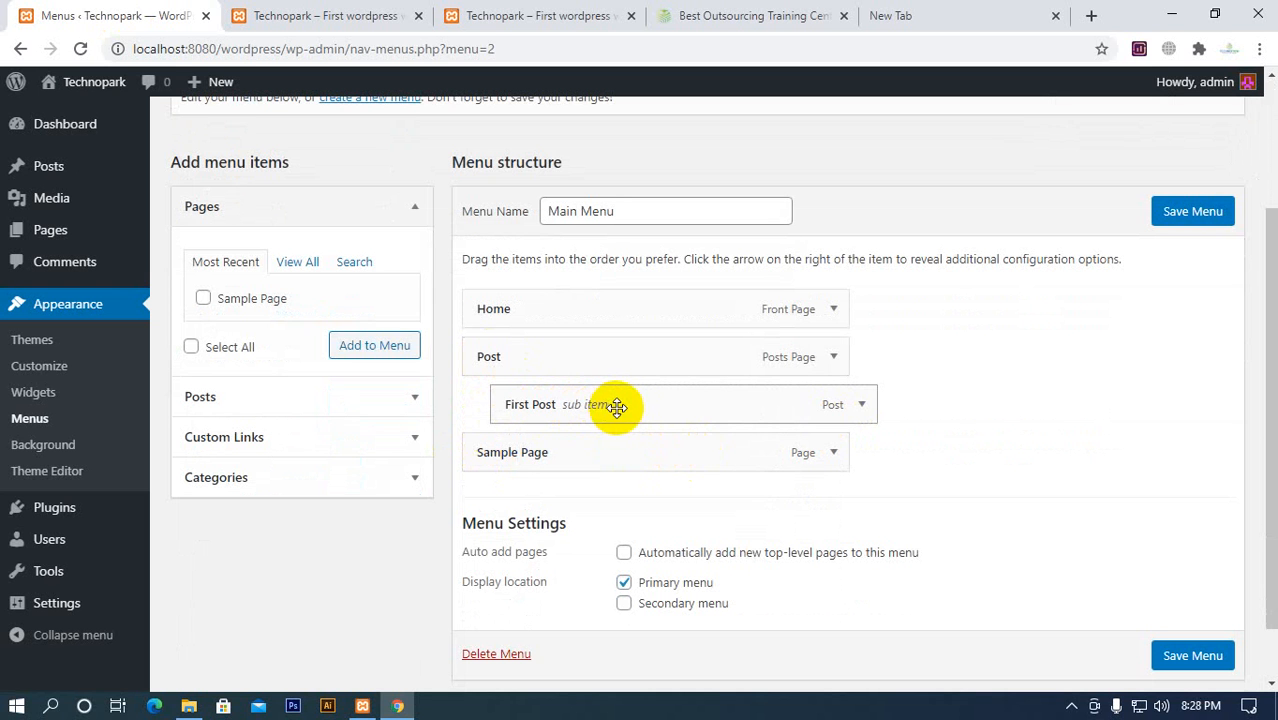
{"action": "left_click_drag", "start_coordinate": [610, 404], "coordinate": [582, 404]}
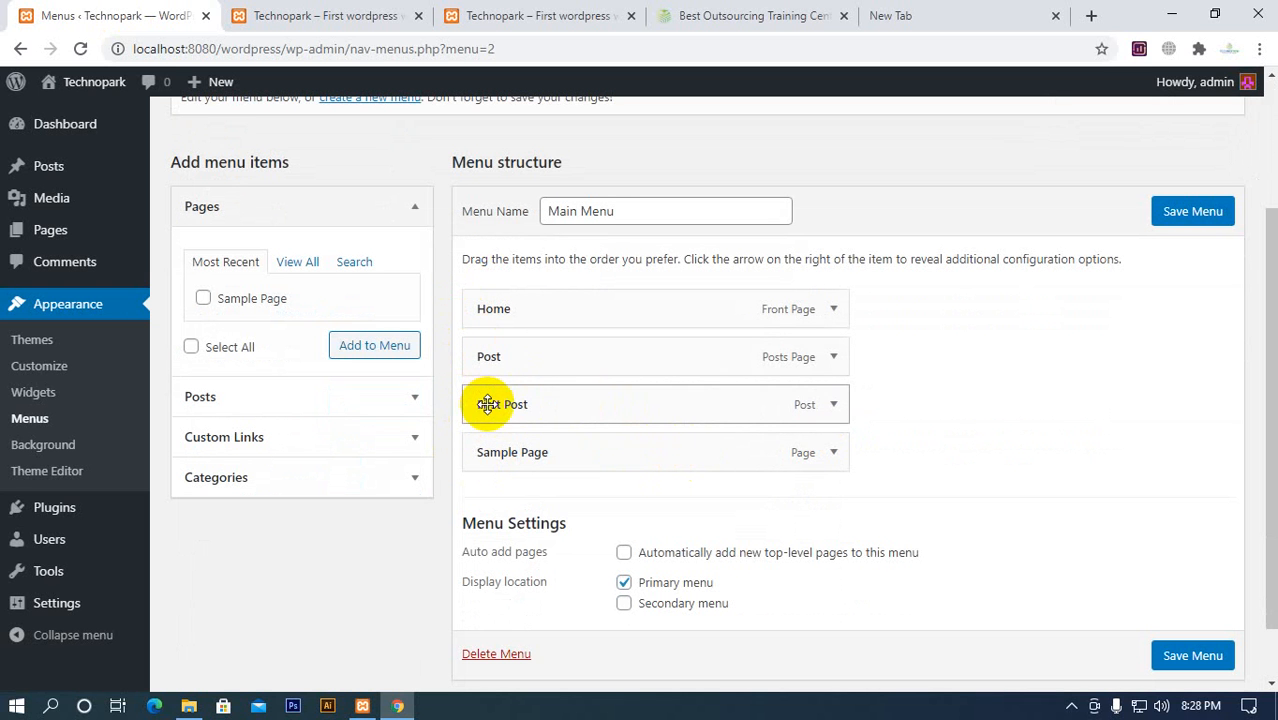
Make First Post a sub item of Post, save Main Menu and check the Post dropdown on the reloaded homepage
{"action": "left_click_drag", "start_coordinate": [487, 404], "coordinate": [517, 404]}
{"action": "left_click_drag", "start_coordinate": [517, 404], "coordinate": [700, 394]}
{"action": "left_click", "coordinate": [1210, 217]}
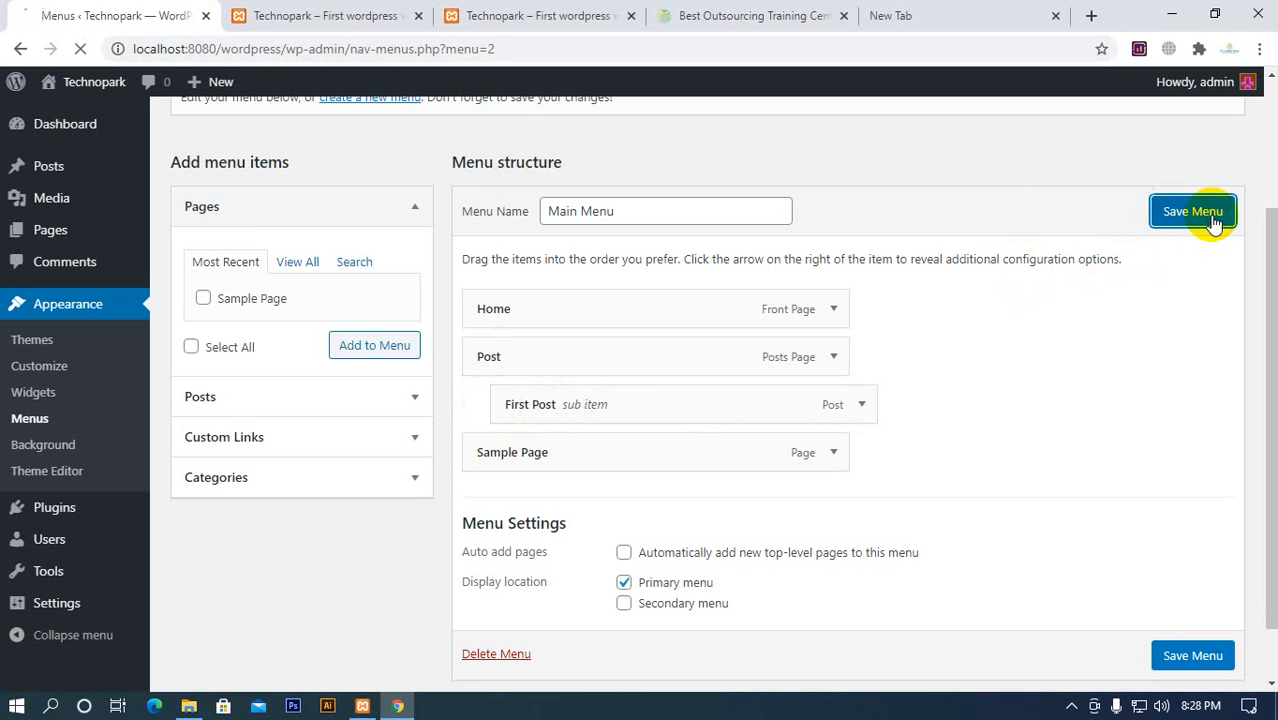
{"action": "left_click", "coordinate": [333, 13]}
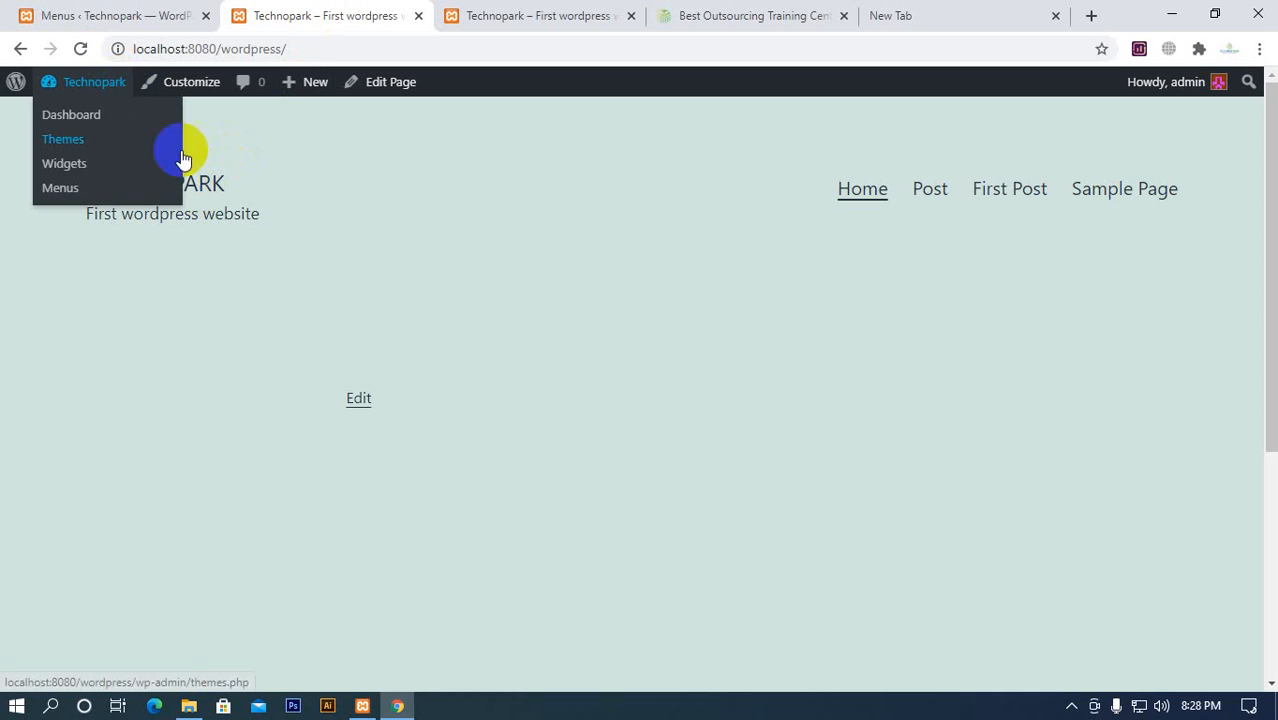
{"action": "left_click", "coordinate": [80, 48]}
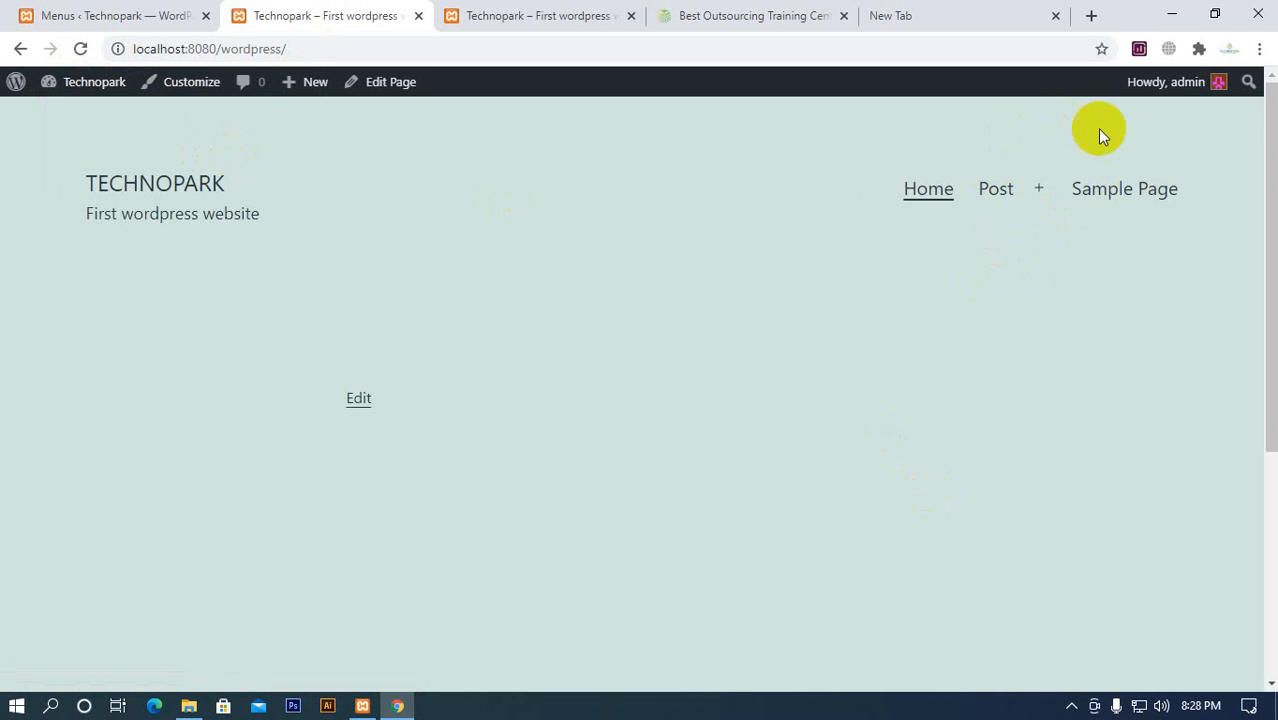
{"action": "mouse_move", "coordinate": [1010, 197]}
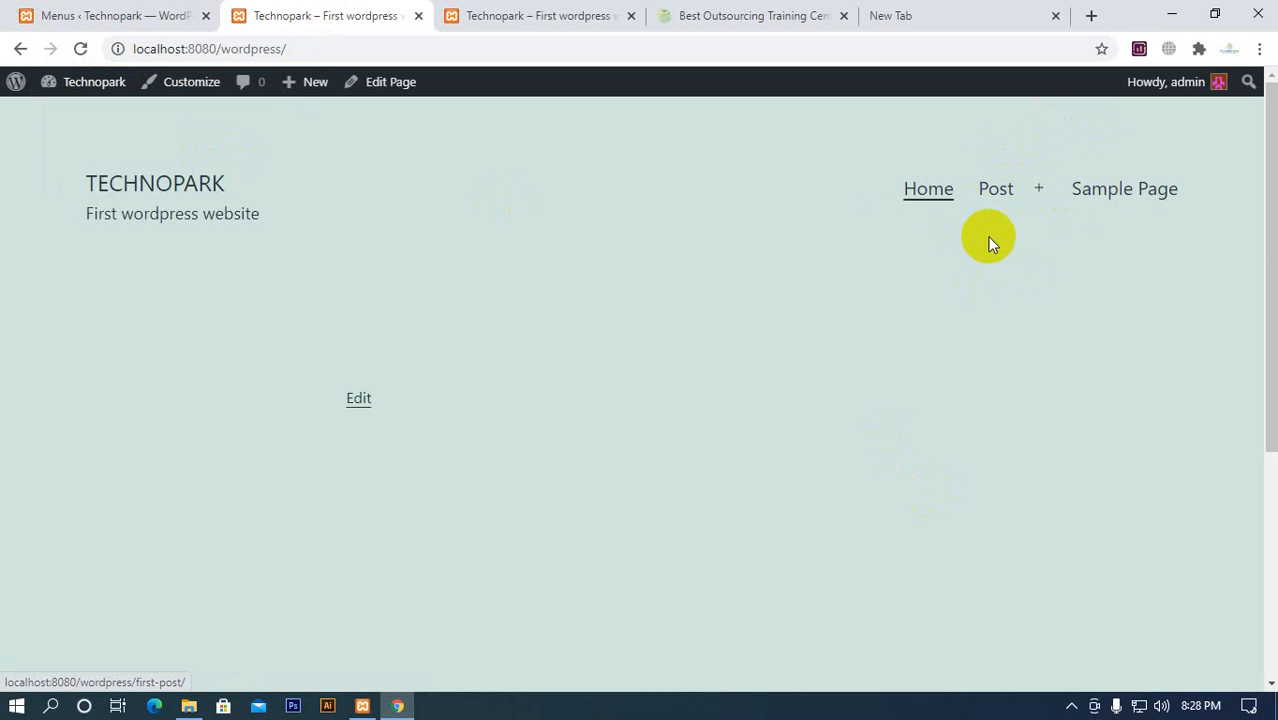
Make Sample Page a sub item of Post below First Post, save Main Menu and check the dropdown on the reloaded homepage
{"action": "left_click", "coordinate": [175, 16]}
{"action": "scroll", "coordinate": [581, 348], "scroll_direction": "down", "scroll_amount": 3}
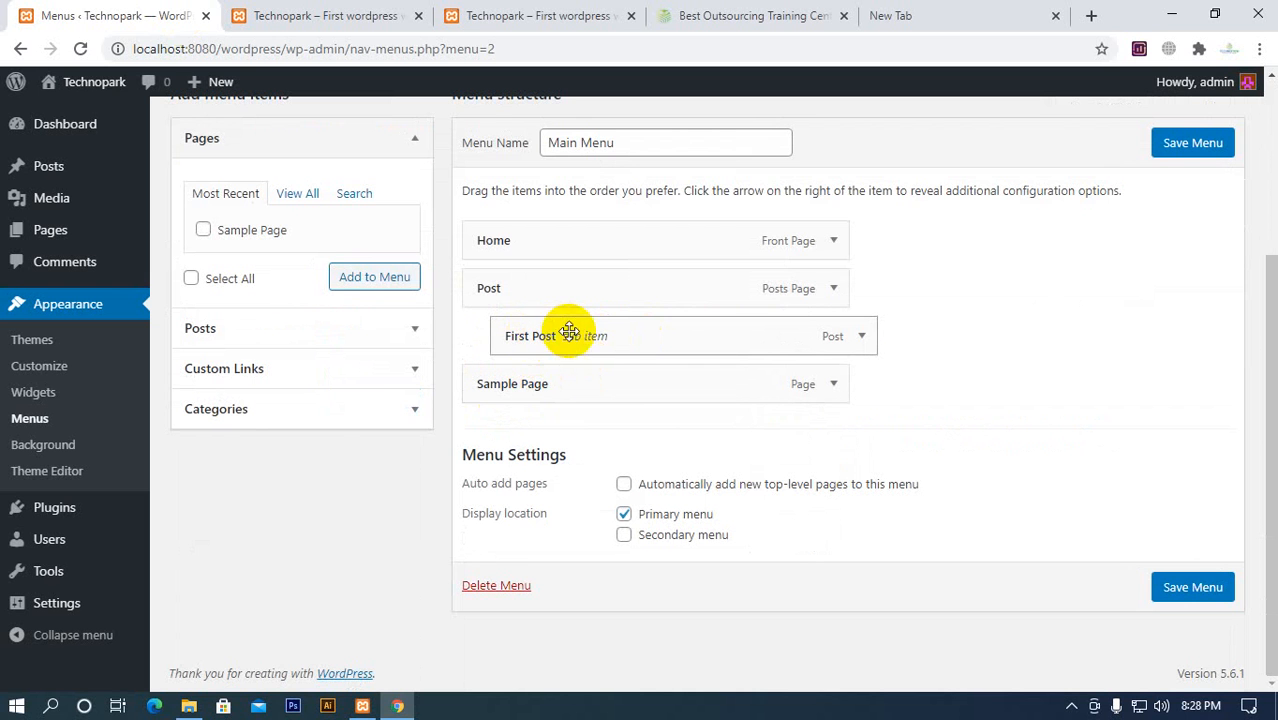
{"action": "left_click_drag", "start_coordinate": [540, 383], "coordinate": [550, 430]}
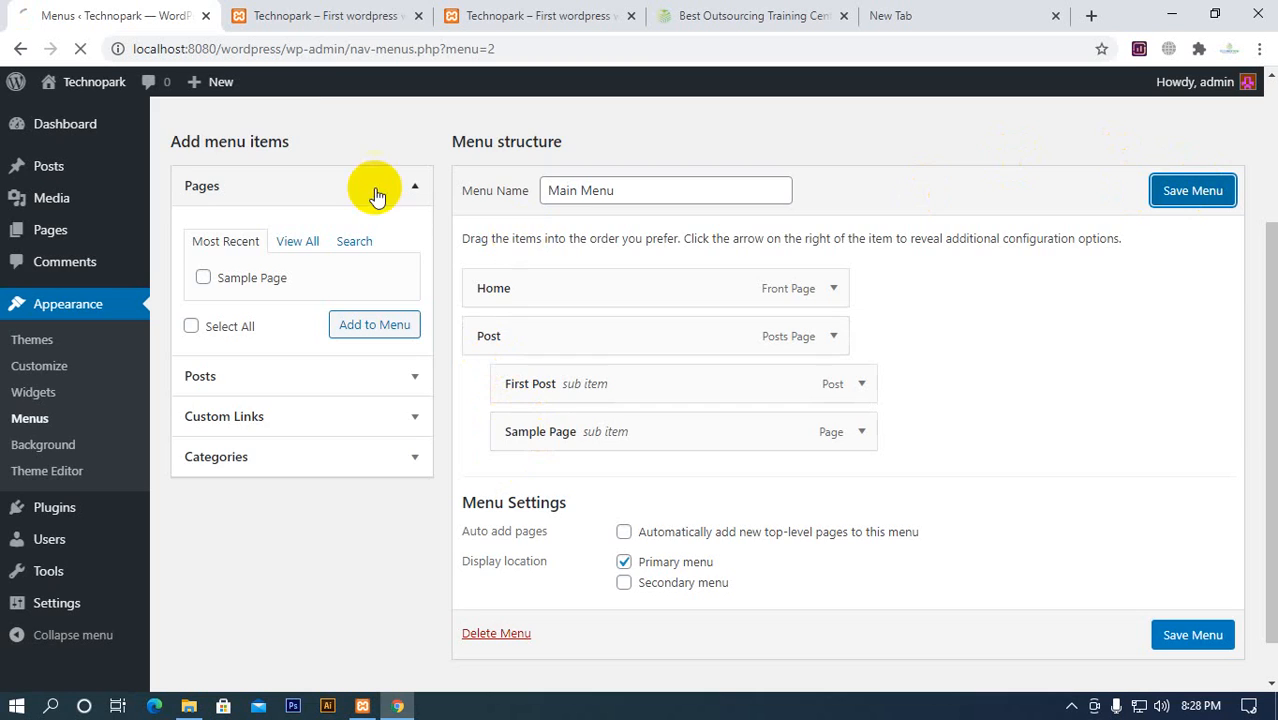
{"action": "left_click", "coordinate": [308, 15]}
{"action": "left_click", "coordinate": [81, 49]}
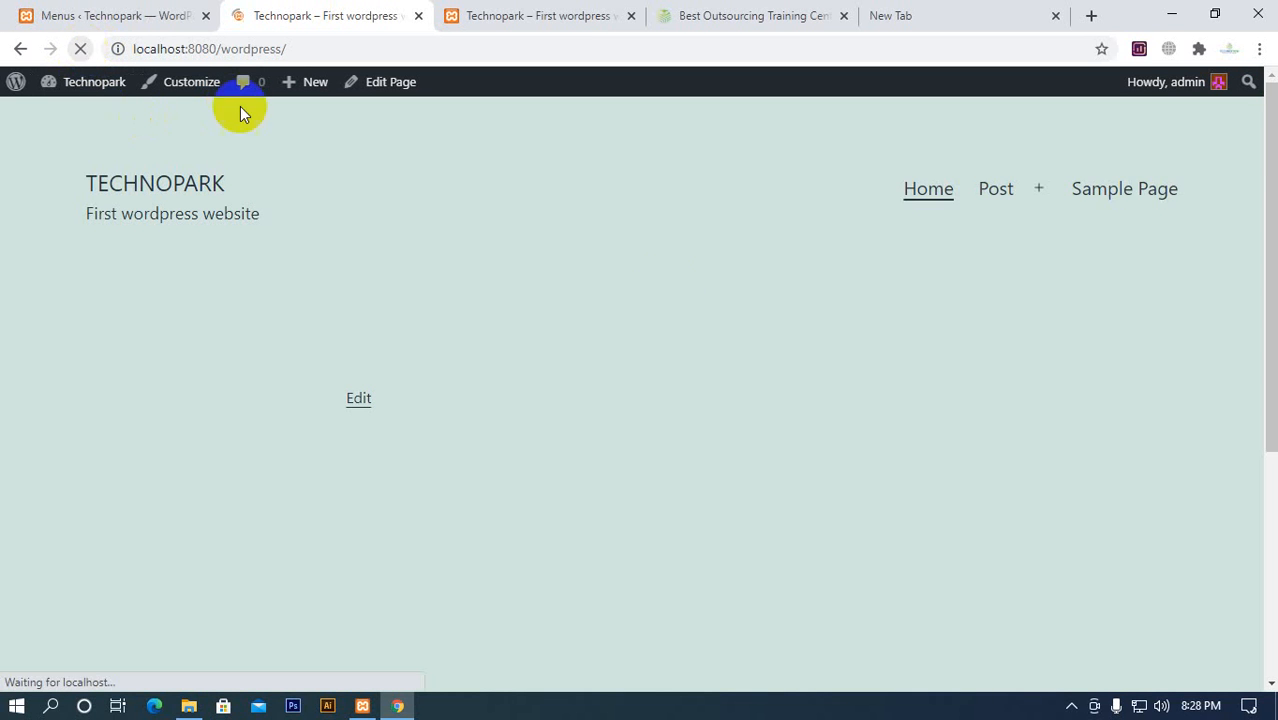
{"action": "mouse_move", "coordinate": [1127, 198]}
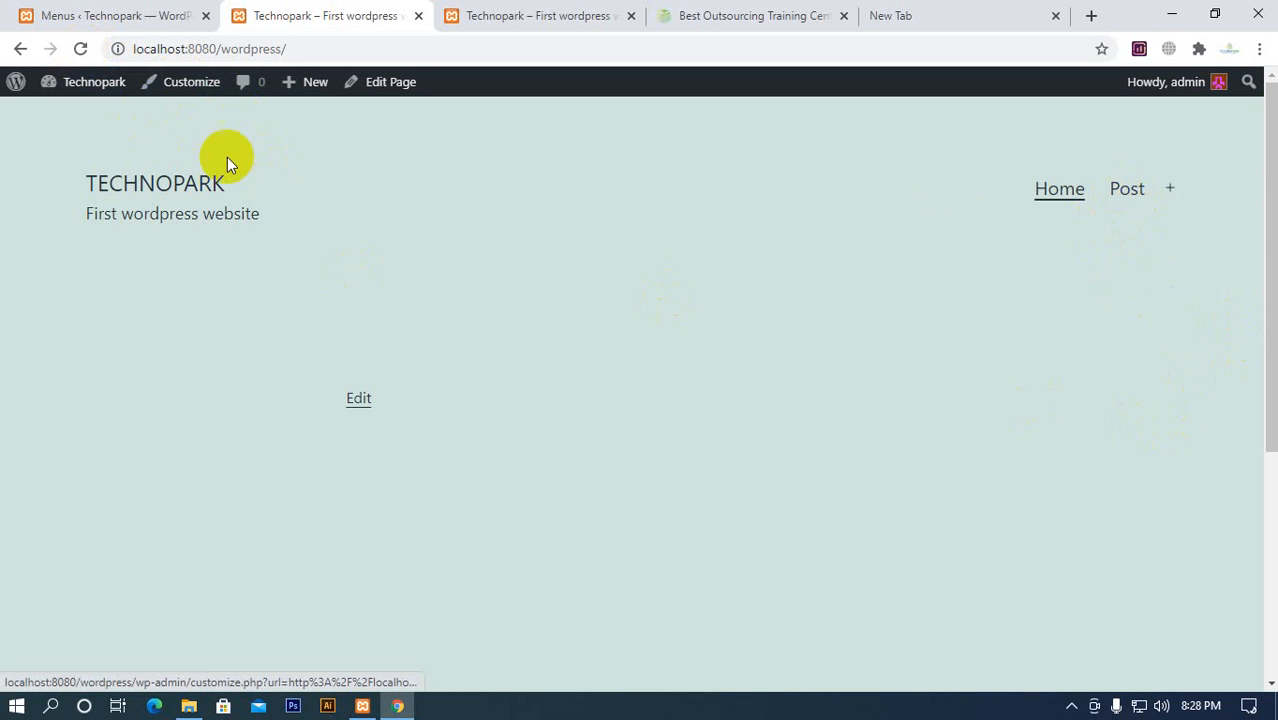
Nest Sample Page one level deeper under First Post, save Main Menu and inspect the nested dropdown on the homepage
{"action": "left_click", "coordinate": [135, 18]}
{"action": "scroll", "coordinate": [404, 360], "scroll_direction": "down", "scroll_amount": 3}
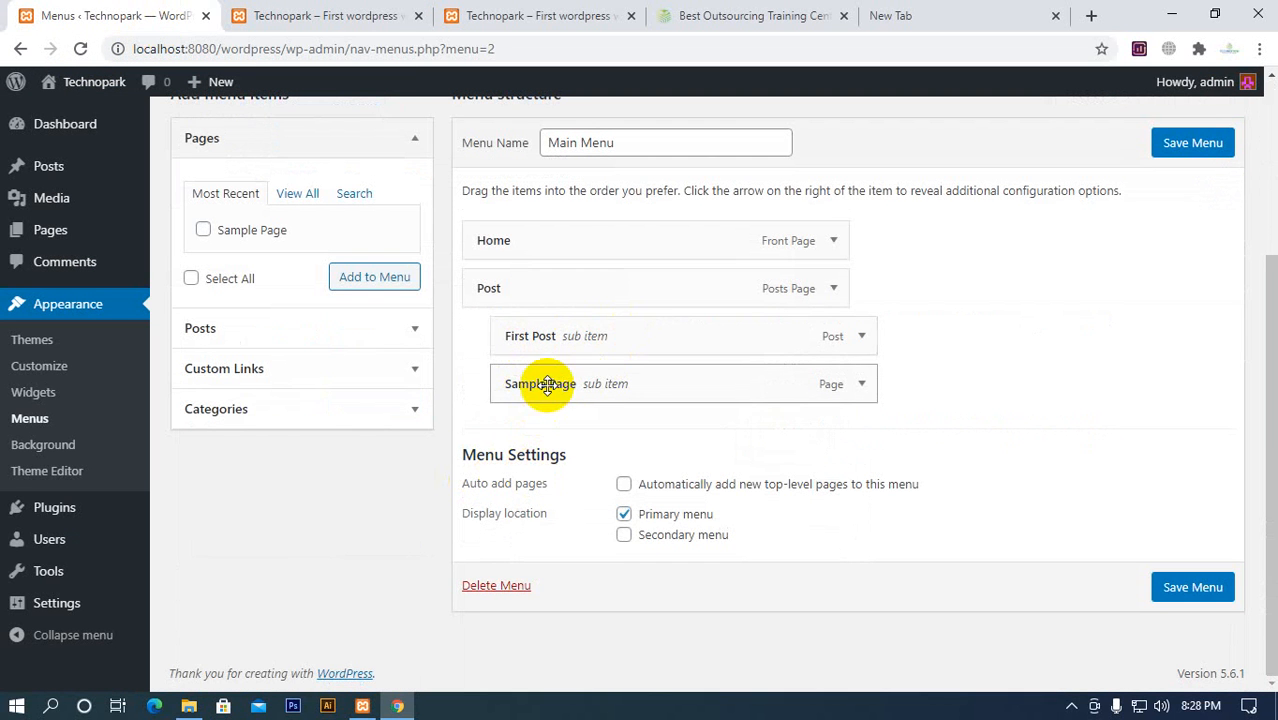
{"action": "left_click_drag", "start_coordinate": [531, 382], "coordinate": [551, 434]}
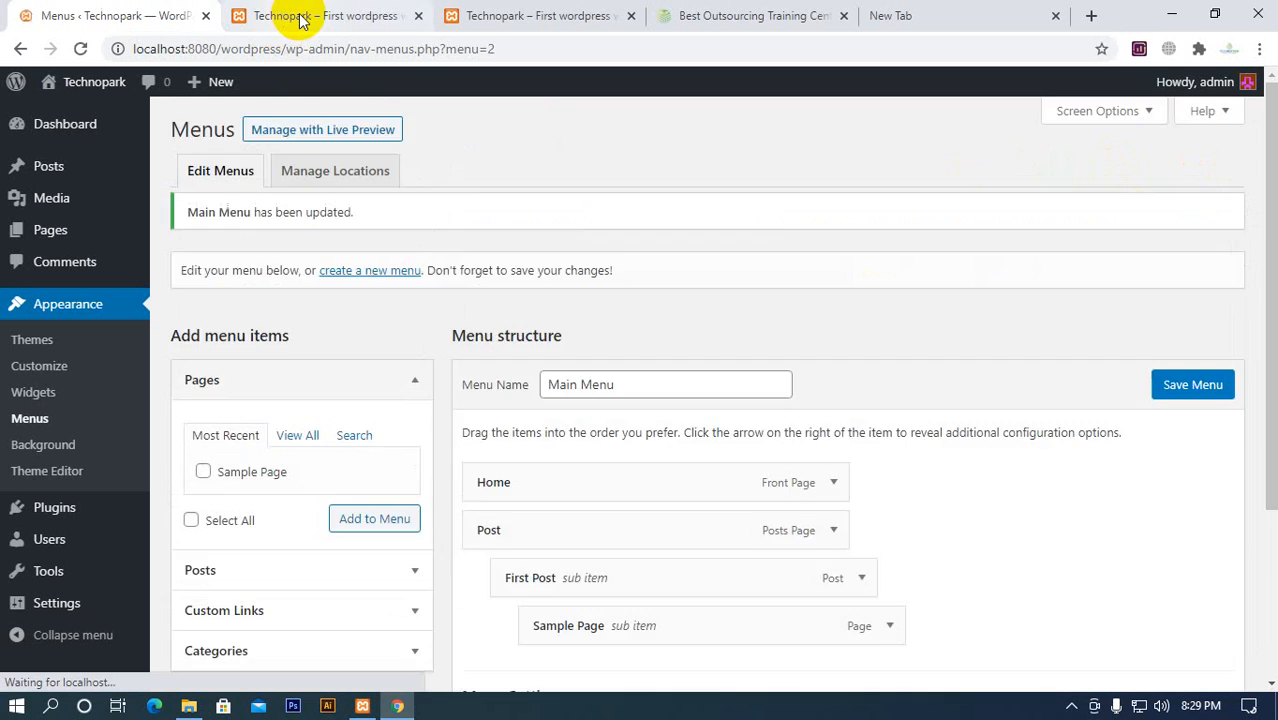
{"action": "left_click", "coordinate": [300, 16]}
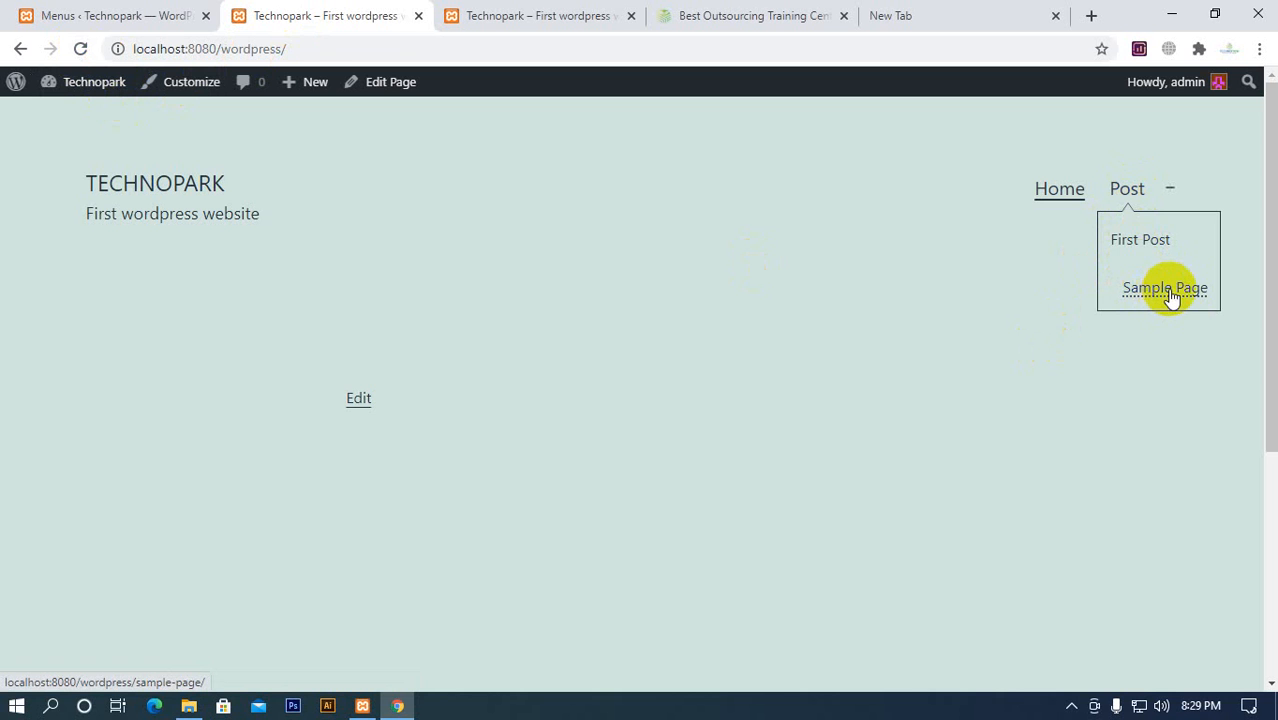
Move Sample Page back to the same sub-item level as First Post, save Main Menu and check the homepage dropdown
{"action": "left_click", "coordinate": [85, 18]}
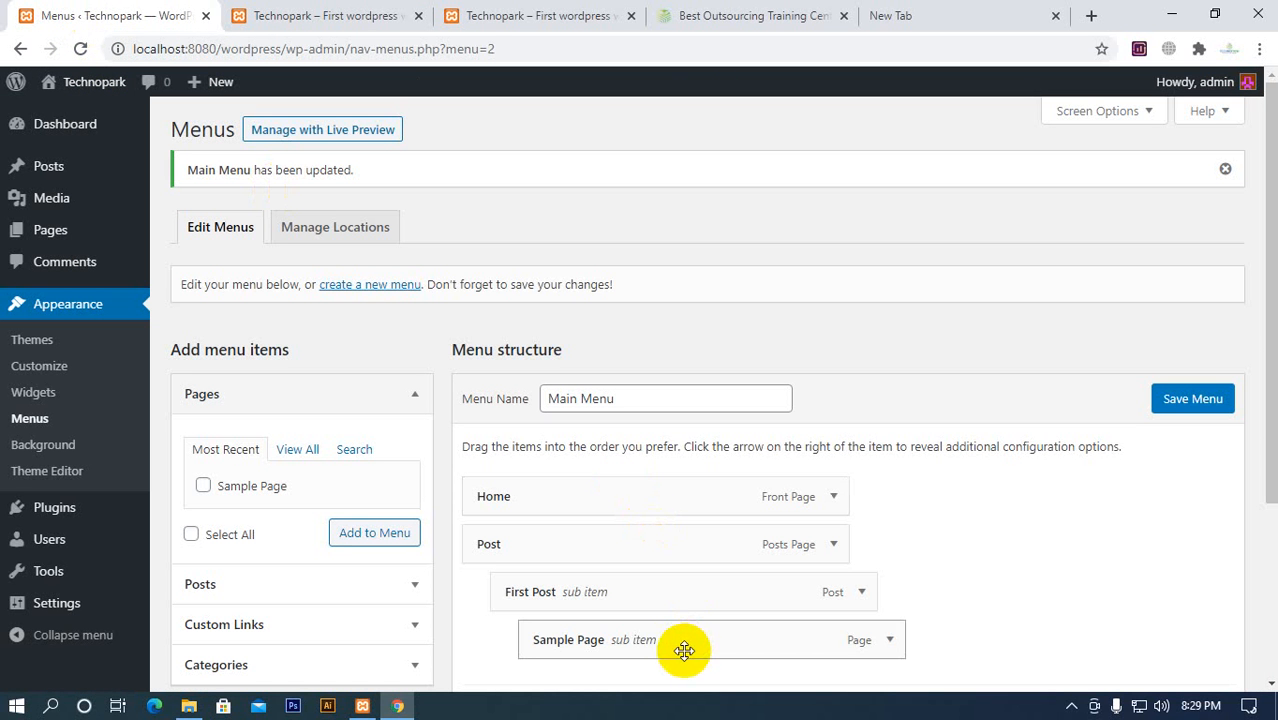
{"action": "left_click_drag", "start_coordinate": [684, 651], "coordinate": [650, 639]}
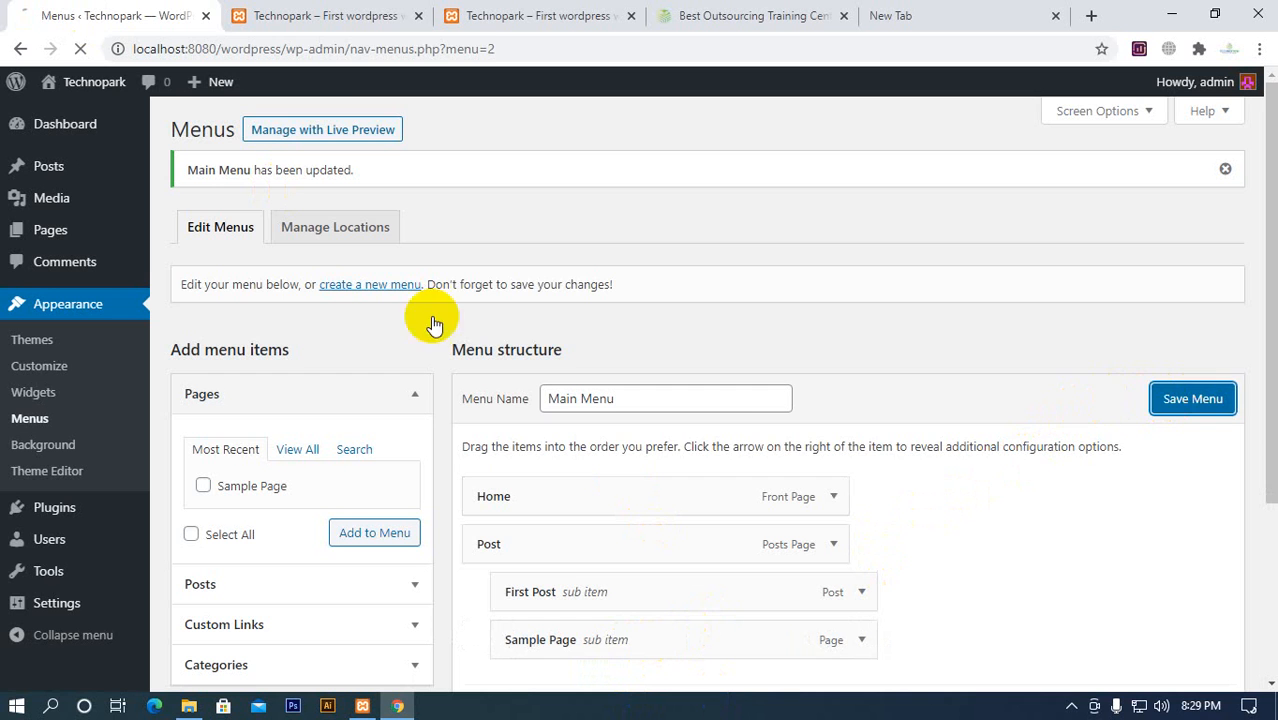
{"action": "left_click", "coordinate": [335, 20]}
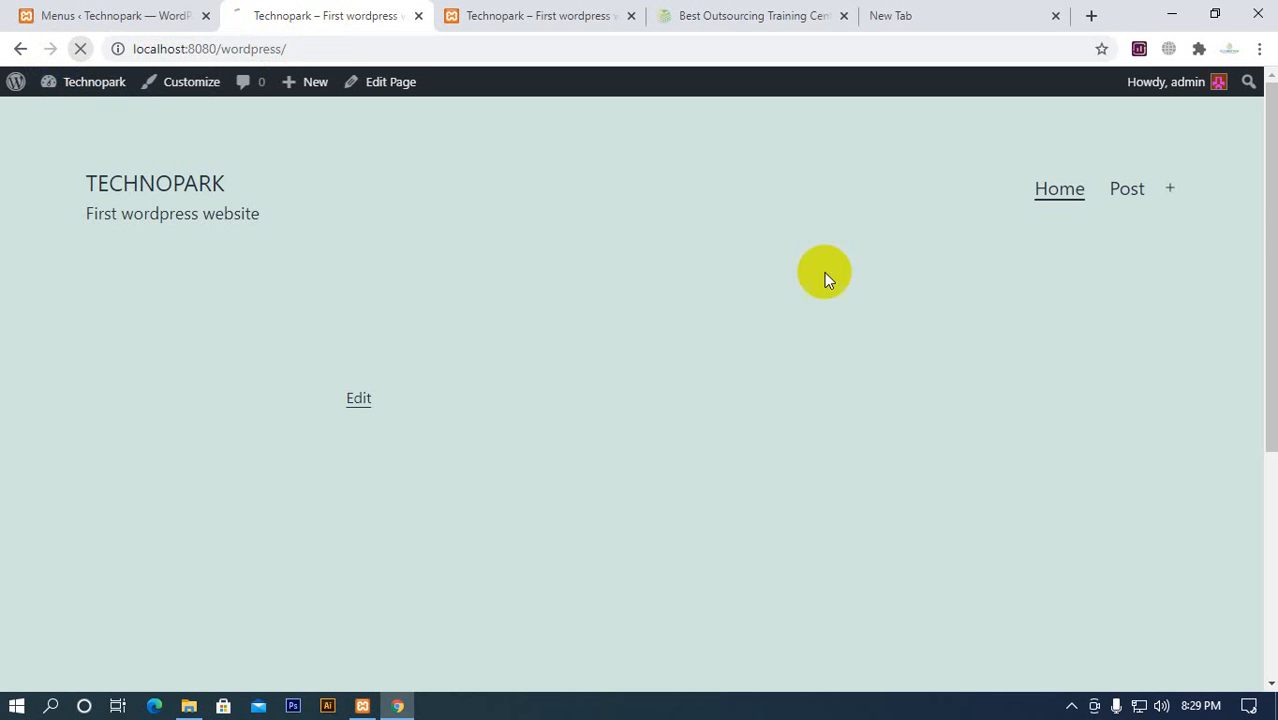
{"action": "mouse_move", "coordinate": [1128, 205]}
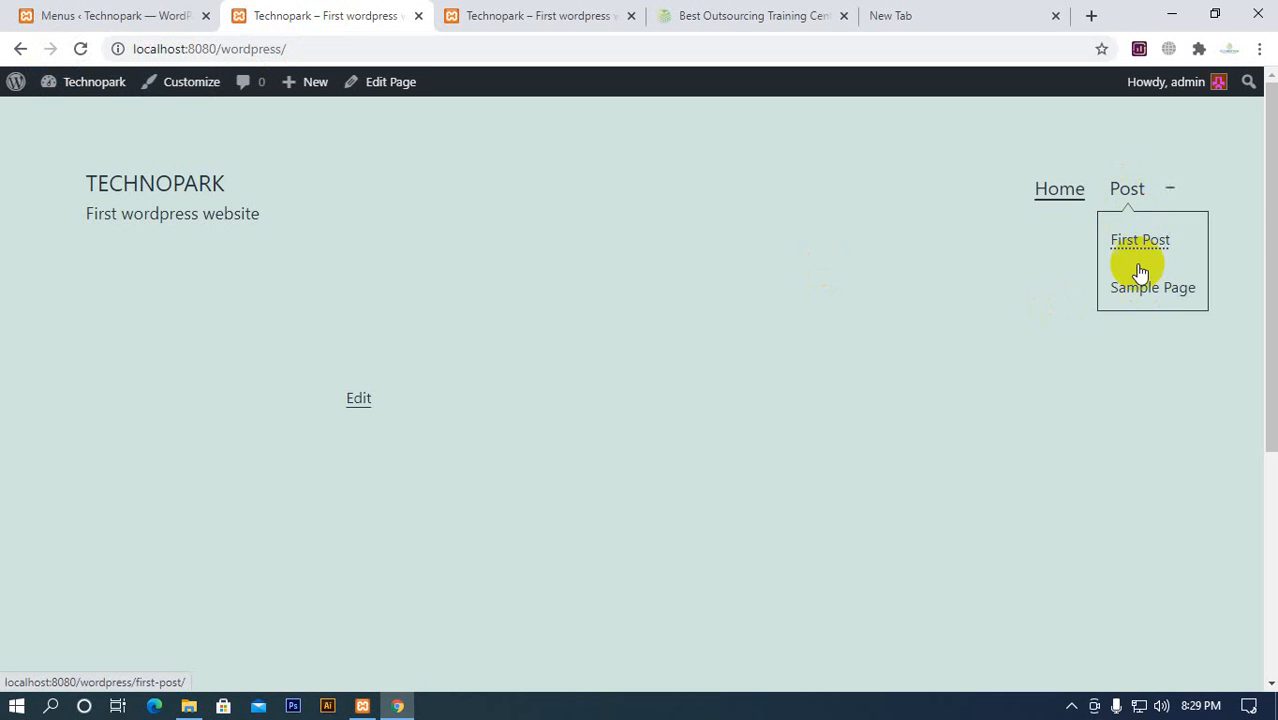
Nest Sample Page under First Post again, save Main Menu and look at its indentation in the homepage's Post dropdown
{"action": "left_click", "coordinate": [118, 20]}
{"action": "scroll", "coordinate": [428, 348], "scroll_direction": "down", "scroll_amount": 3}
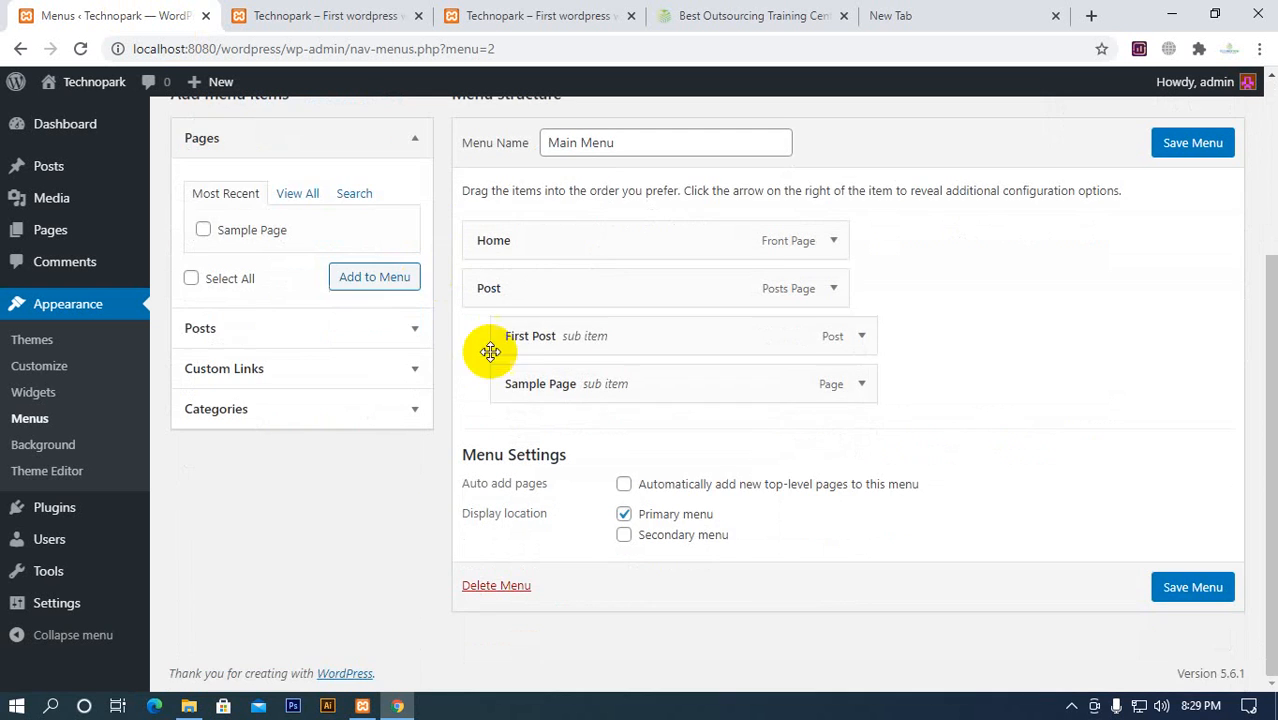
{"action": "left_click_drag", "start_coordinate": [540, 380], "coordinate": [570, 445]}
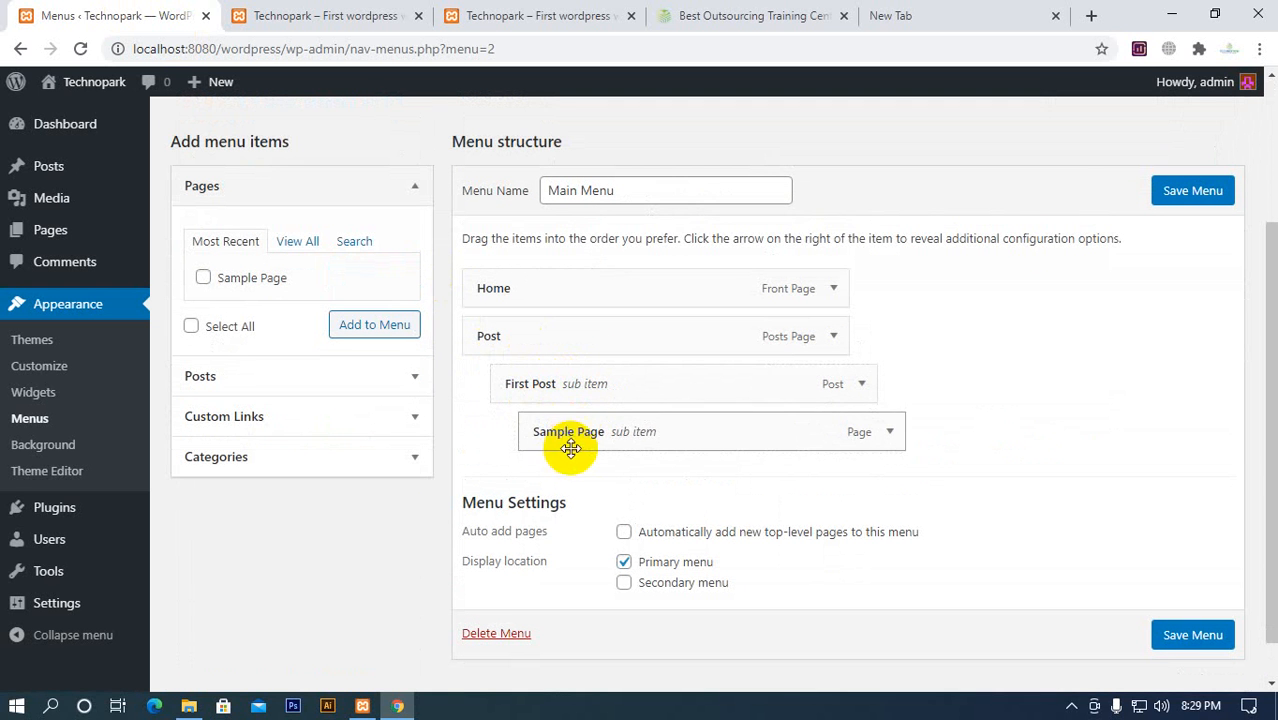
{"action": "left_click", "coordinate": [1176, 191]}
{"action": "left_click", "coordinate": [285, 15]}
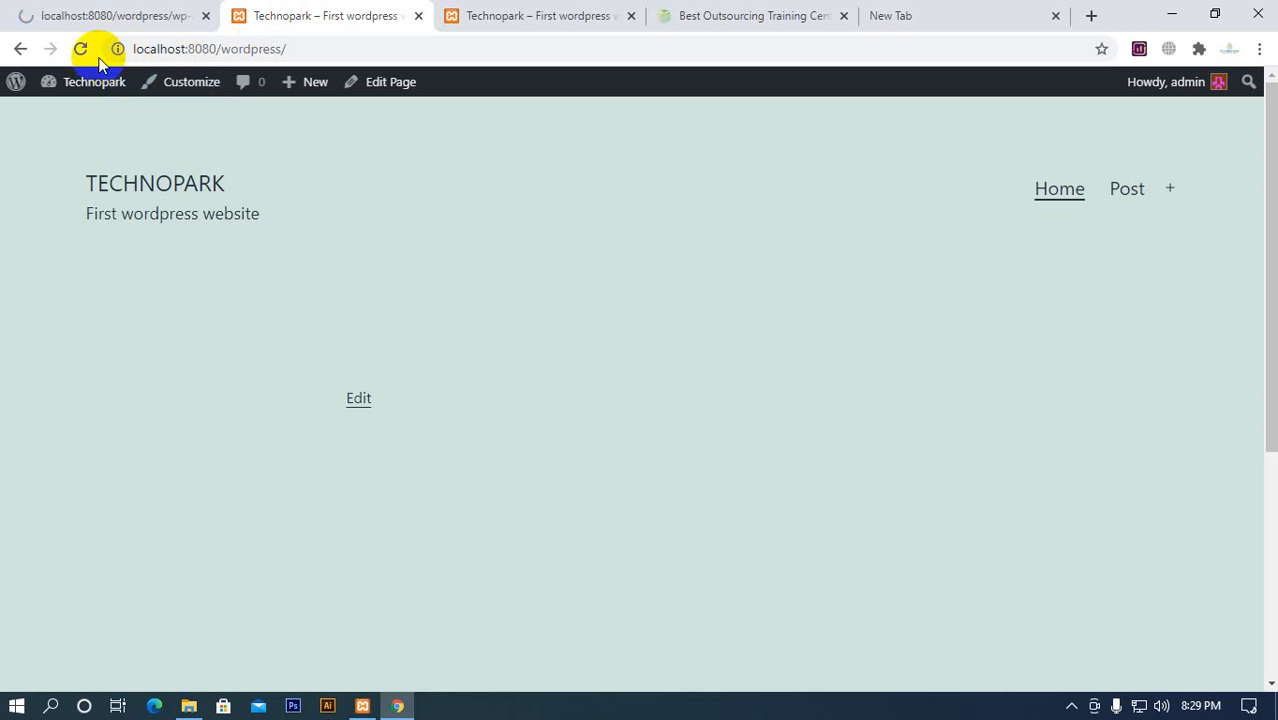
{"action": "left_click", "coordinate": [1166, 188]}
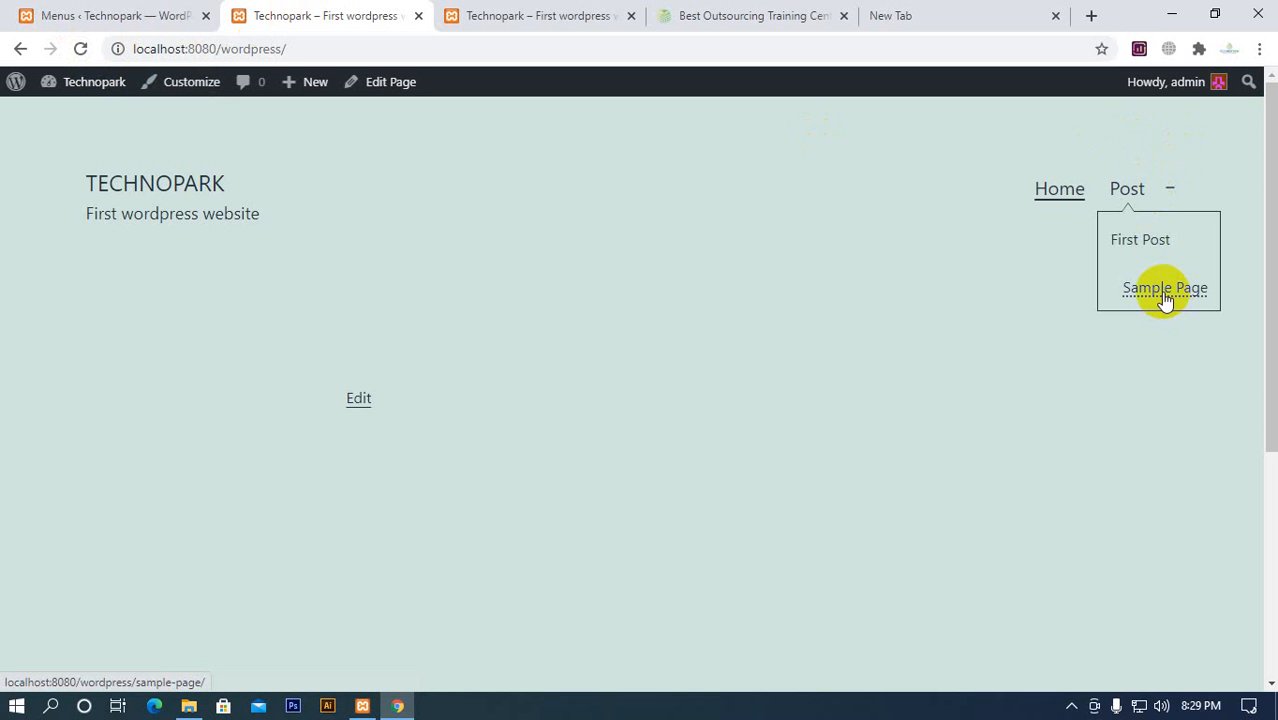
Move First Post and Sample Page to the top level of Main Menu, save the menu and check the homepage navigation
{"action": "left_click", "coordinate": [137, 14]}
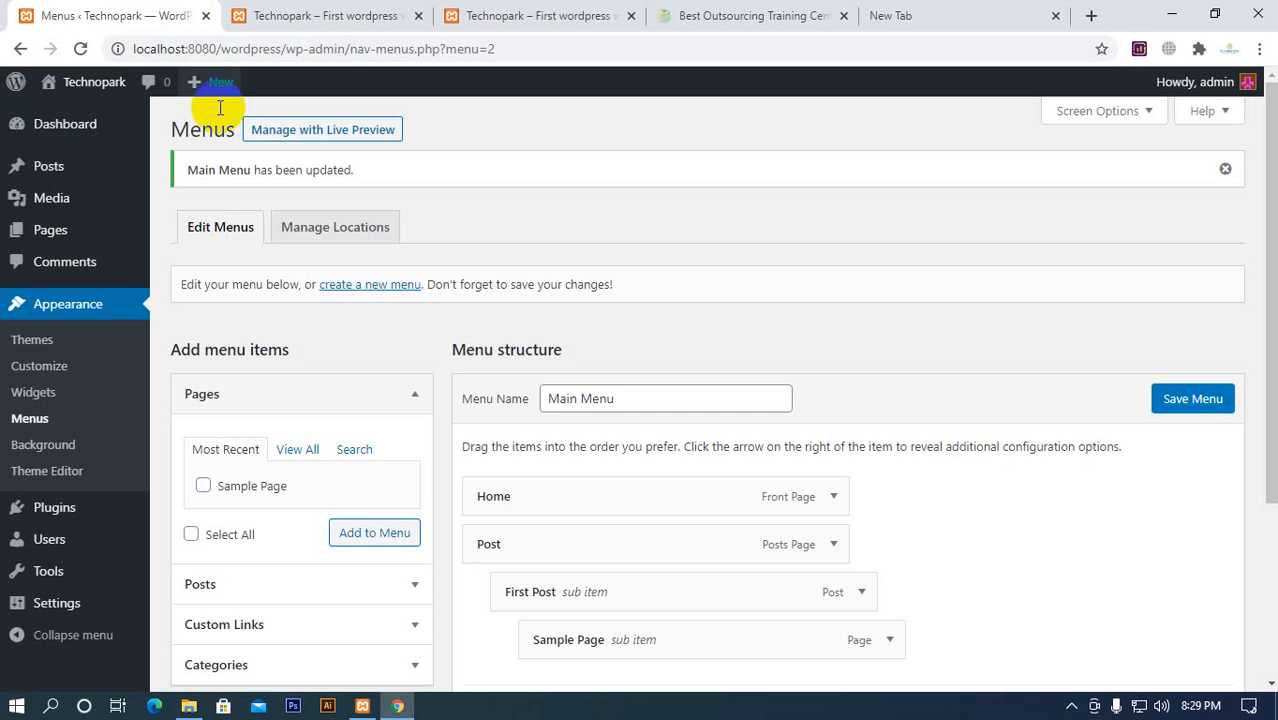
{"action": "scroll", "coordinate": [437, 323], "scroll_direction": "down", "scroll_amount": 2}
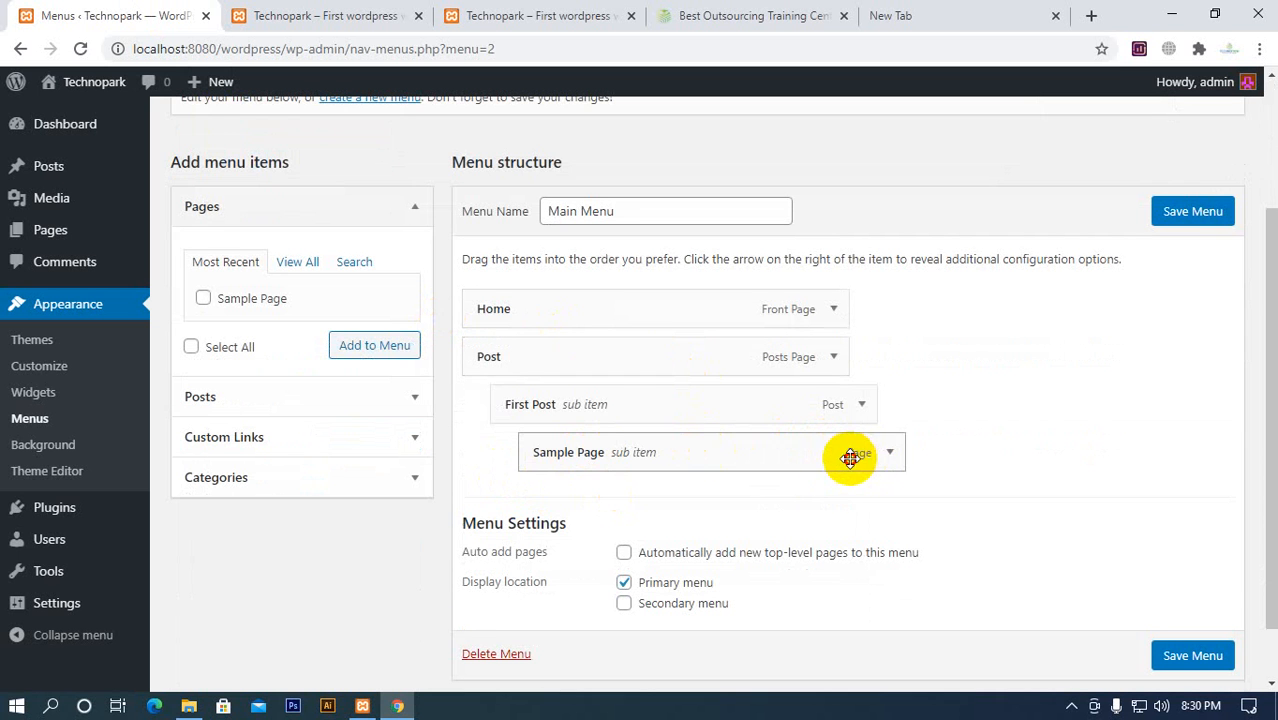
{"action": "left_click_drag", "start_coordinate": [850, 457], "coordinate": [765, 454]}
{"action": "left_click_drag", "start_coordinate": [807, 408], "coordinate": [765, 408]}
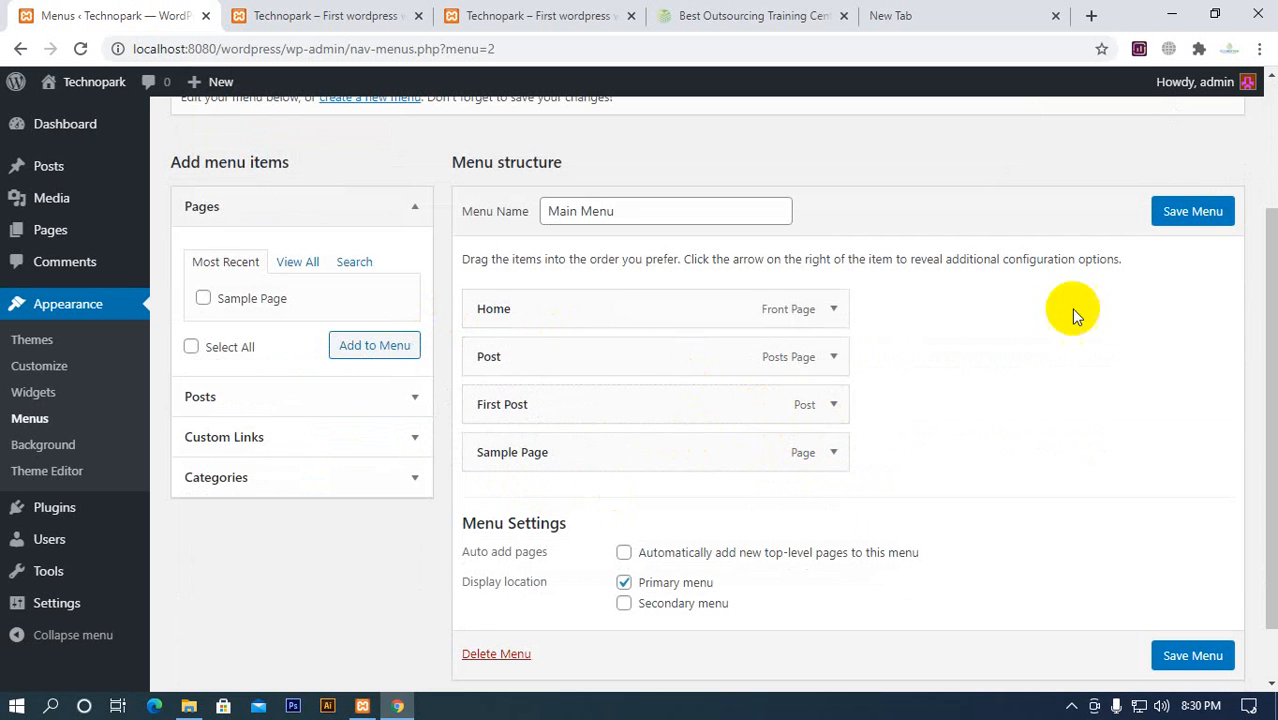
{"action": "left_click", "coordinate": [1185, 211]}
{"action": "left_click", "coordinate": [365, 15]}
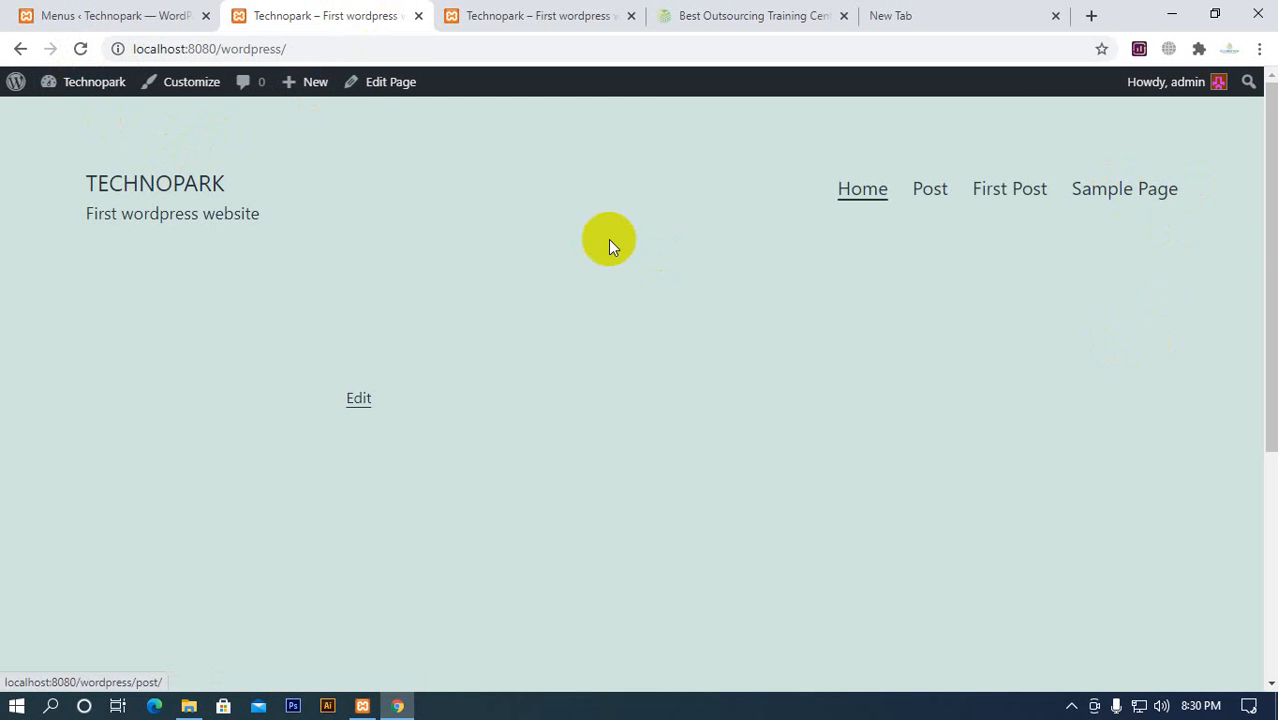
{"action": "left_click", "coordinate": [160, 18]}
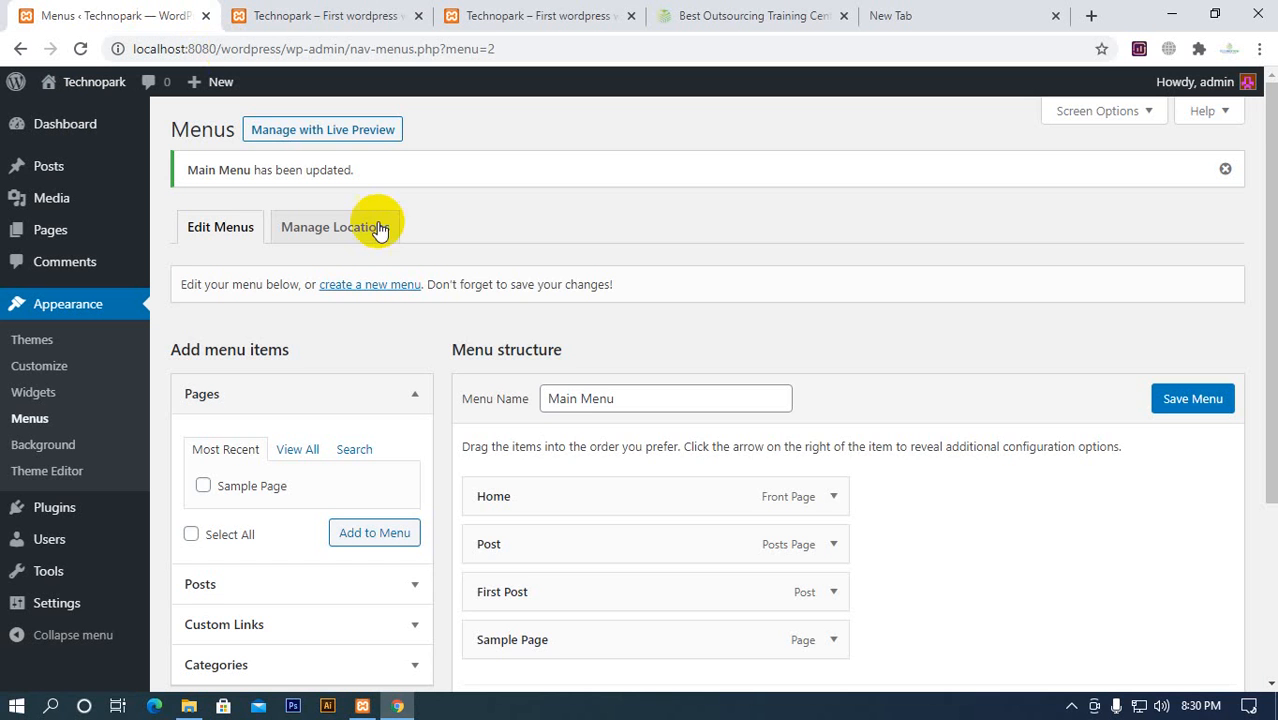
{"action": "left_click", "coordinate": [252, 10]}
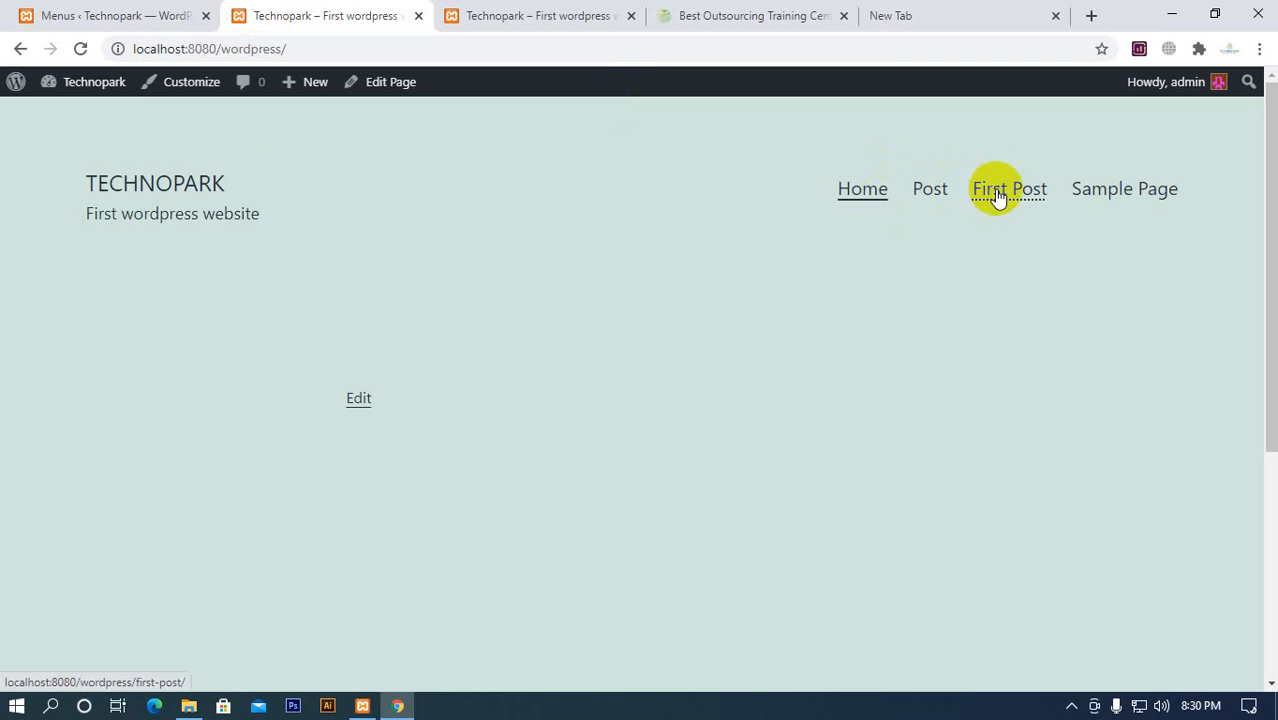
Remove First Post from Main Menu, save the menu and check the navigation on the reloaded homepage
{"action": "left_click", "coordinate": [199, 19]}
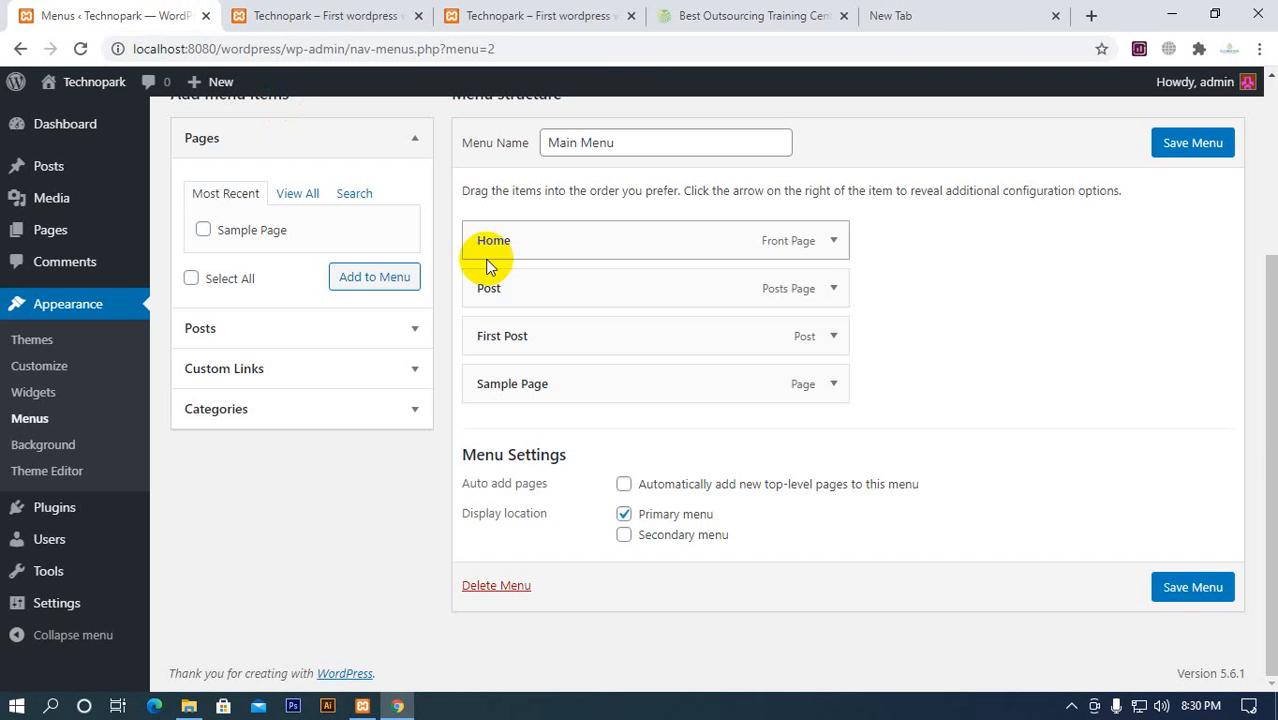
{"action": "left_click", "coordinate": [835, 336]}
{"action": "scroll", "coordinate": [776, 365], "scroll_direction": "down", "scroll_amount": 2}
{"action": "left_click", "coordinate": [490, 330]}
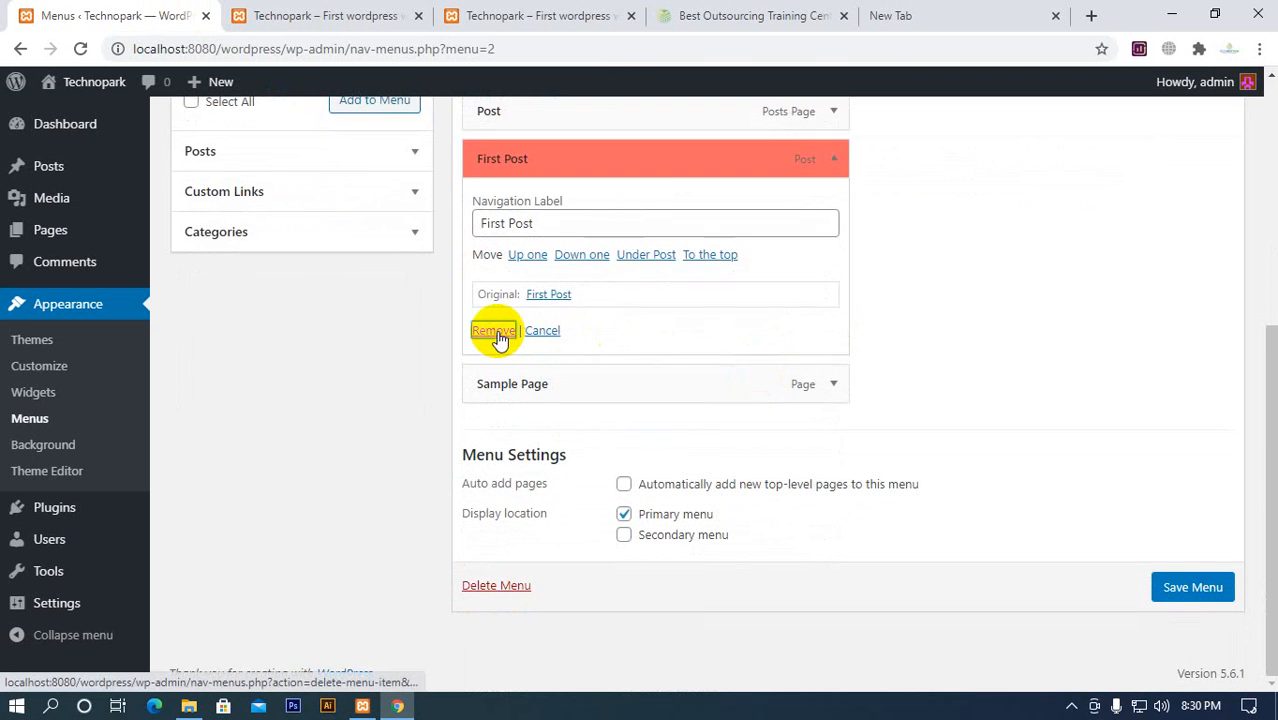
{"action": "left_click", "coordinate": [1192, 588]}
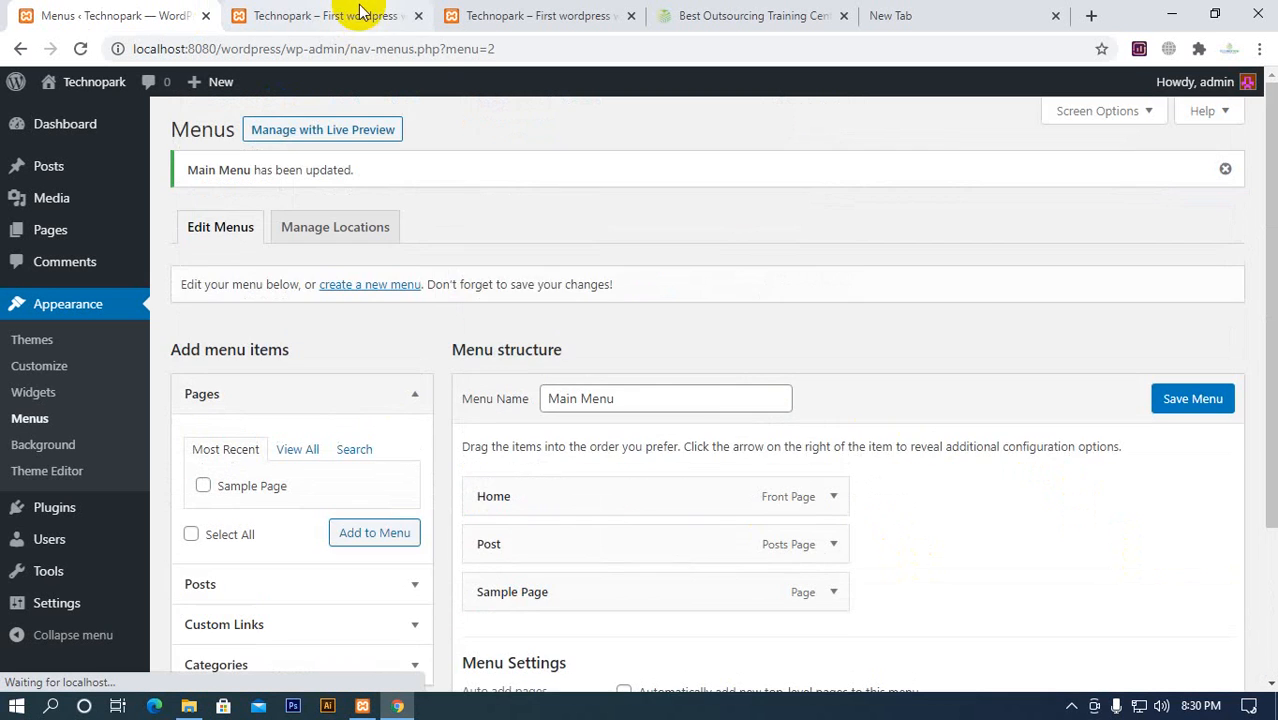
{"action": "left_click", "coordinate": [305, 14]}
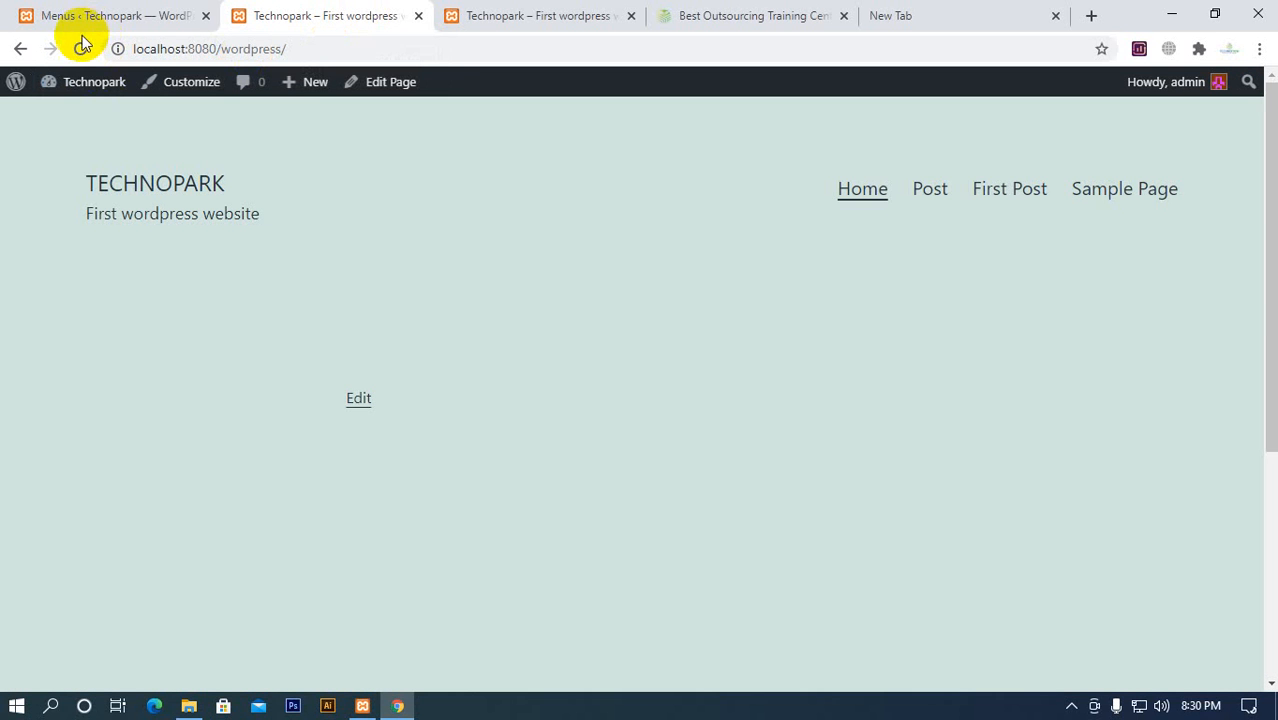
{"action": "left_click", "coordinate": [80, 48]}
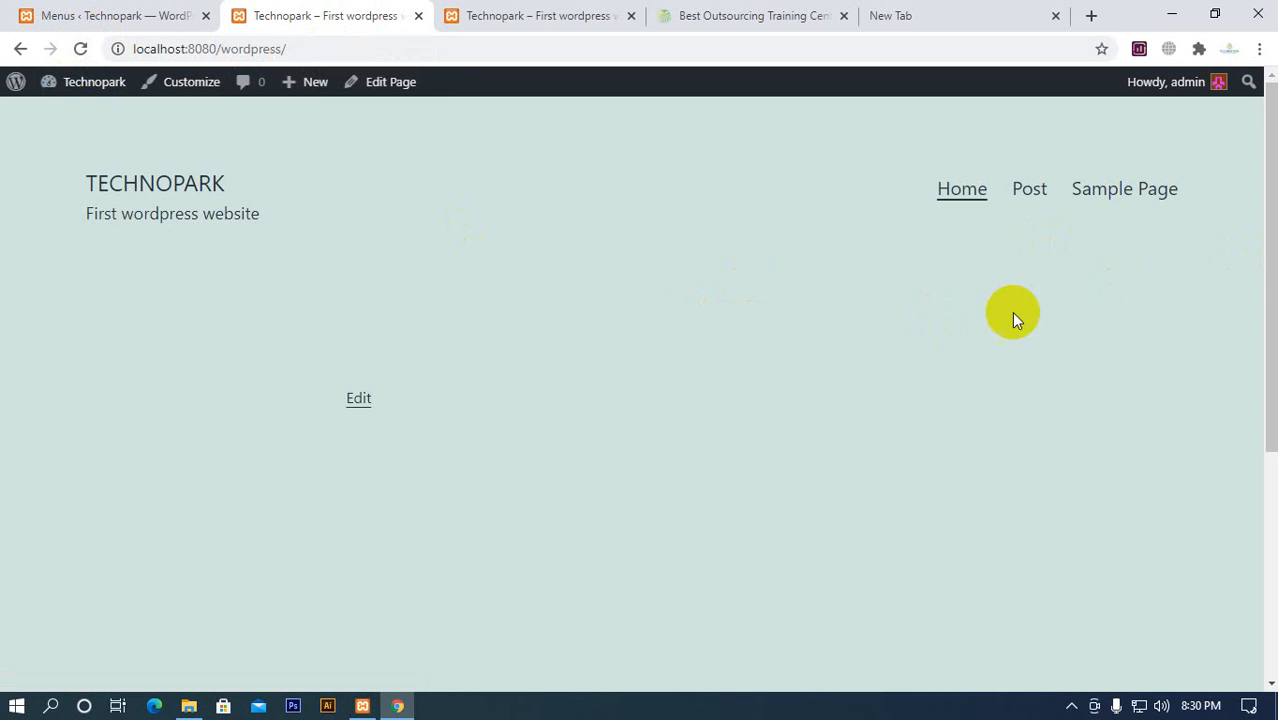
Close the Best Outsourcing Training browser page and look over the two open Technopark homepages
{"action": "left_click", "coordinate": [170, 16]}
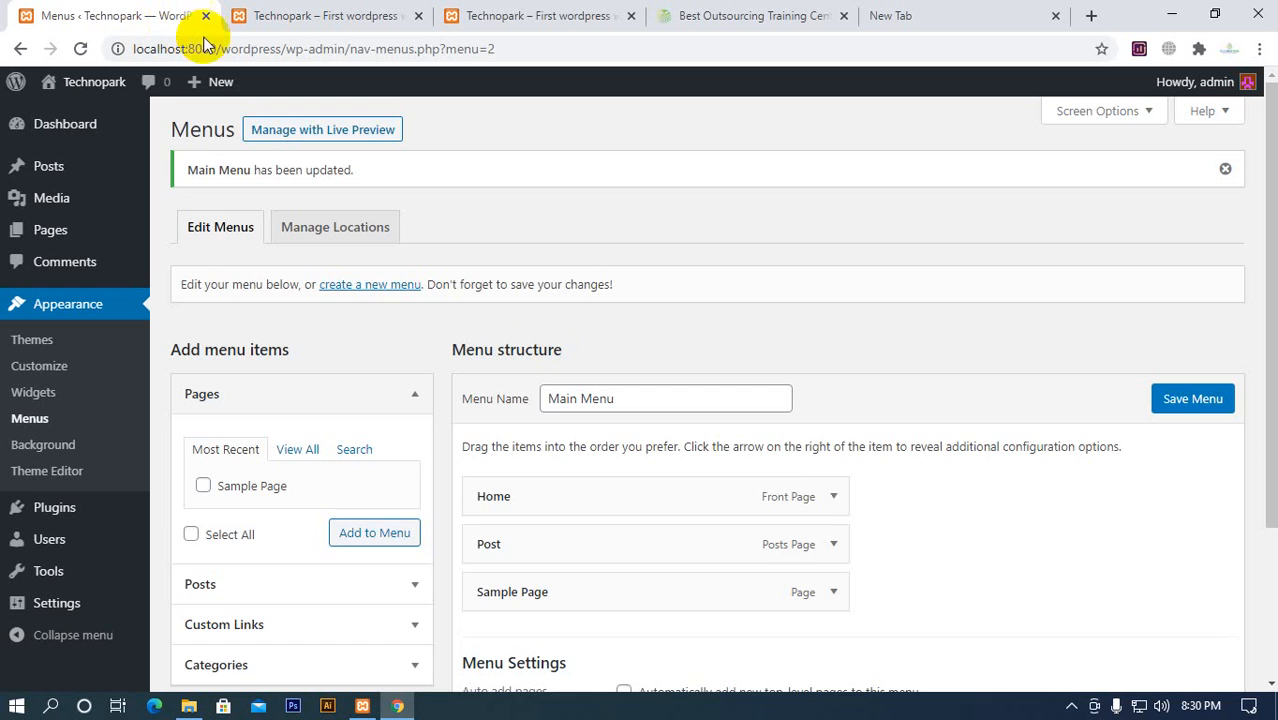
{"action": "scroll", "coordinate": [790, 485], "scroll_direction": "down", "scroll_amount": 2}
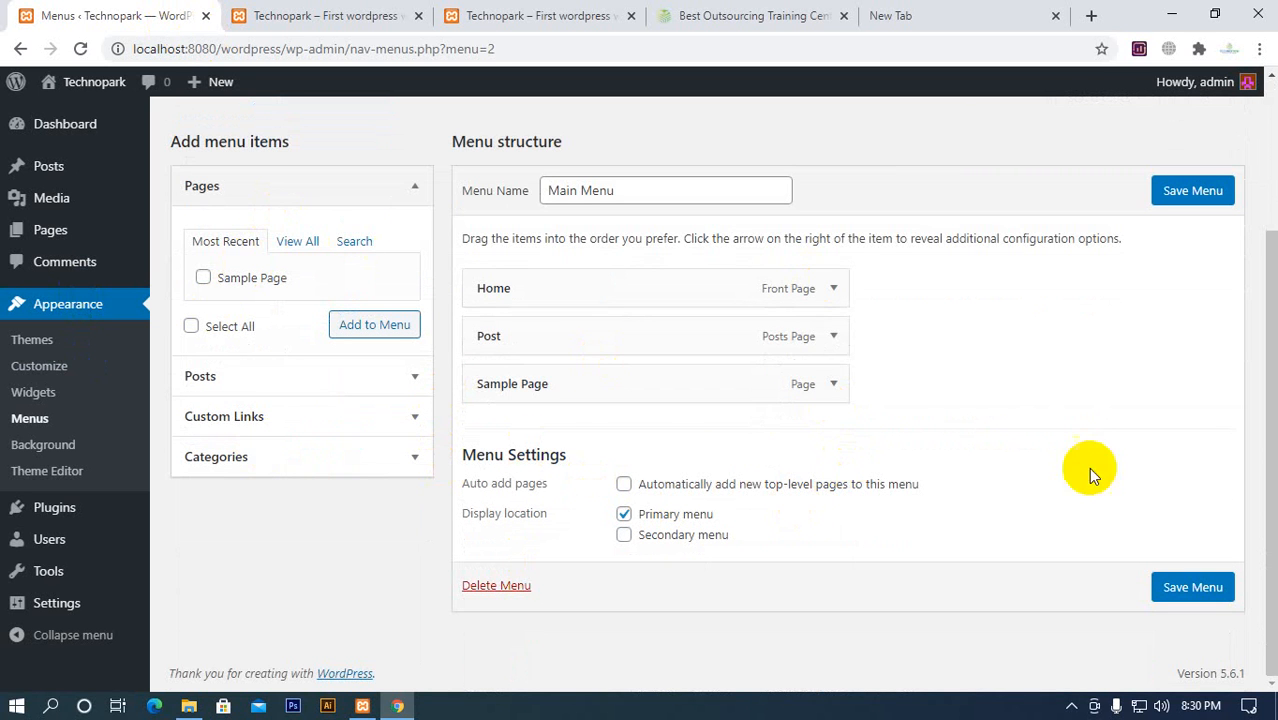
{"action": "left_click", "coordinate": [844, 17]}
{"action": "left_click", "coordinate": [300, 14]}
{"action": "left_click", "coordinate": [520, 17]}
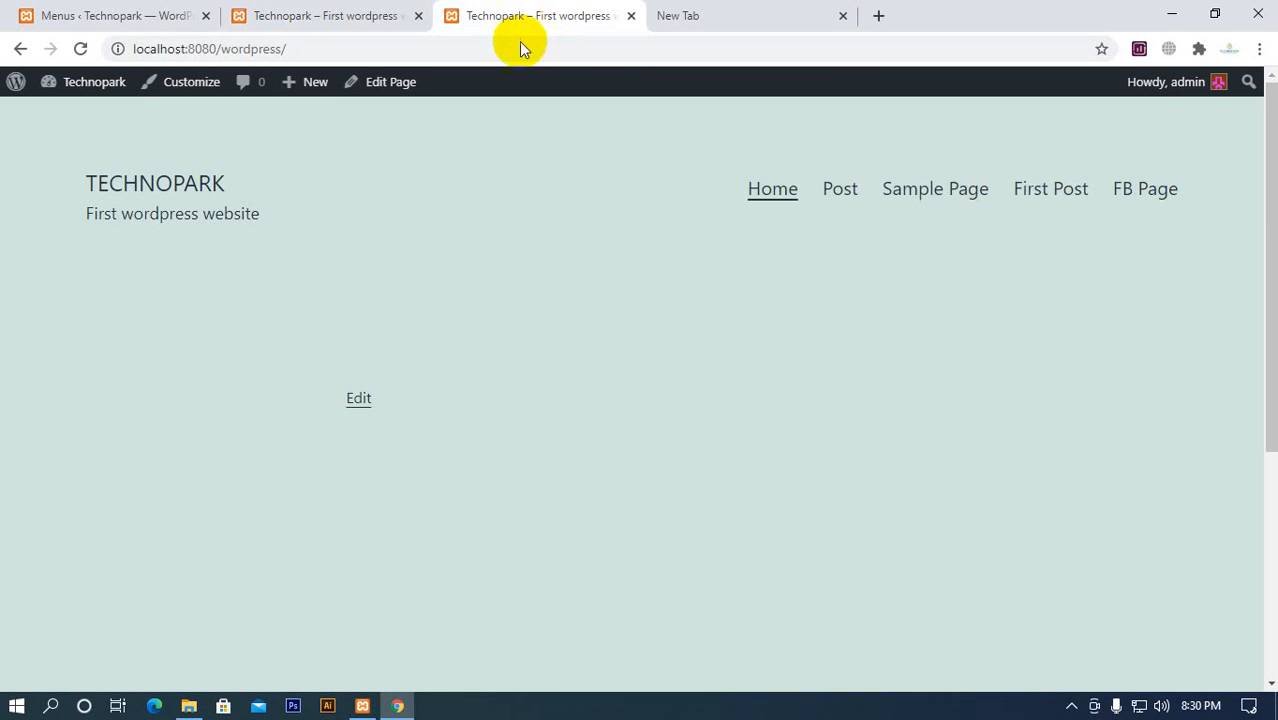
{"action": "left_click", "coordinate": [80, 15]}
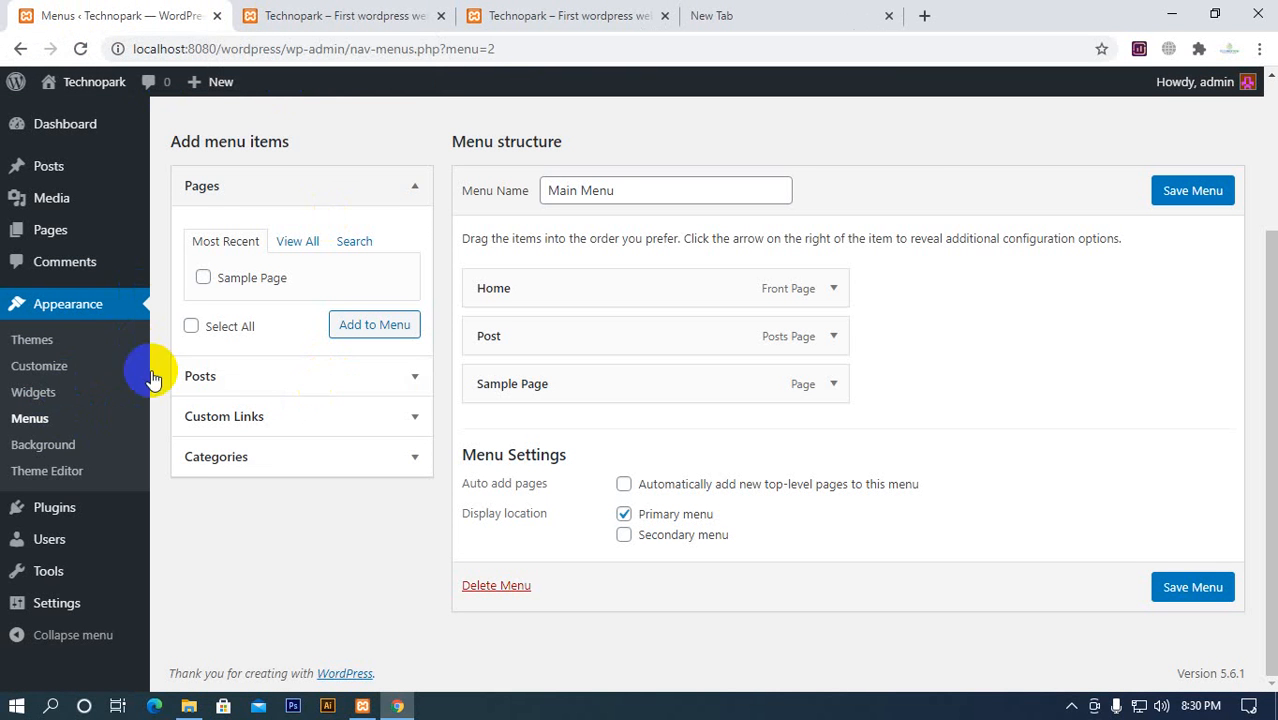
{"action": "left_click", "coordinate": [188, 706]}
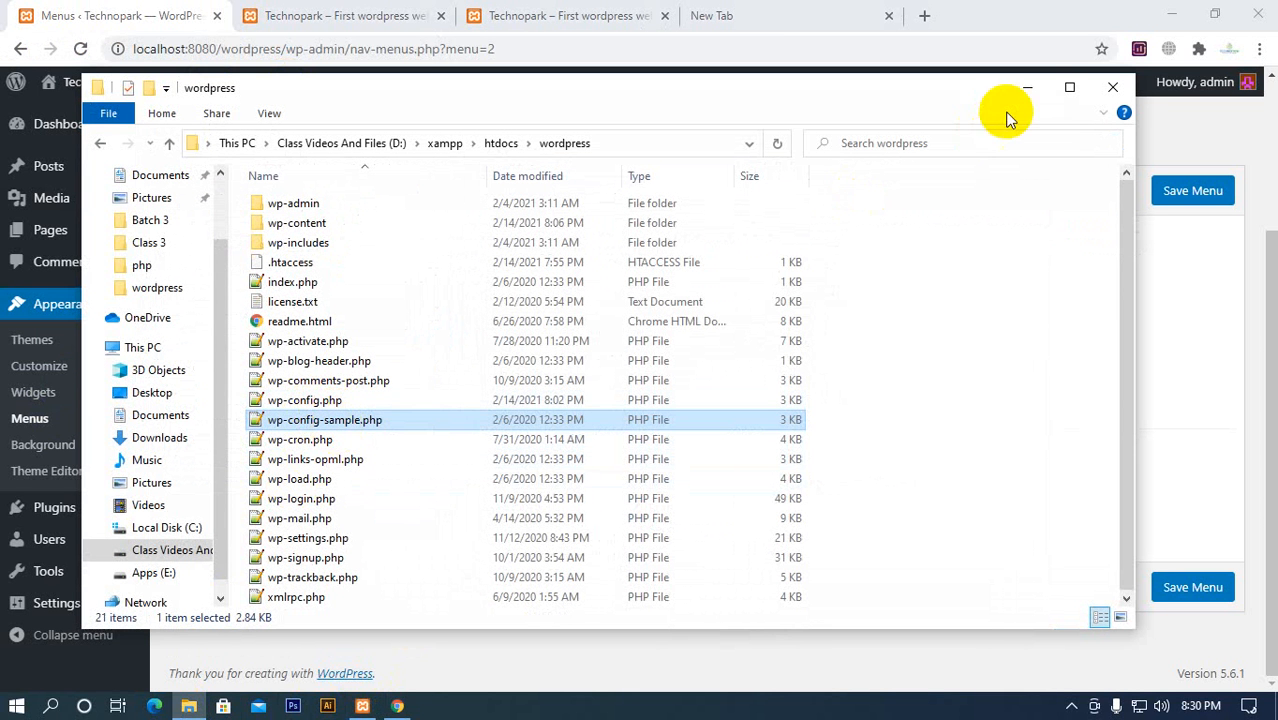
{"action": "left_click", "coordinate": [1027, 88]}
{"action": "left_click", "coordinate": [700, 17]}
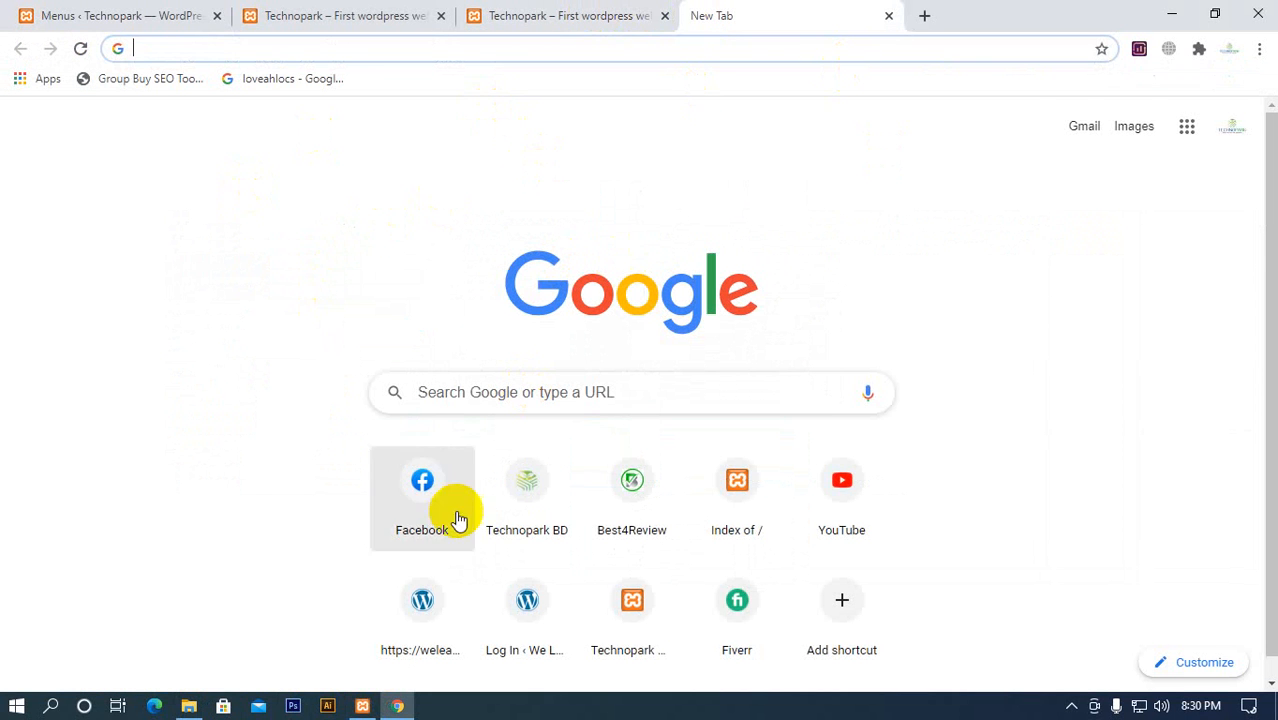
{"action": "left_click", "coordinate": [188, 706]}
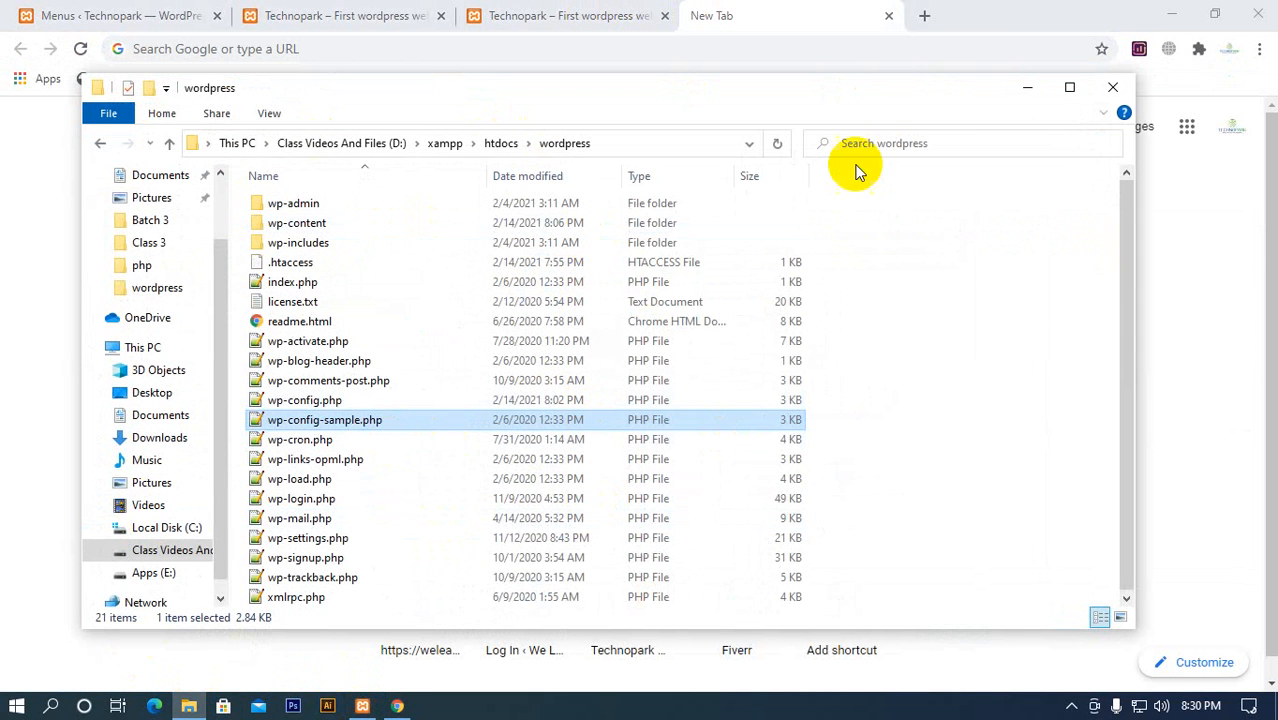
{"action": "left_click", "coordinate": [1022, 92]}
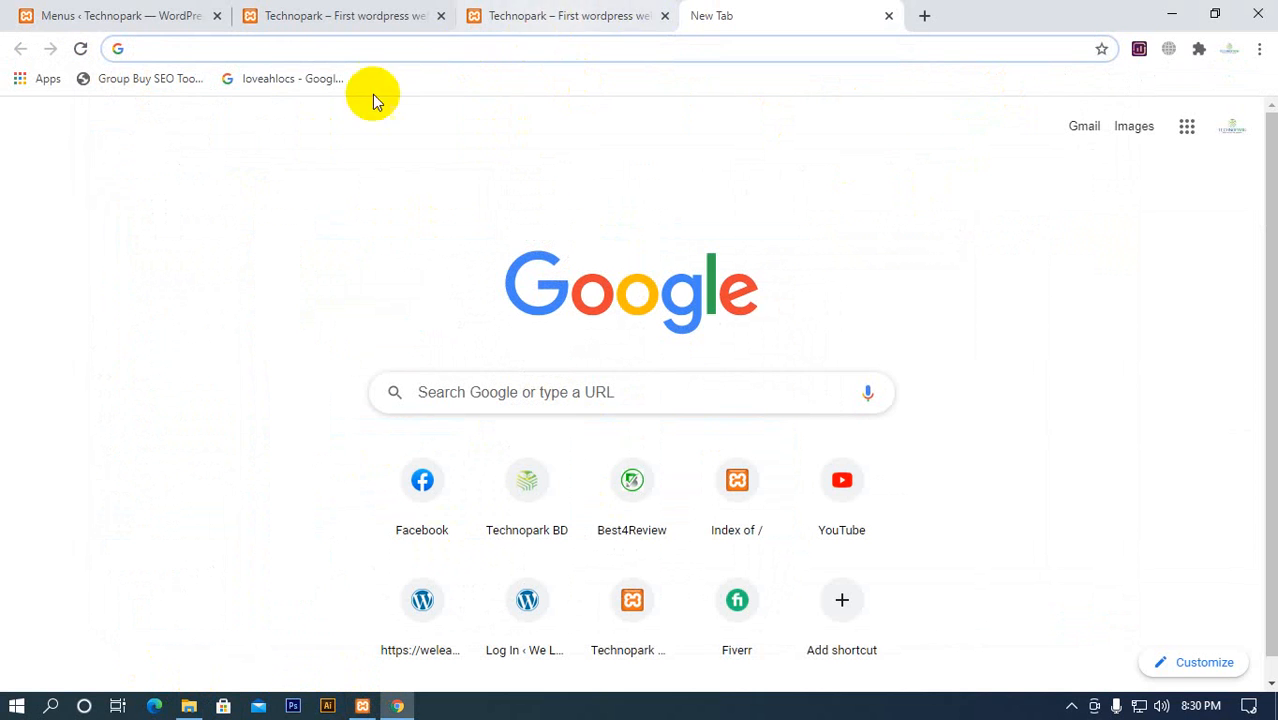
Review the site's Posts list and Pages list, and examine the Reading settings for the static homepage and posts page
{"action": "left_click", "coordinate": [175, 27]}
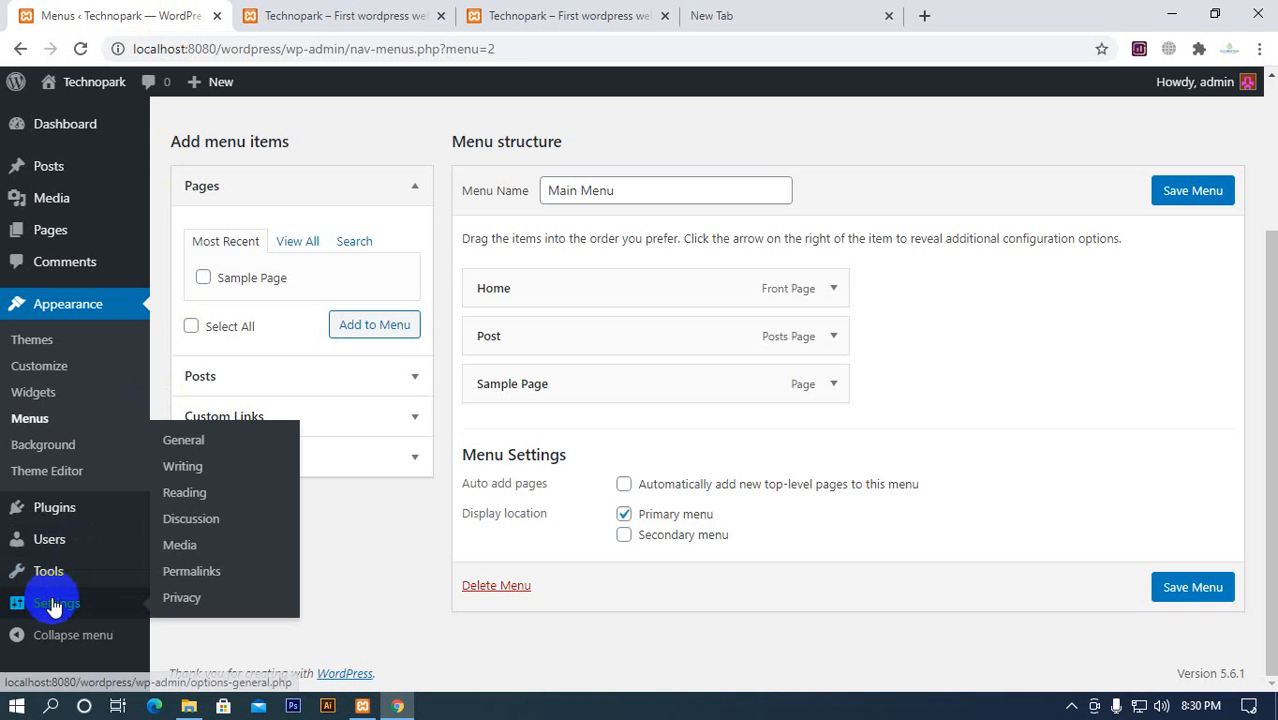
{"action": "scroll", "coordinate": [54, 322], "scroll_direction": "up", "scroll_amount": 1}
{"action": "scroll", "coordinate": [54, 322], "scroll_direction": "up", "scroll_amount": 2}
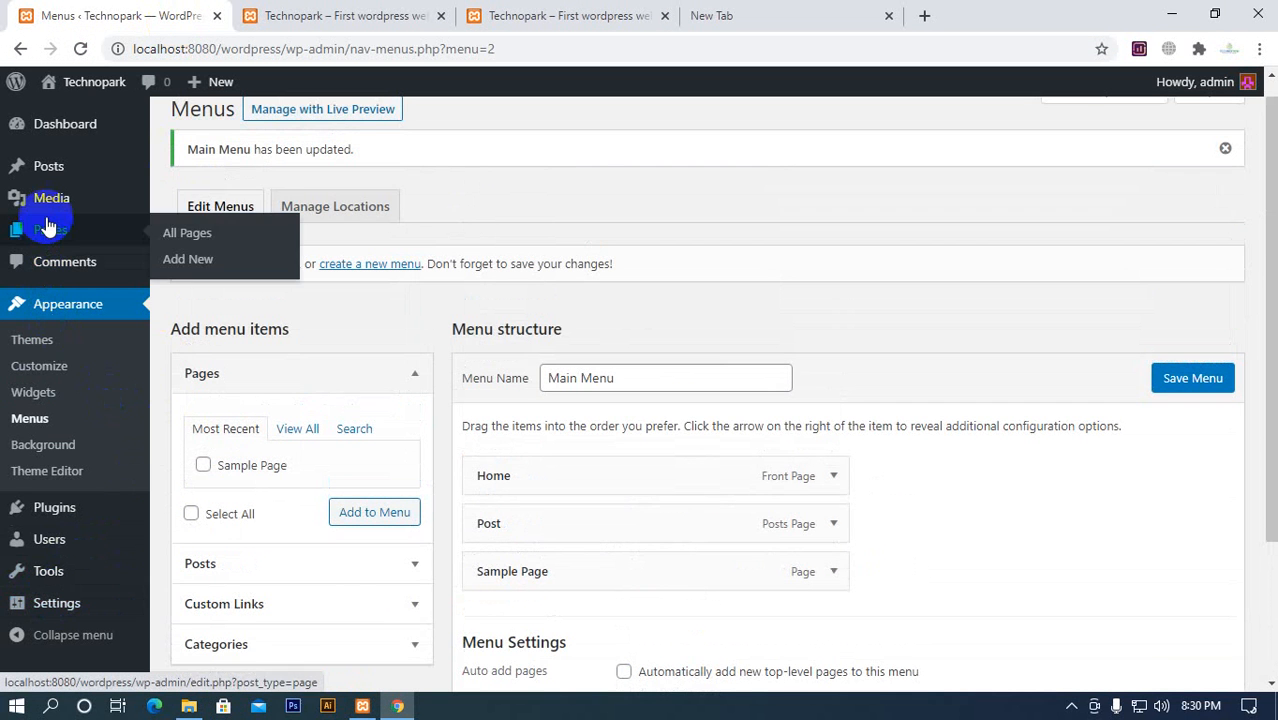
{"action": "left_click", "coordinate": [50, 176]}
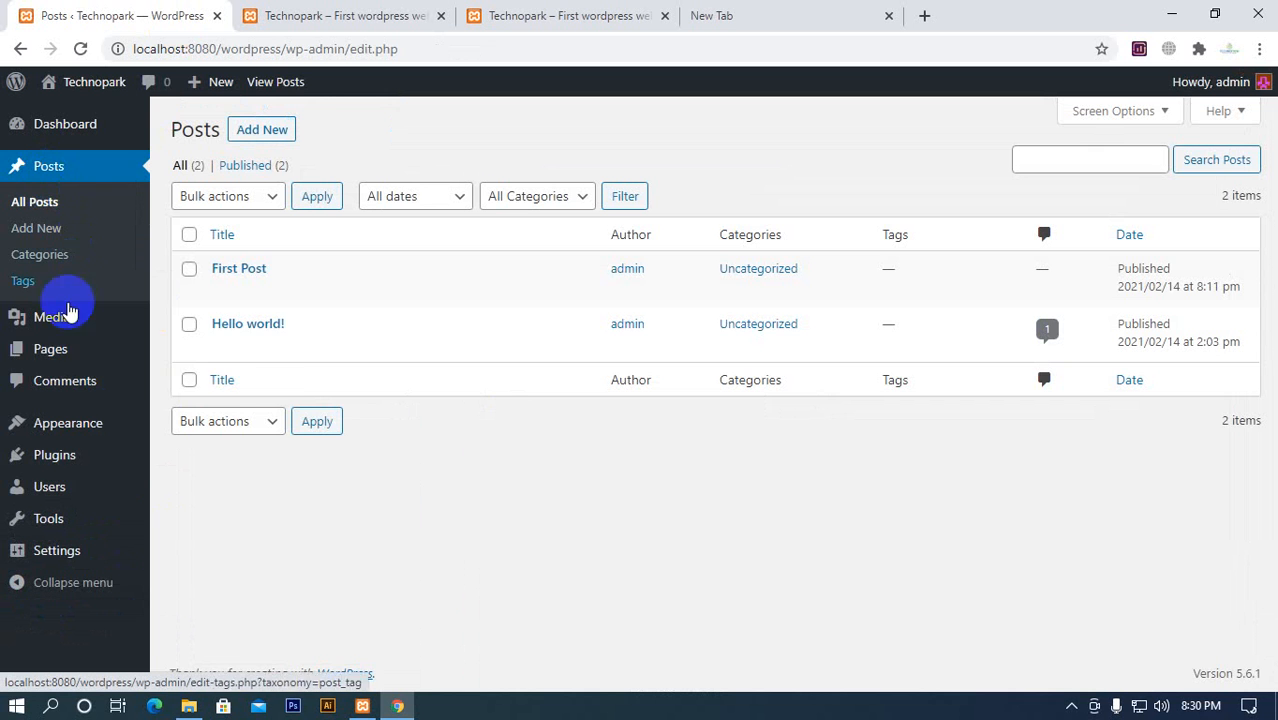
{"action": "left_click", "coordinate": [57, 345]}
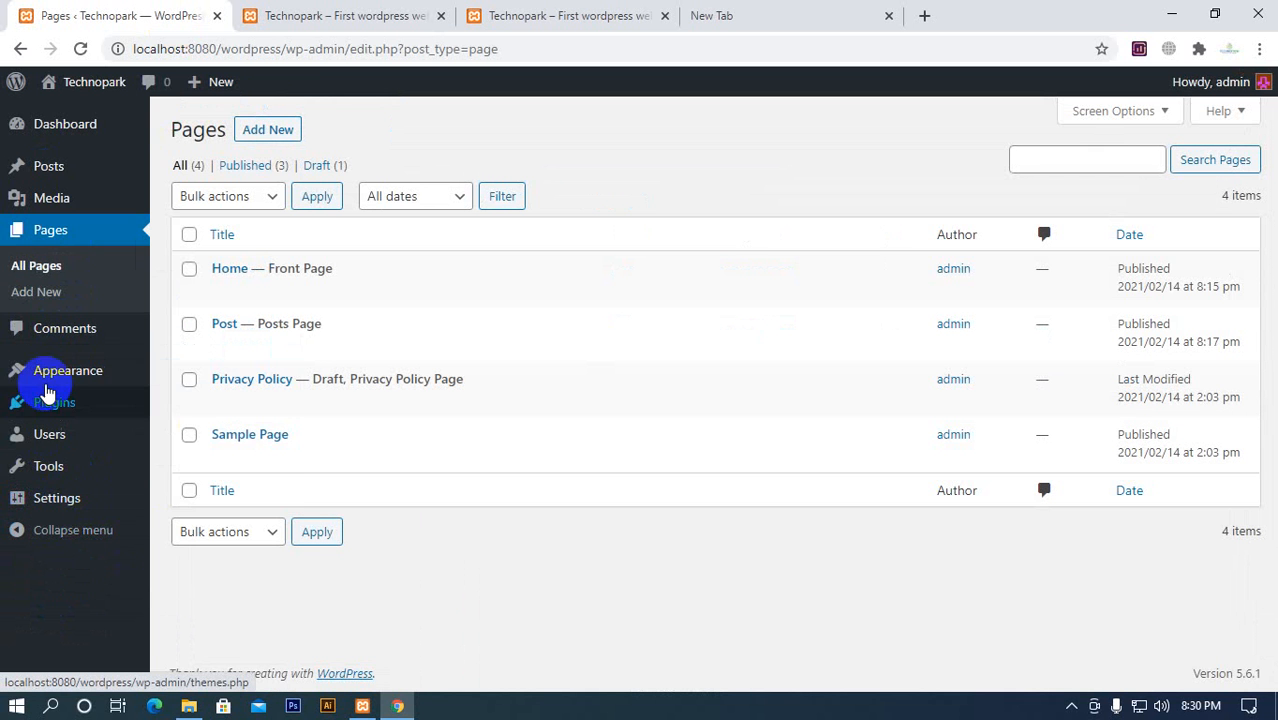
{"action": "mouse_move", "coordinate": [57, 463]}
{"action": "mouse_move", "coordinate": [57, 494]}
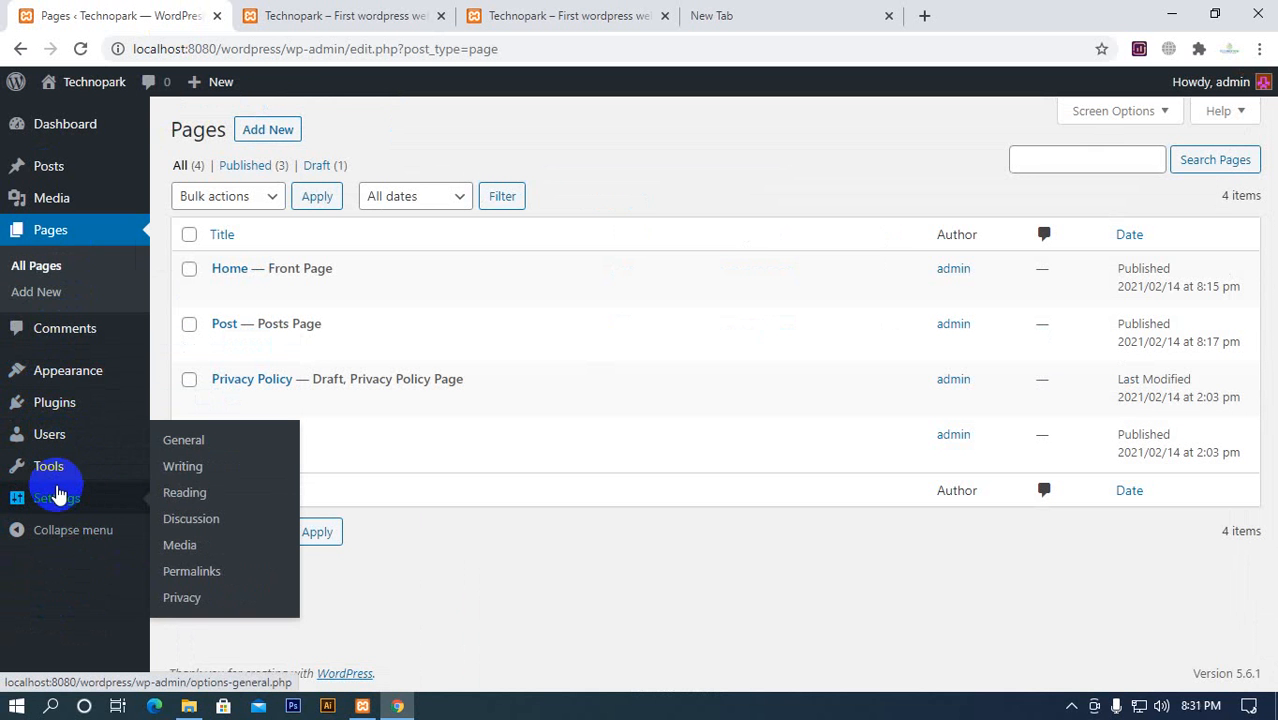
{"action": "left_click", "coordinate": [199, 492]}
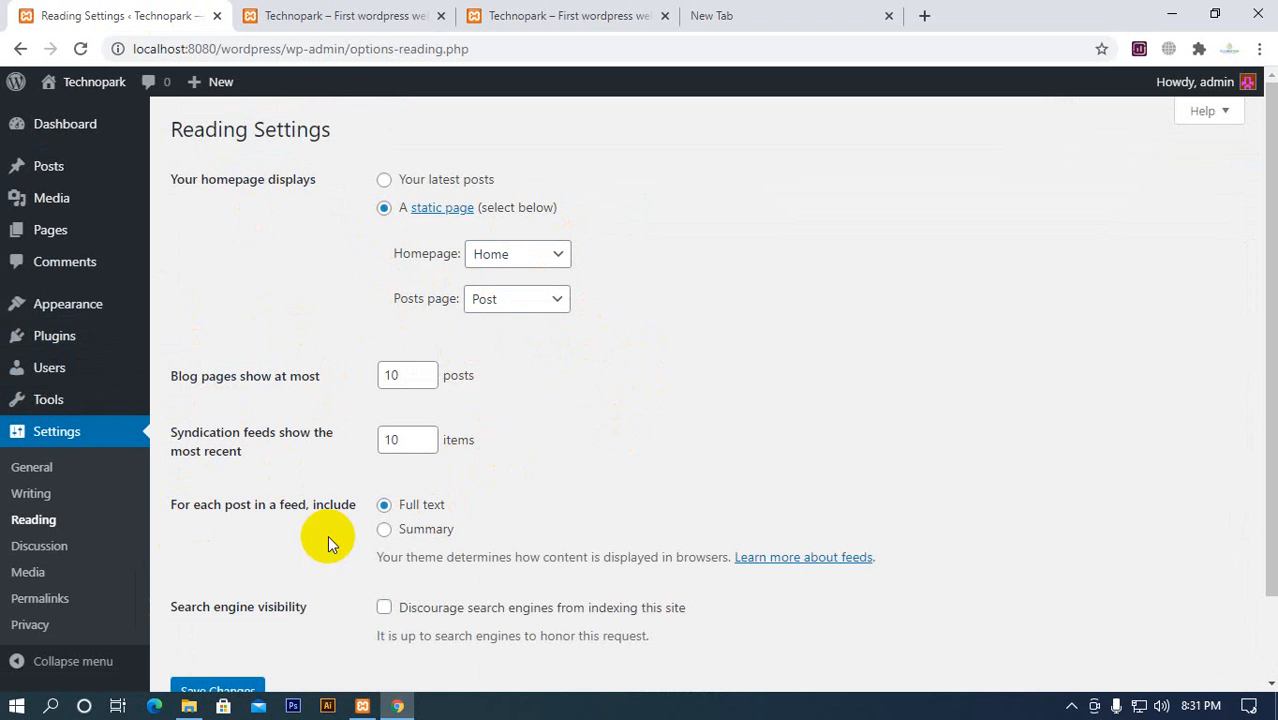
{"action": "left_click", "coordinate": [565, 15]}
{"action": "left_click", "coordinate": [1068, 709]}
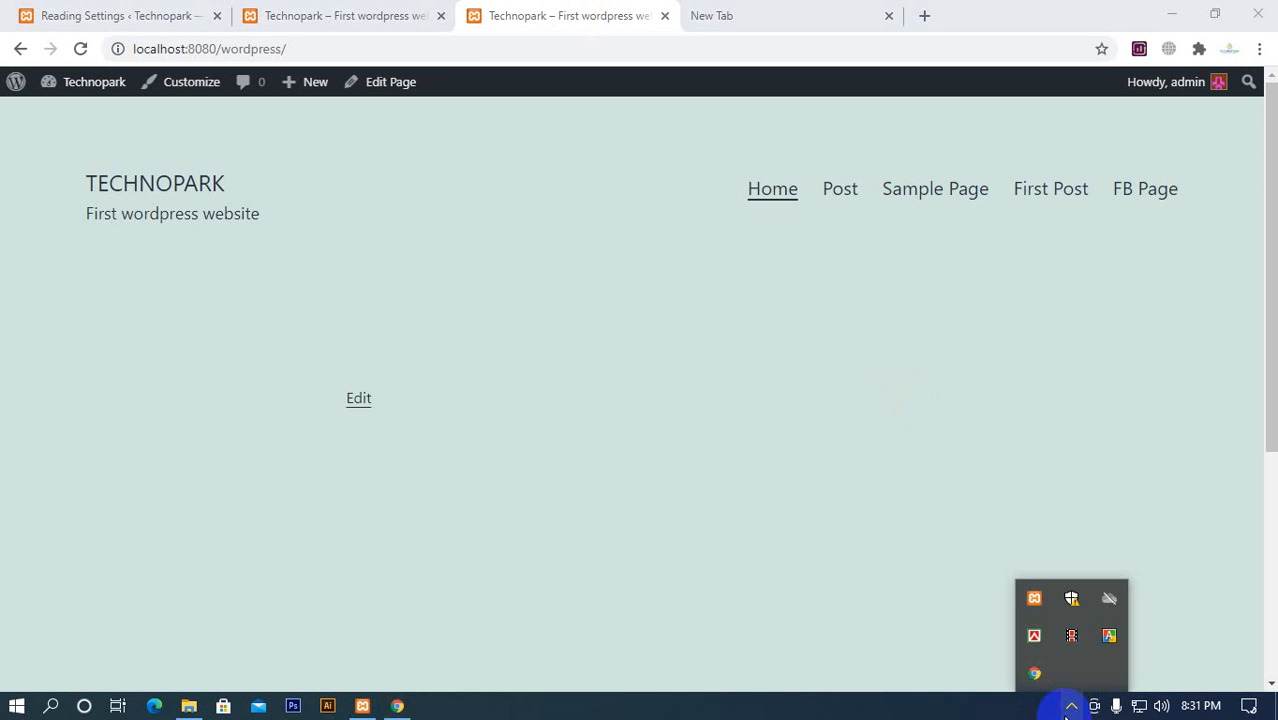